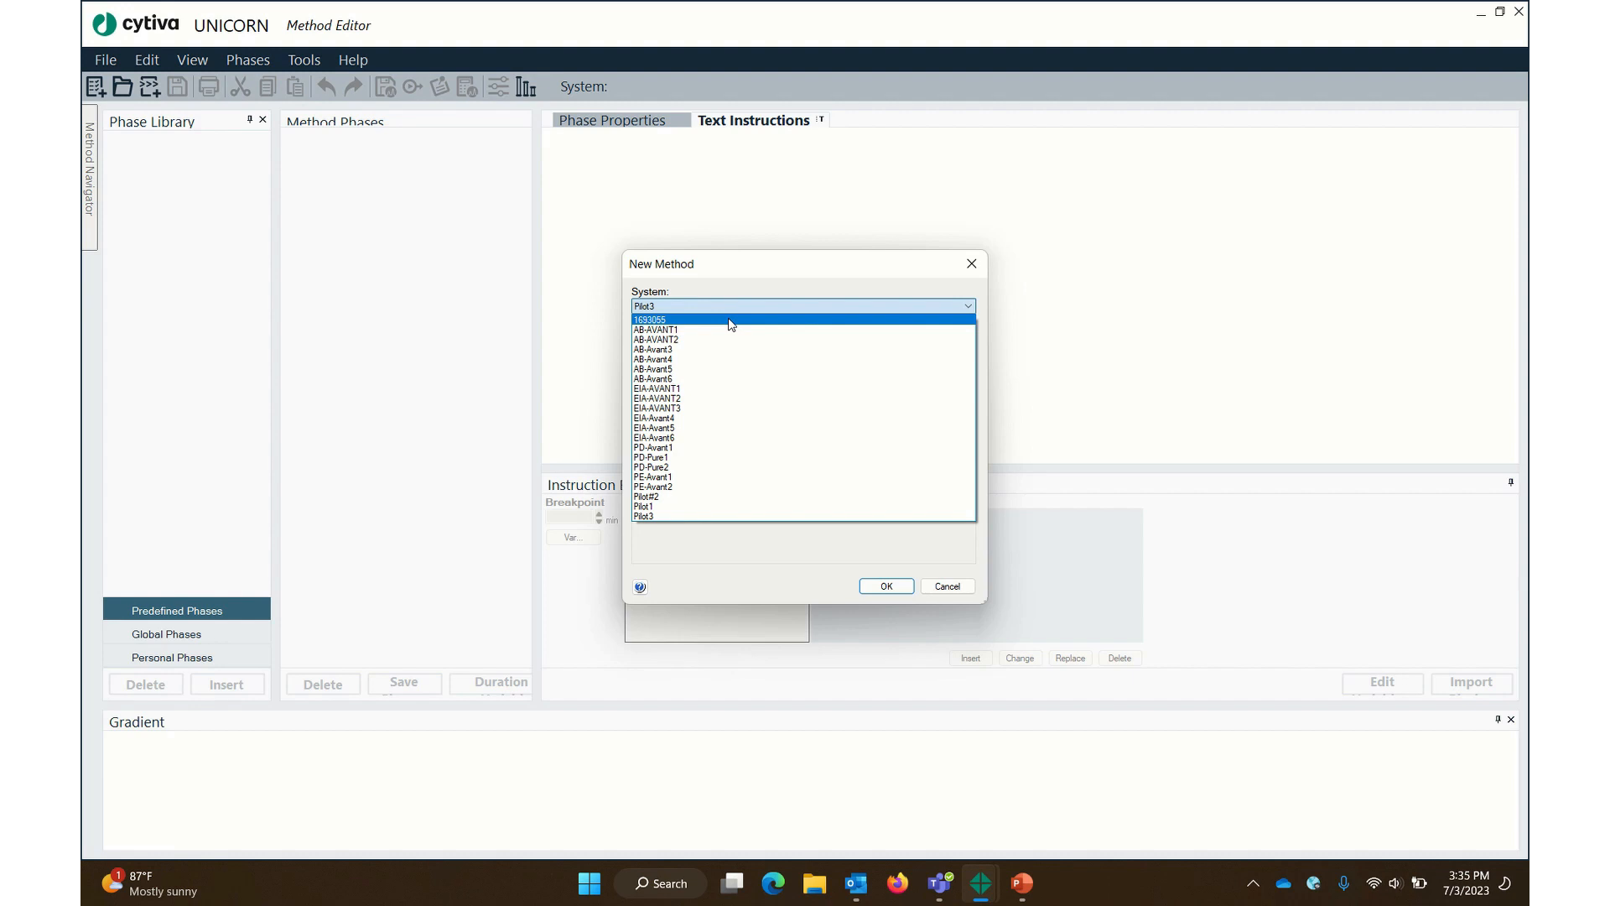
Create a new empty method for system 1693055 and collapse the Method Settings phase in the text instructions
left_click(730, 321)
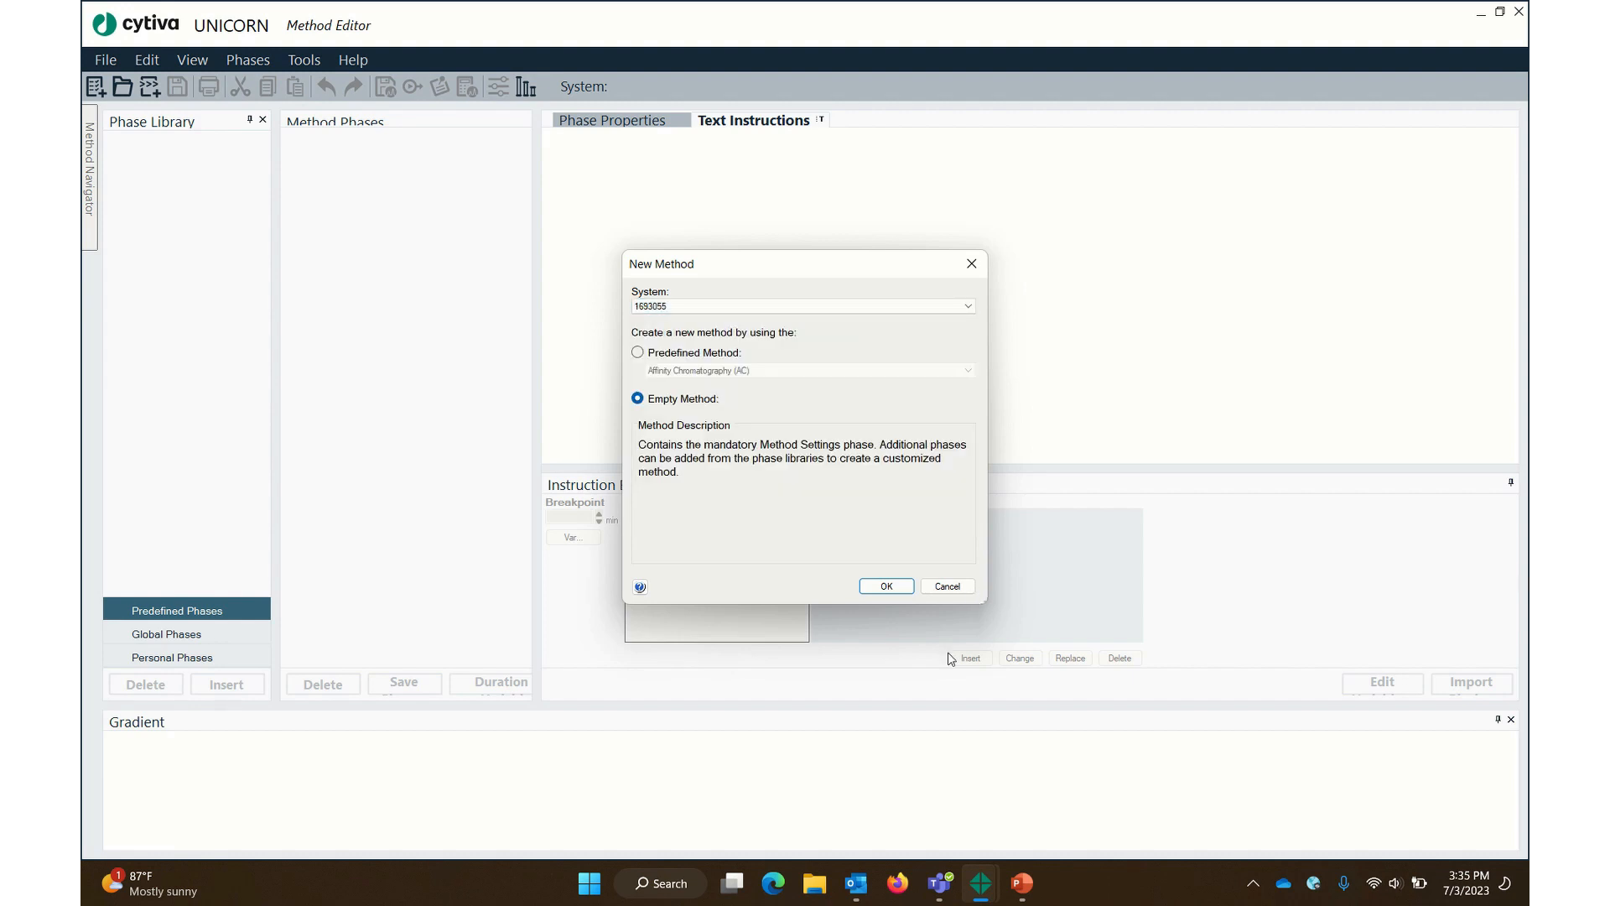
left_click(888, 590)
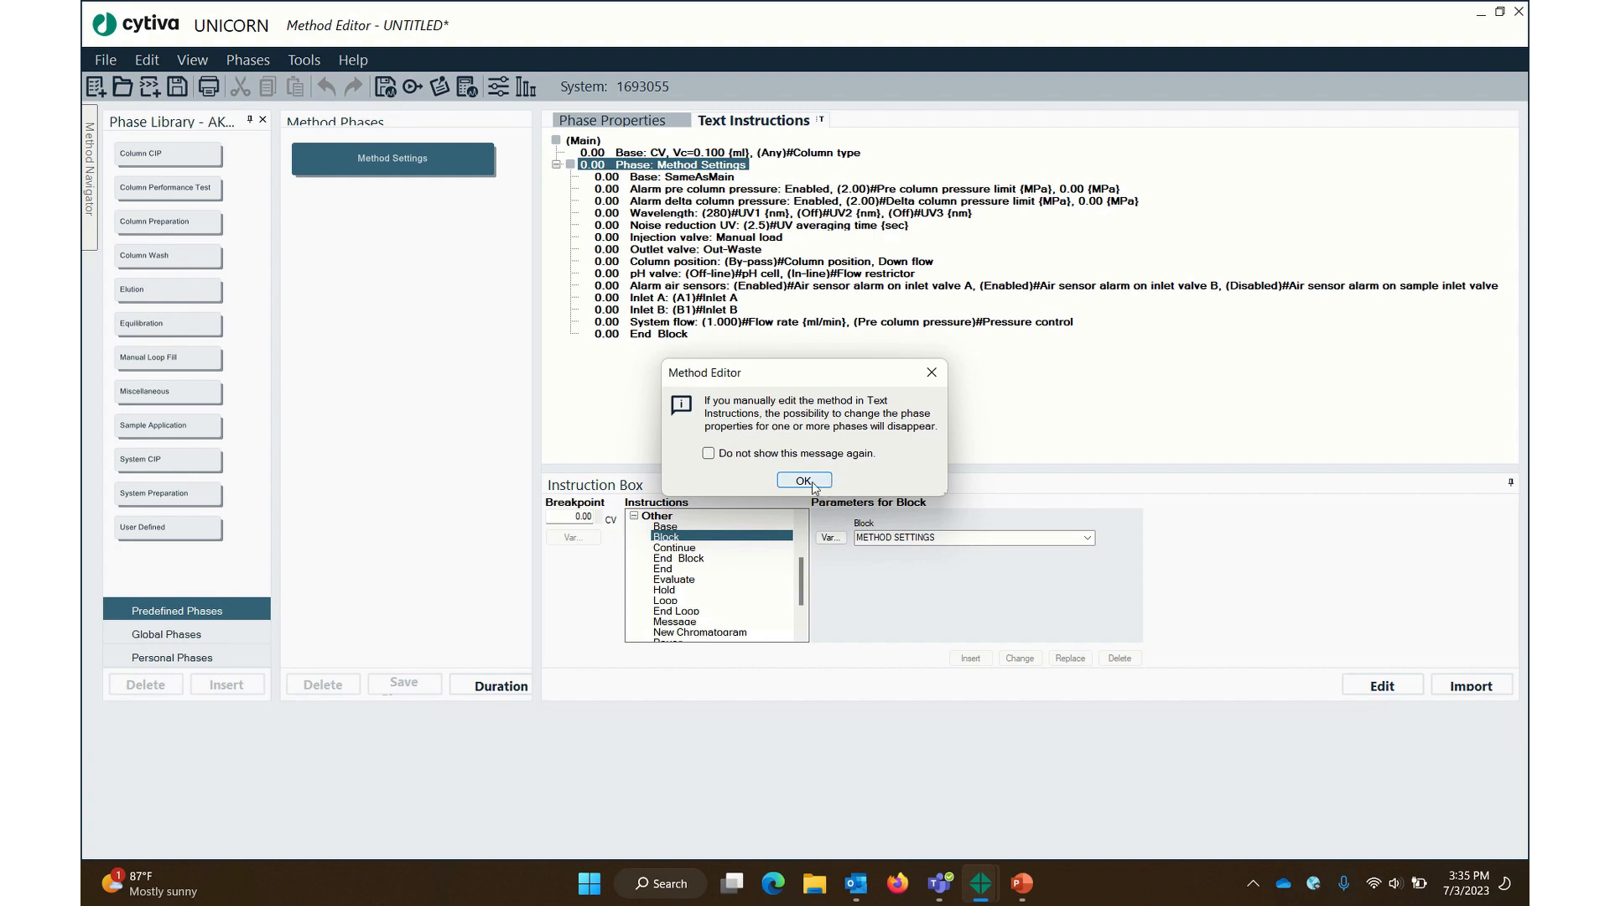
left_click(812, 482)
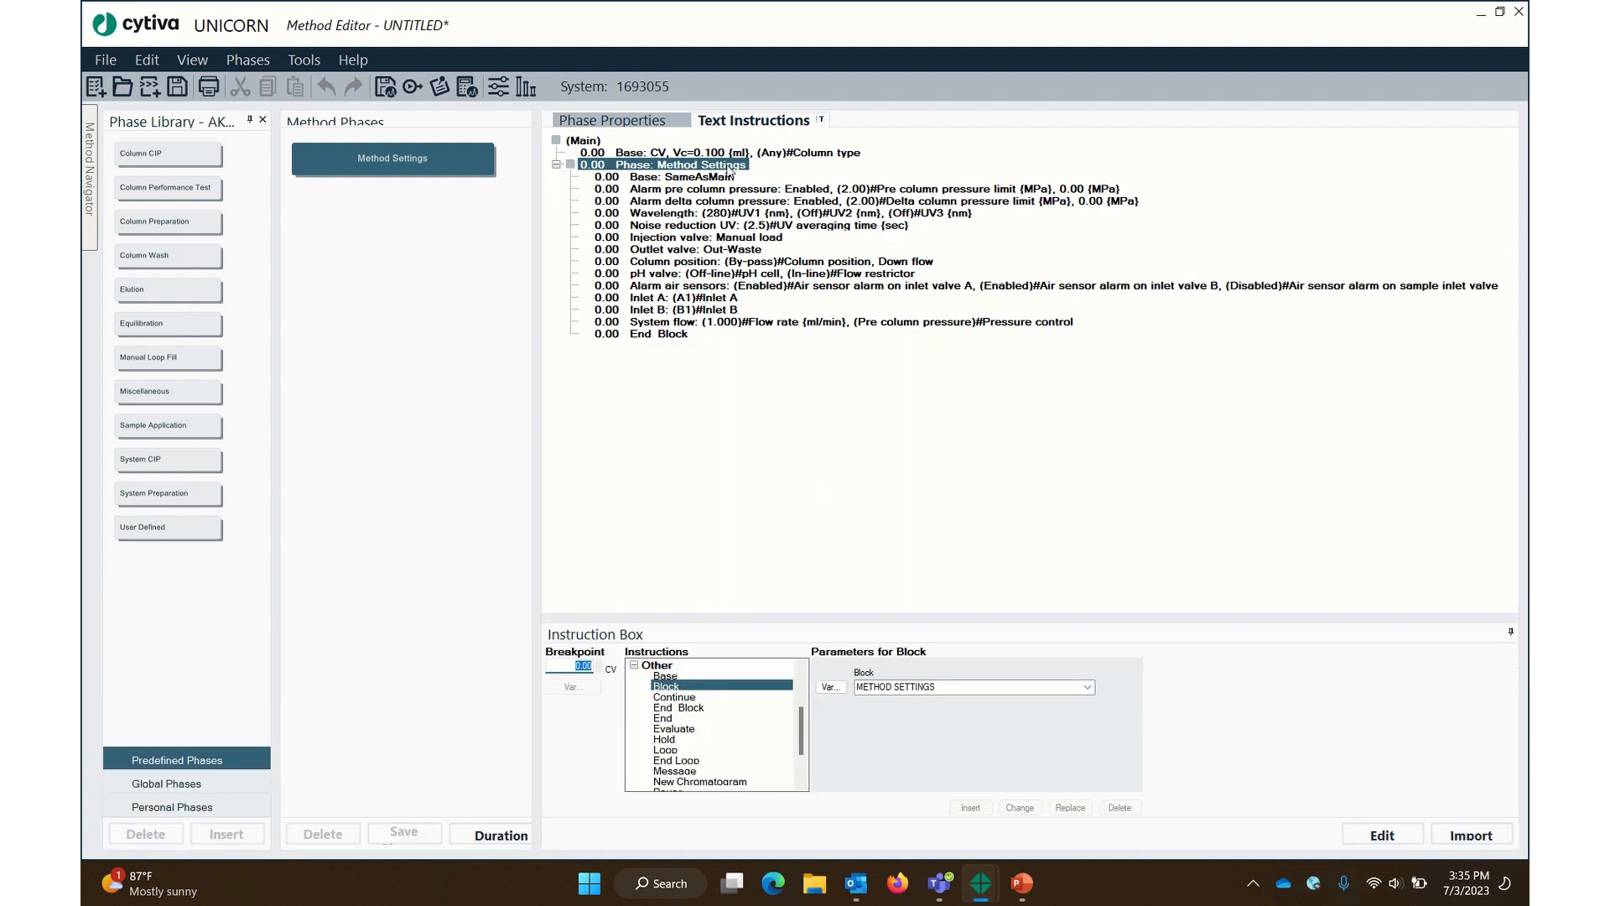
left_click(556, 165)
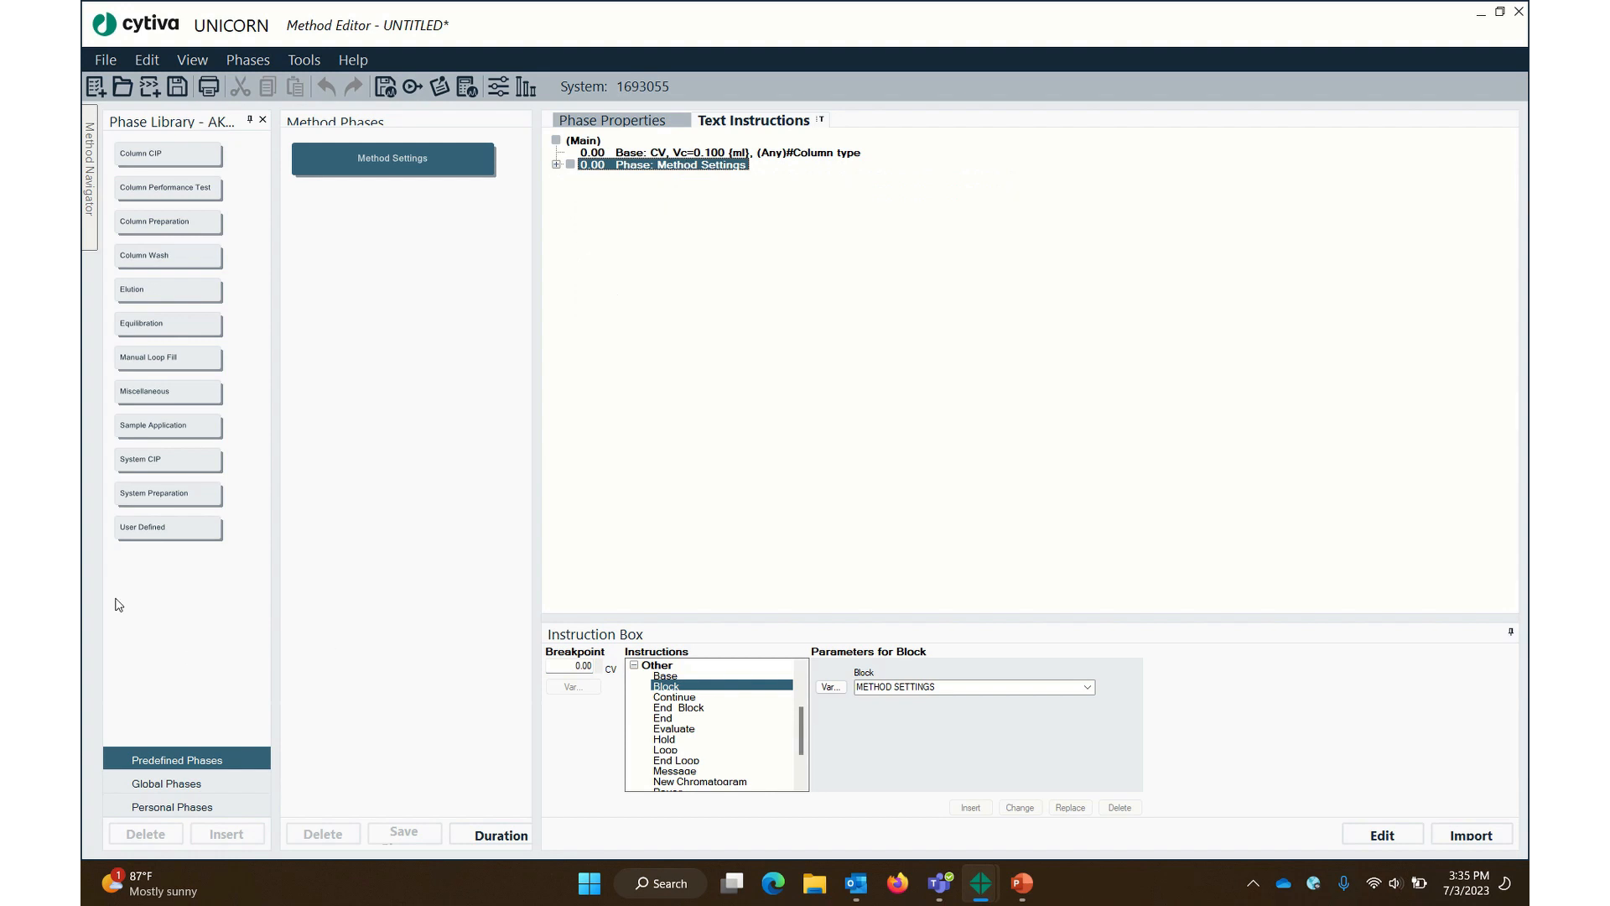
Add a user-defined phase after Method Settings and name it "Column Equlibration"
left_click_drag(144, 536, 395, 386)
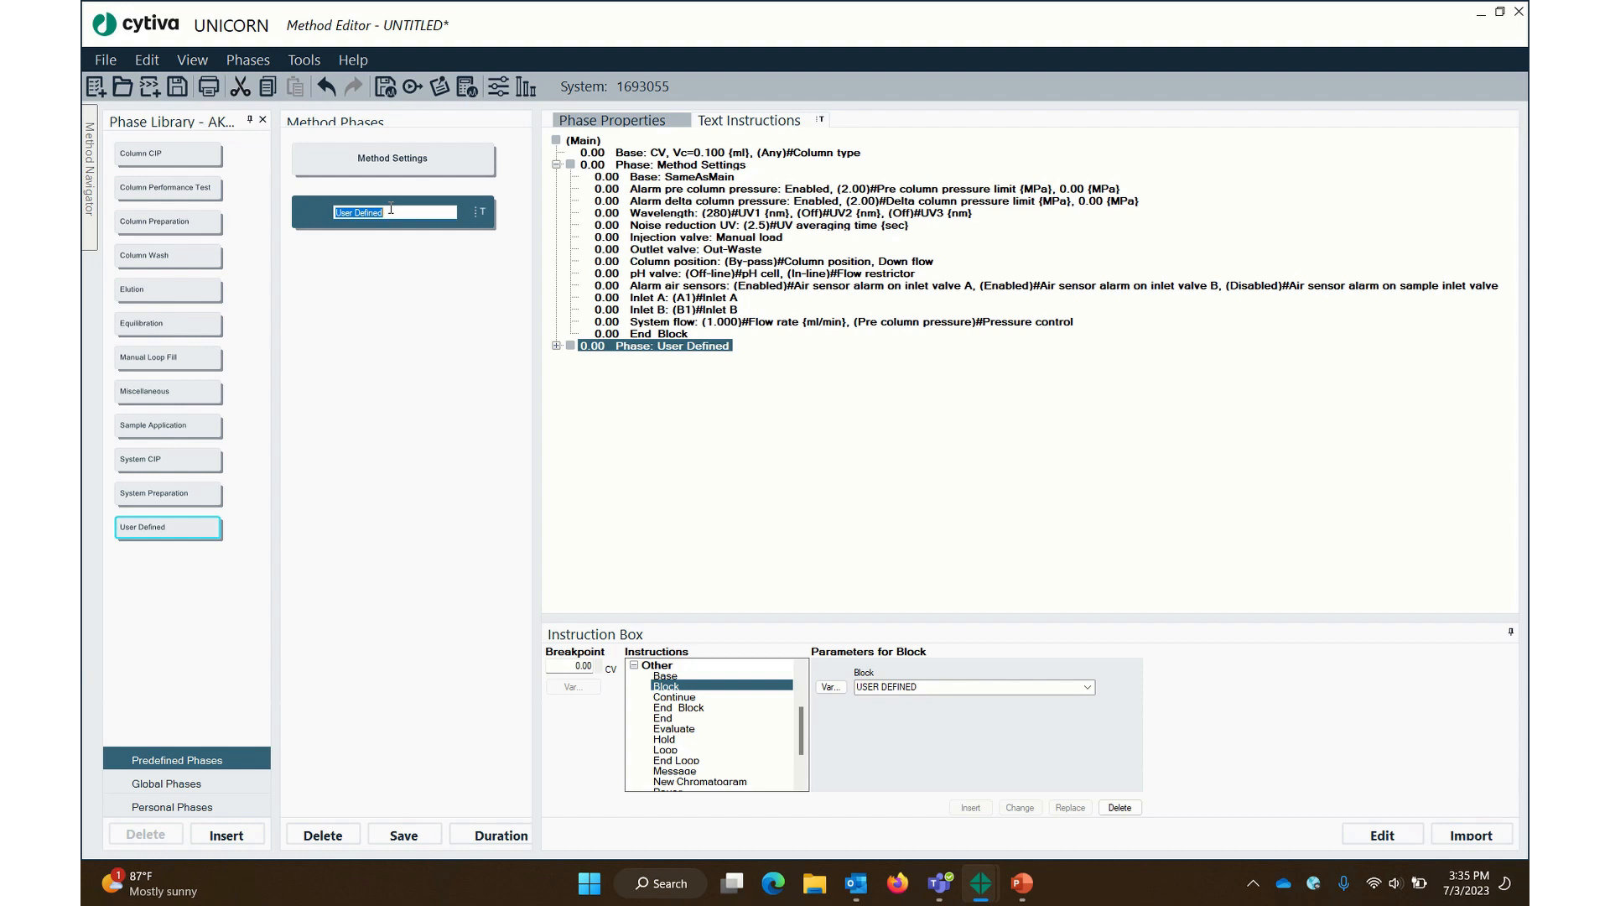
type("Column Equilibration")
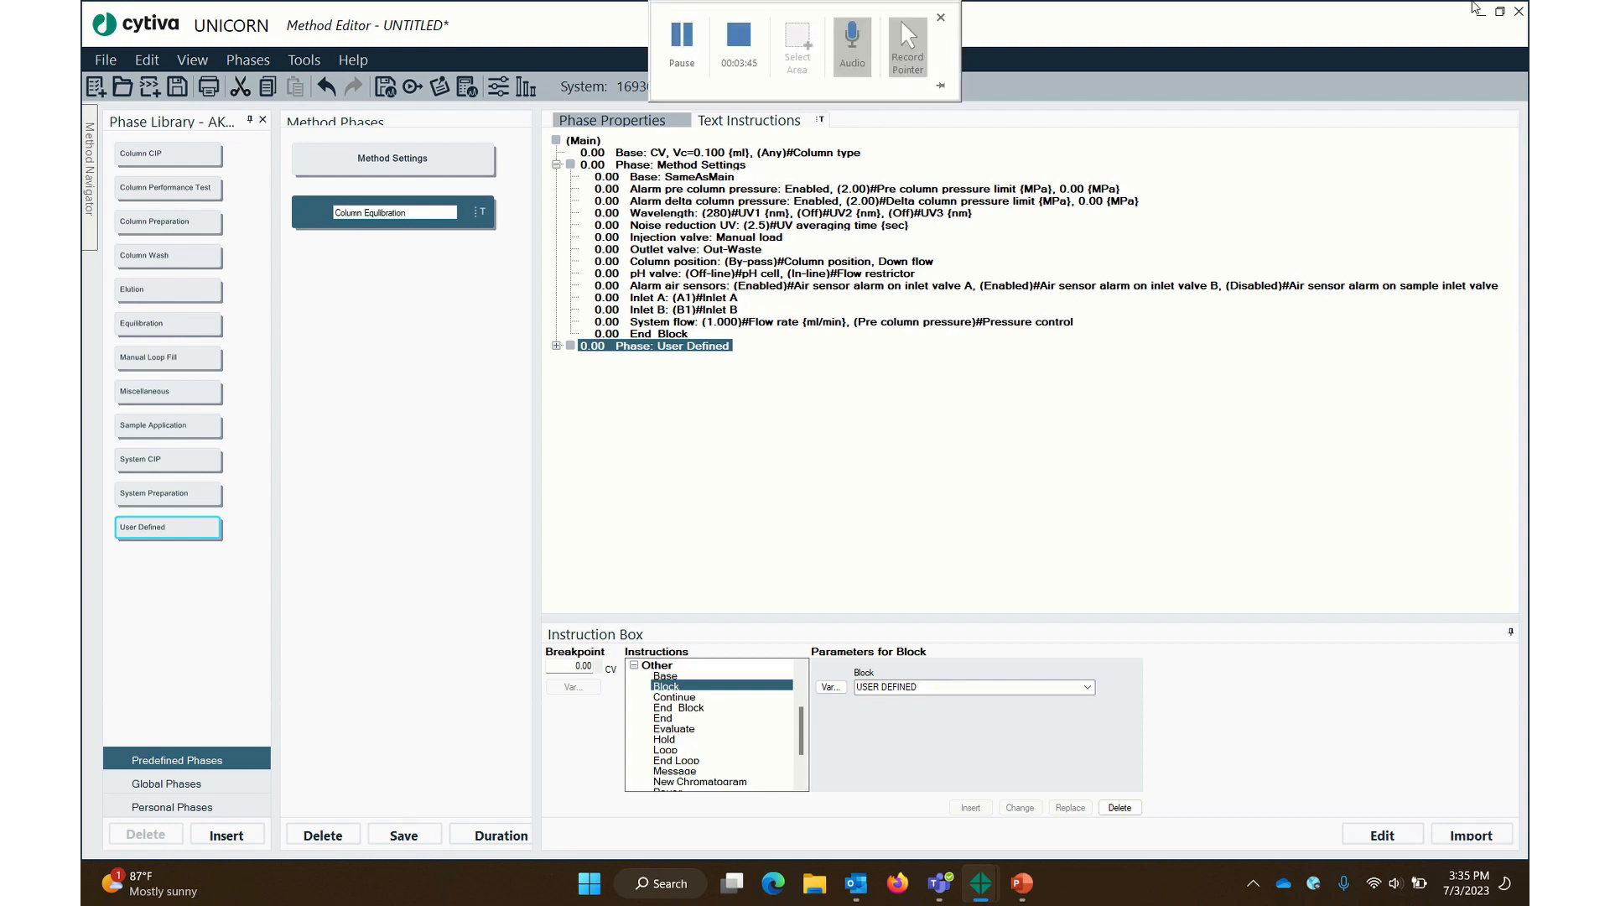
key("Return")
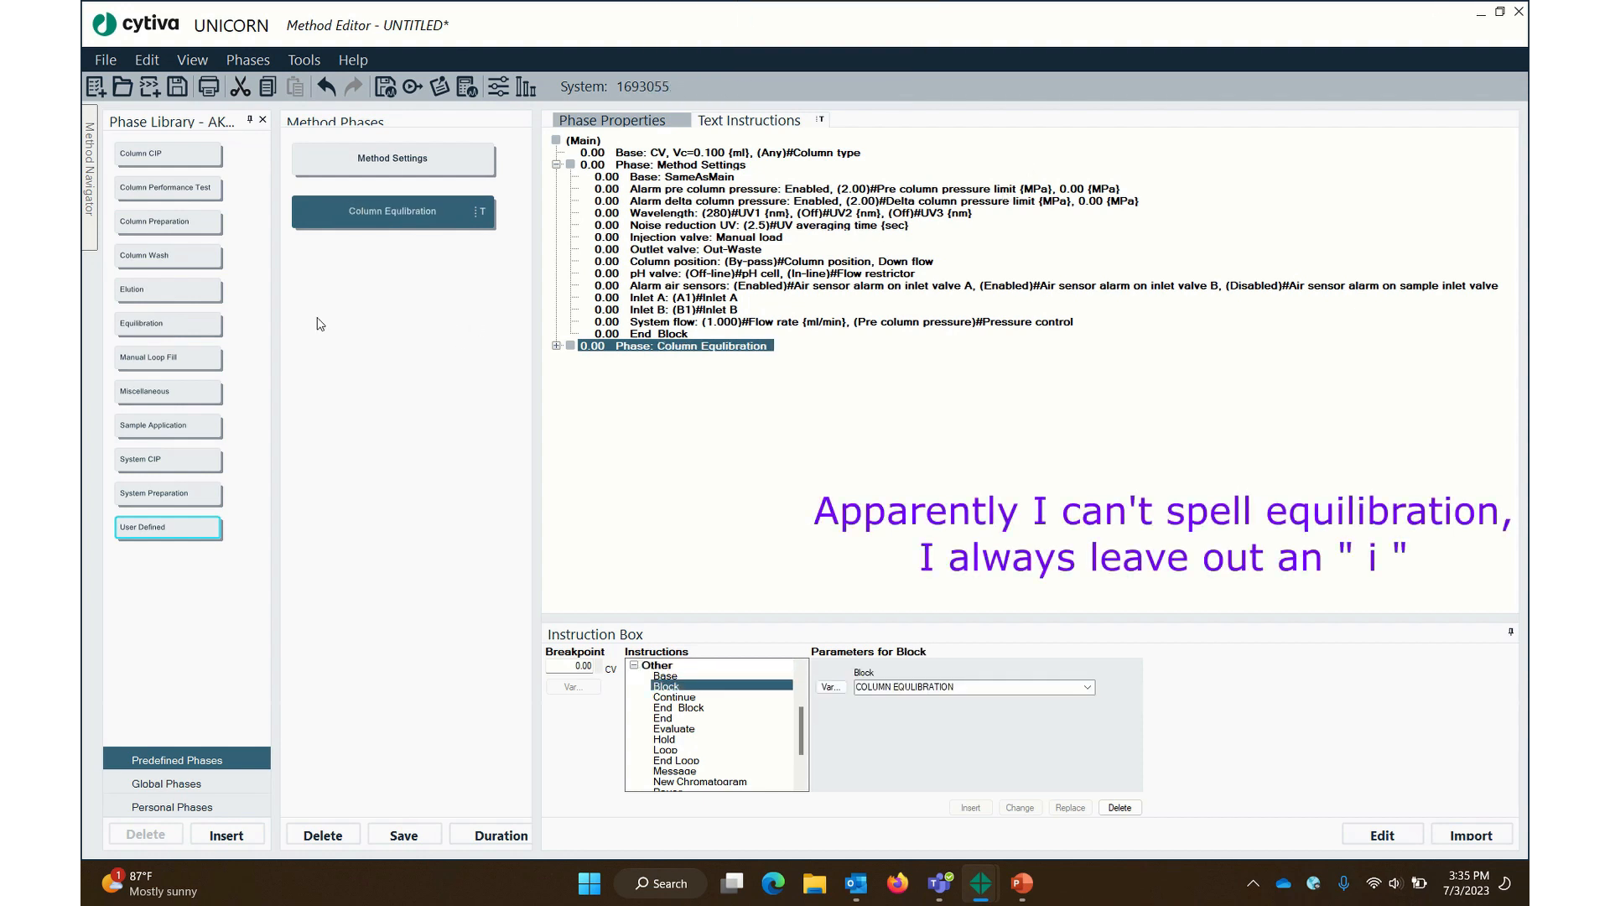
Add a second user-defined phase below the column equilibration phase and name it "Load Cell Harvest"
left_click_drag(159, 528, 382, 304)
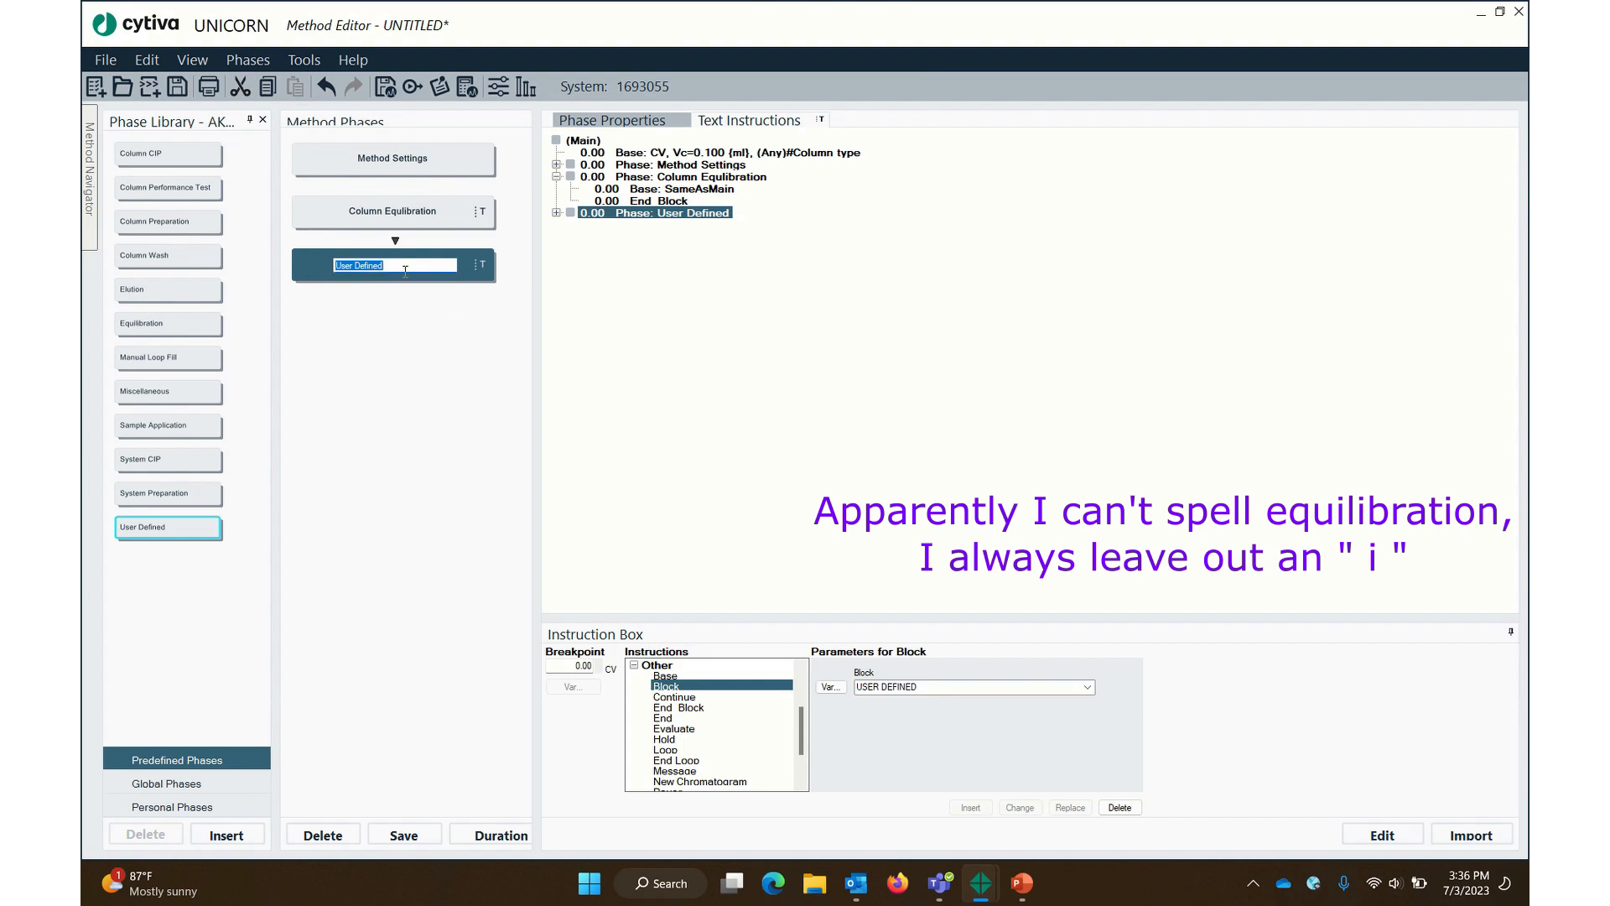
type("Load Cell Harvest")
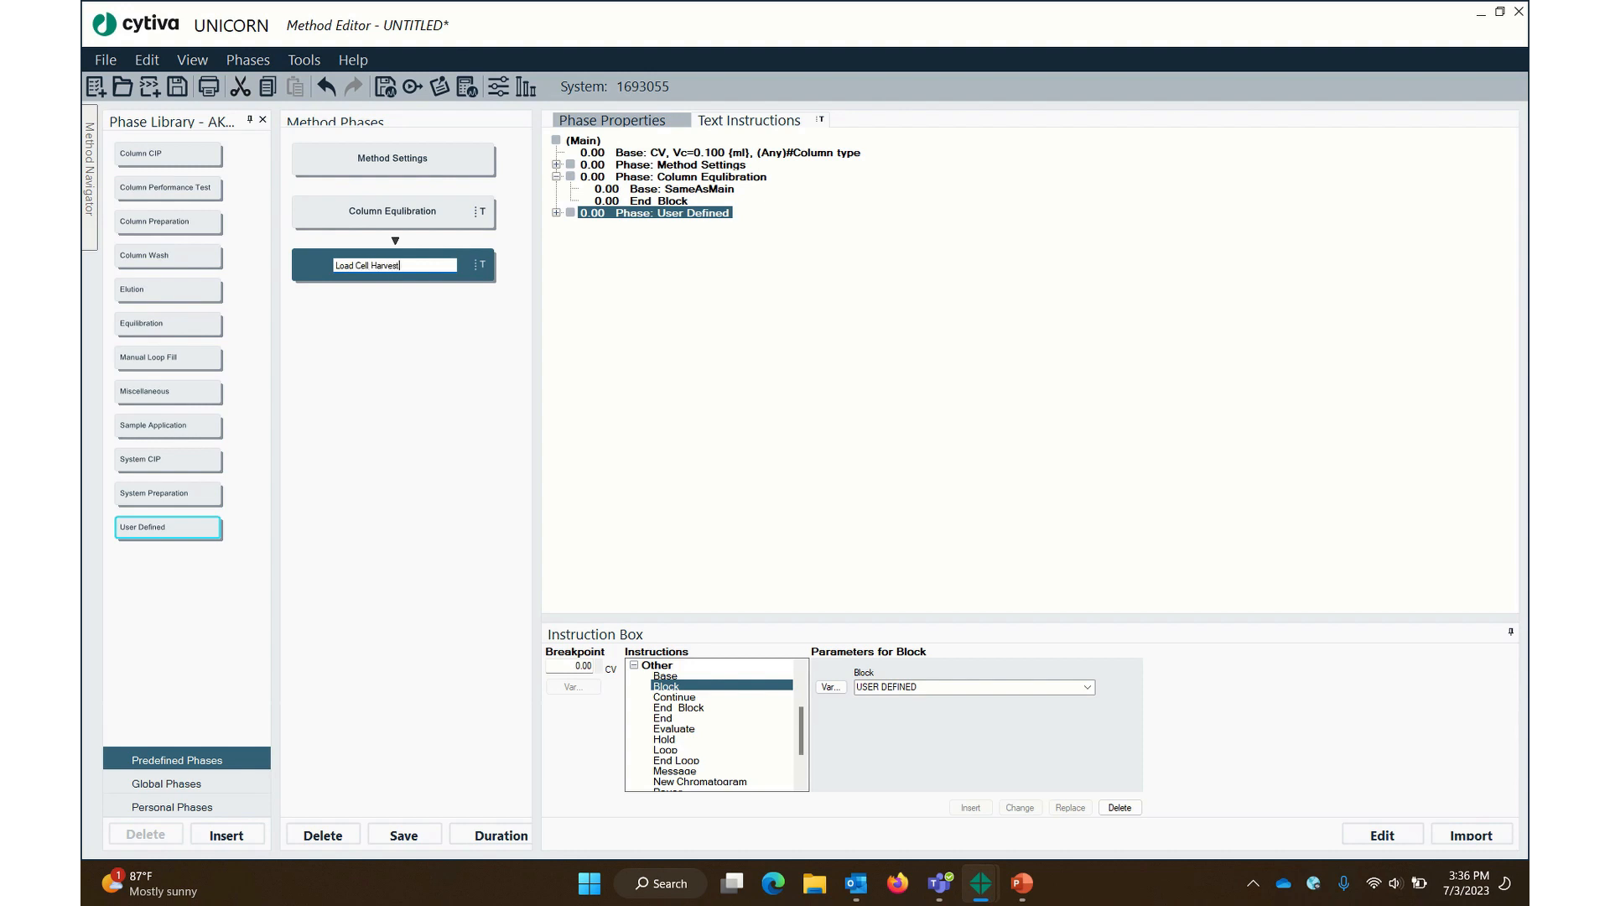
left_click(428, 348)
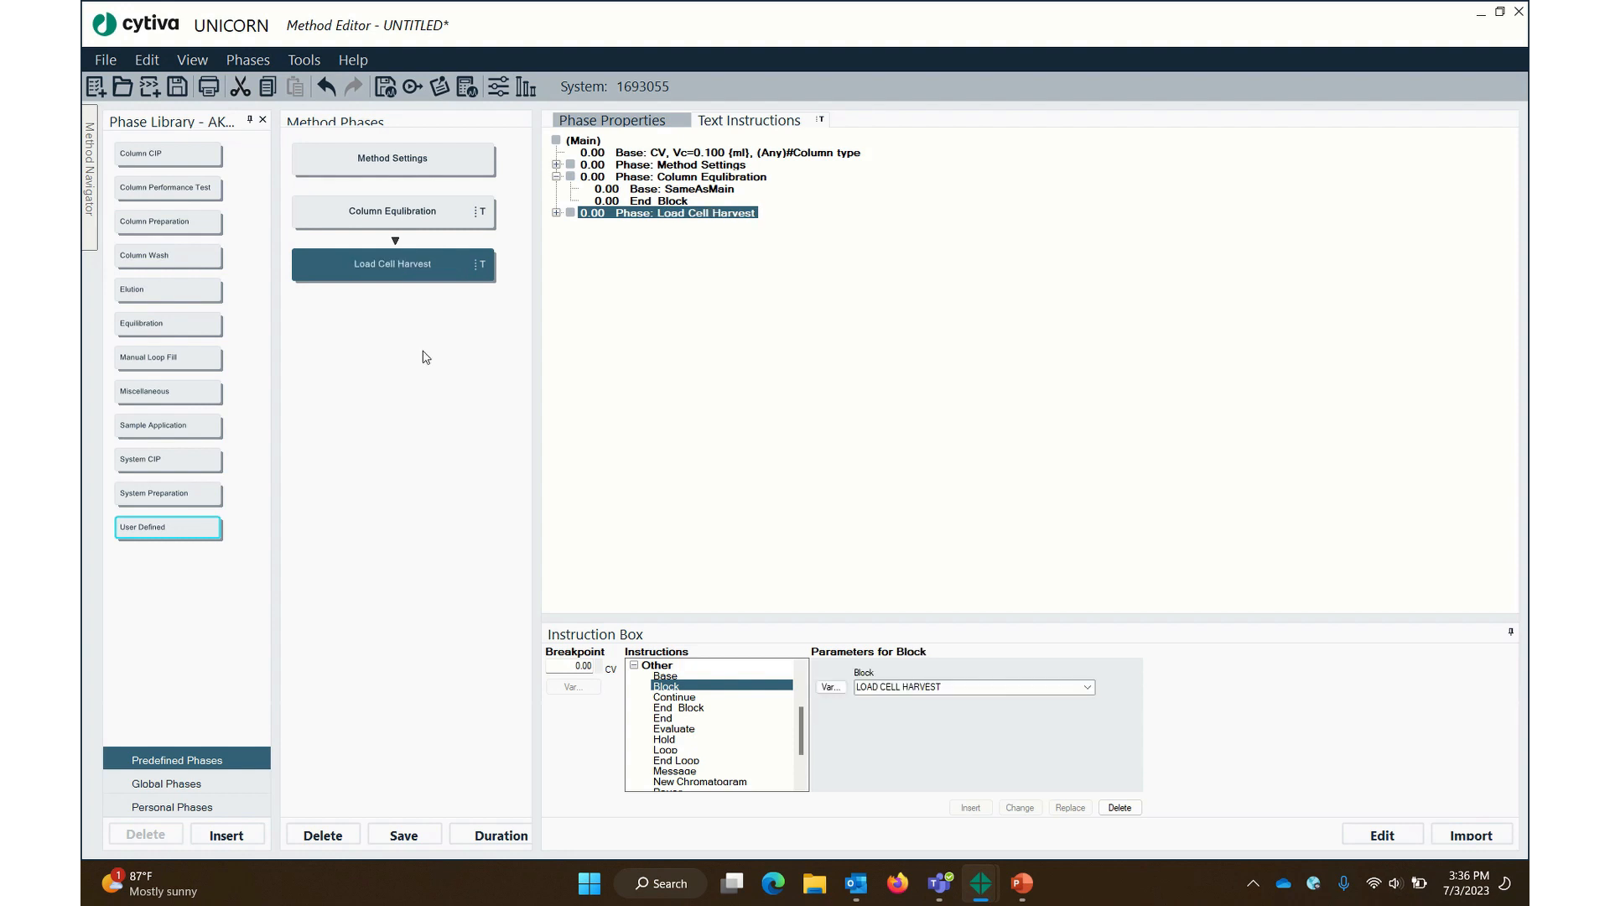
Add a user-defined phase after Load Cell Harvest and name it "Wash Column"
left_click_drag(168, 527, 385, 384)
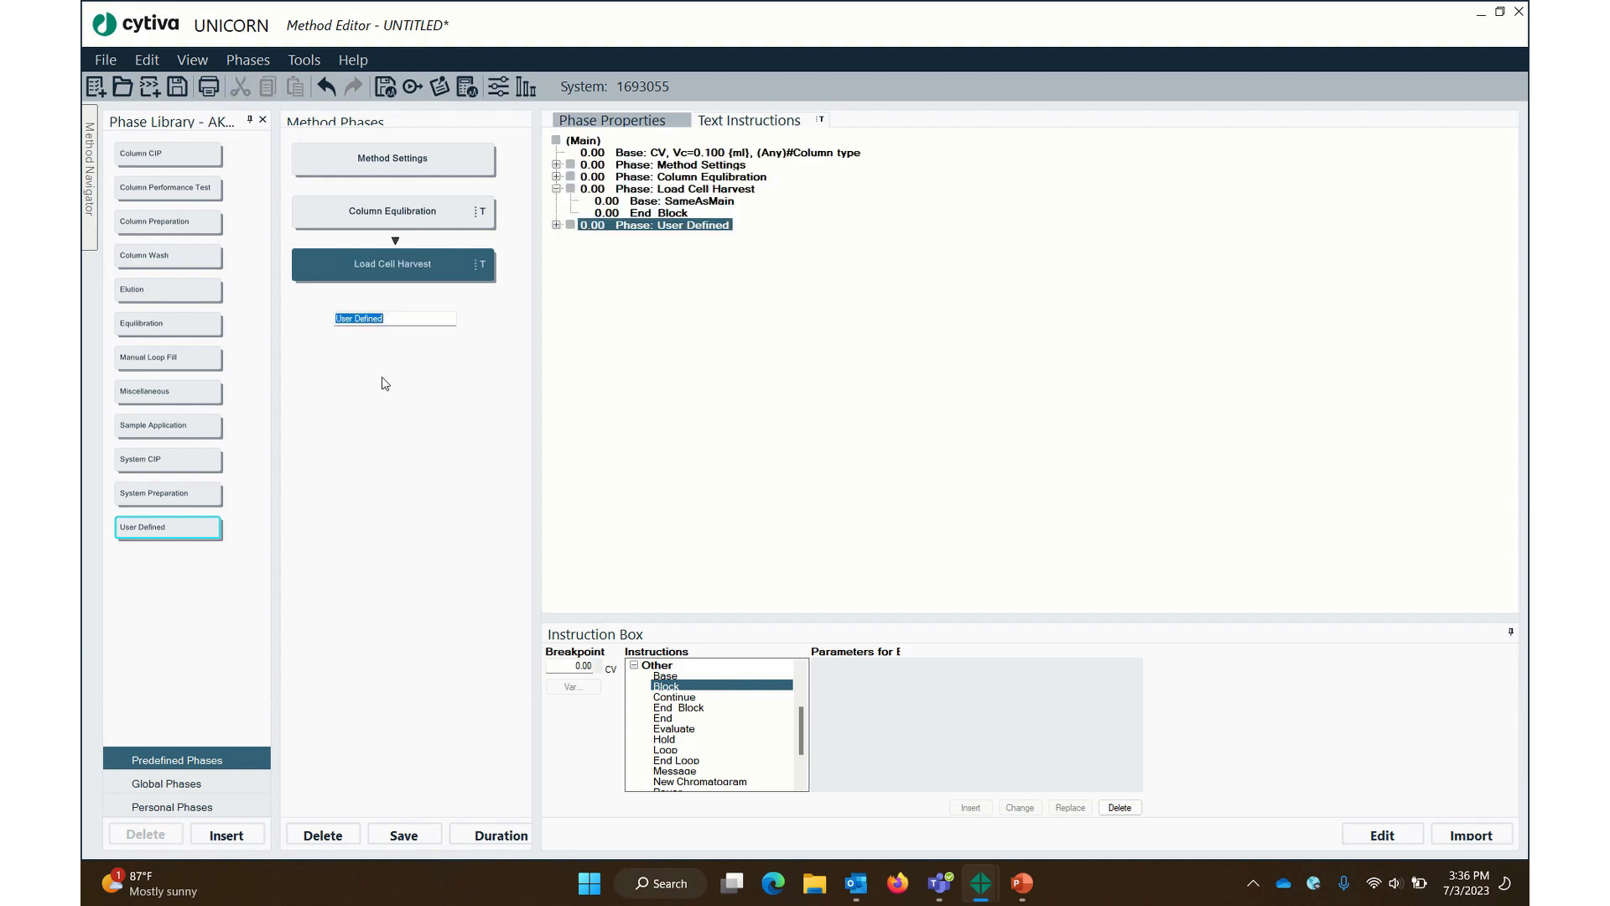
type("Wash Column")
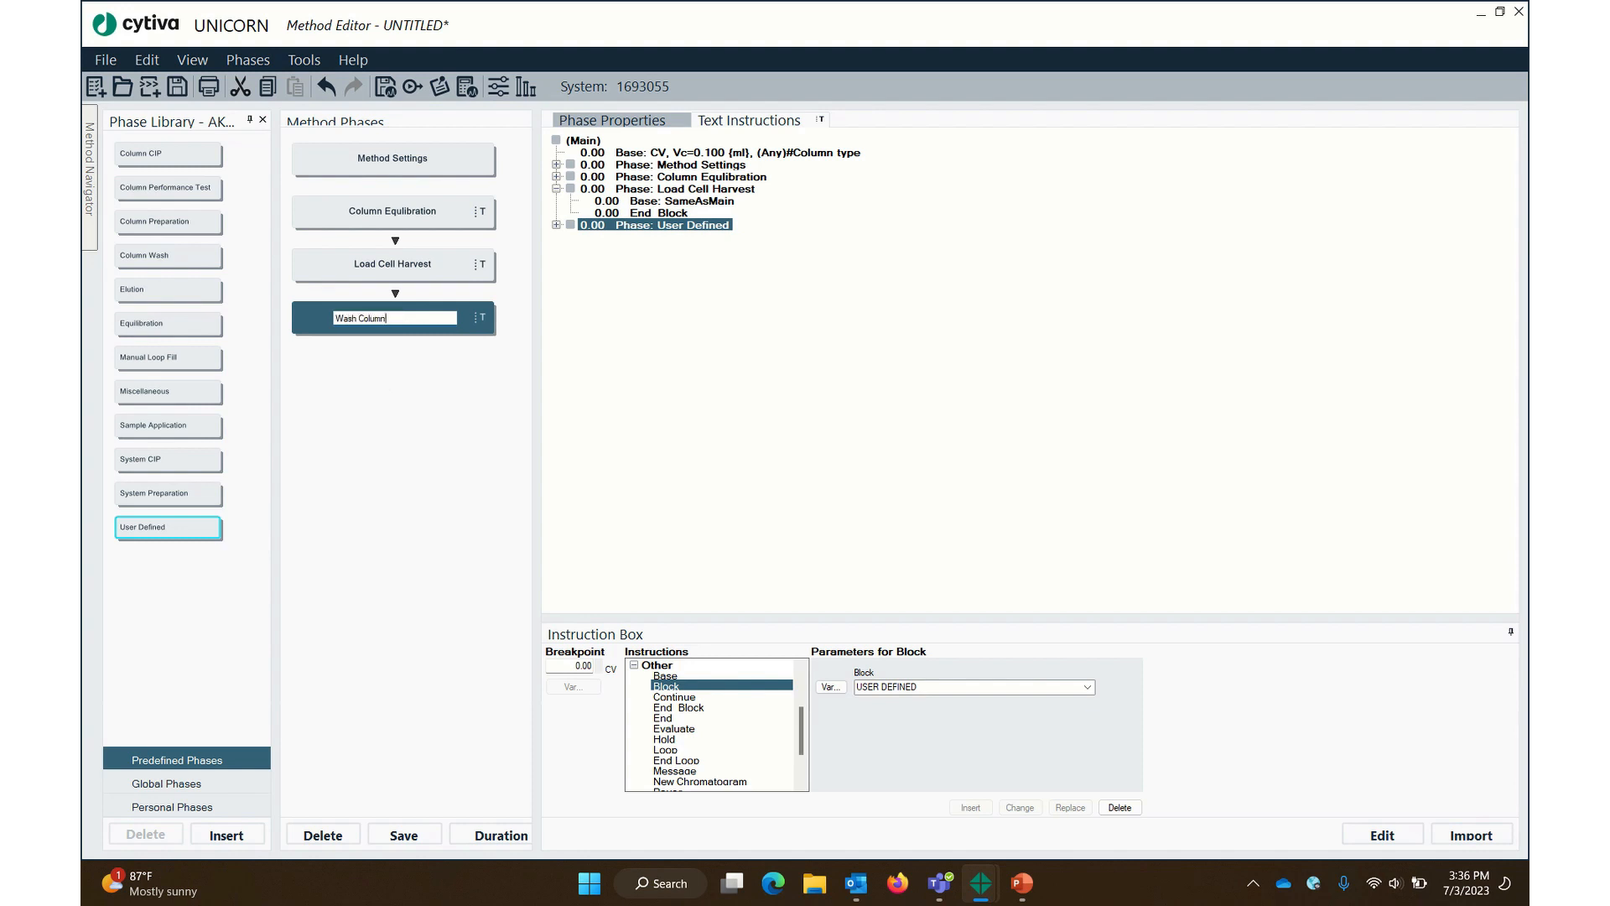
left_click(426, 465)
Add a user-defined phase after Wash Column and name it "Elution"
left_click_drag(168, 529, 394, 426)
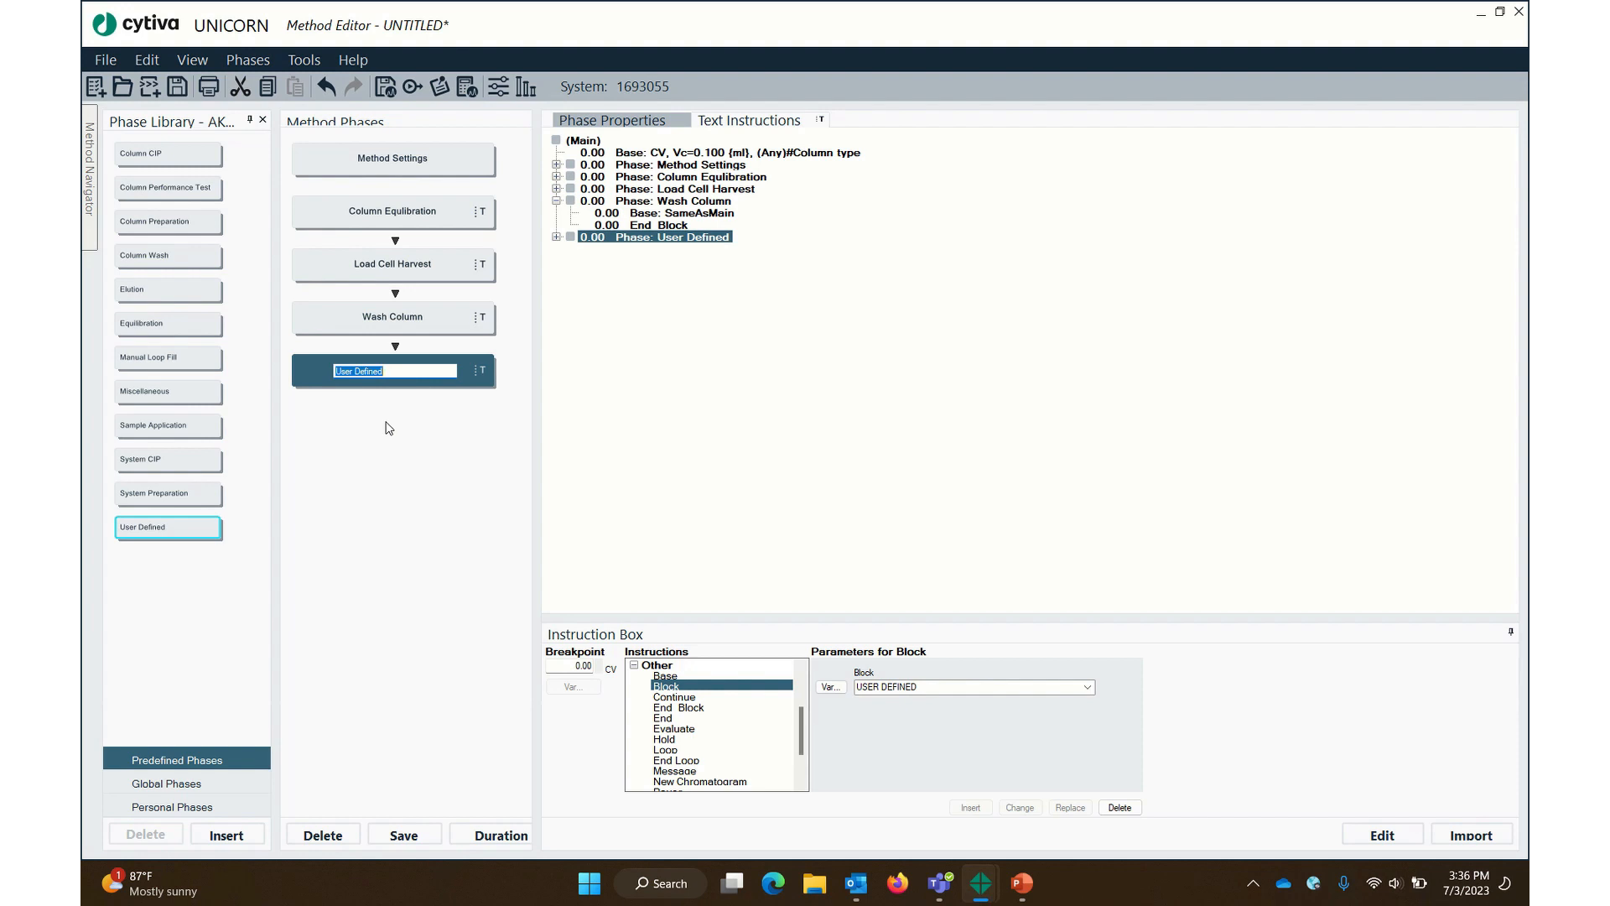
type("Elution")
left_click(472, 24)
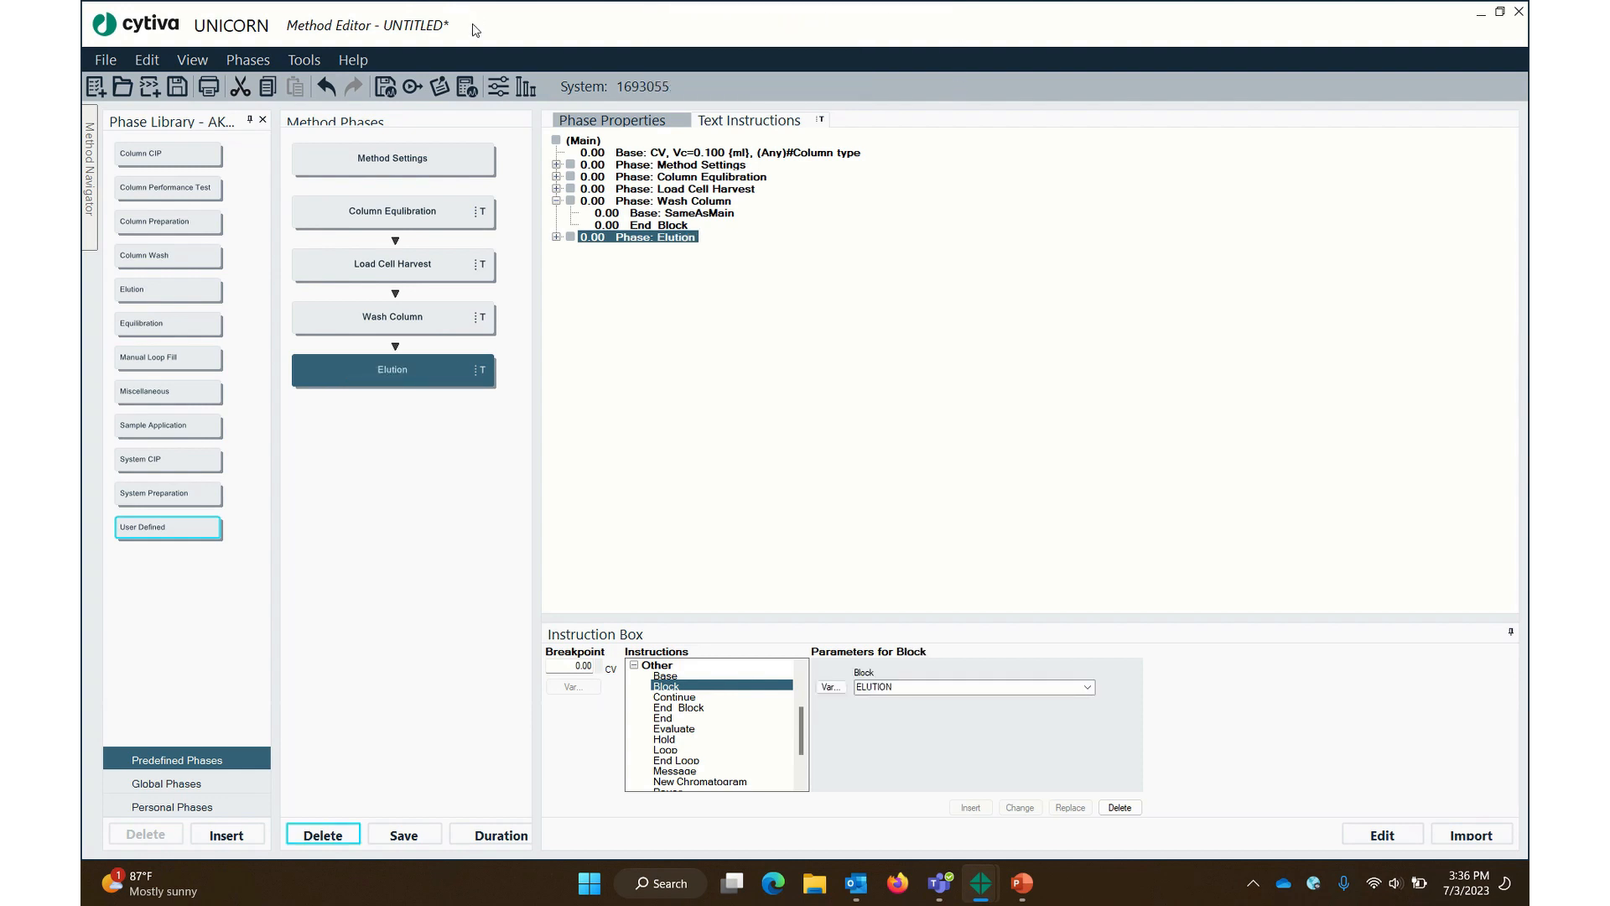
Add a final user-defined phase after Elution and name it "Column Cleaning"
left_click_drag(148, 527, 377, 457)
type("Column Cleaning")
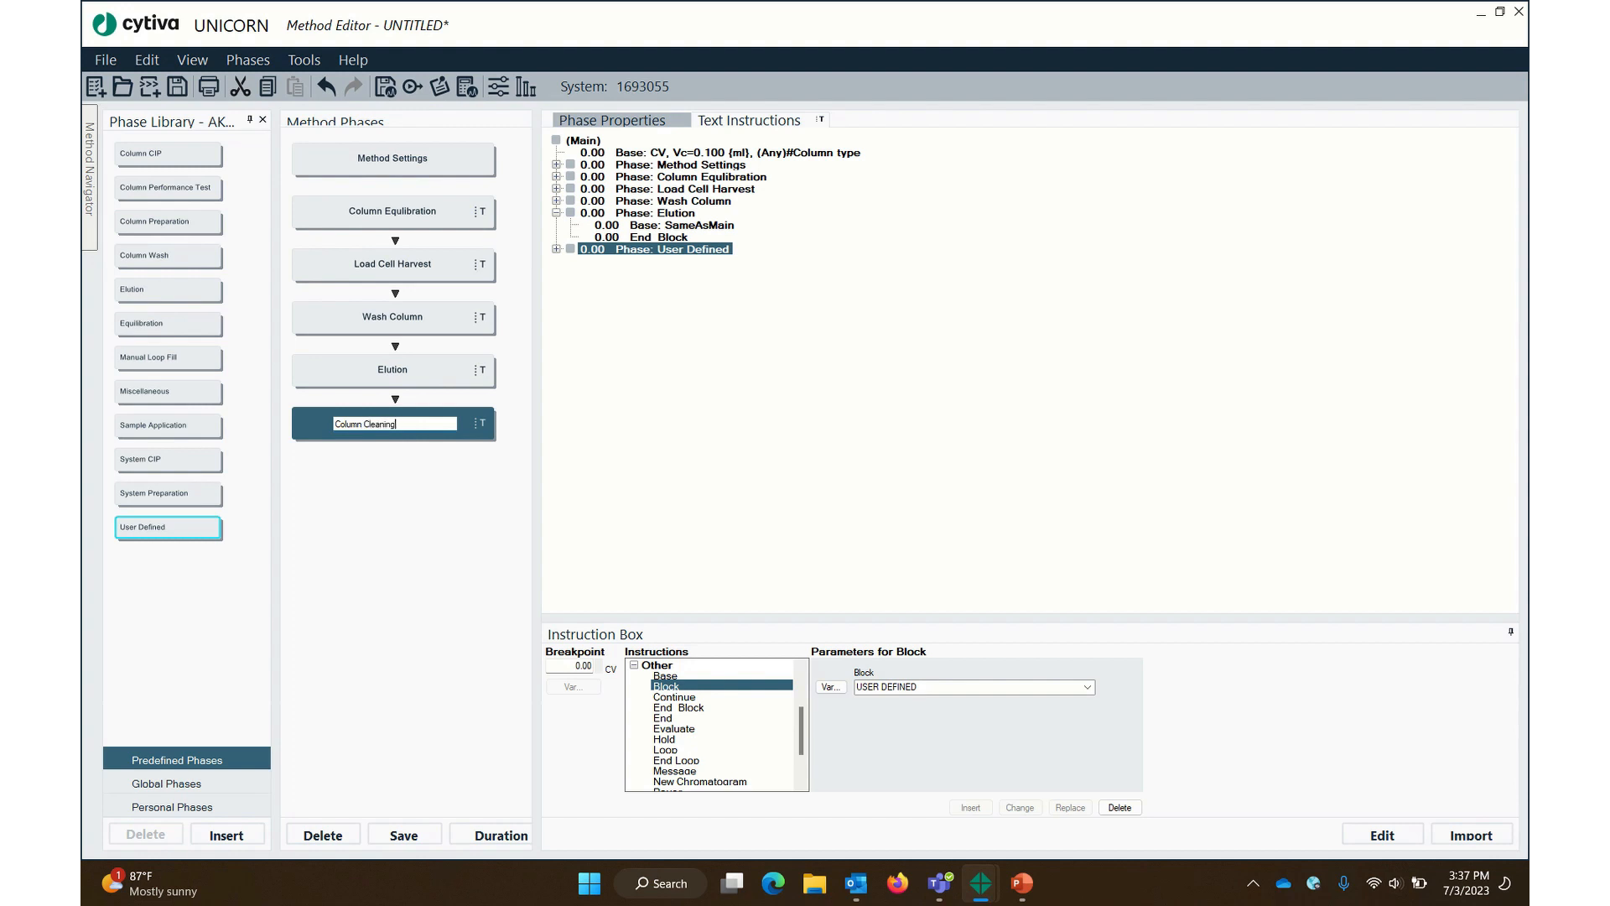
left_click(392, 543)
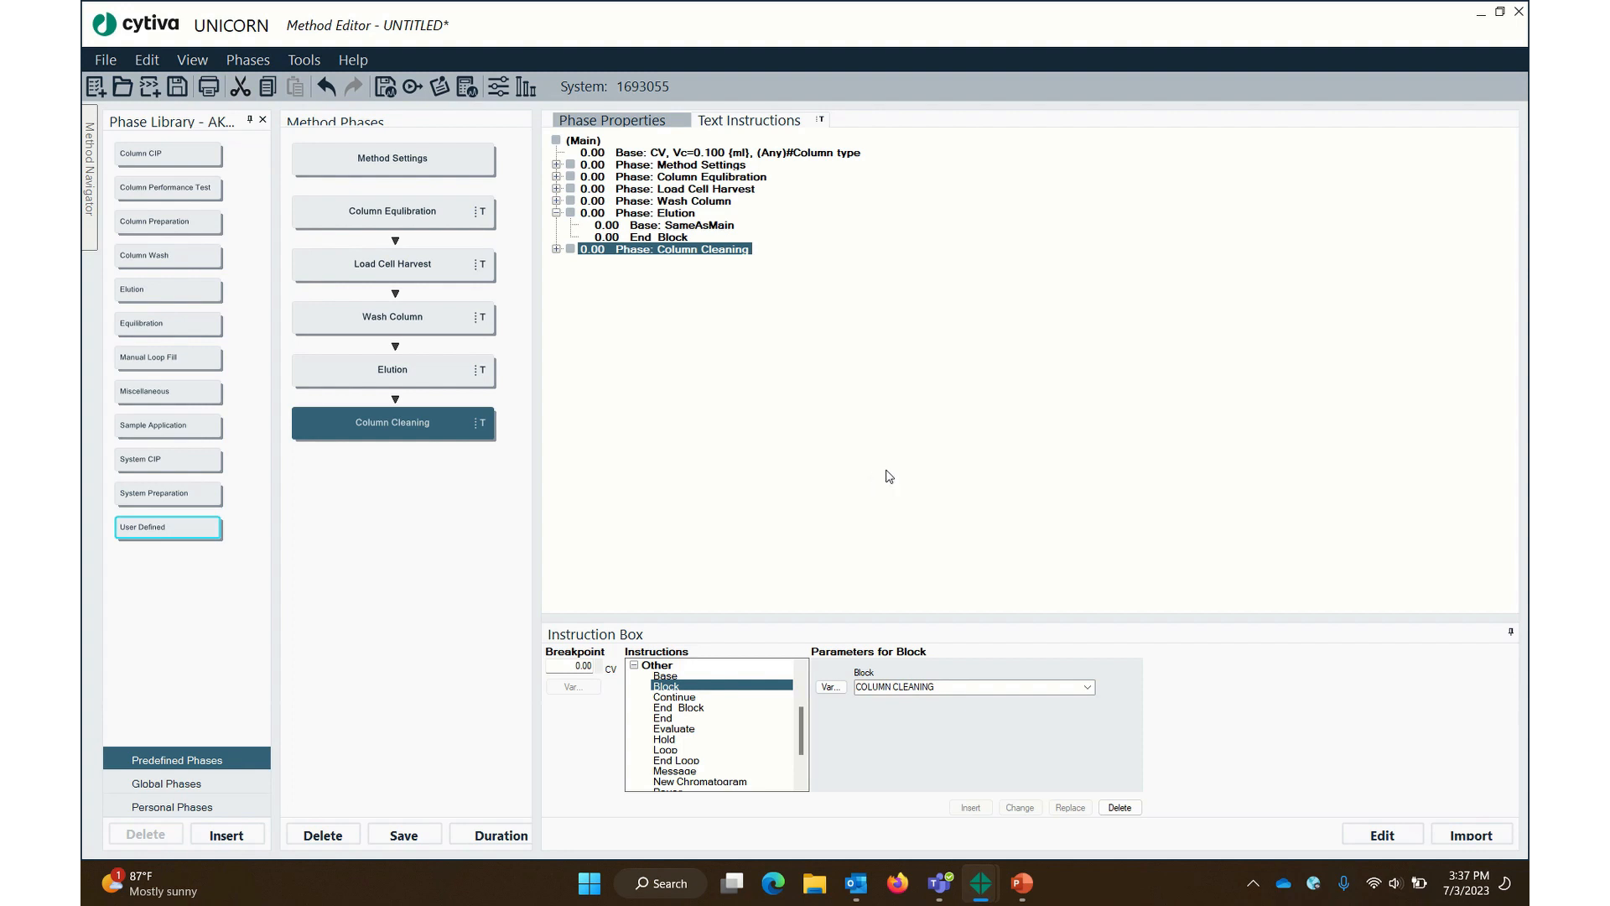
Change the main Base instruction's column type to Mabselect tricorn column and accept updating the instructions with the column defaults
left_click(753, 154)
left_click(923, 688)
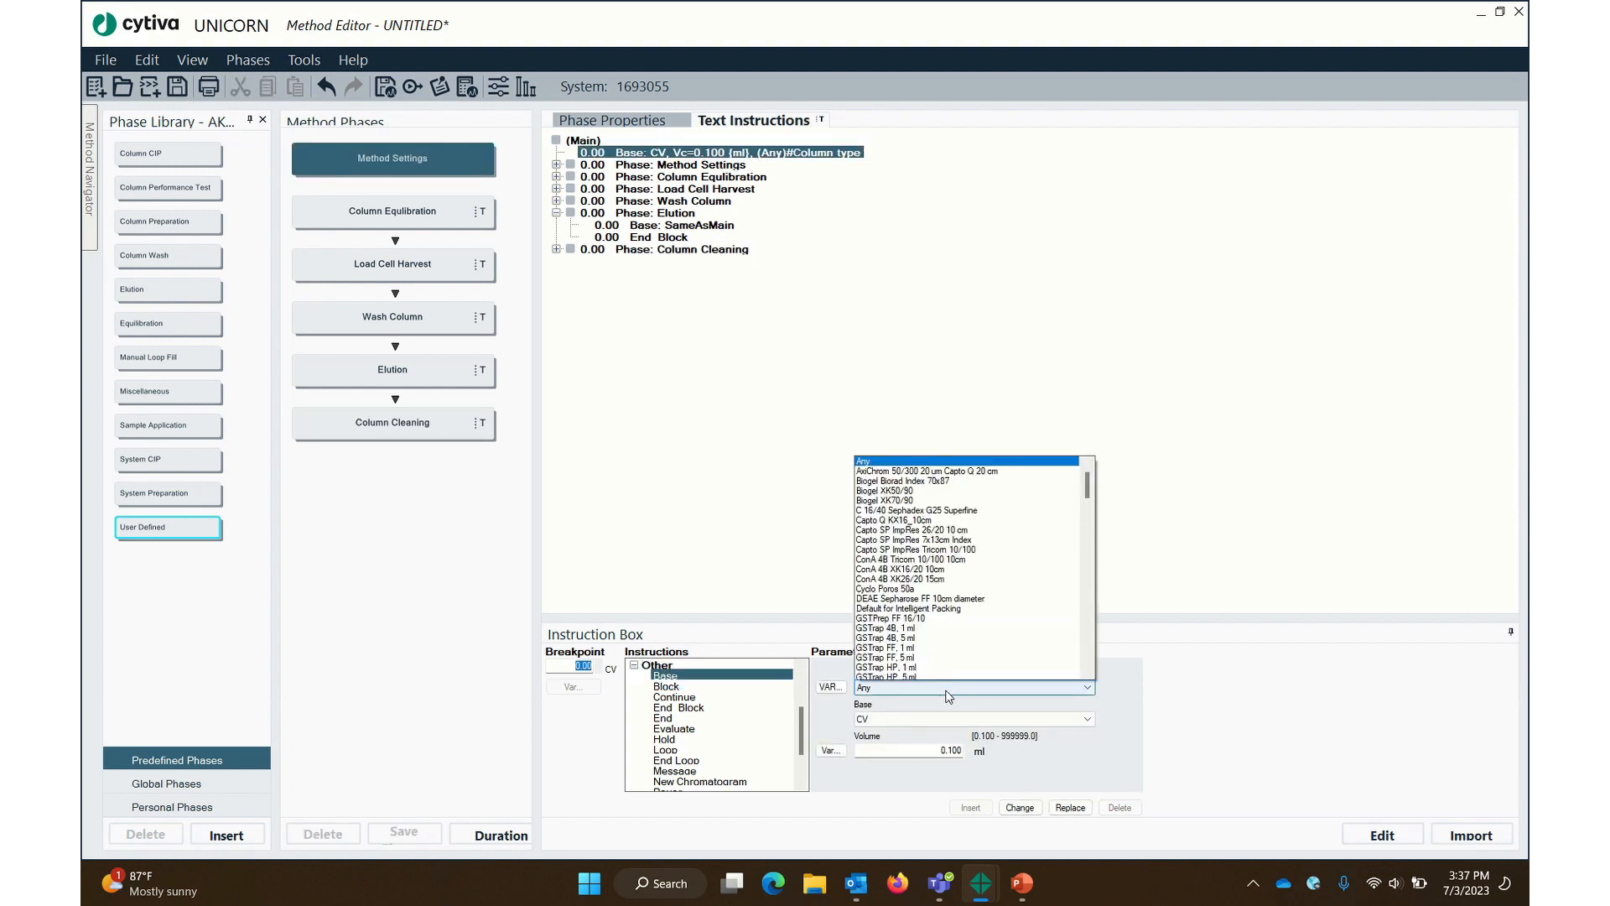
left_click_drag(1089, 422, 1095, 599)
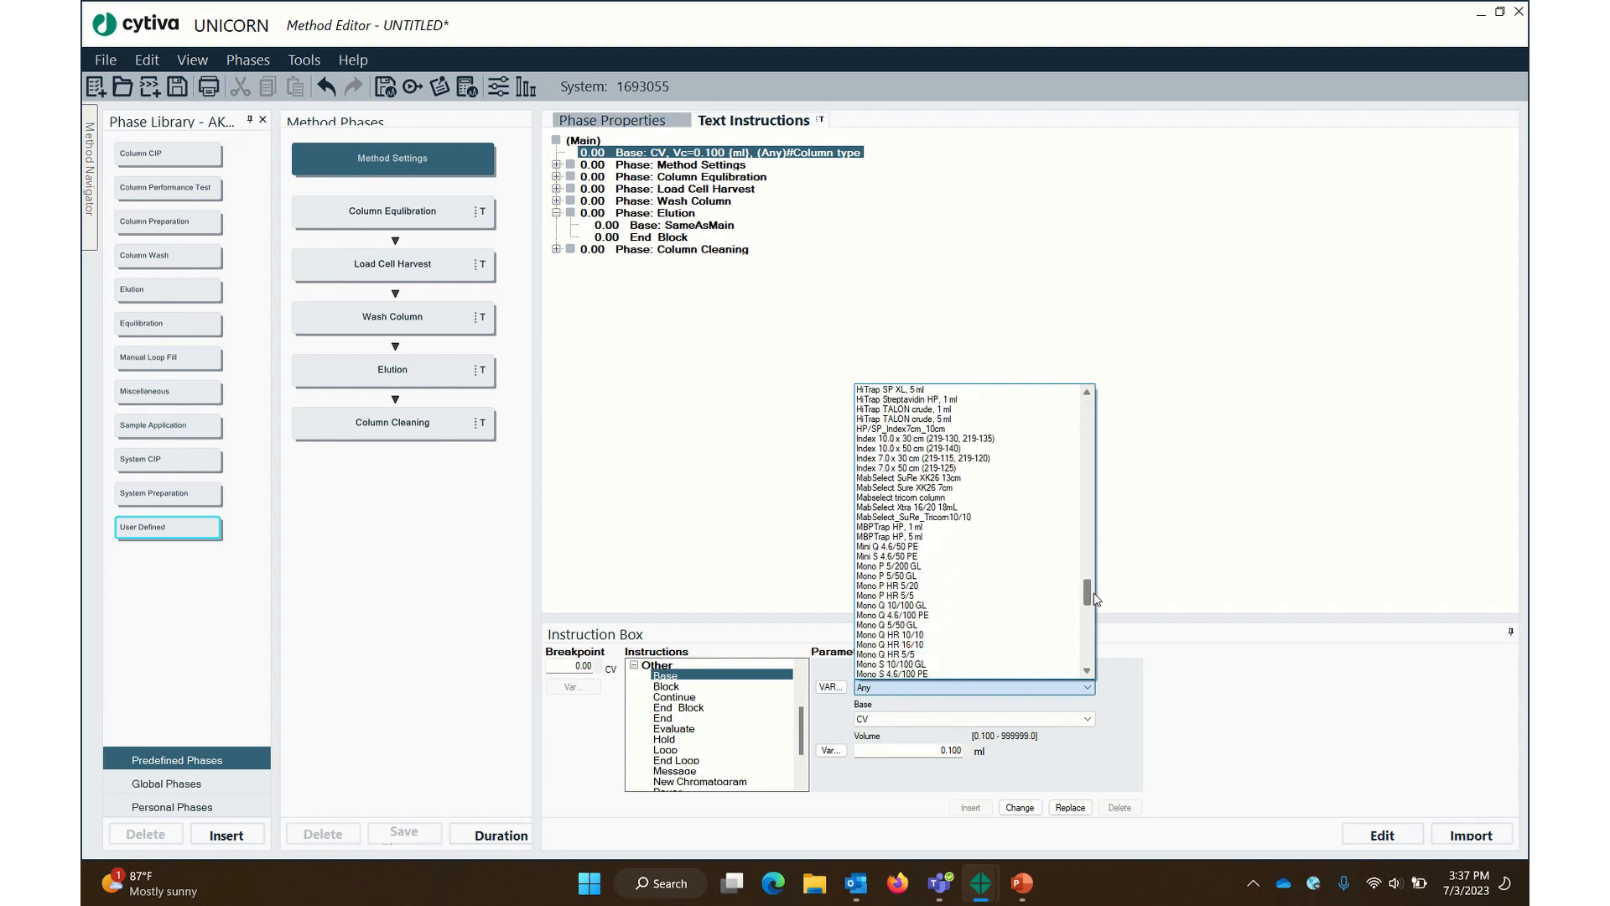
left_click(914, 498)
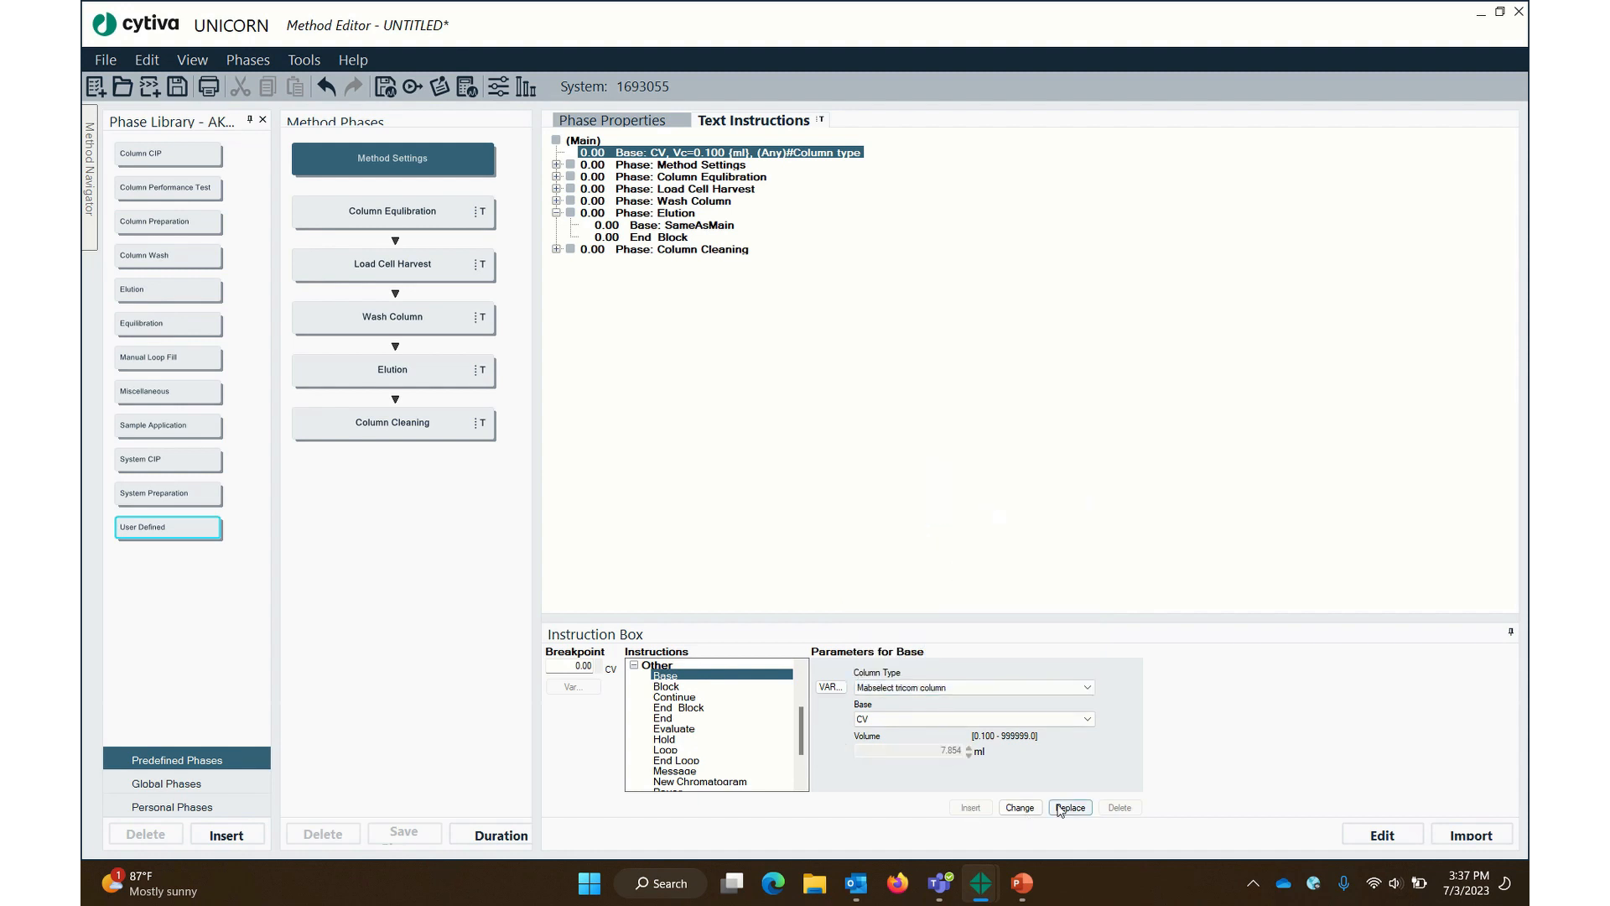
left_click(1018, 809)
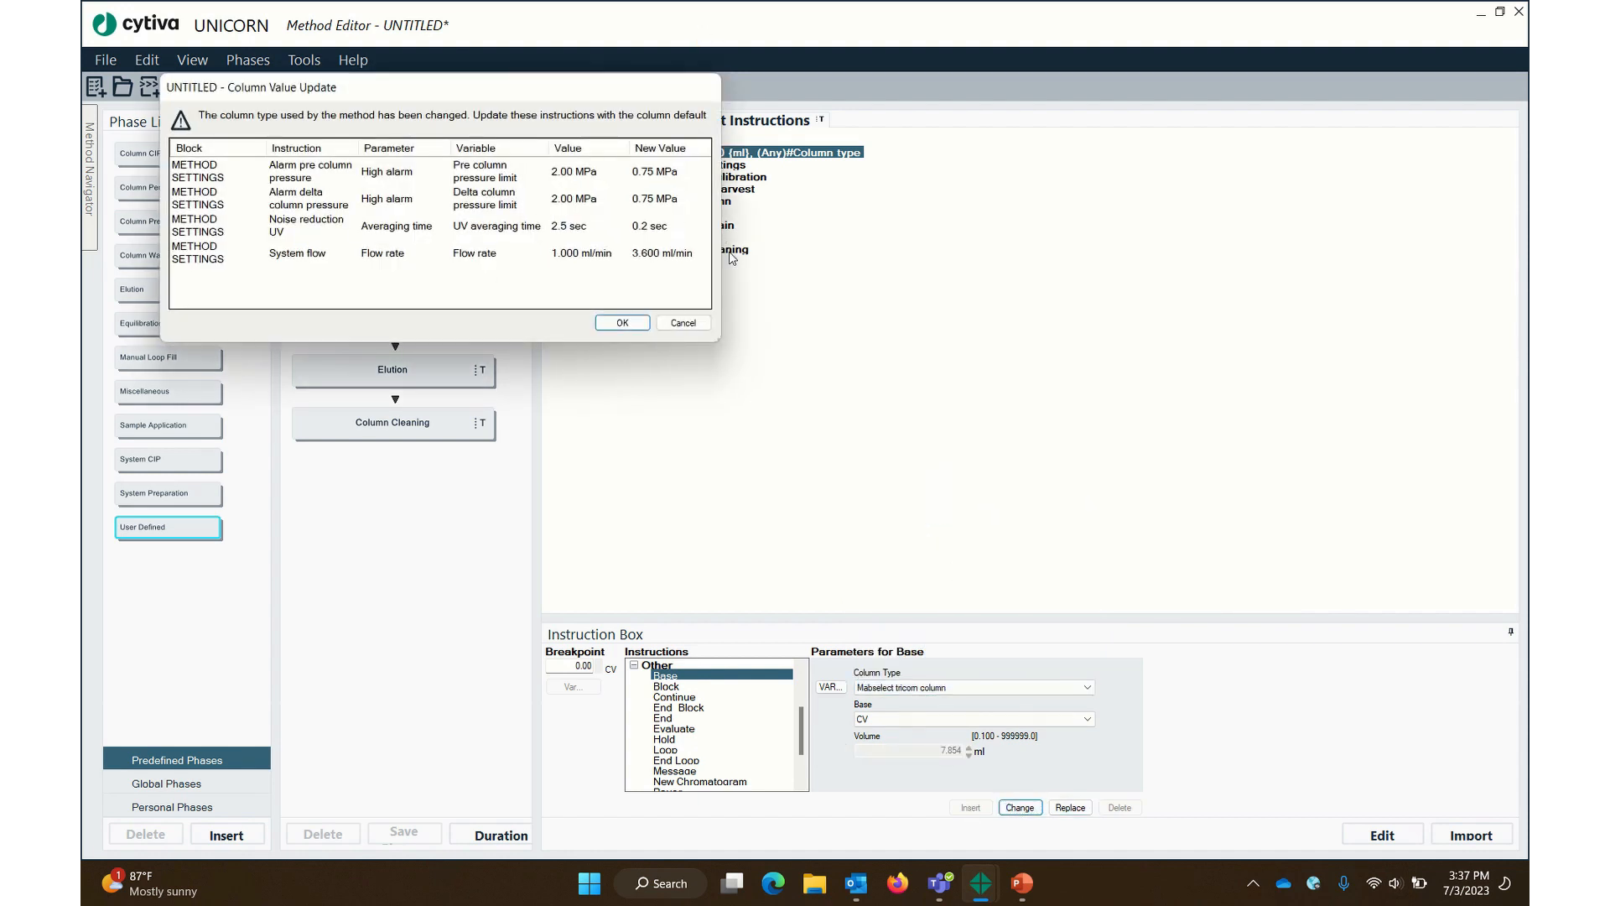
left_click_drag(615, 83, 594, 293)
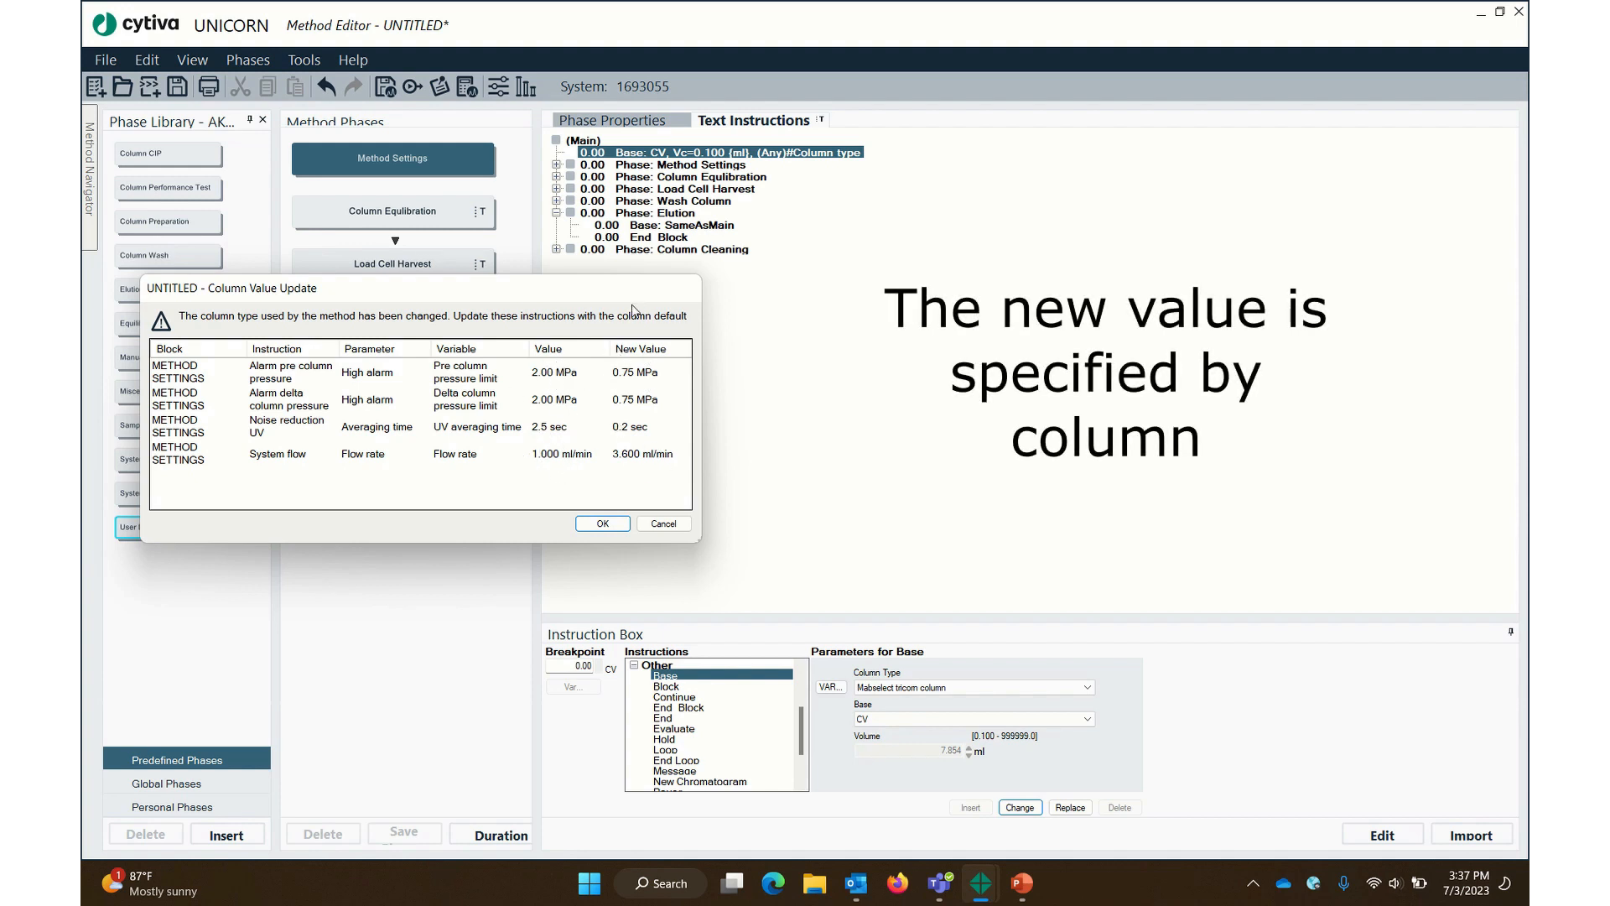
left_click(603, 524)
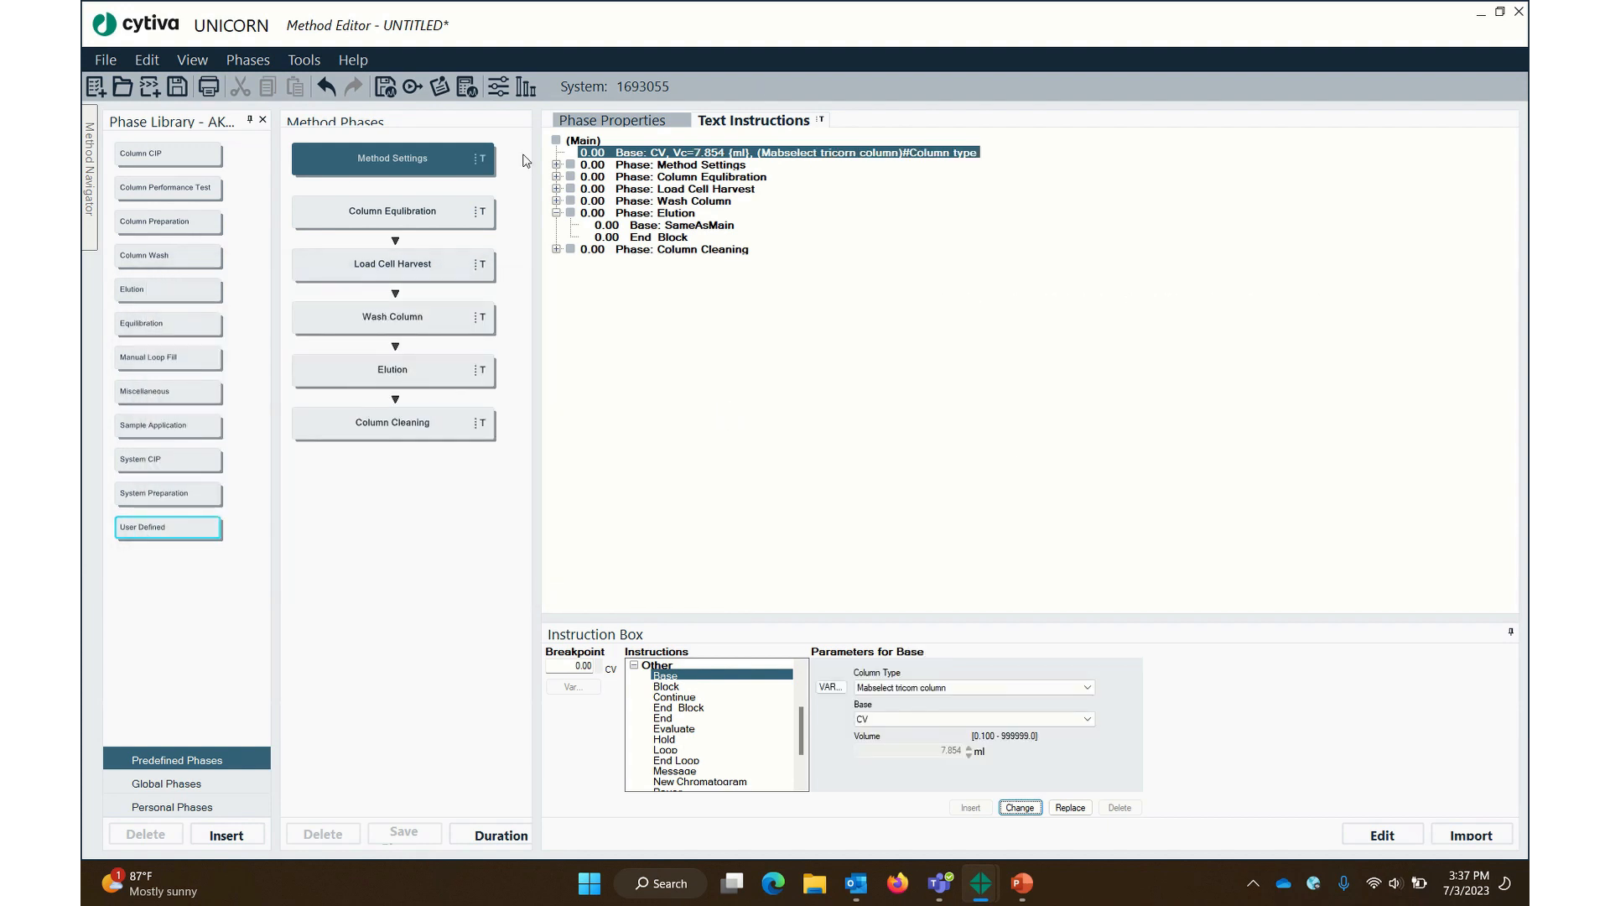
Expand the Method Settings phase and examine the parameters of its flow, pressure alarm, wavelength, noise reduction, valve, column position and air sensor instructions
left_click(556, 164)
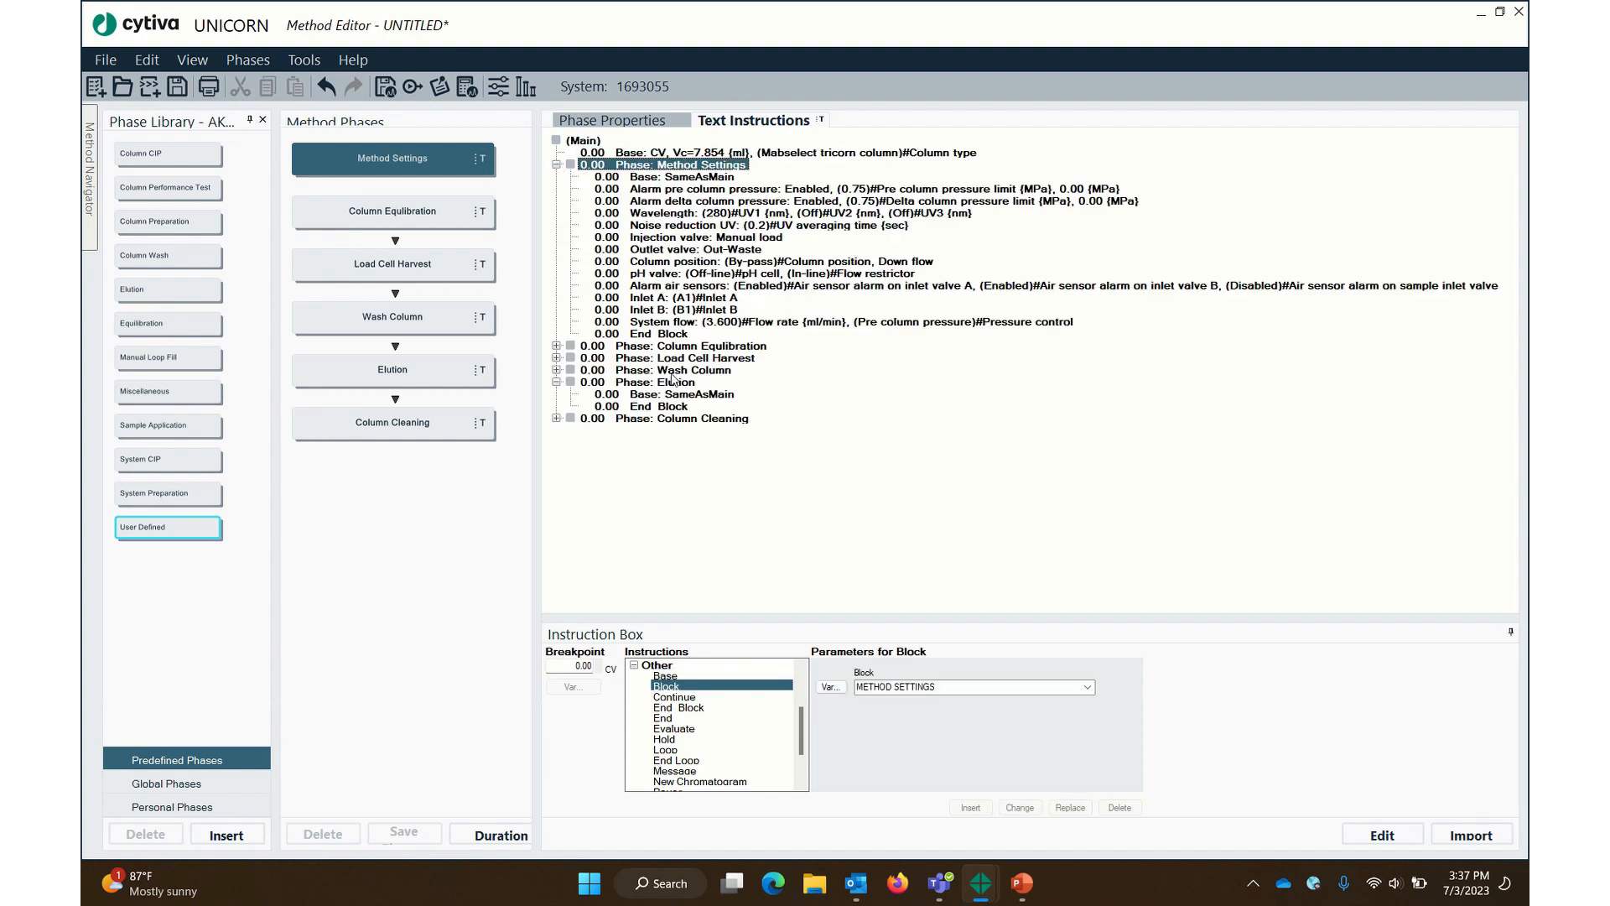
left_click(706, 325)
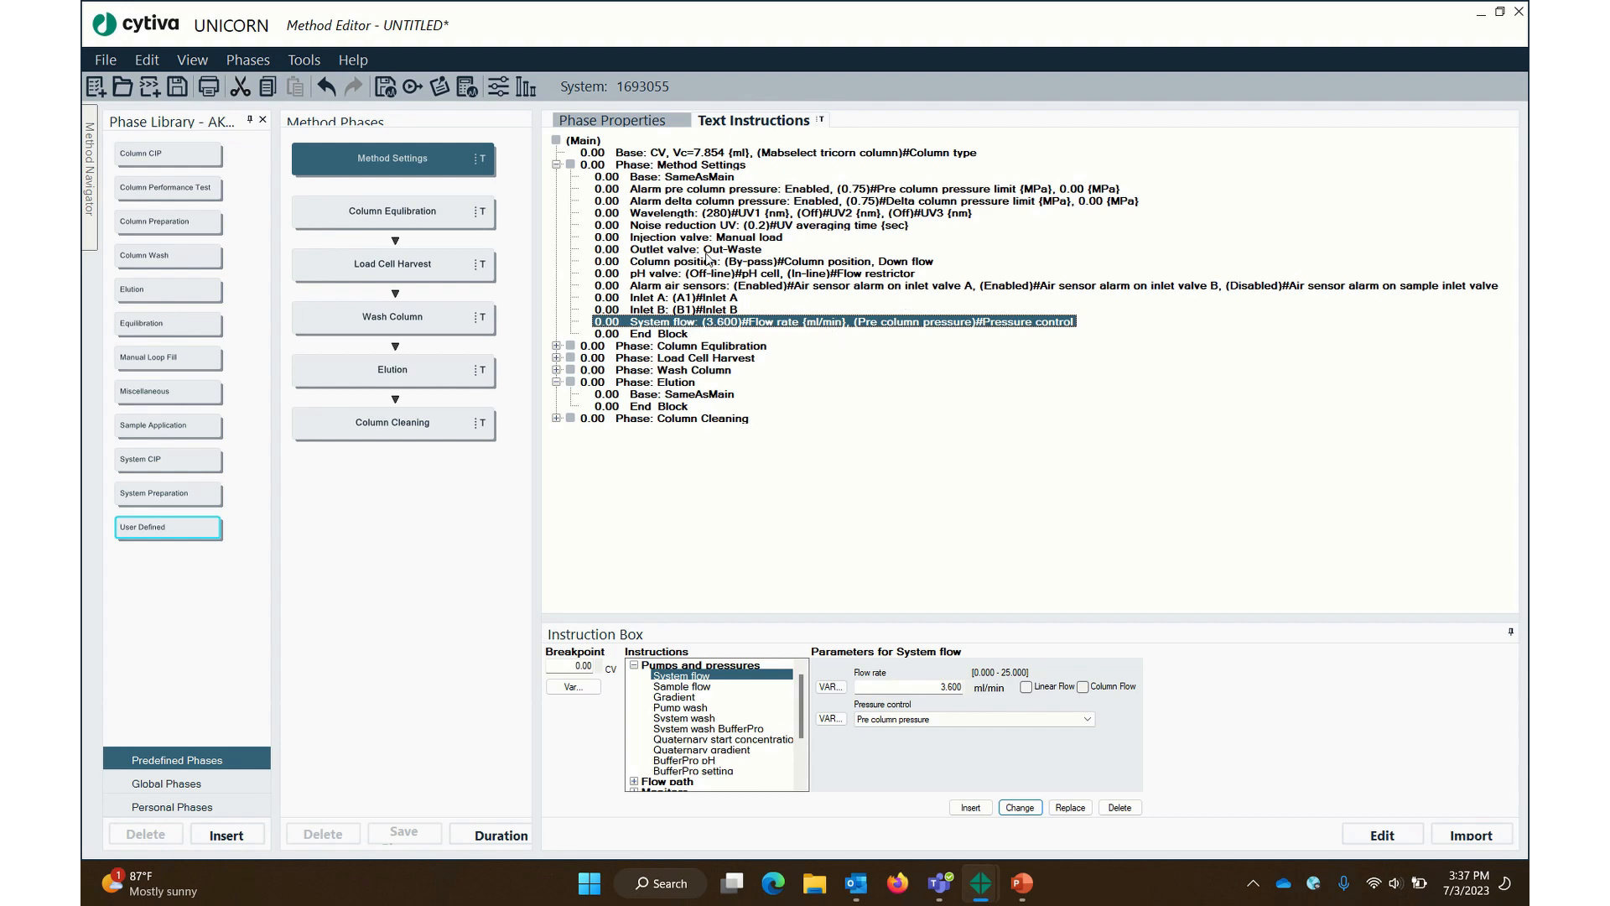
left_click(727, 203)
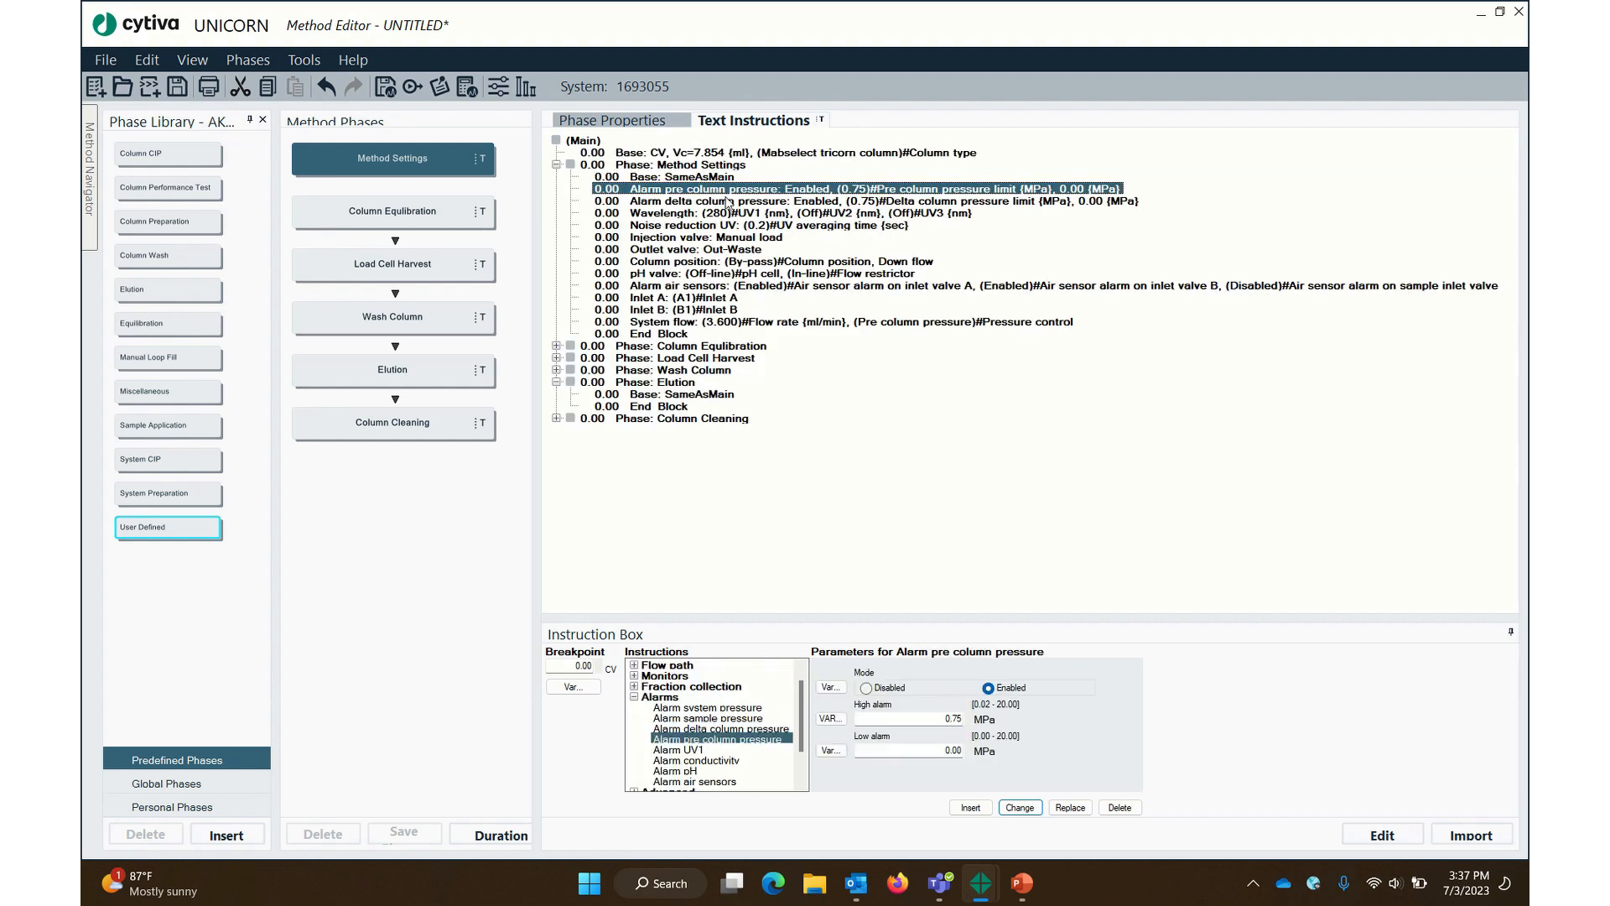
left_click(729, 191)
left_click(688, 215)
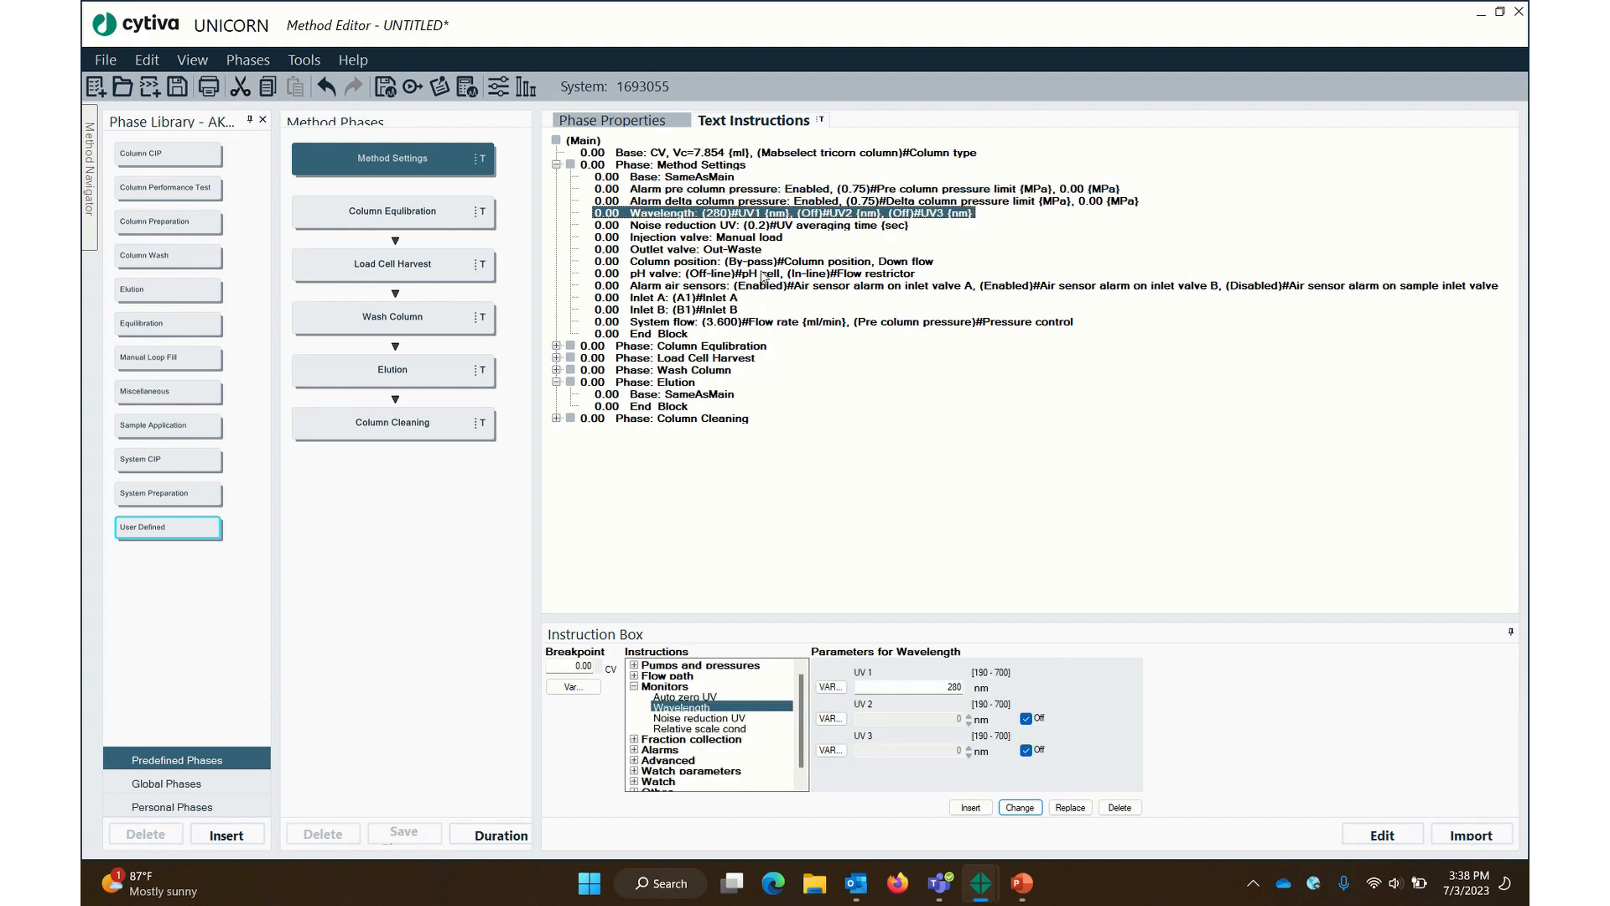
left_click(694, 226)
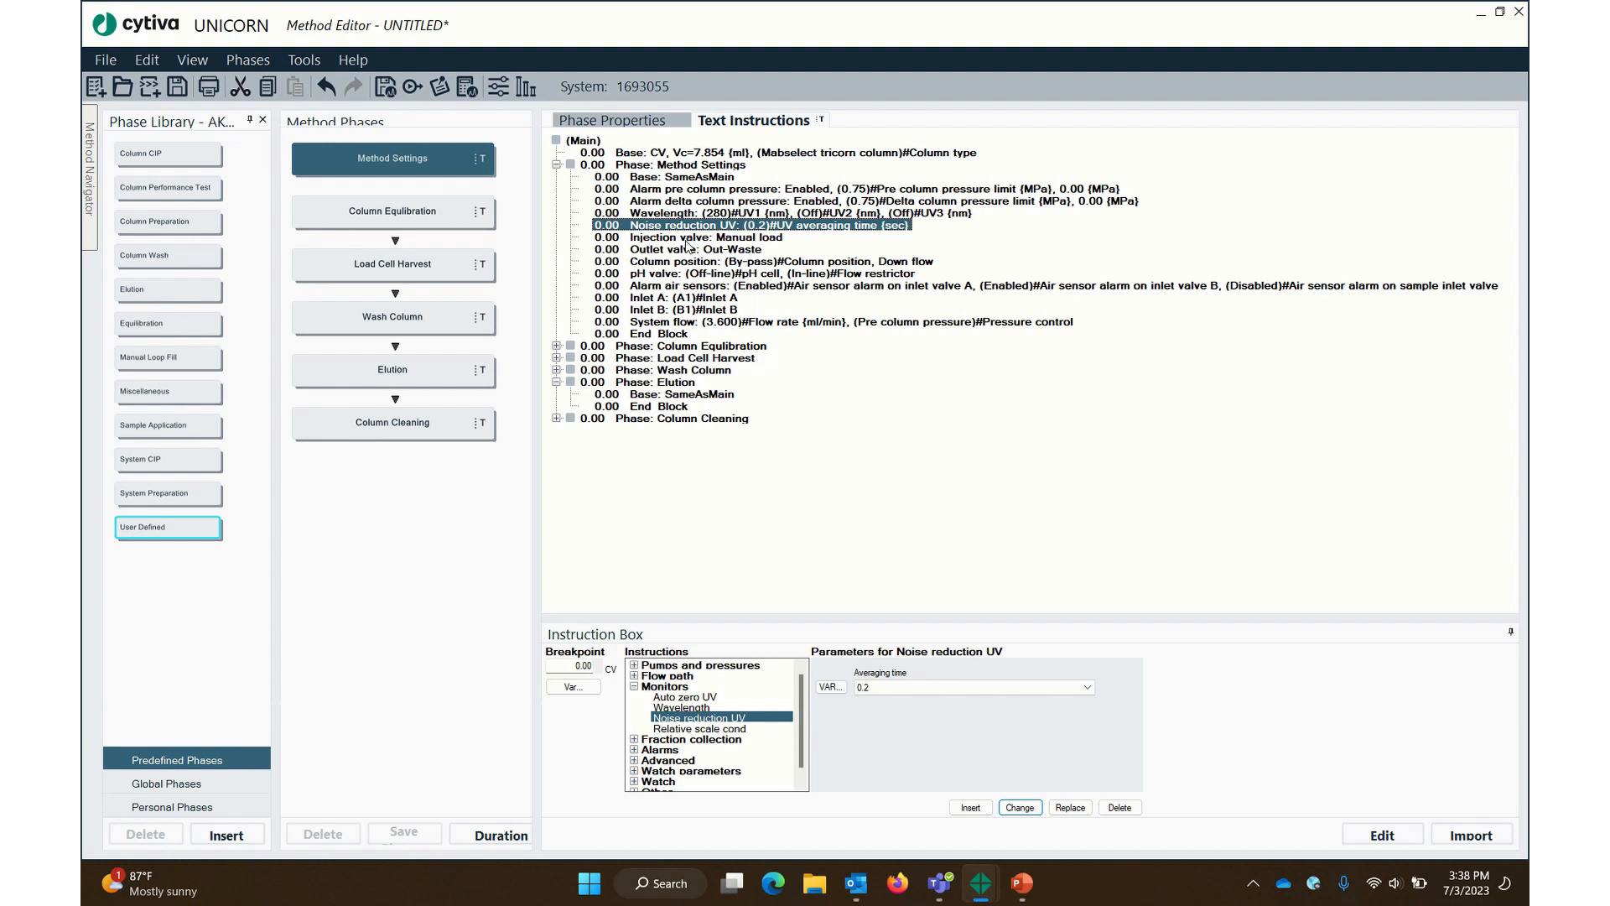
left_click(685, 239)
left_click(675, 253)
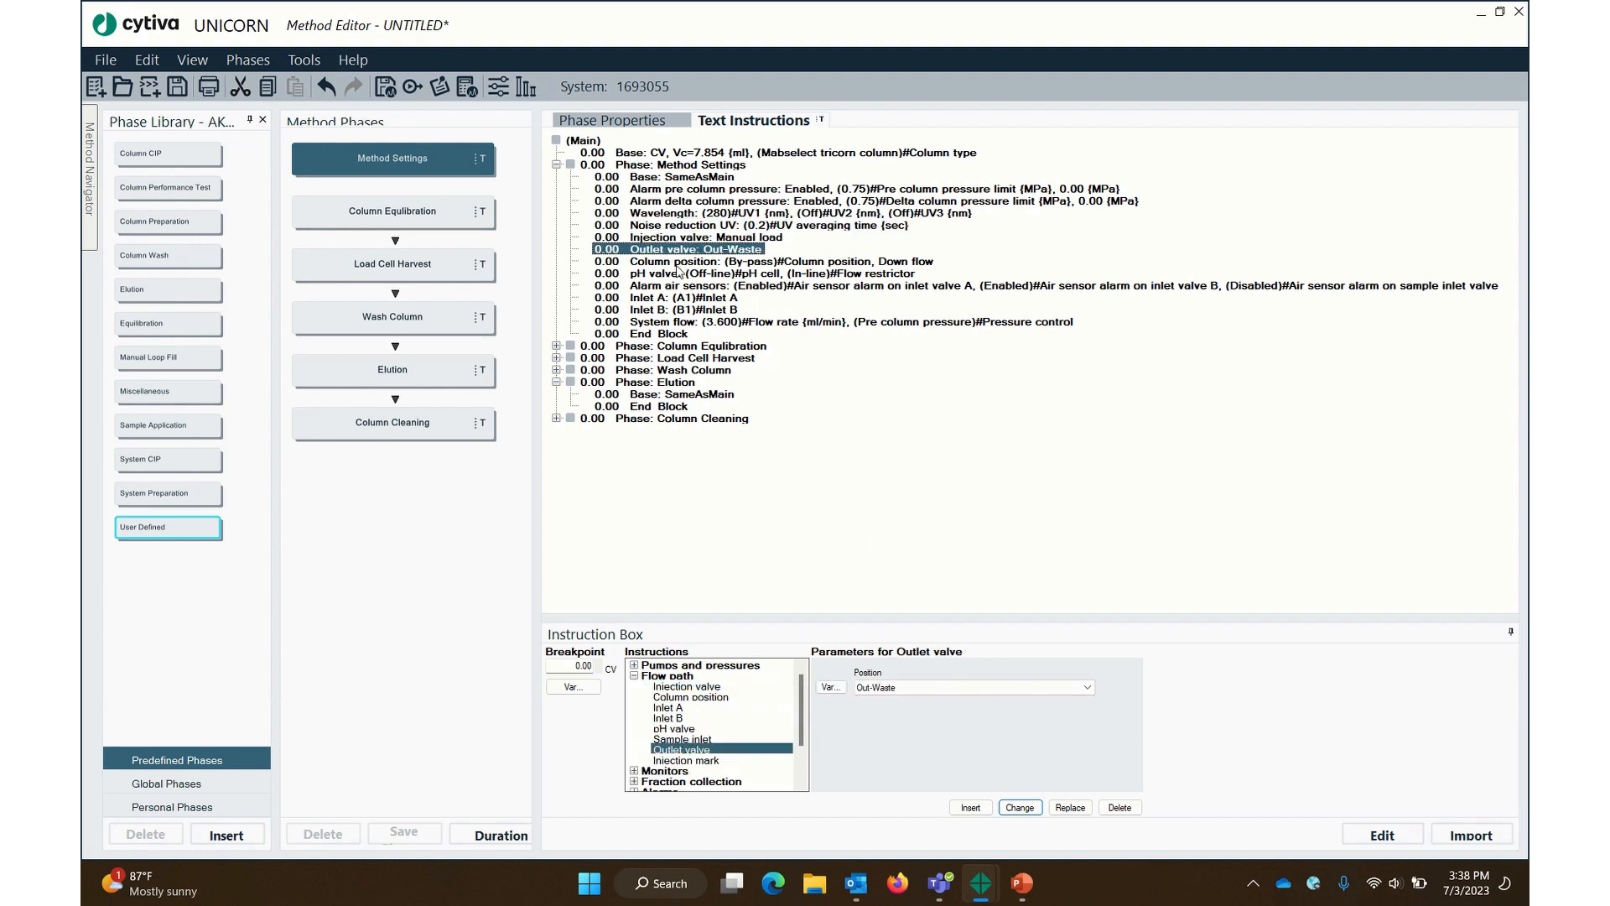
left_click(678, 264)
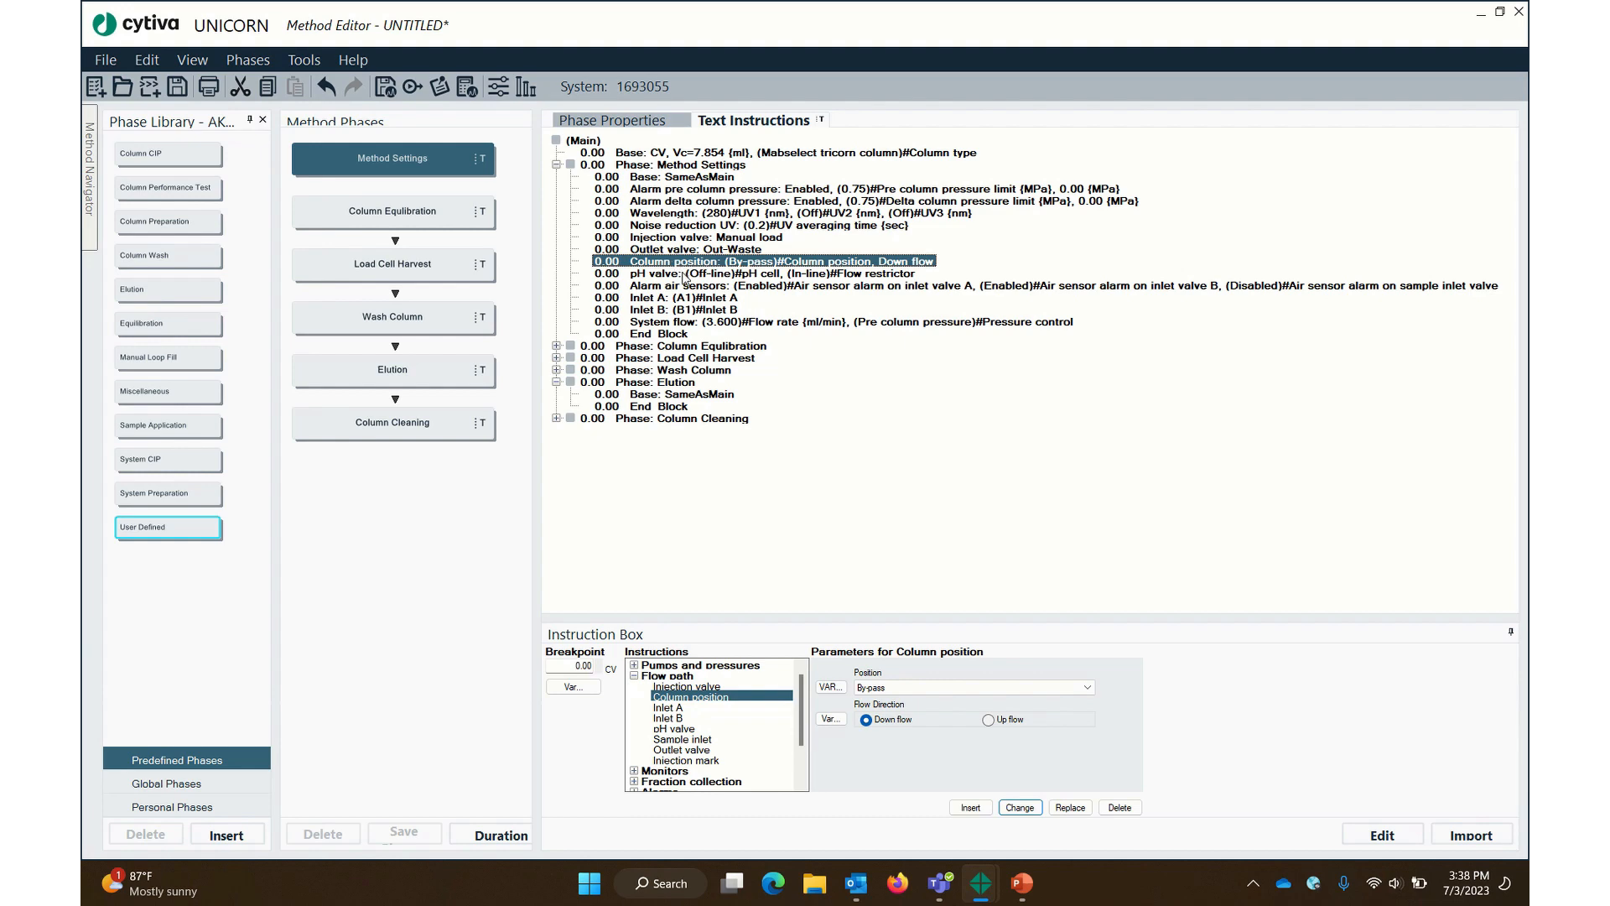
left_click(684, 276)
left_click(686, 289)
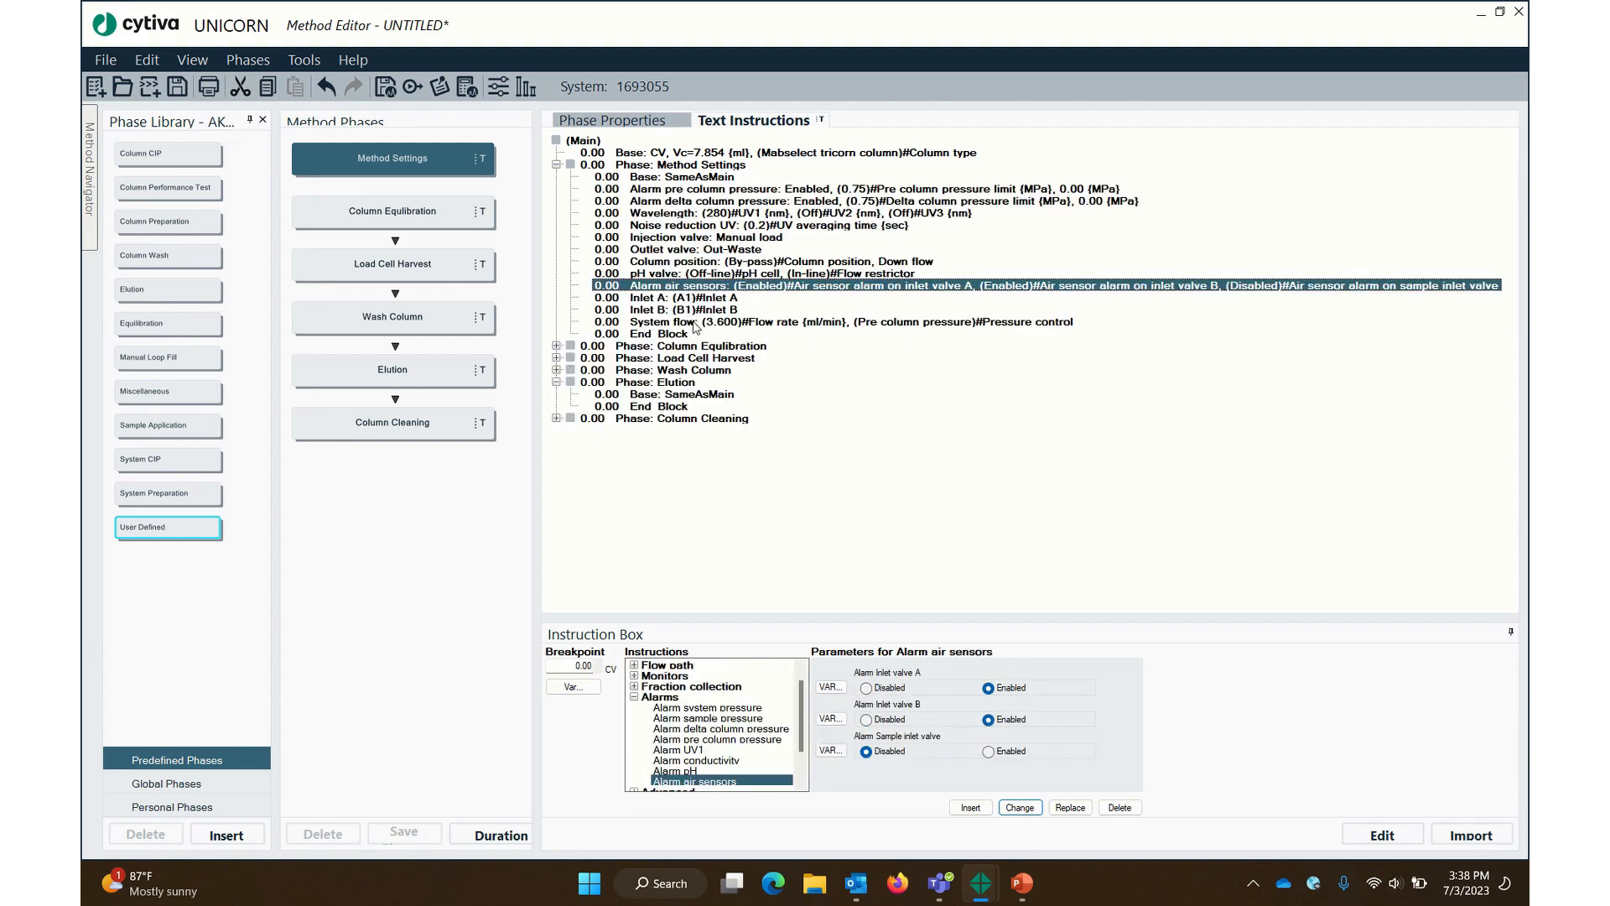
Start a Pump wash instruction after System flow in Method Settings and define its Inlet A as a variable named "Wash A"
left_click(694, 324)
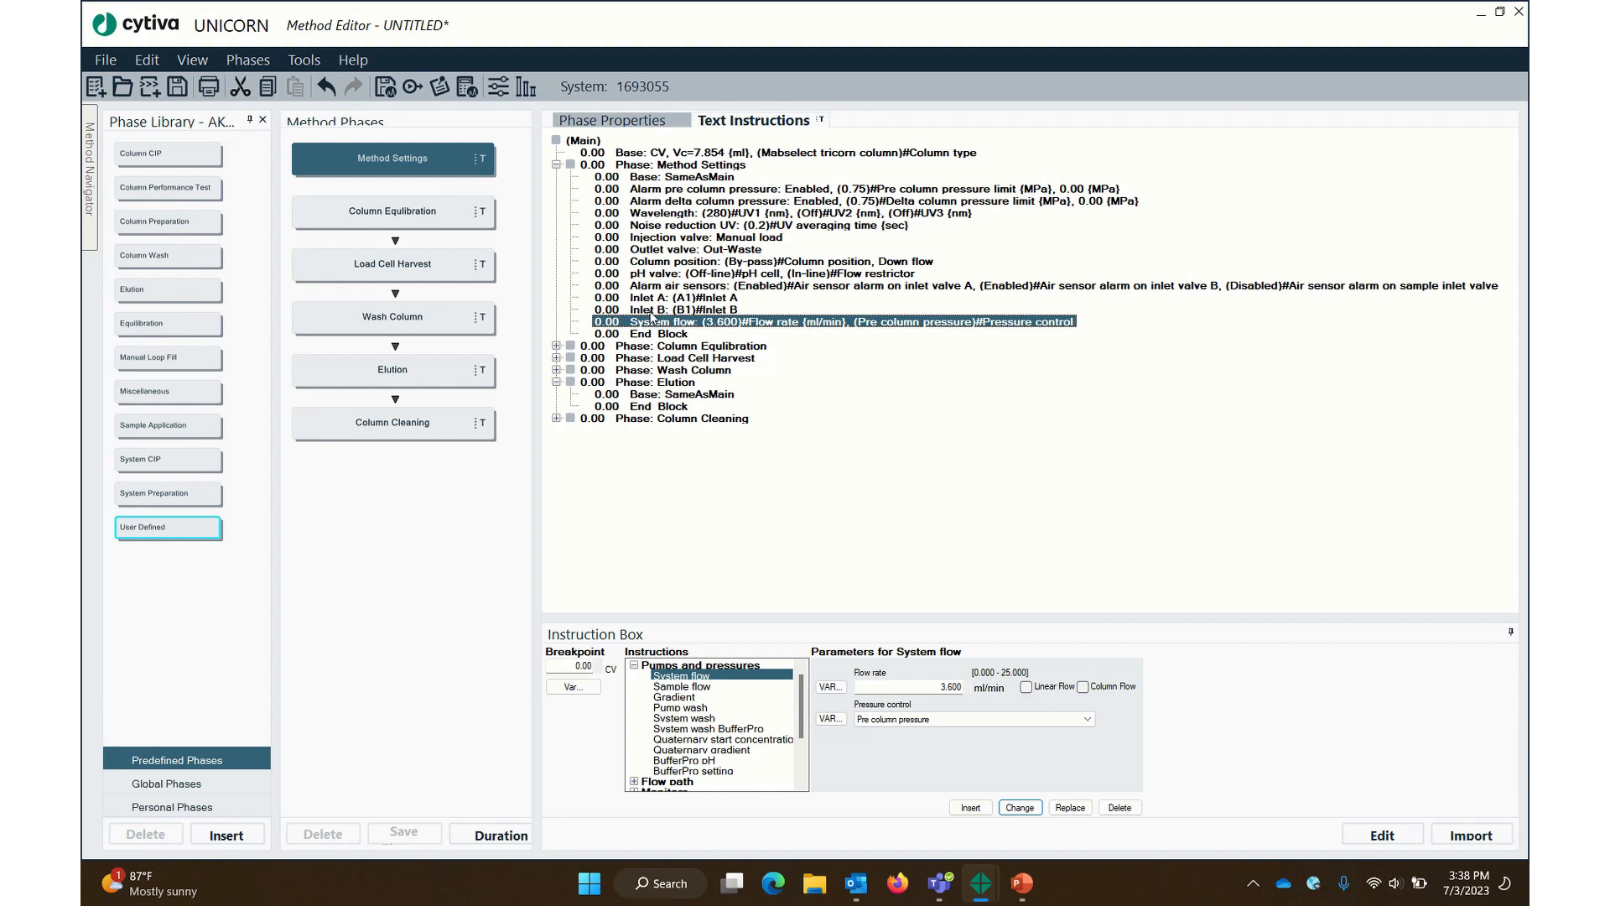
left_click(681, 707)
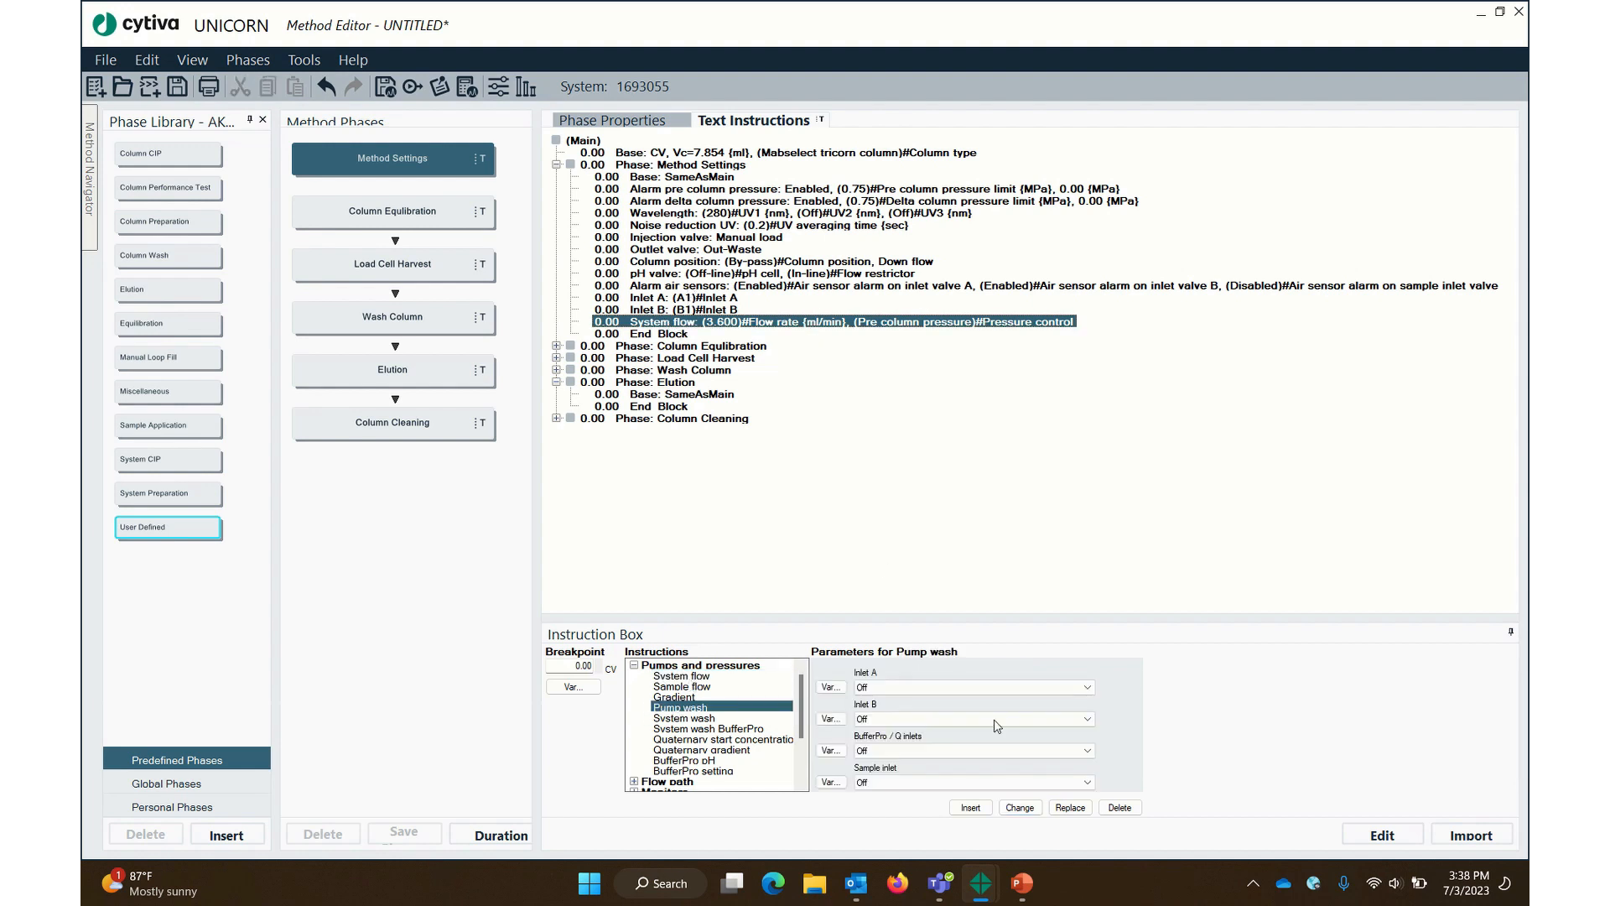
left_click(902, 688)
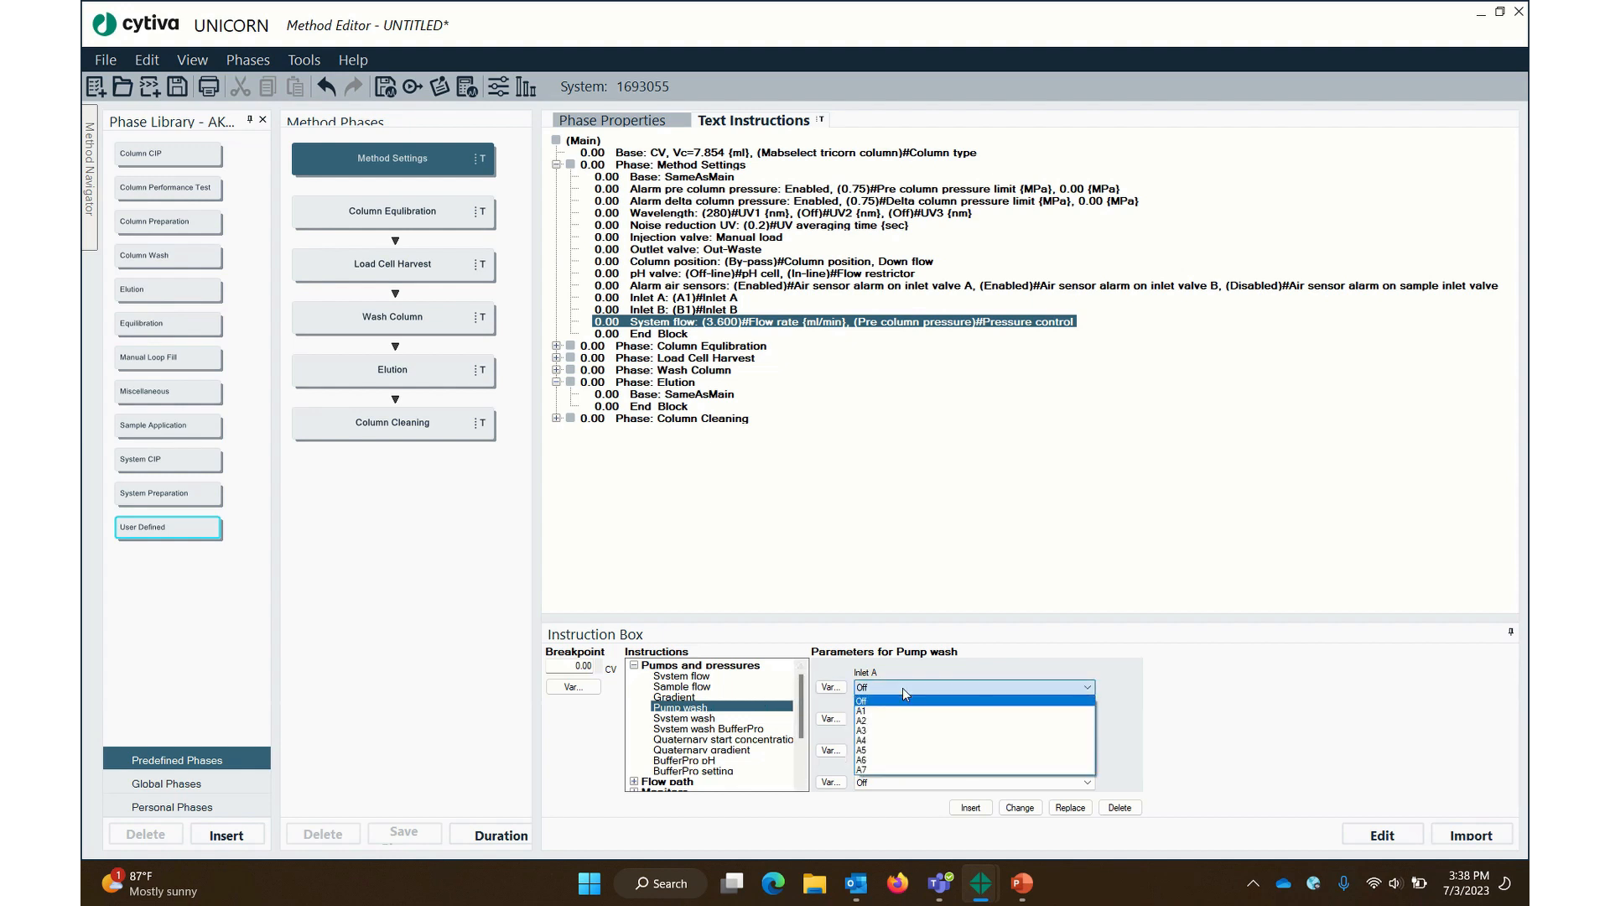
left_click(905, 704)
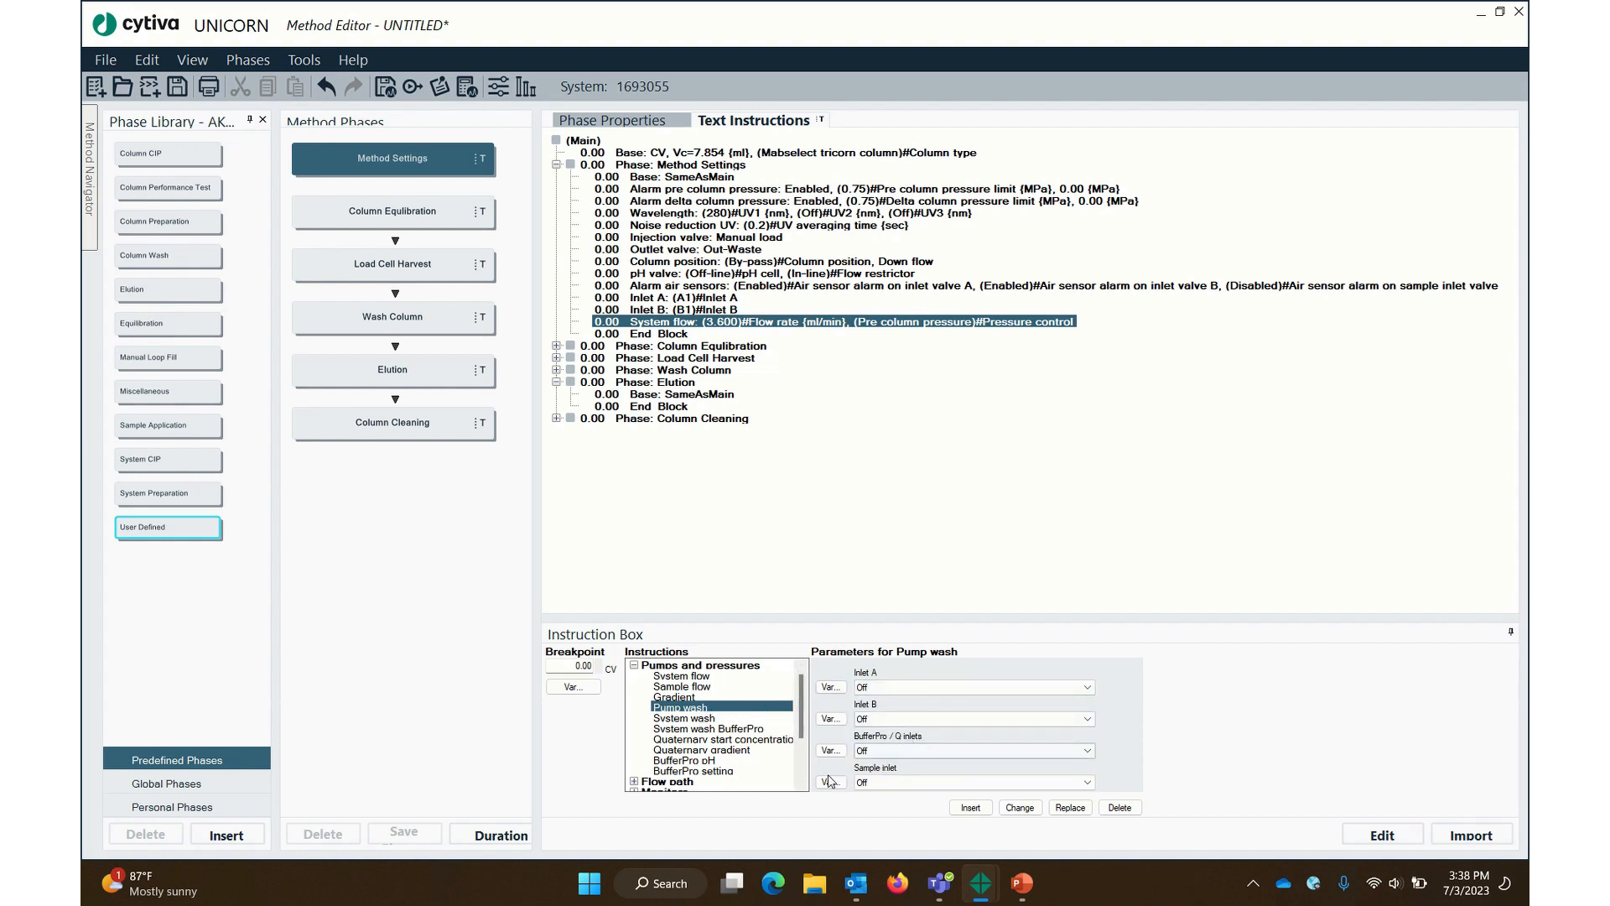
left_click(829, 687)
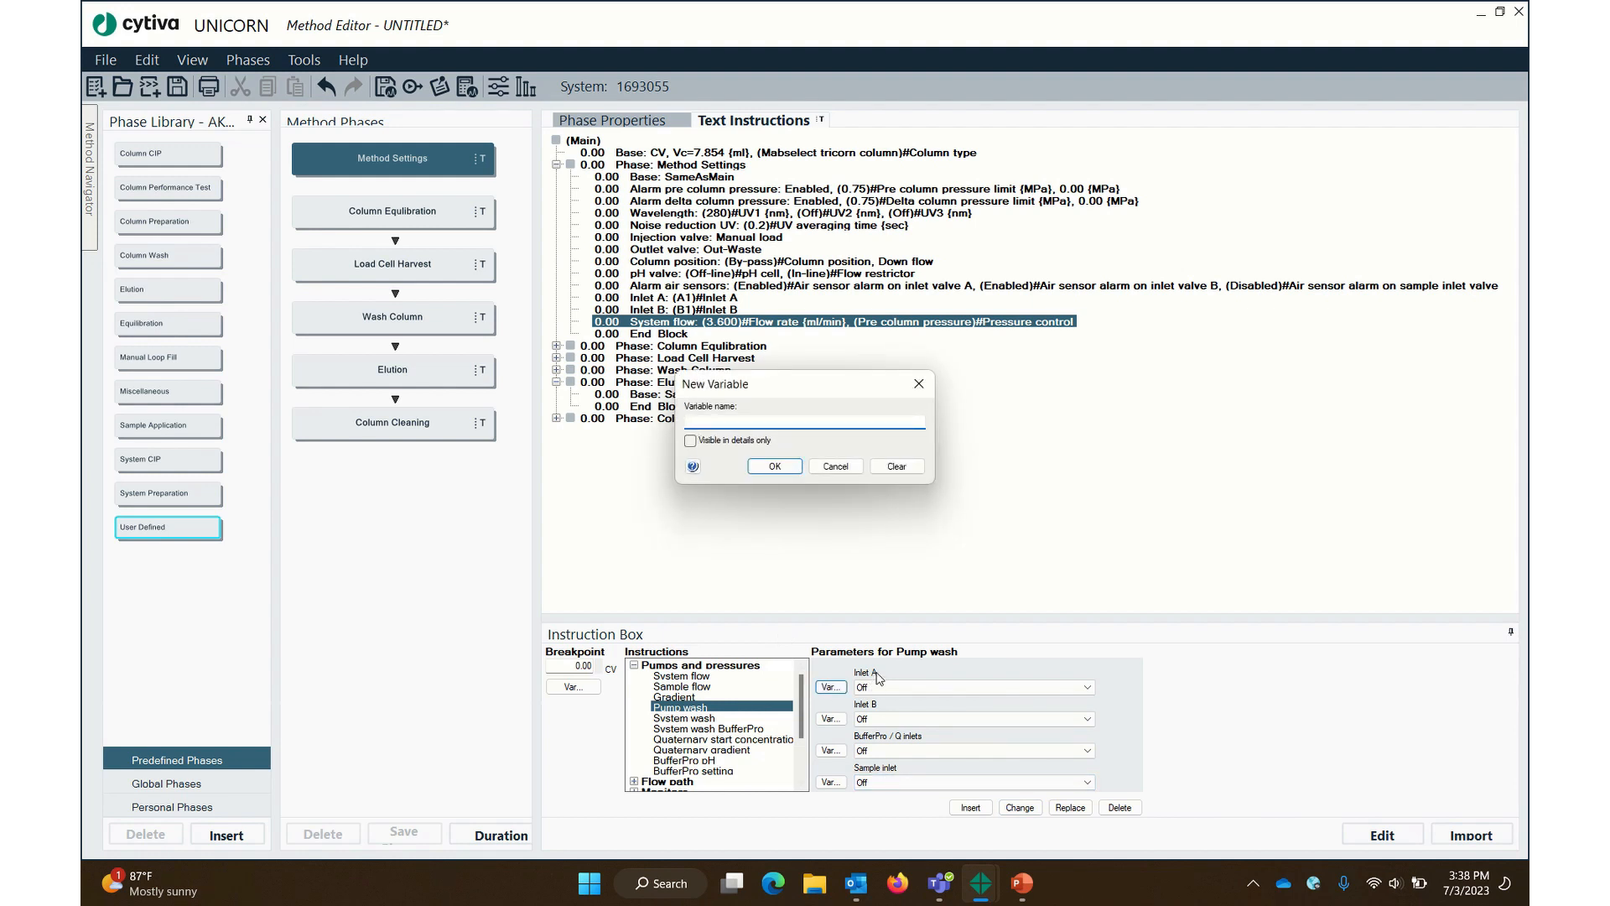
type("Wash A")
left_click(774, 466)
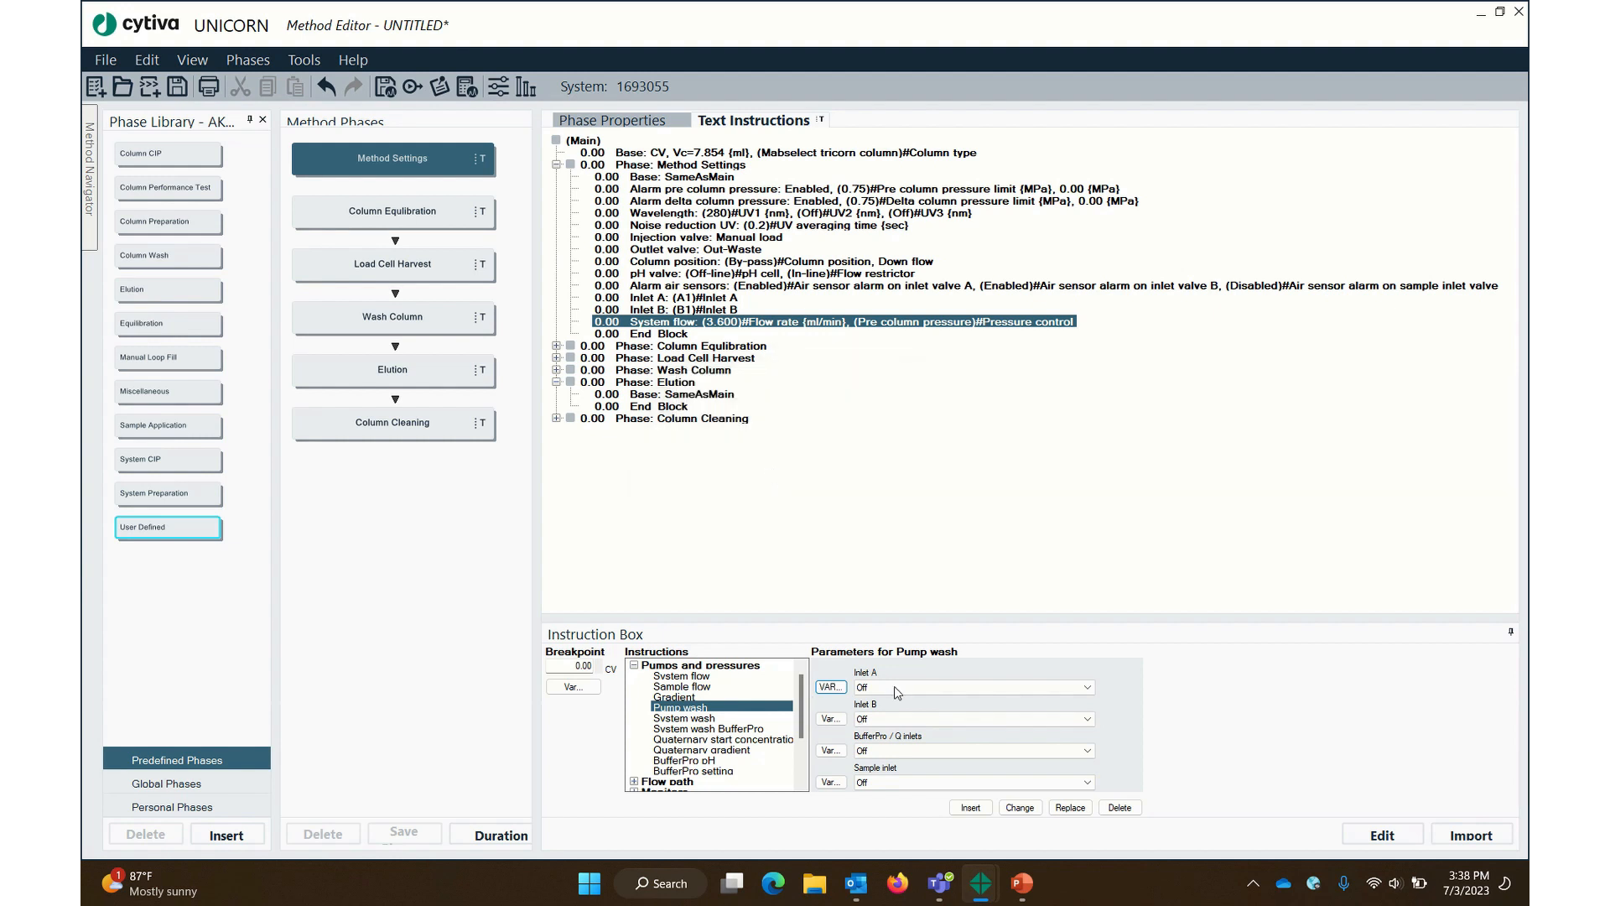
Define Pump wash variables named "Wash B" for Inlet B and "Wash Sample" for the sample inlet
left_click(829, 718)
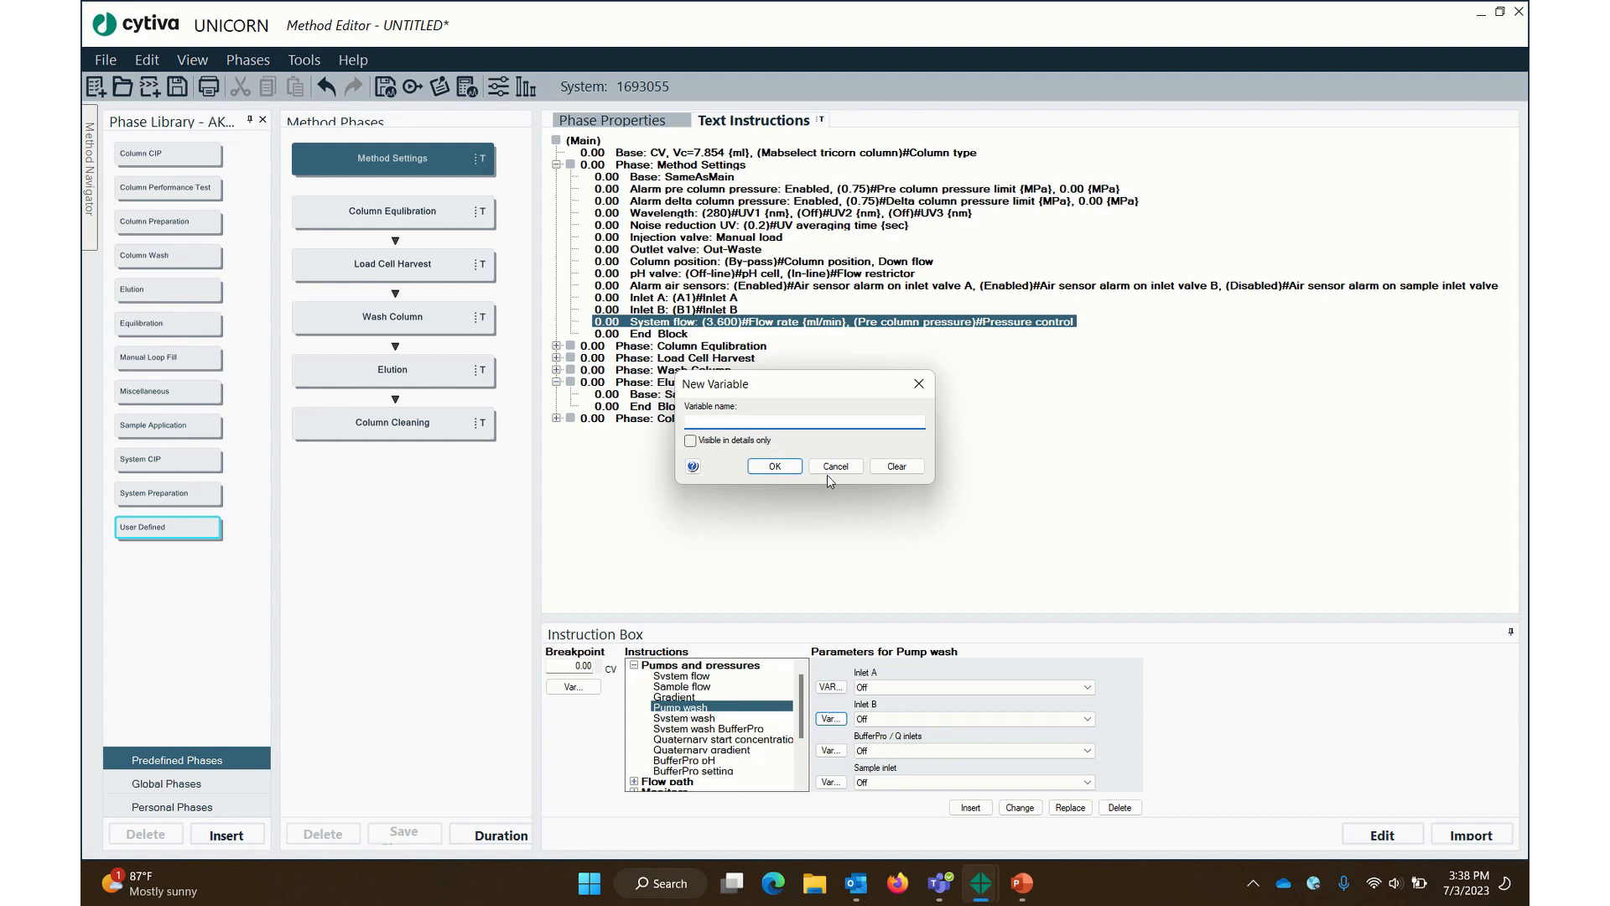
type("Wash B")
left_click(776, 467)
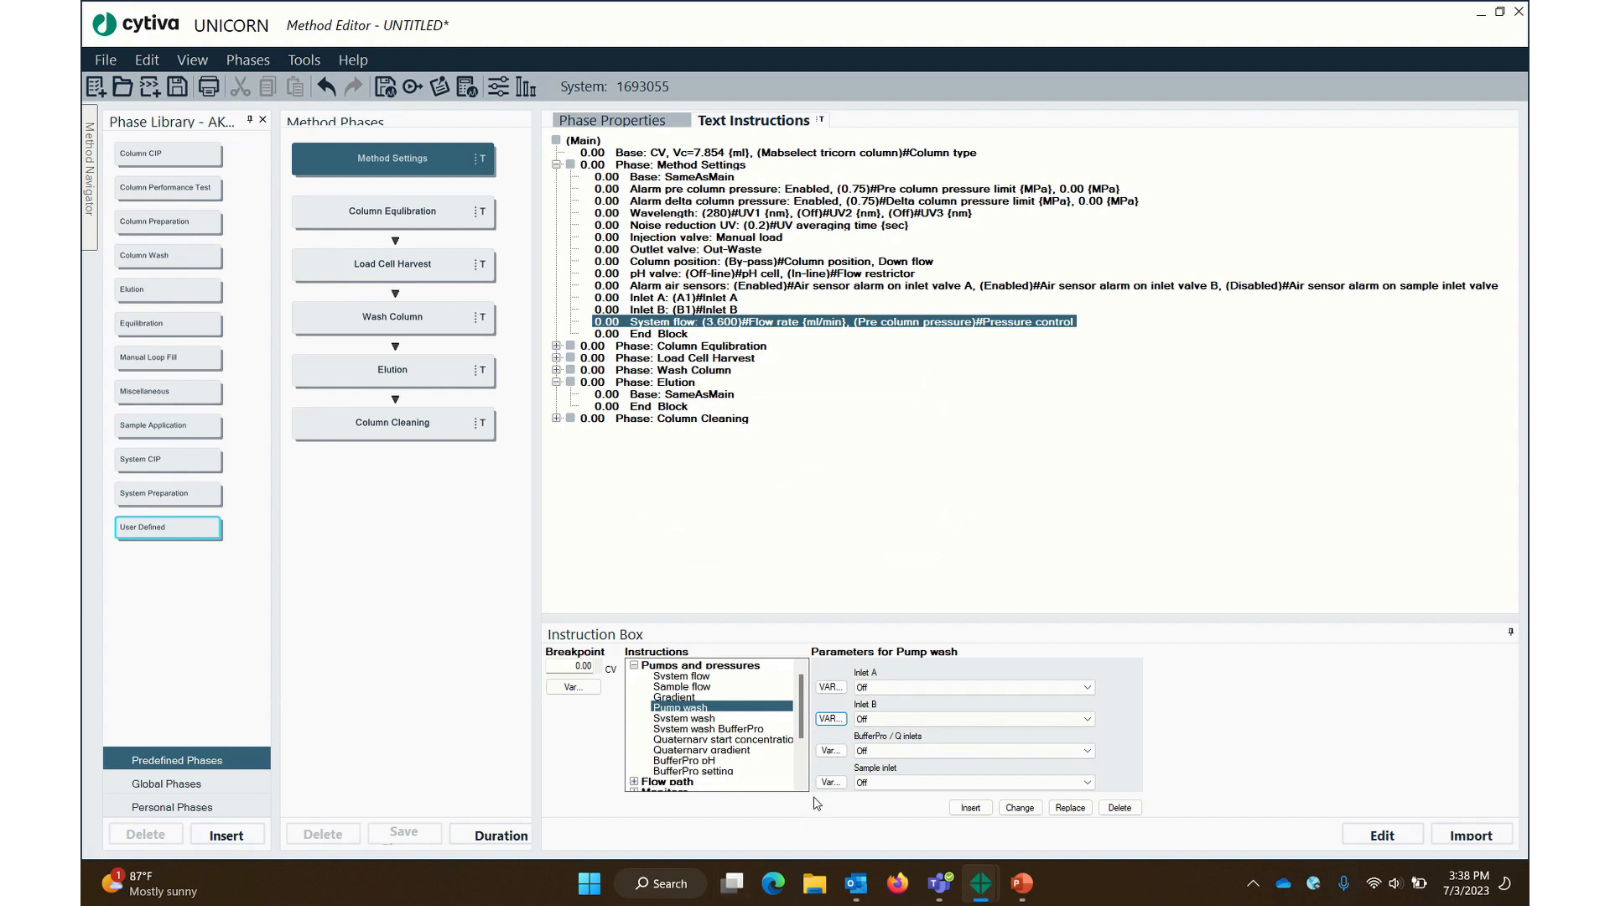
left_click(831, 781)
type("Wash Sample")
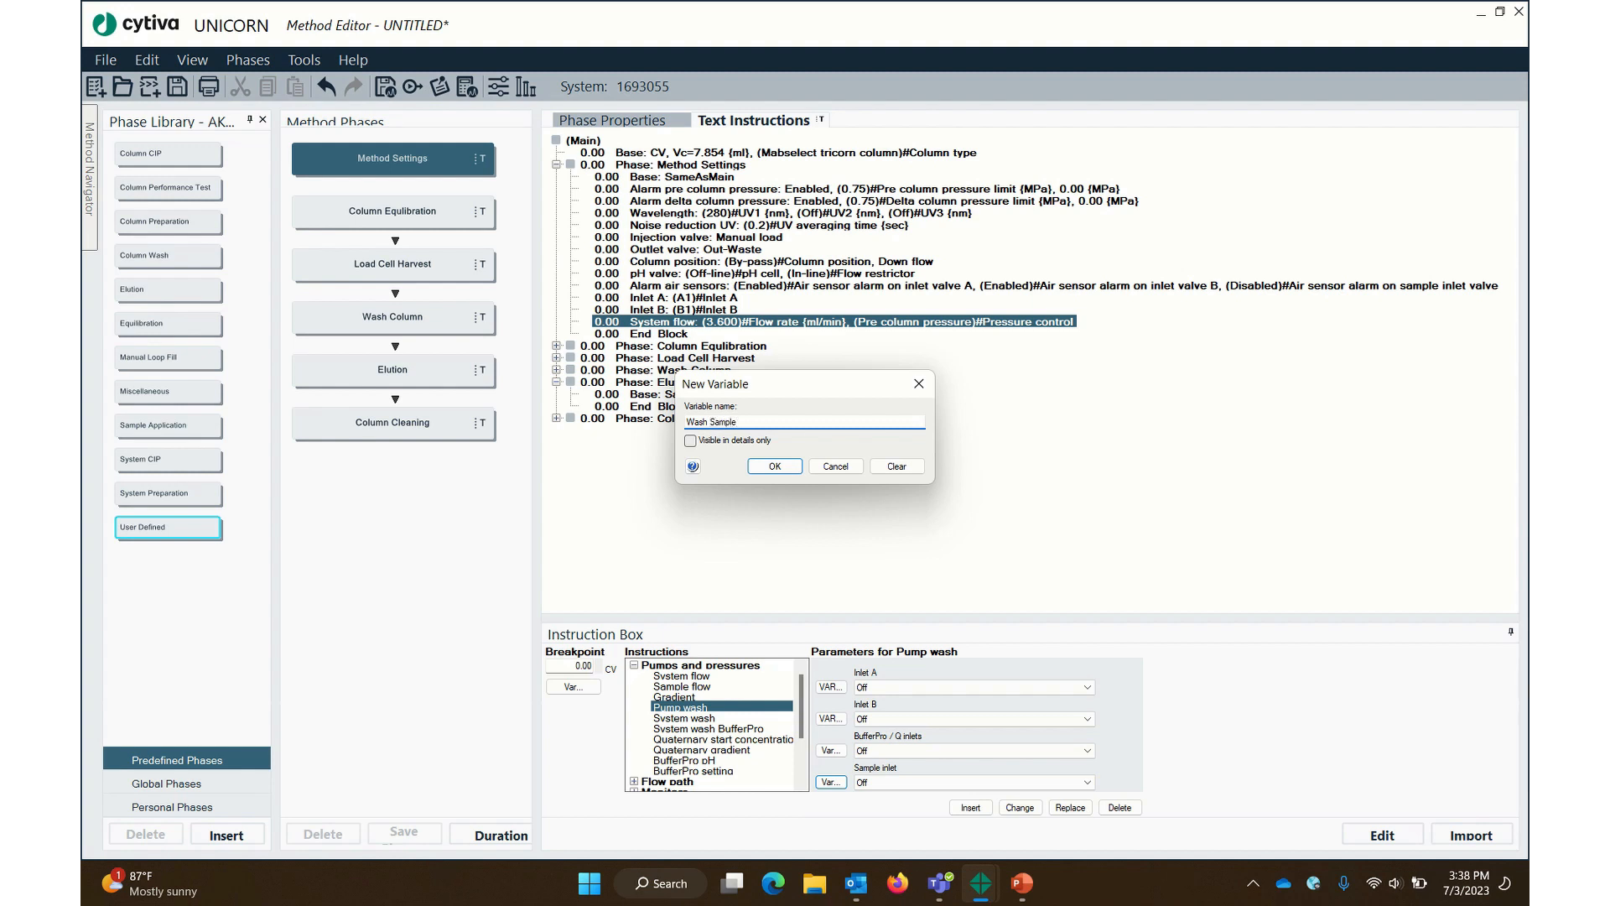
left_click(778, 469)
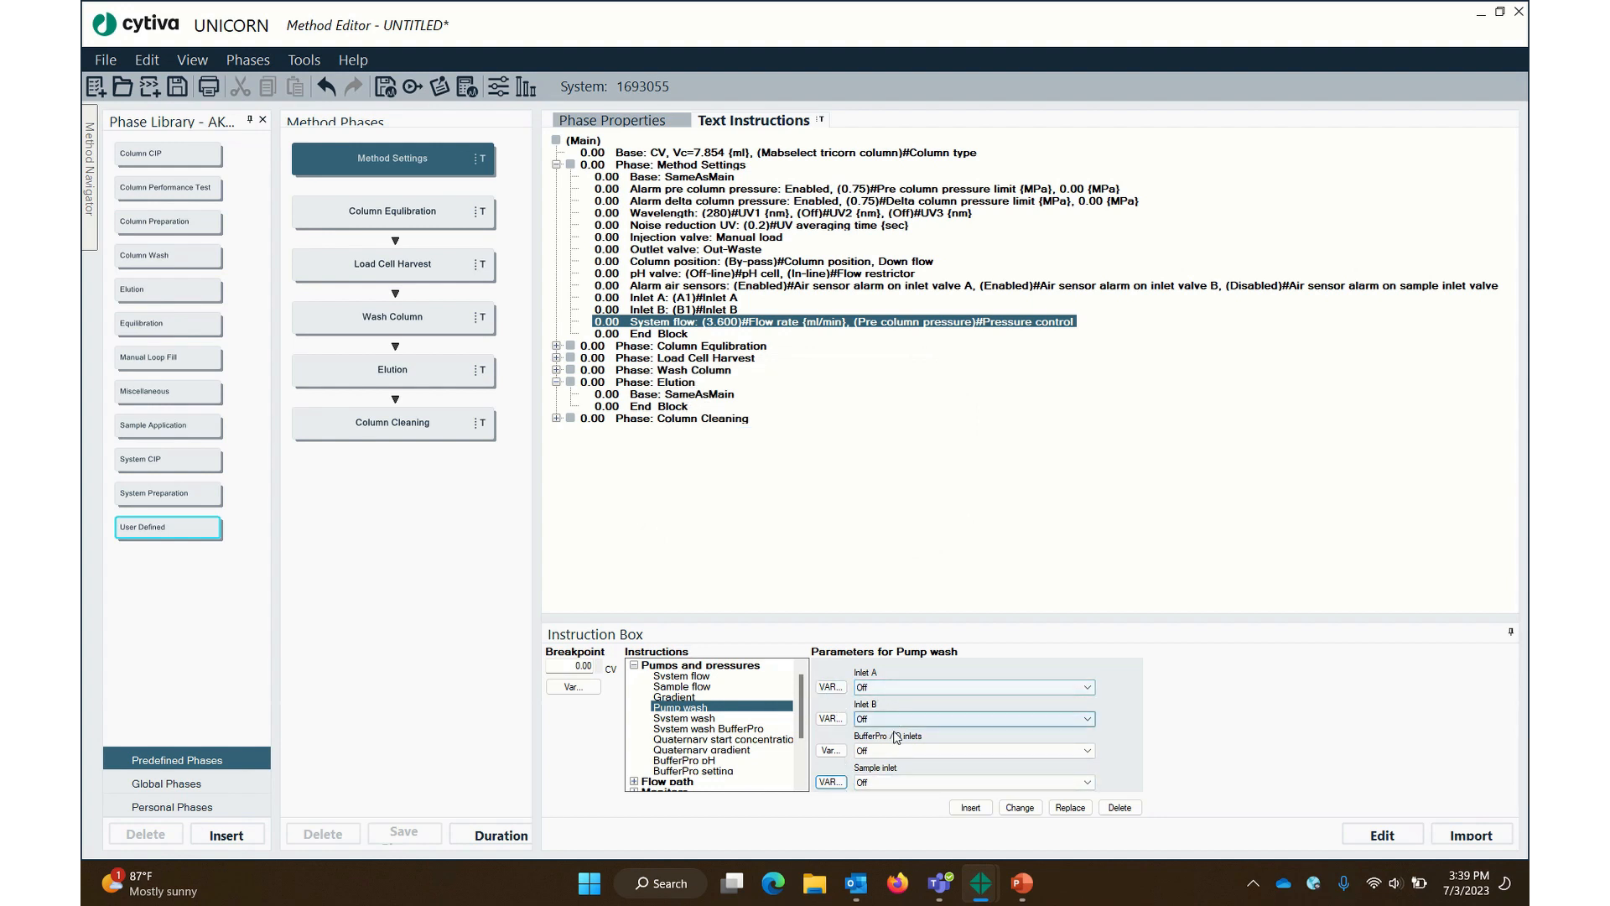
Set the Pump wash sample inlet to Buffer and insert the instruction after System flow in Method Settings
left_click(902, 782)
key("Down")
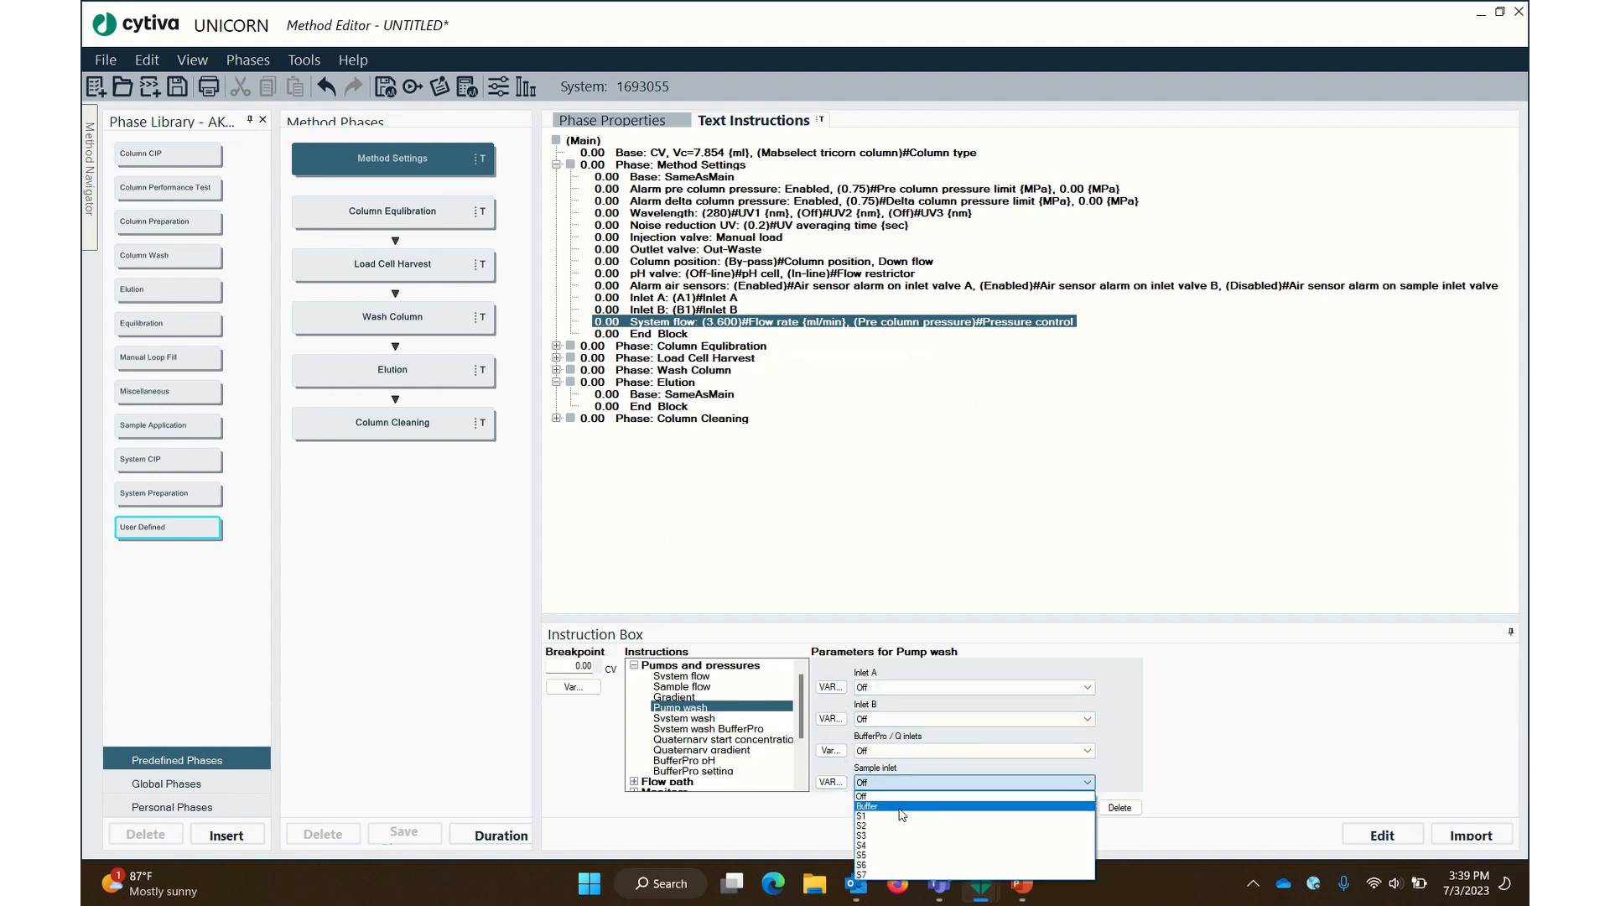
key("Return")
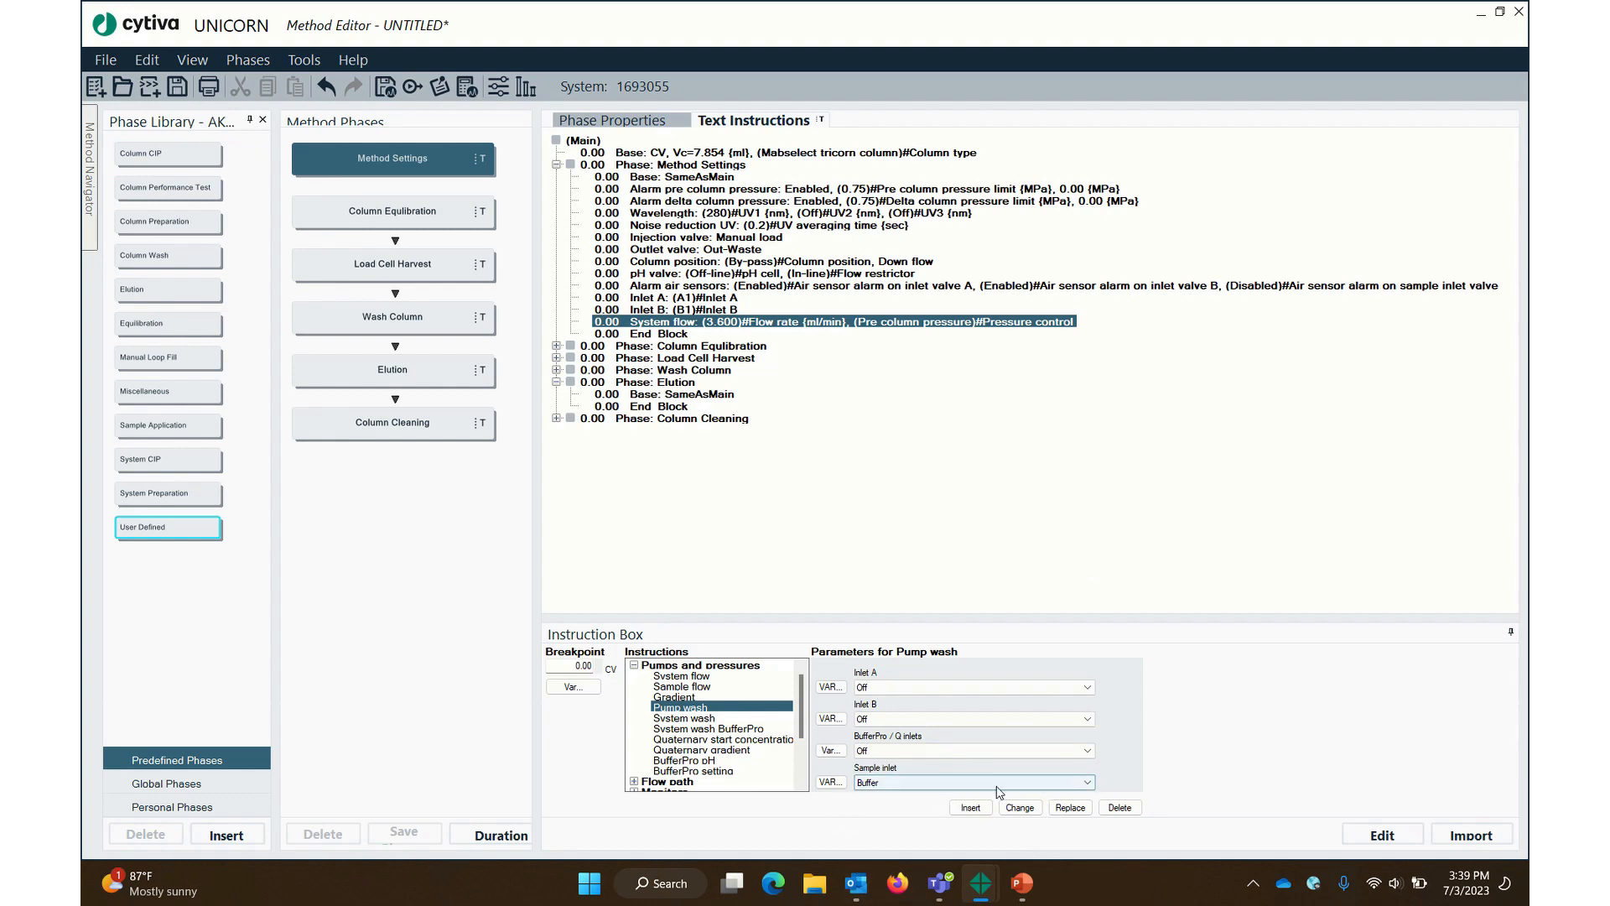
left_click(971, 808)
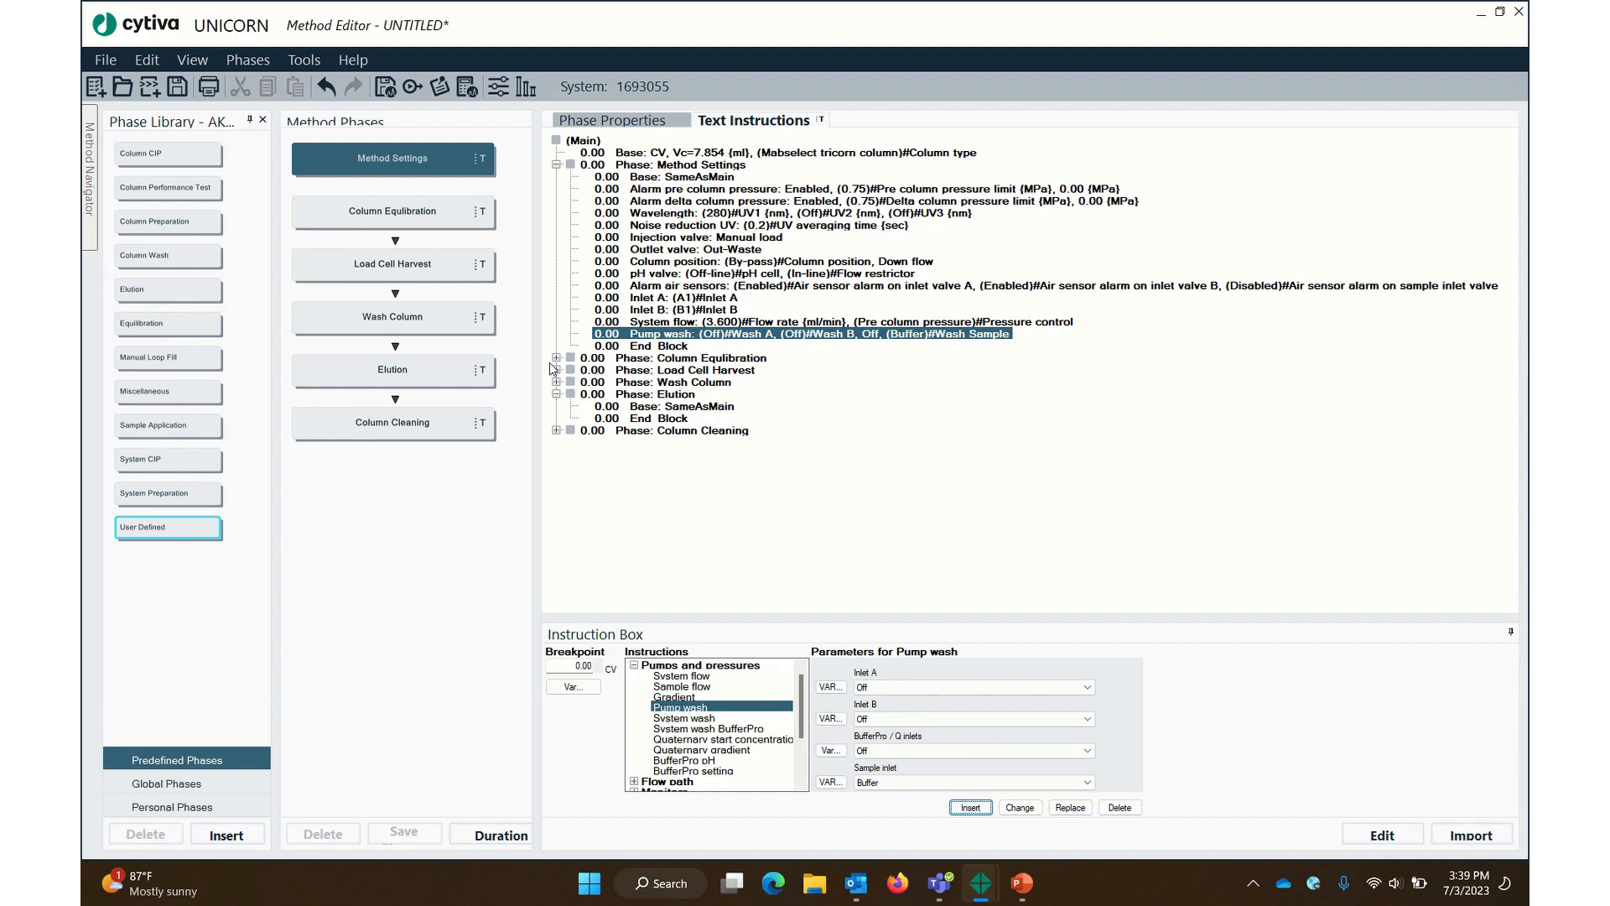
Insert a Block instruction named "Mehtod Flowrate" directly after System flow in the Method Settings phase
left_click(680, 323)
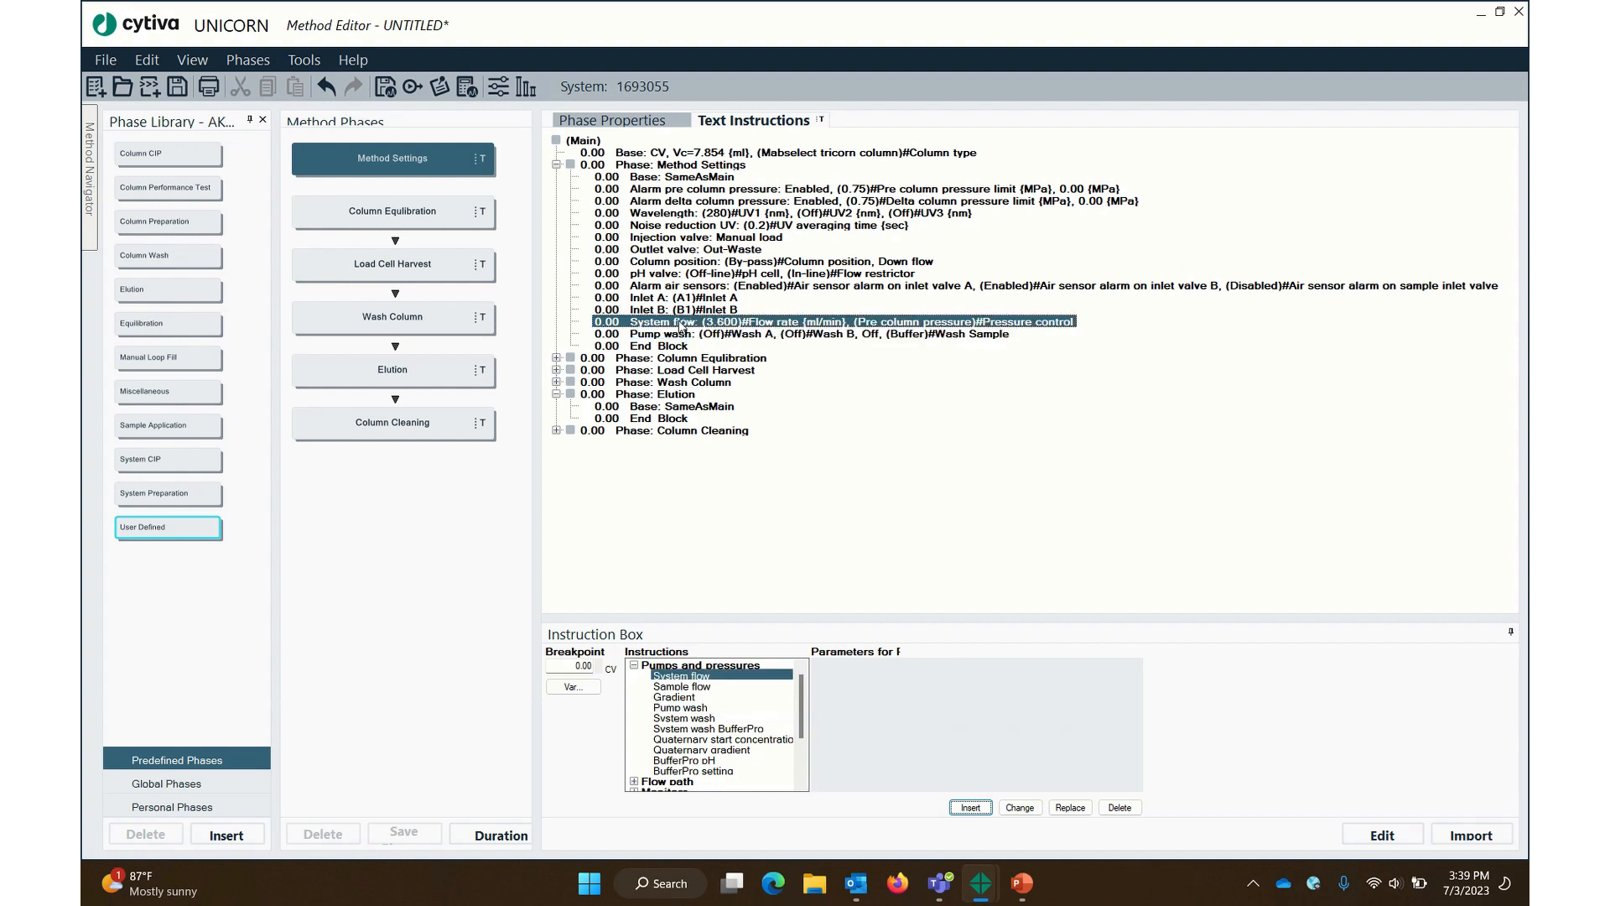
left_click(651, 333)
left_click(734, 322)
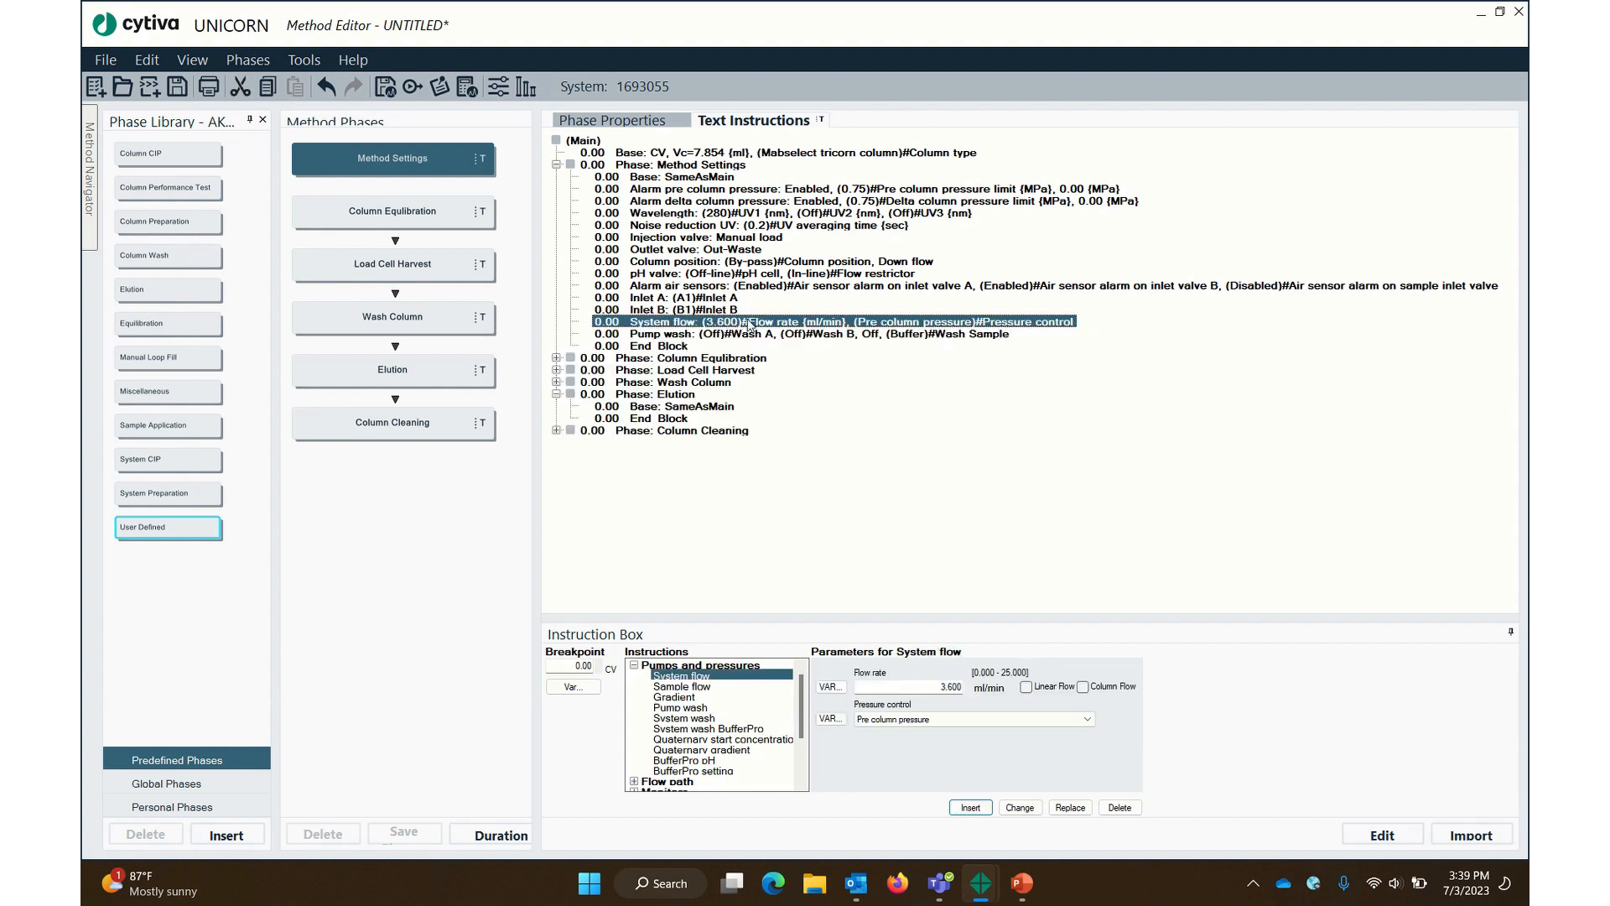
left_click(634, 666)
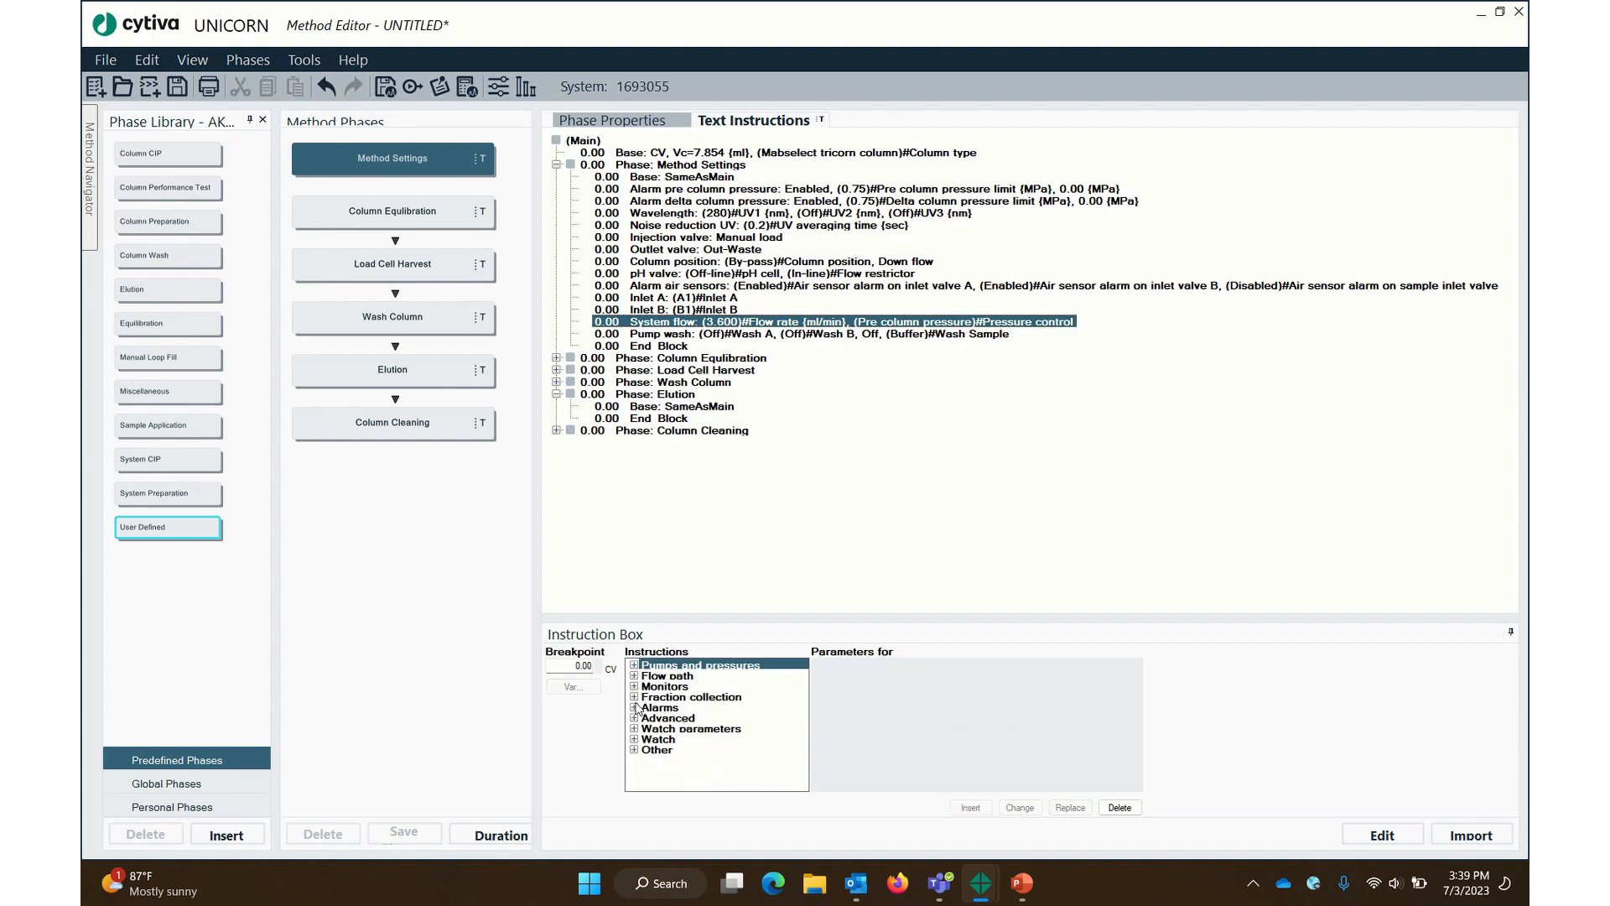
left_click(635, 749)
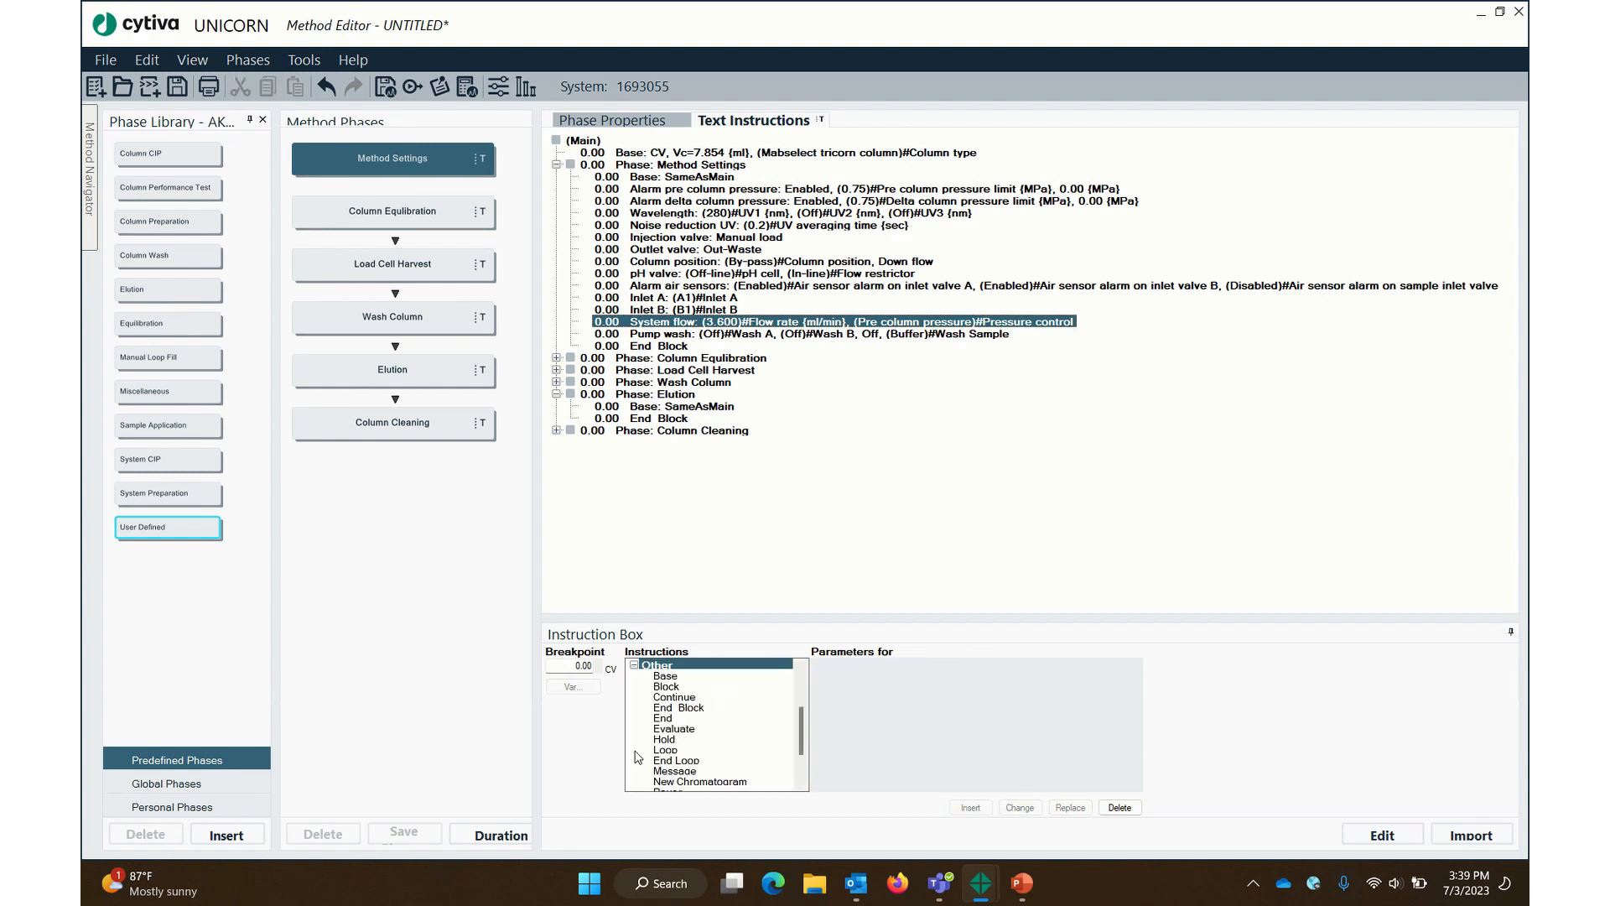
left_click(669, 687)
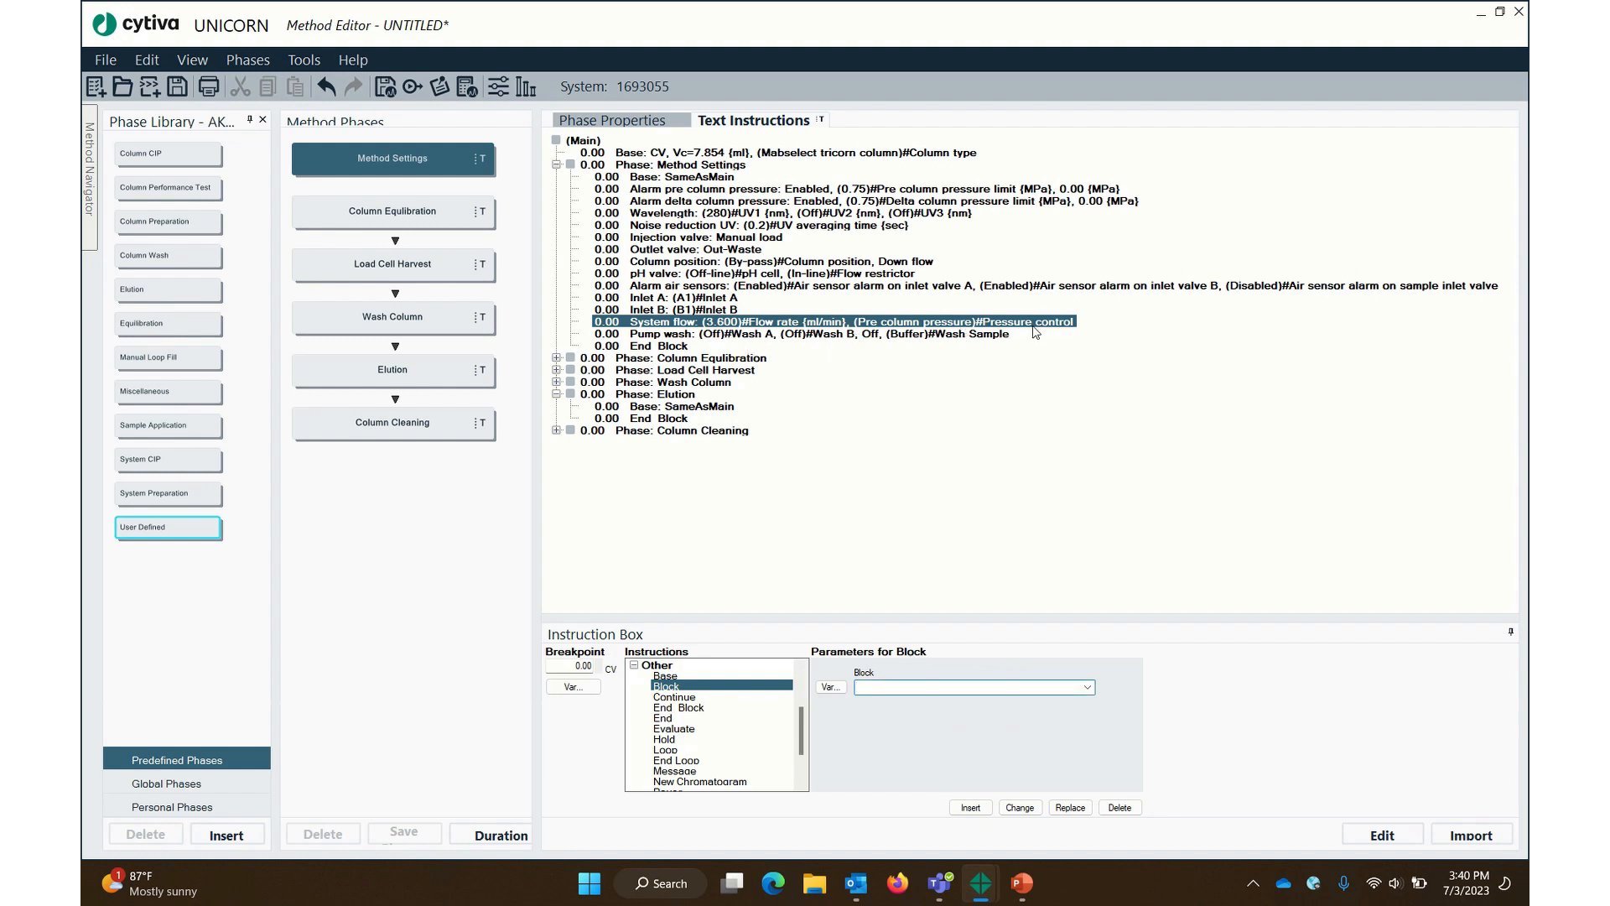
type("FLo")
left_click(970, 807)
Move the System flow instruction into the Mehtod Flowrate block, directly after the block's Base instruction
left_click(691, 325)
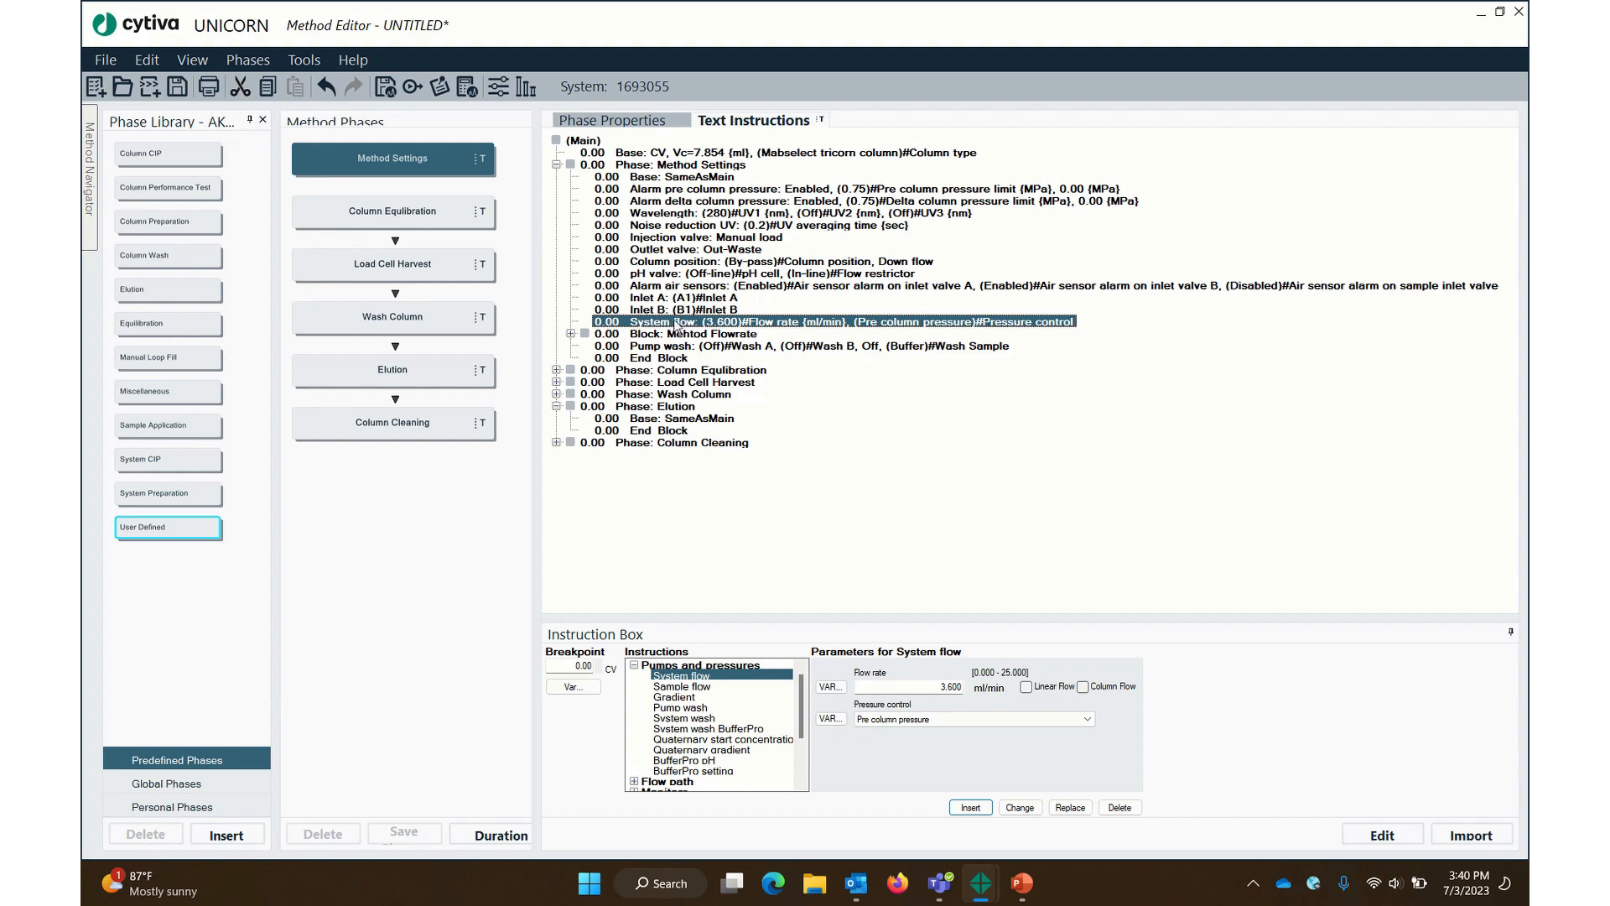
left_click(571, 334)
mouse_move(665, 321)
left_mouse_down()
mouse_move(672, 349)
mouse_move(673, 323)
left_mouse_up()
right_click(672, 323)
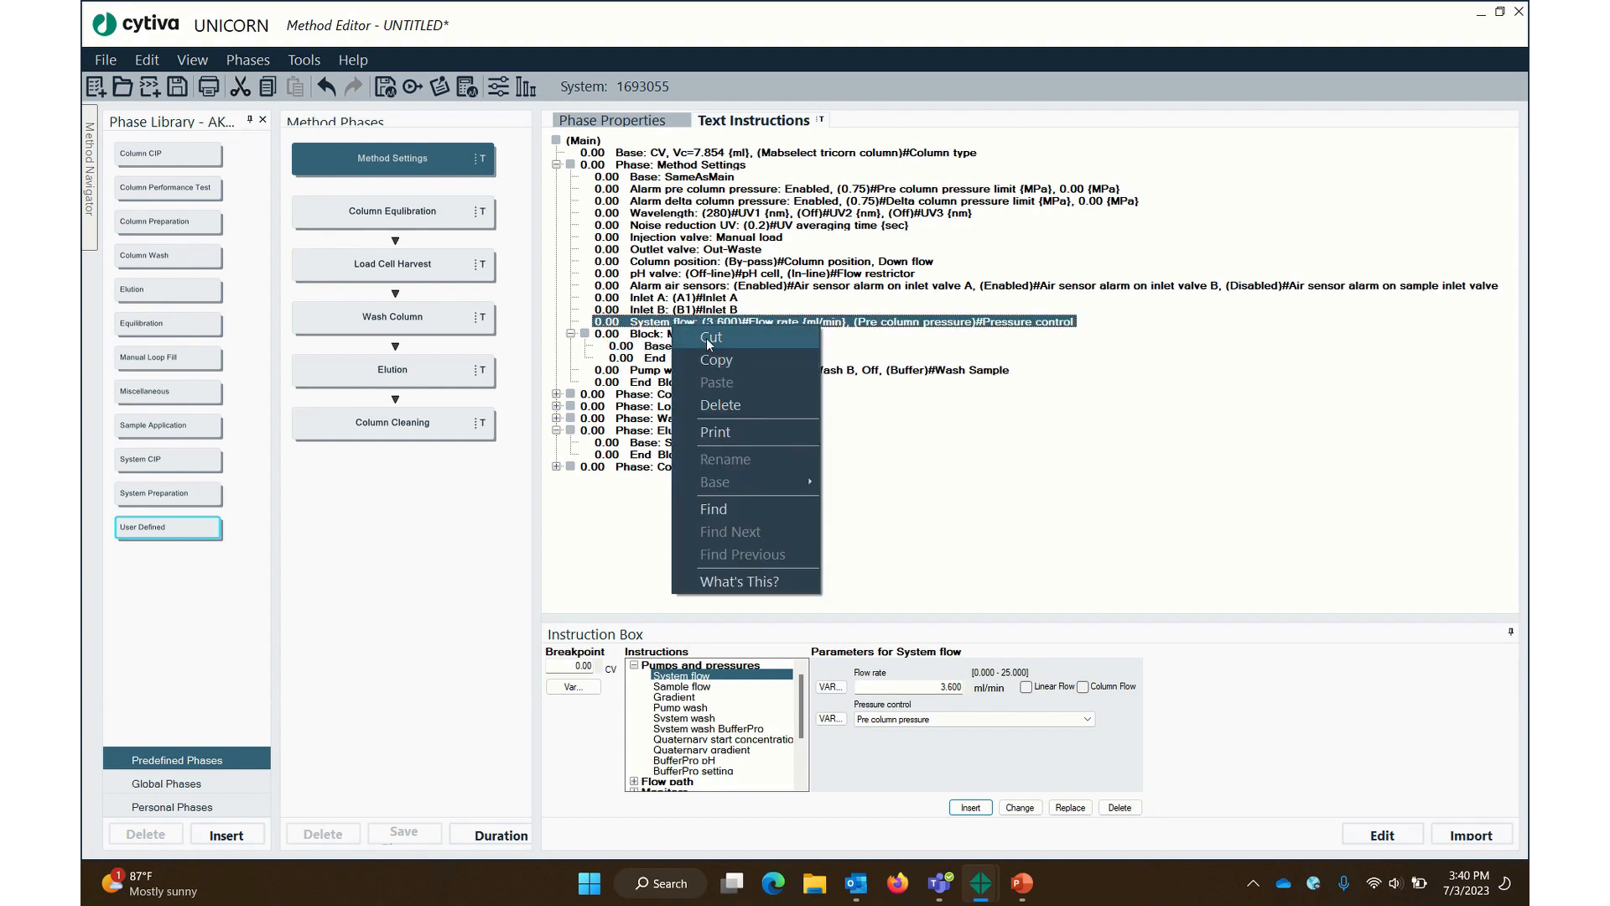
left_click(706, 339)
left_click(678, 336)
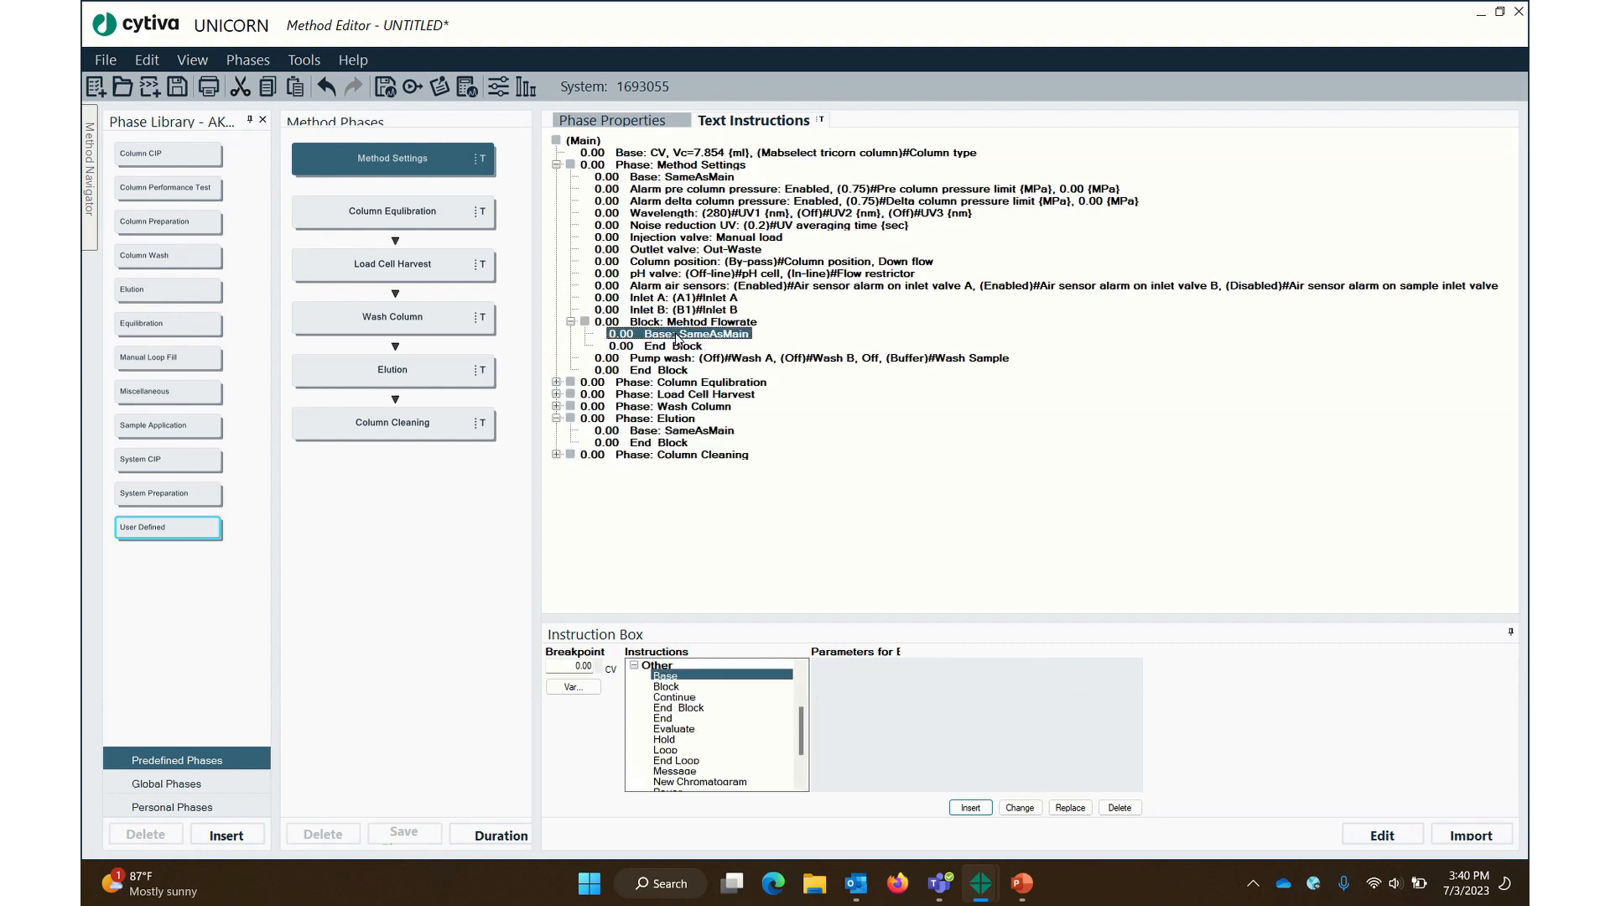
right_click(678, 336)
left_click(712, 389)
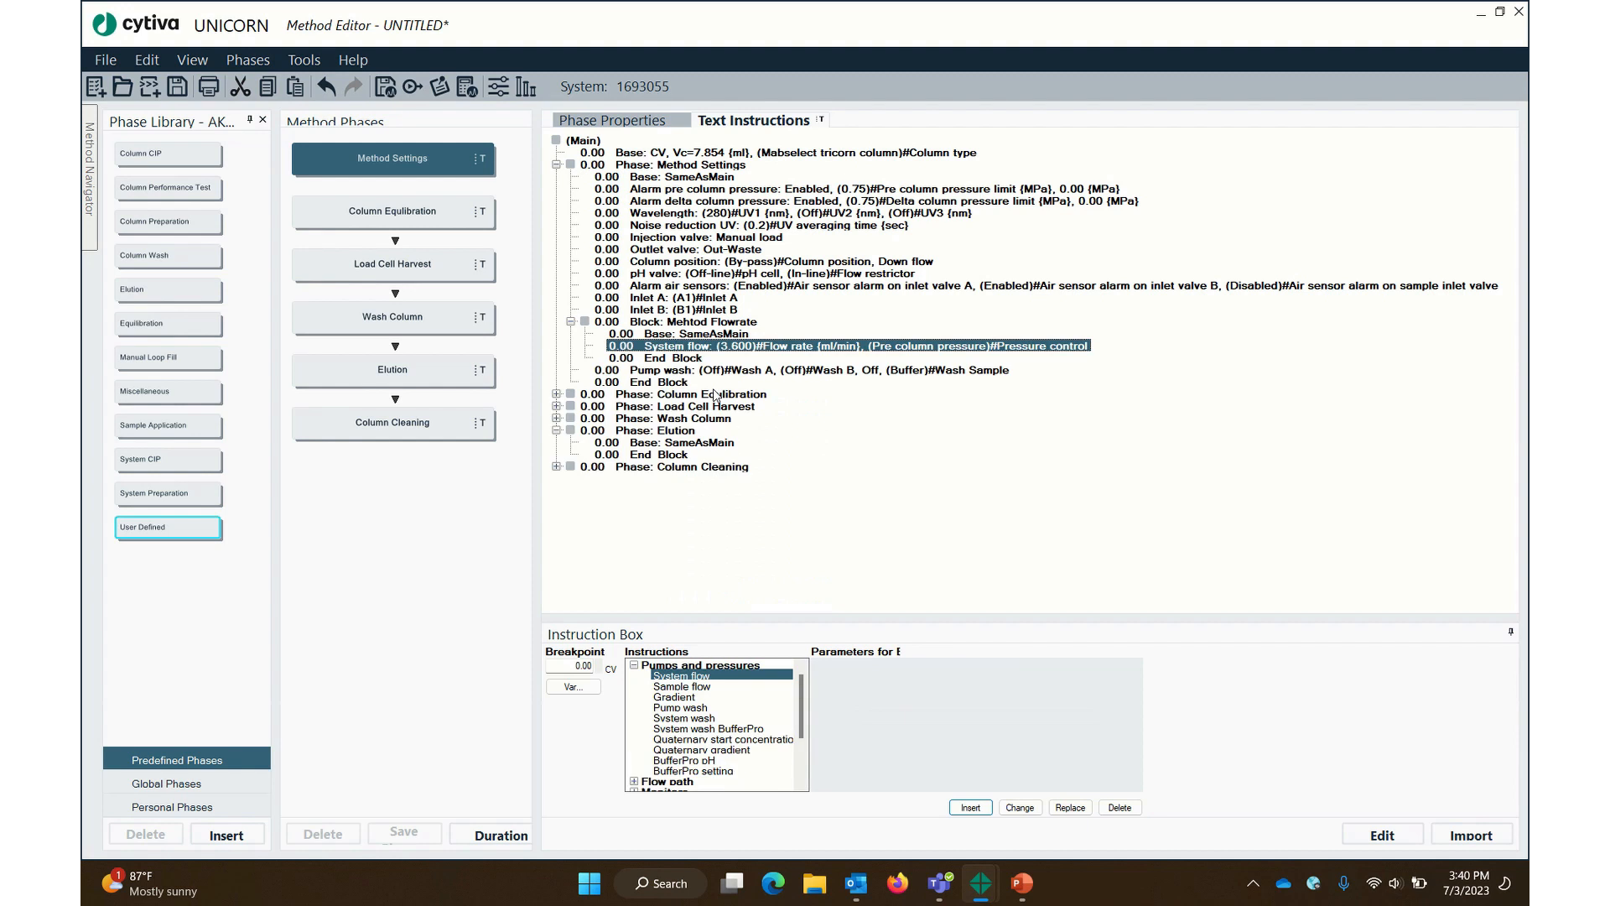
Collapse the Mehtod Flowrate block and move it below the Pump wash instruction in Method Settings
left_click(570, 323)
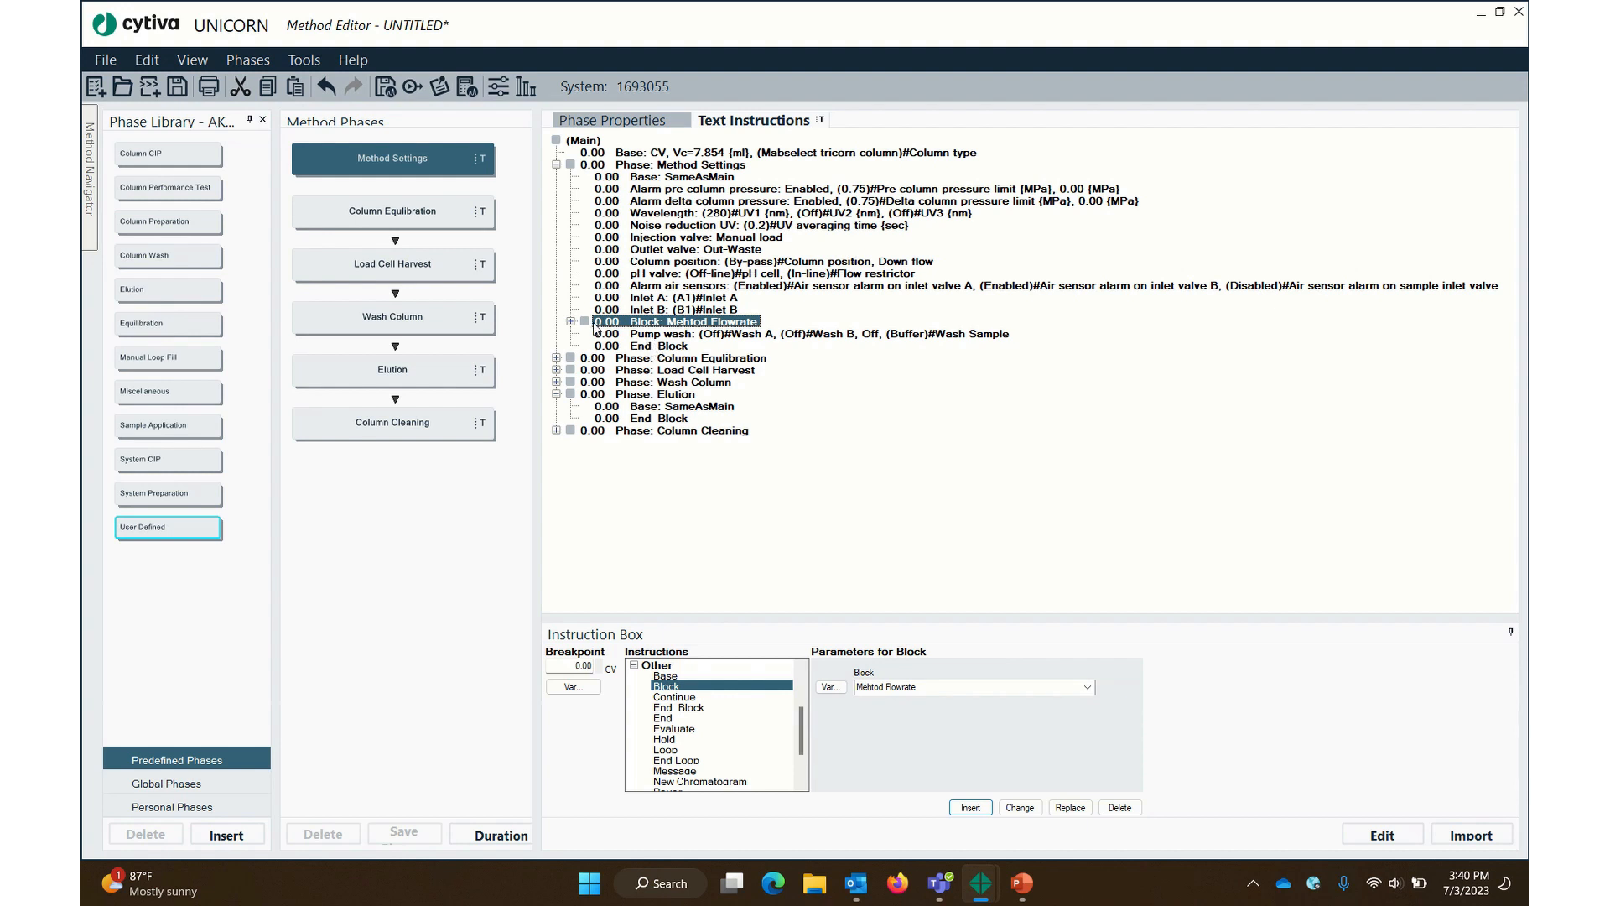
left_click_drag(585, 327, 584, 344)
left_click(656, 325)
left_click(677, 335)
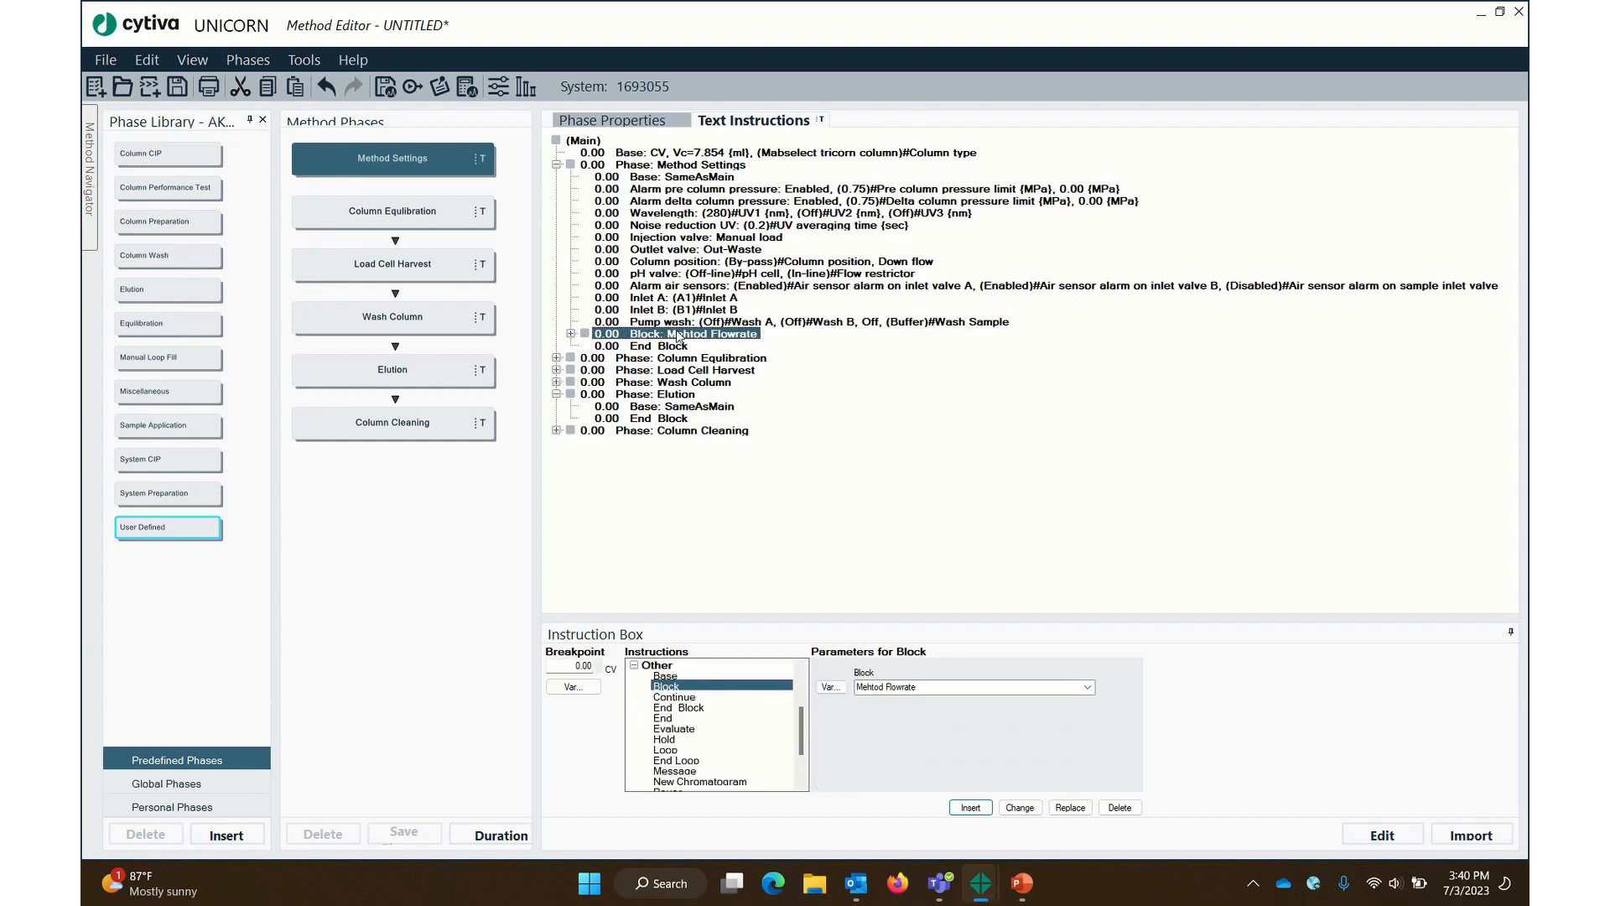
Expand the Column Equlibration phase and select the Column position instruction in Method Settings
left_click(556, 360)
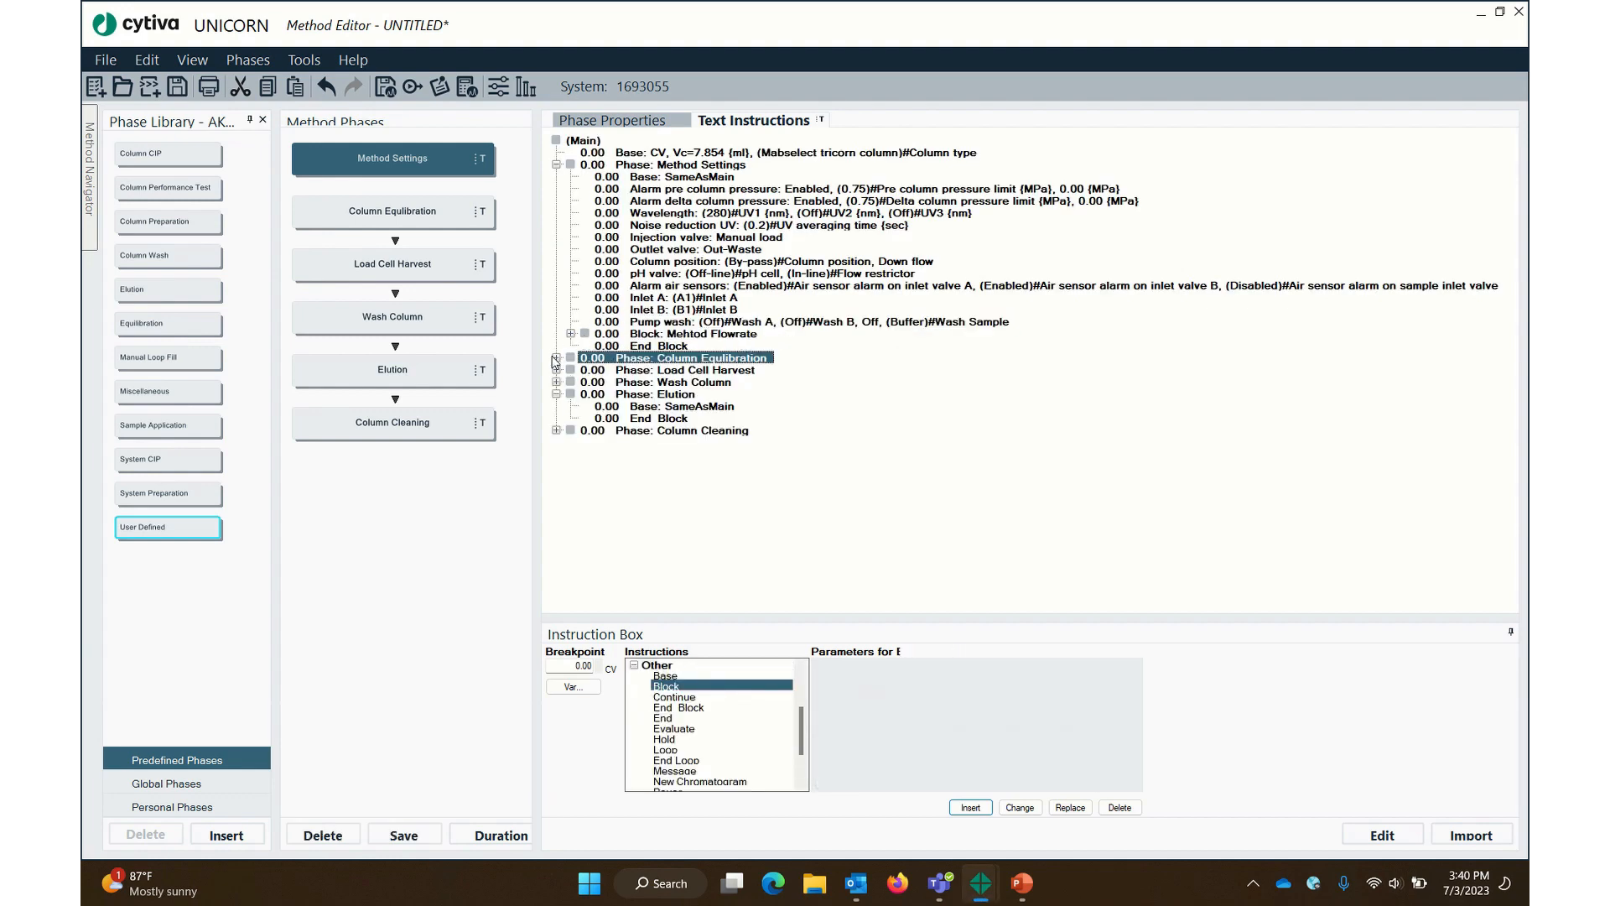
left_click(555, 358)
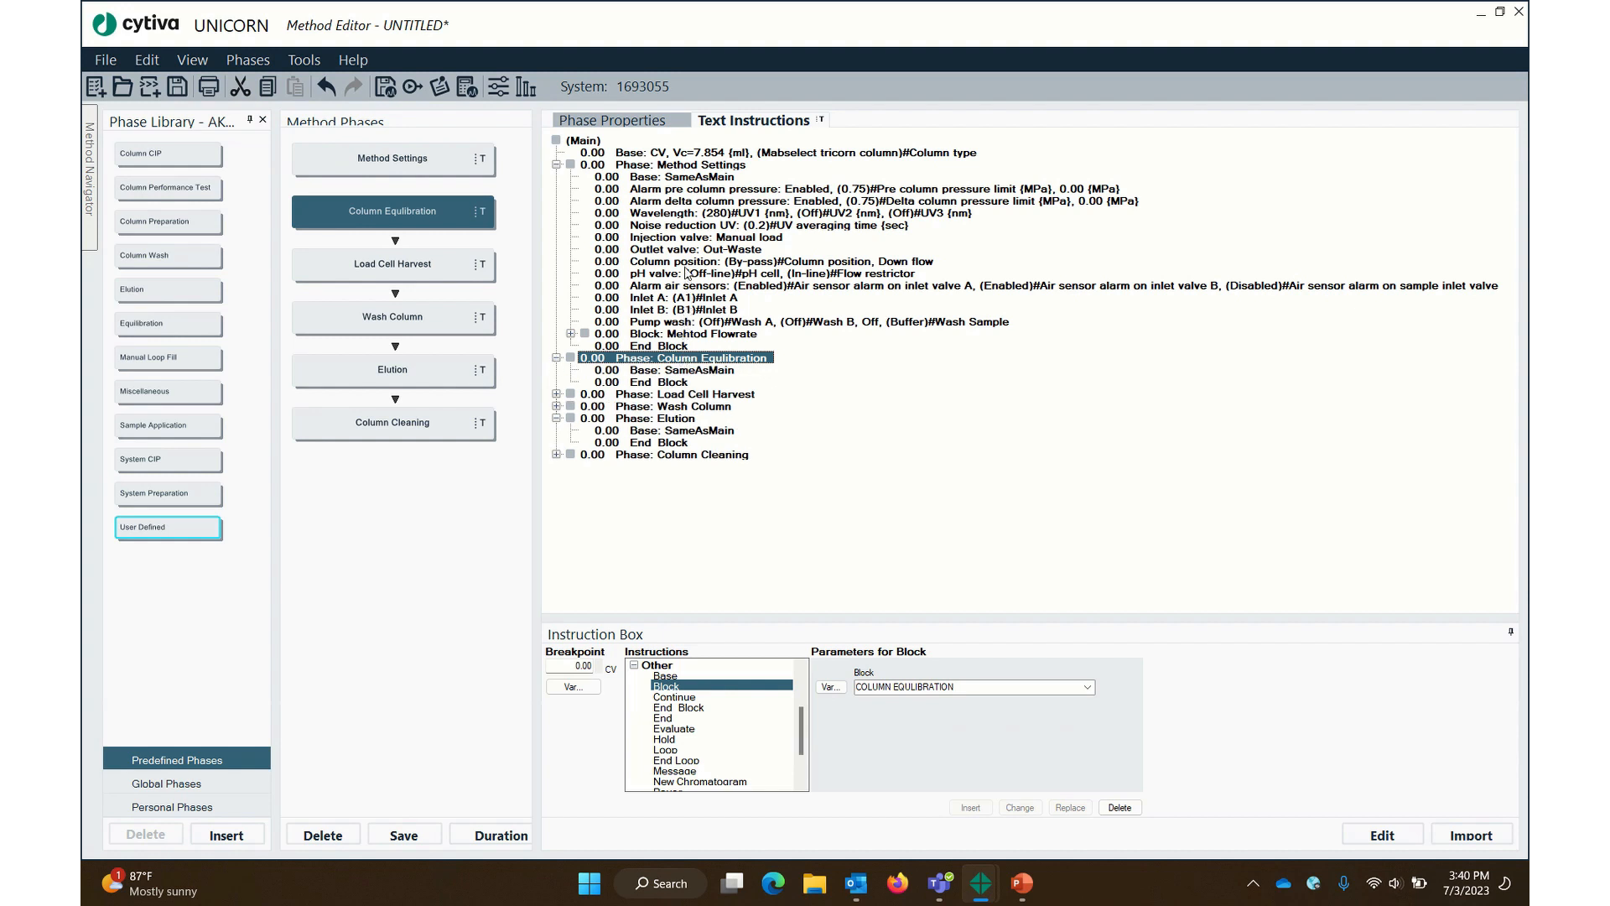
left_click(689, 261)
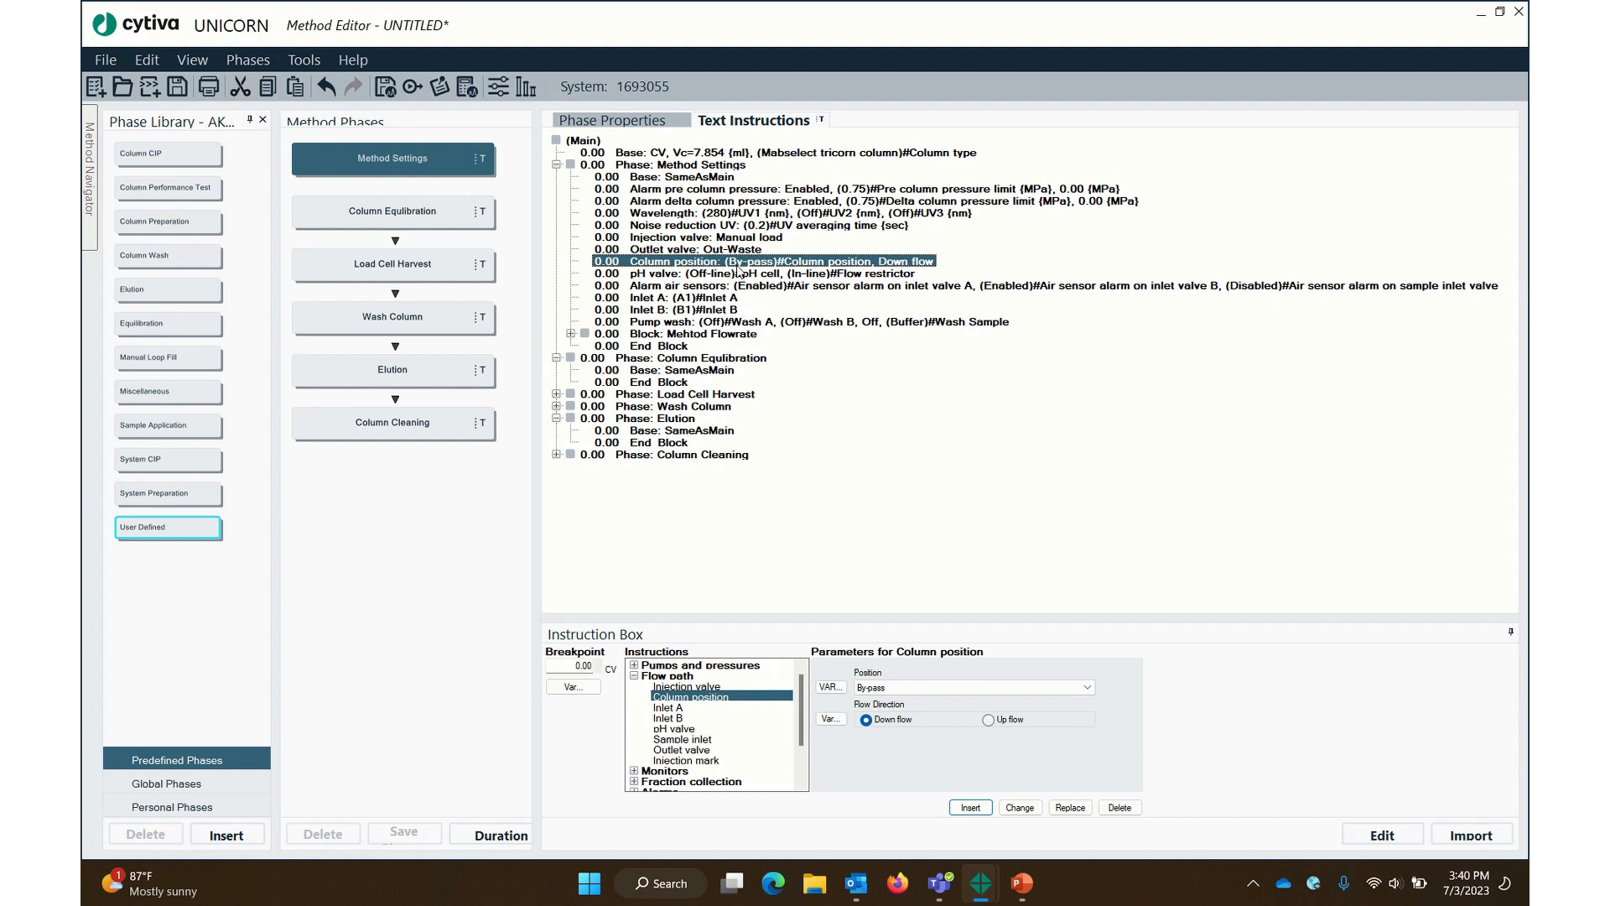
left_click(830, 687)
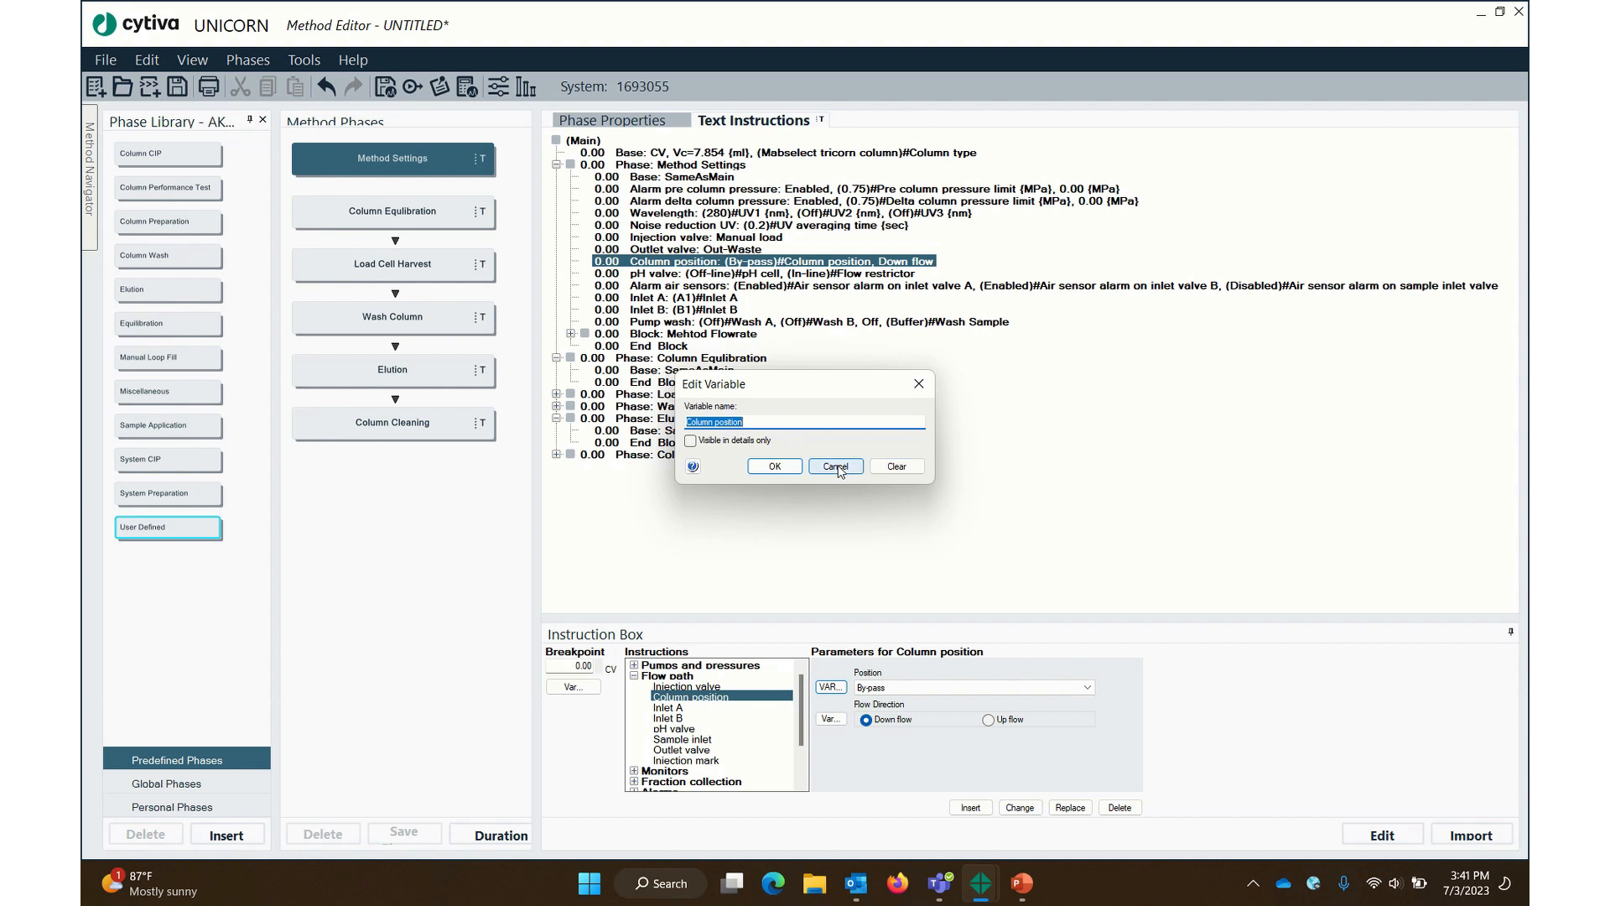
left_click(897, 466)
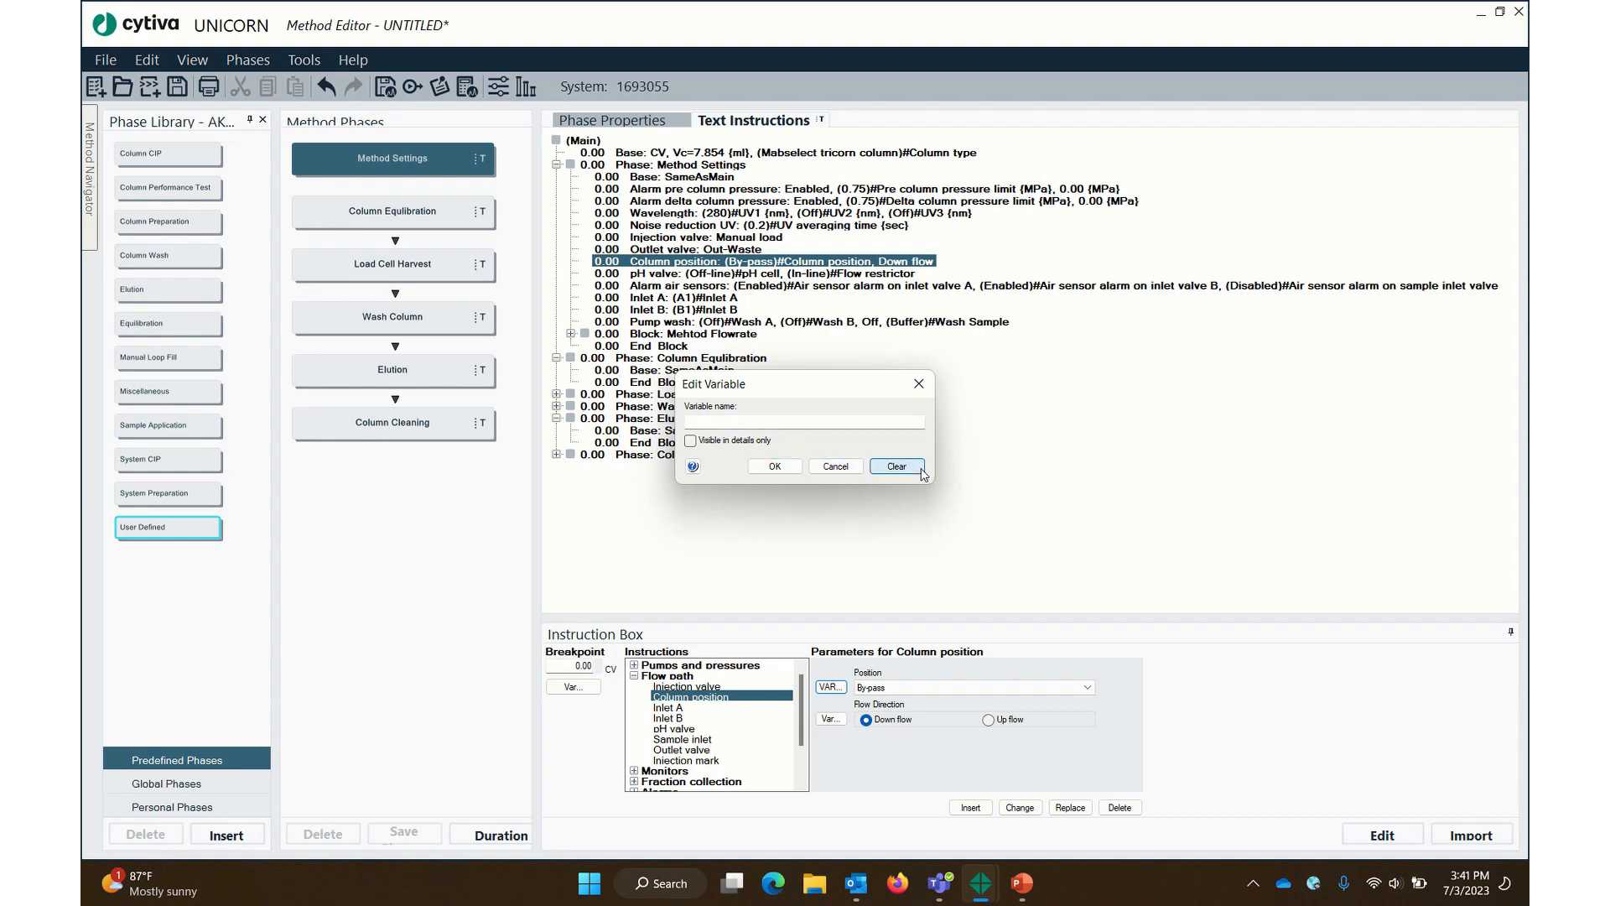
left_click(836, 467)
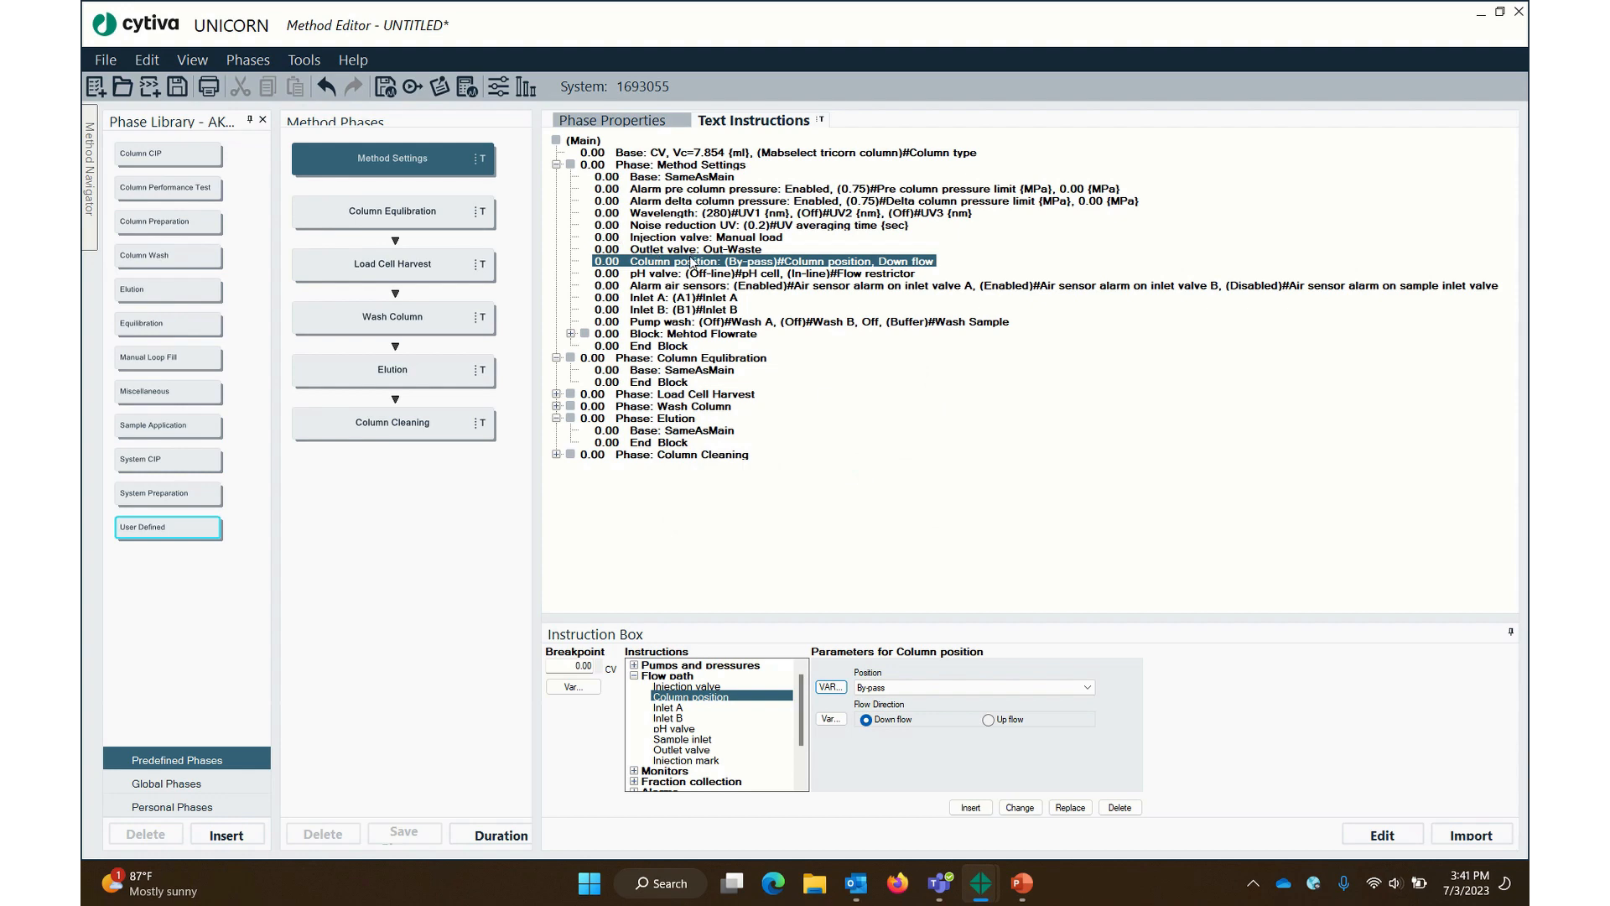
Move the Column position instruction from Method Settings into the Column Equlibration phase, directly after its Base instruction
right_click(718, 265)
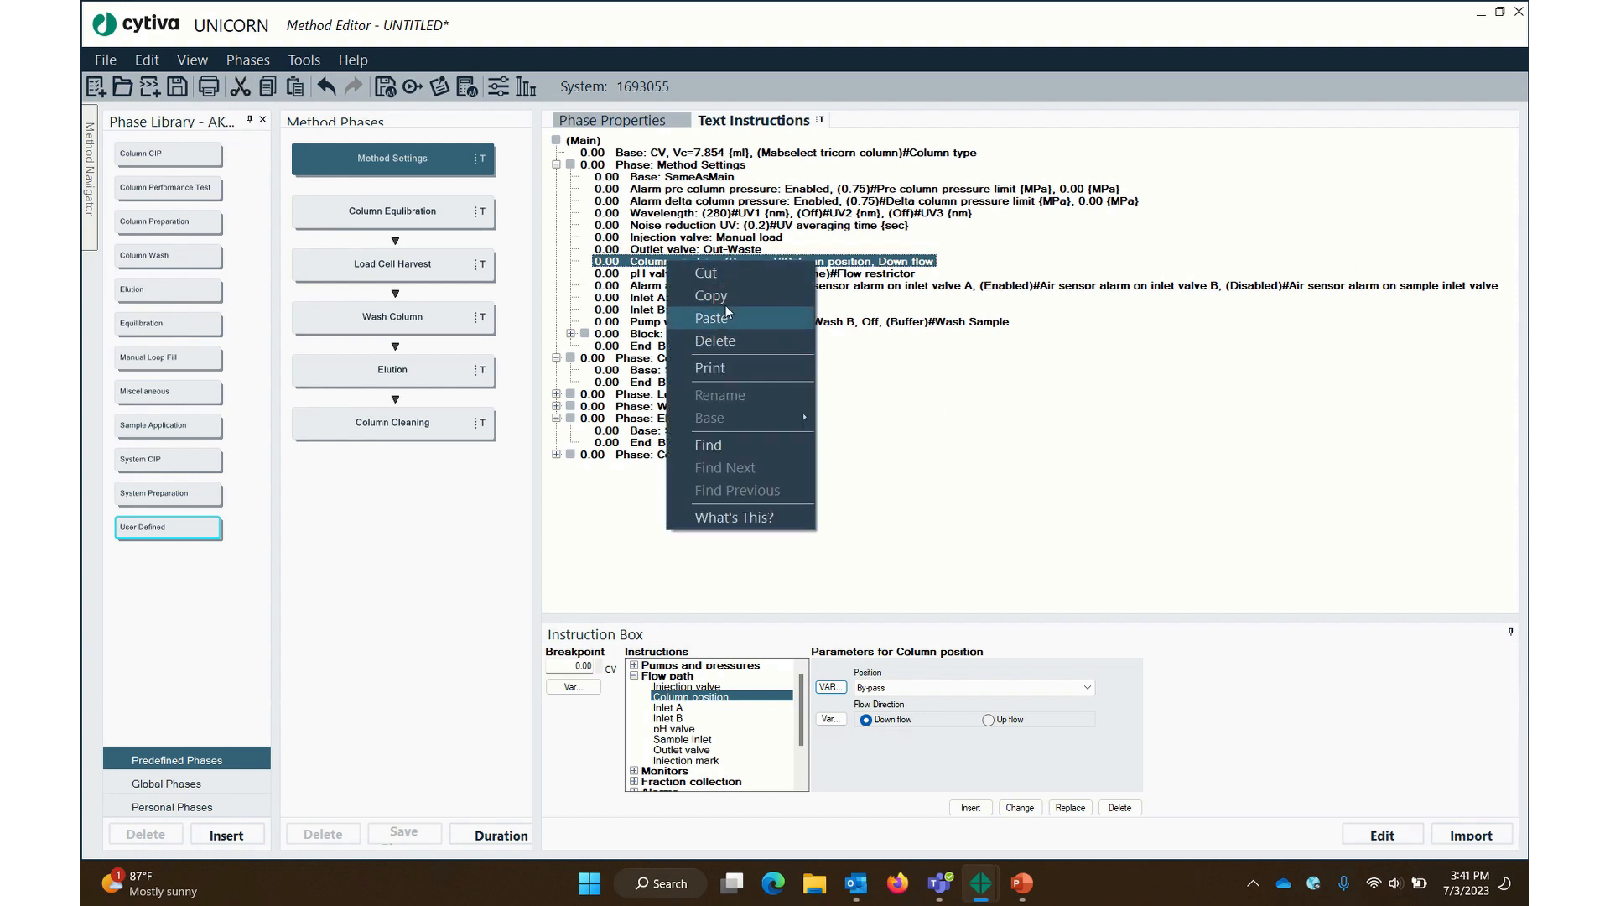
left_click(723, 274)
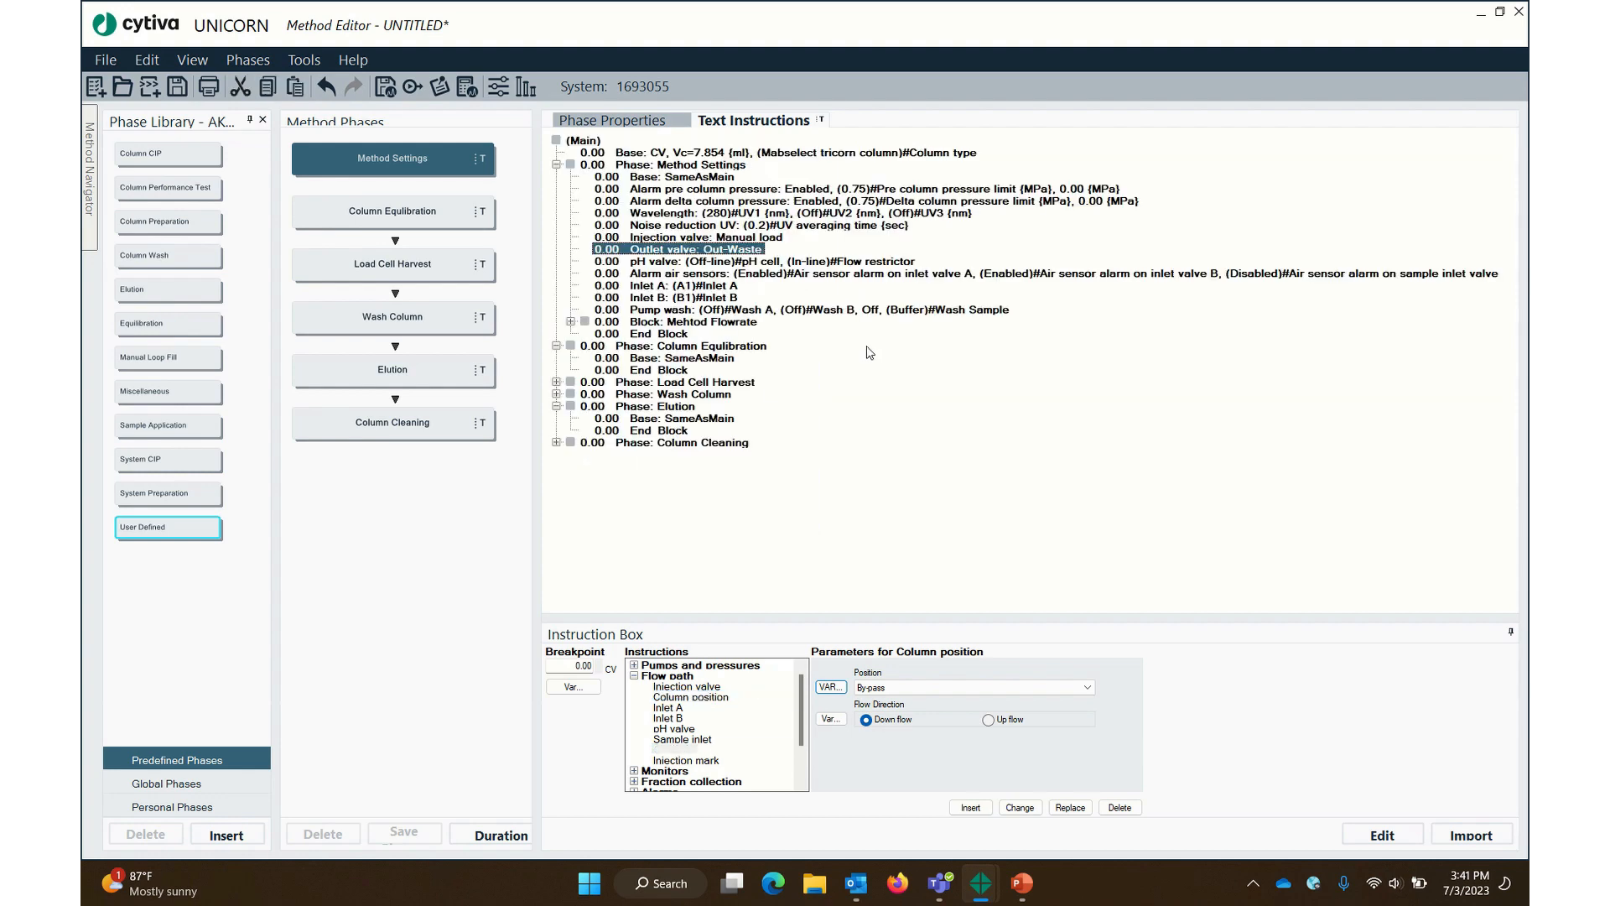
left_click(663, 360)
right_click(663, 361)
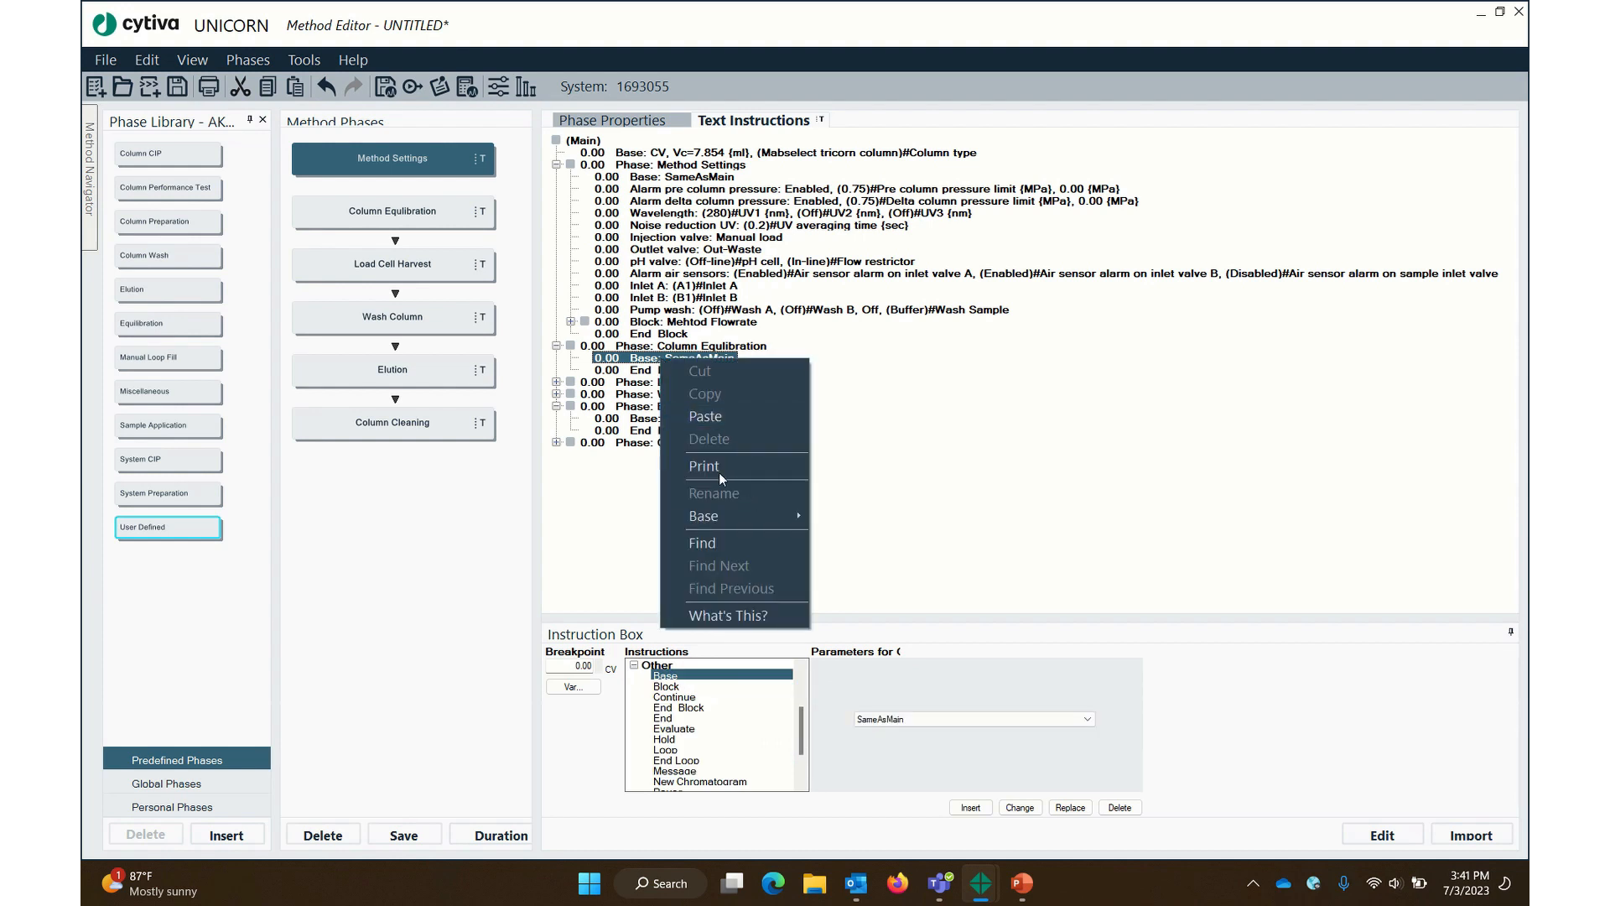
left_click(712, 416)
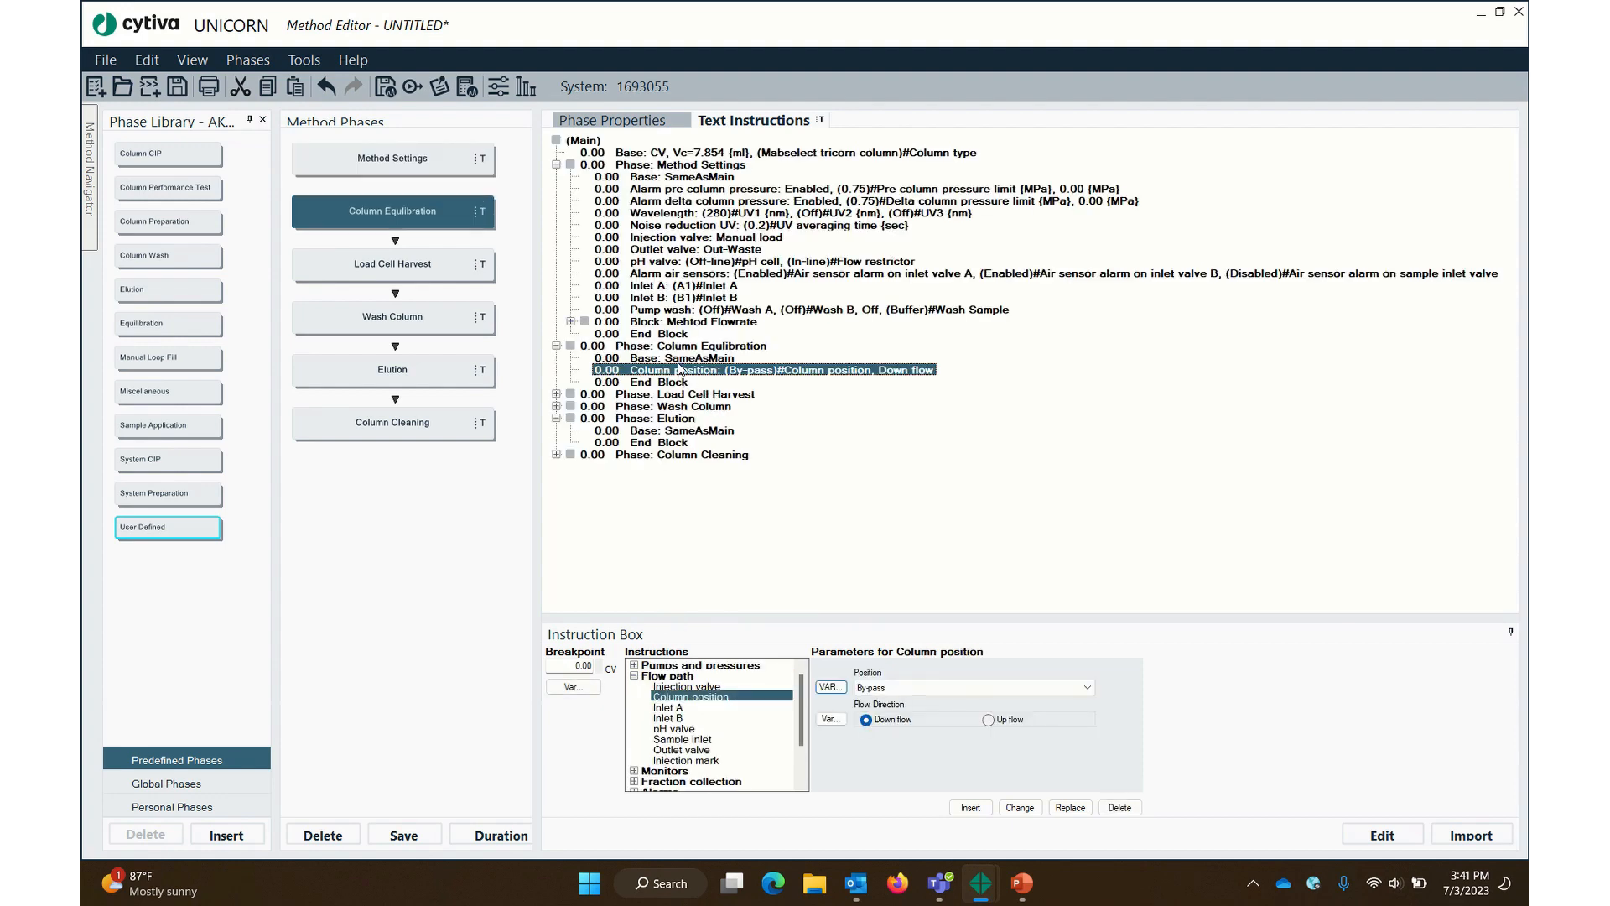
Change the Column position instruction in the Column Equlibration phase to Position 1 with down flow
left_click(785, 375)
left_click(1070, 689)
left_click(971, 712)
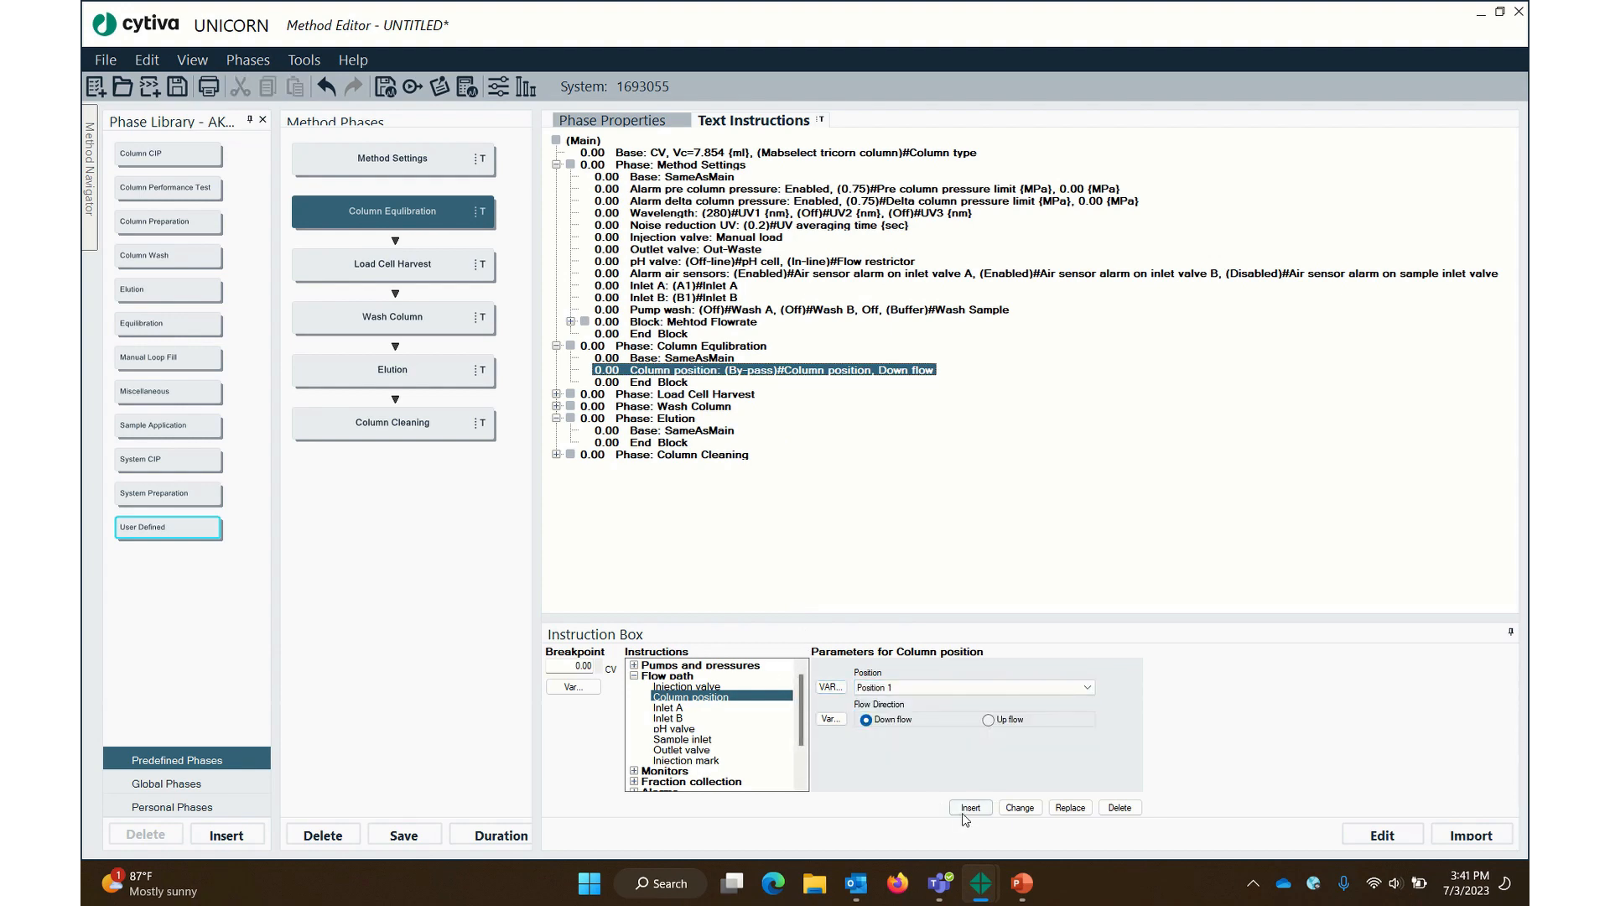
left_click(1036, 810)
Insert a block named Delay A directly after the Base instruction of the Column Equlibration phase
left_click(654, 361)
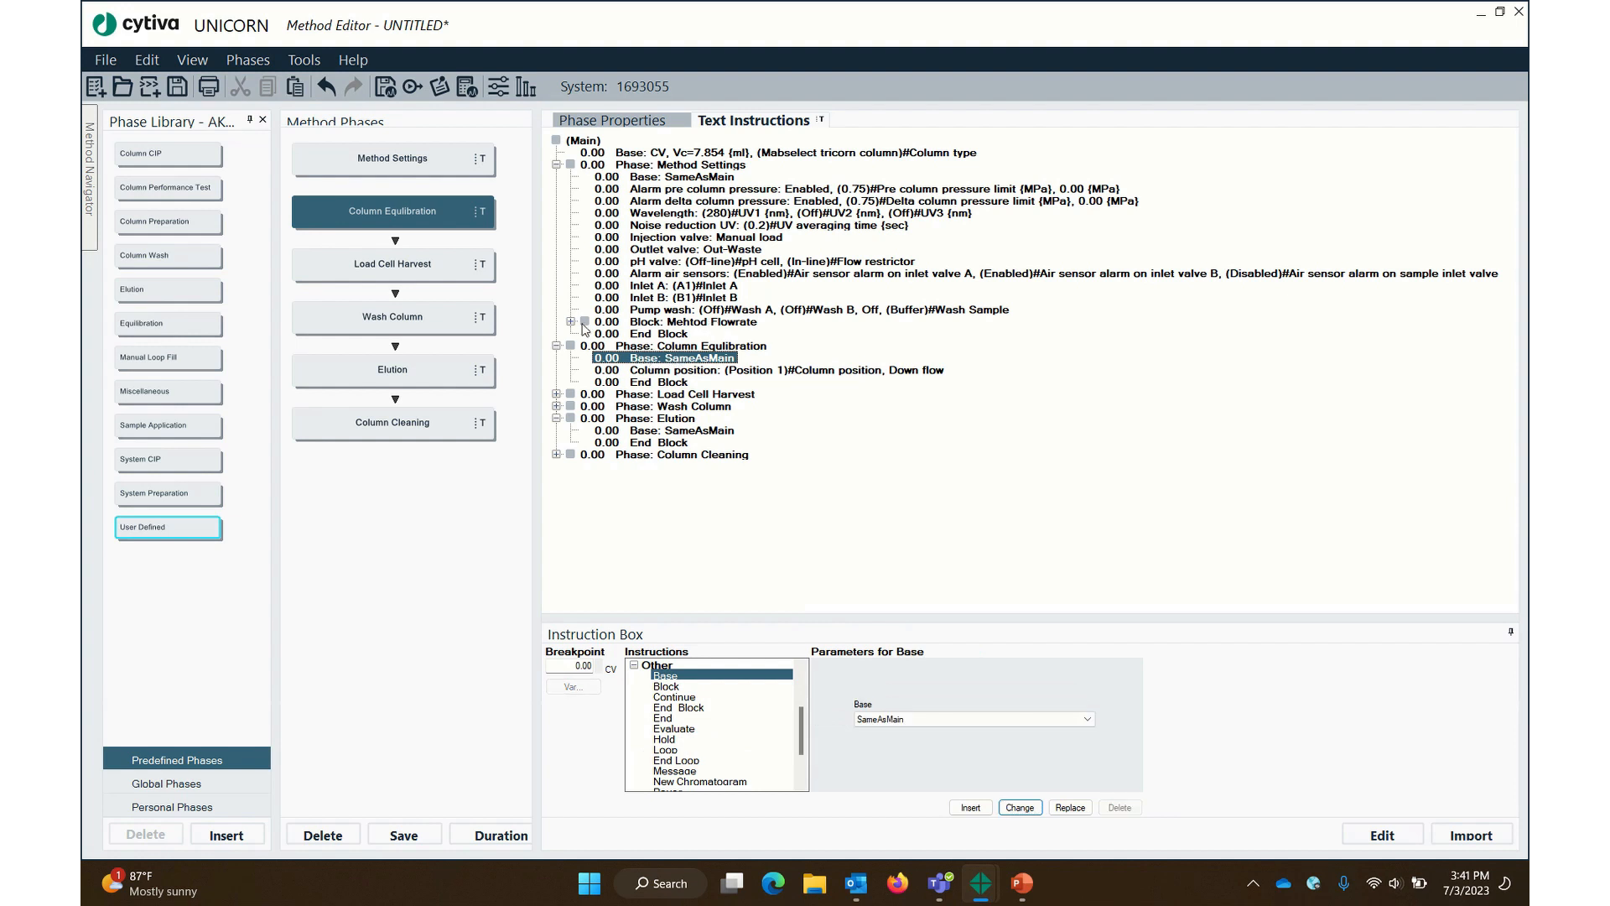
left_click(642, 325)
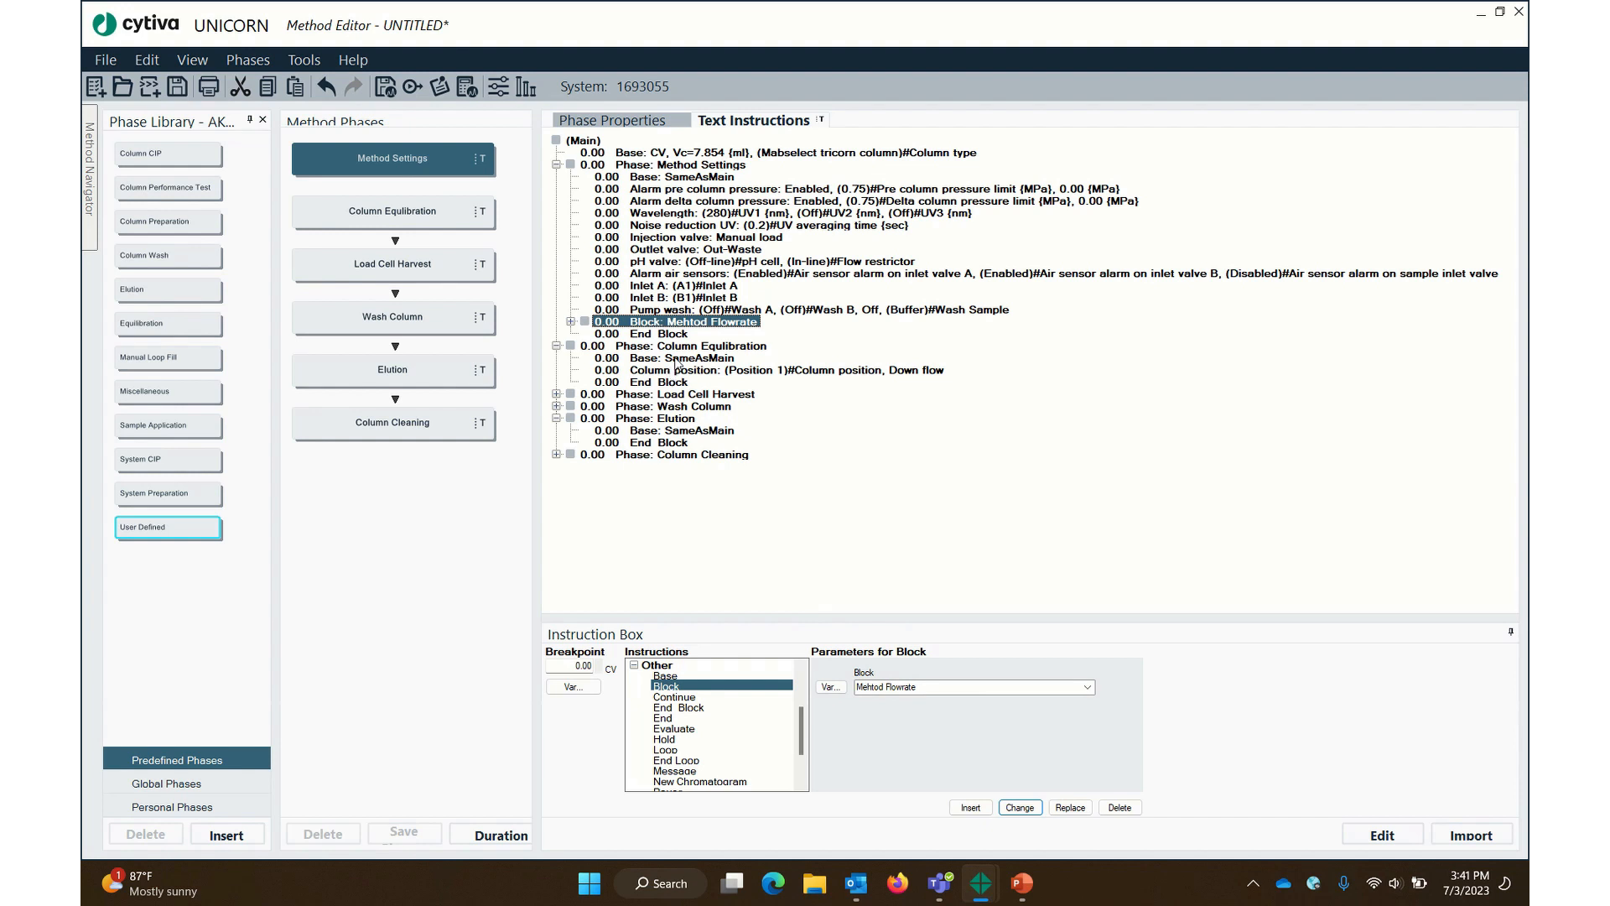
left_click(678, 359)
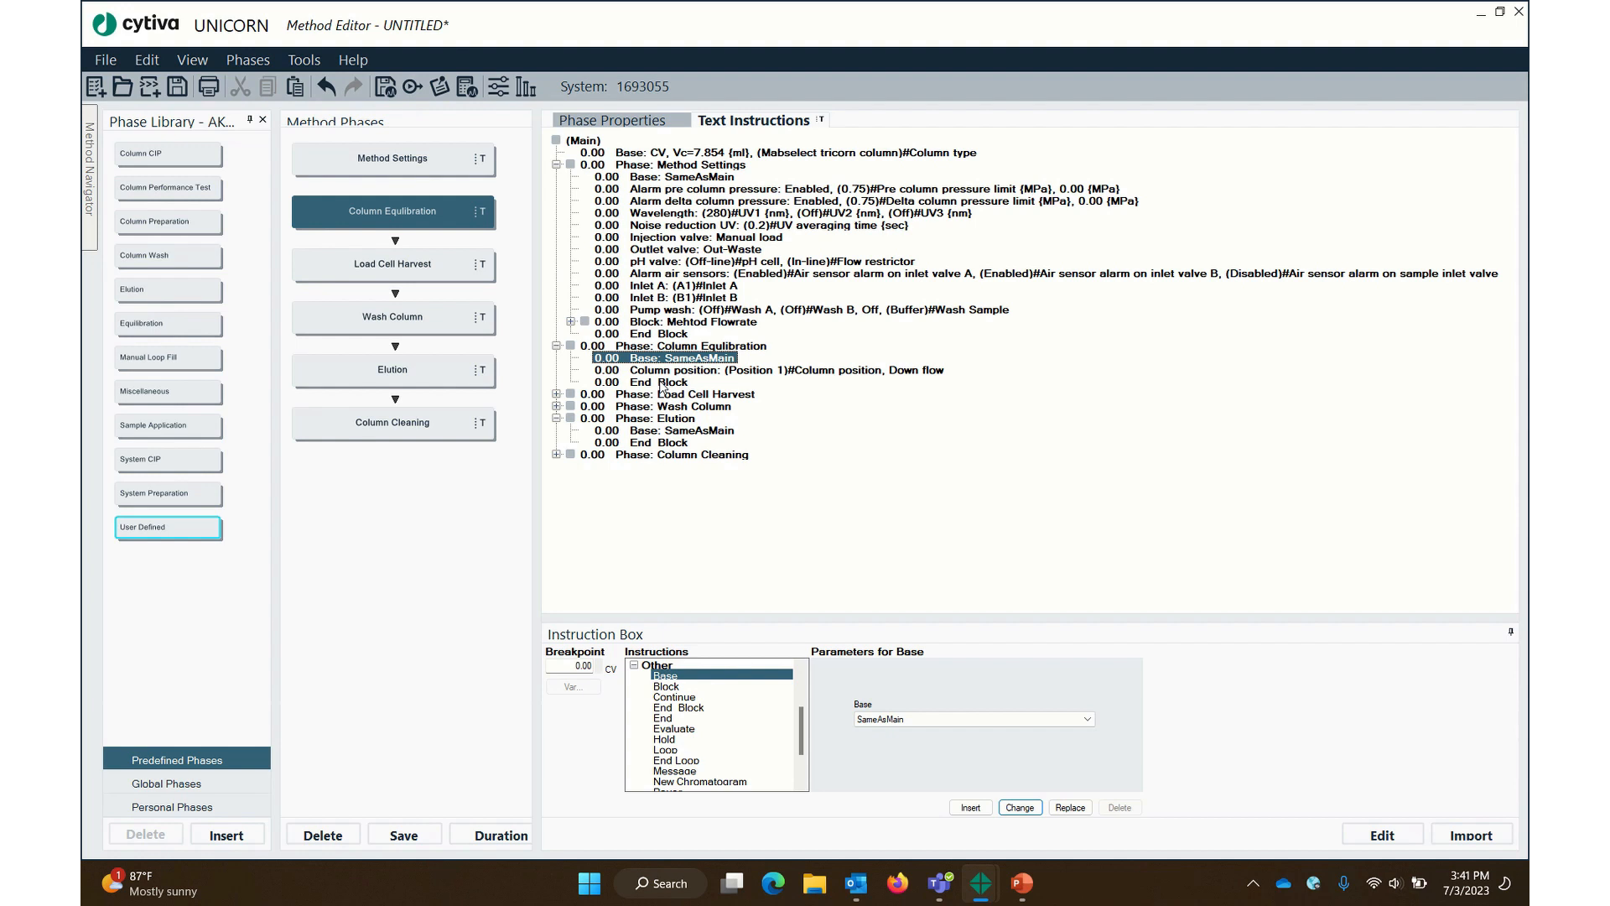
left_click(660, 688)
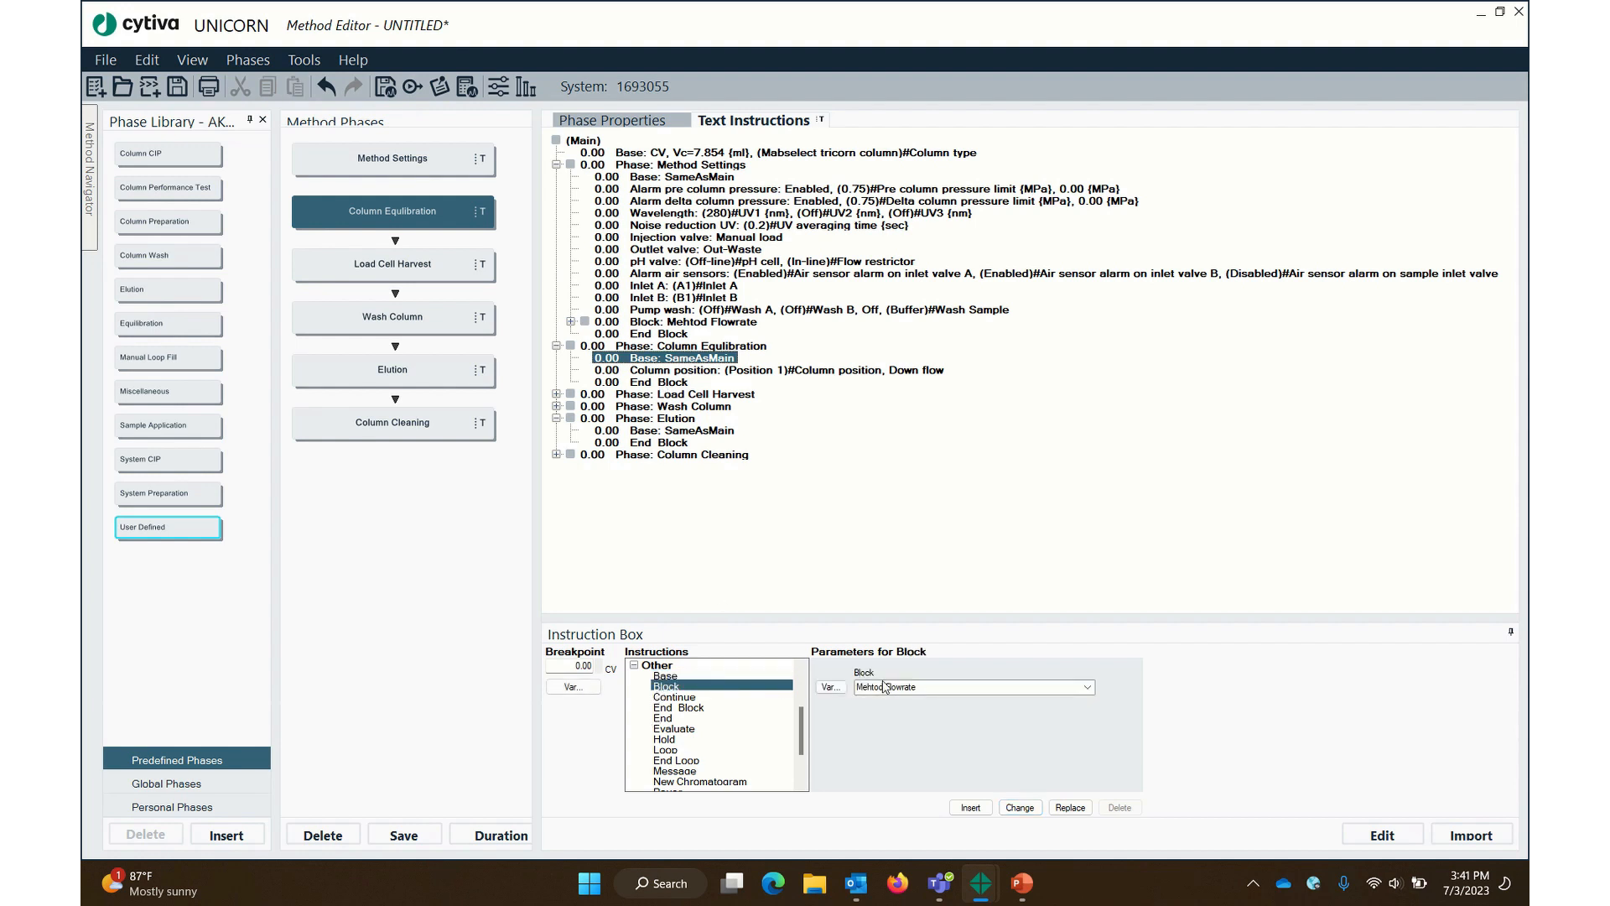
left_click(914, 689)
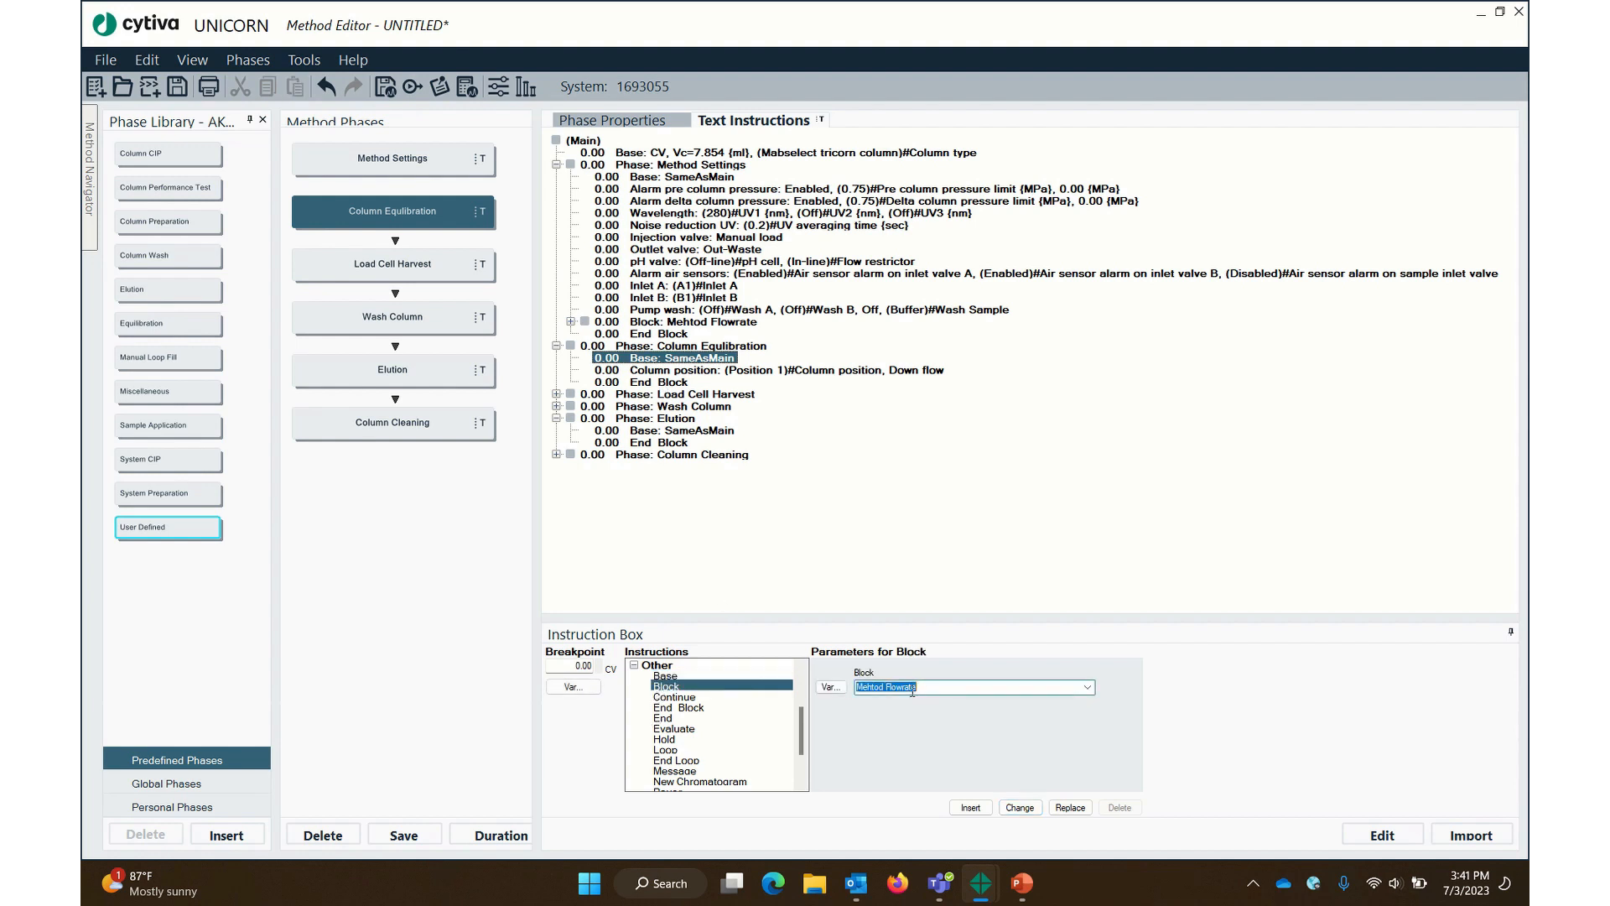
type("Delay A")
left_click(970, 807)
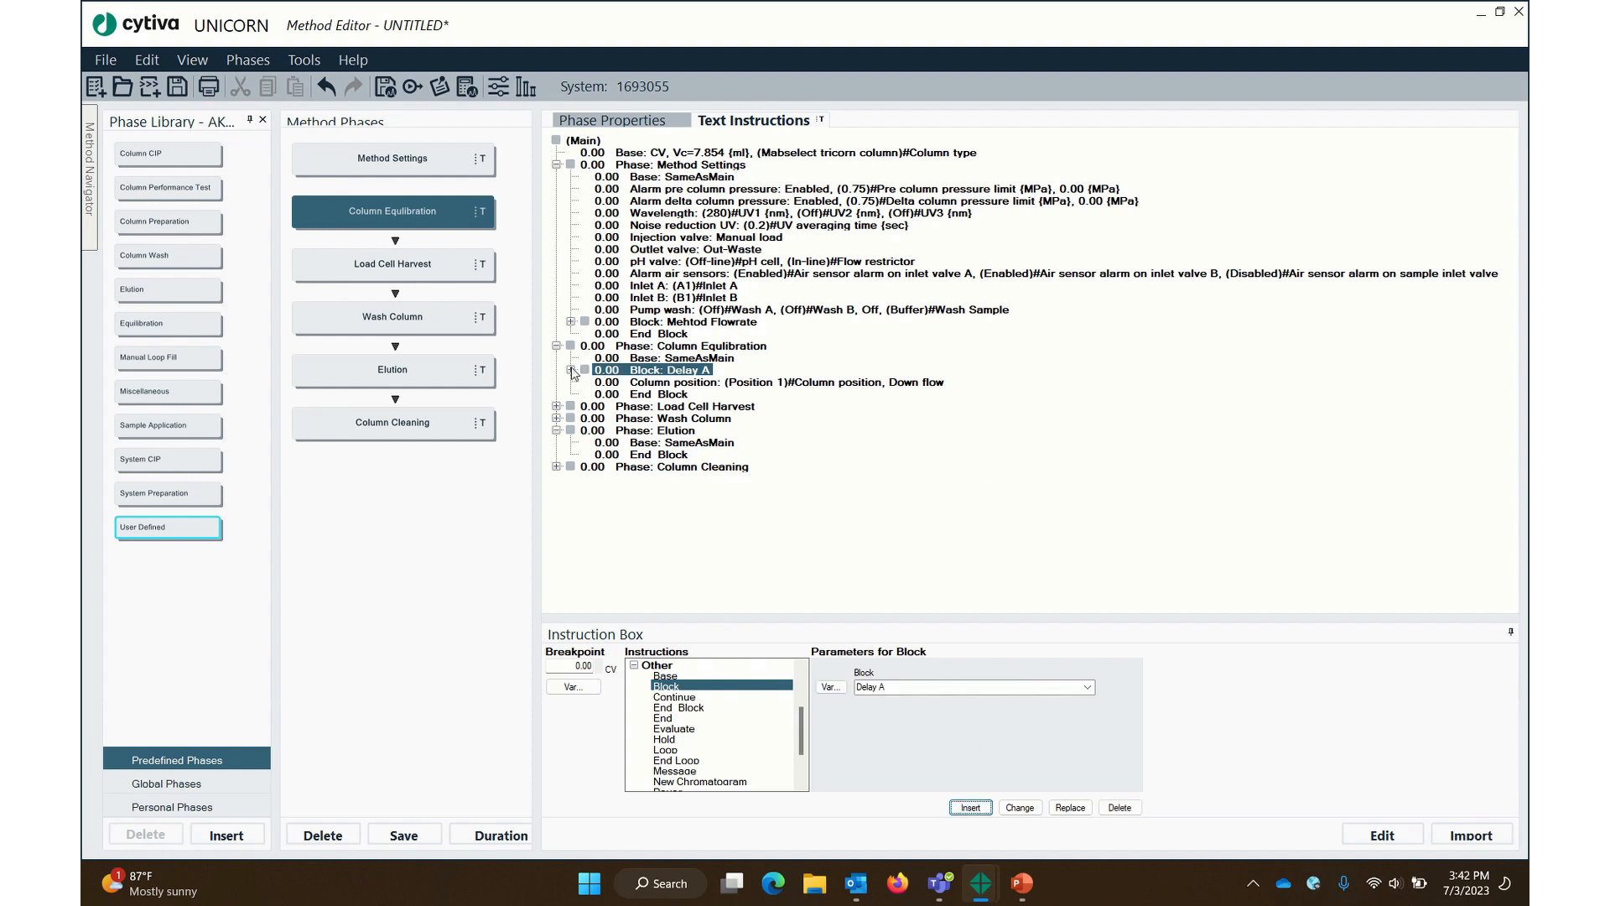
Expand the Delay A block and change its Base instruction to Volume
double_click(600, 373)
left_click(683, 384)
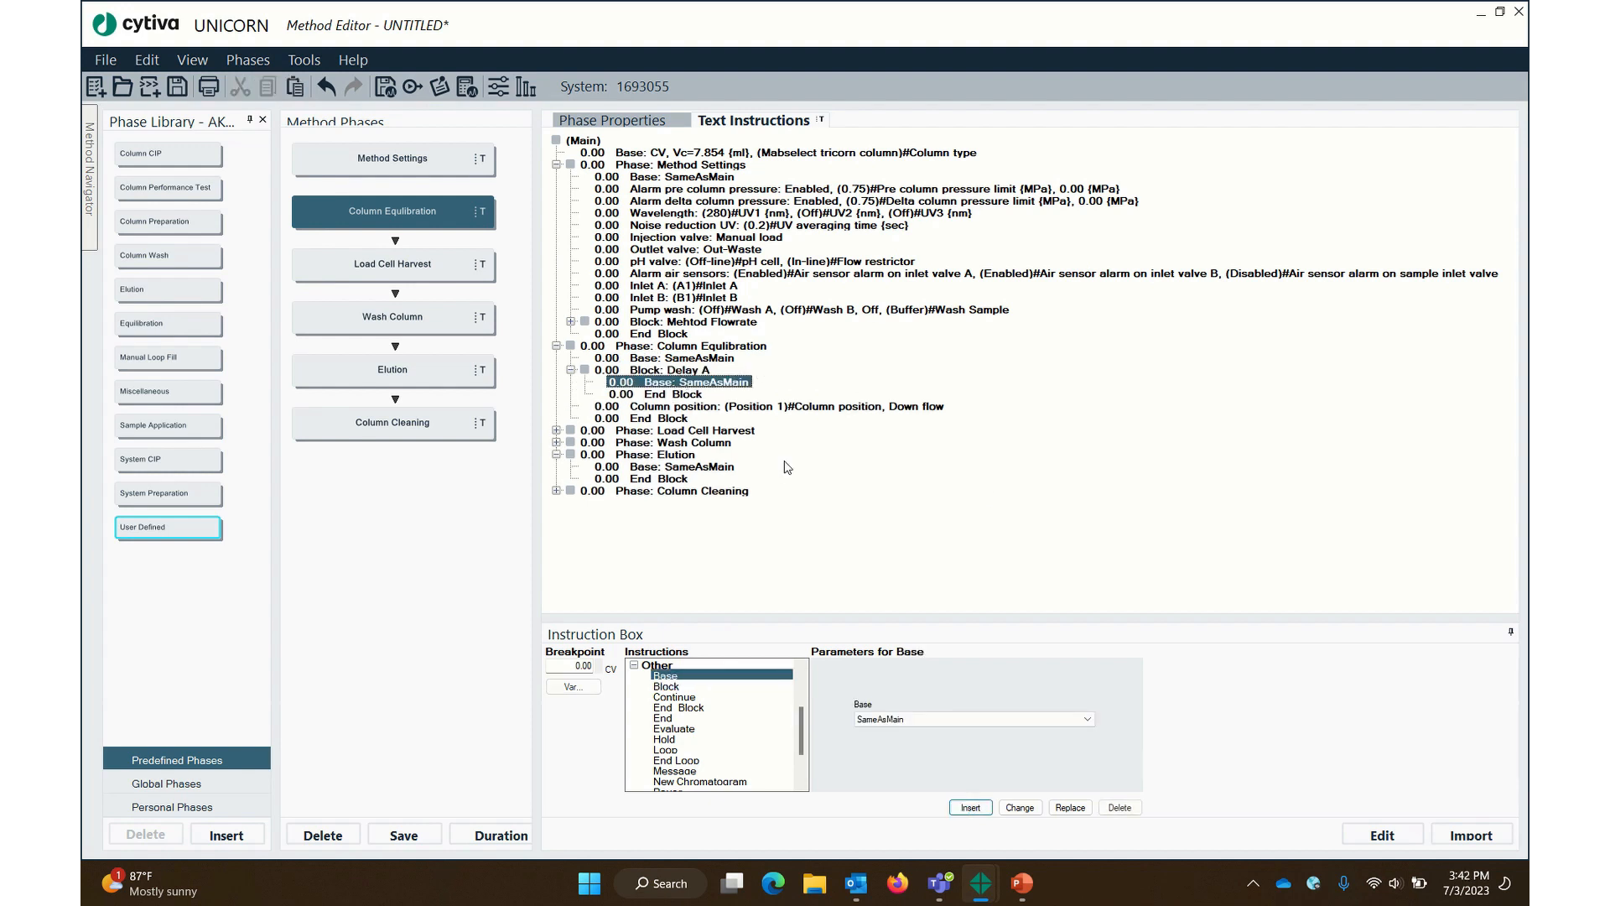
left_click(970, 719)
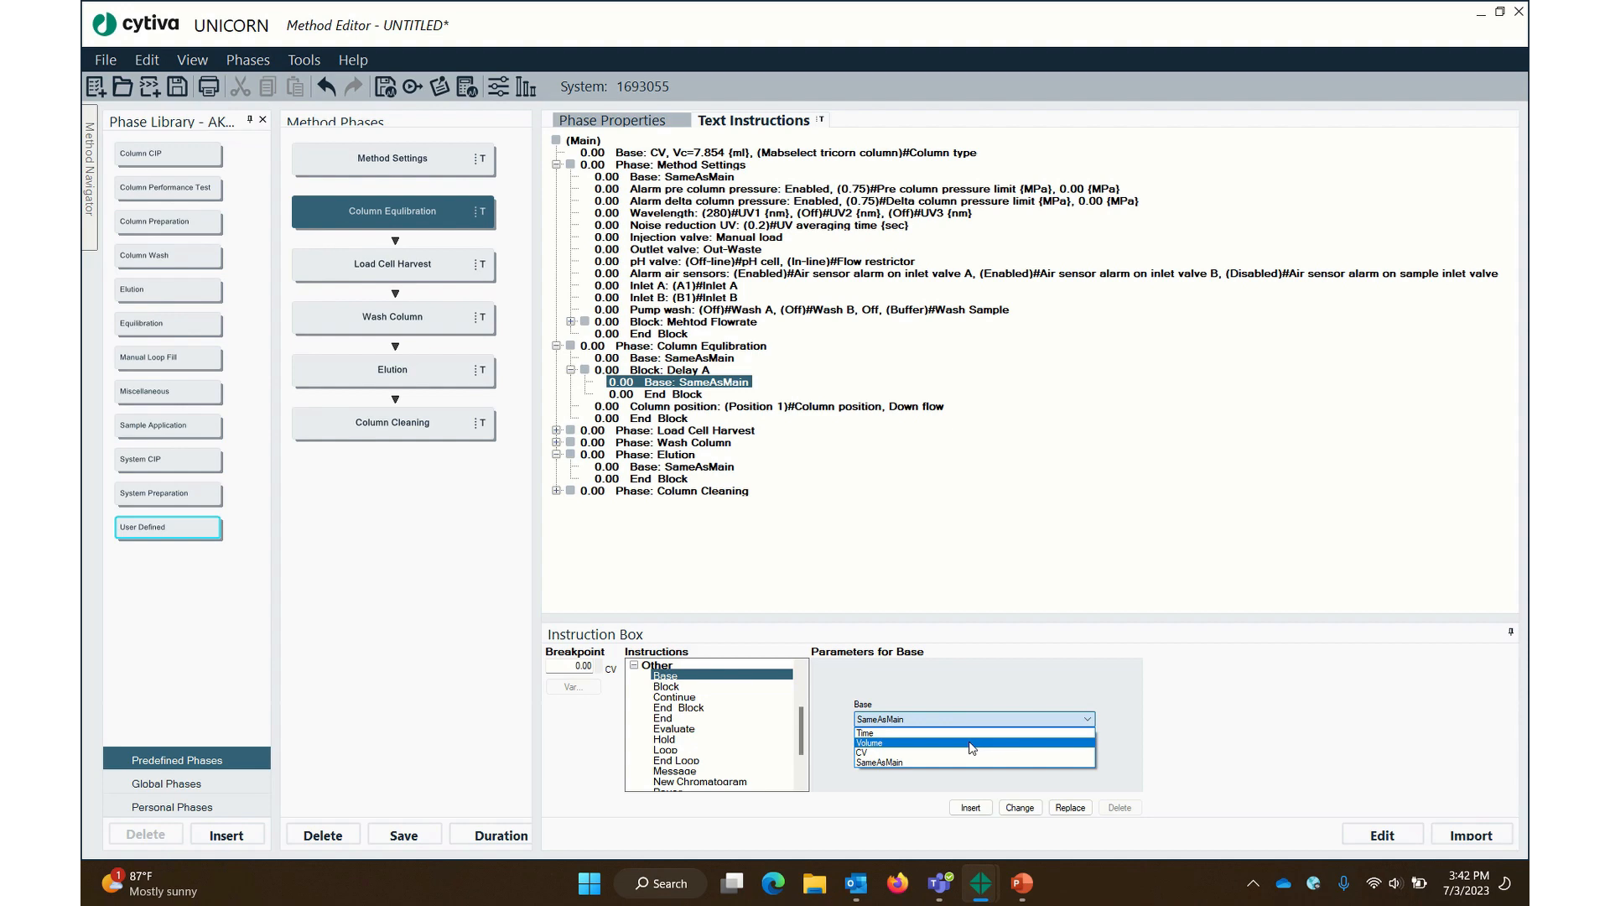
left_click(972, 743)
left_click(1020, 809)
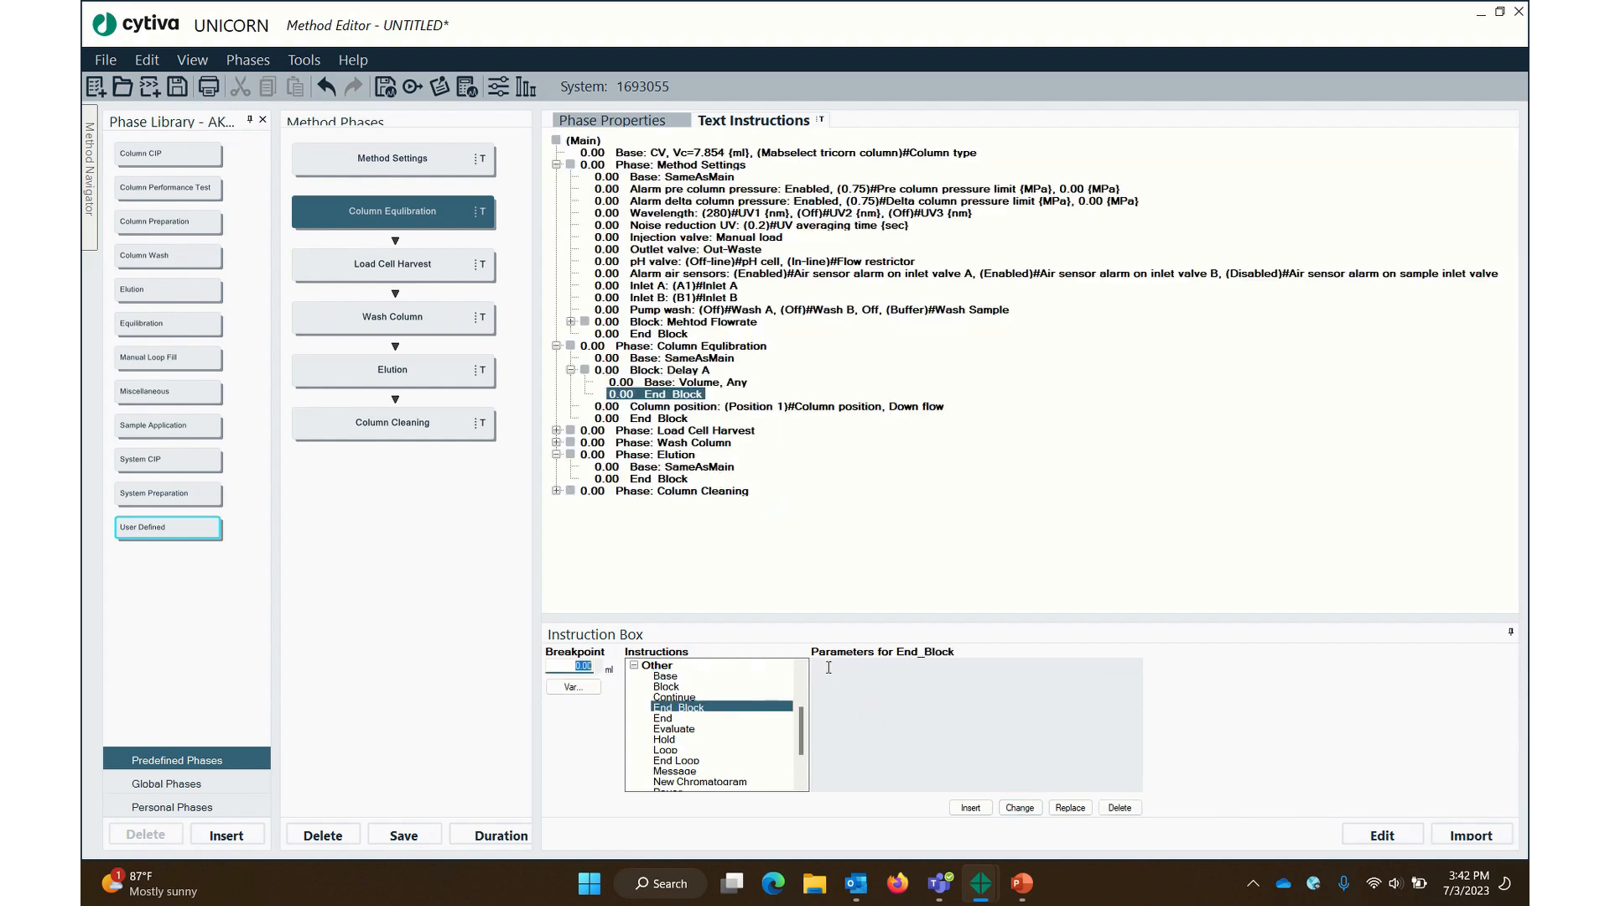
Set the breakpoint of the Delay A block's End_Block to 10.00 ml and collapse the block
key("BackSpace")
left_click(1020, 807)
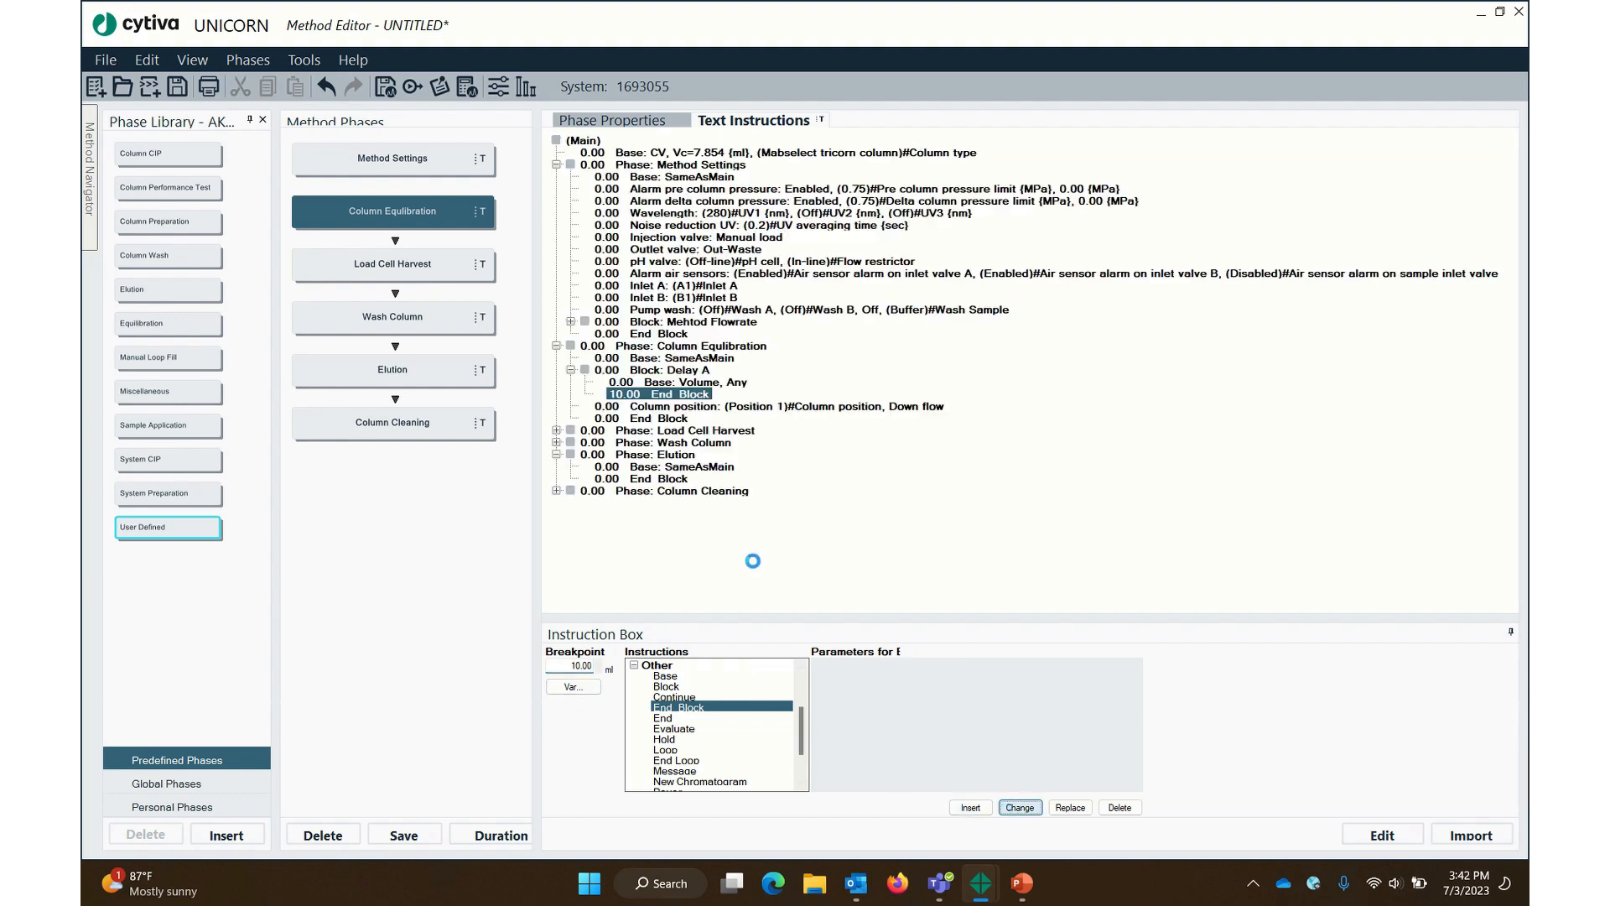
left_click(704, 382)
left_click(697, 394)
left_click(691, 383)
left_click(637, 372)
left_click(570, 370)
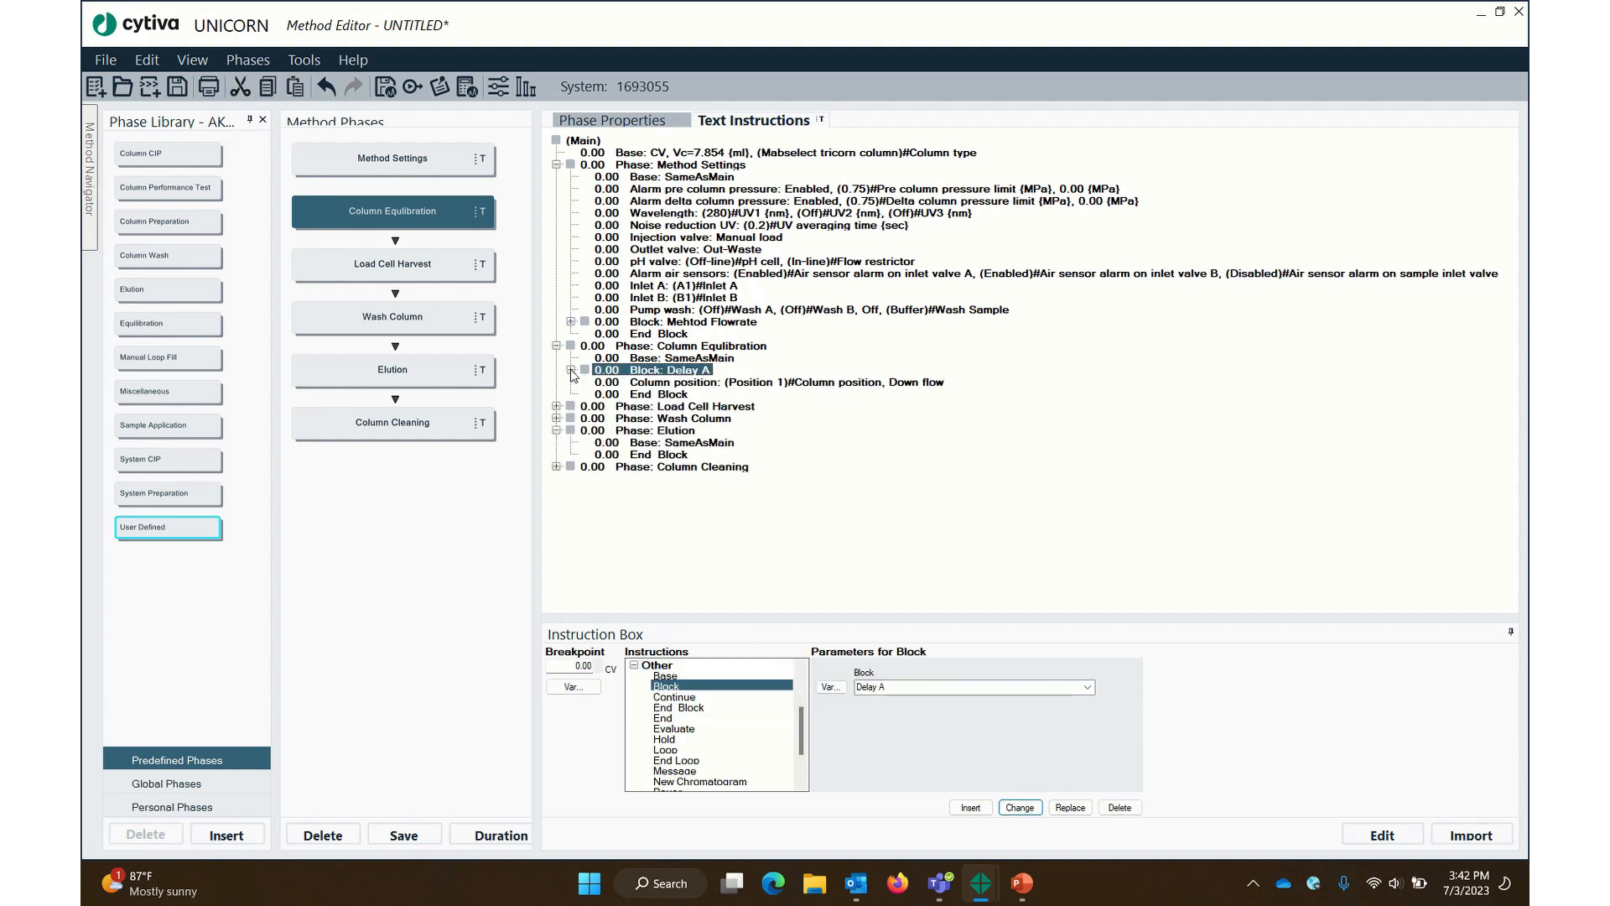
Change the pH valve instruction in Method Settings so that the pH cell is In-line
left_click(702, 383)
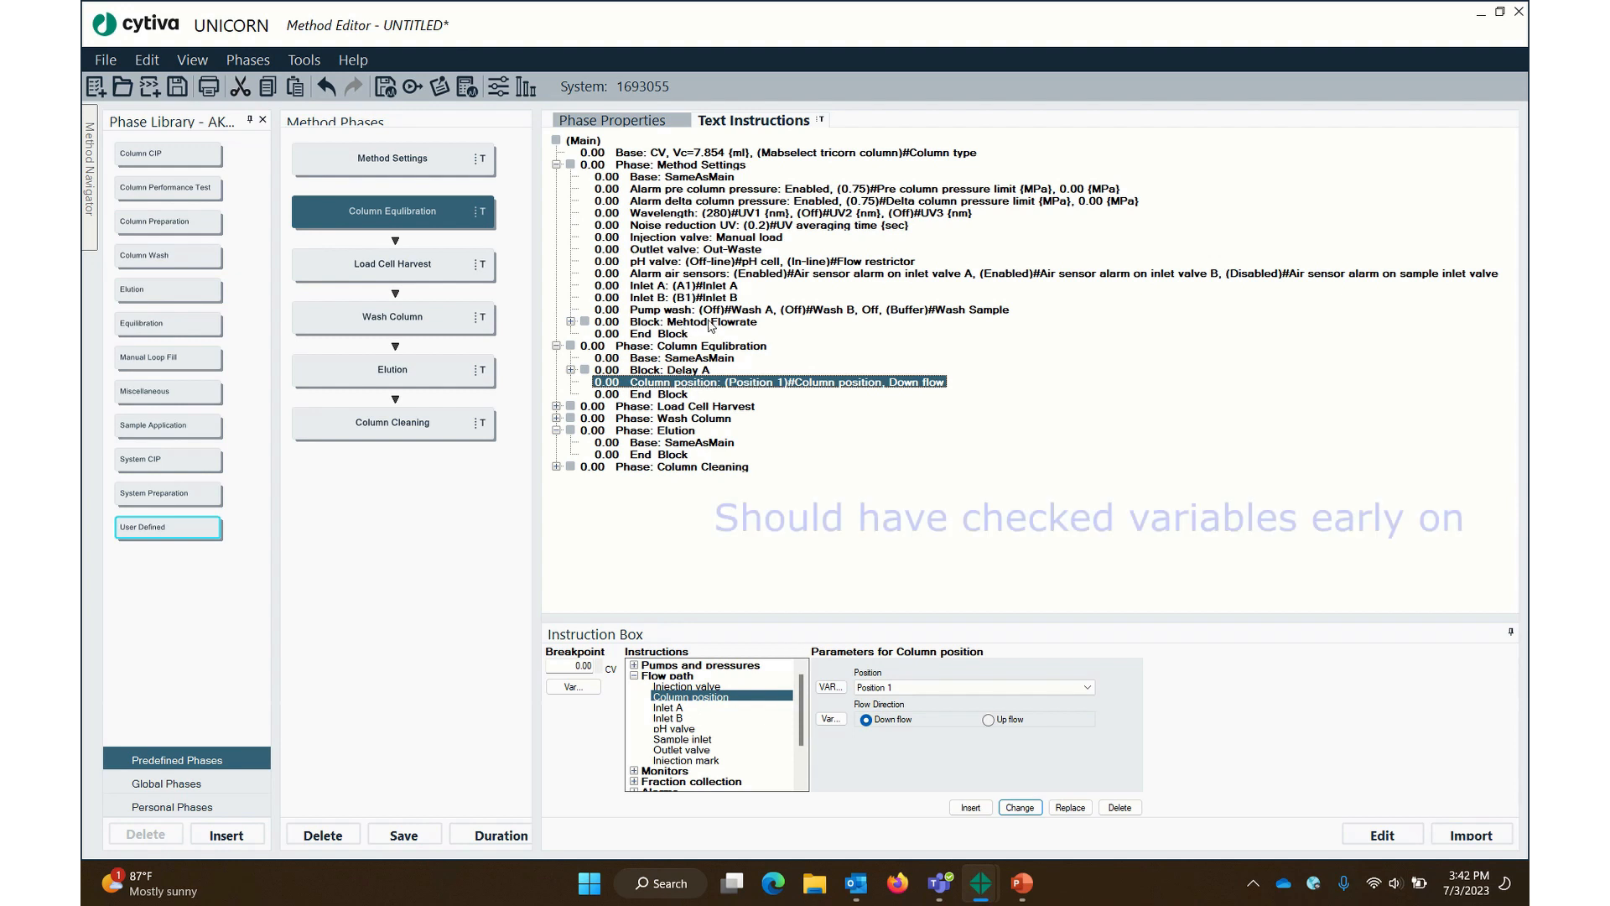
left_click(716, 277)
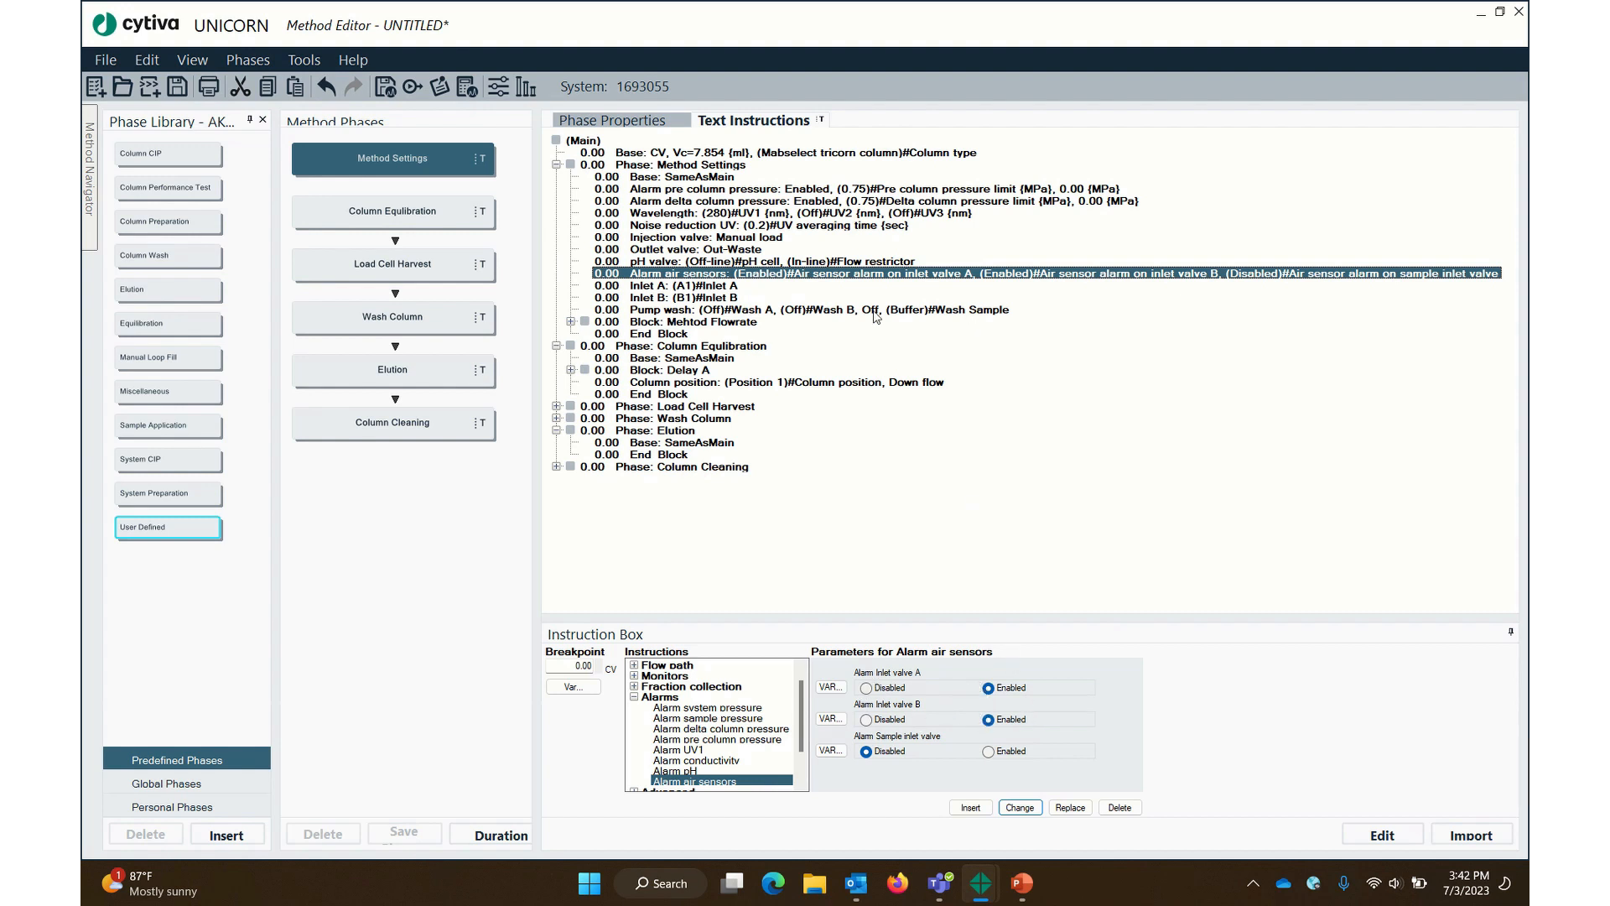
left_click(659, 265)
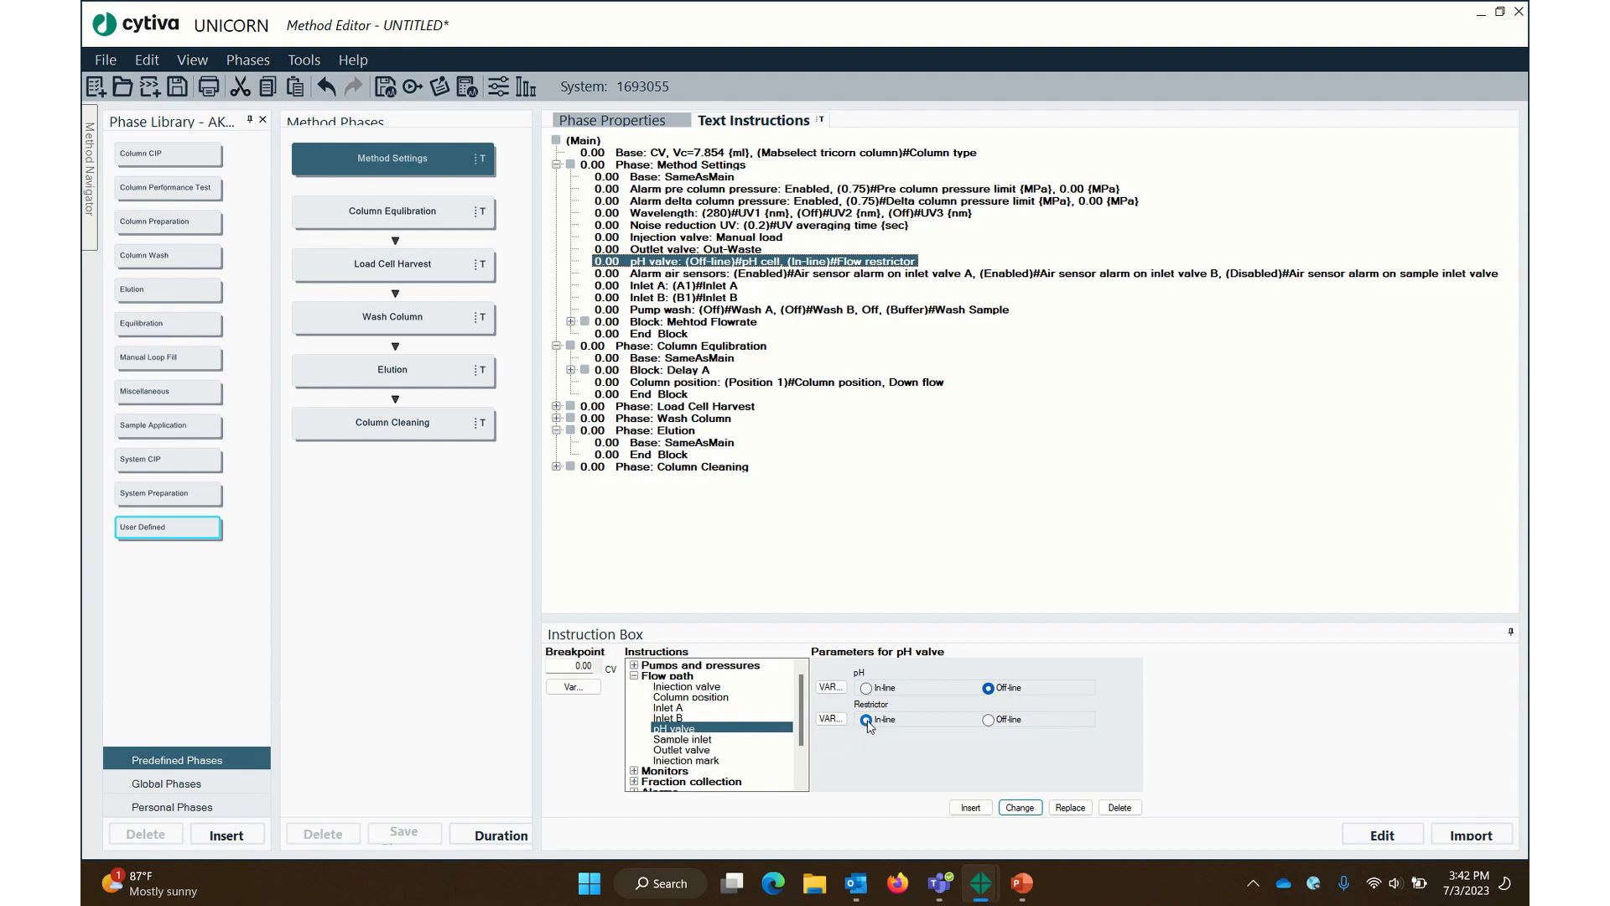
left_click(866, 687)
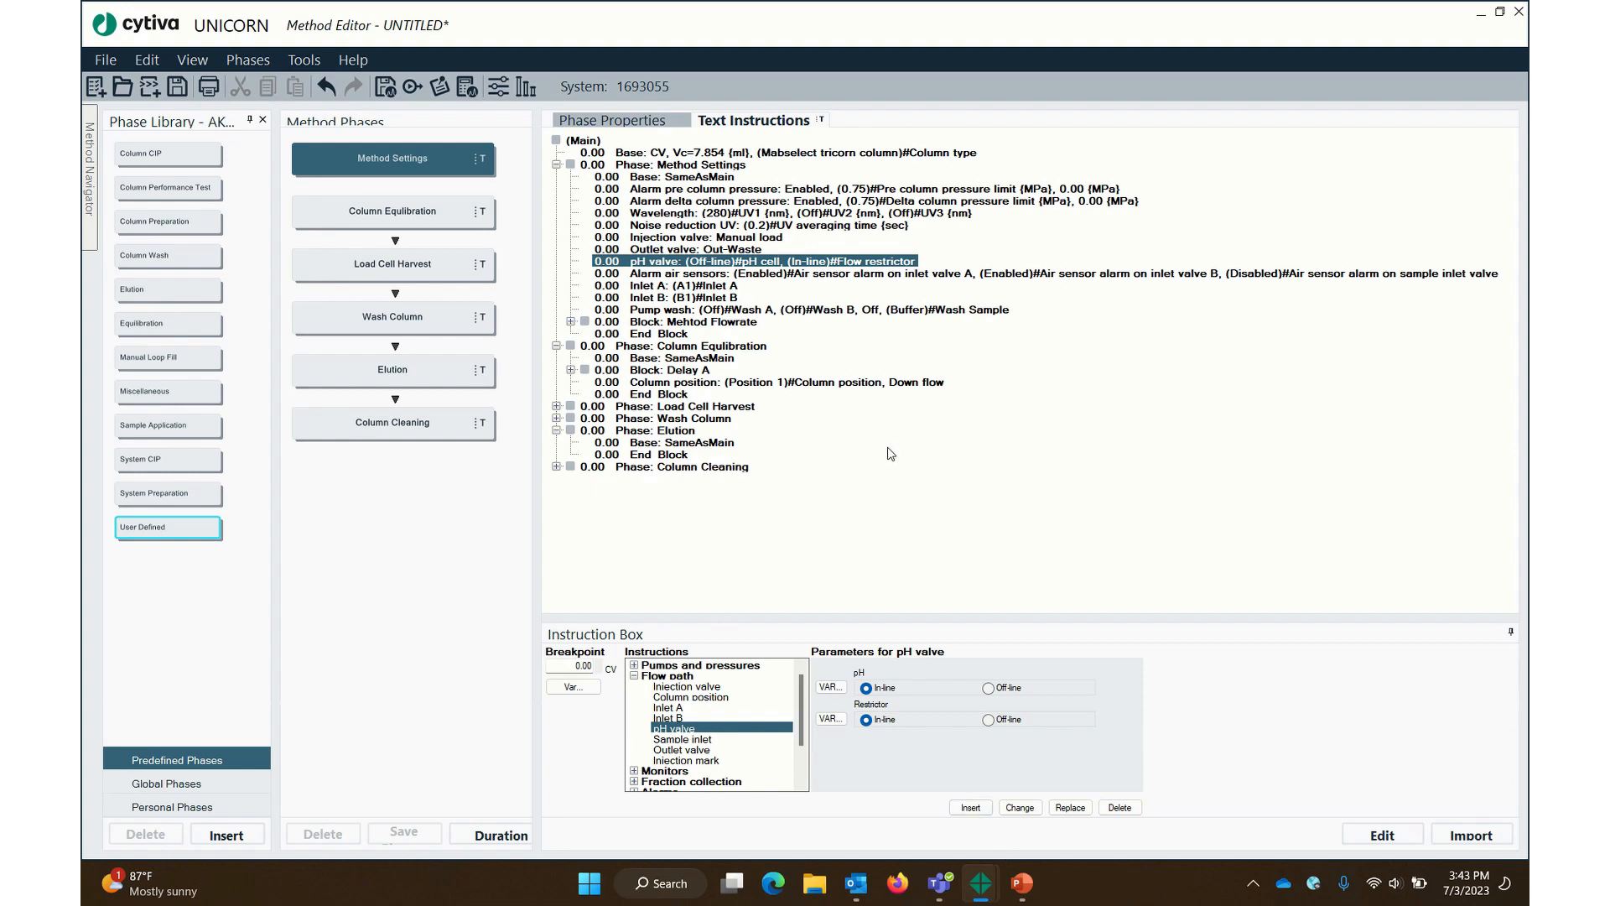
left_click(1020, 808)
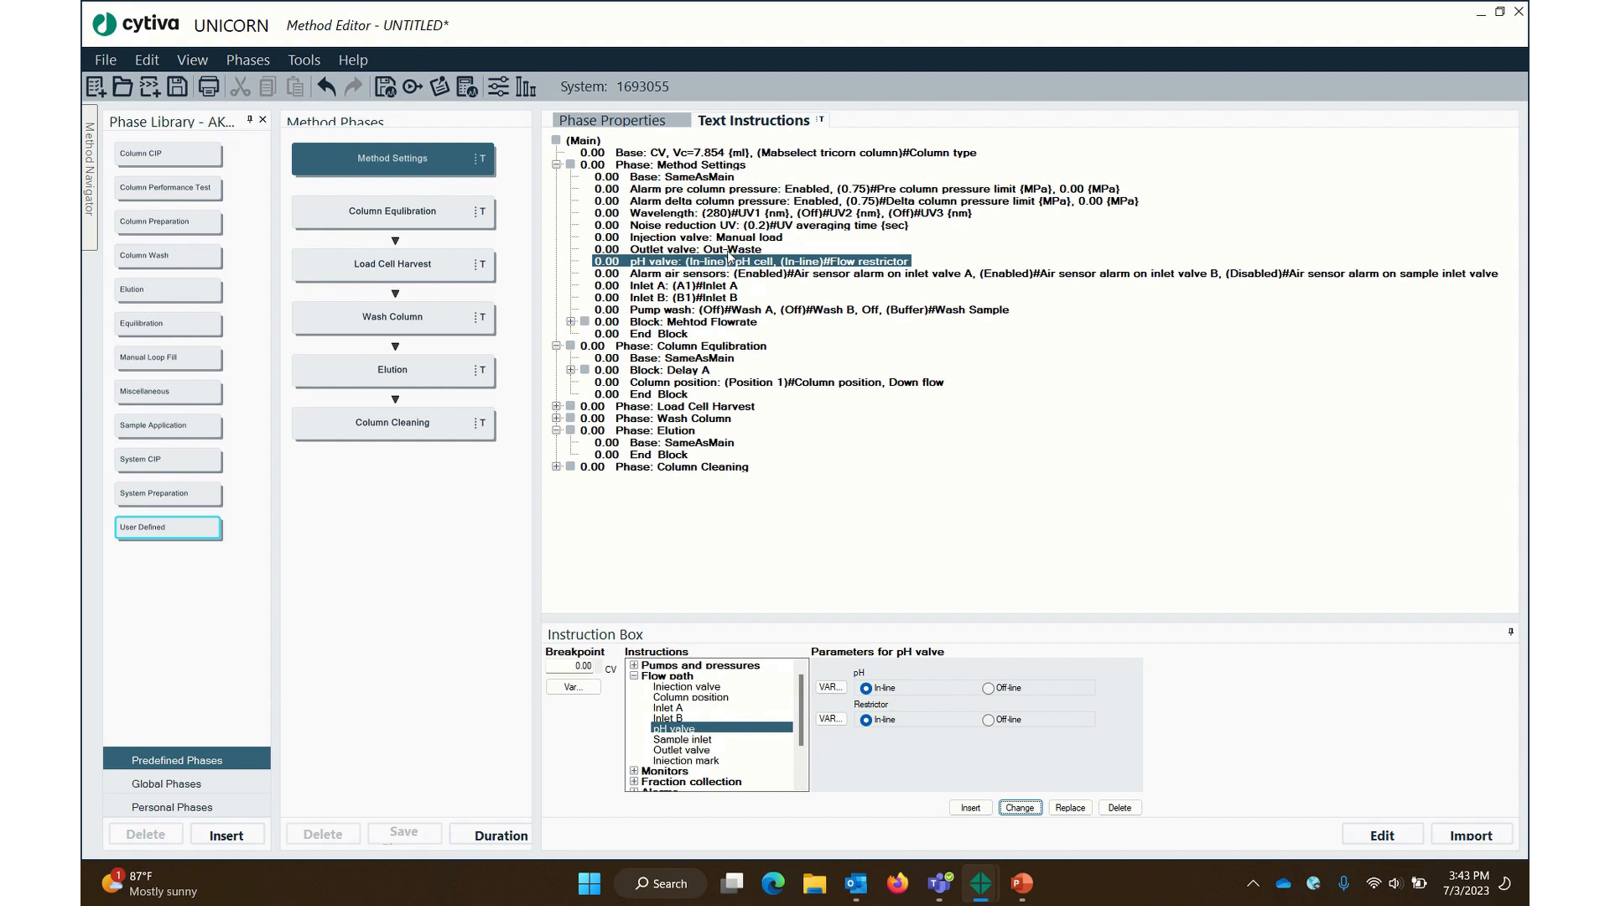
Clear the UV2 and UV3 variables from the Wavelength instruction in Method Settings and apply the change
key("Up")
key("Up")
key("Up")
key("Up")
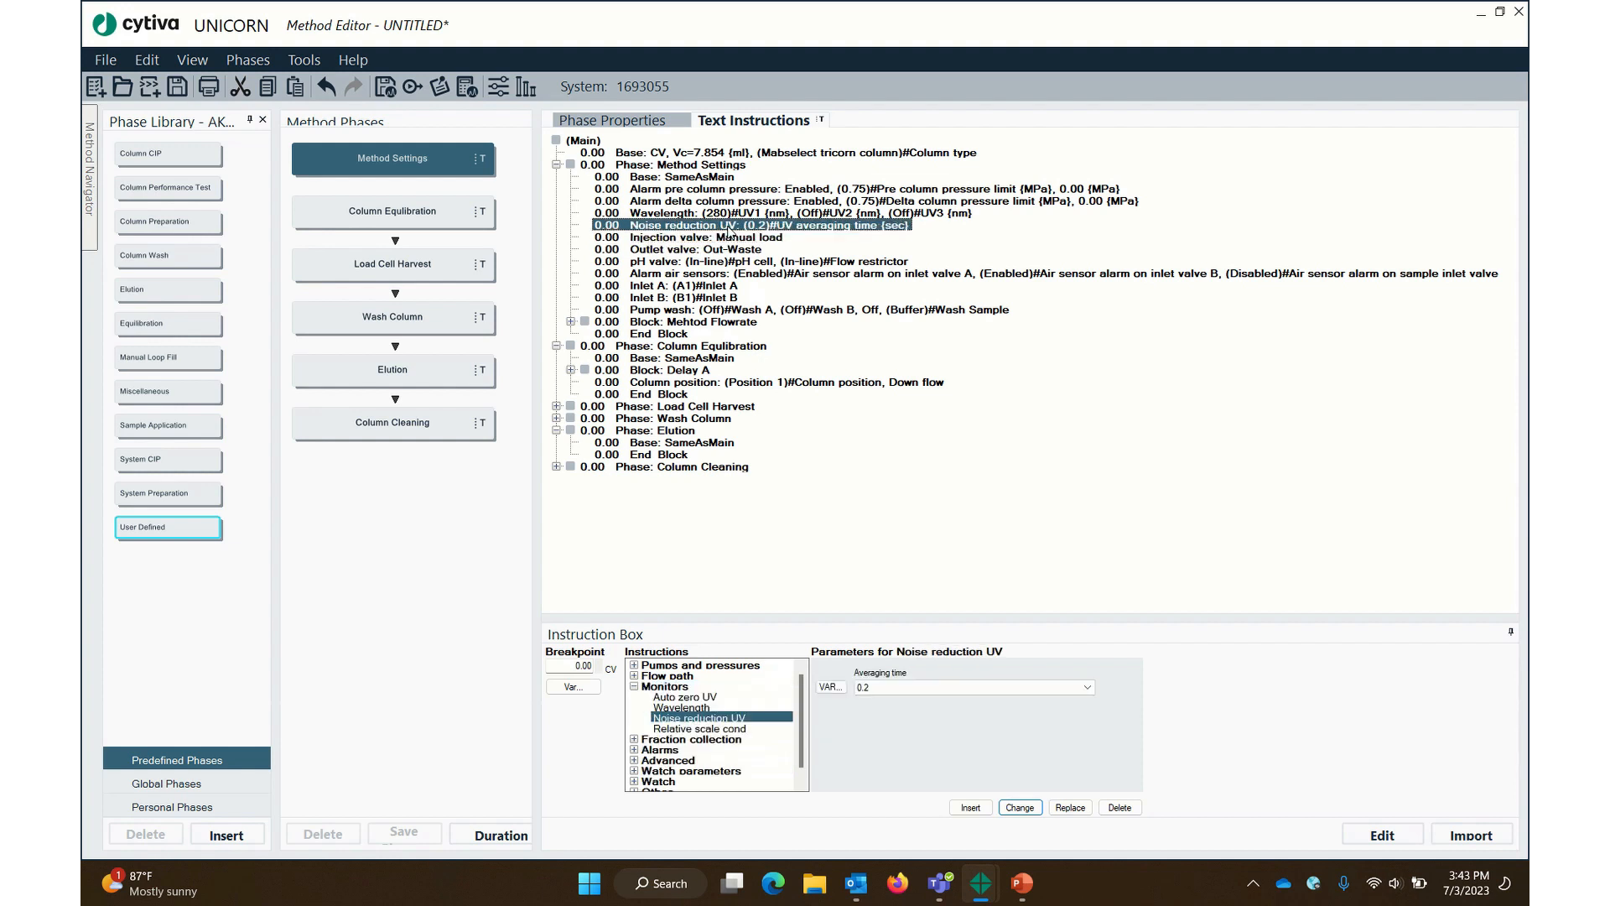
left_click(831, 717)
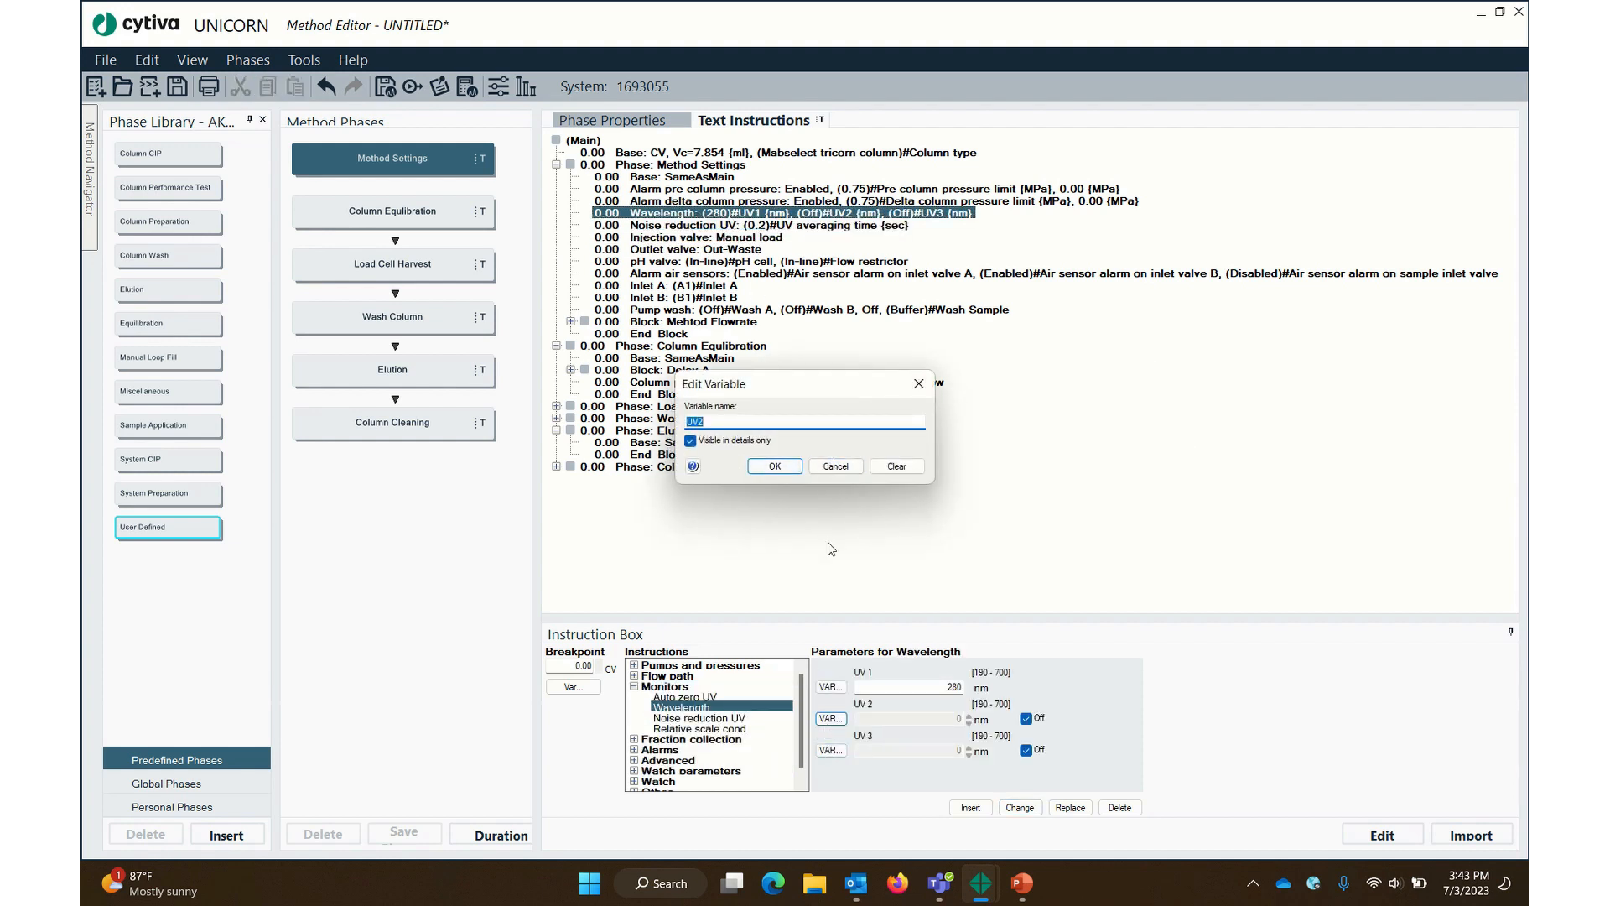
left_click(897, 466)
left_click(774, 467)
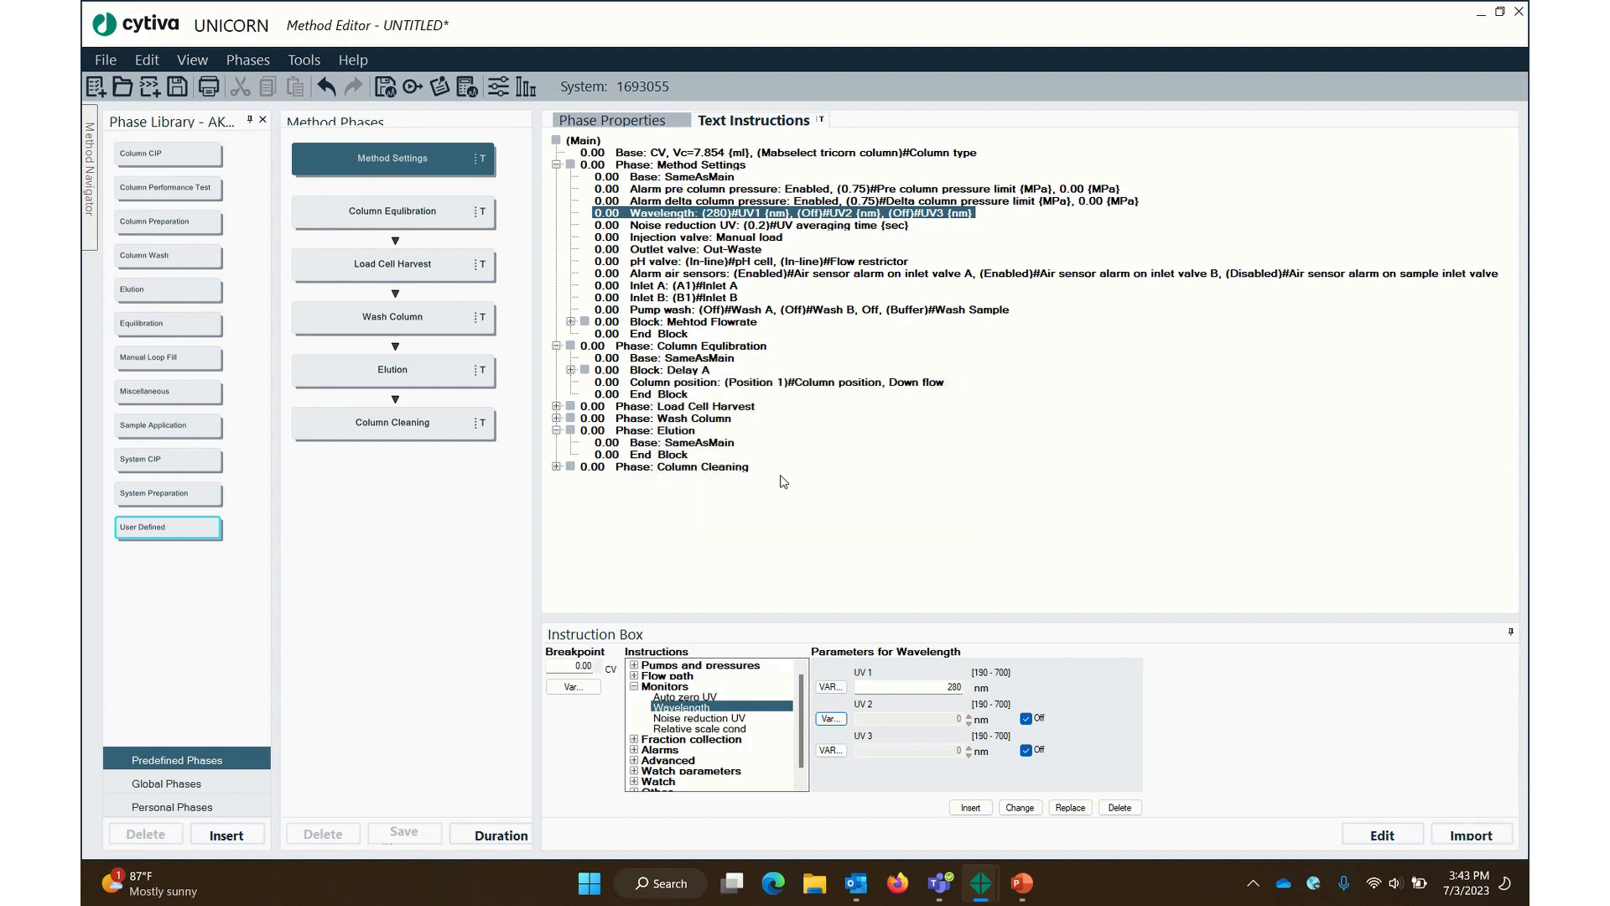
left_click(830, 750)
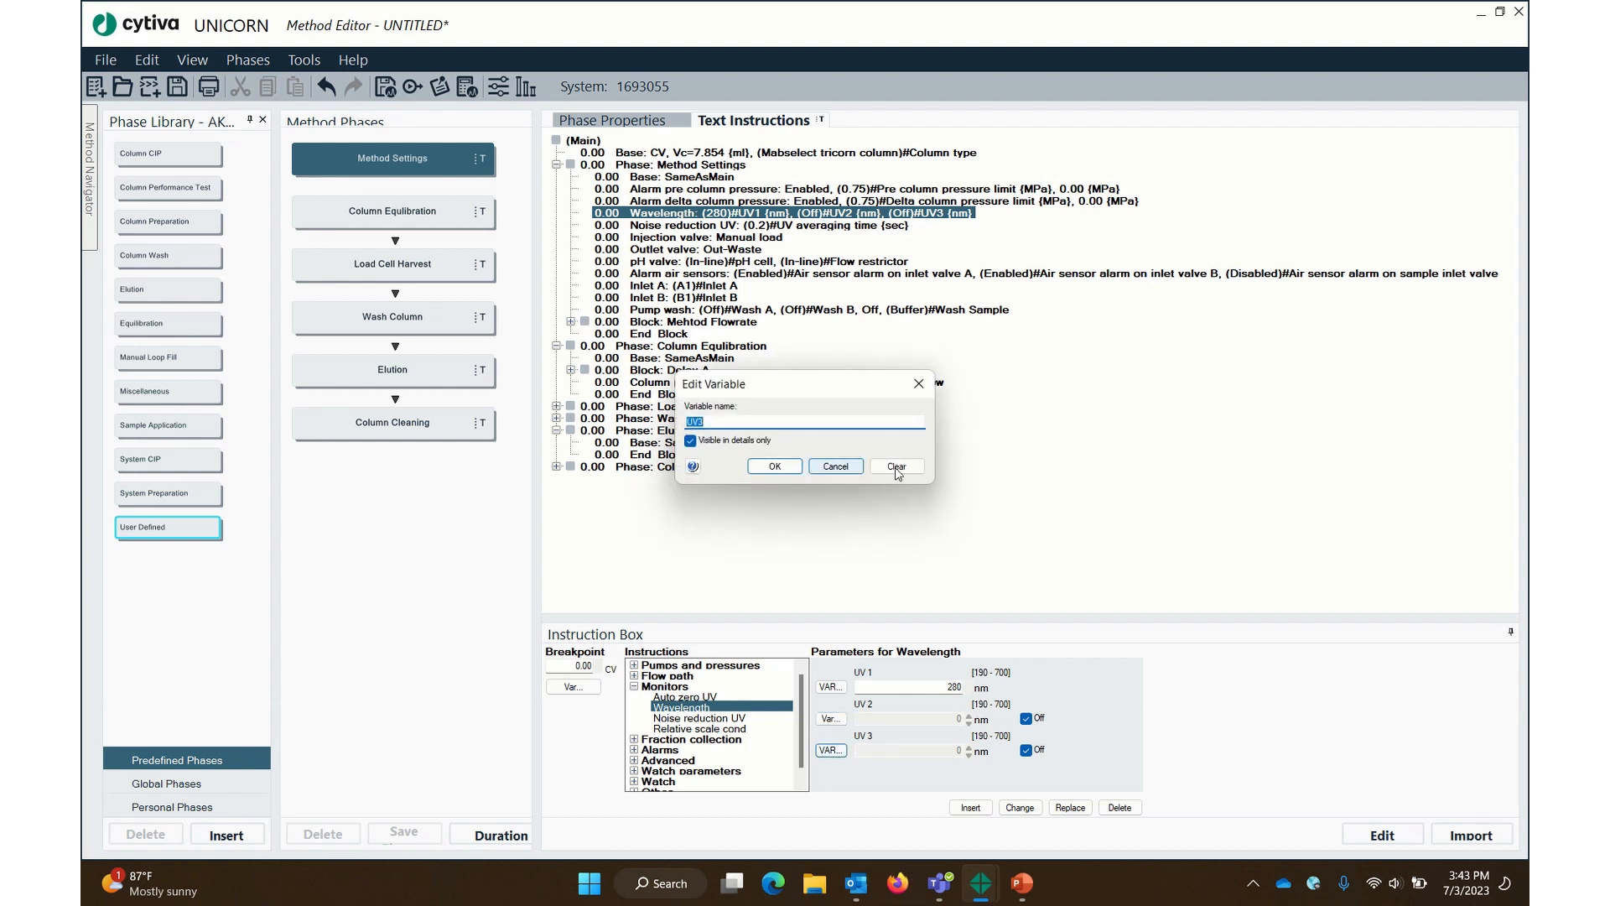
left_click(896, 466)
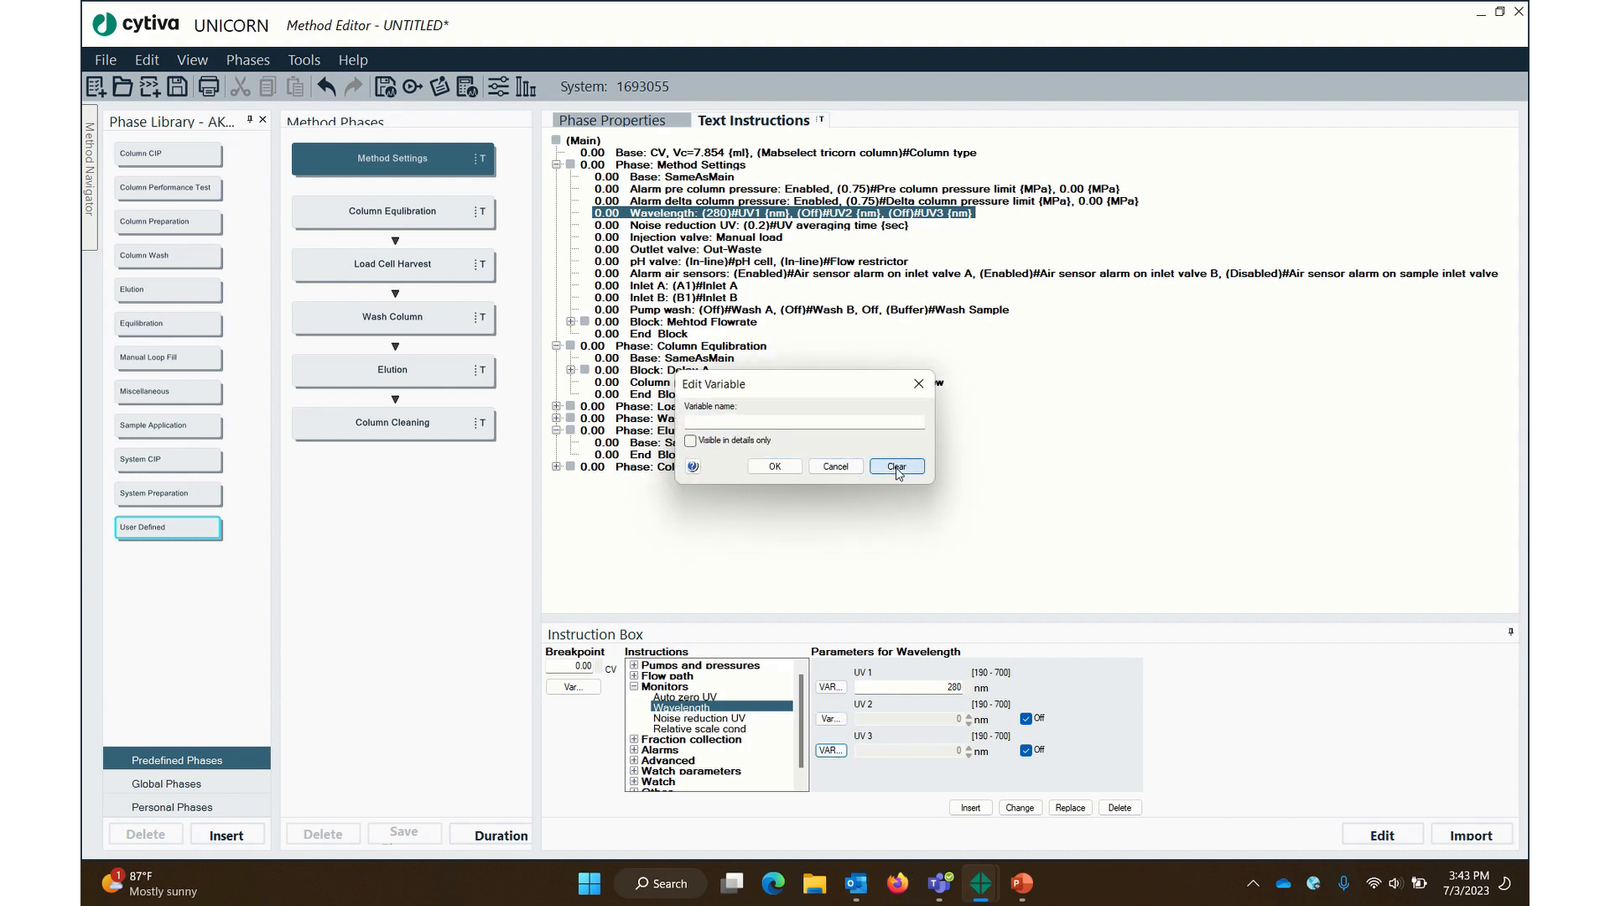
left_click(786, 472)
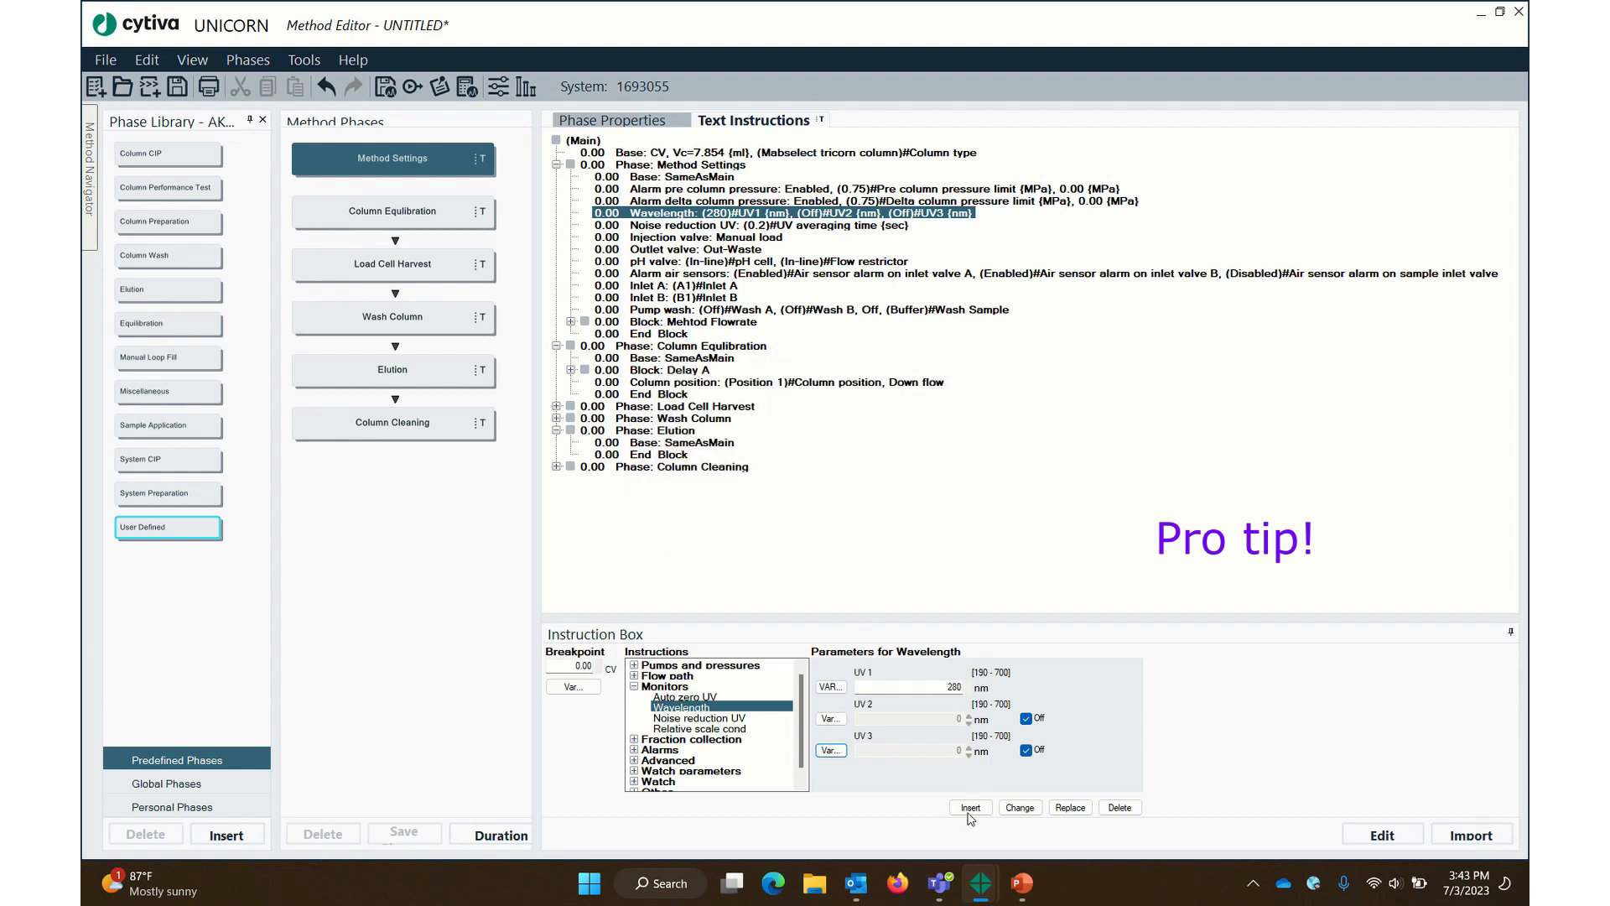
left_click(1012, 810)
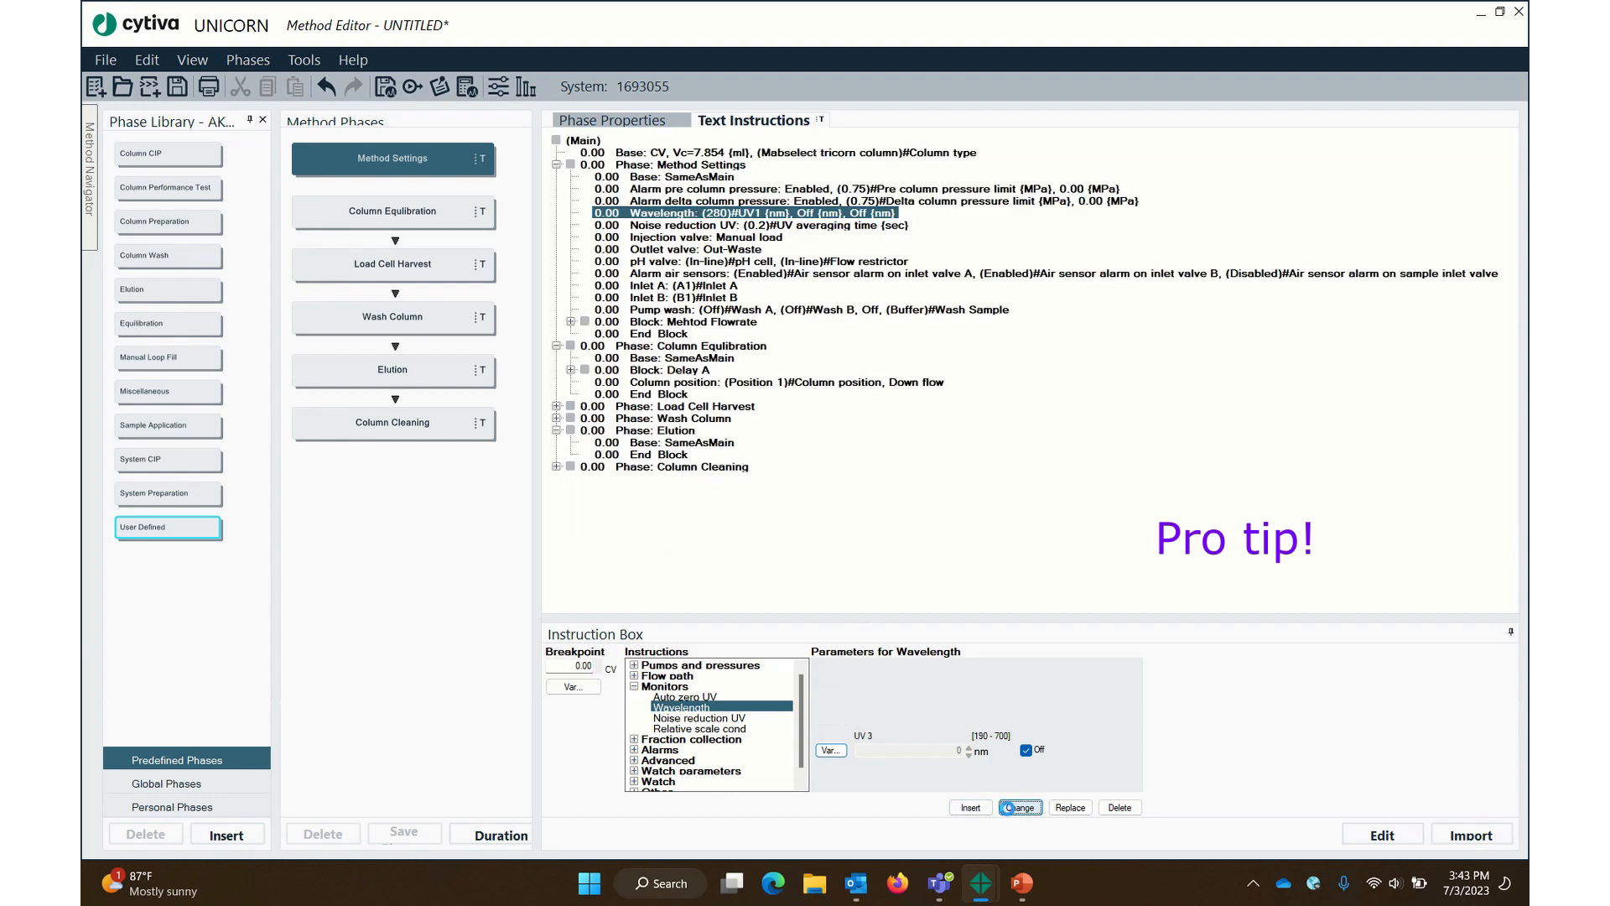
Remove the variable from the high alarm of the Alarm delta column pressure instruction and apply the change
left_click(758, 201)
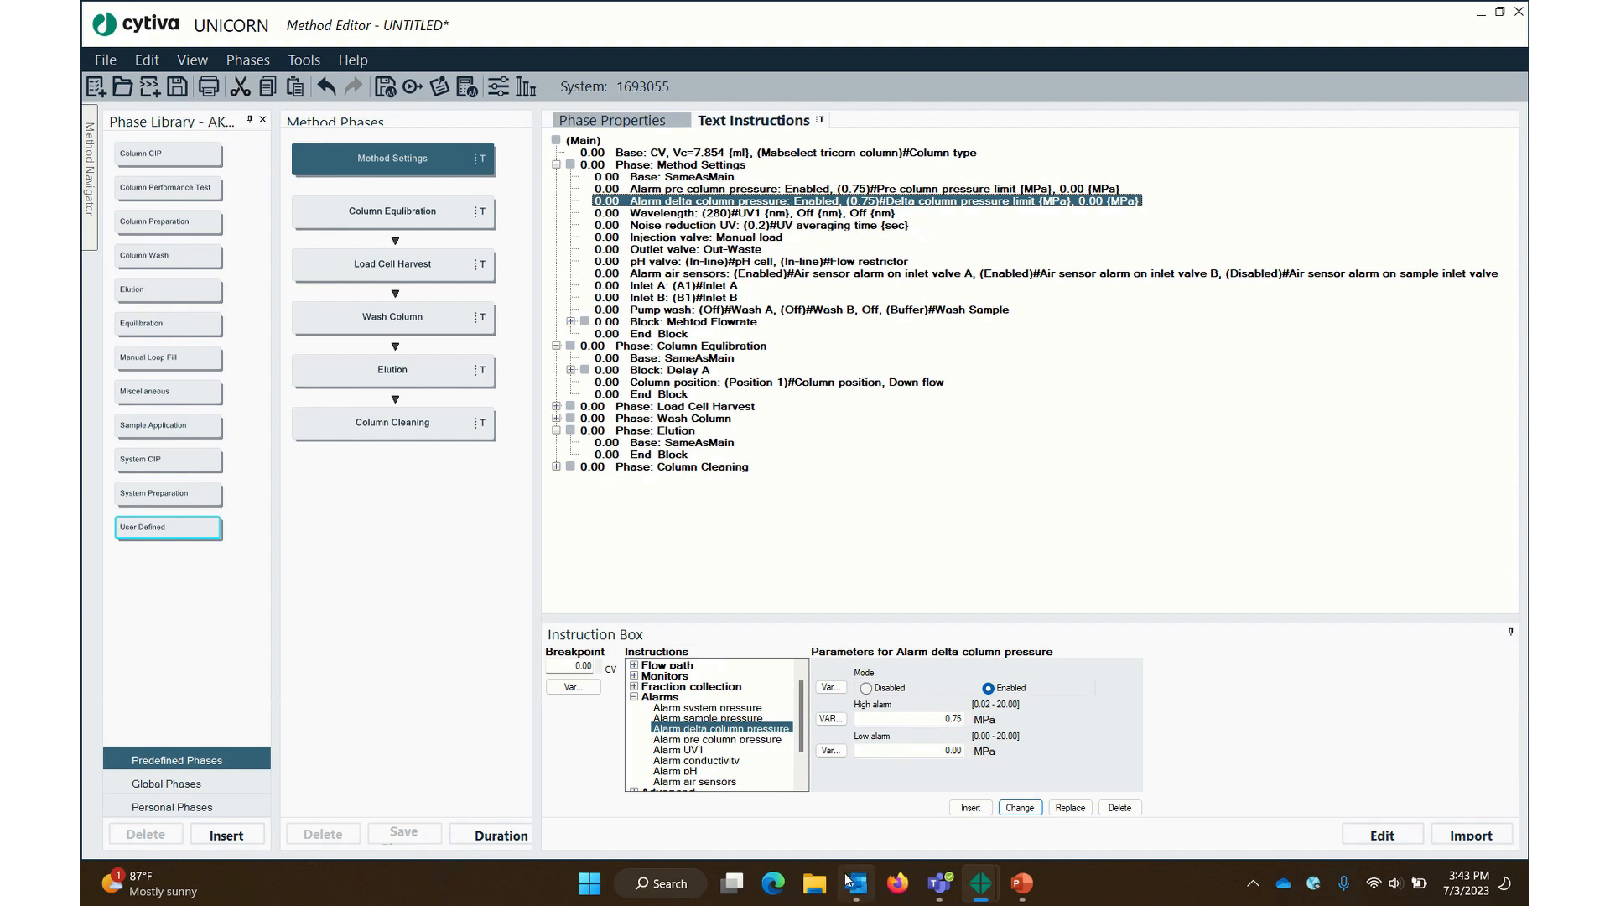
left_click(831, 718)
left_click(897, 466)
left_click(775, 467)
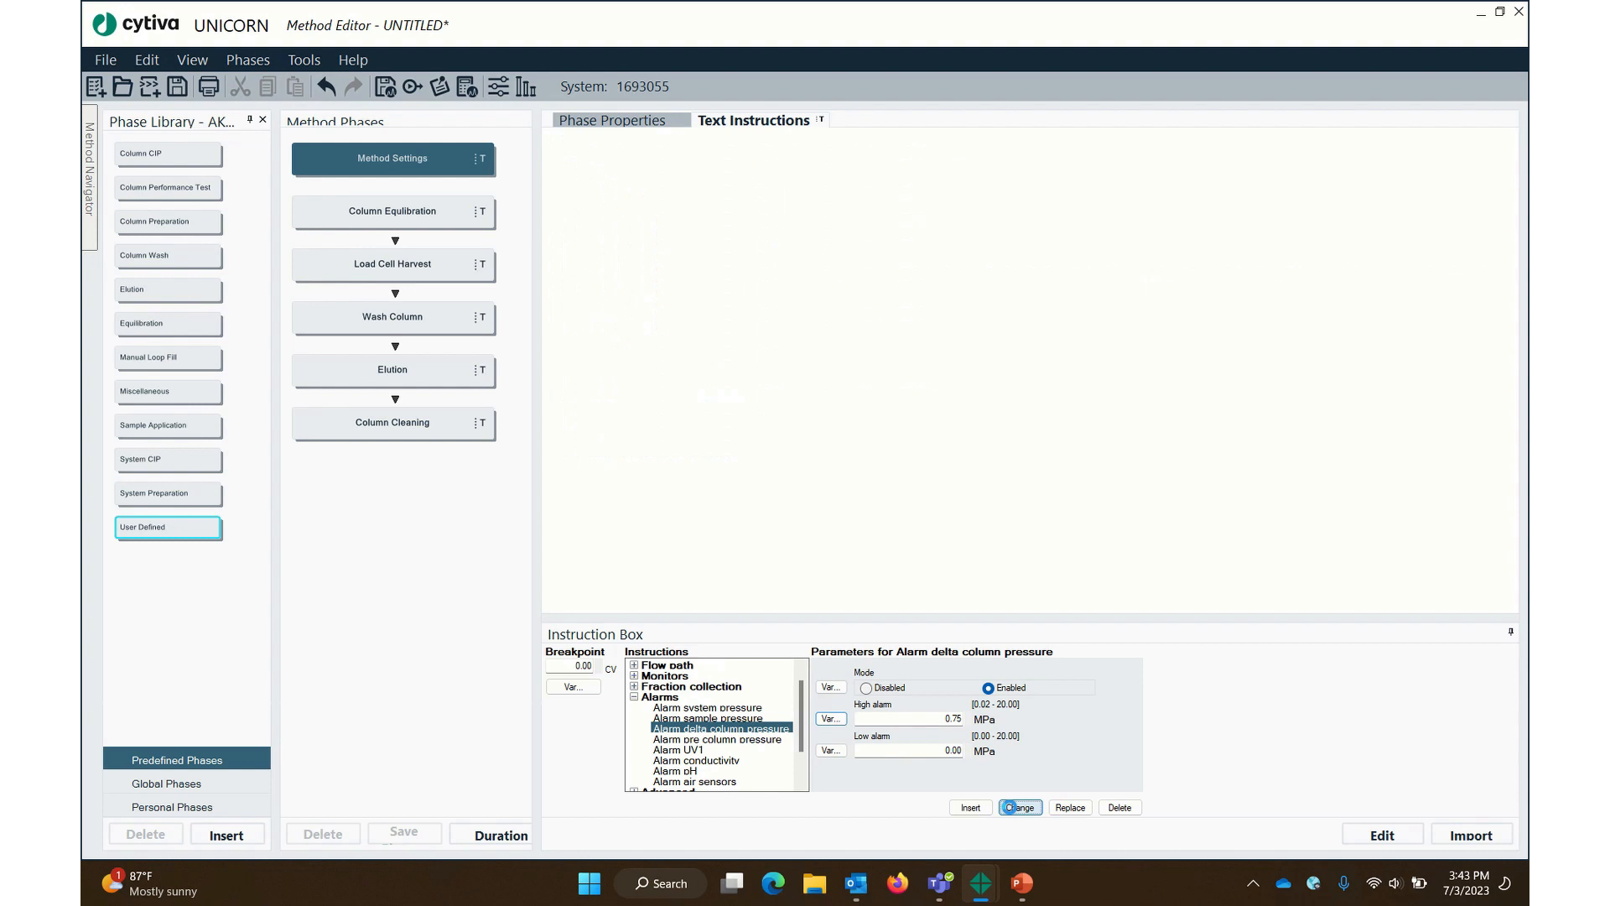
Check the parameters of the pre column pressure alarm, Pump wash, Delay A block and Column position instructions
left_click(663, 189)
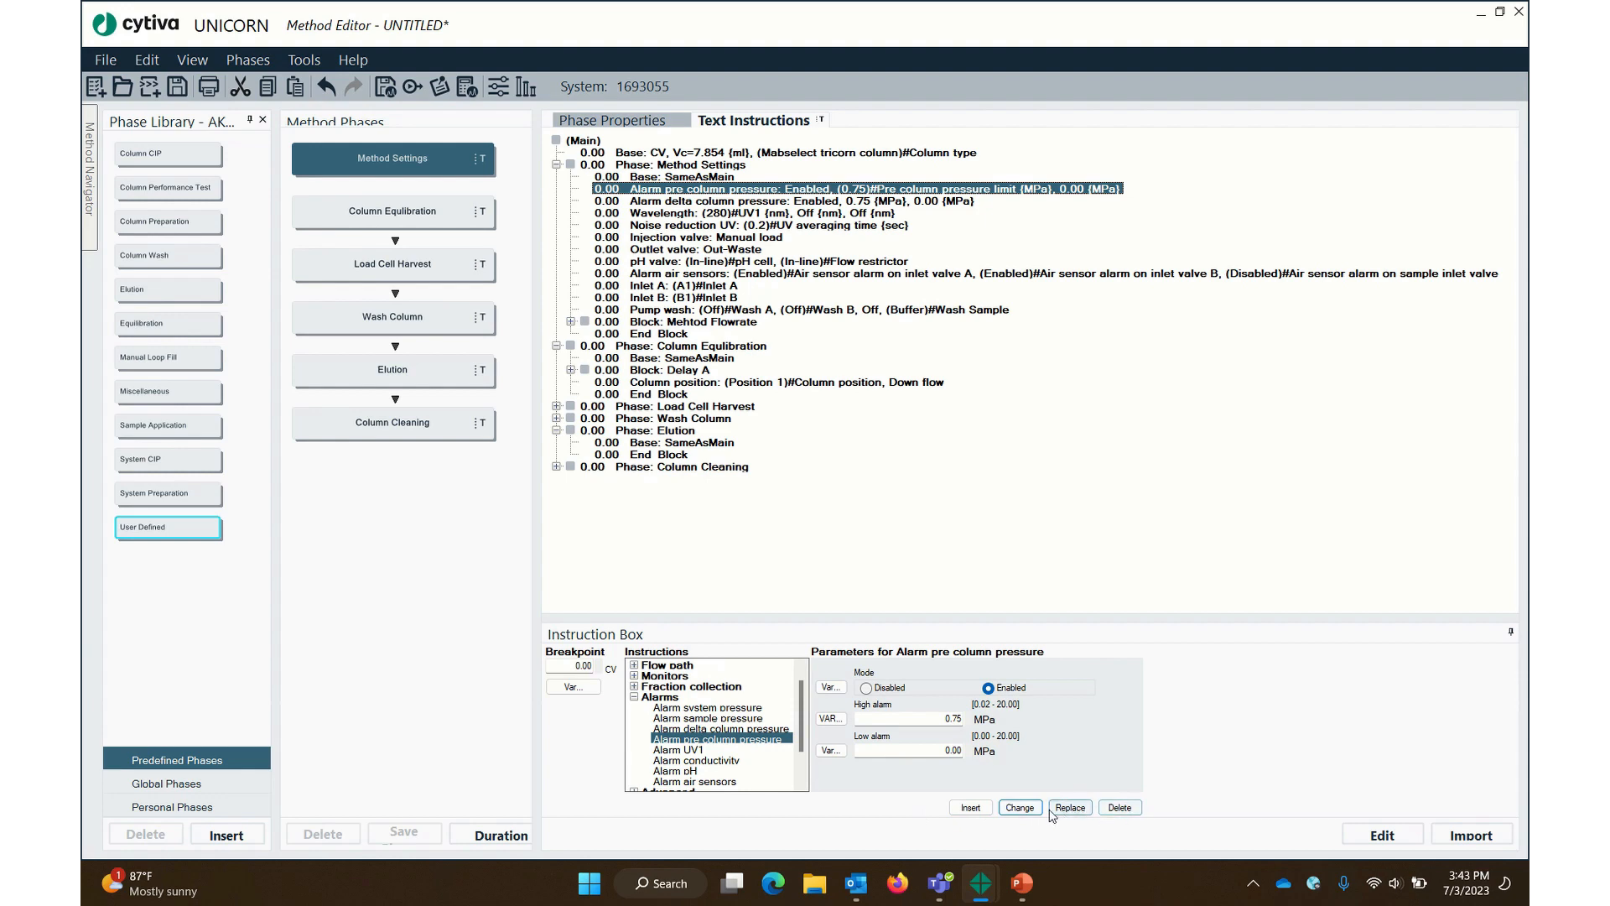
left_click(711, 334)
left_click(712, 310)
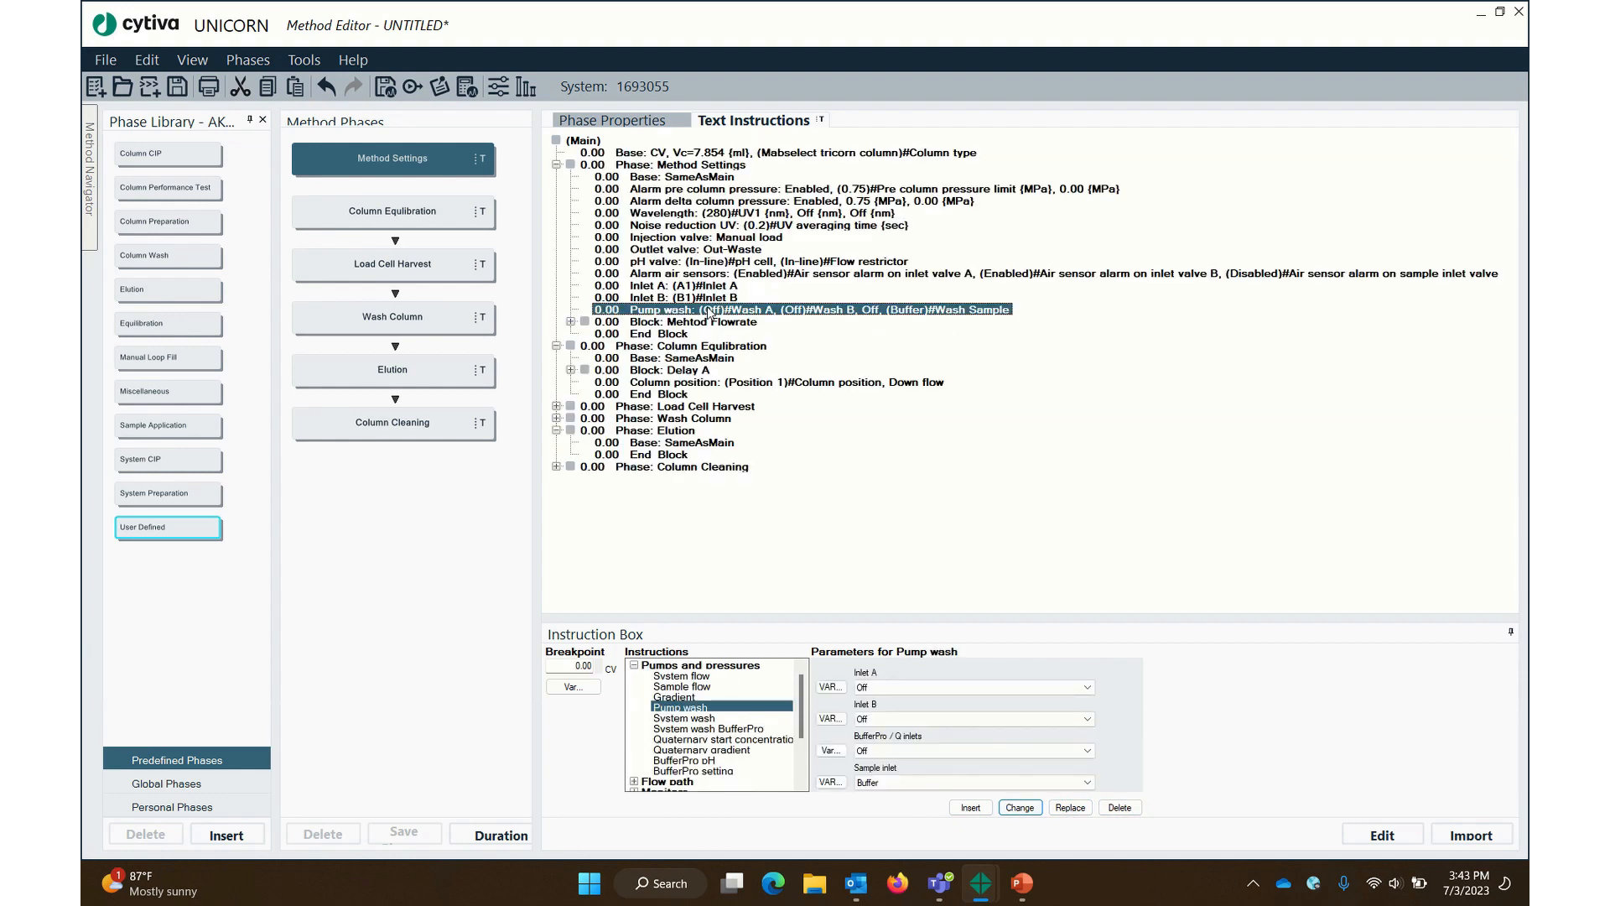
left_click(693, 370)
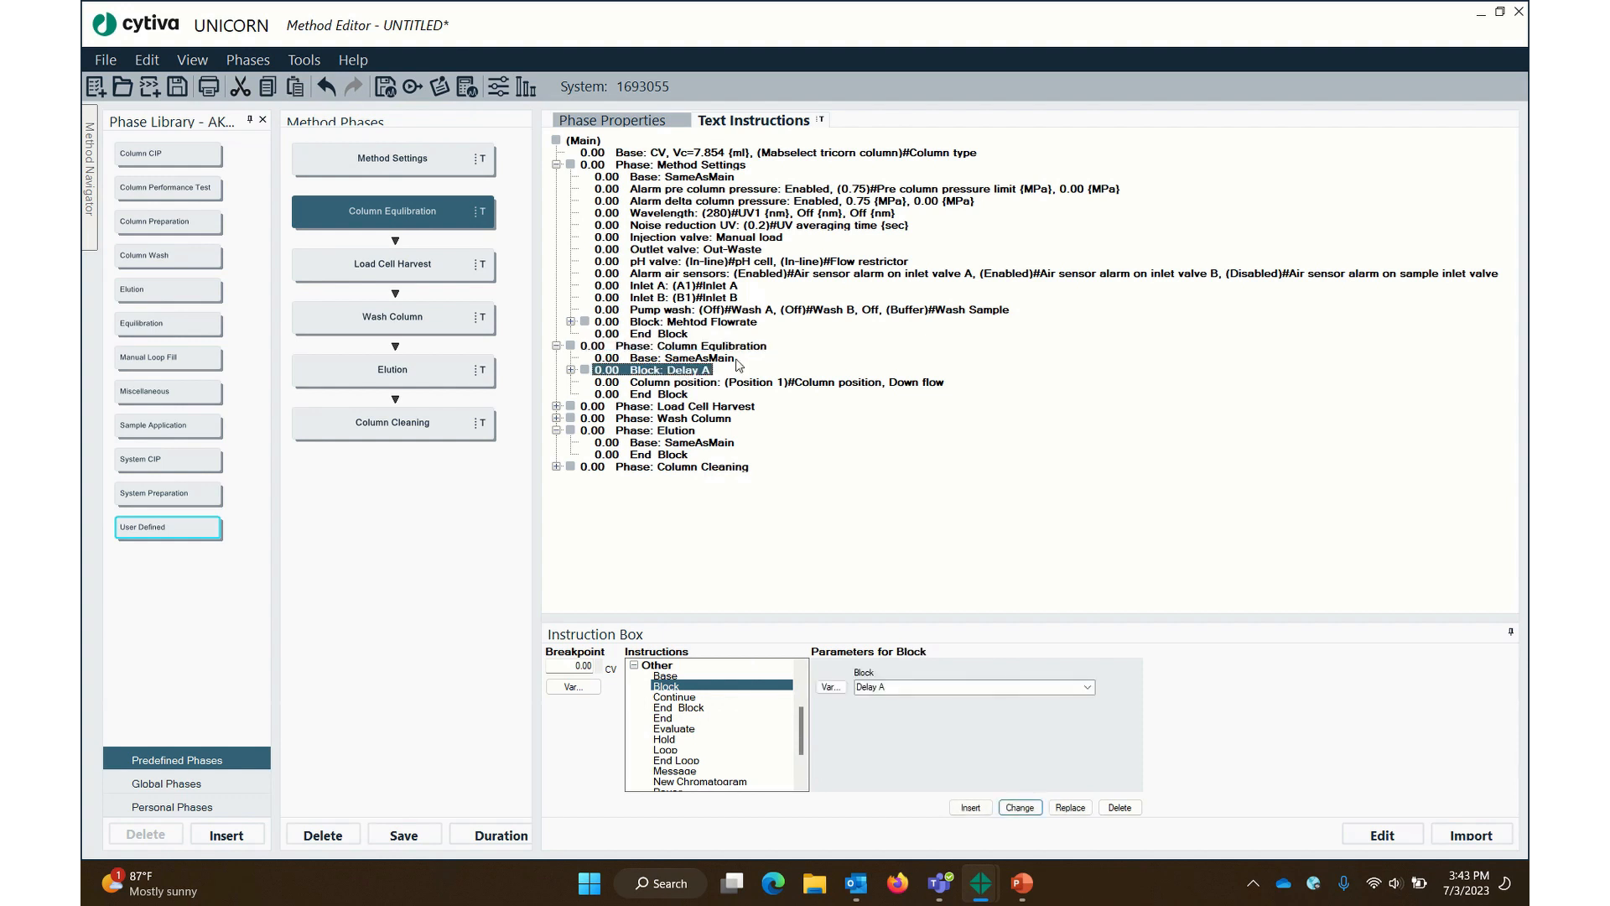
left_click(671, 370)
left_click(677, 384)
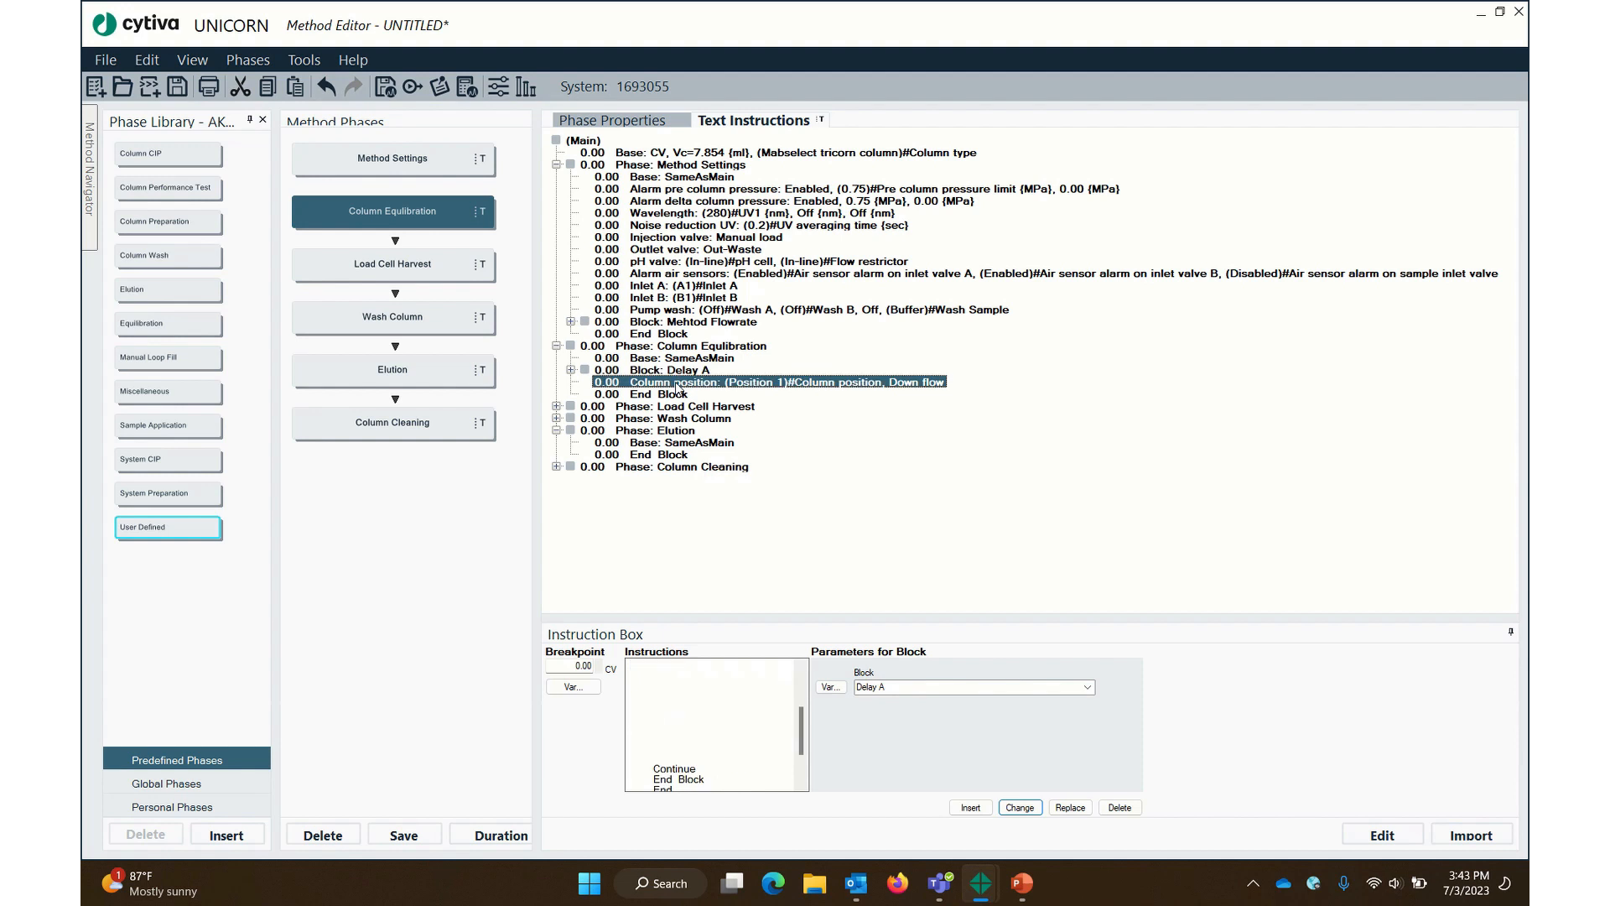
Set the breakpoint of the Column Equlibration phase's End Block to 1.00 CV and apply the change
left_click(683, 395)
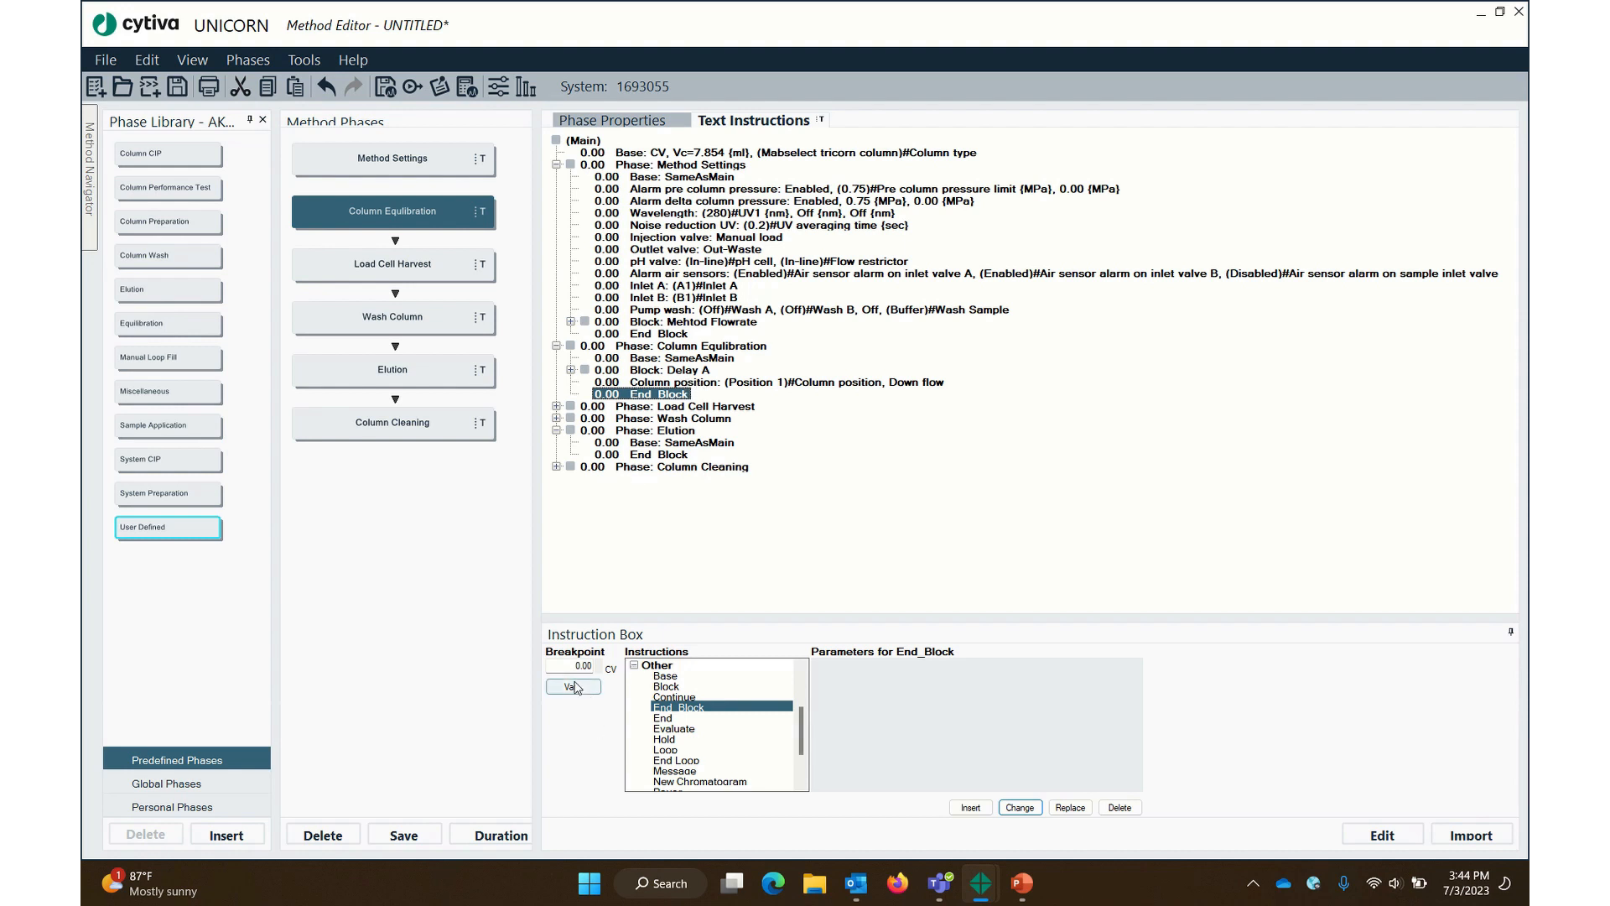
left_click_drag(575, 667, 668, 668)
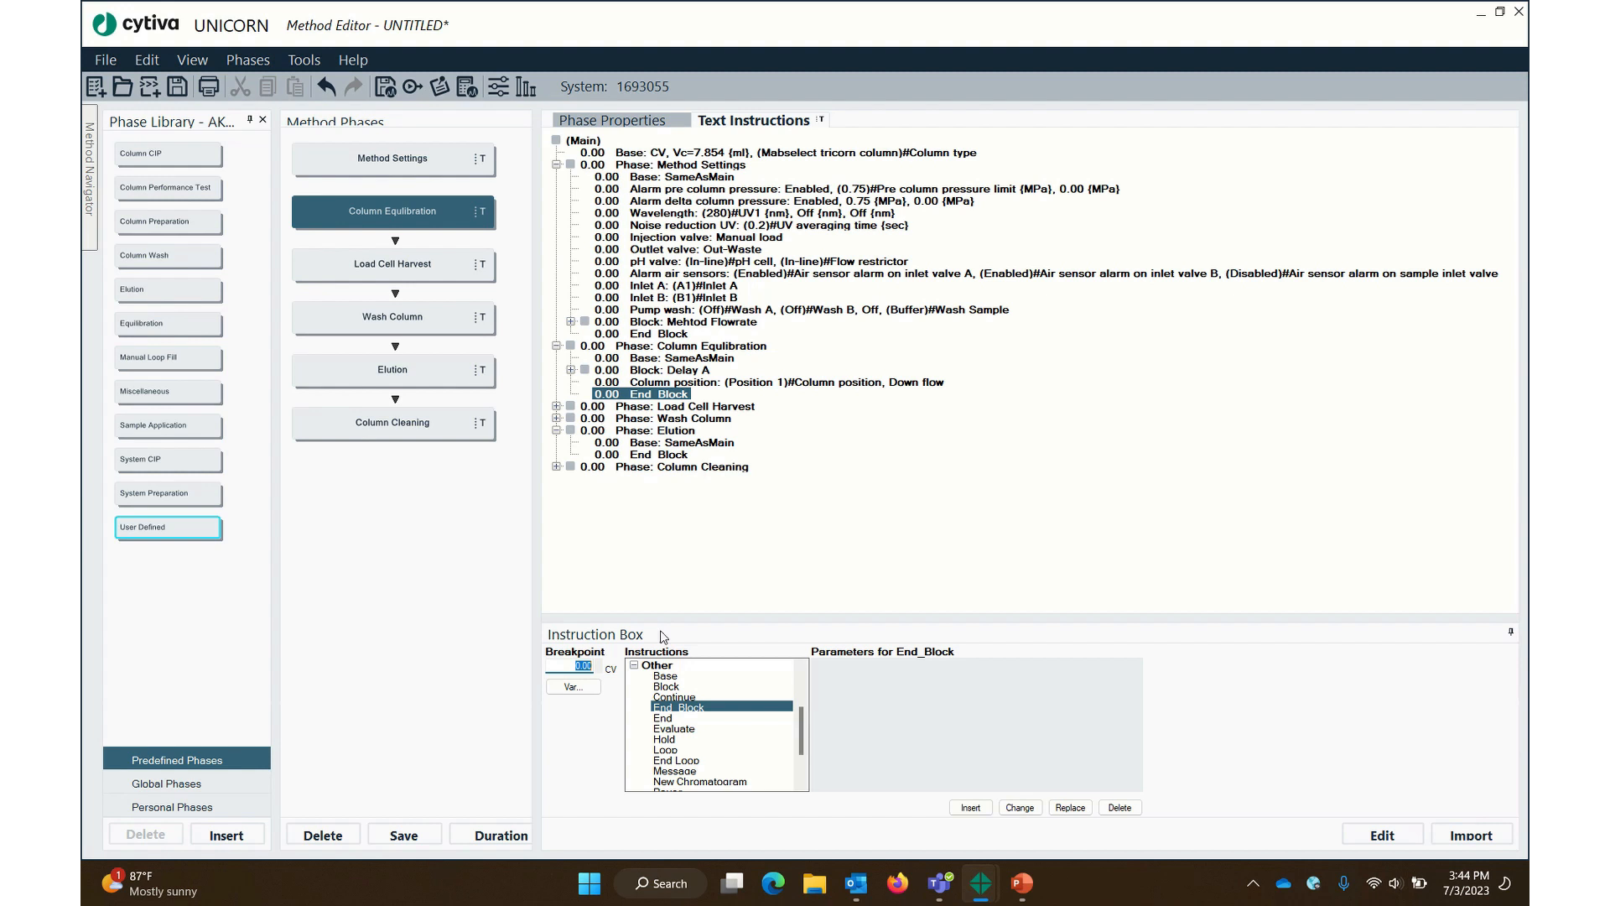
type("1")
left_click(1020, 807)
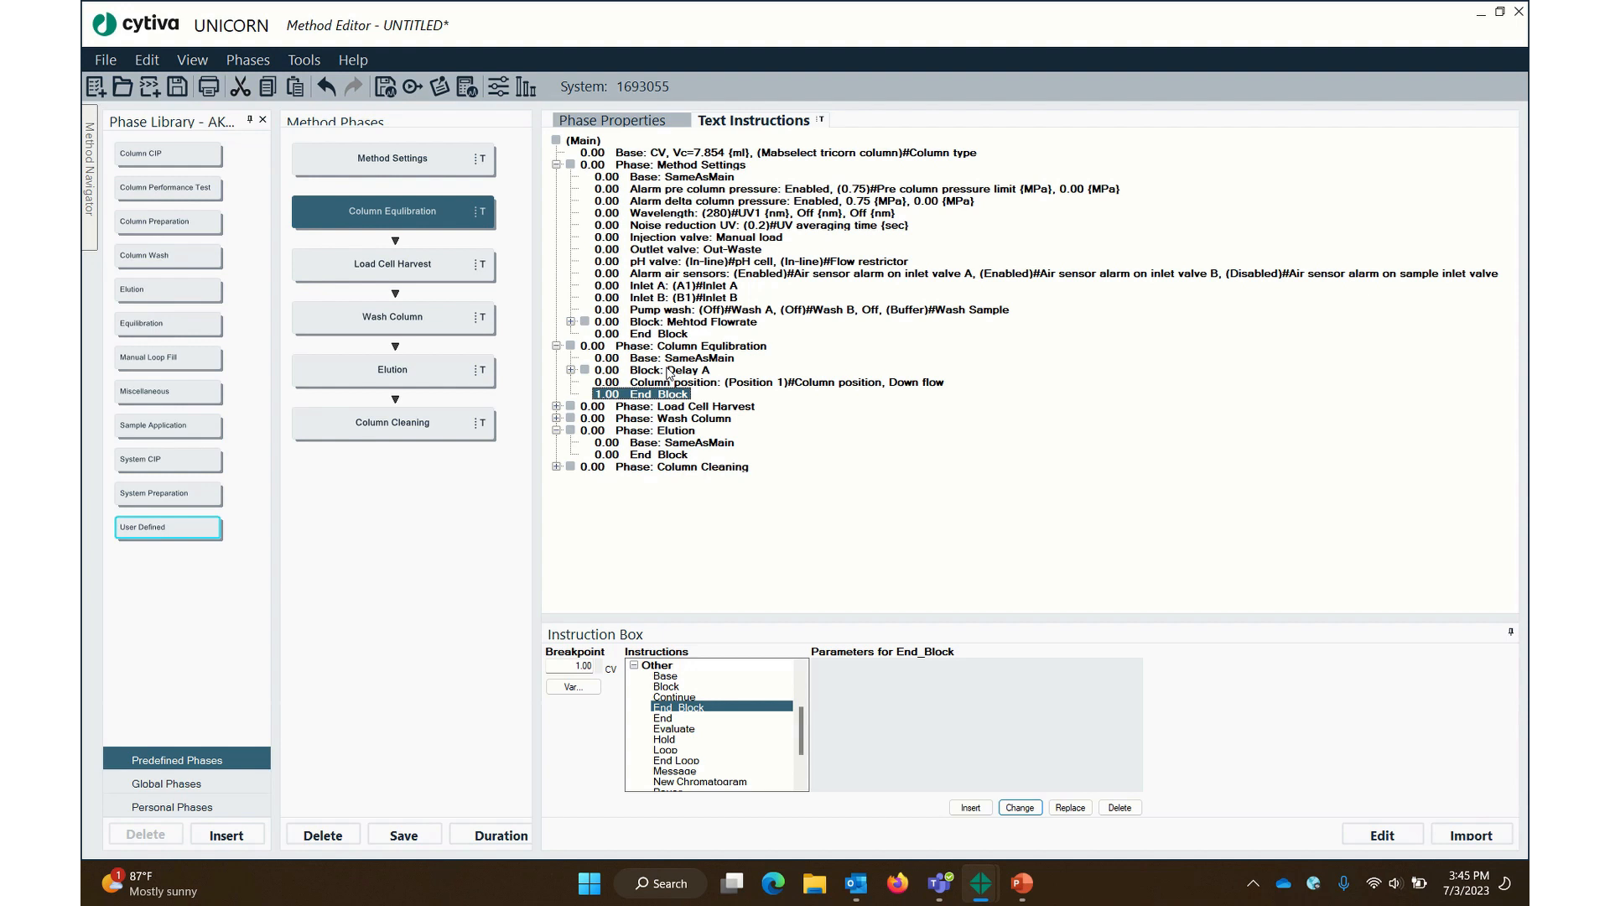
Assign a new variable named Length of Equlibration to the End Block breakpoint in Column Equlibration and apply the change
left_click(573, 686)
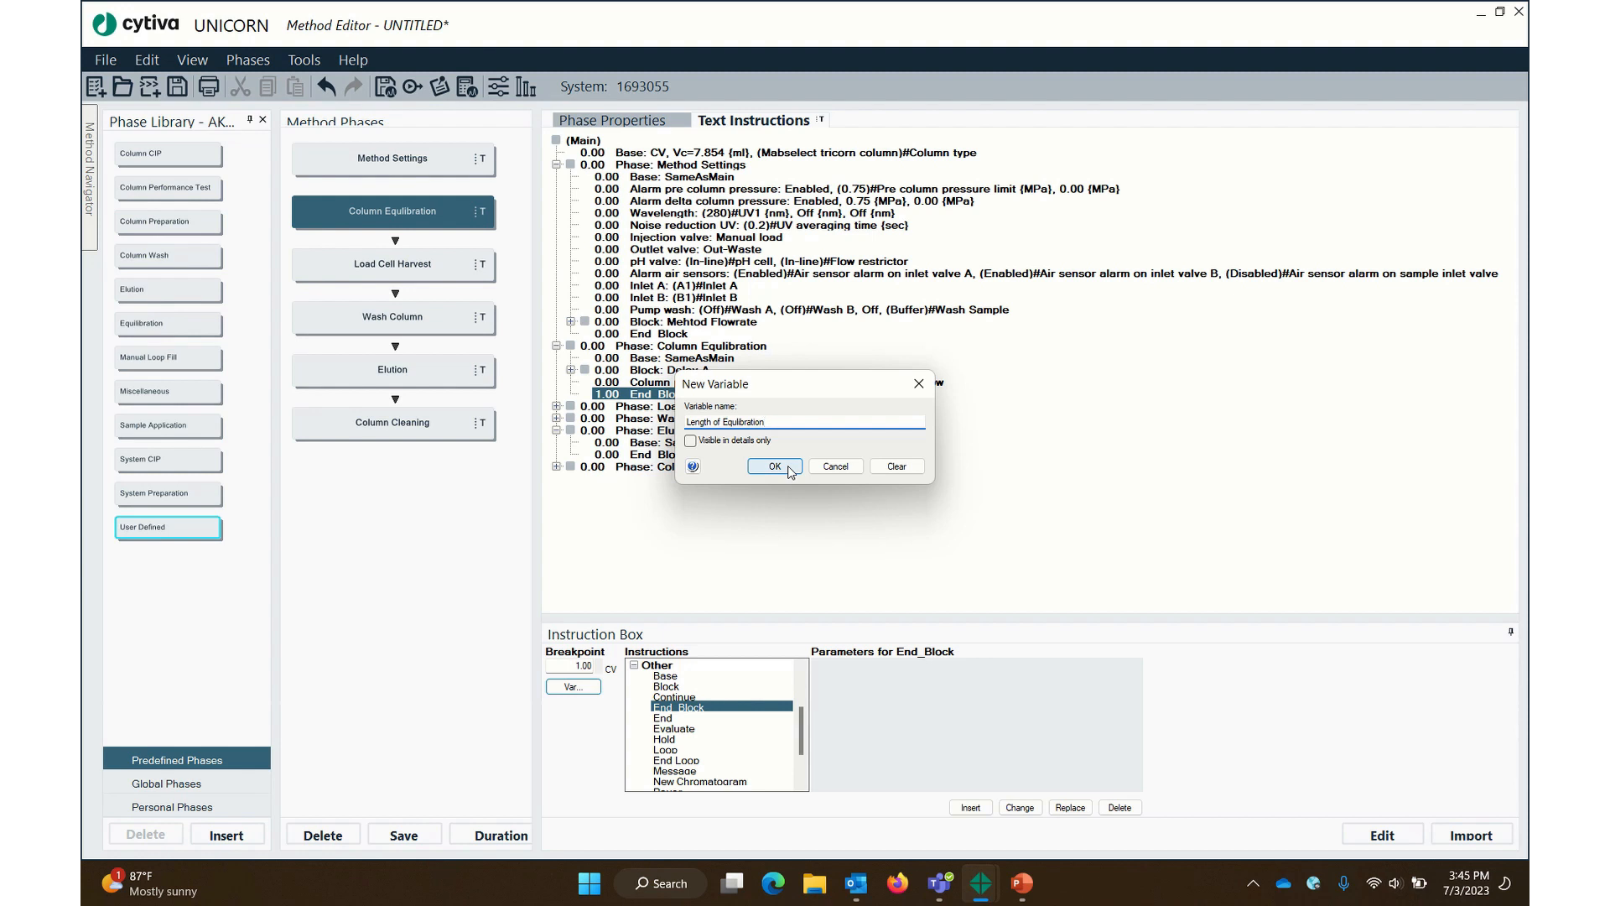
left_click(774, 466)
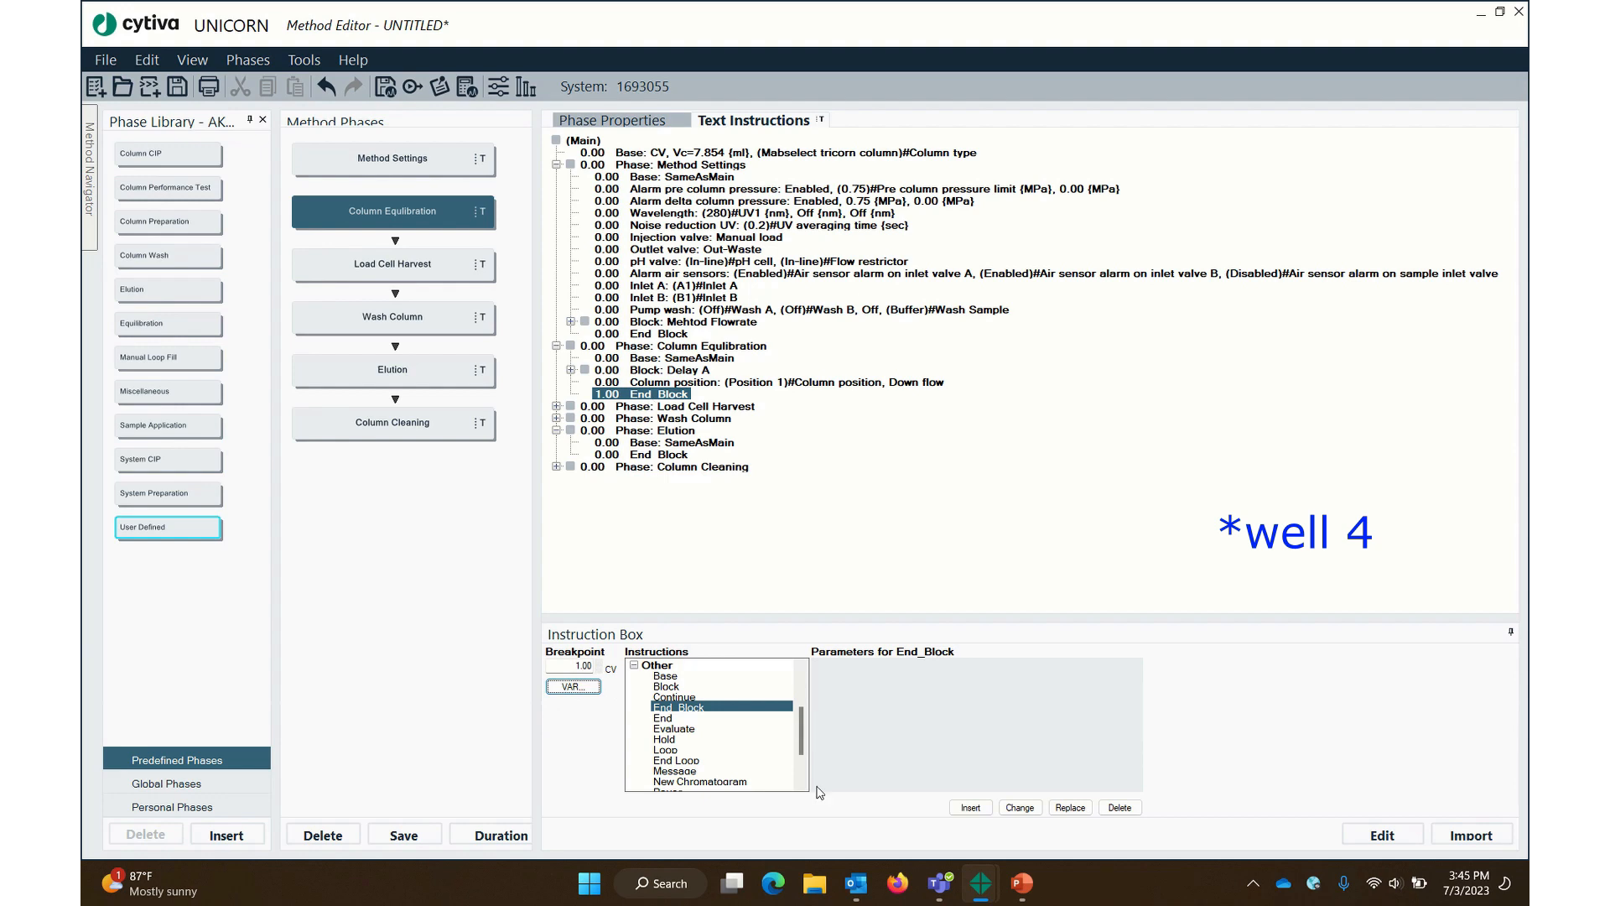
left_click(1019, 807)
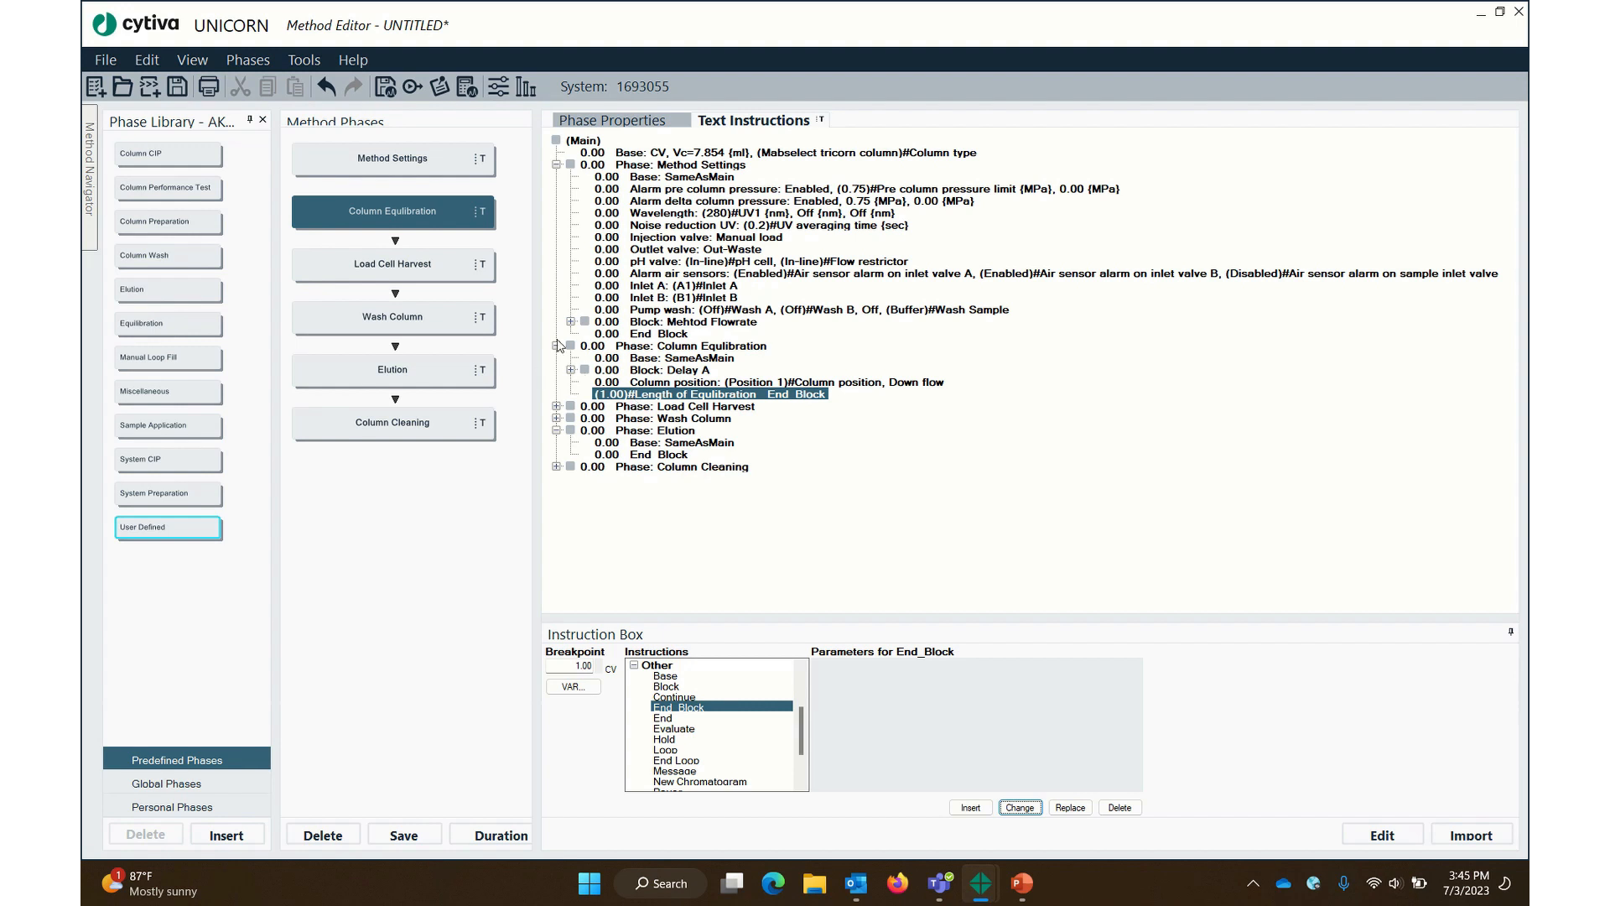
Insert a System flow instruction of 0.000 ml/min with pressure control Off after the Base instruction in Load Cell Harvest
left_click(557, 407)
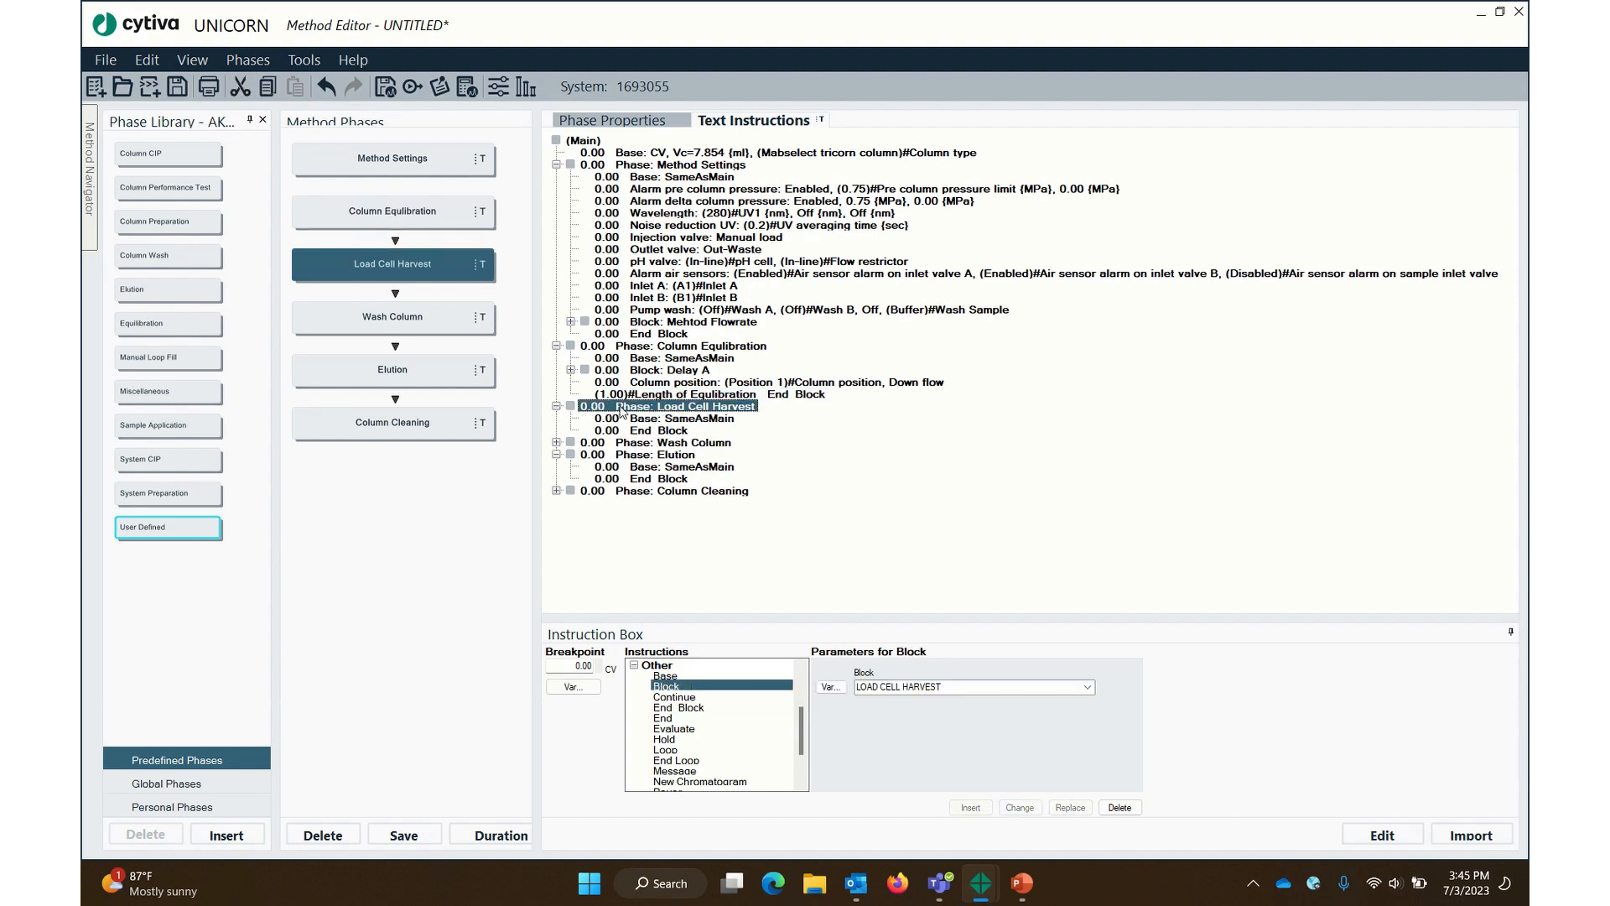
left_click(722, 418)
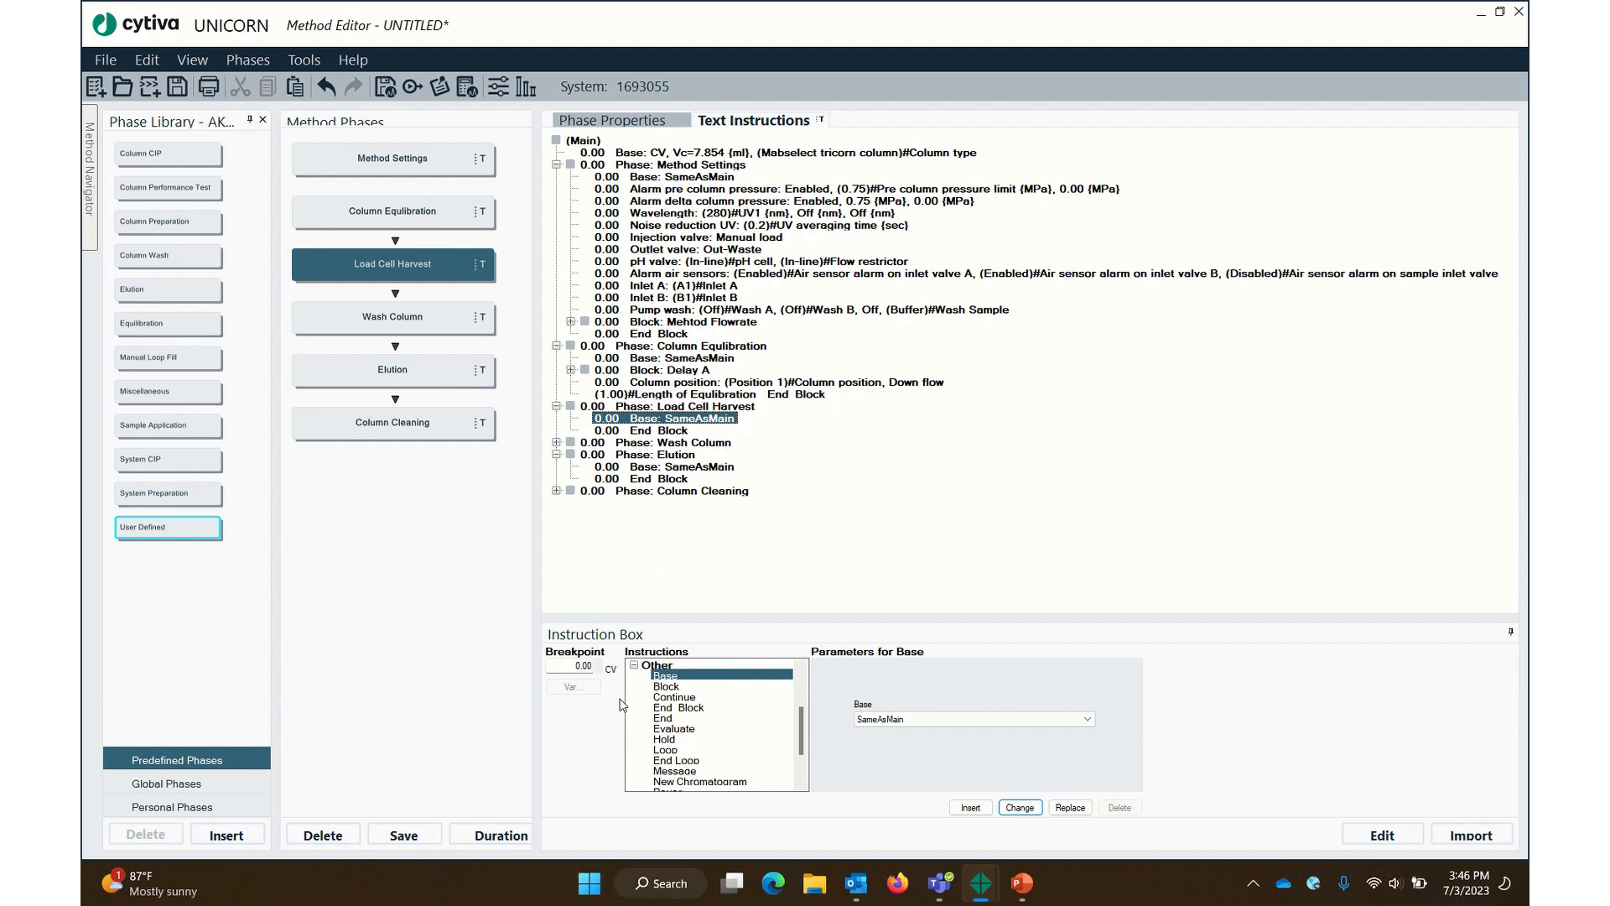
left_click(635, 666)
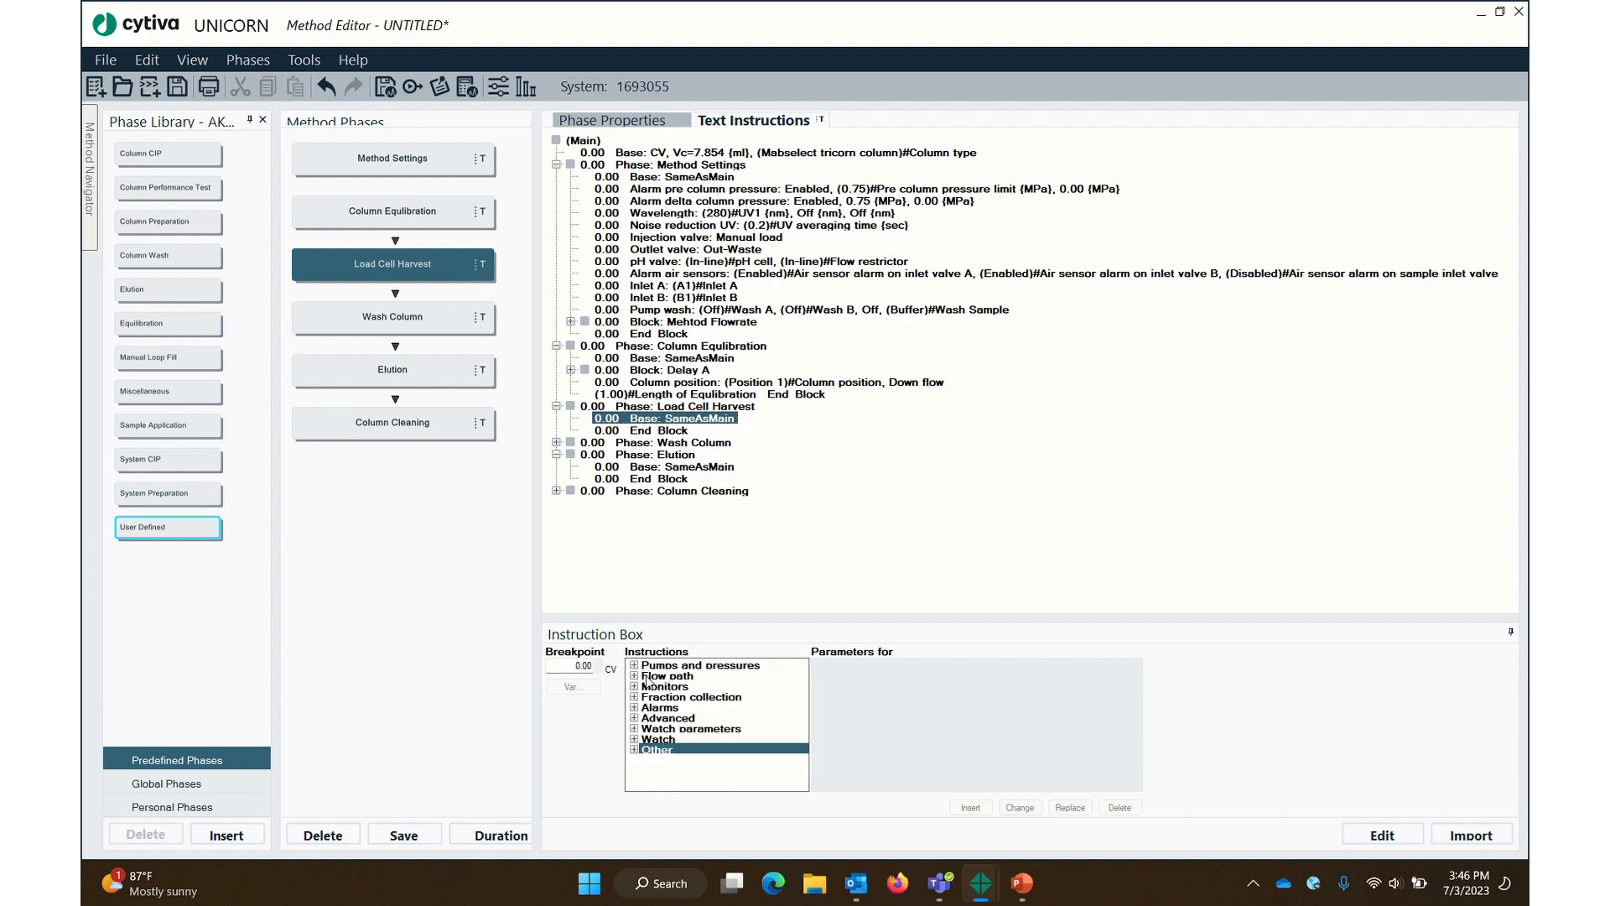
left_click(635, 676)
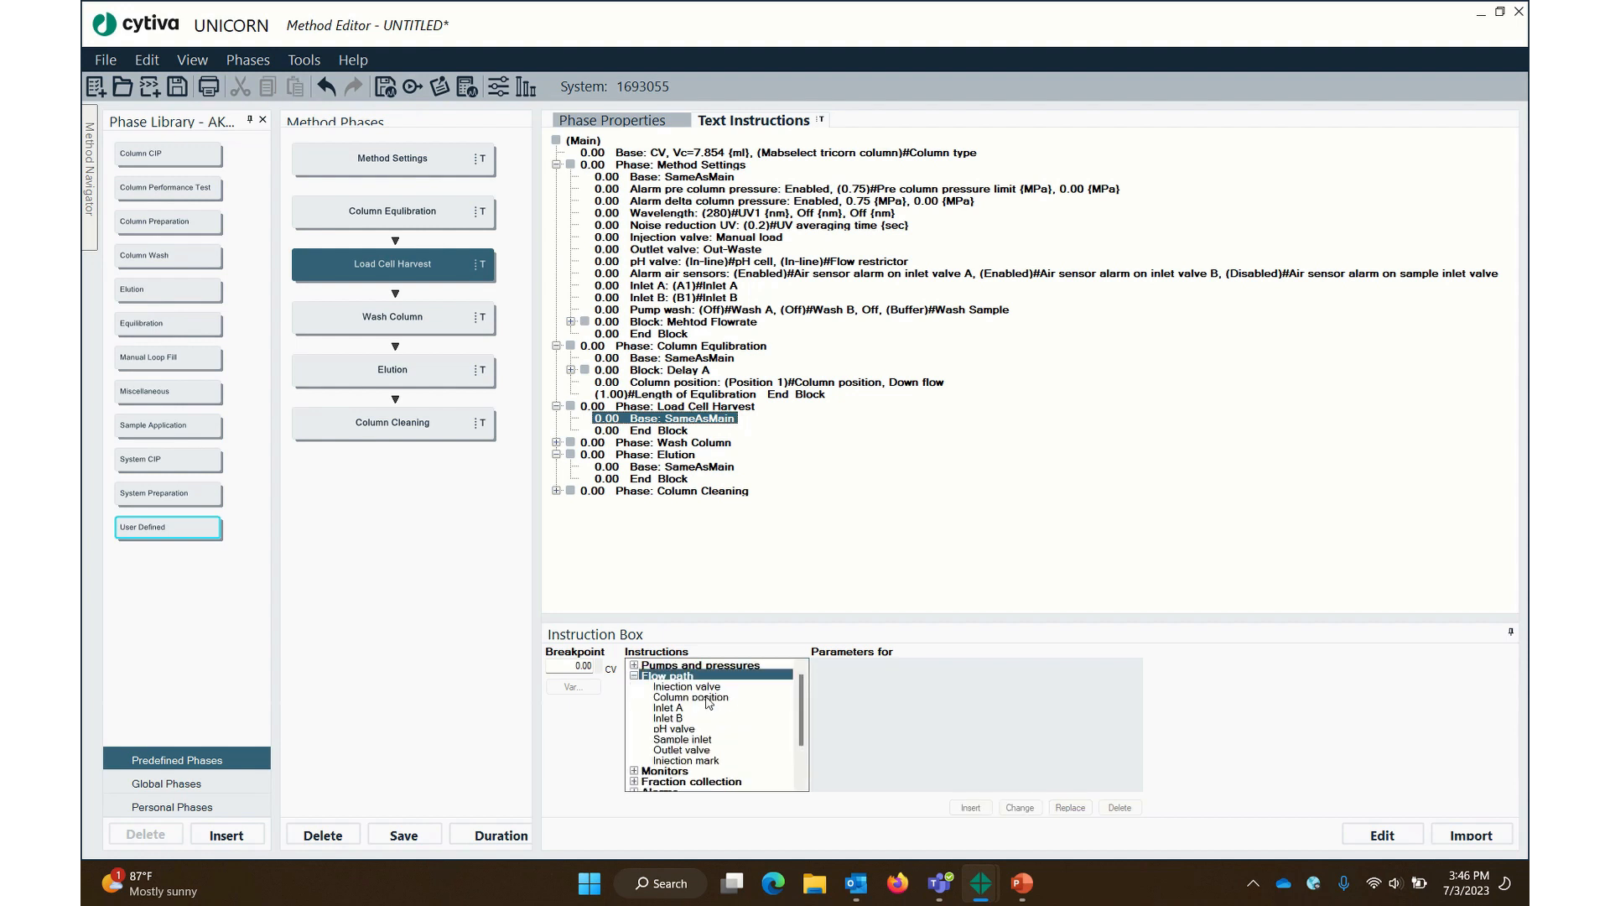
left_click(635, 666)
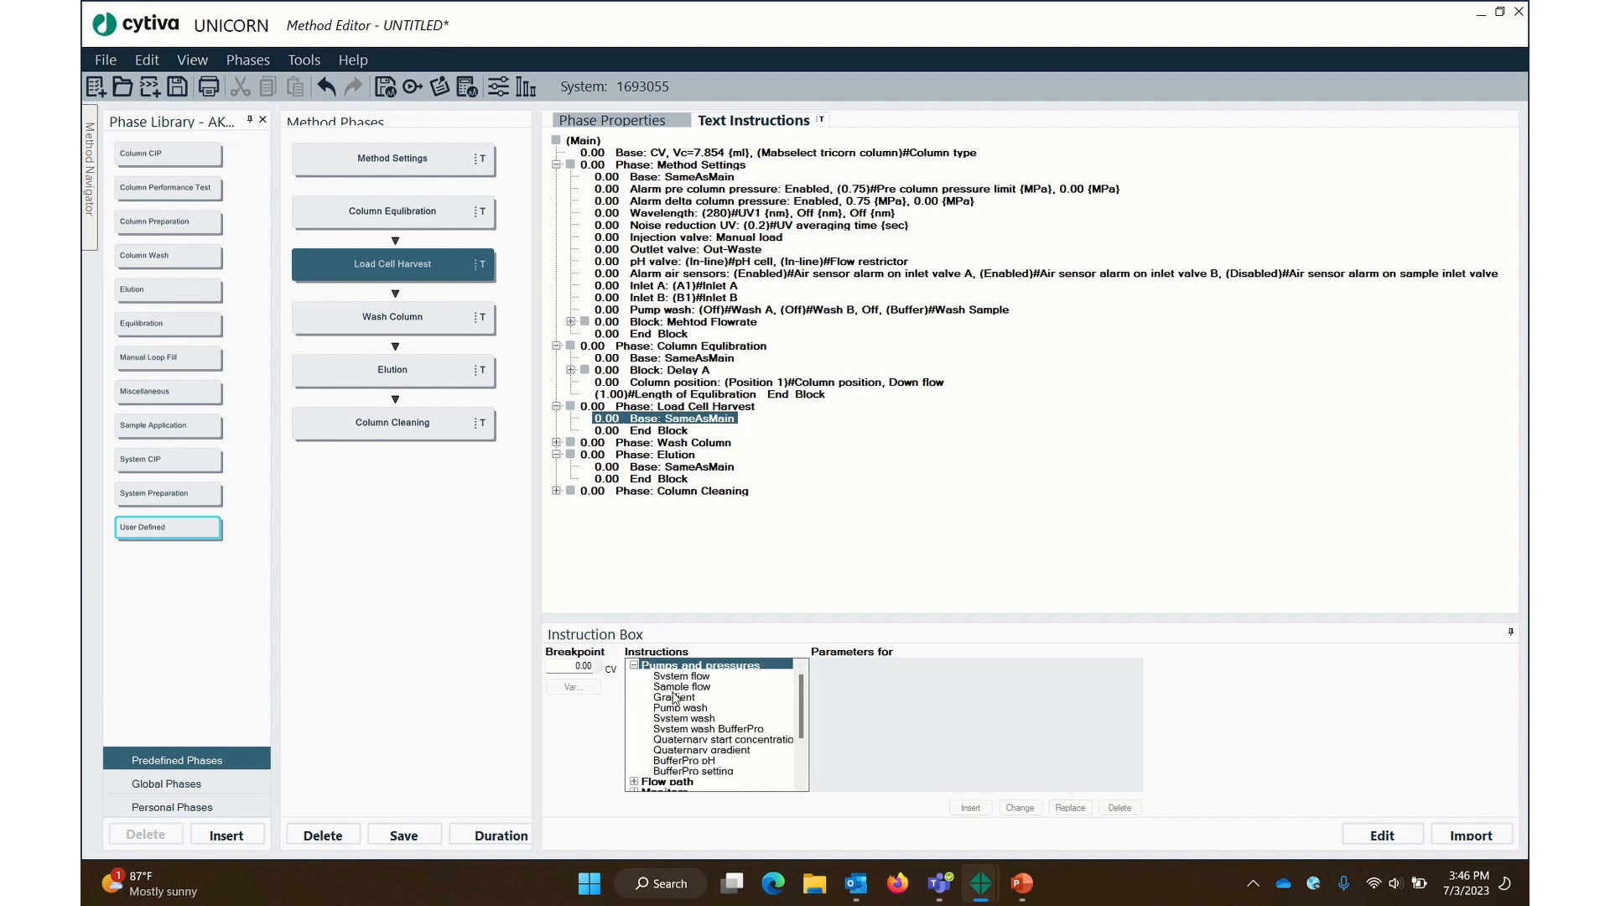
left_click(681, 676)
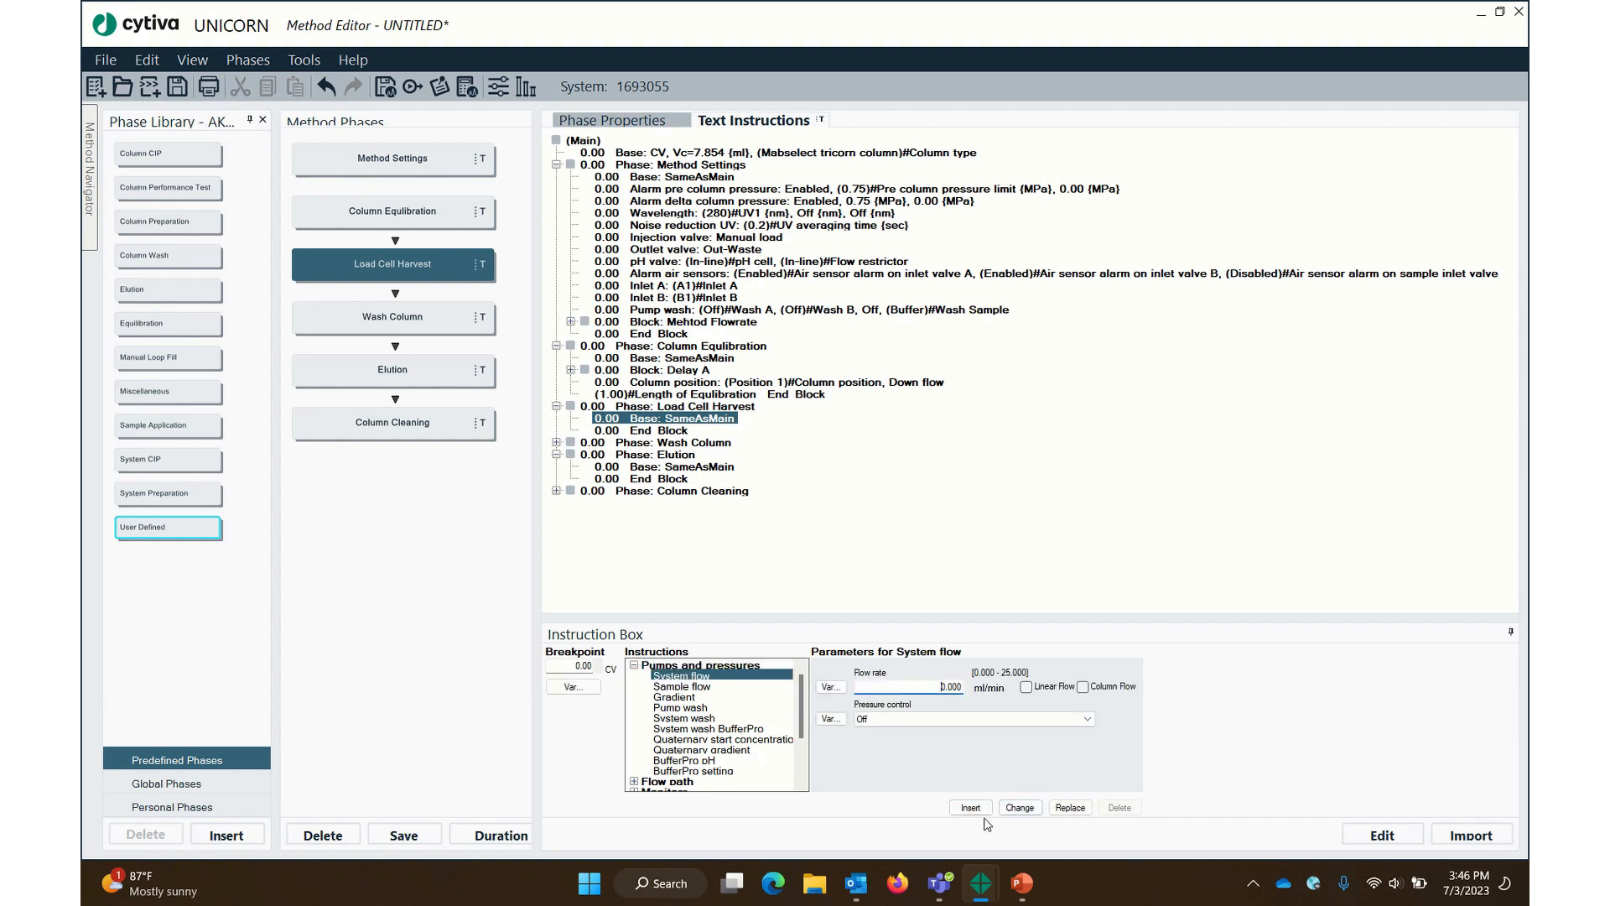
left_click(970, 807)
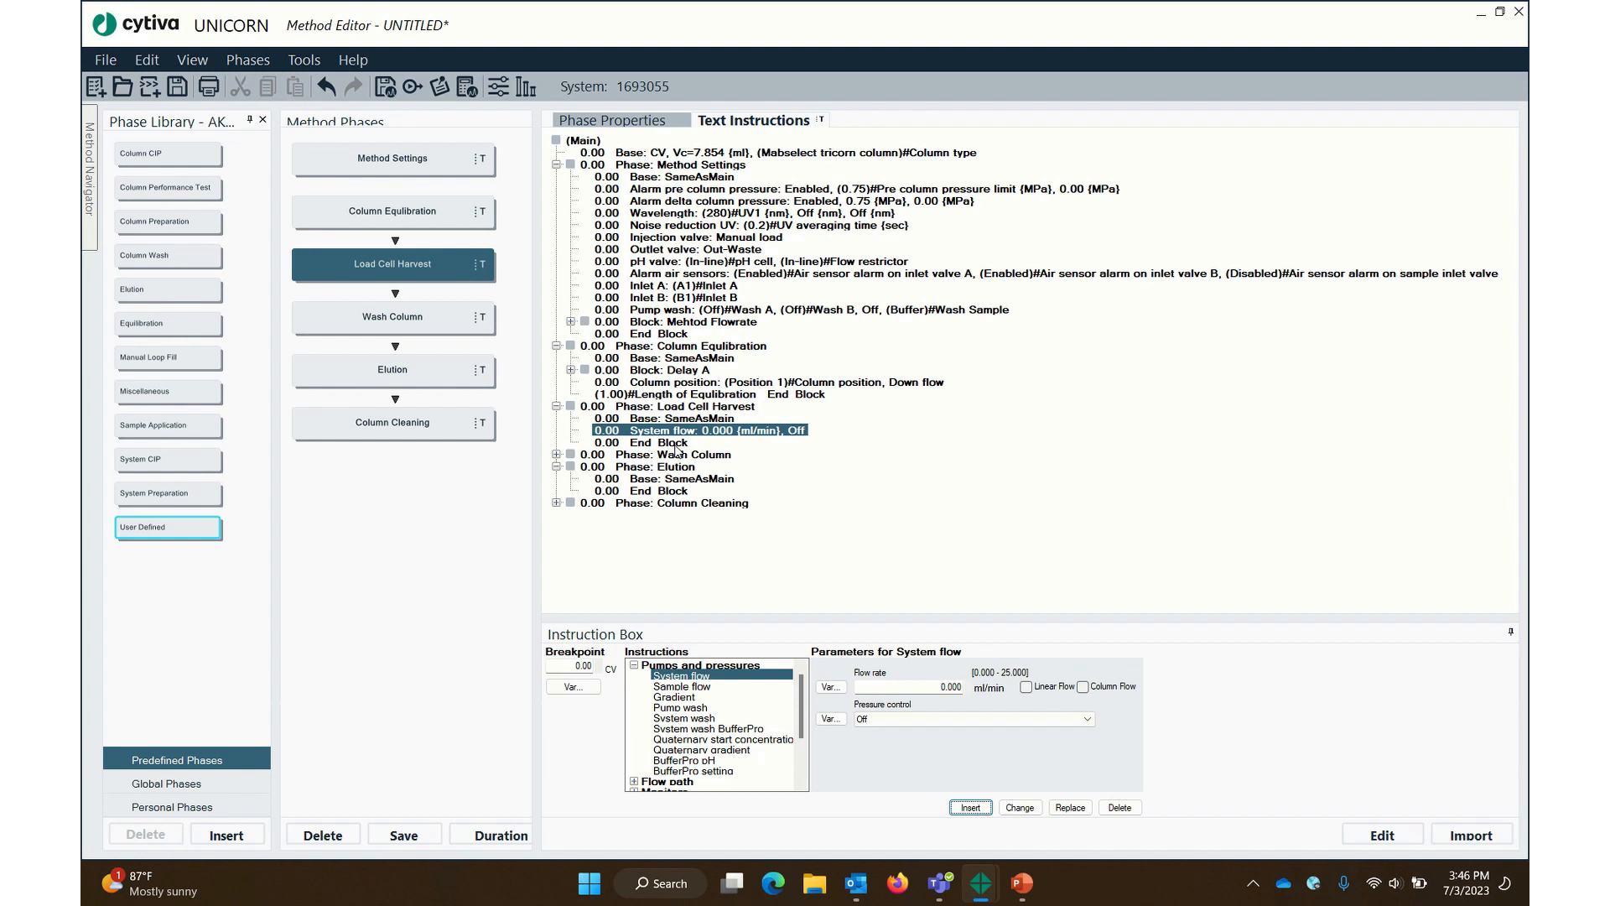
Insert an Injection valve instruction set to Direct inject after the System flow in Load Cell Harvest
left_click(635, 665)
left_click(635, 676)
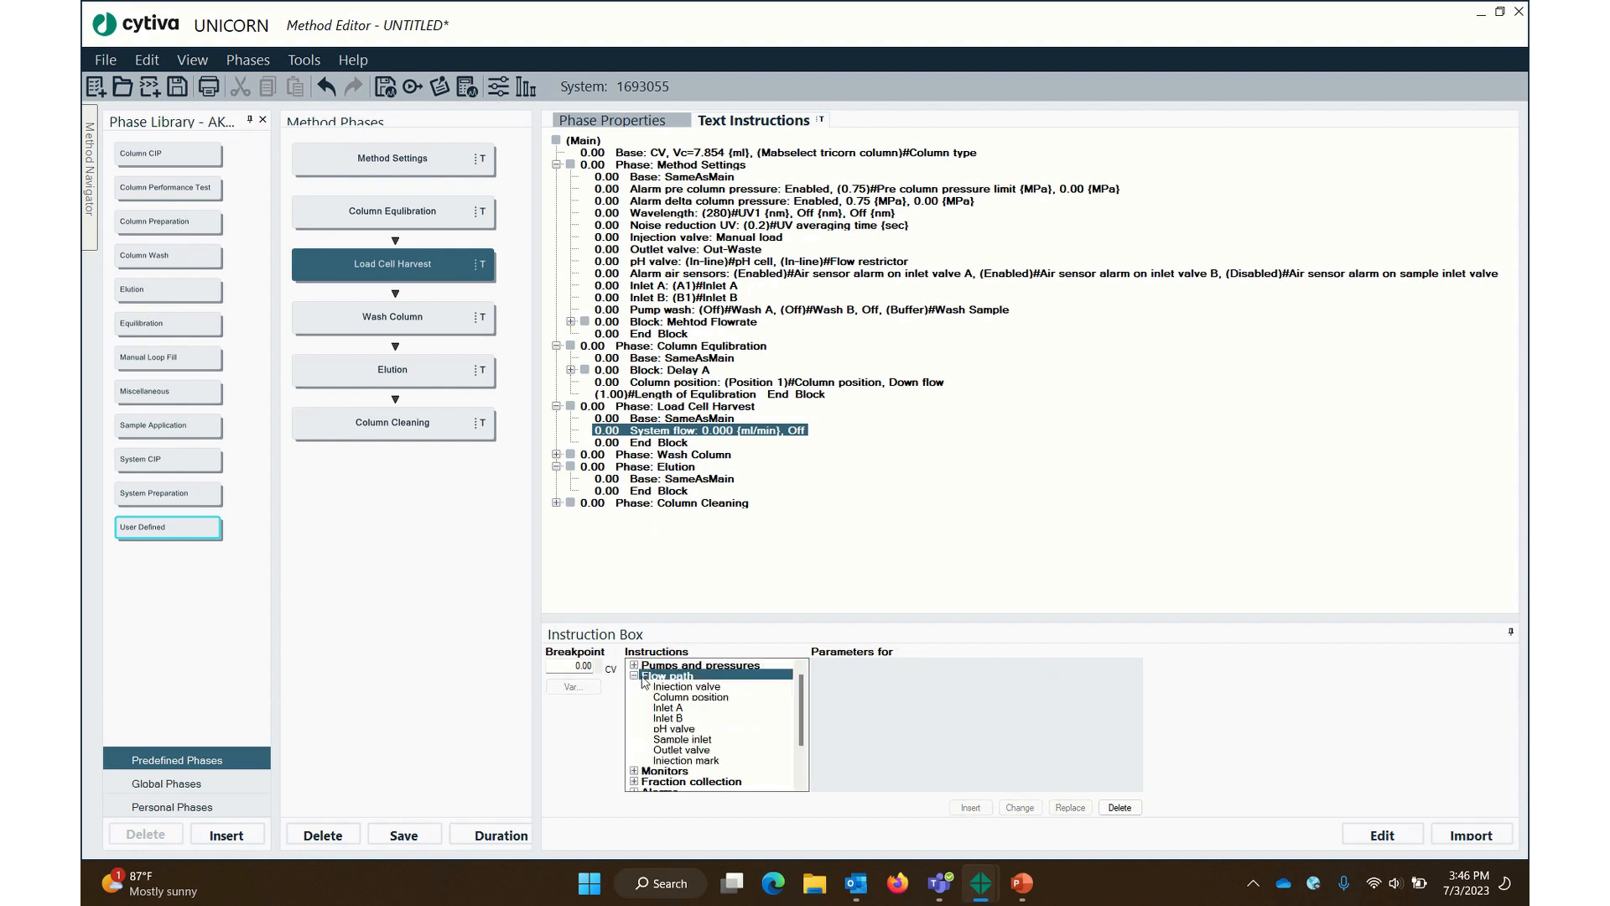
left_click(684, 686)
left_click(907, 688)
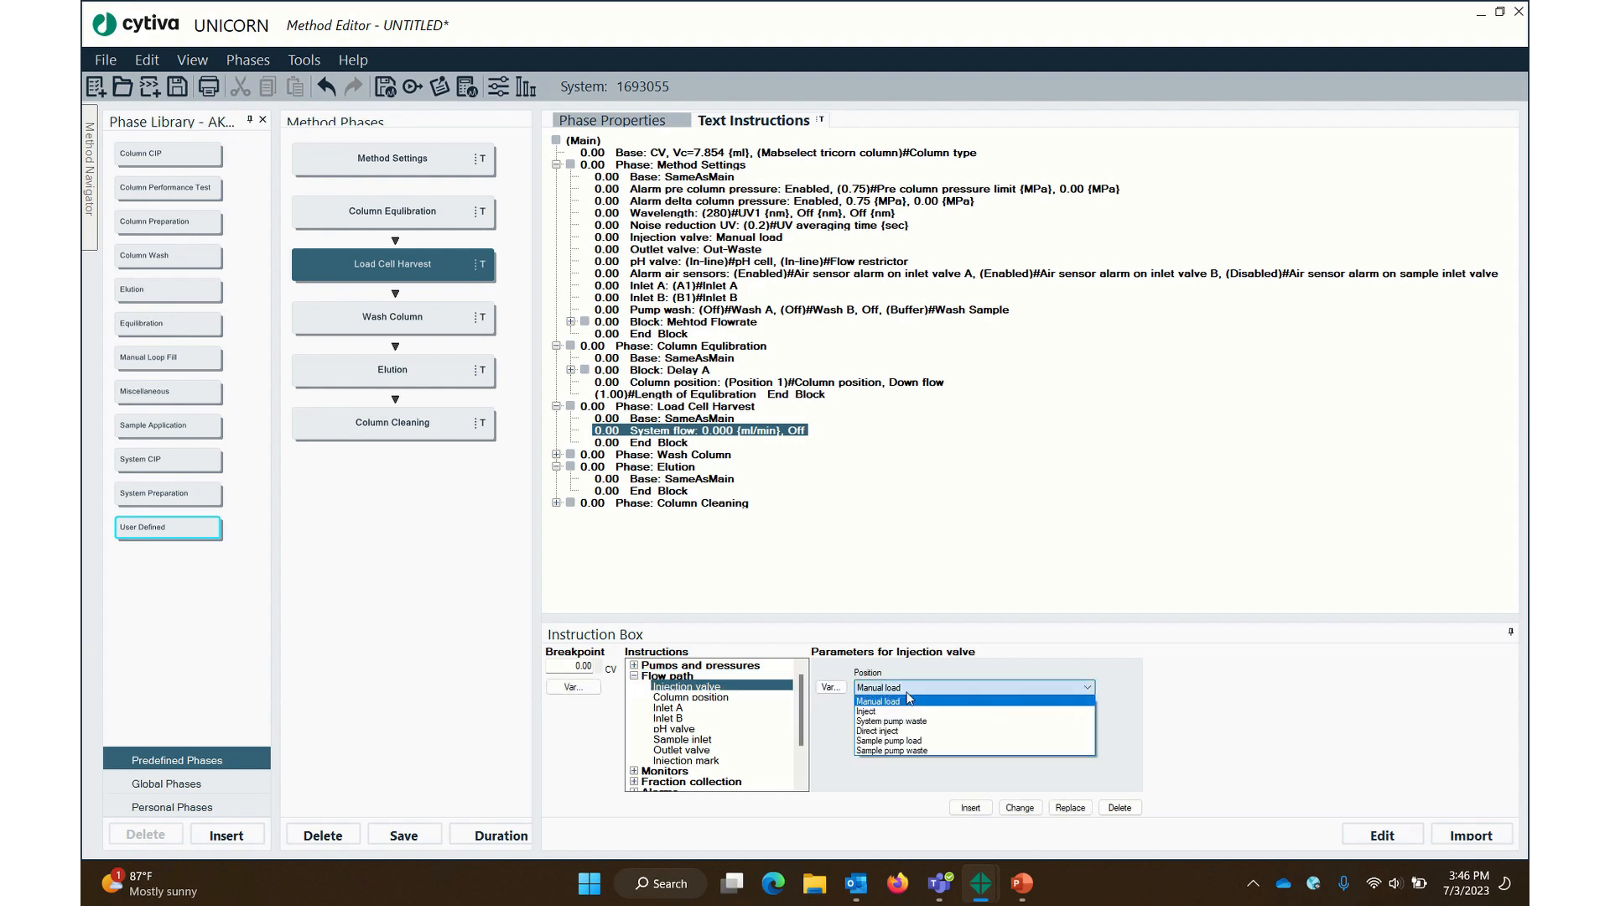
left_click(929, 730)
left_click(965, 806)
Insert a Sample inlet instruction with position S1 after the System flow in Load Cell Harvest
left_click(679, 443)
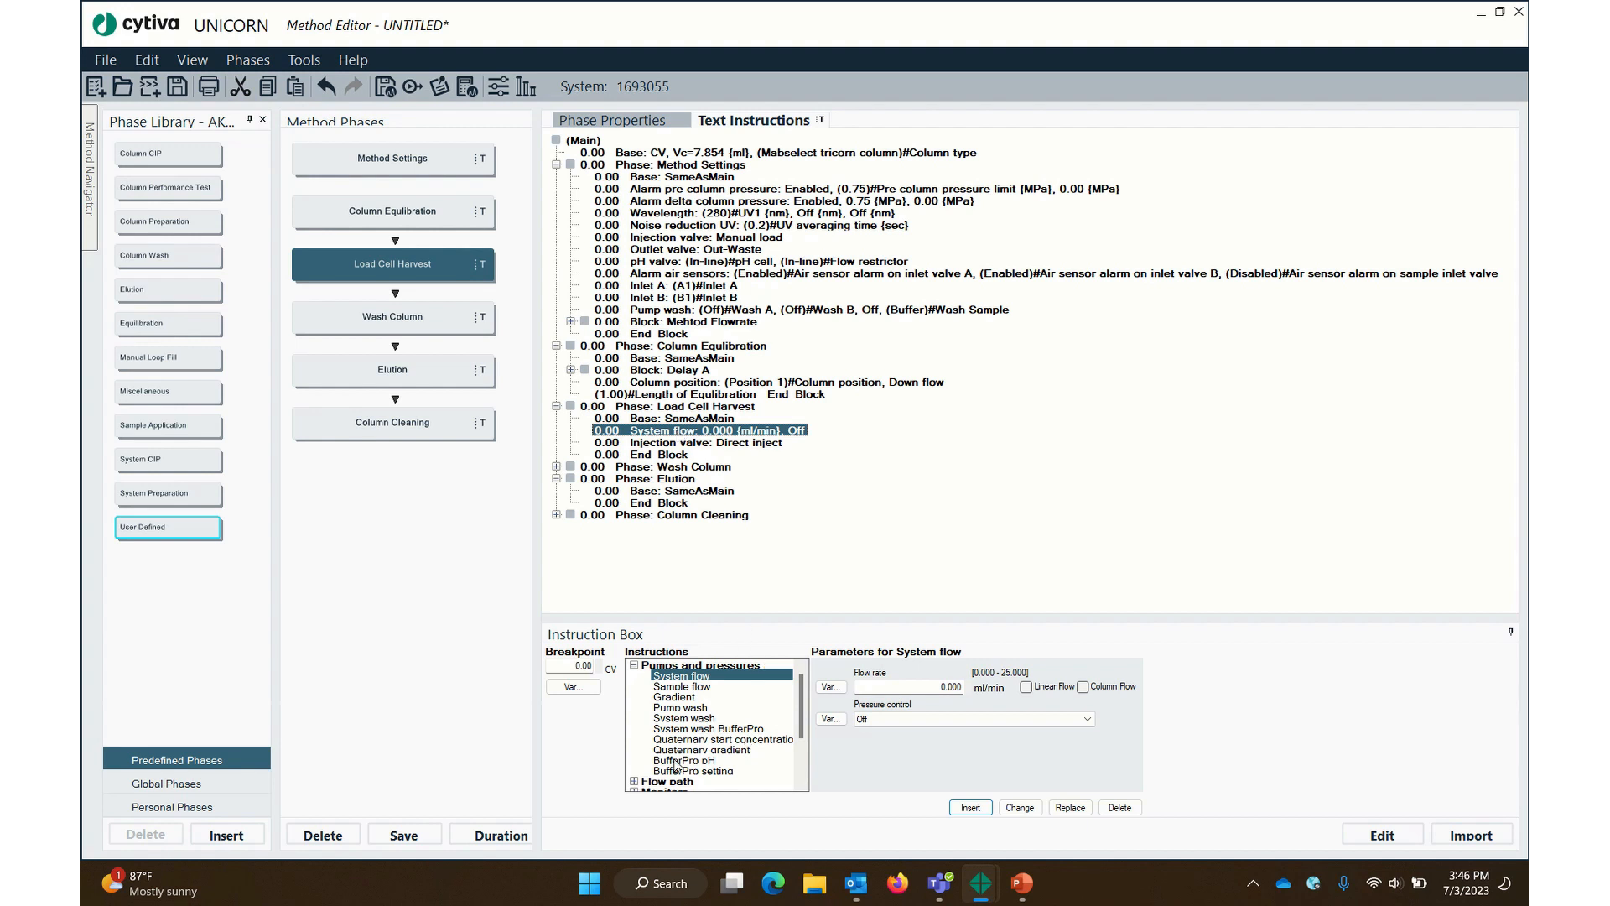
left_click(802, 694)
left_click_drag(802, 697, 803, 707)
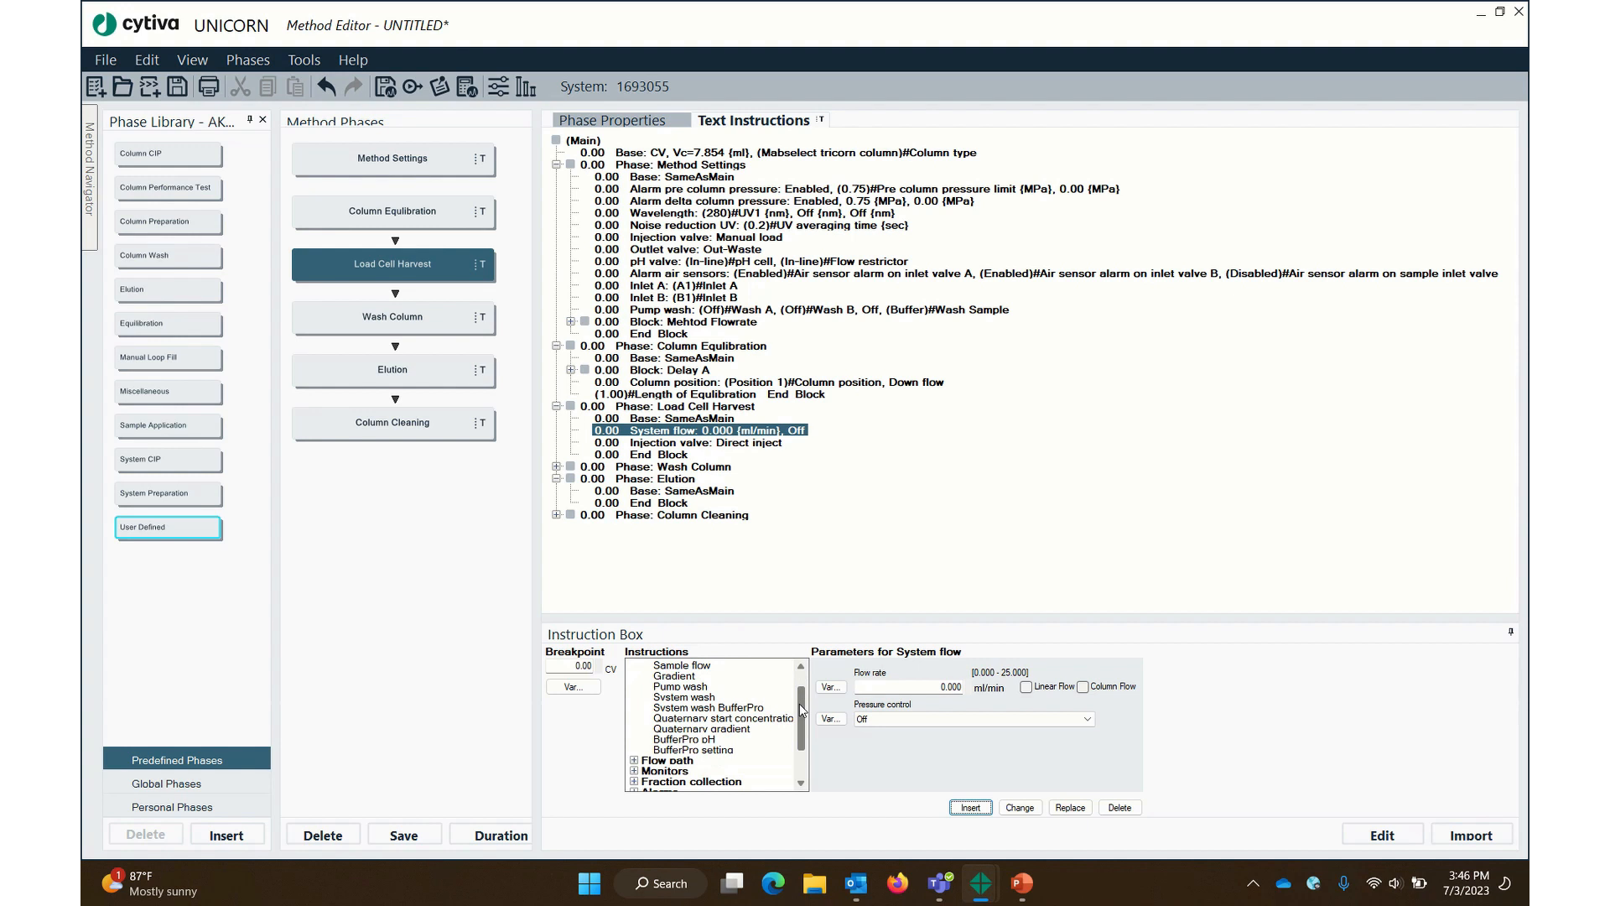
left_click(634, 761)
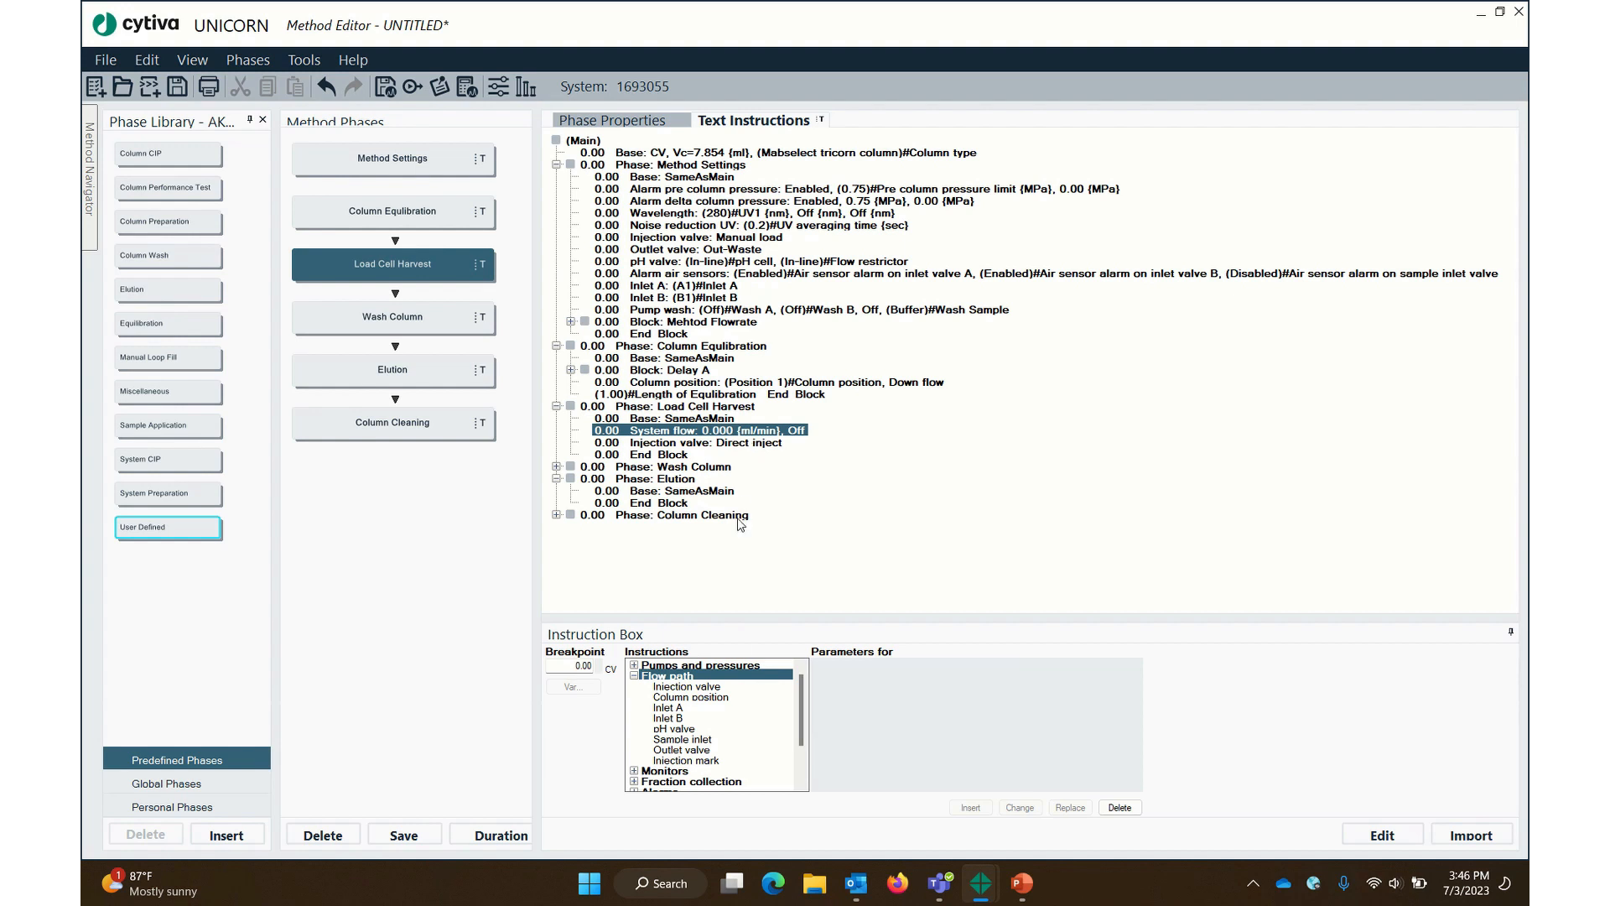
left_click(717, 739)
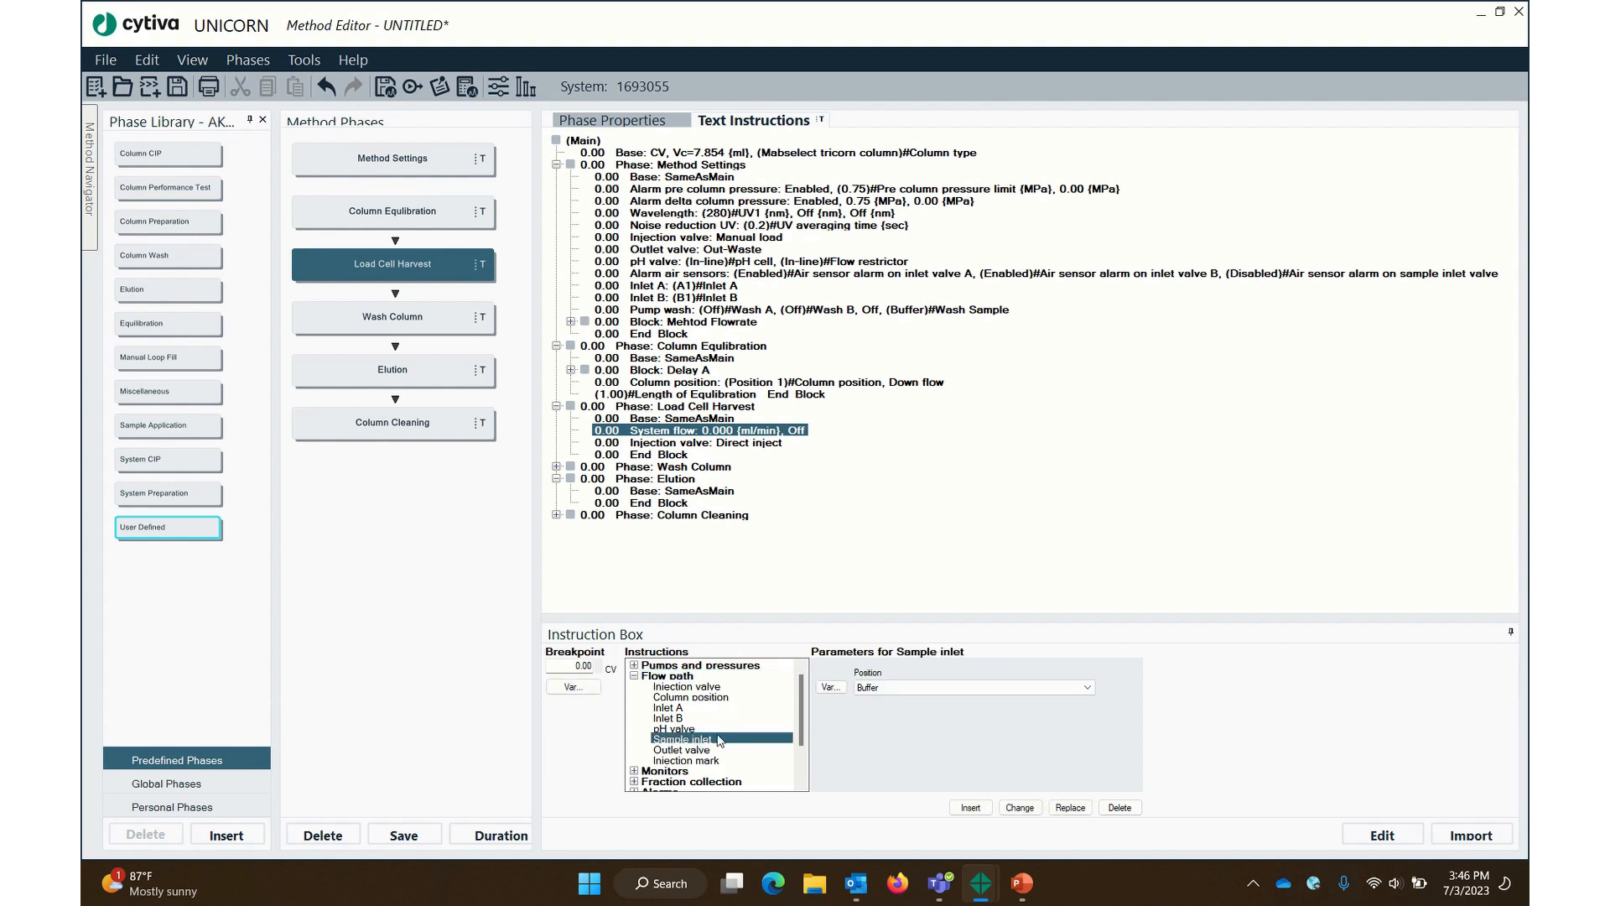
left_click(939, 685)
left_click(907, 702)
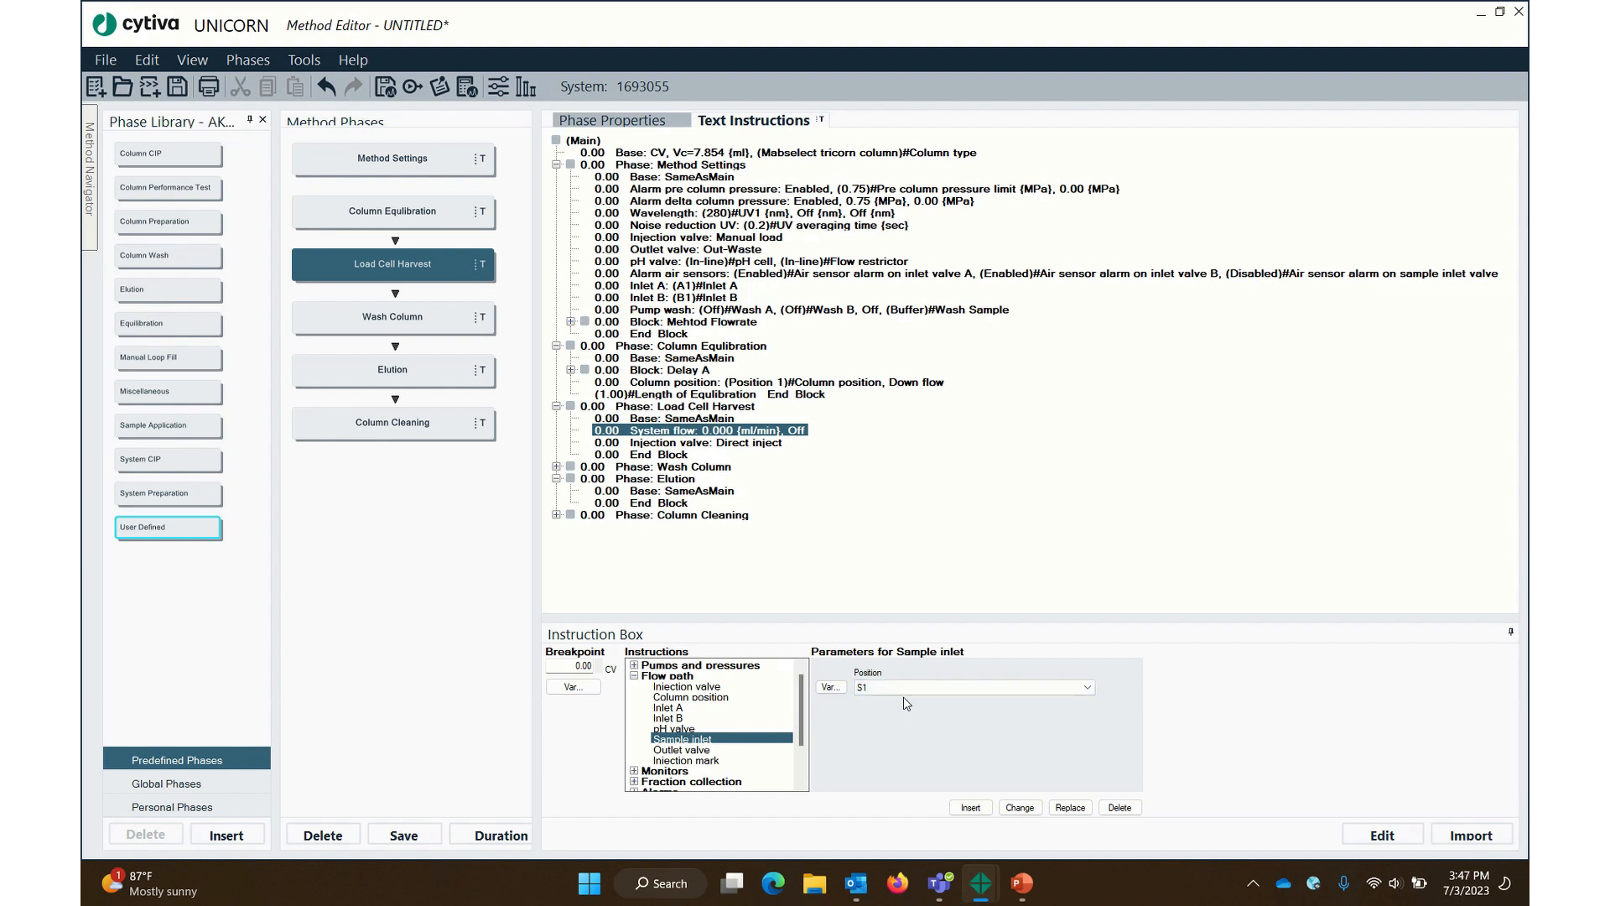
left_click(970, 807)
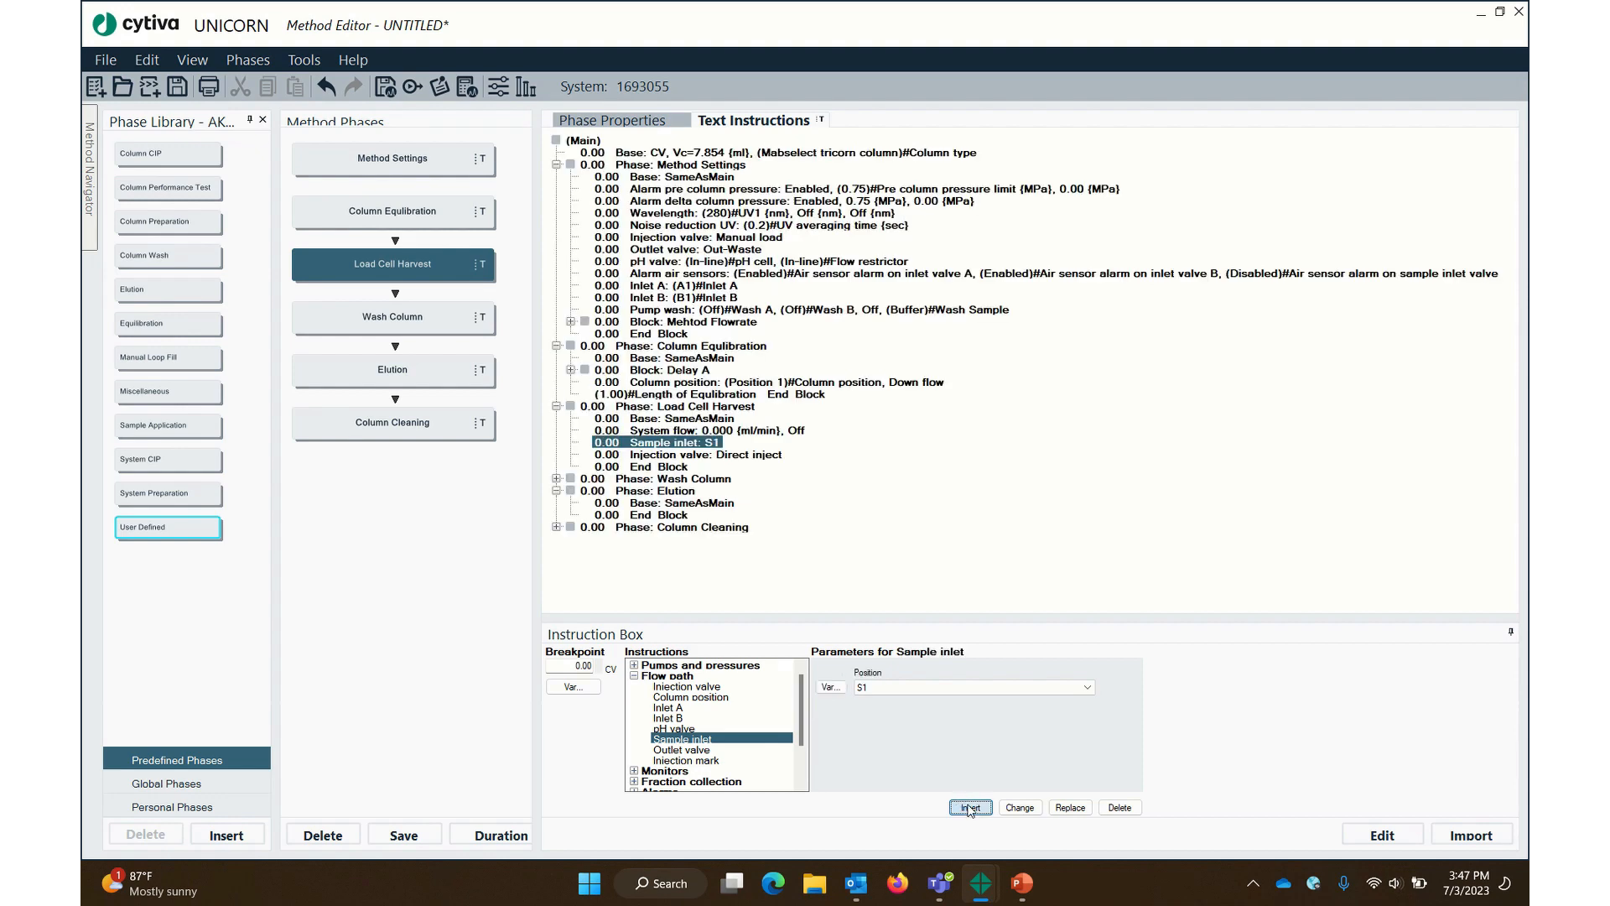
Move the Sample inlet instruction below the Injection valve in Load Cell Harvest and review the order of the instructions
left_click_drag(624, 445, 634, 457)
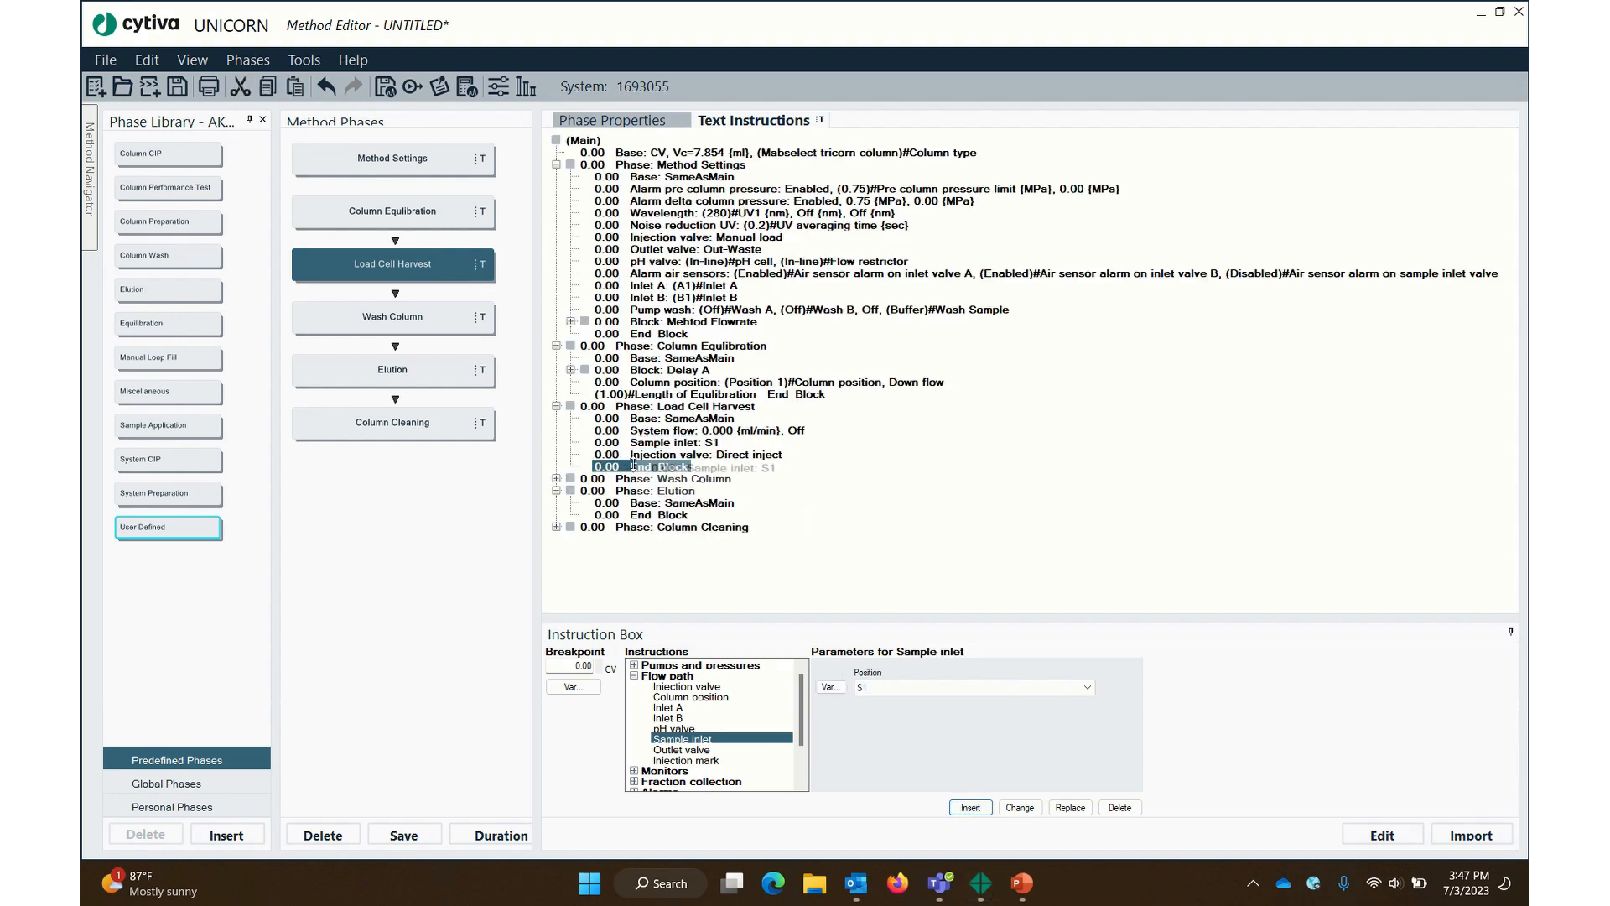
left_click(684, 445)
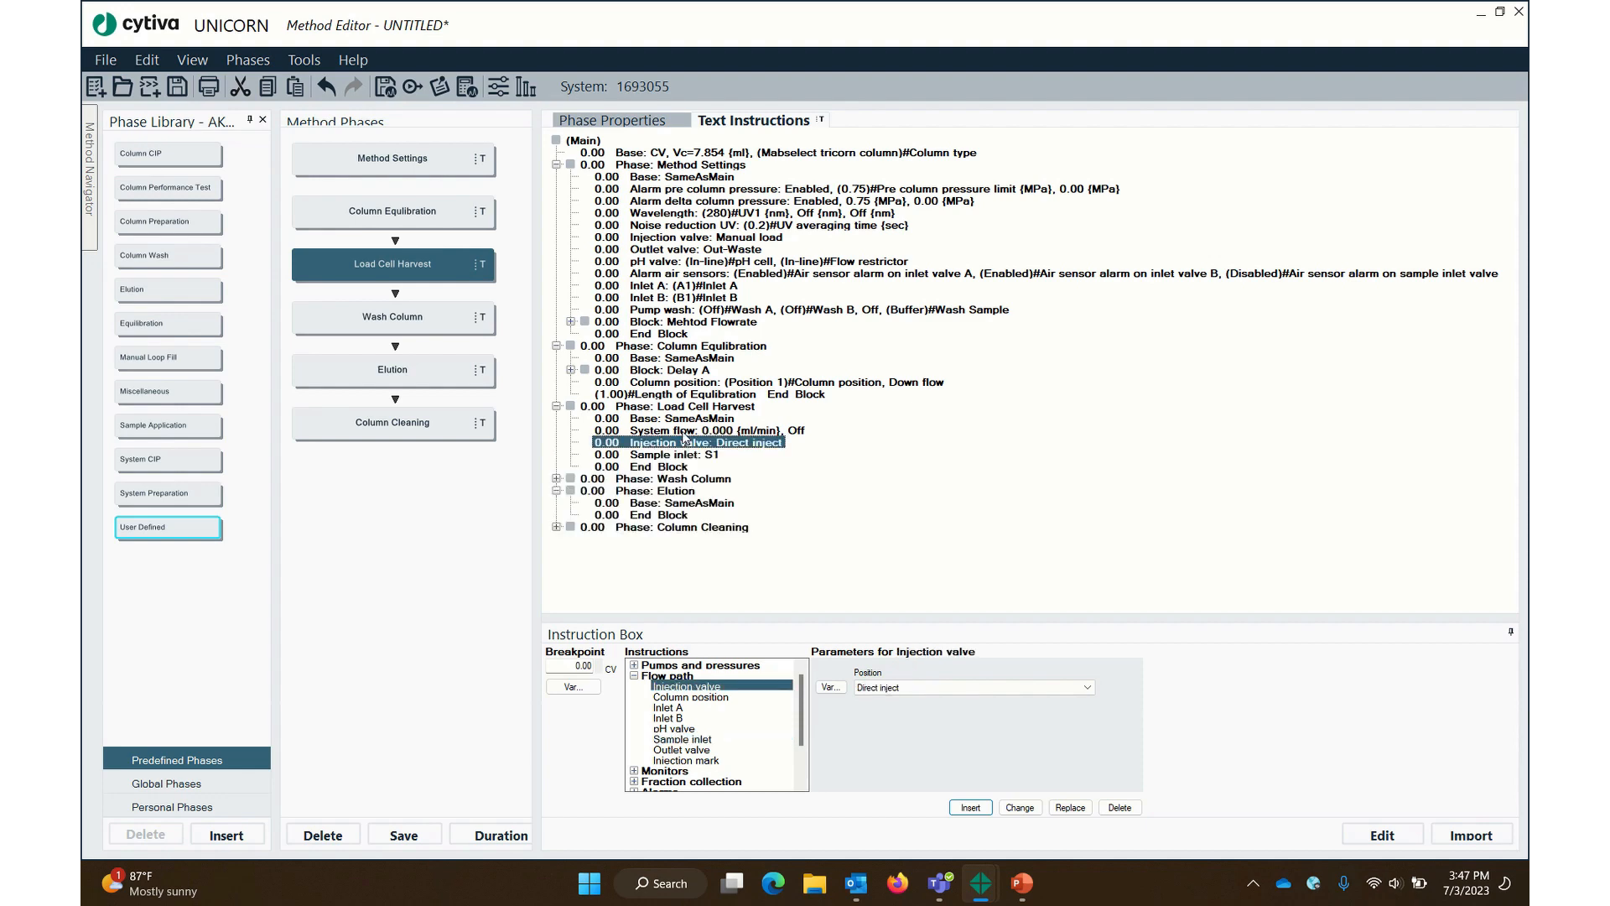
left_click(682, 432)
left_click(688, 445)
left_click(690, 456)
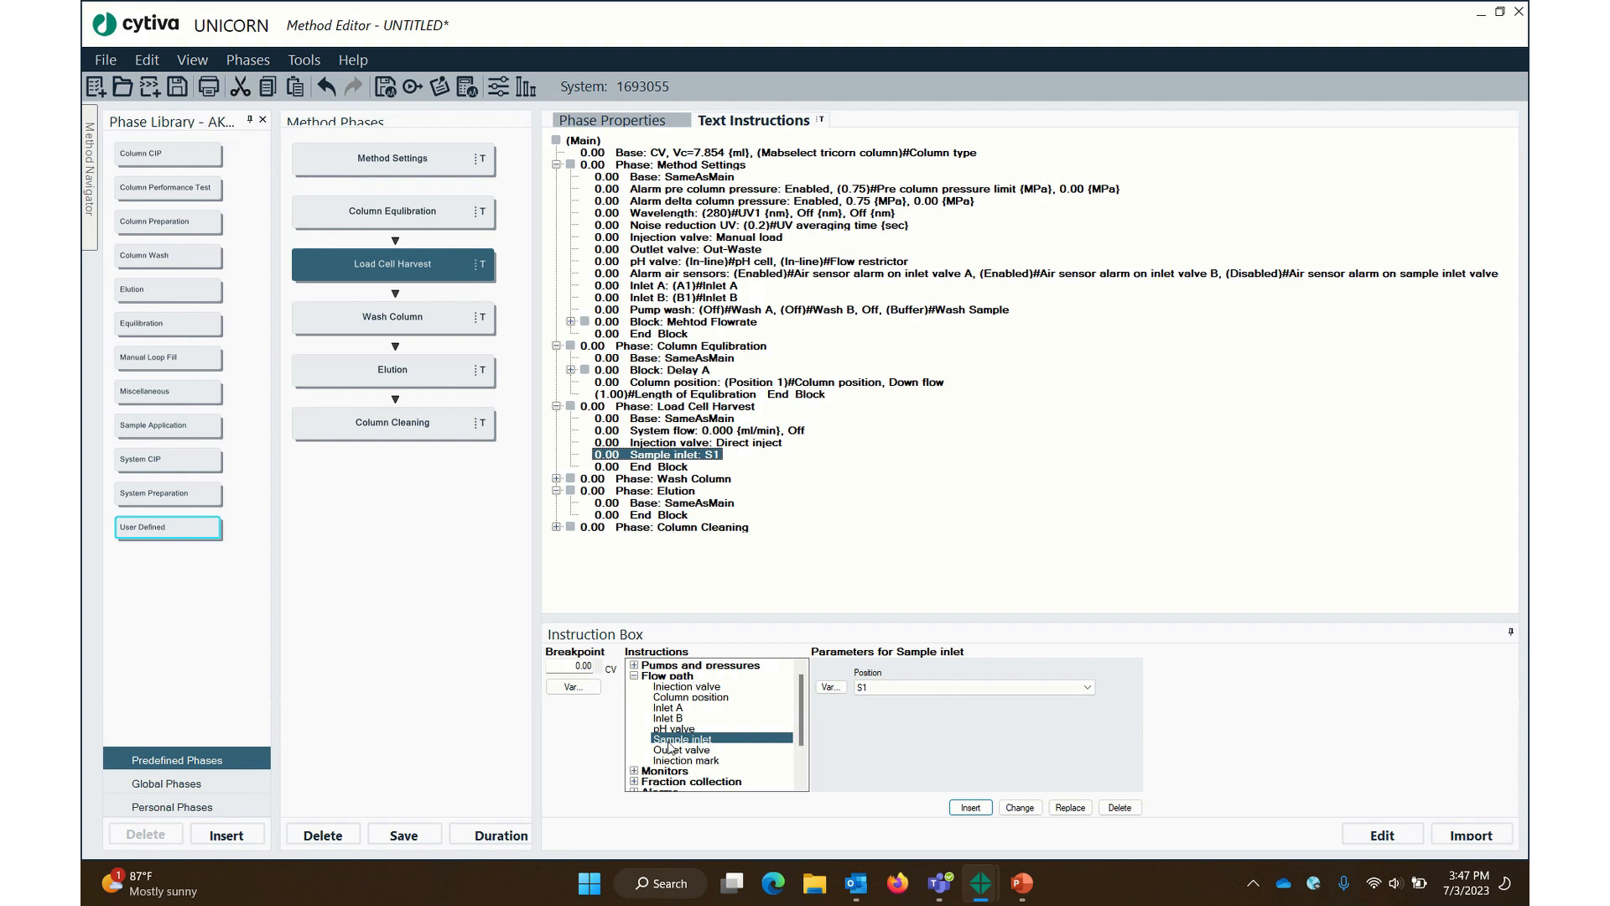
Insert an Injection mark instruction after the Sample inlet in the Load Cell Harvest phase
left_click(635, 676)
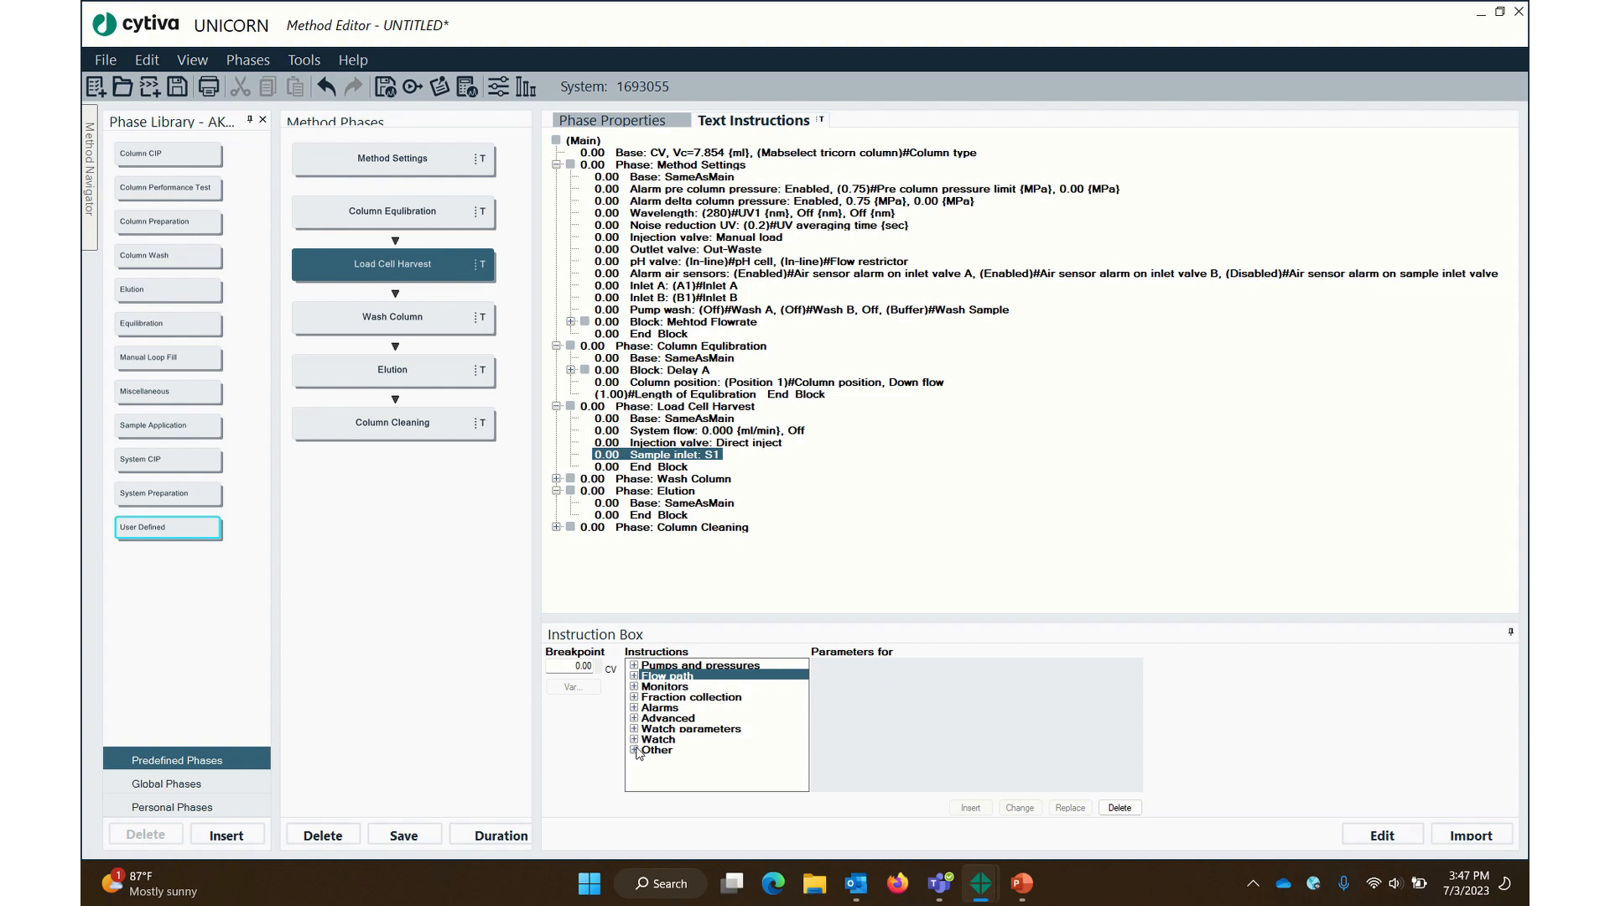
left_click(635, 676)
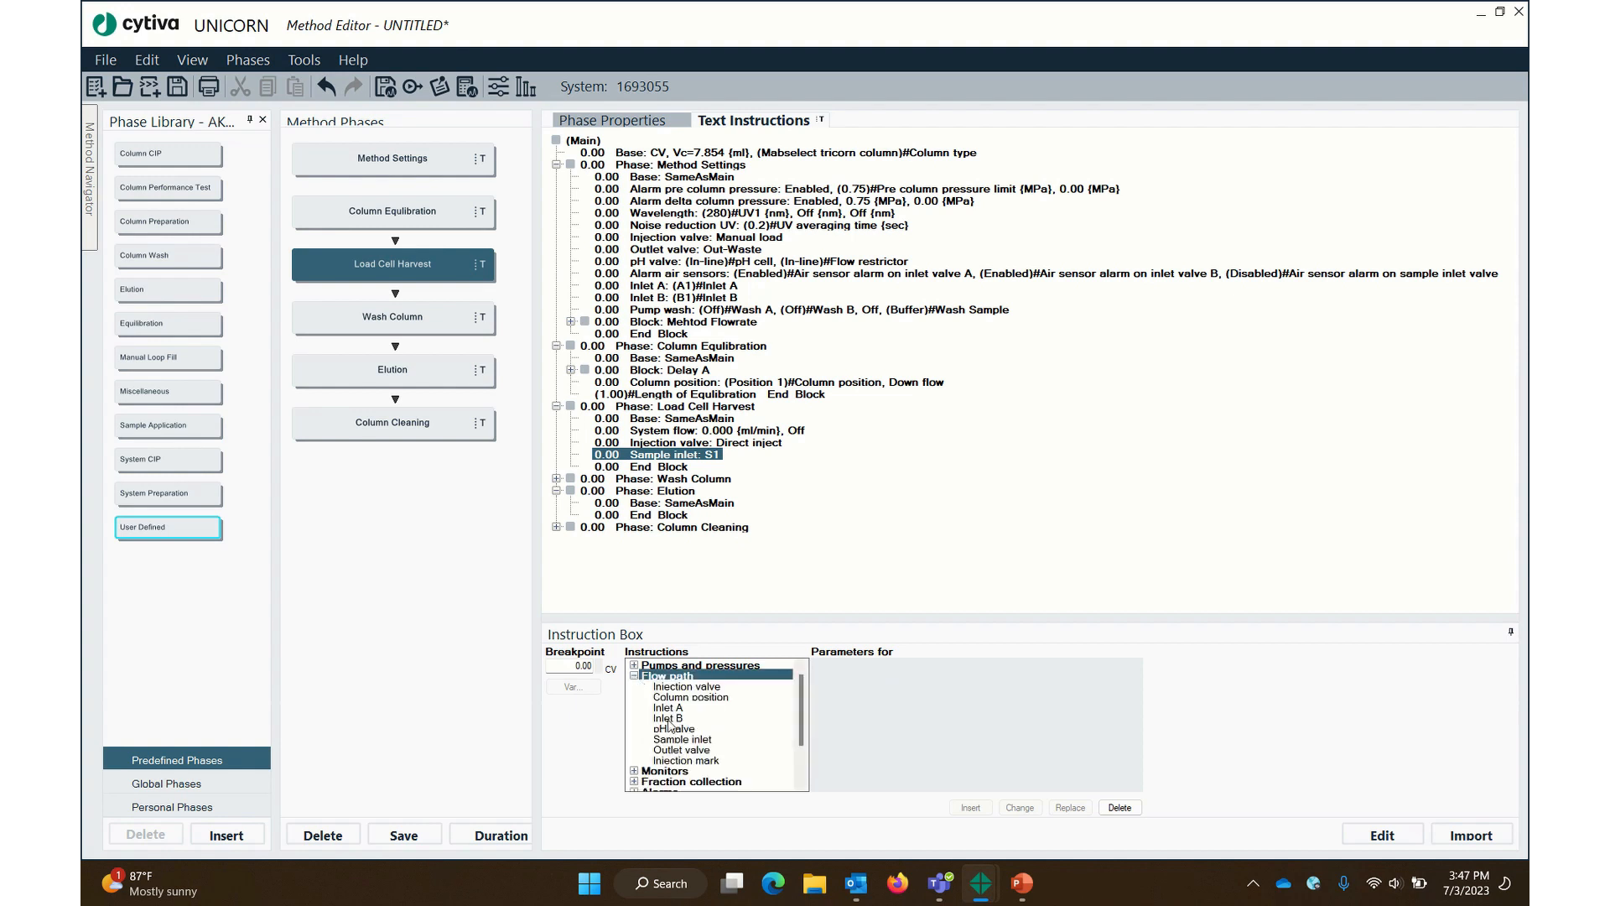
left_click(686, 760)
left_click(971, 807)
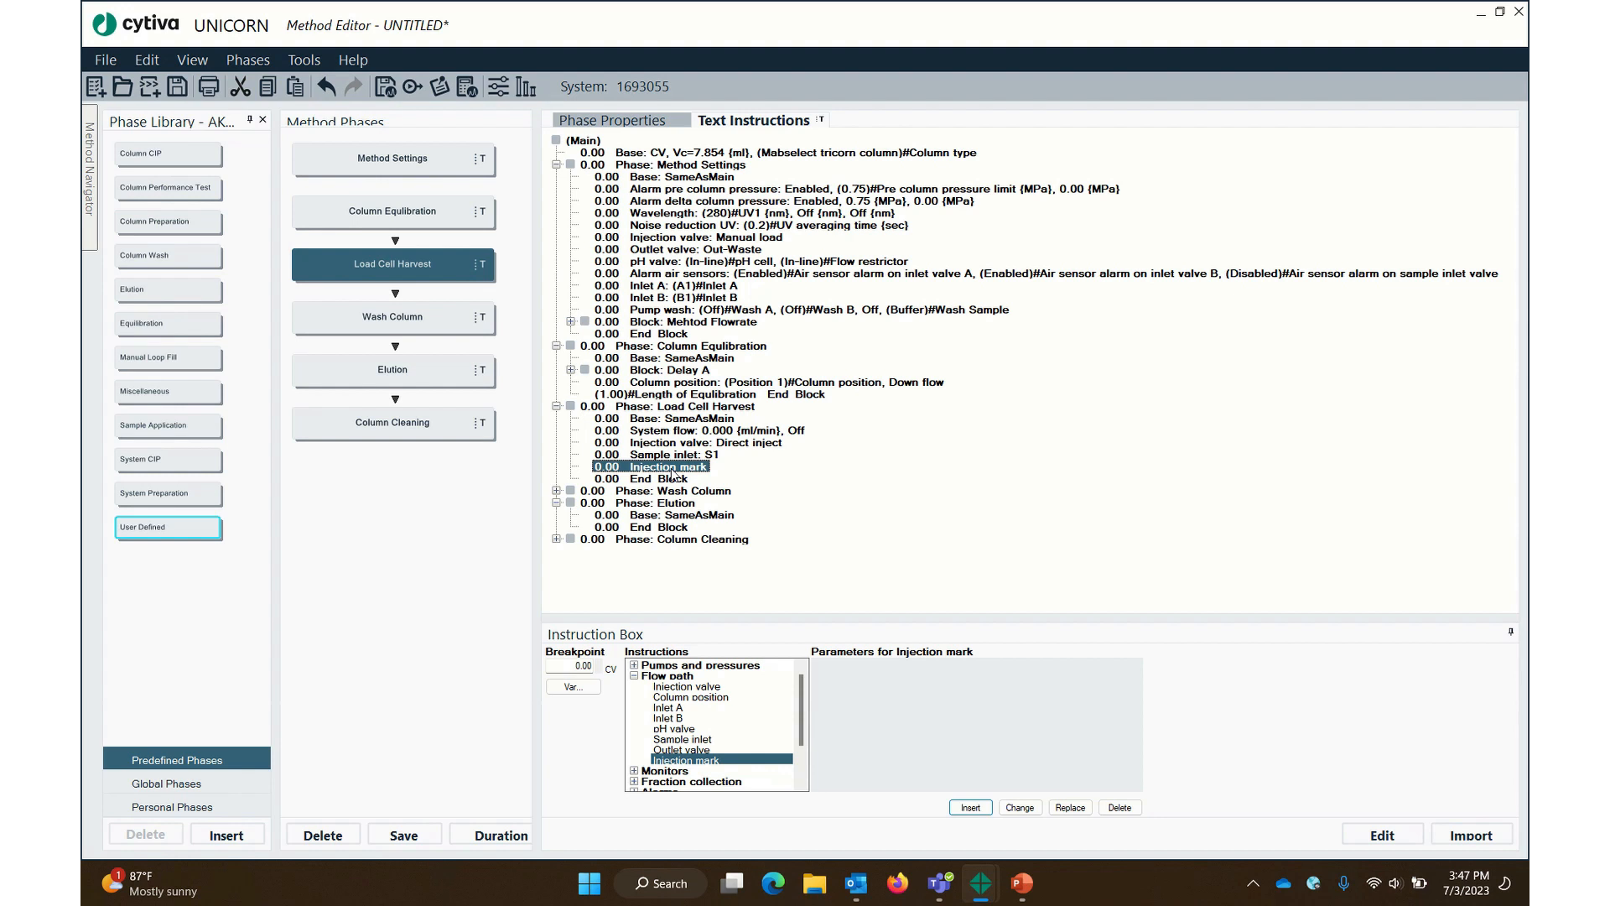
Insert a Sample flow instruction of 3.6 ml/min after the Injection mark, with its flow rate assigned to a new variable named Sample flowrate
left_click(635, 665)
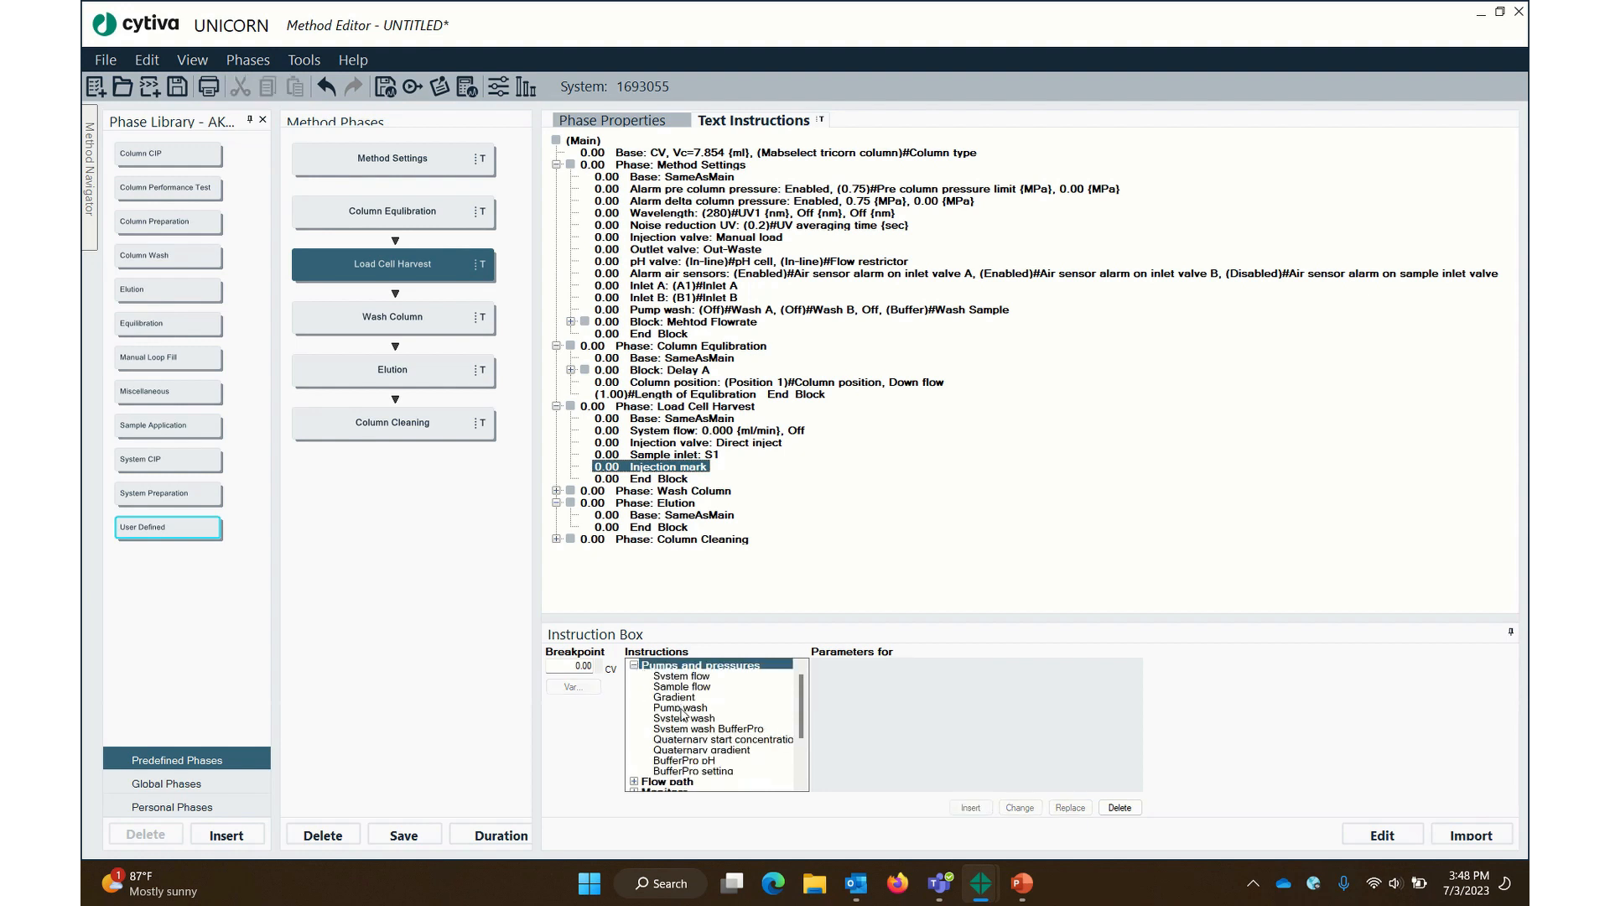
left_click(683, 687)
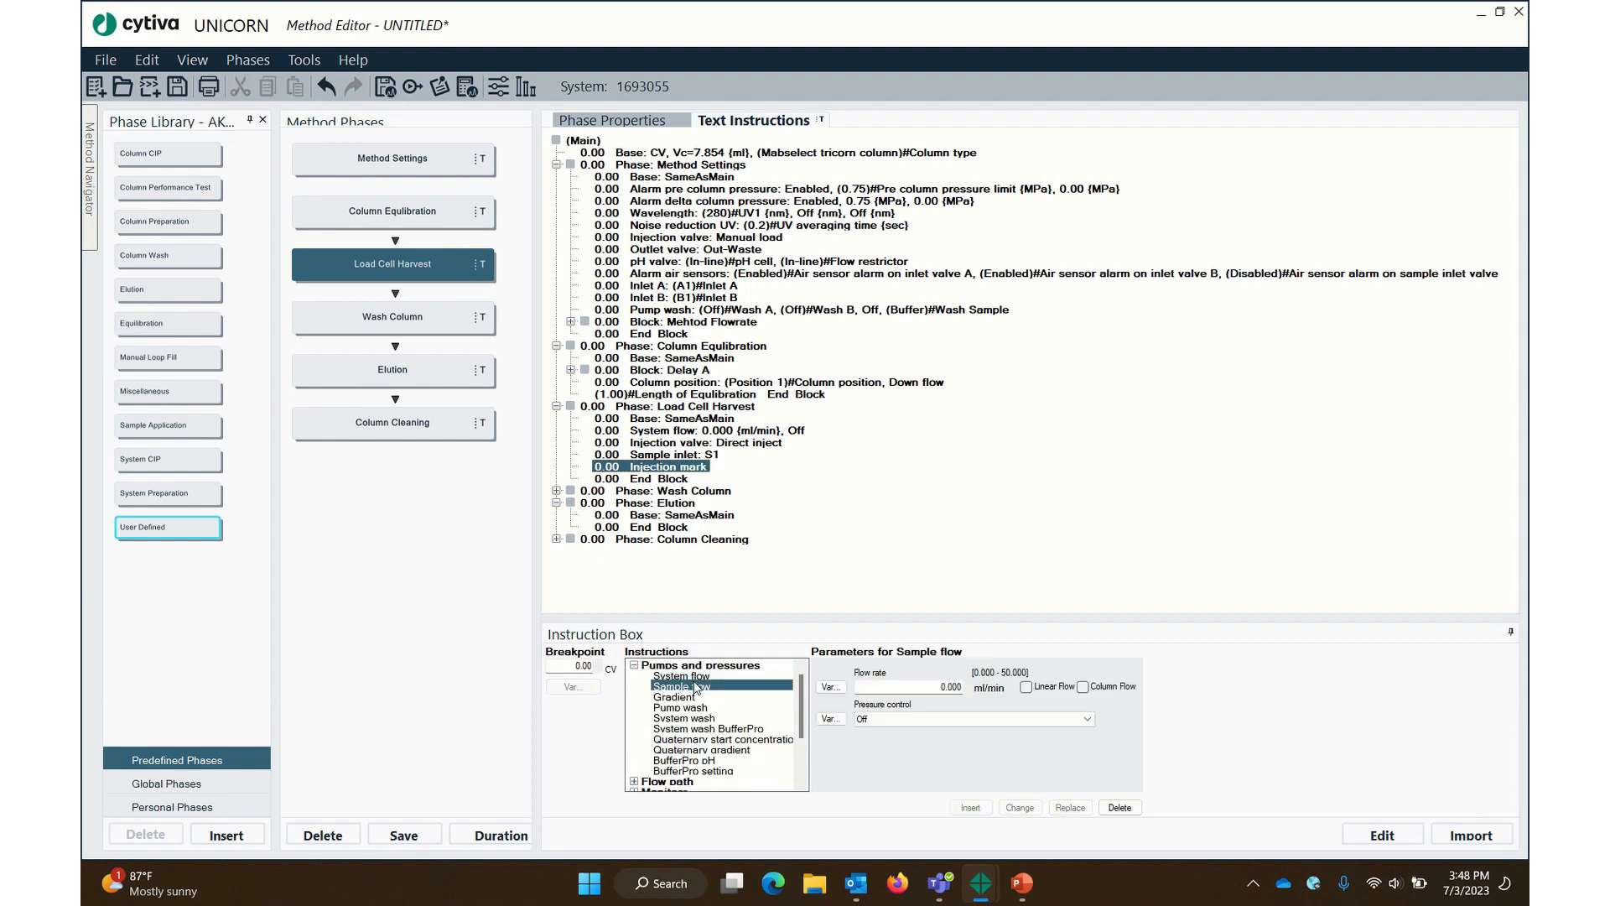
left_click(906, 686)
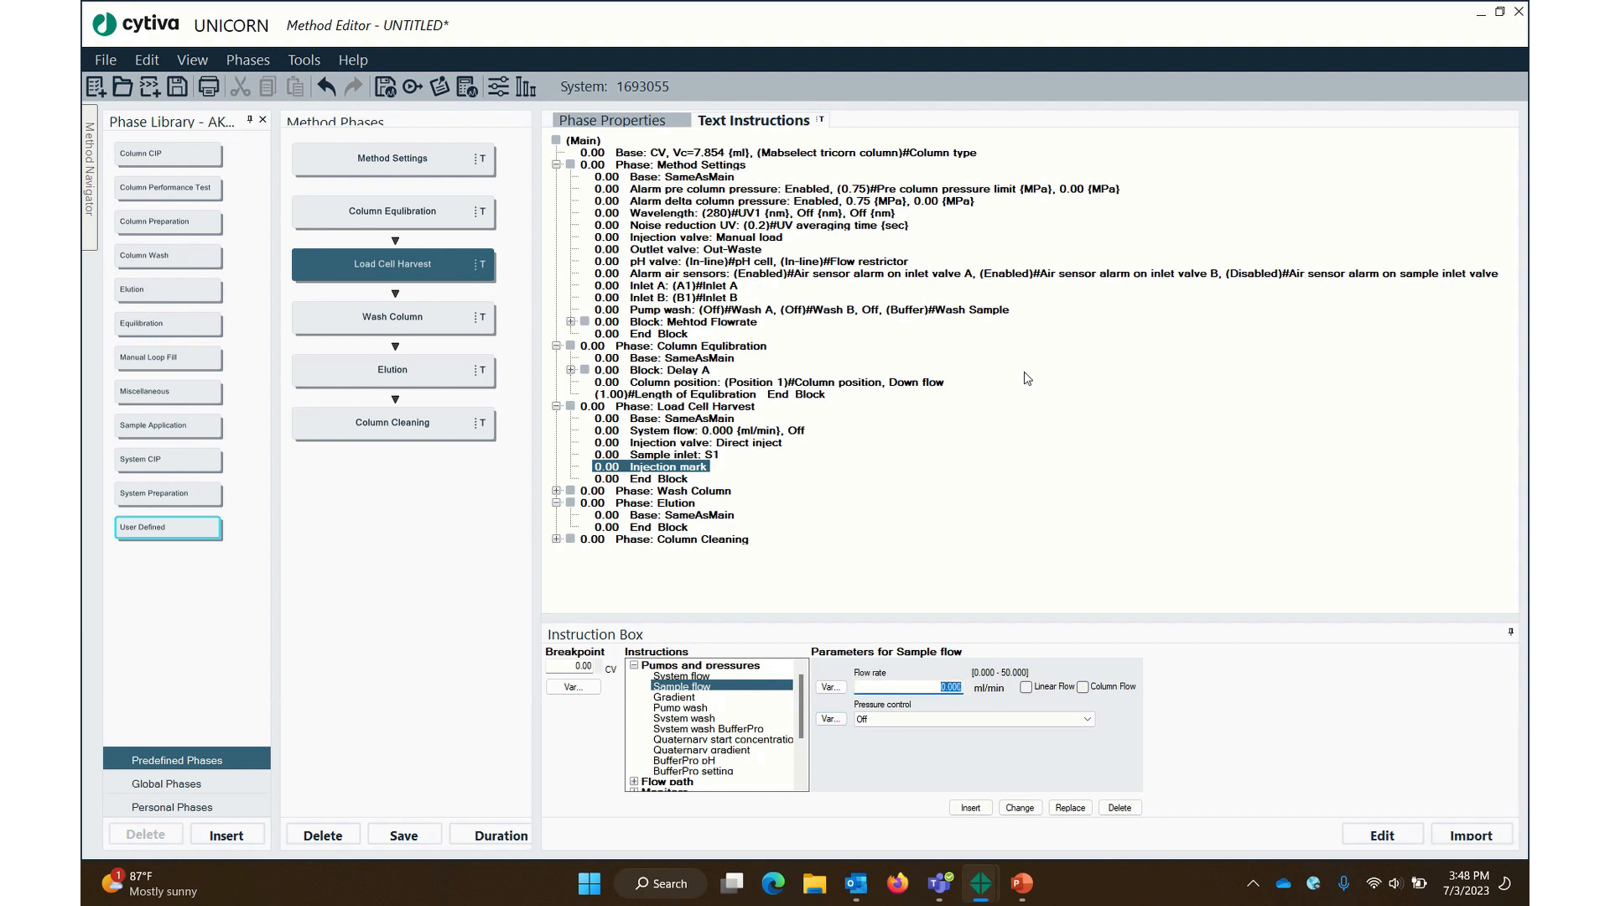
type("1")
type(".6")
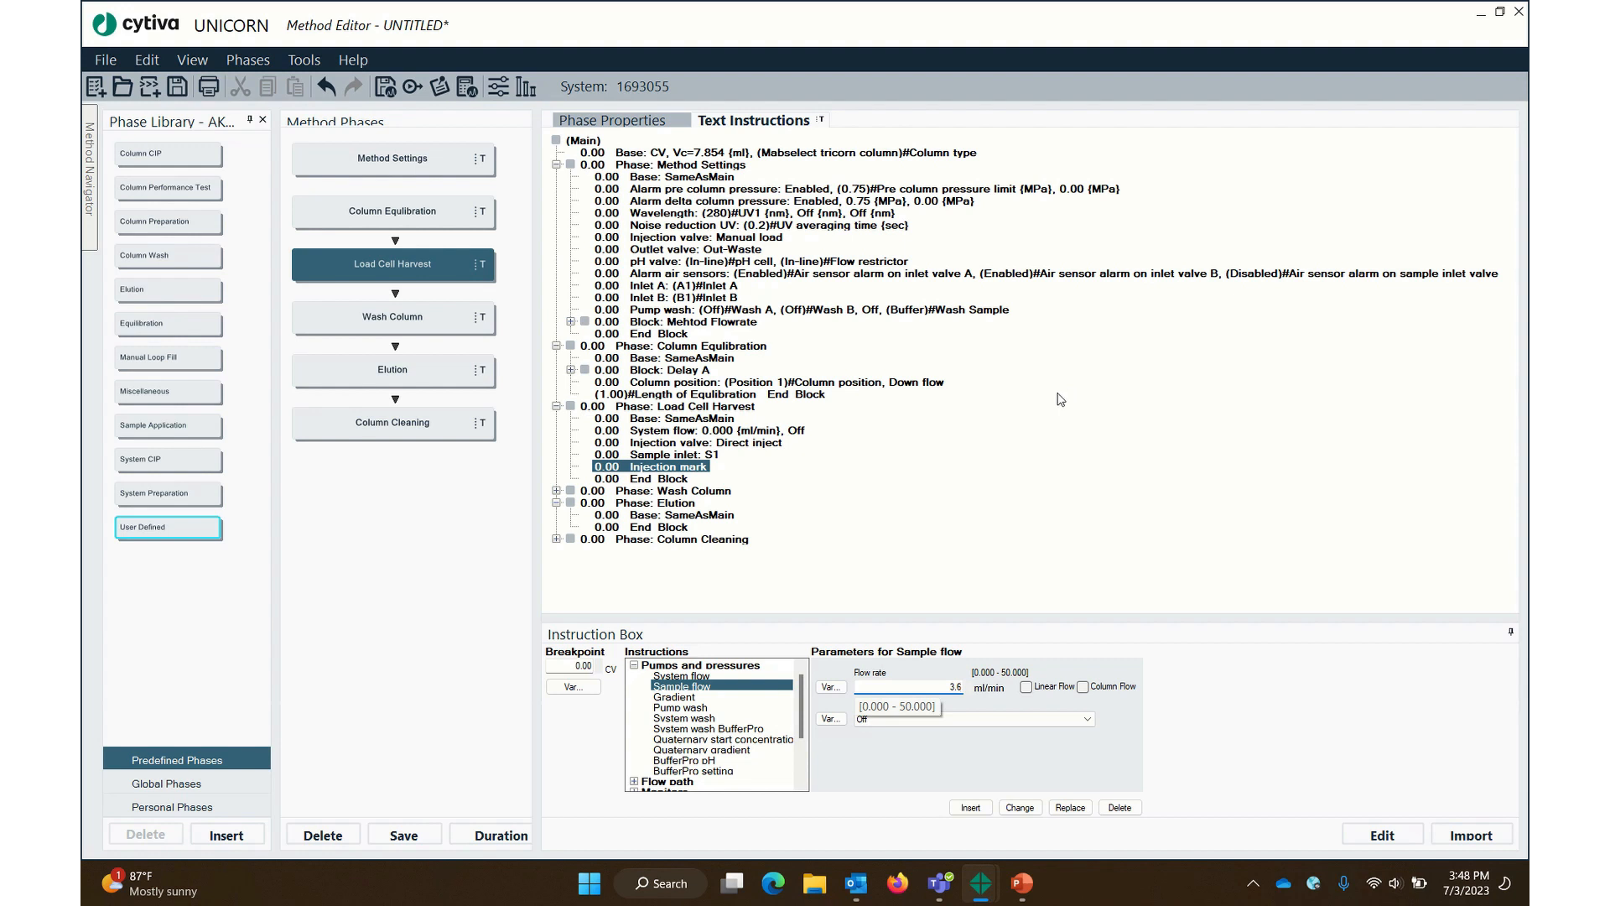
left_click(830, 687)
type("Sample flowrate")
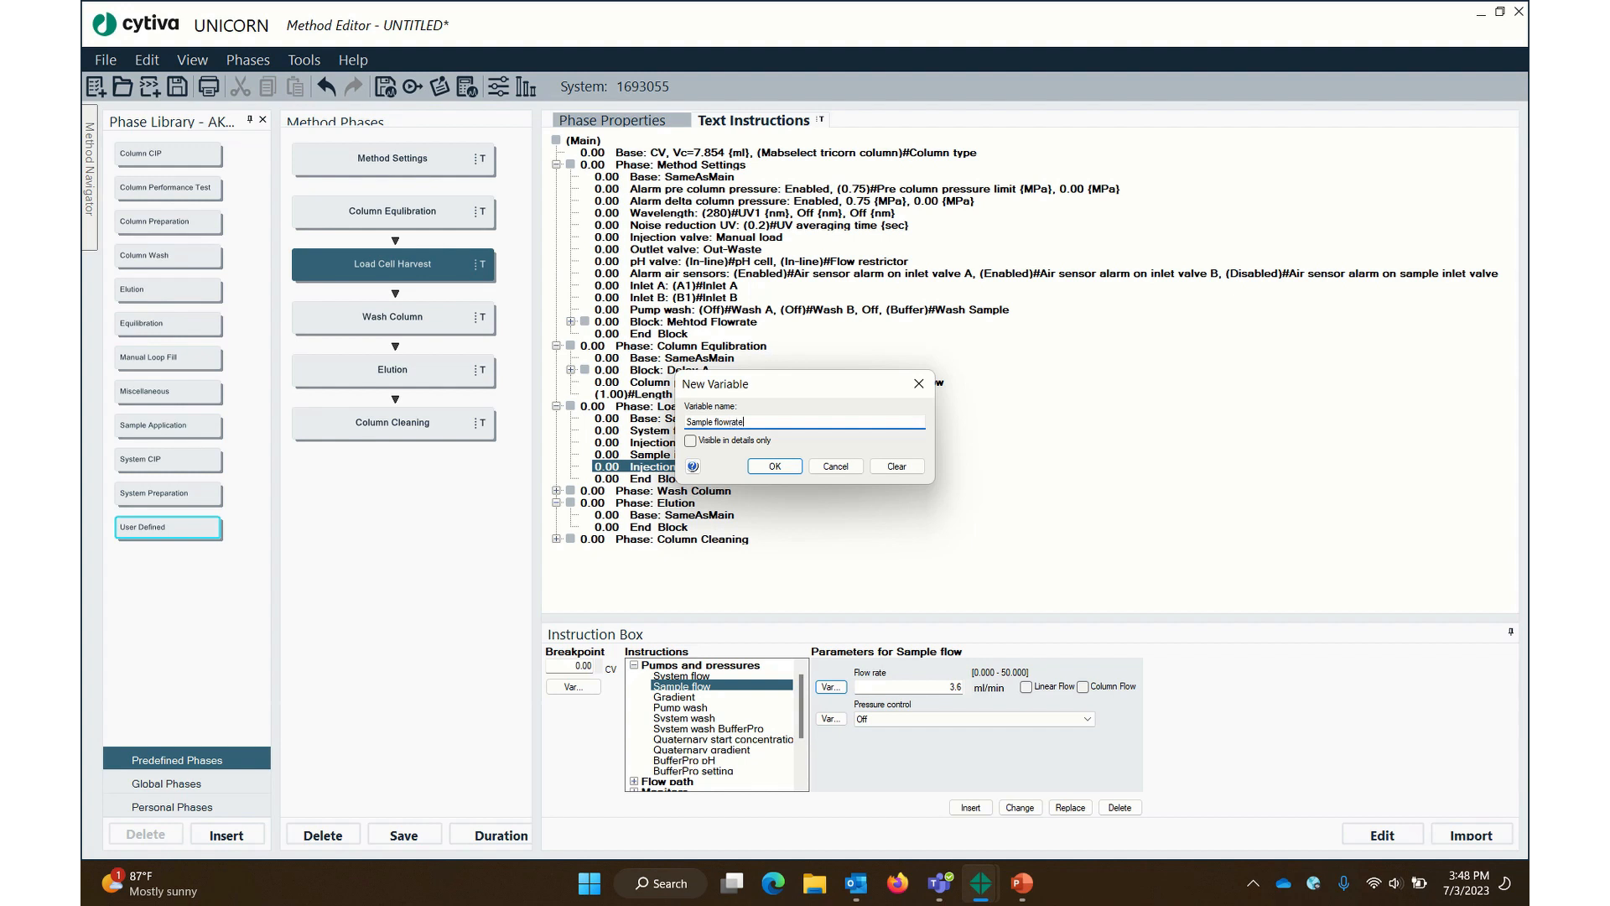
left_click(789, 468)
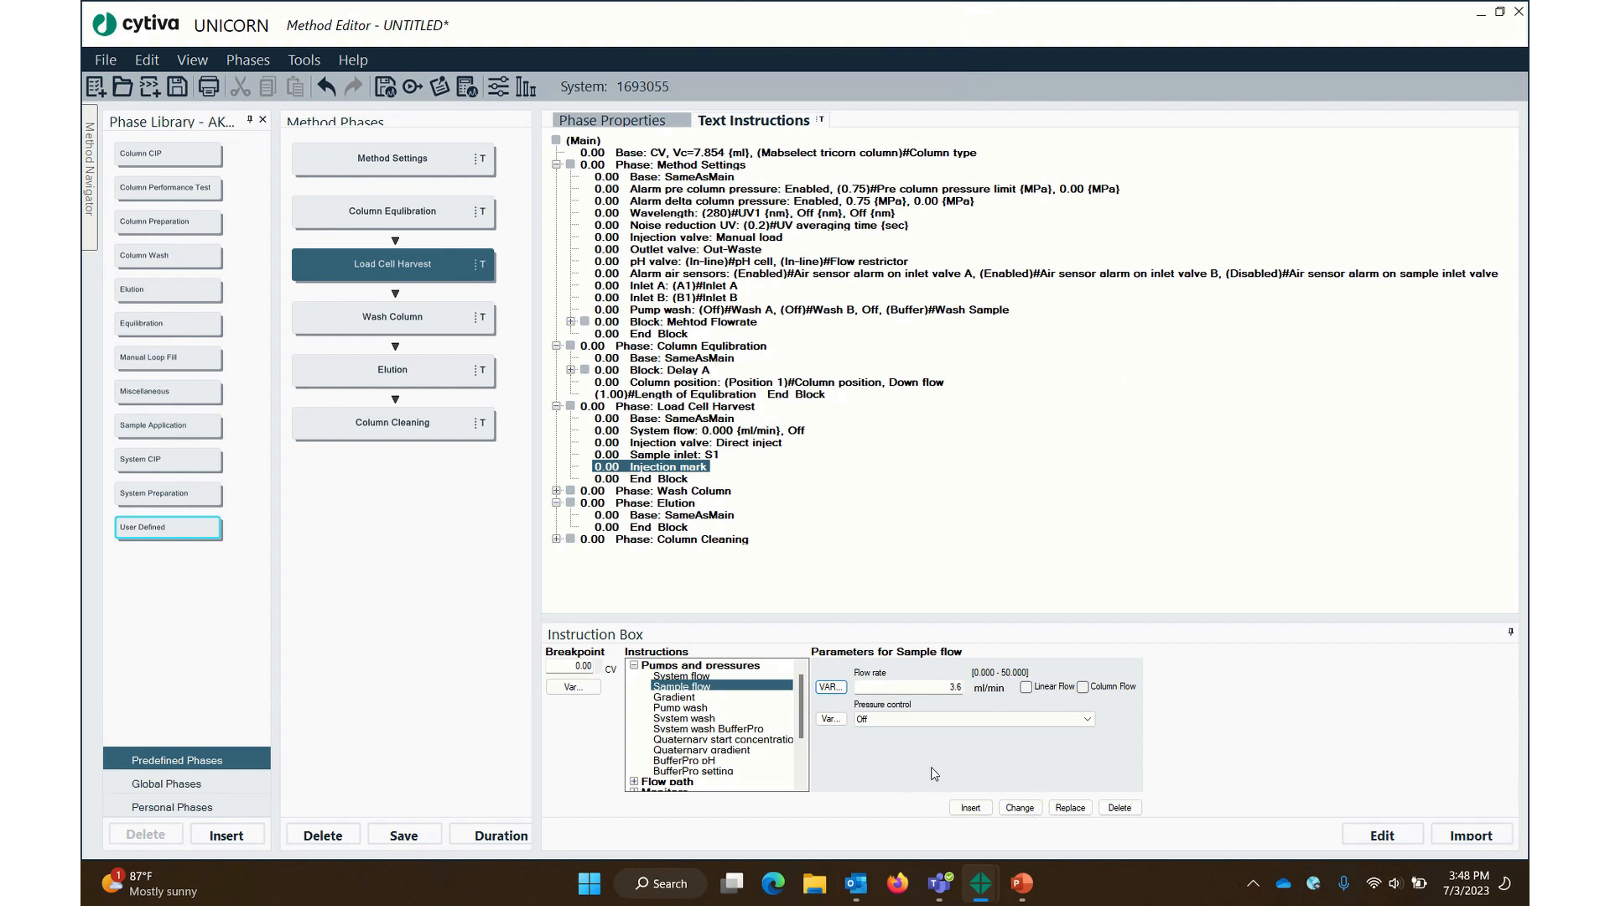
left_click(971, 808)
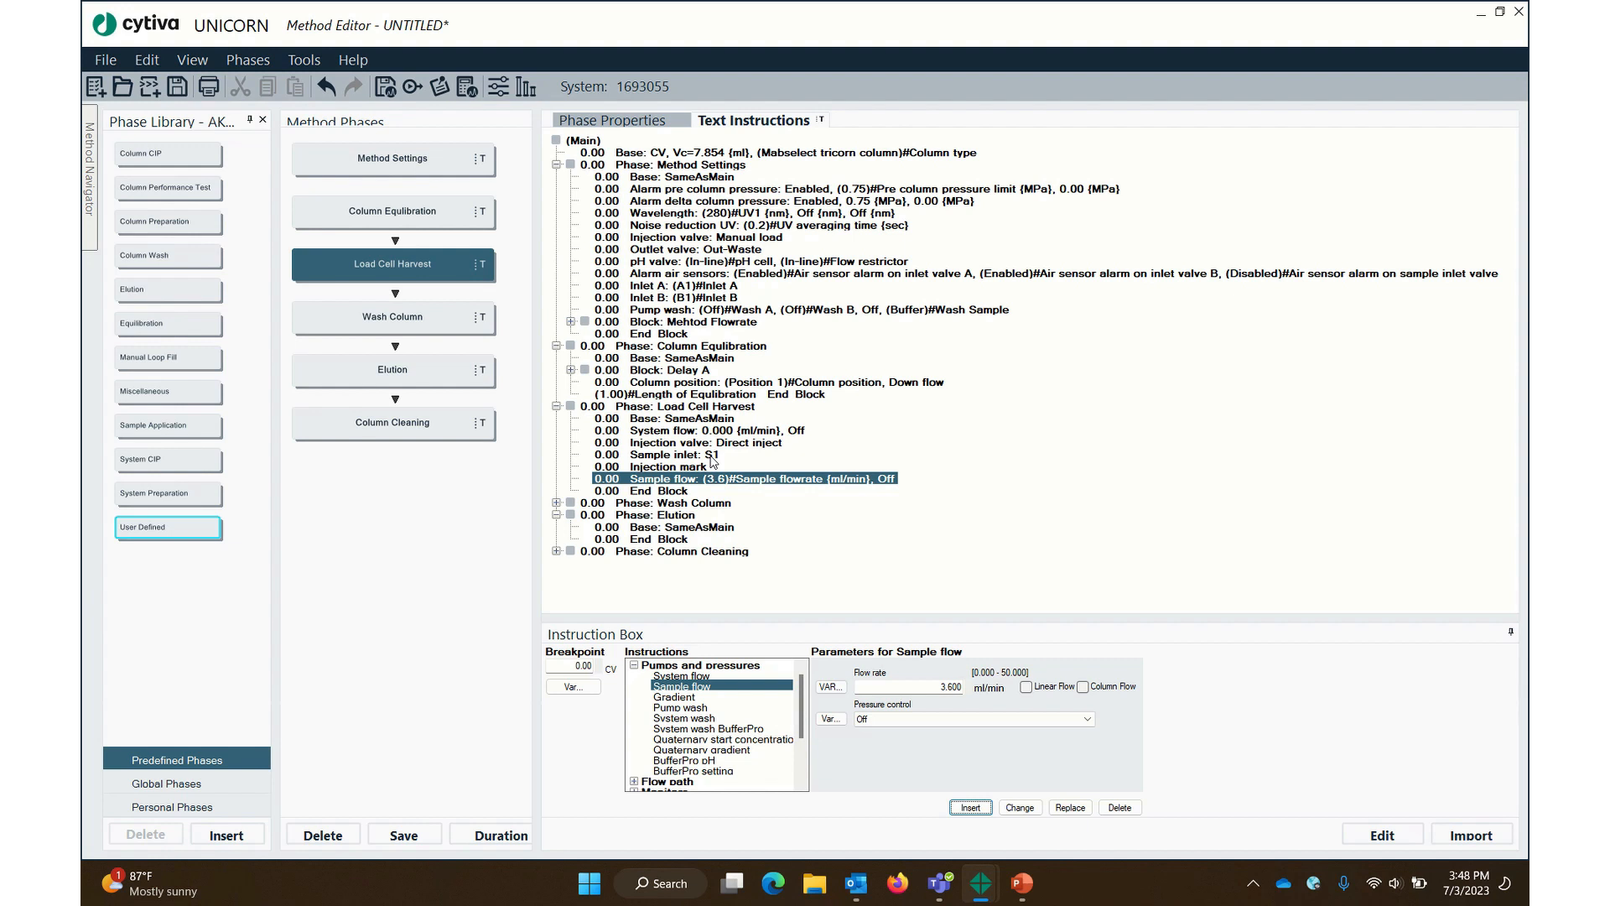
Insert an Outlet valve instruction with position Out-Waste after the Sample flow in the Load Cell Harvest phase
left_click(720, 252)
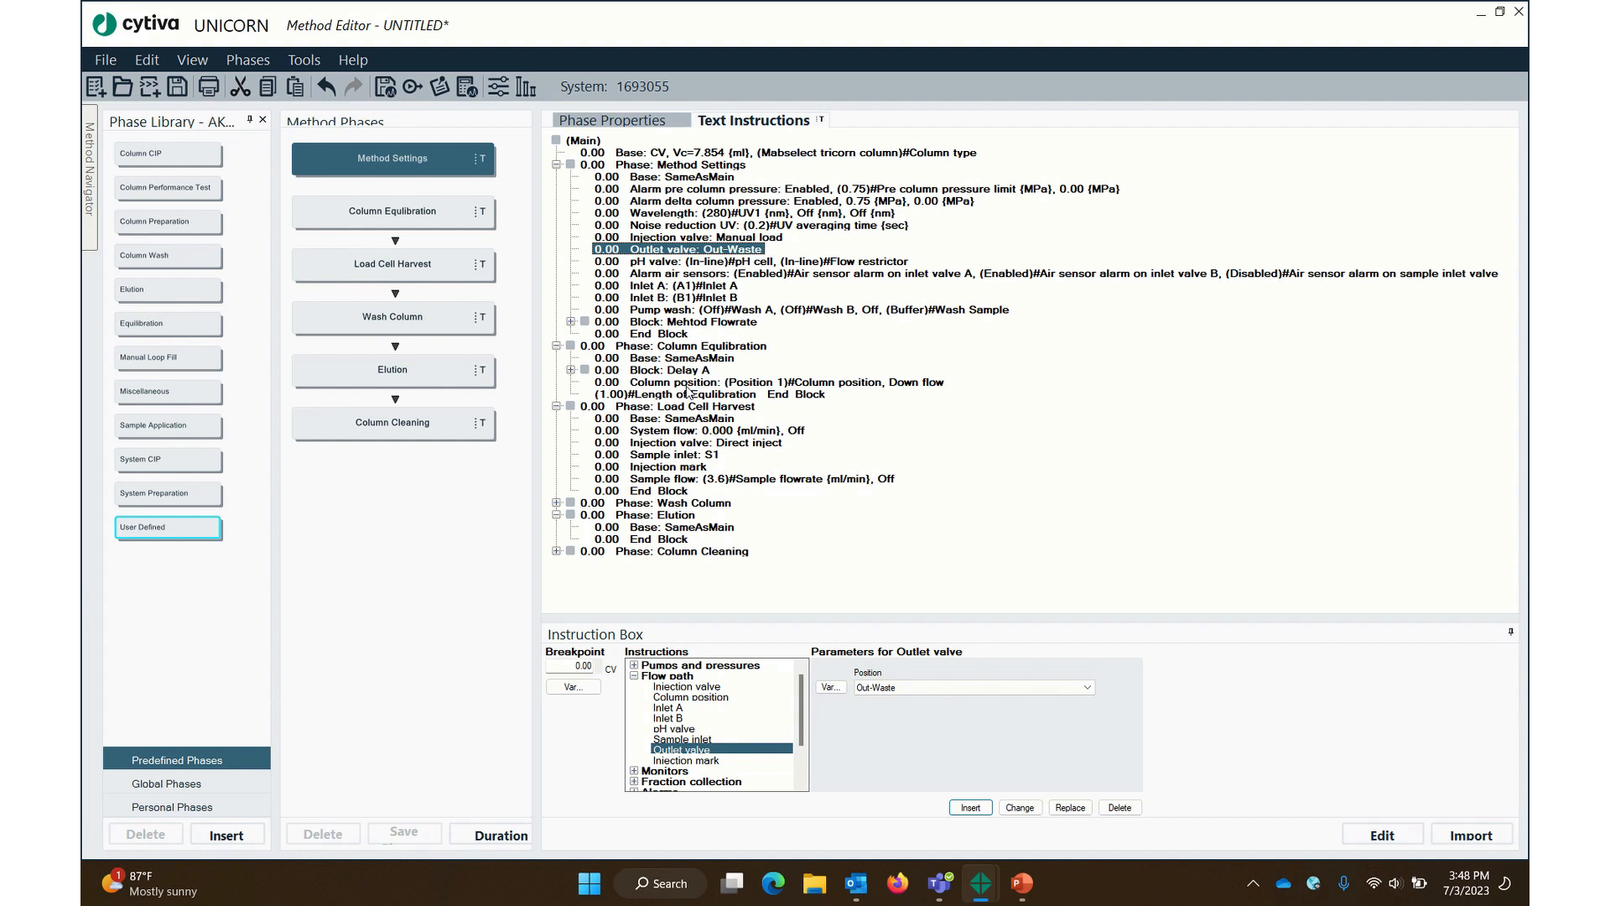
left_click(700, 479)
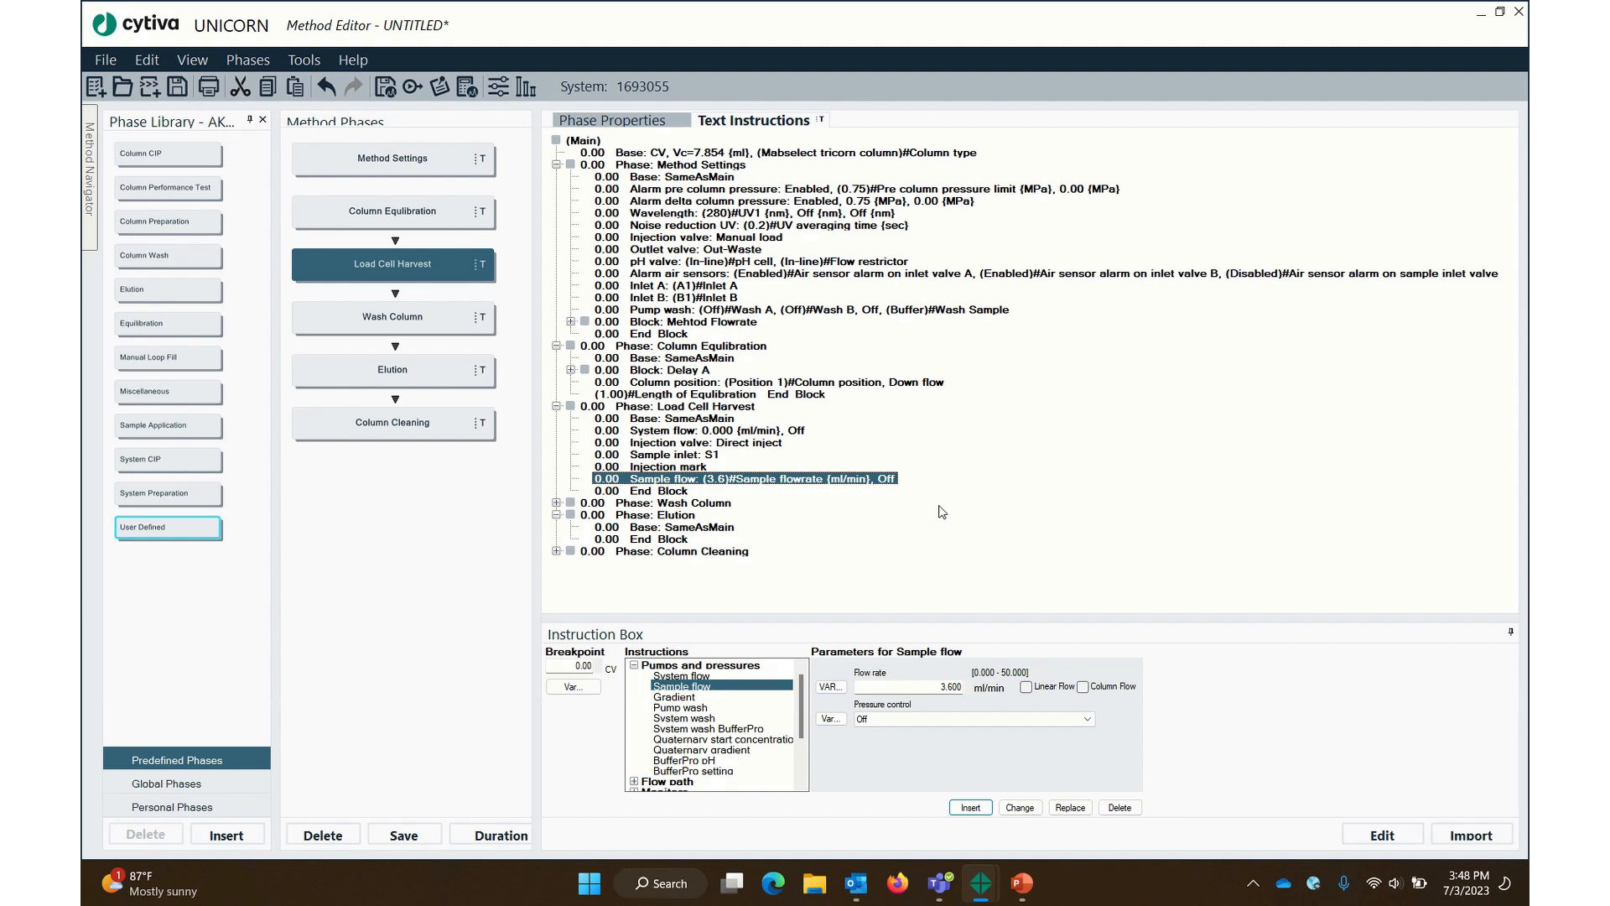
left_click(642, 668)
left_click(635, 666)
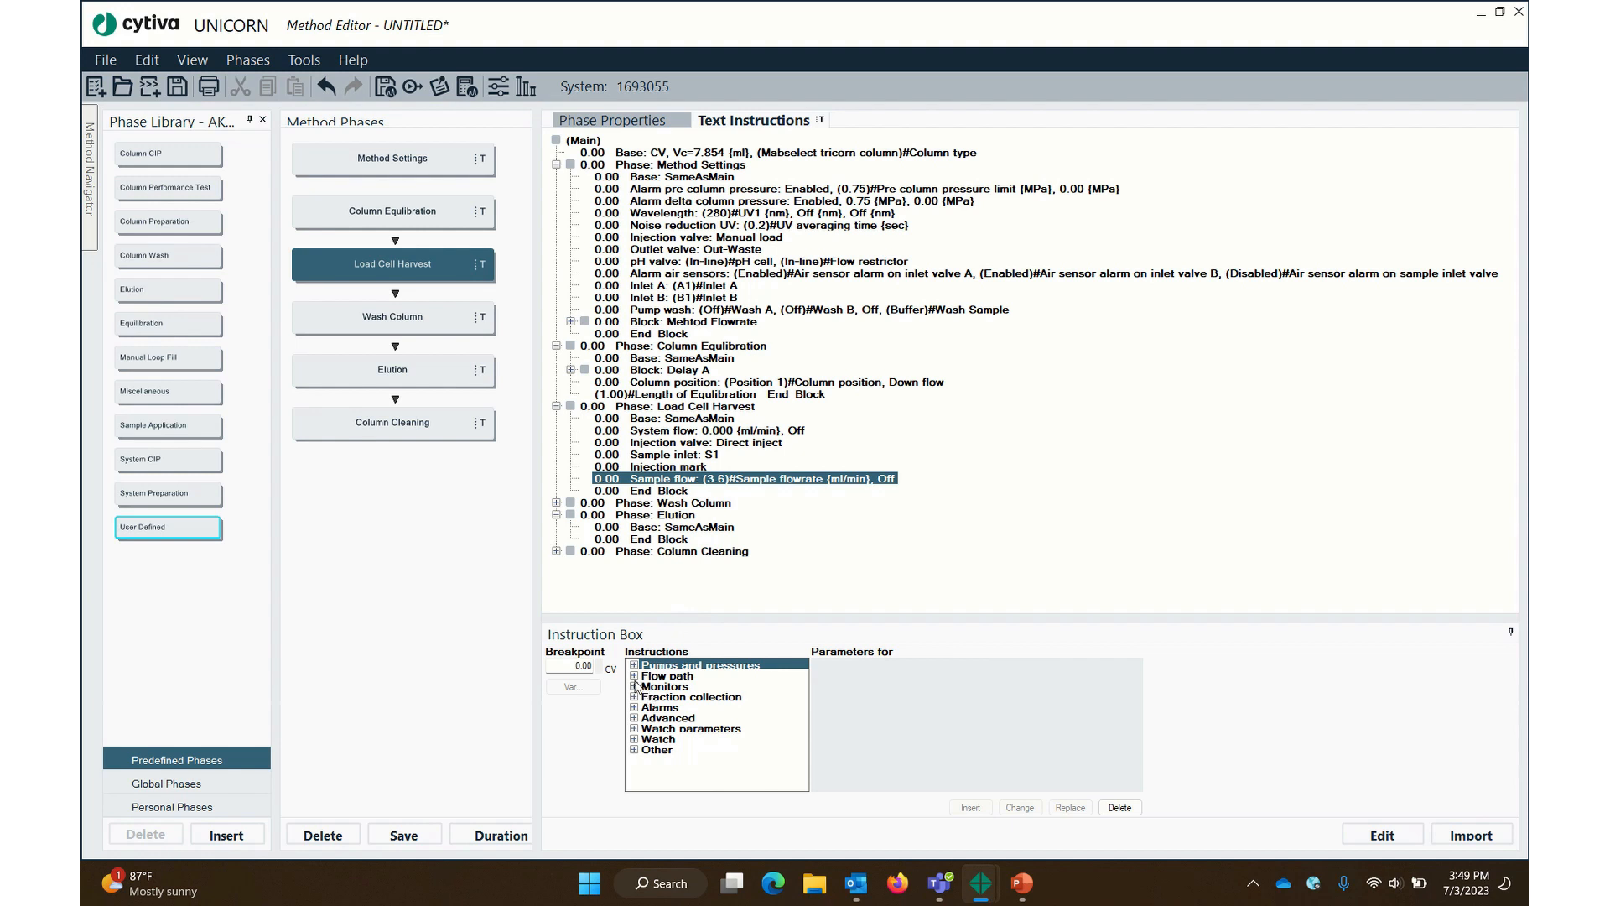
left_click(637, 677)
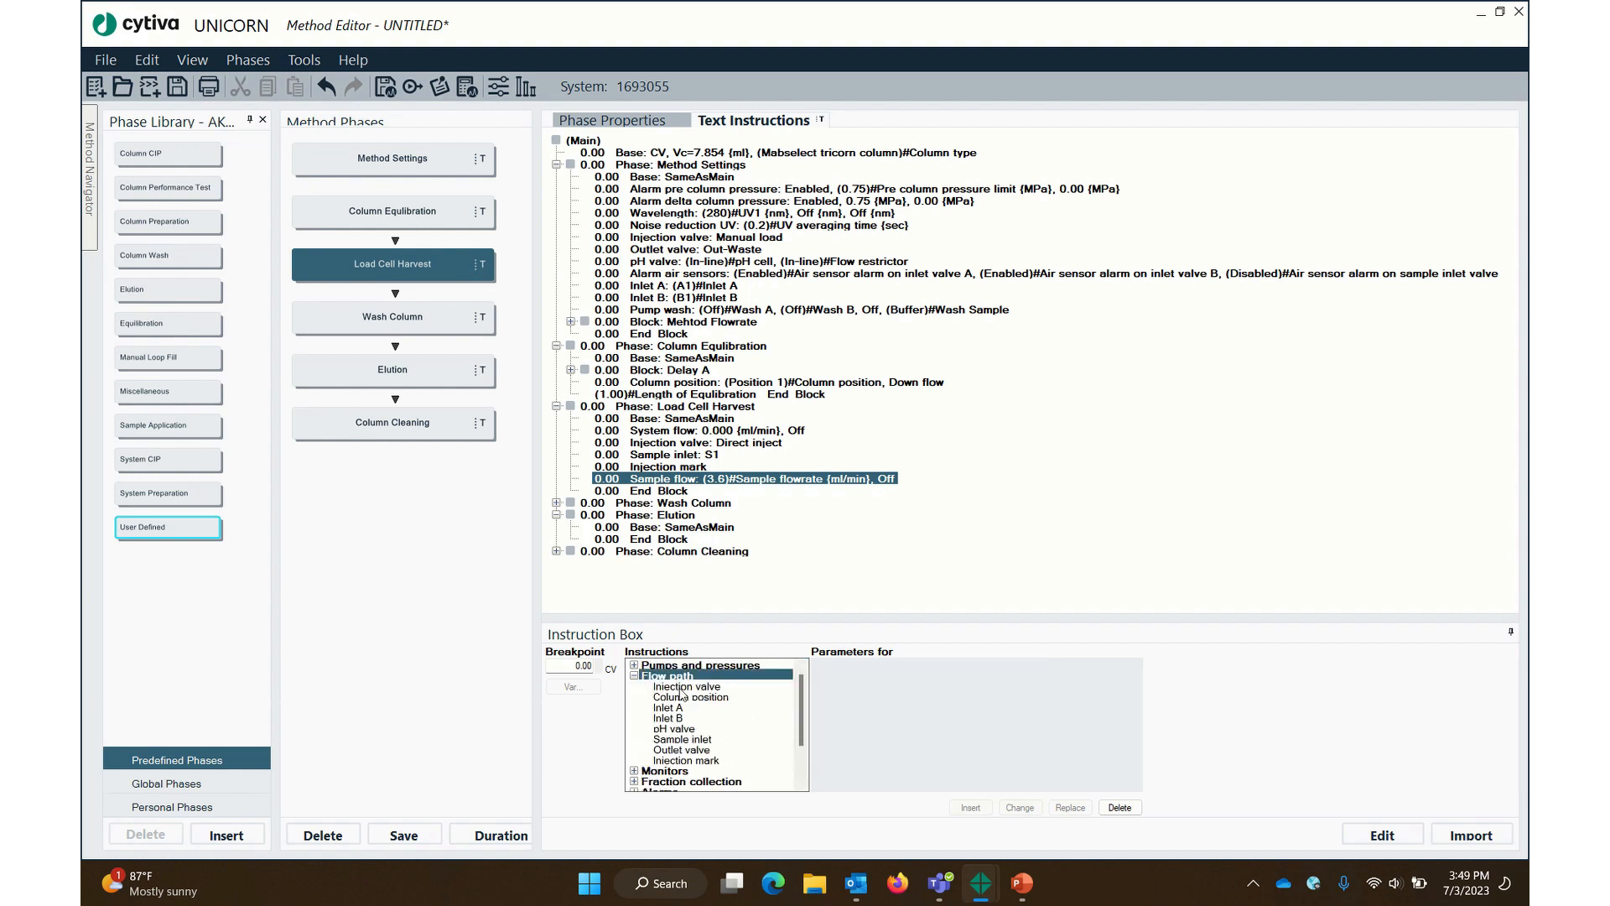
left_click(693, 750)
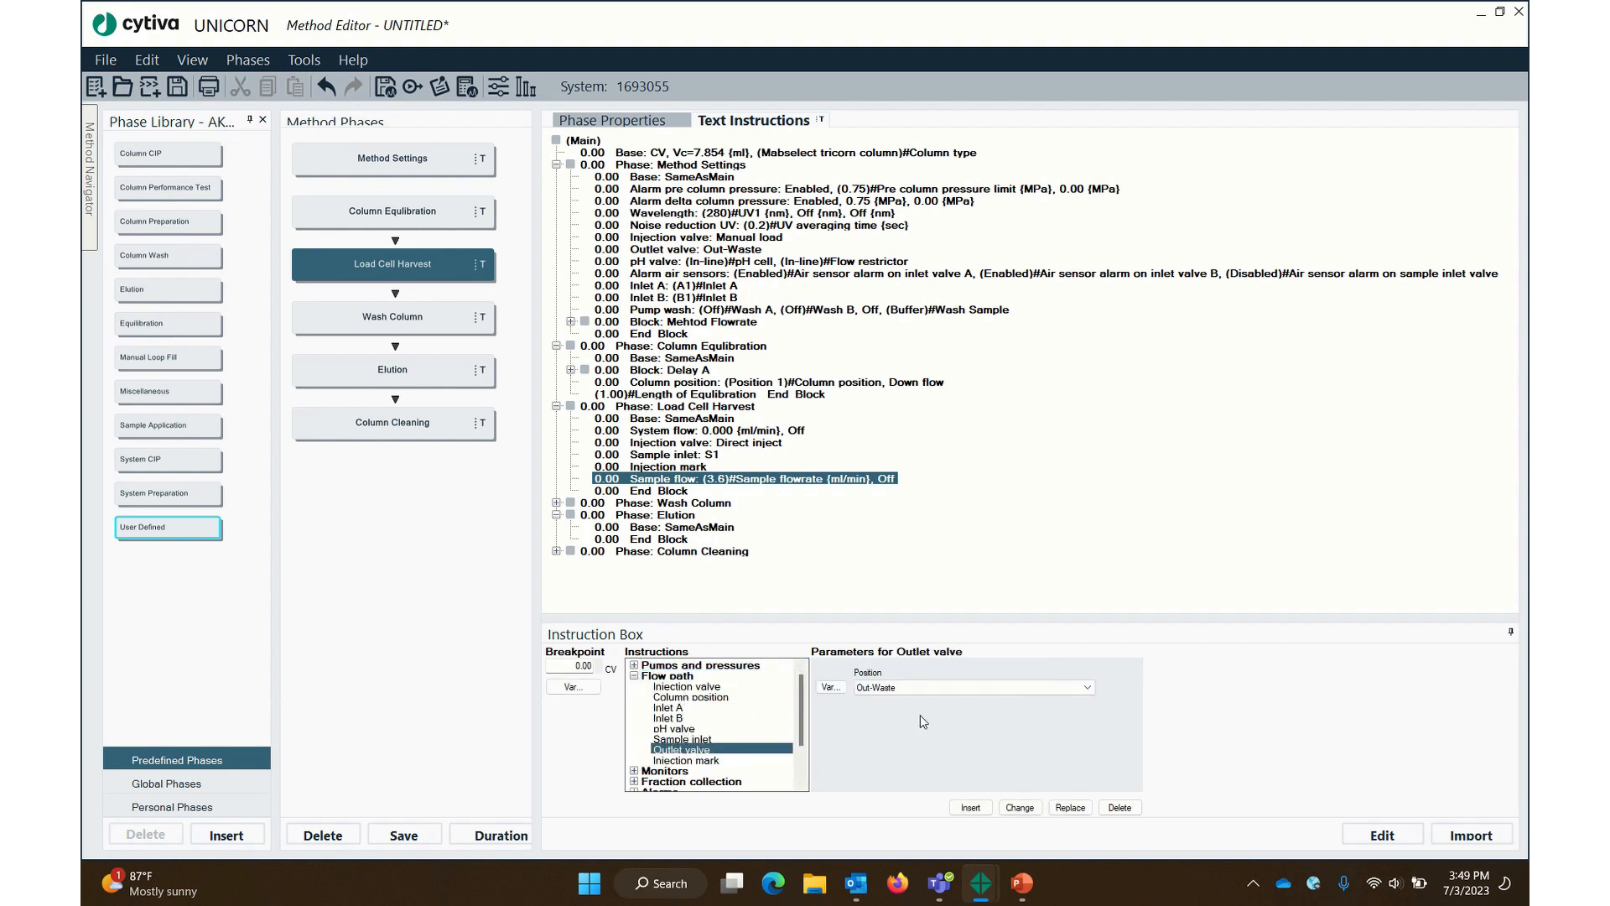
left_click(925, 693)
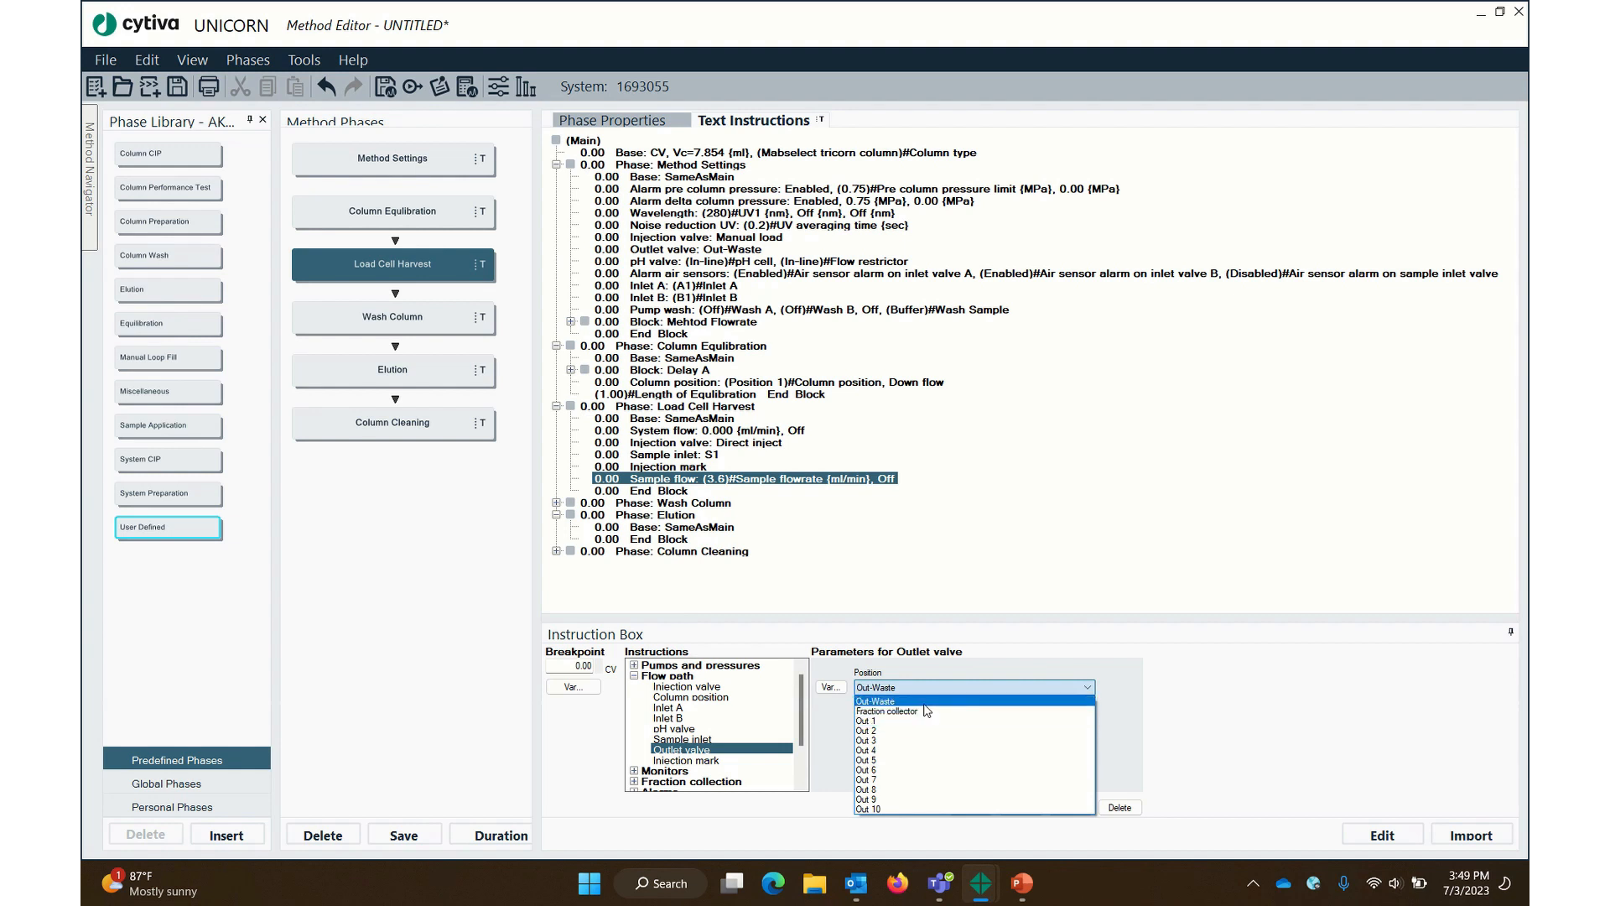
left_click(933, 701)
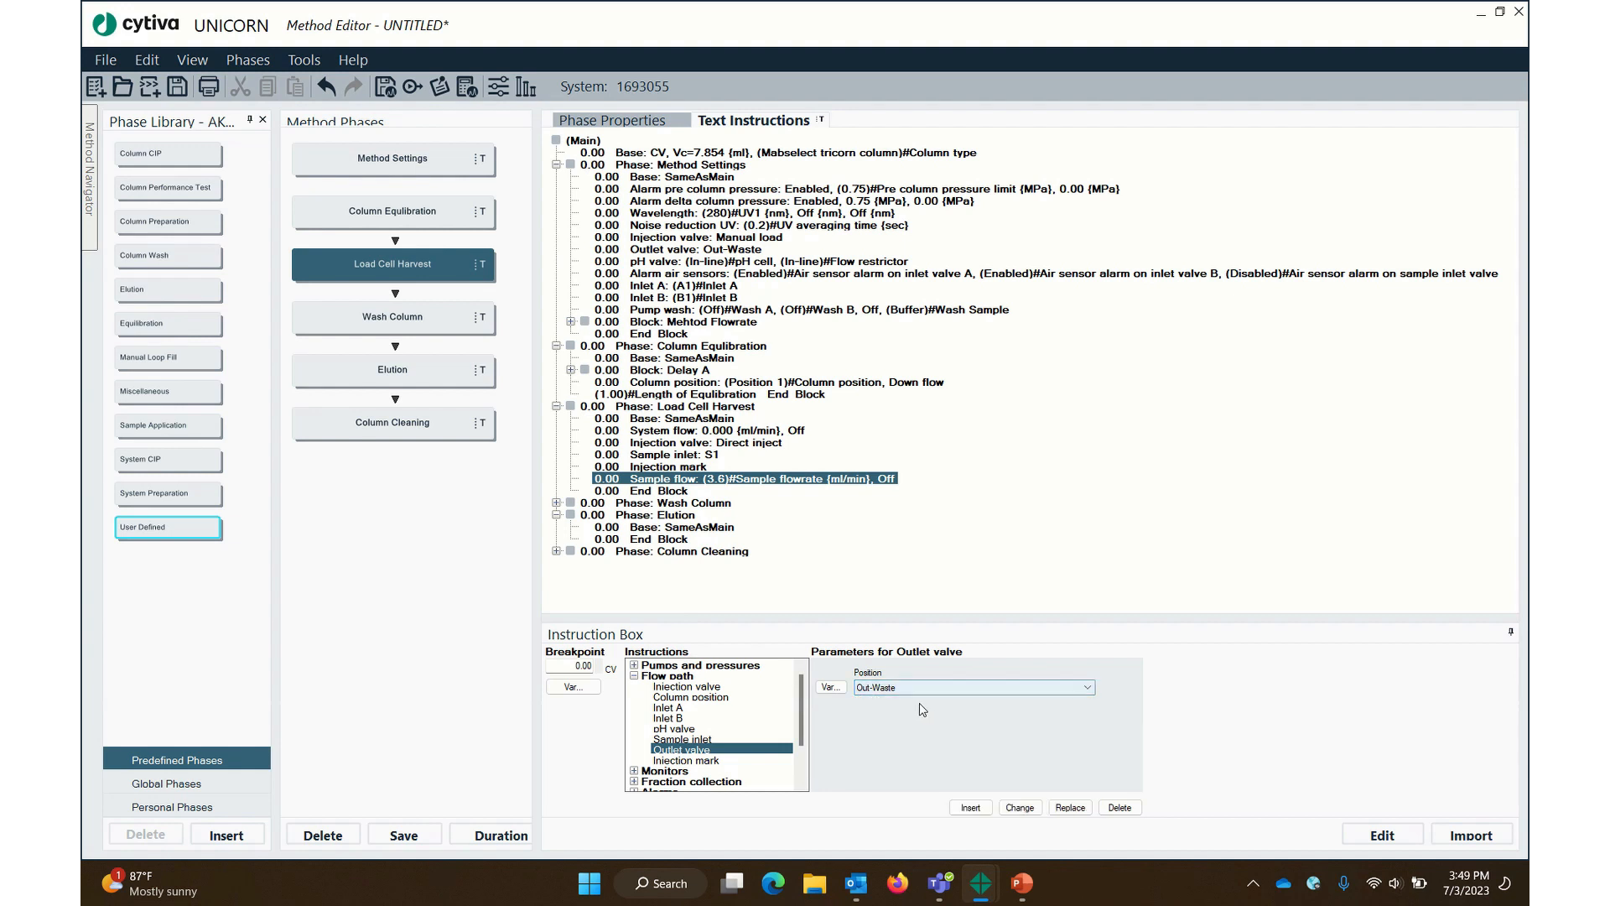
left_click(970, 807)
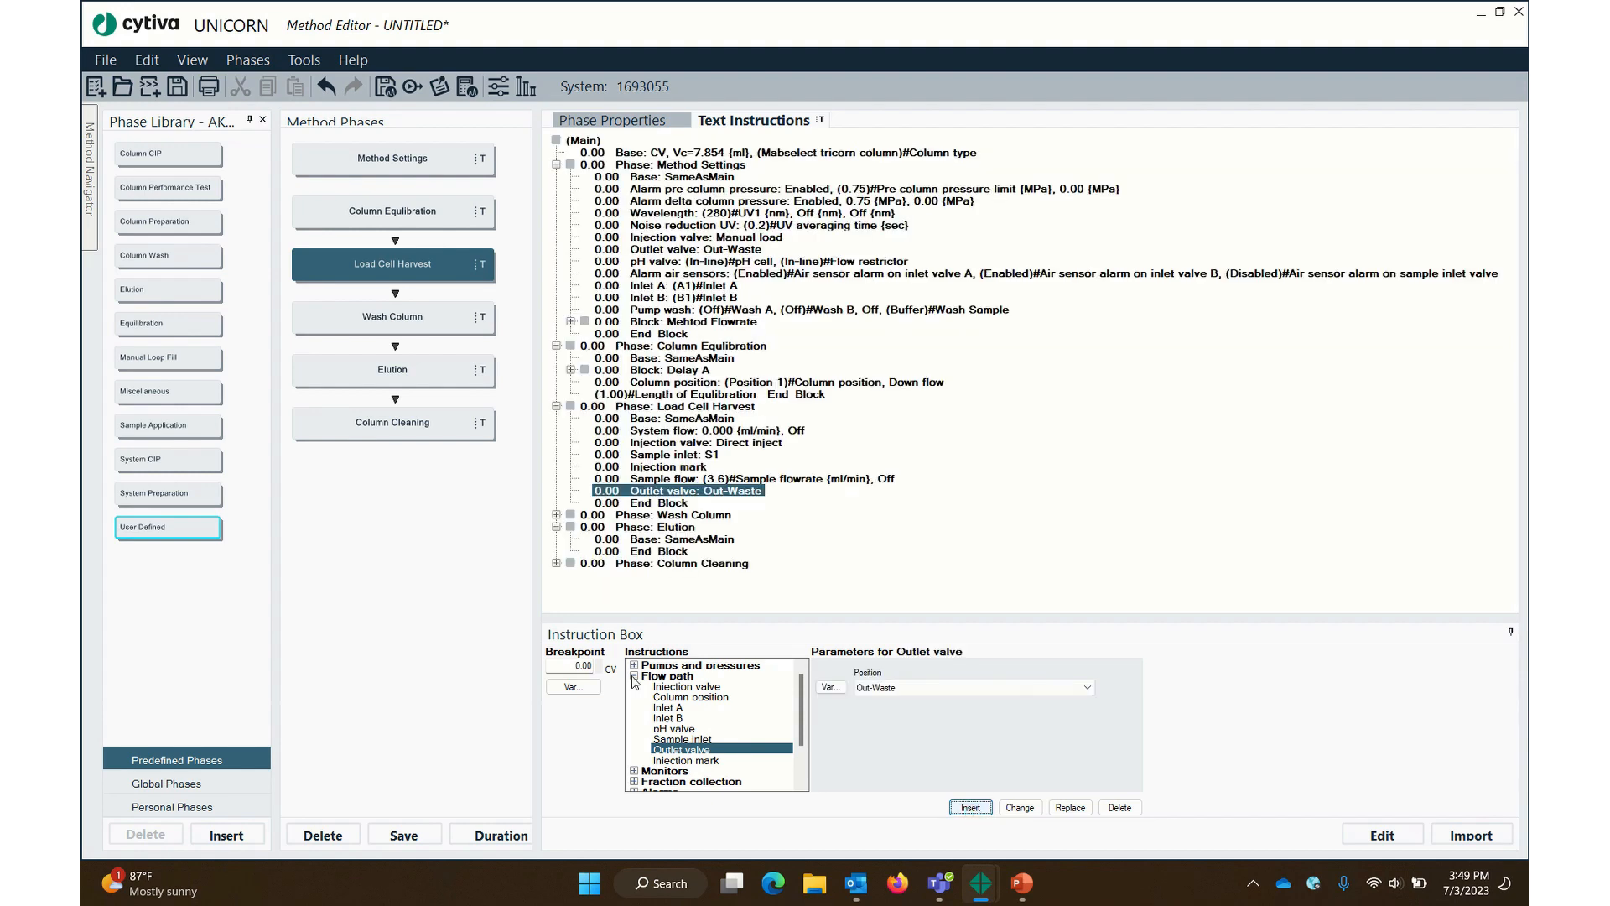
Assign the Load Cell Harvest outlet valve position to a new variable named Cell Harvest Waste and apply the change
left_click(830, 687)
type("Cell Har")
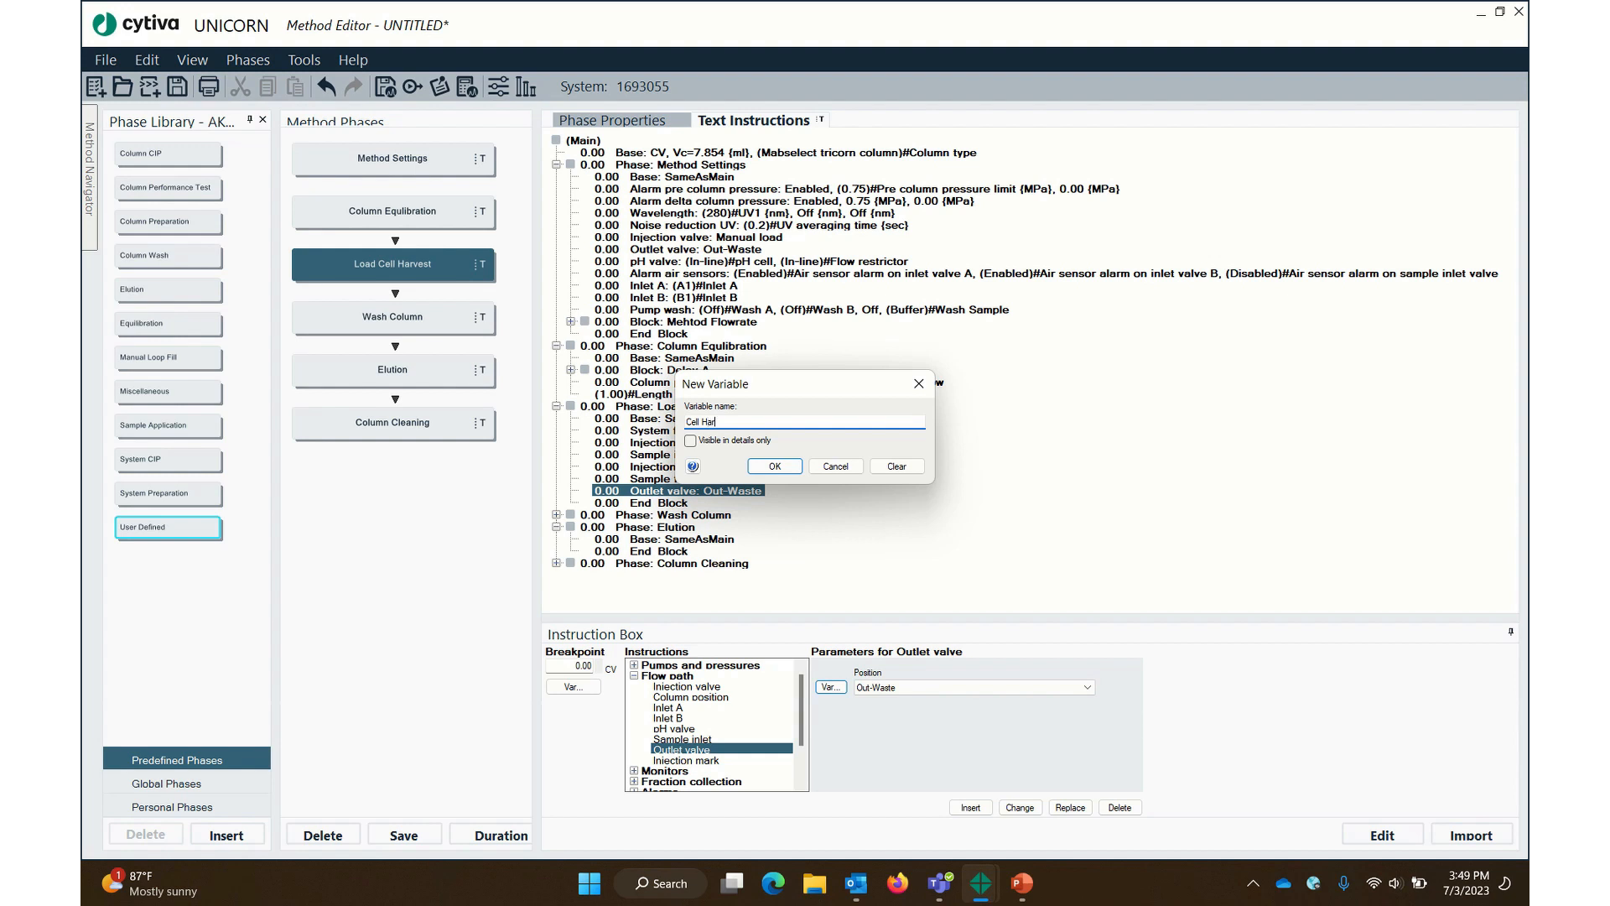
type("vest Waste")
left_click(775, 466)
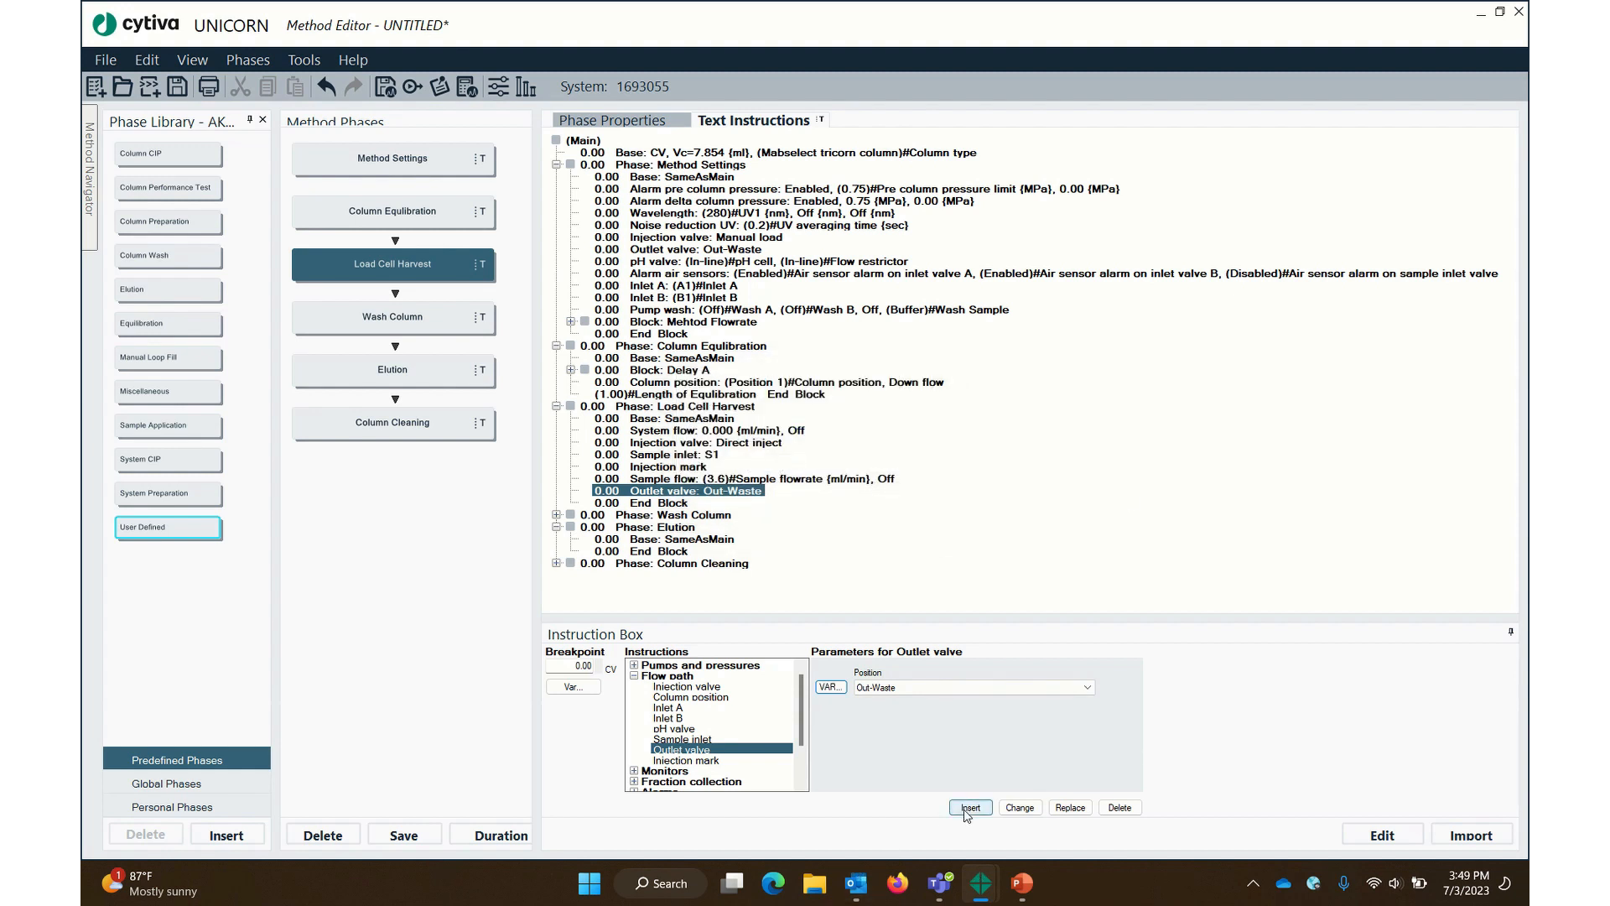
left_click(1019, 808)
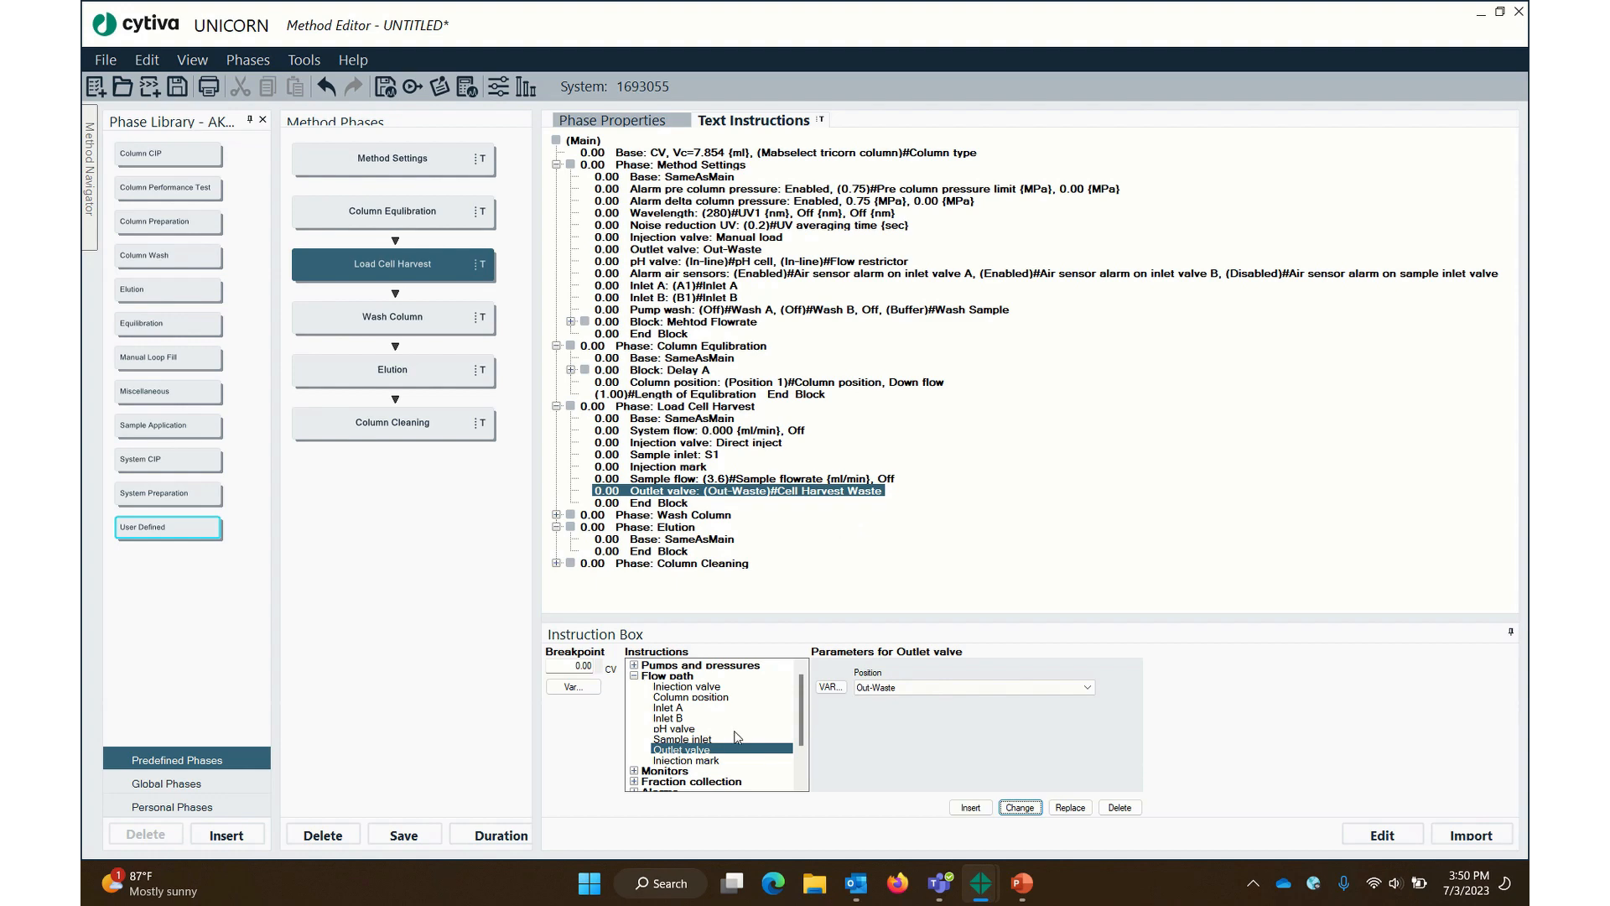
left_click(636, 674)
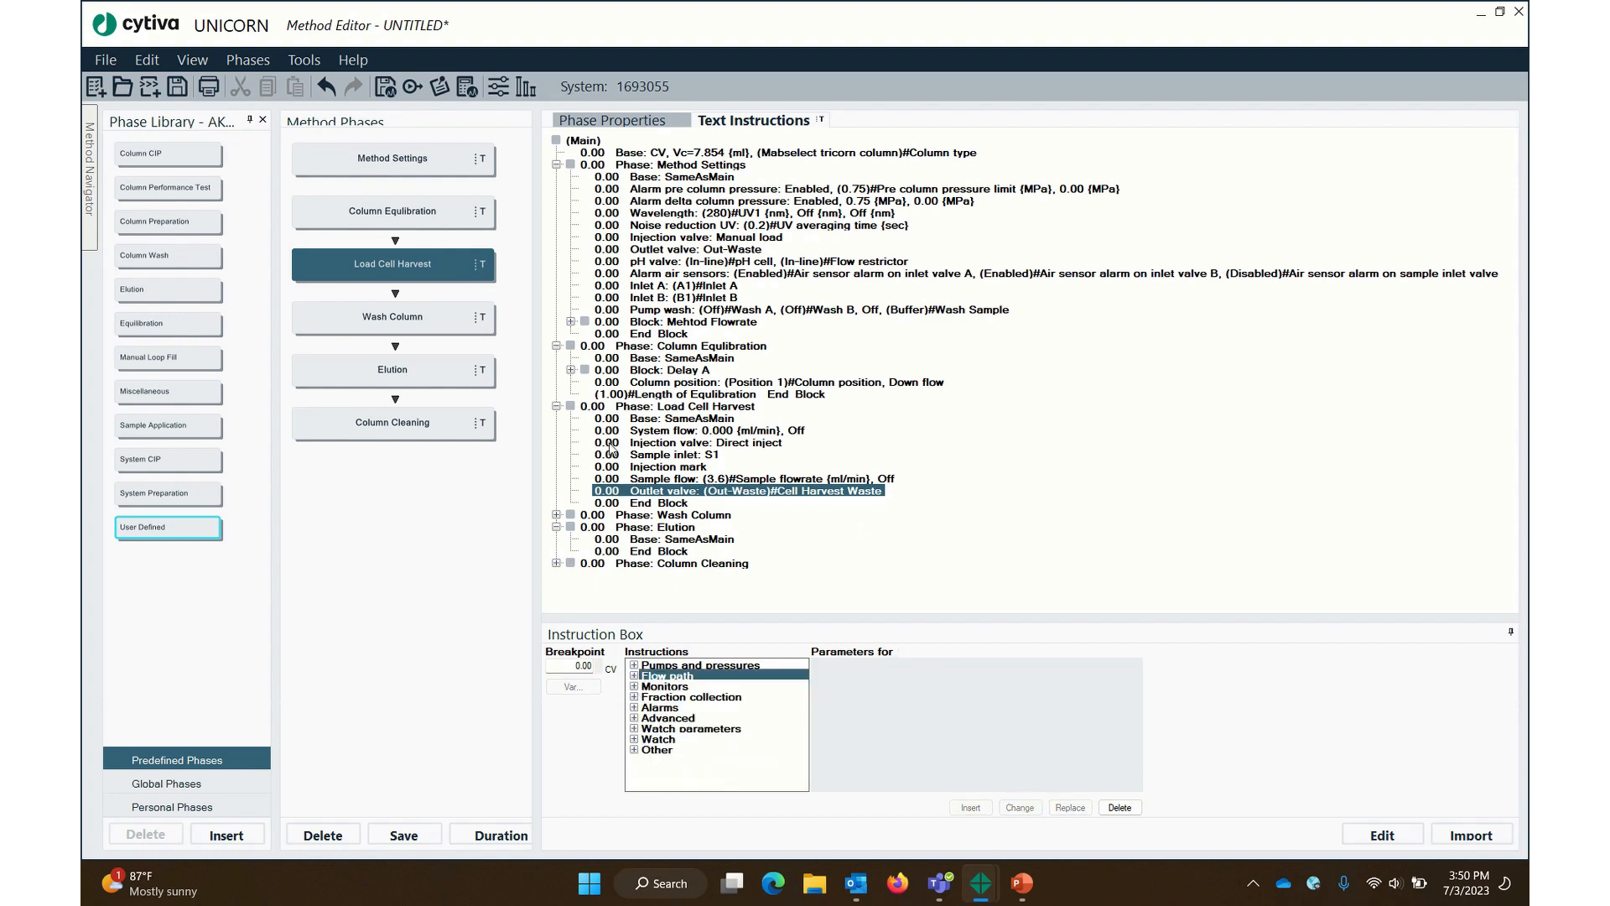
Review the Load Cell Harvest instructions in order, from System flow to Outlet valve
left_click(659, 430)
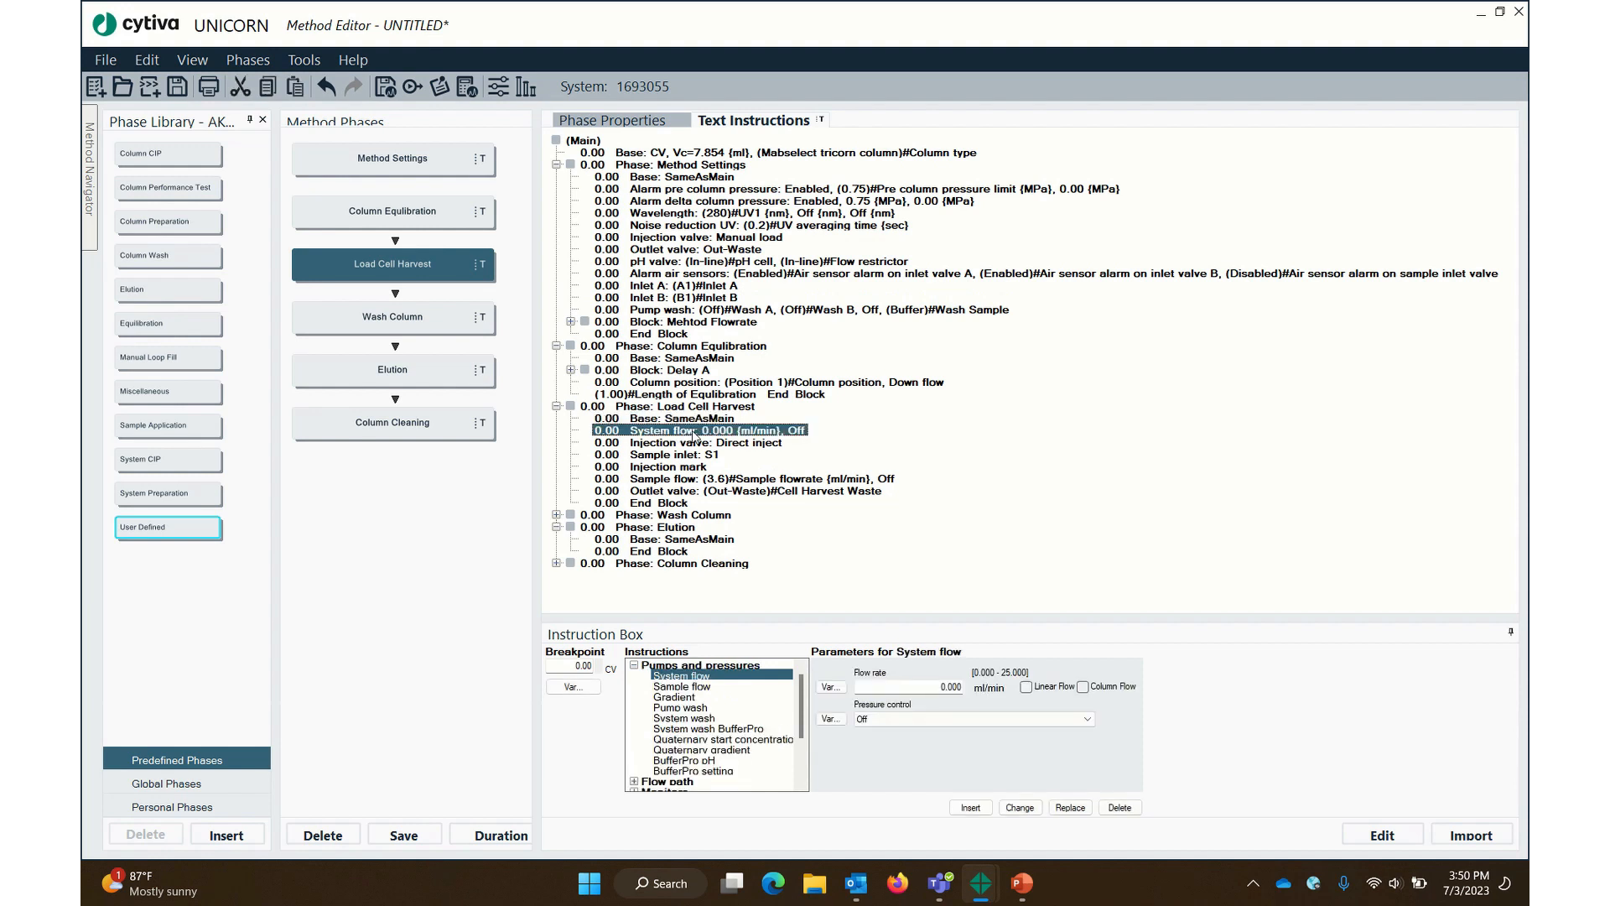
left_click(742, 445)
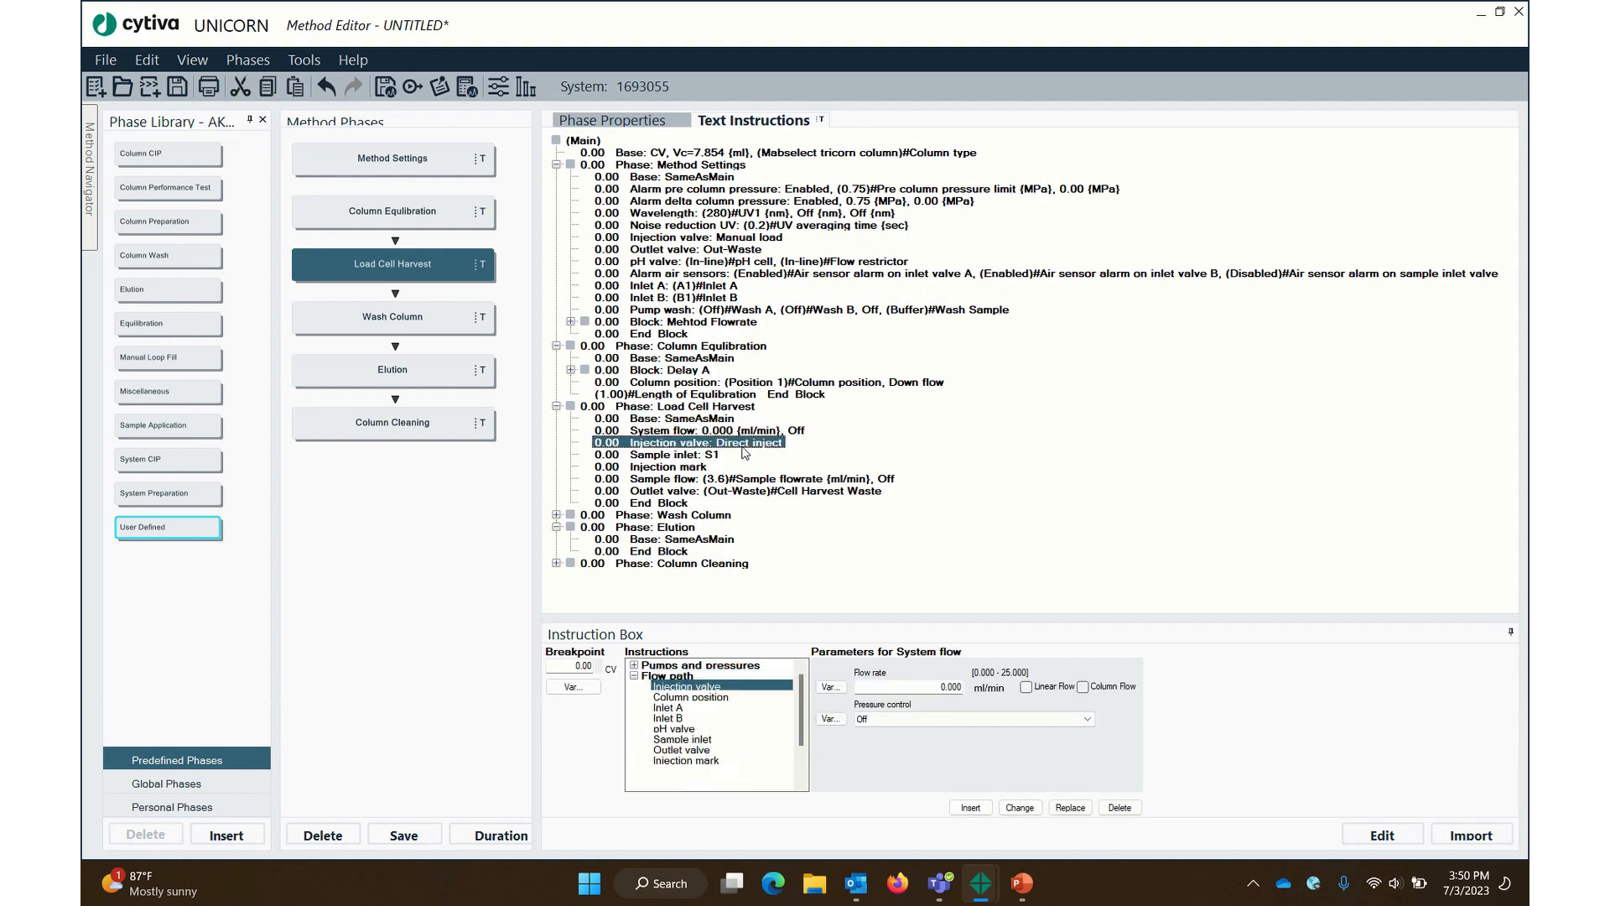
left_click(696, 457)
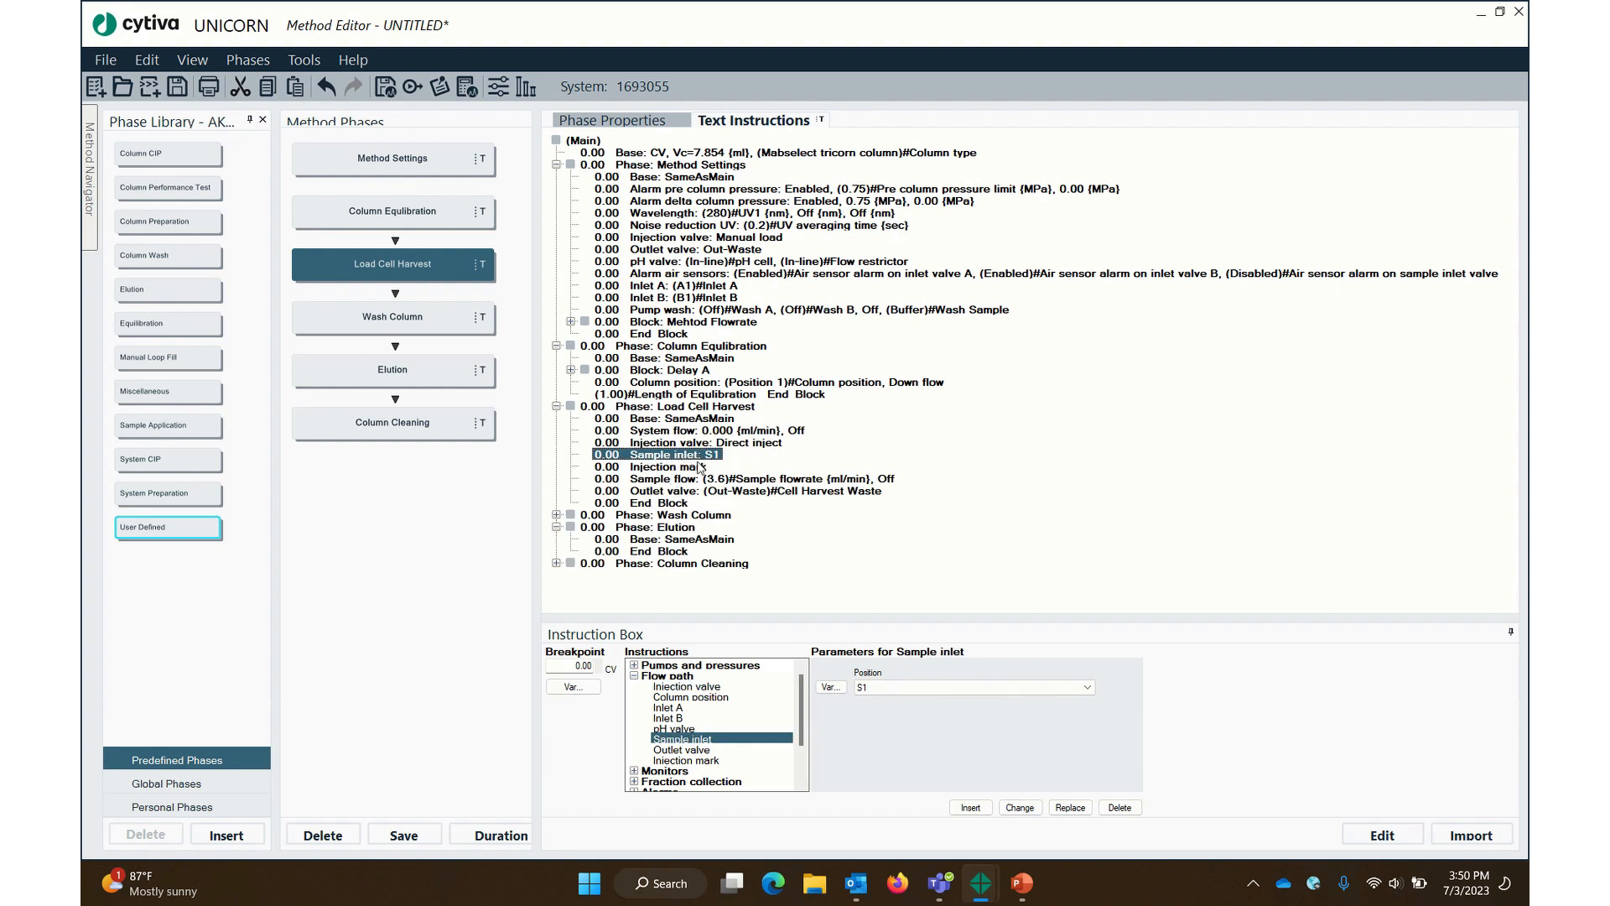
left_click(689, 468)
left_click(710, 481)
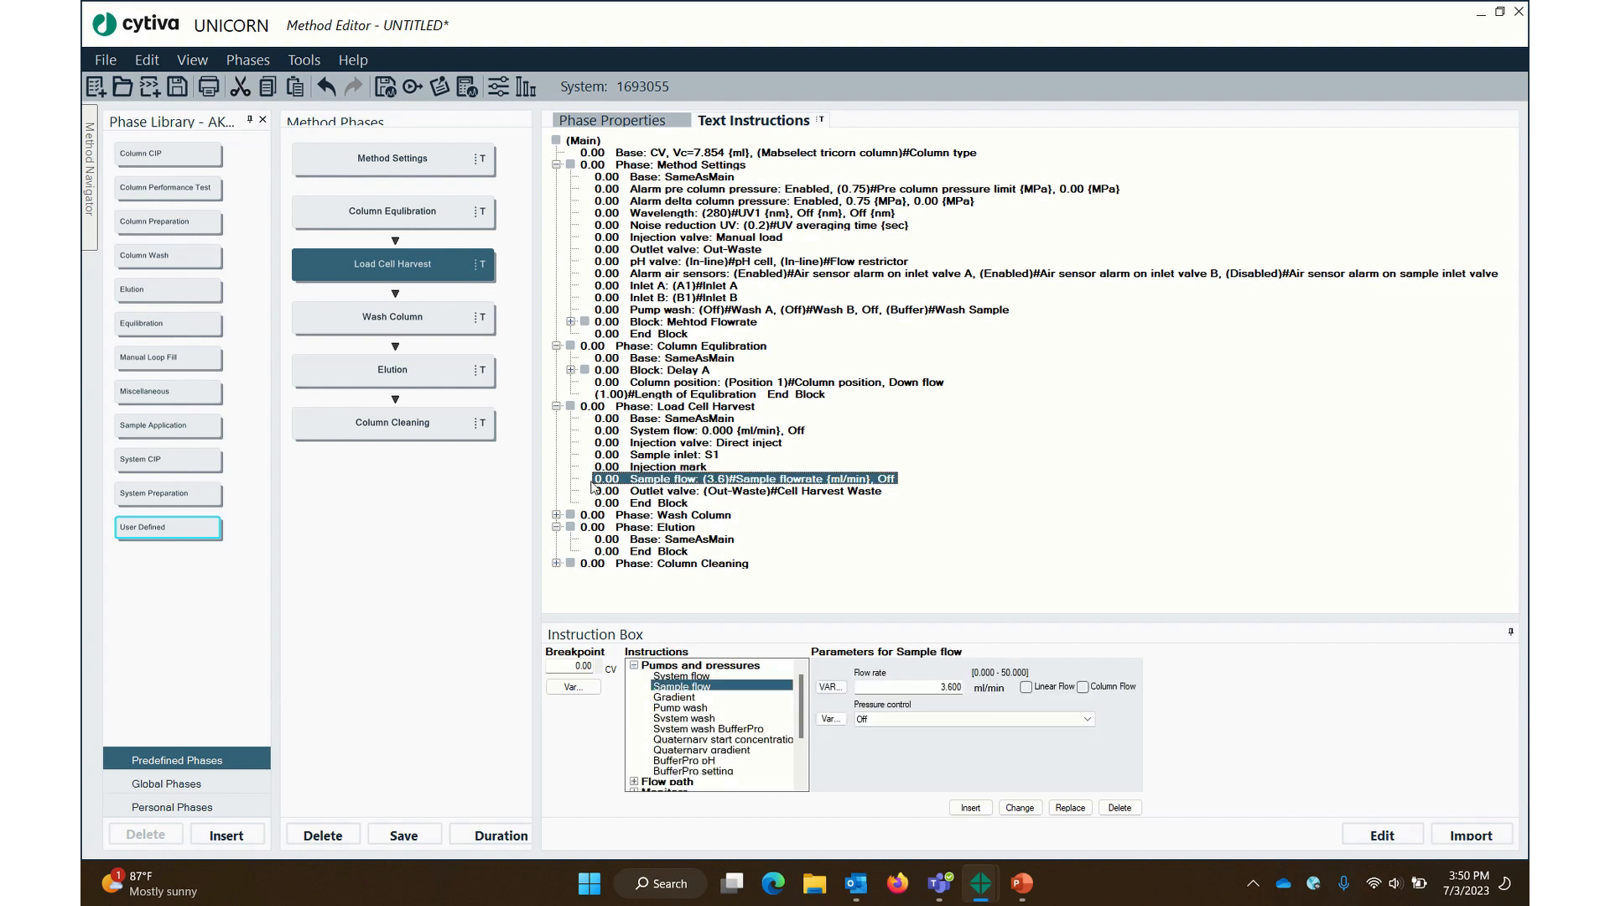
left_click(676, 494)
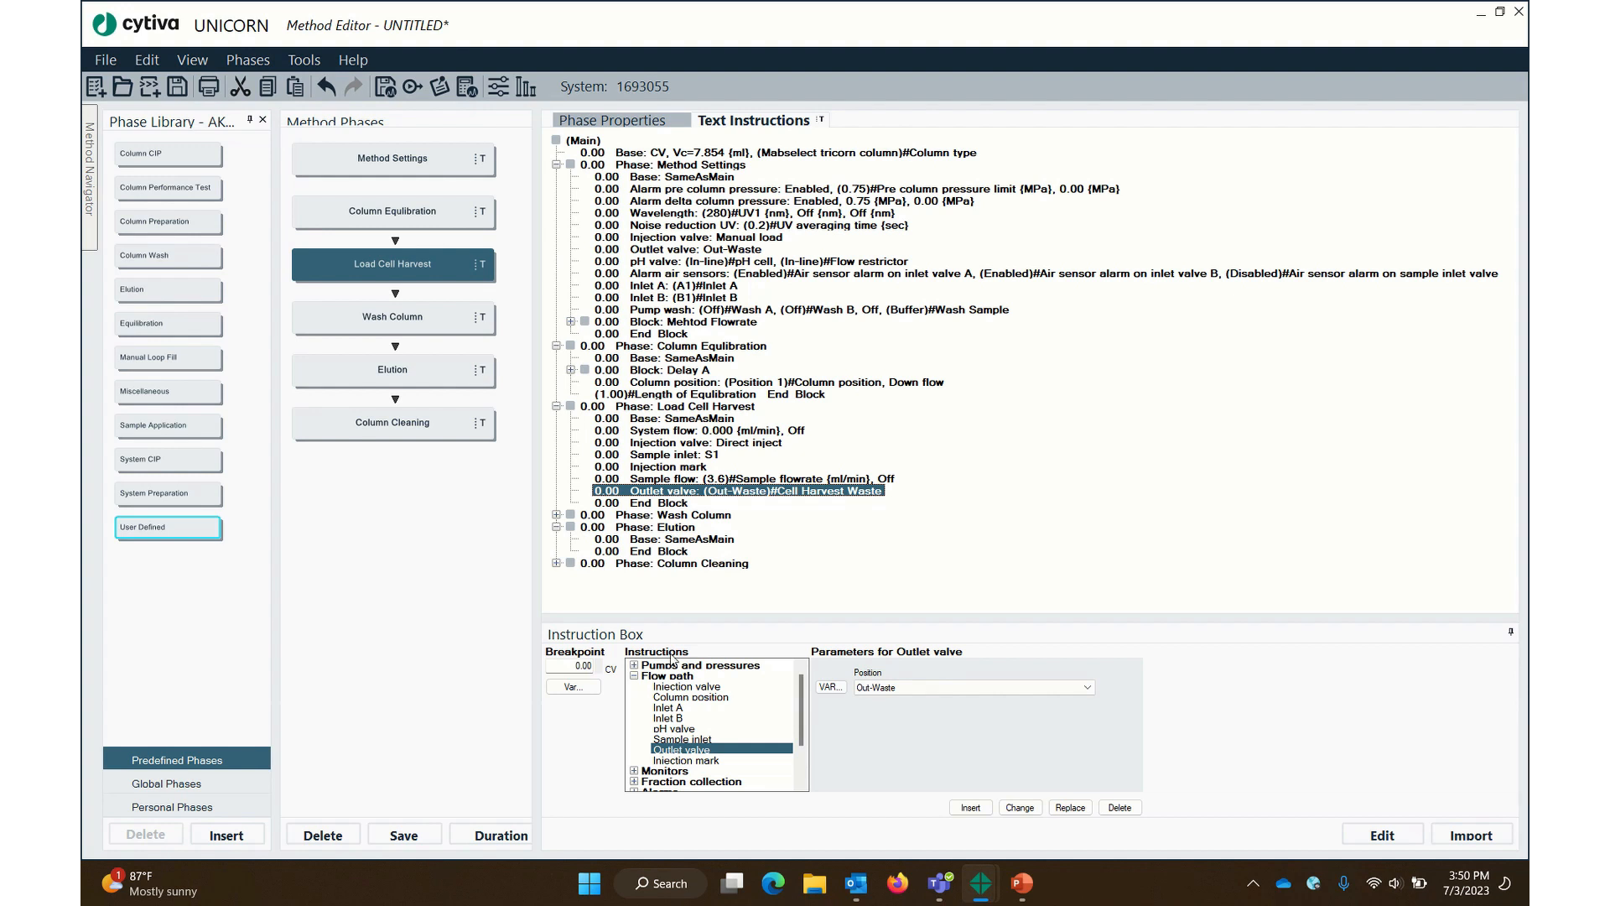
Insert a Hold until instruction after the Outlet valve: signal Air sensor Sample inlet valve, test Equals, value Air, timeout 5.00
left_click(634, 676)
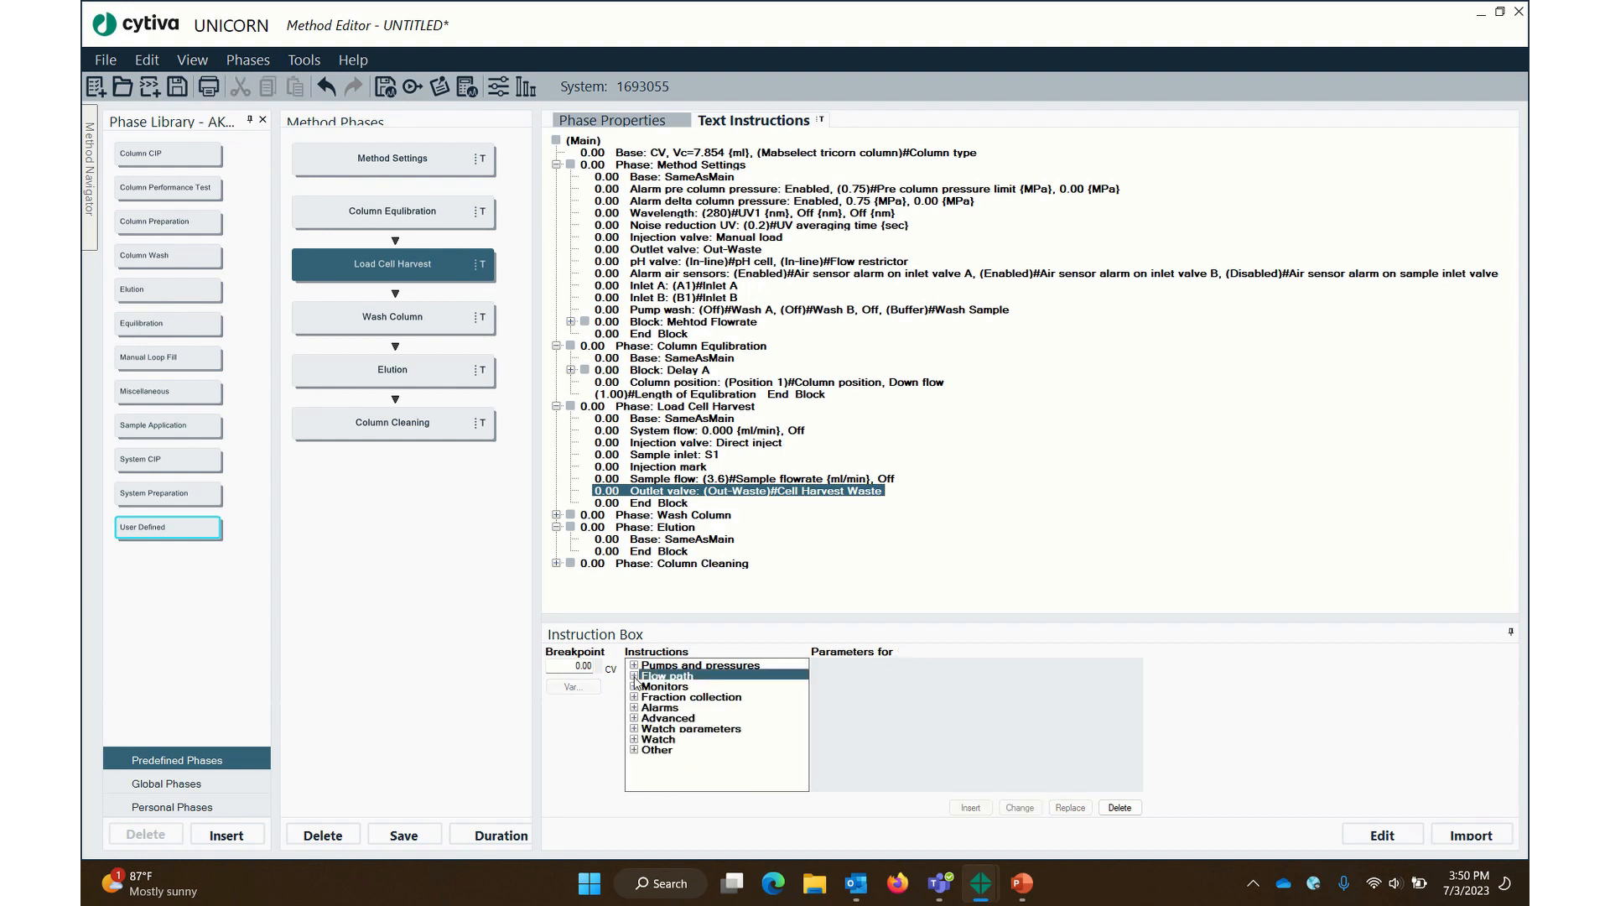
left_click(635, 738)
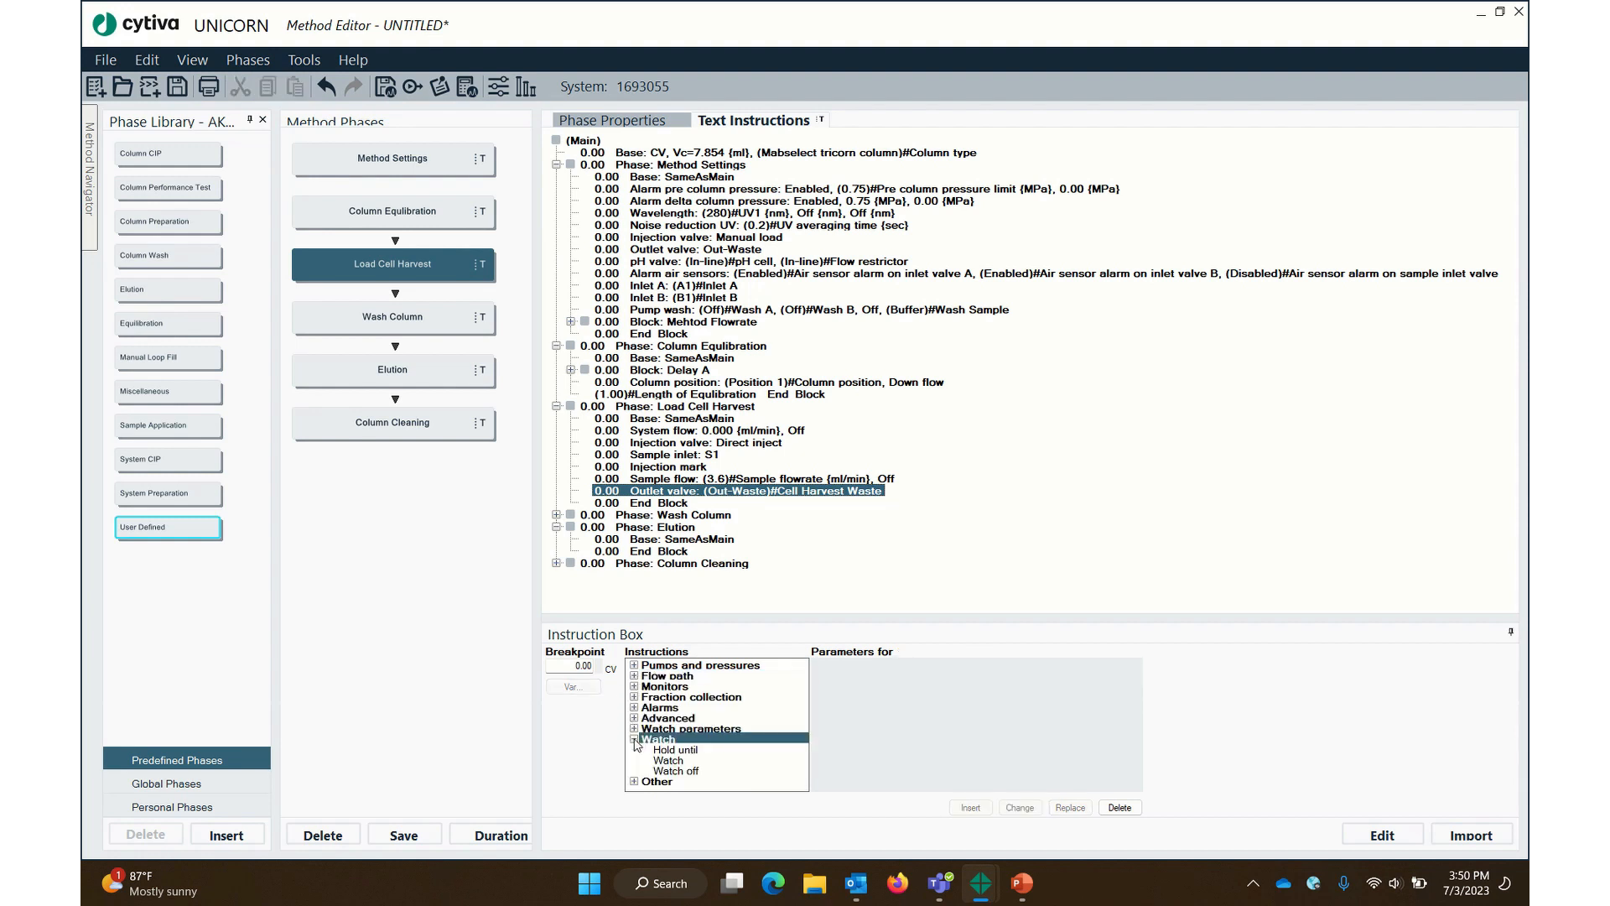
left_click(681, 751)
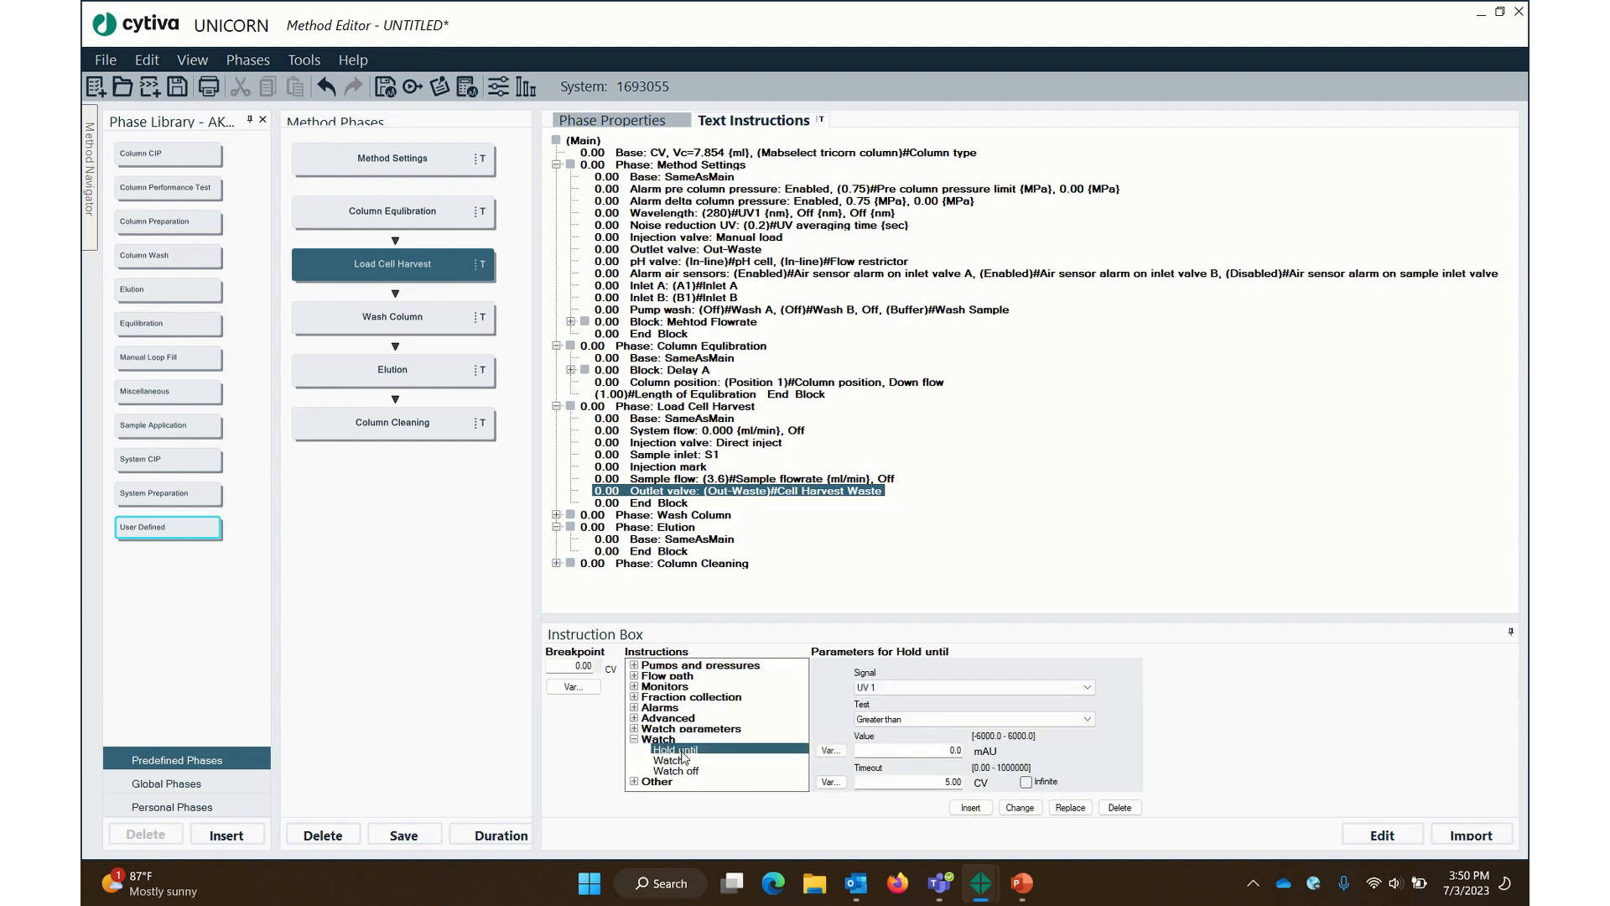
left_click(1044, 687)
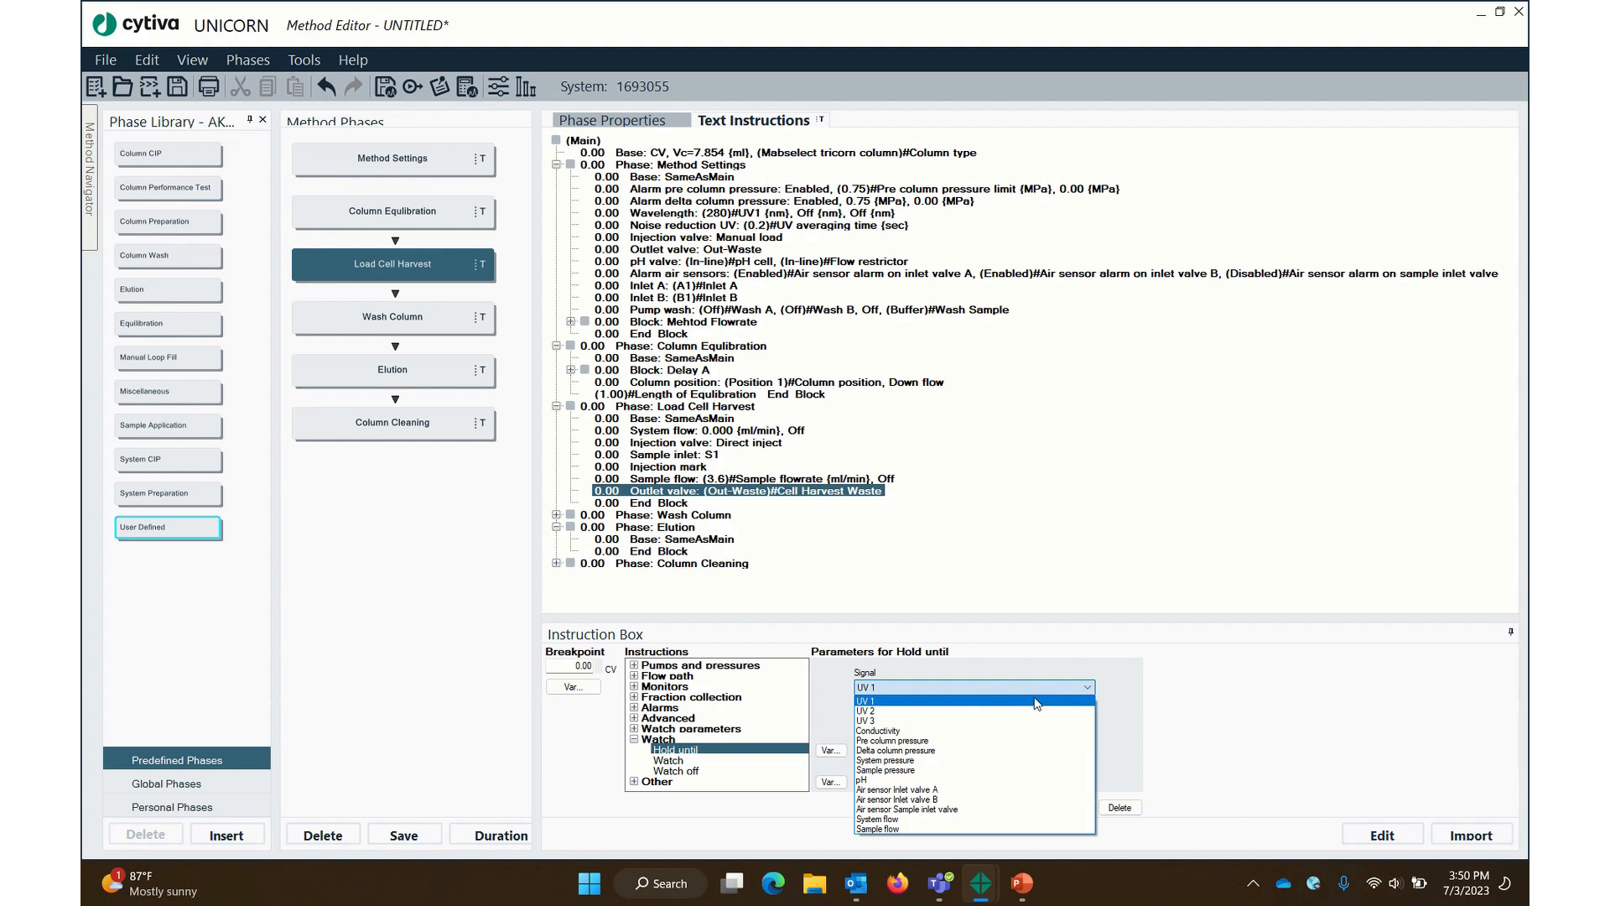
left_click(983, 812)
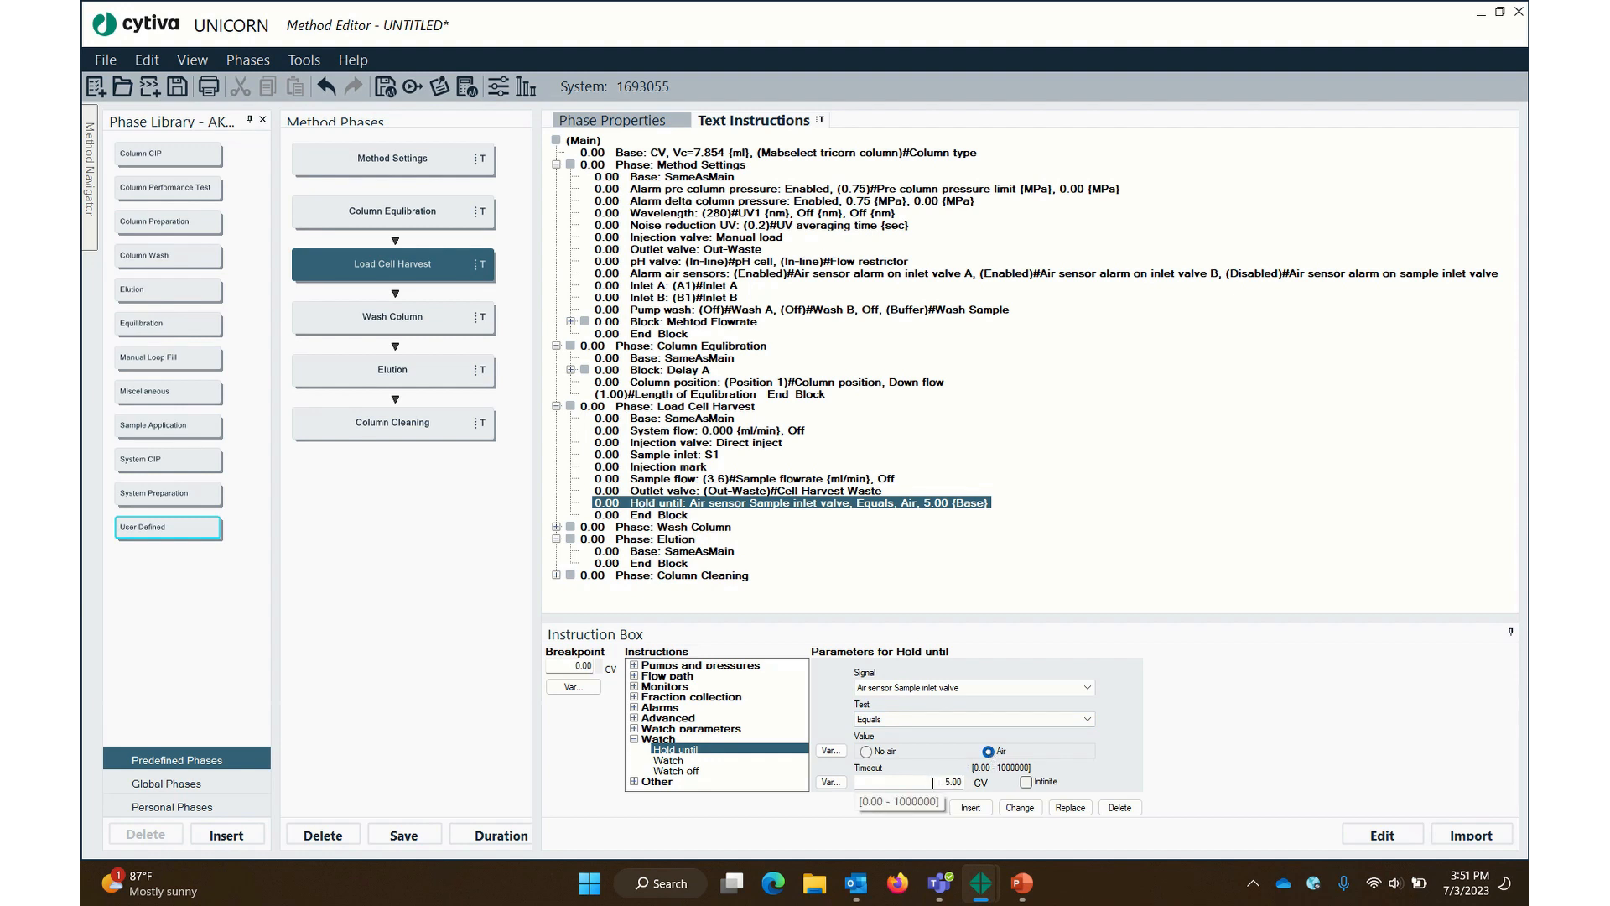
left_click(831, 782)
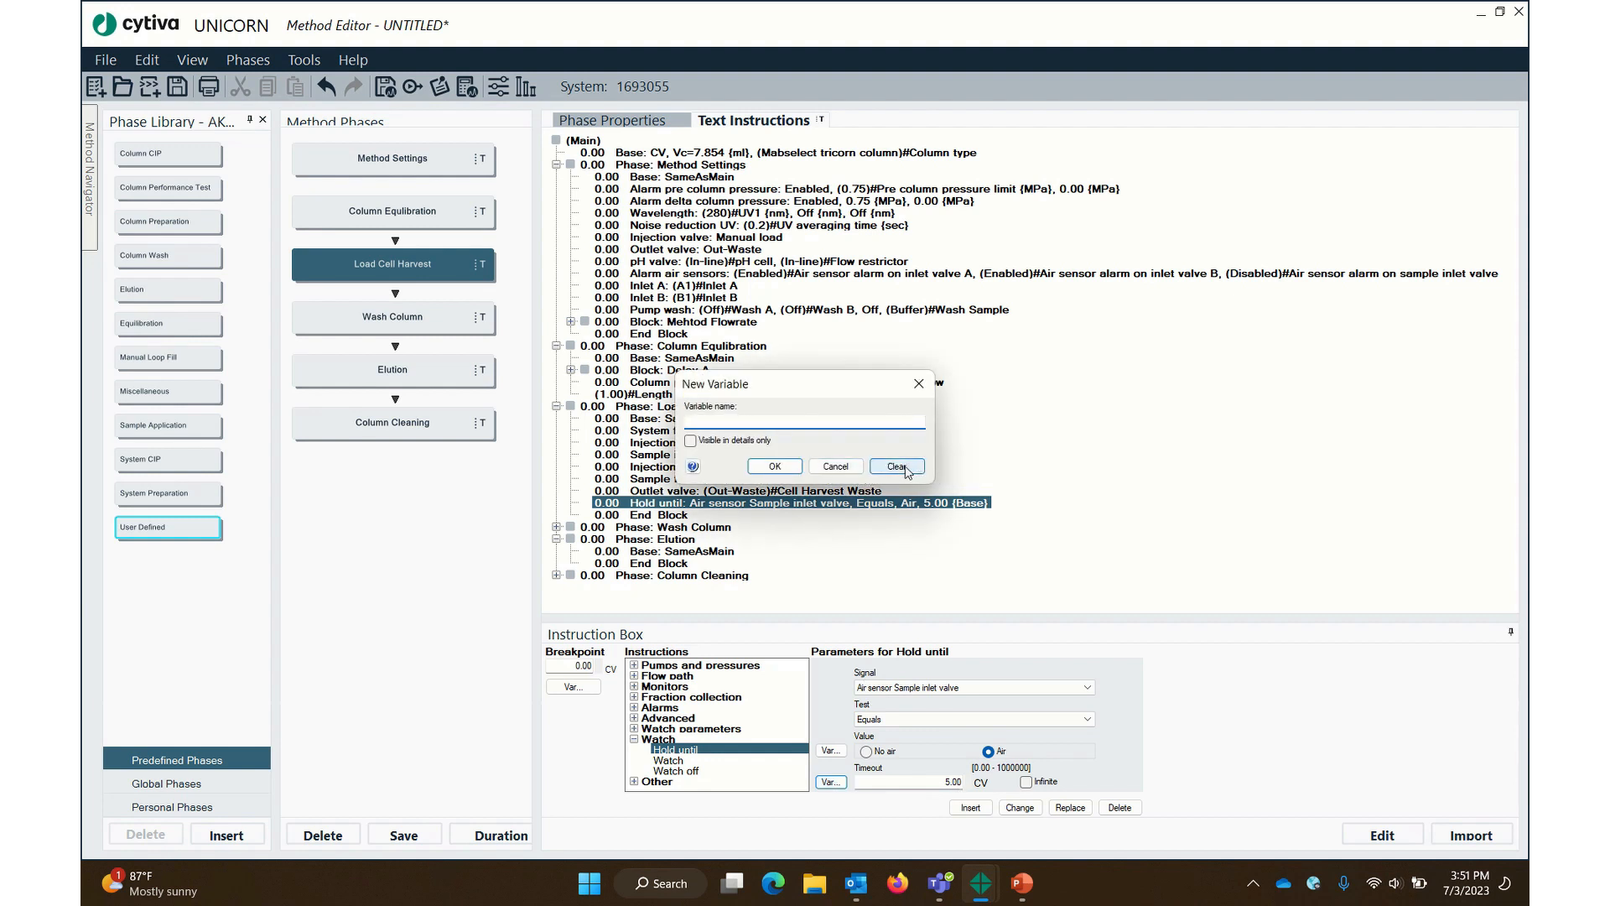
left_click(835, 467)
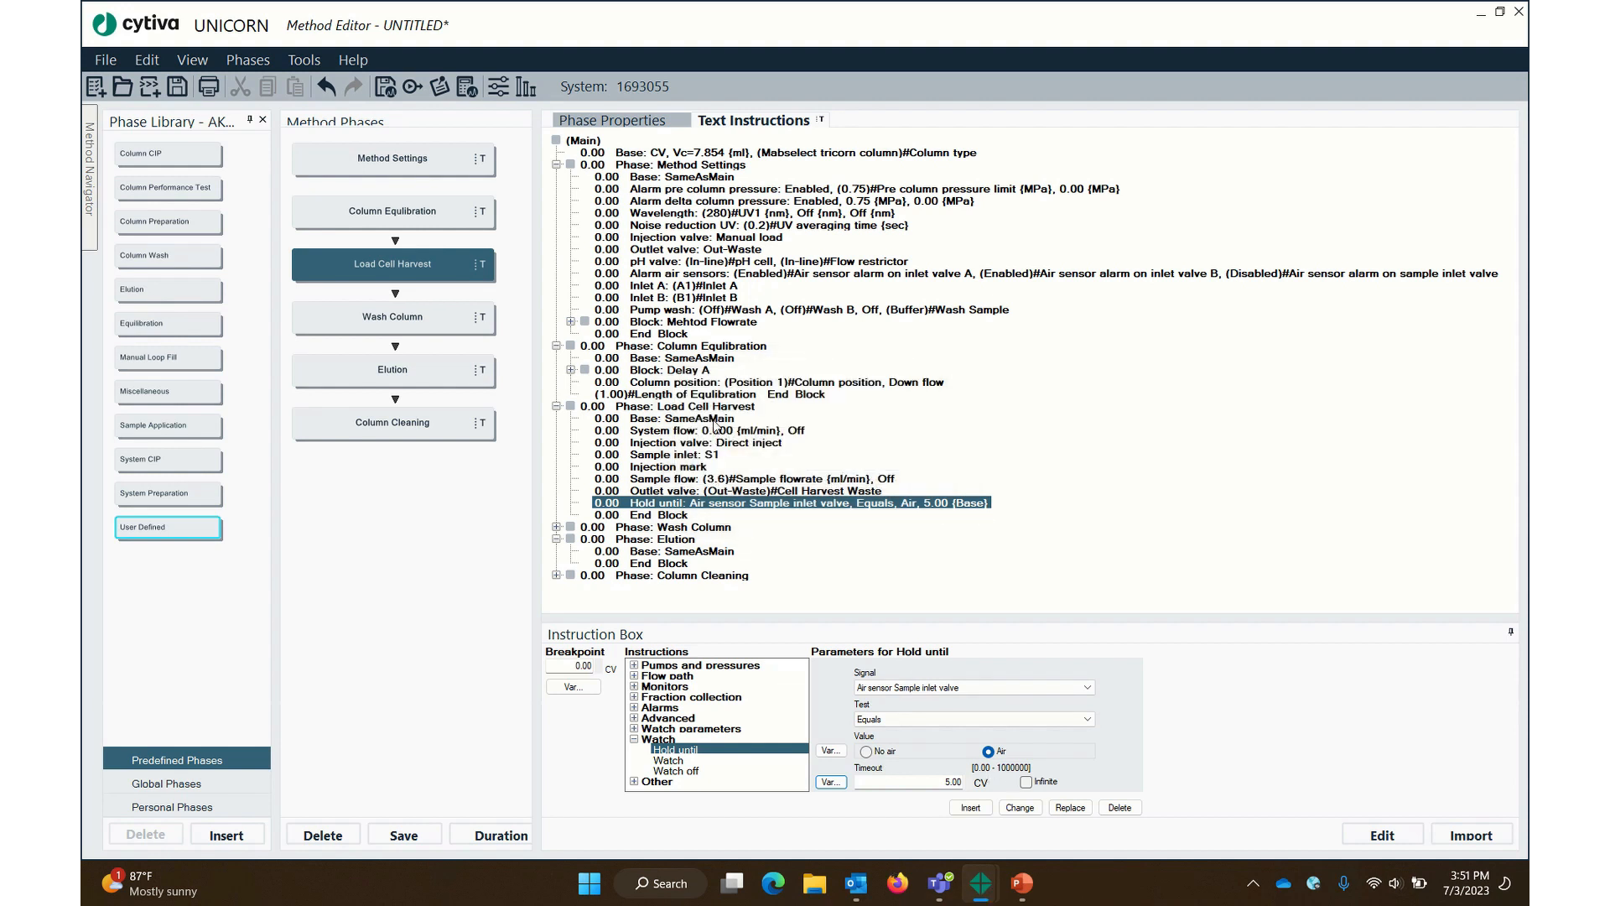
left_click(714, 419)
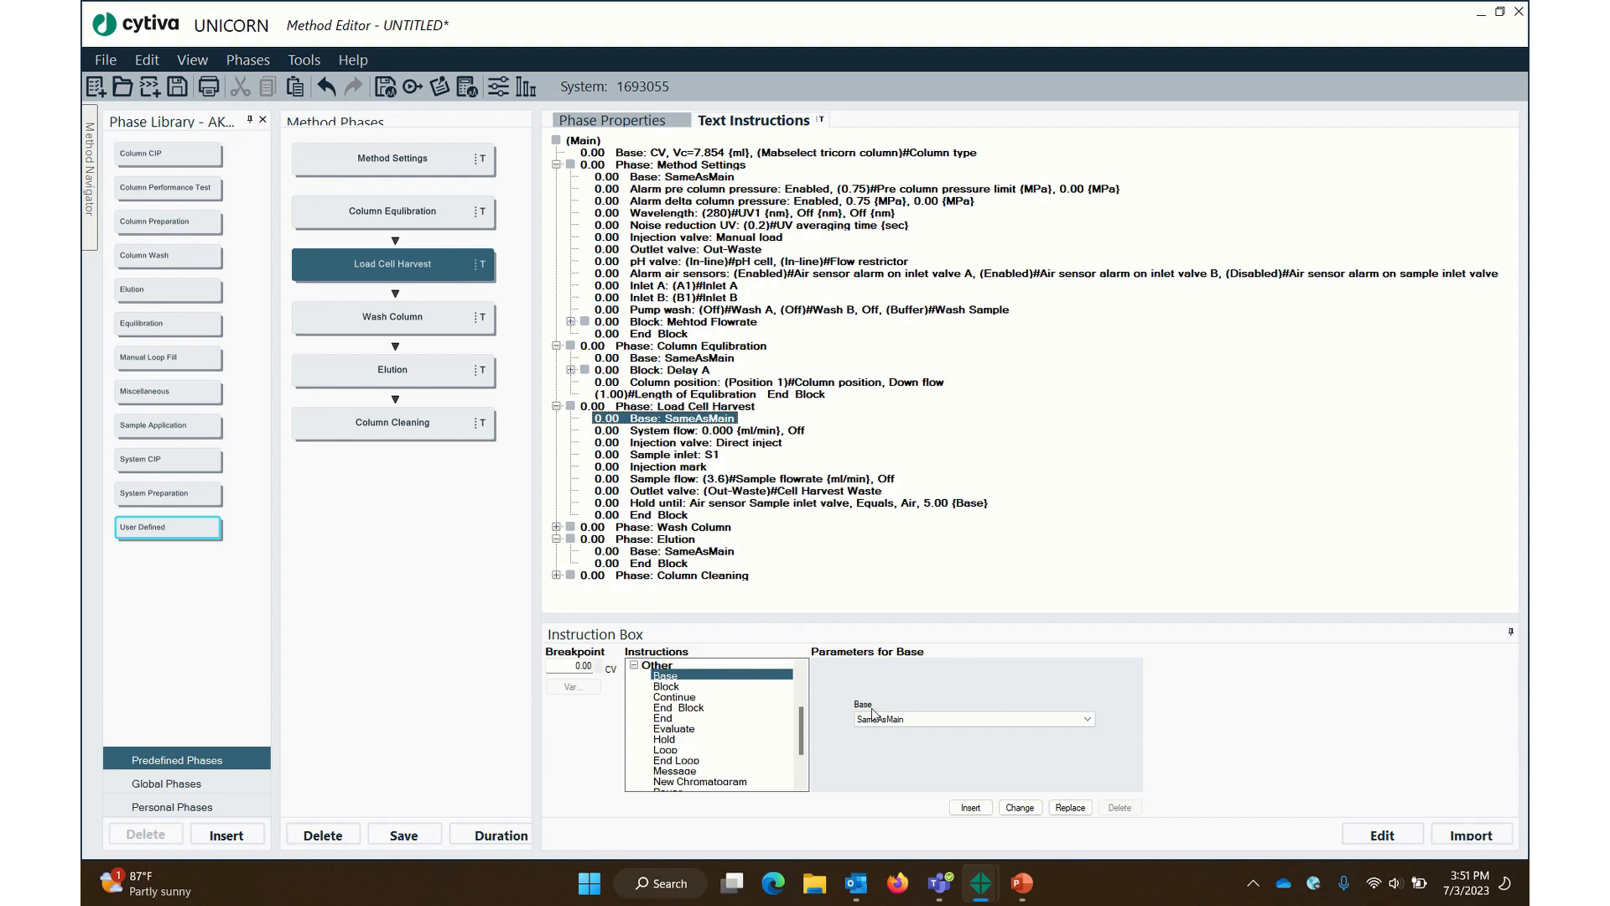
left_click(747, 503)
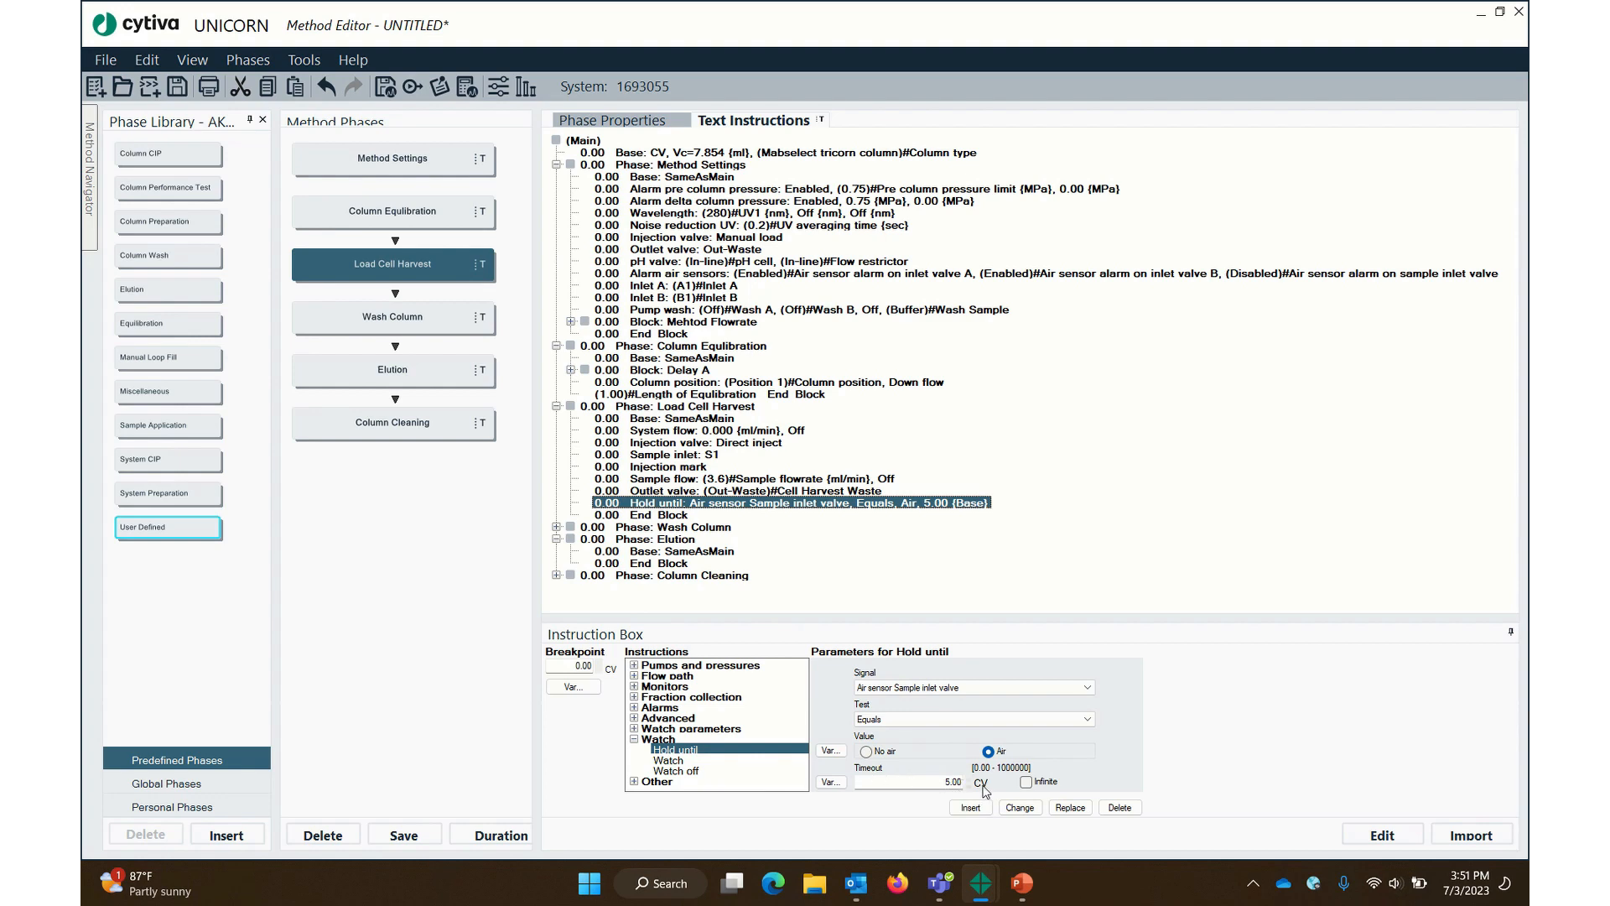
left_click(1020, 806)
Change the Base of the Load Cell Harvest phase to Volume
left_click(733, 418)
left_click(950, 721)
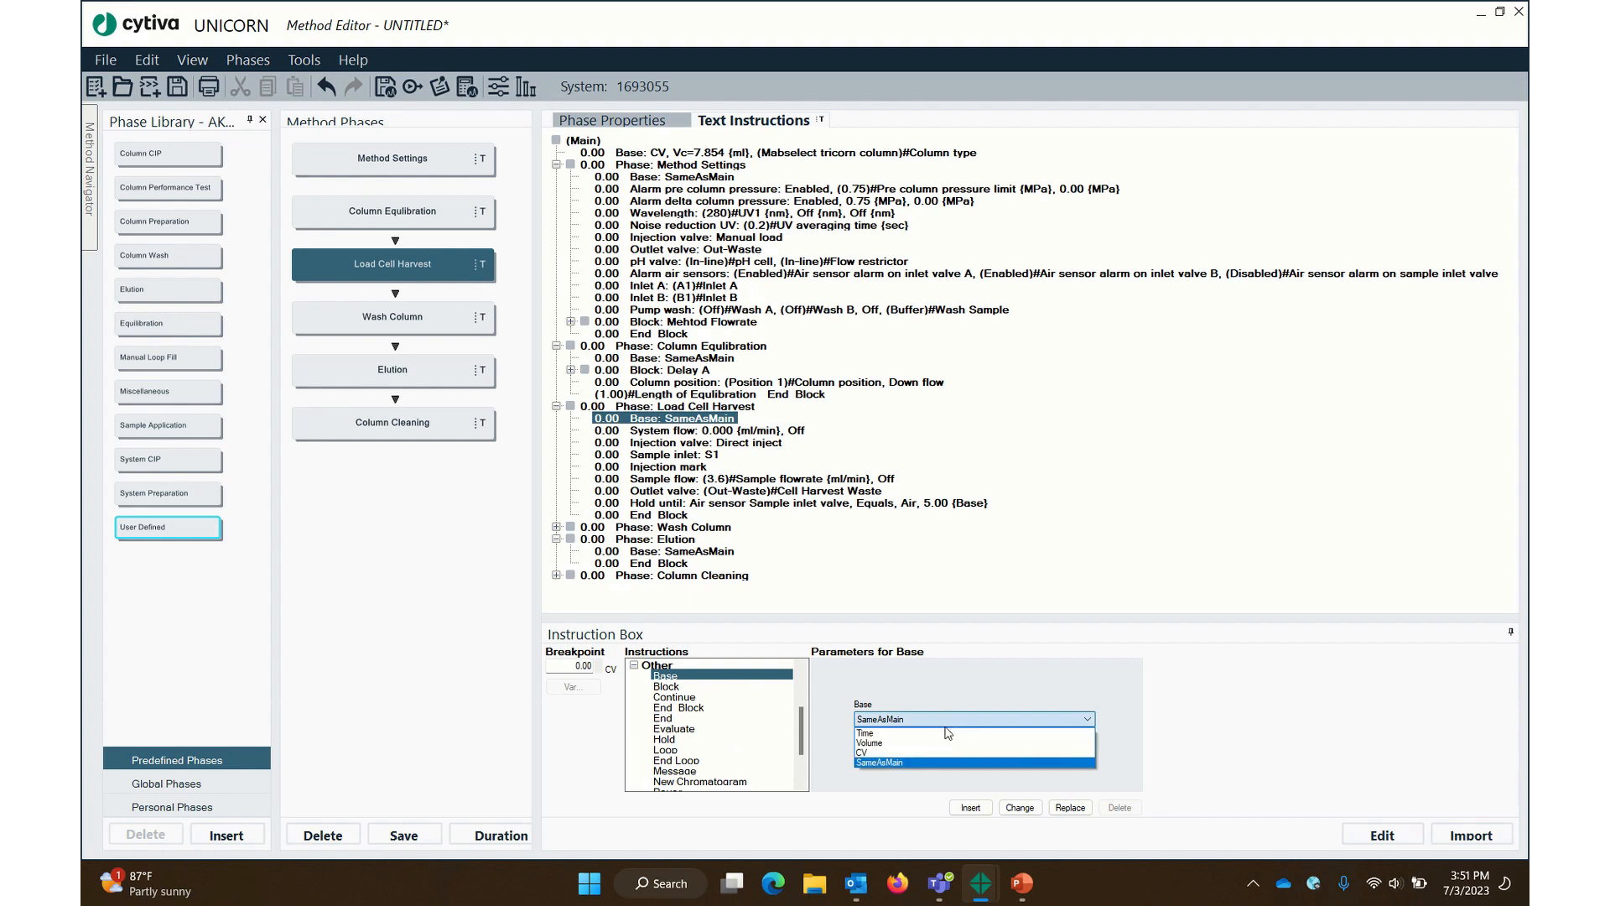
left_click(939, 804)
left_click(1020, 806)
left_click(1015, 808)
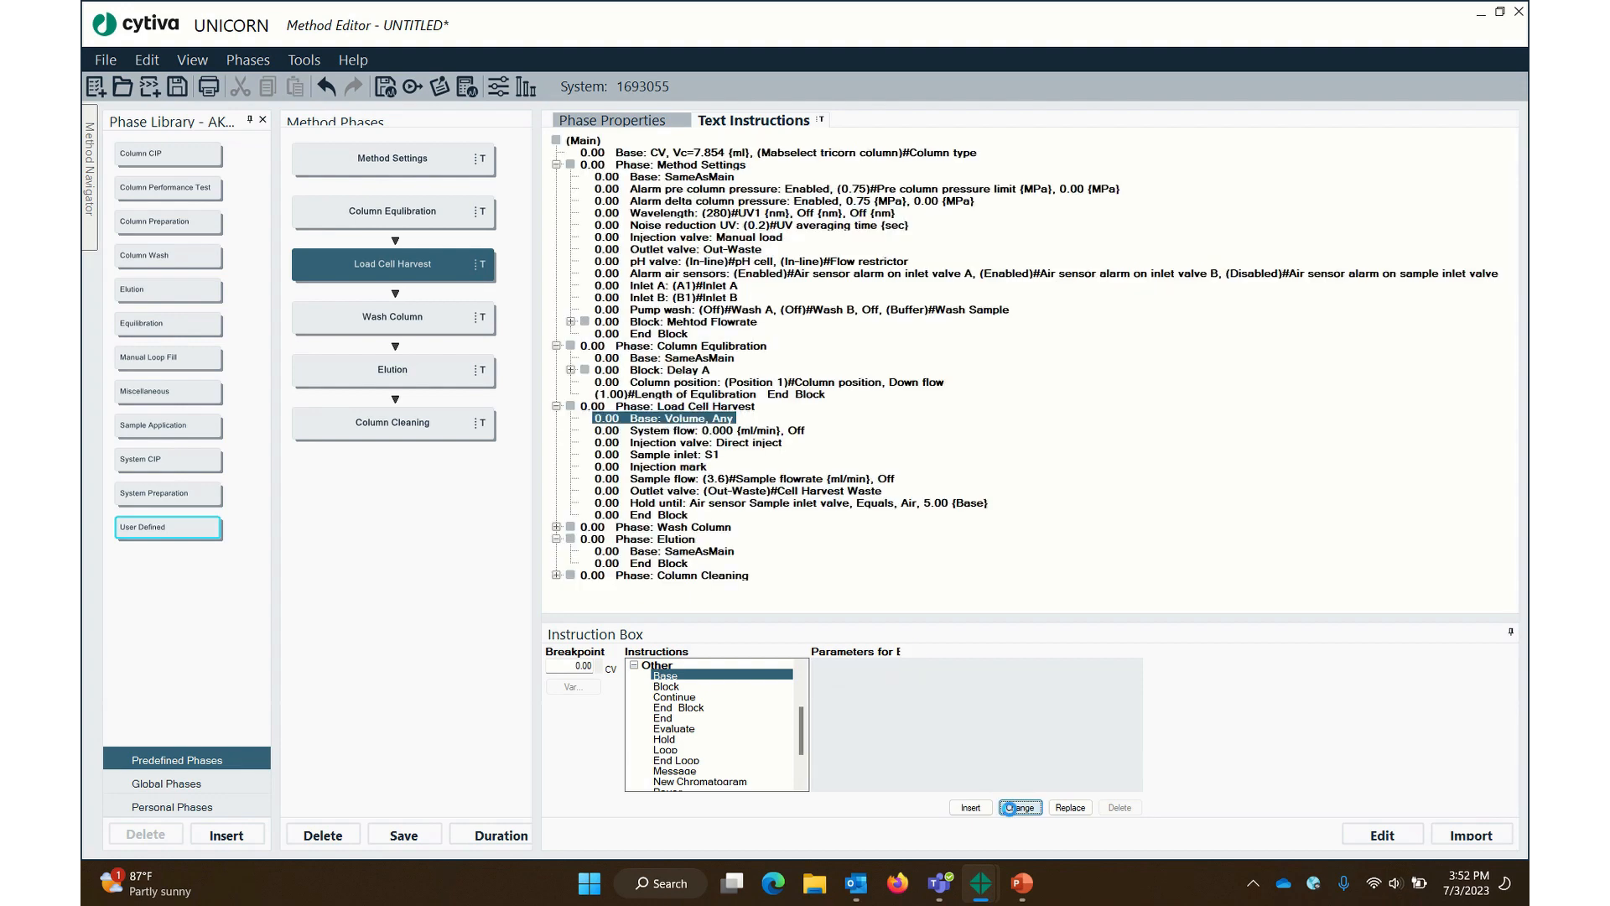
Set the Hold until timeout to 500 ml, assigned to a new variable named Cell Harvest Load volume, and apply the change
left_click(675, 504)
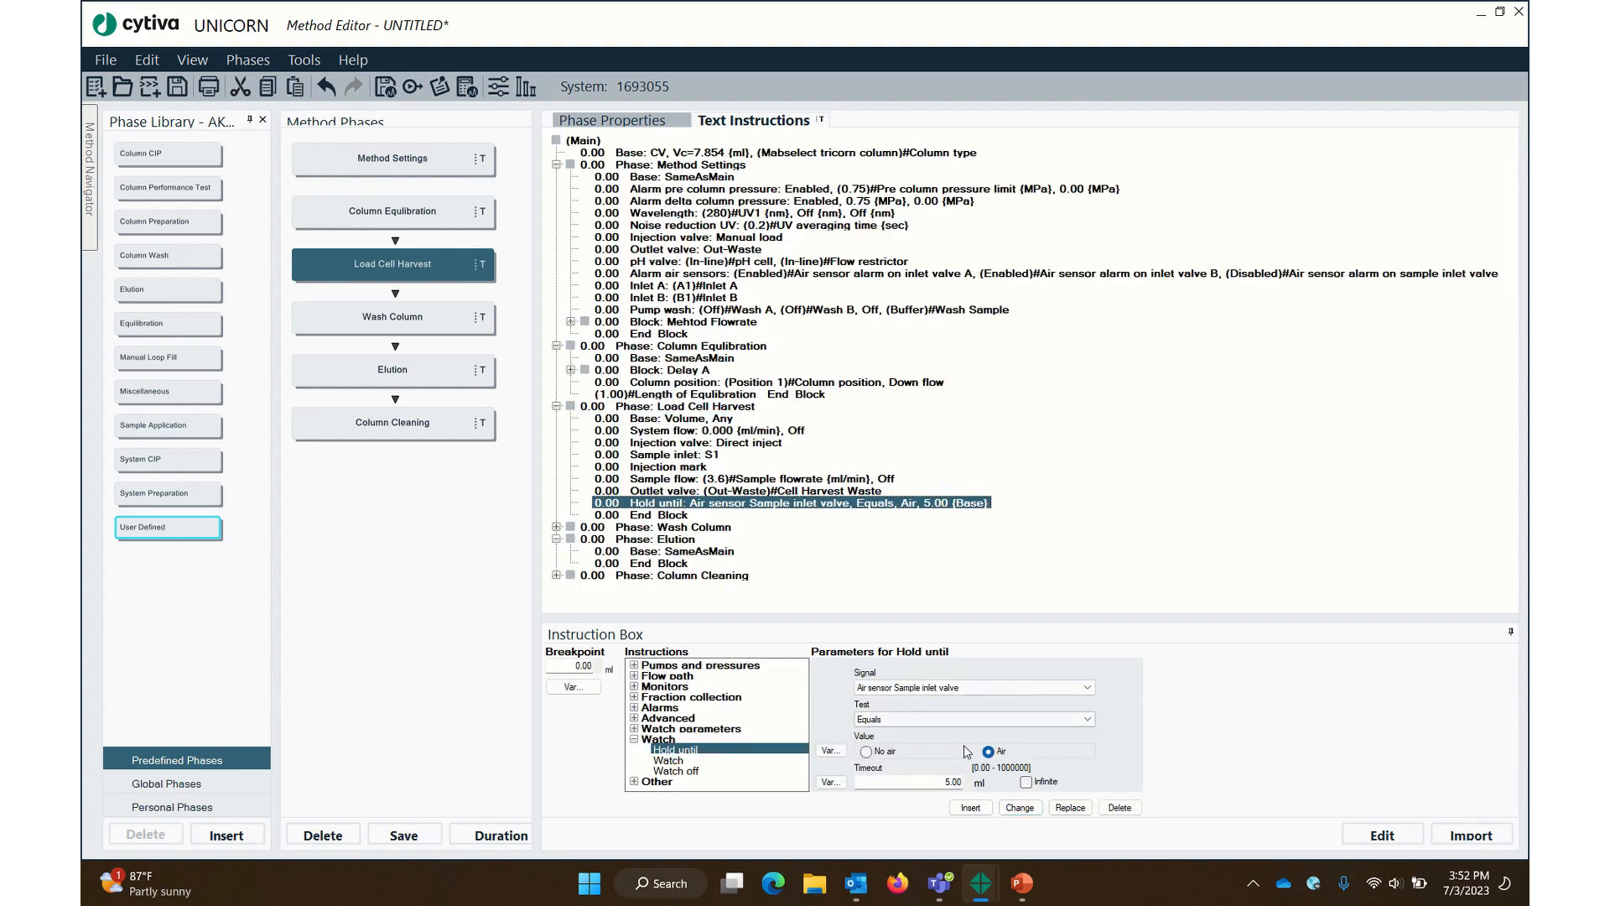
left_click_drag(940, 781, 1036, 788)
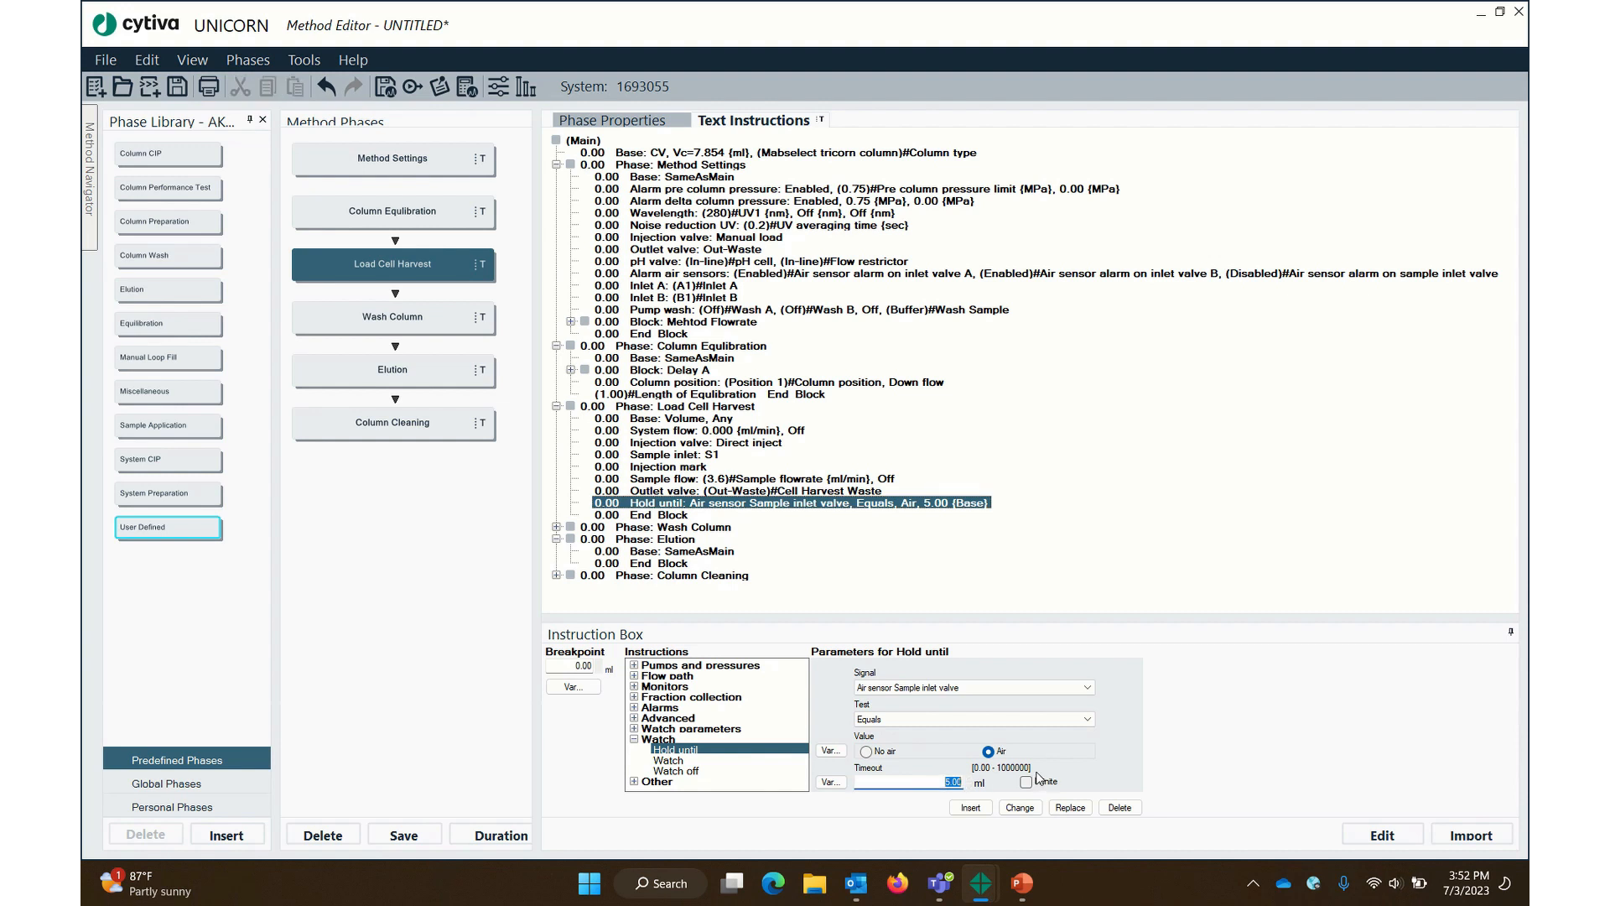
type("5")
left_click(830, 781)
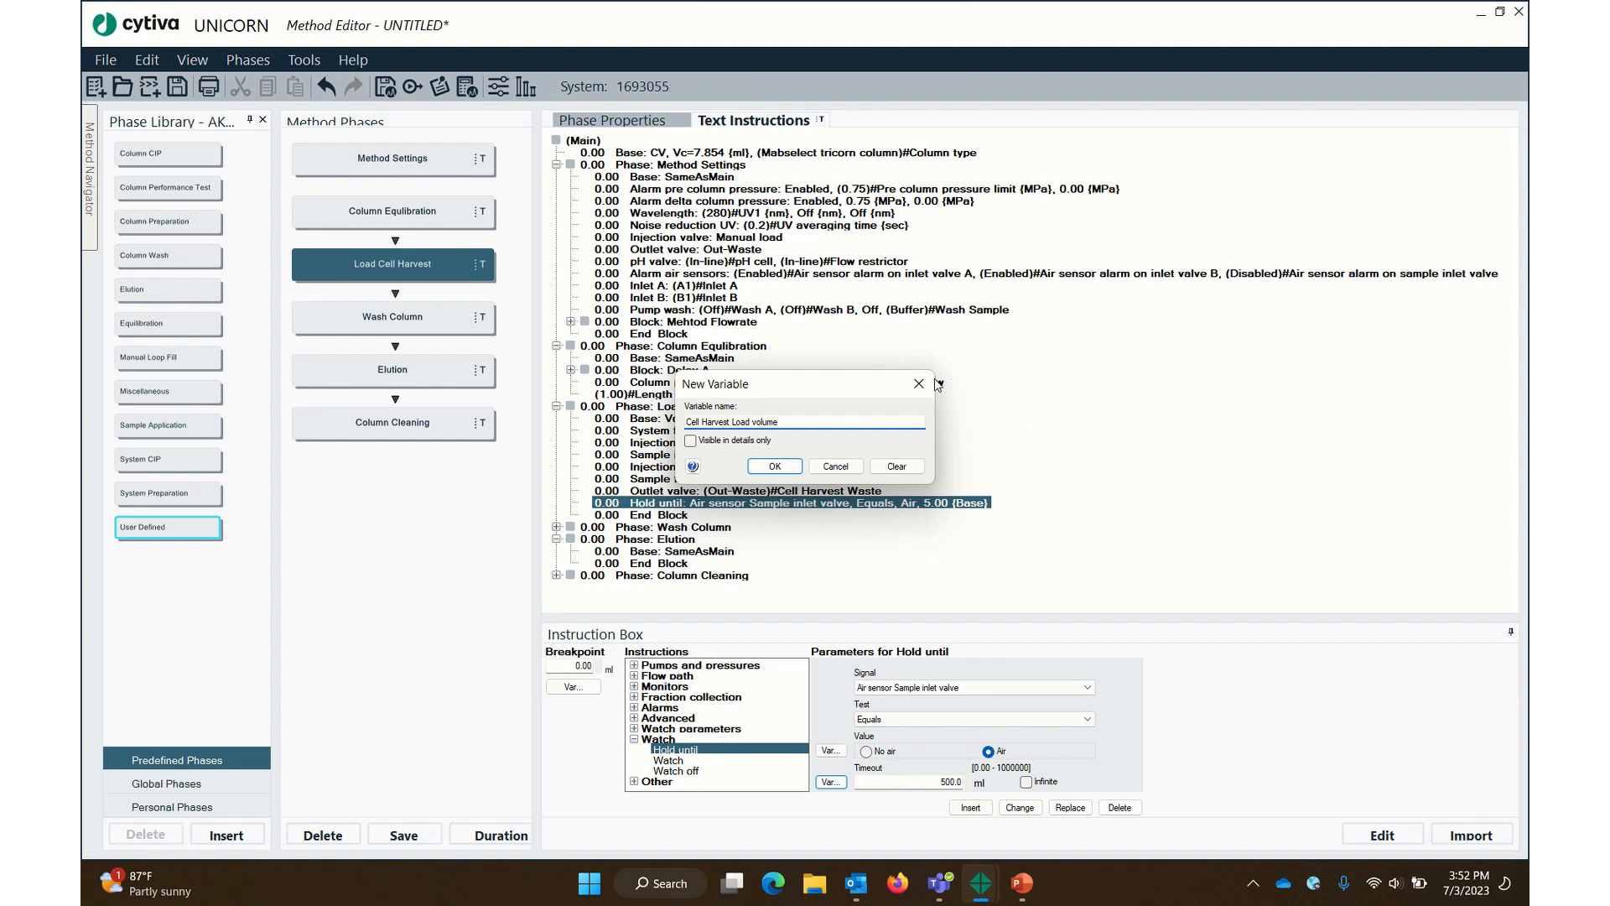
left_click(785, 471)
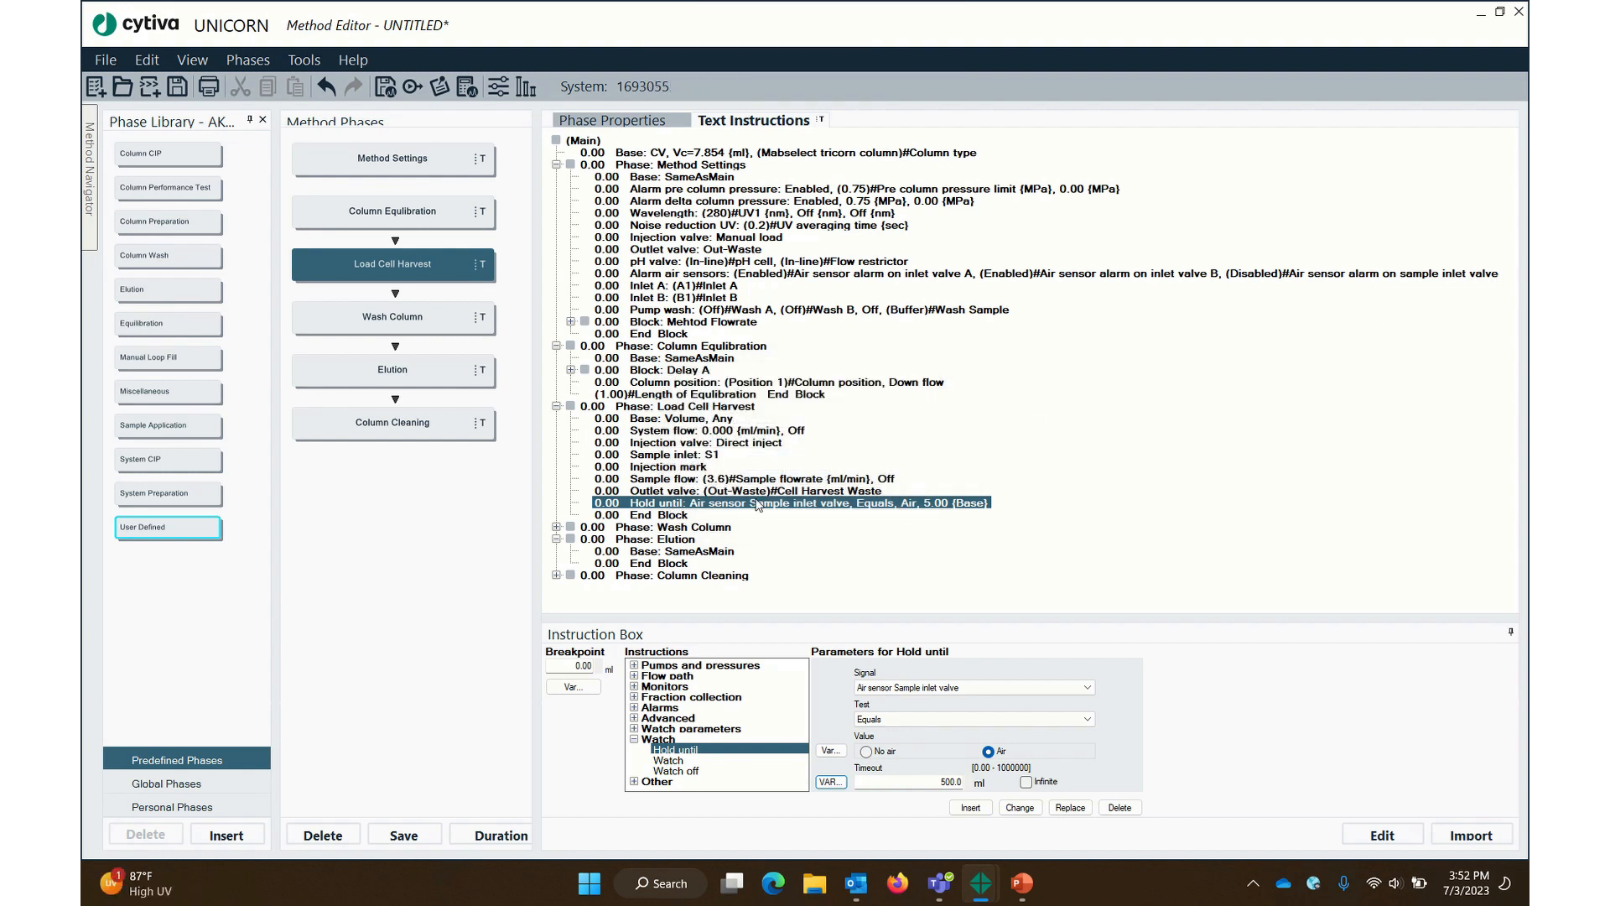
left_click(1014, 808)
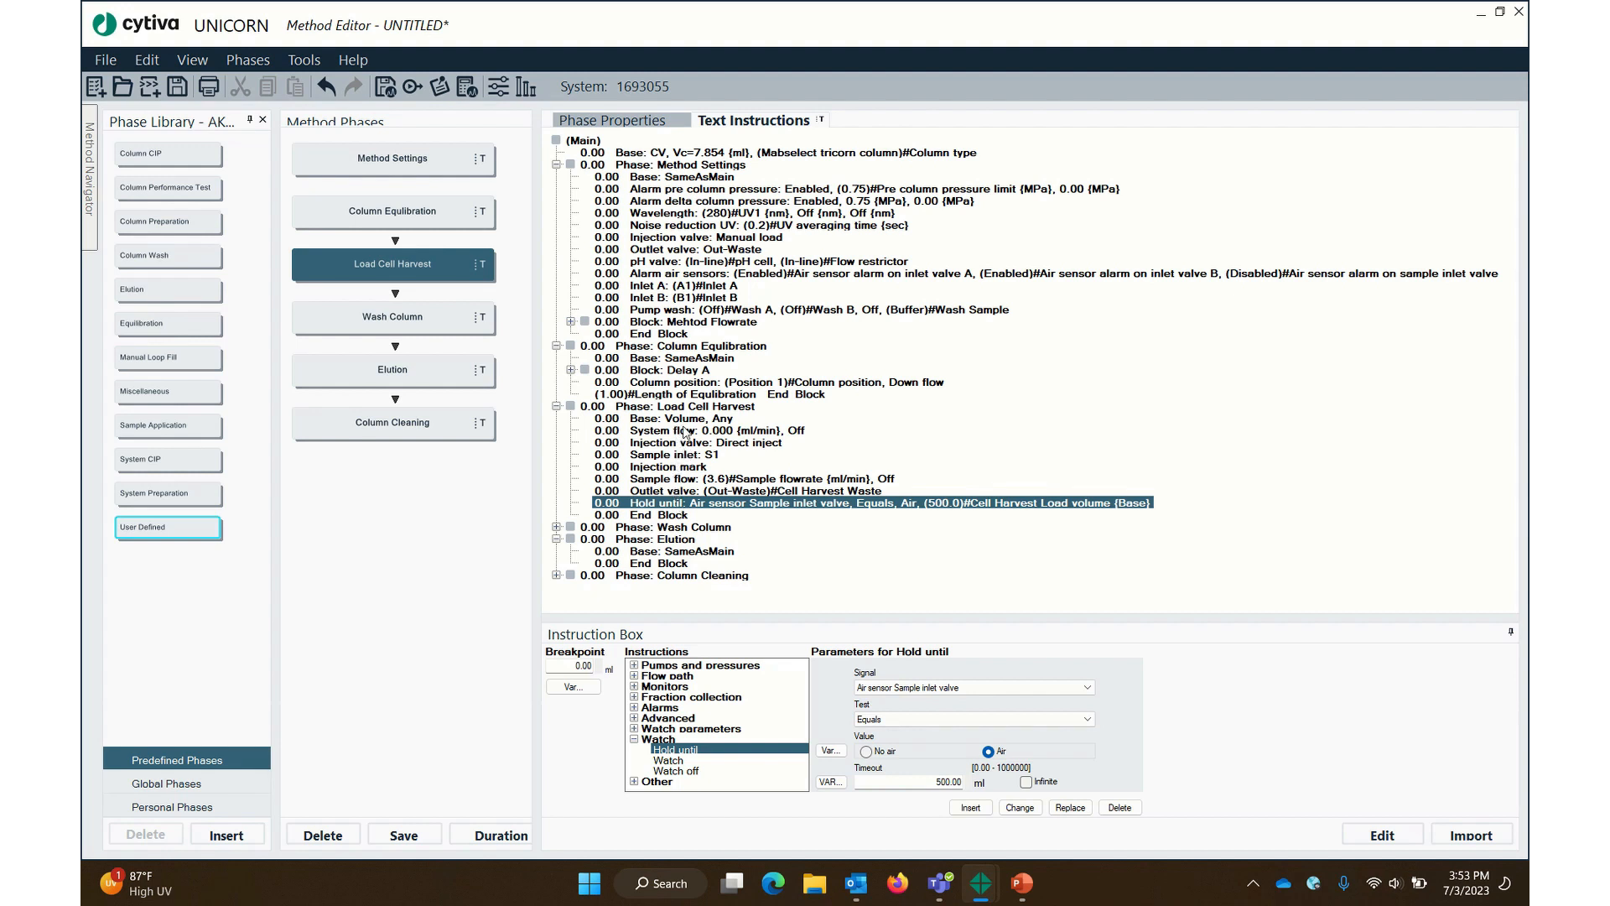
Insert a block named Reset system after the Hold until instruction in the Load Cell Harvest phase and expand it
left_click(634, 739)
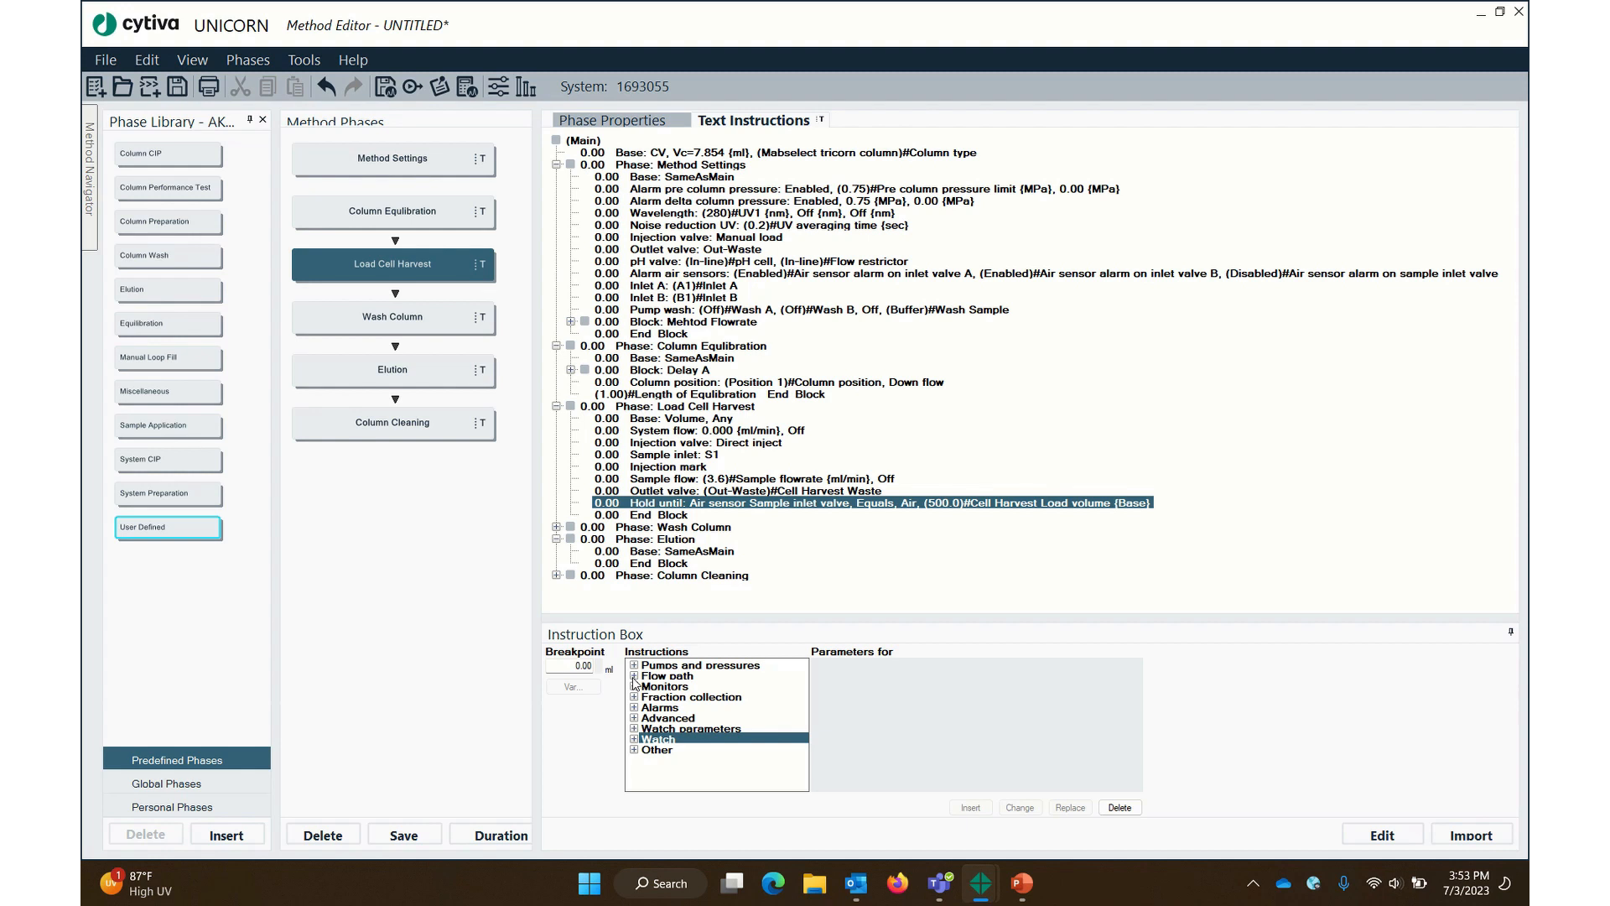
left_click(634, 750)
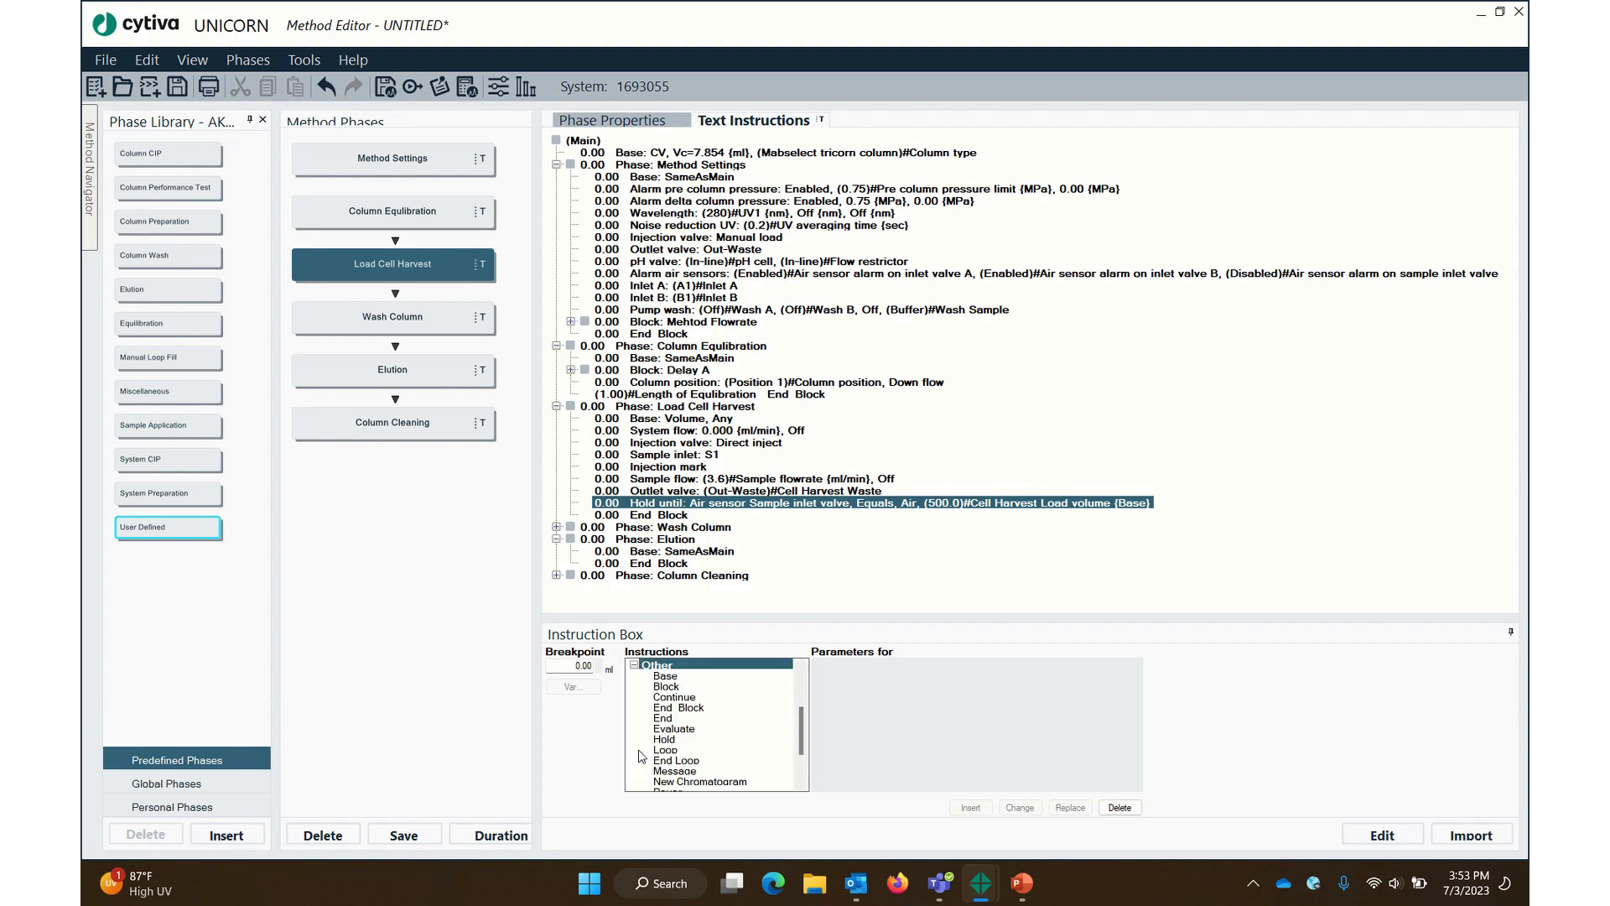
left_click(667, 686)
type("Reset system")
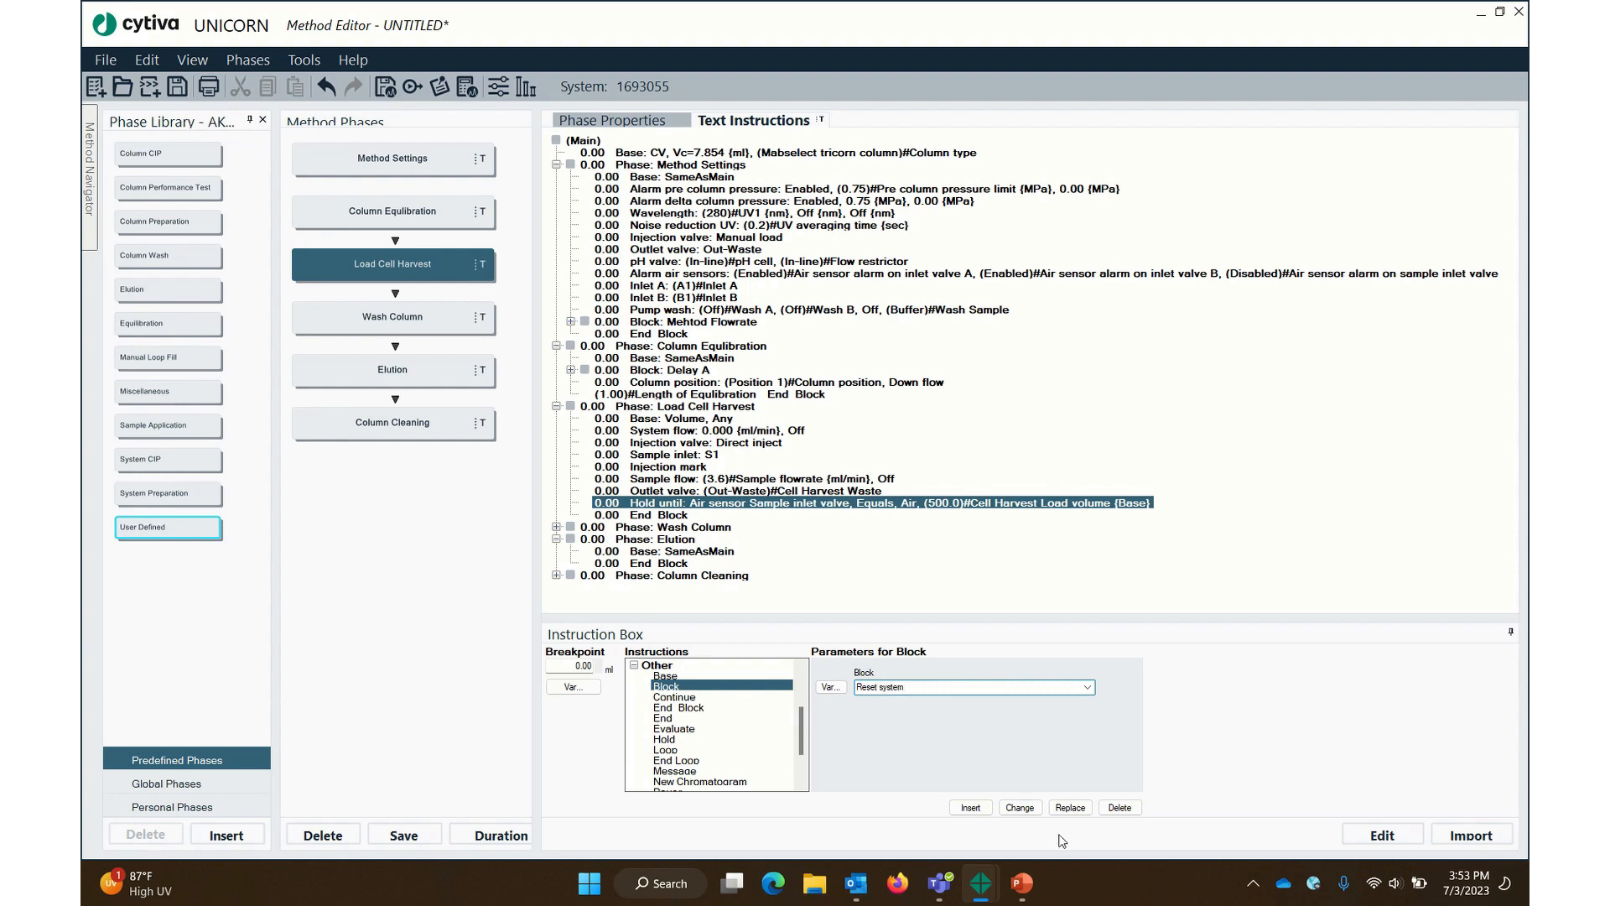
left_click(970, 808)
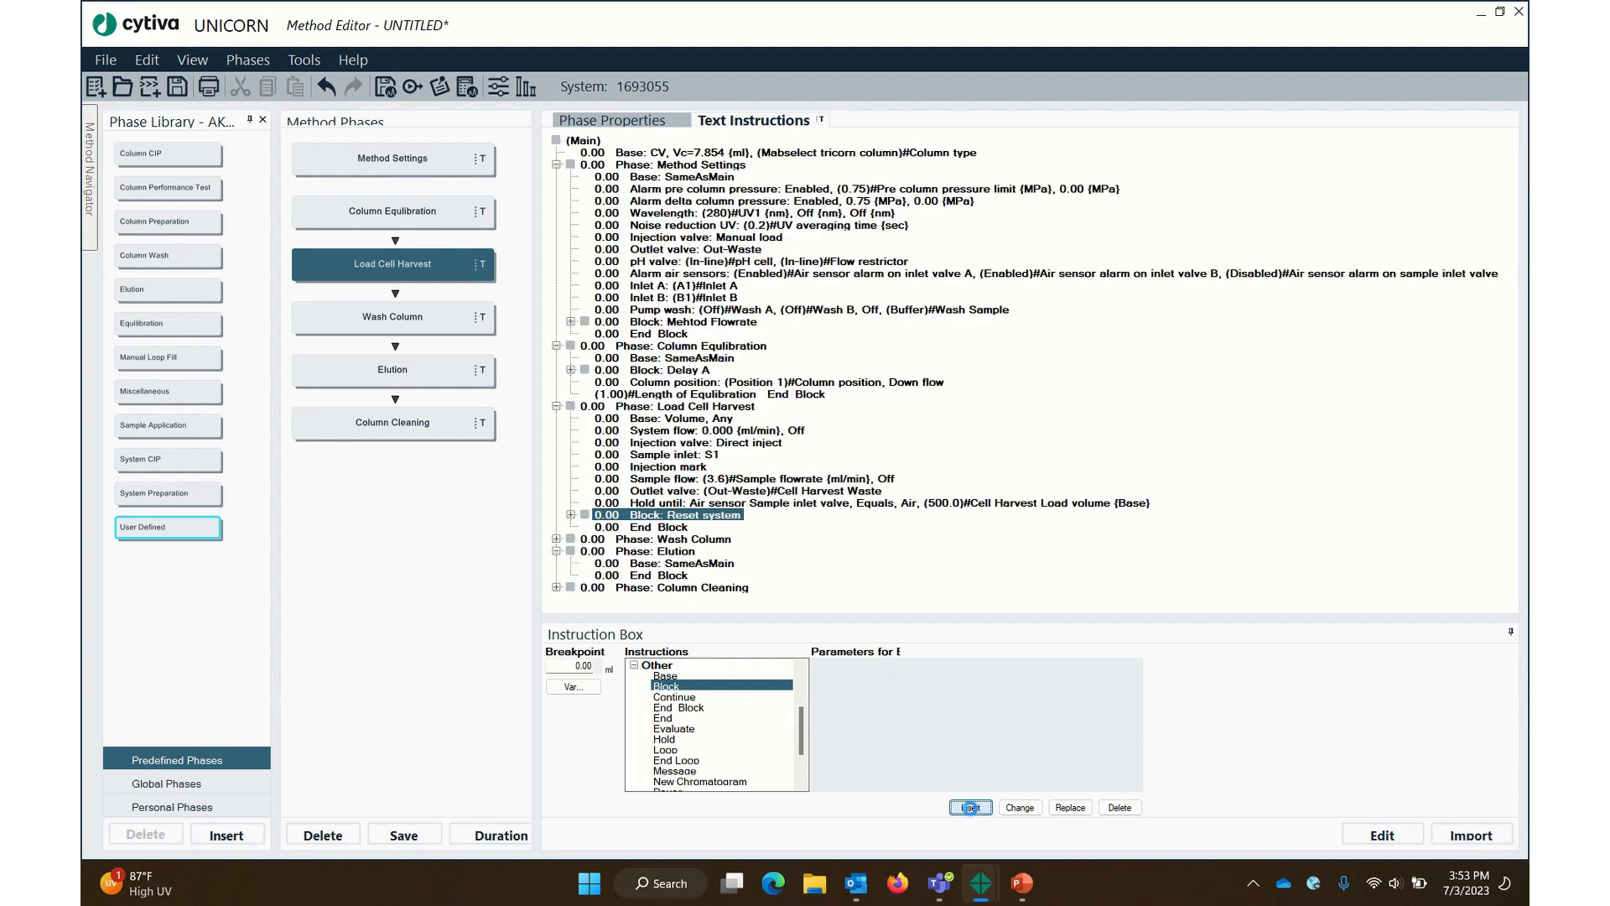
left_click(571, 515)
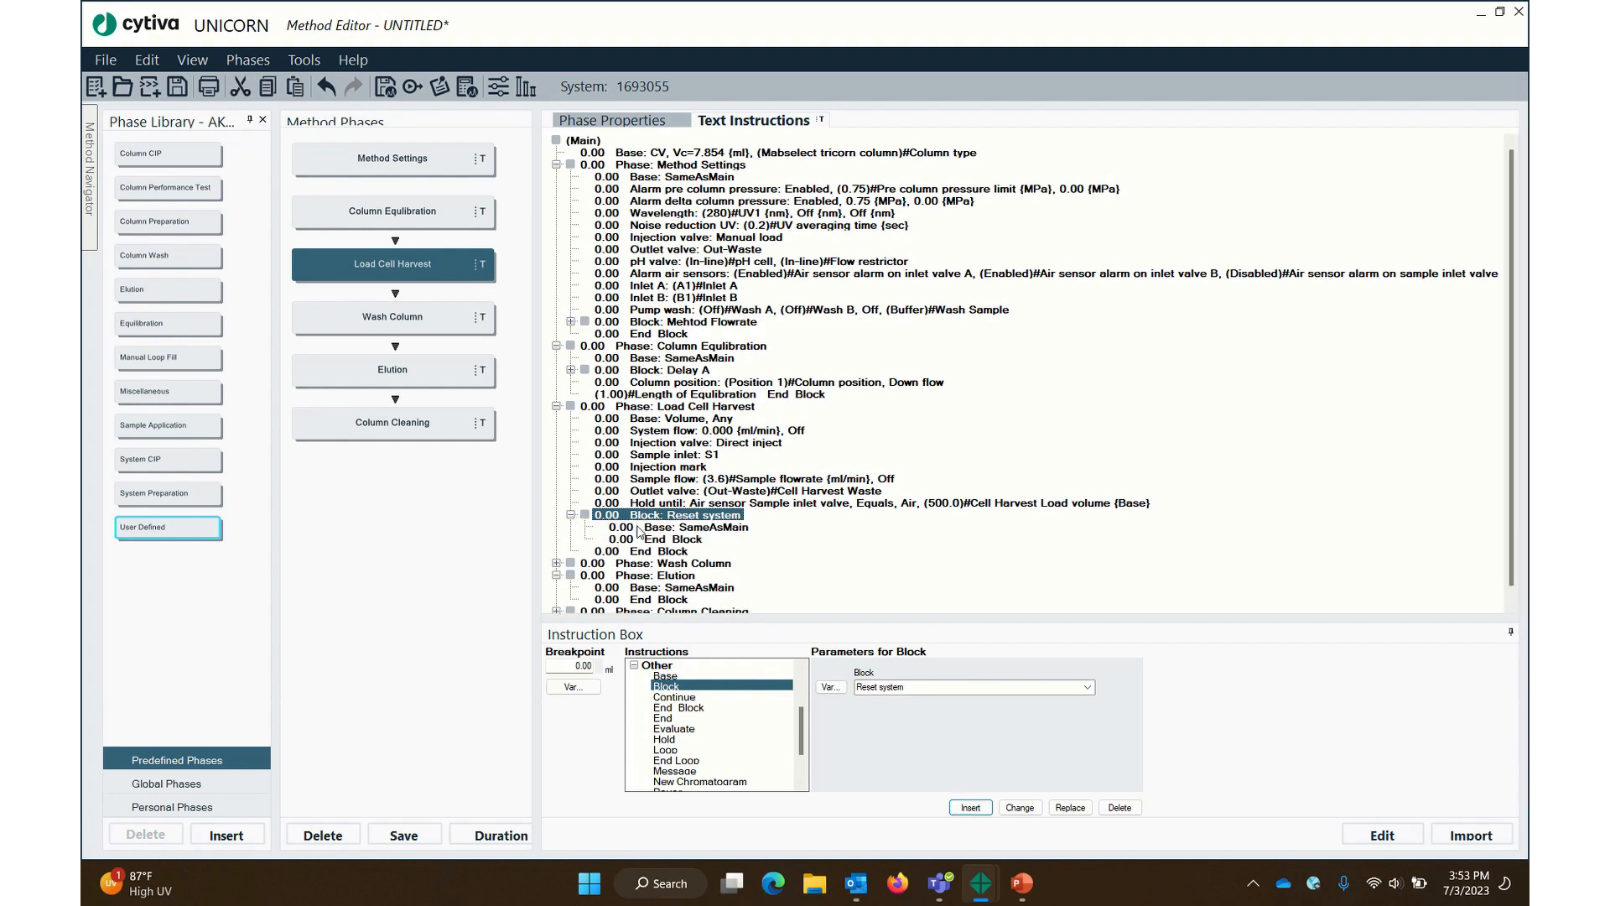
Insert an Outlet valve instruction set to Out-Waste after the Base line of the Reset system block
left_click(656, 528)
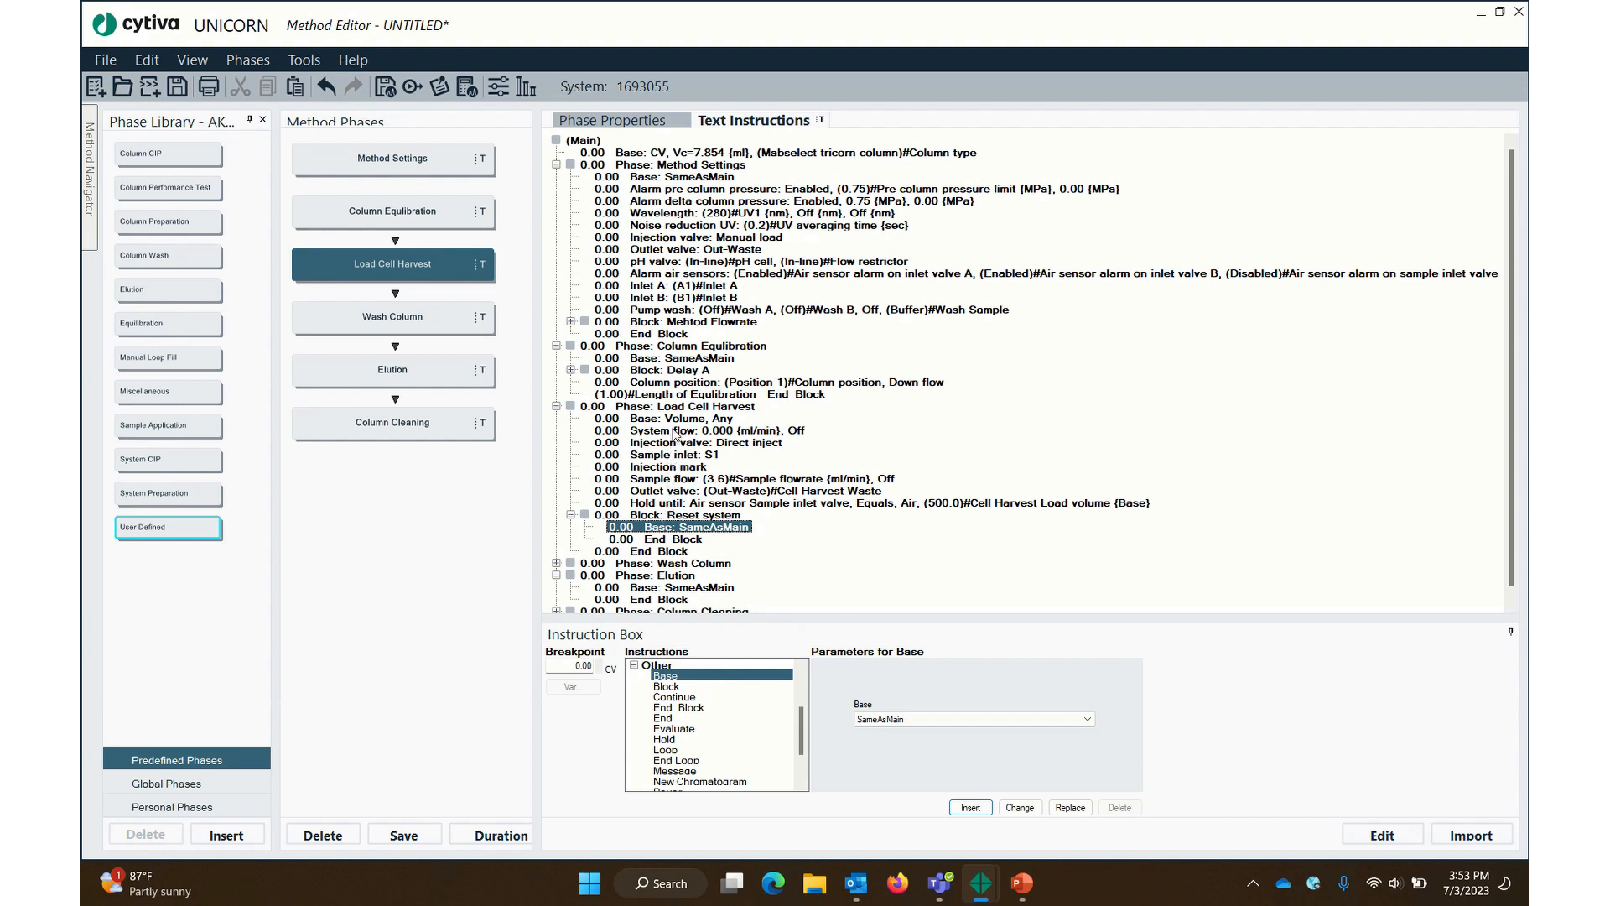
left_click(661, 503)
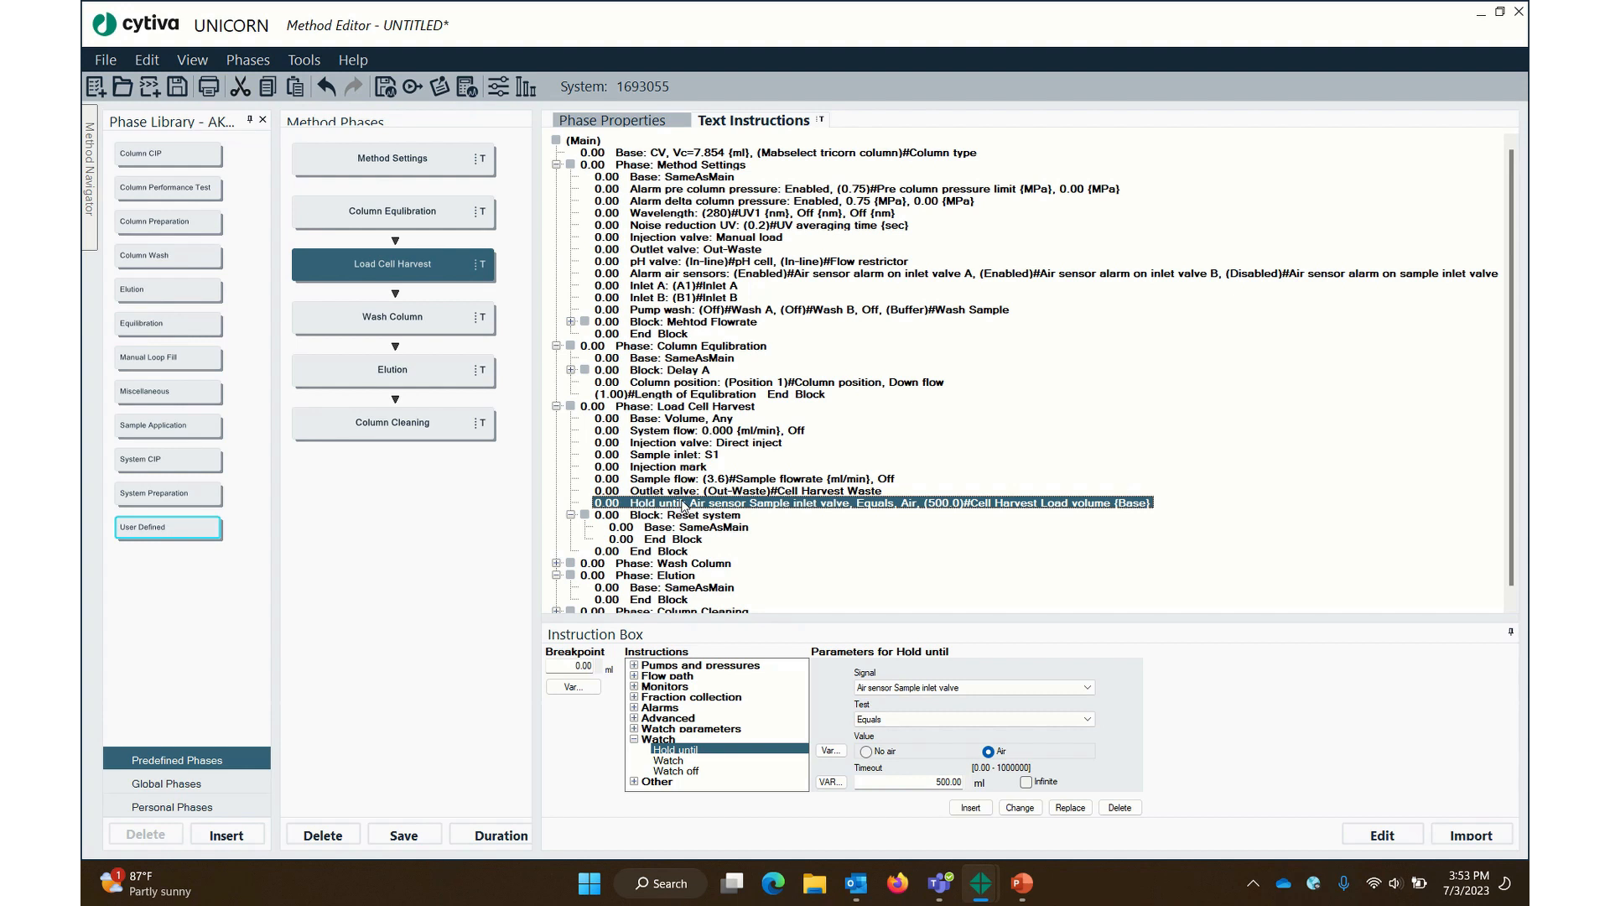
left_click(673, 492)
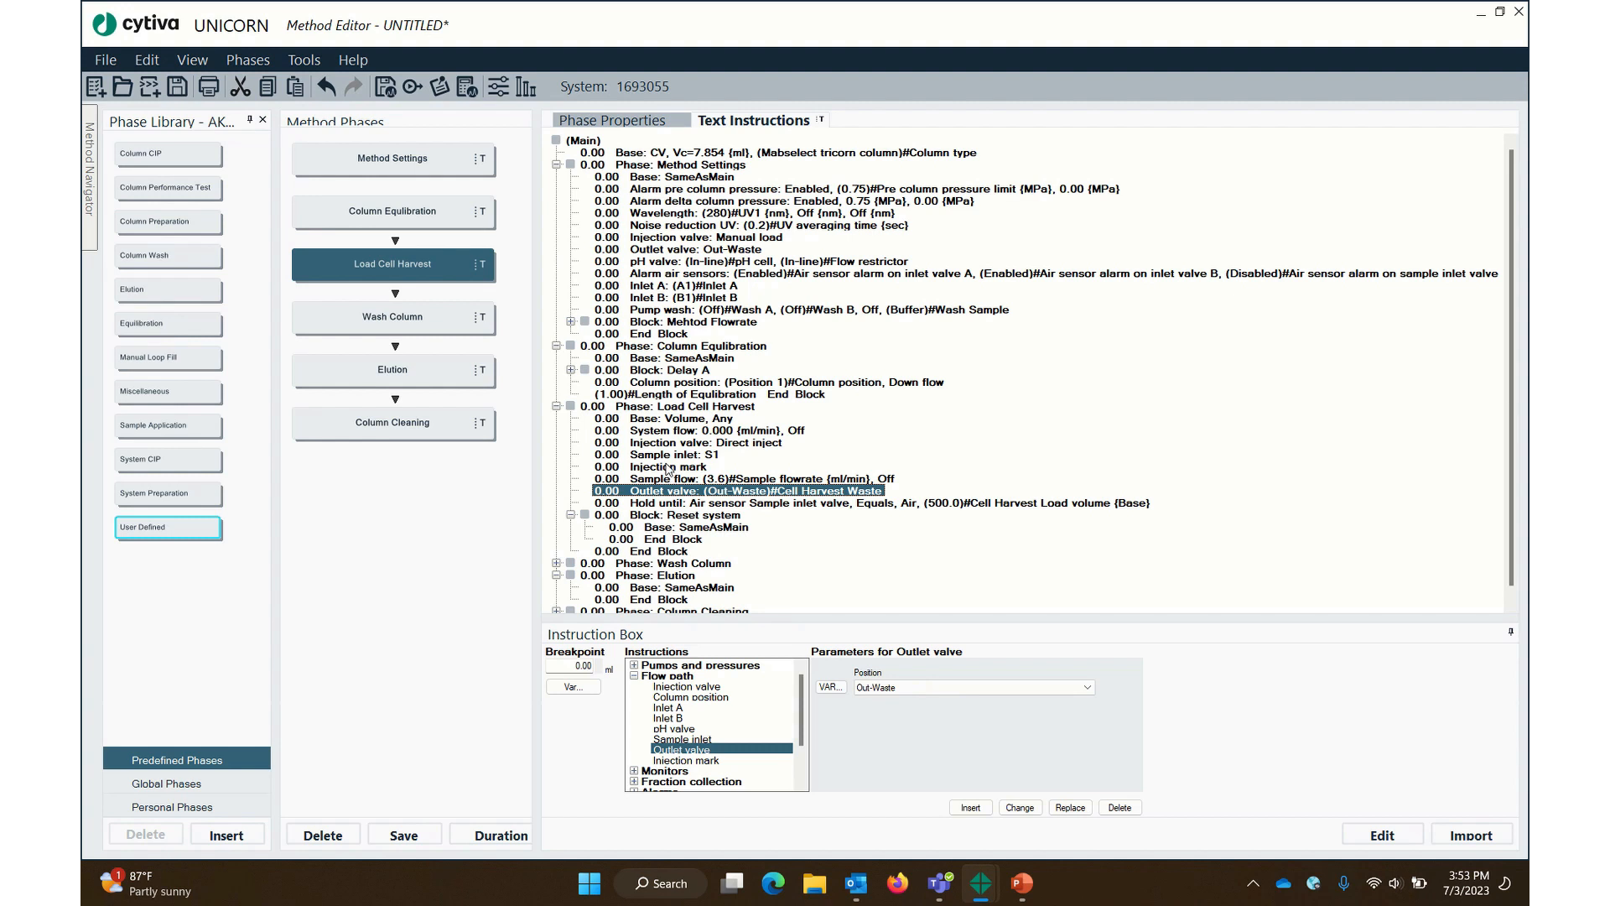
left_click(679, 527)
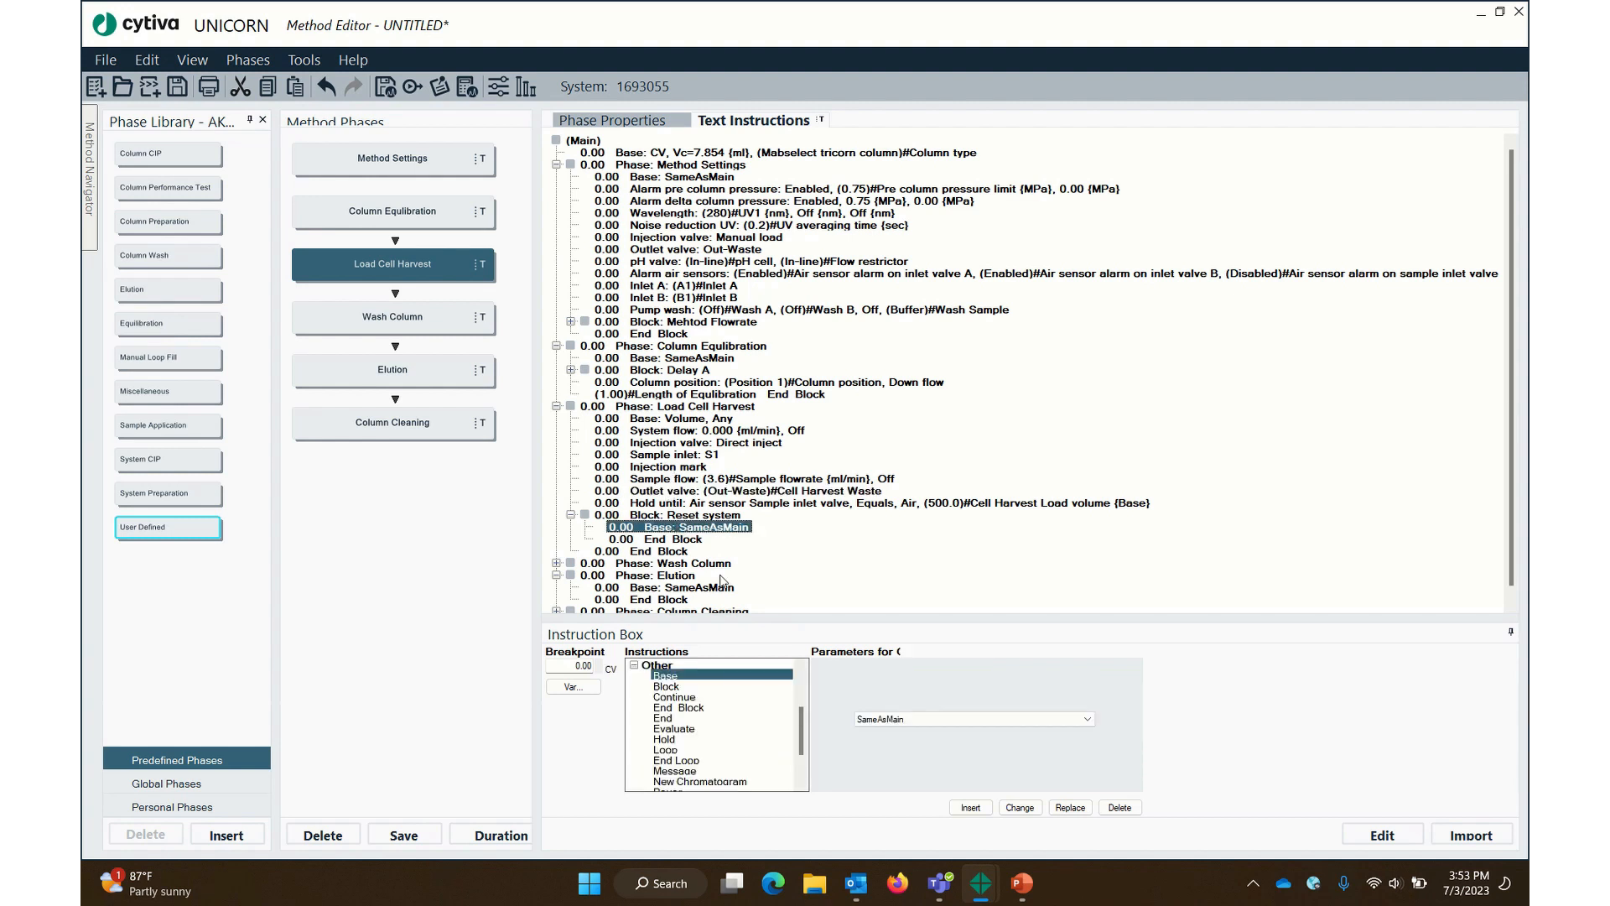
left_click(635, 666)
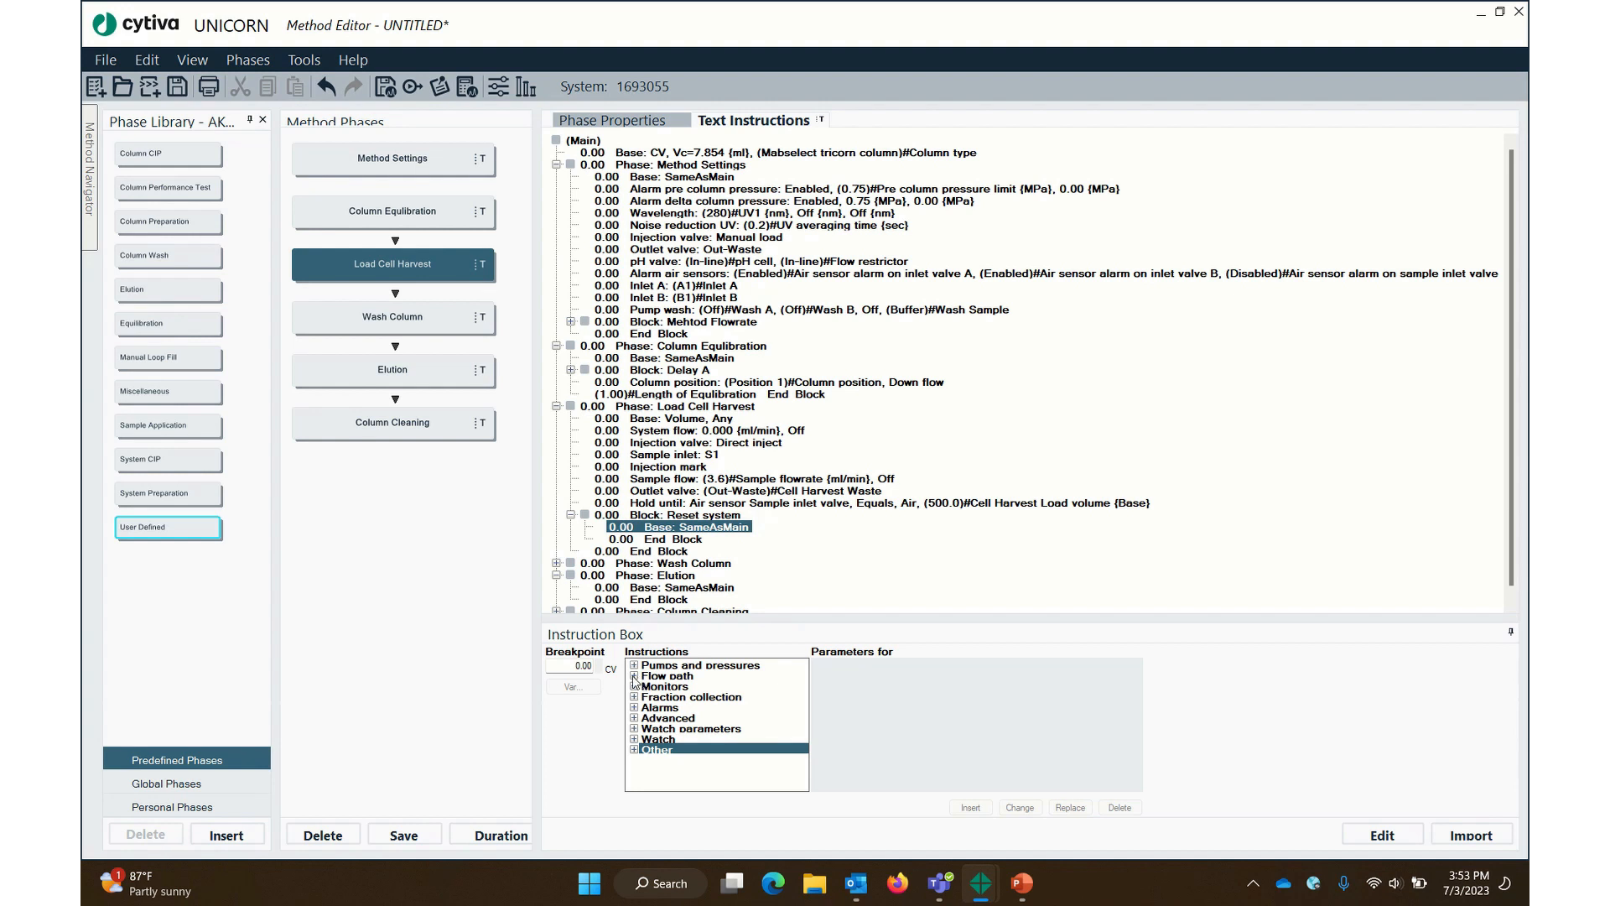
left_click(634, 677)
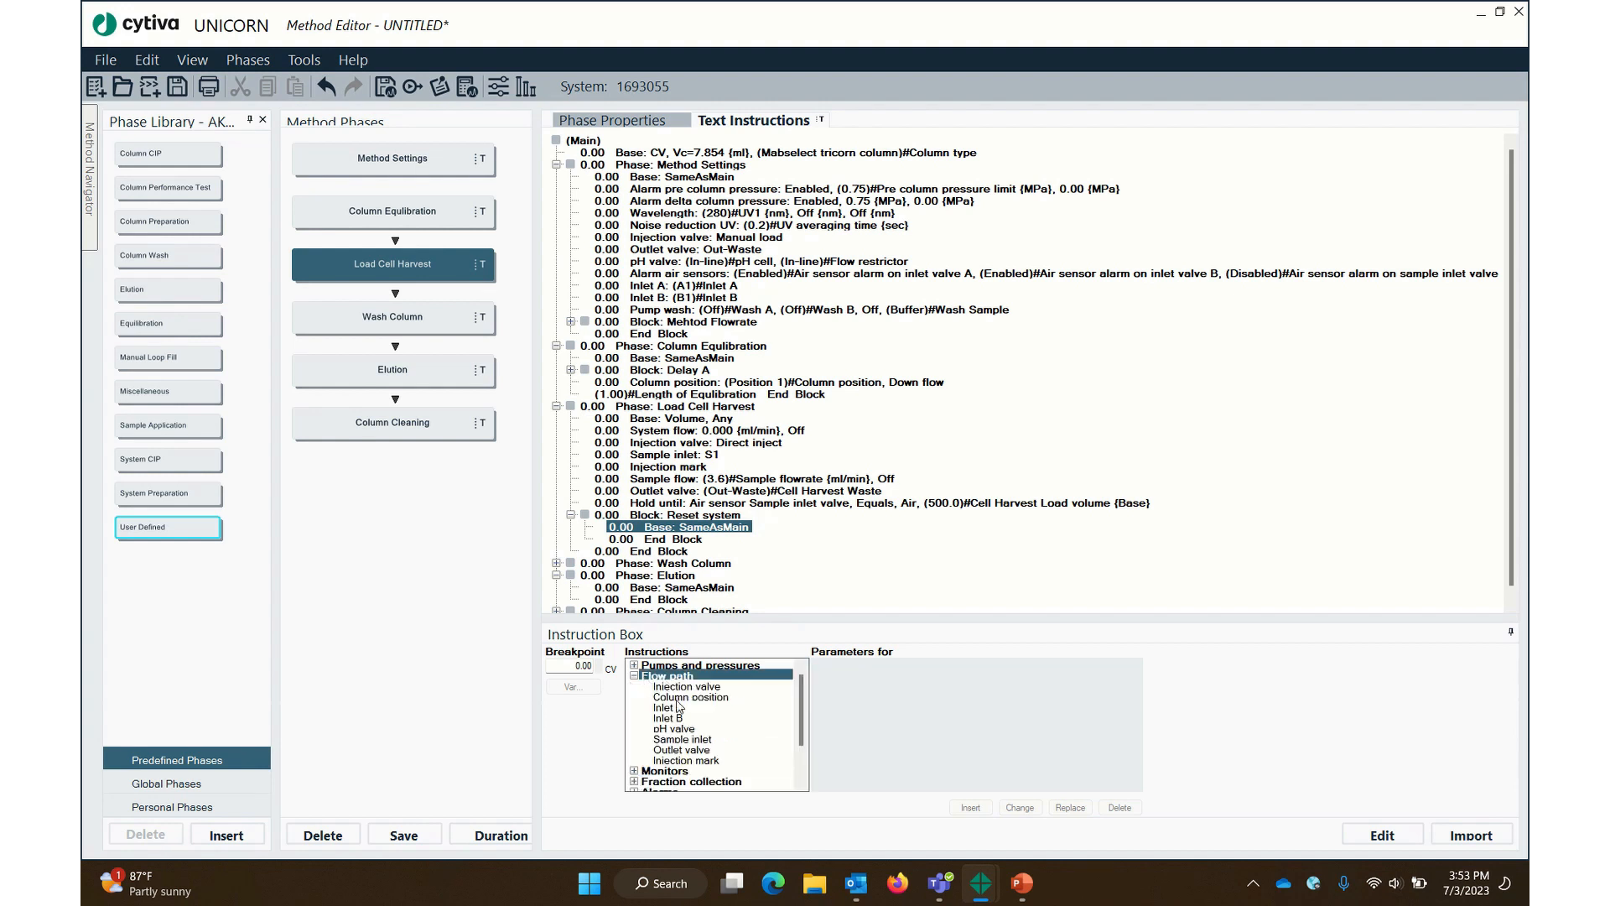
left_click(693, 752)
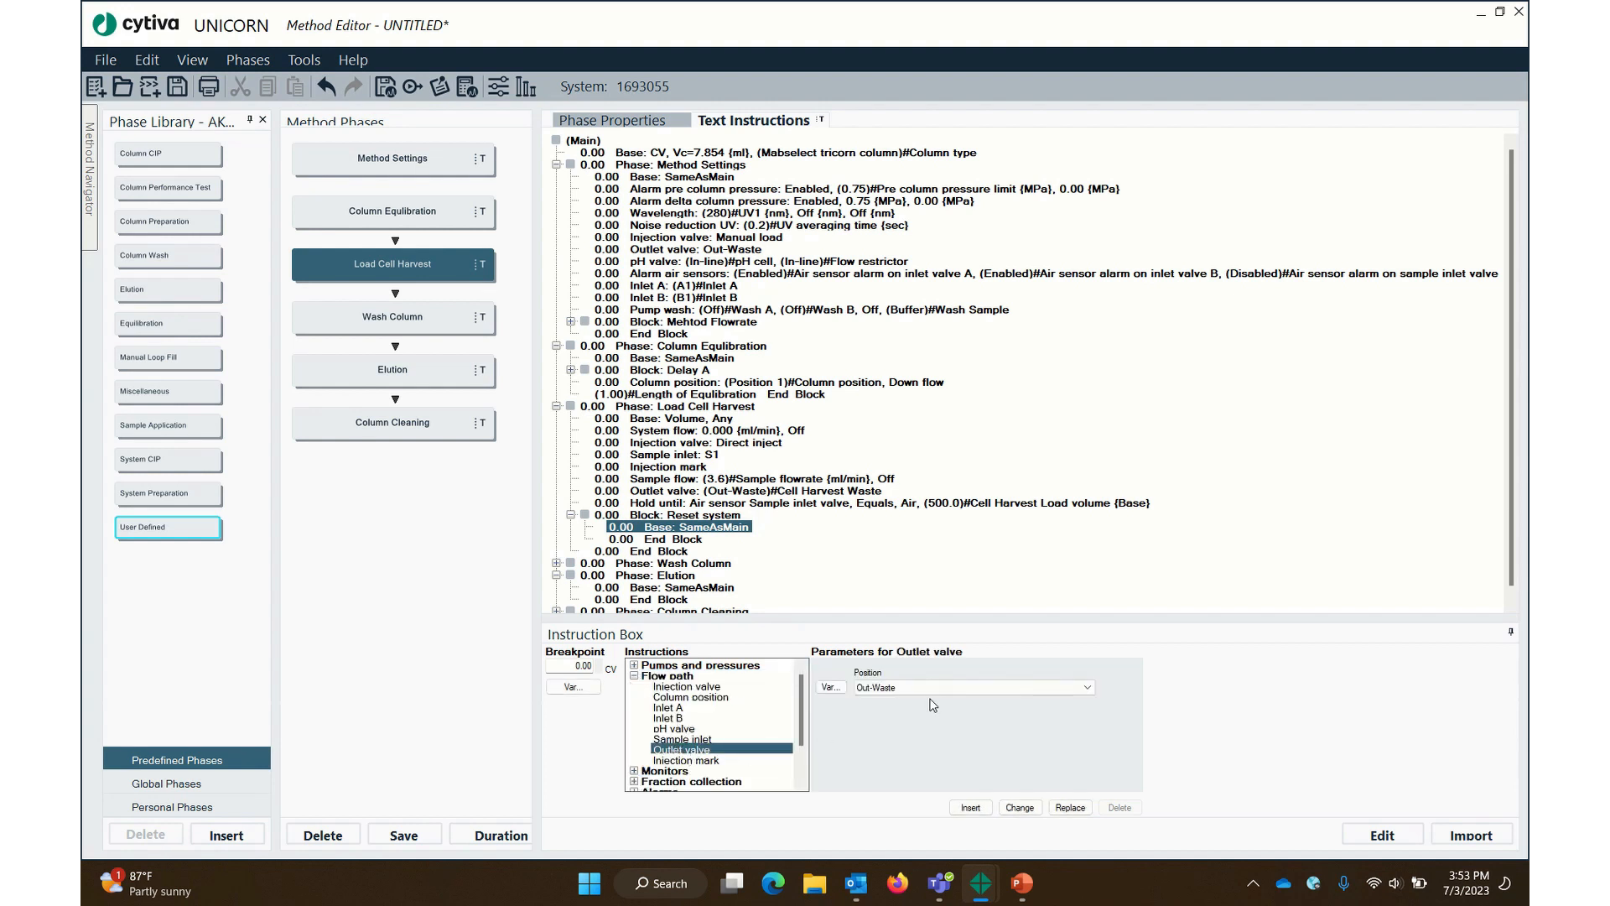
left_click(968, 809)
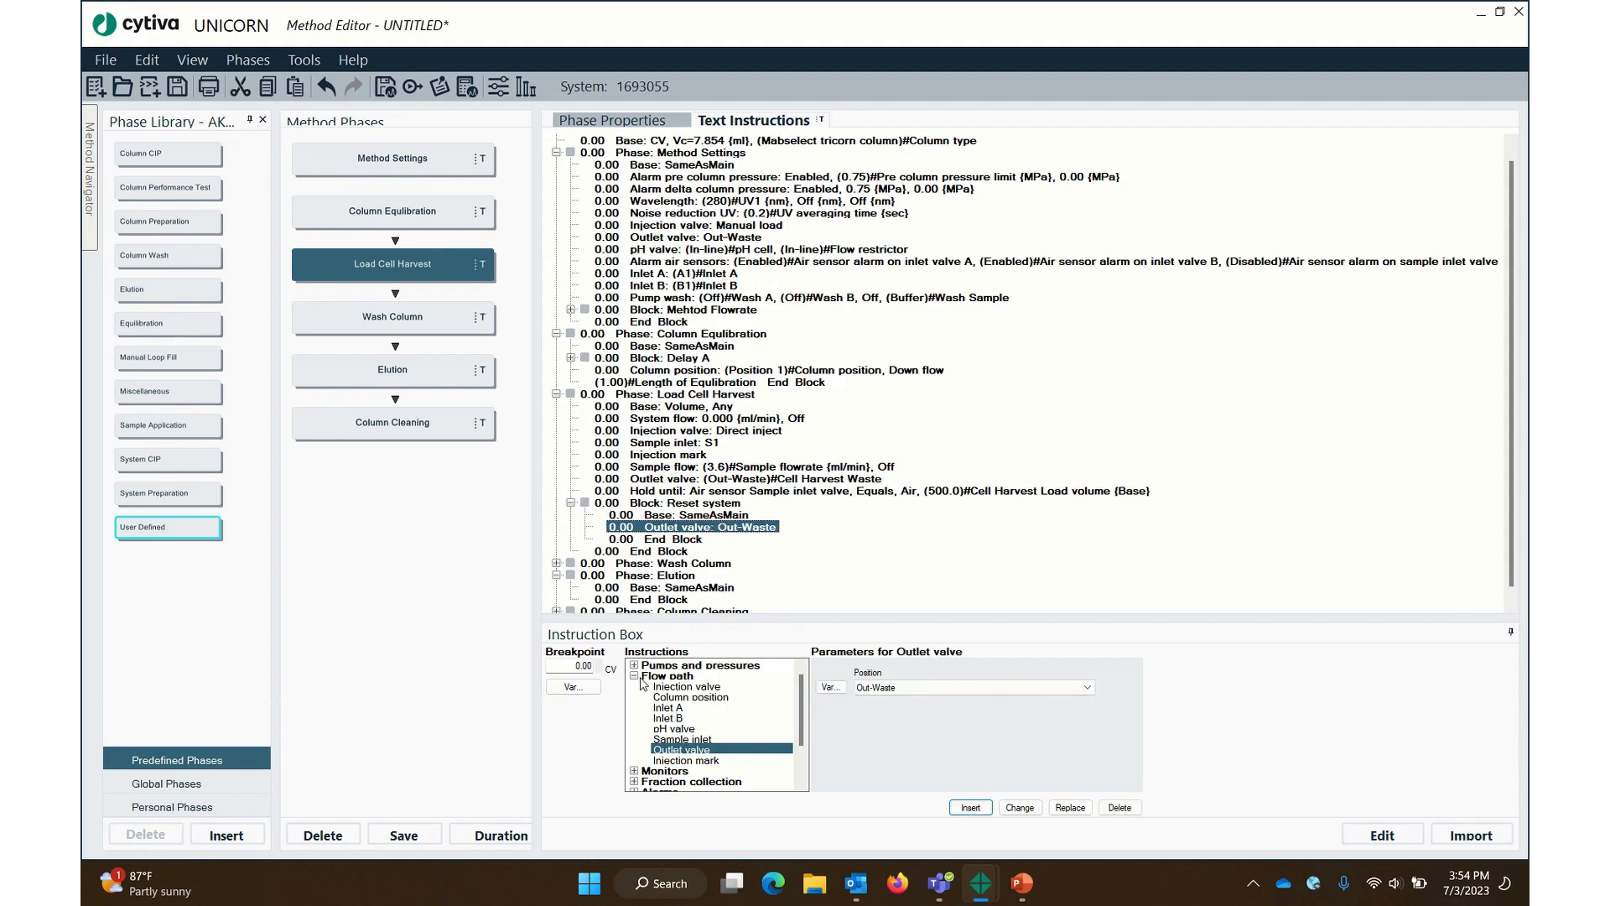
Insert a Sample flow instruction of 0.000 ml/min with pressure control Off after the Outlet valve in the Reset system block
left_click(635, 676)
left_click(635, 665)
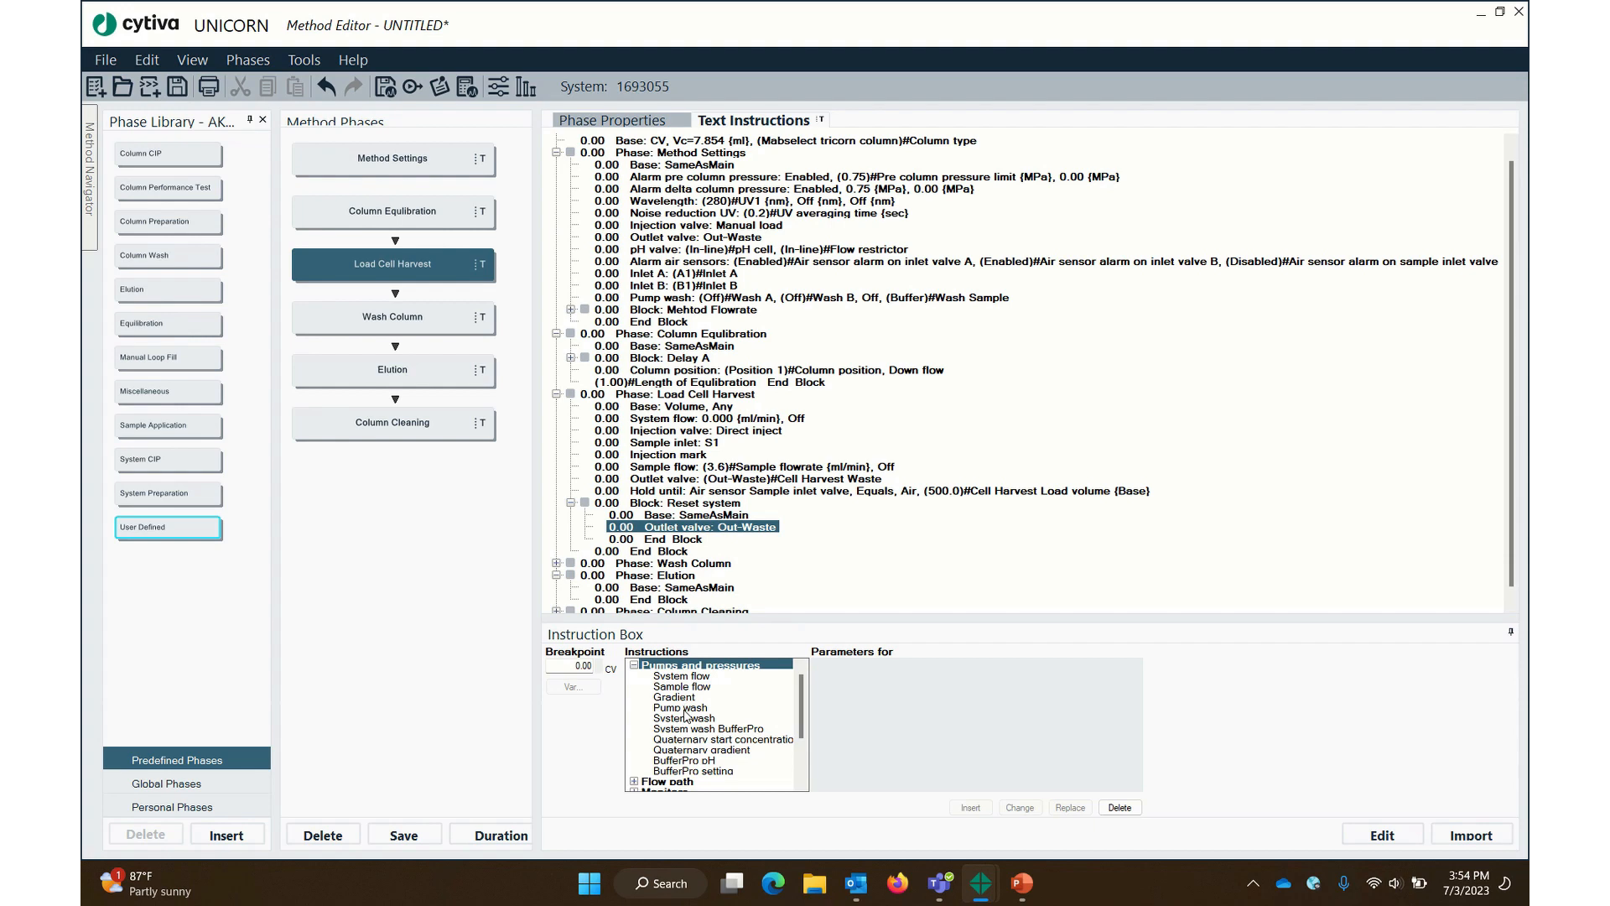
left_click(683, 687)
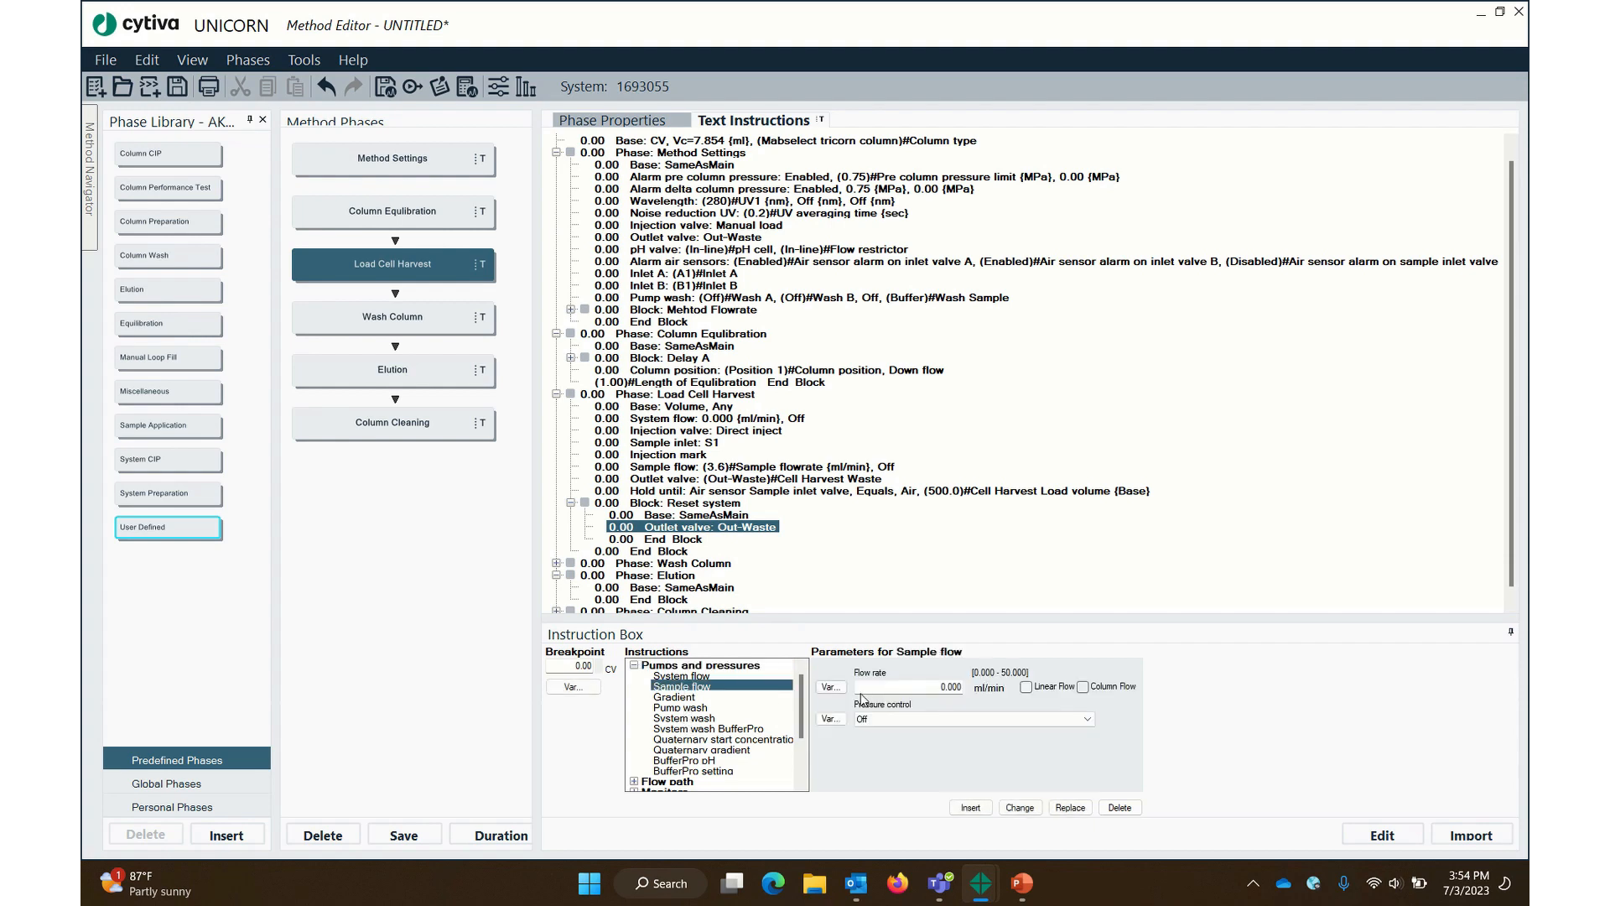
left_click(970, 807)
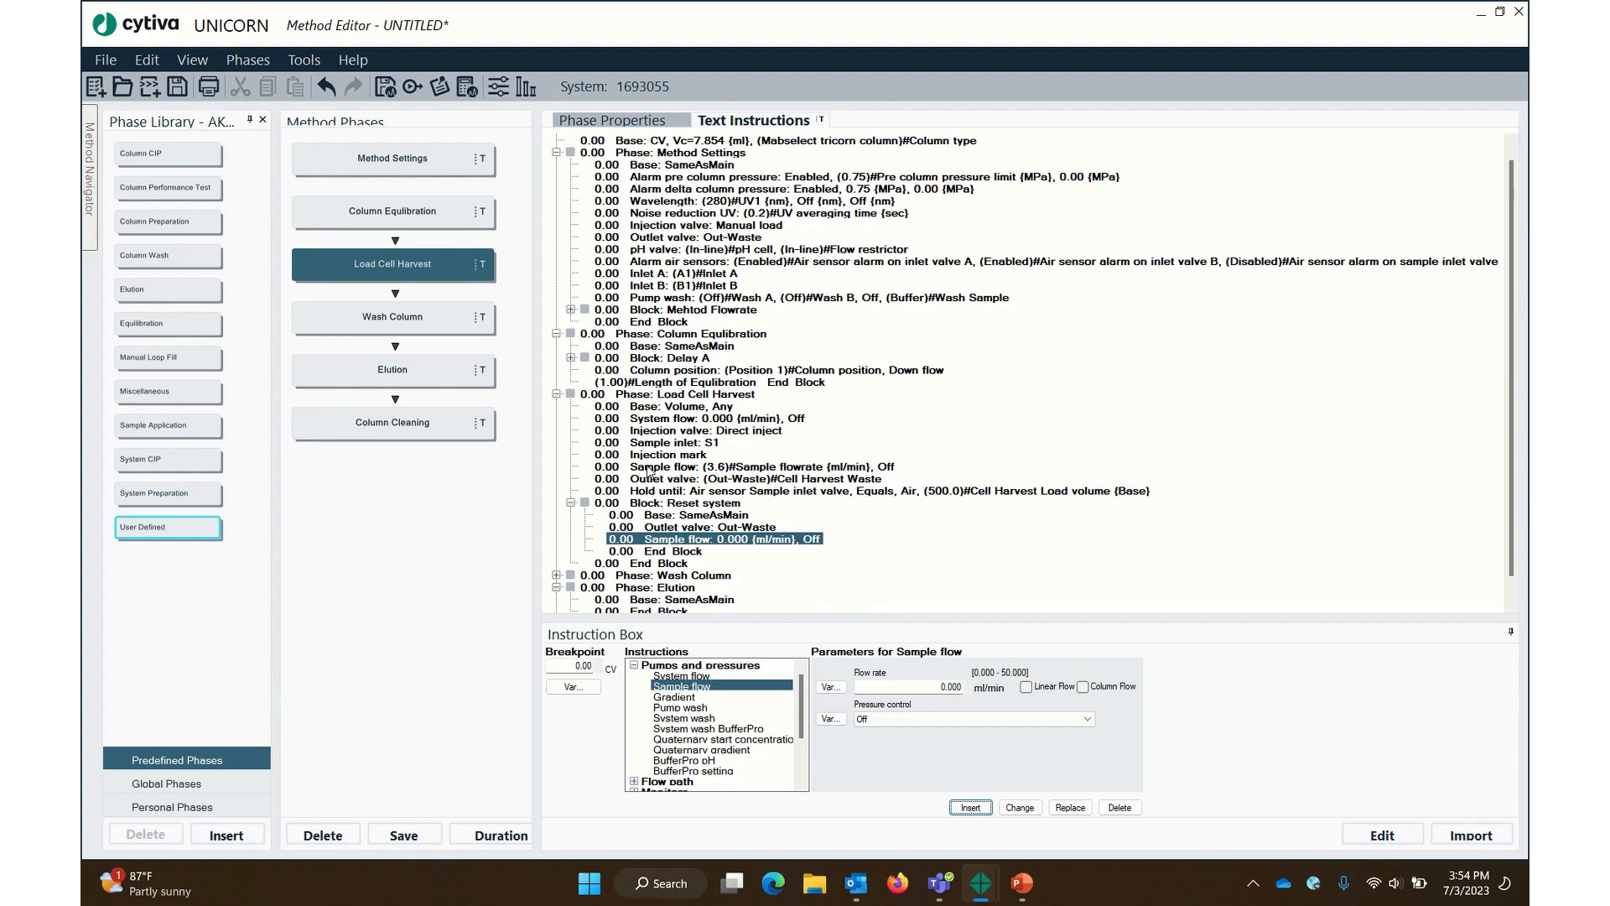
left_click(665, 455)
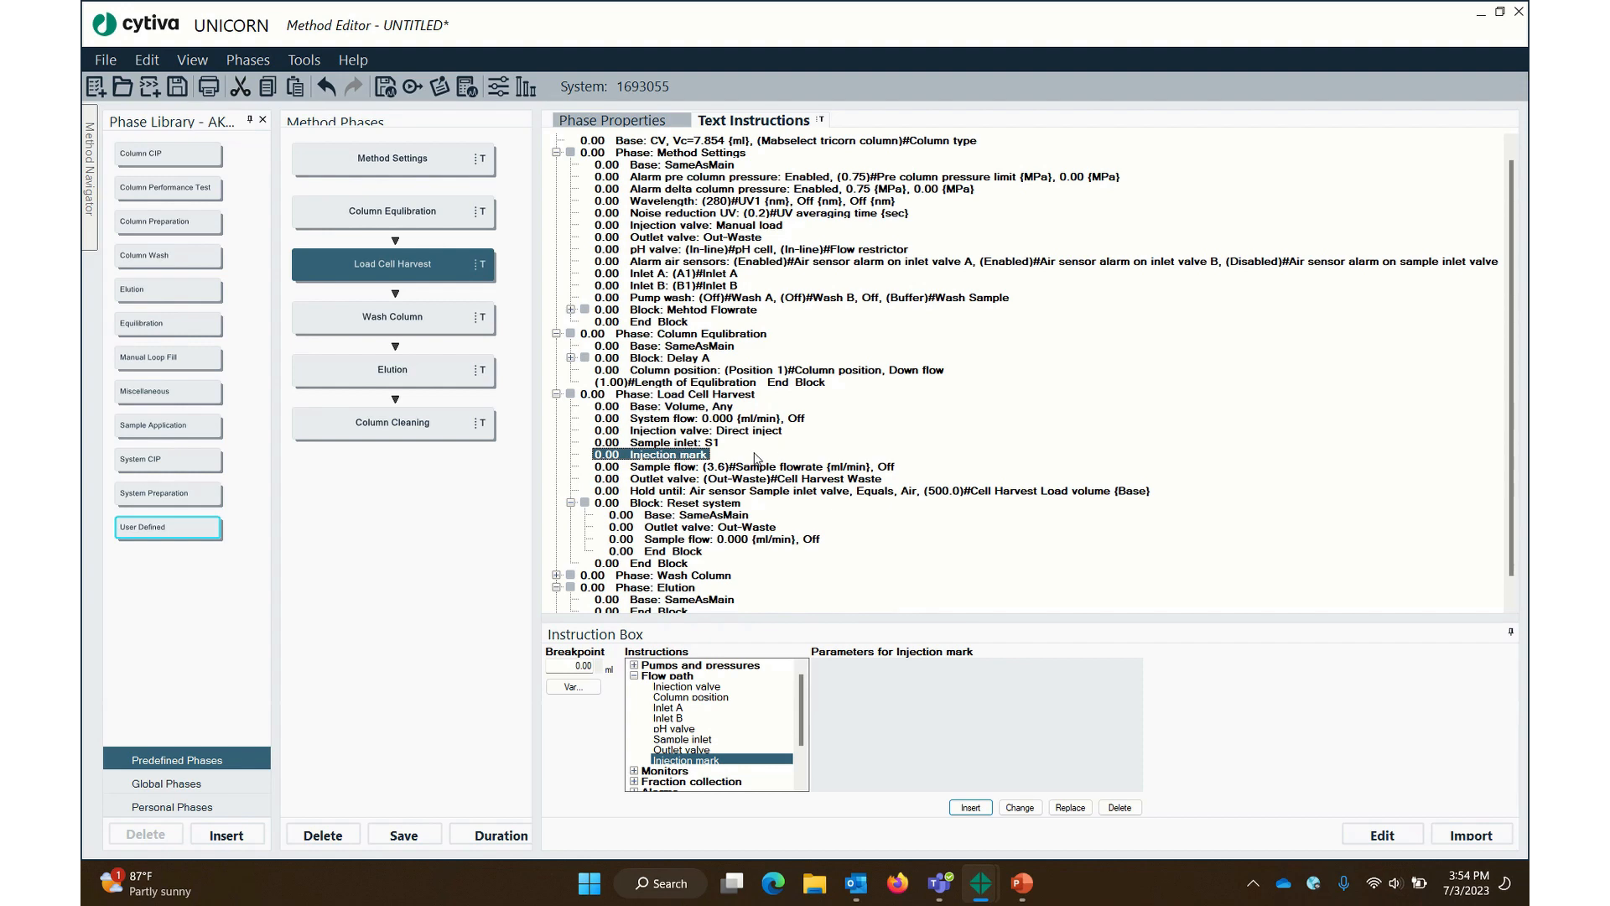
left_click(668, 444)
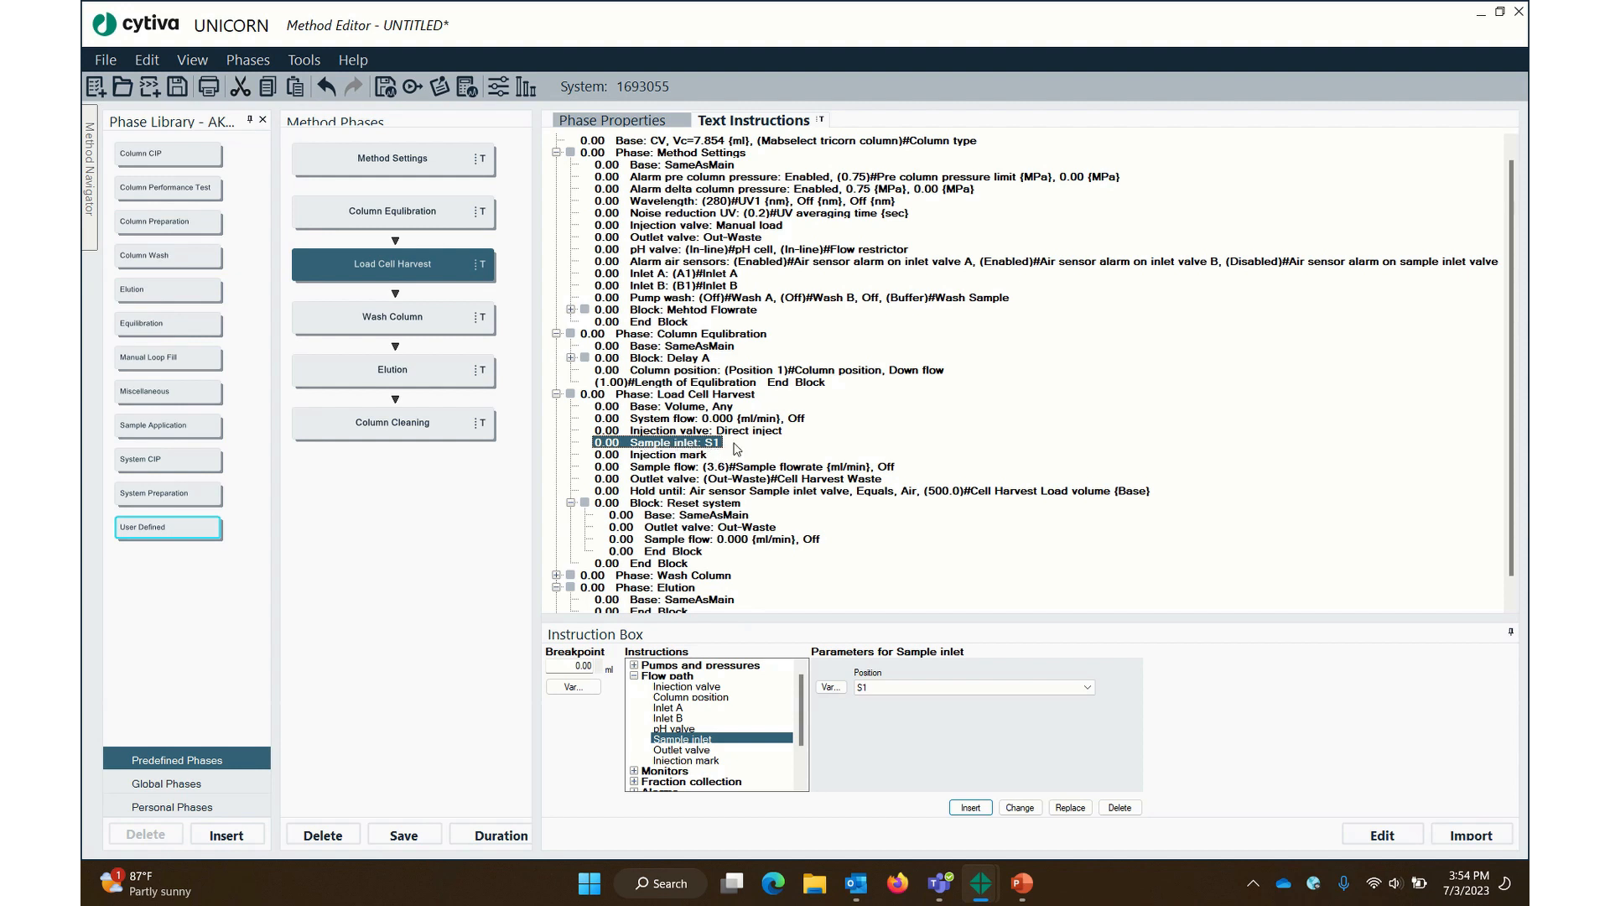
left_click(669, 433)
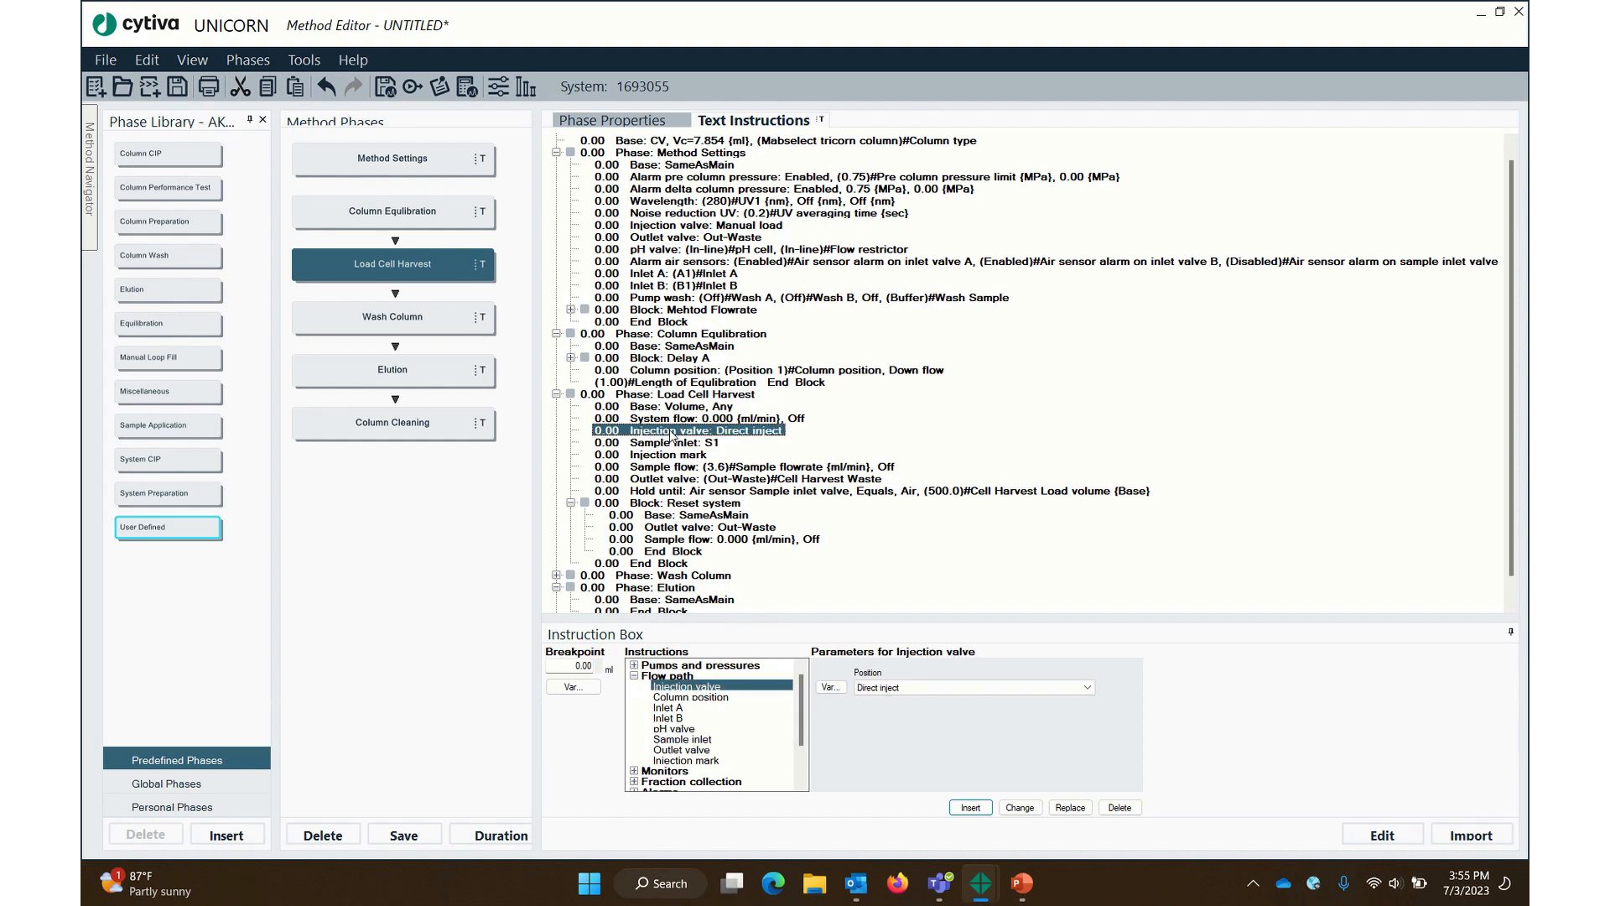
left_click(934, 688)
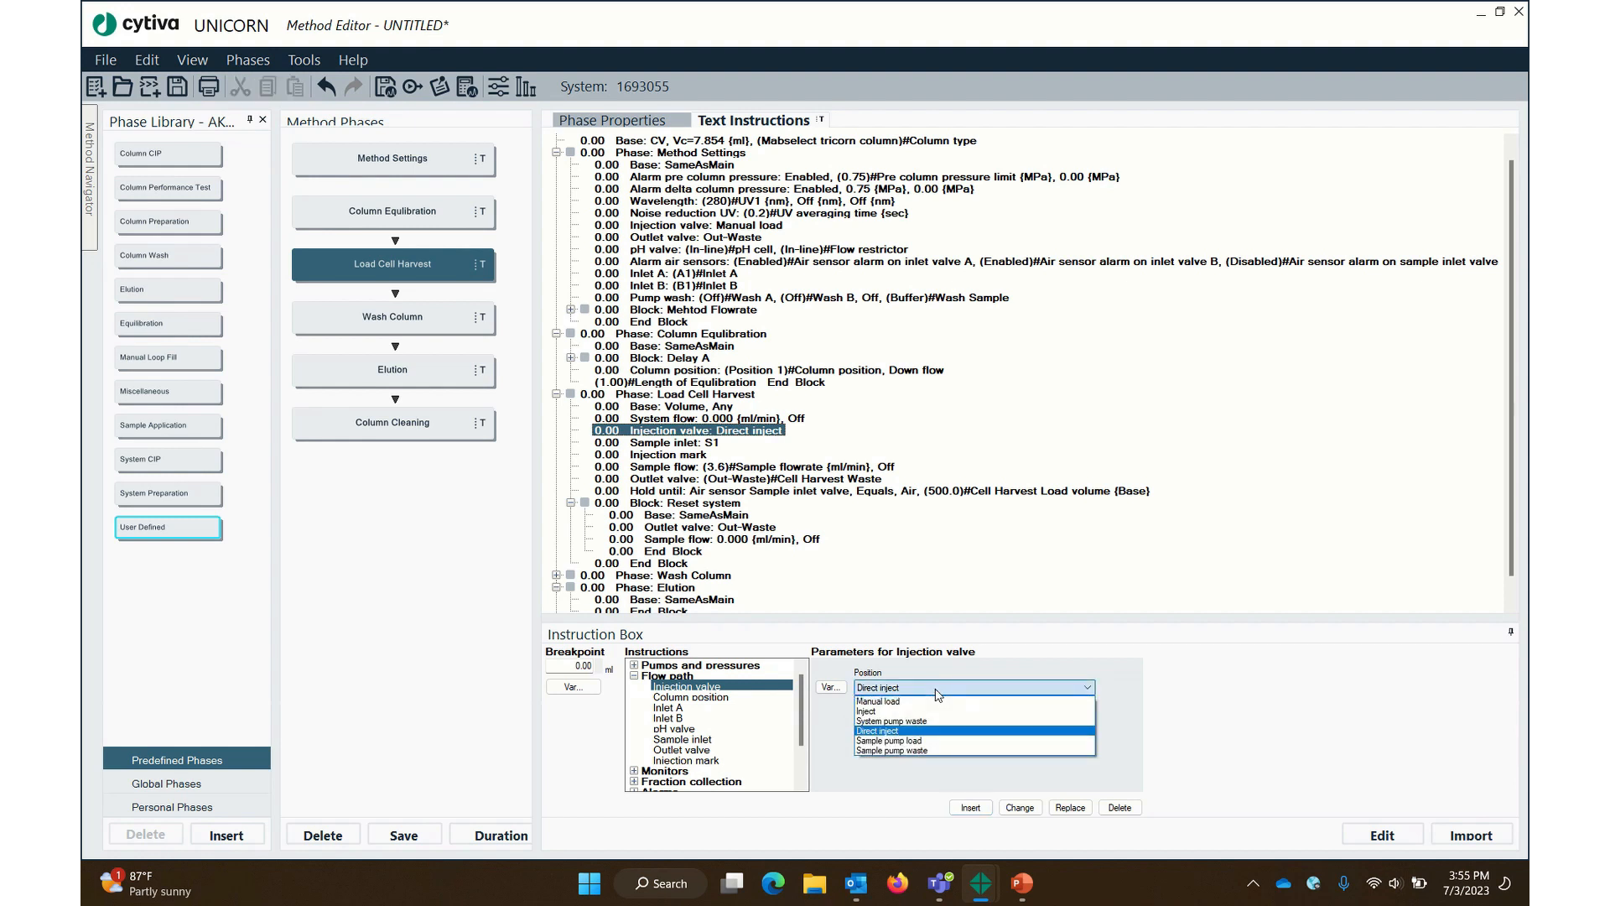
left_click(889, 701)
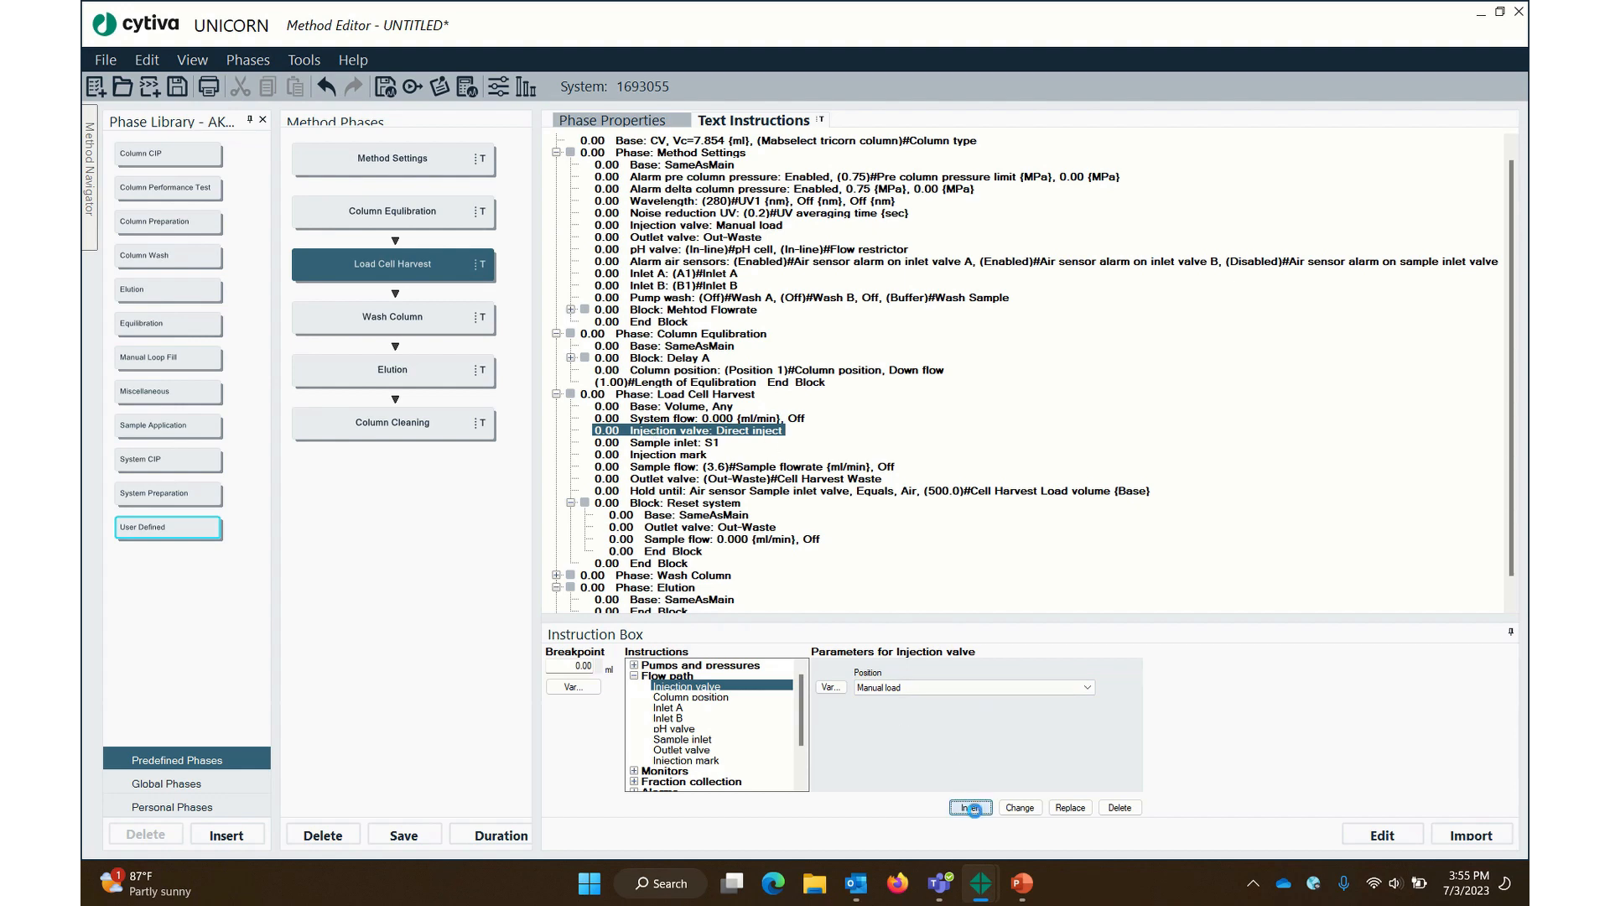
left_click(971, 808)
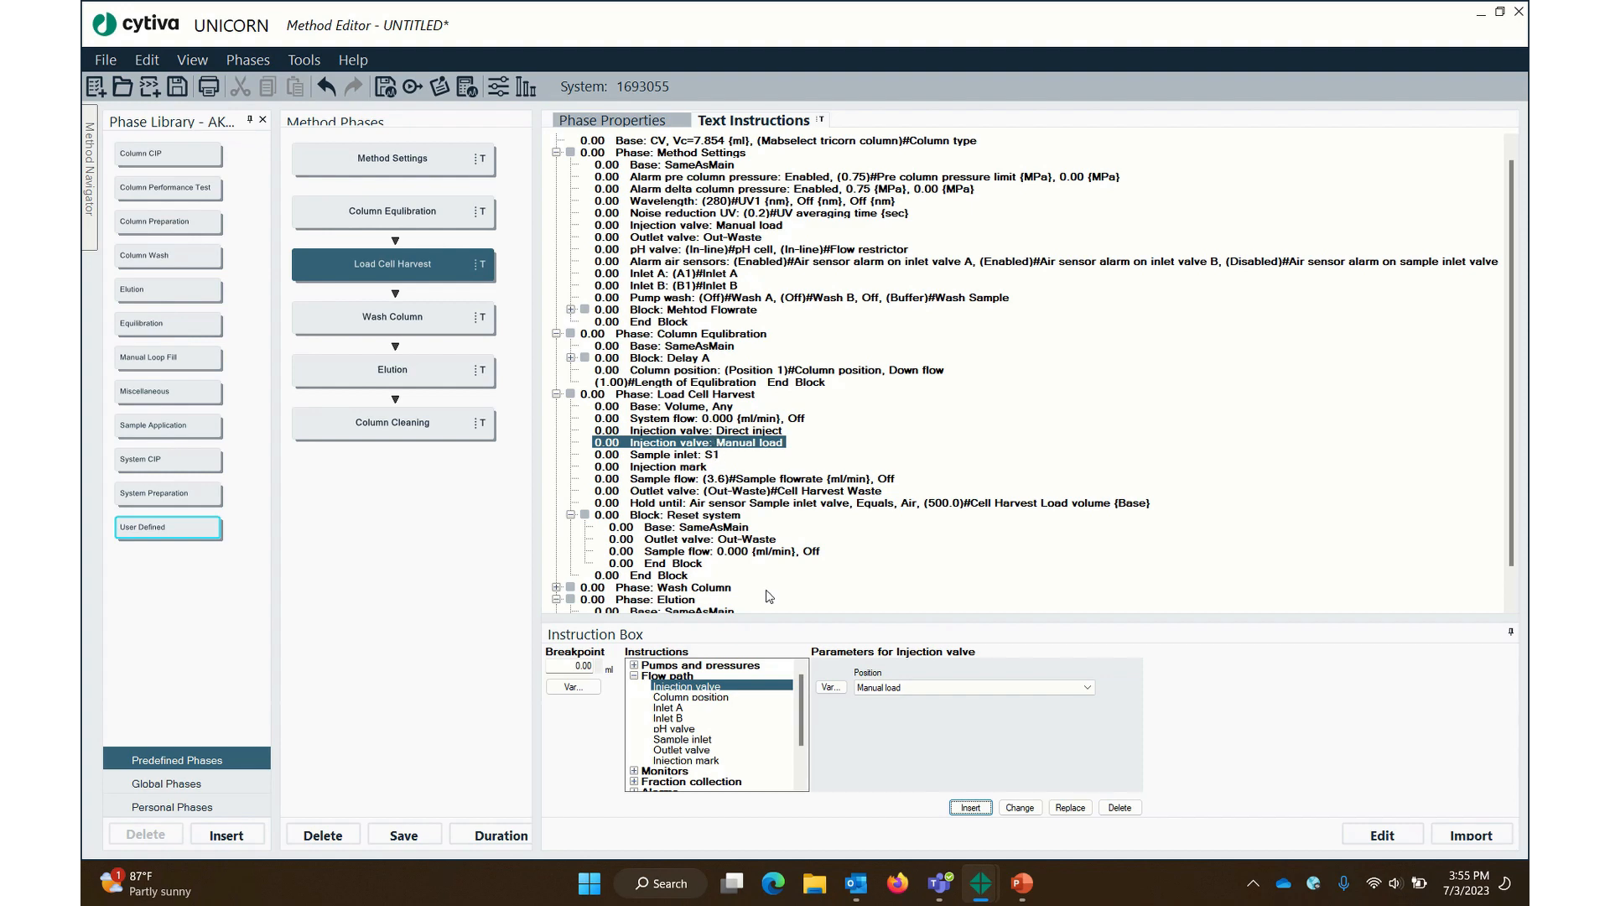
left_click(1119, 809)
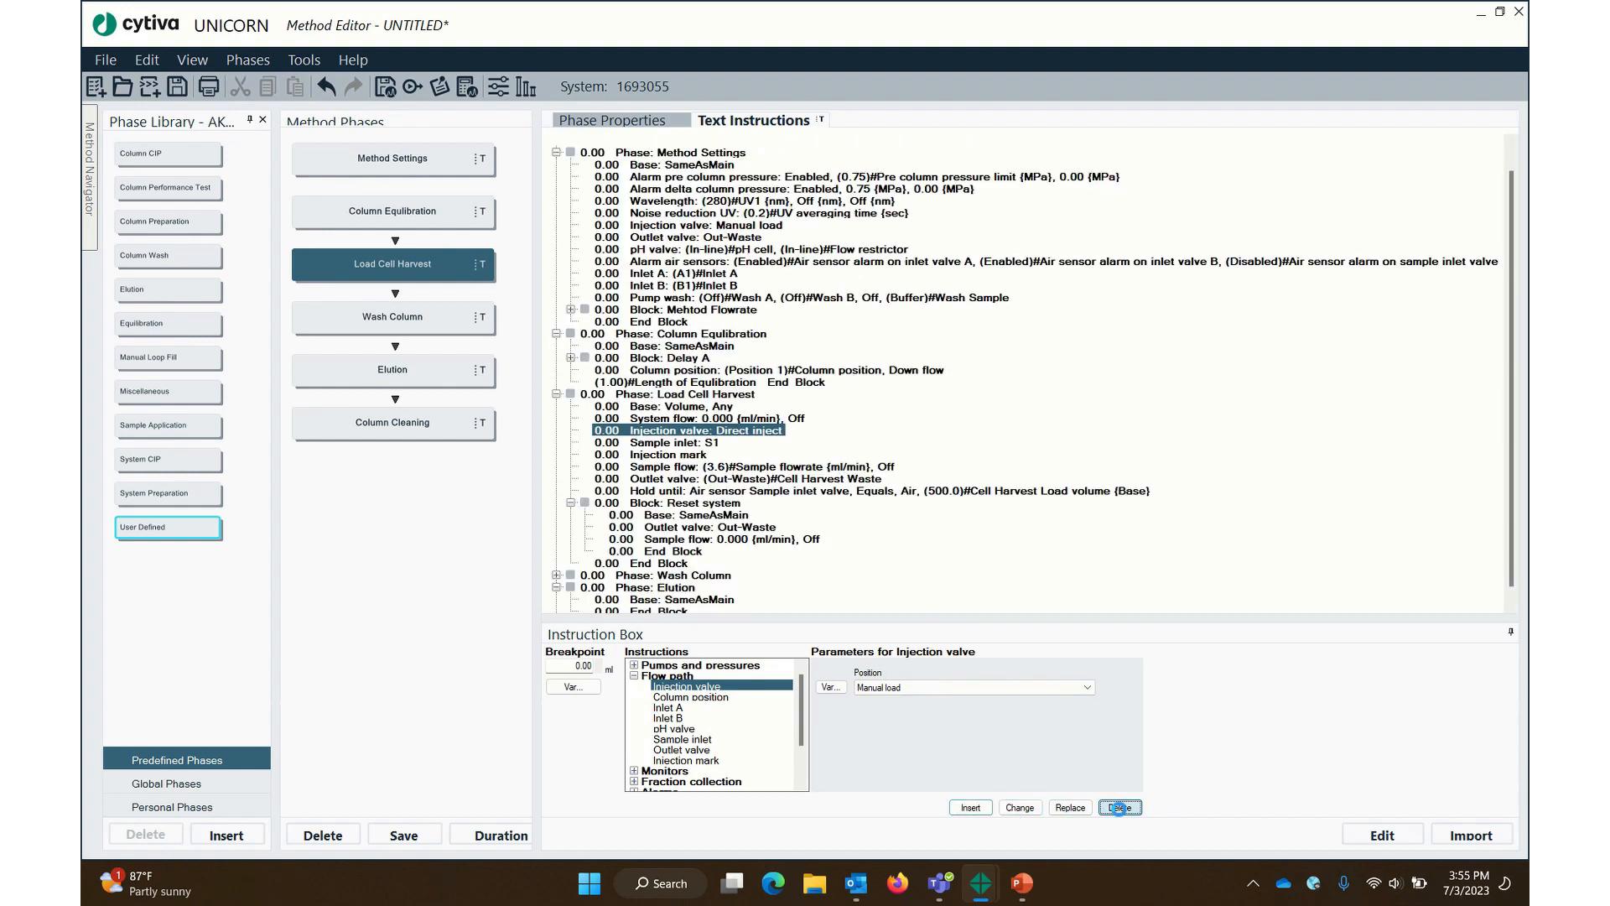
Insert an Injection valve instruction set to Manual load after the Sample flow in the Reset system block
left_click(711, 545)
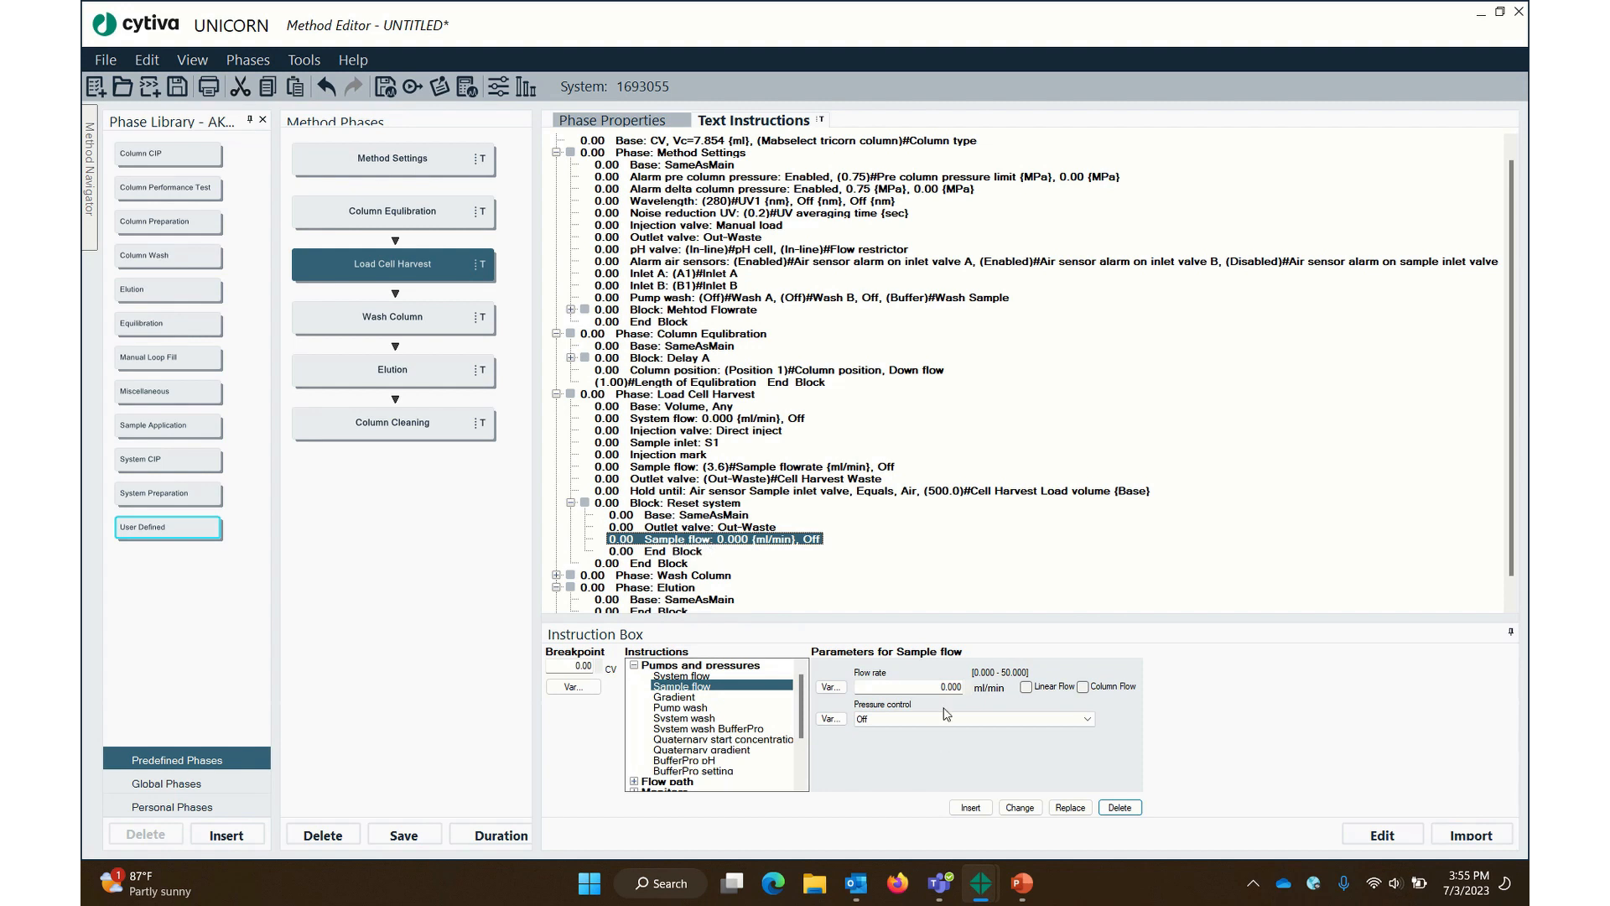
left_click(642, 780)
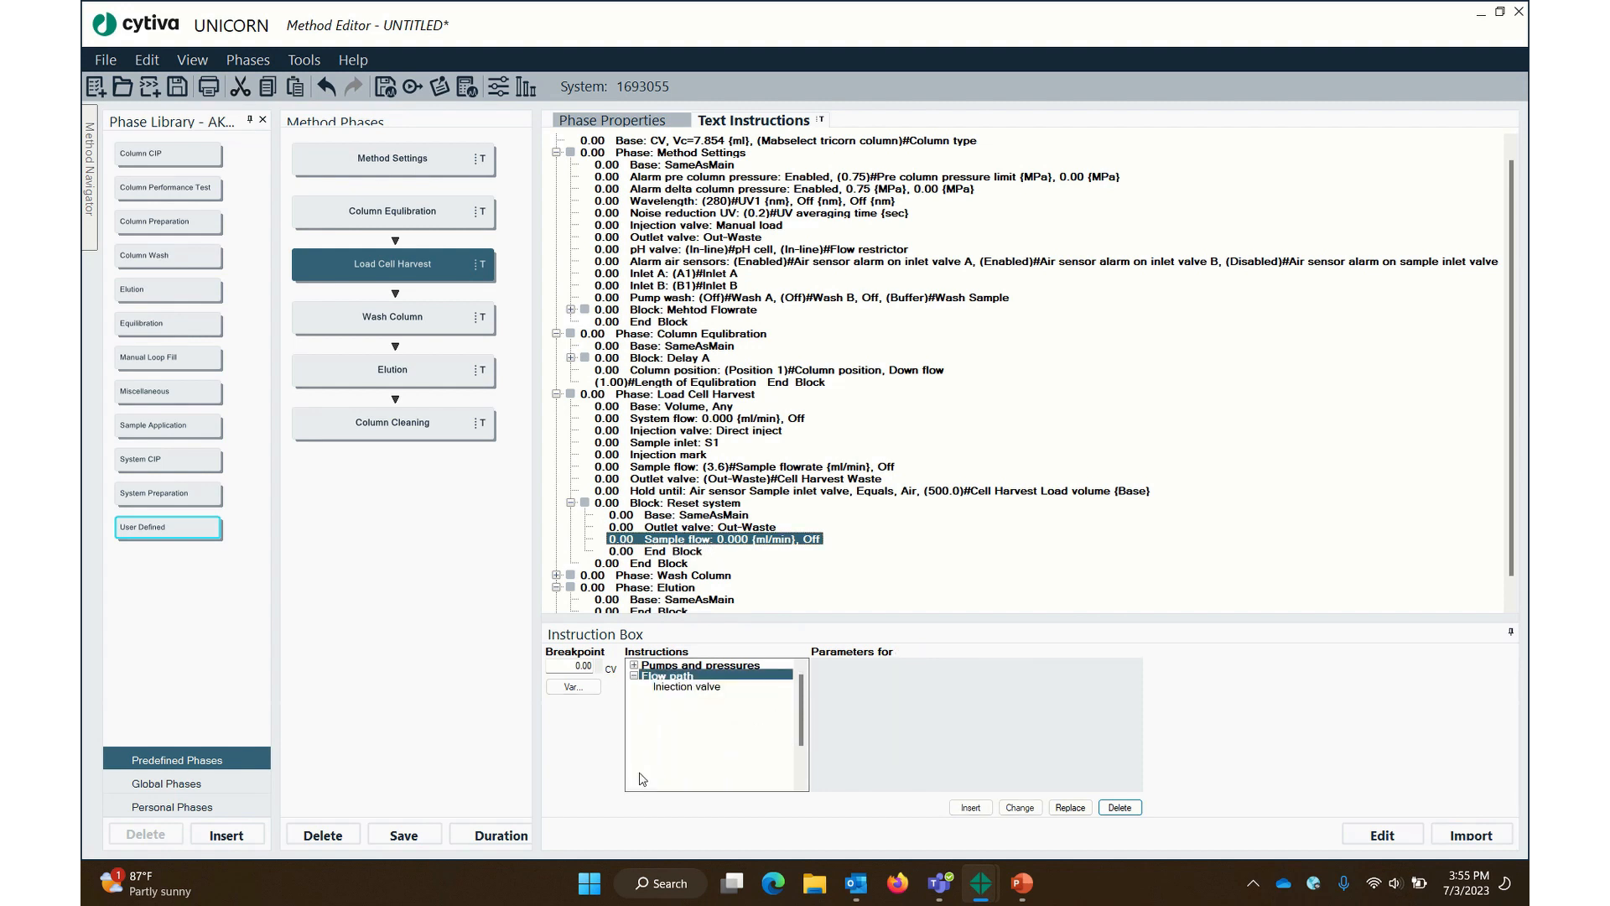
left_click(690, 687)
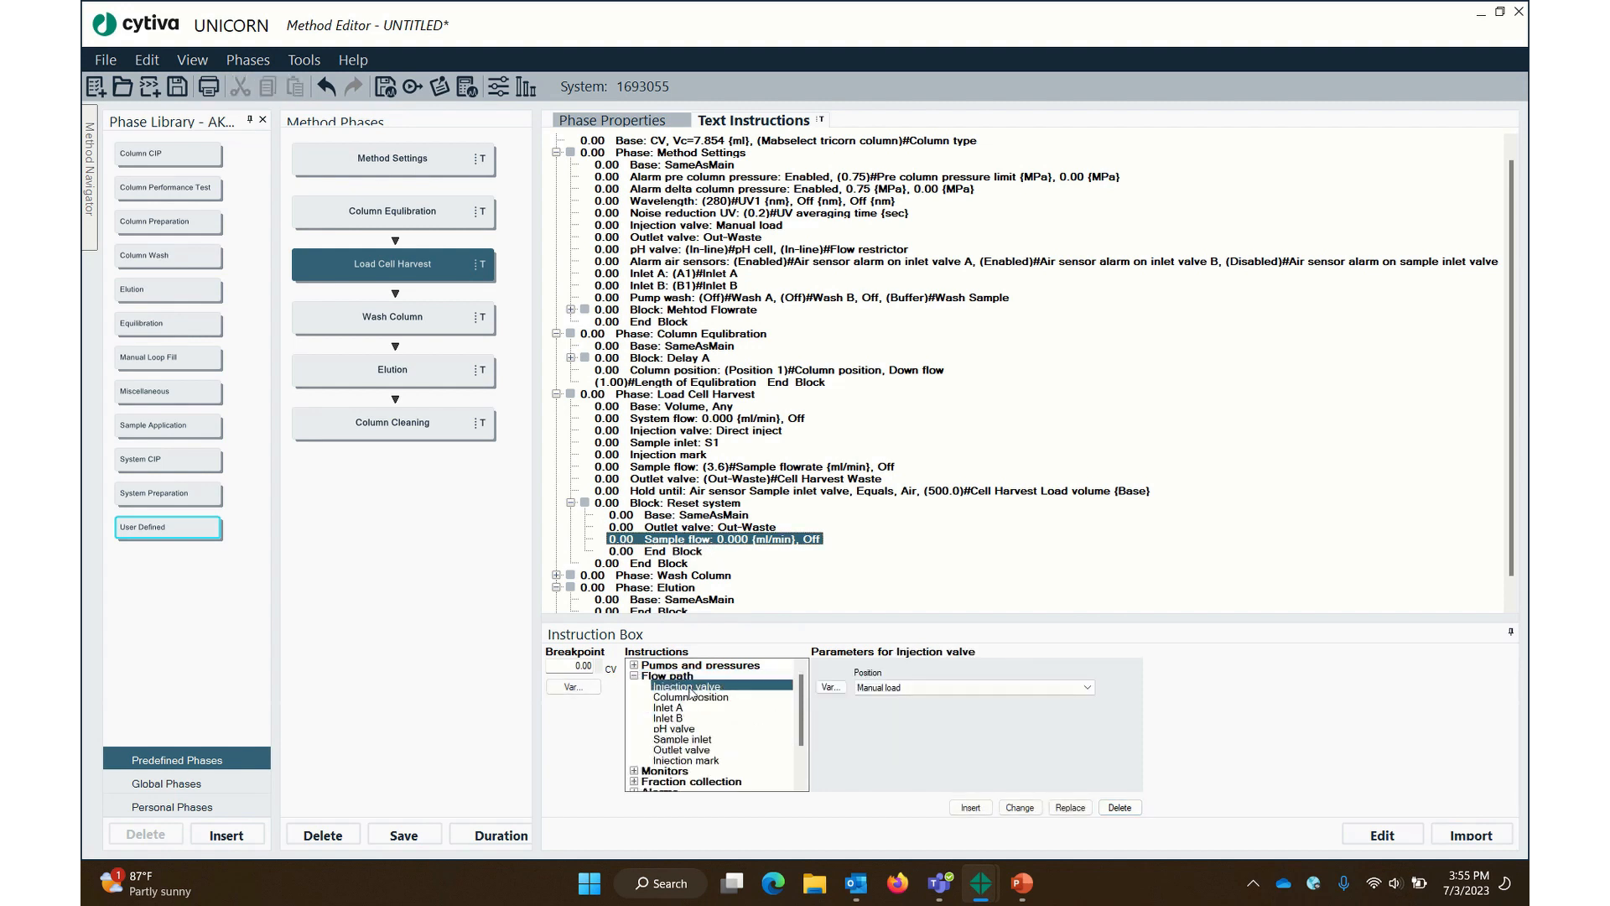
left_click(932, 686)
left_click(923, 707)
left_click(972, 808)
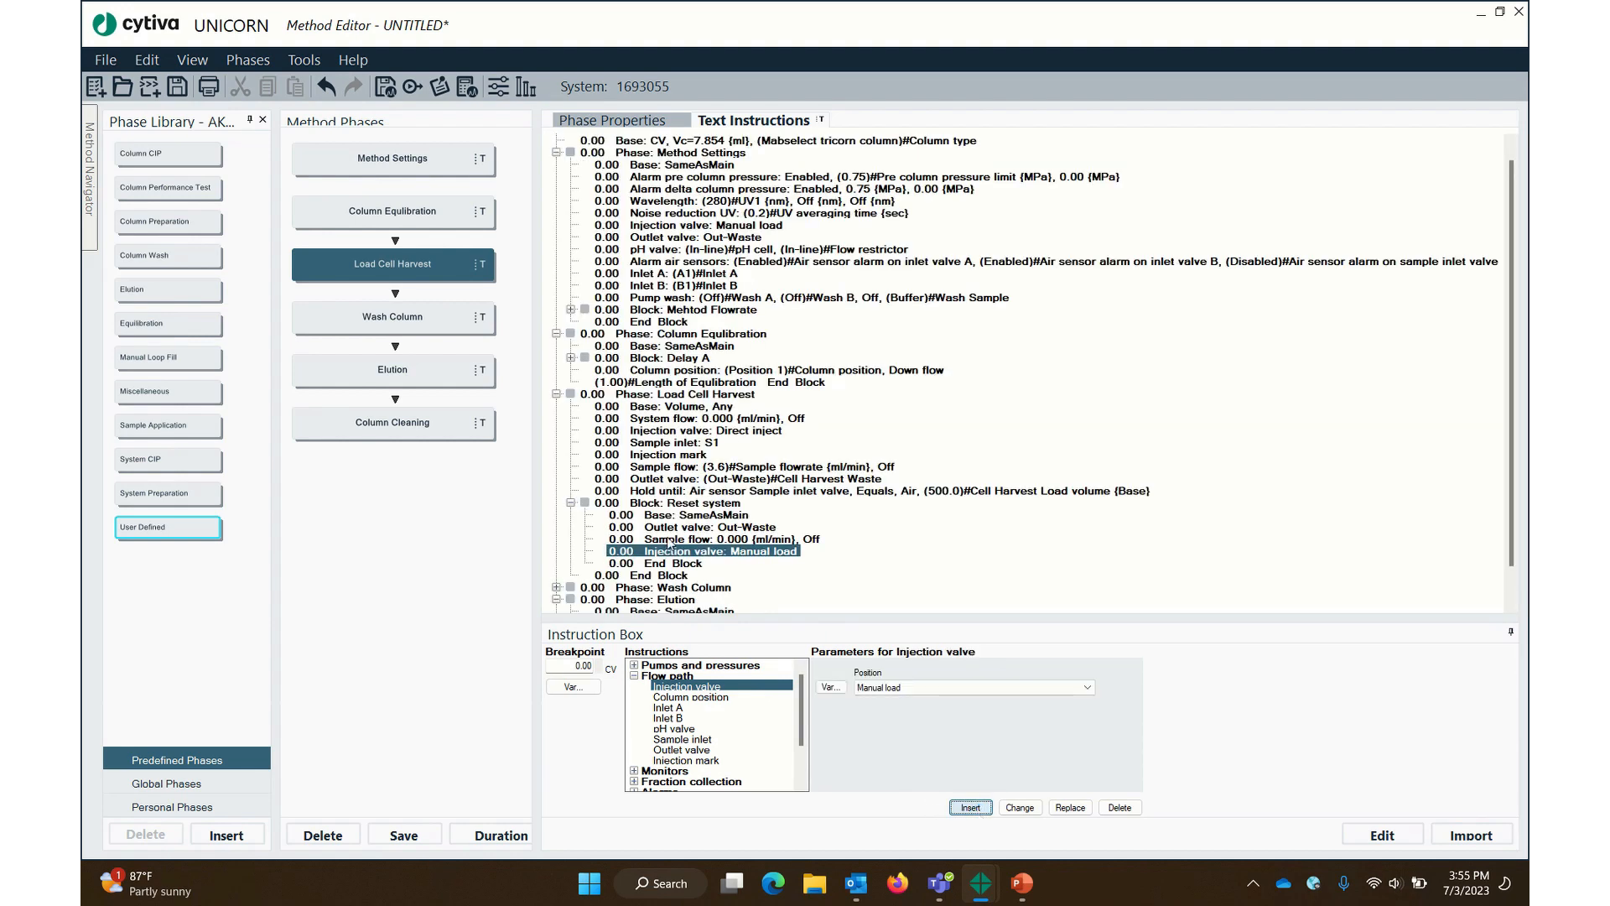
Copy the Mehtod Flowrate block from Method Settings into Reset system after the Injection valve as an identical, synchronized copy, and expand it
scroll(757, 524, "down", 1)
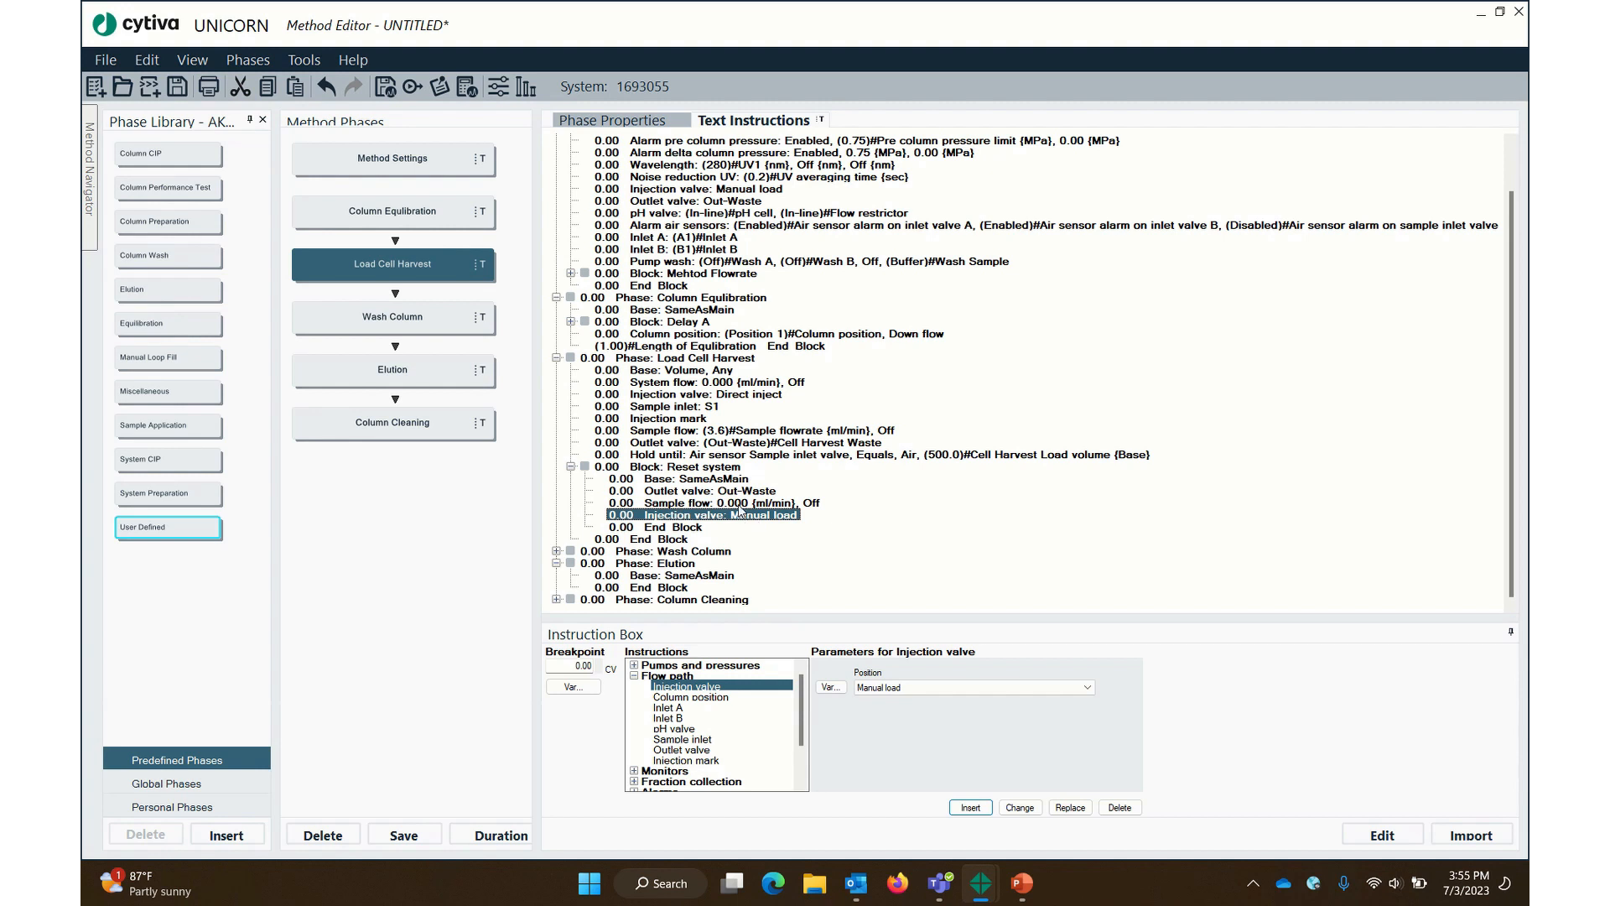
left_click(689, 395)
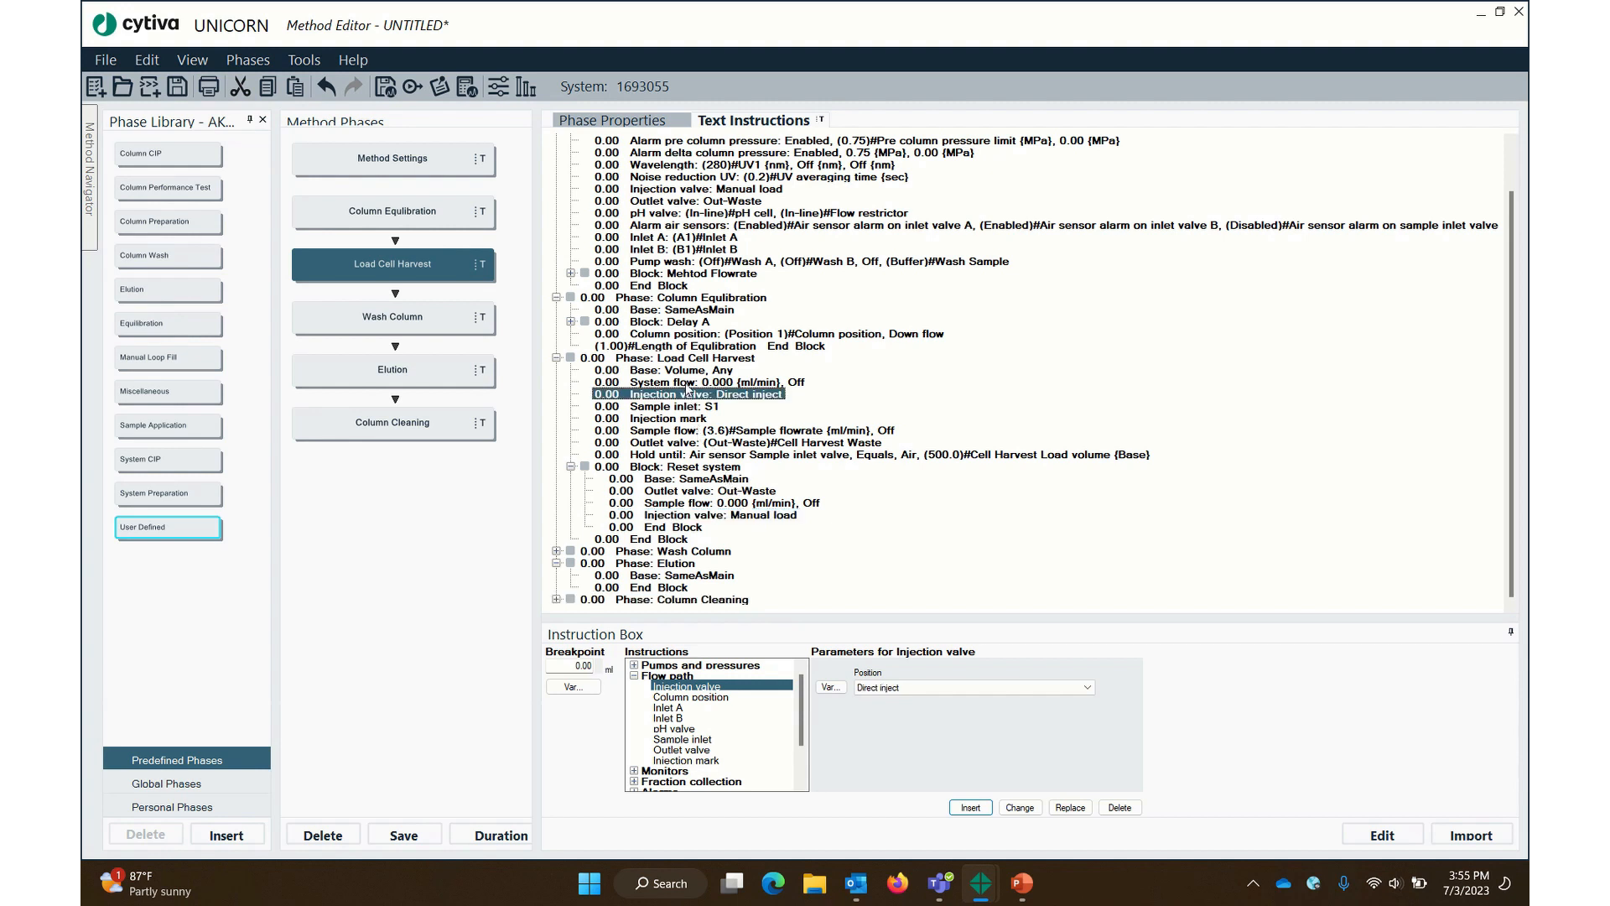
left_click(691, 384)
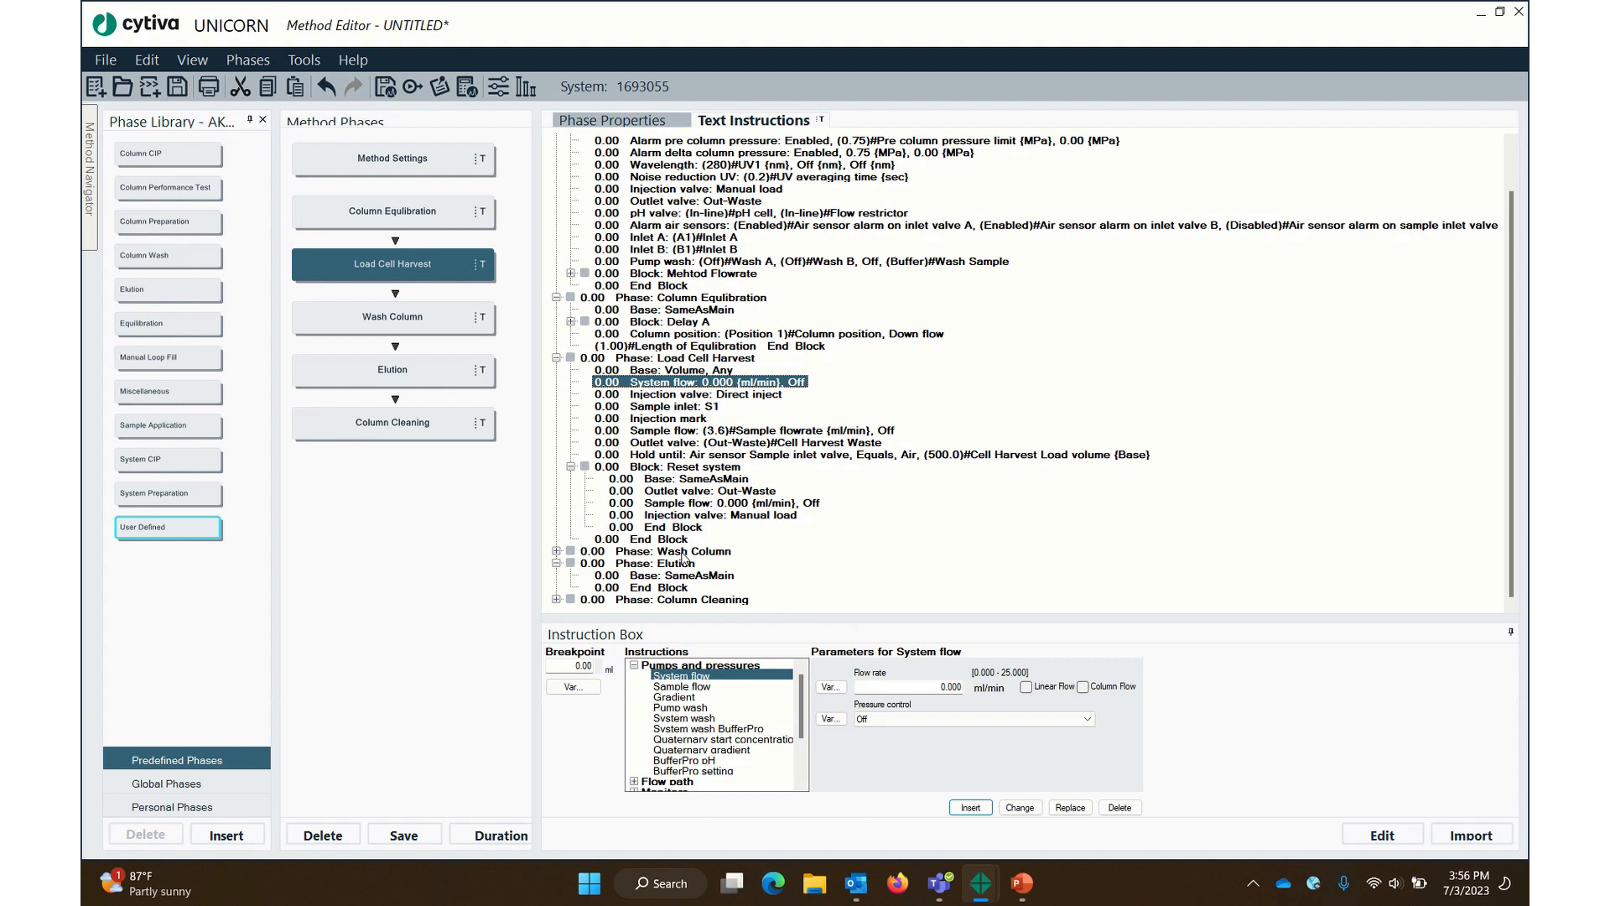
left_click(689, 275)
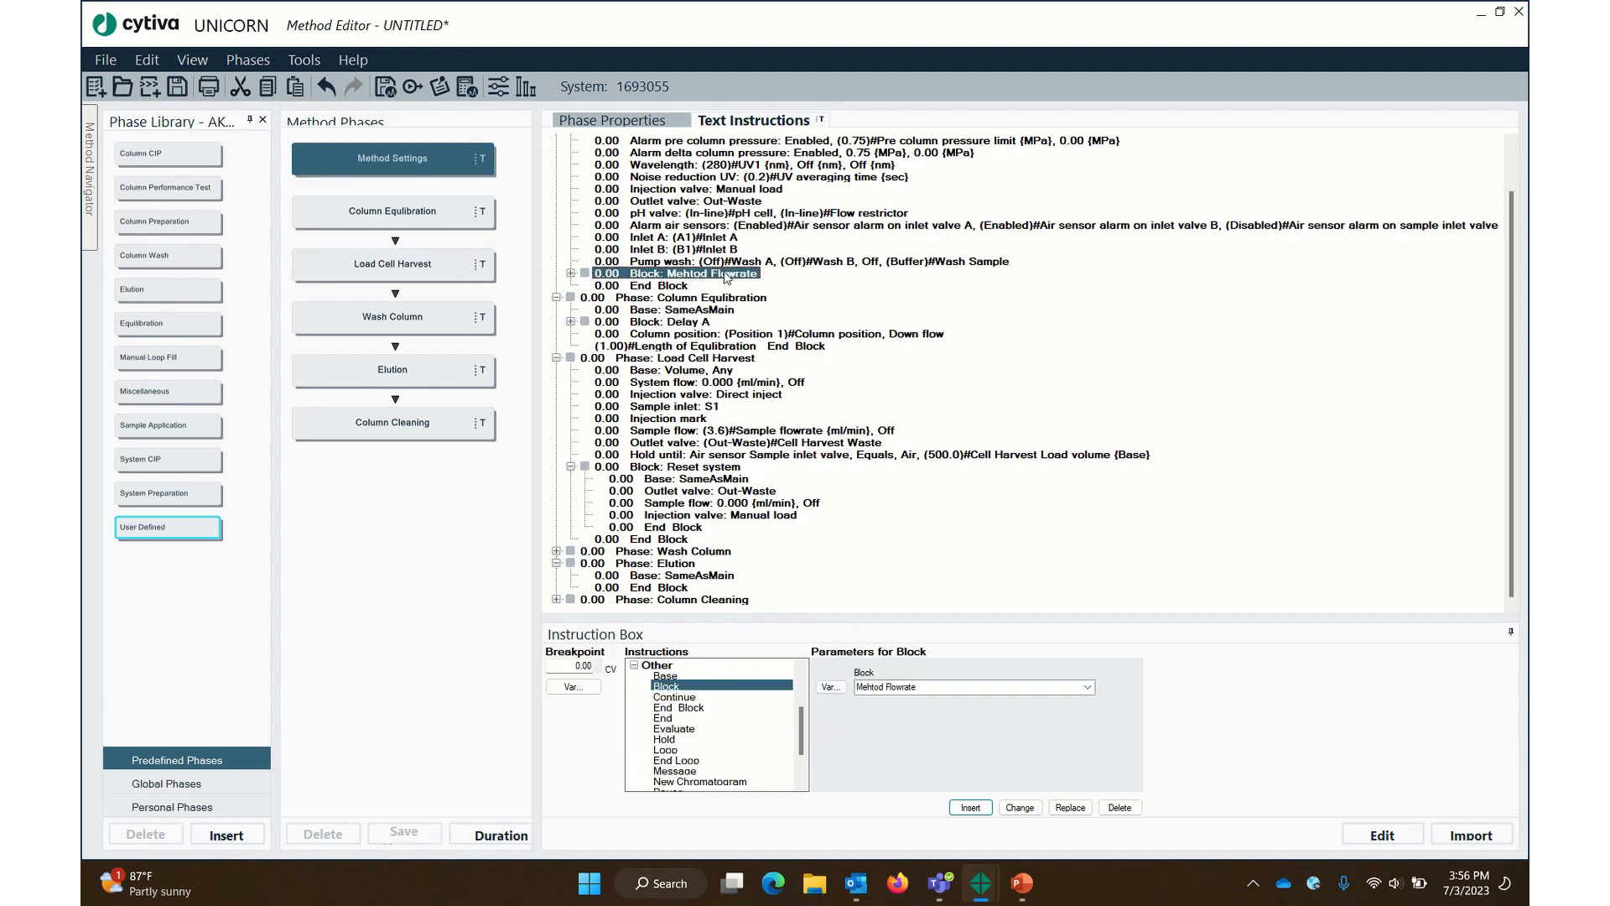
right_click(667, 276)
left_click(728, 312)
left_click(712, 514)
right_click(711, 514)
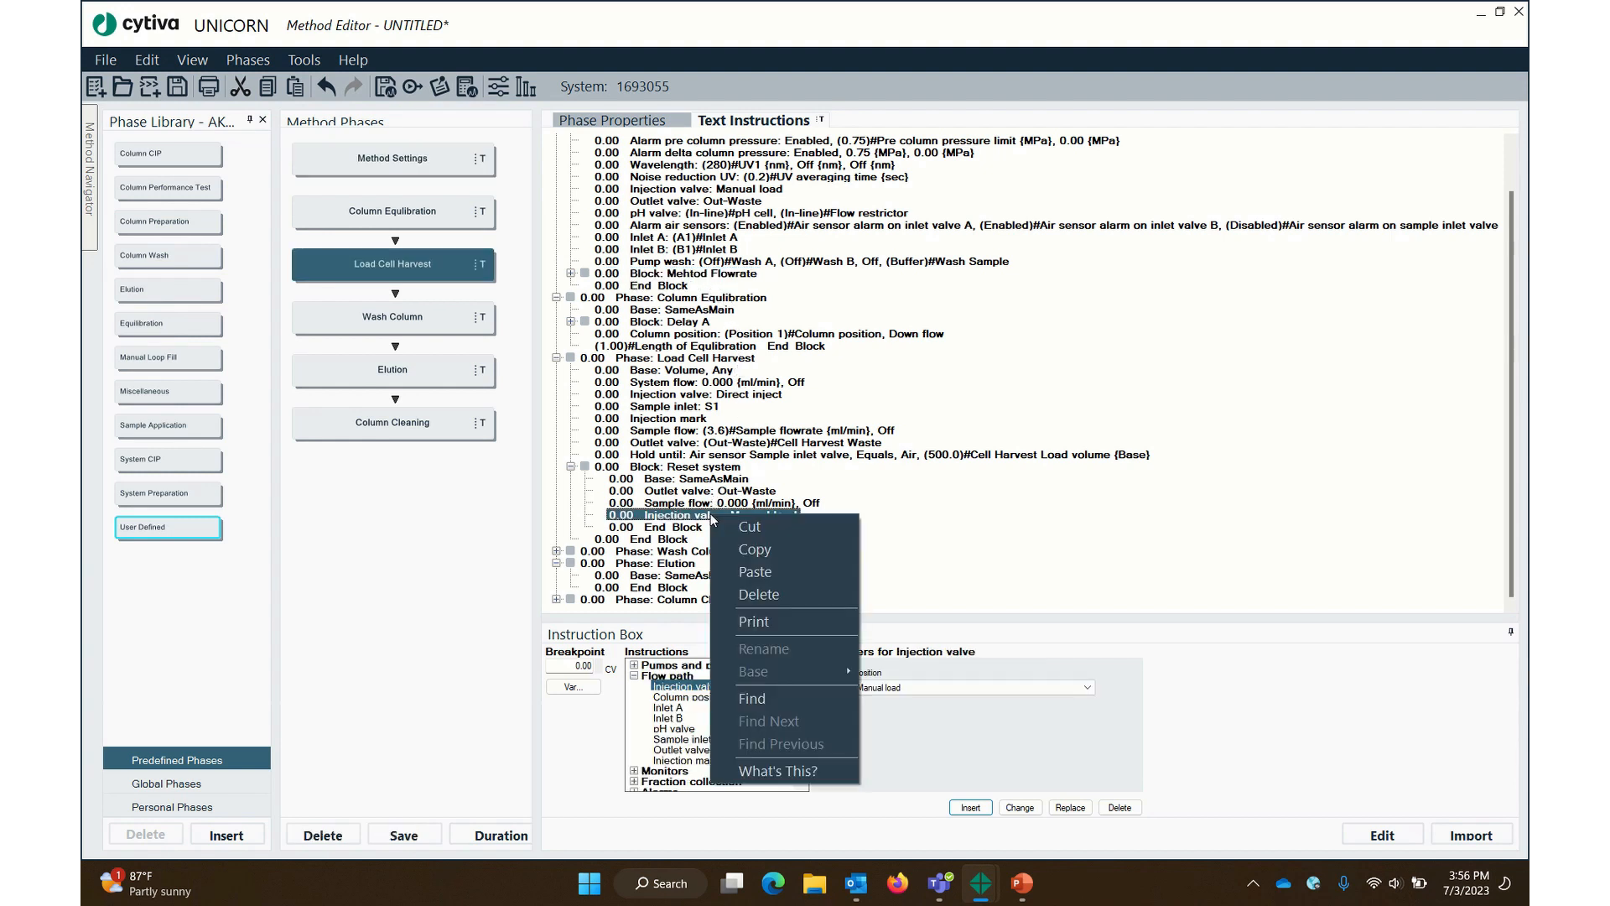
left_click(765, 575)
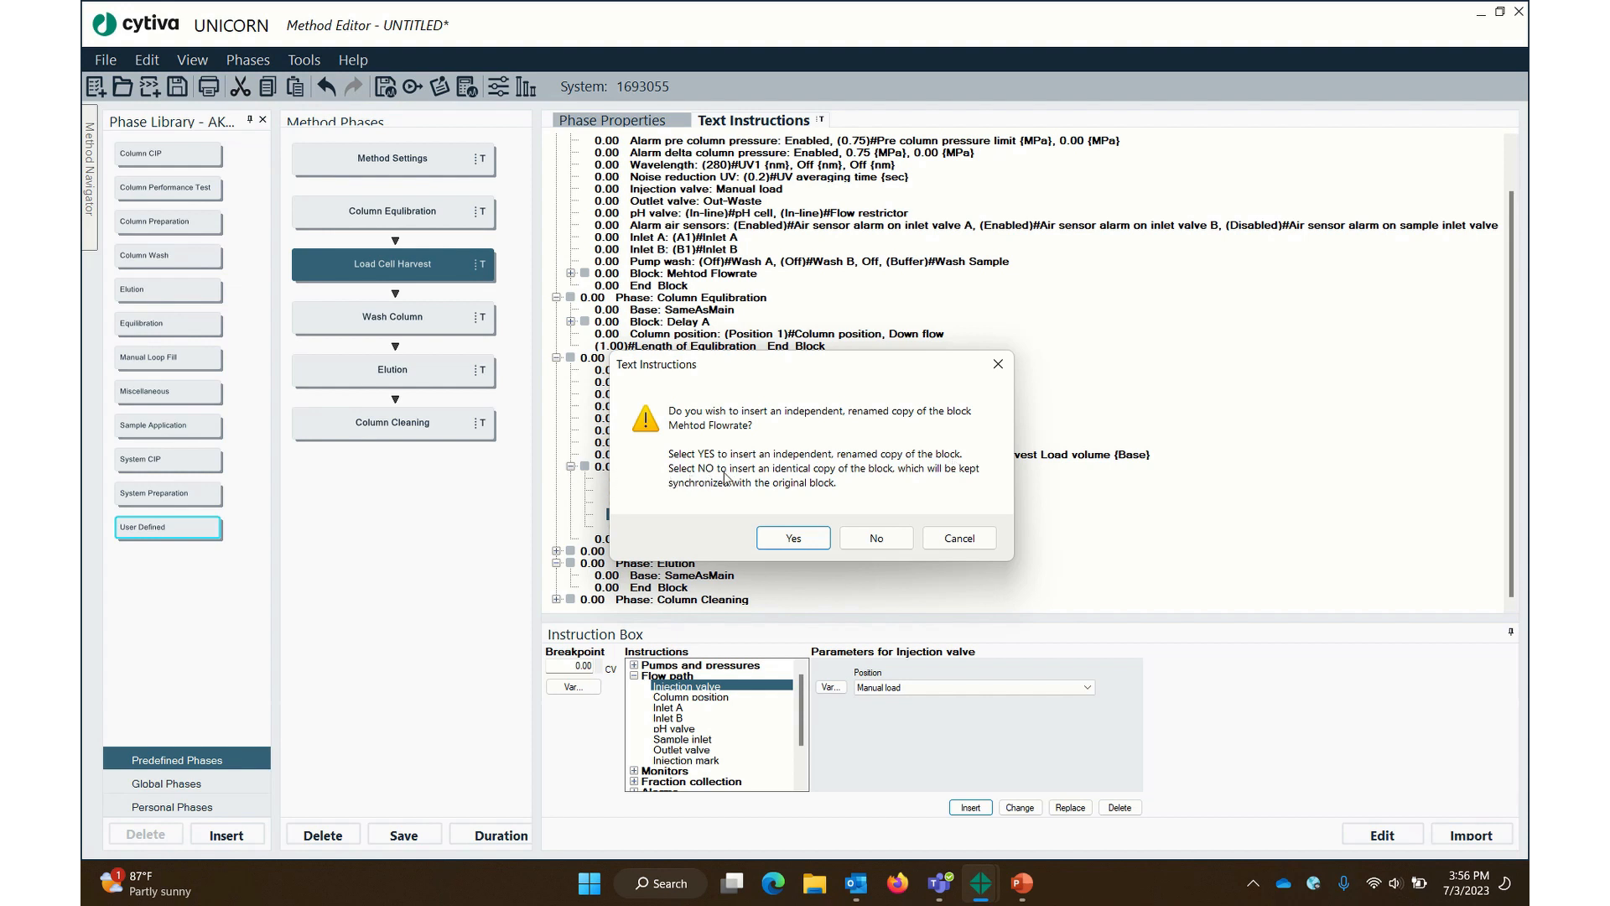
left_click(890, 543)
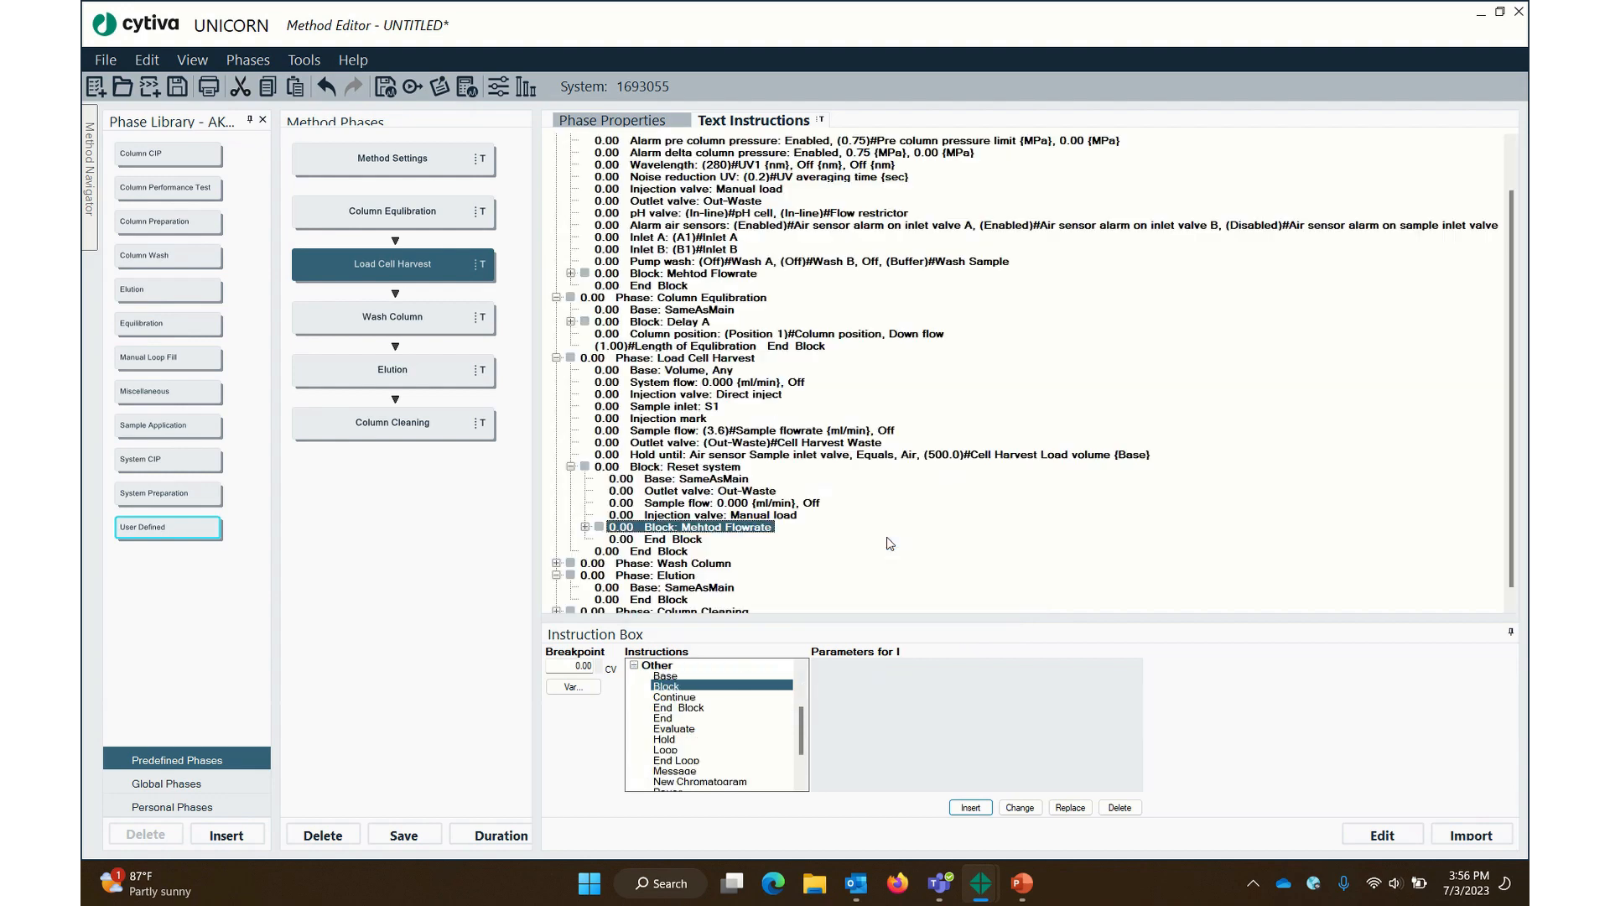
left_click(585, 526)
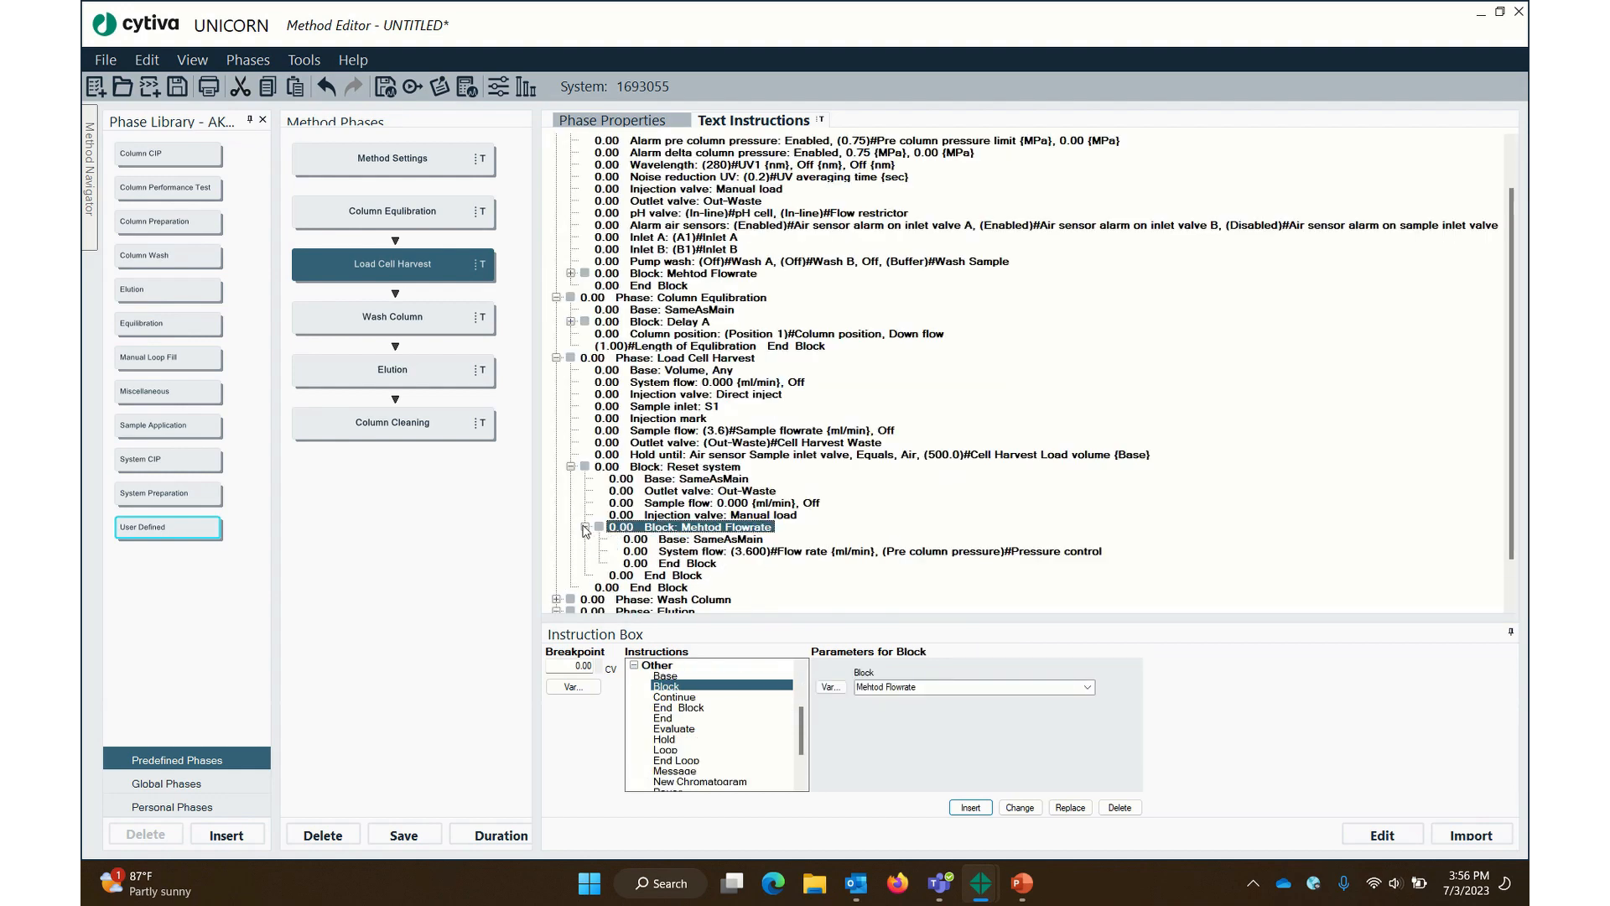
Review the System flow instruction inside the Mehtod Flowrate block of Reset system, and collapse that block
left_click(697, 554)
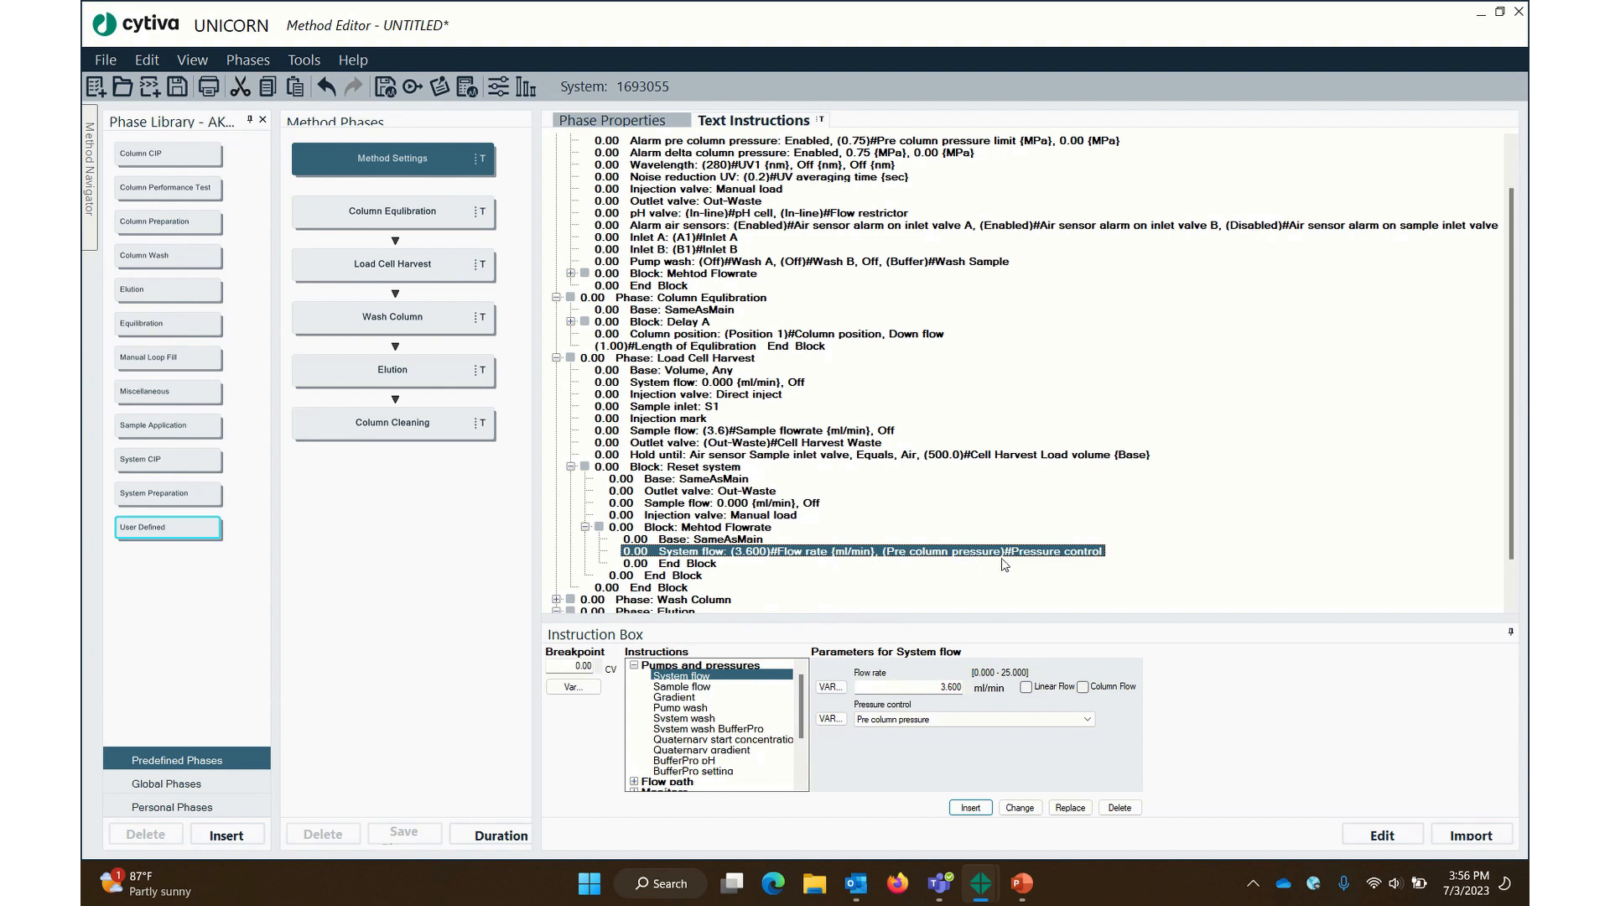
left_click(586, 528)
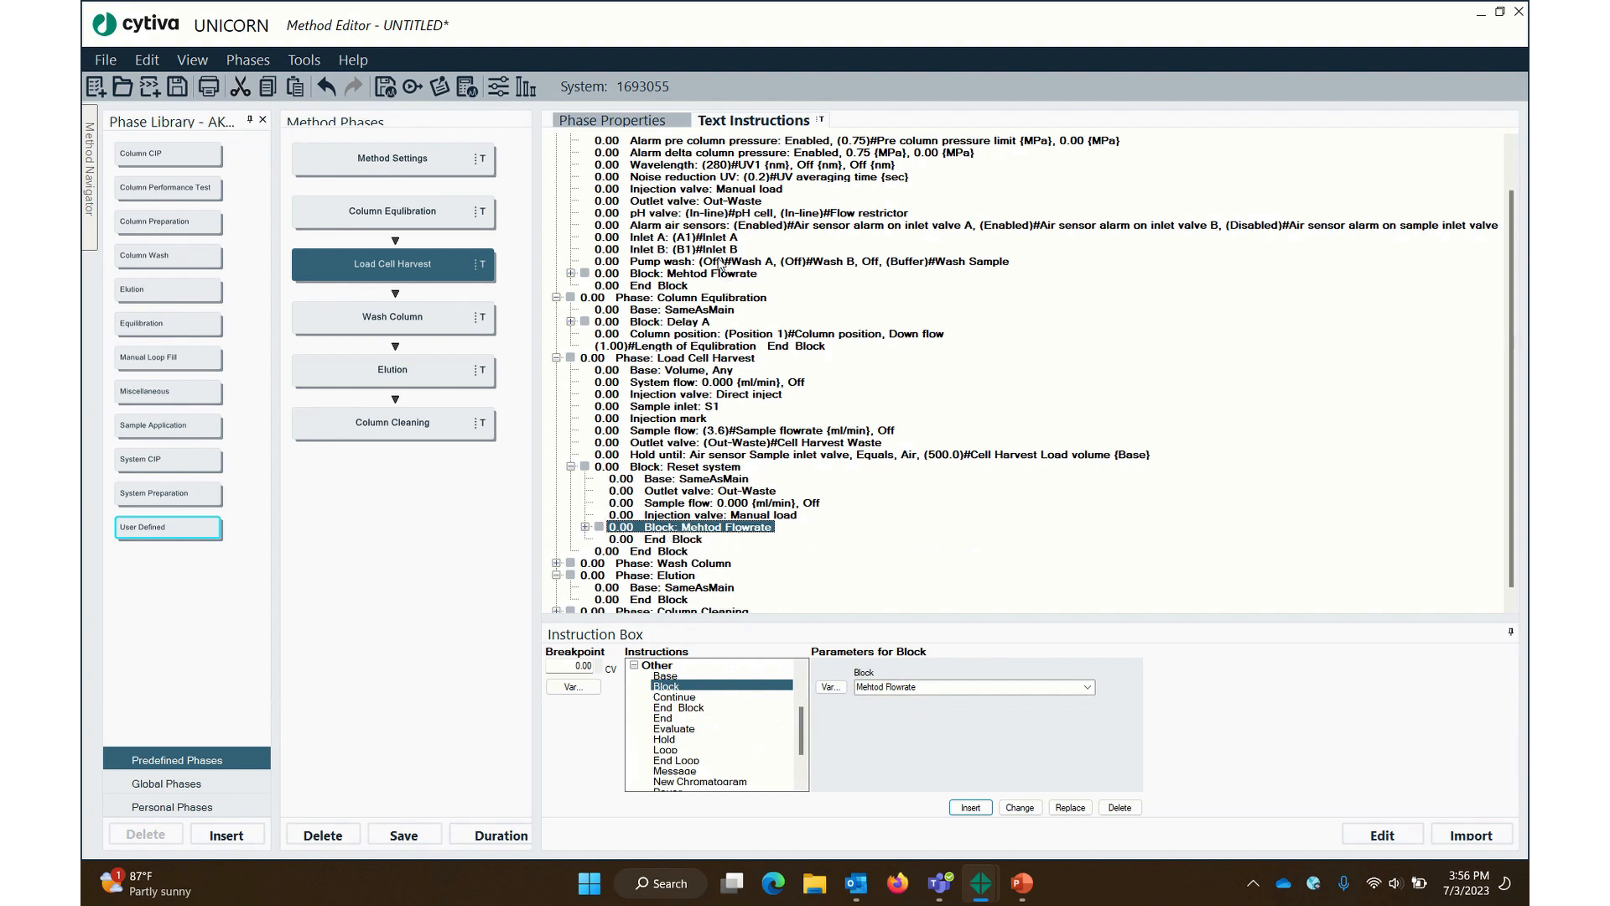
left_click(586, 526)
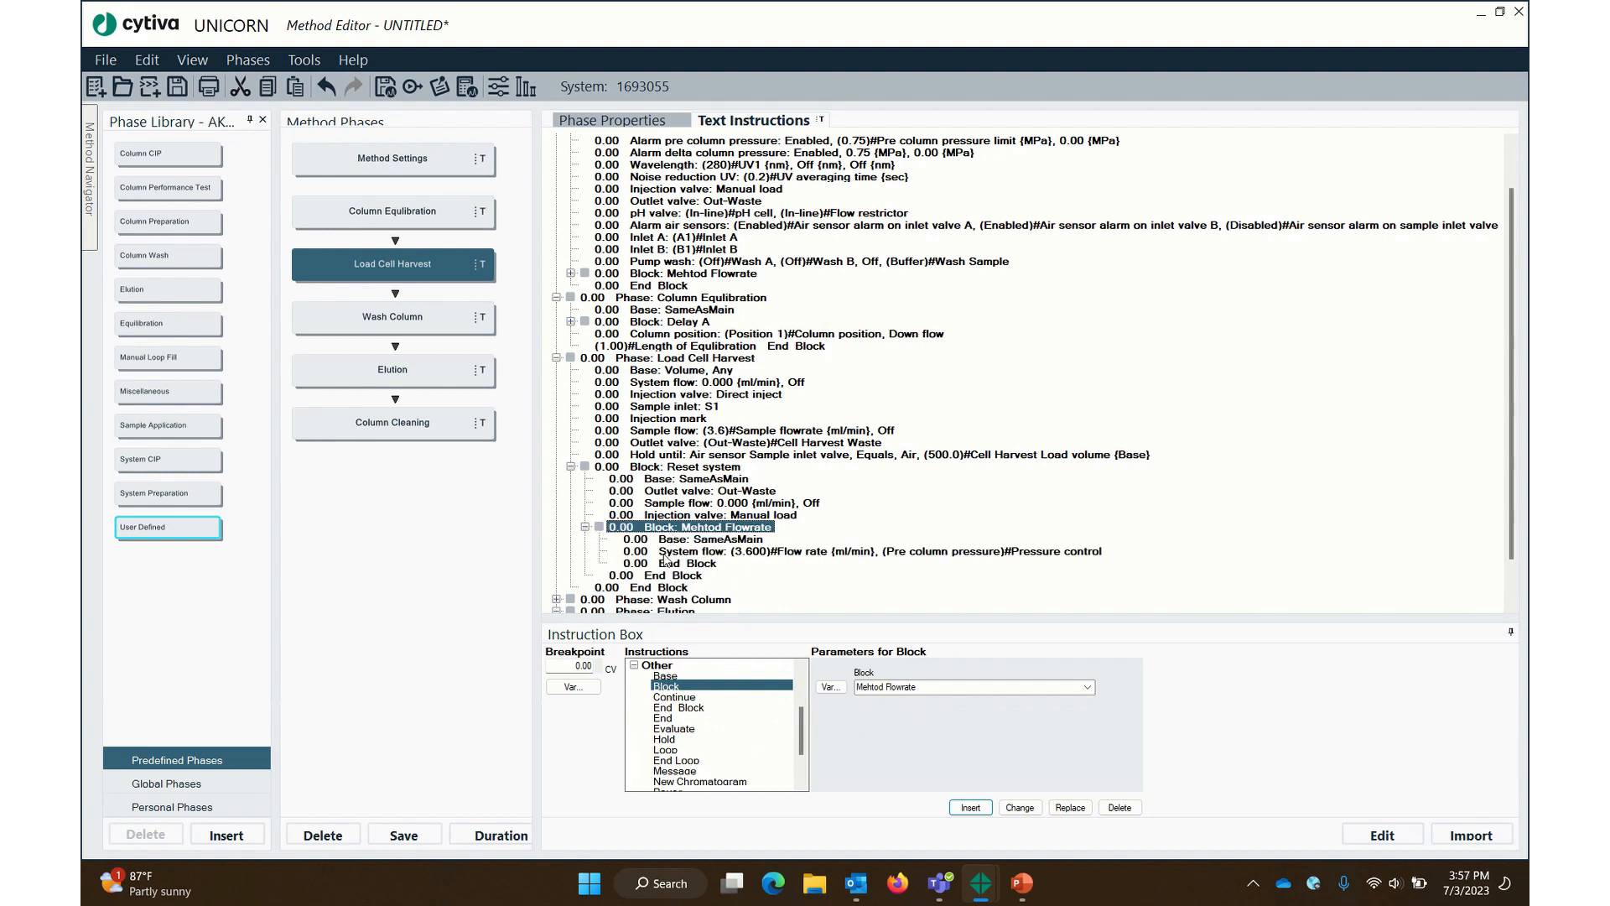
left_click(704, 552)
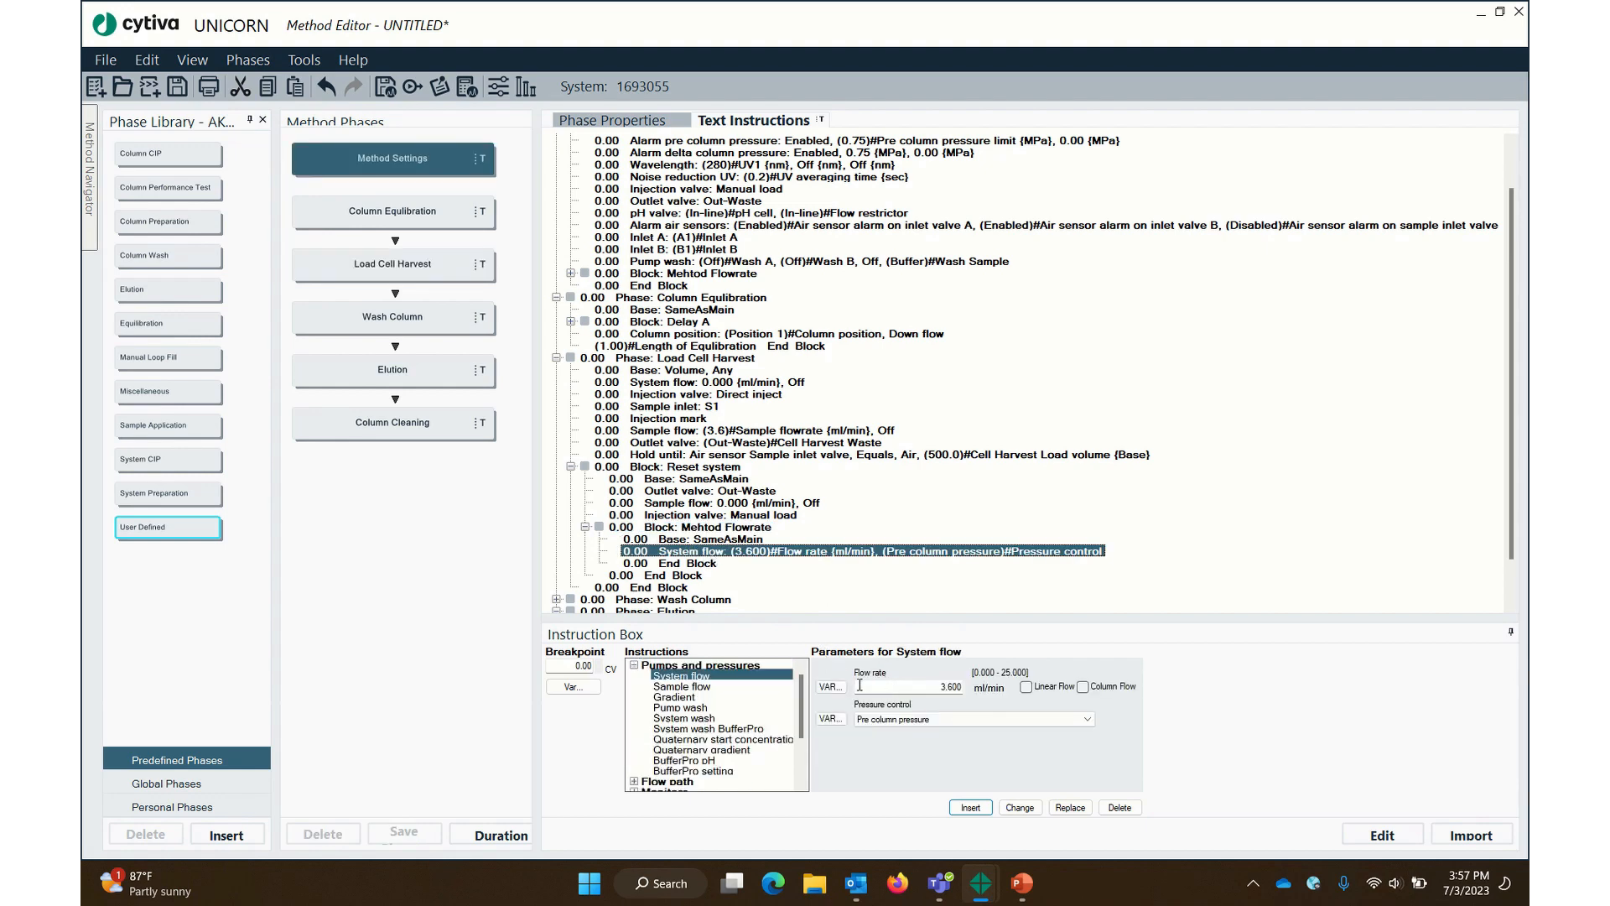
left_click(585, 527)
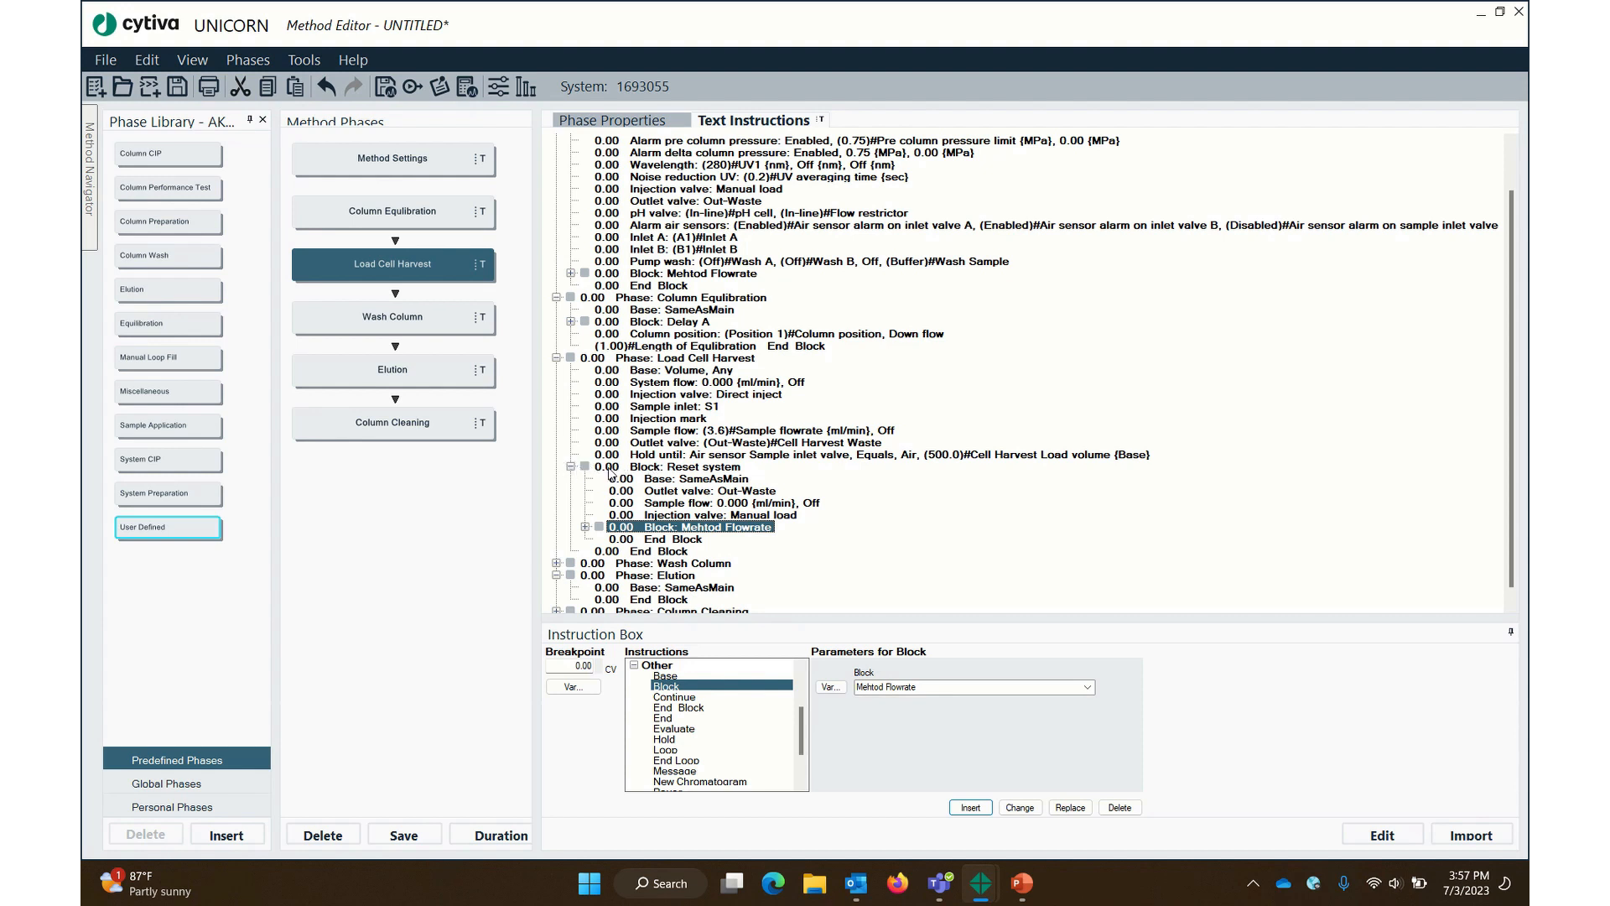
Set the breakpoint of the Reset system block in the Load Cell Harvest phase to 0.02 ml
left_click(657, 468)
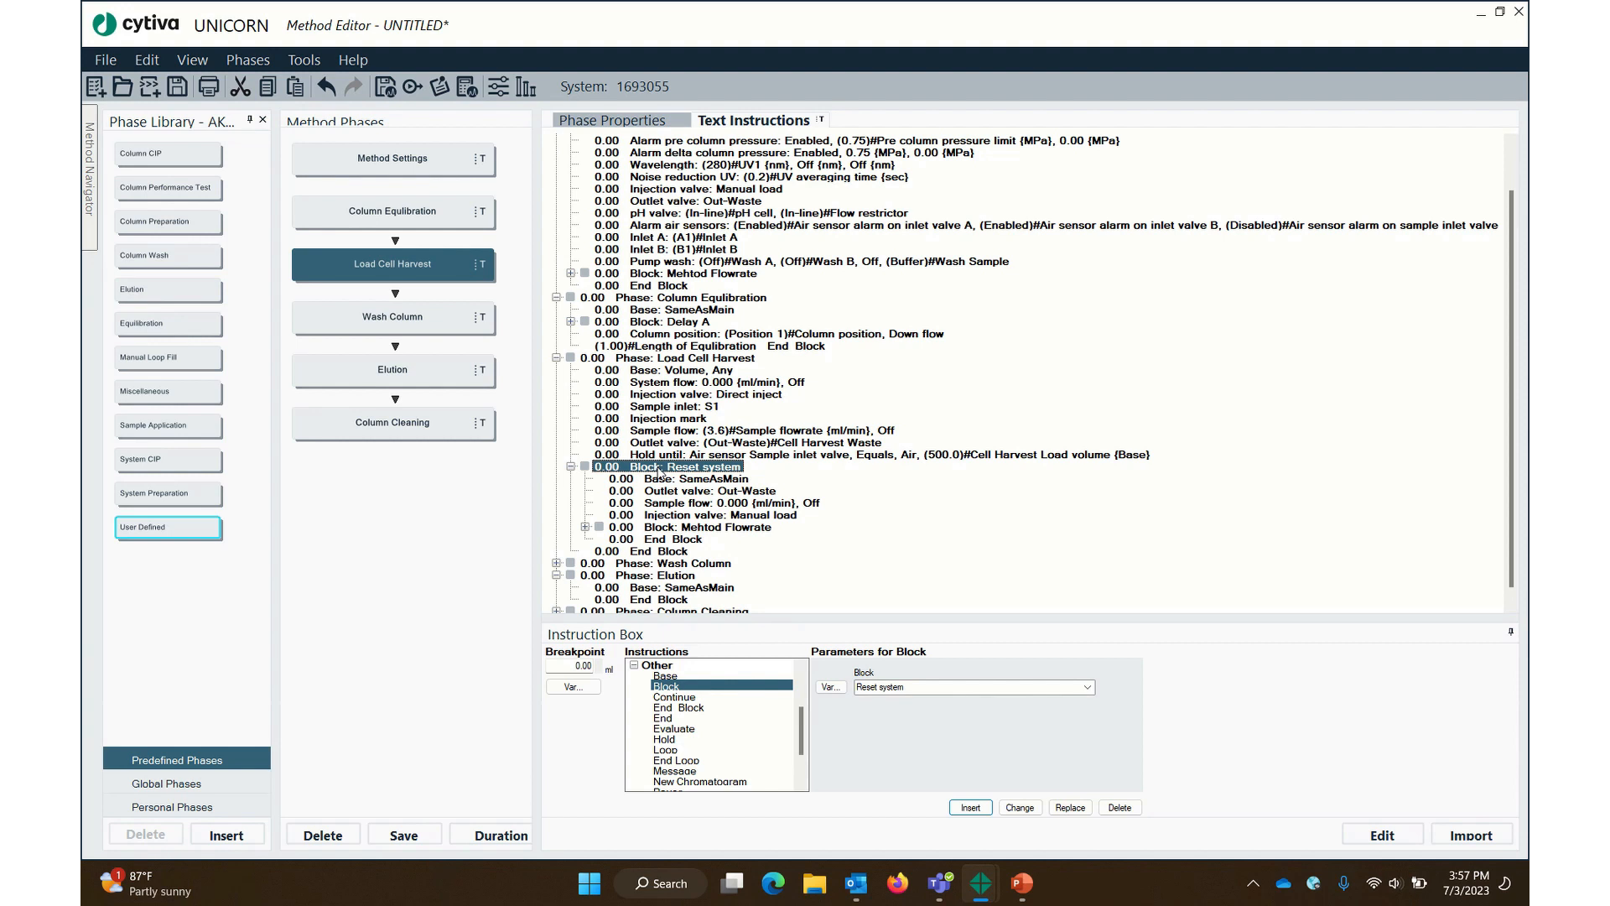
left_click(655, 456)
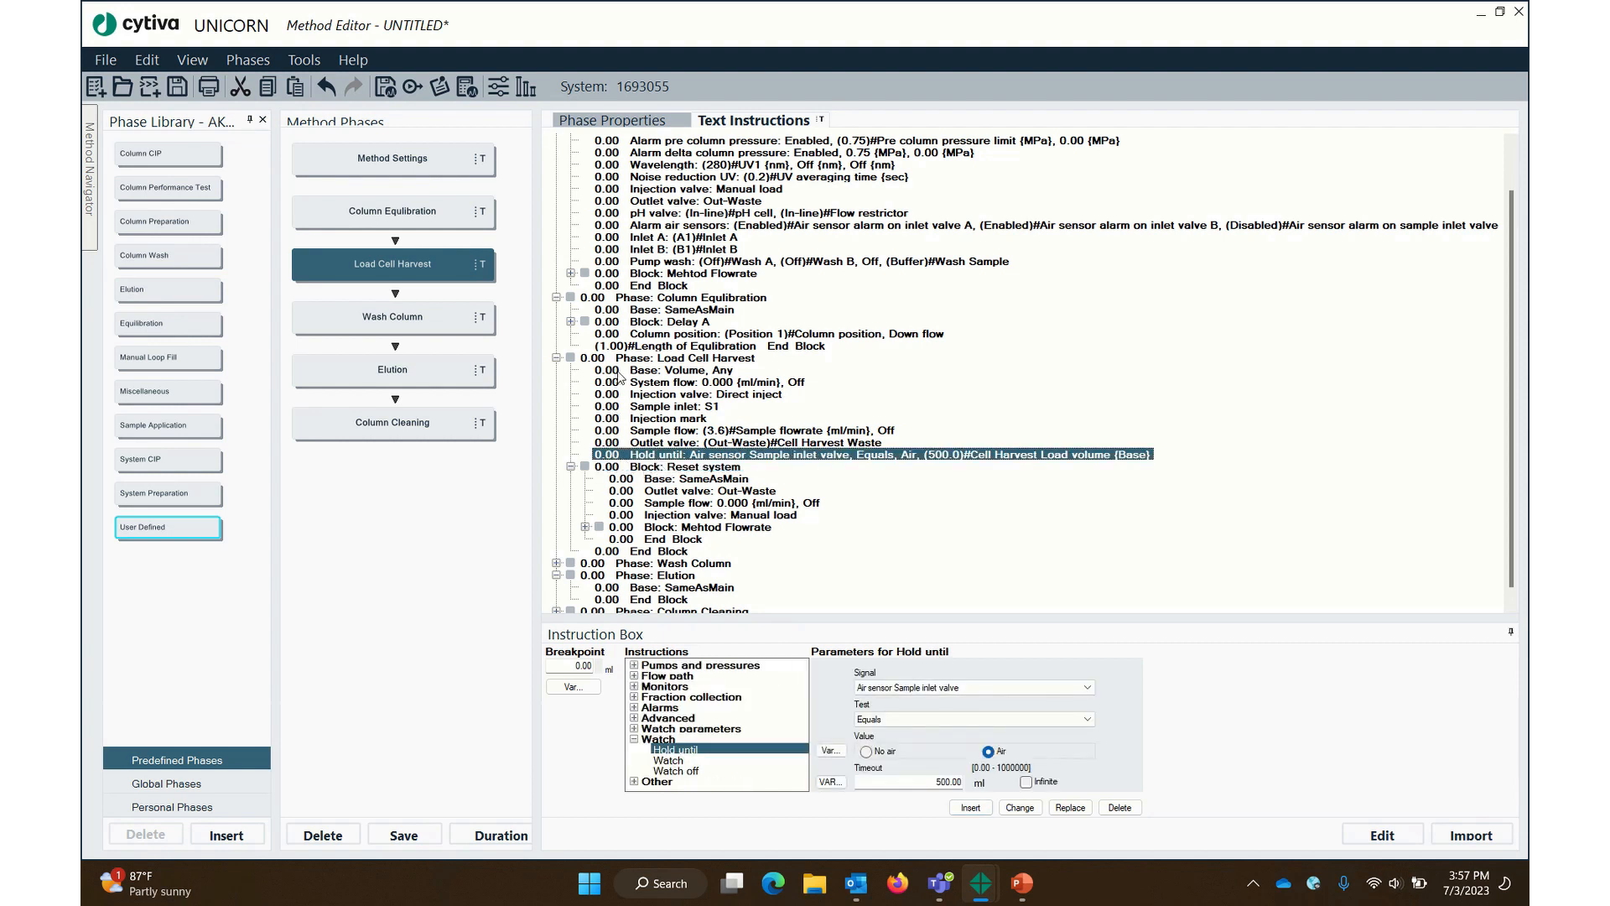
left_click(615, 468)
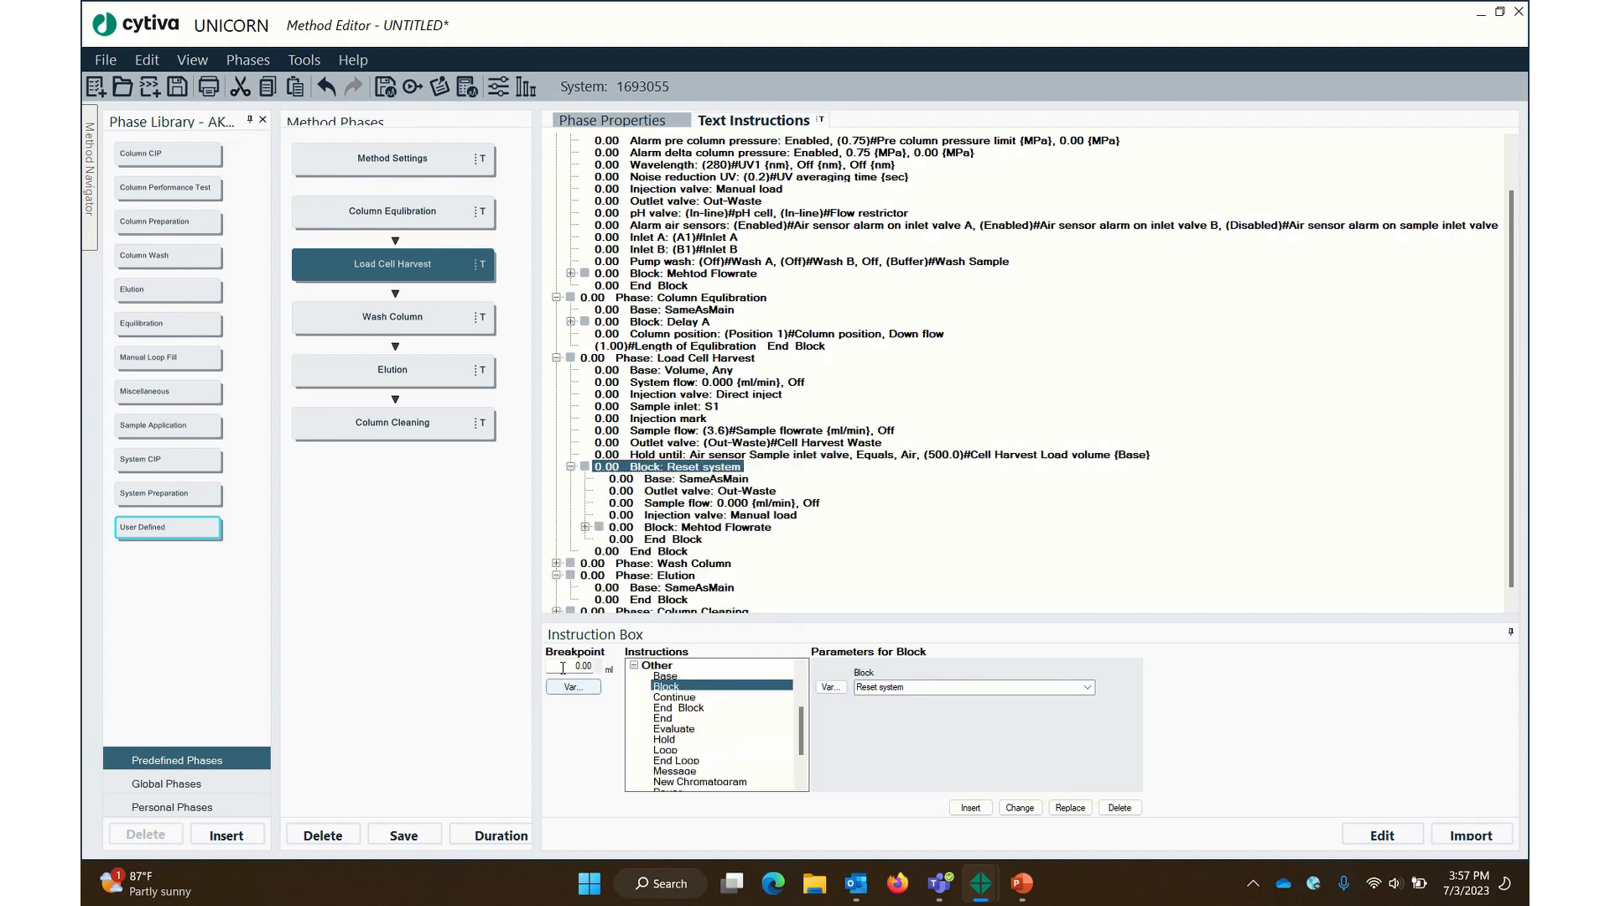
type("0")
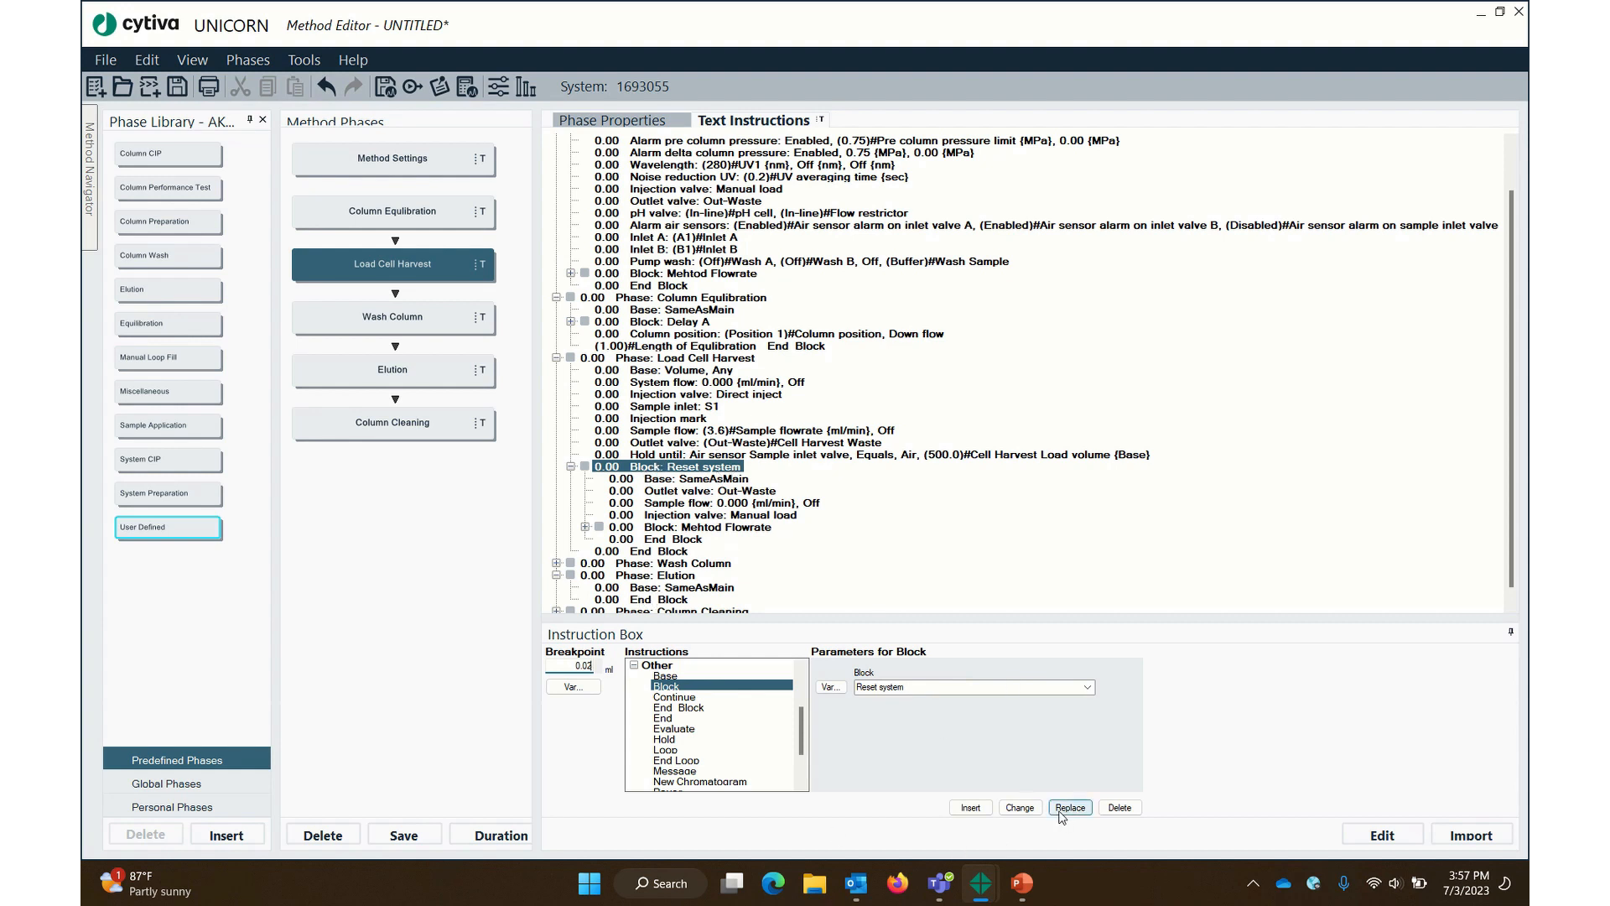
left_click(1025, 807)
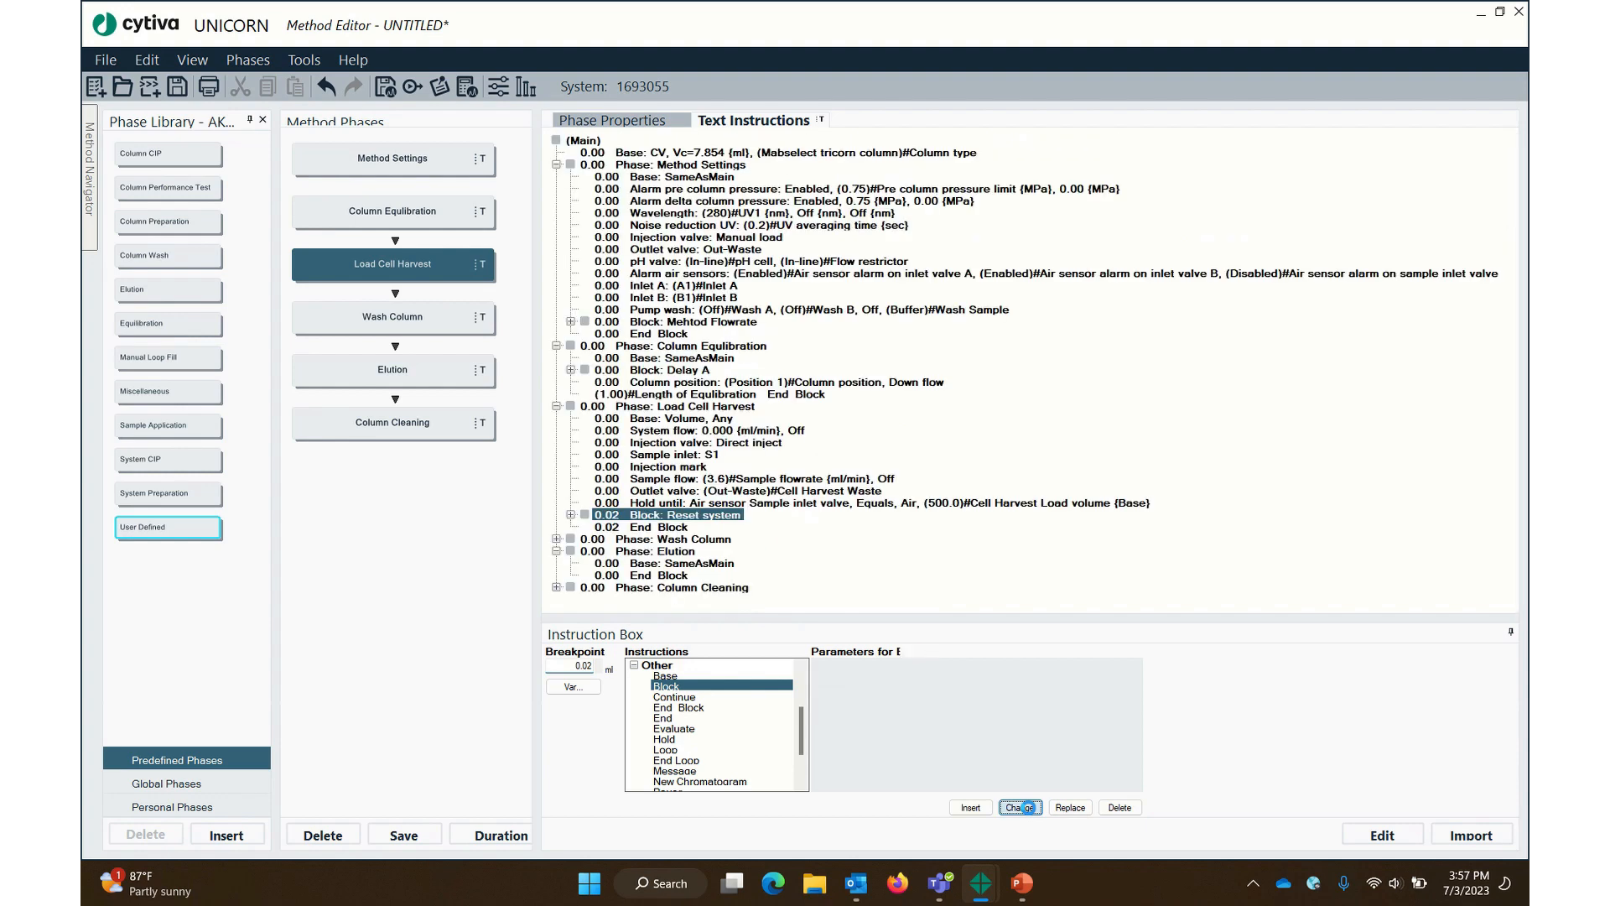
Review the order of the Hold until instruction and the expanded Reset system block, and collapse the block
left_click(571, 515)
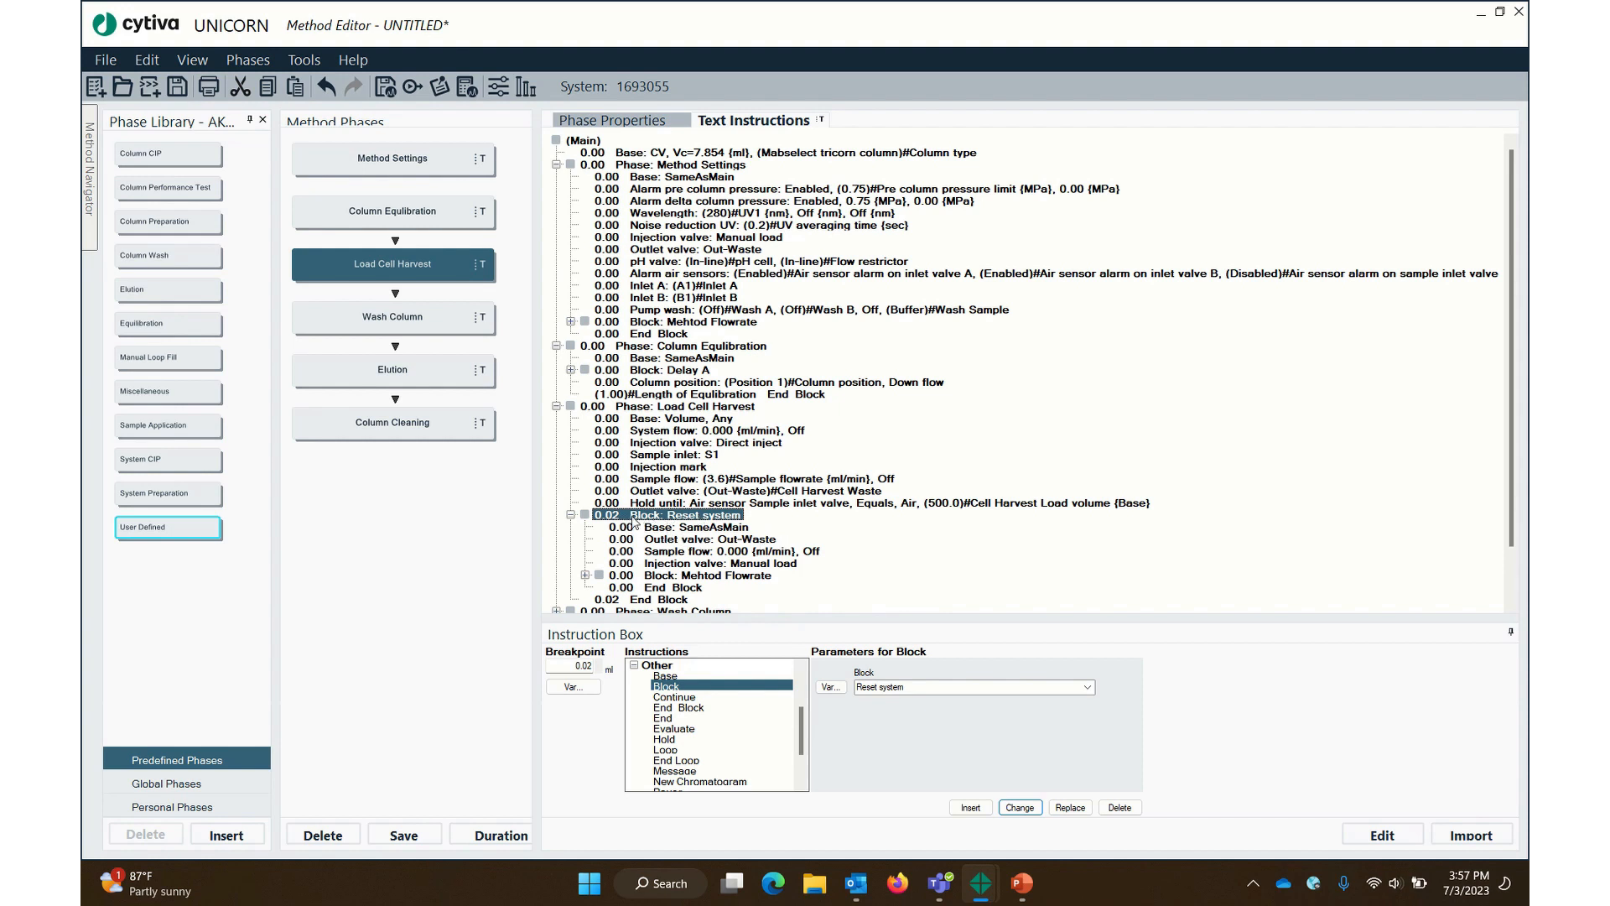
left_click(704, 505)
left_click(703, 515)
left_click(702, 505)
left_click(698, 518)
left_click(571, 515)
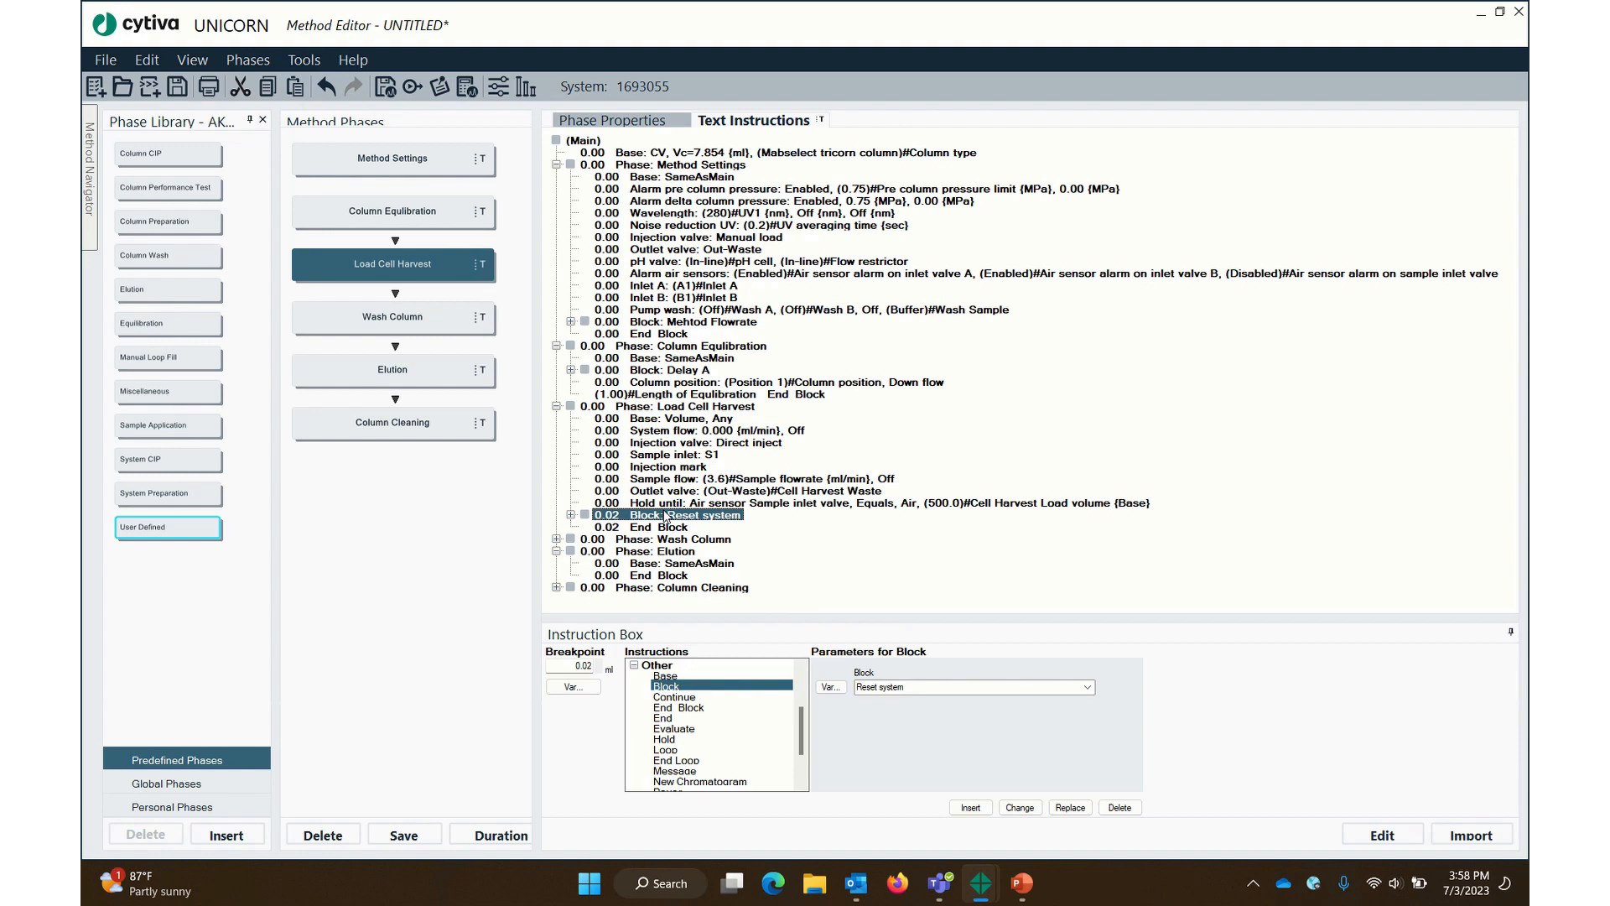
Insert a block named Delay b after the System flow instruction in the Load Cell Harvest phase
left_click(697, 431)
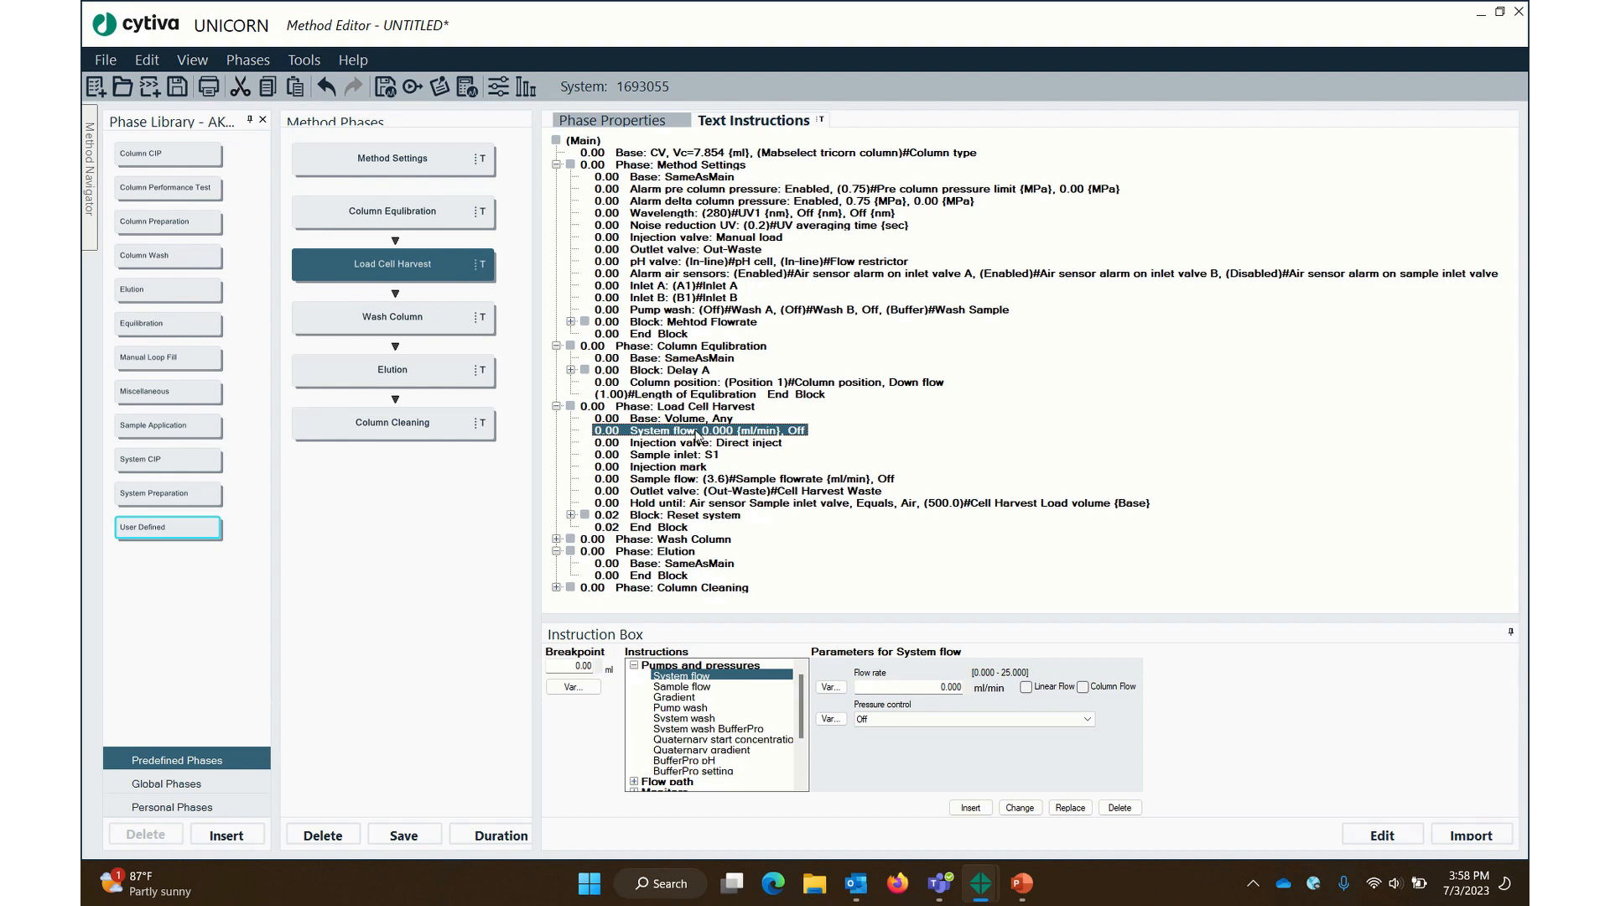
left_click(636, 667)
left_click(634, 665)
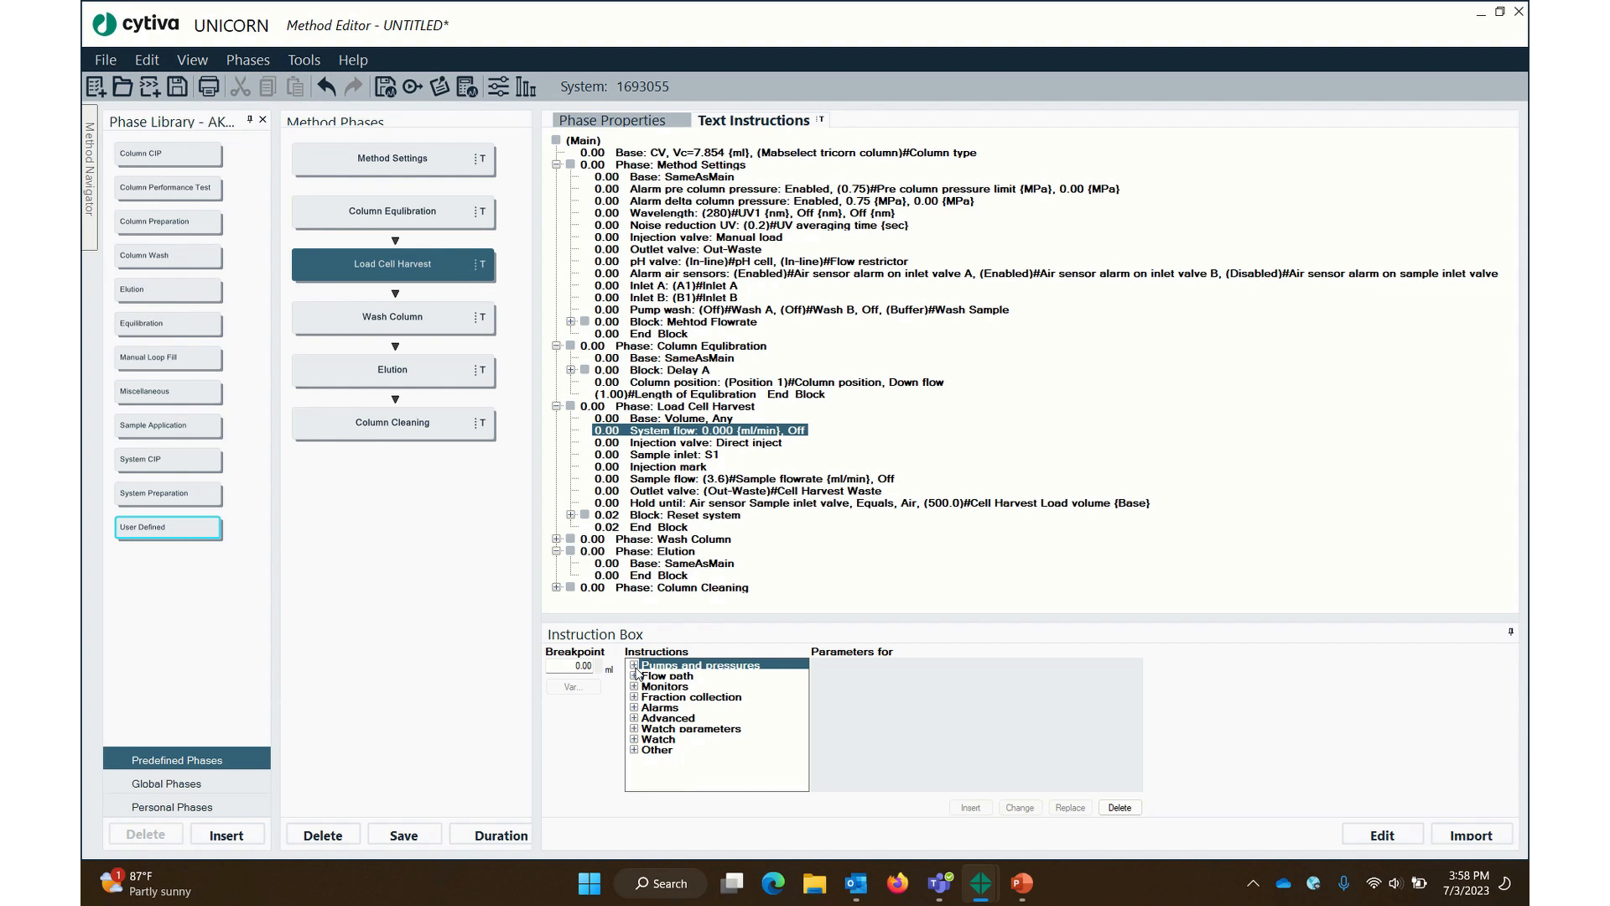
left_click(635, 750)
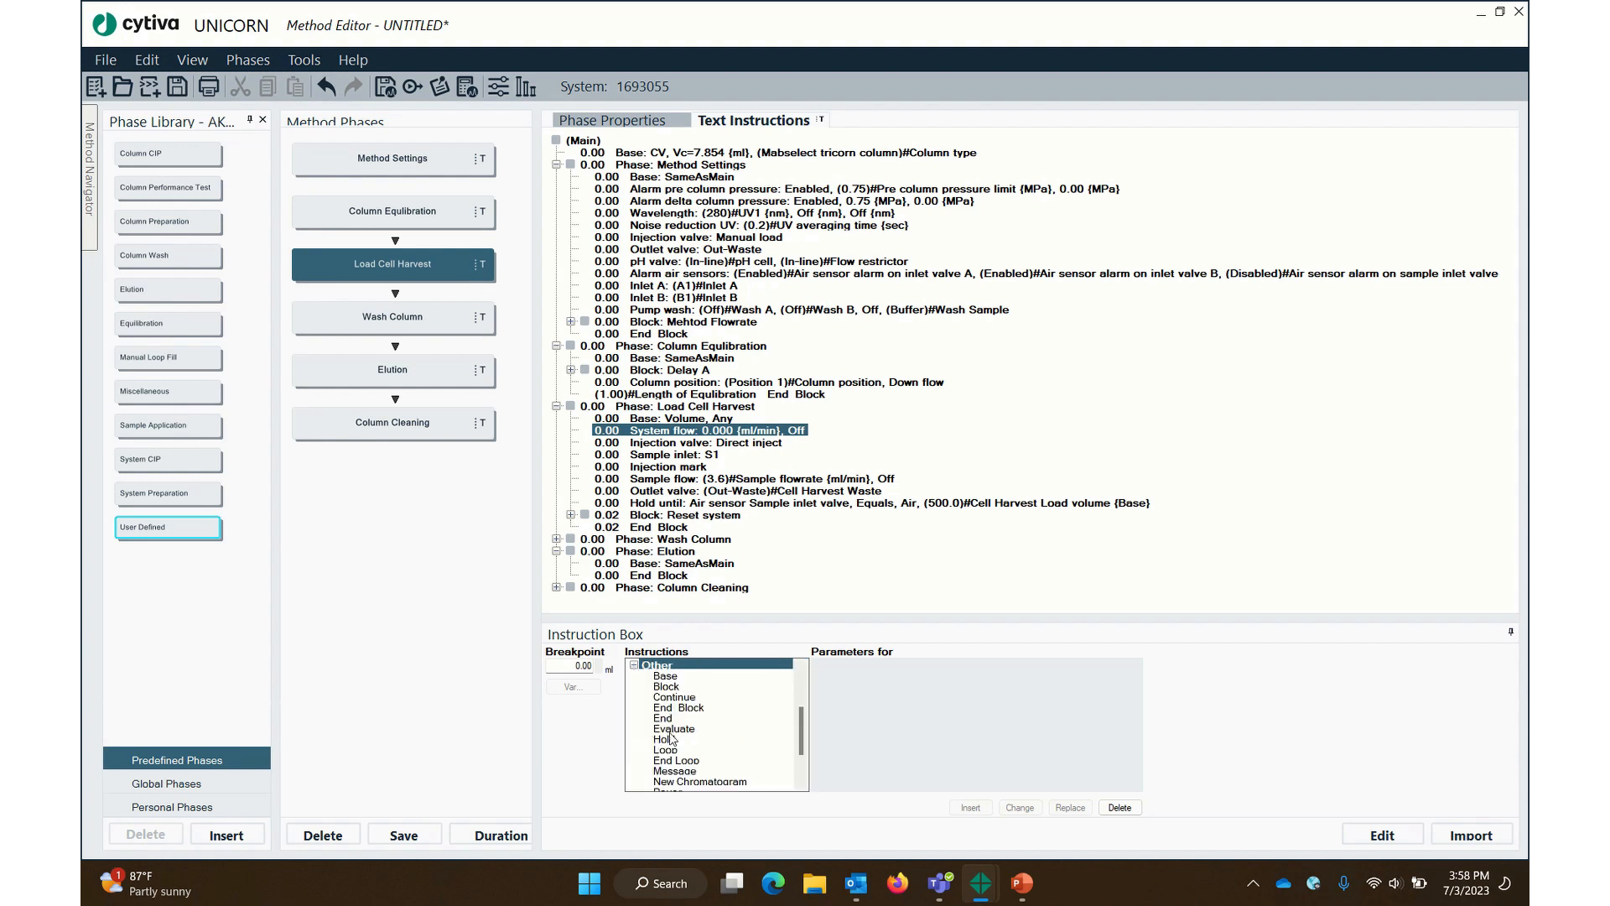
left_click(667, 684)
double_click(933, 686)
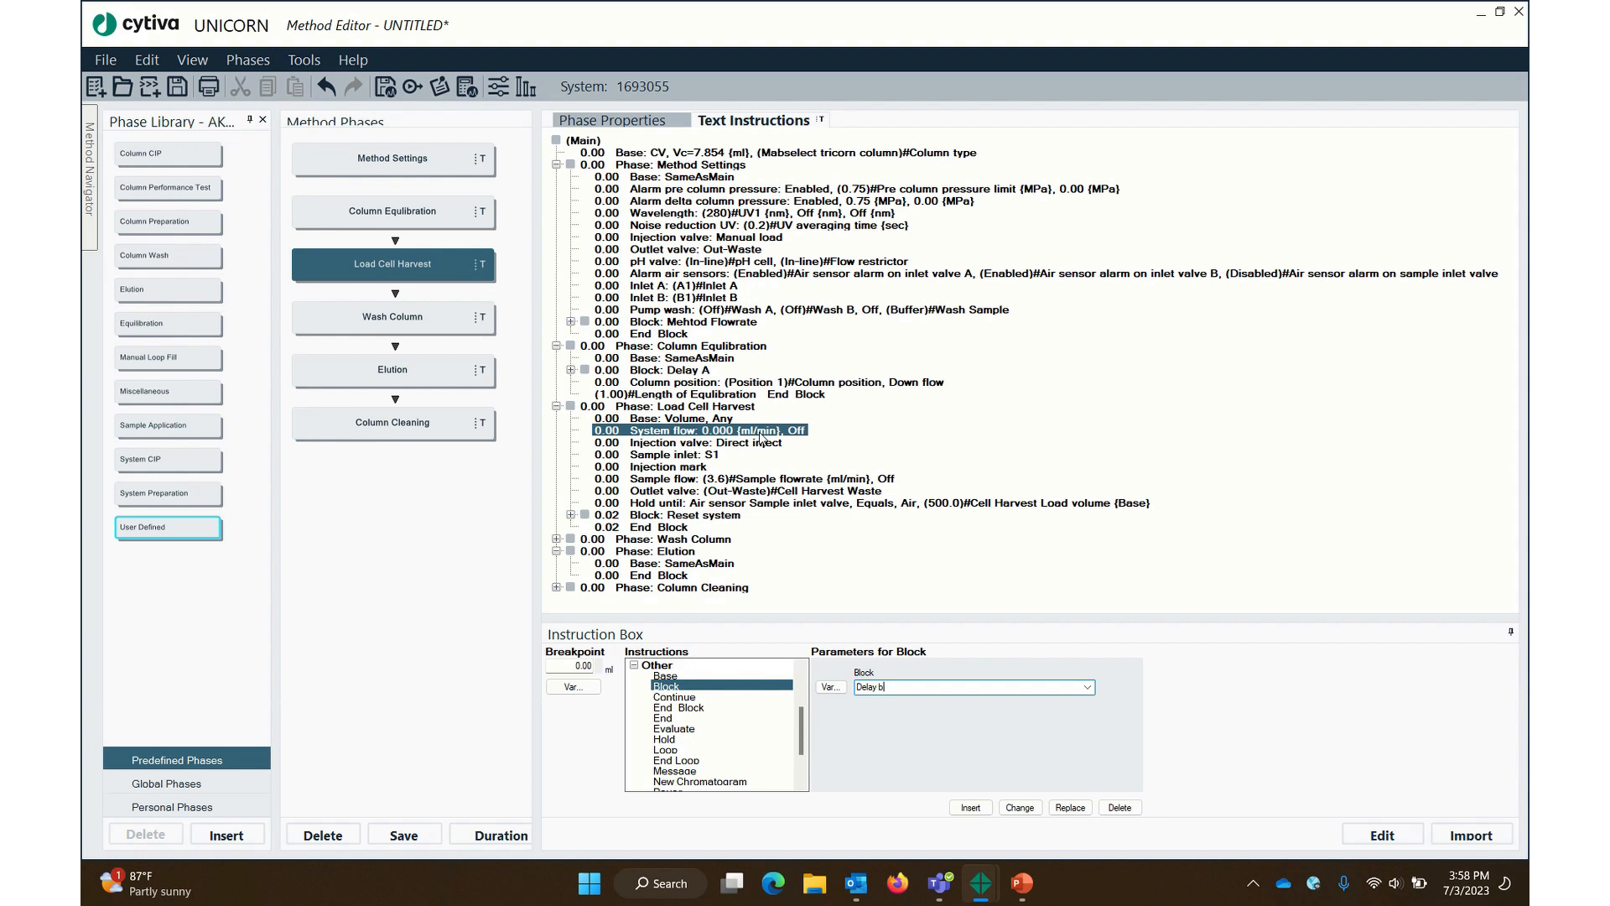
left_click(971, 809)
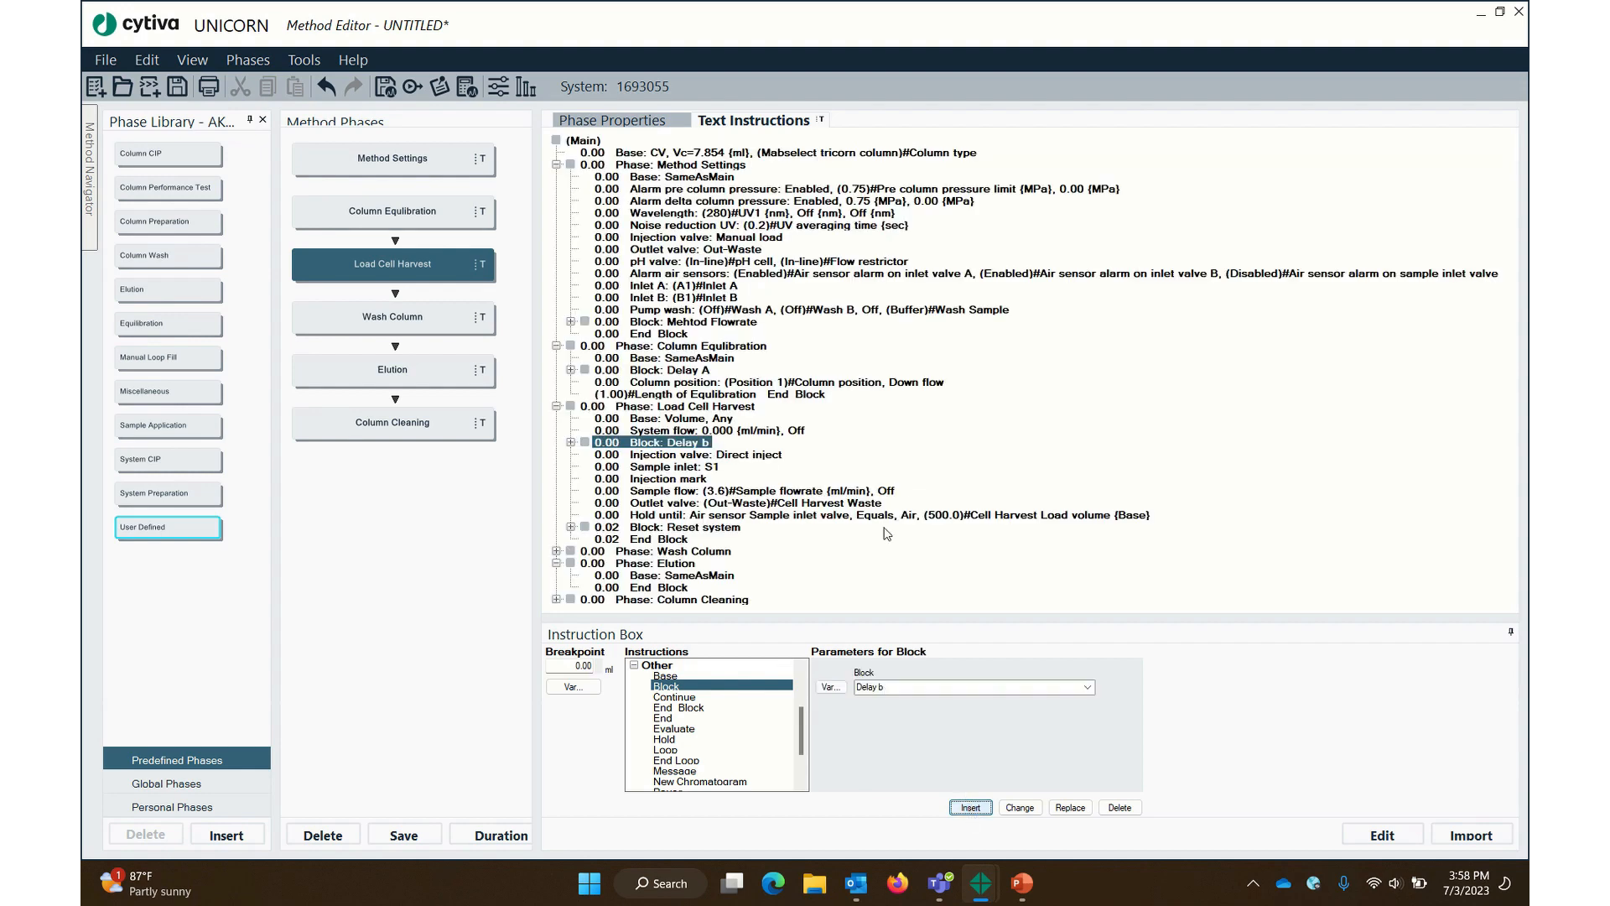
Change the name of the new block after System flow to Delay B, with a capital B
left_click(952, 687)
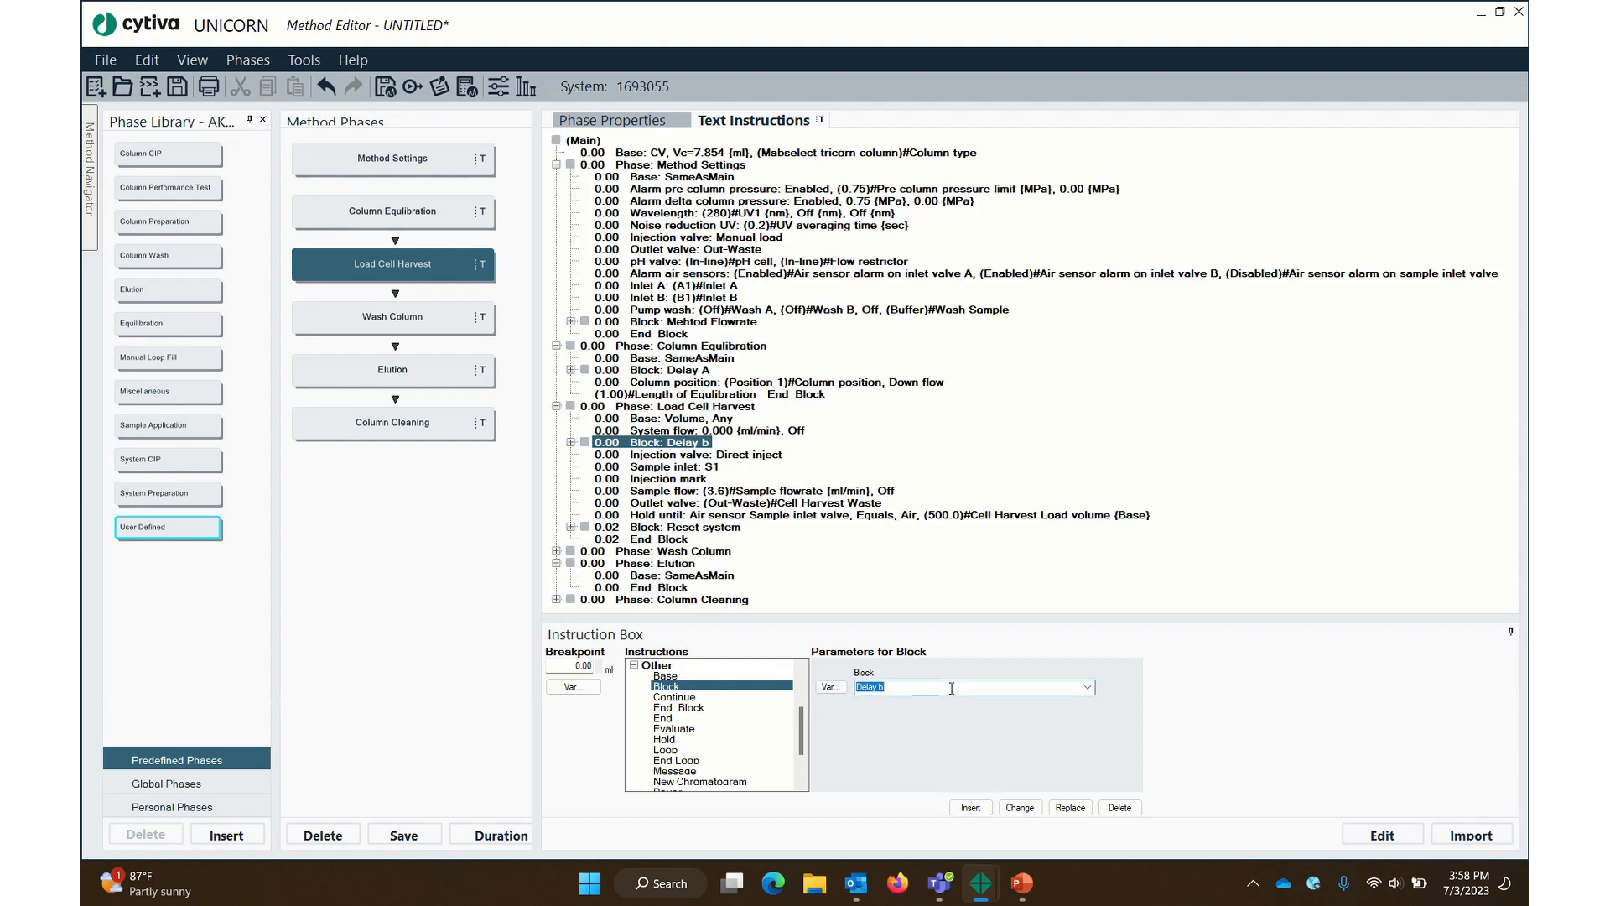
left_click(952, 688)
key("BackSpace")
left_click(1019, 808)
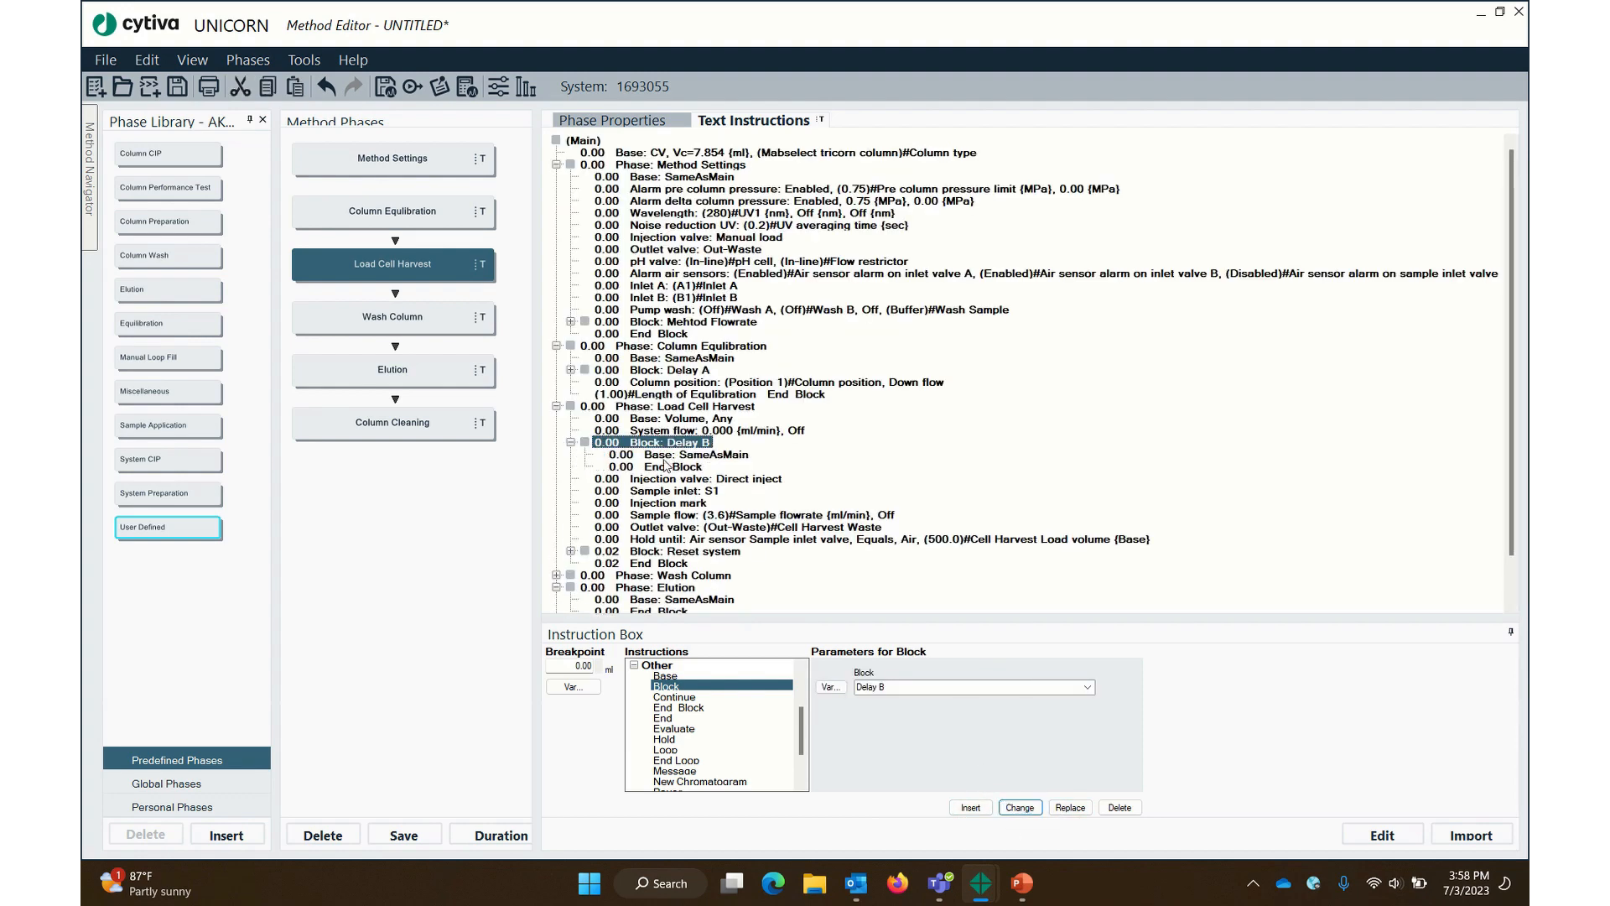
Change the Base instruction of the Delay B block to Time with column type Any, trying a breakpoint of 0.05
left_click(676, 455)
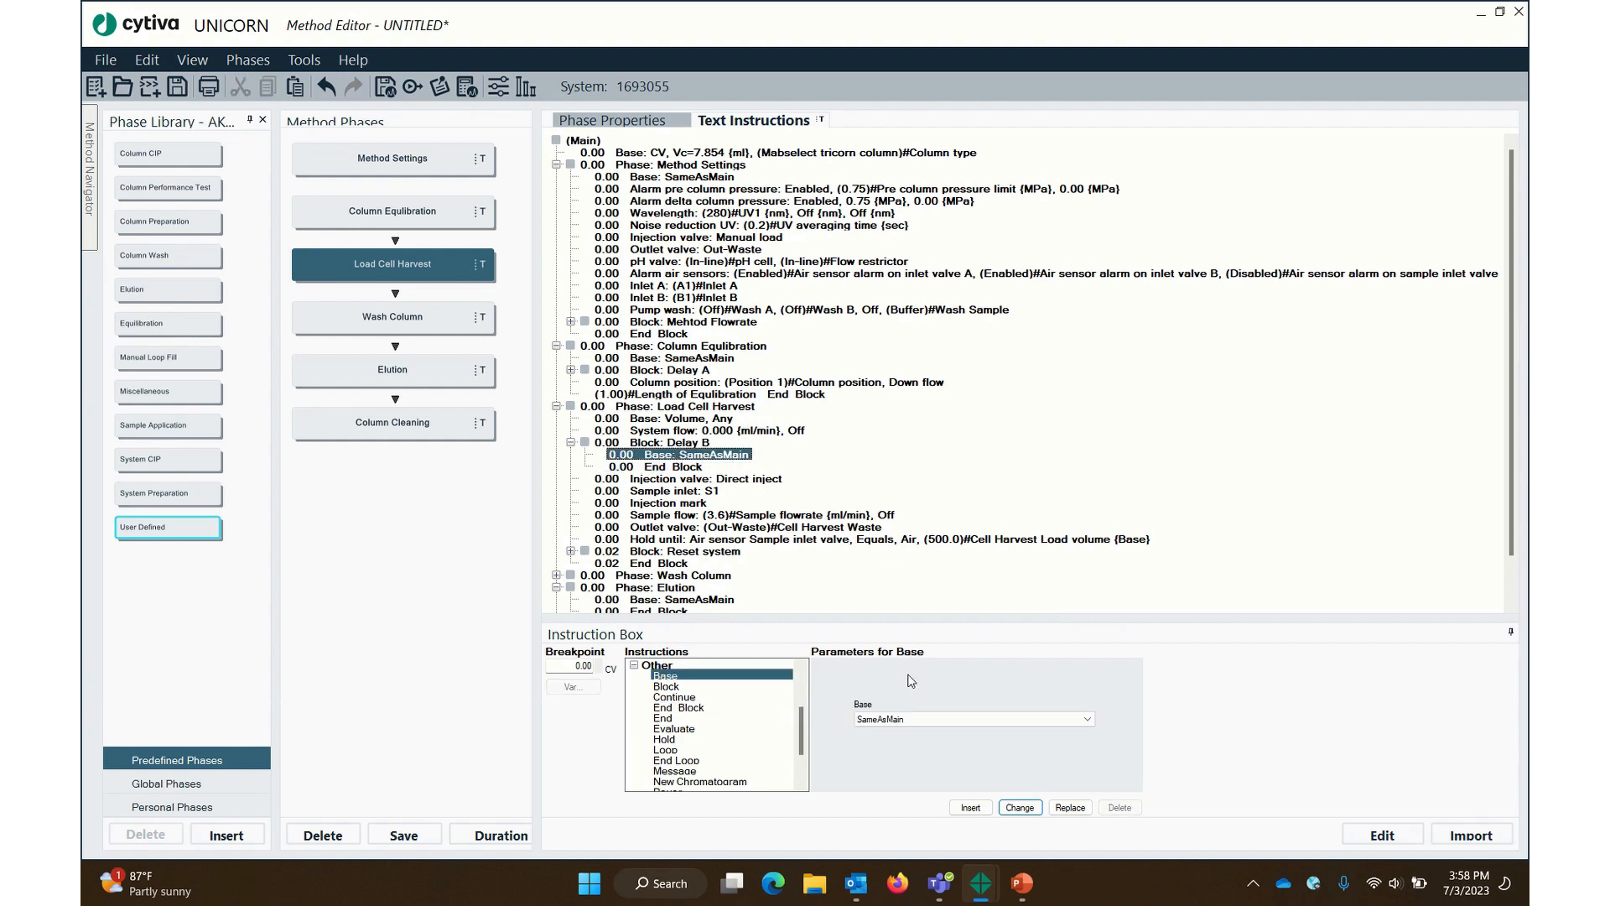
left_click(927, 719)
left_click(928, 734)
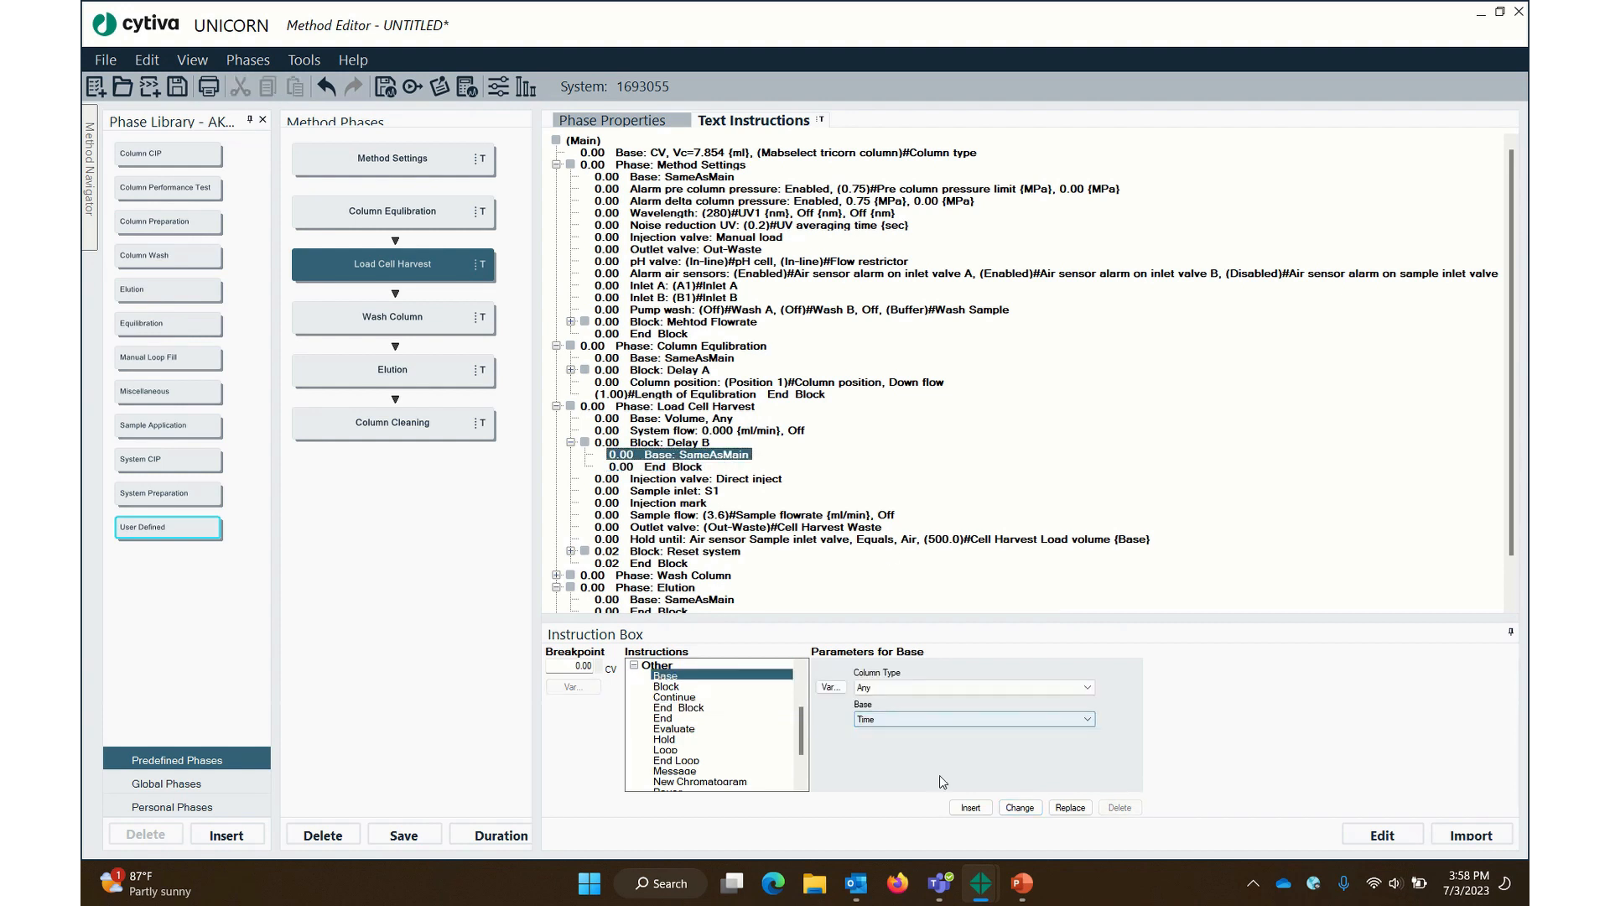
left_click(901, 719)
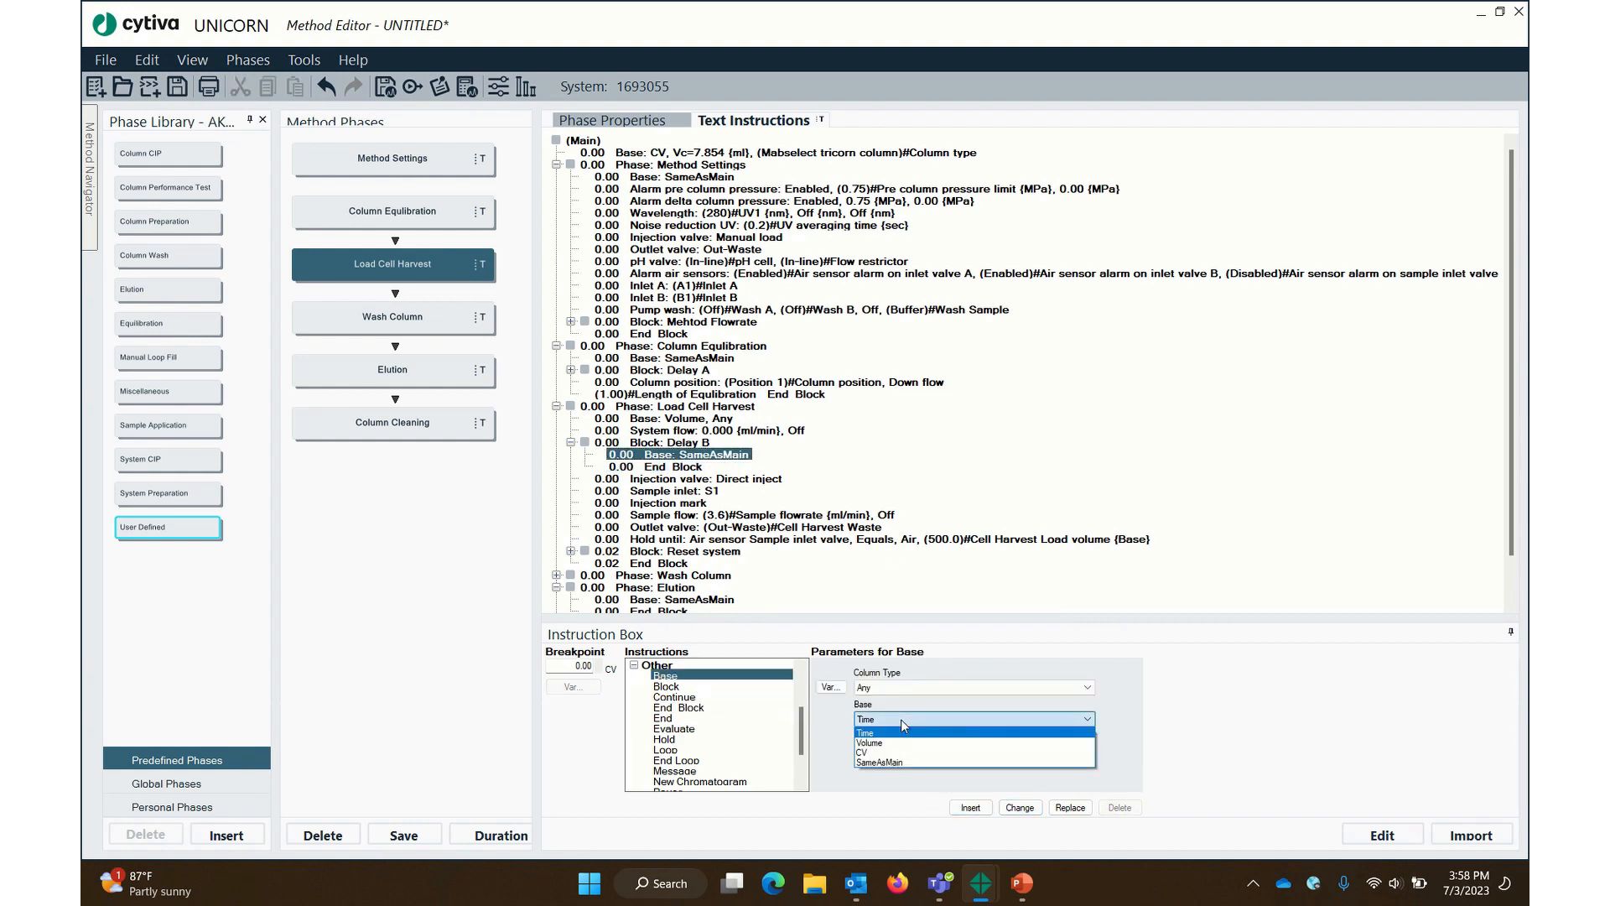
left_click(904, 734)
double_click(579, 665)
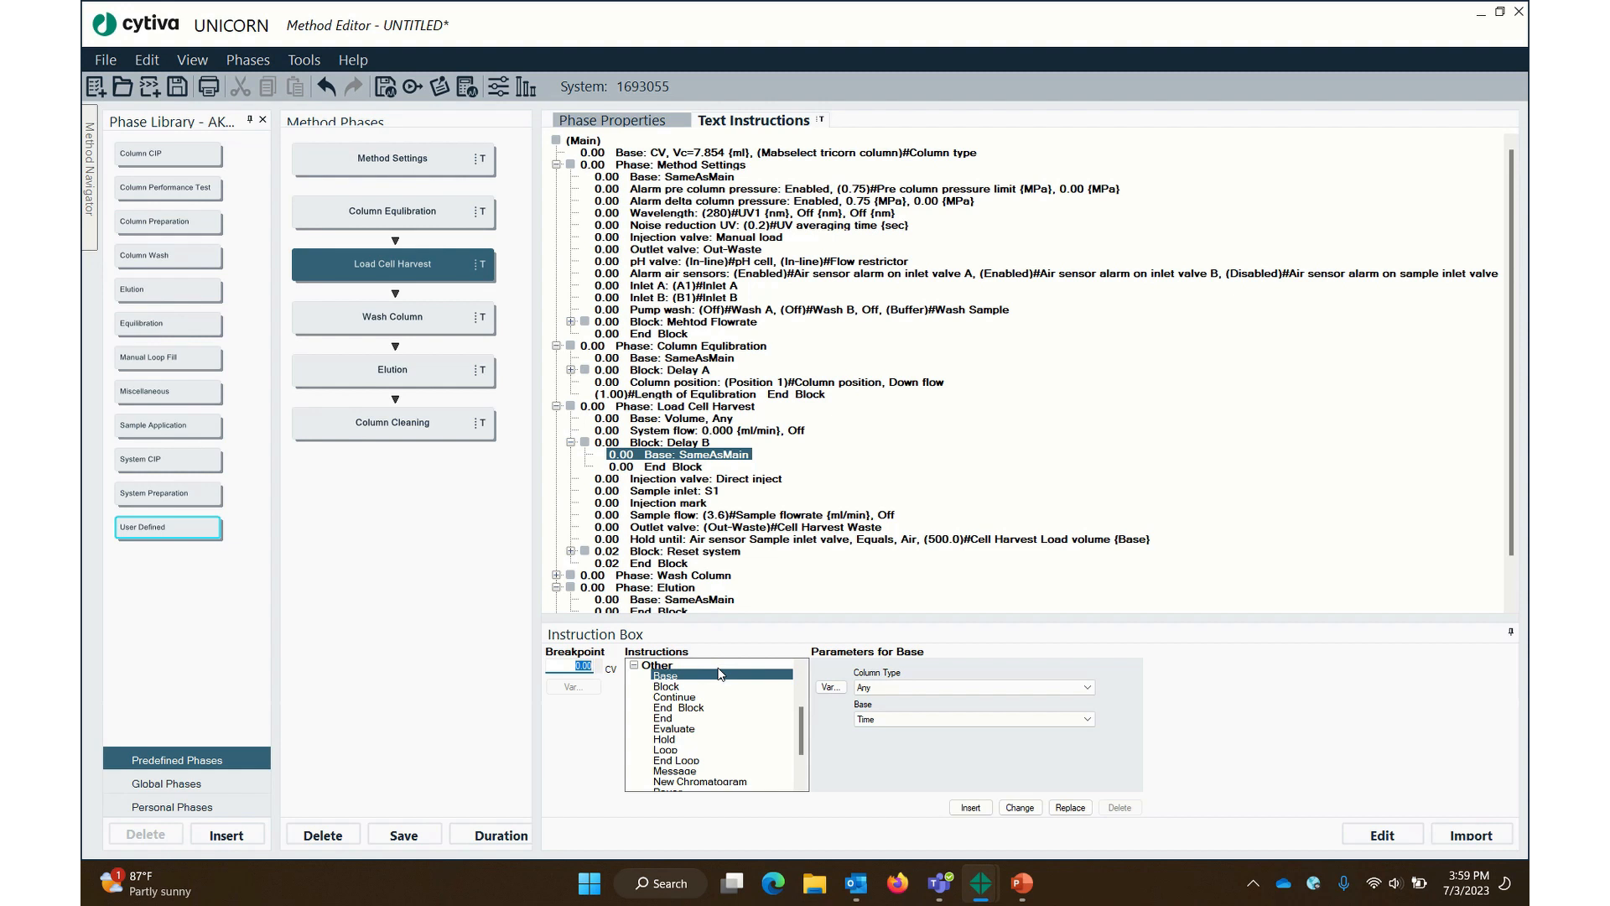
type("0.0")
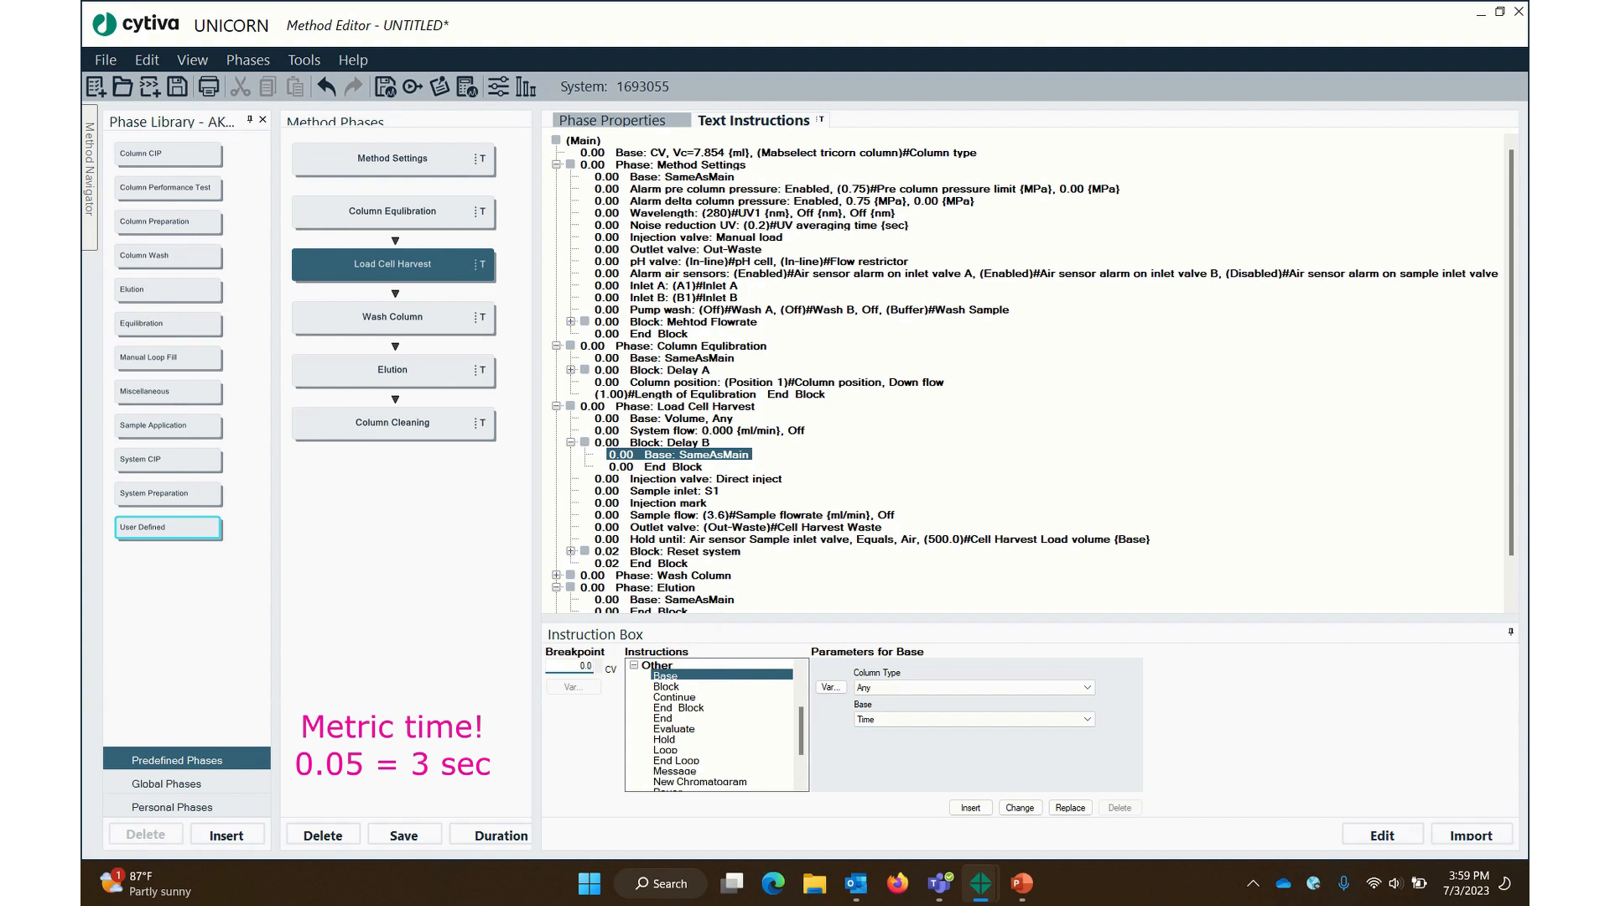
left_click(1021, 806)
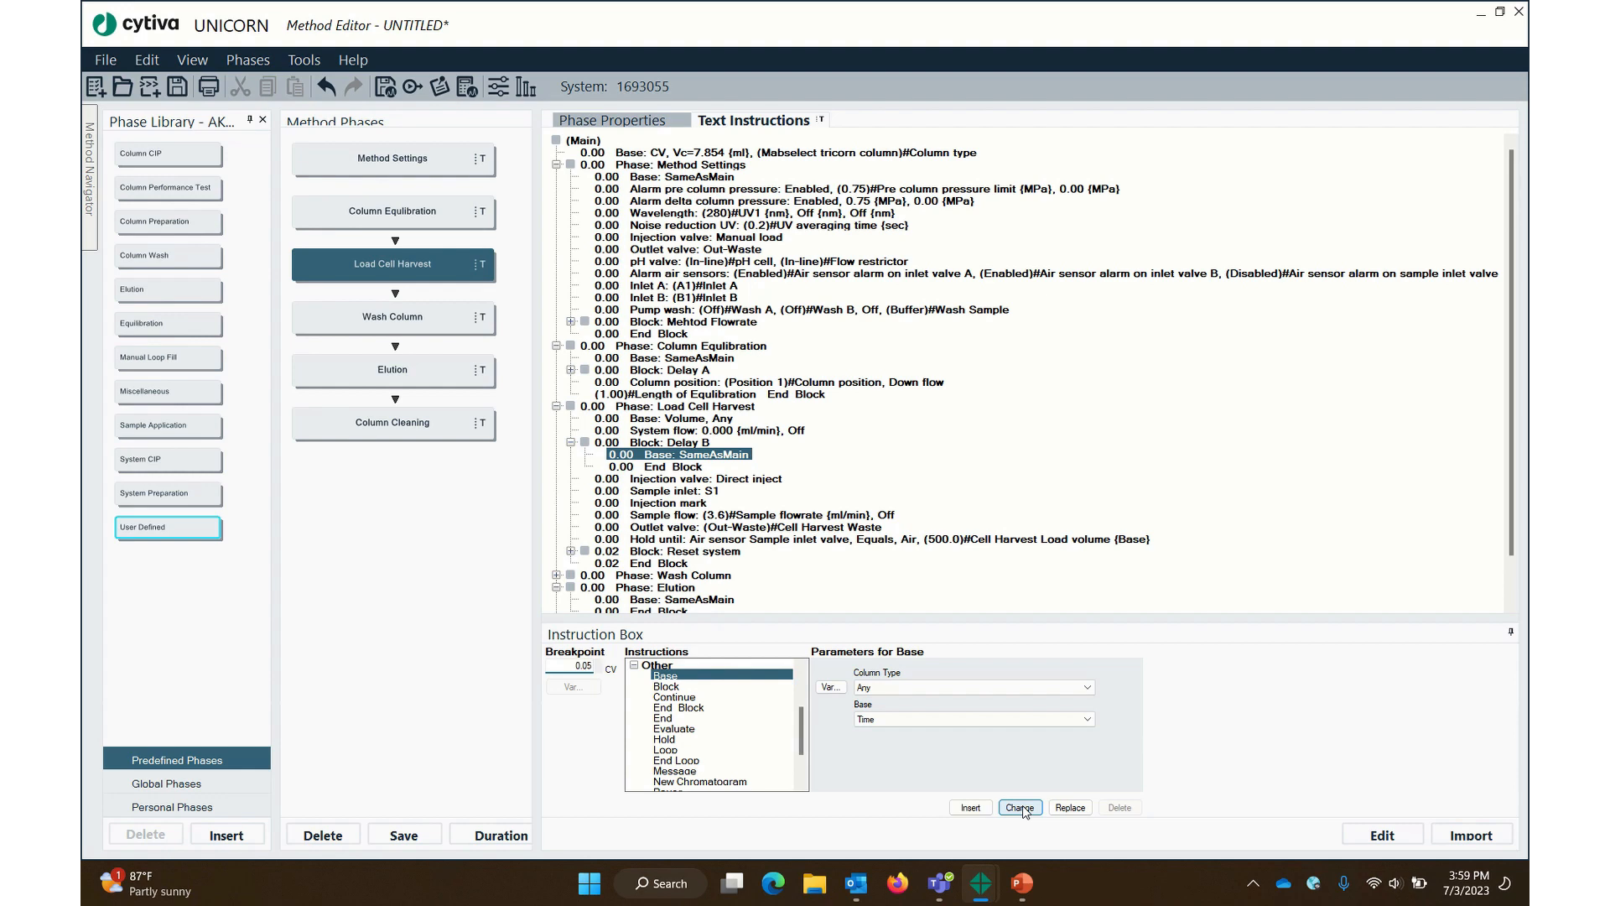
left_click(1023, 806)
Set the End_Block breakpoint of the Delay B block to 0.05 min and collapse the block
left_click(701, 442)
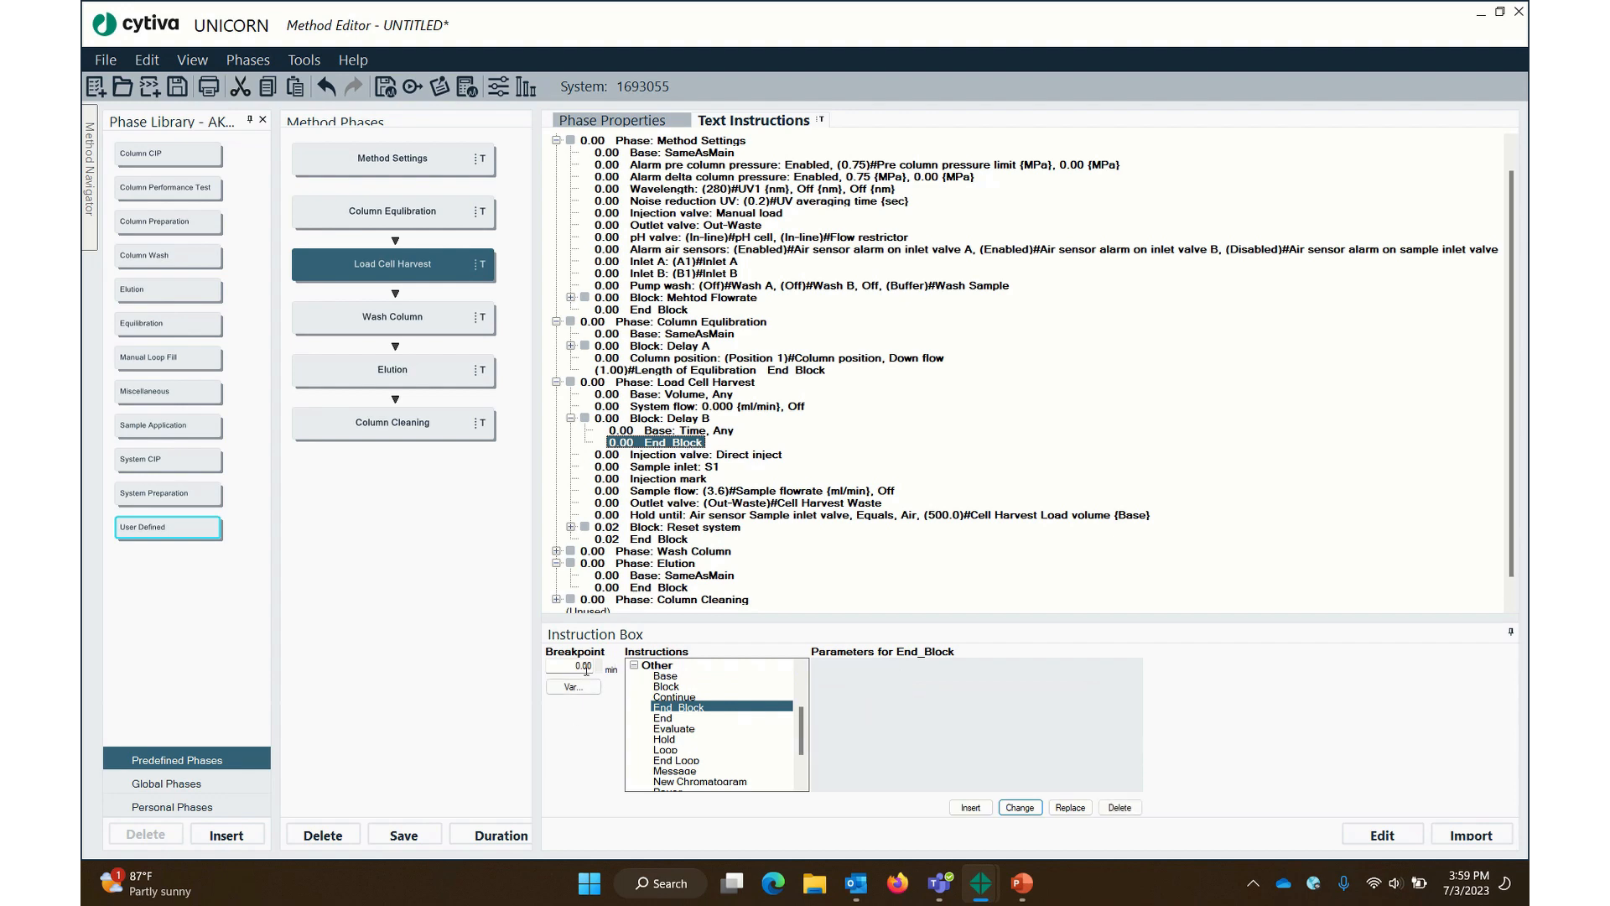
left_click(679, 433)
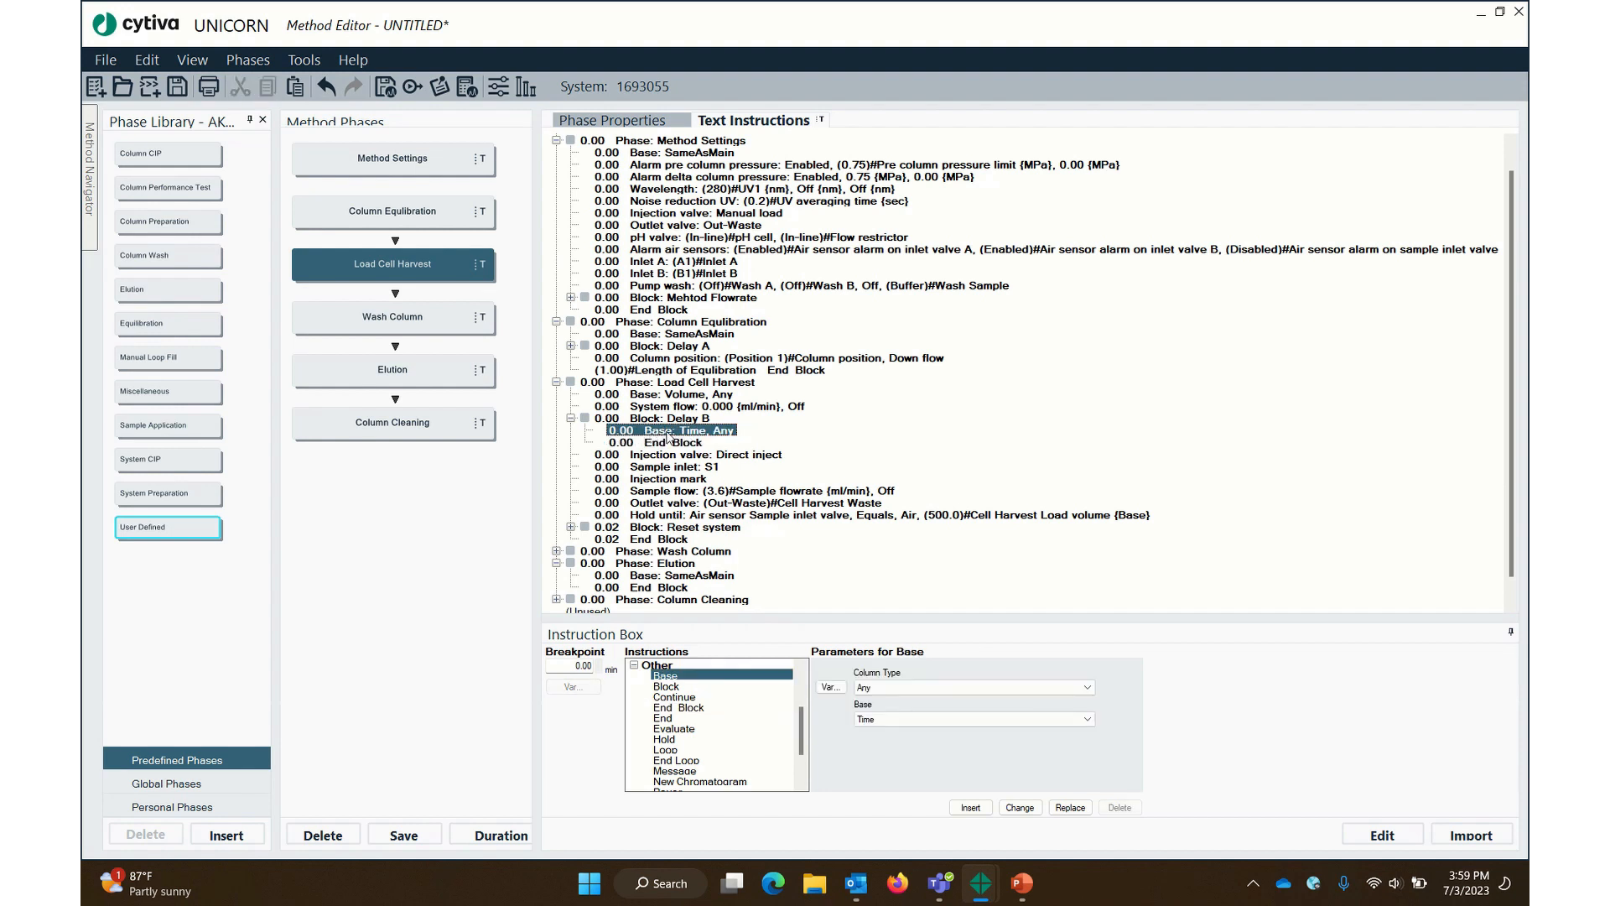
left_click(667, 443)
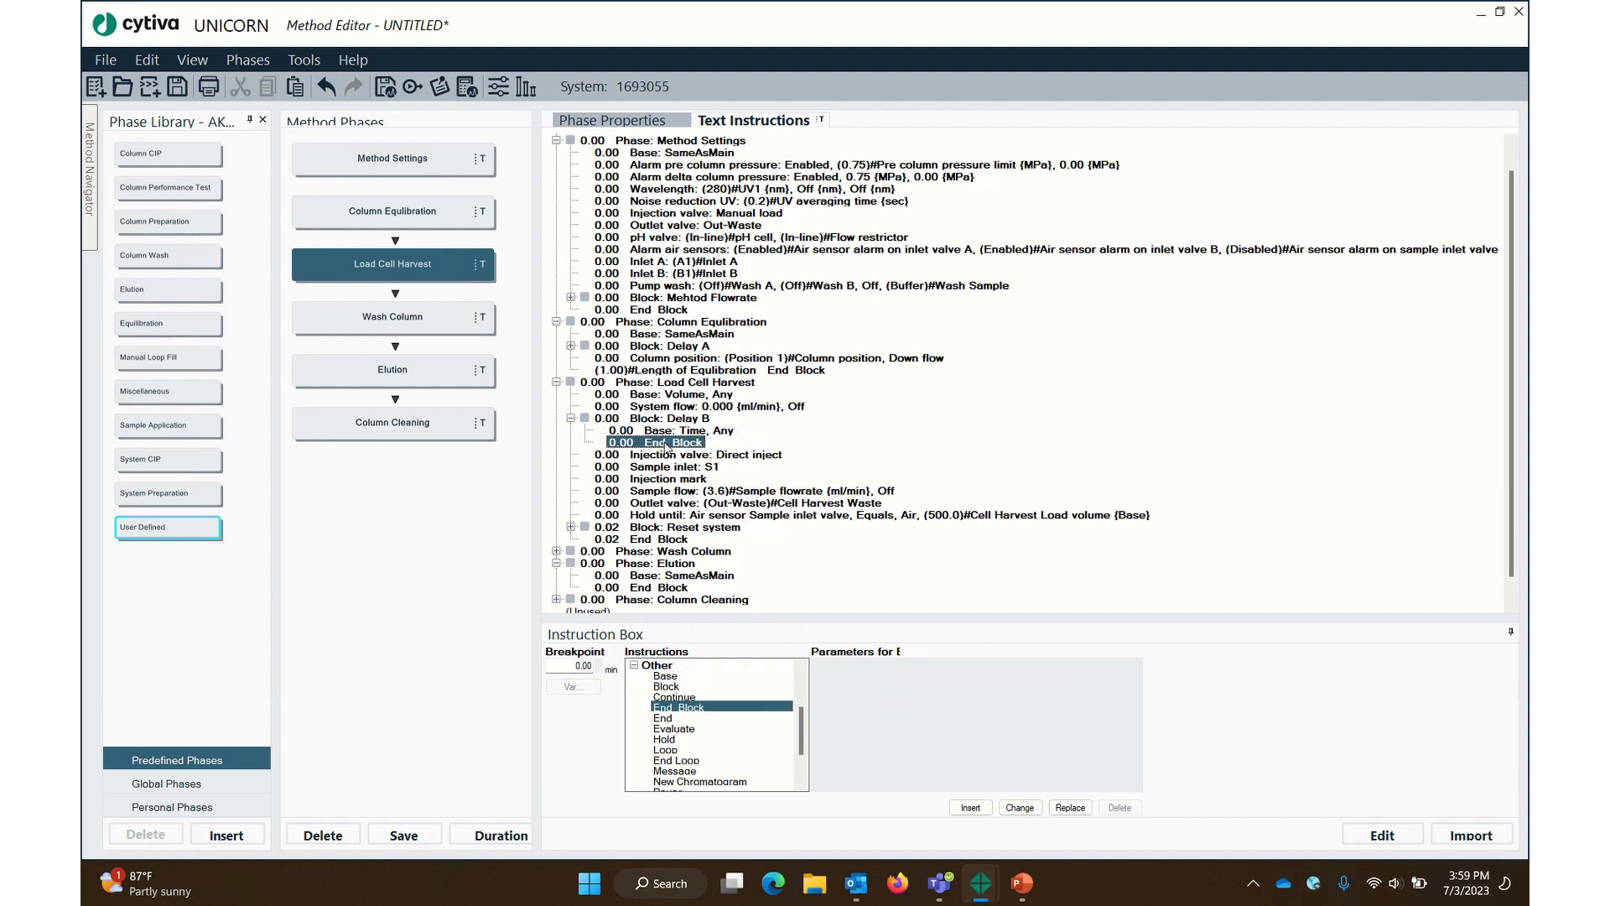
left_click(574, 666)
type("0")
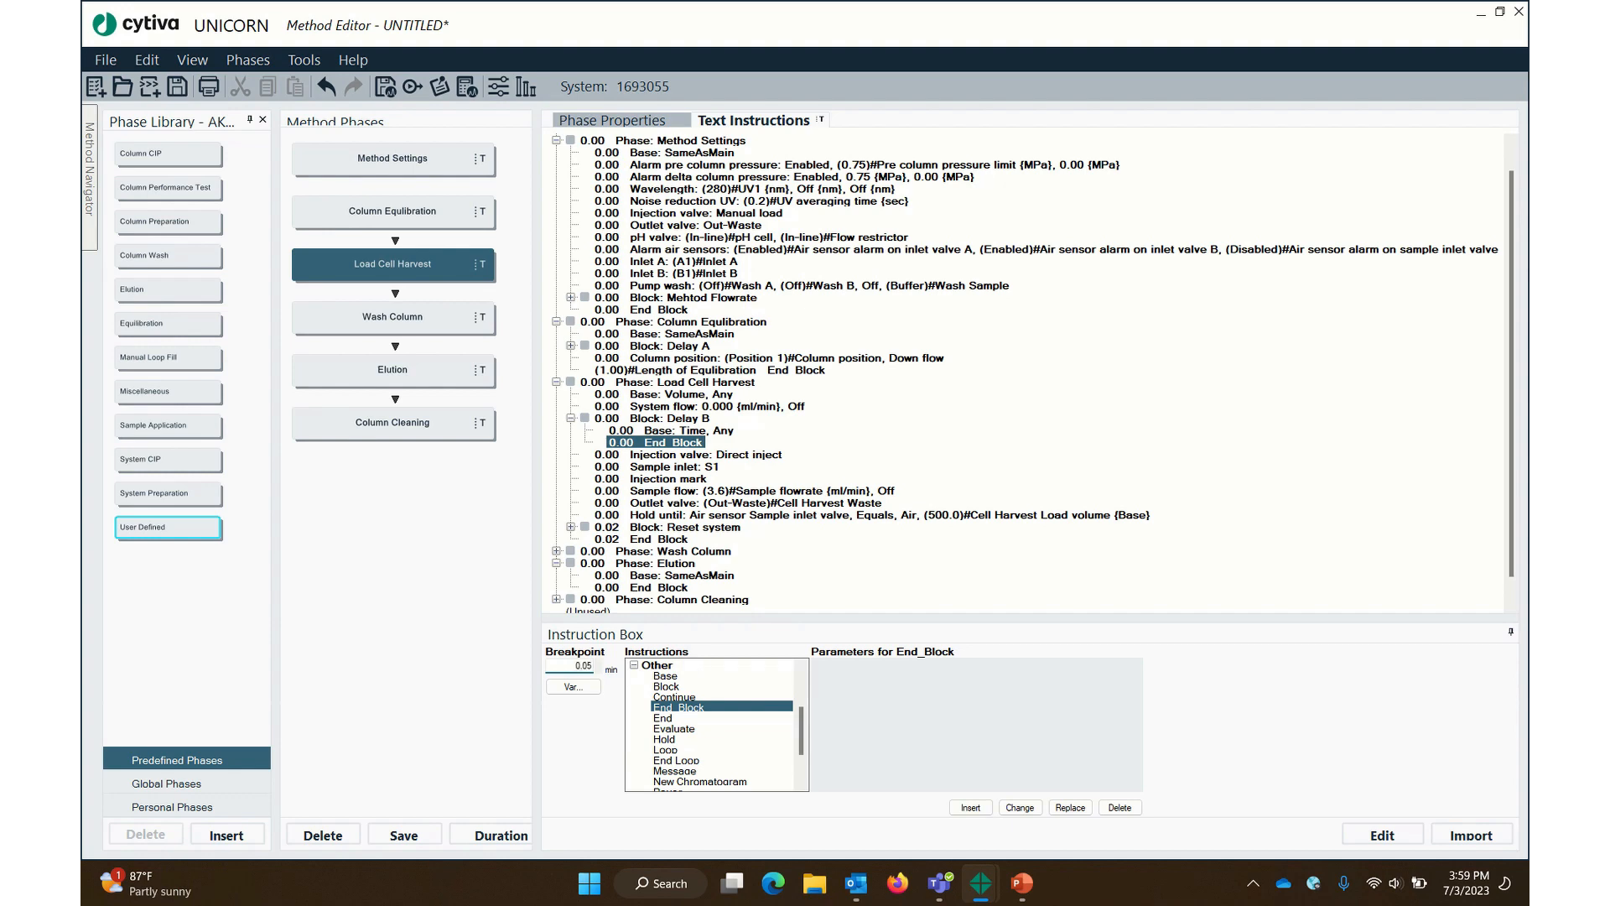
left_click(1022, 808)
left_click(575, 418)
Review the Load Cell Harvest instructions from System flow and Delay B through Injection valve, Sample inlet and Injection mark
left_click(696, 408)
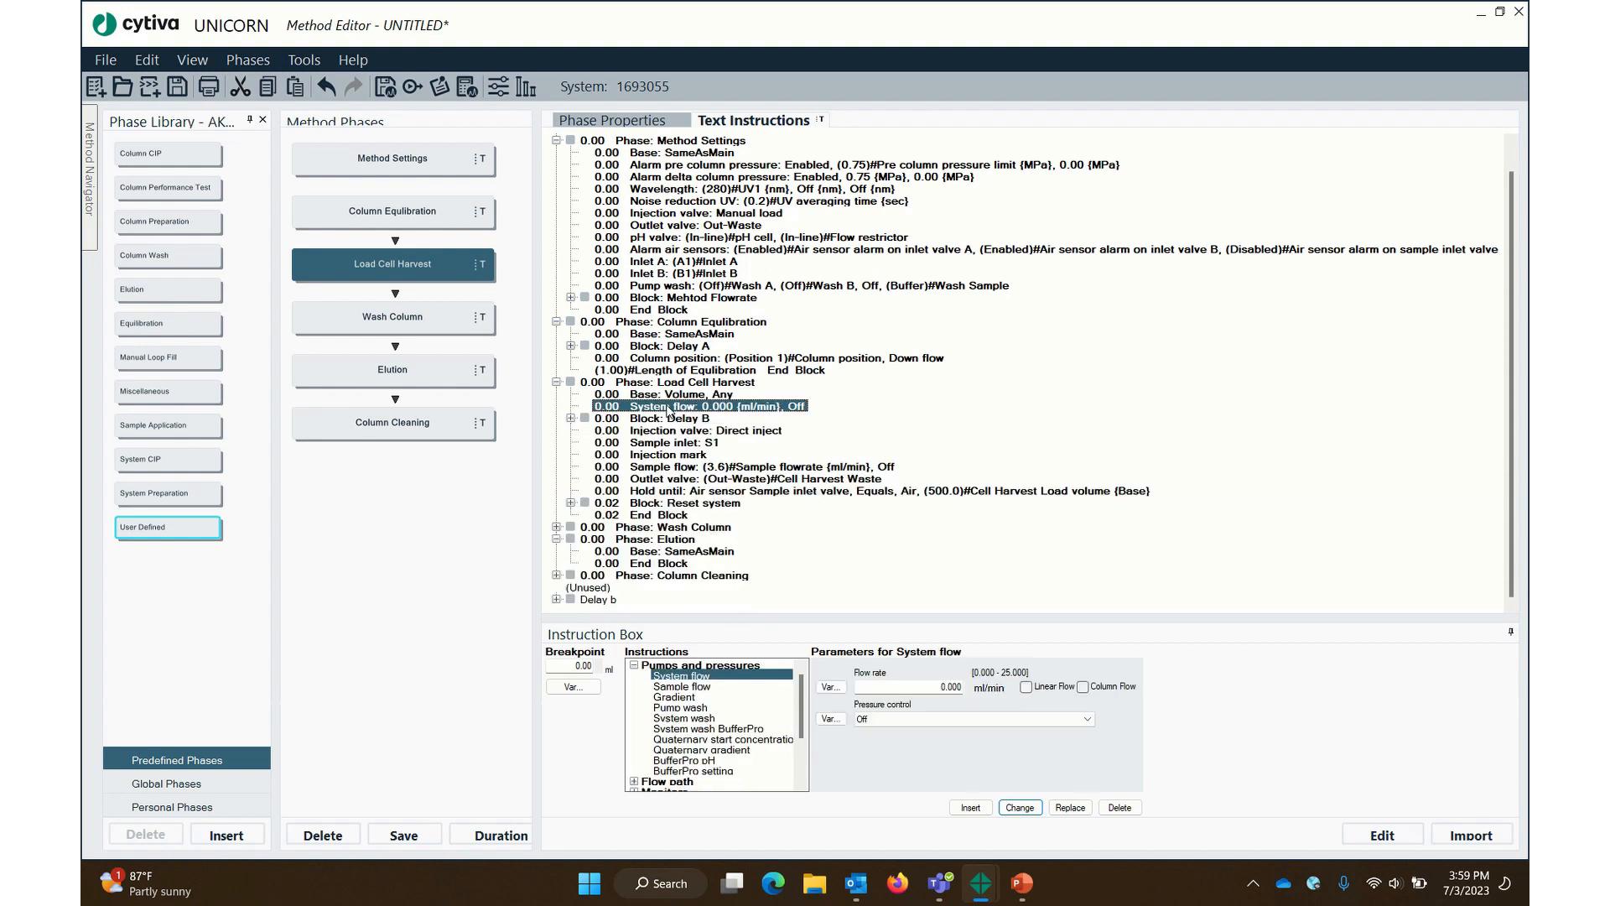
left_click(729, 432)
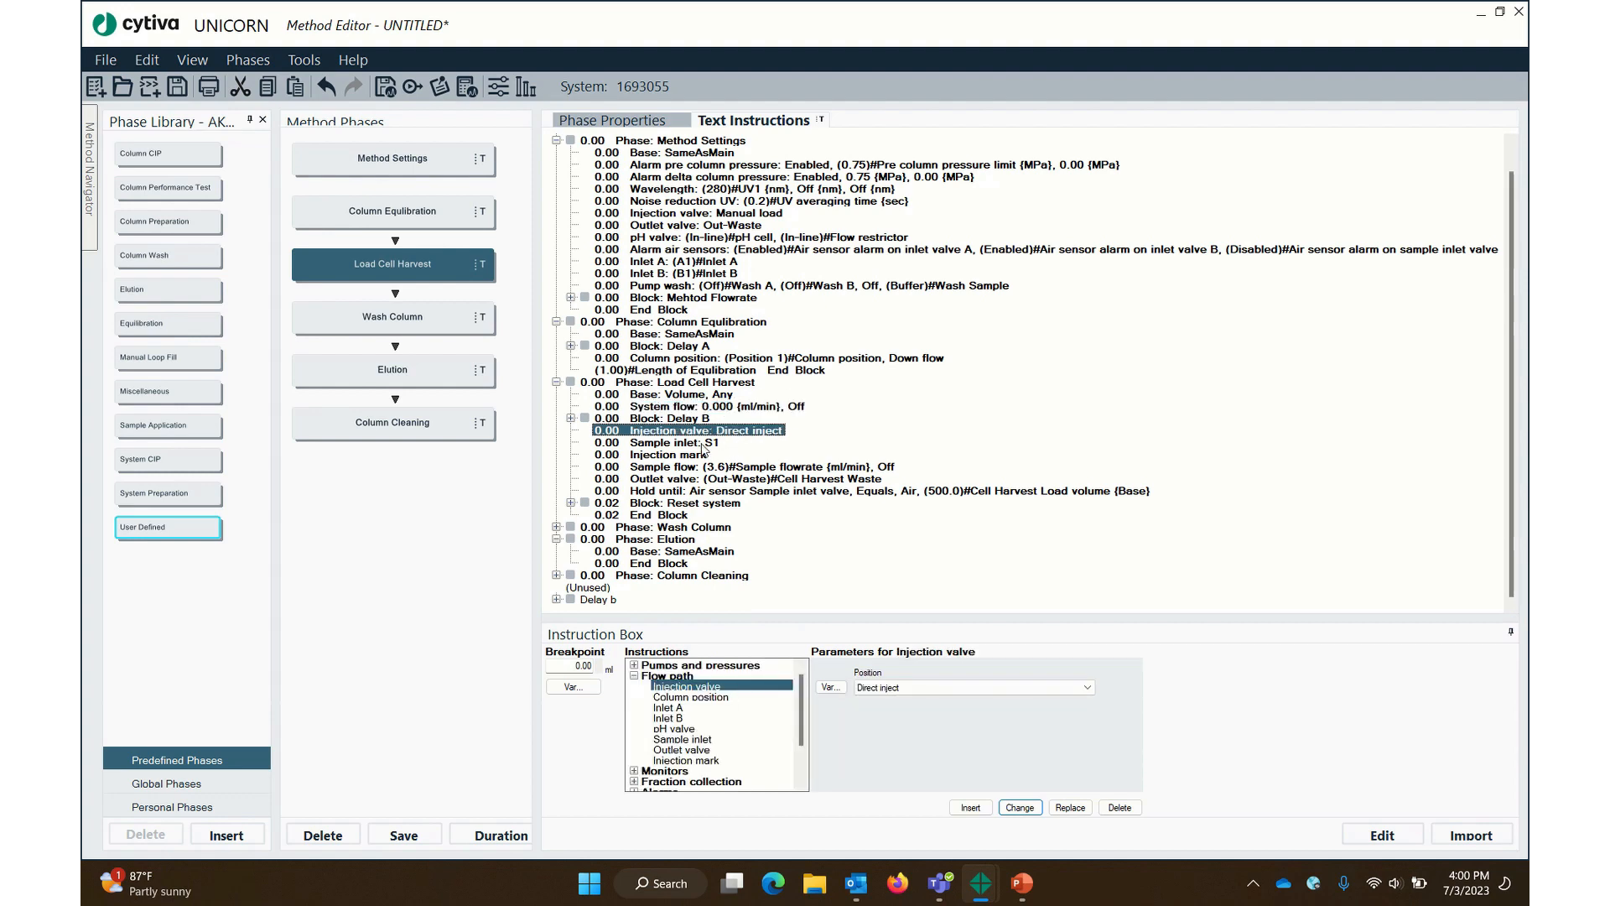
left_click(705, 444)
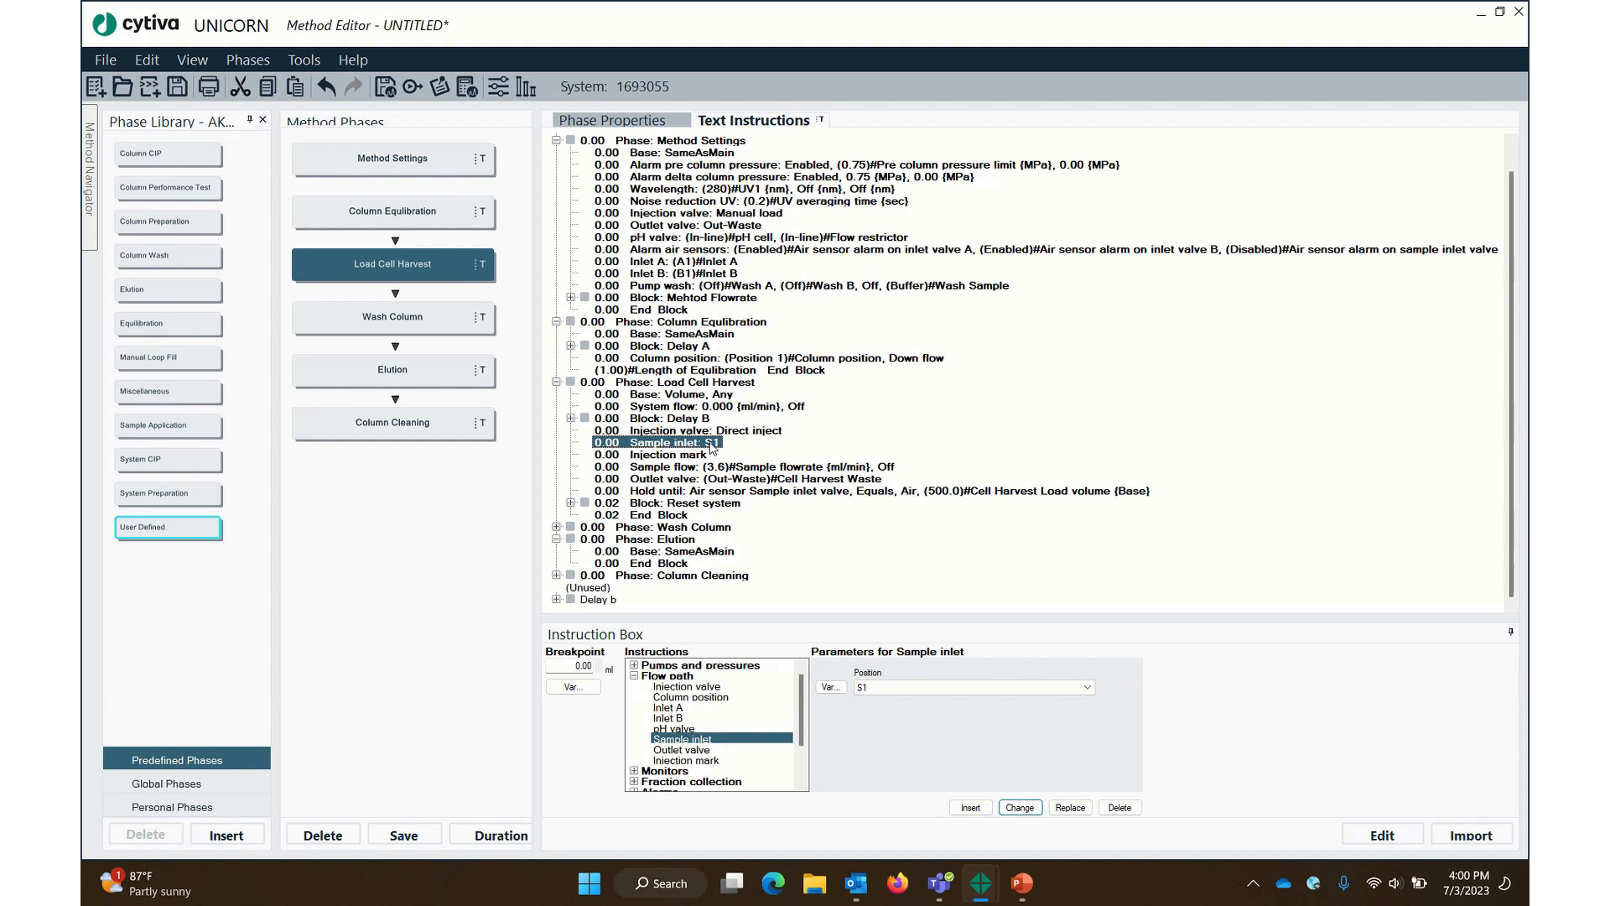
left_click(711, 455)
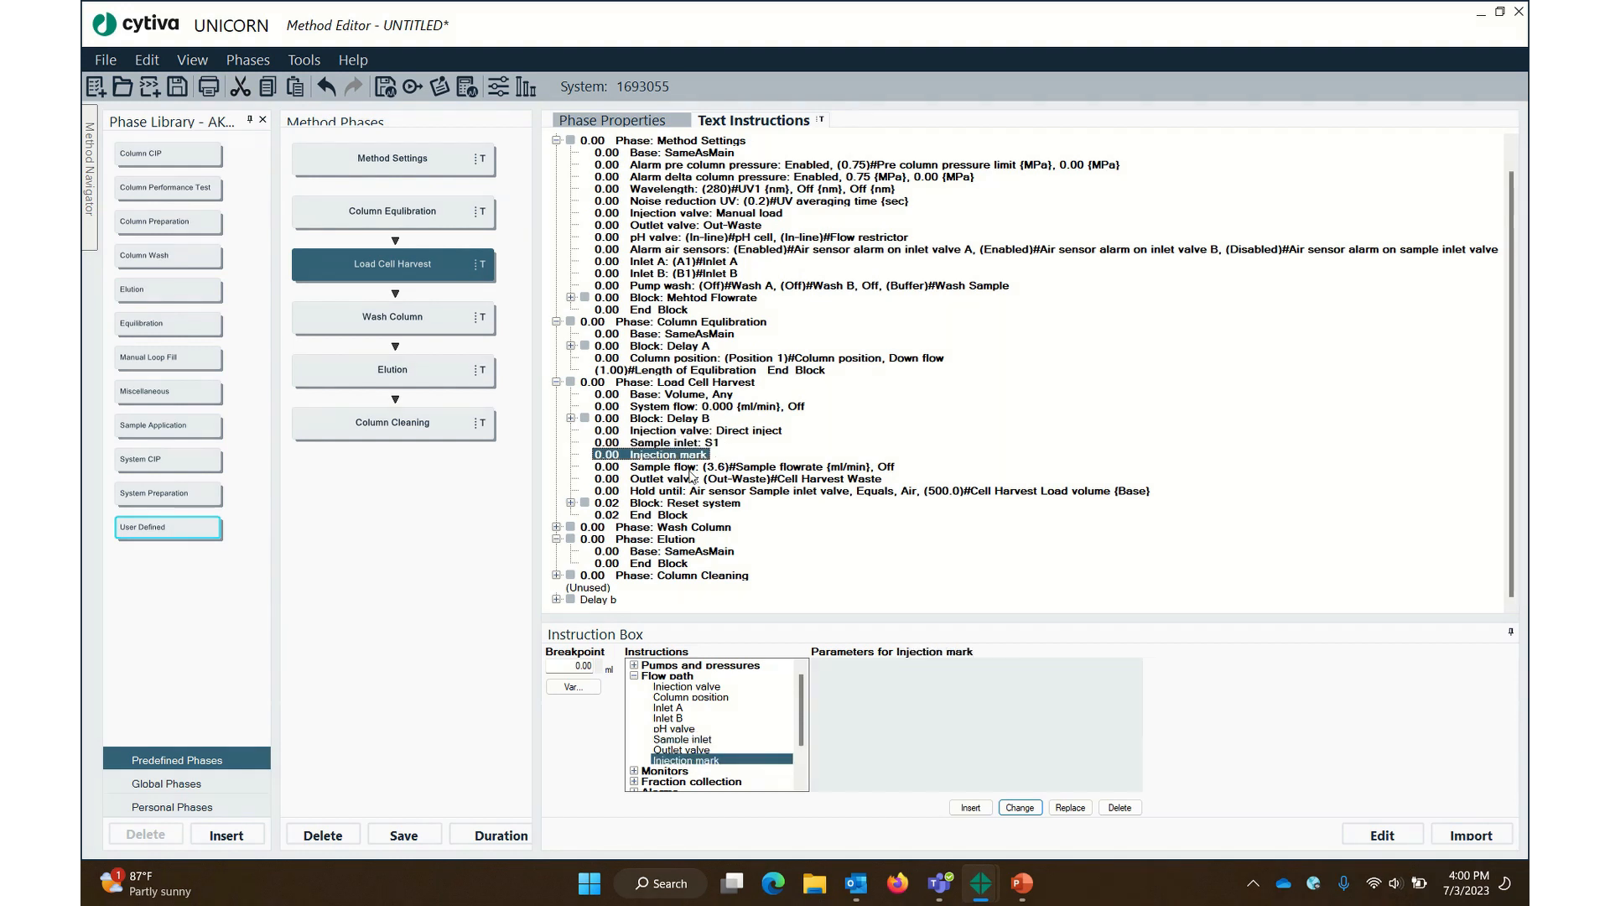
left_click(692, 418)
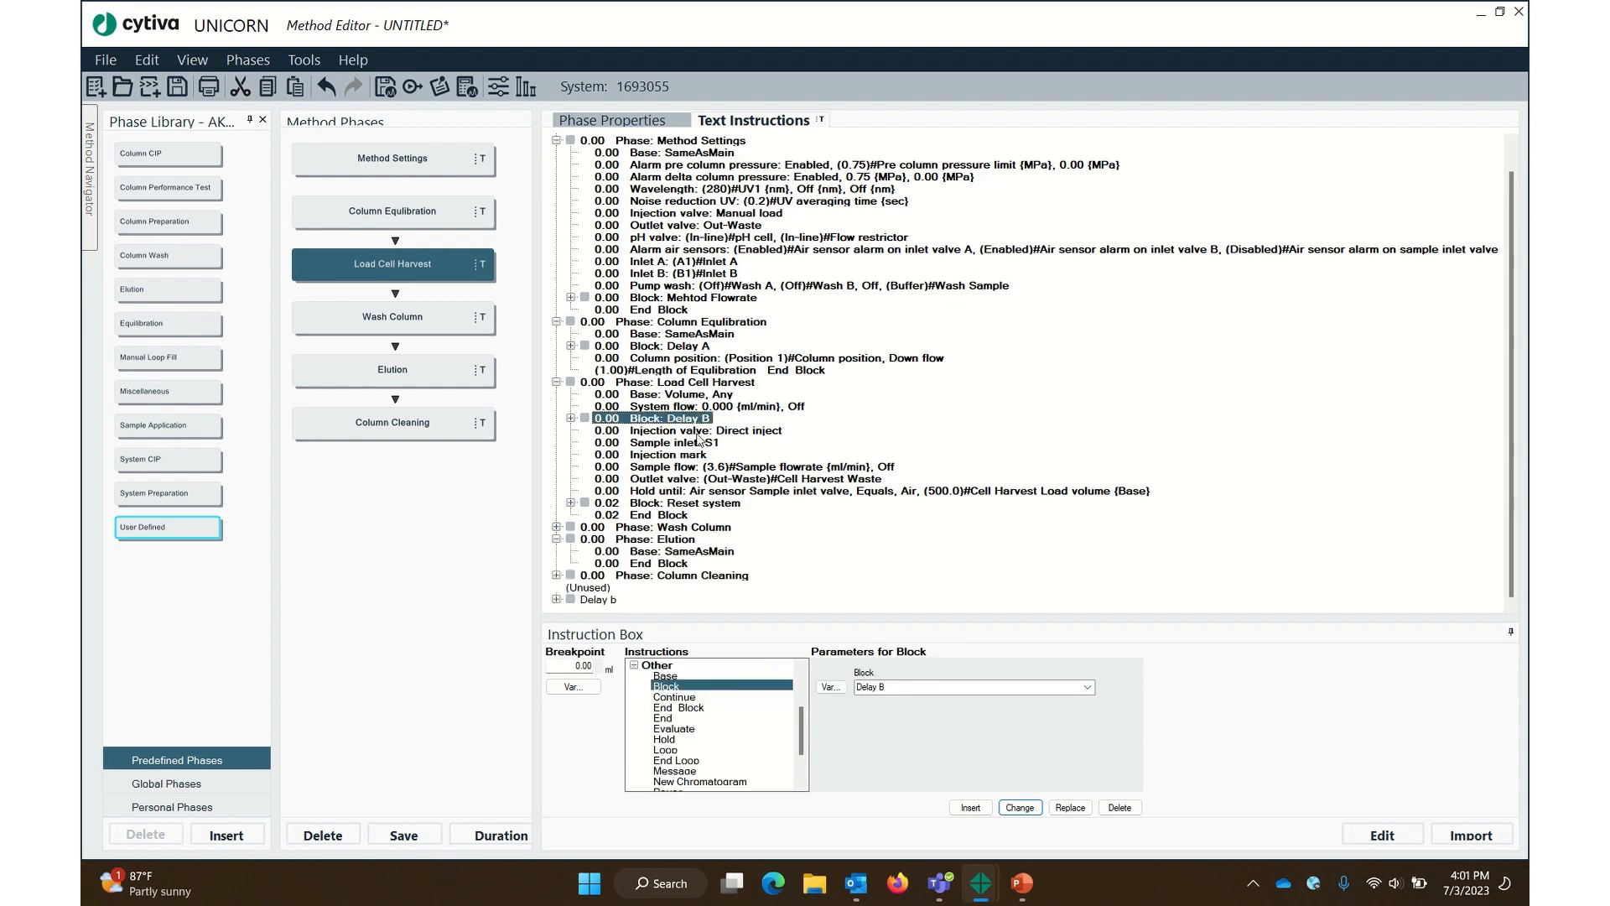
left_click(669, 432)
left_click(679, 409)
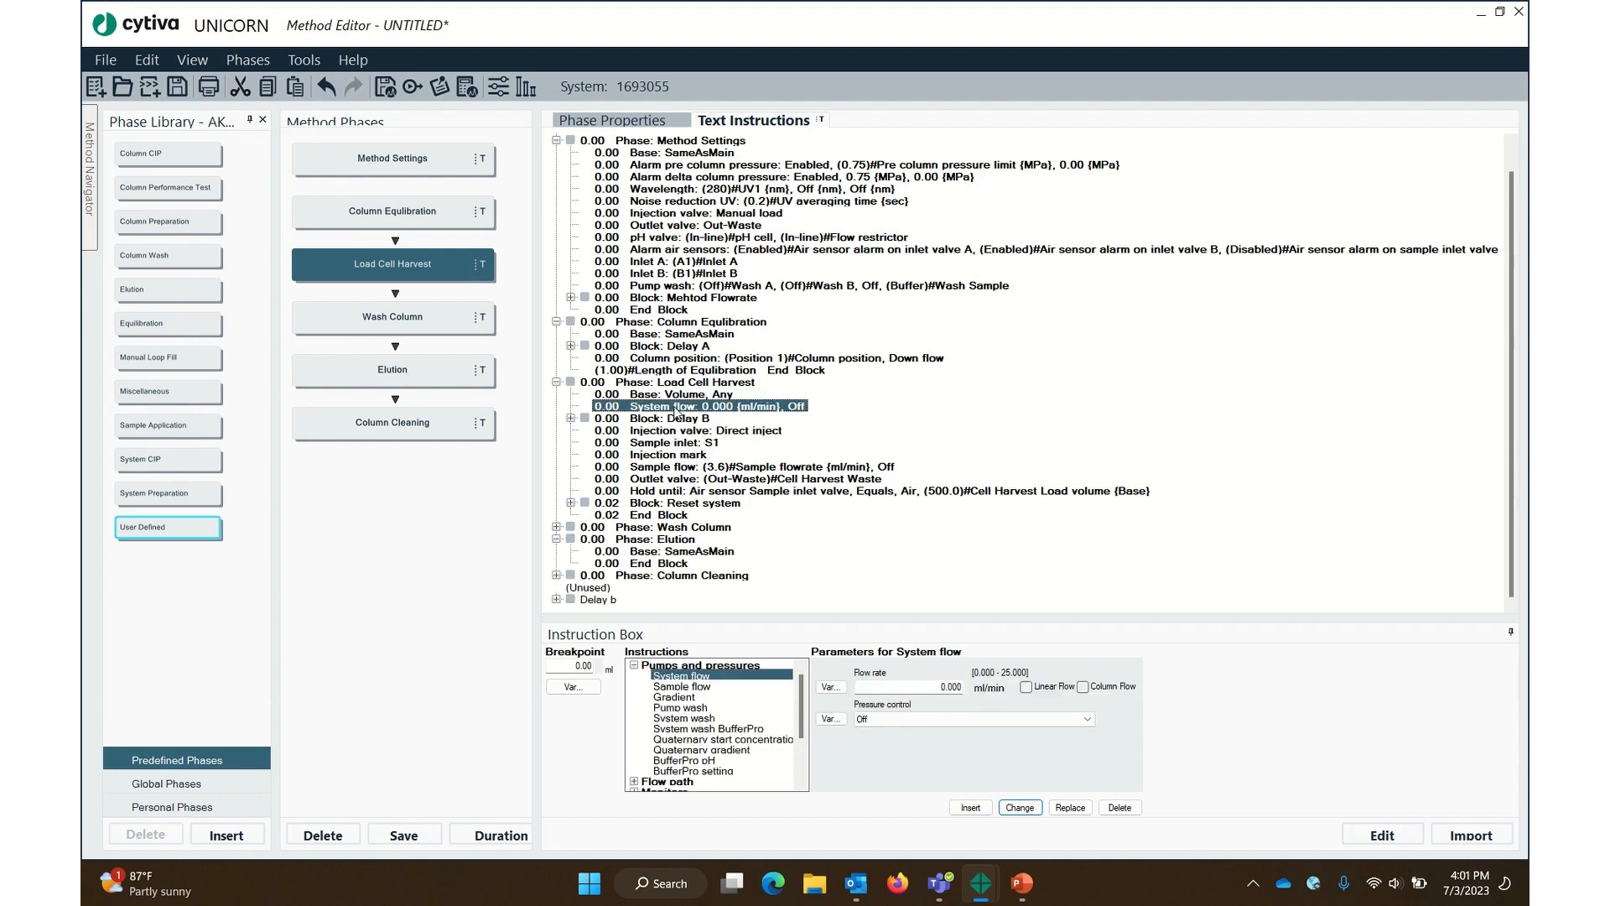
Insert a block named Delay C directly after the Sample flow instruction inside the Reset system block
double_click(695, 503)
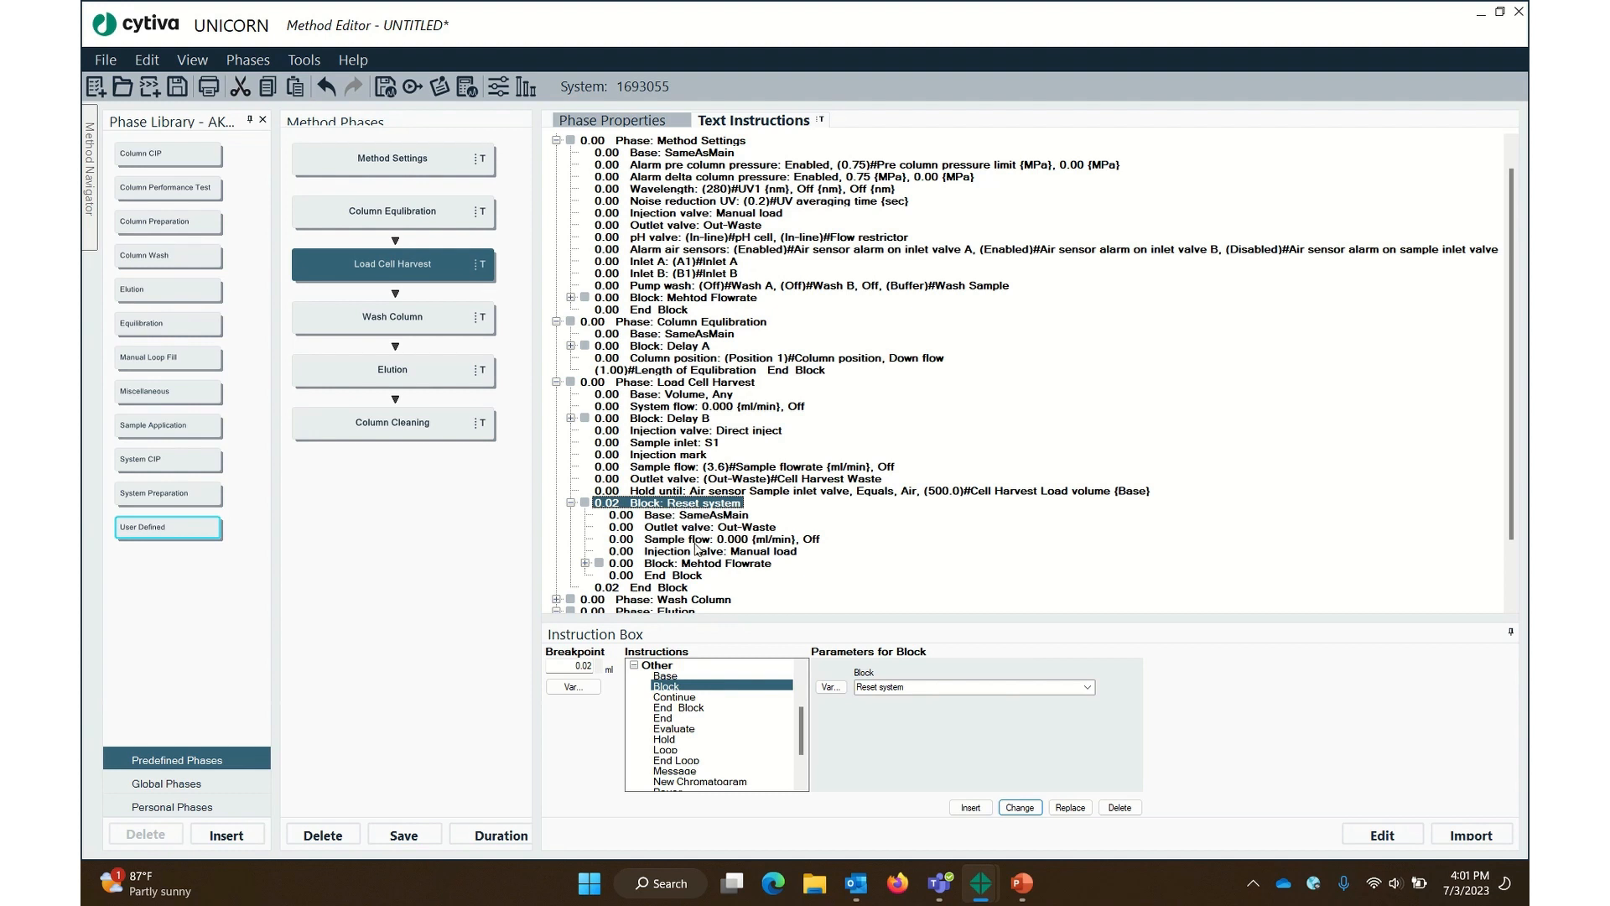
left_click(695, 528)
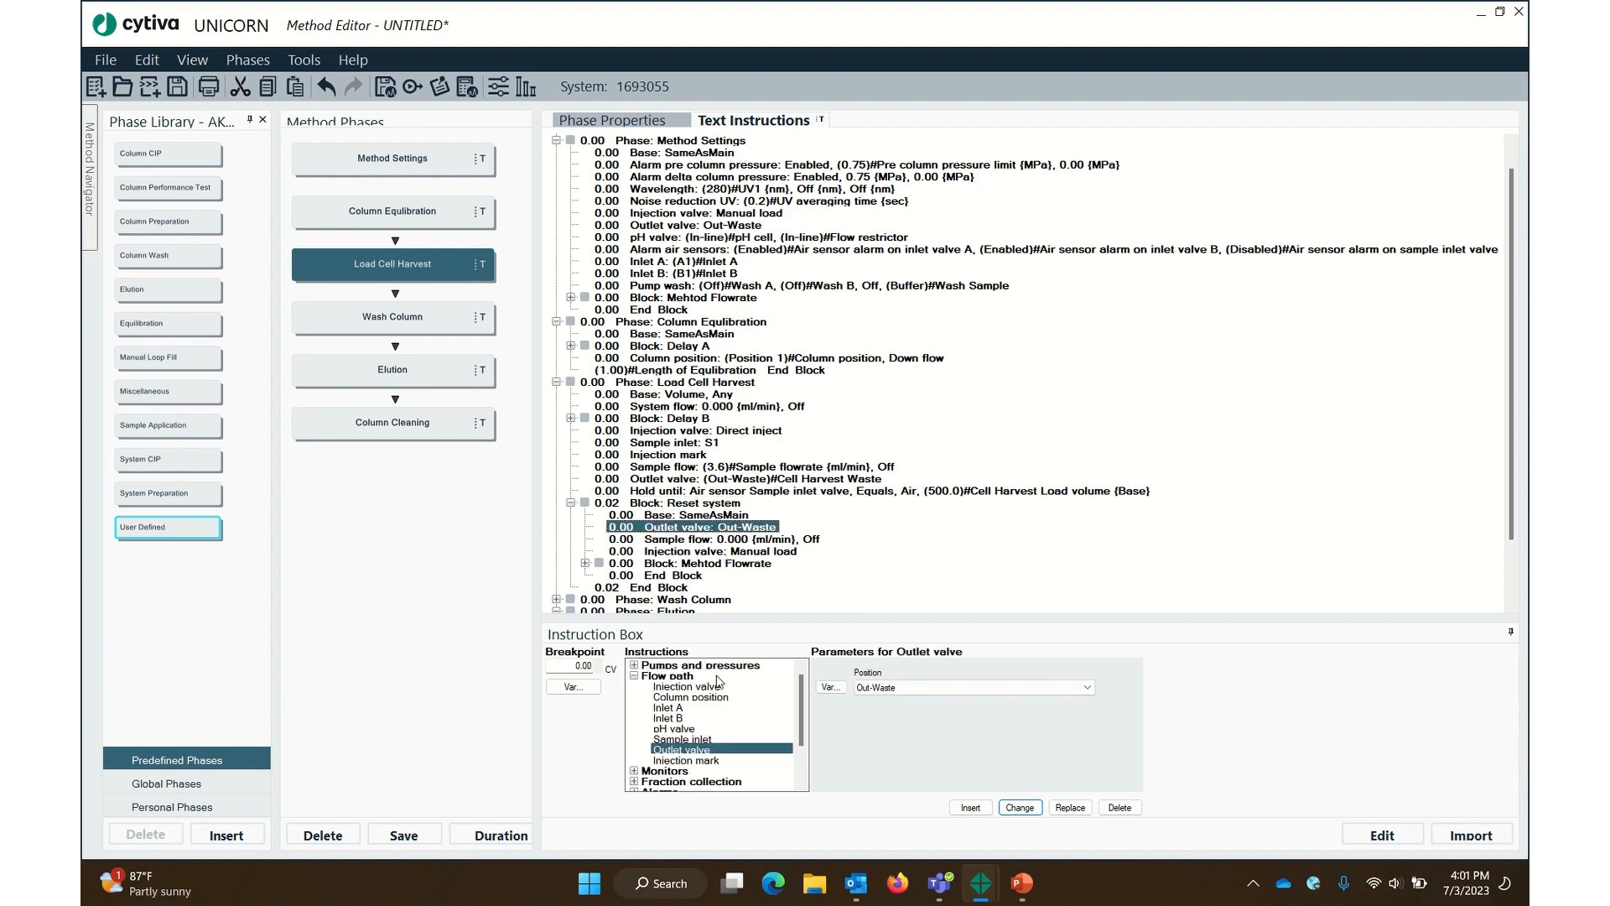
left_click(634, 676)
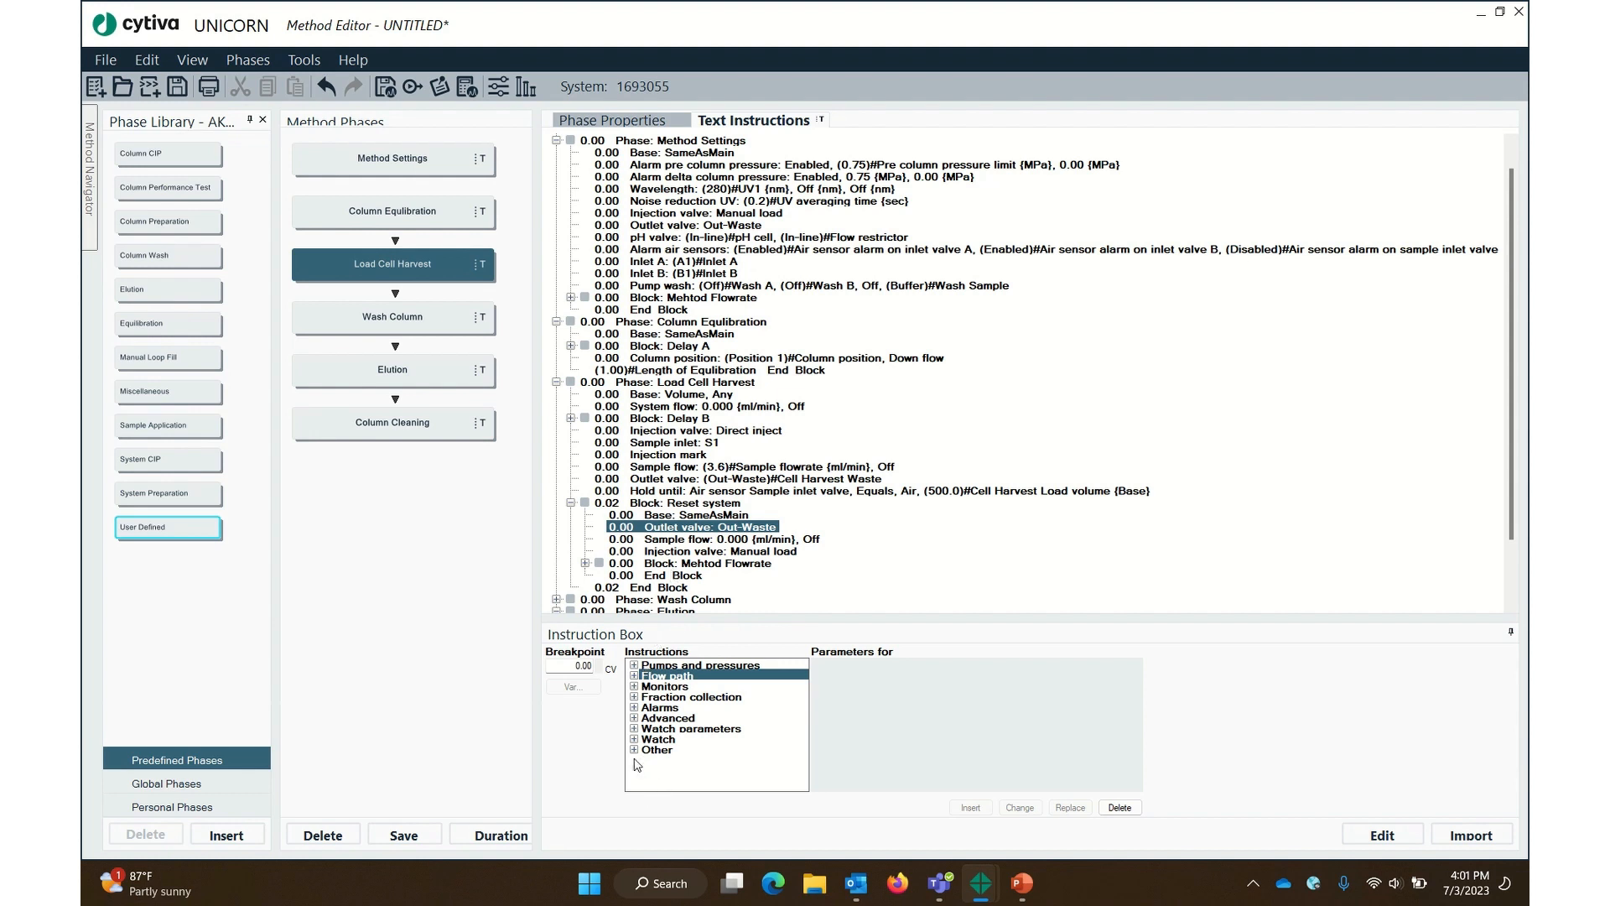
left_click(635, 750)
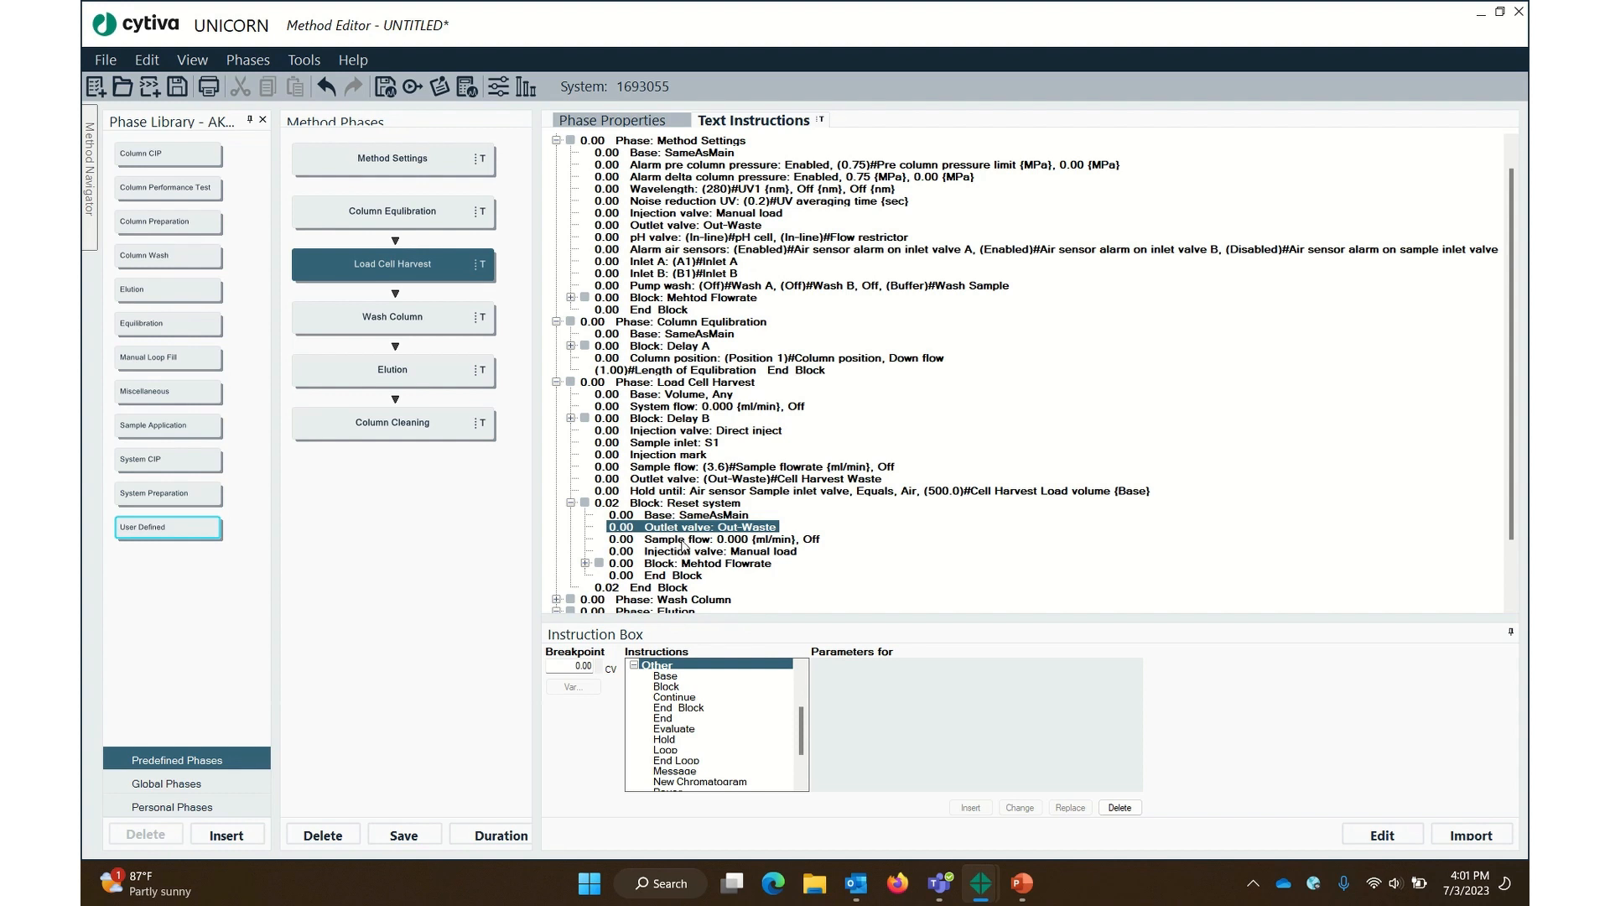
left_click(677, 472)
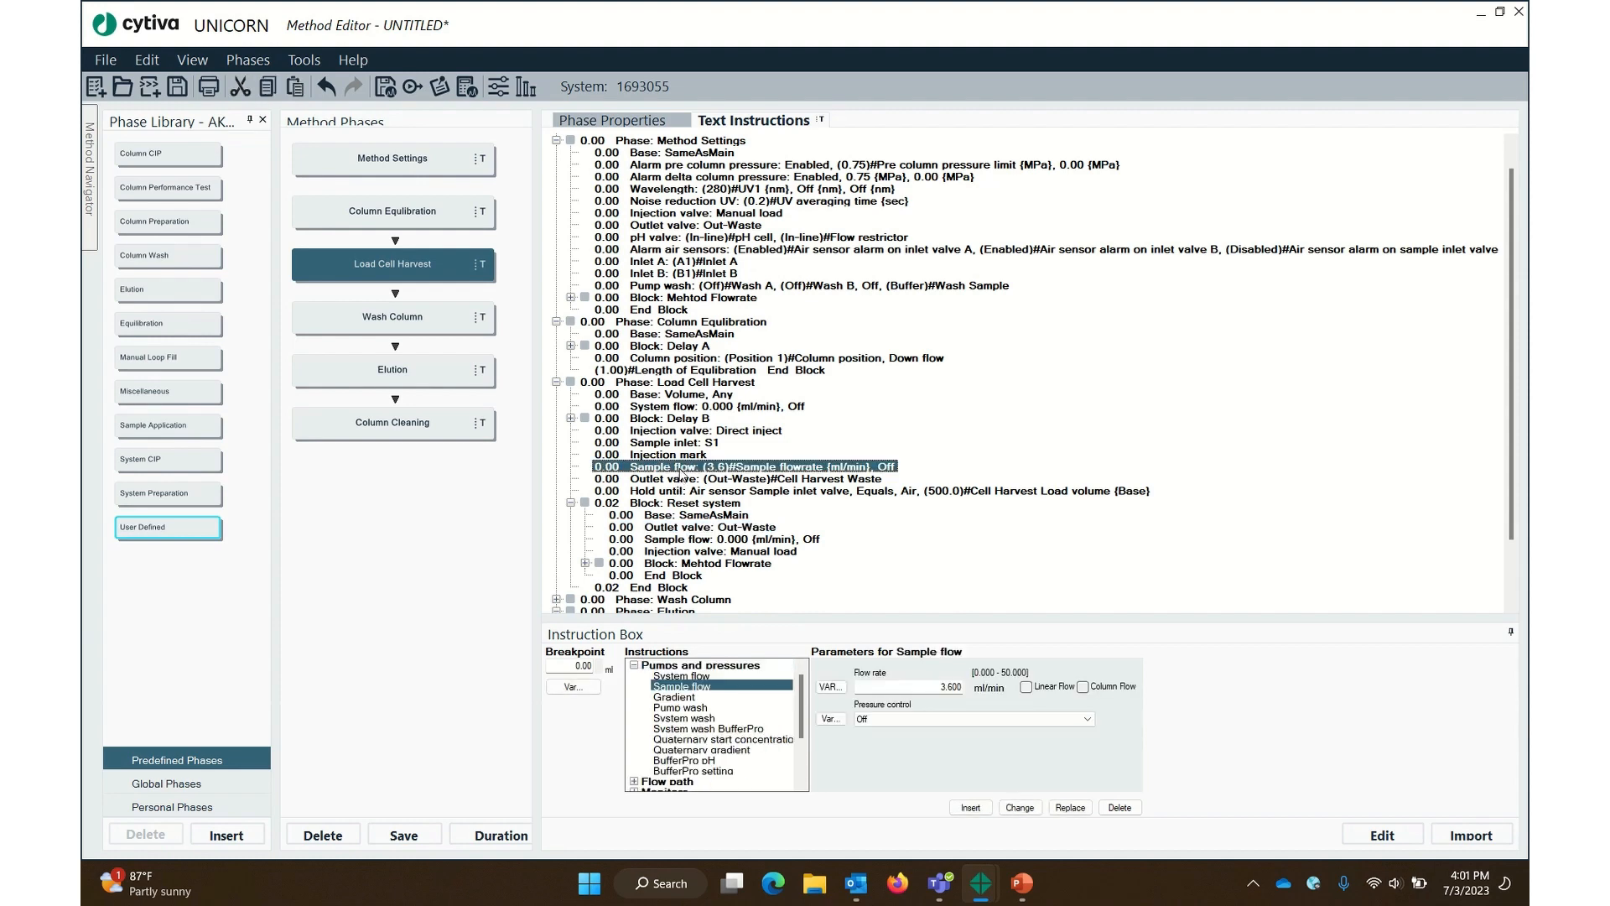
left_click(688, 529)
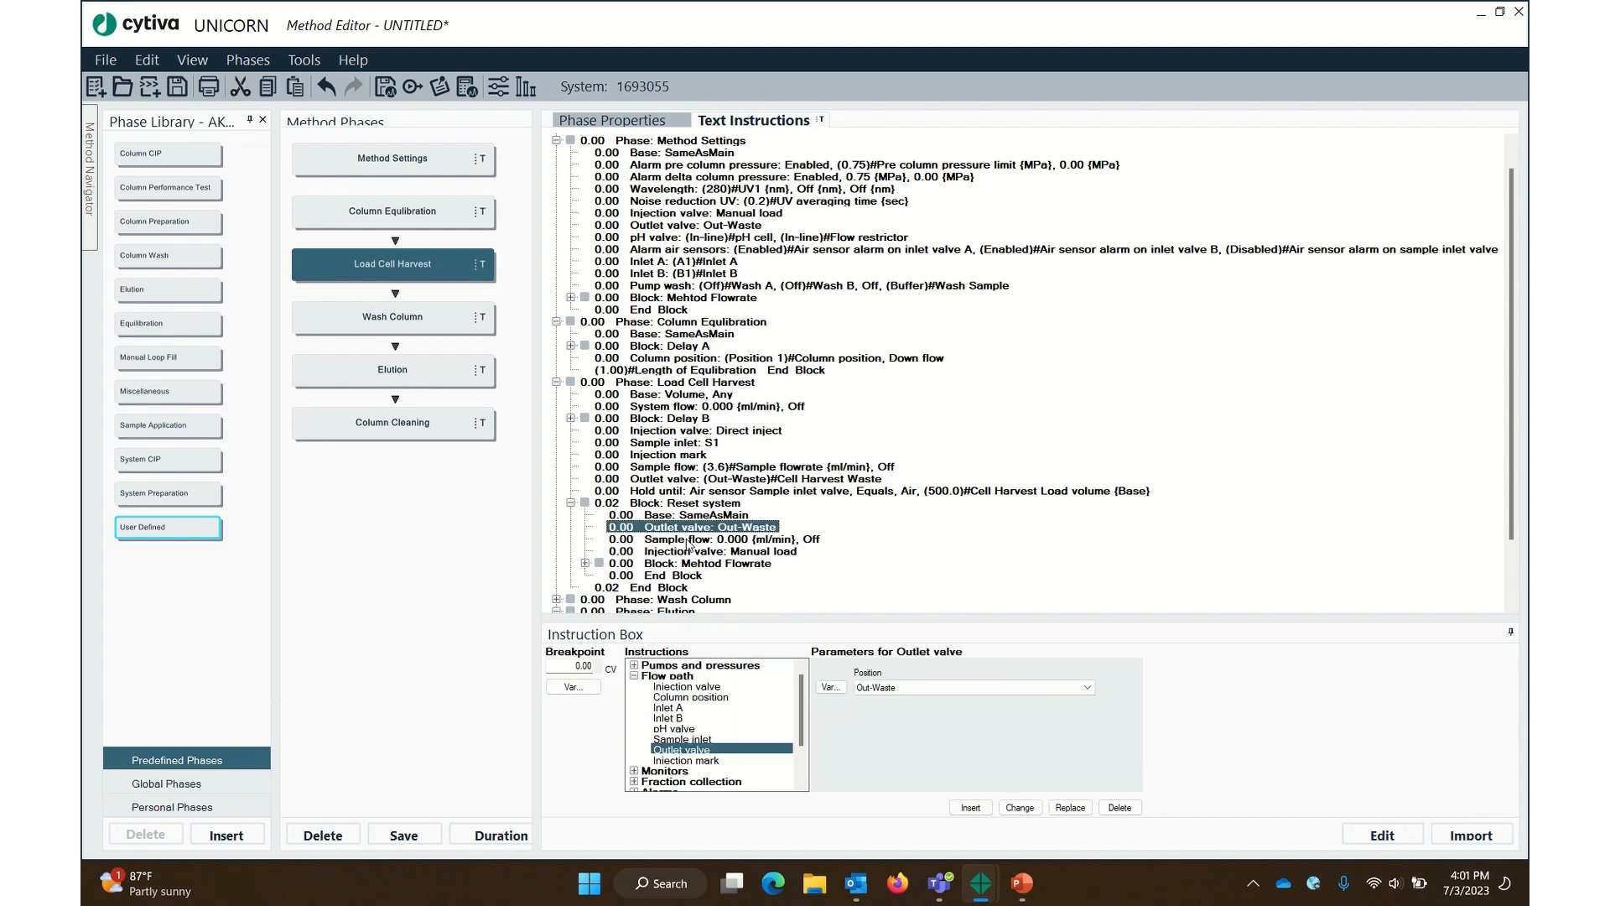
left_click(692, 541)
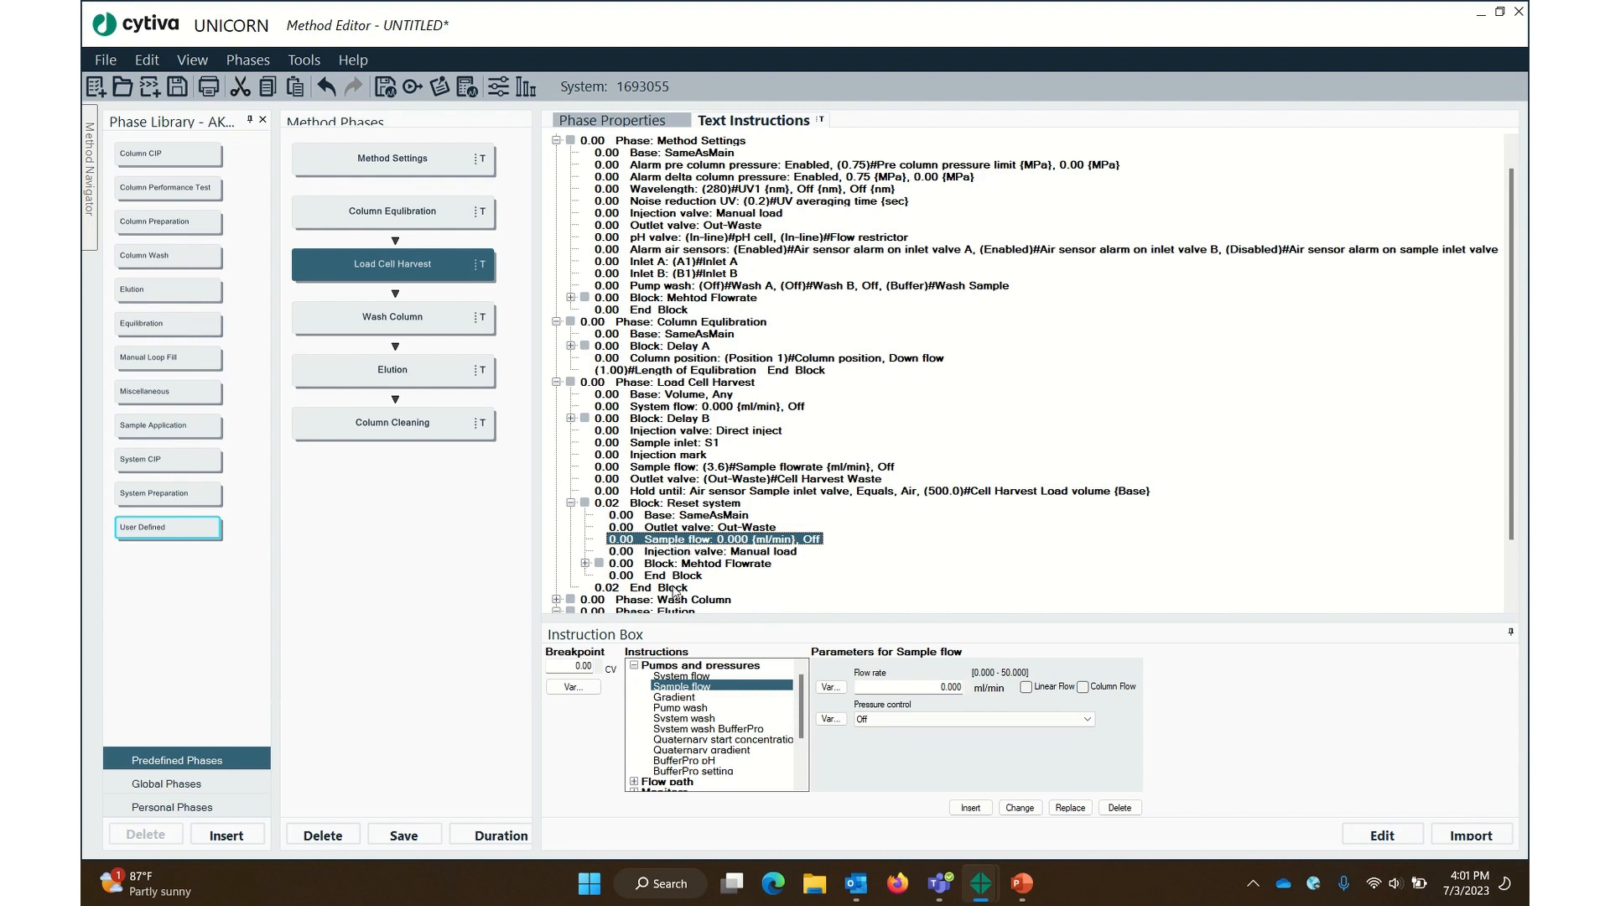
left_click(635, 666)
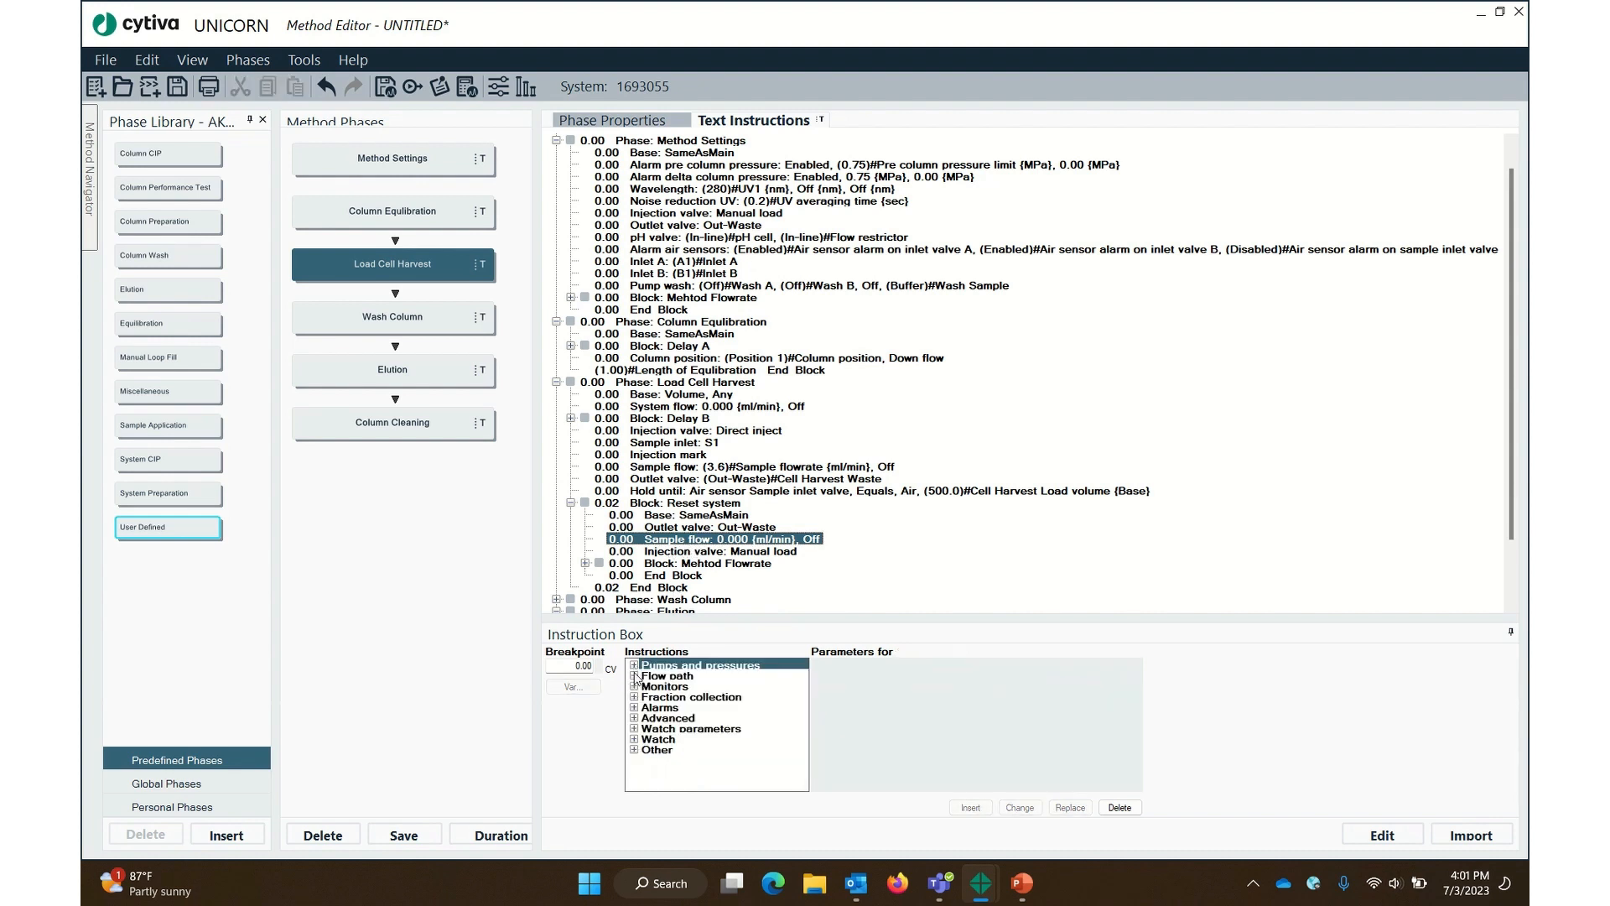
left_click(635, 750)
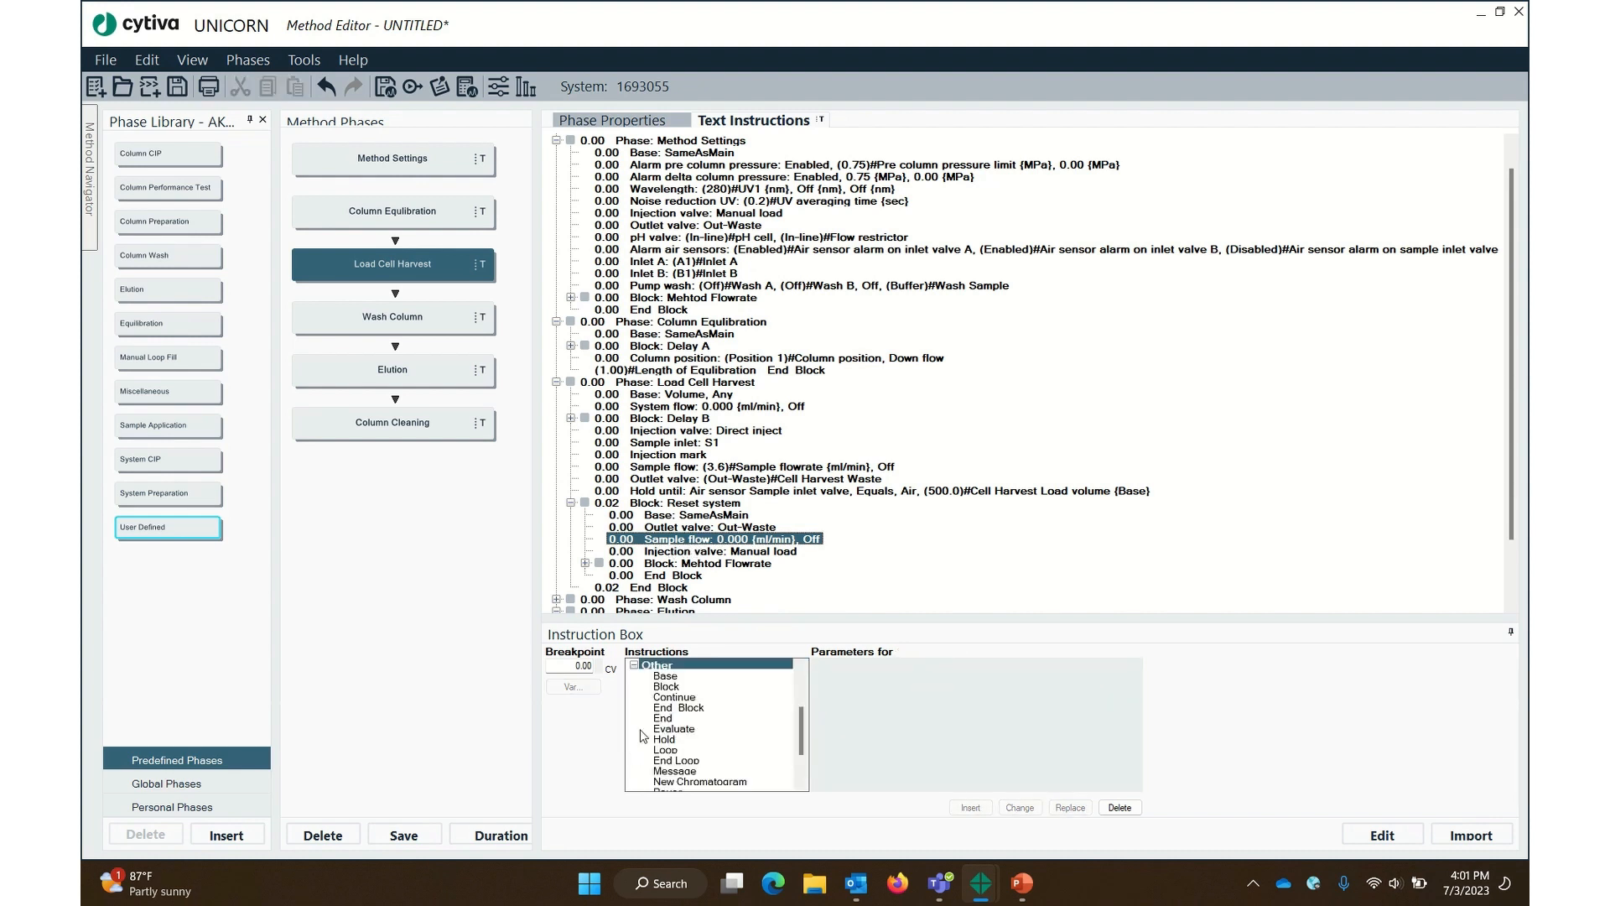
left_click(667, 687)
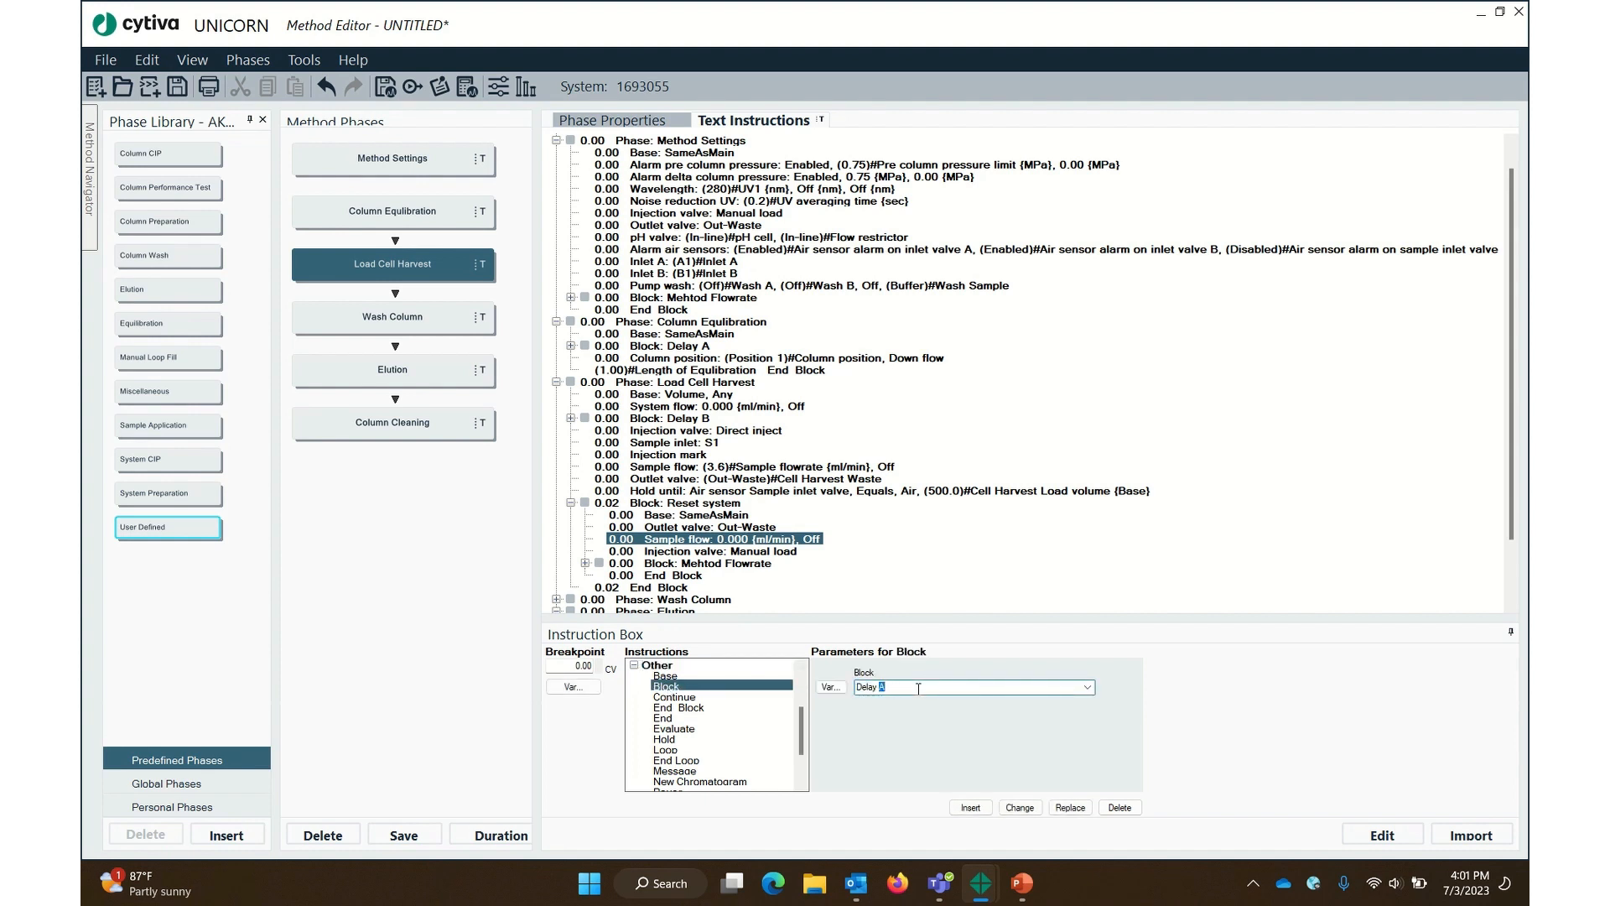
left_click(970, 807)
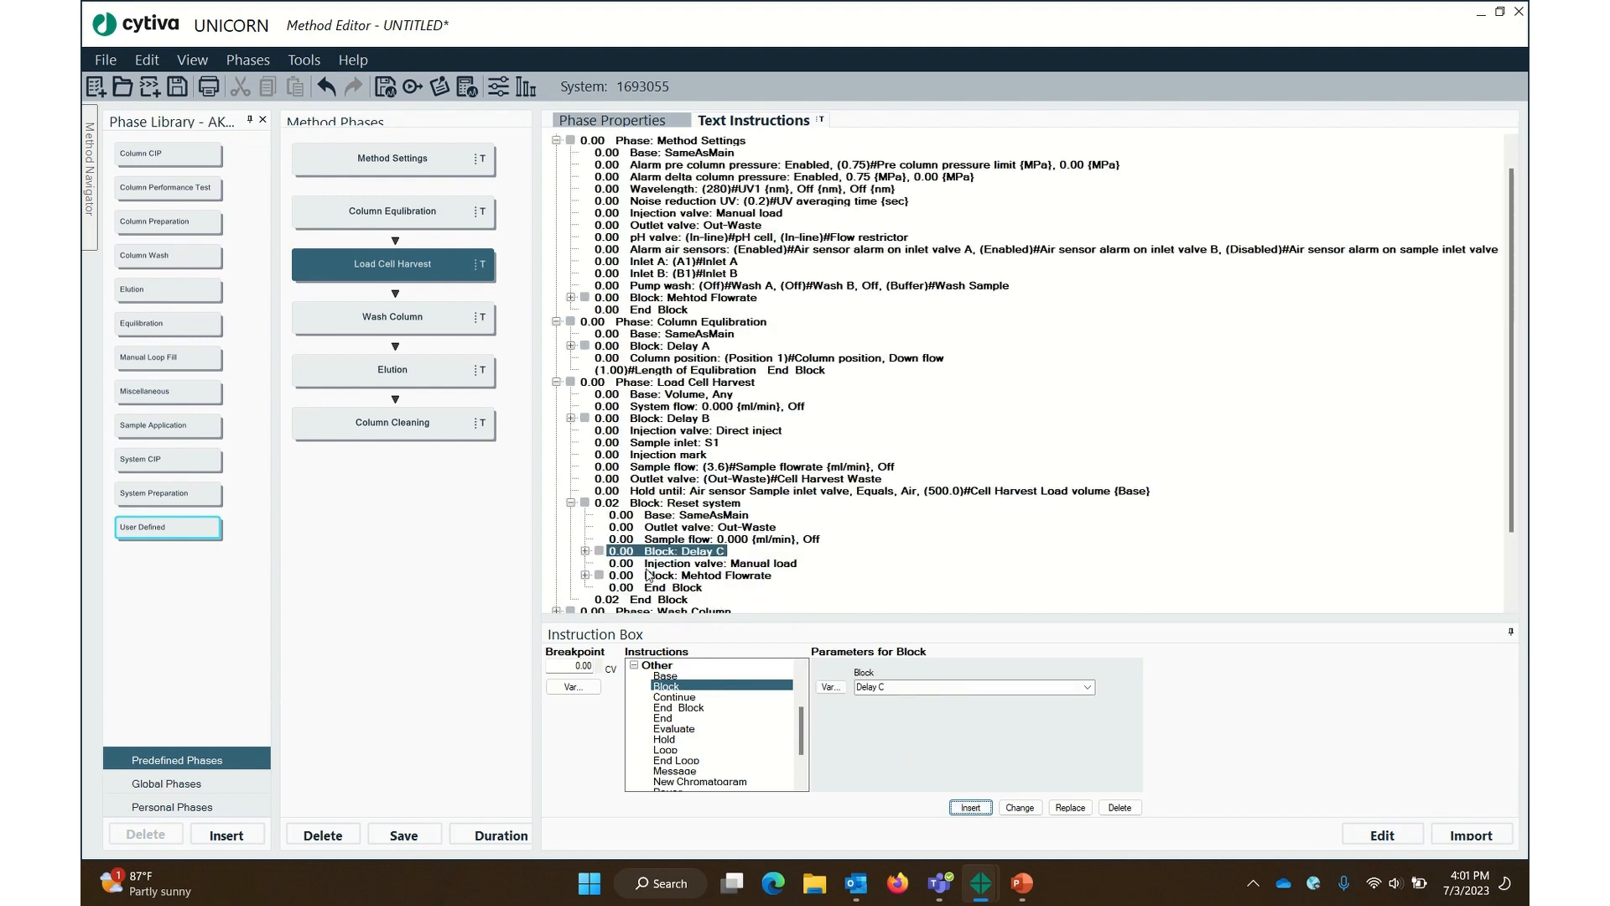
Set the Delay C block's Base to Time with column type Any and its End_Block breakpoint to 0.05 min
left_click(585, 551)
left_click(686, 563)
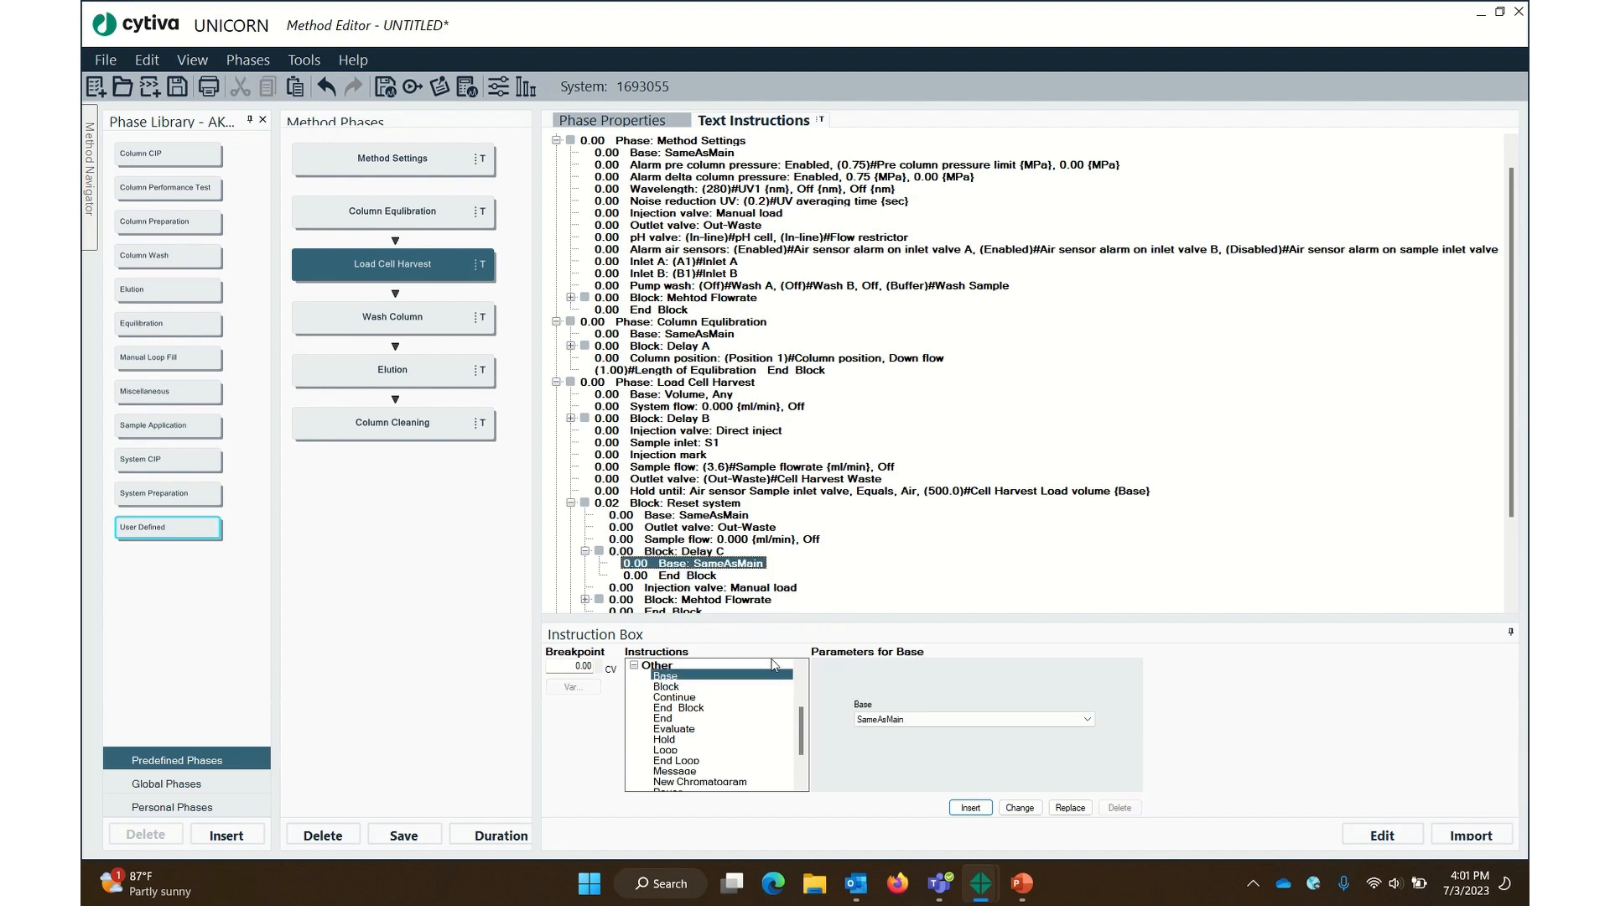
left_click(898, 722)
left_click(896, 733)
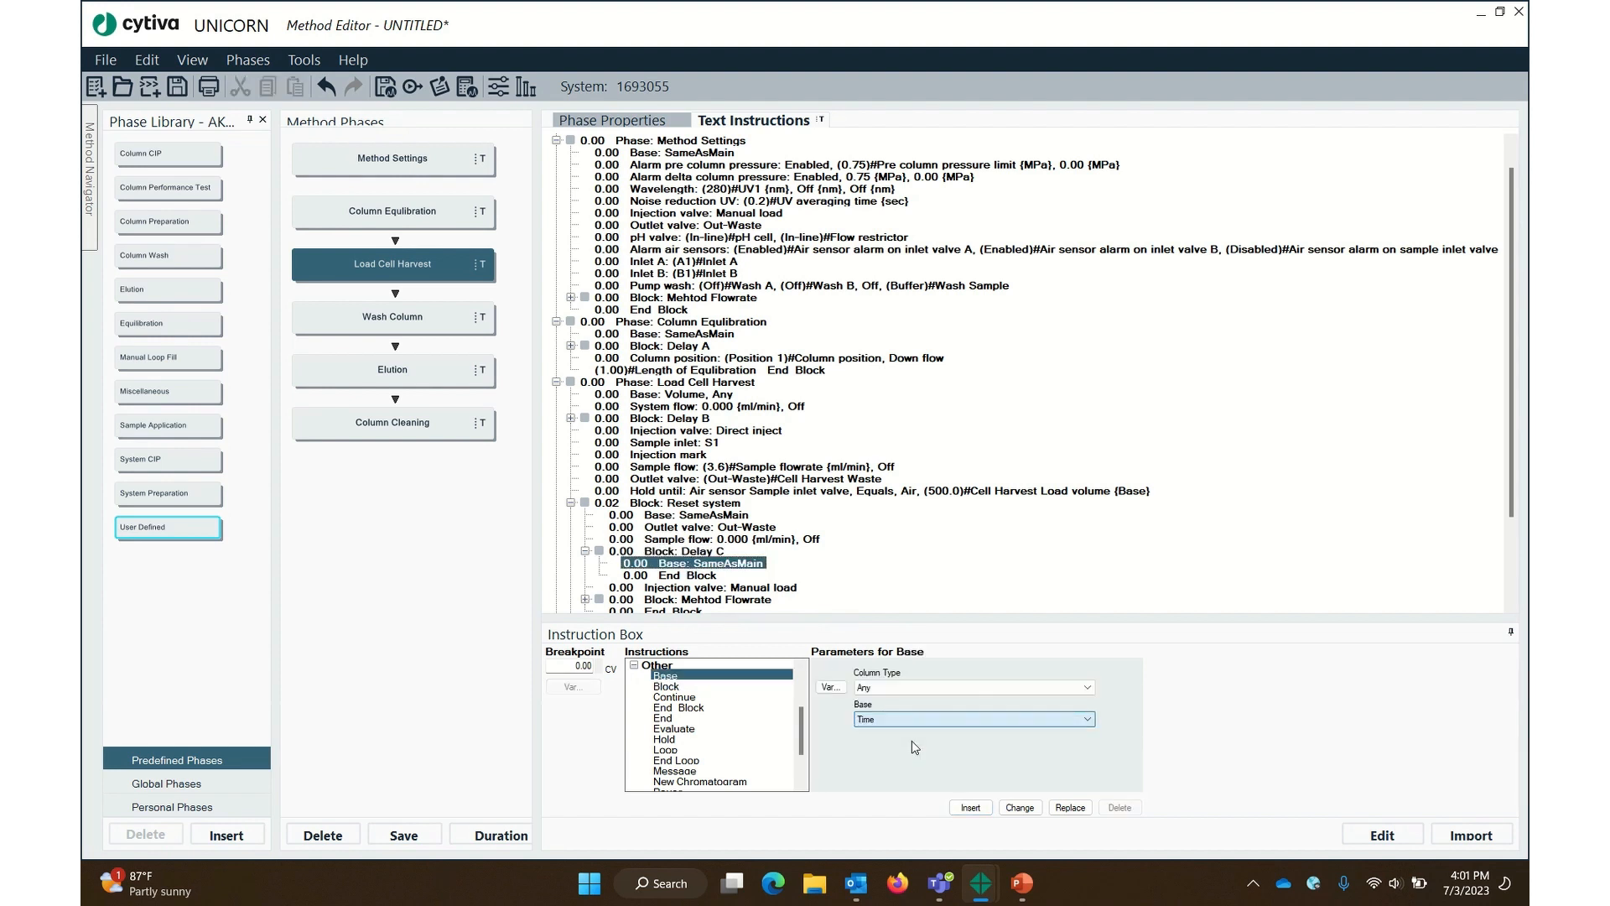
left_click(1020, 808)
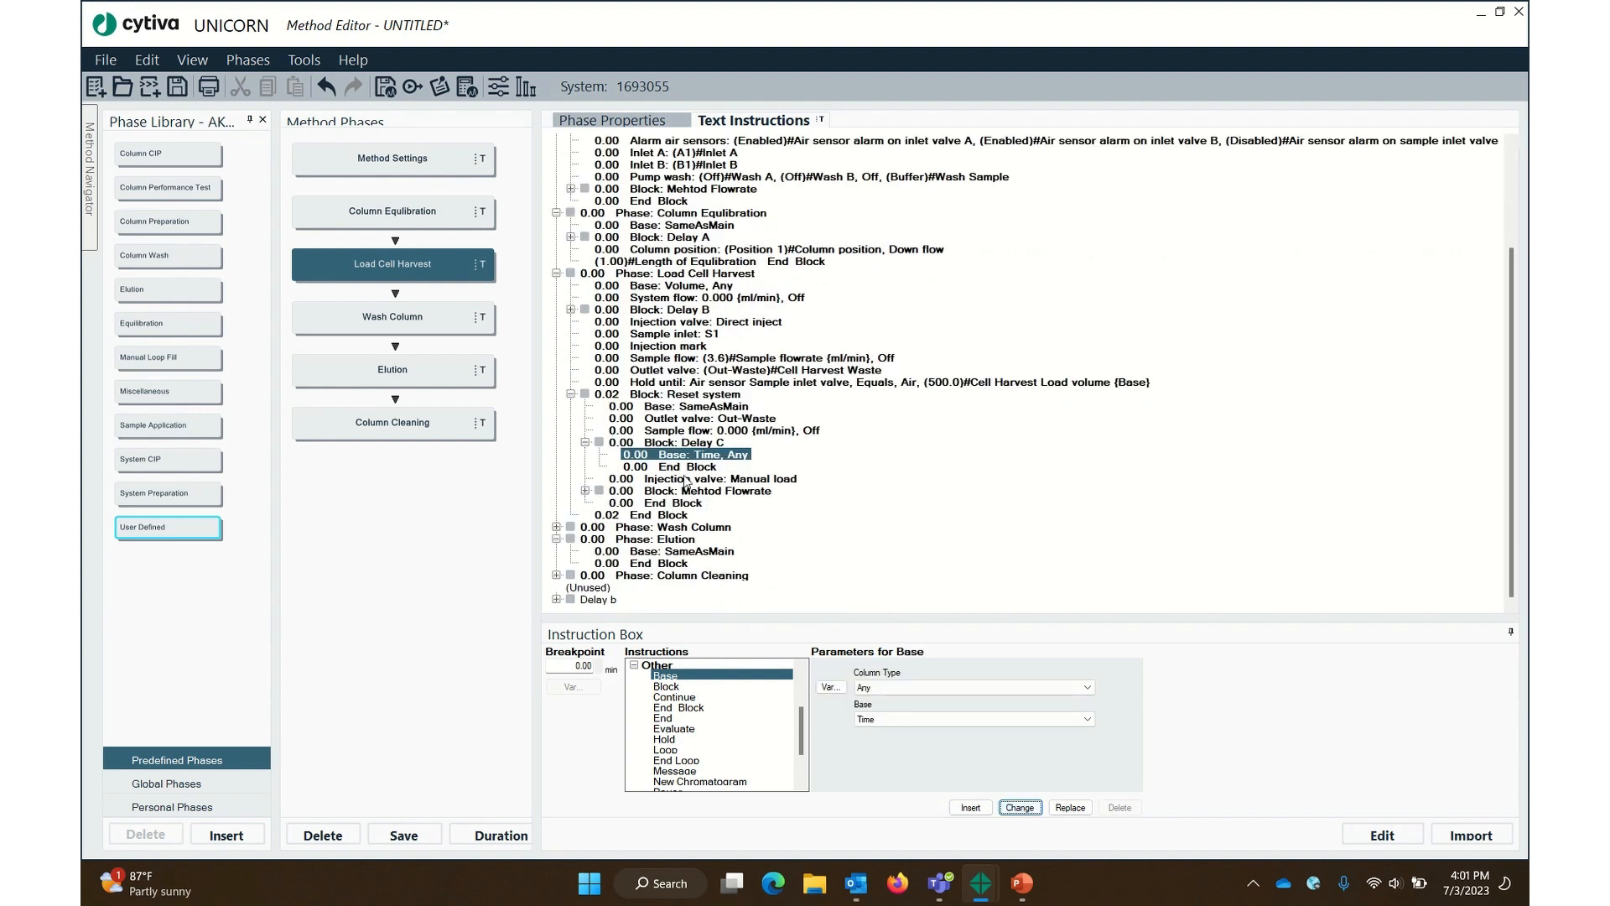
left_click(682, 468)
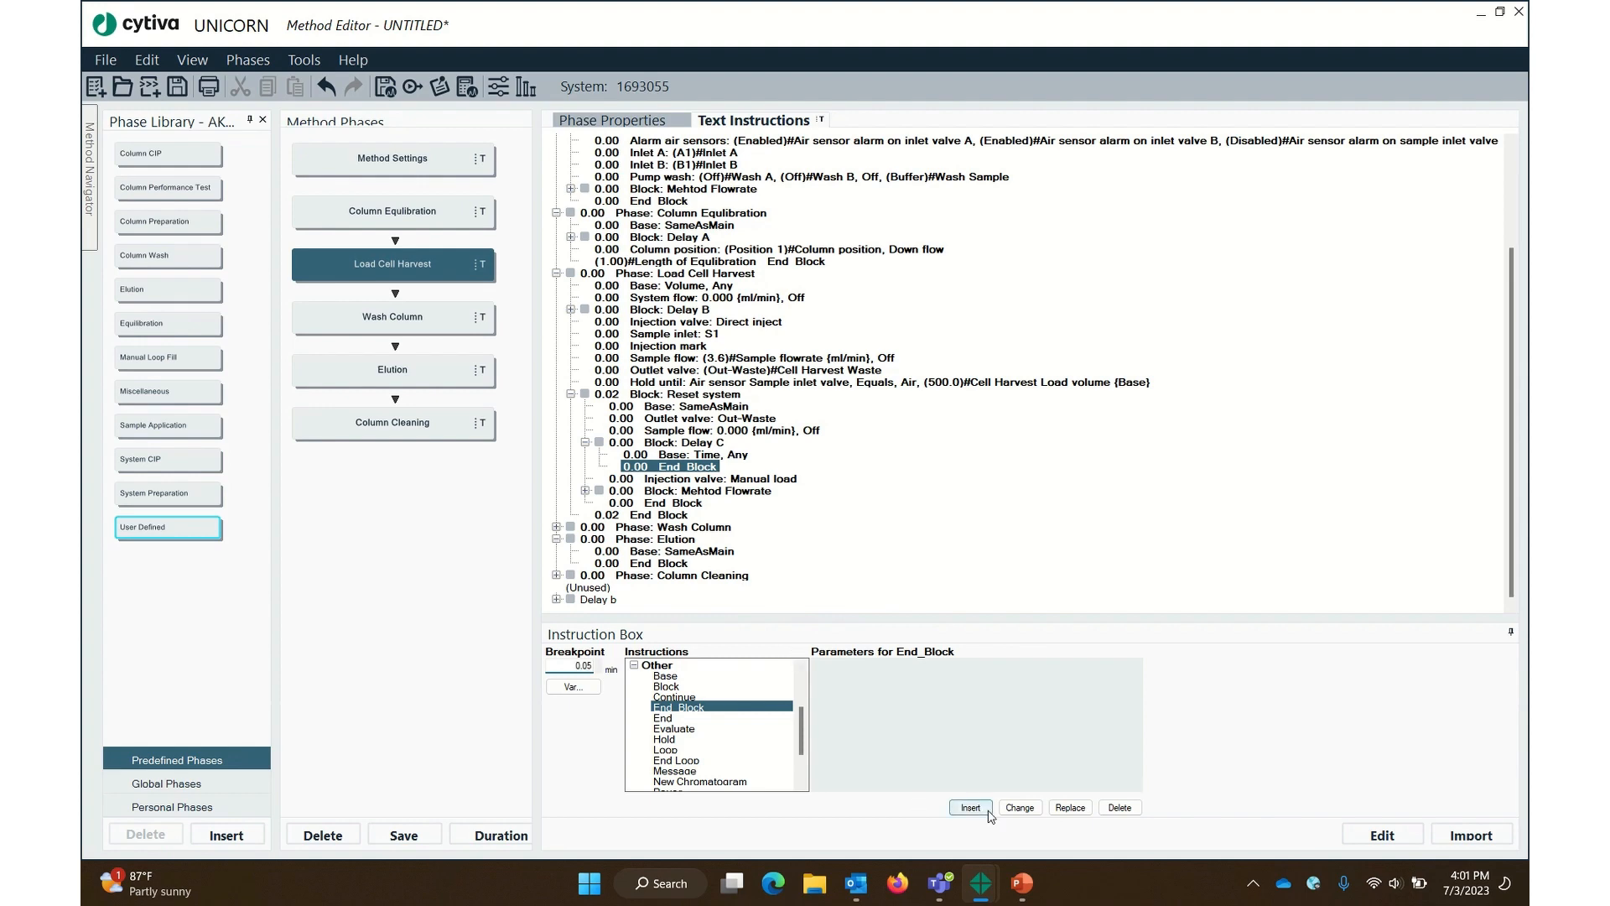
left_click(1018, 807)
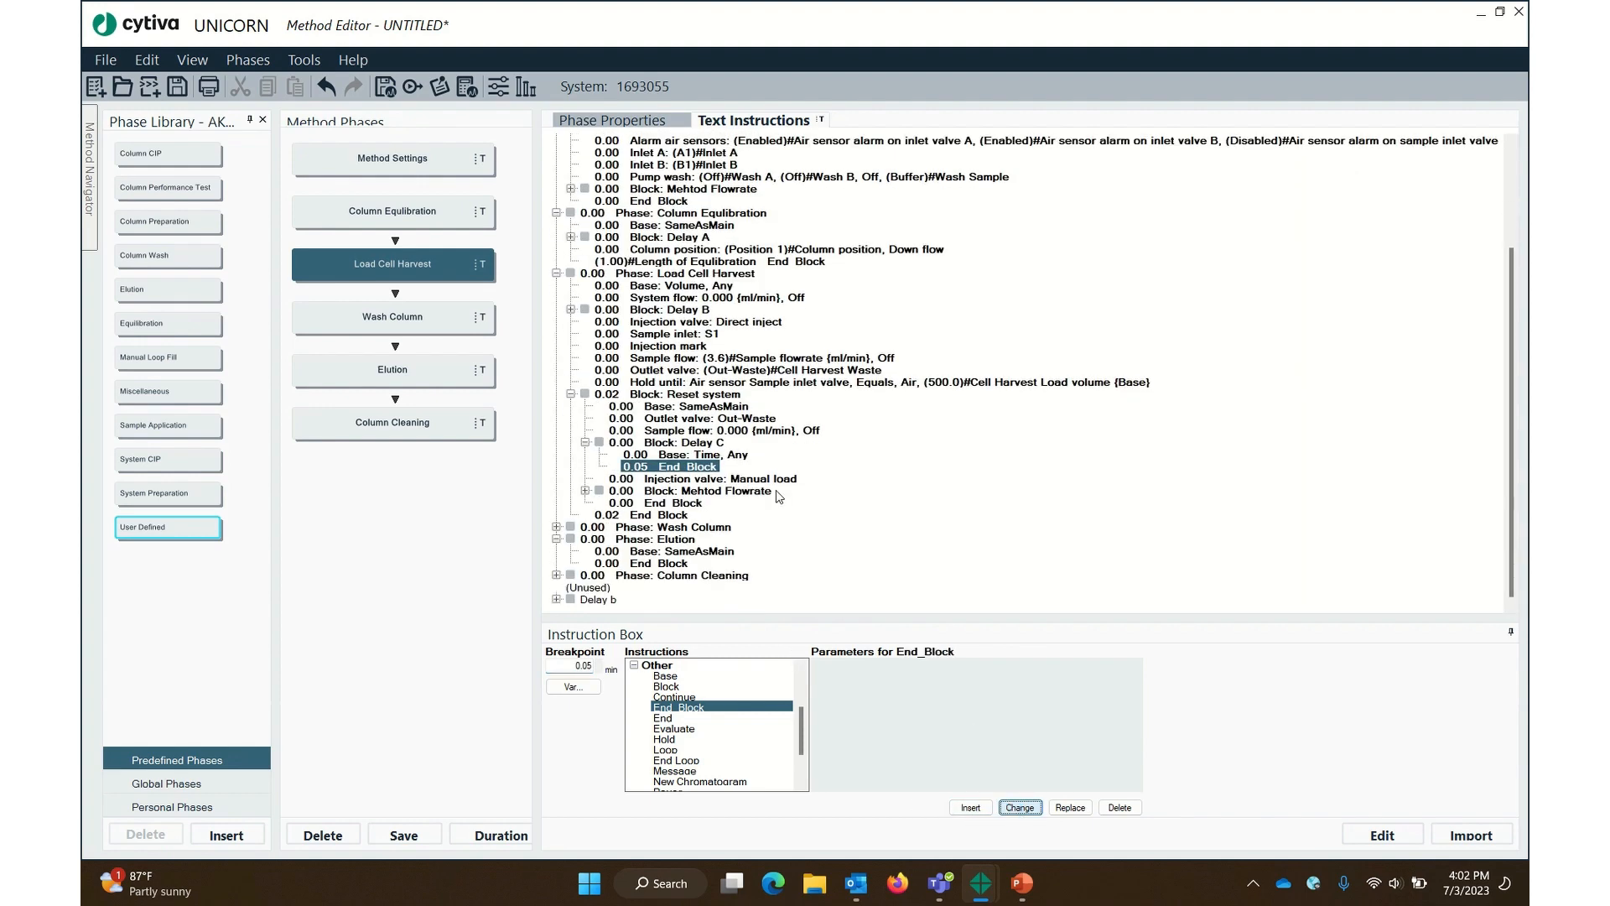
Review the Delay B and Delay C blocks along with the Sample flow and Base instructions in Reset system
left_click(659, 445)
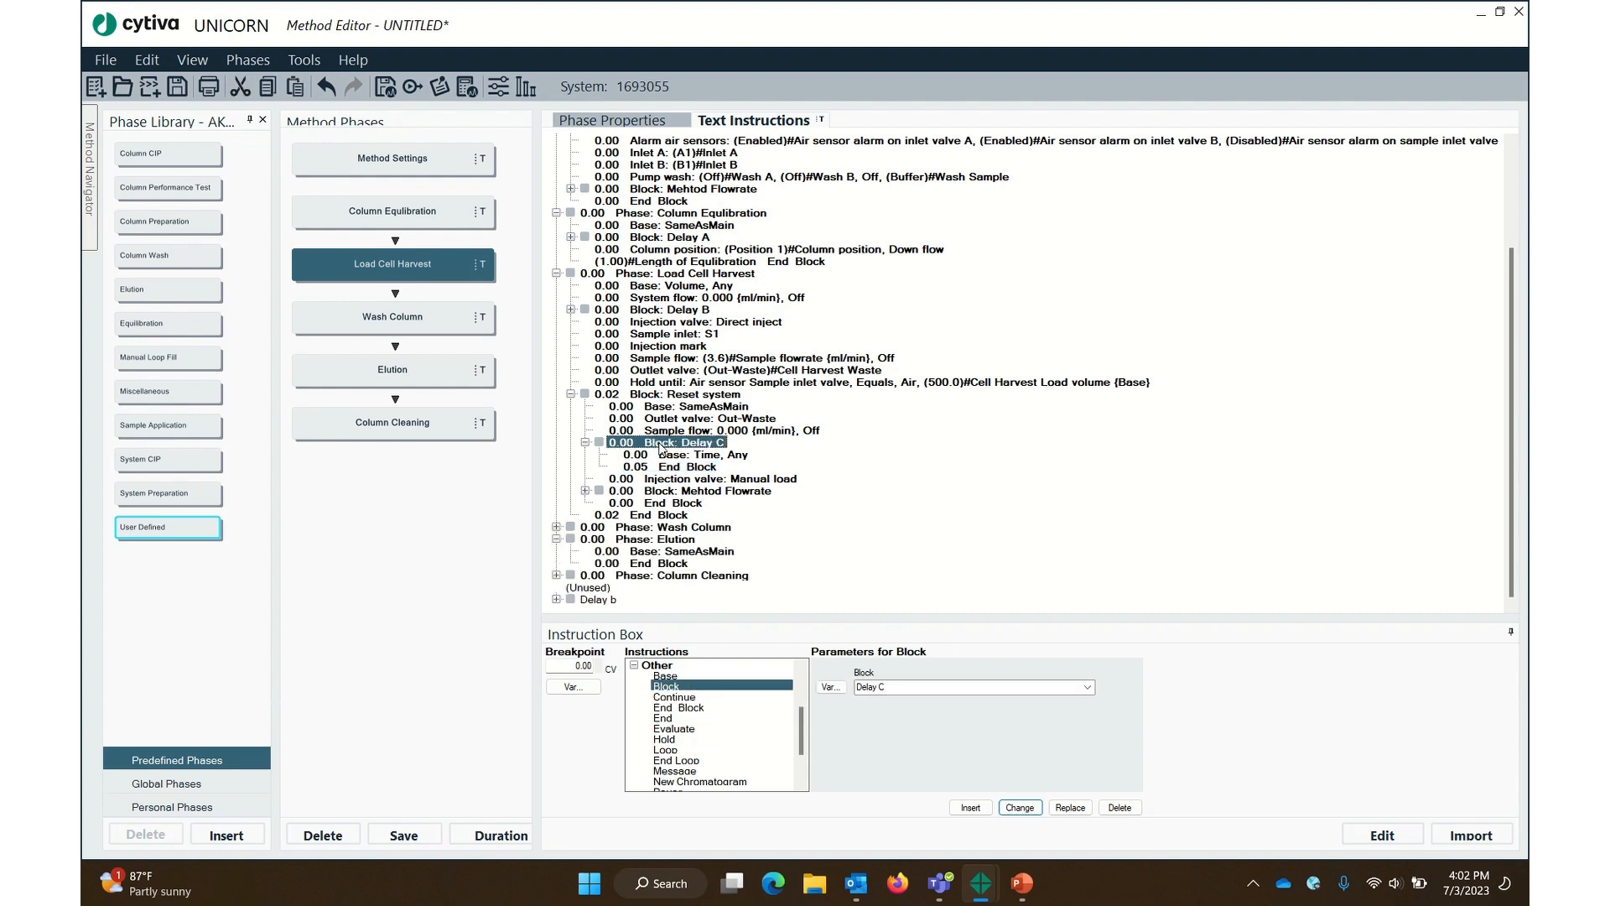
left_click(671, 312)
left_click(690, 444)
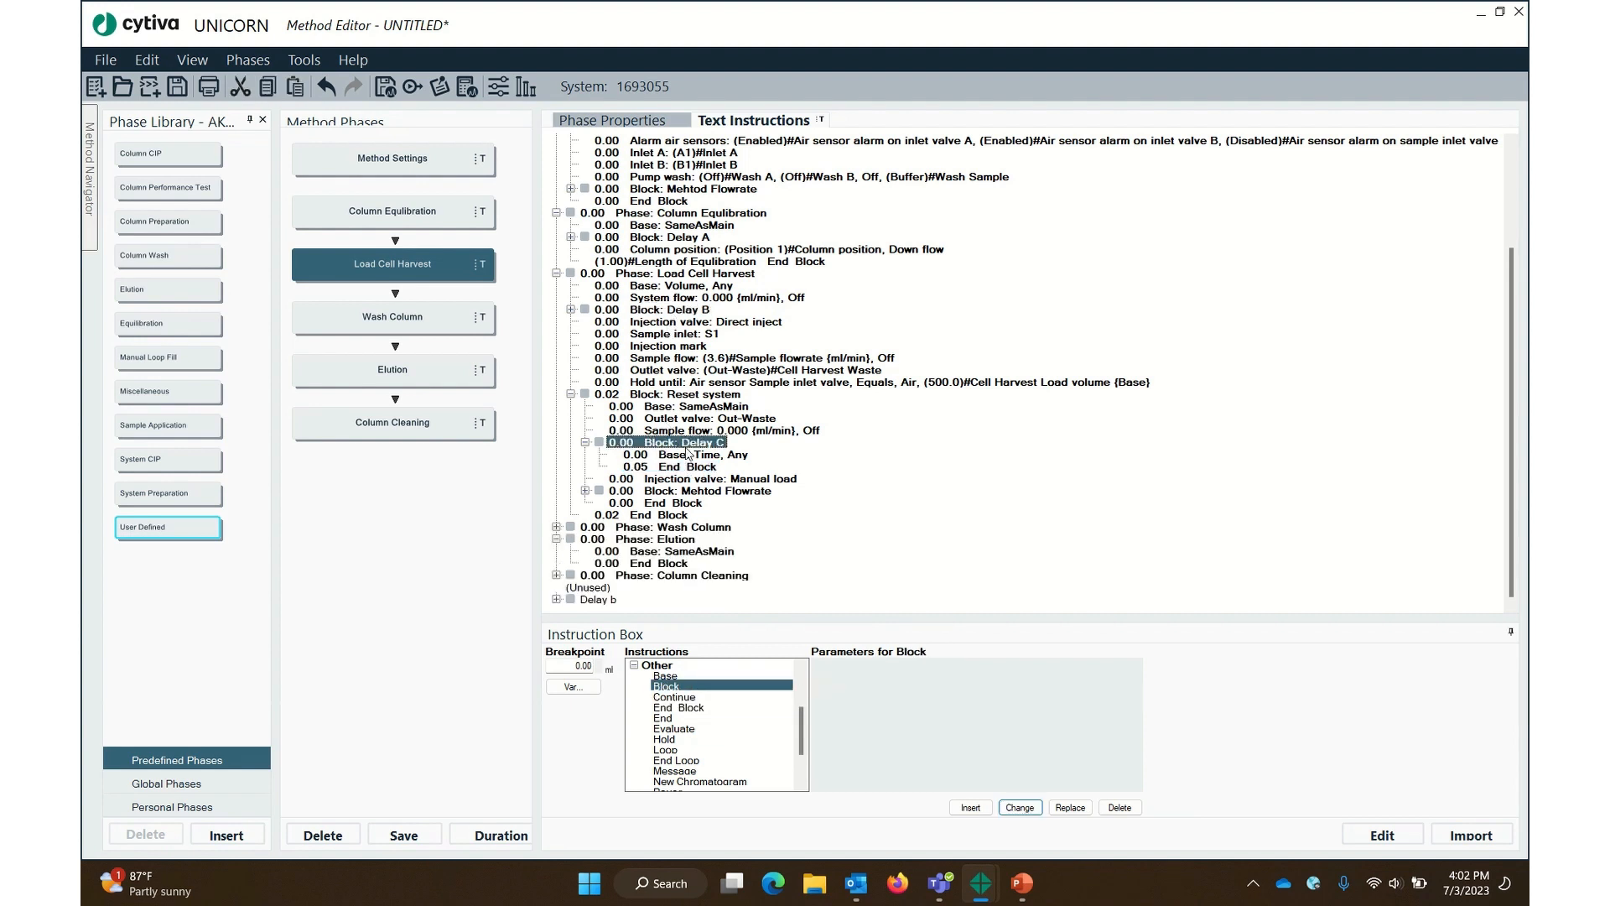
left_click(707, 431)
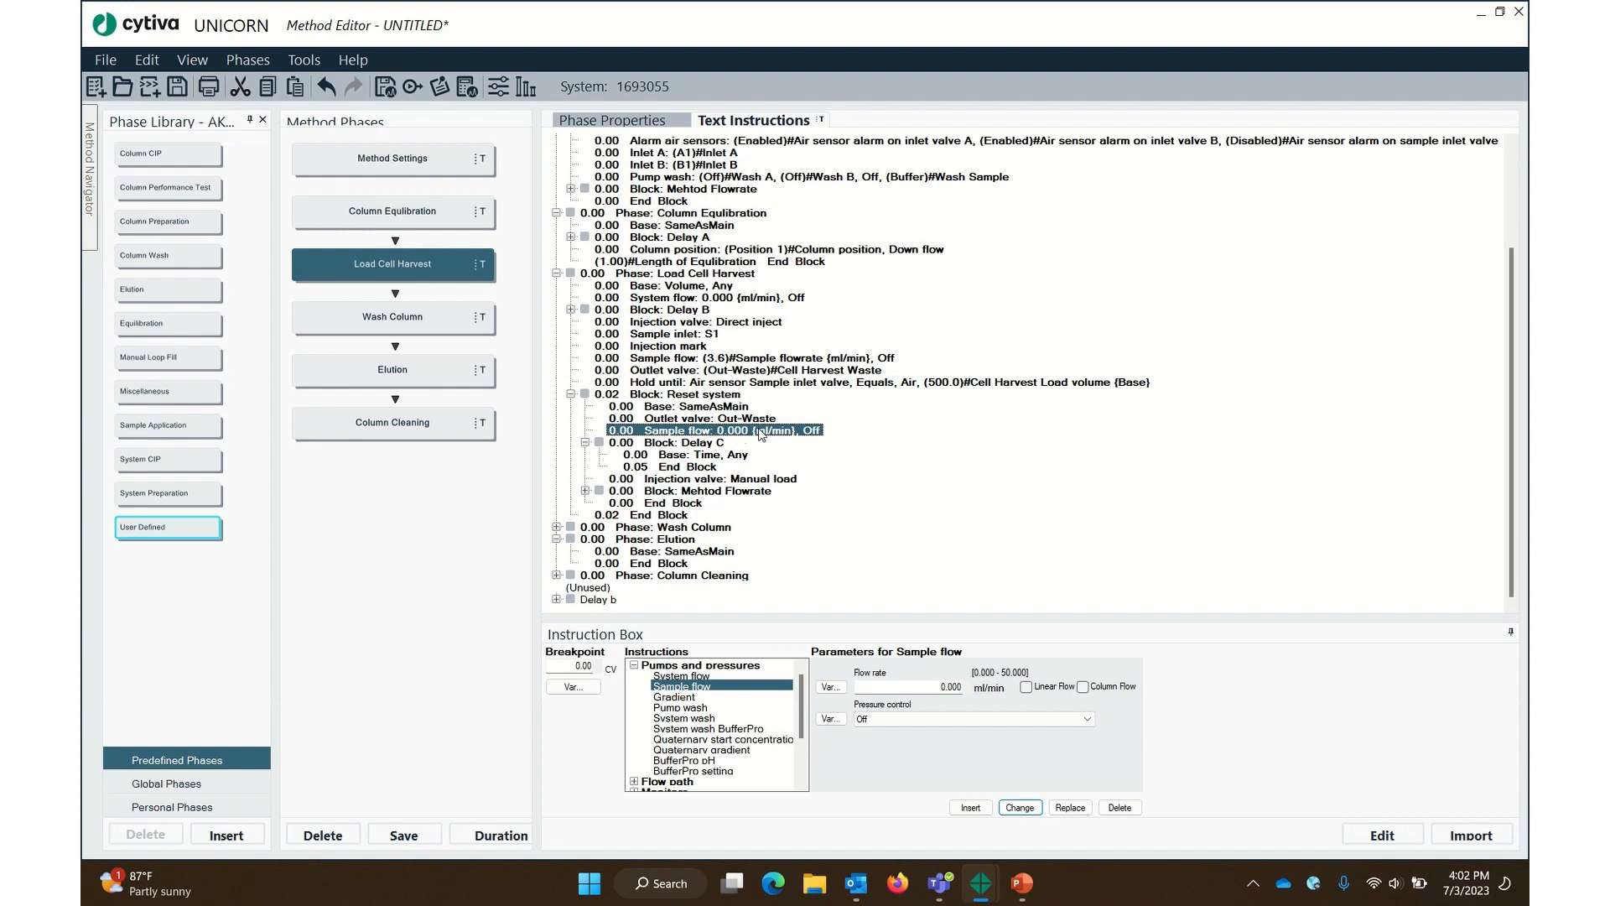
left_click(696, 456)
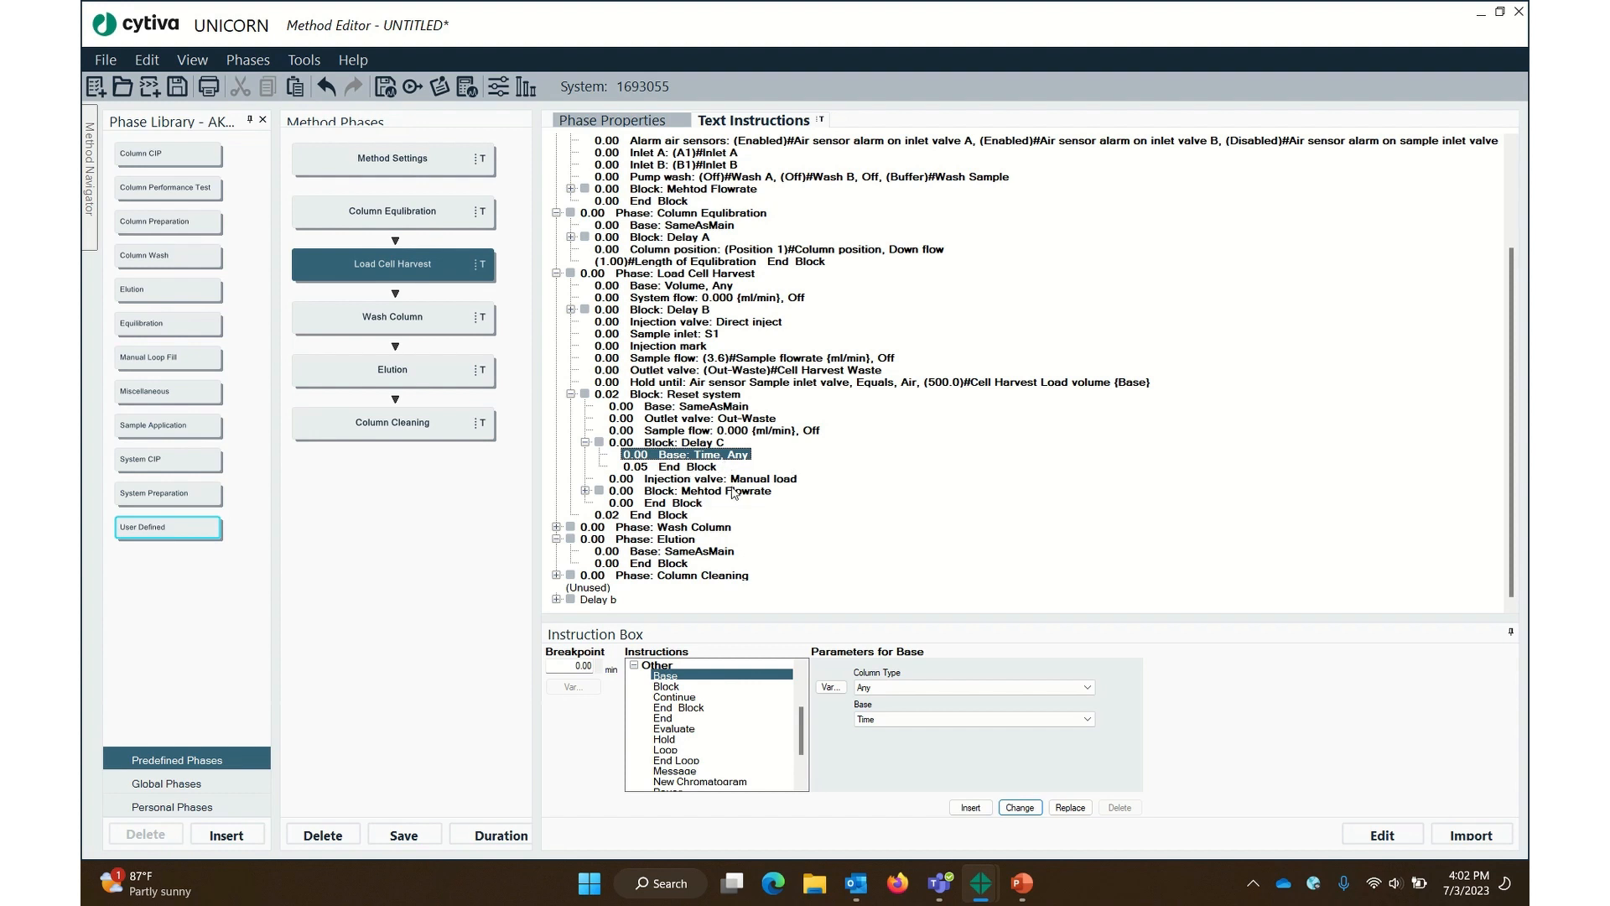
Move the Outlet valve: Out-Waste instruction from the Reset system block to just after Base in the Wash Column phase
left_click(691, 444)
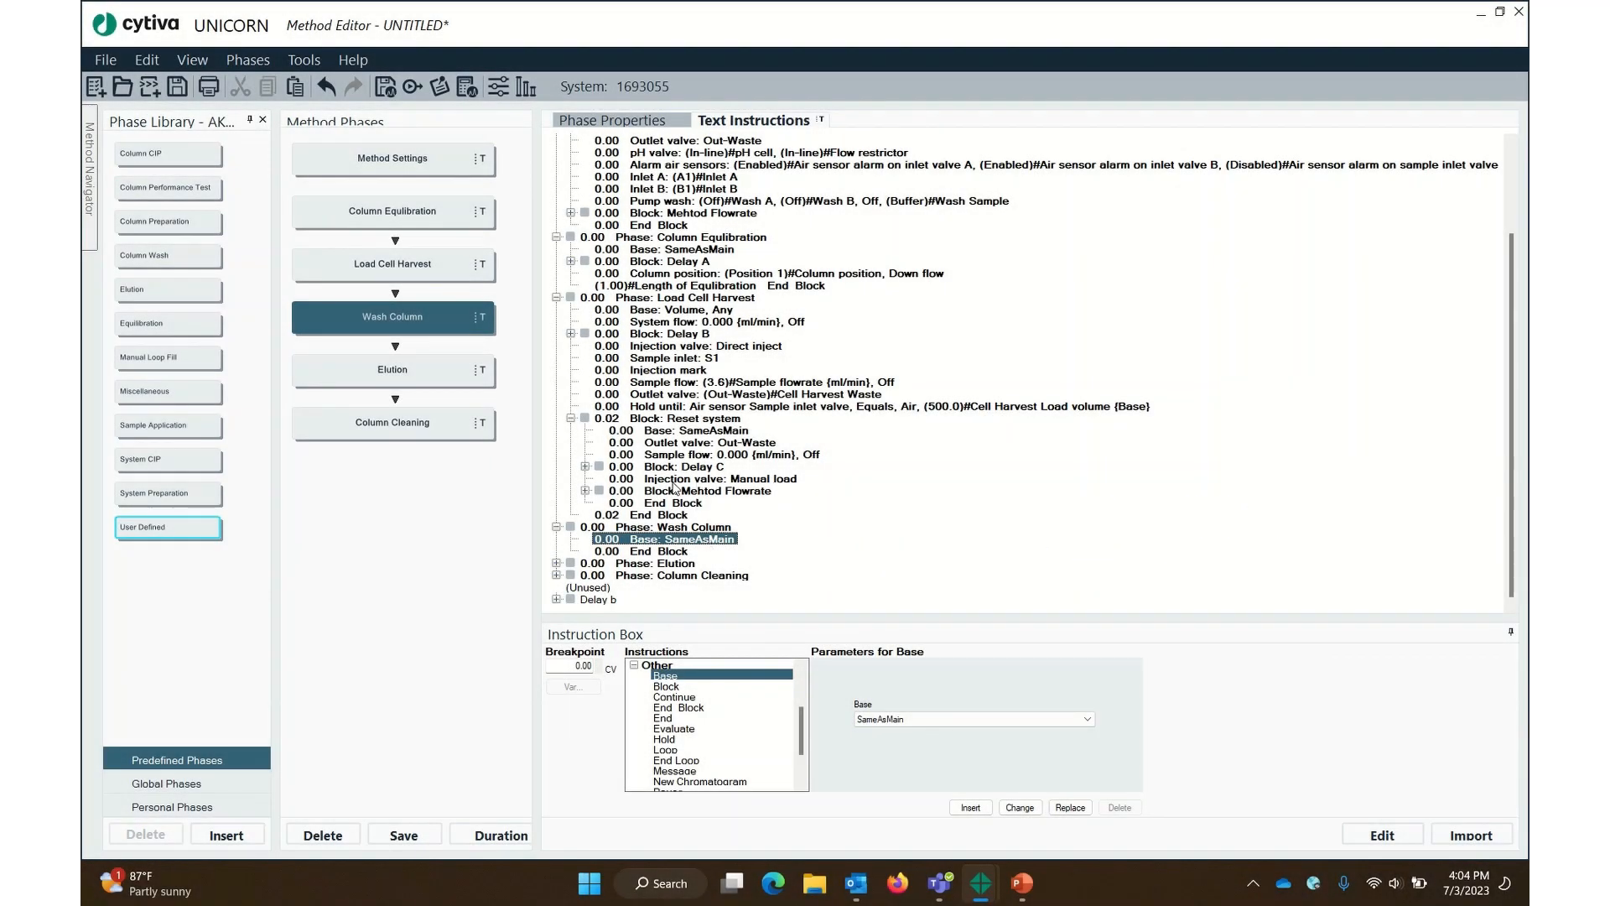
right_click(682, 445)
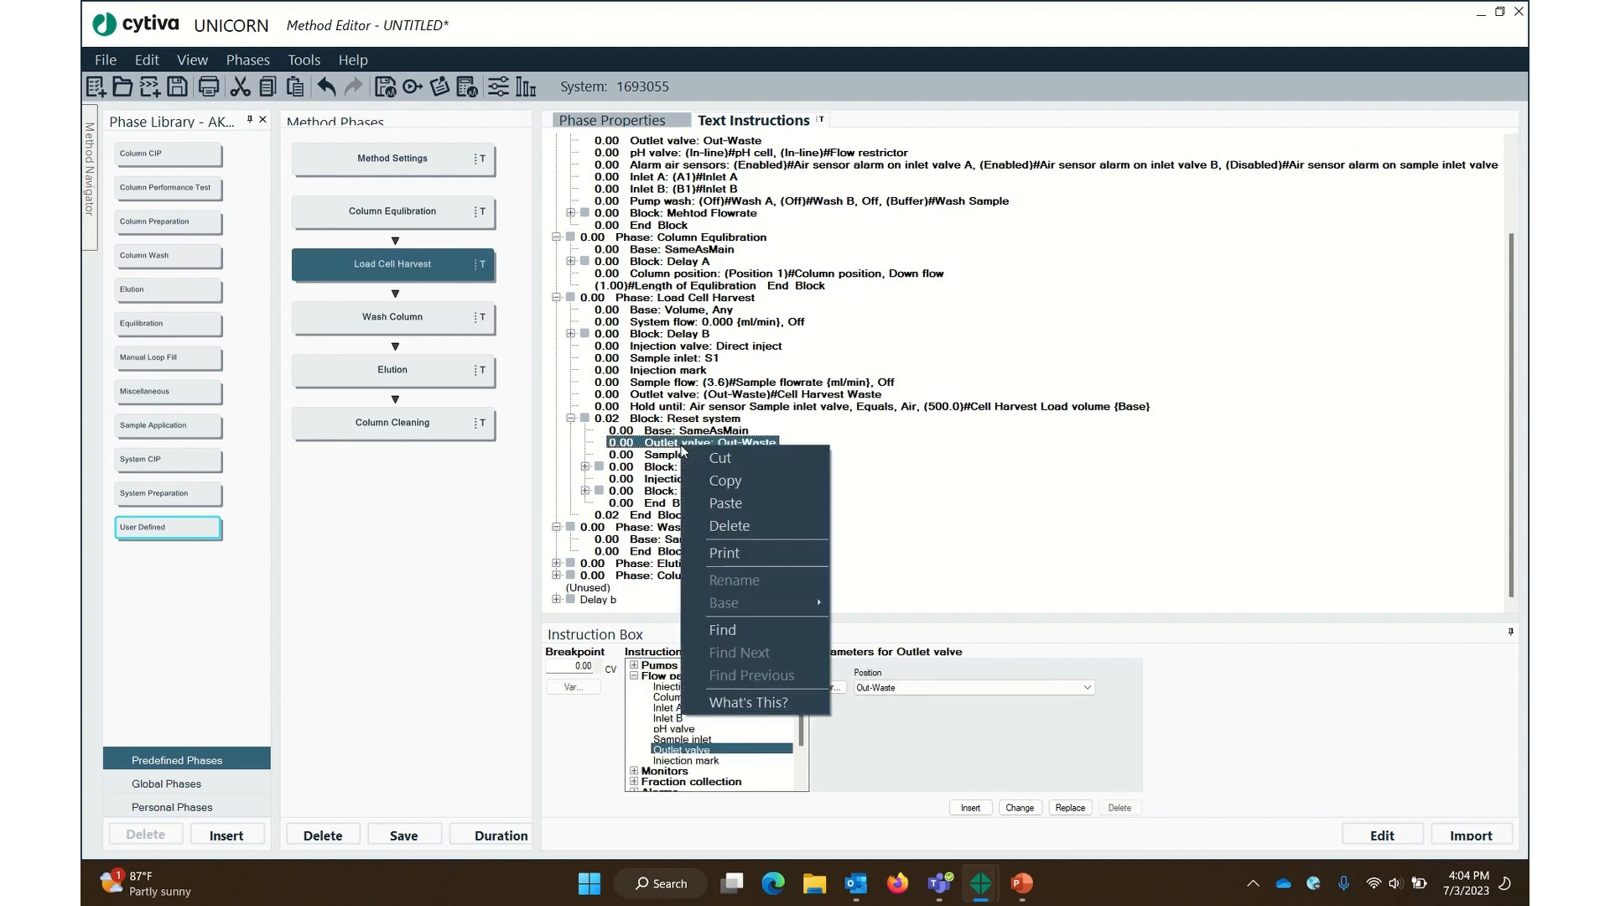
left_click(761, 454)
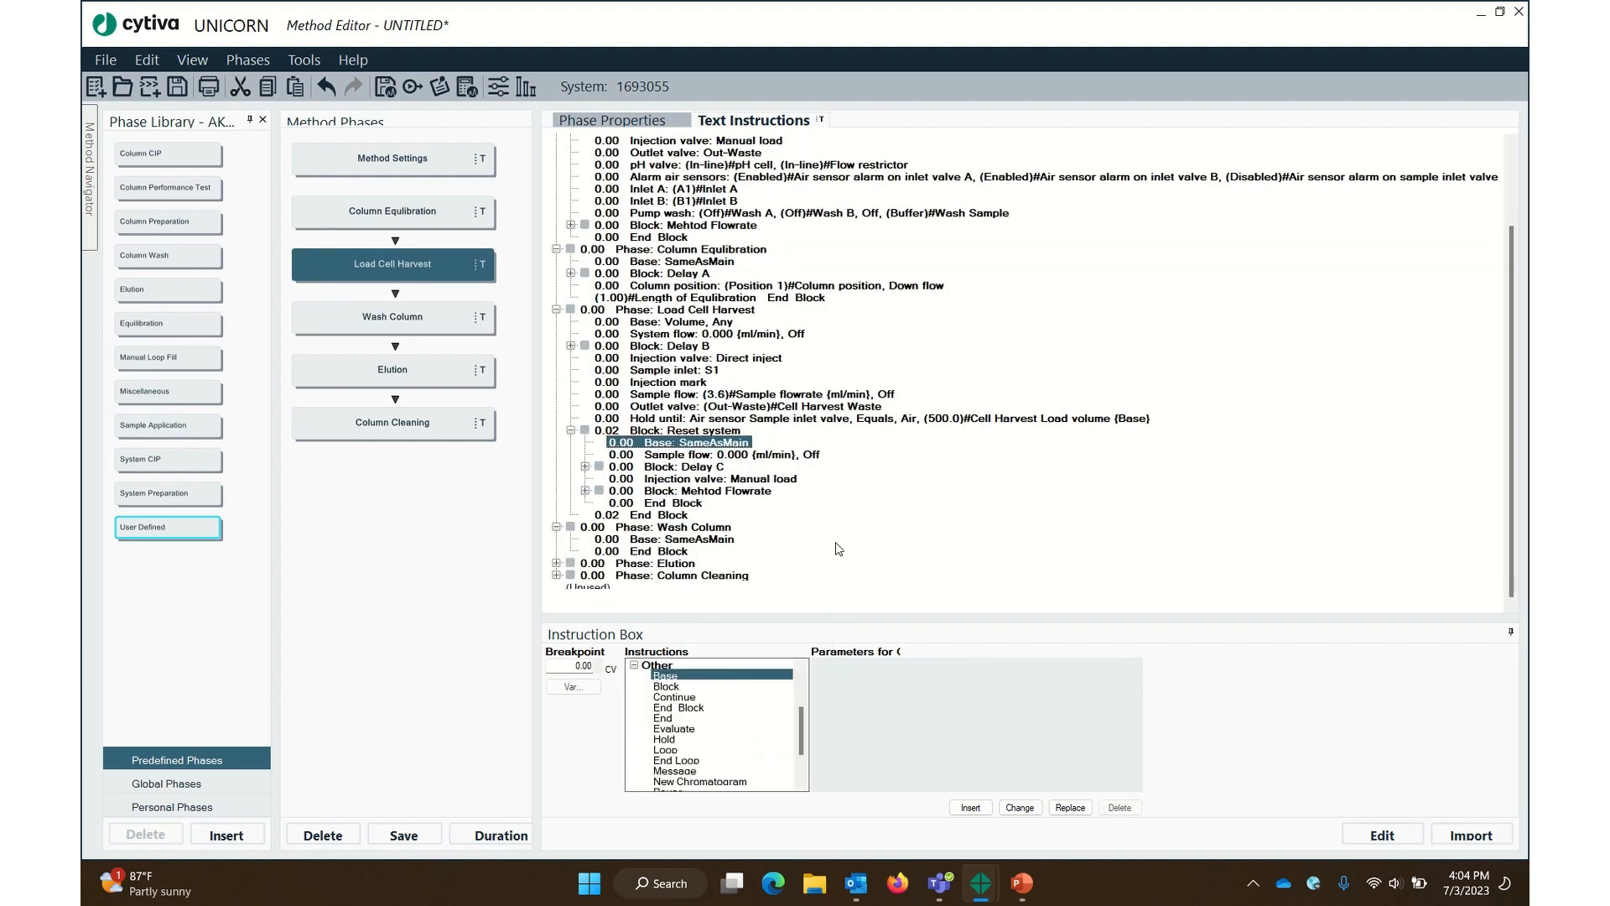
left_click(676, 540)
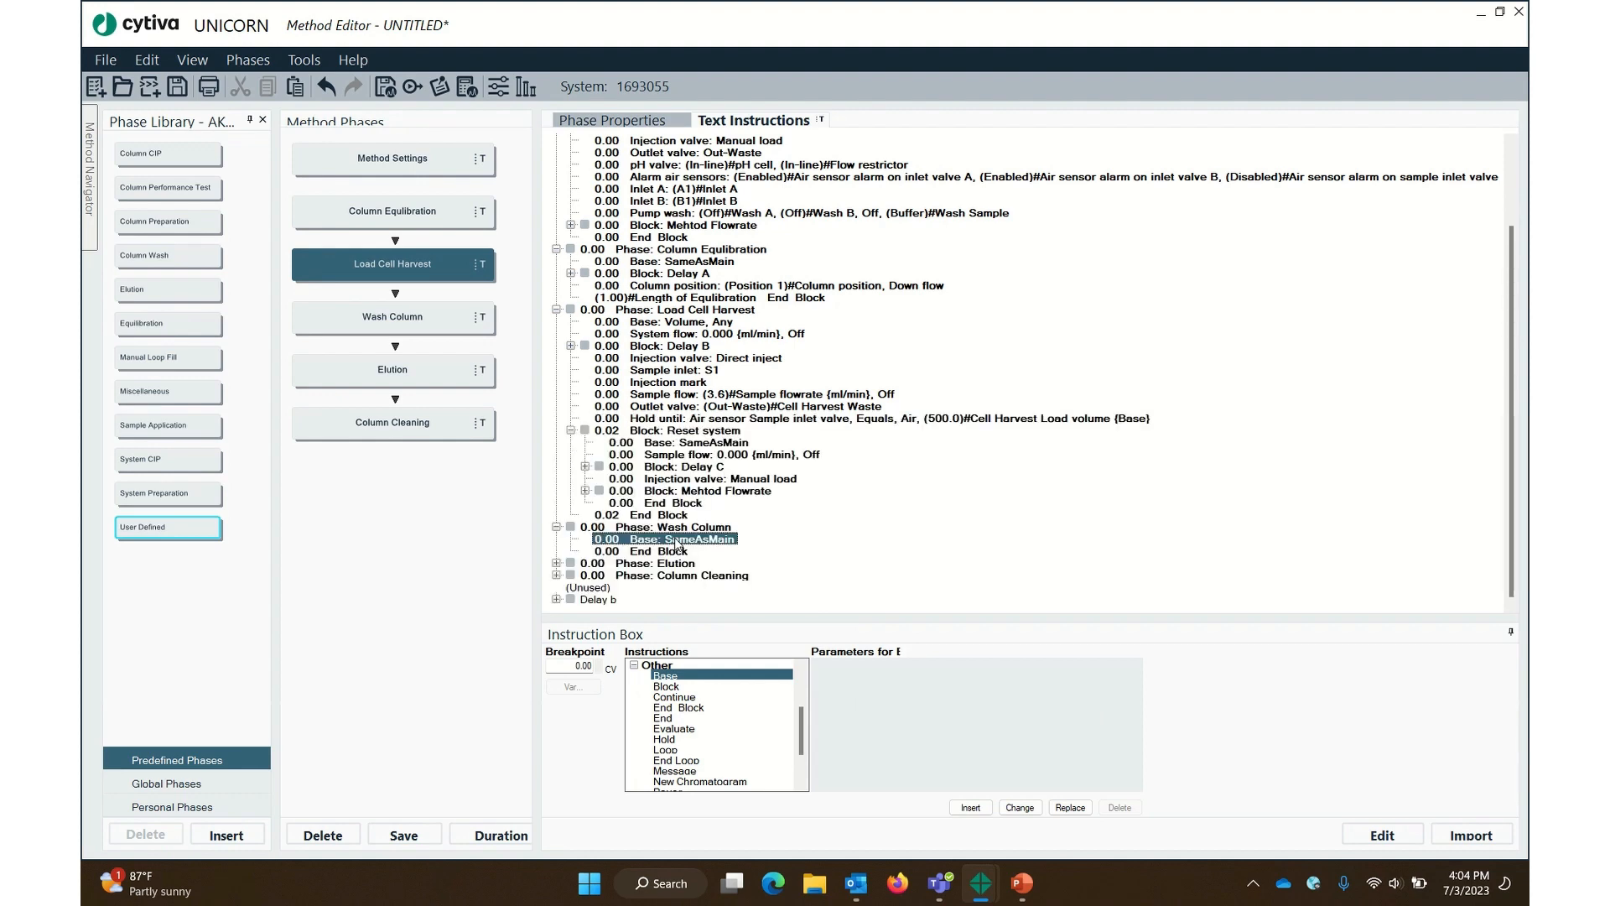
right_click(676, 544)
left_click(706, 590)
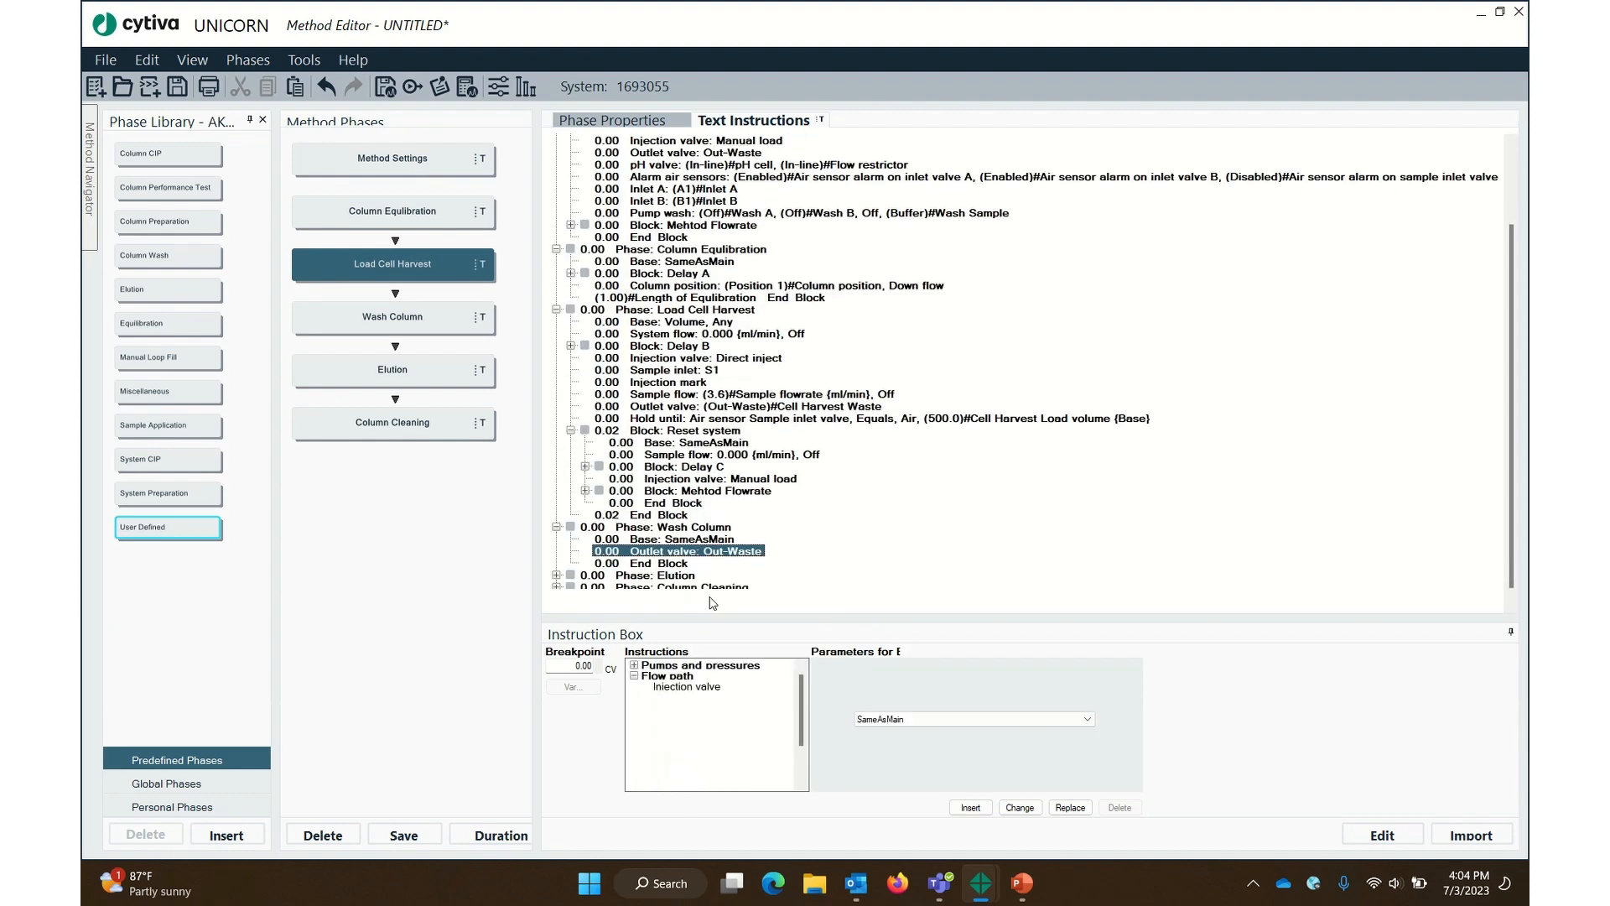
Set the breakpoint of the Outlet valve instruction in the Wash Column phase to 1 CV
double_click(575, 668)
type("1")
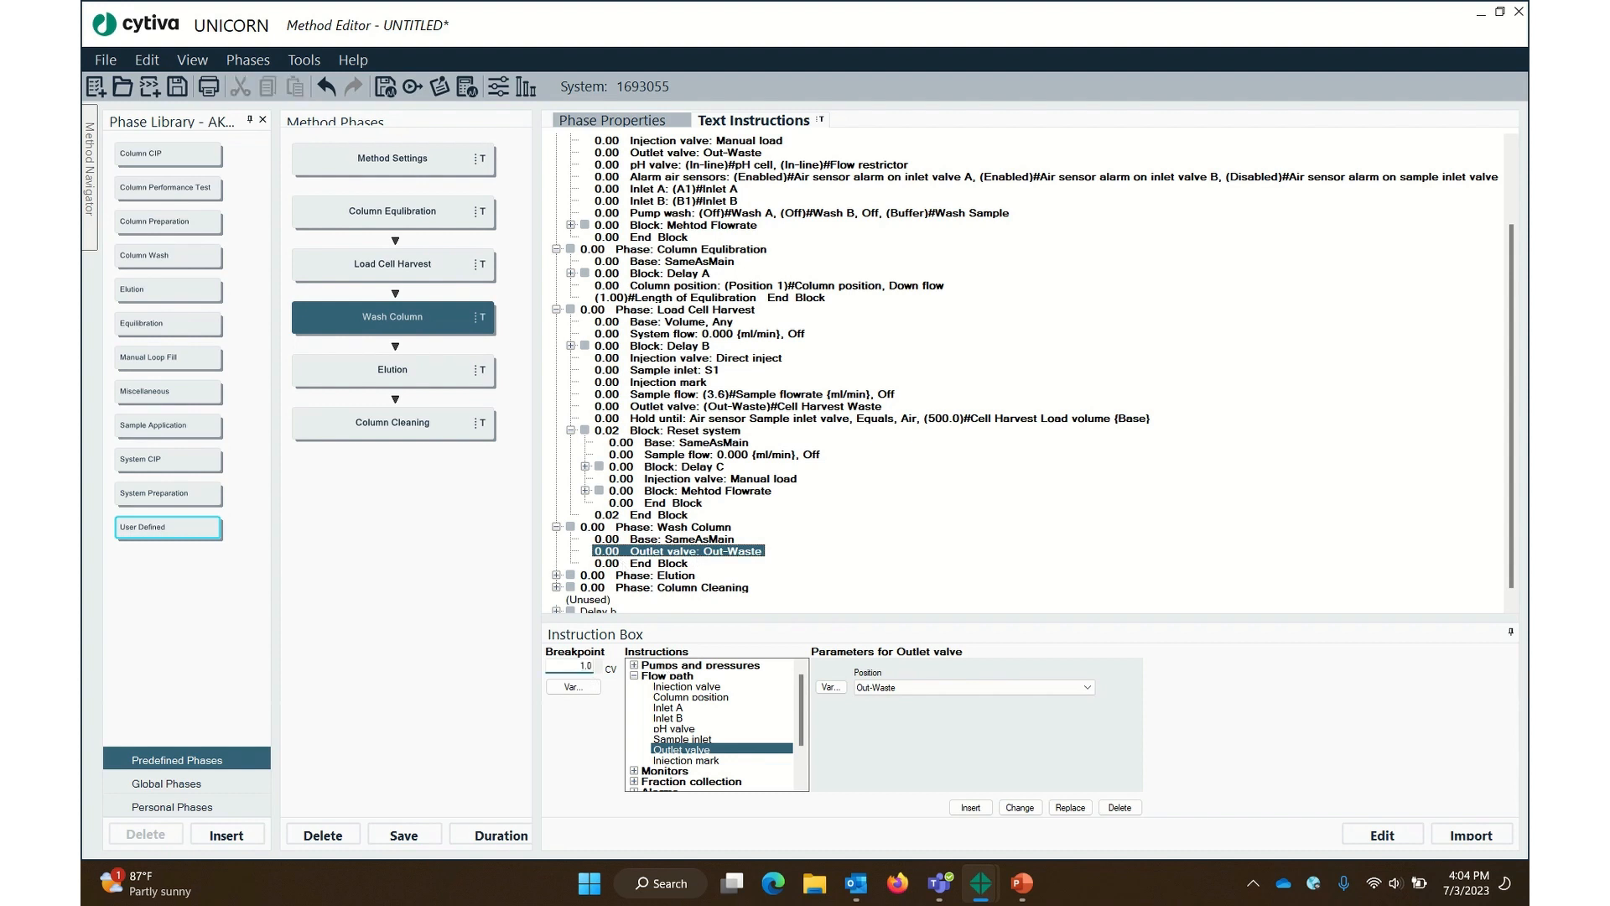
left_click(1020, 808)
left_click(1020, 808)
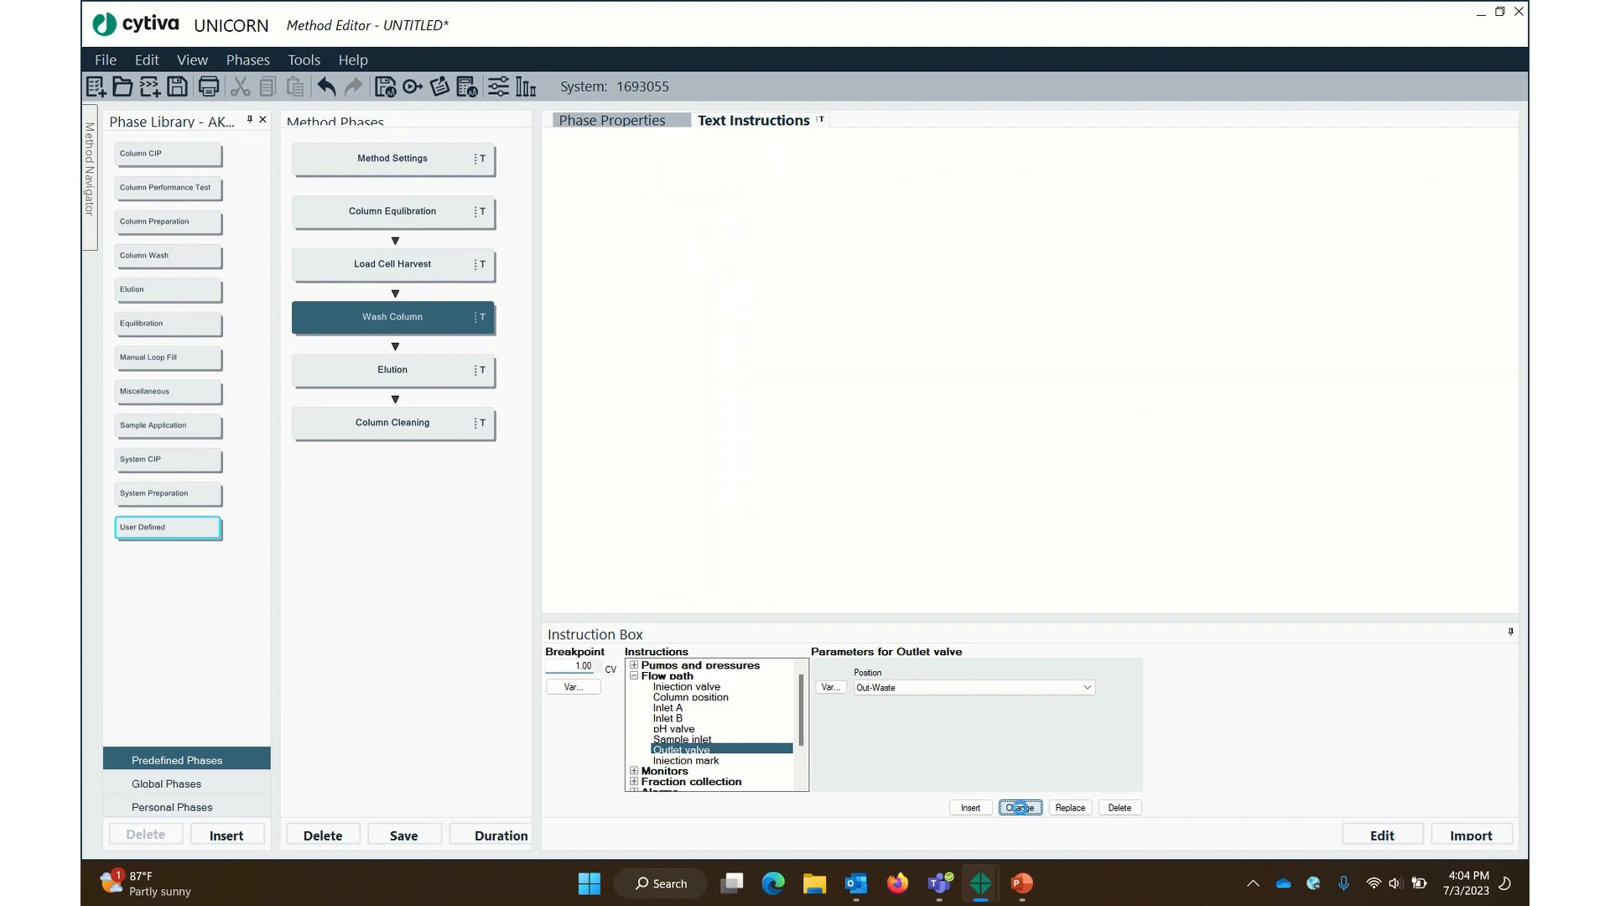
Set the End_Block breakpoint of the Wash Column phase to 4 CV
left_click(654, 563)
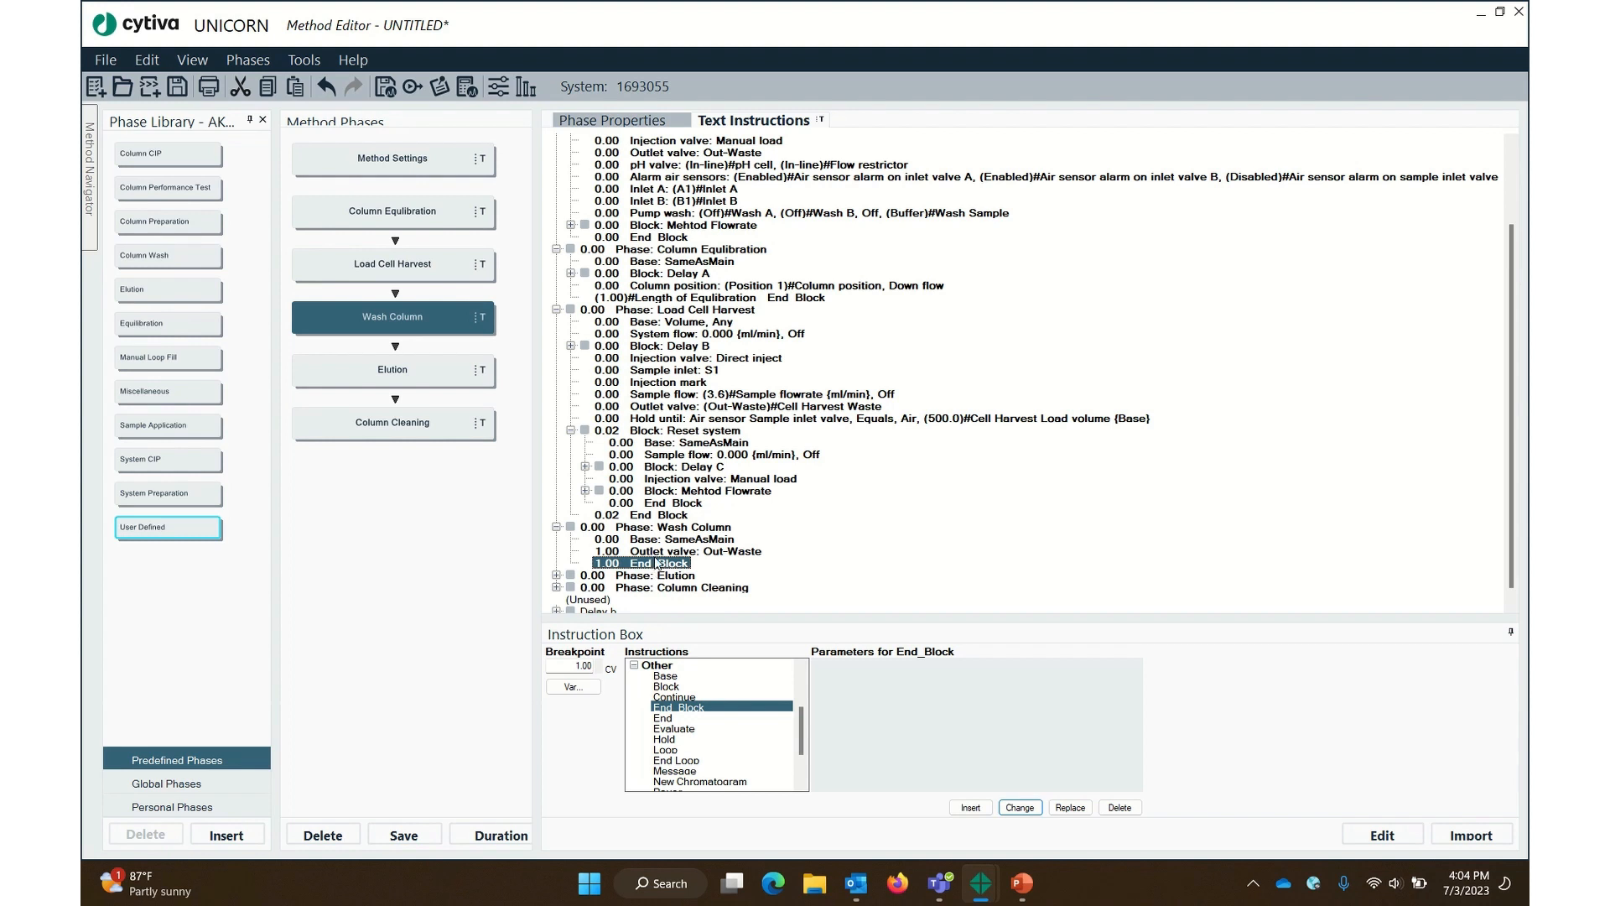
left_click(656, 553)
left_click(659, 562)
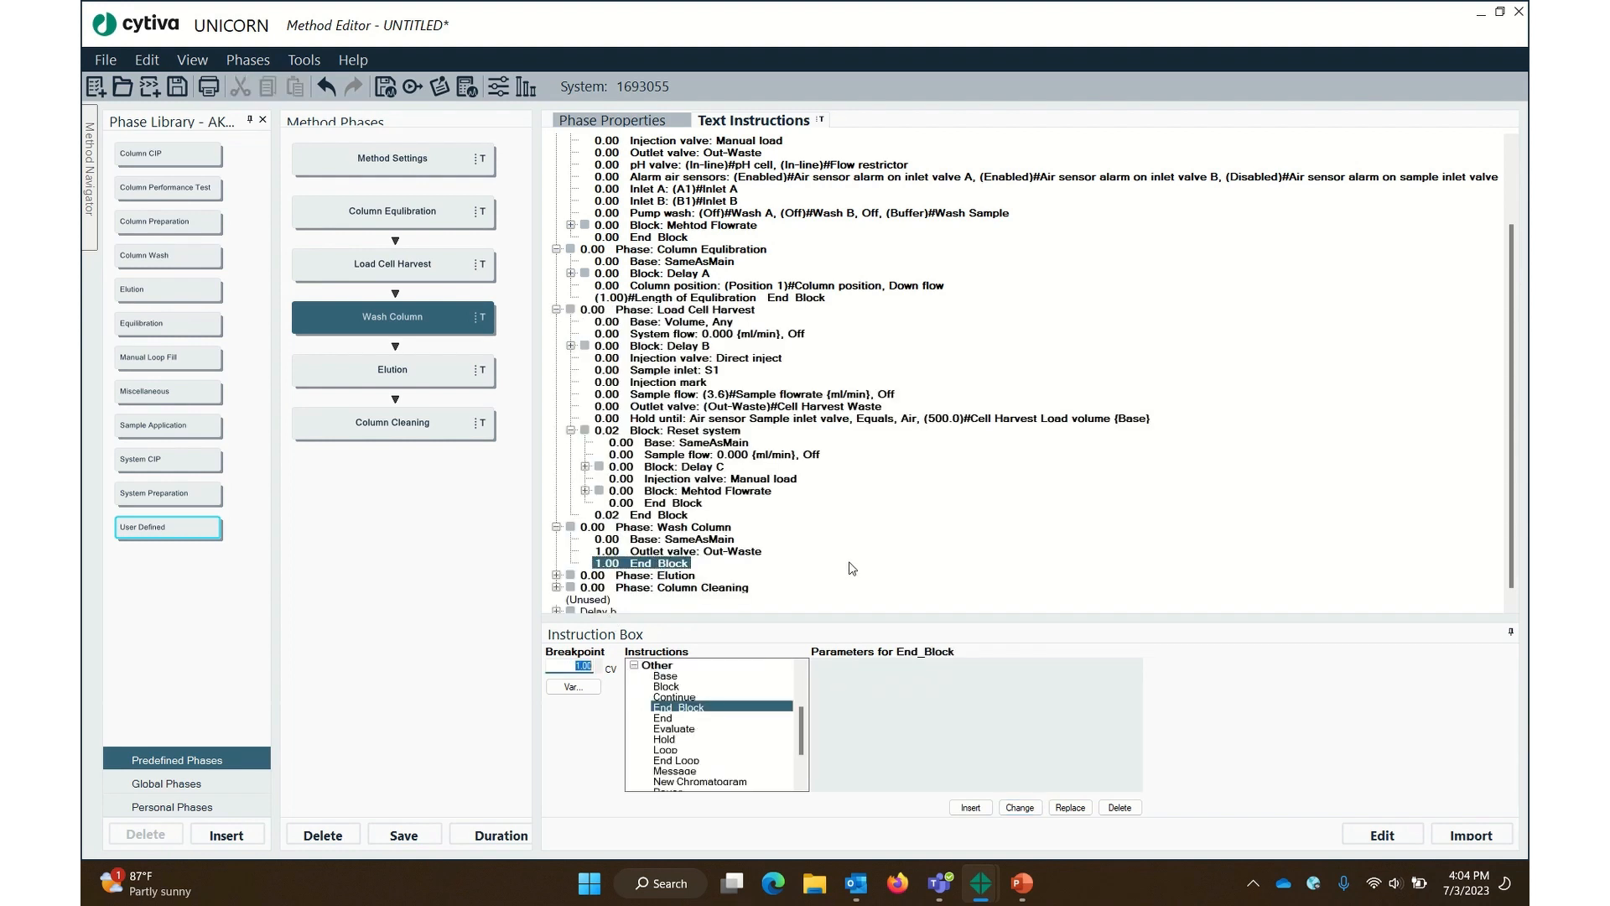
type("4")
left_click(1020, 807)
Check the breakpoints of the Outlet valve and End_Block instructions in the Wash Column phase
left_click(671, 551)
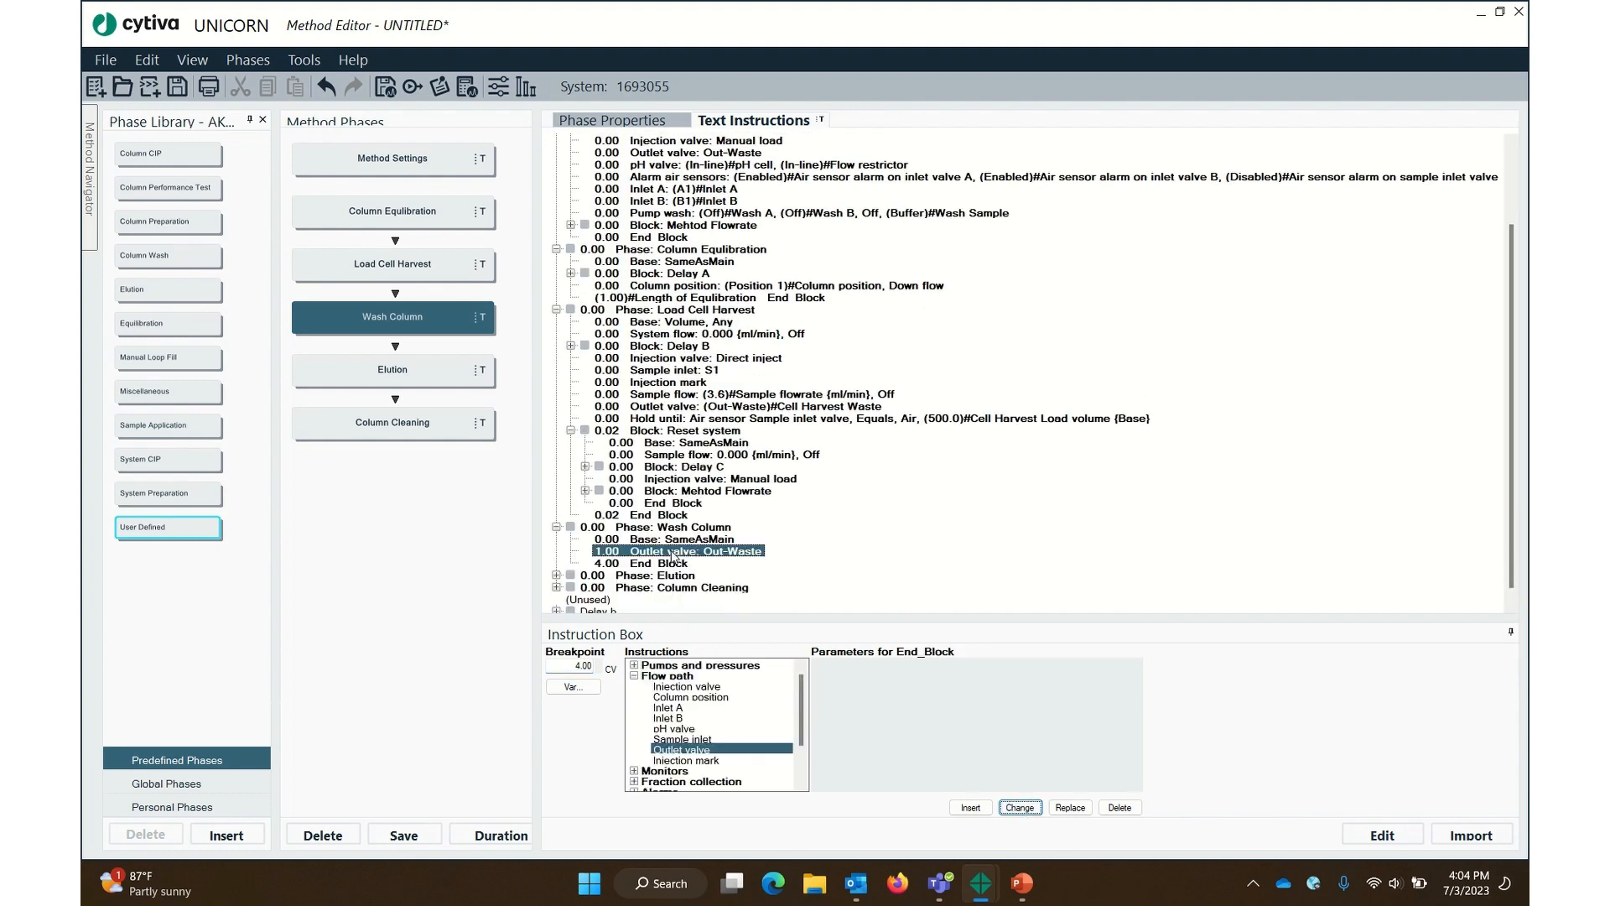
left_click(663, 563)
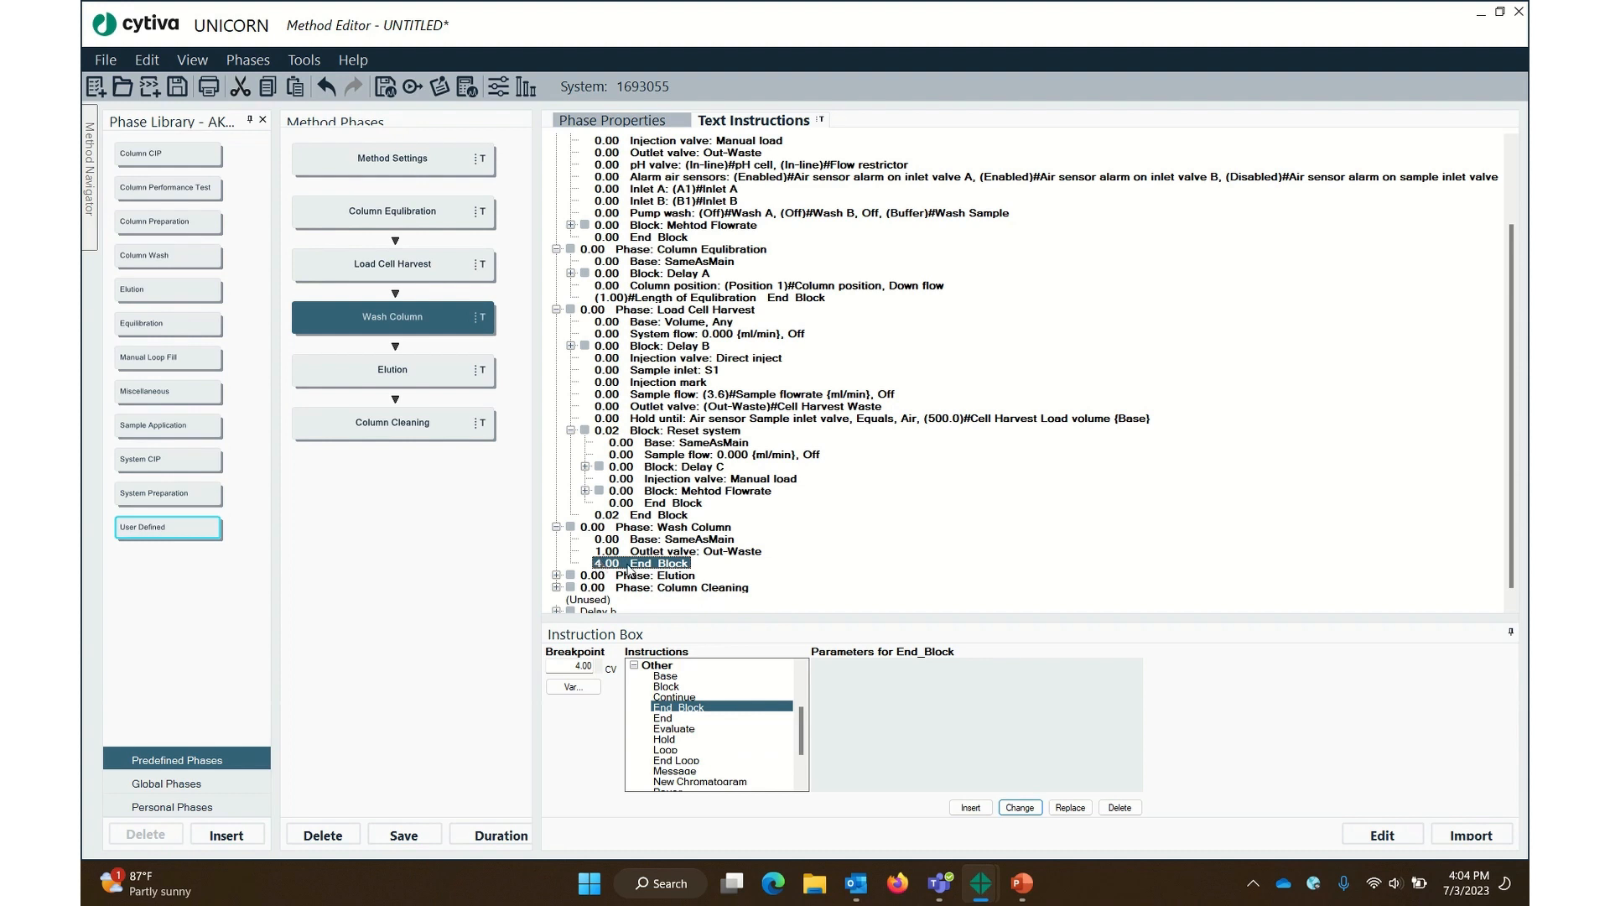
scroll(629, 569, "down", 1)
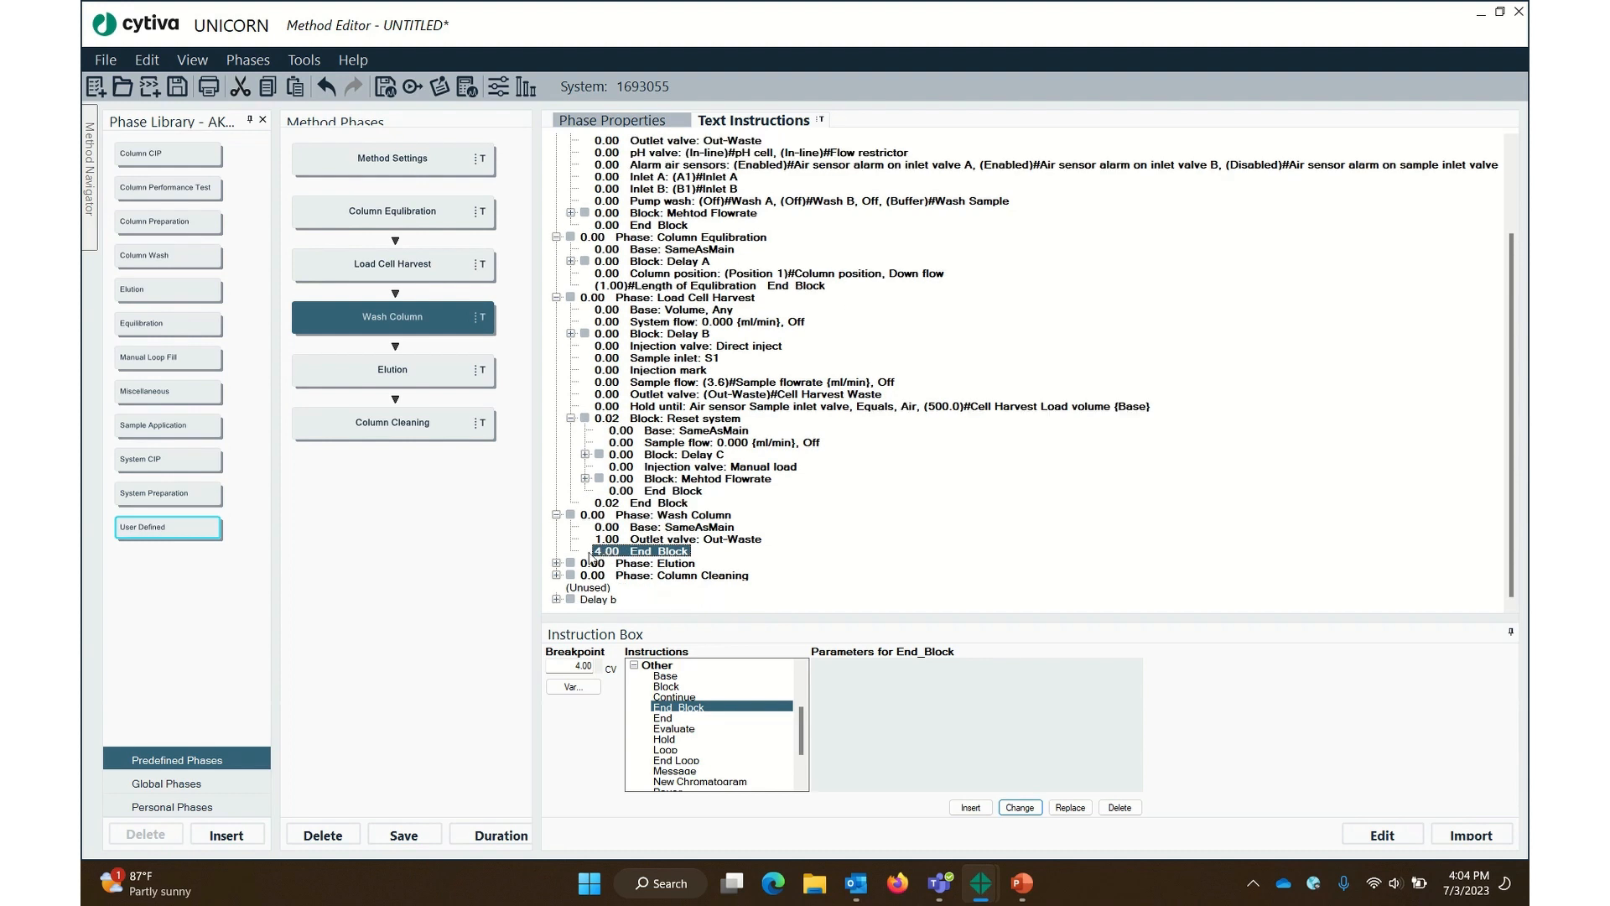
left_click(606, 540)
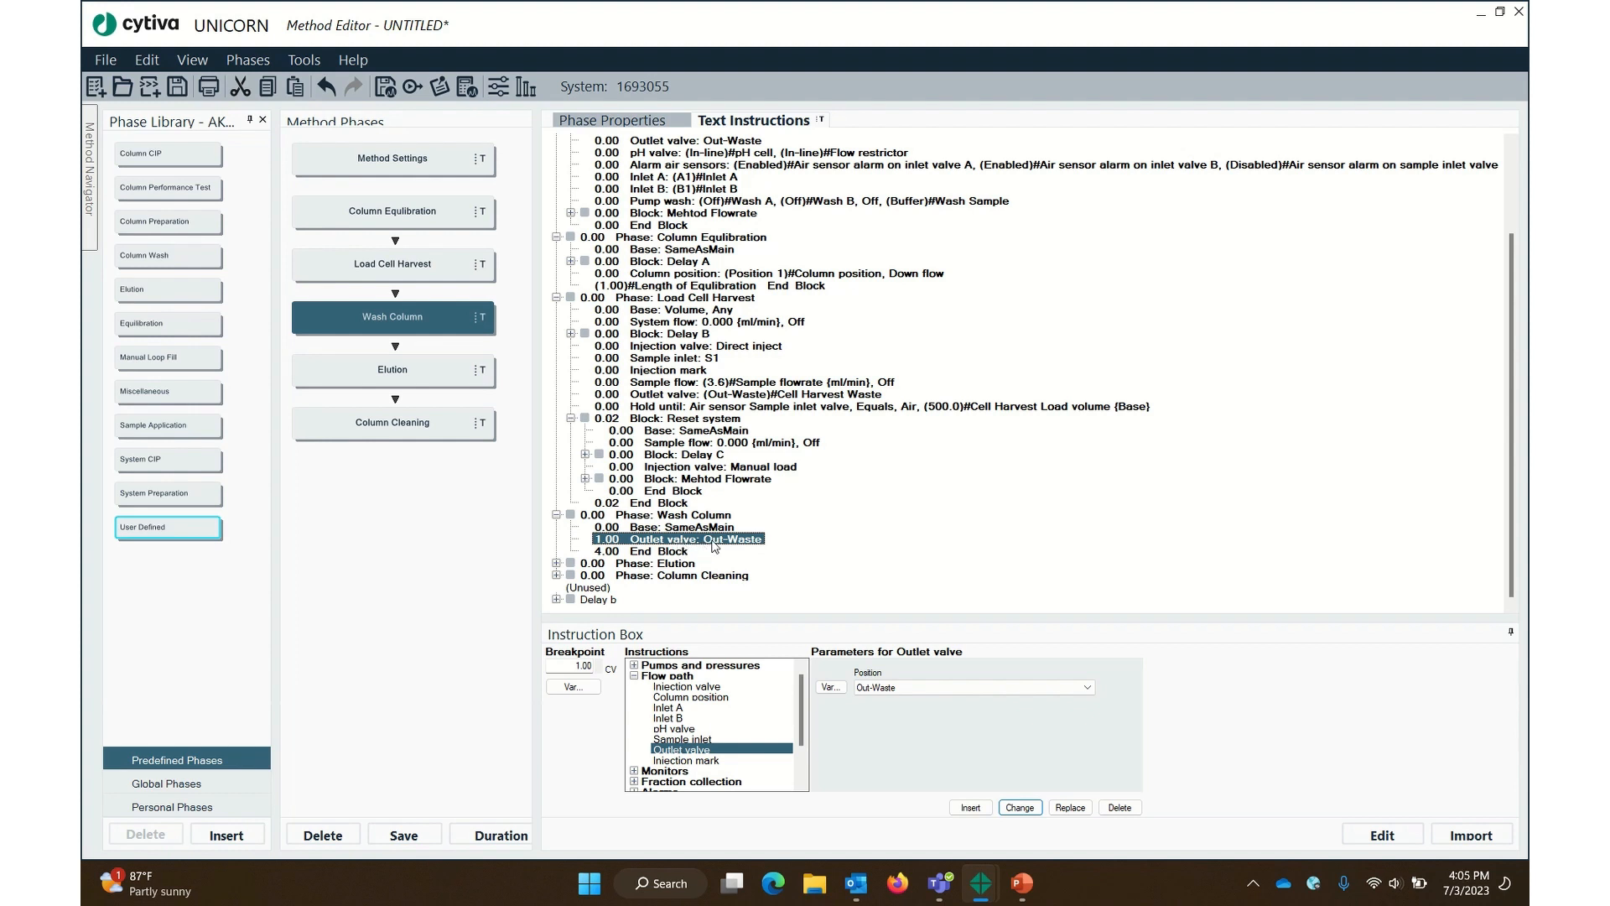
Review the Reset system block, the Inlet A instruction, and the Wash Column phase's outlet valve and End_Block instructions
left_click(686, 420)
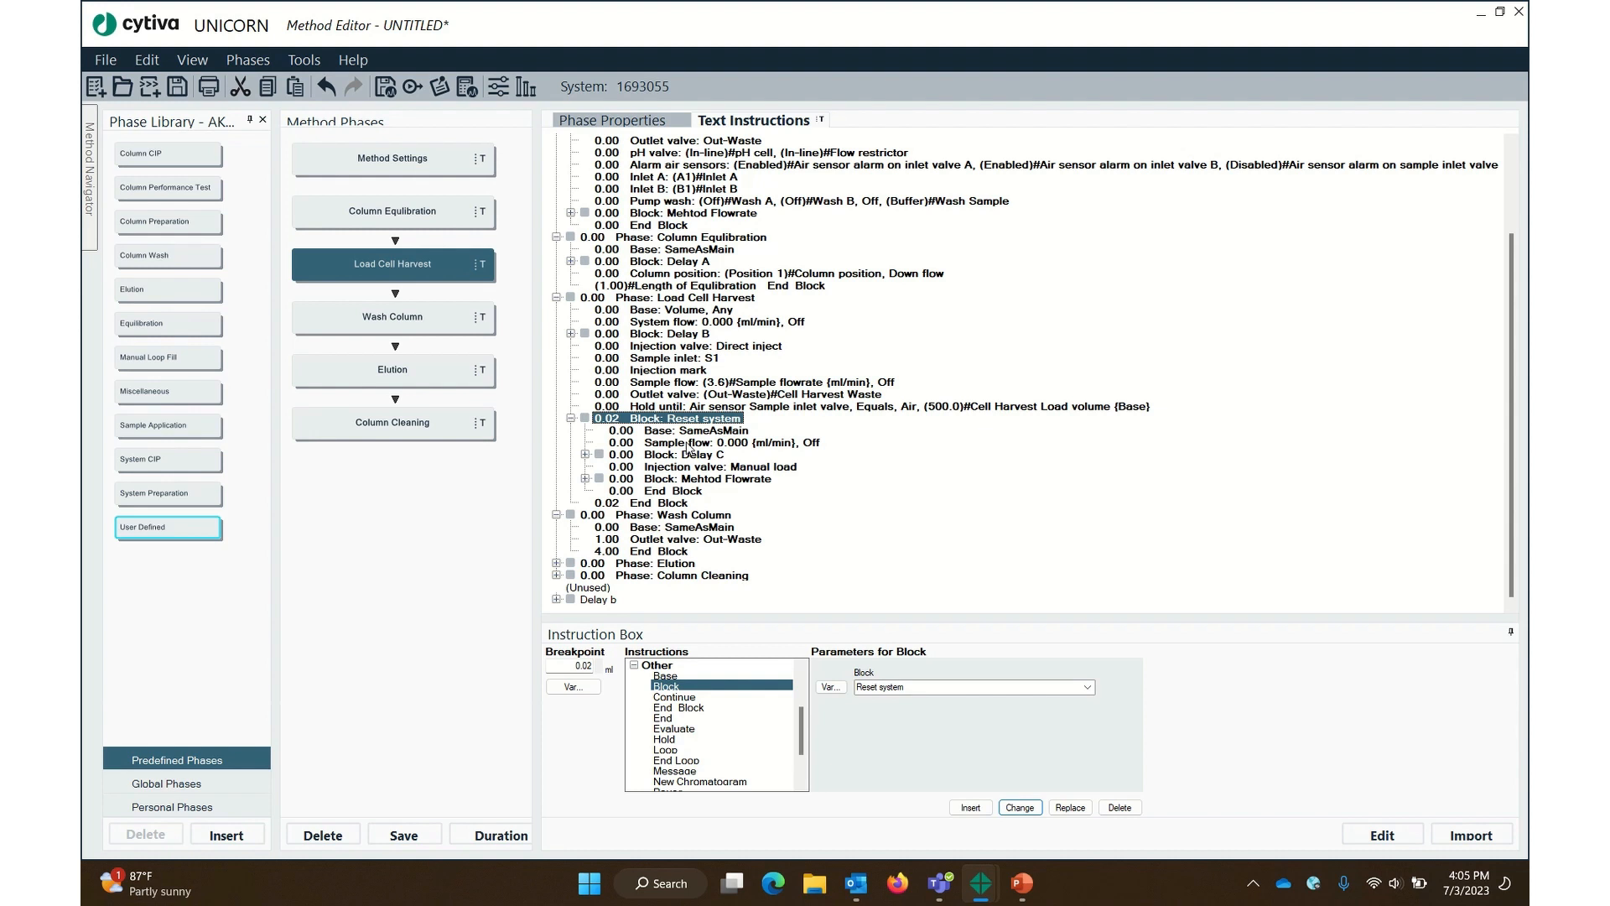
left_click(698, 541)
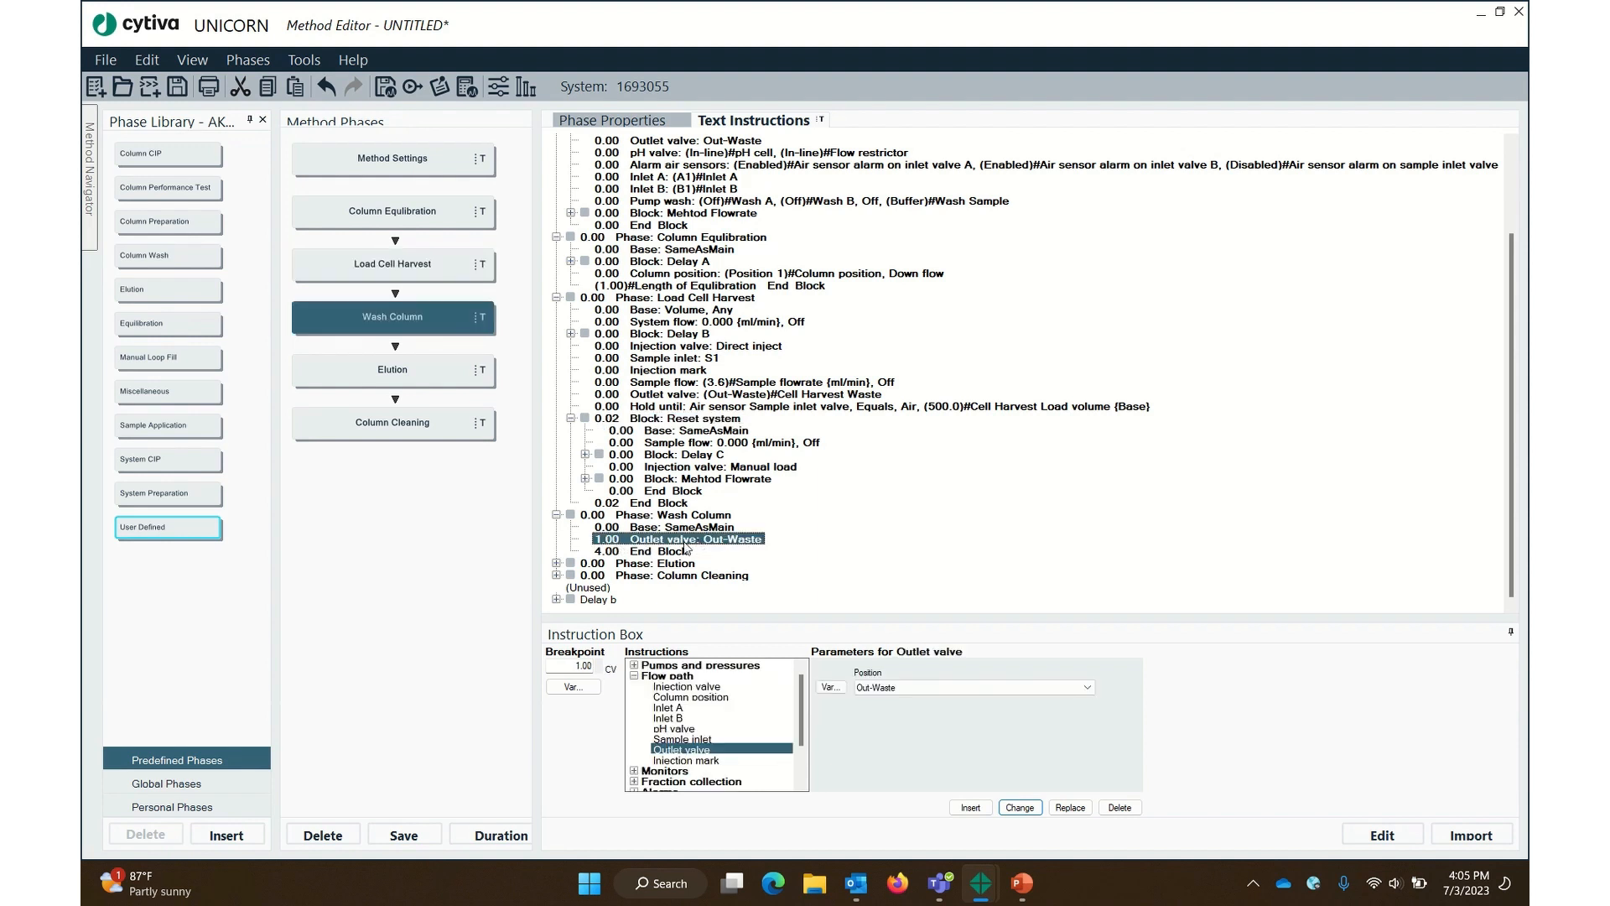
left_click(680, 424)
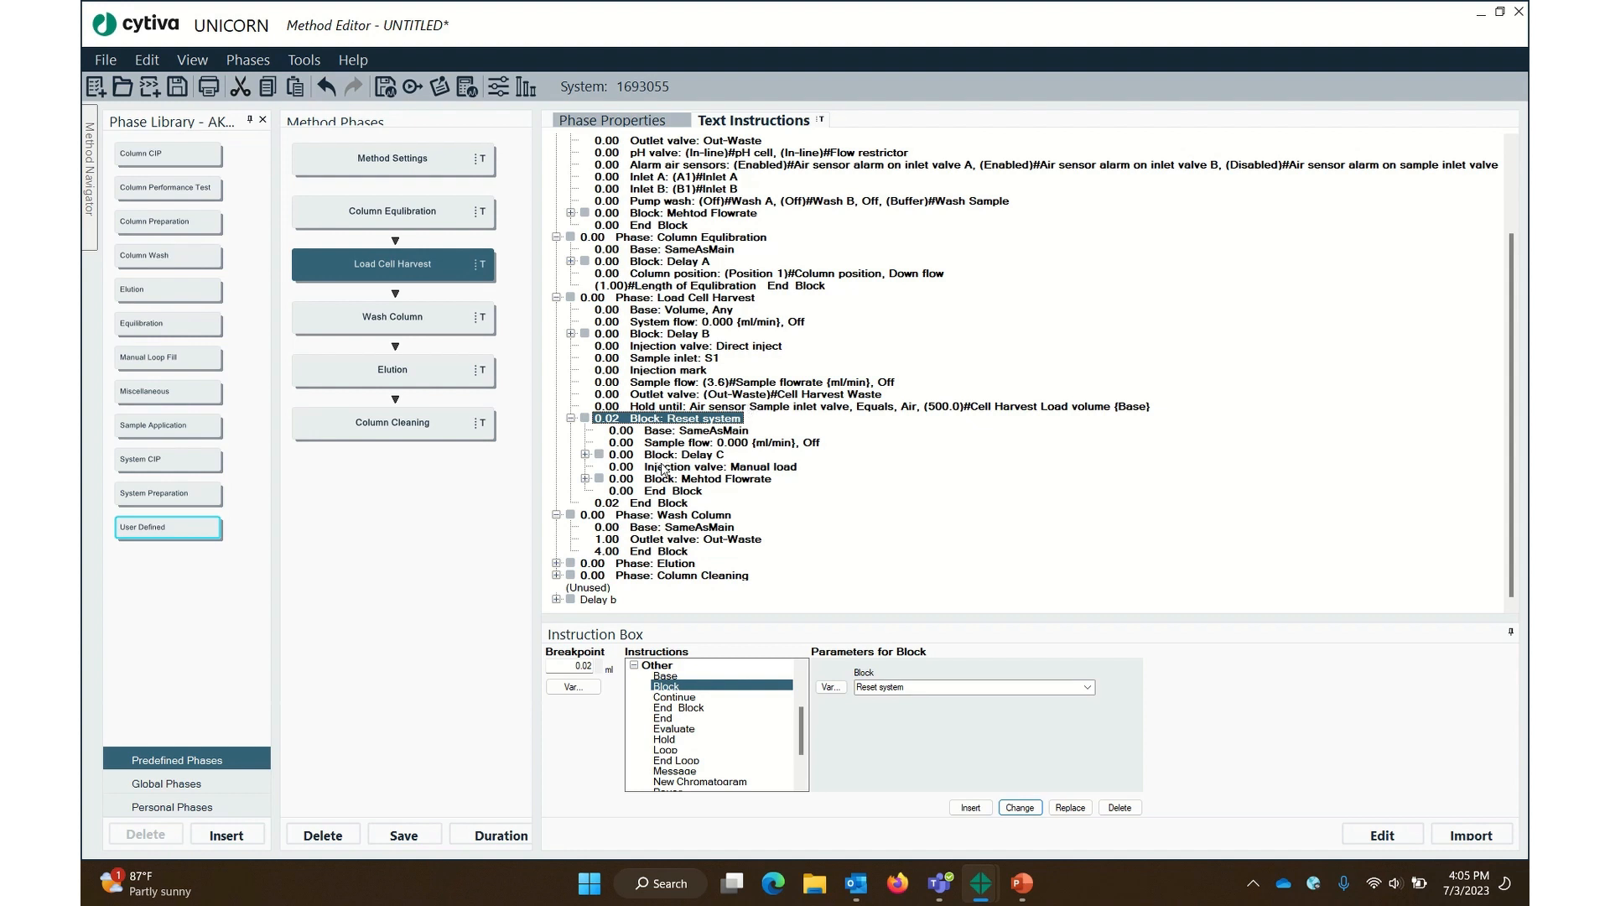
left_click(657, 541)
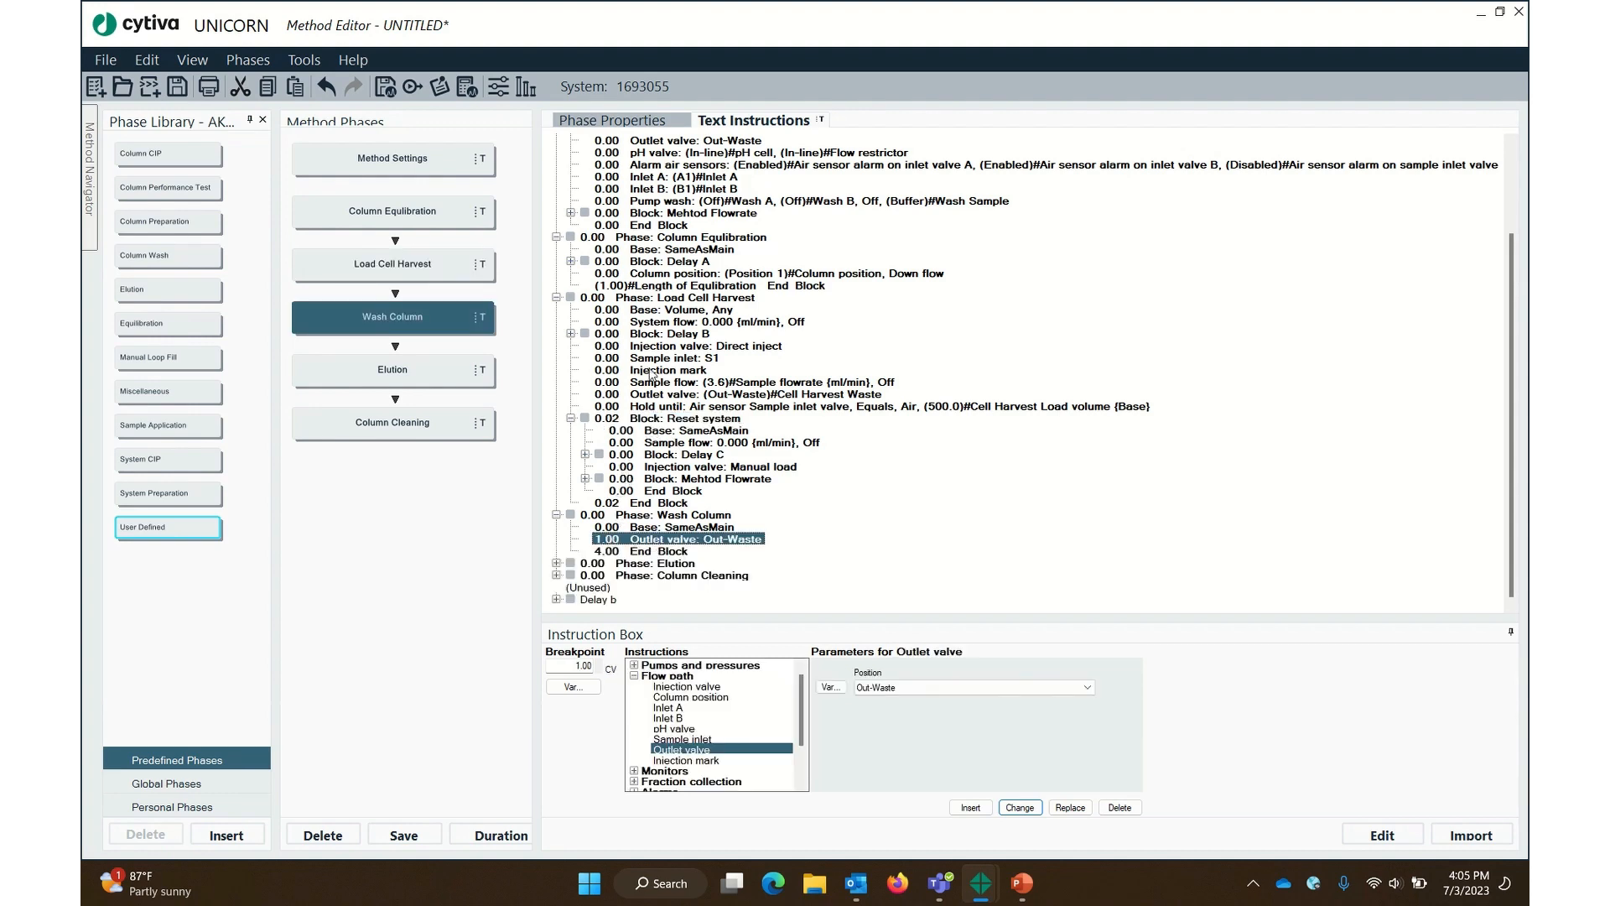
left_click(699, 178)
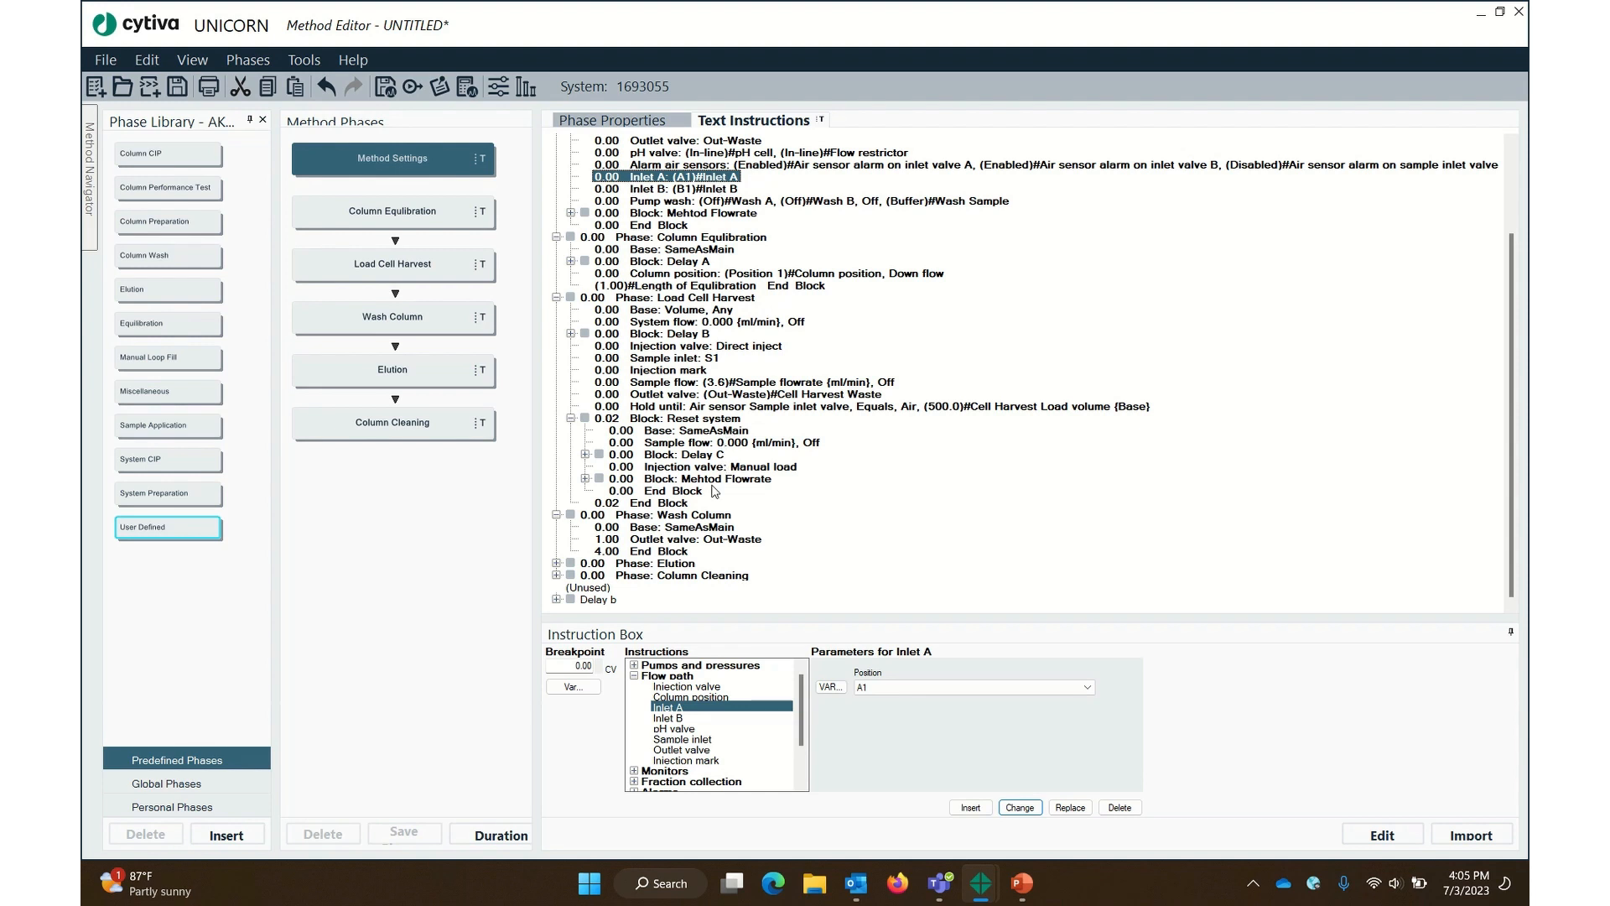
left_click(674, 541)
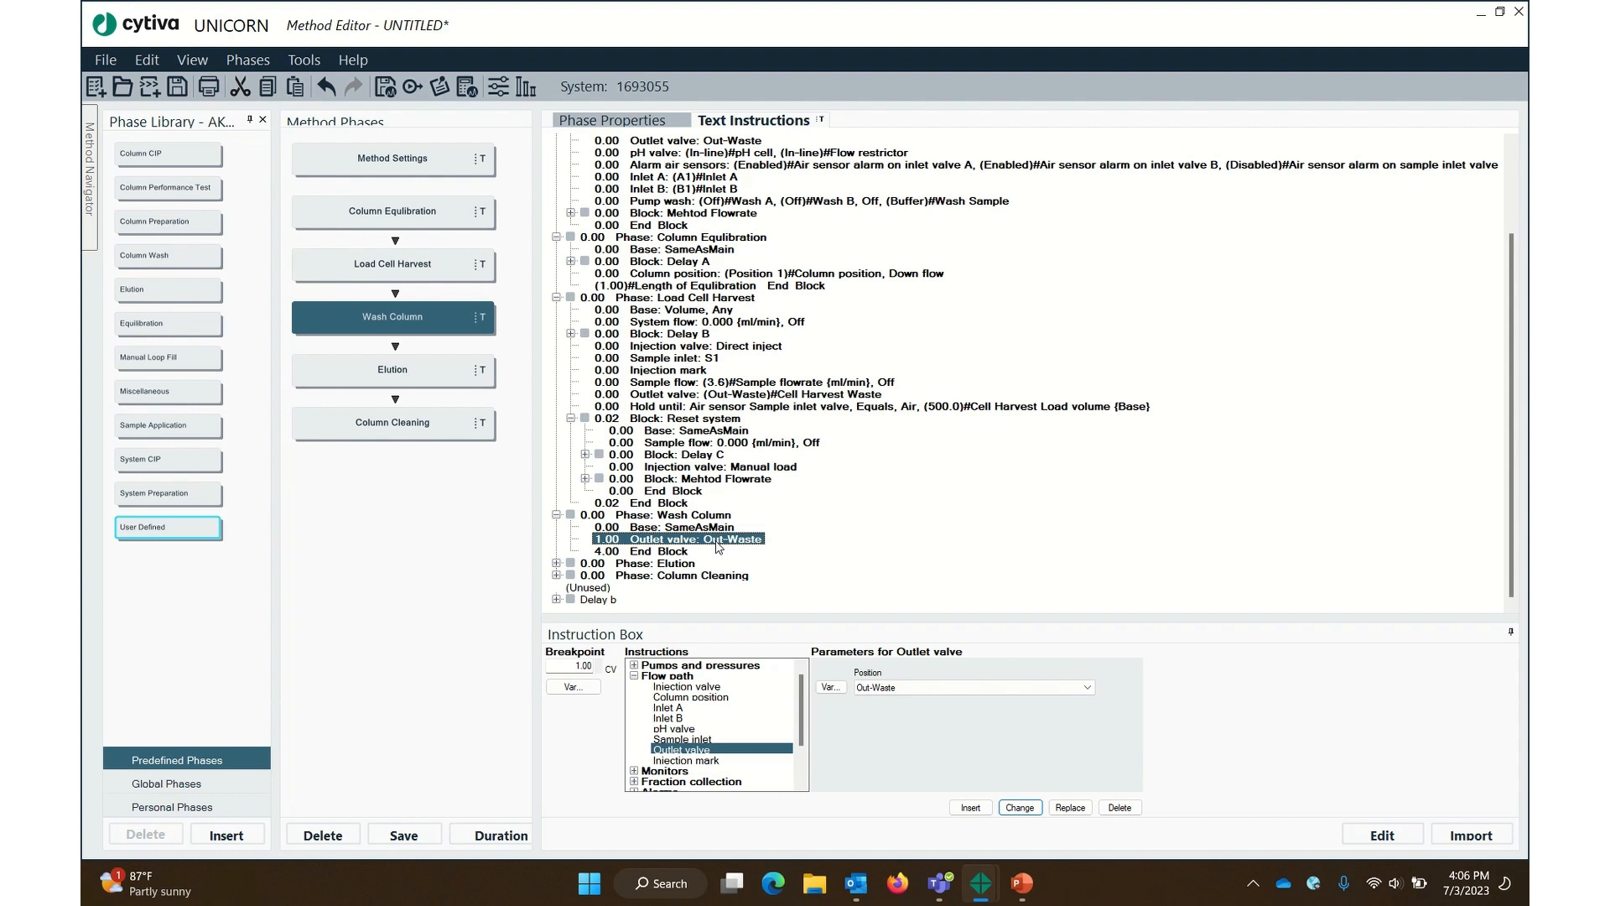
left_click(658, 551)
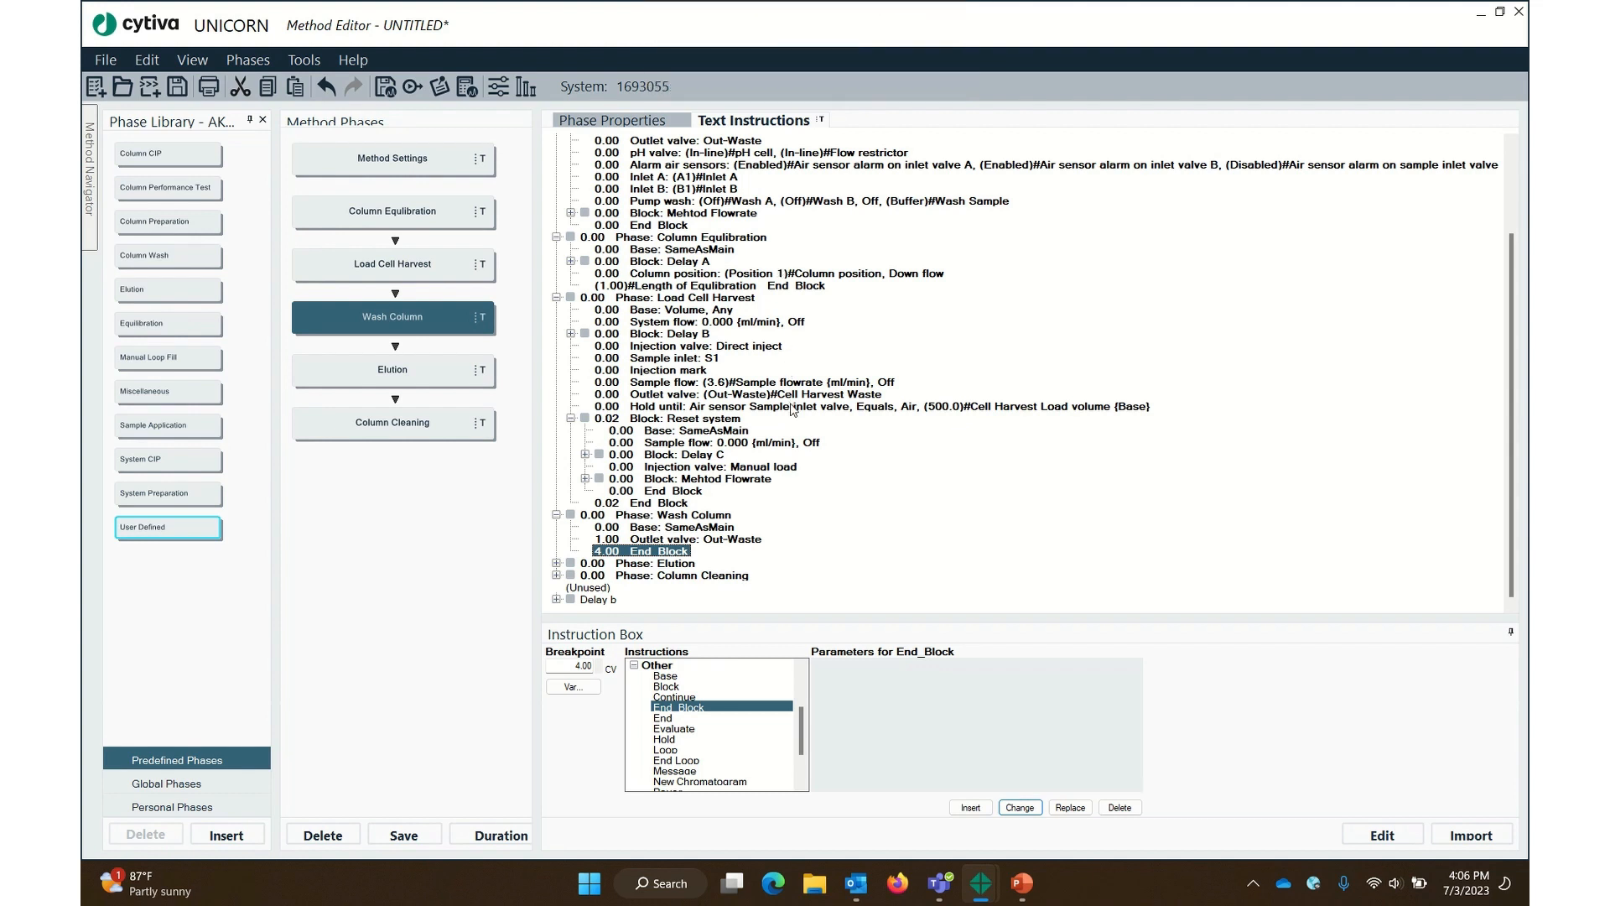
Insert a Gradient instruction with a target of 100.0 %B after the Base instruction in the Elution phase
left_click(556, 564)
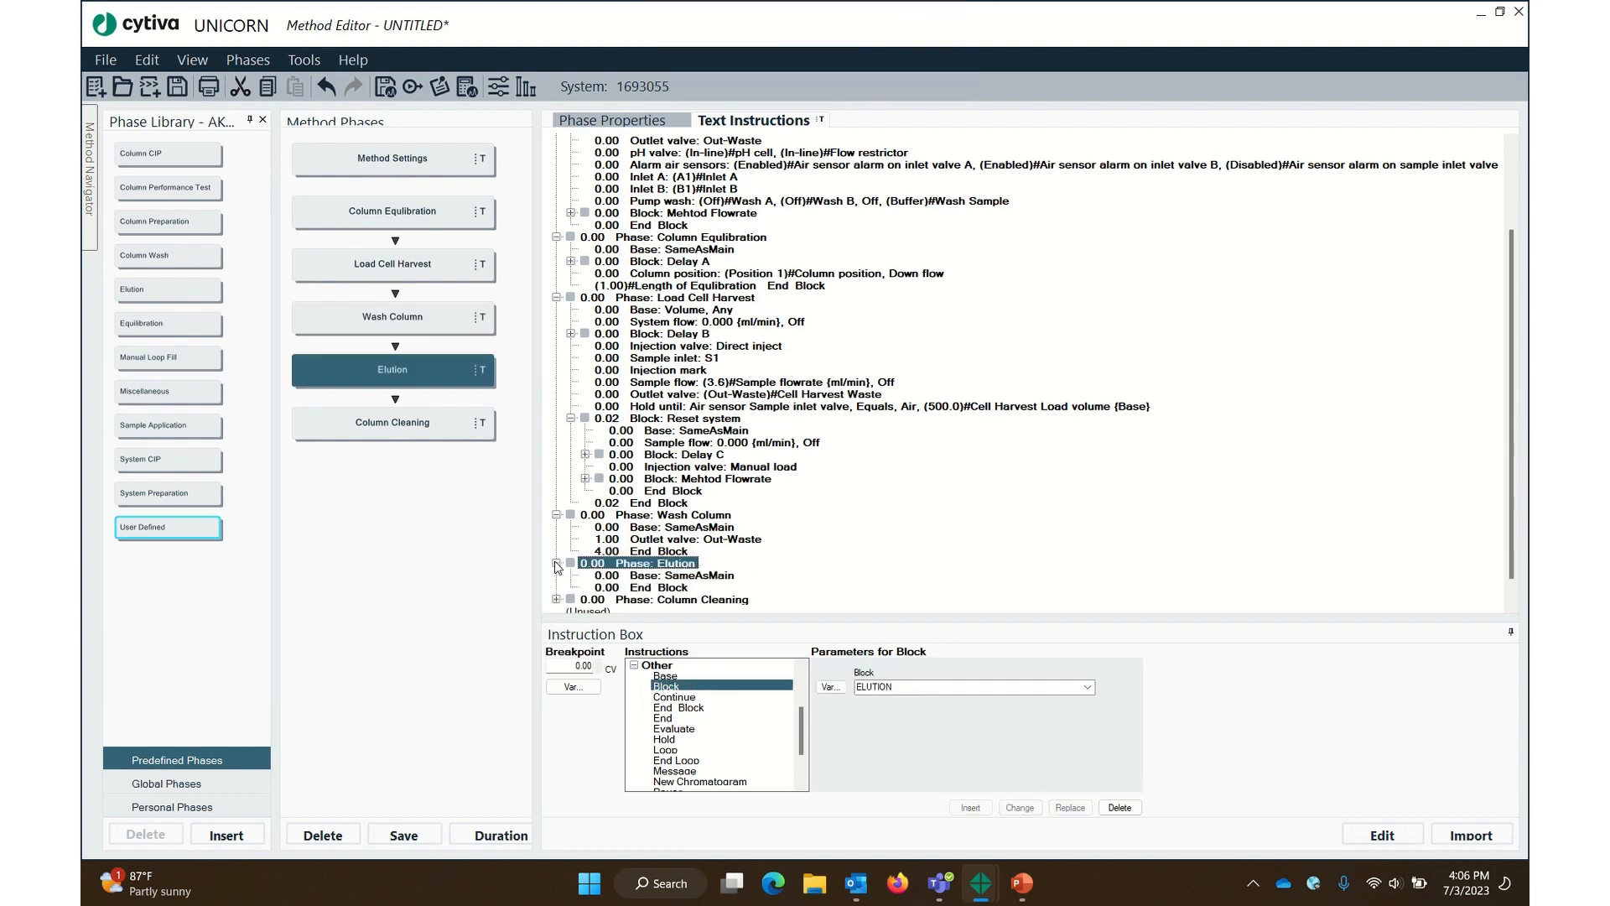
left_click(690, 576)
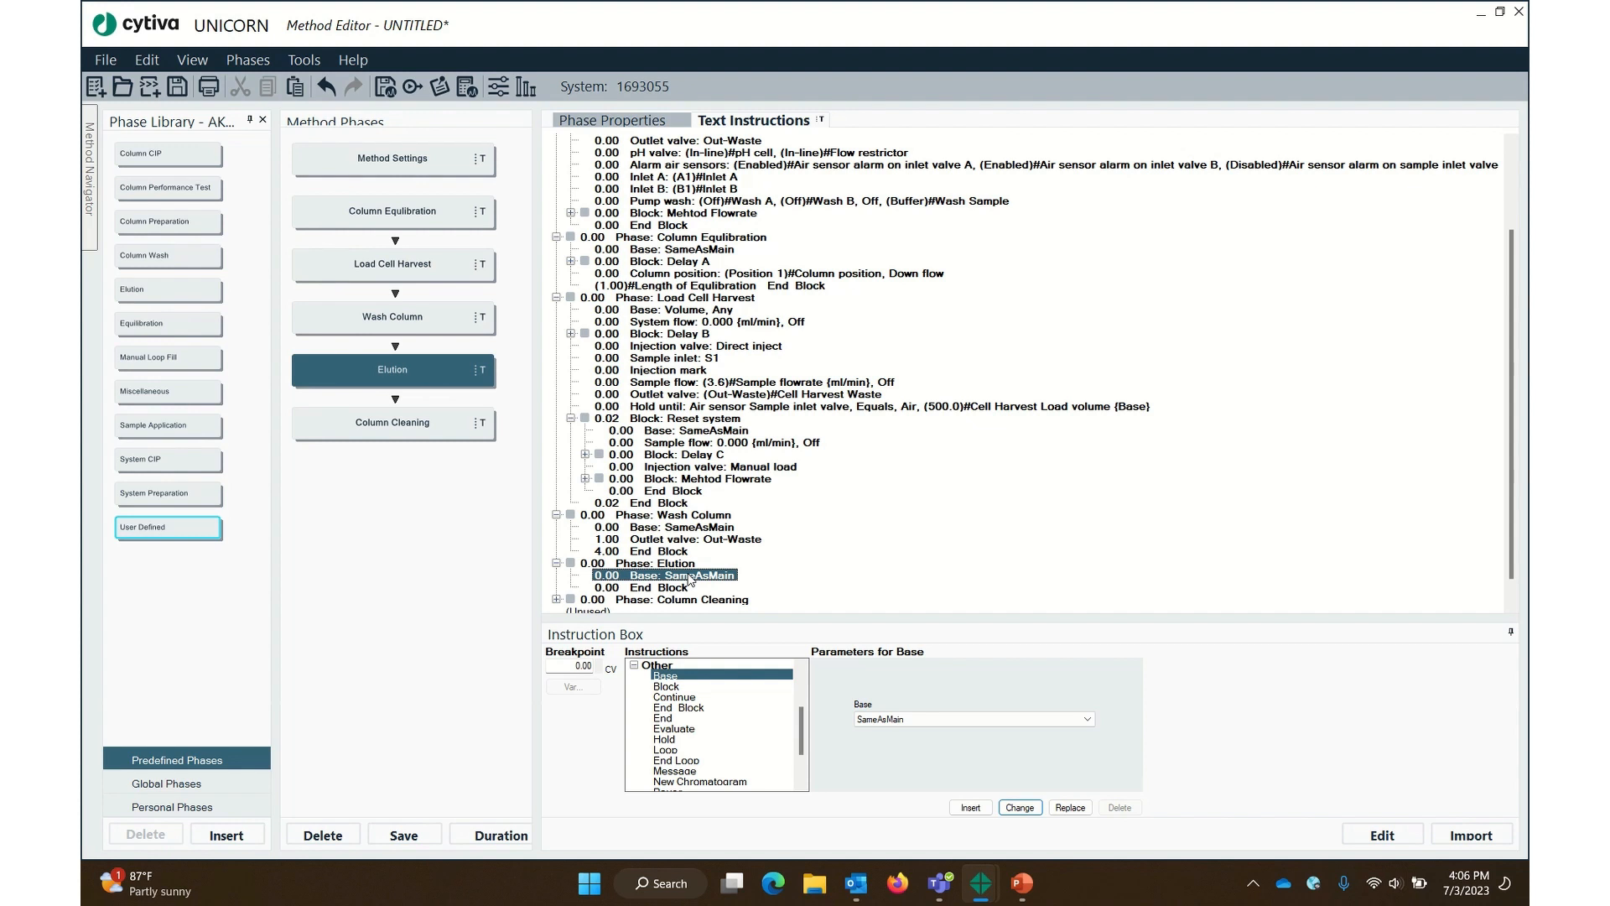
left_click(635, 665)
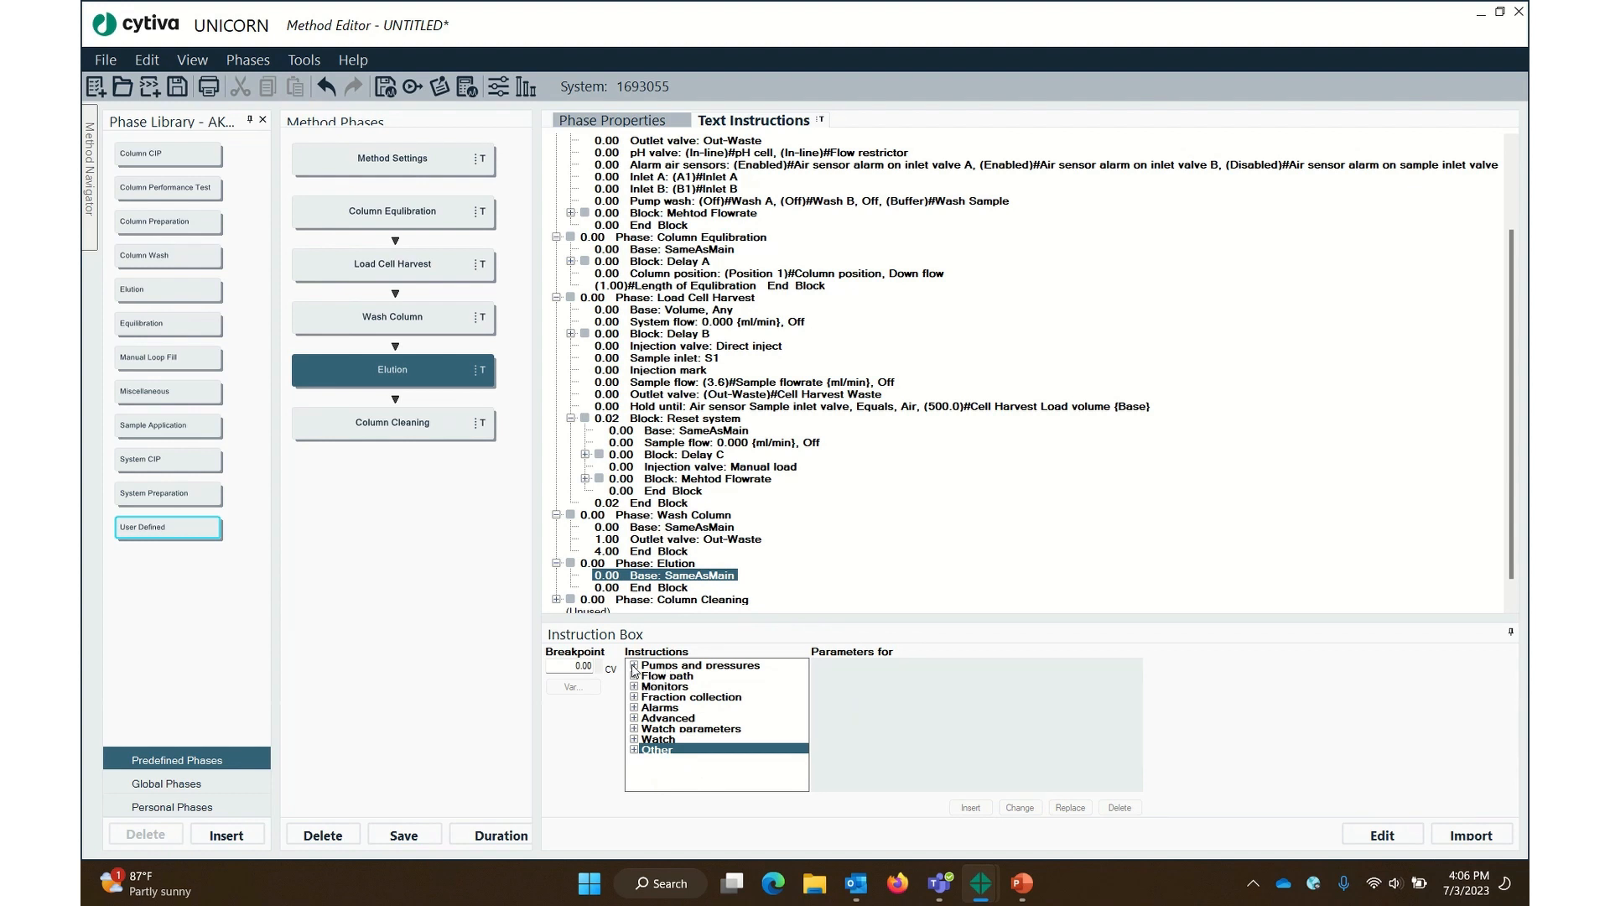
left_click(635, 665)
left_click(675, 696)
left_click(928, 688)
type("100.0")
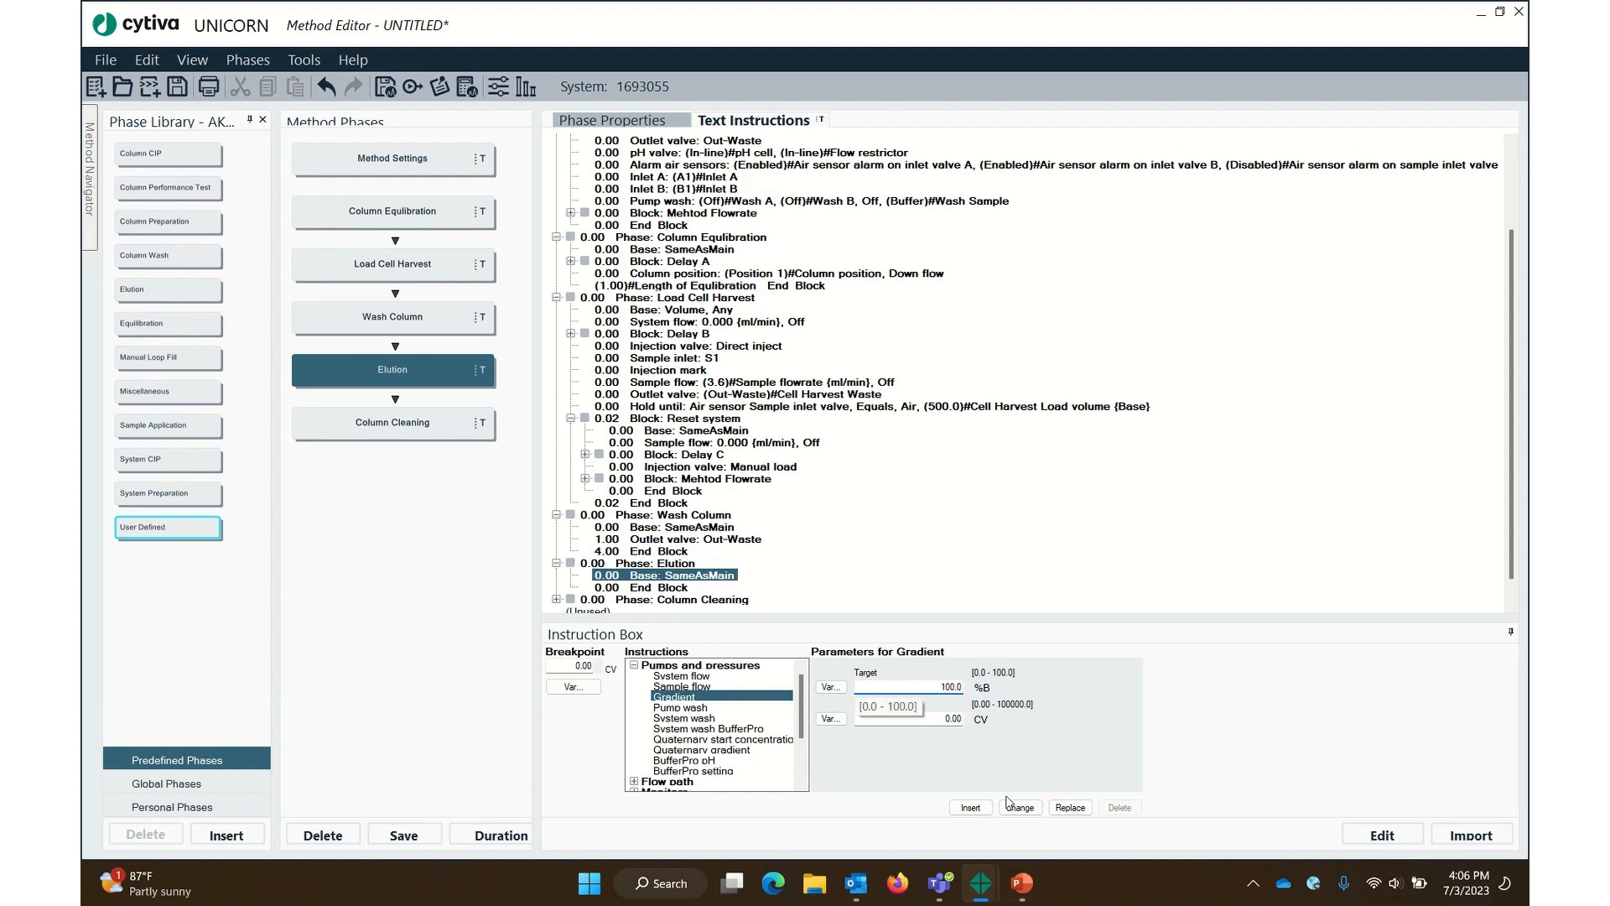
left_click(971, 807)
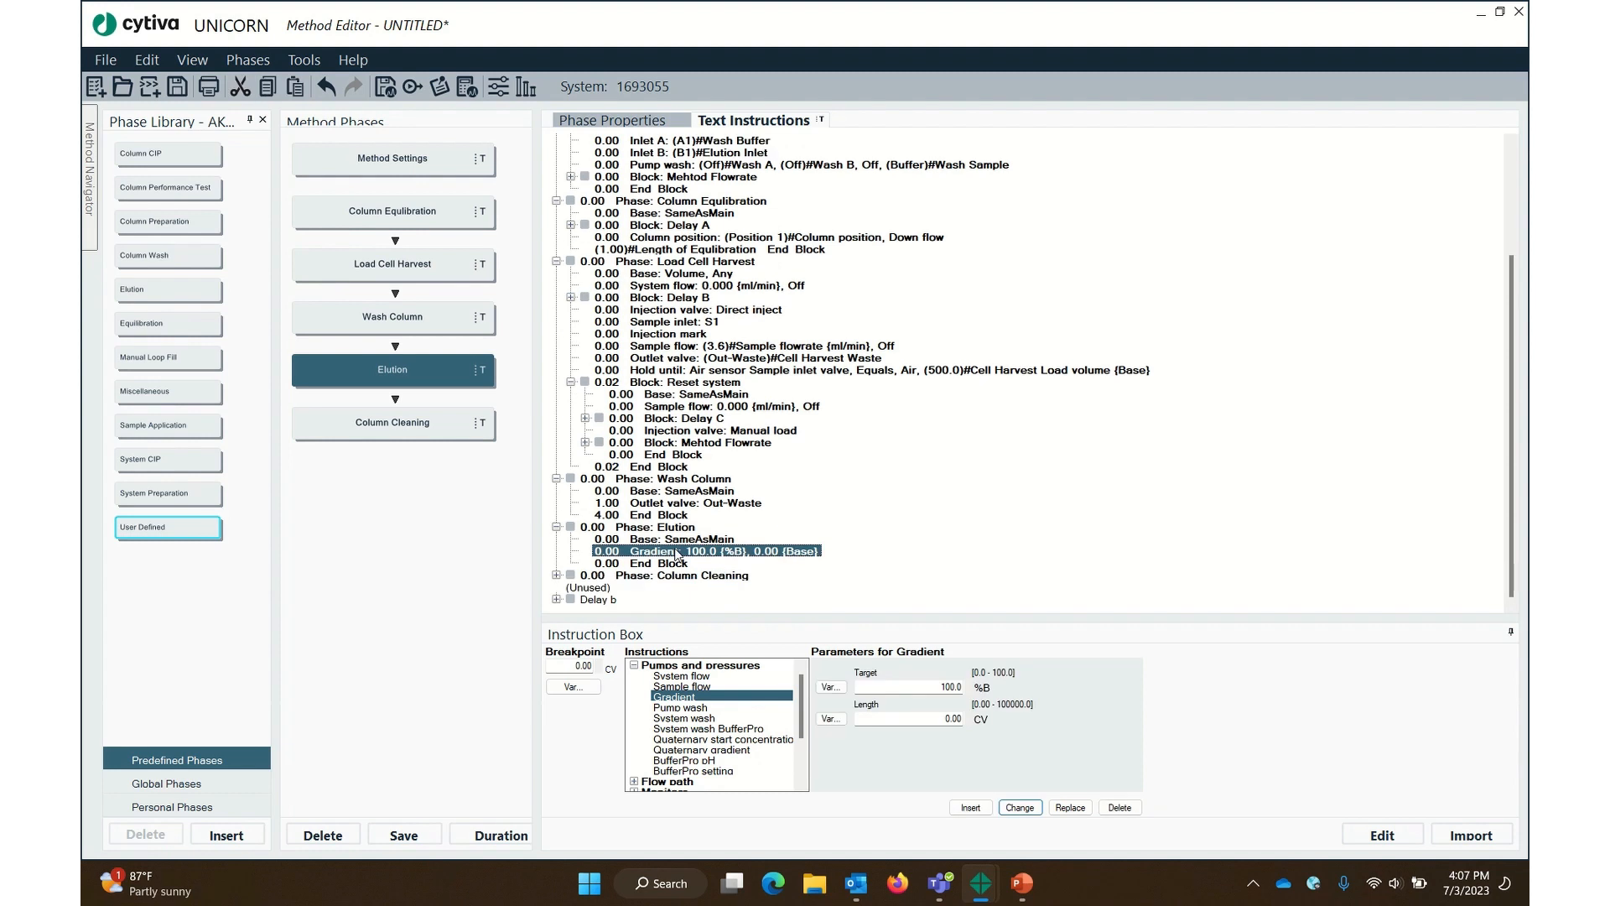
Insert a new block named Delay D after the Gradient instruction in the Elution phase
left_click(638, 667)
left_click(636, 751)
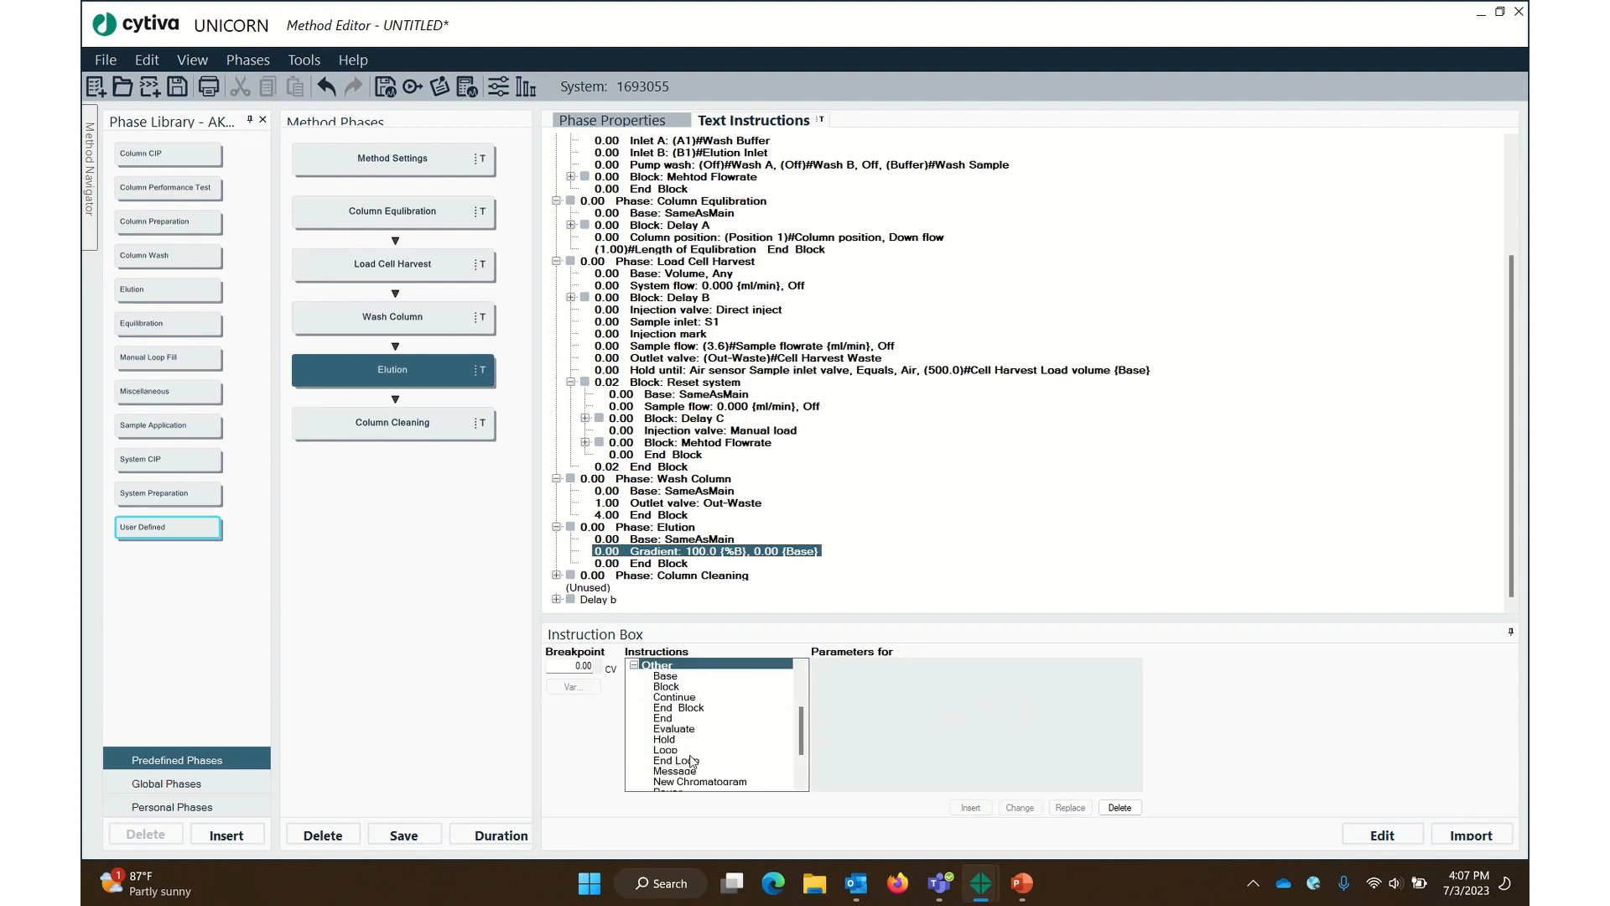
left_click(671, 687)
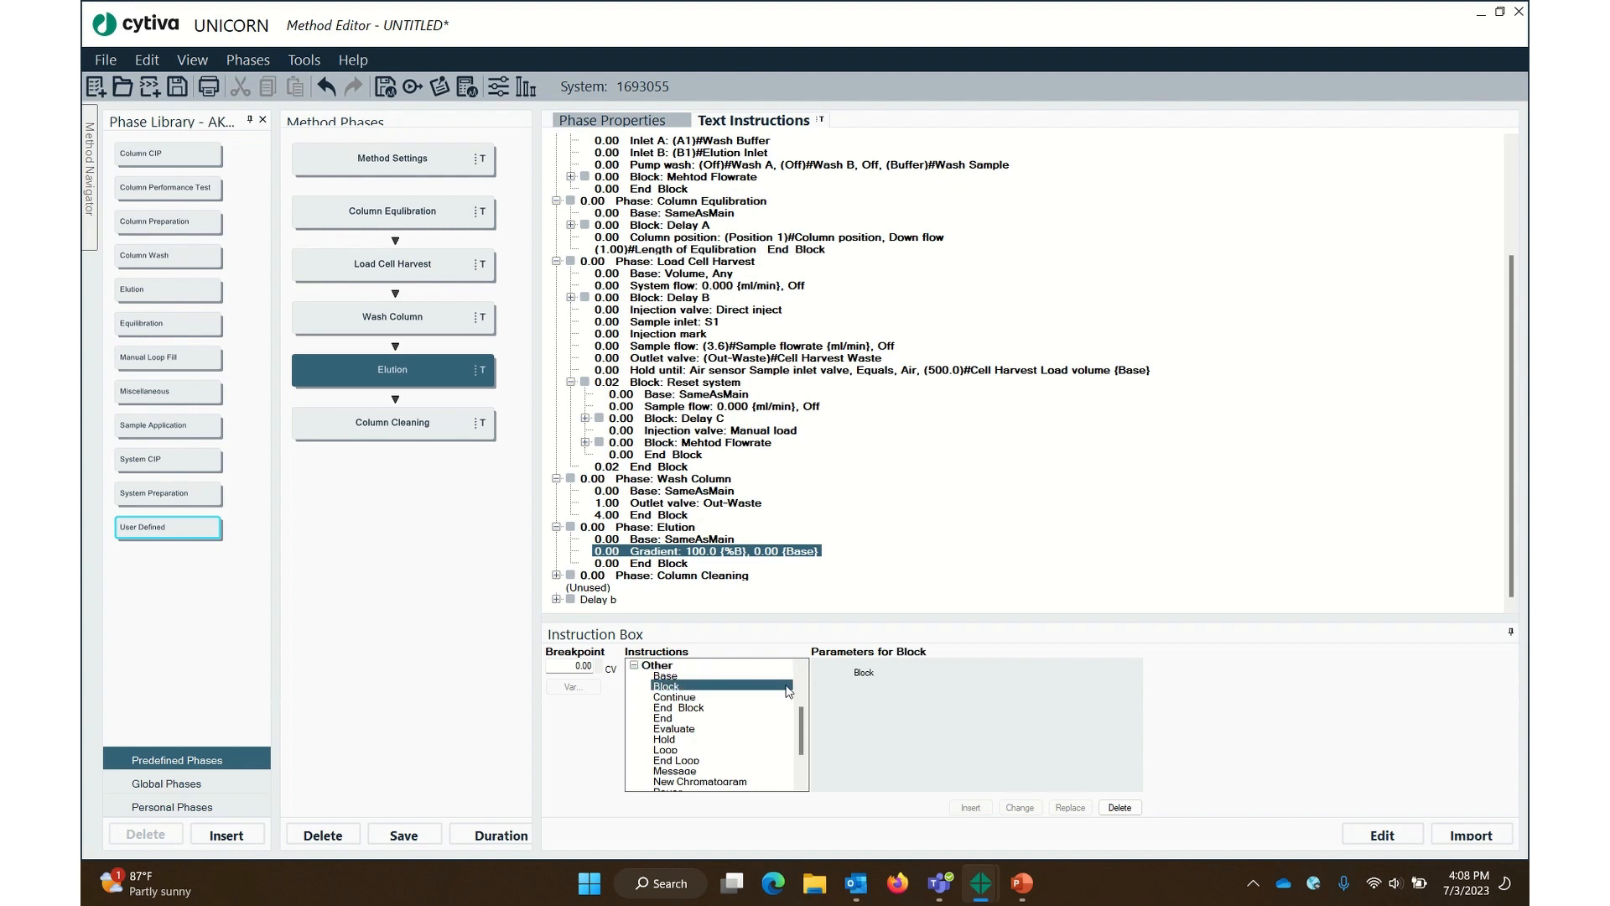
left_click(920, 689)
left_click(920, 689)
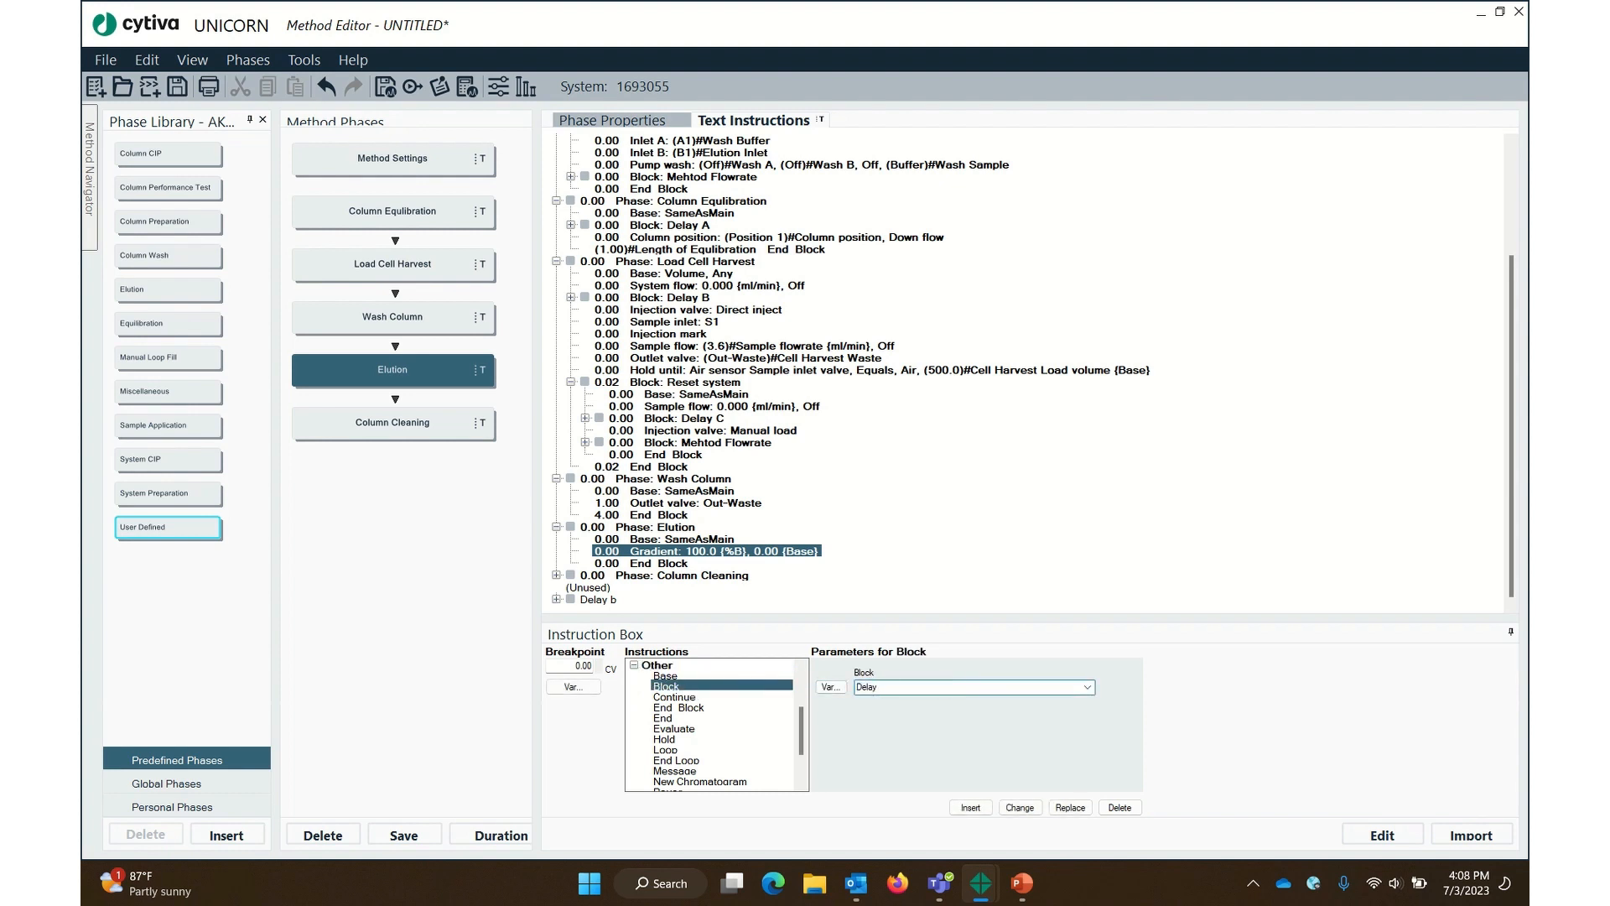
left_click(1087, 687)
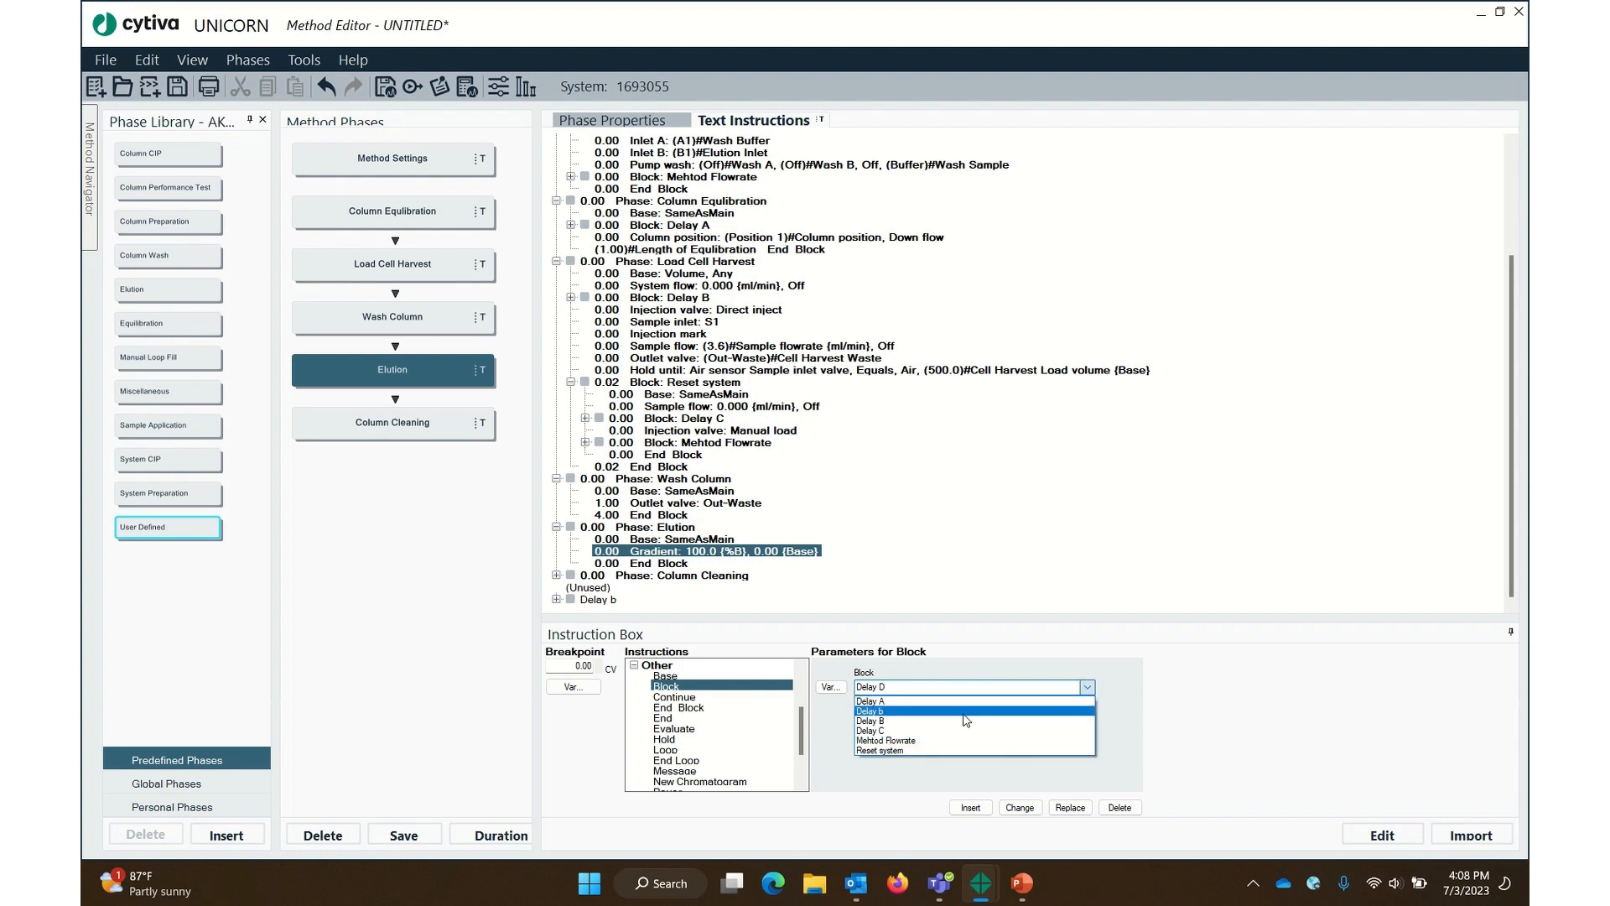
left_click(1093, 688)
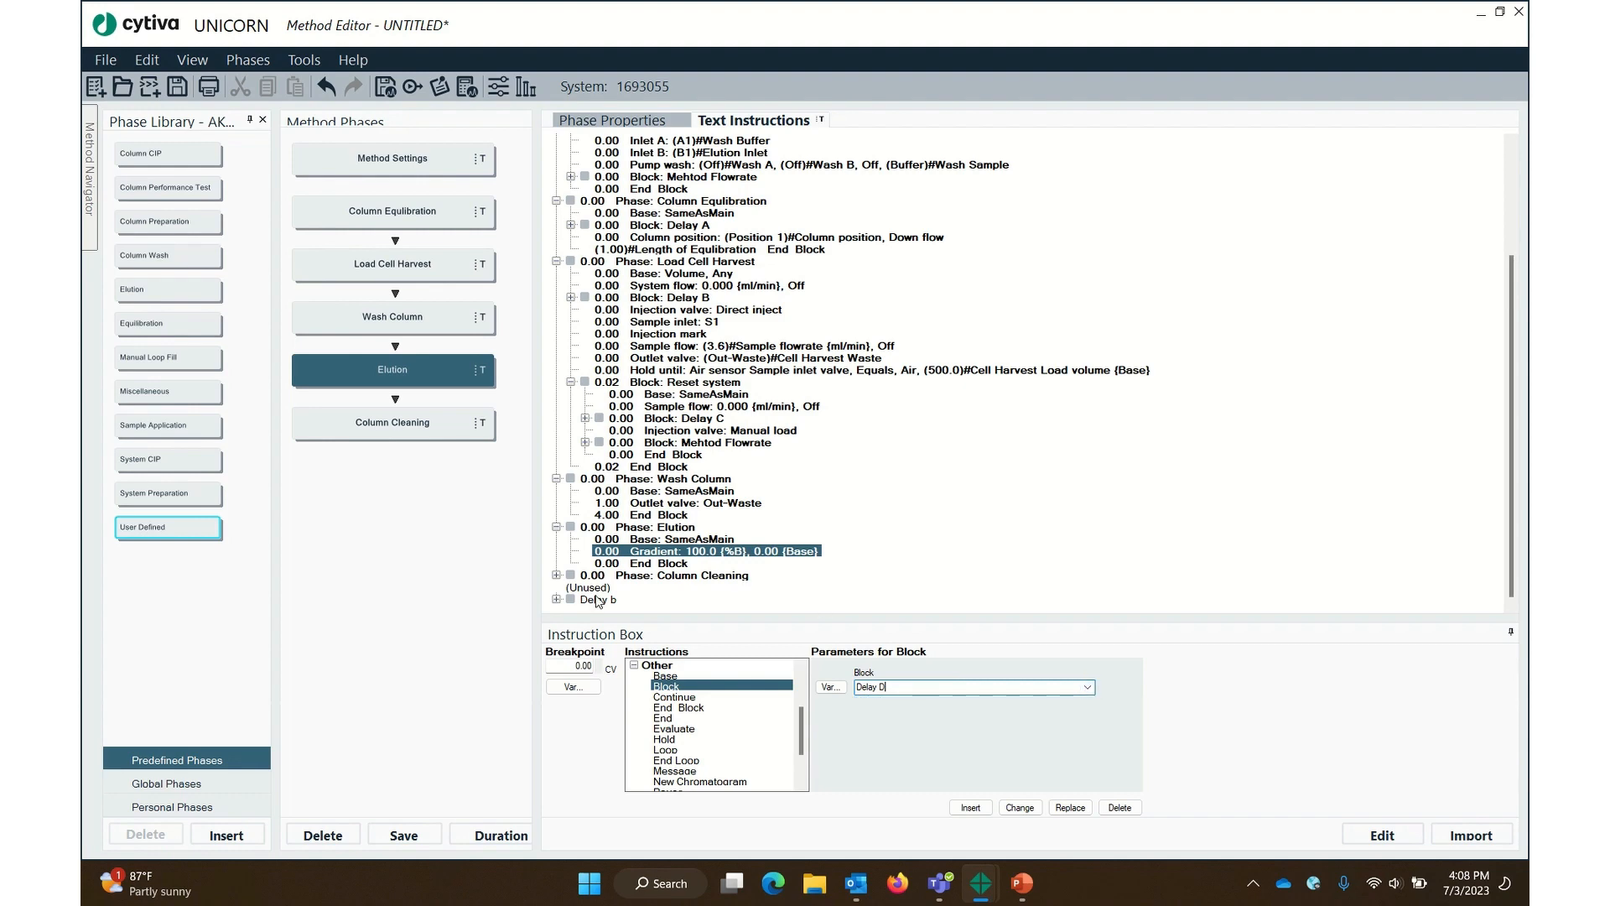
left_click(971, 808)
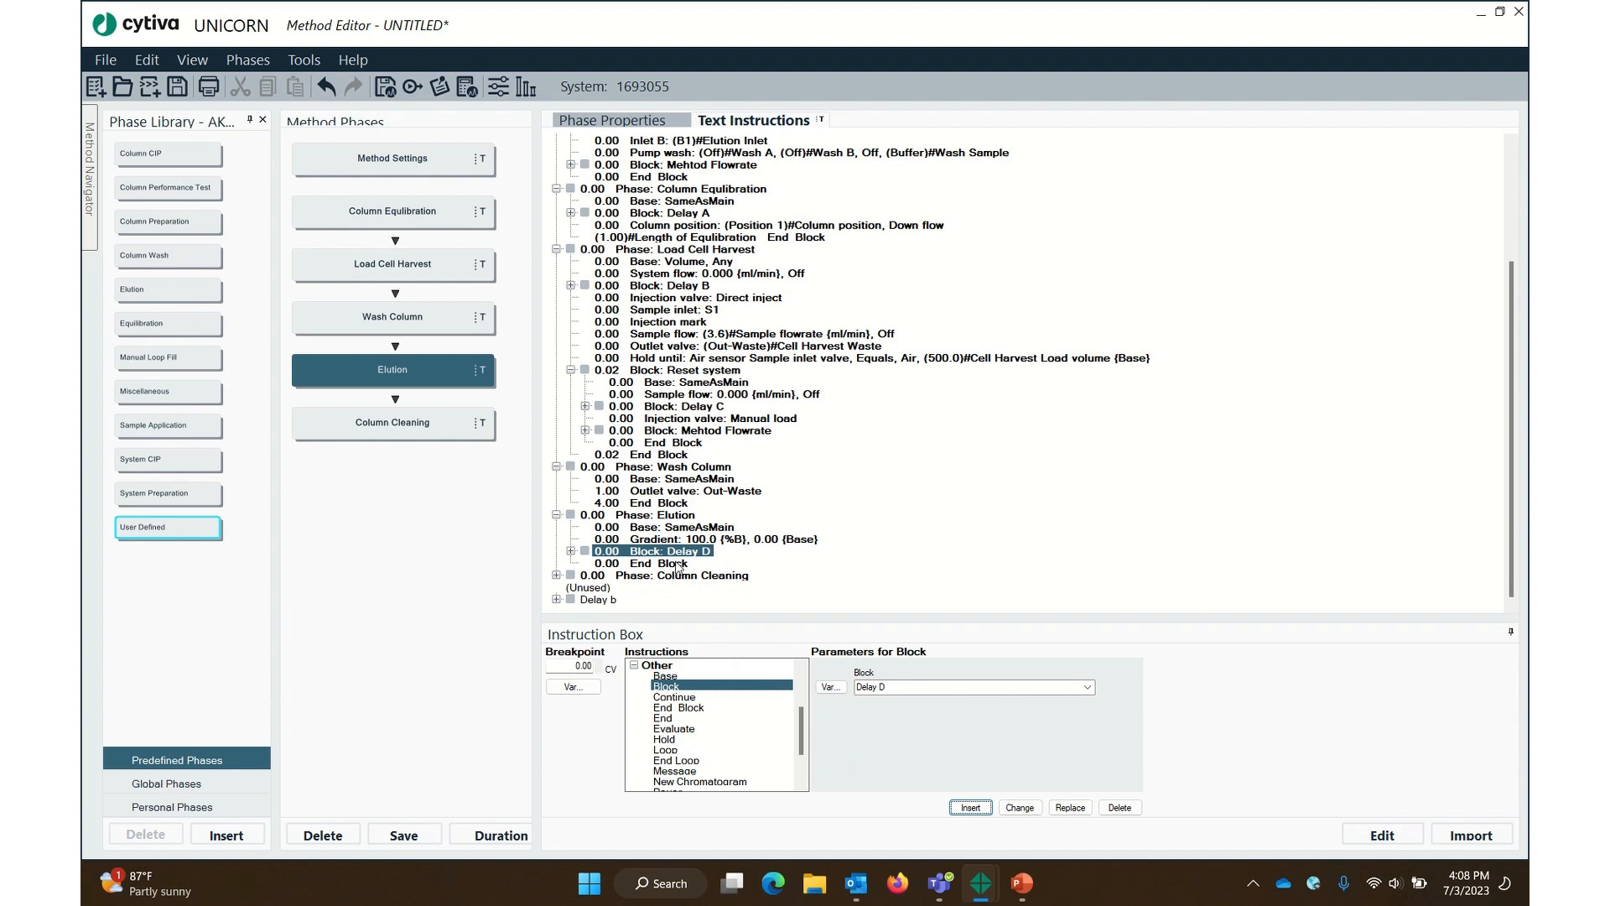
Permanently delete the unused Delay b block from the method
left_click(600, 601)
right_click(605, 602)
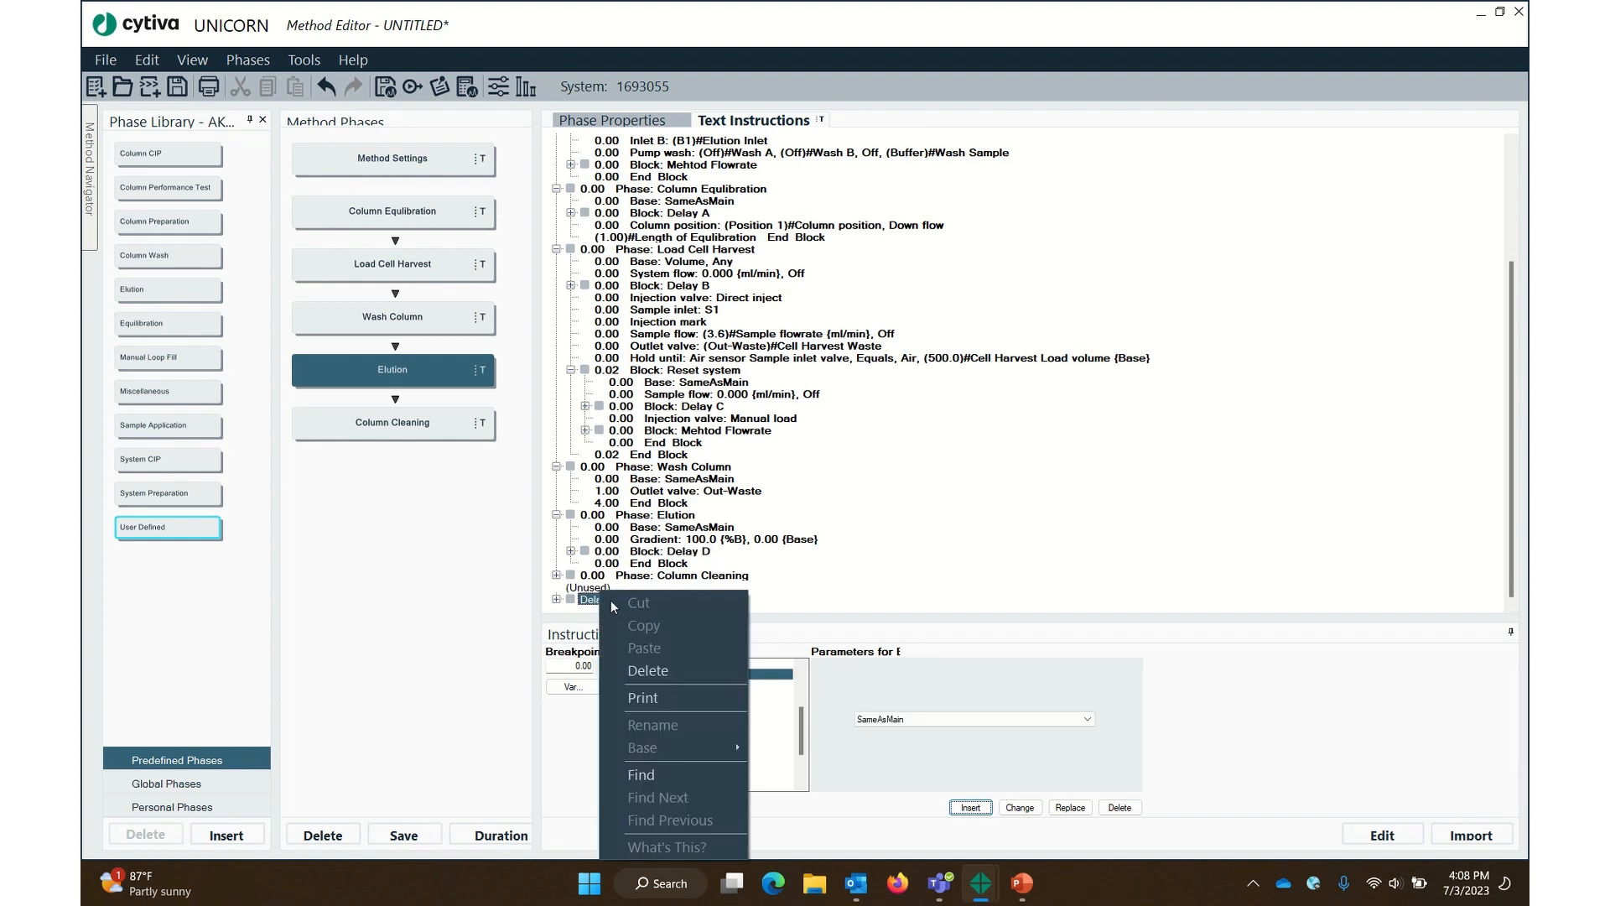
left_click(662, 671)
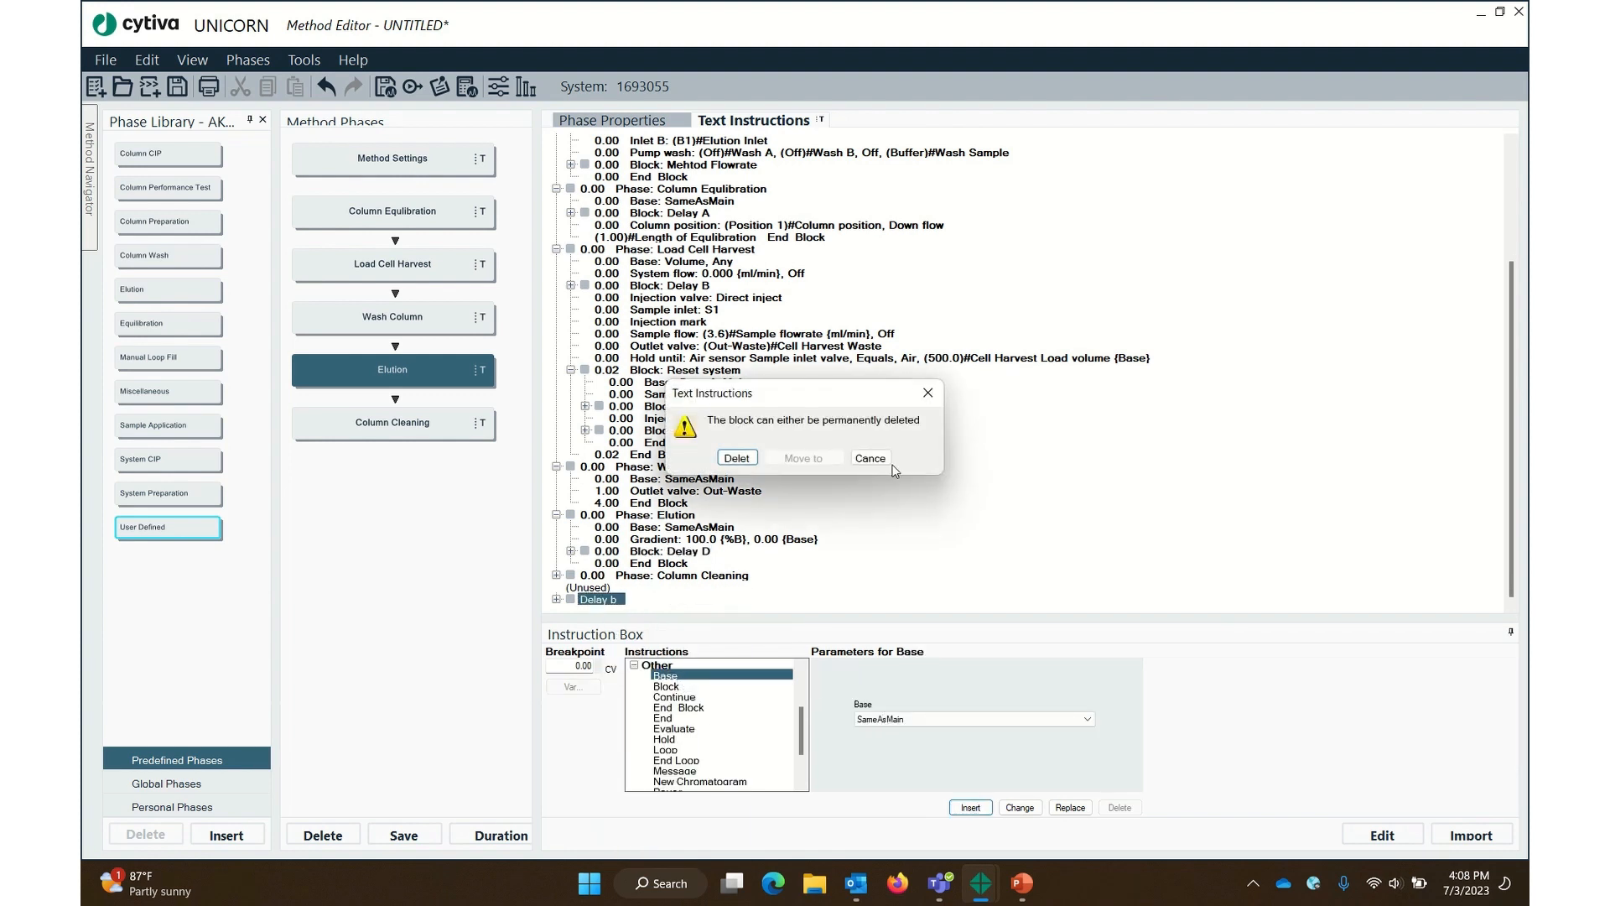
left_click(736, 458)
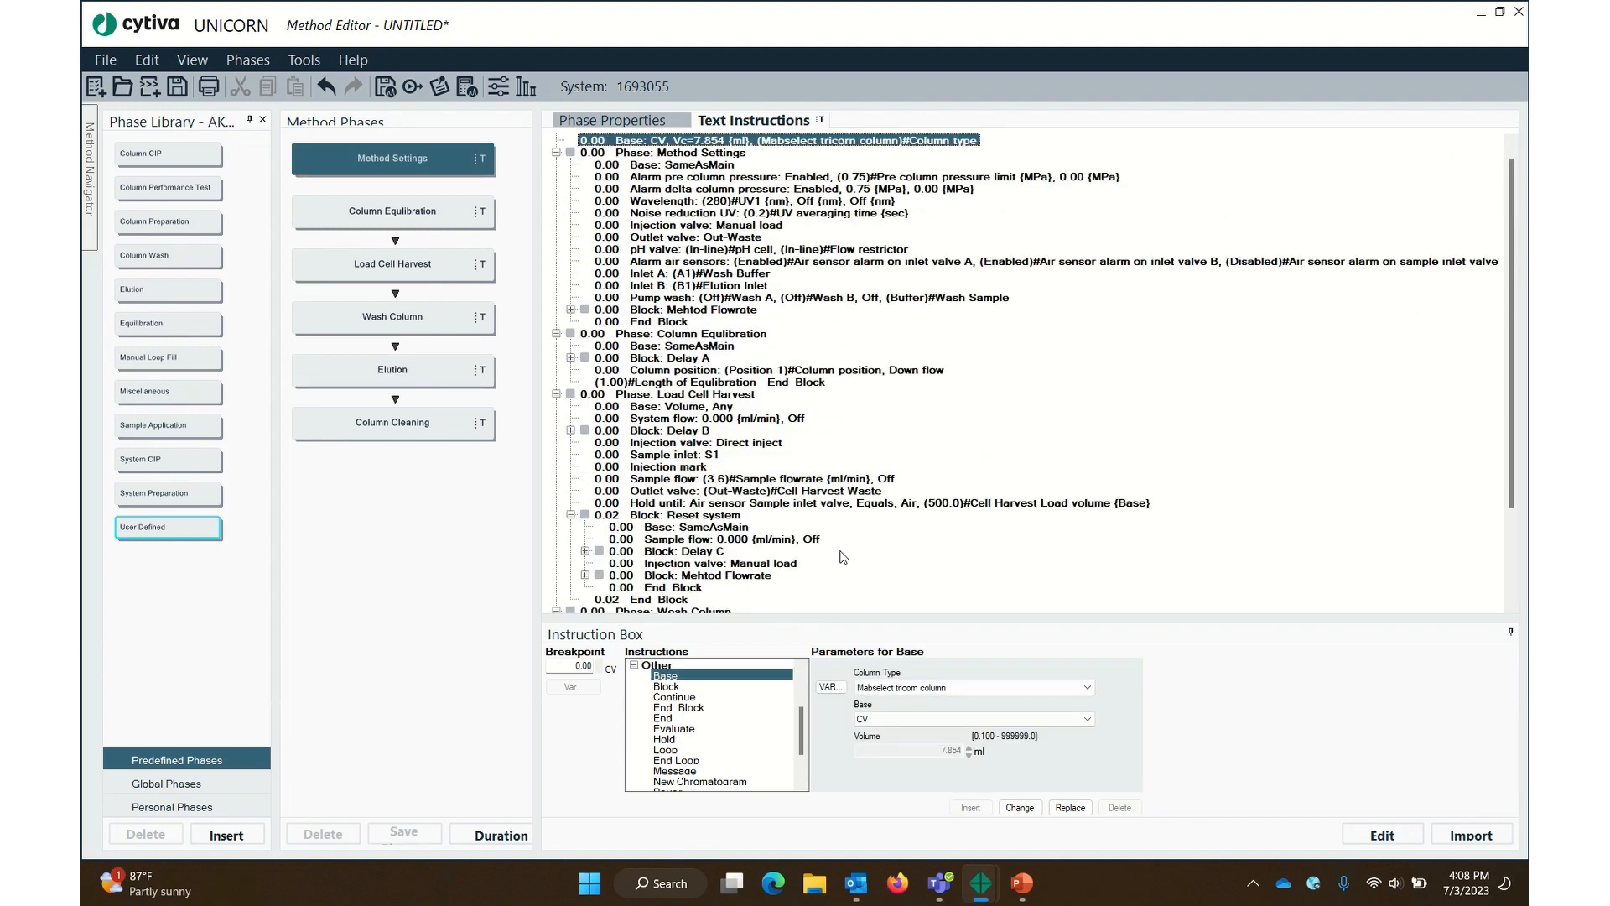
Insert an Auto zero UV instruction after the Delay D block in the Elution phase
scroll(843, 556, "down", 3)
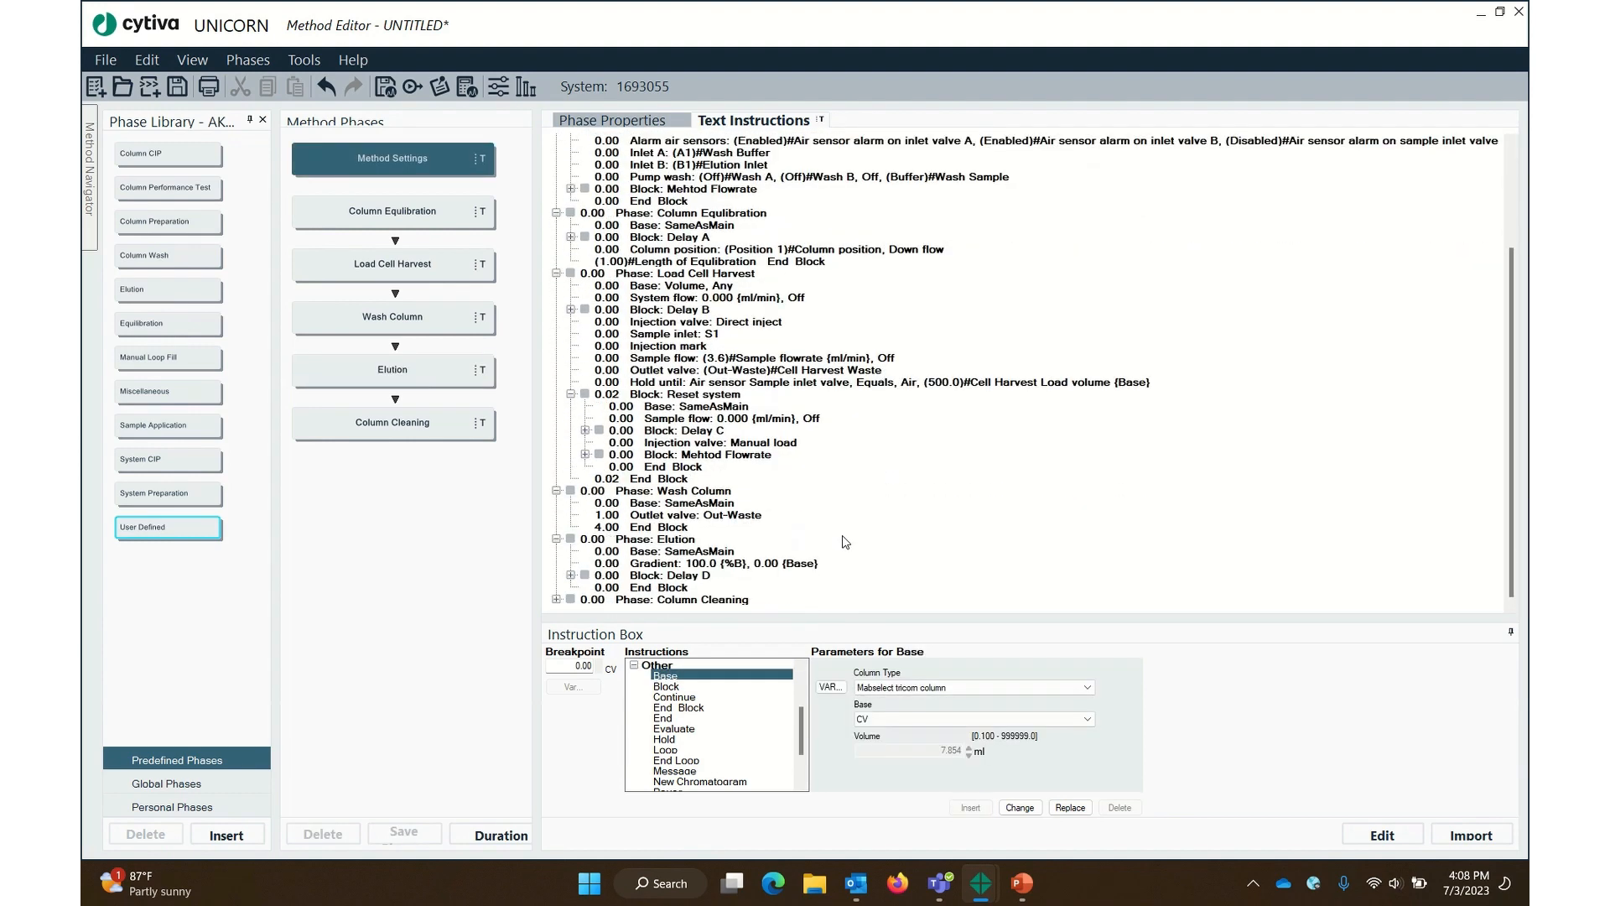
left_click(659, 577)
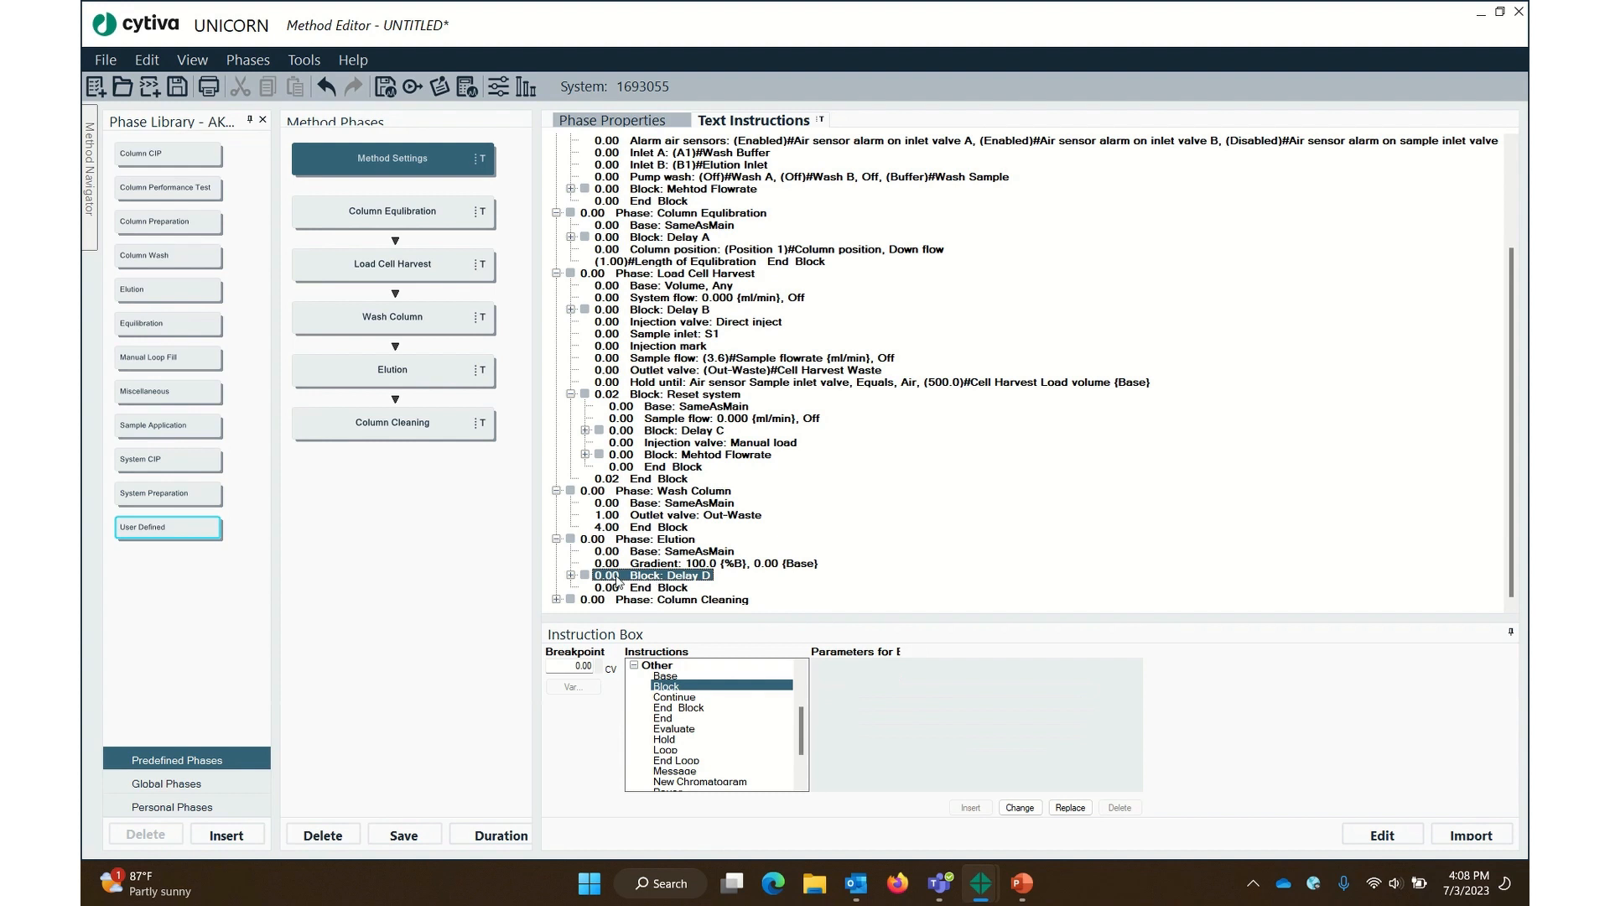
left_click(634, 666)
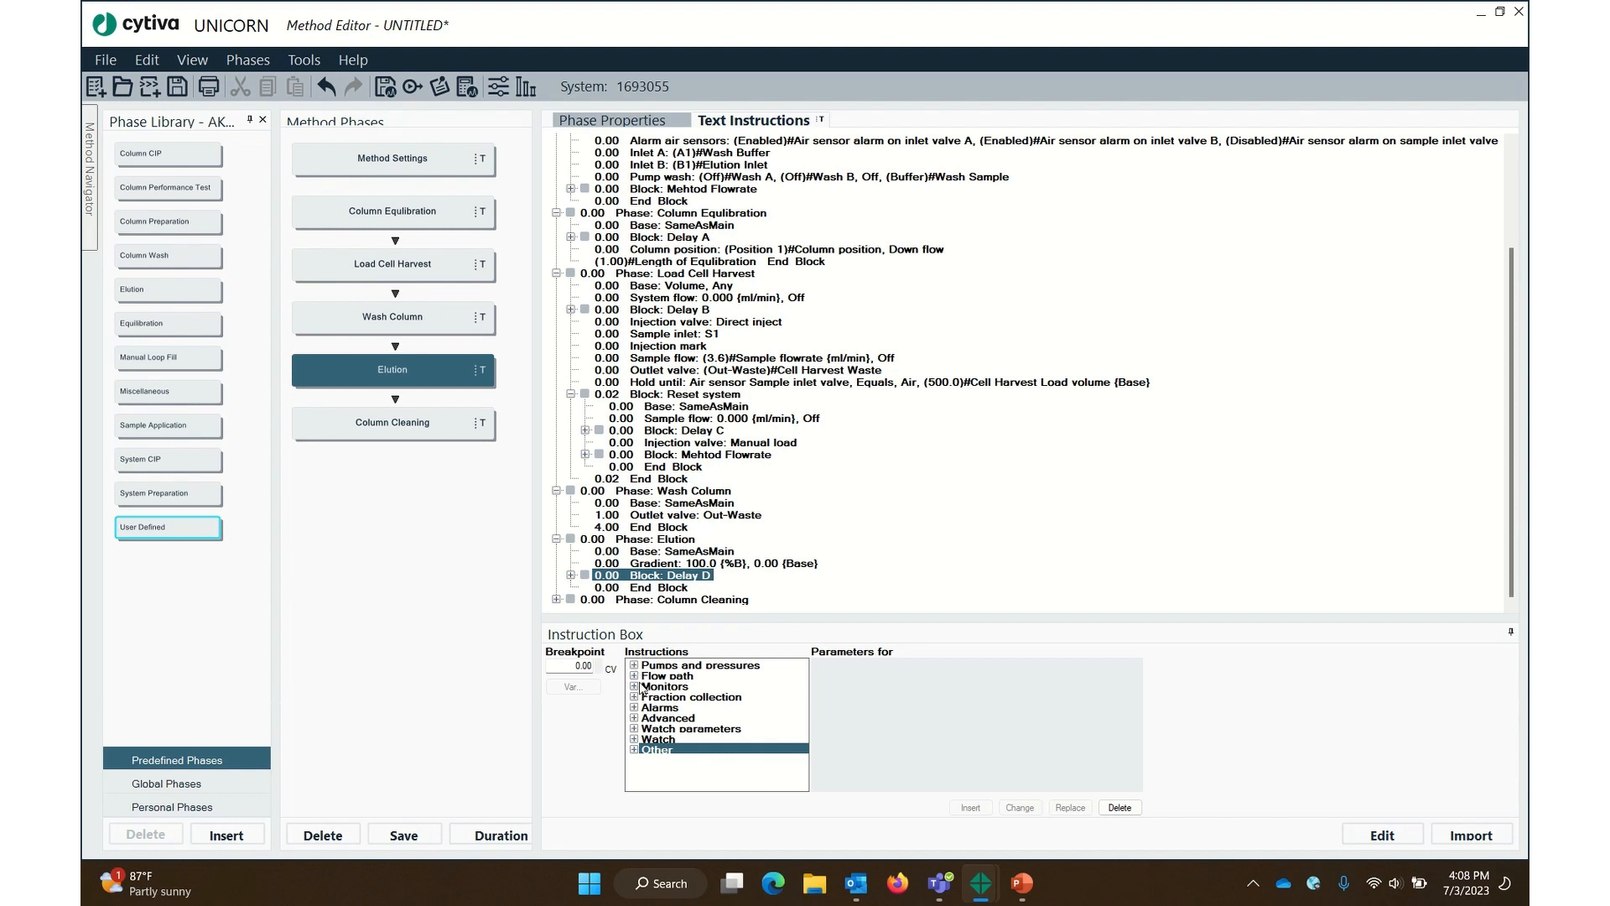
left_click(635, 697)
left_click(634, 666)
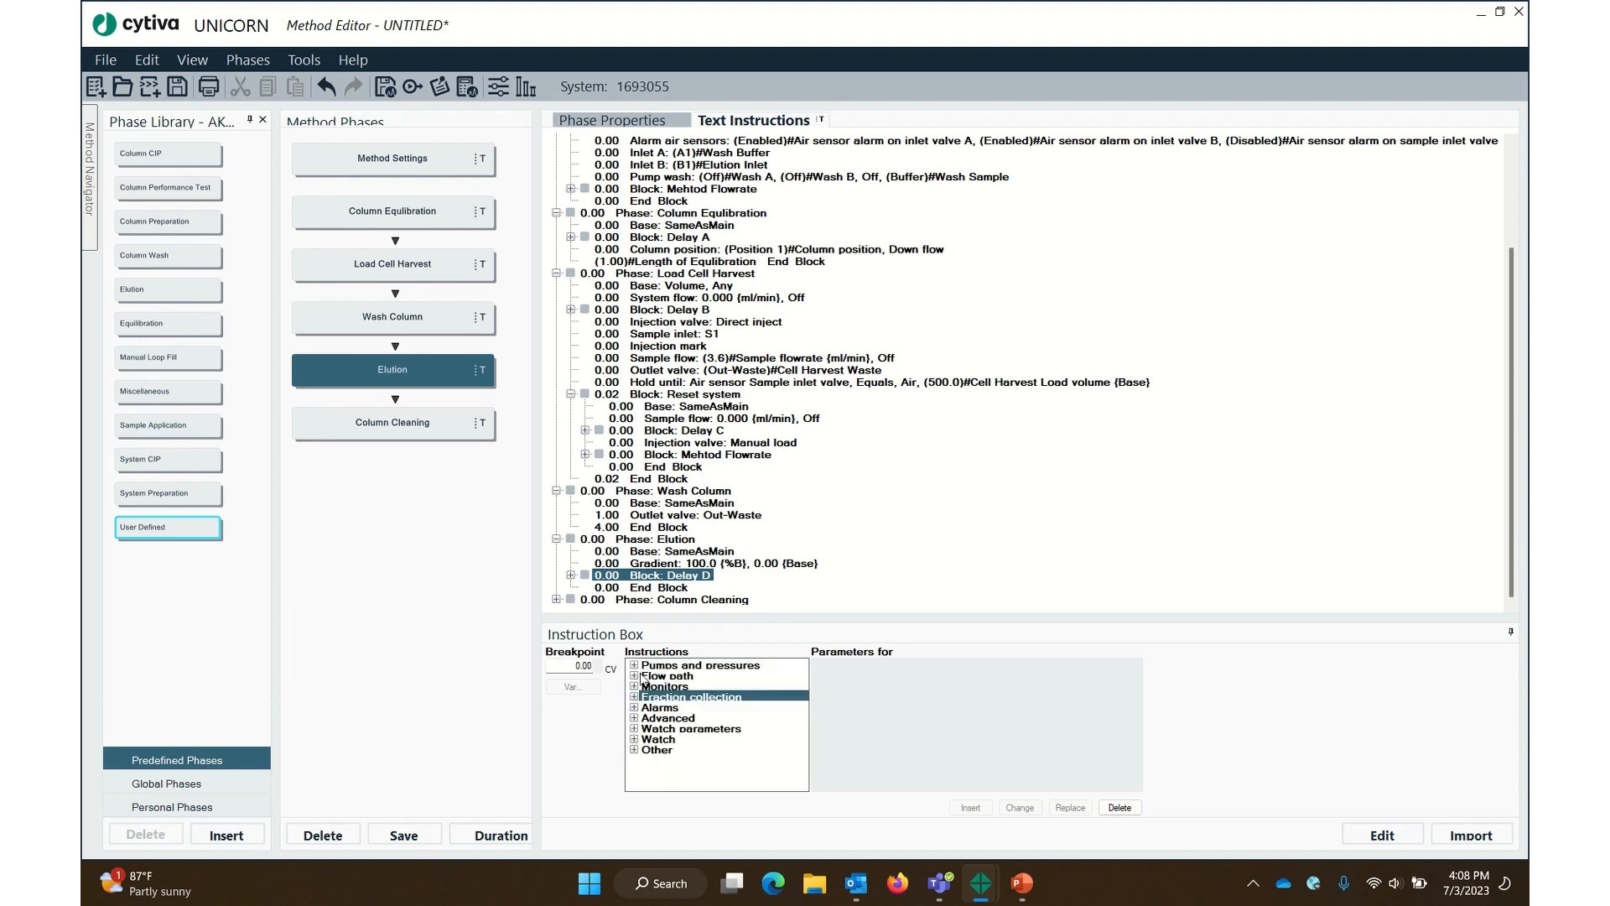
left_click(635, 686)
left_click(656, 697)
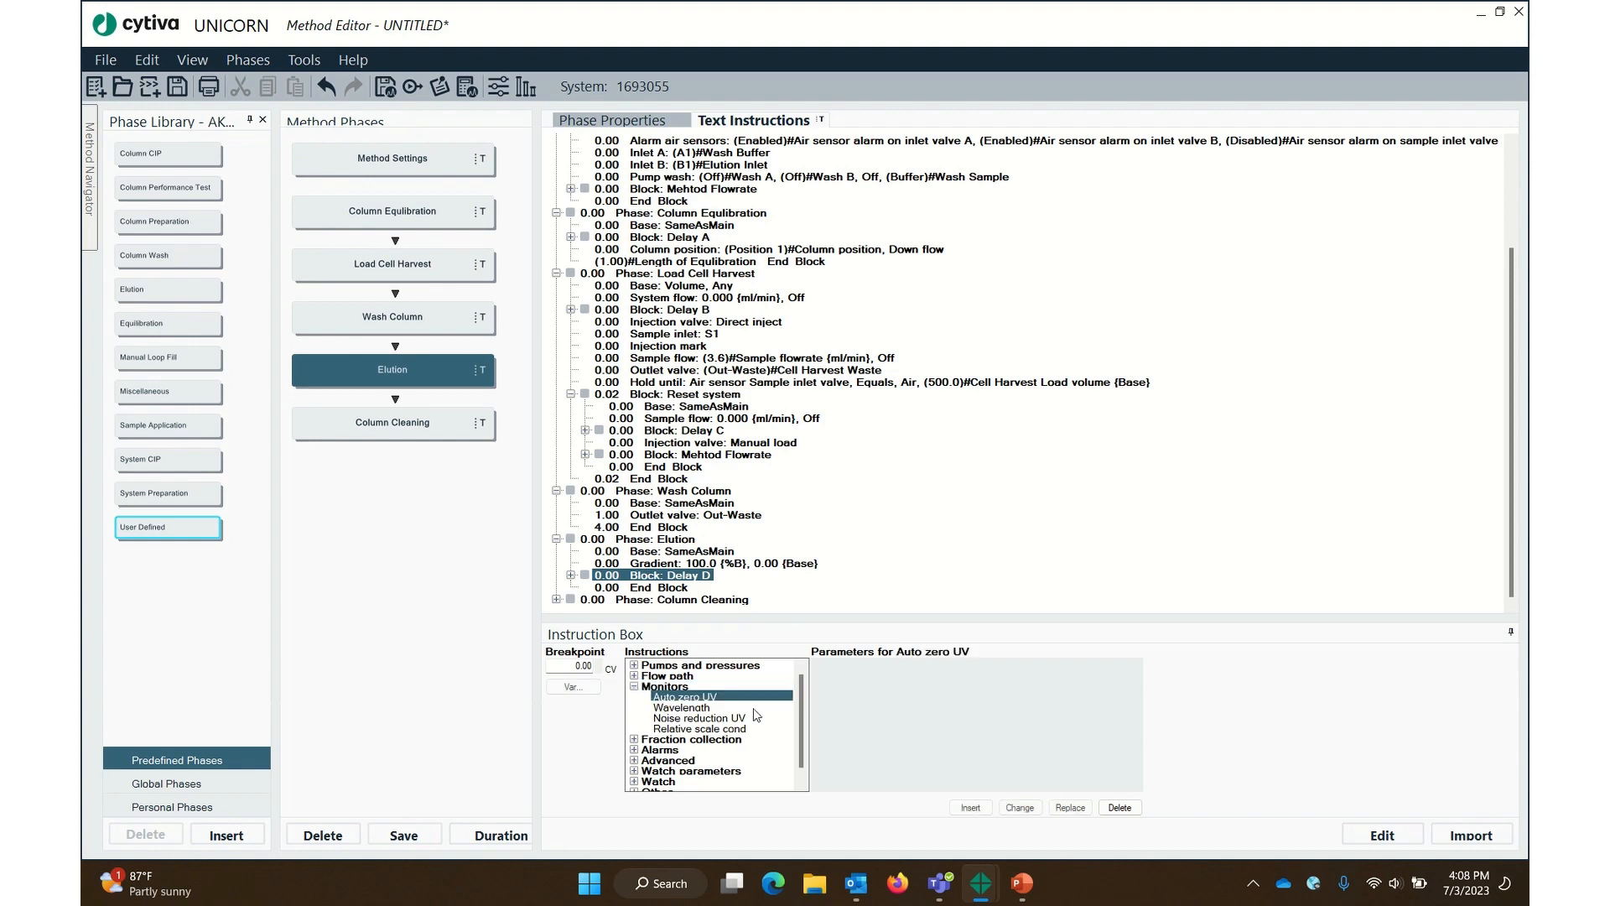
left_click(971, 807)
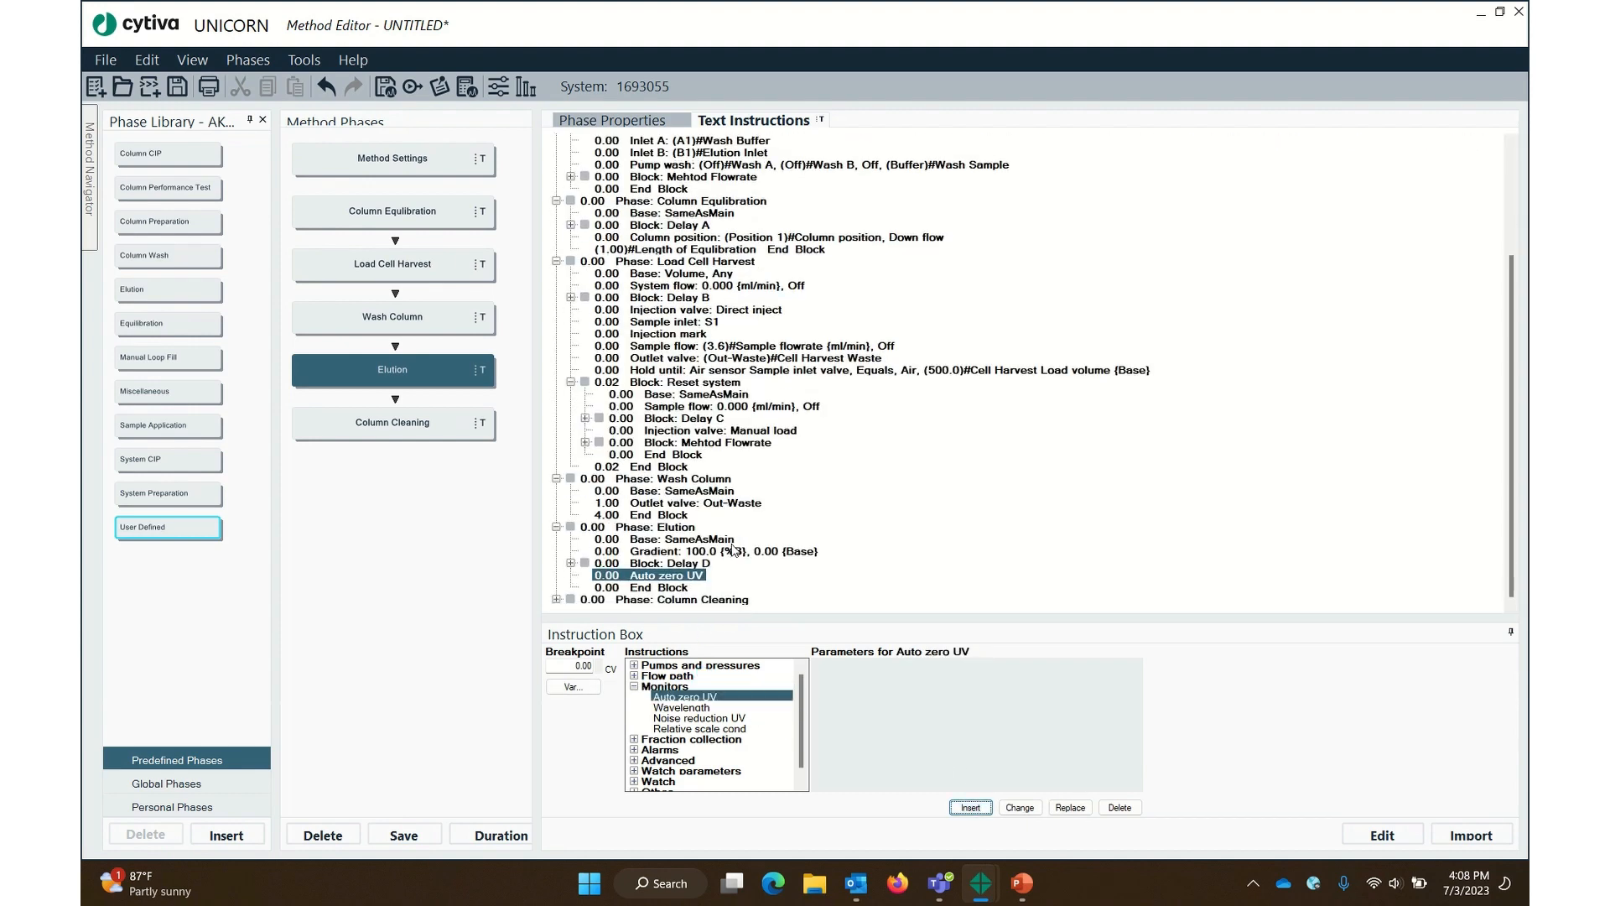
Set the End_Block breakpoint of the Delay D block to 0.10 CV and collapse the block
left_click(571, 563)
left_click(664, 587)
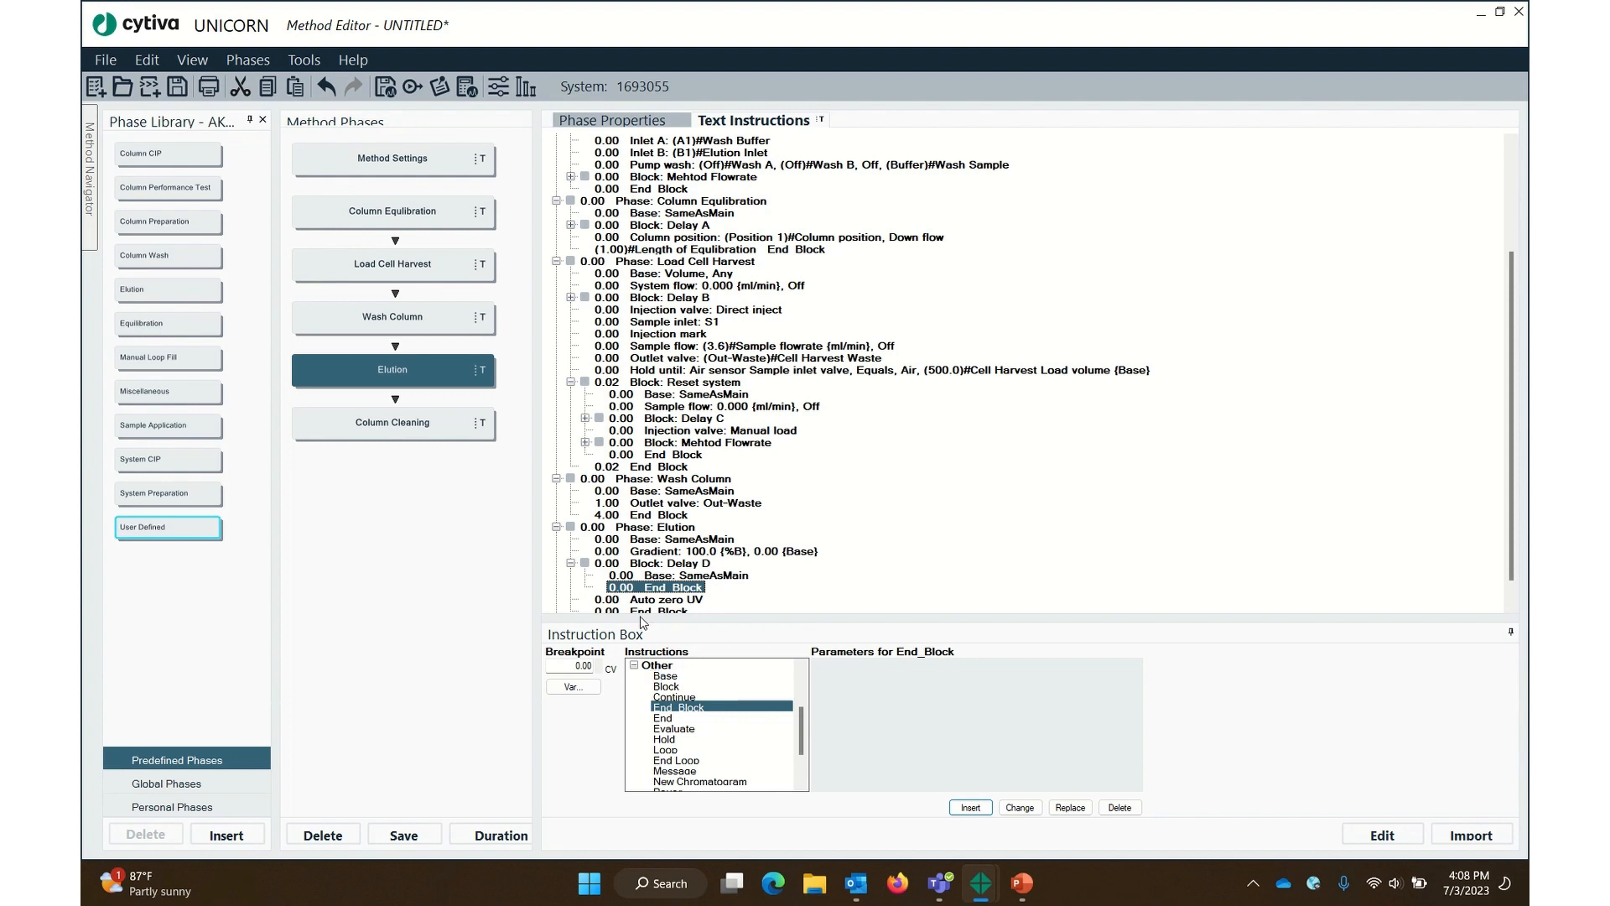
left_click(699, 576)
left_click(680, 587)
left_click(680, 576)
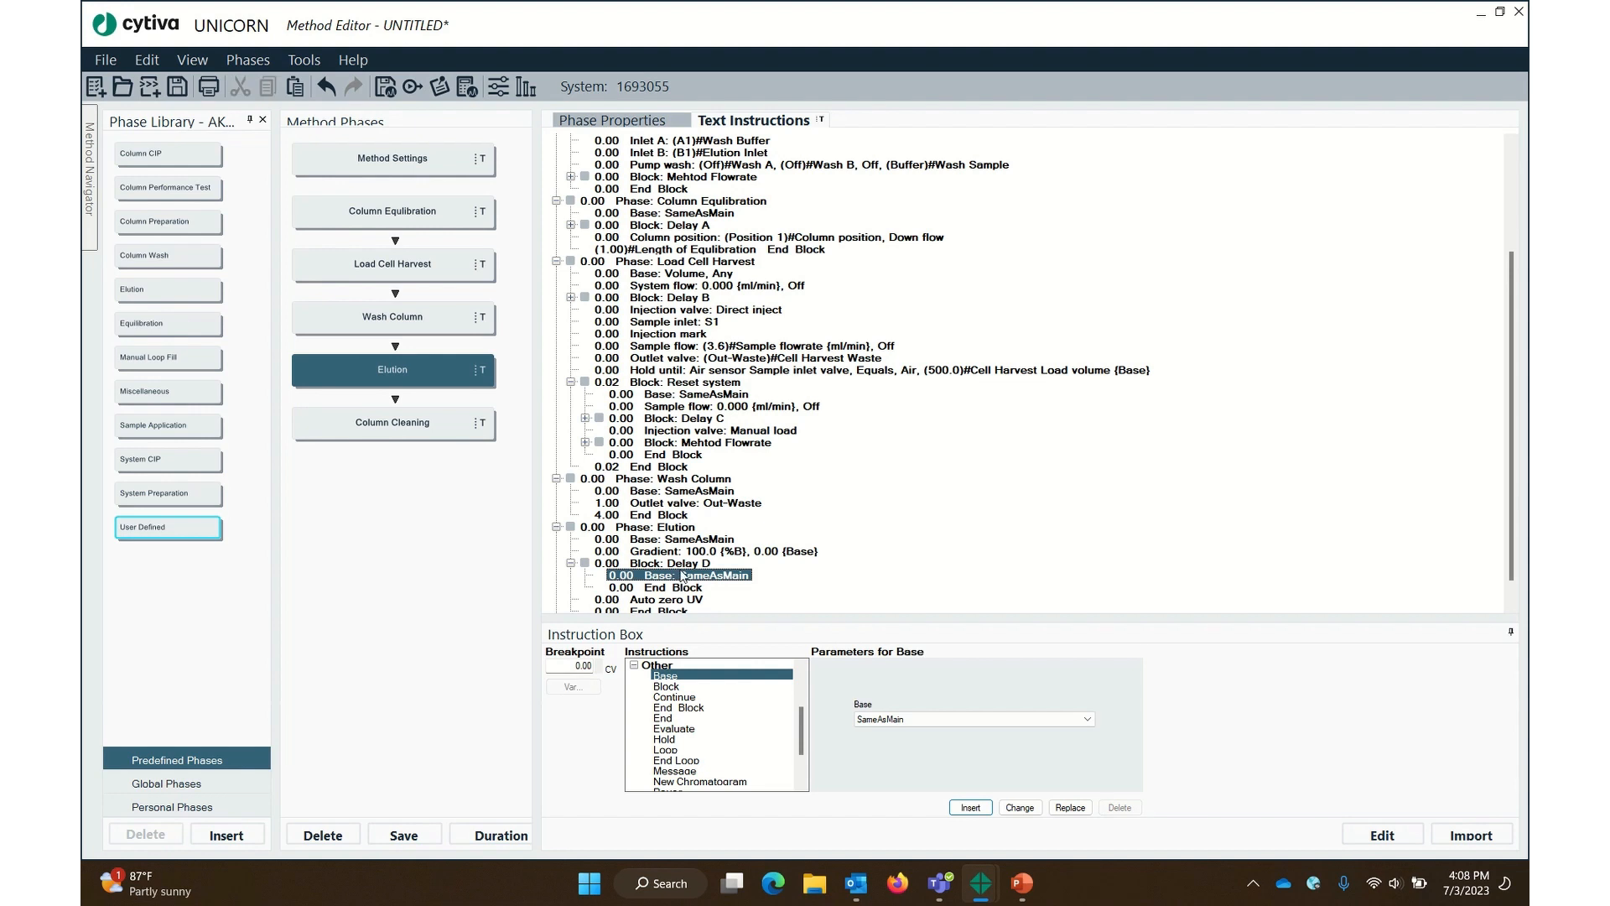
left_click(652, 588)
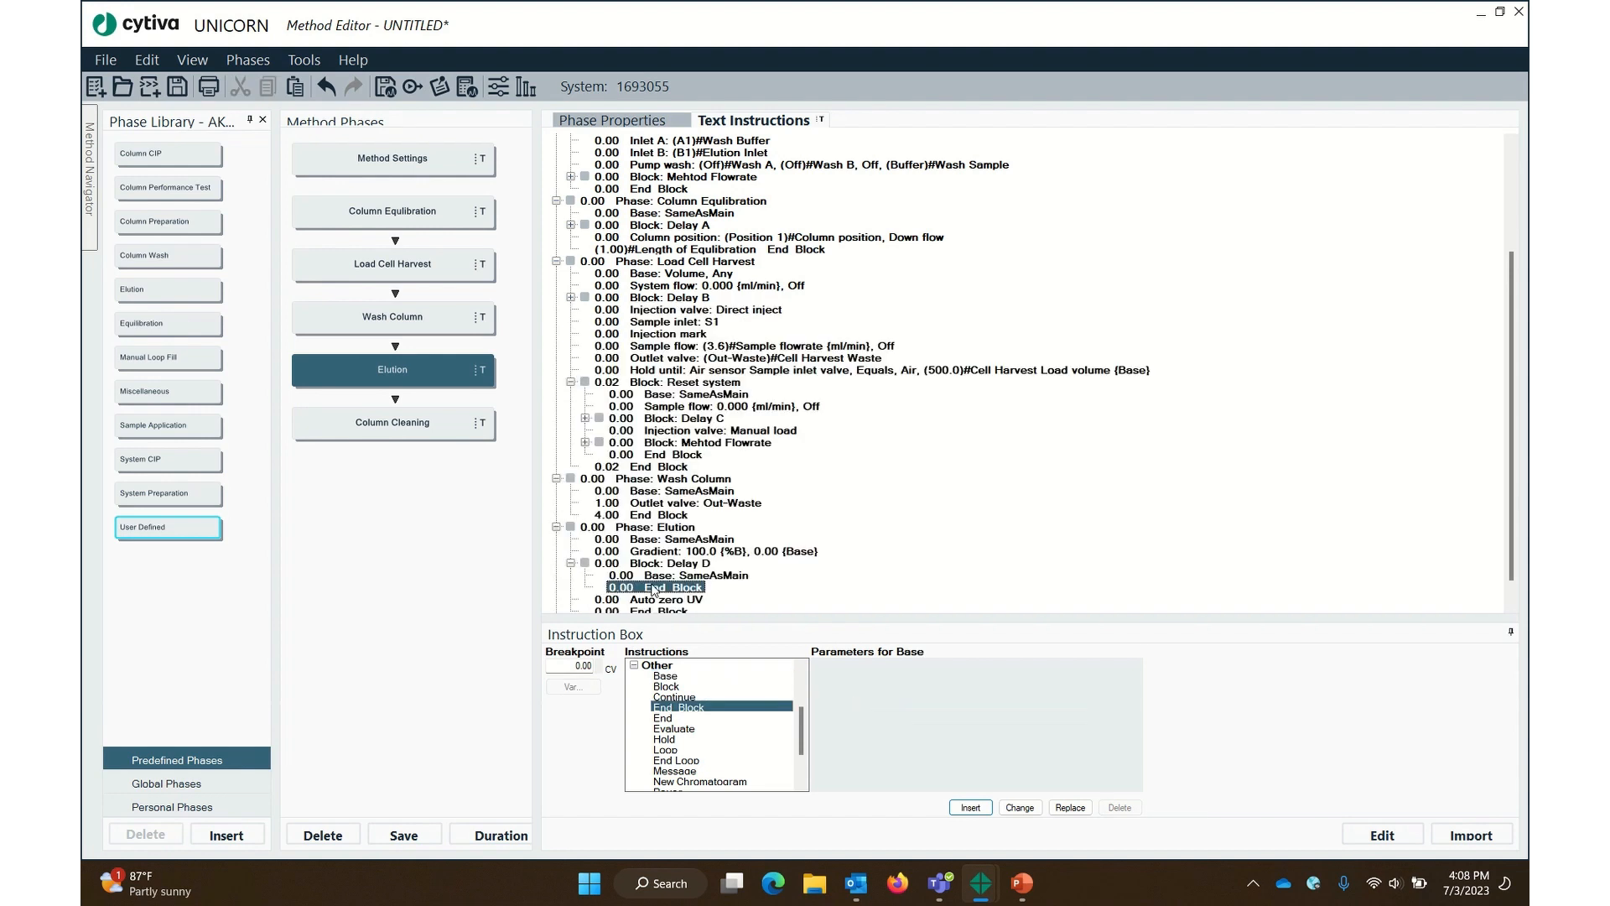
left_click(581, 666)
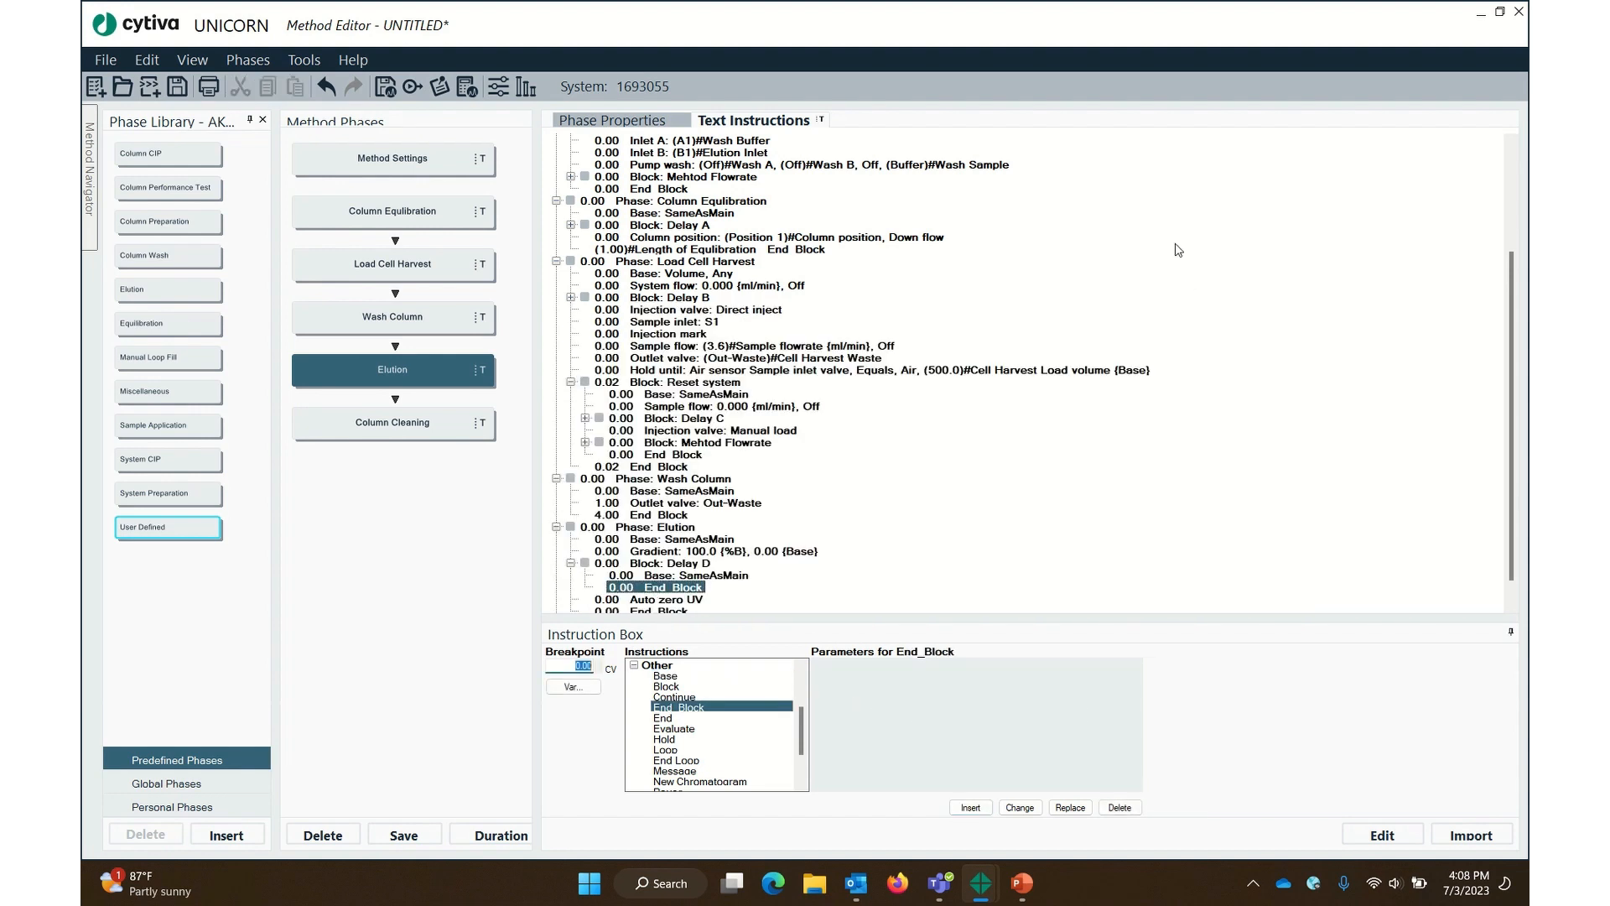
type("0.10")
left_click(1018, 807)
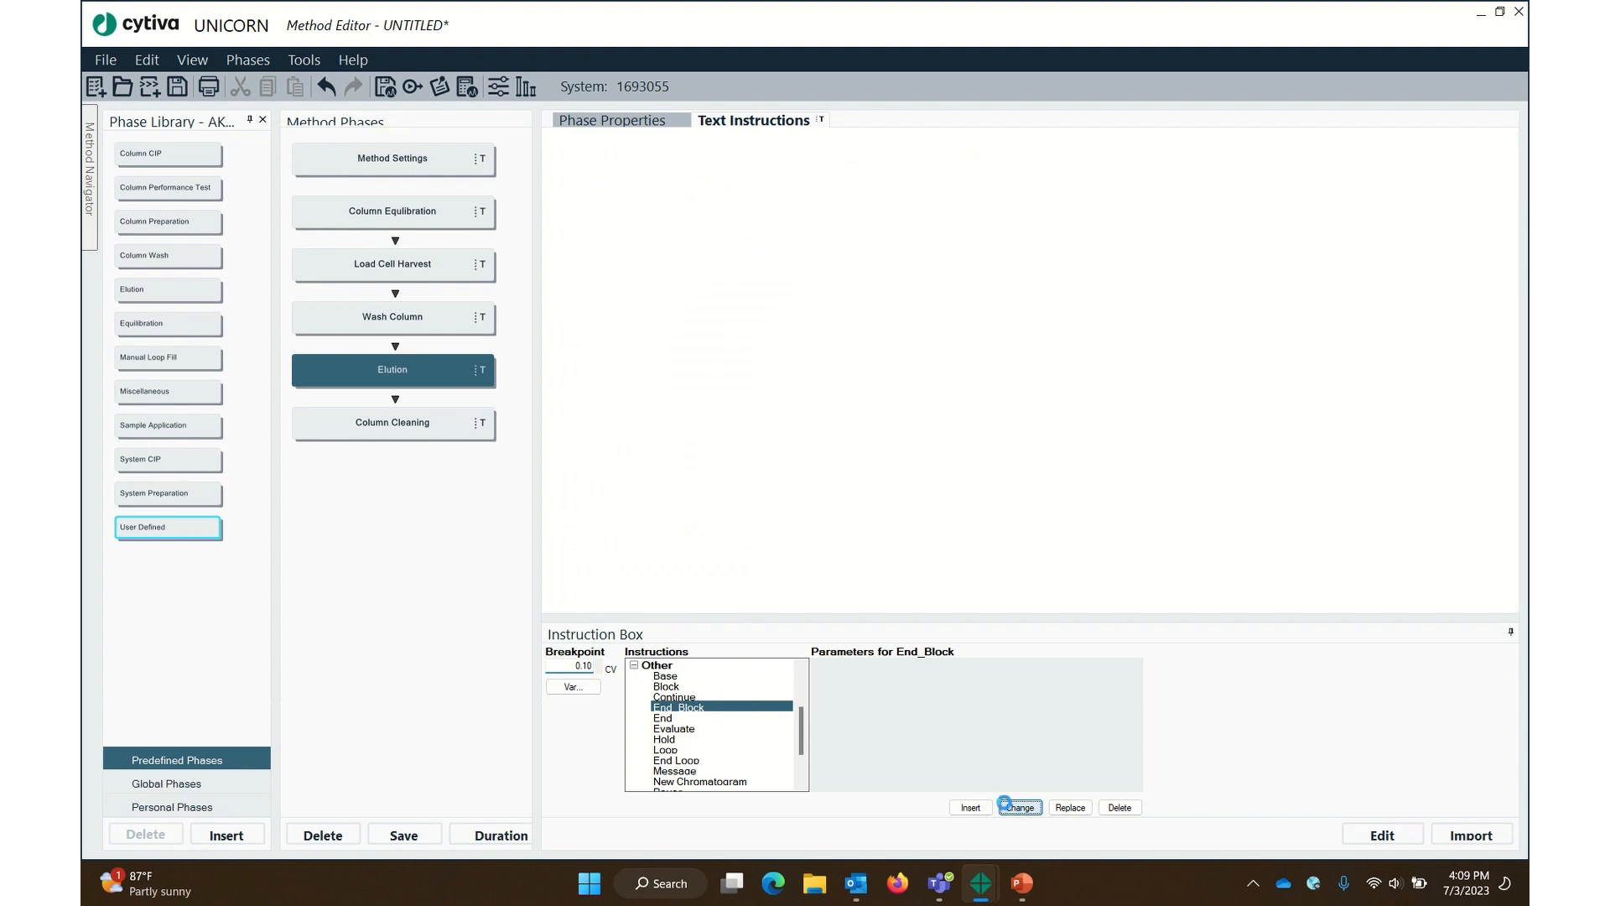
left_click(689, 563)
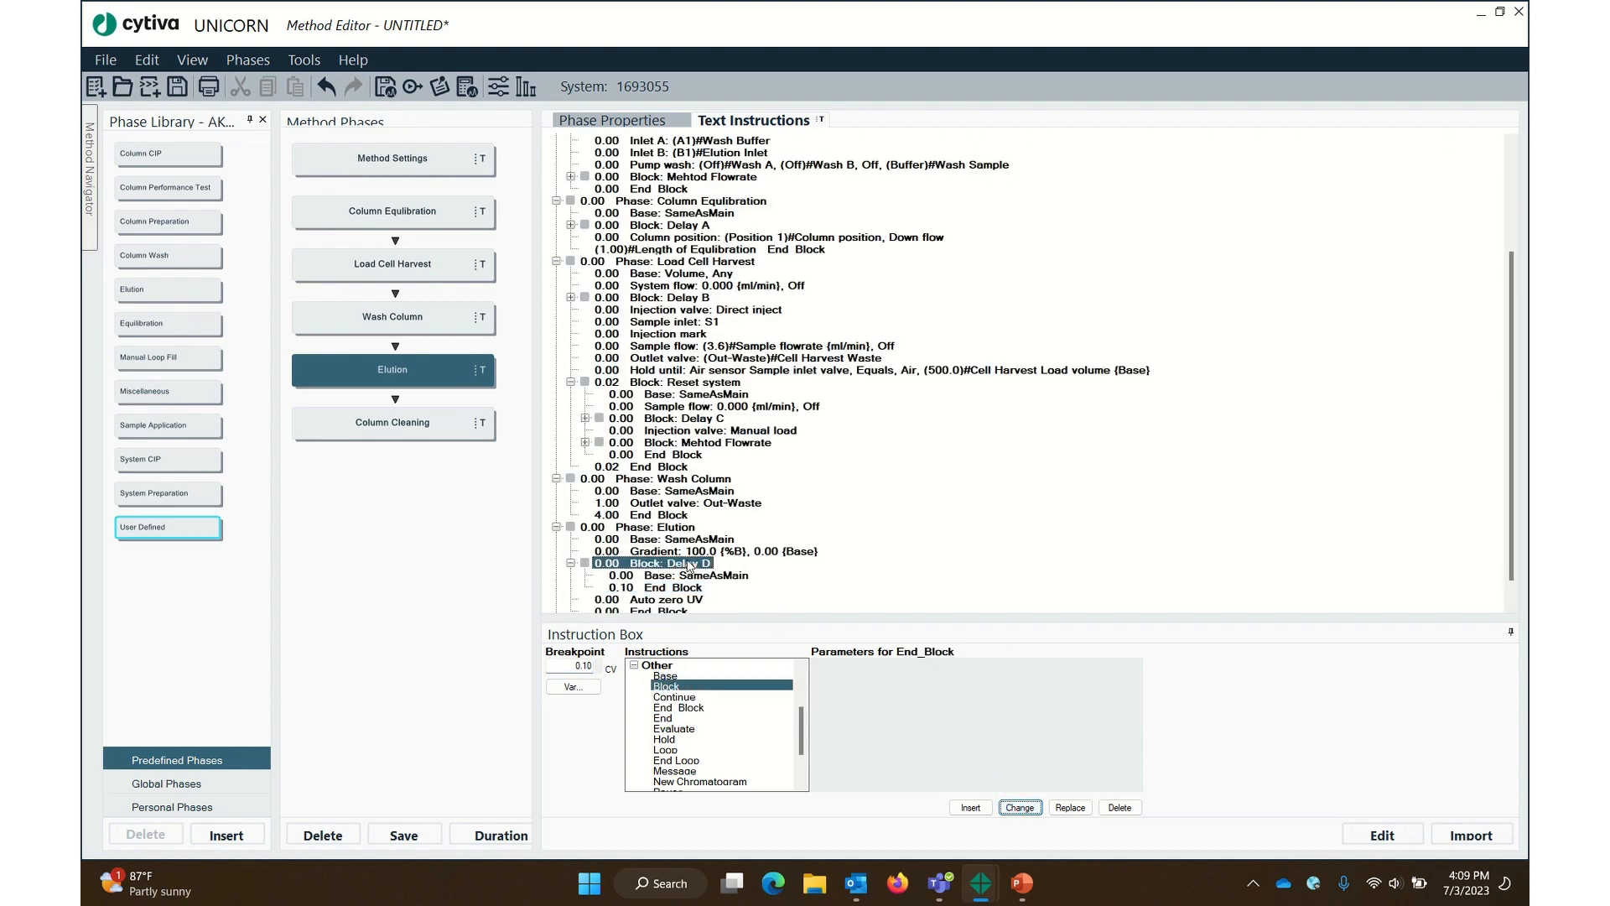
left_click(571, 563)
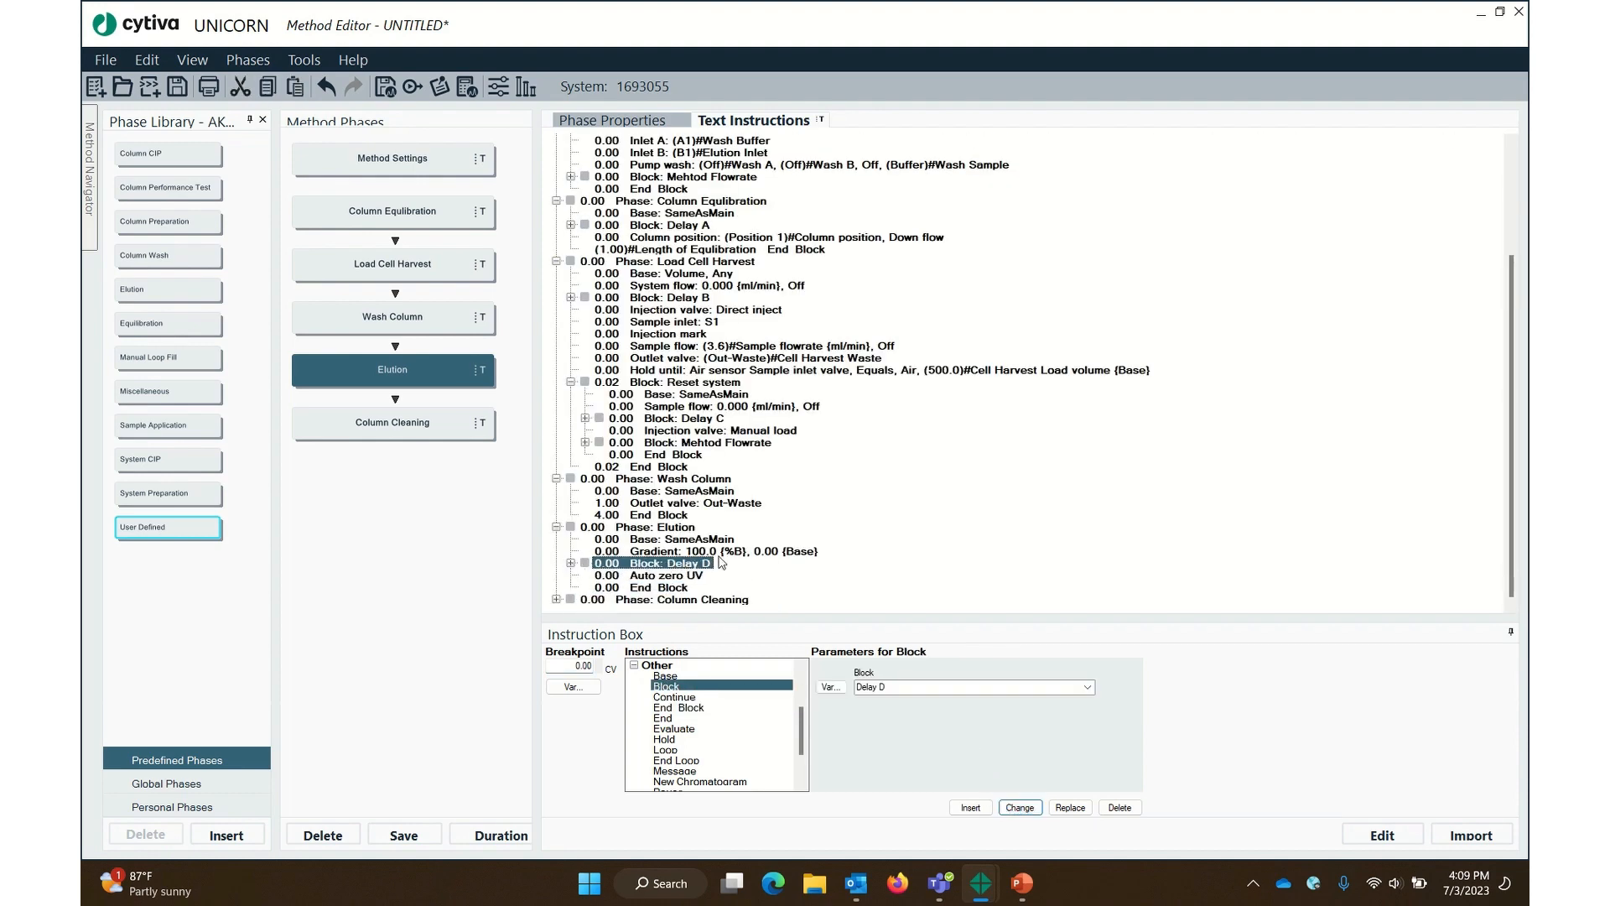
left_click(656, 552)
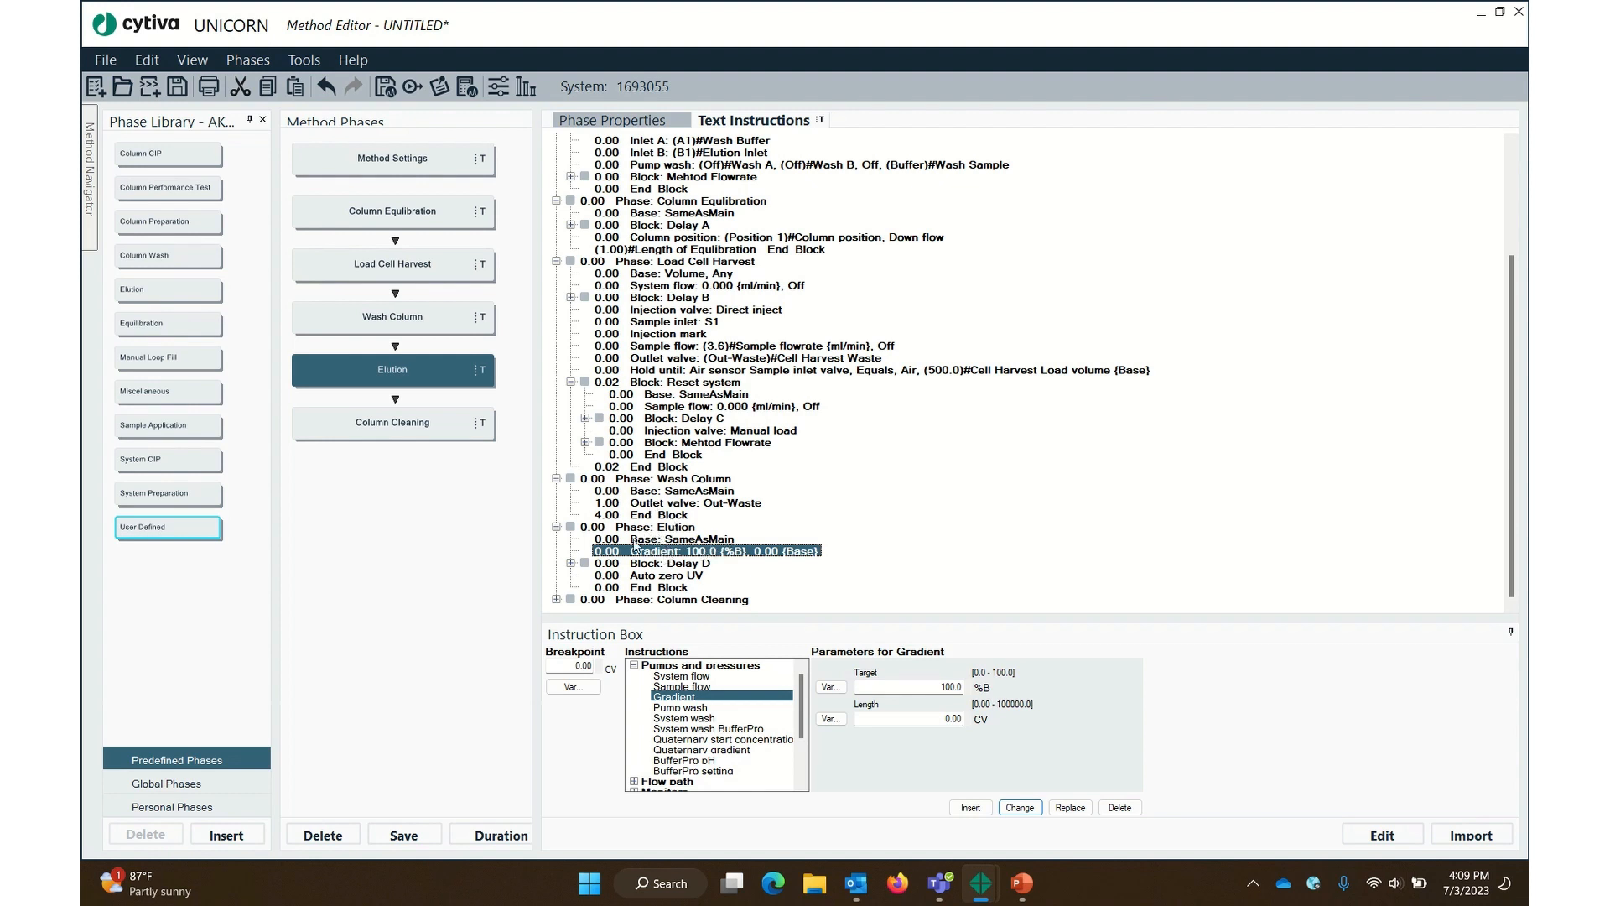
left_click(703, 574)
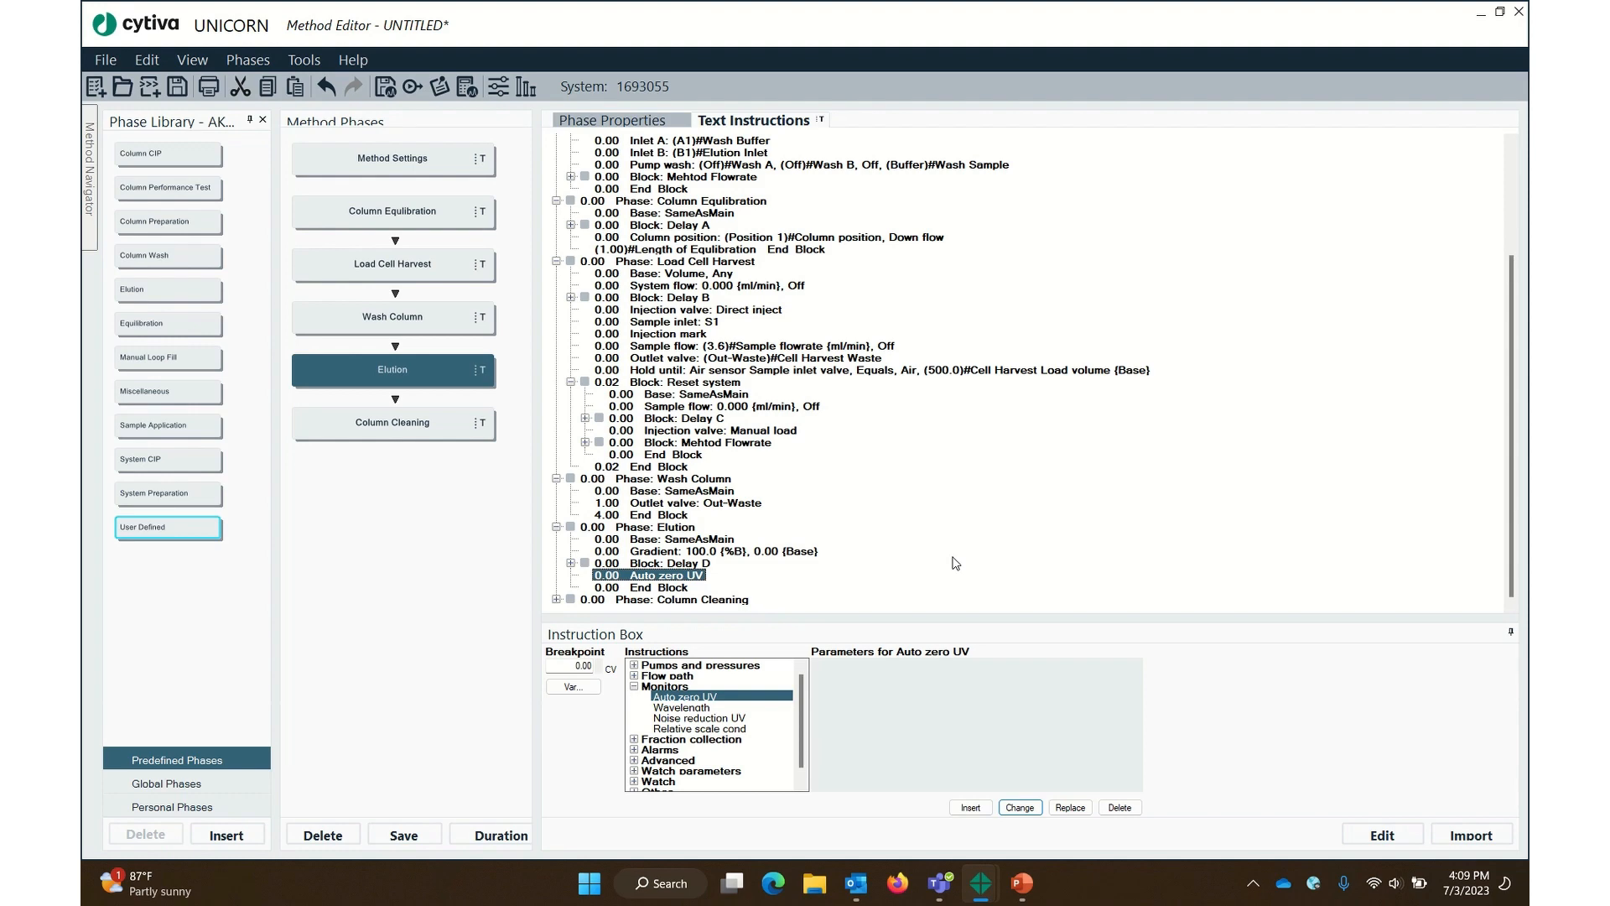
left_click(670, 563)
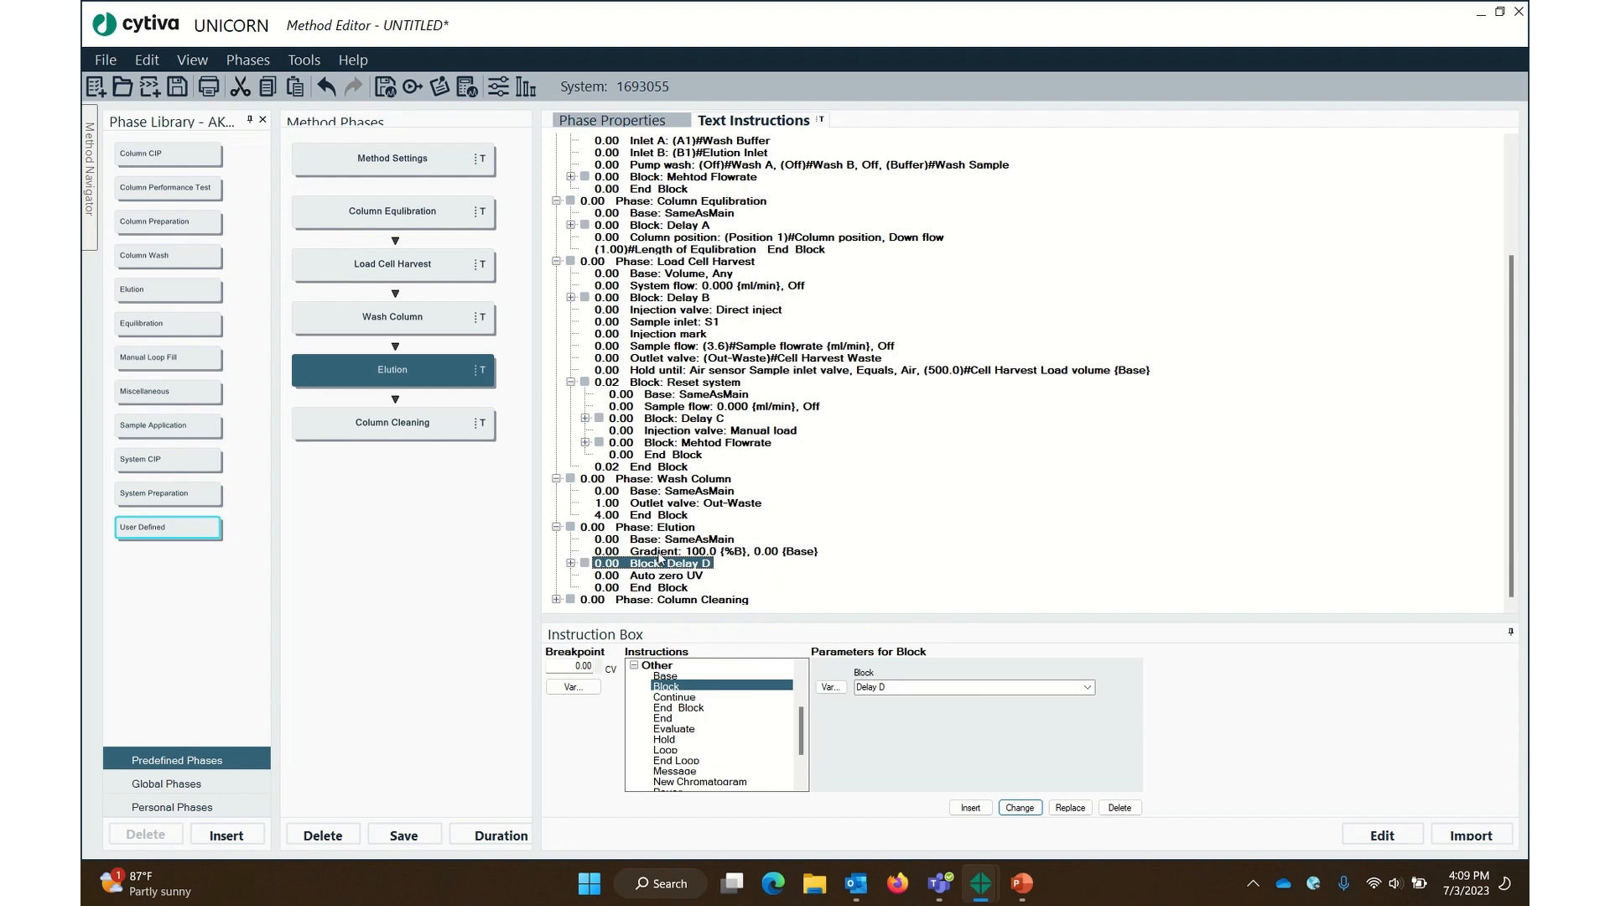
left_click(659, 551)
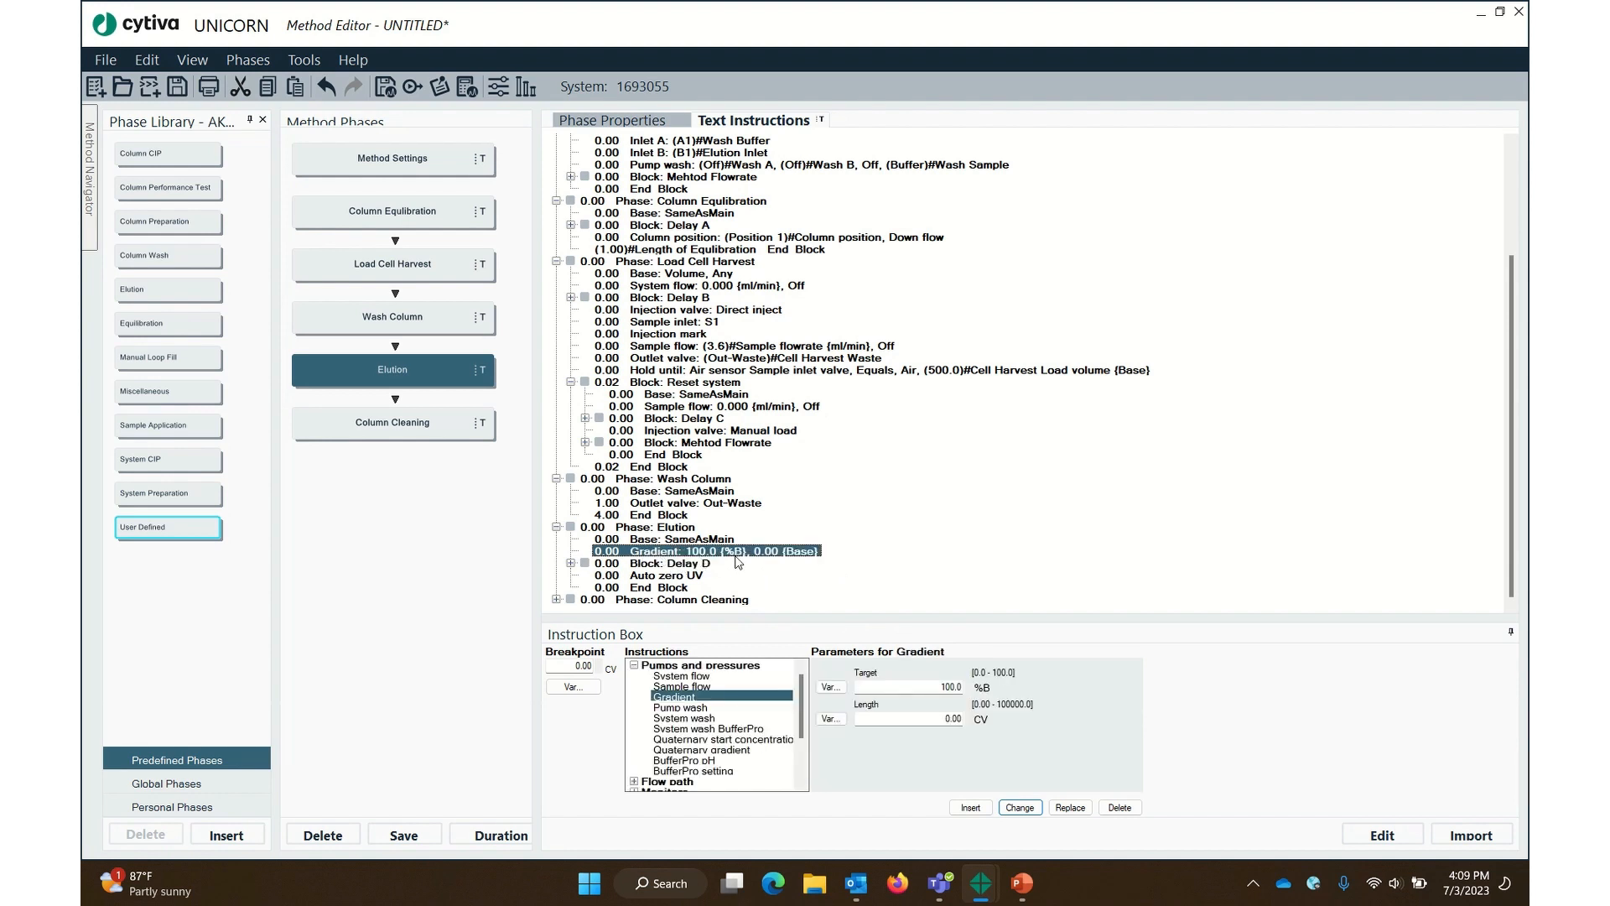
Insert a new block named Delay E after the Auto zero UV instruction in the Elution phase
left_click(688, 575)
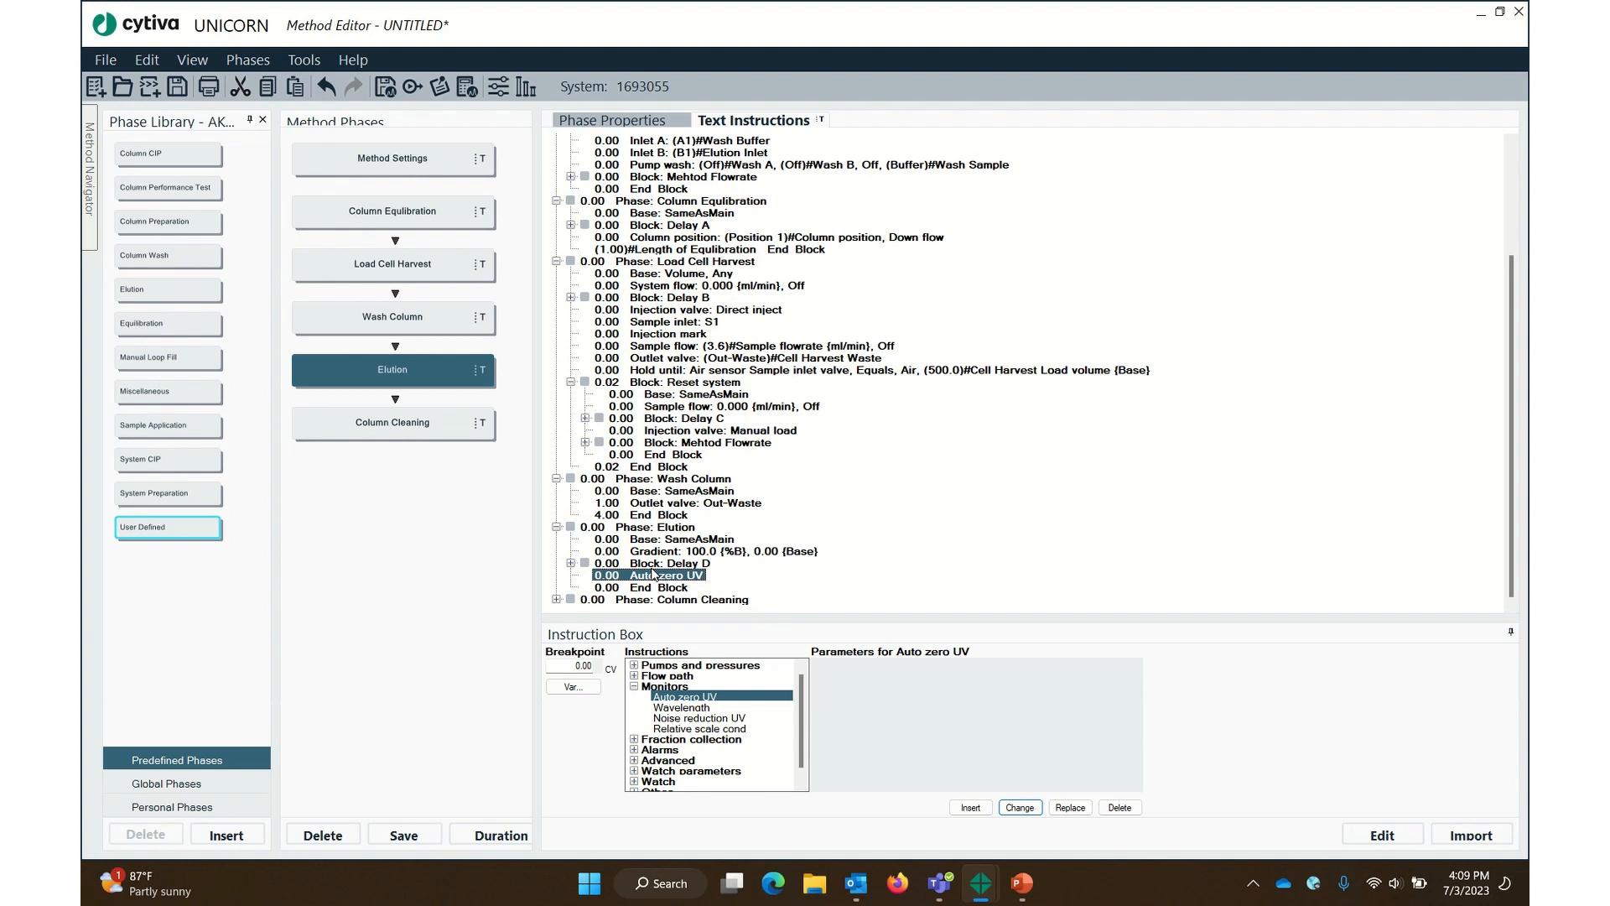
left_click(635, 686)
left_click(635, 750)
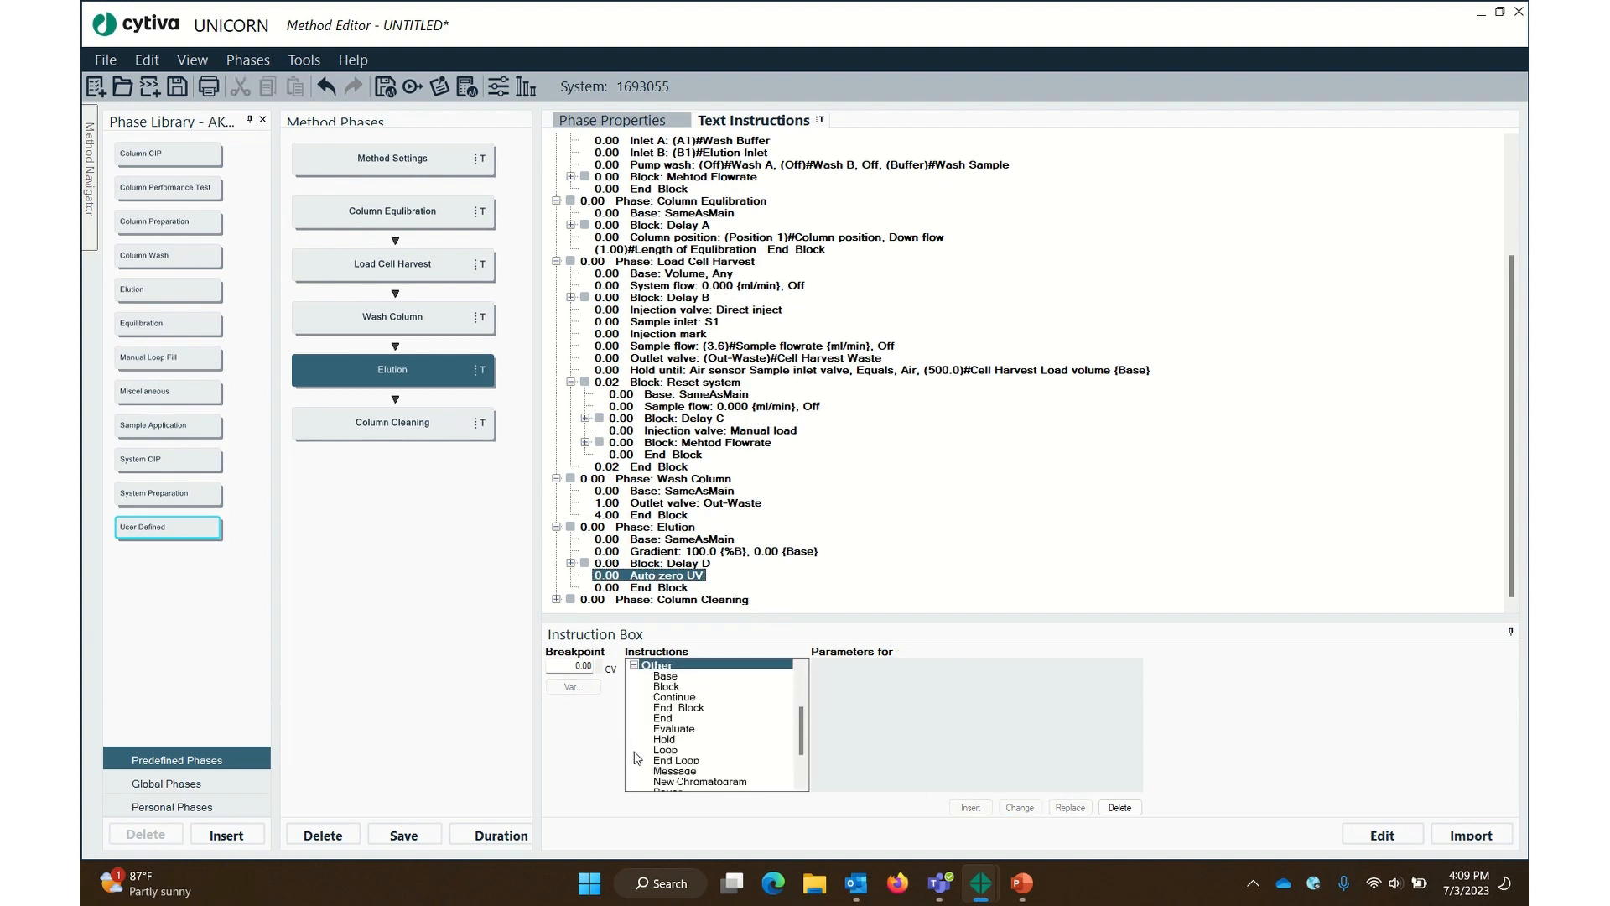
left_click(667, 686)
left_click(937, 689)
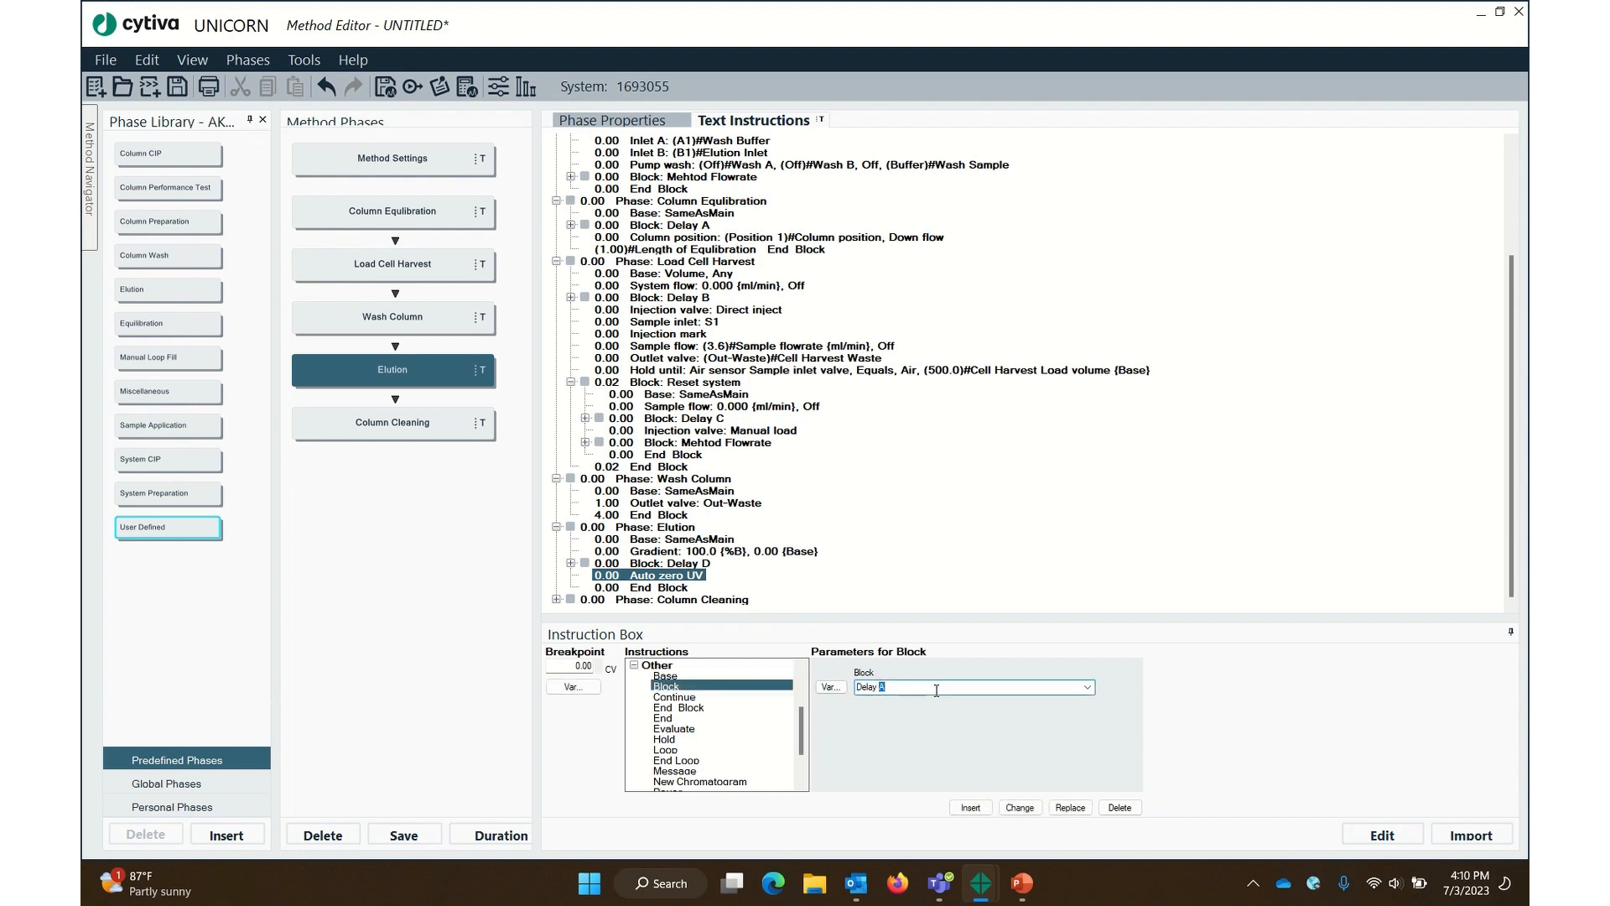
left_click(970, 807)
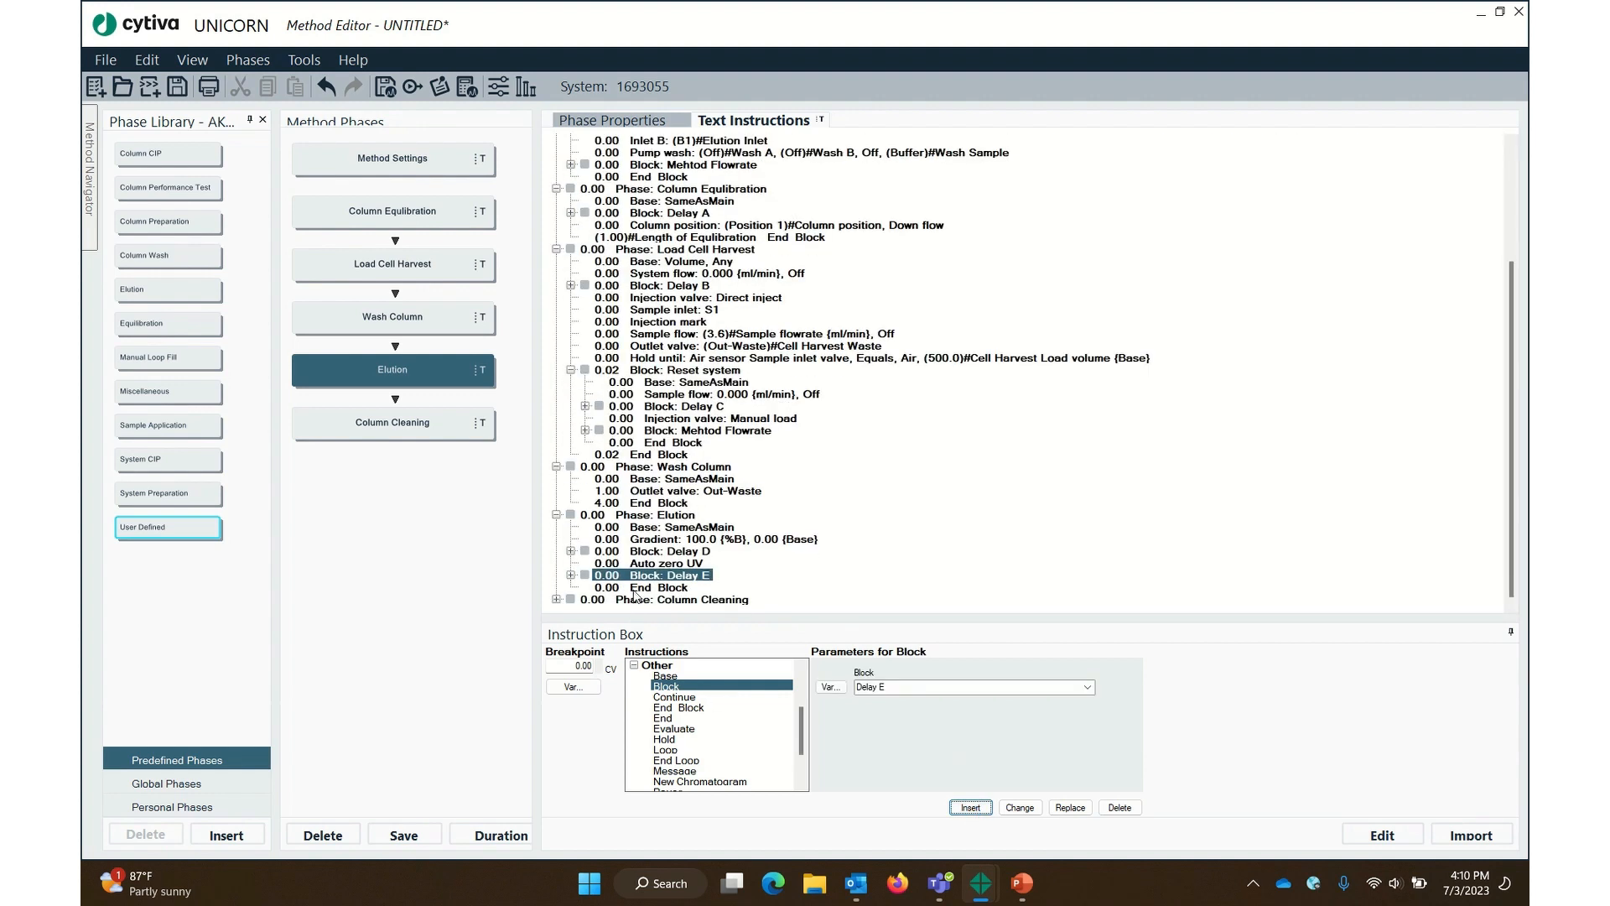
Set the Delay E block's base to Time with column type Any, and its End_Block breakpoint to 0.05 min
left_click(571, 576)
left_click(657, 586)
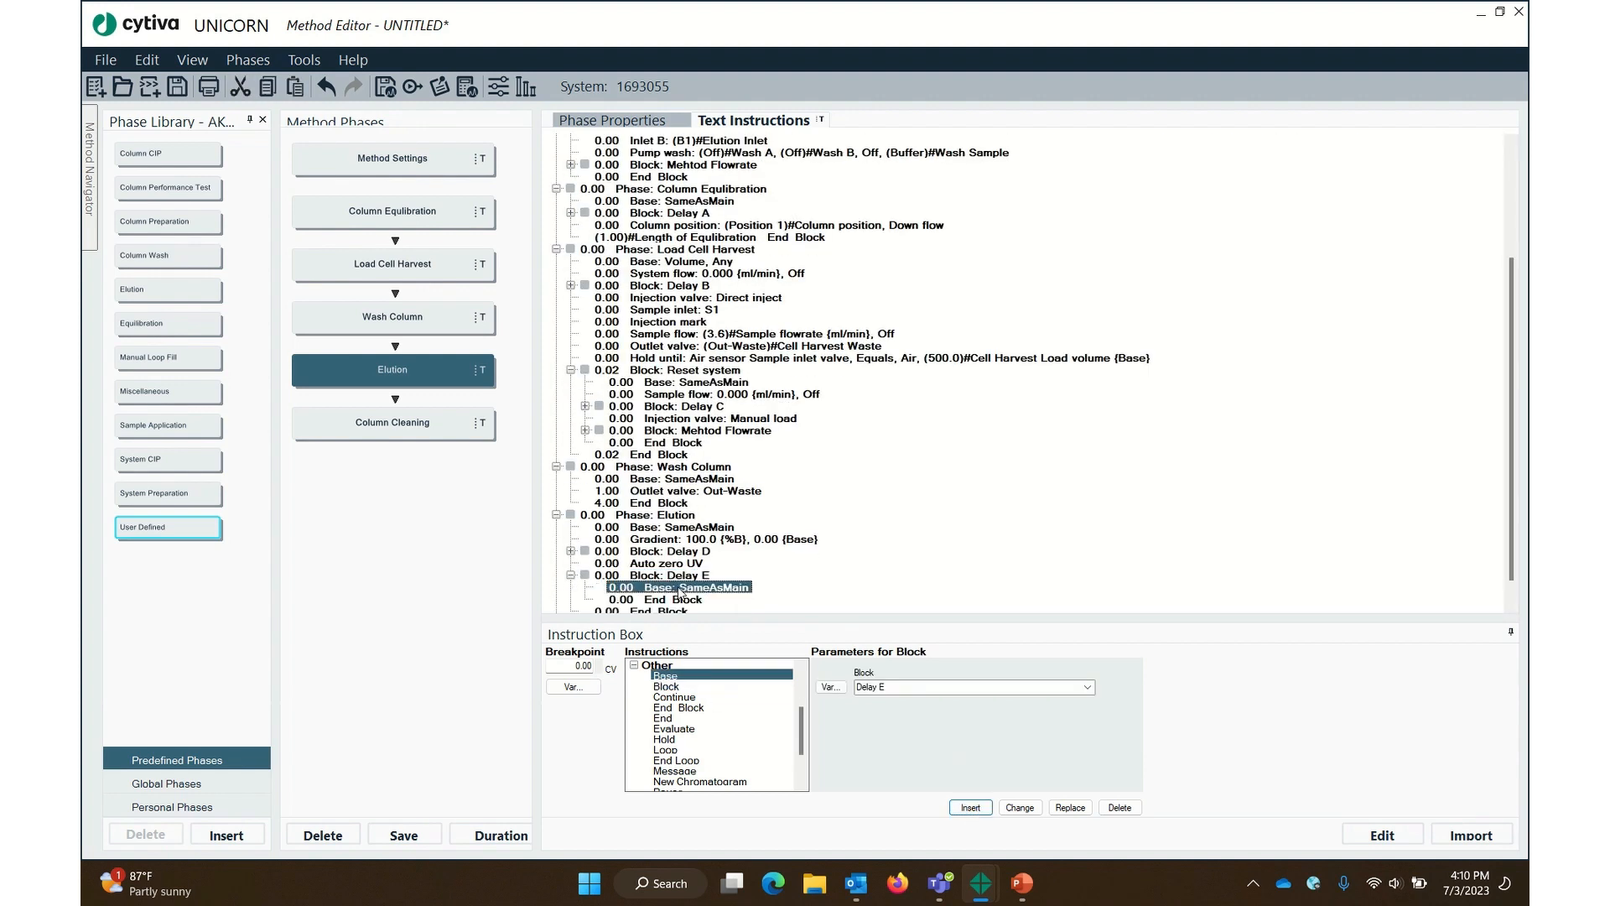
left_click(933, 718)
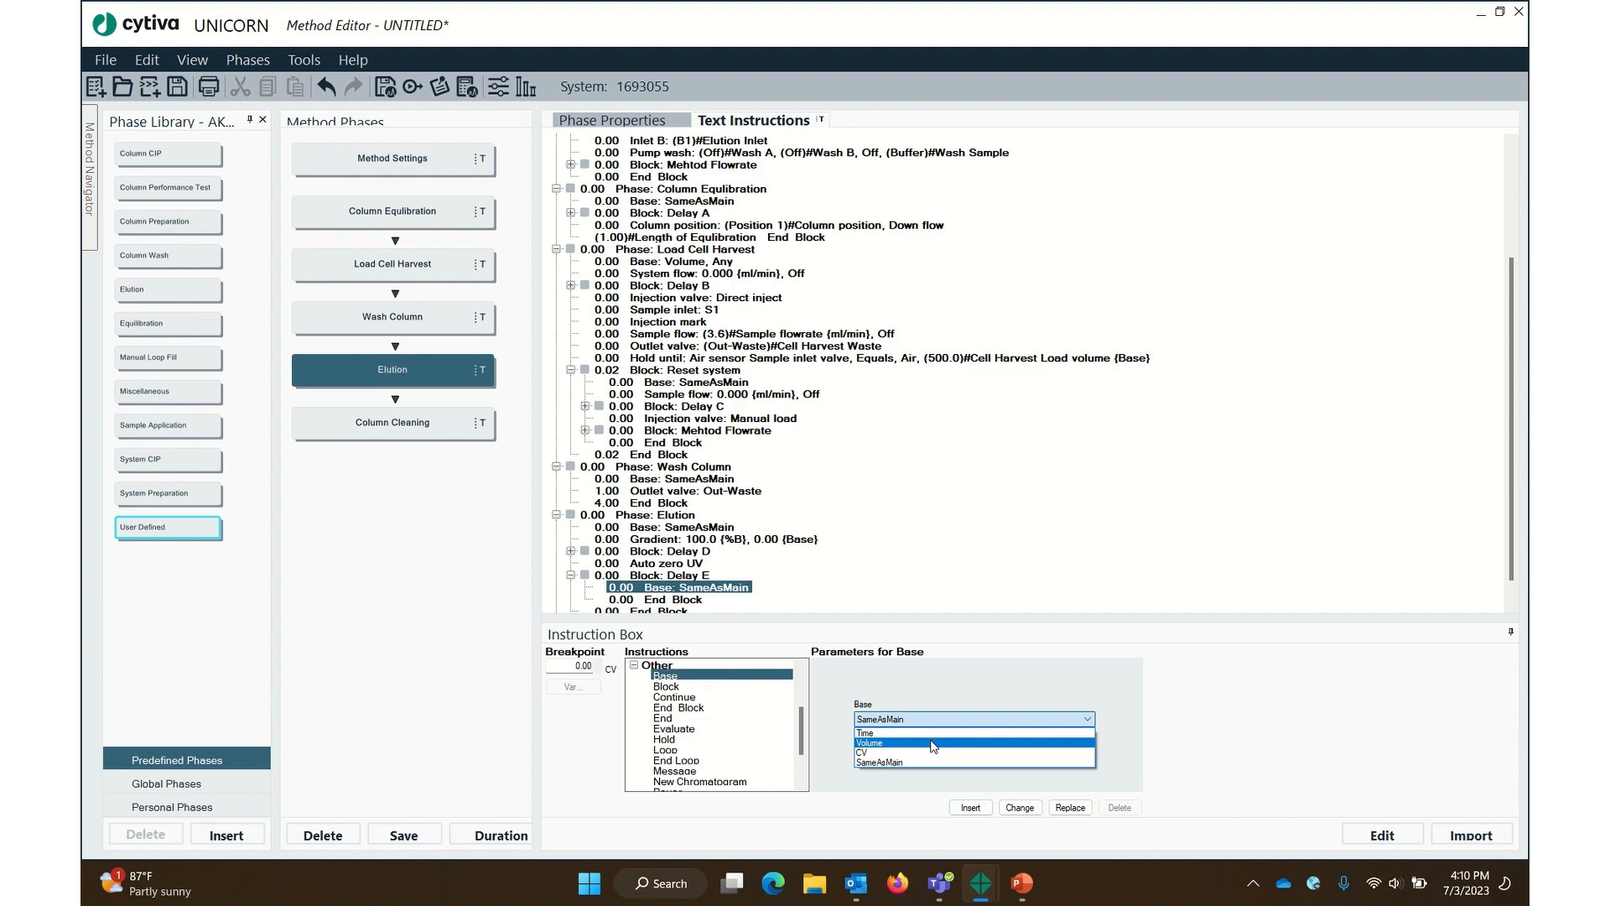
left_click(935, 744)
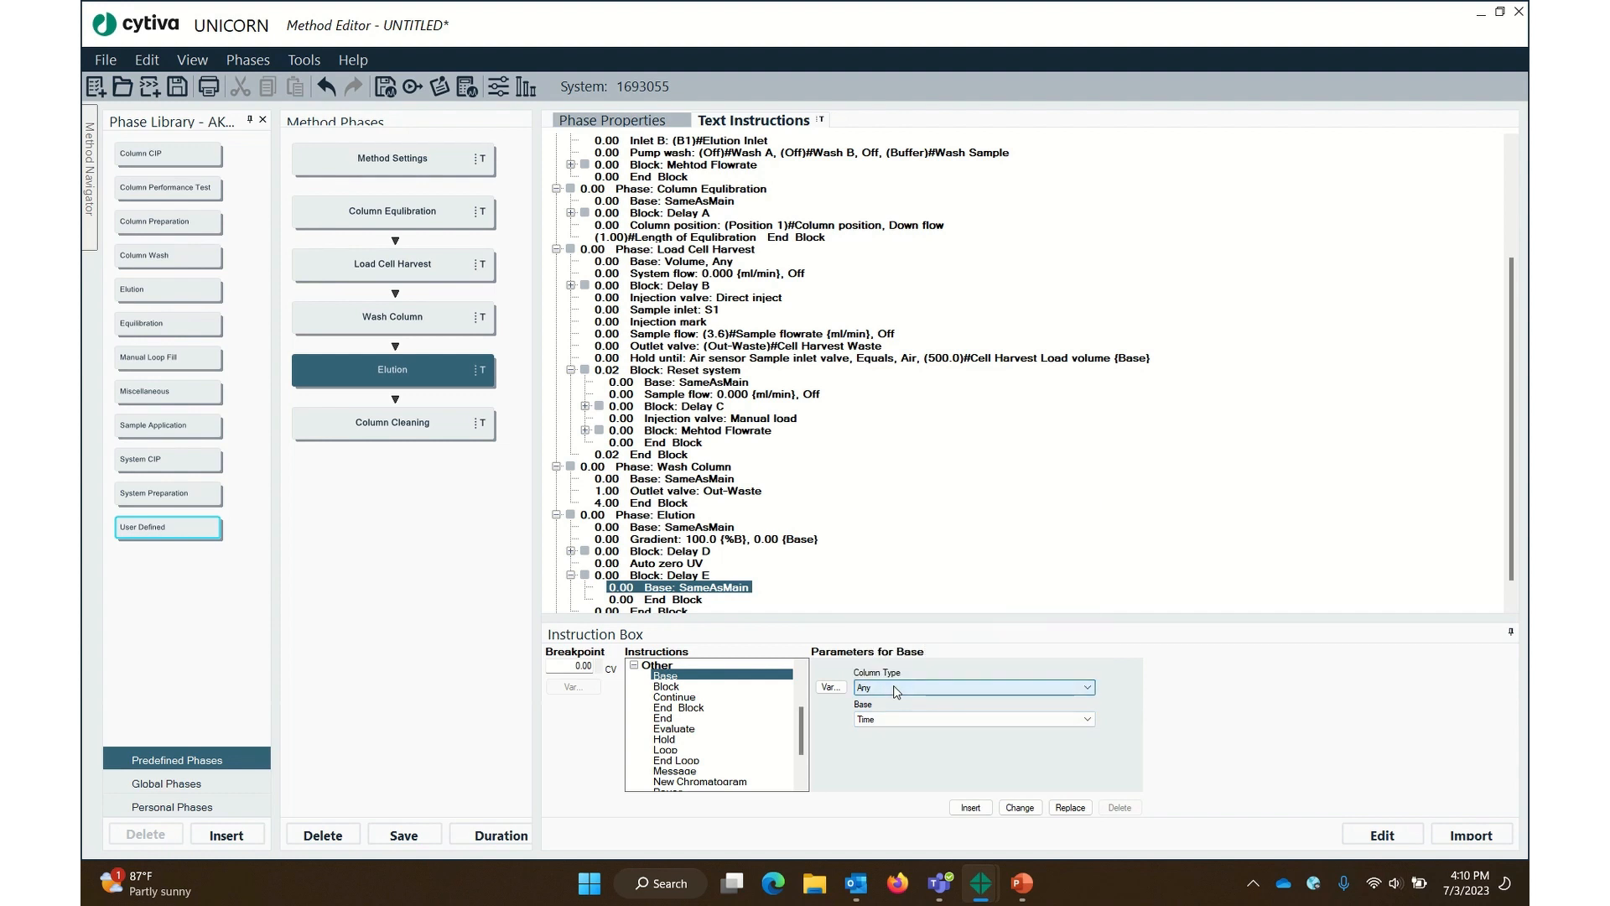
left_click(911, 719)
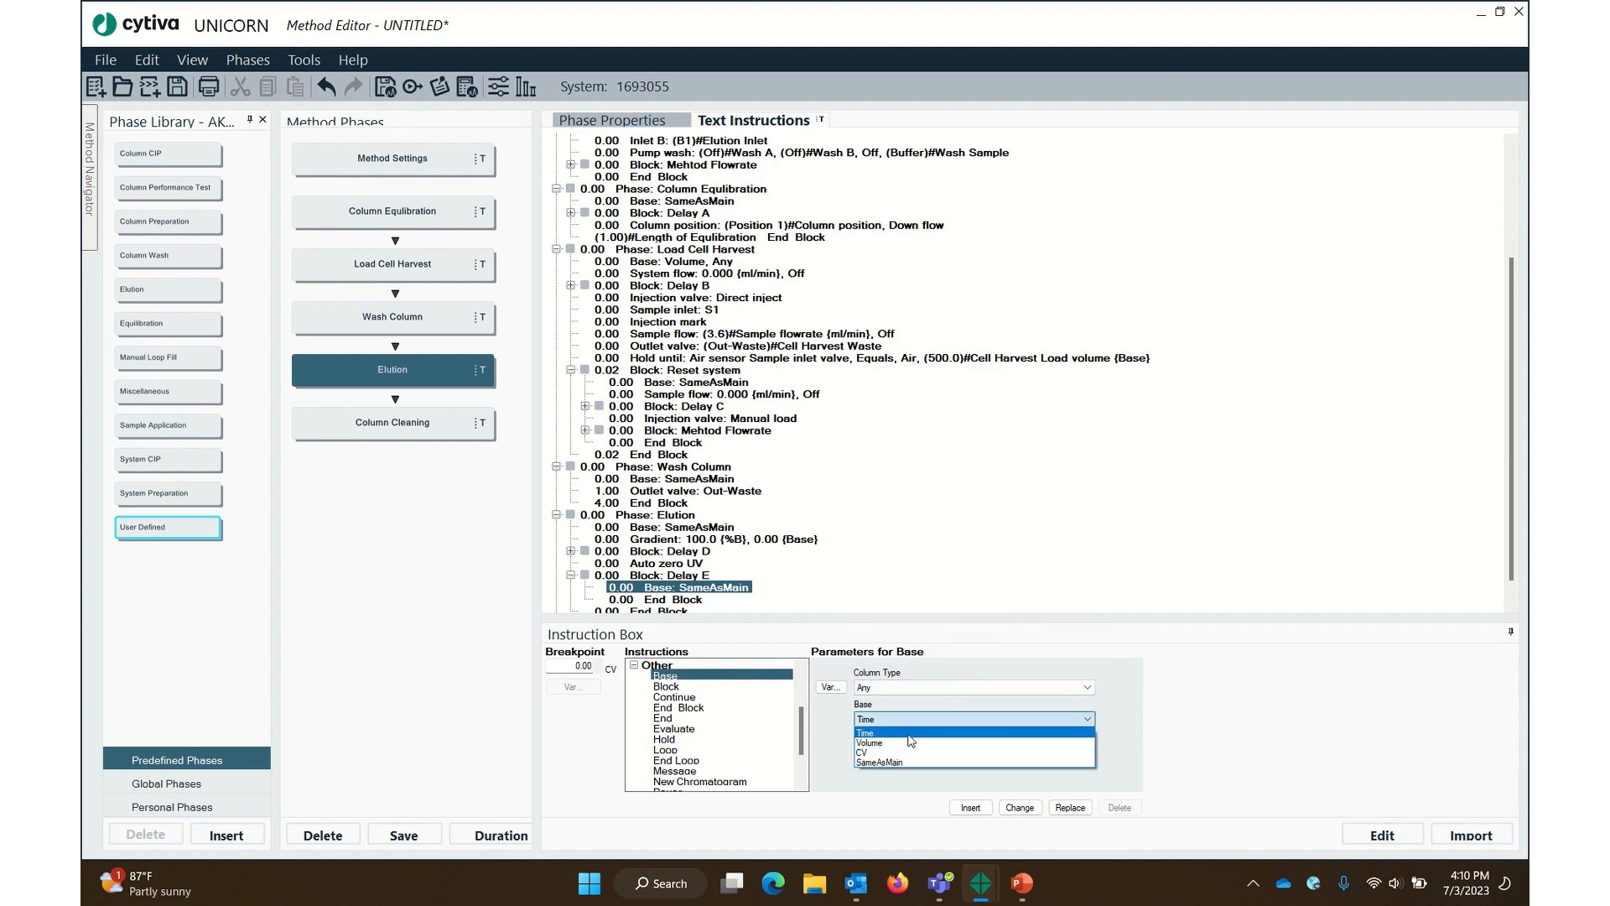
left_click(909, 733)
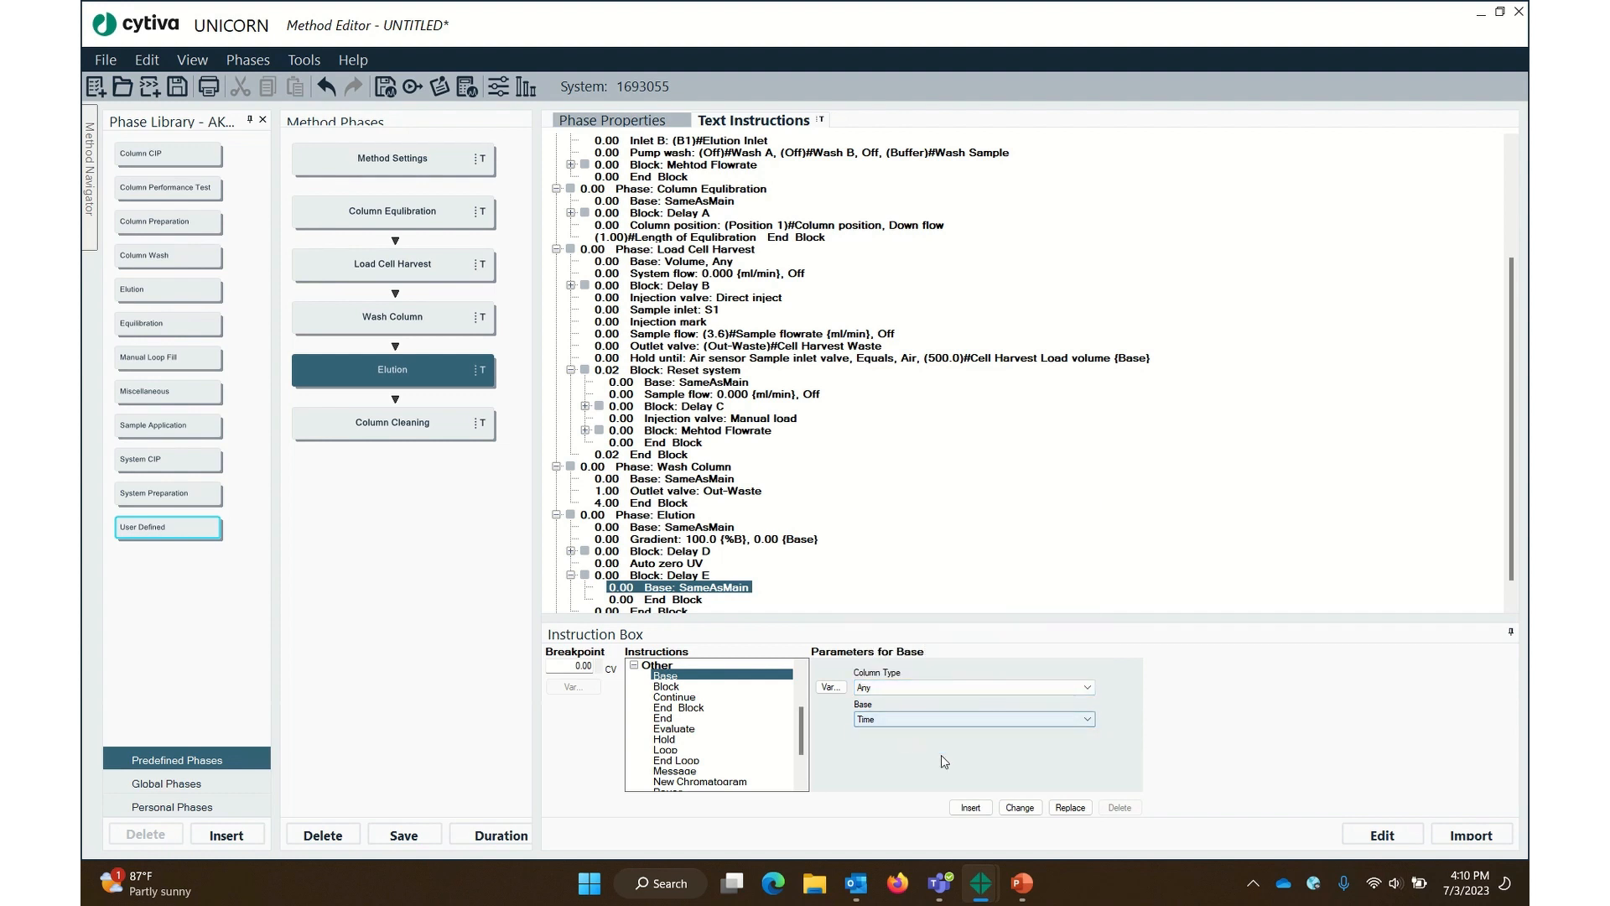
left_click(1020, 809)
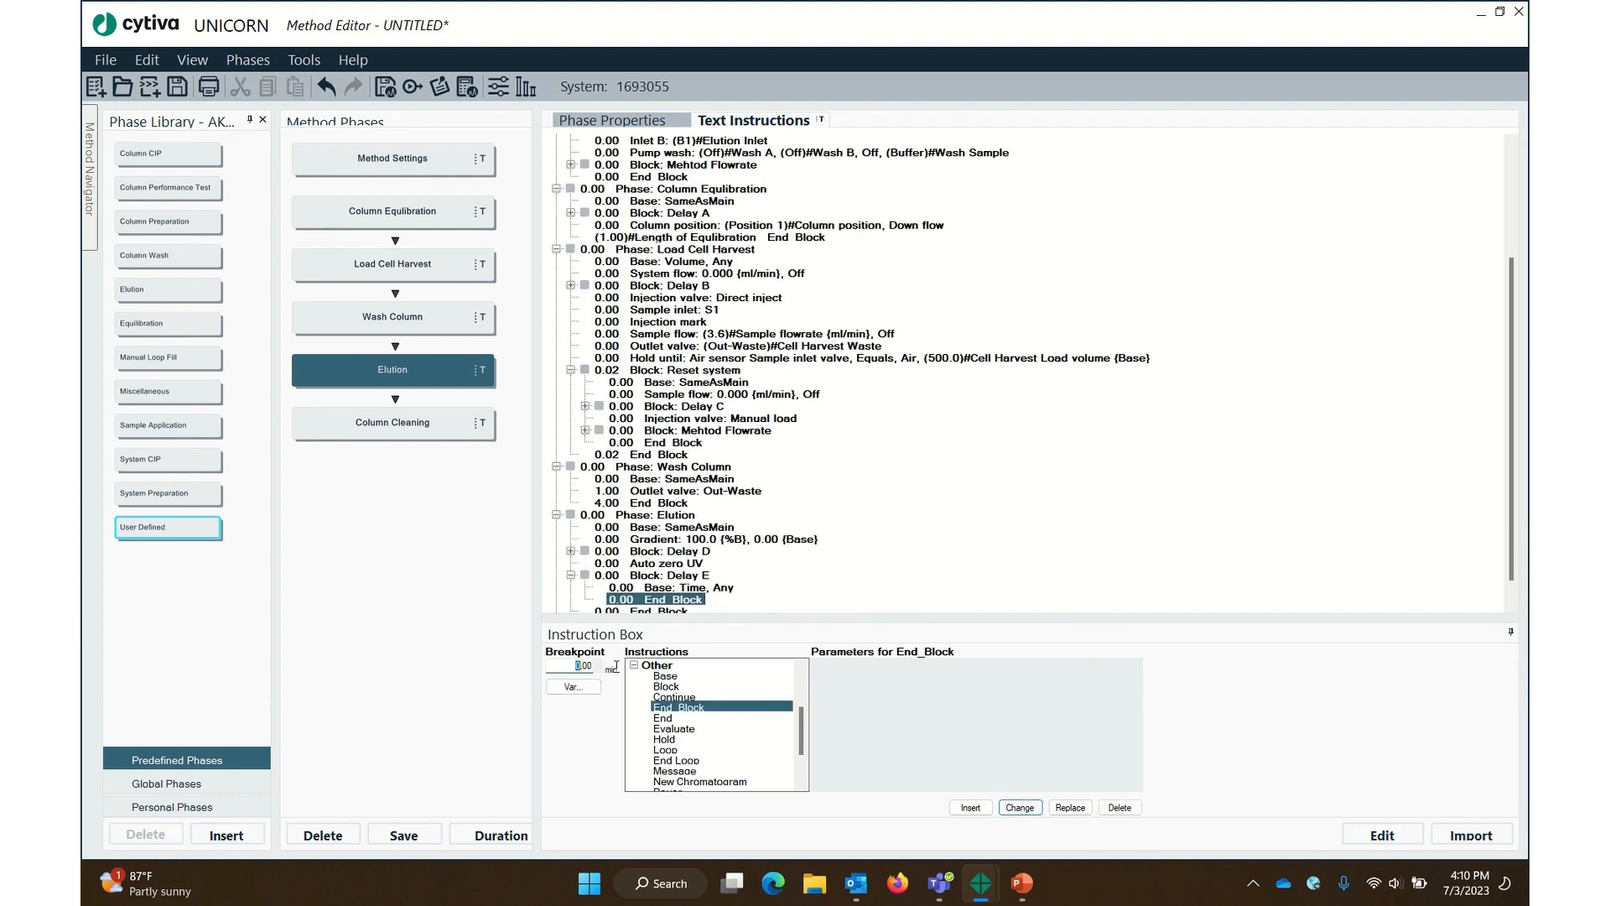
type("0")
left_click(1020, 809)
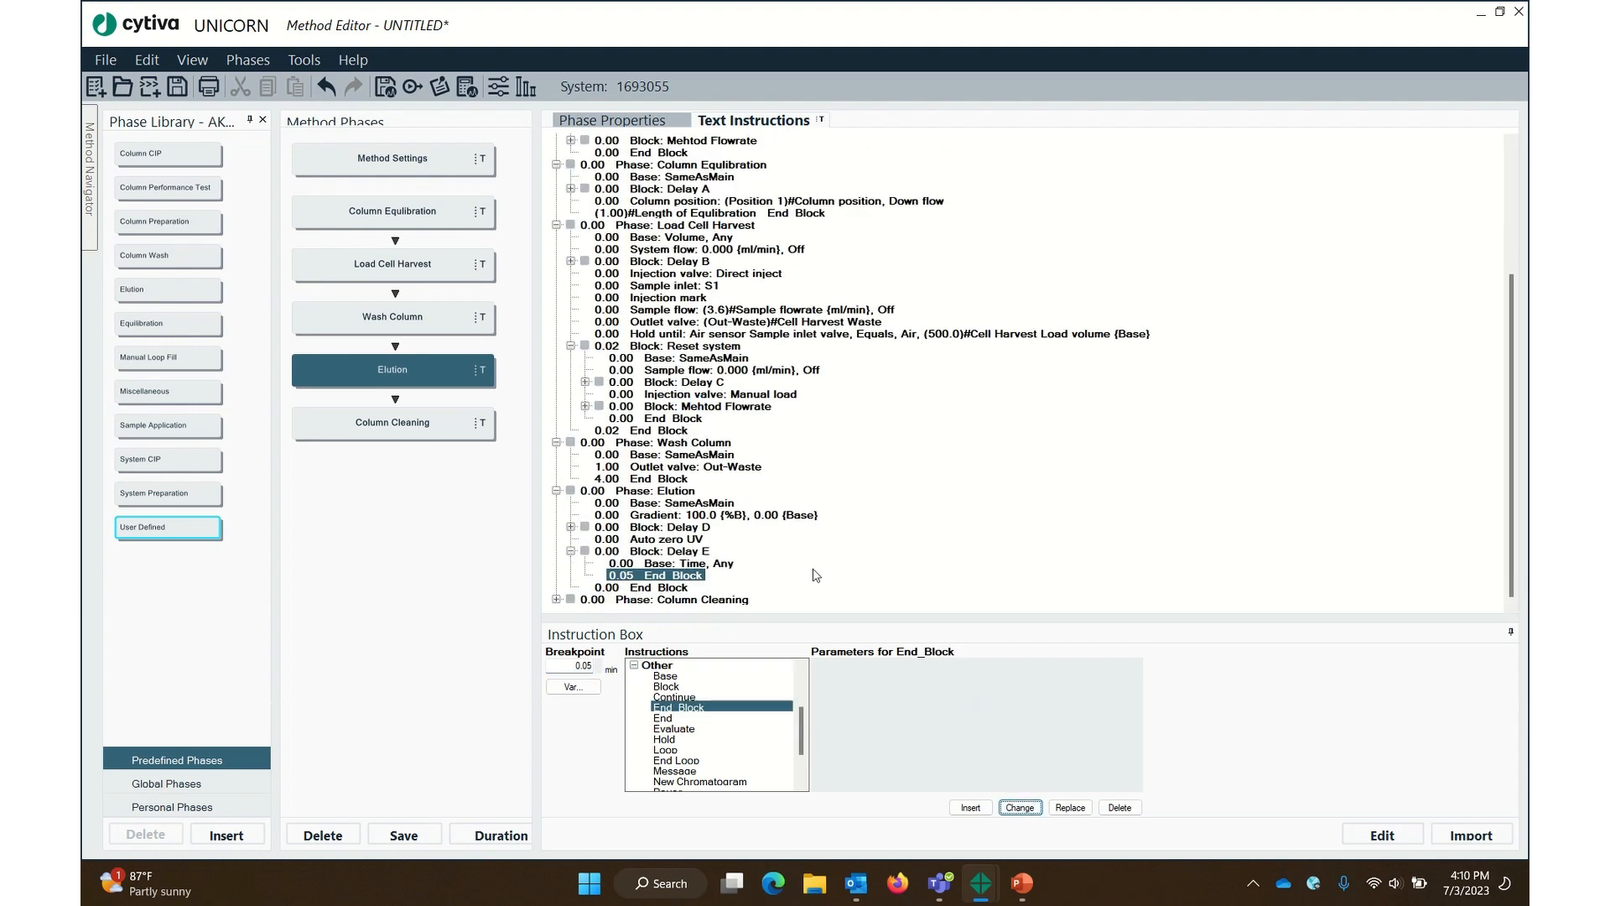
Examine the Elution phase's Gradient instruction and the End_Block breakpoints inside the Delay D and Delay E blocks
left_click(672, 517)
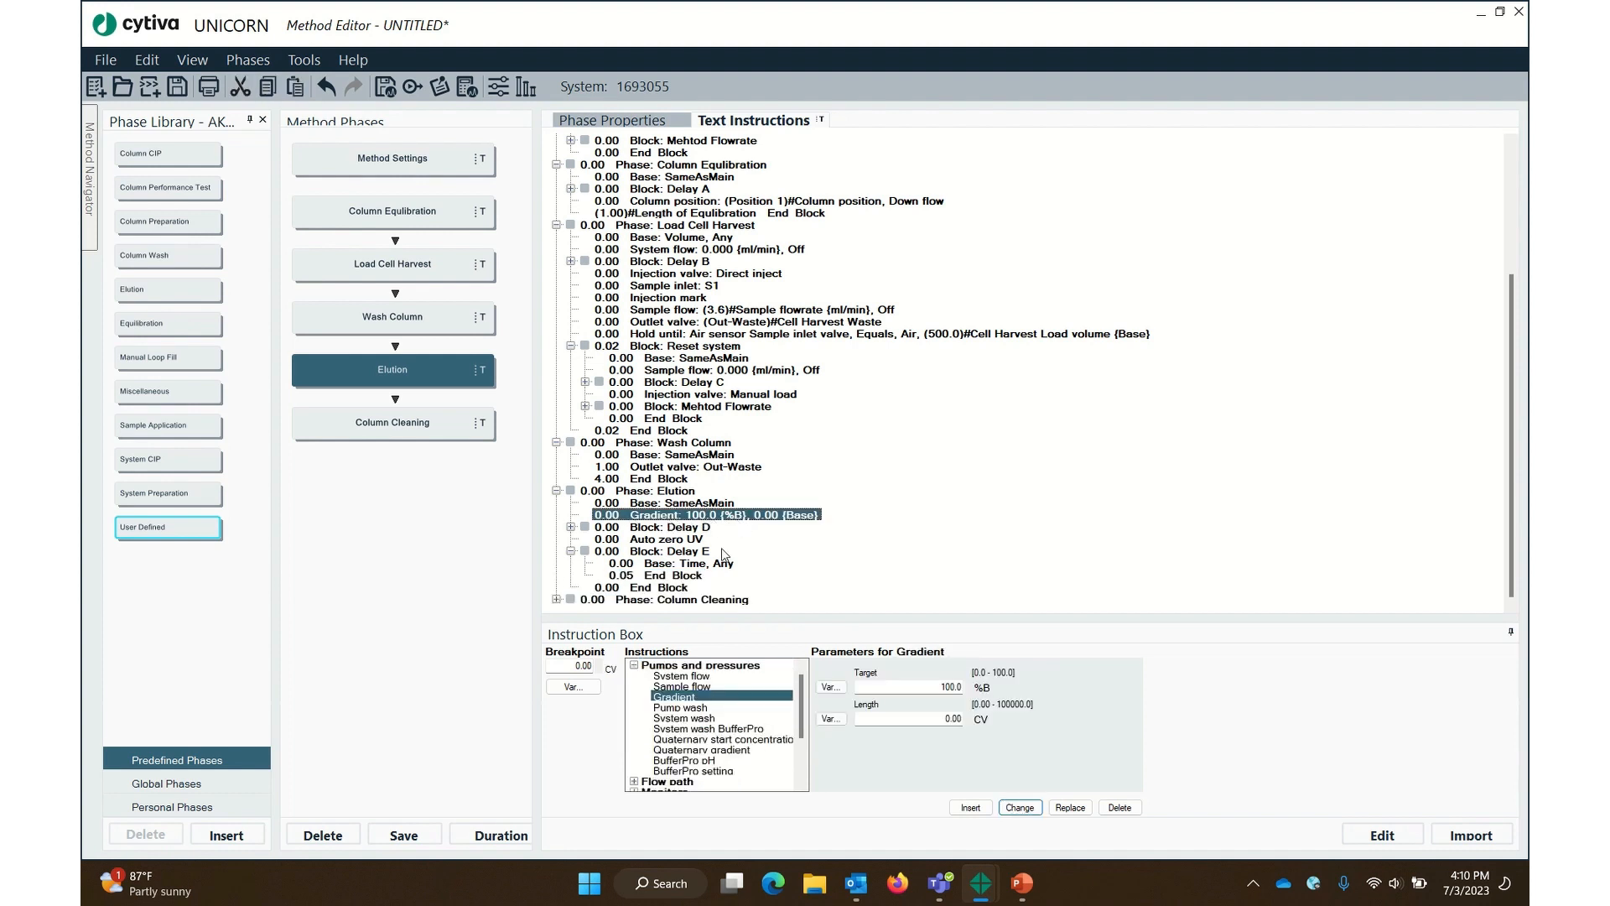
left_click(707, 527)
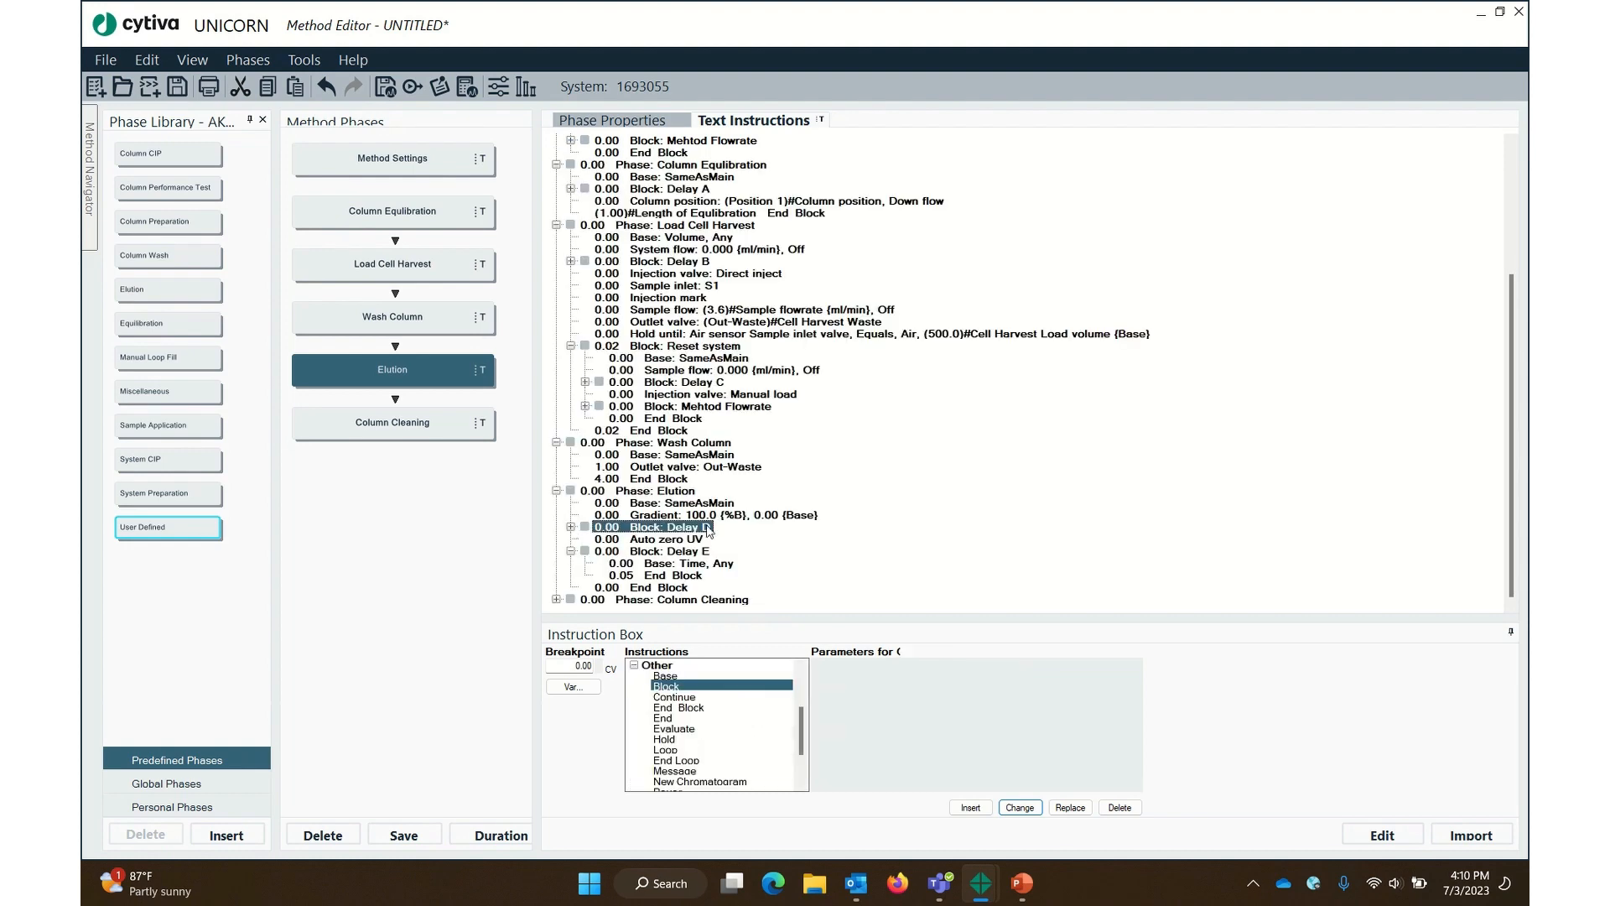
left_click(685, 553)
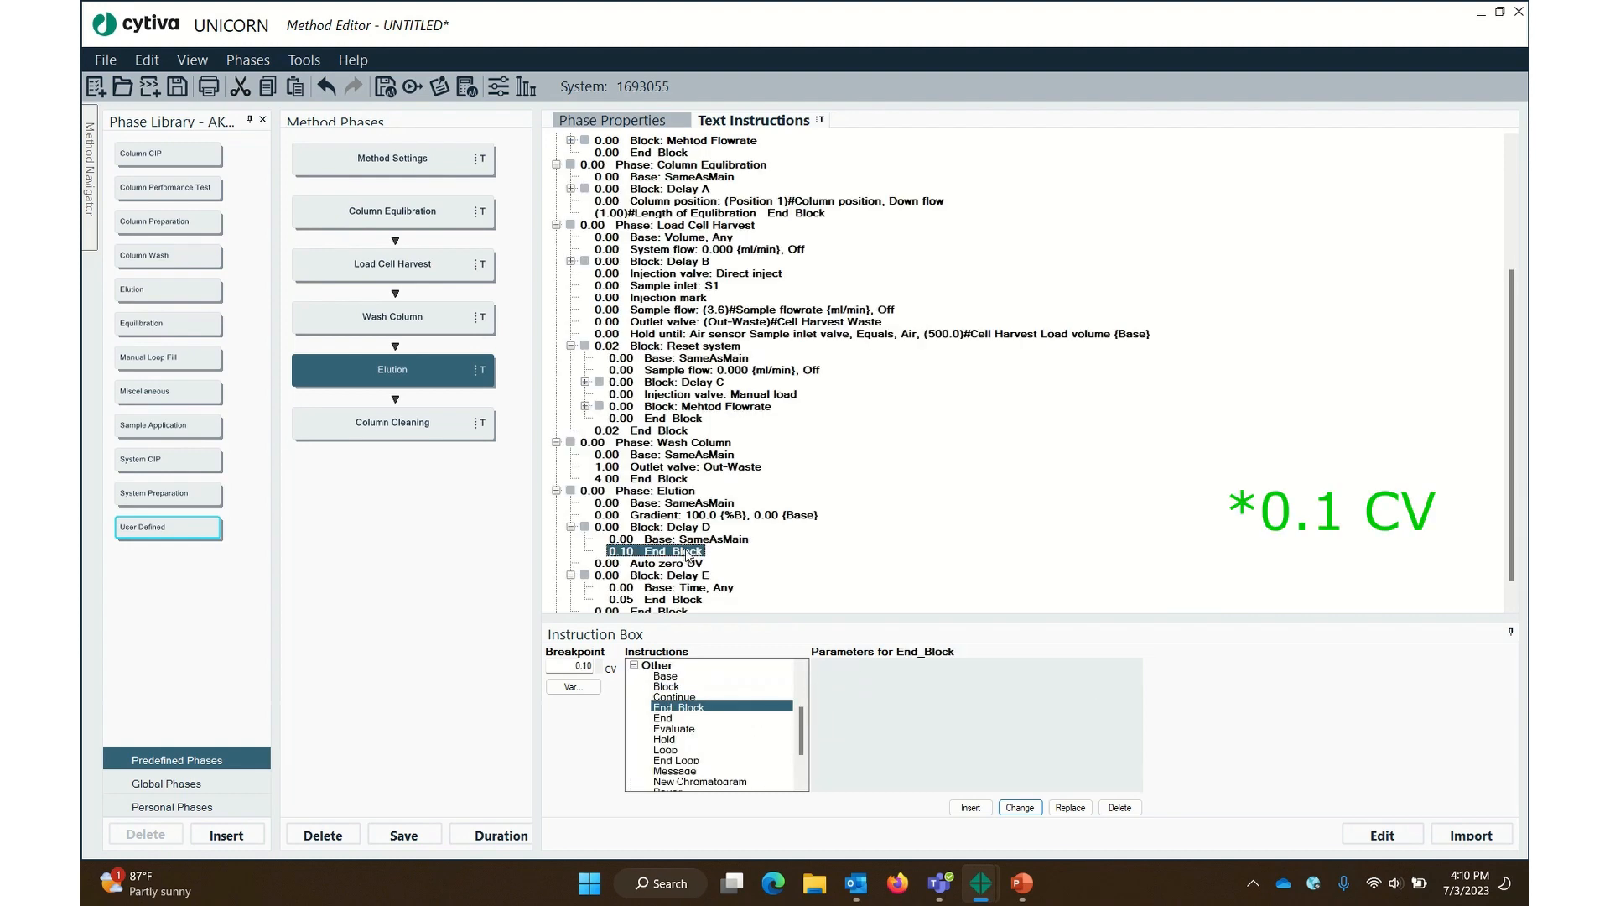
scroll(685, 558, "down", 1)
left_click(686, 577)
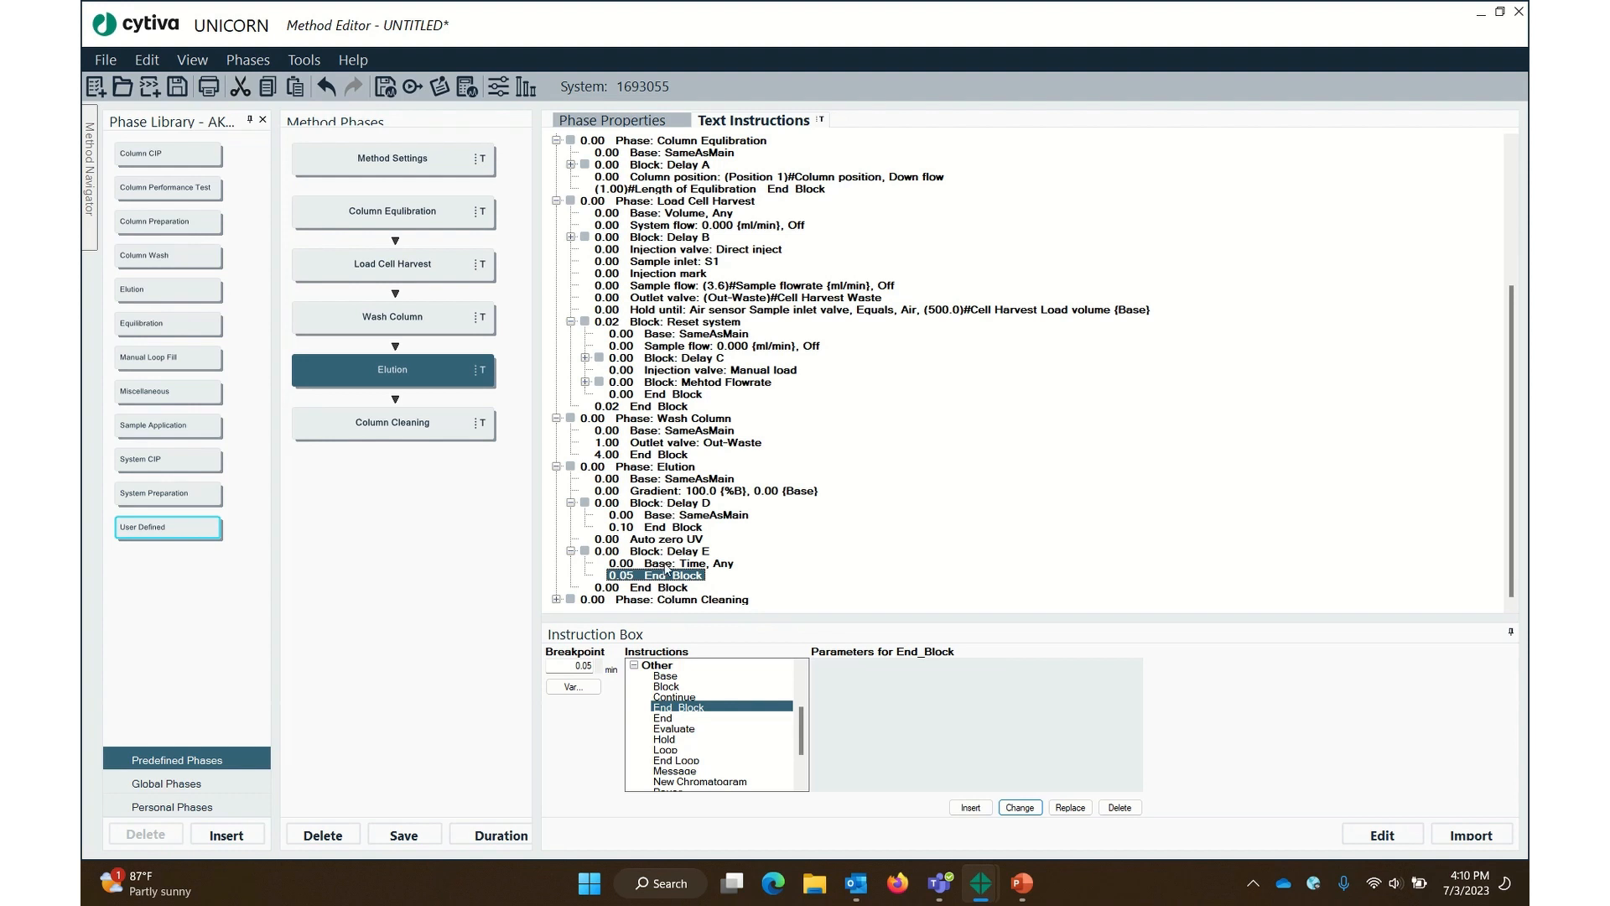
Collapse the Delay E block and choose the Peak fractionation parameters instruction to follow it
left_click(587, 551)
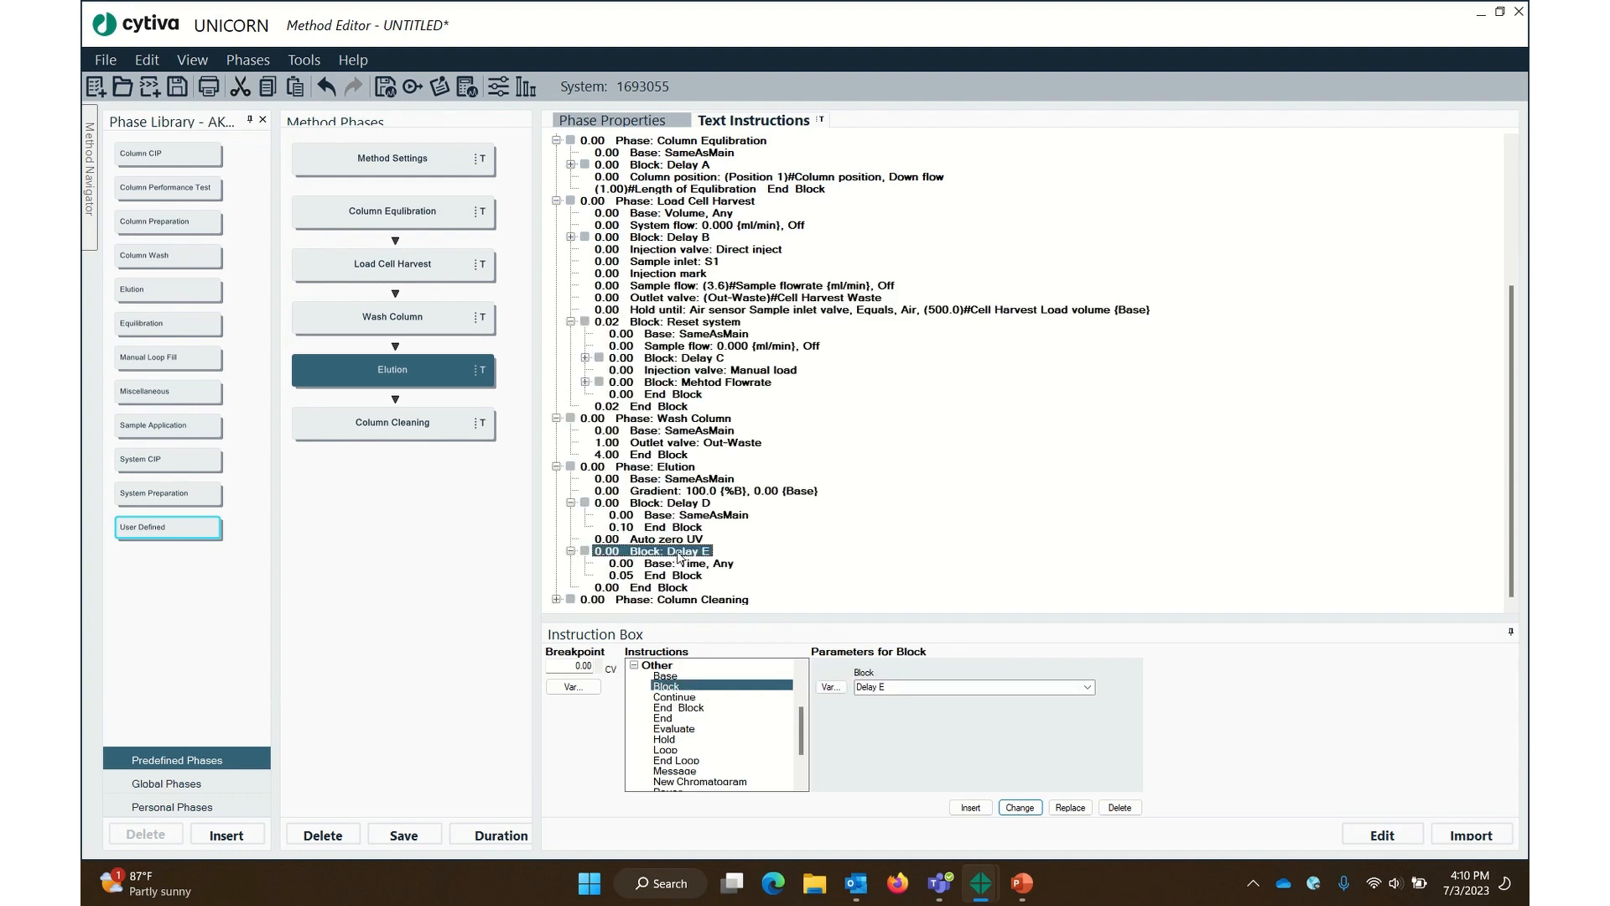
left_click(571, 551)
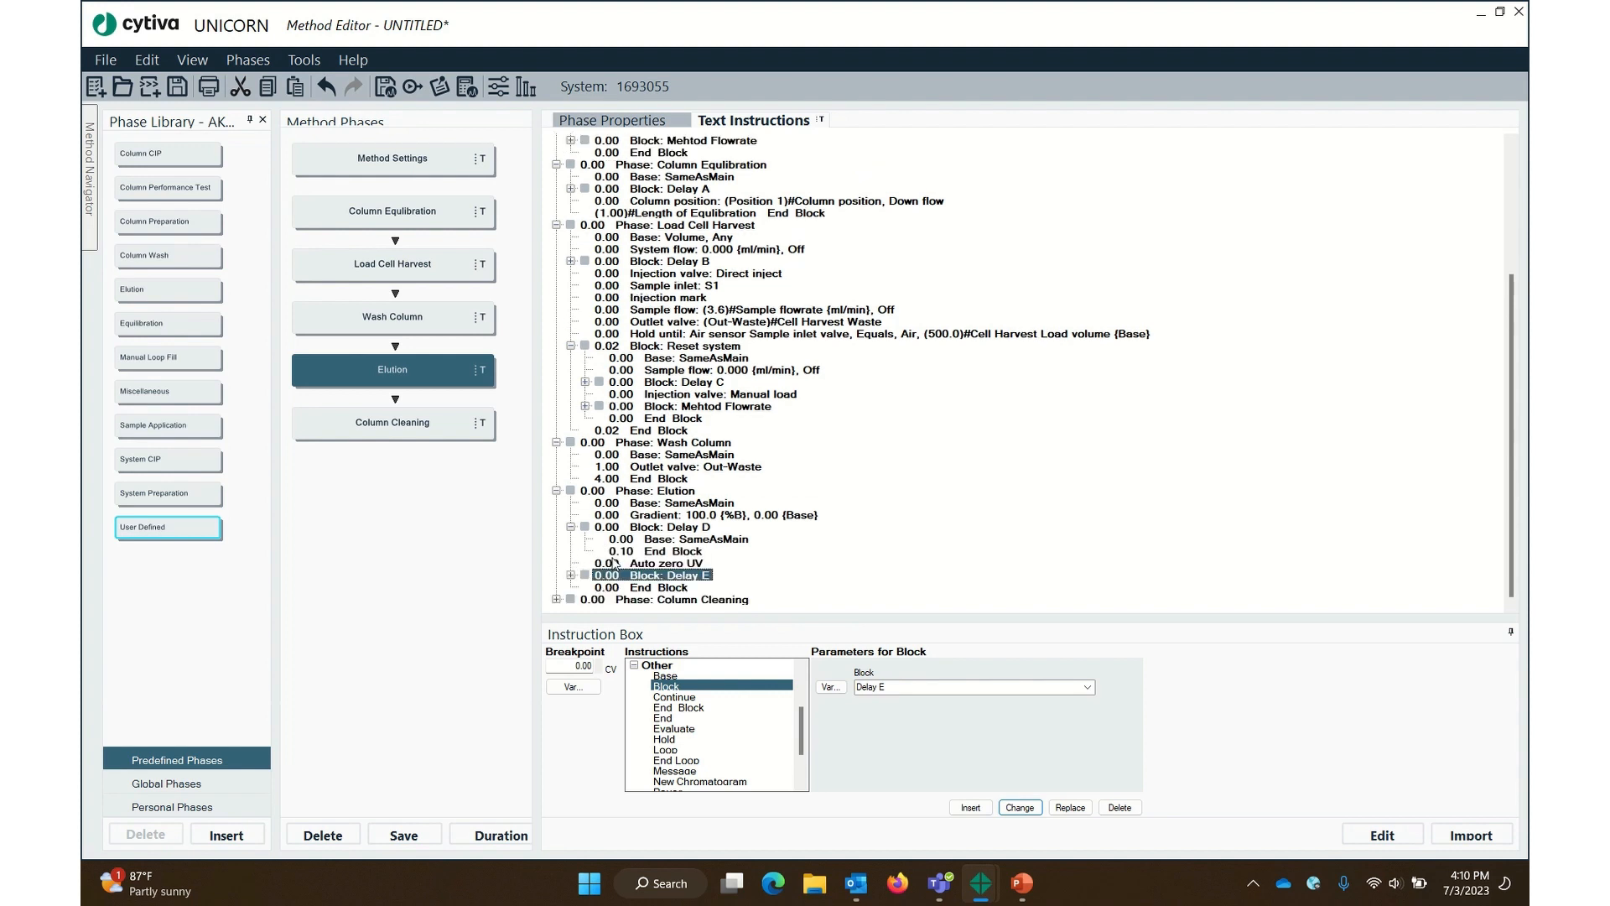
left_click(635, 665)
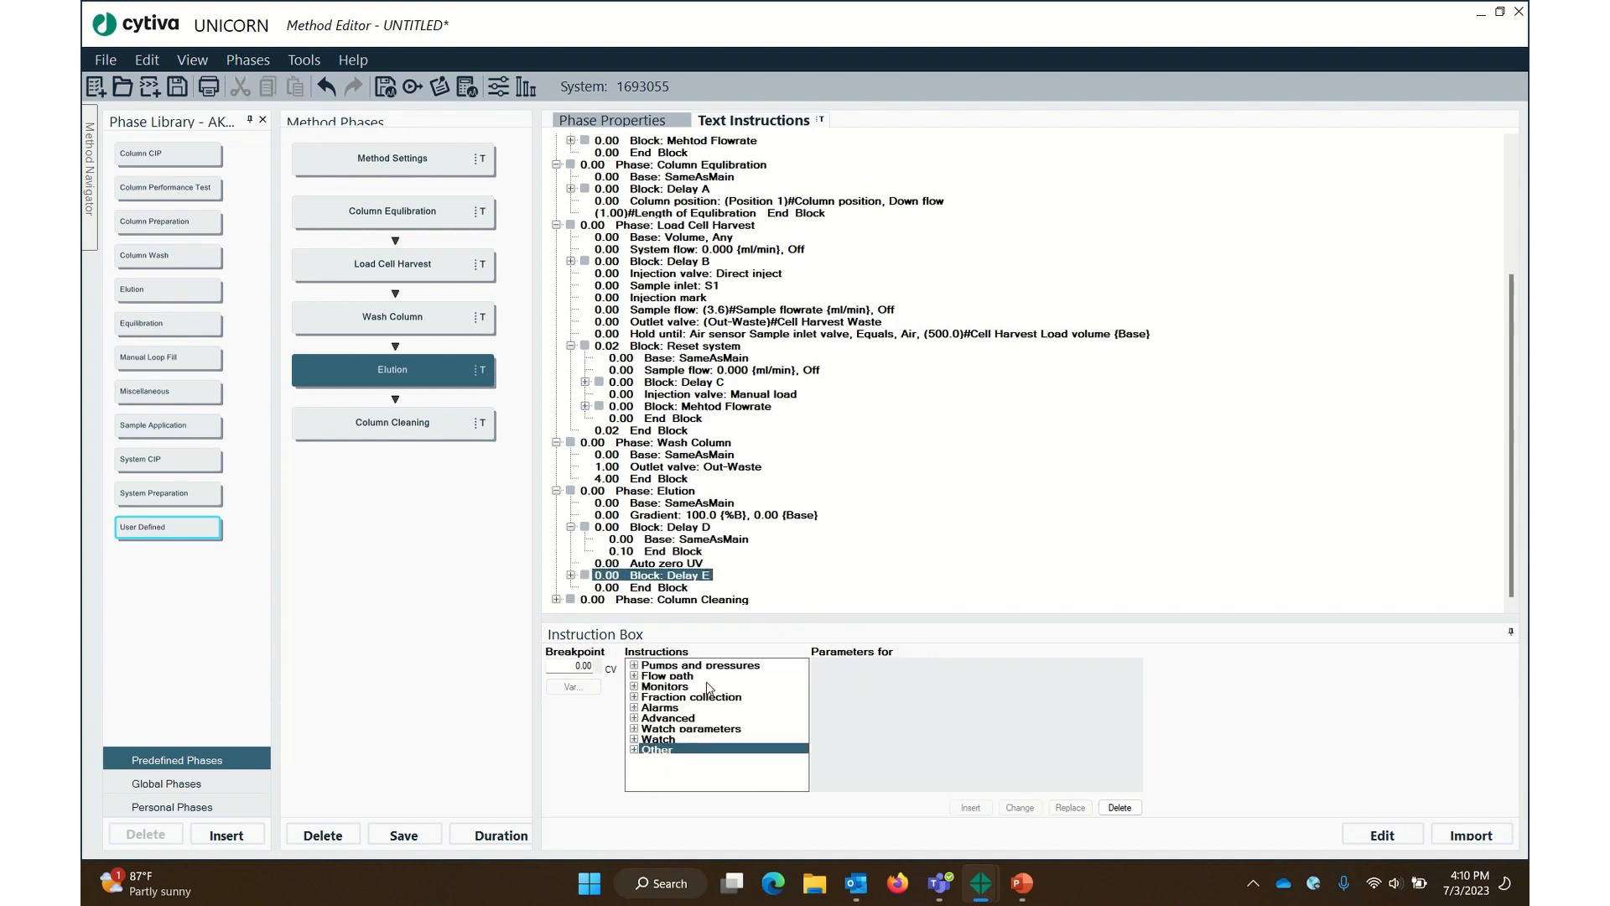
left_click(635, 676)
left_click(635, 675)
left_click(634, 697)
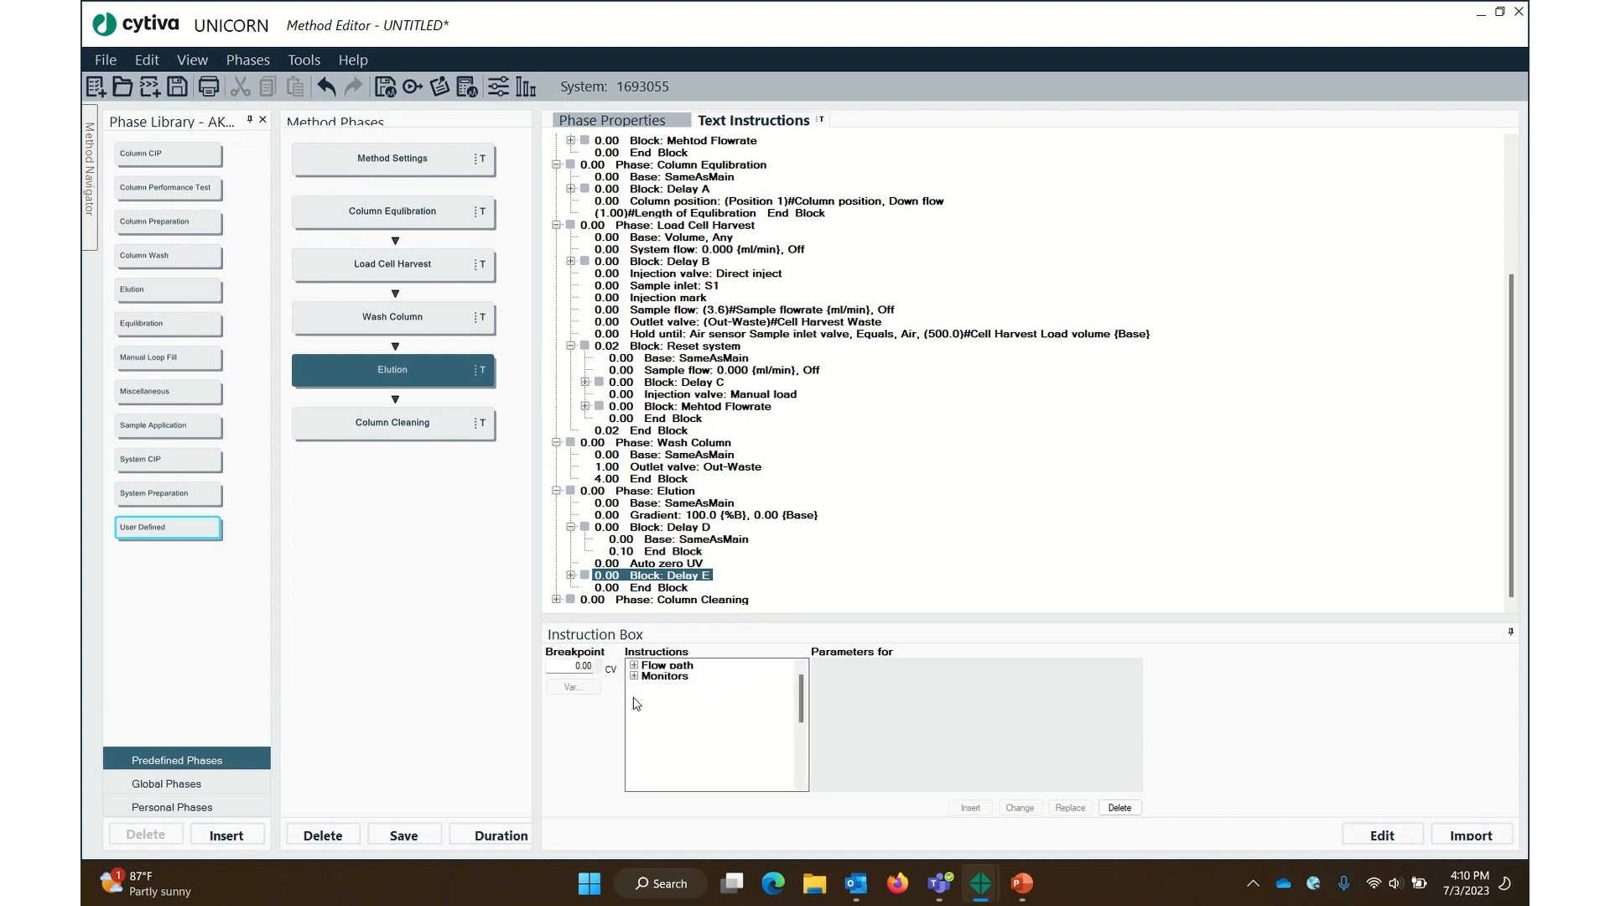
left_click(688, 688)
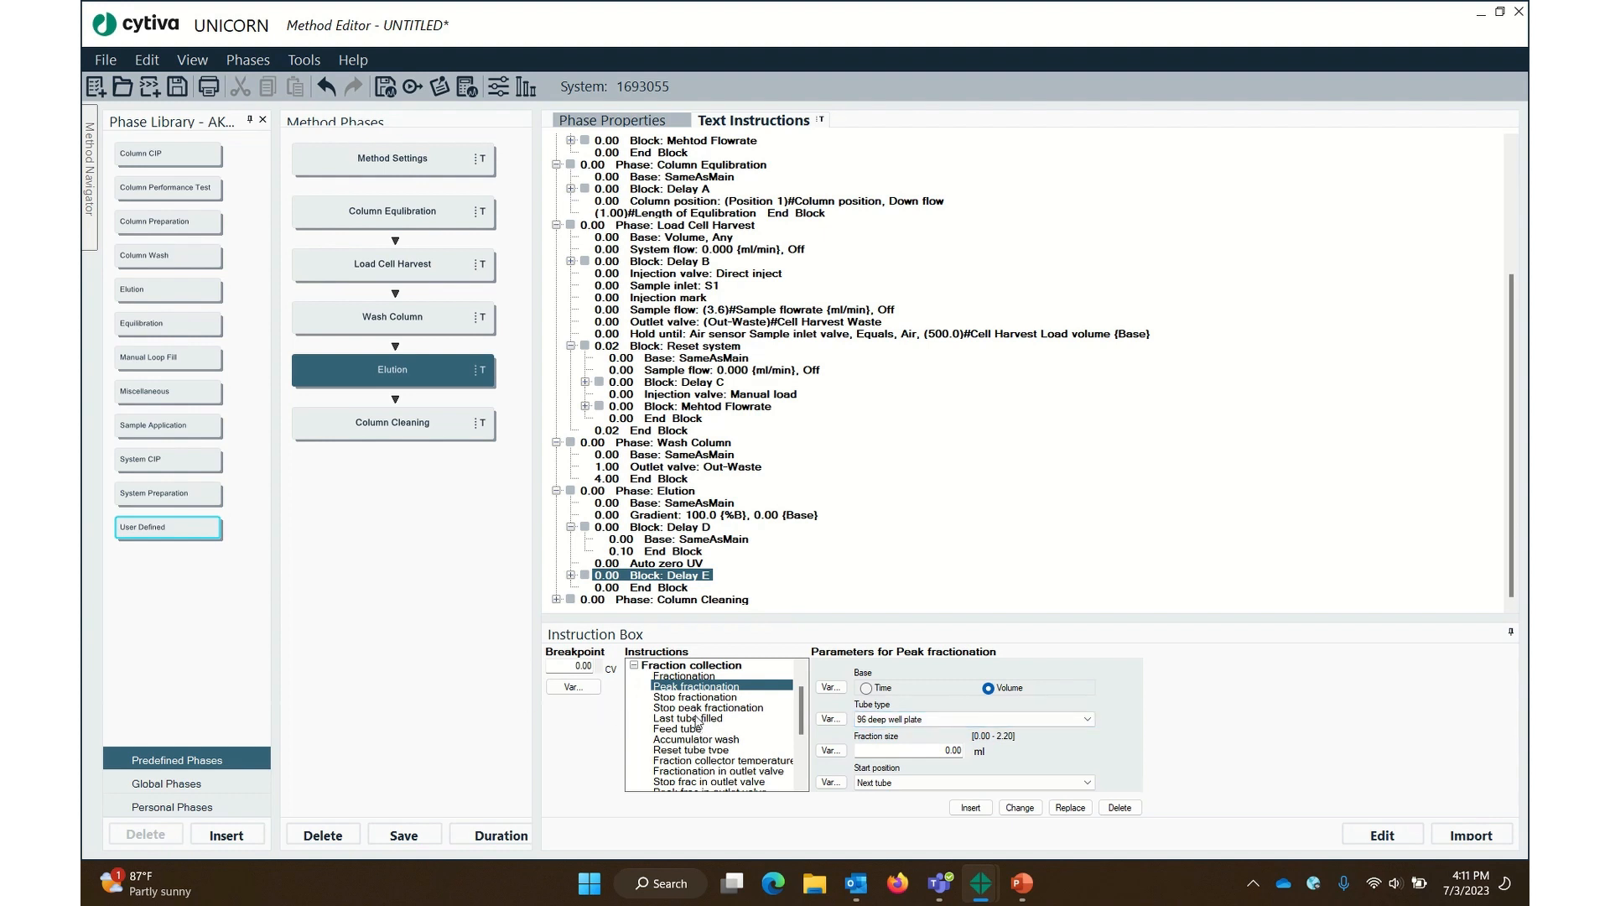
scroll(696, 719, "down", 2)
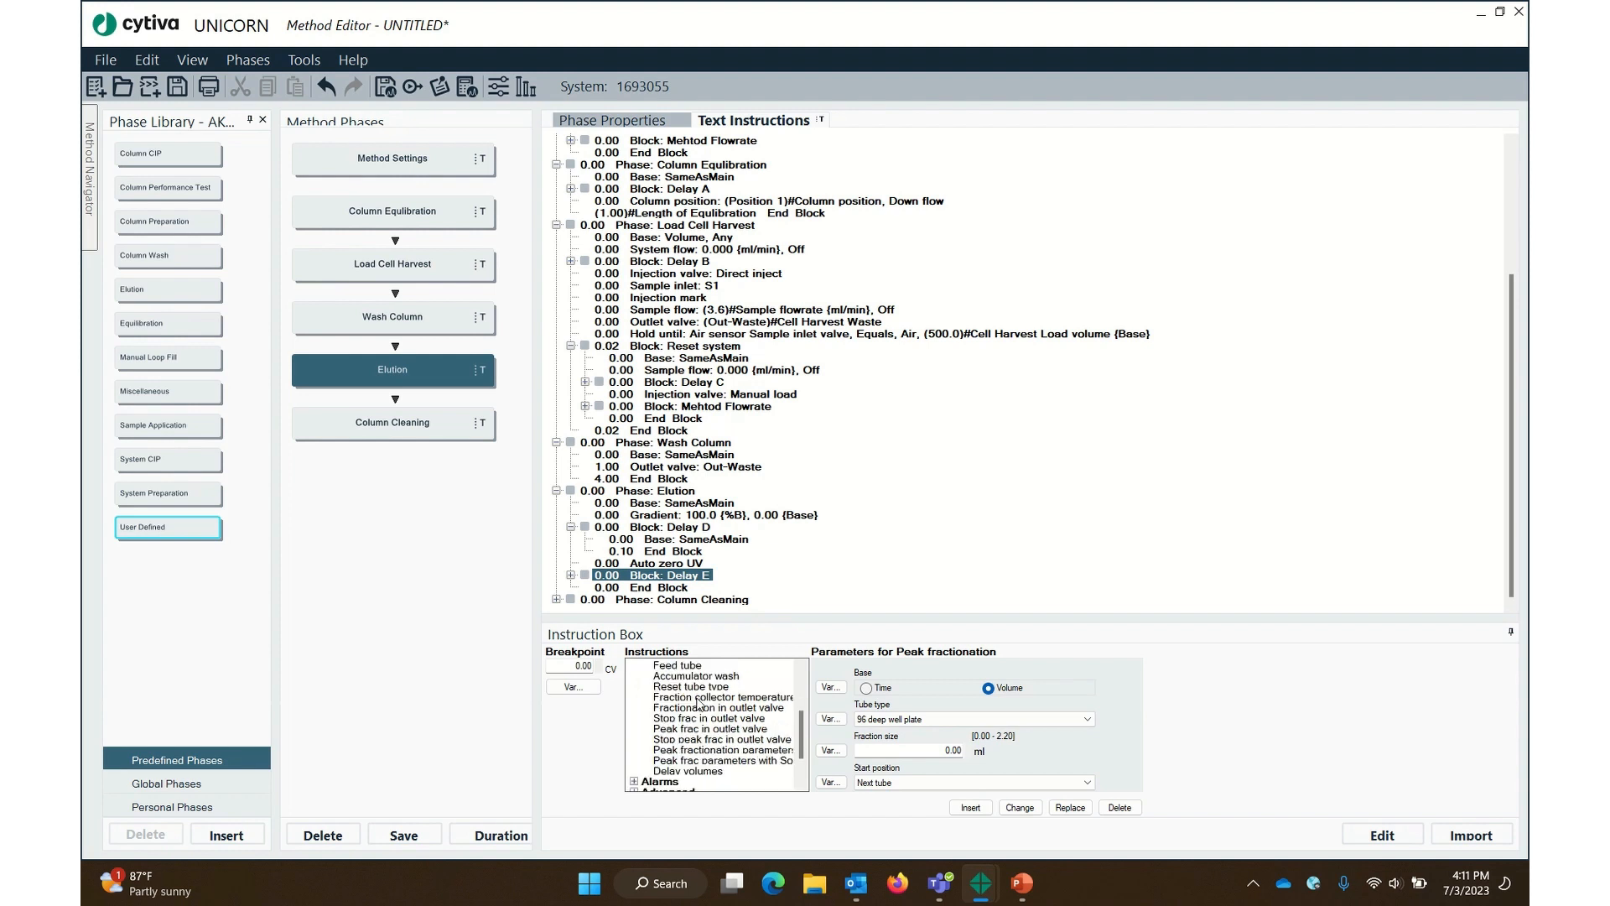
left_click(684, 761)
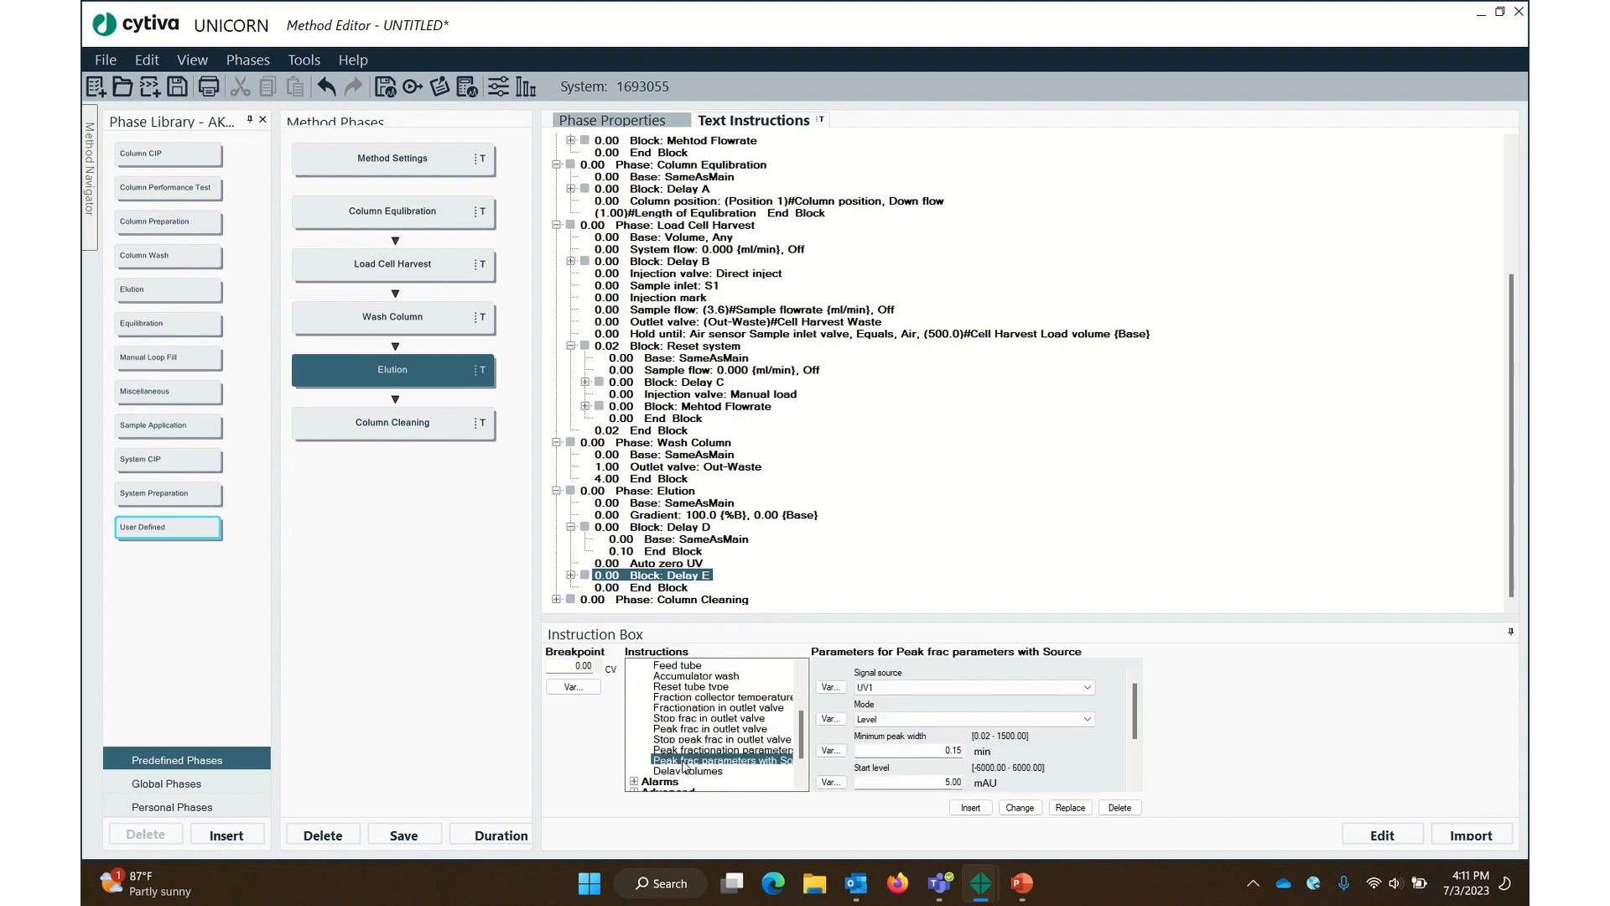
left_click(685, 750)
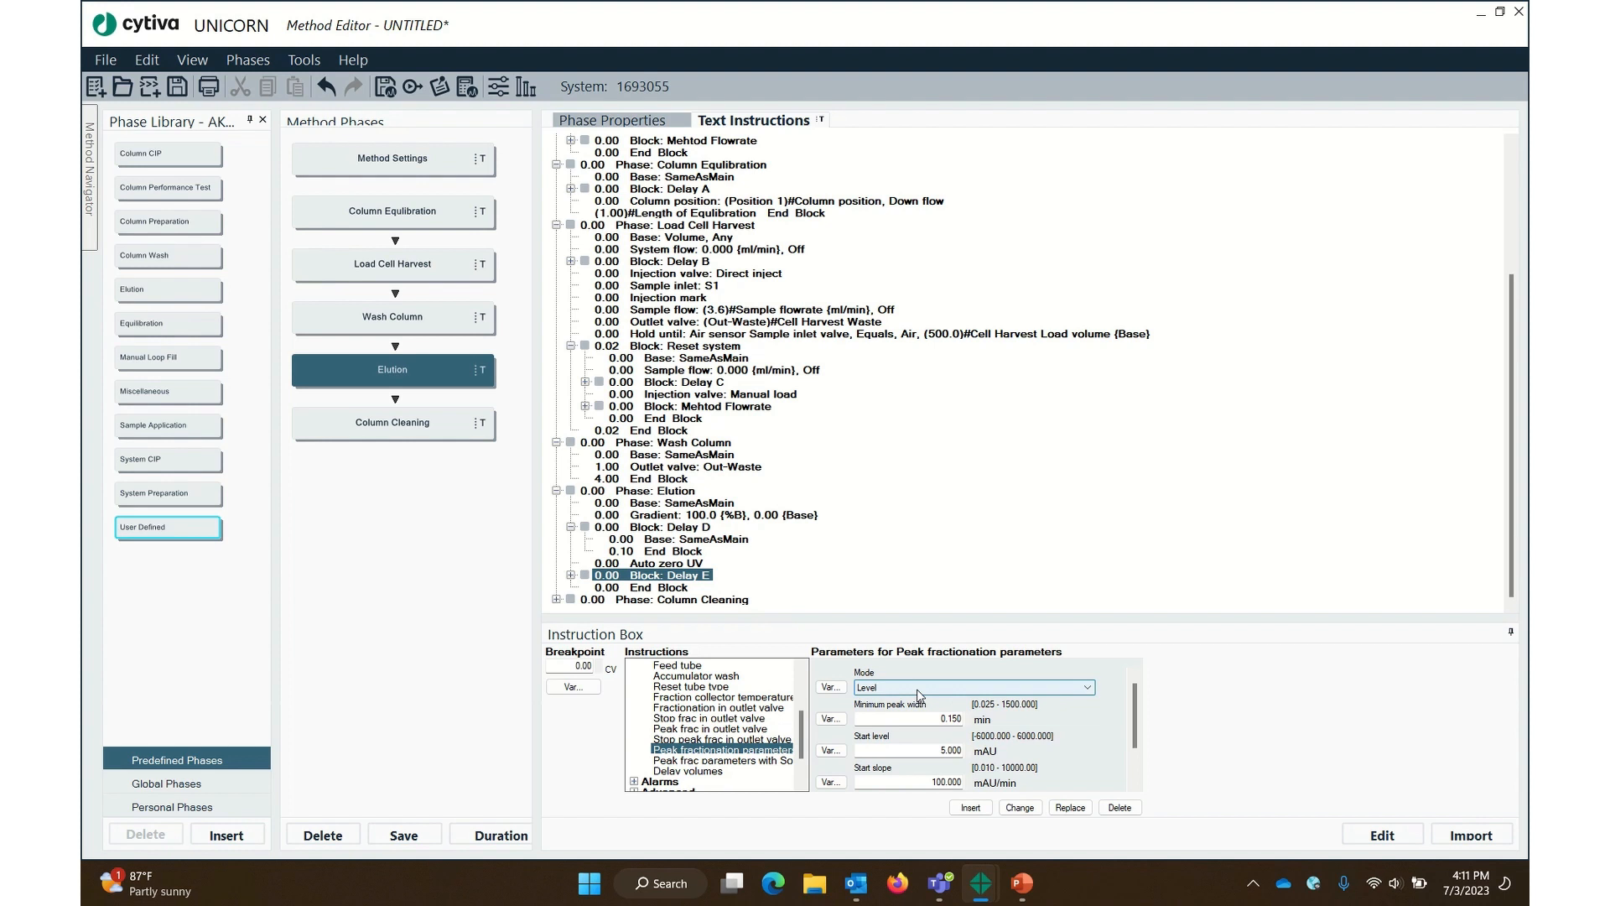
Set the peak fractionation start level to 100.00 mAU and assign it a variable named Start Peak Frac
left_click(938, 750)
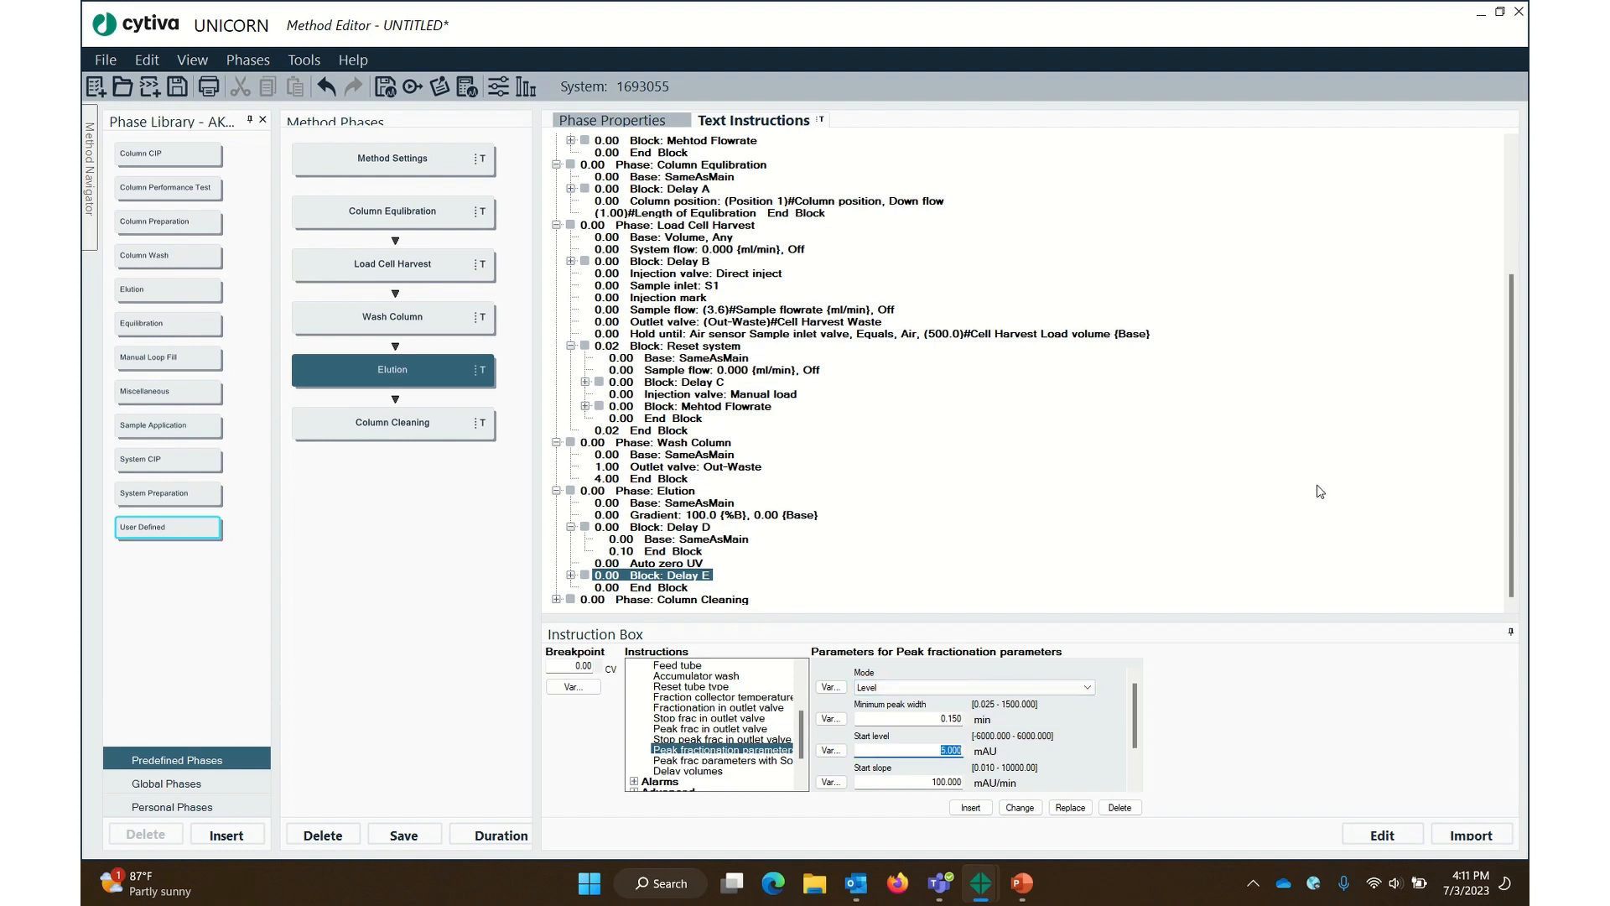
type("100.00")
left_click(831, 750)
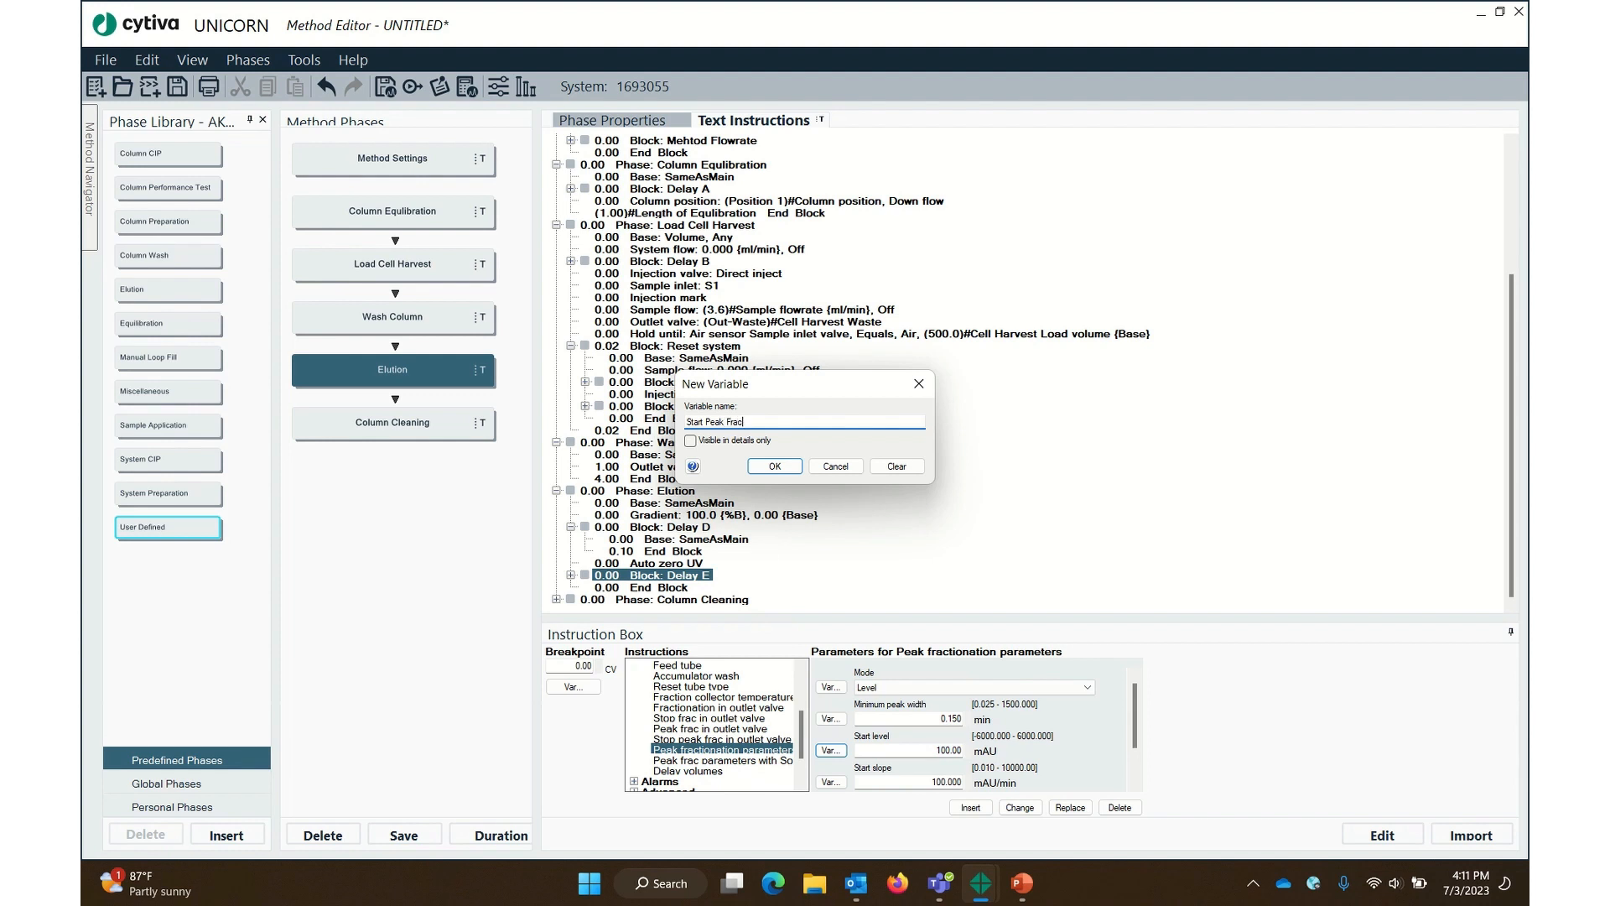
left_click(775, 466)
Assign a variable named End Peak Frac to the peak fractionation end level and enter a new end level value
scroll(830, 738, "down", 1)
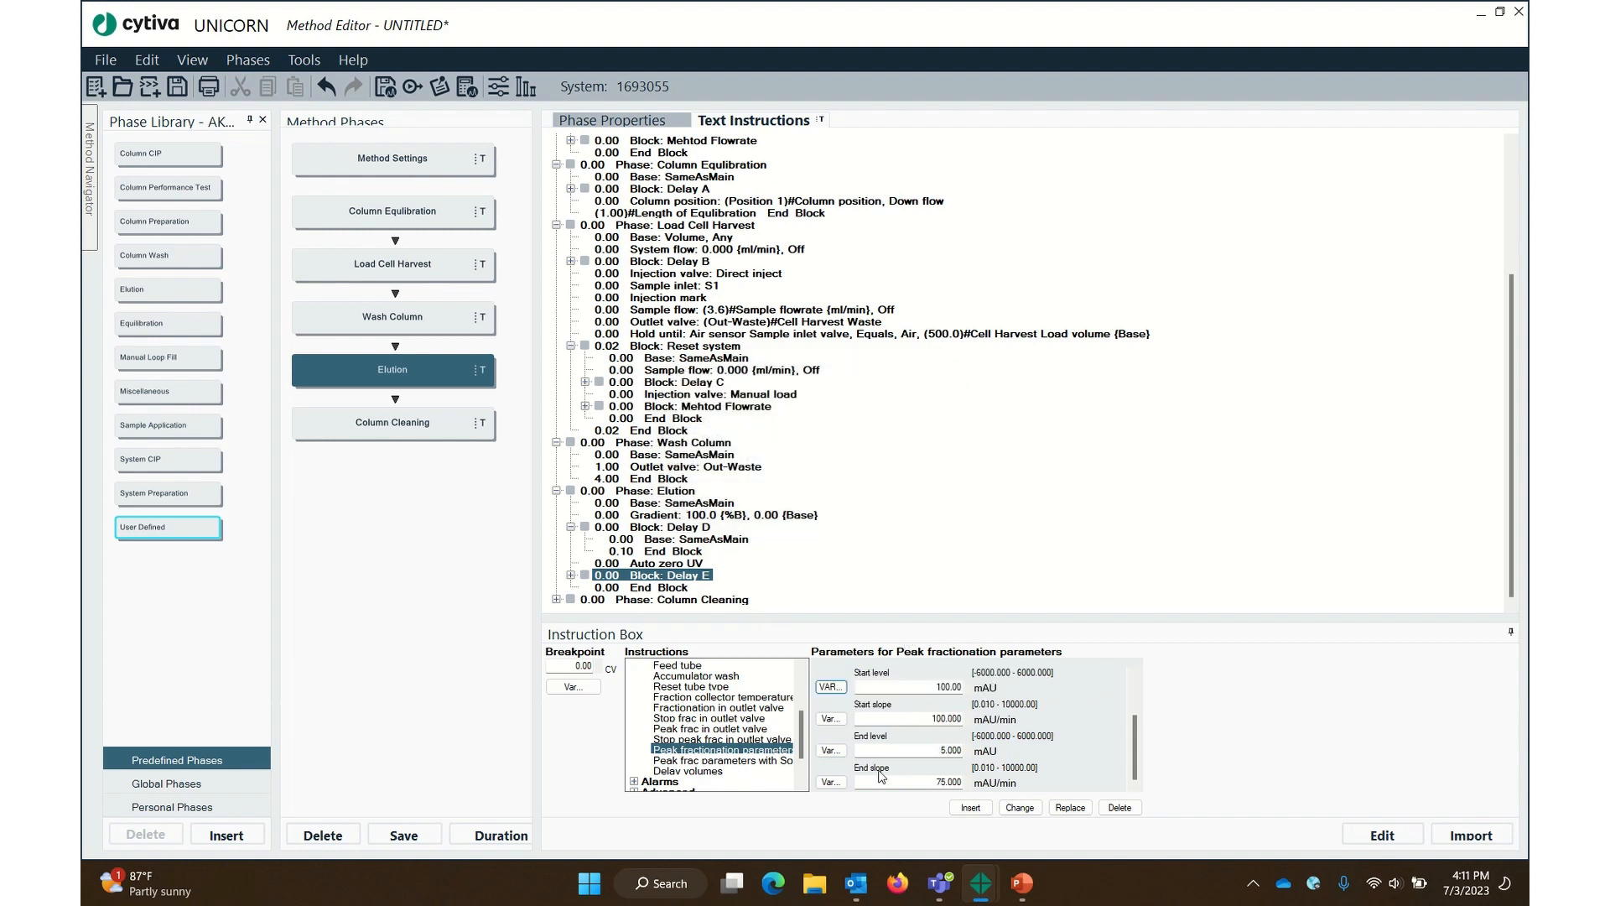
left_click(830, 750)
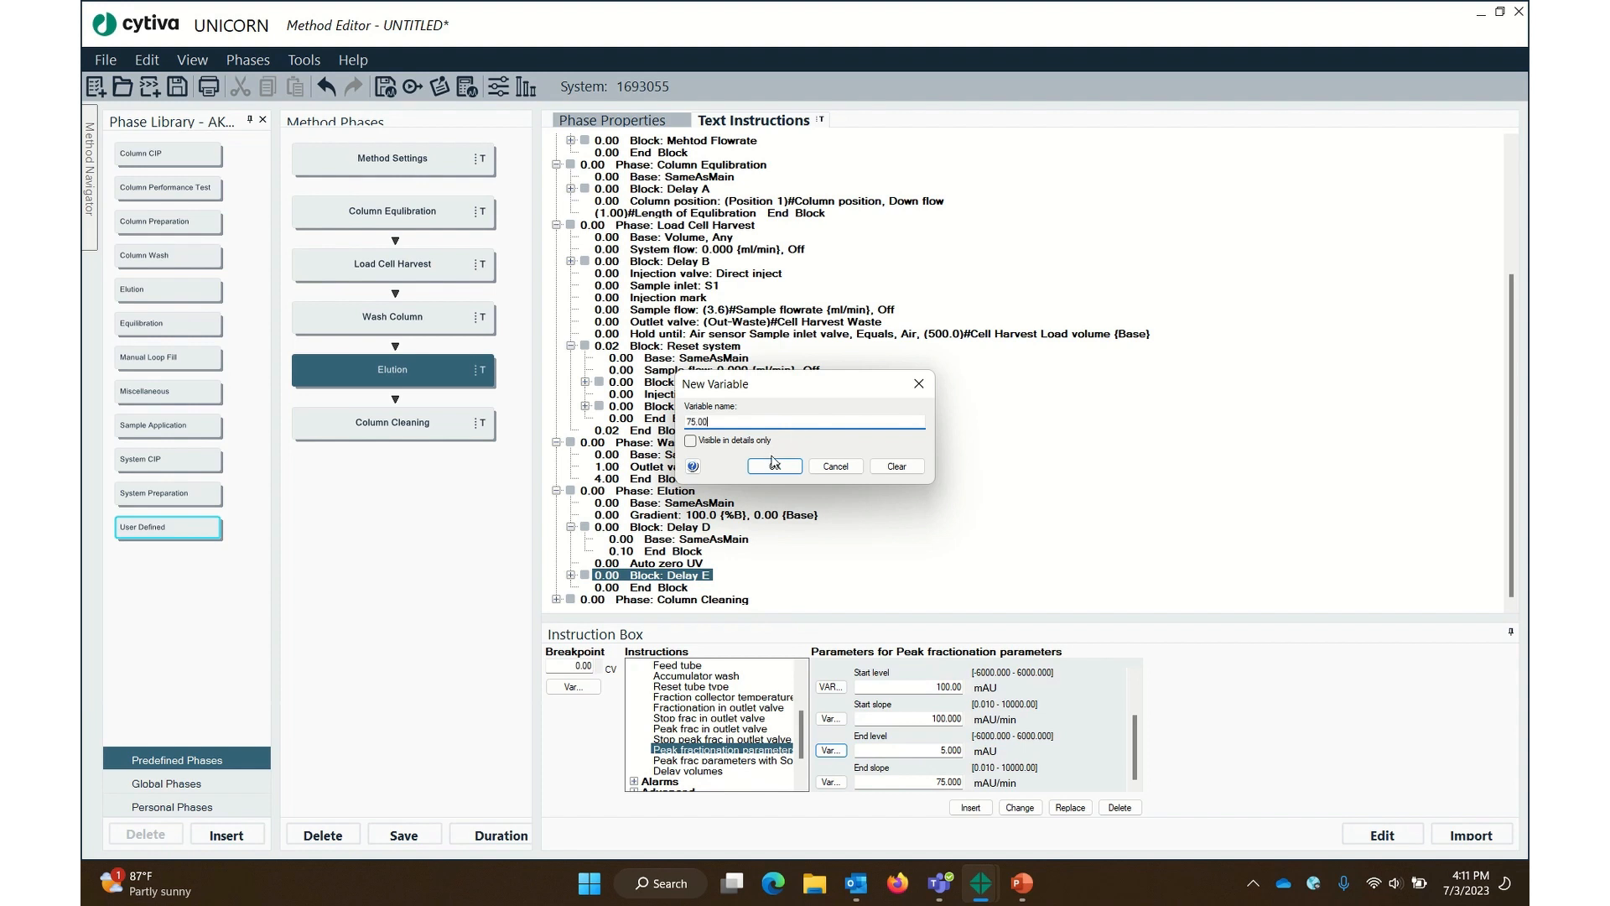
left_click_drag(754, 424, 641, 423)
type("End Peak Frac")
left_click(774, 466)
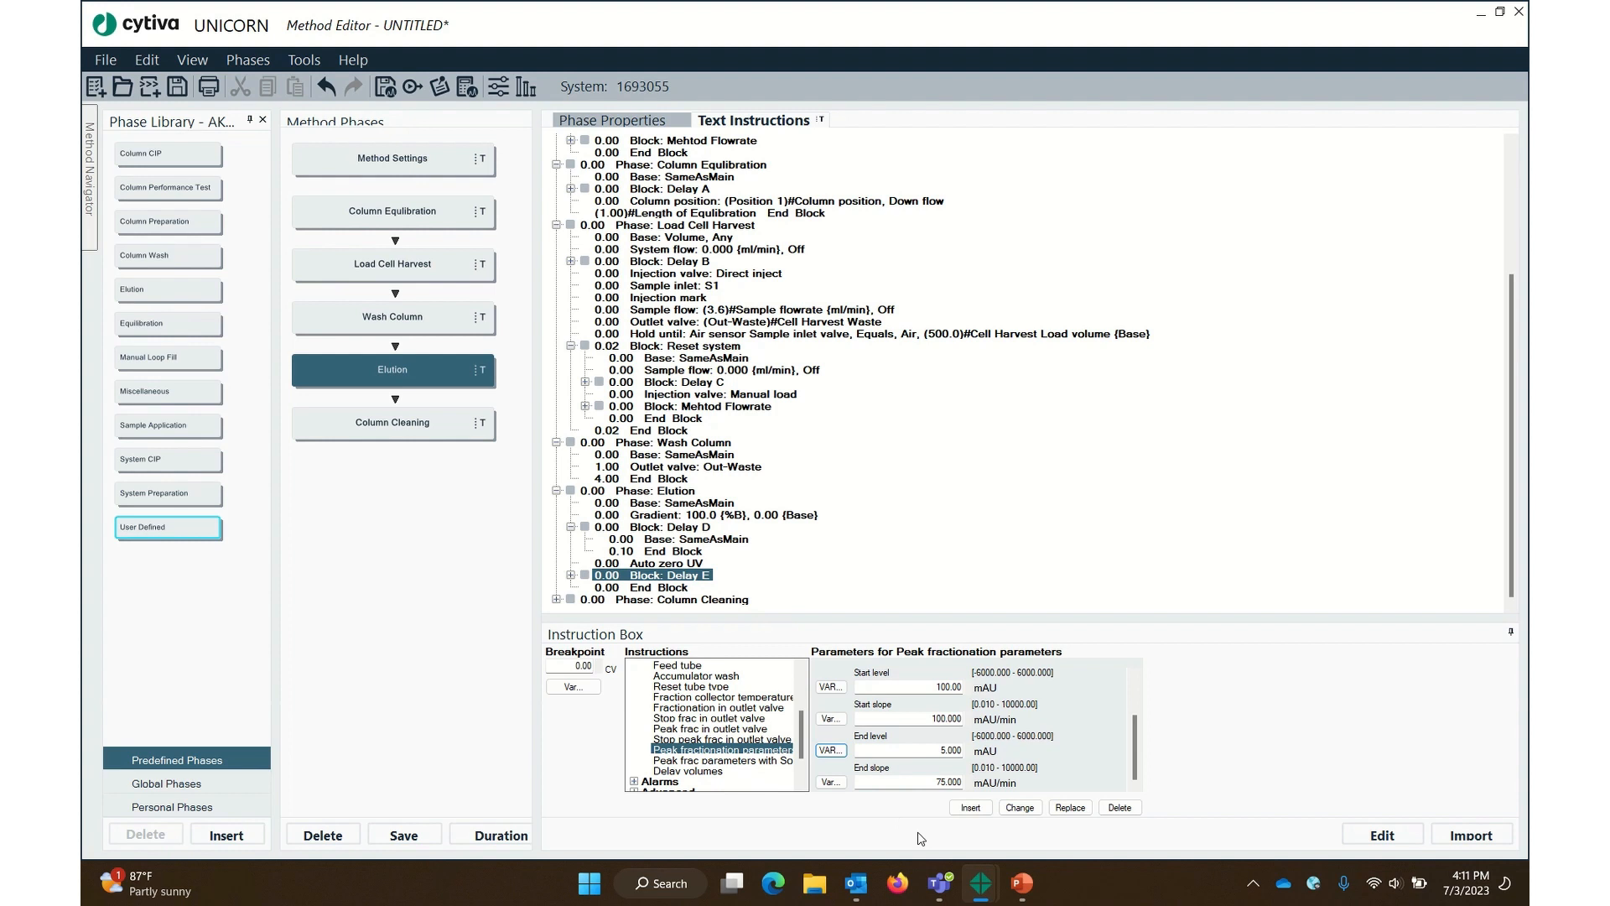
left_click_drag(934, 757, 1026, 755)
type("7")
Keep the peak fractionation mode at Level and insert the Peak fractionation parameters instruction after the Delay E block
scroll(1050, 780, "up", 2)
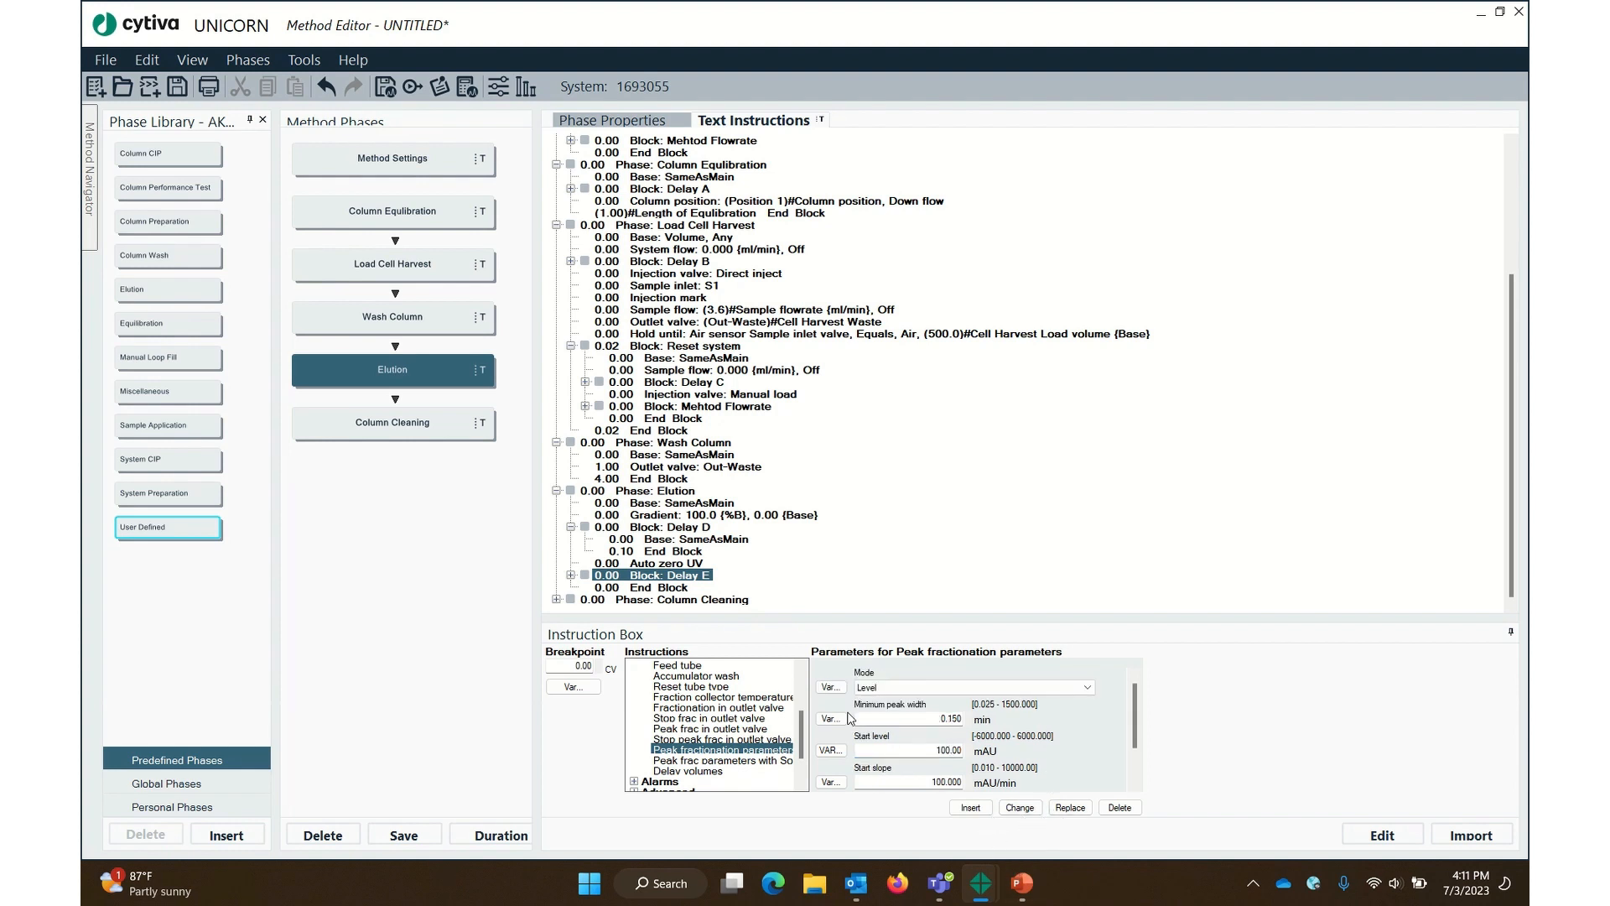
left_click(916, 688)
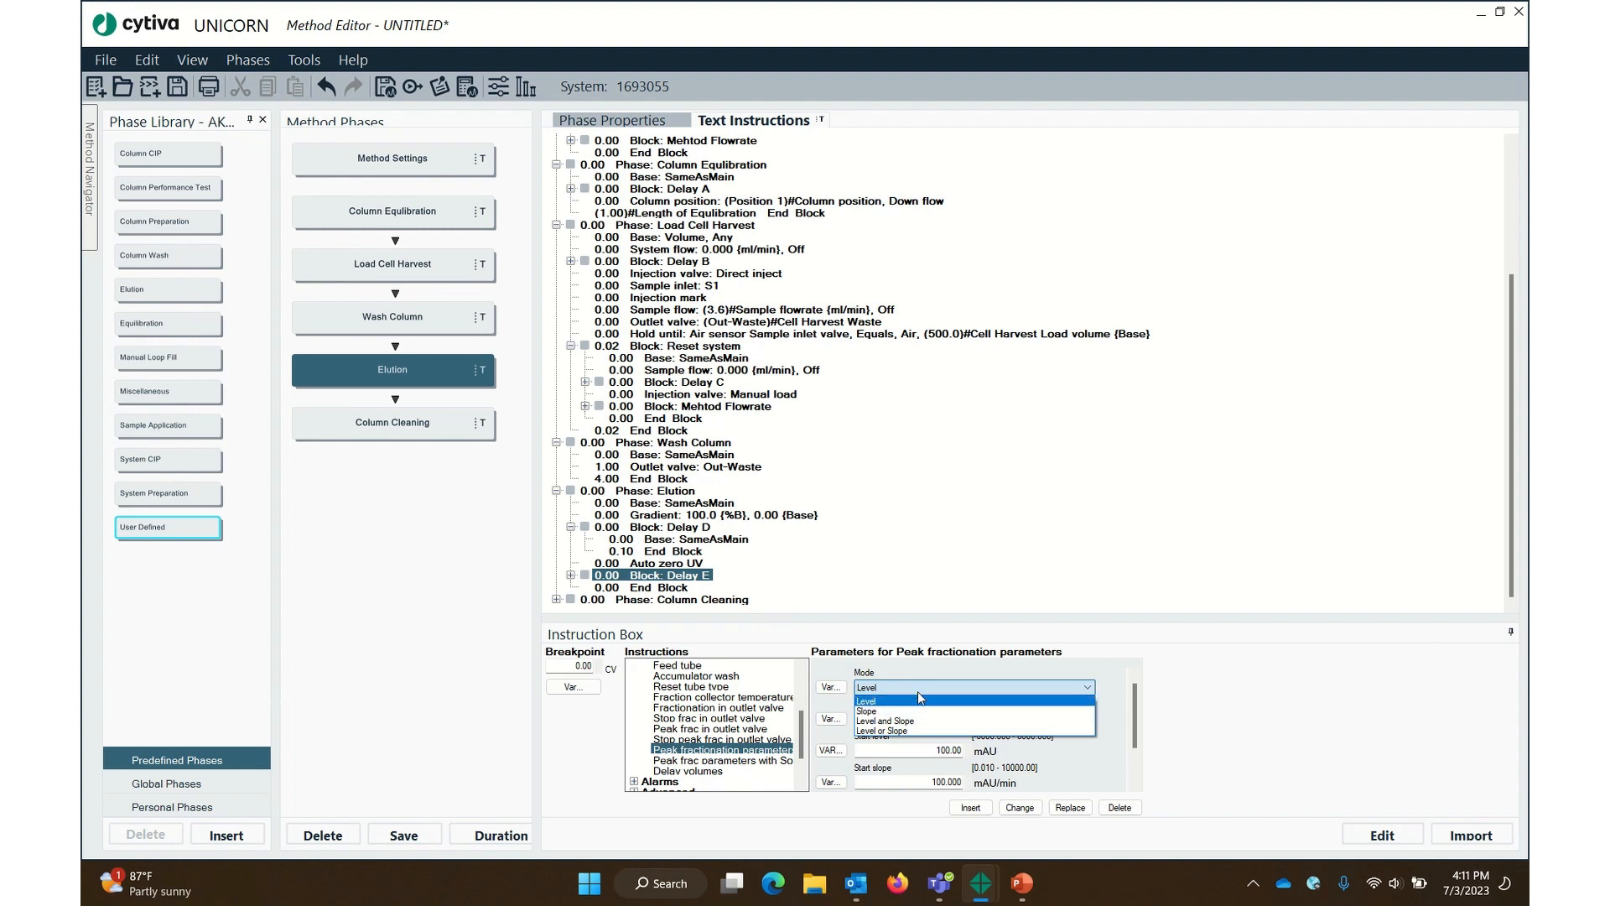
left_click(918, 730)
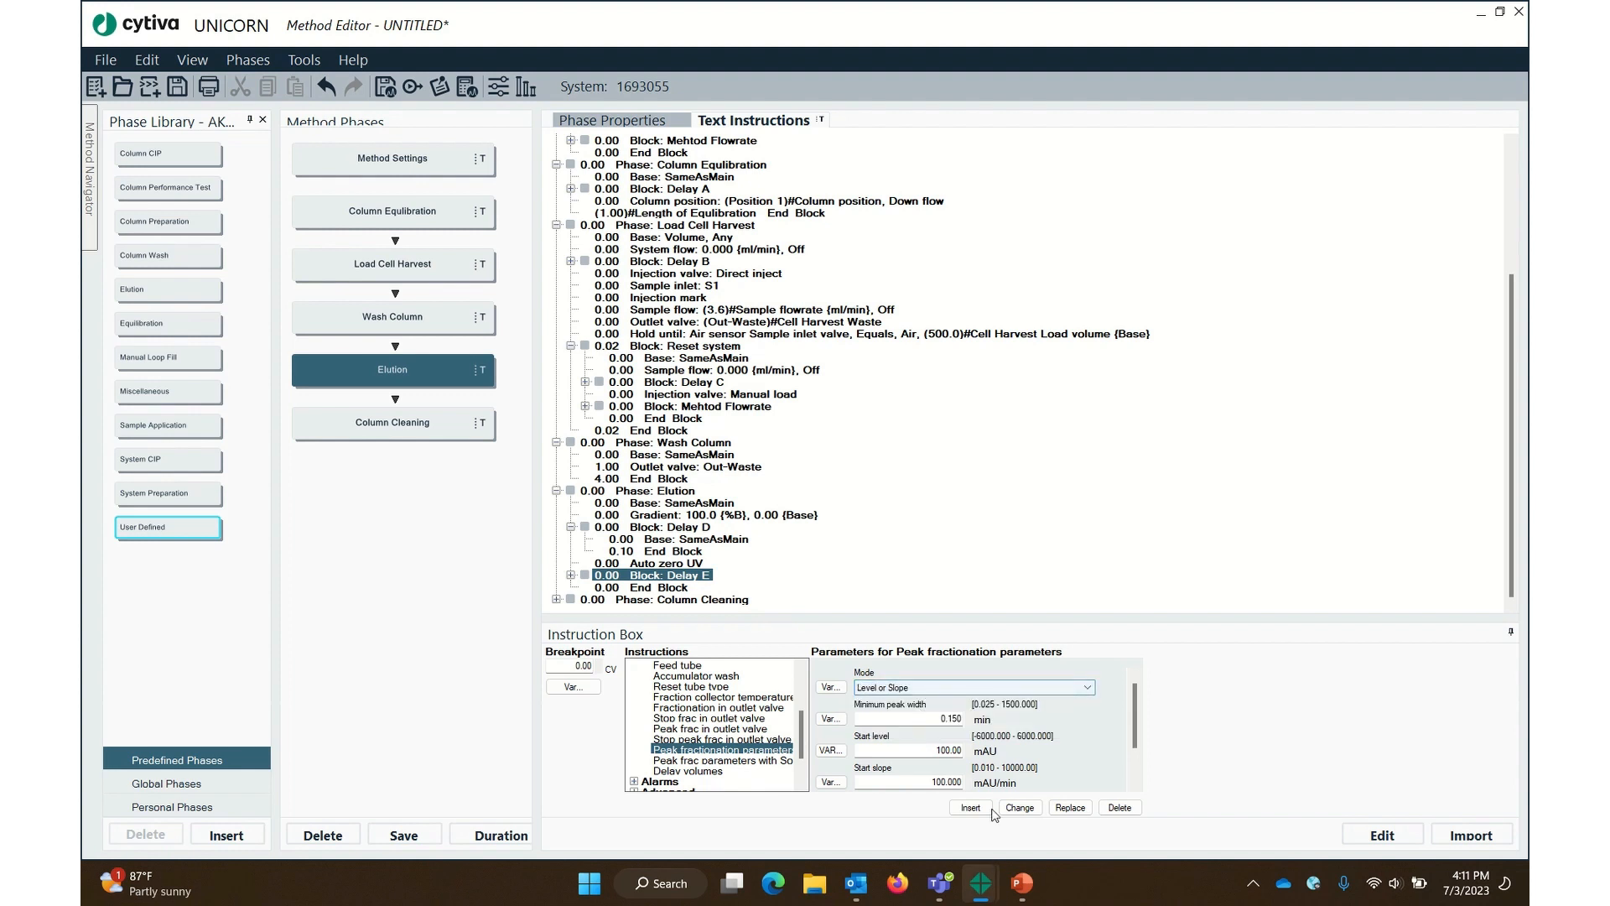
left_click(971, 687)
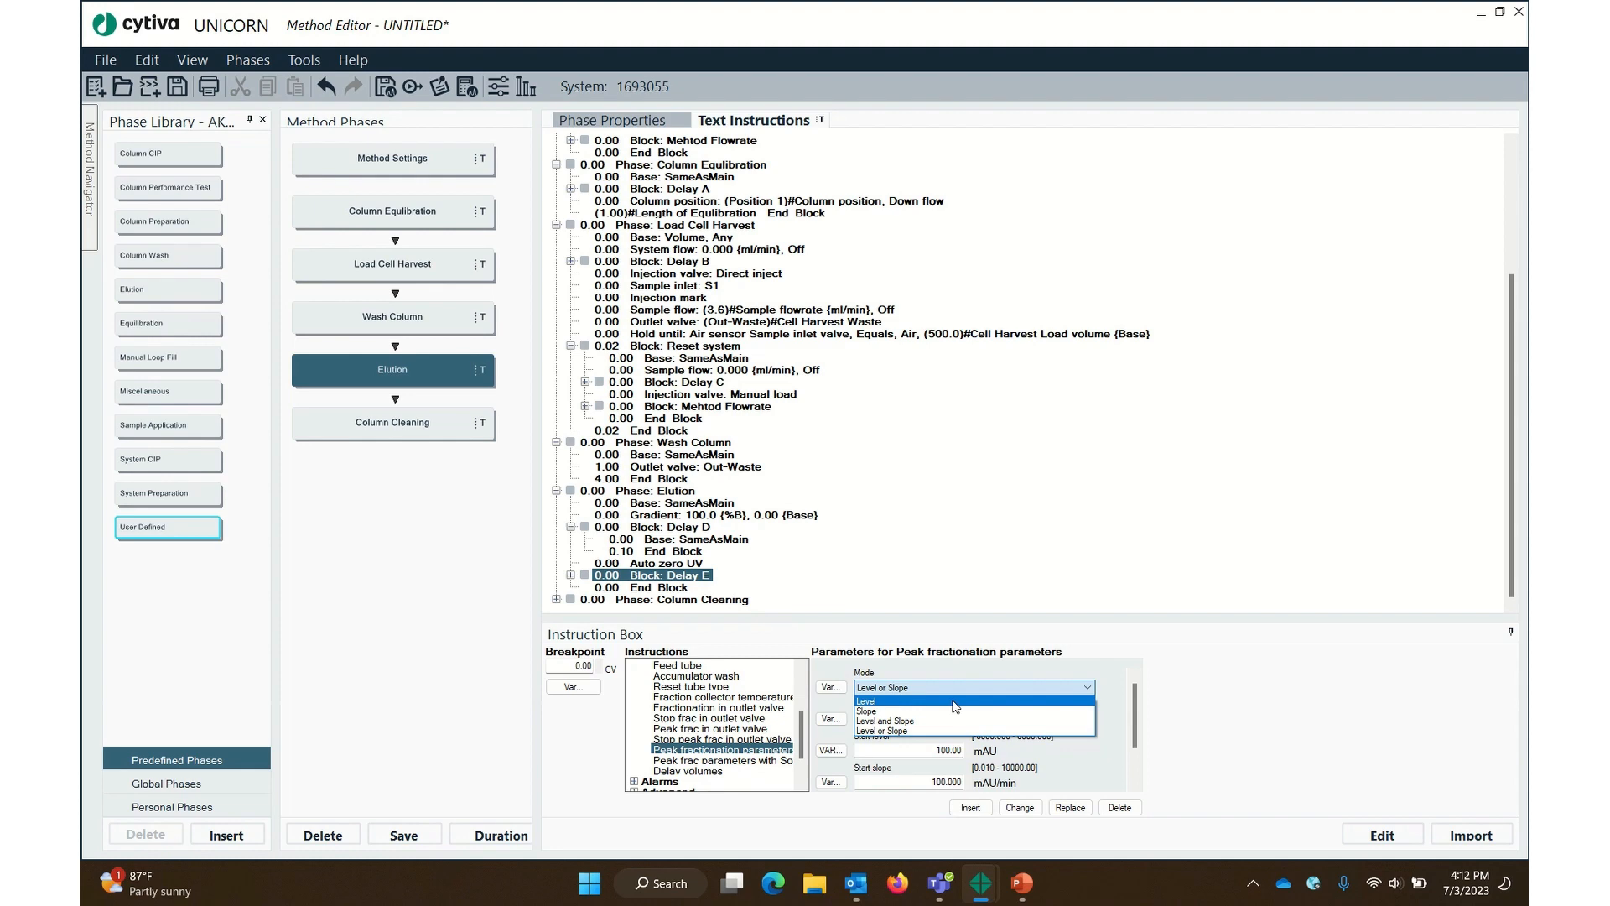
left_click(953, 702)
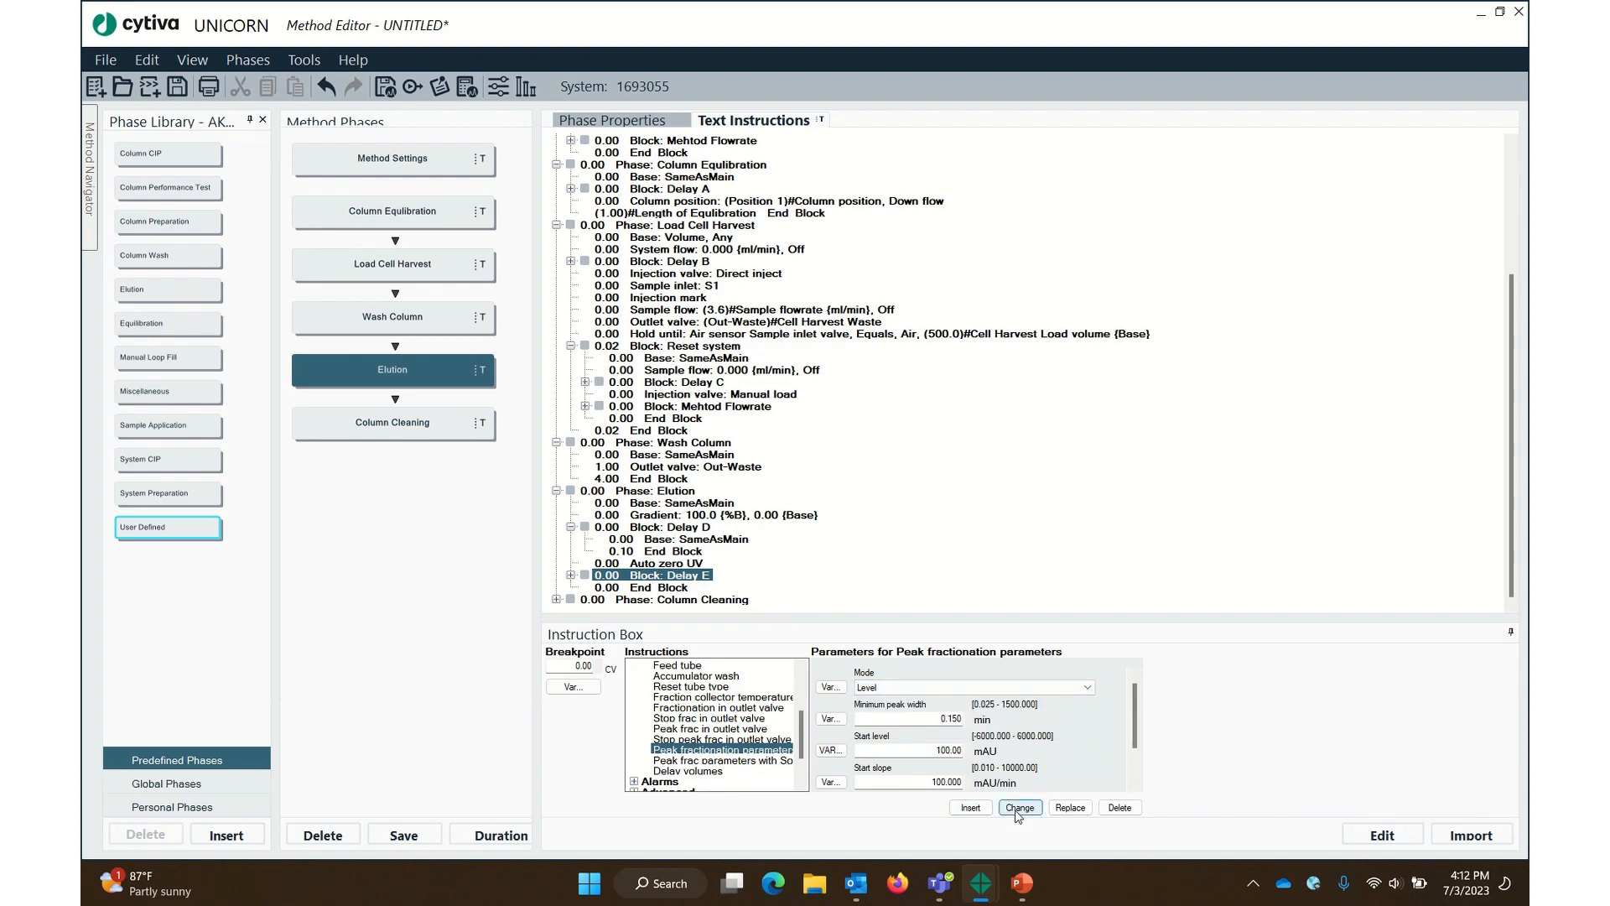
left_click(971, 807)
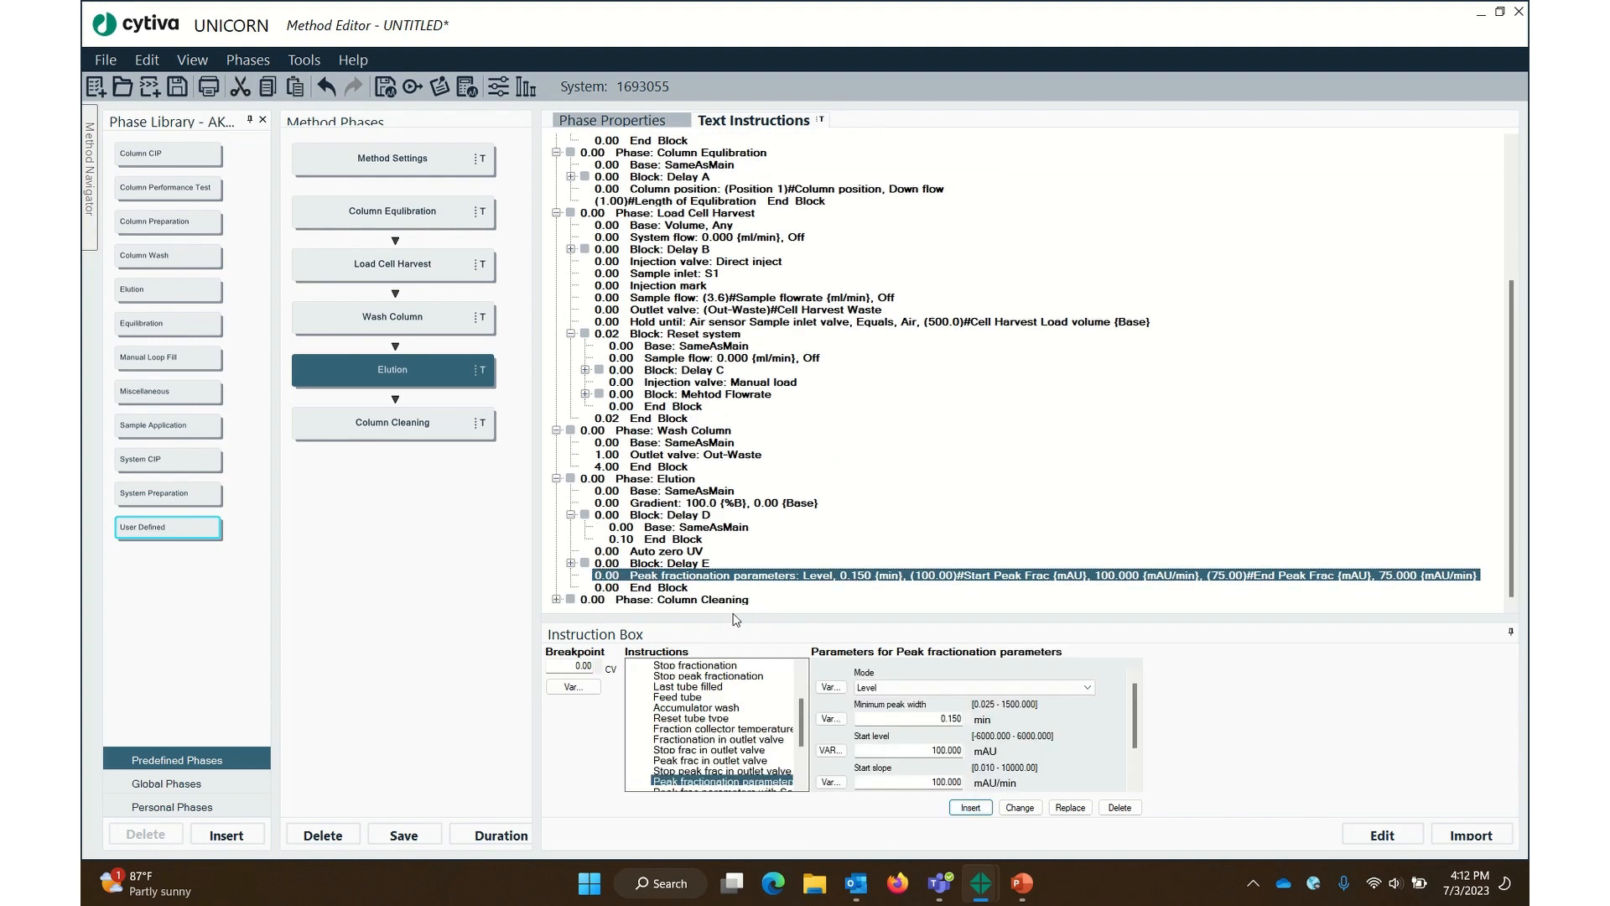
Insert a volume-based Peak fractionation instruction using 15 ml tubes, a fraction size of 12.0 ml and the next tube as start position
scroll(695, 719, "up", 1)
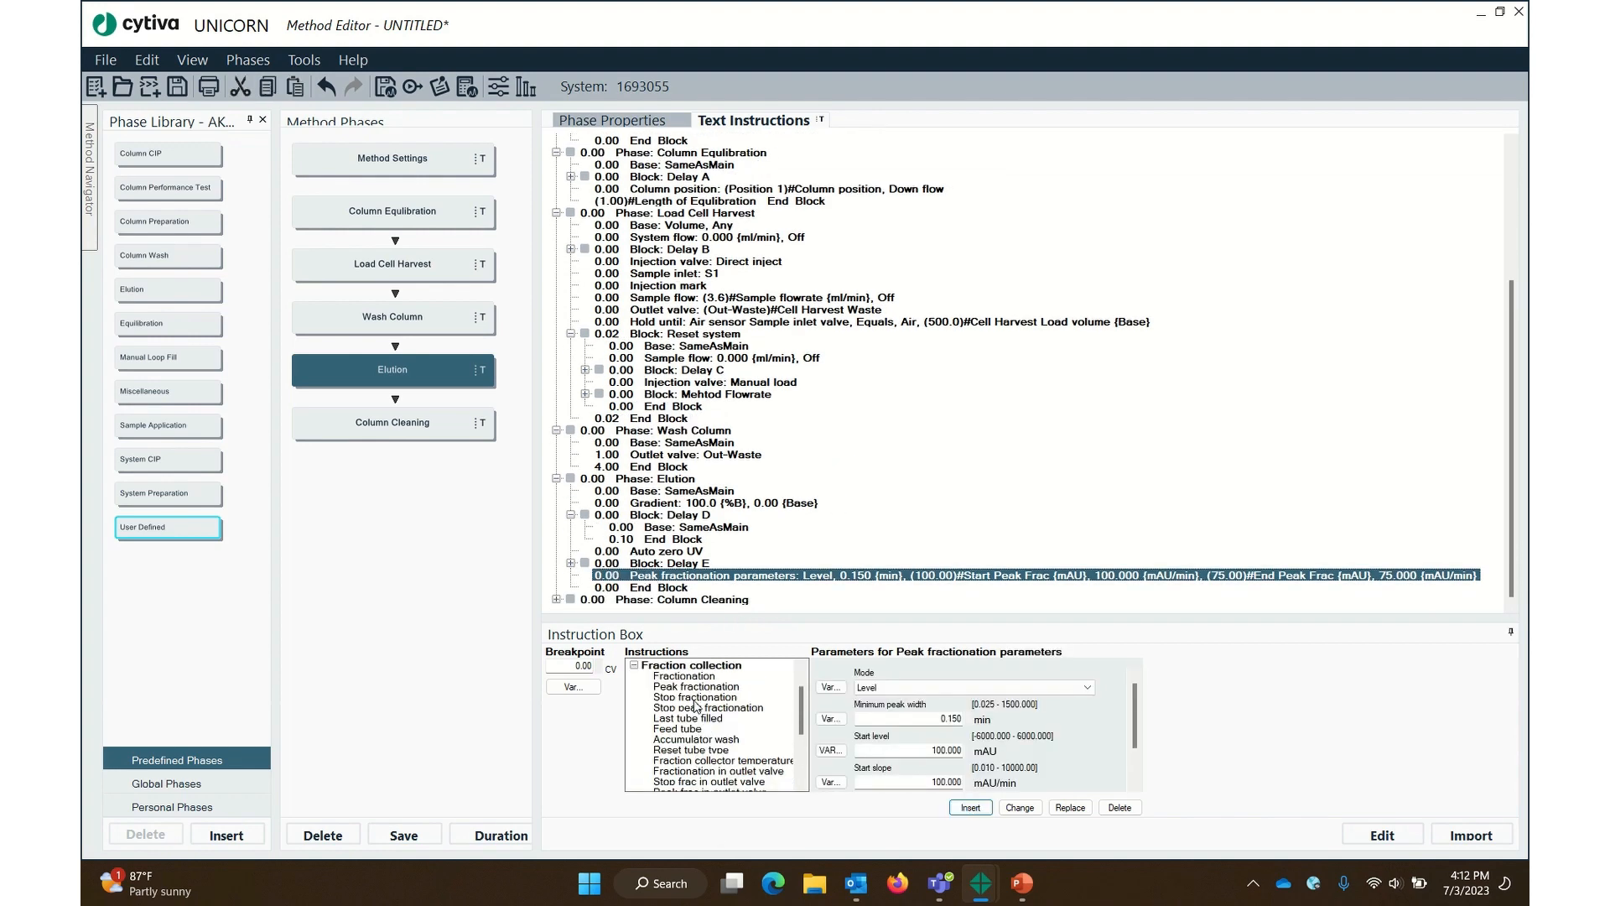
left_click(696, 687)
left_click(946, 719)
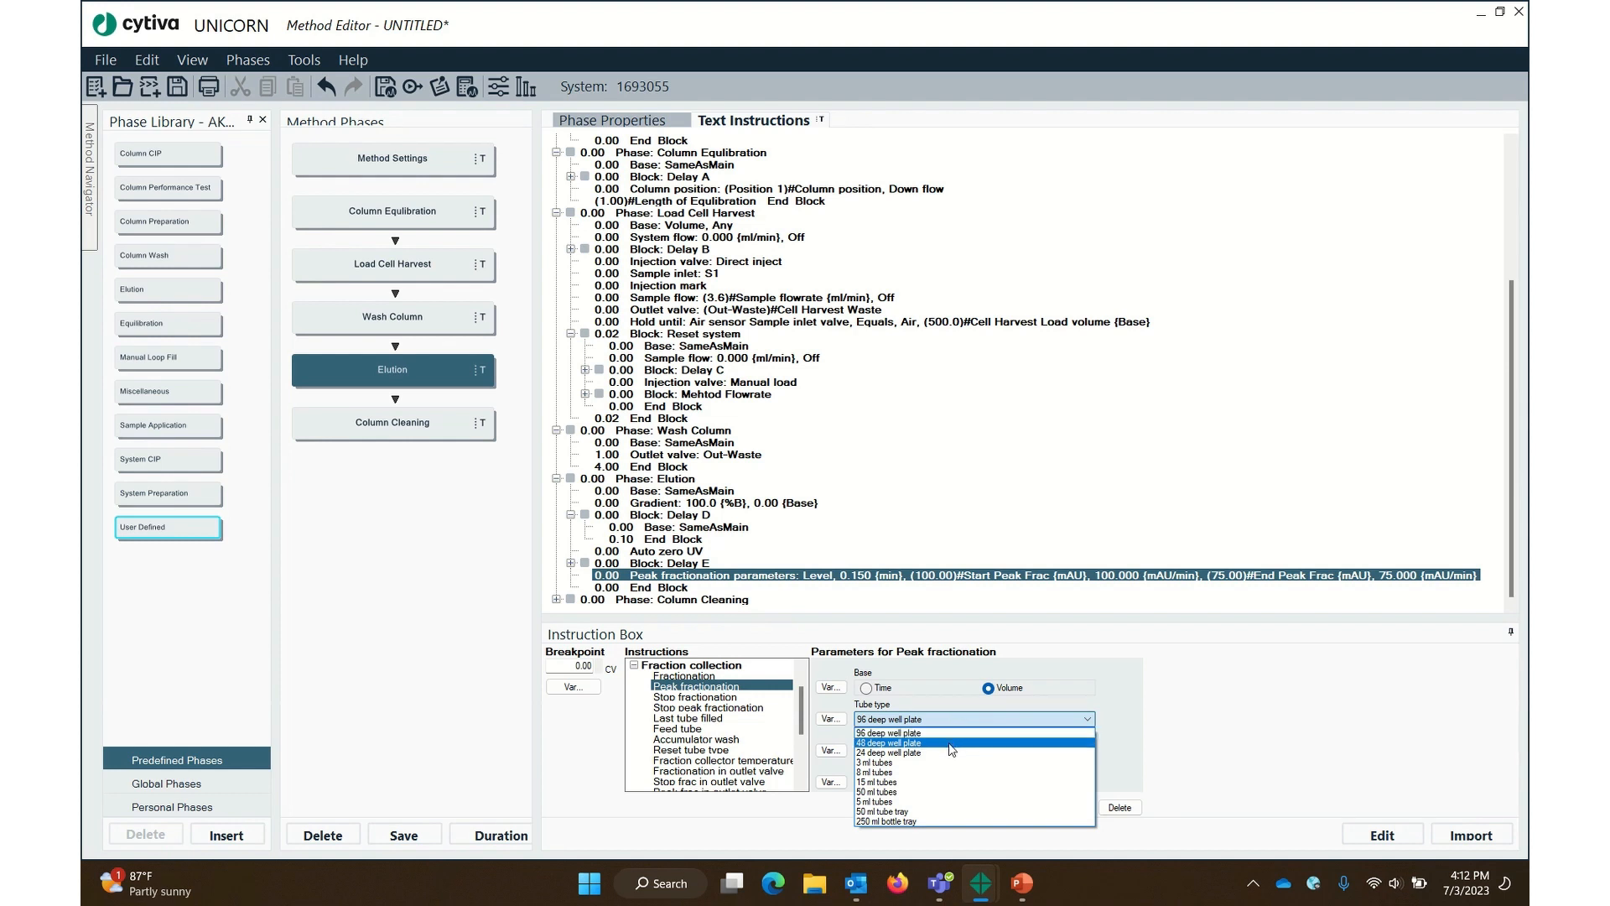
left_click(929, 781)
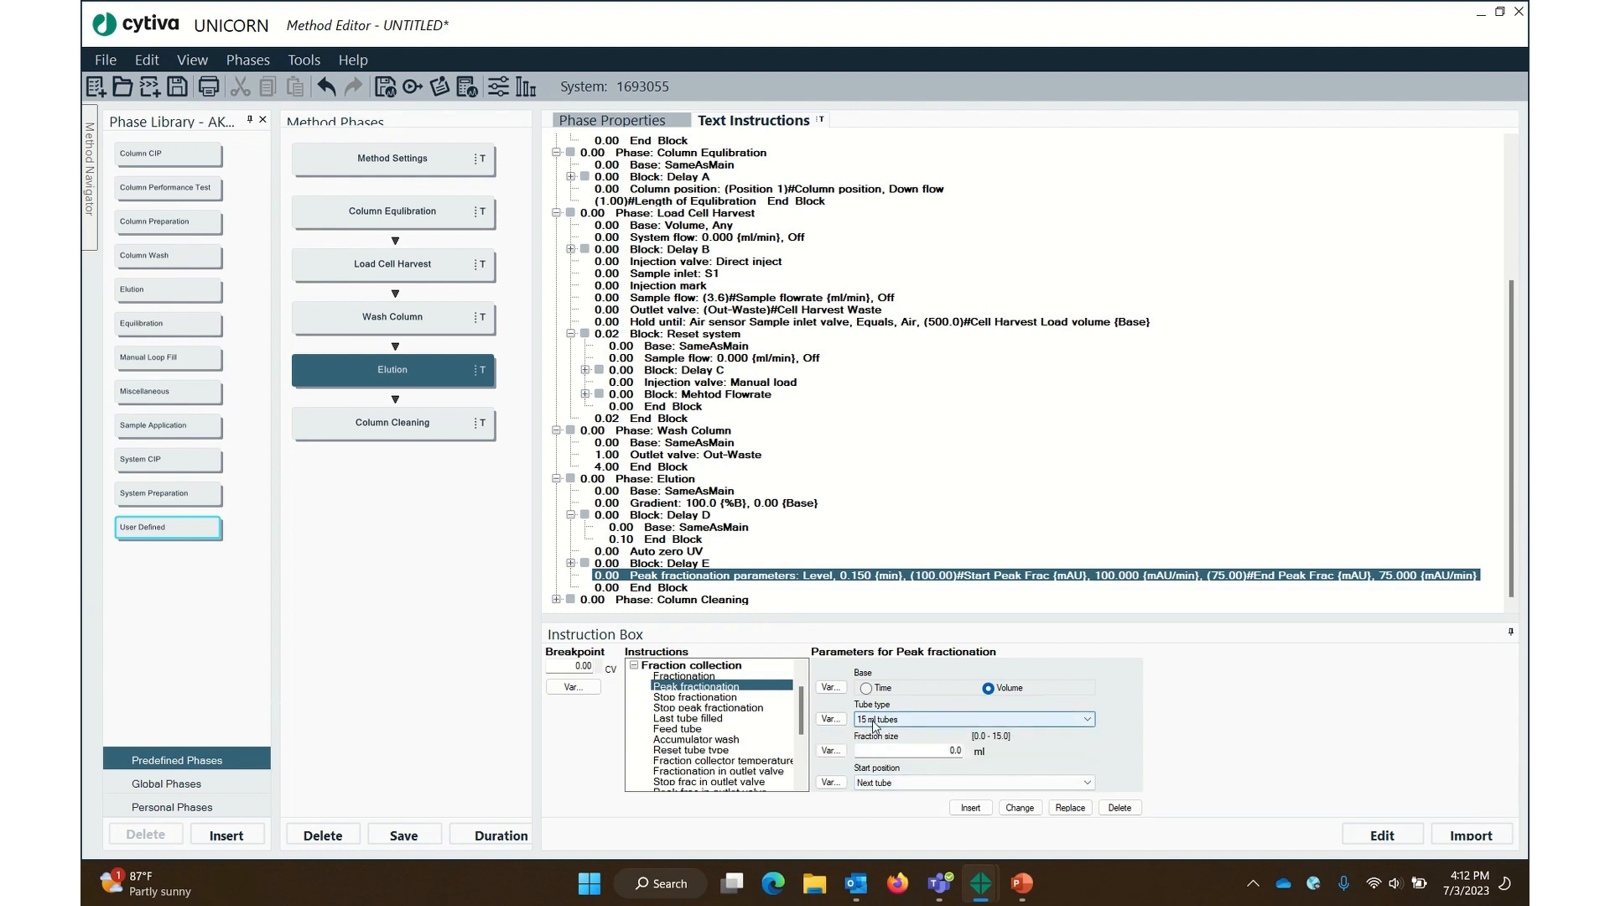
key("Tab")
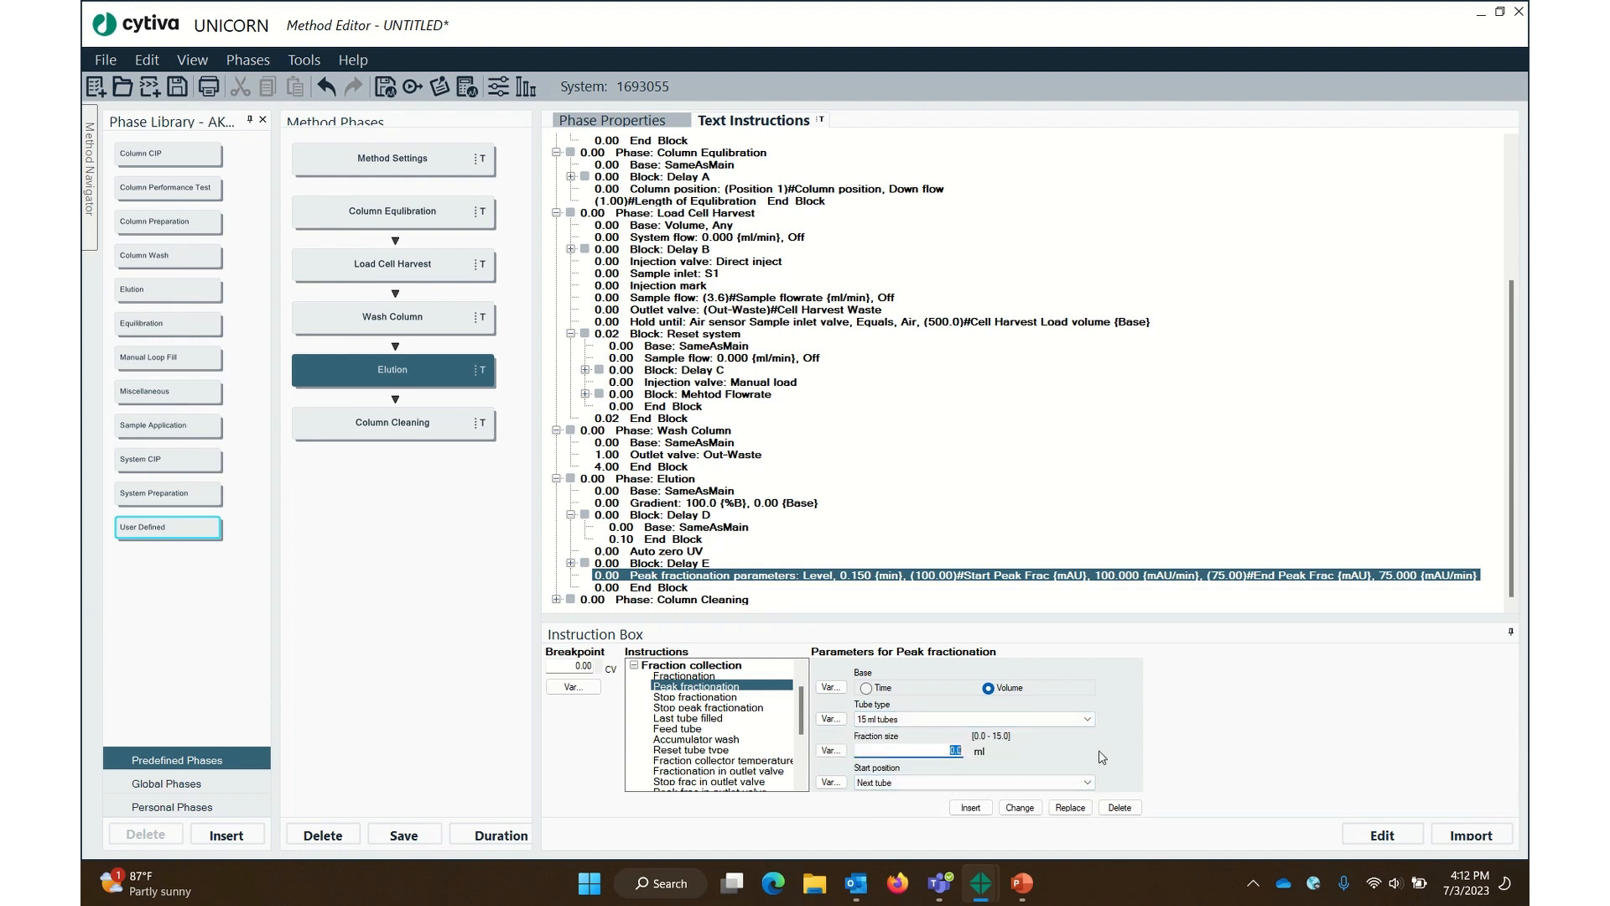
type("12.0")
left_click(971, 808)
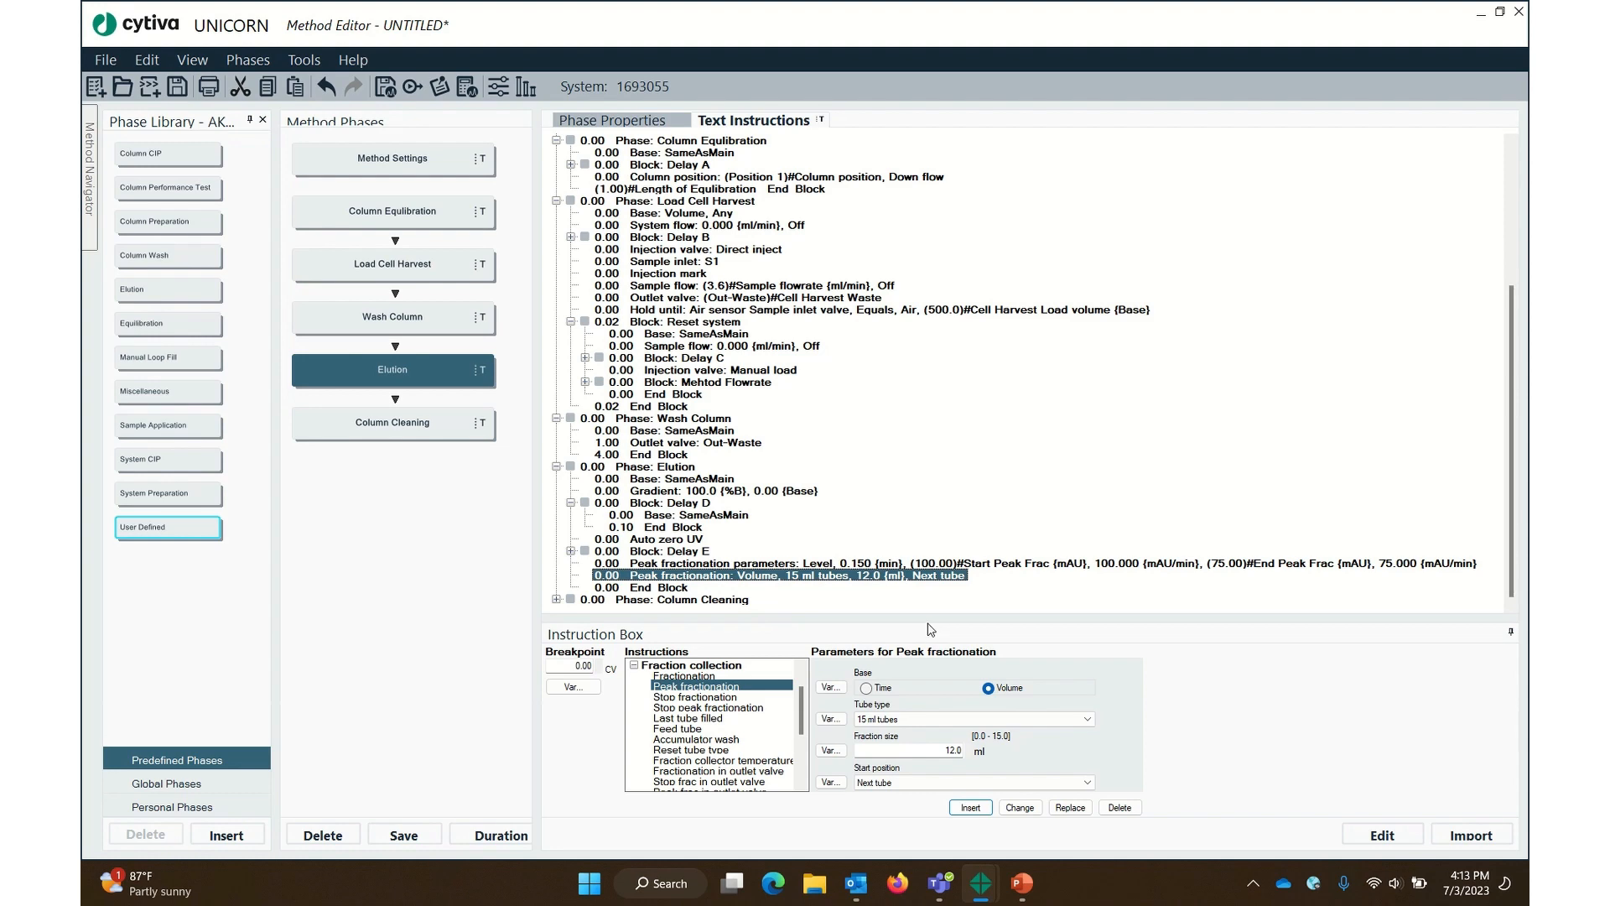
Set the breakpoint of the Elution phase's closing End_Block to 3.00 CV
left_click(643, 589)
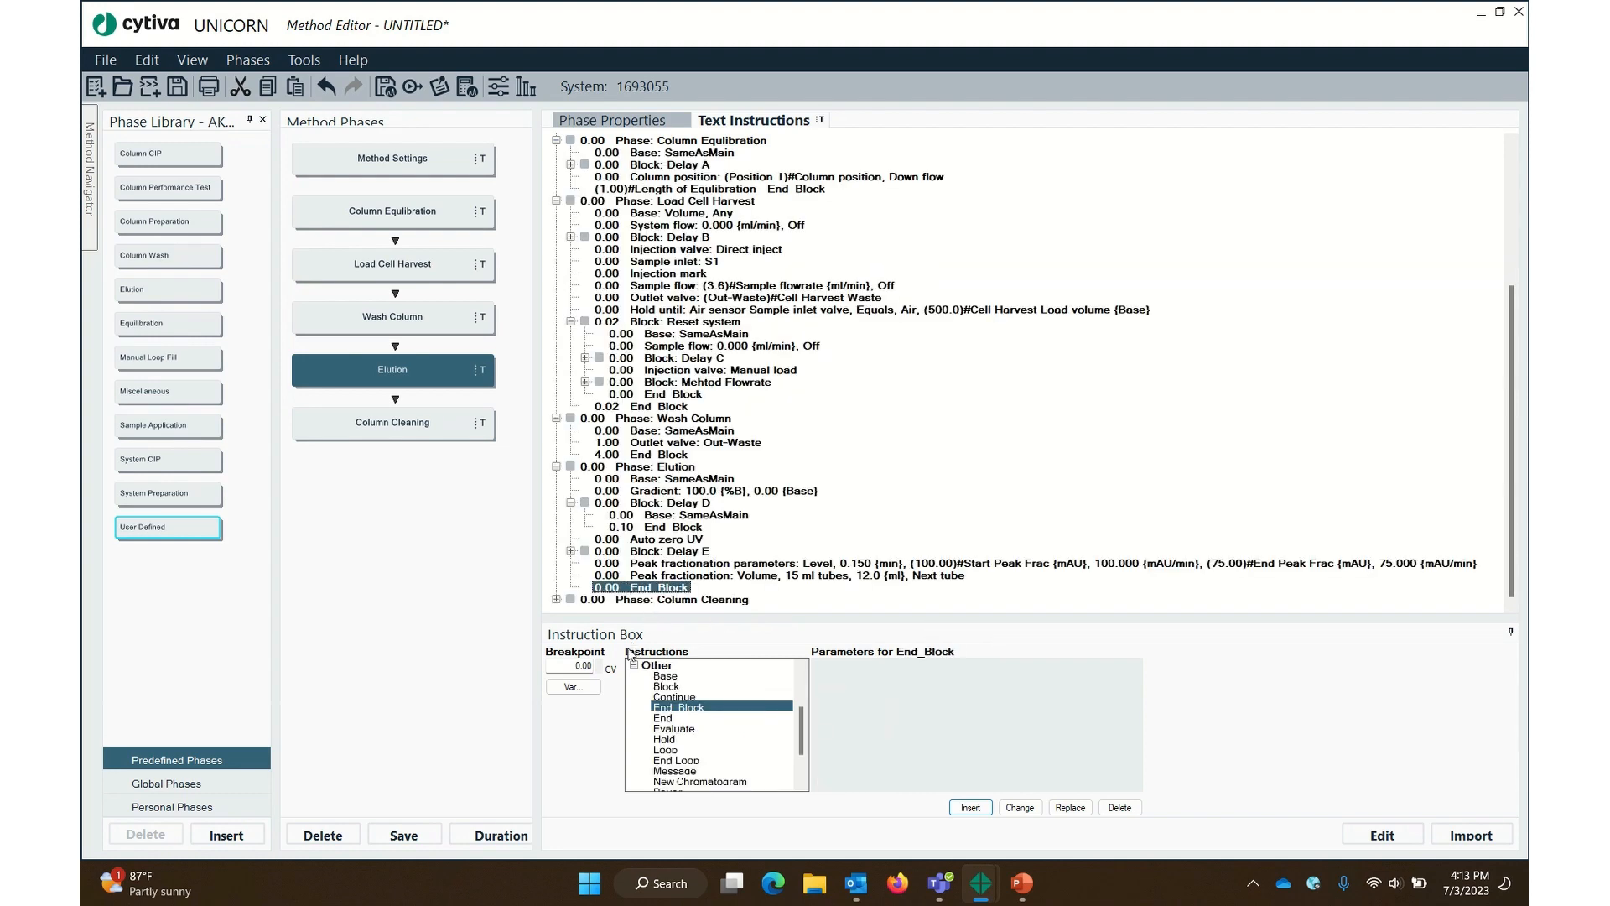
double_click(576, 666)
type("3")
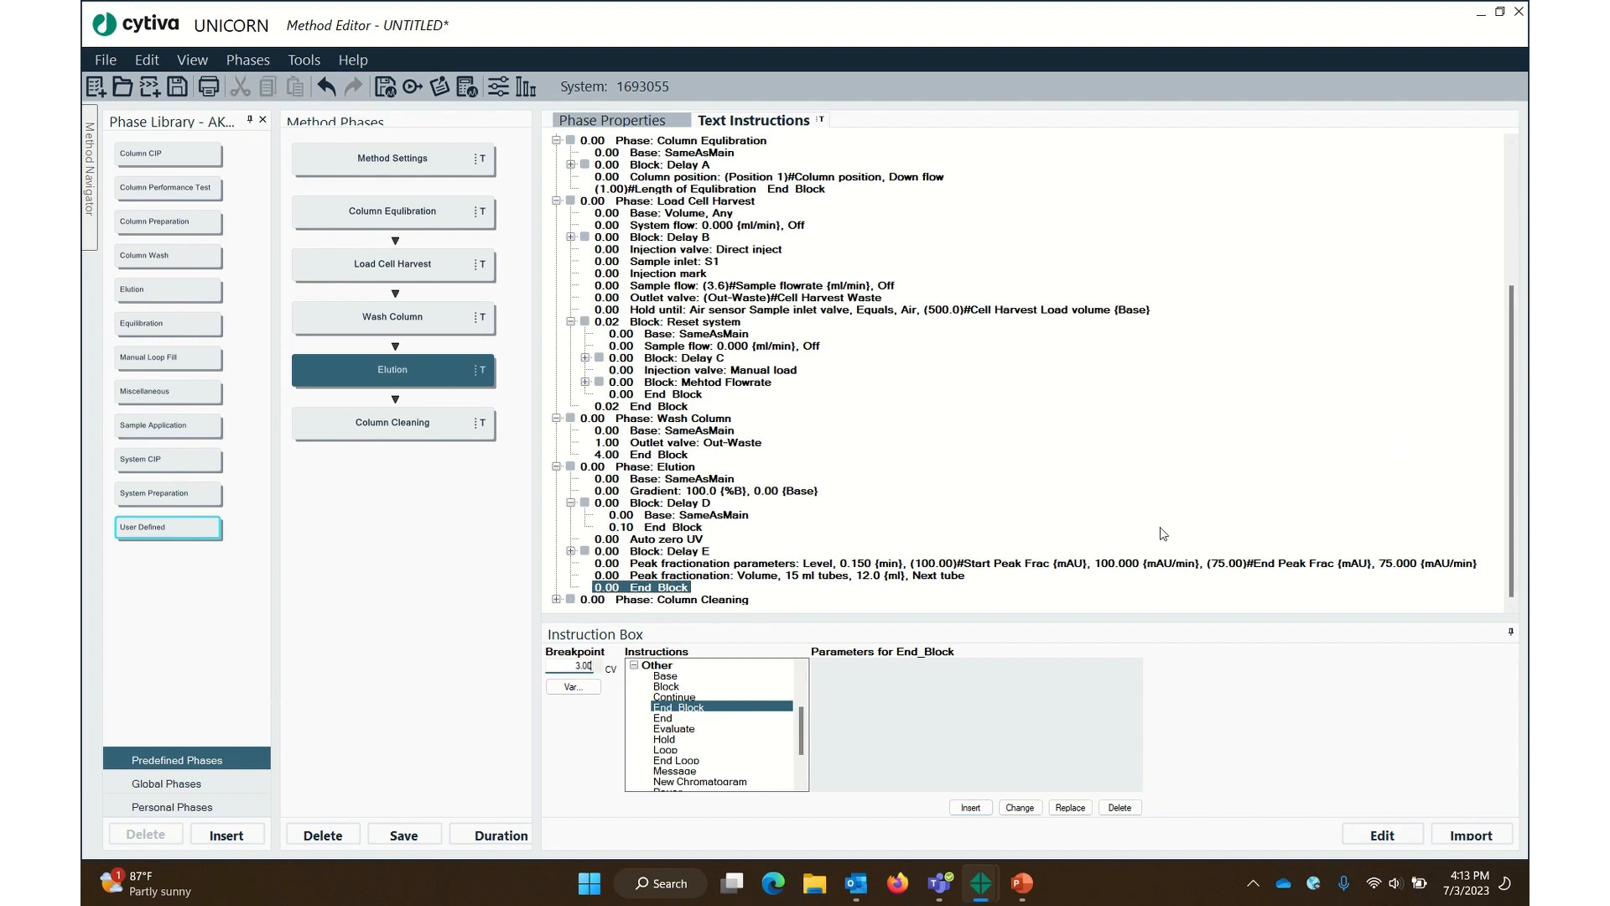
left_click(1020, 807)
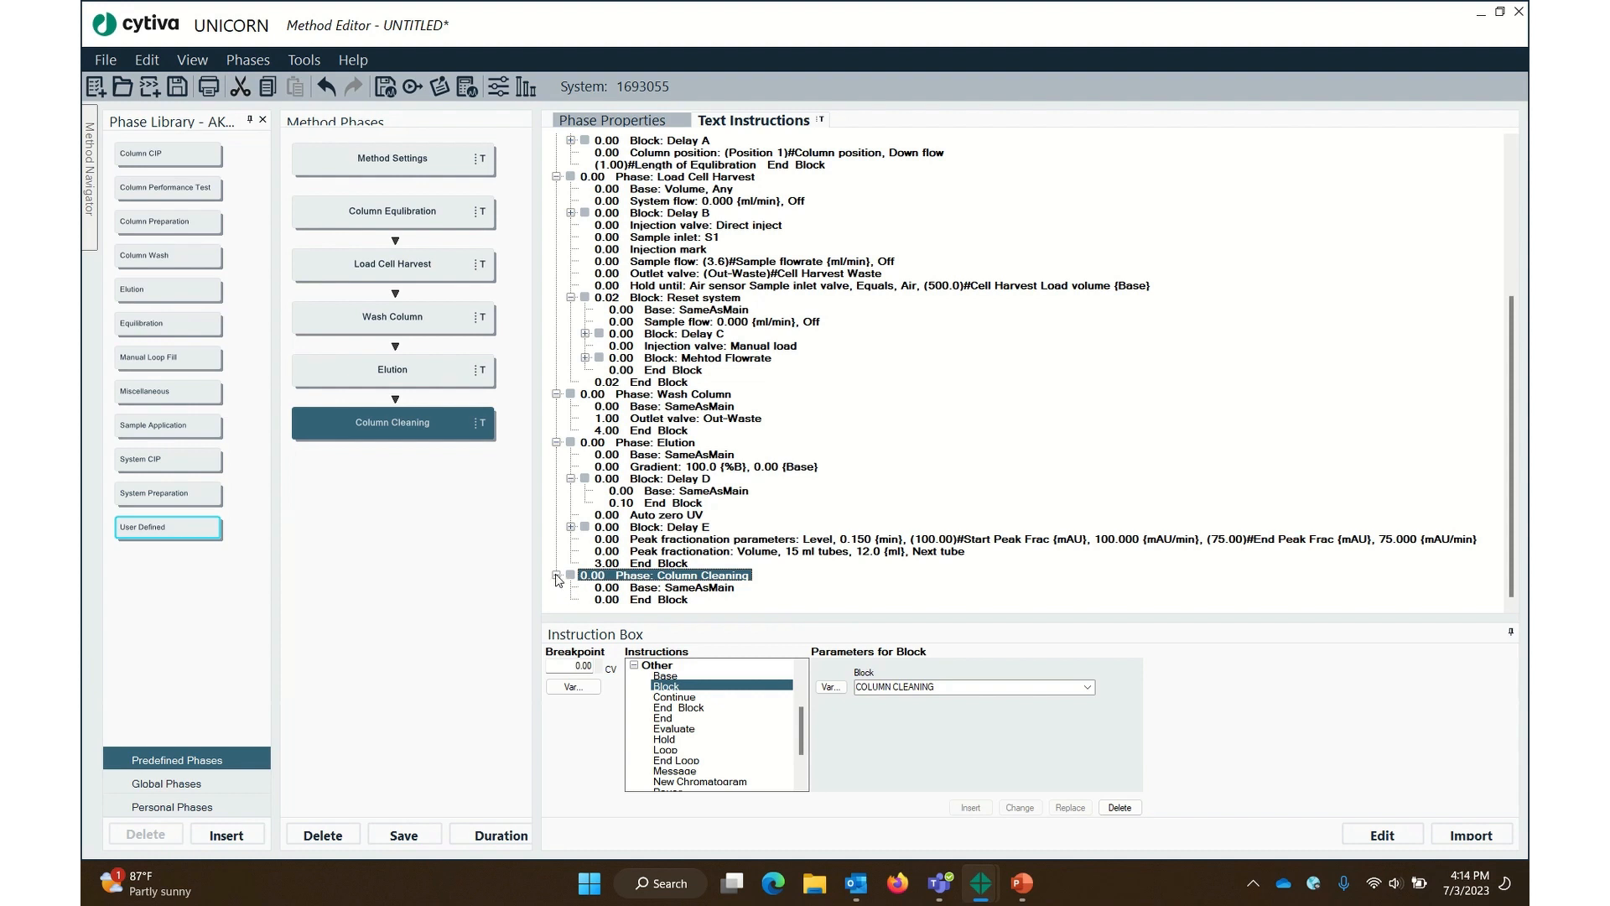
Insert a new block named Skip after the Base instruction in the Column Cleaning phase
left_click(660, 590)
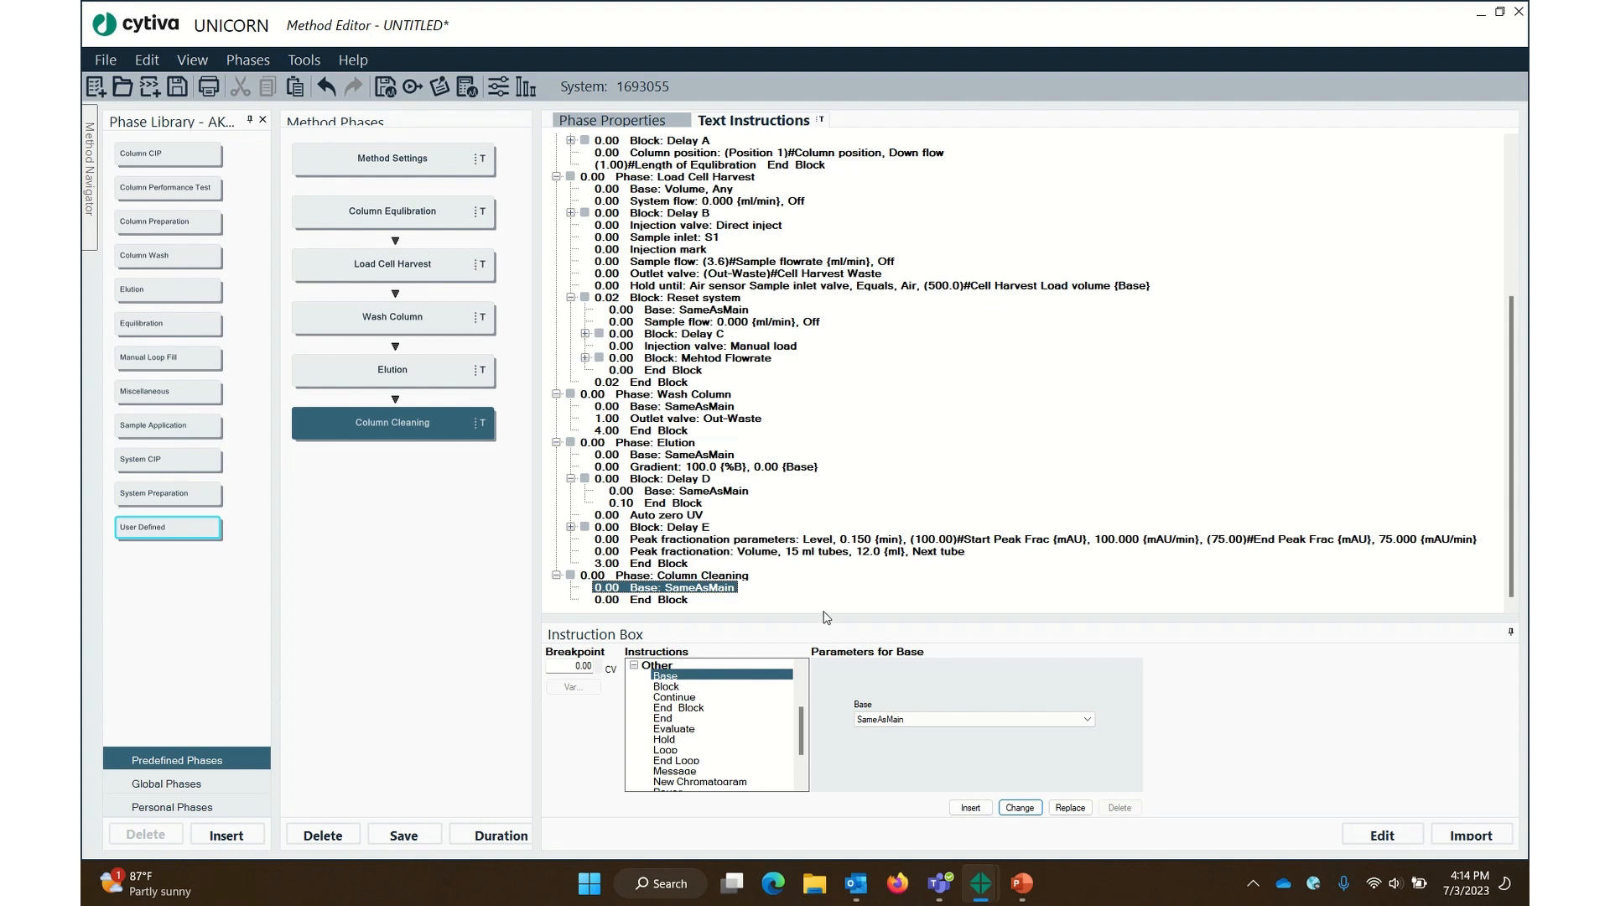
left_click(692, 687)
left_click(960, 686)
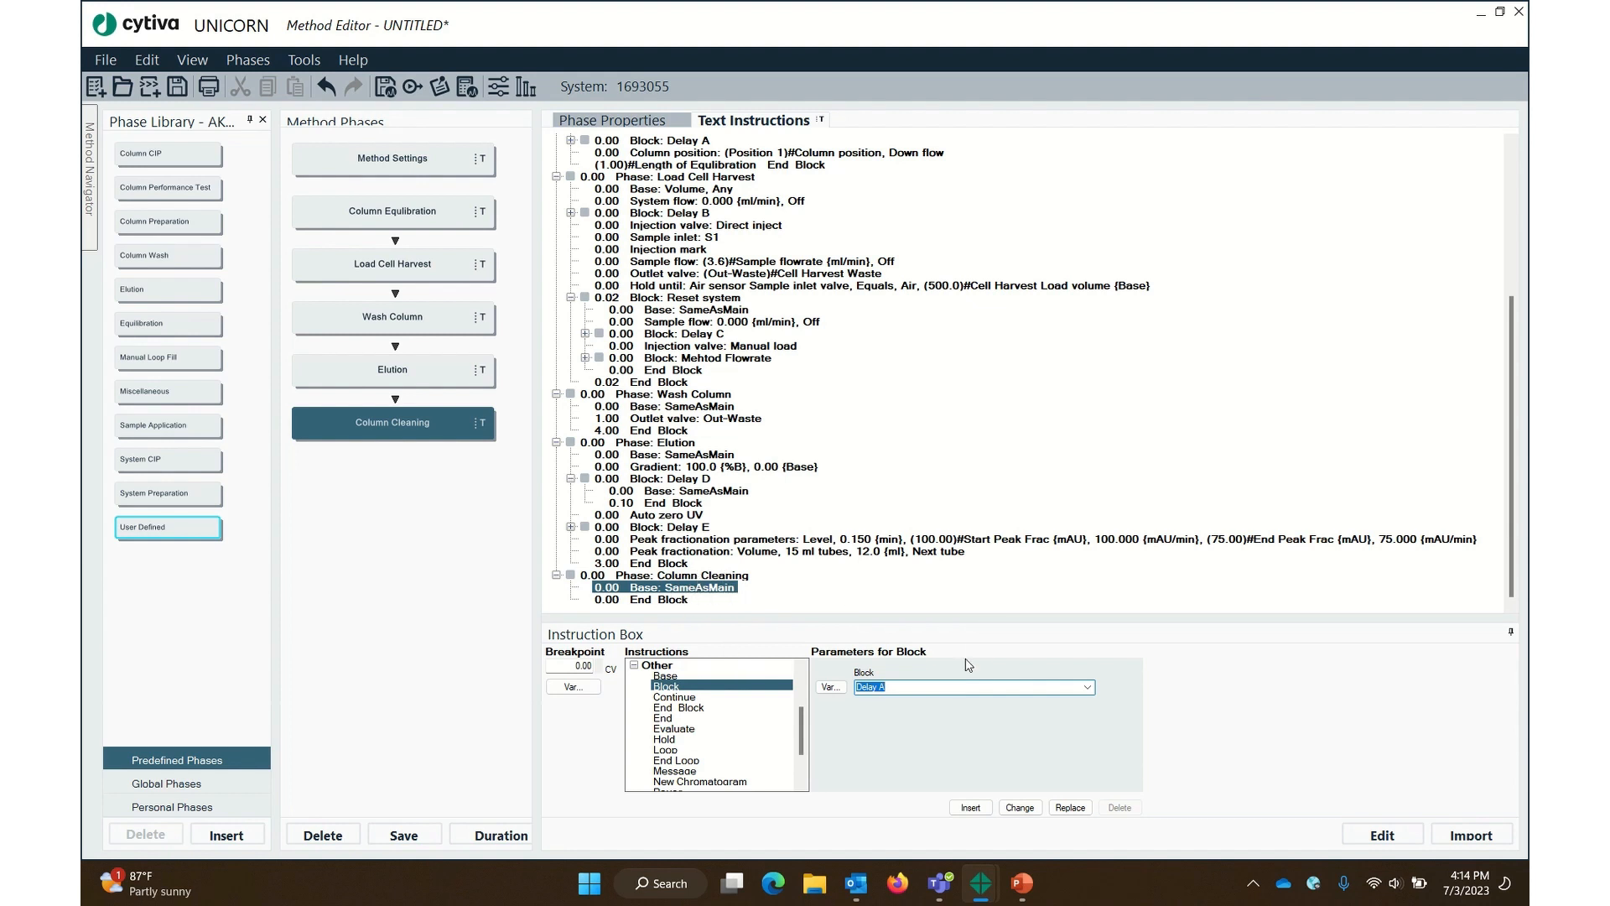
left_click(907, 688)
left_click(830, 687)
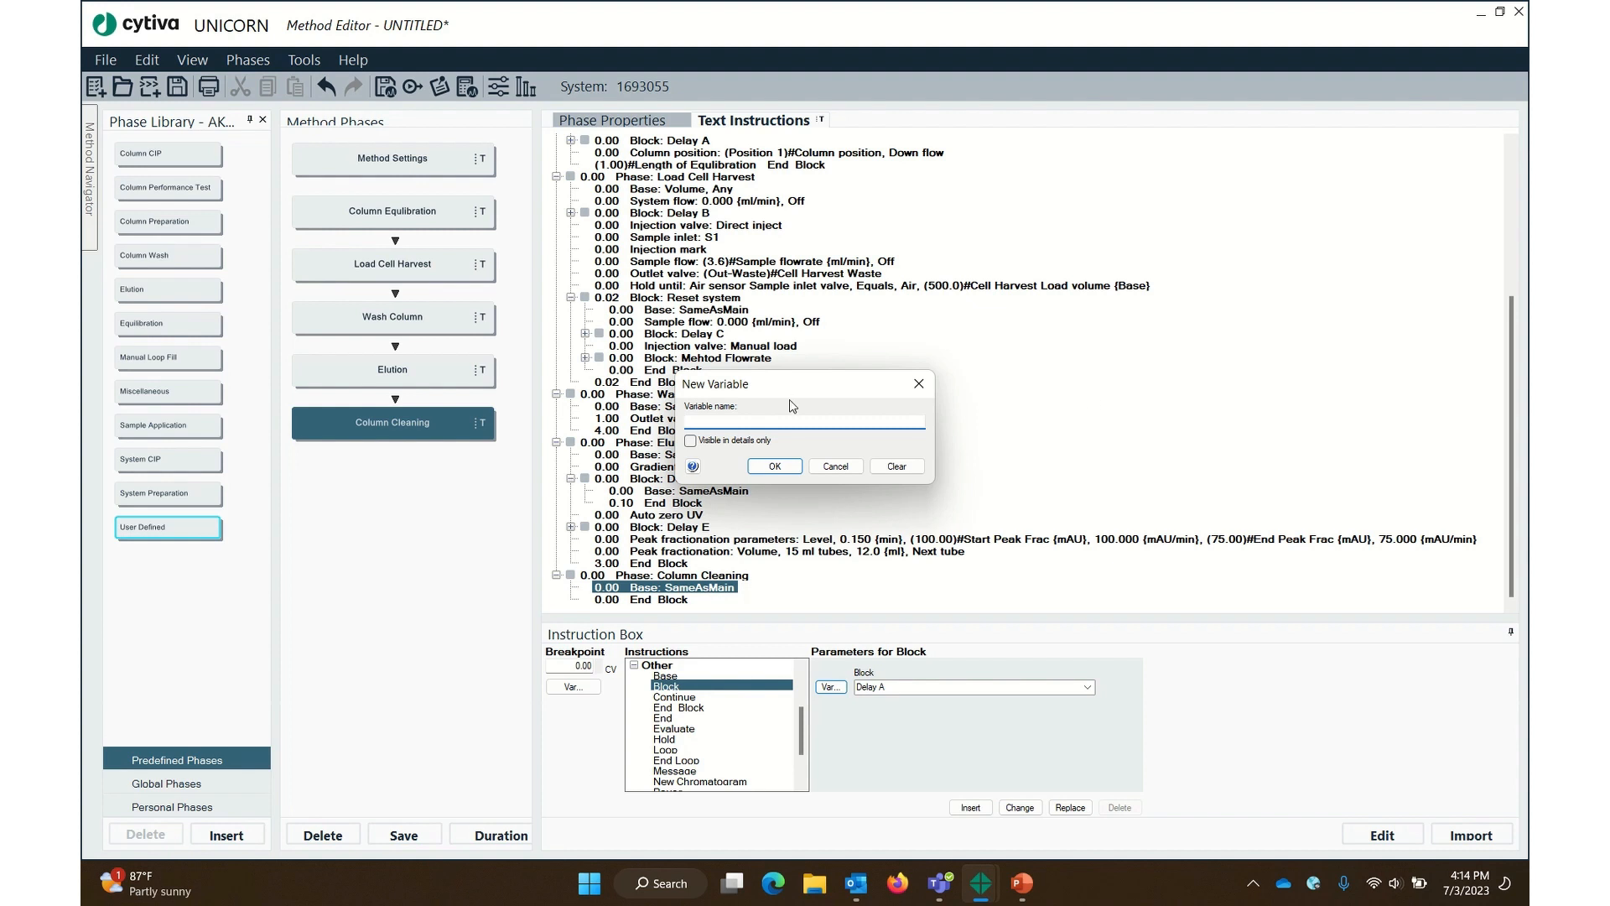
left_click(835, 467)
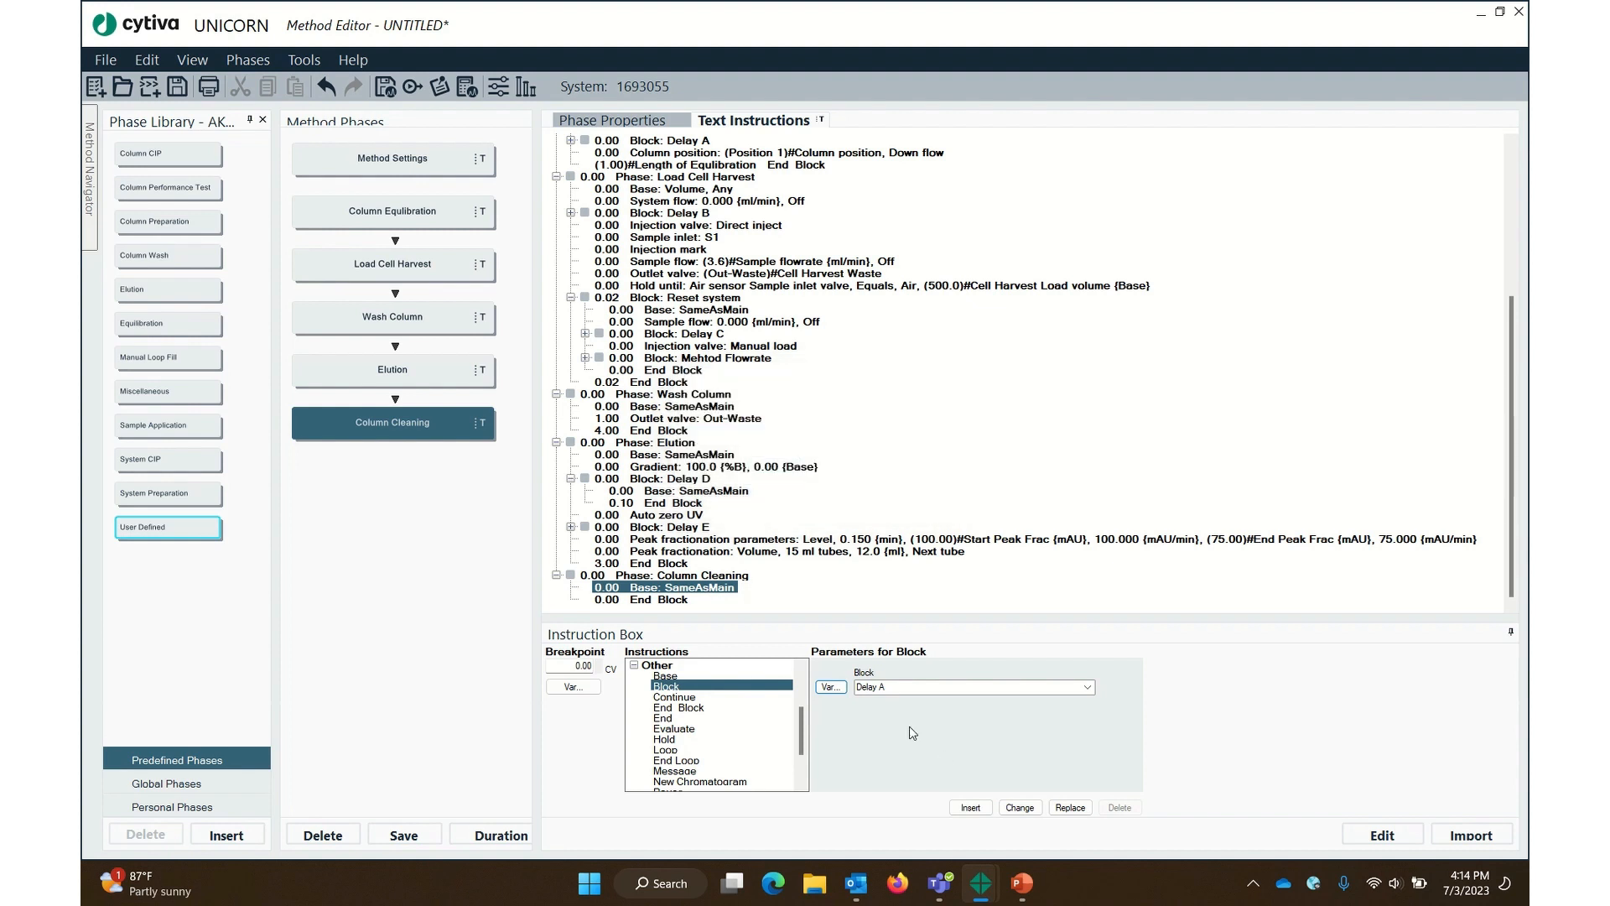
left_click(915, 687)
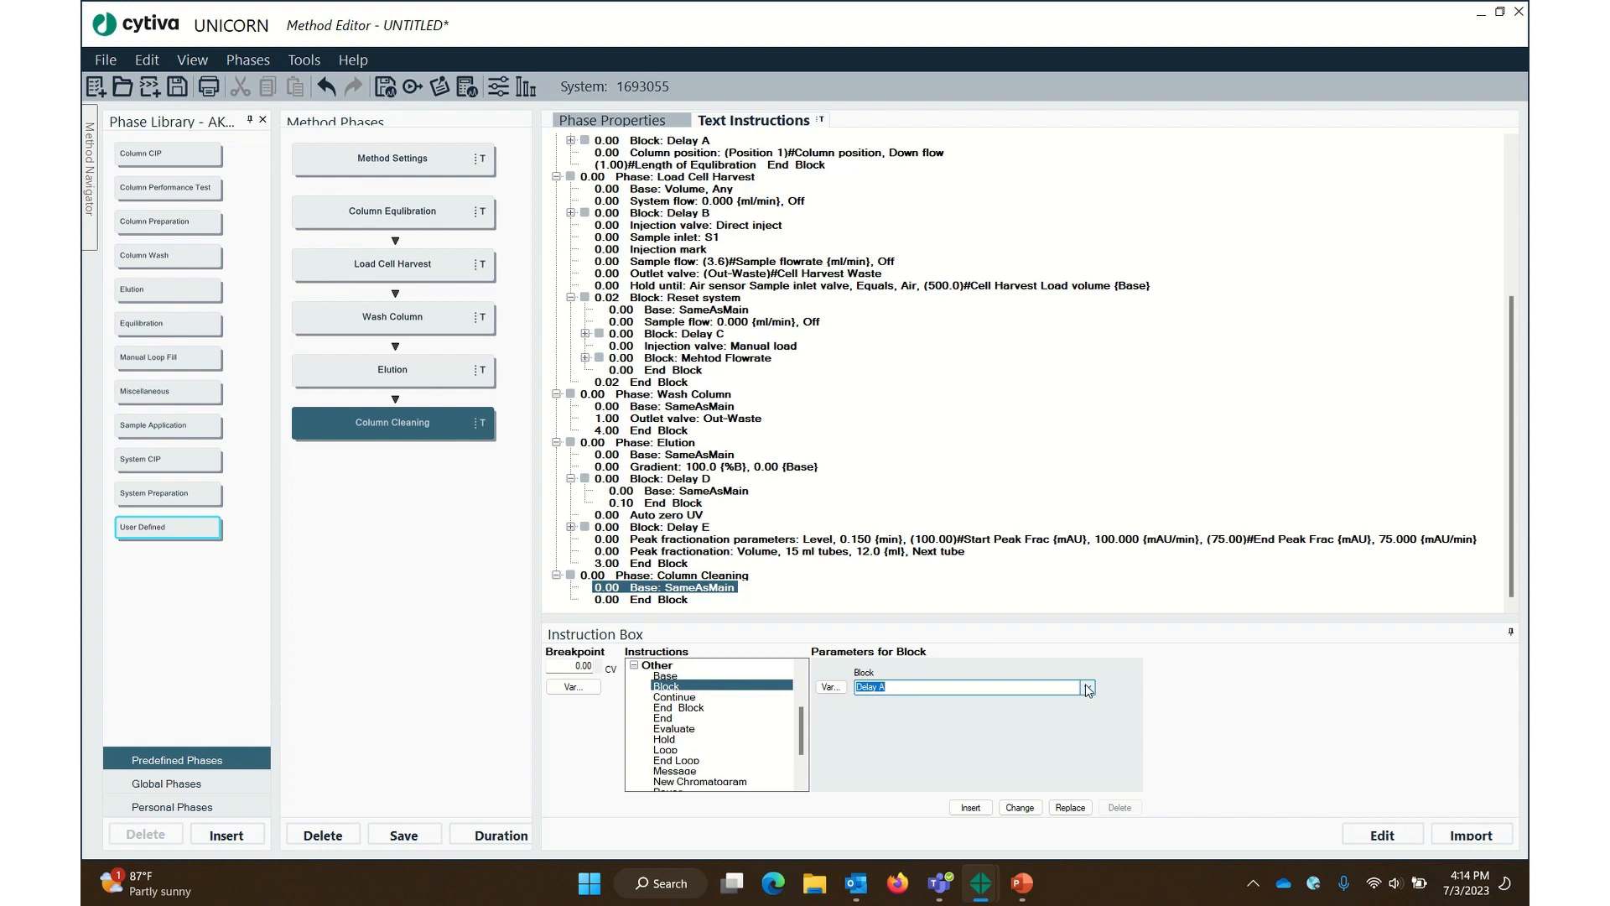
type("S")
type("kip")
left_click(971, 807)
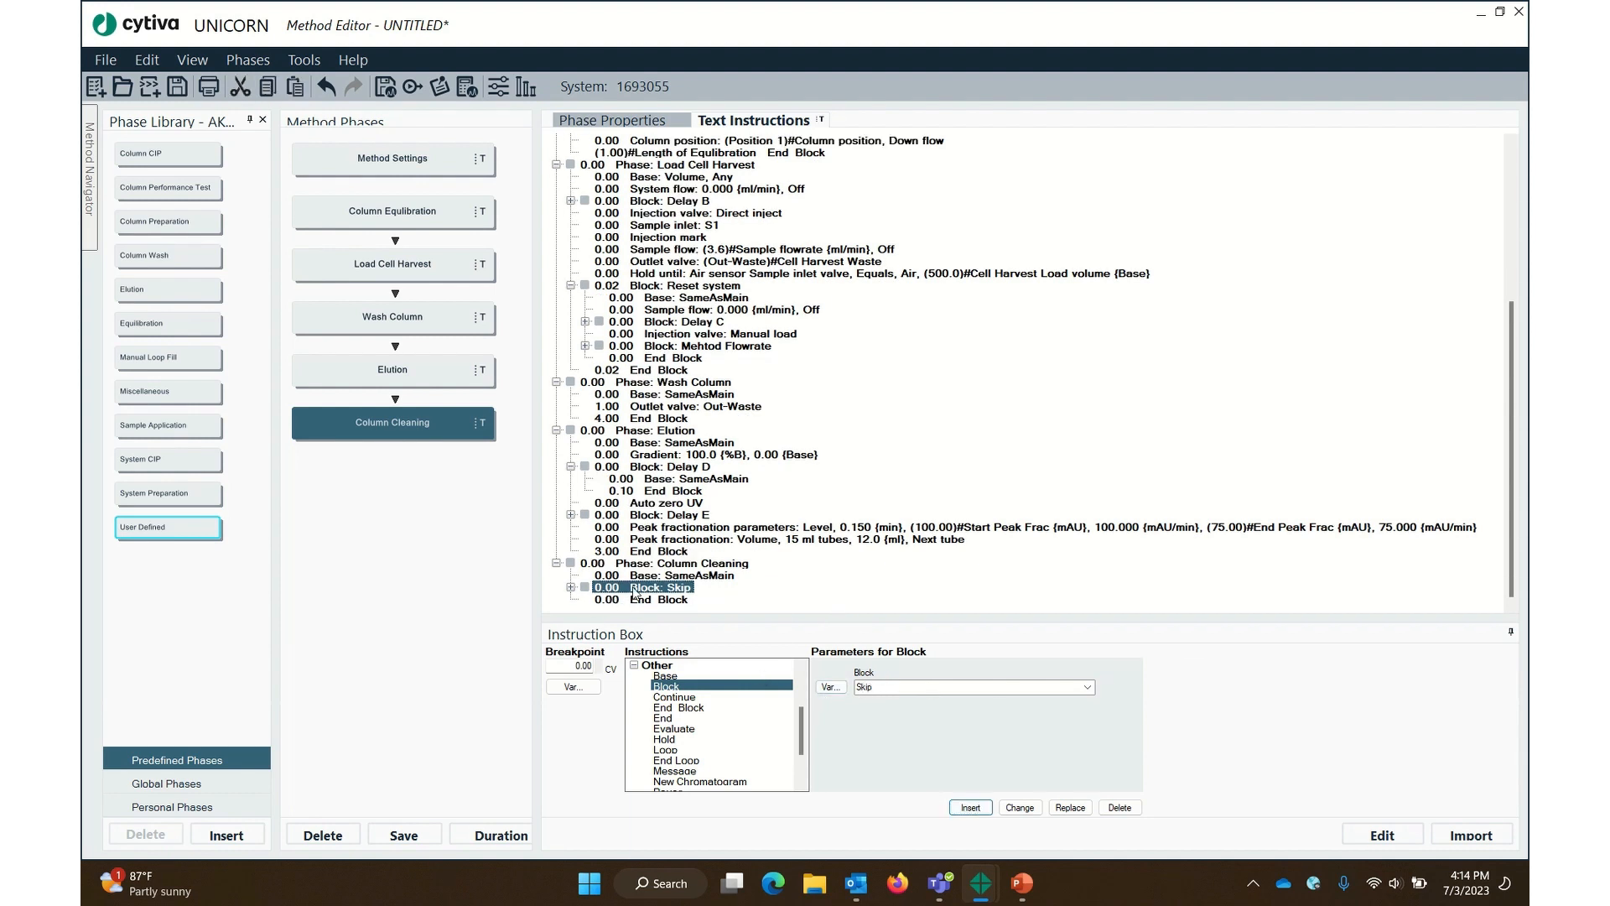
Remove the Skip block from the Column Cleaning phase by moving it to the unused blocks
right_click(635, 591)
left_click(689, 667)
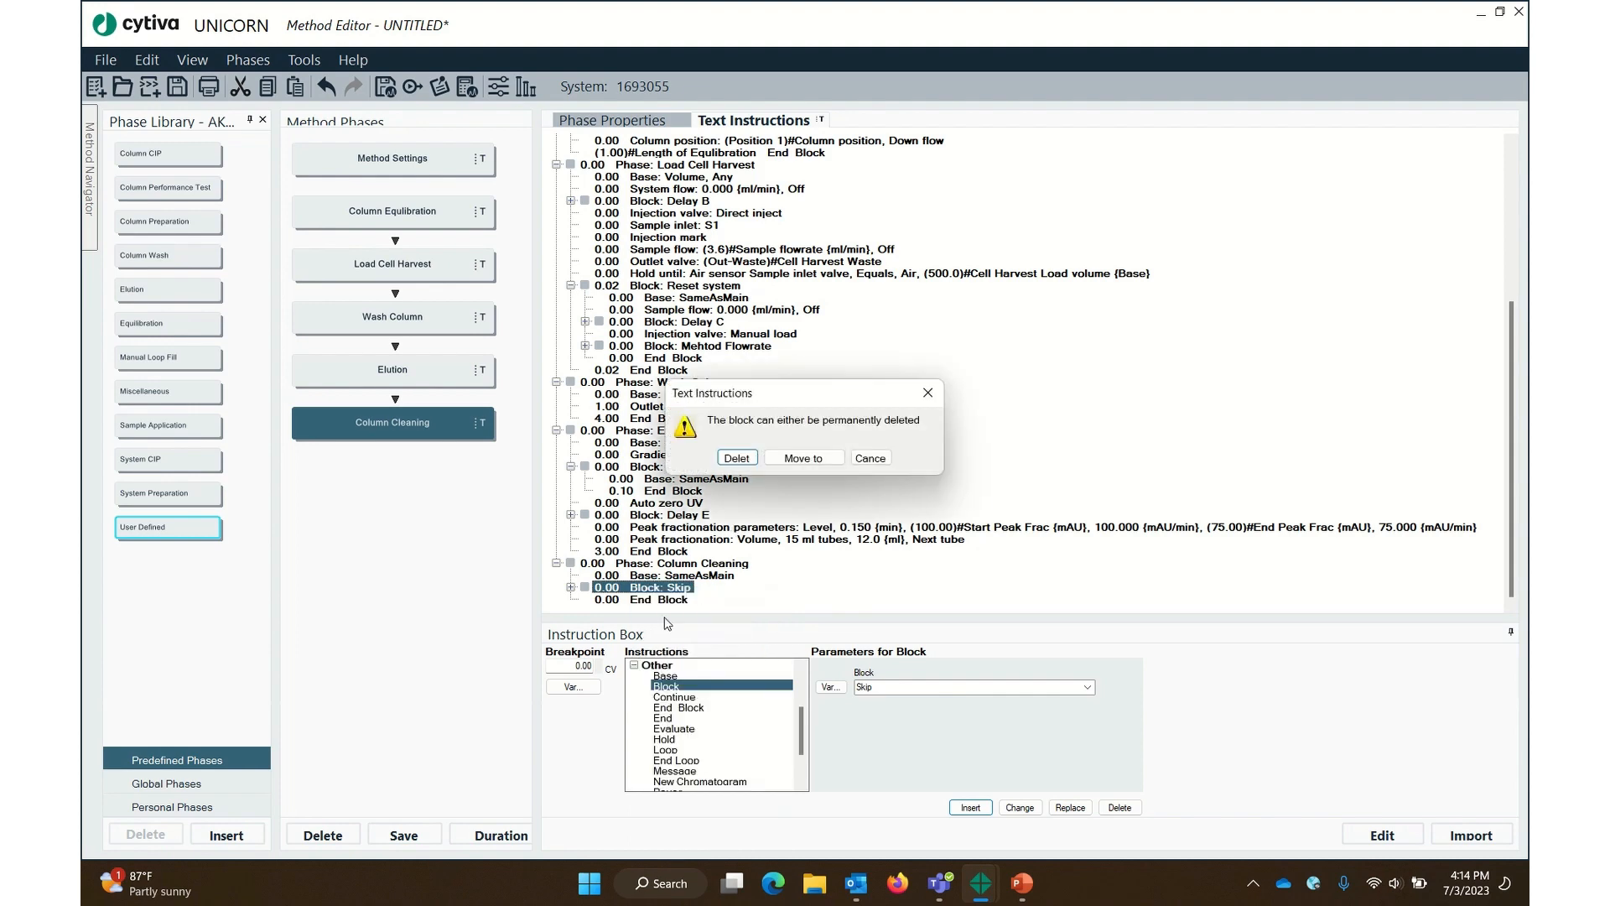
left_click(821, 462)
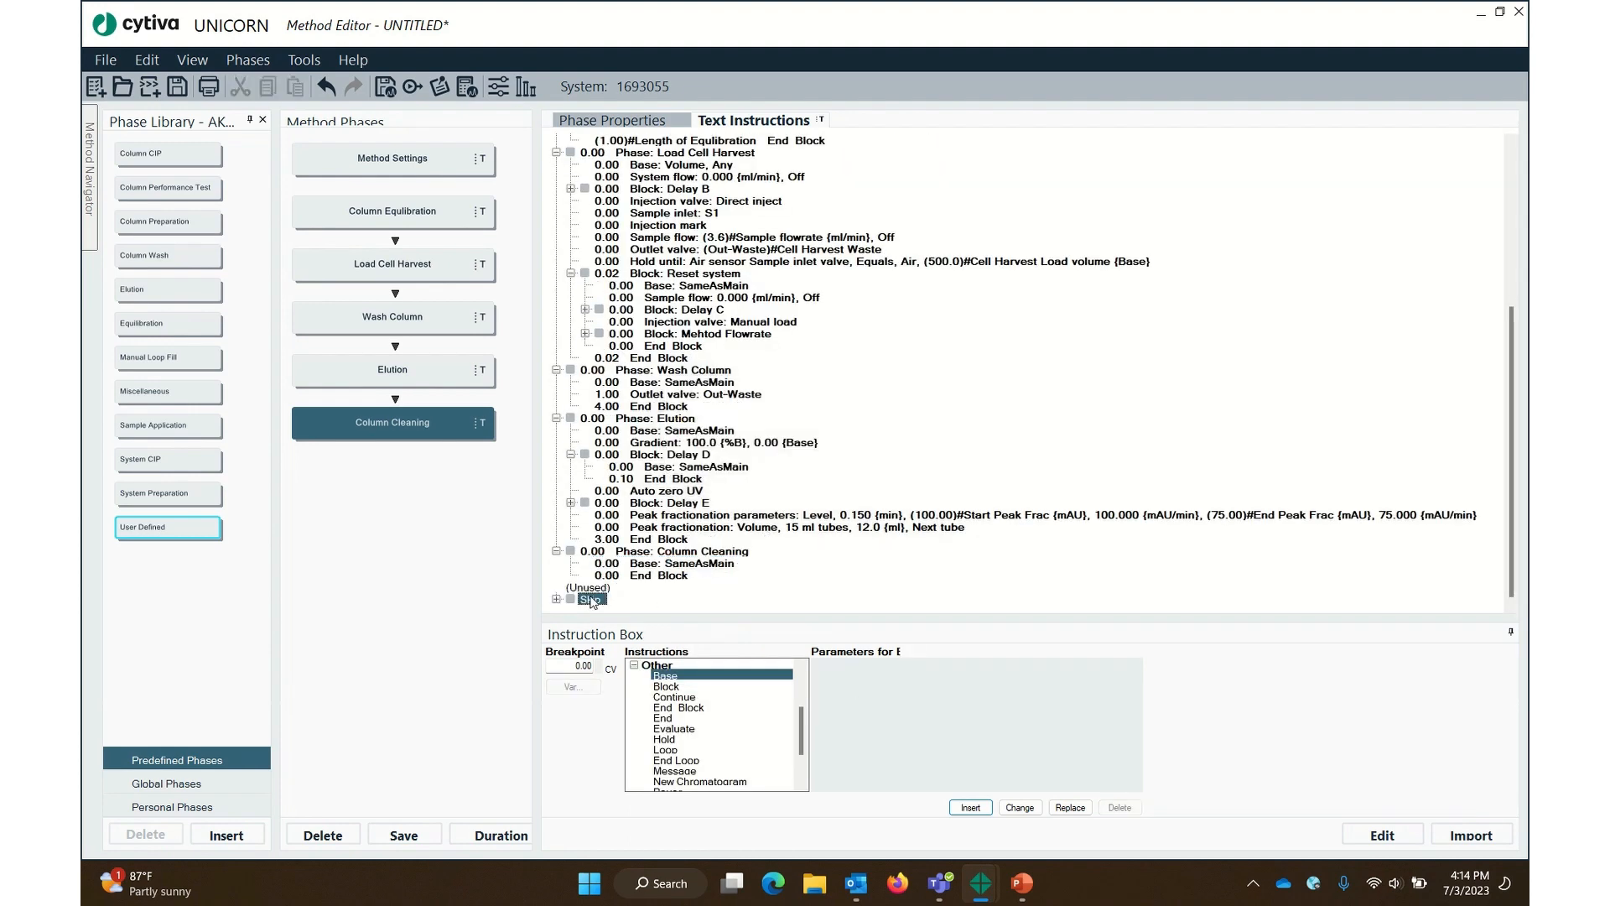
Insert a block named Column Cleaning in the Column Cleaning phase and assign it a variable named Skip or CIP
left_click(667, 686)
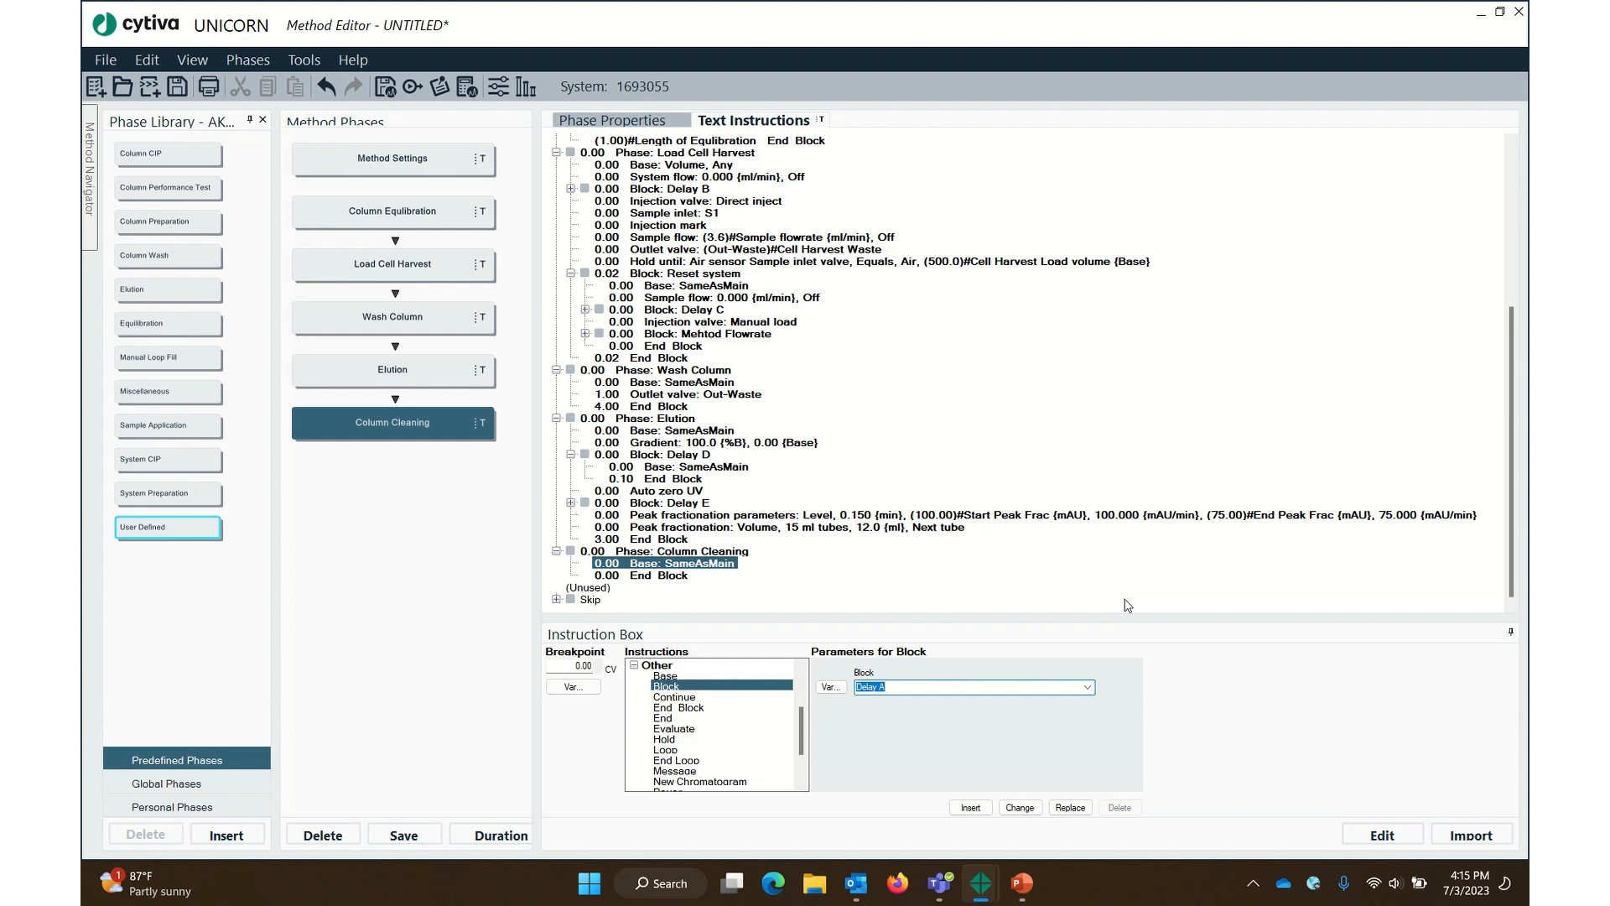
type("Column Cleaning")
left_click(971, 808)
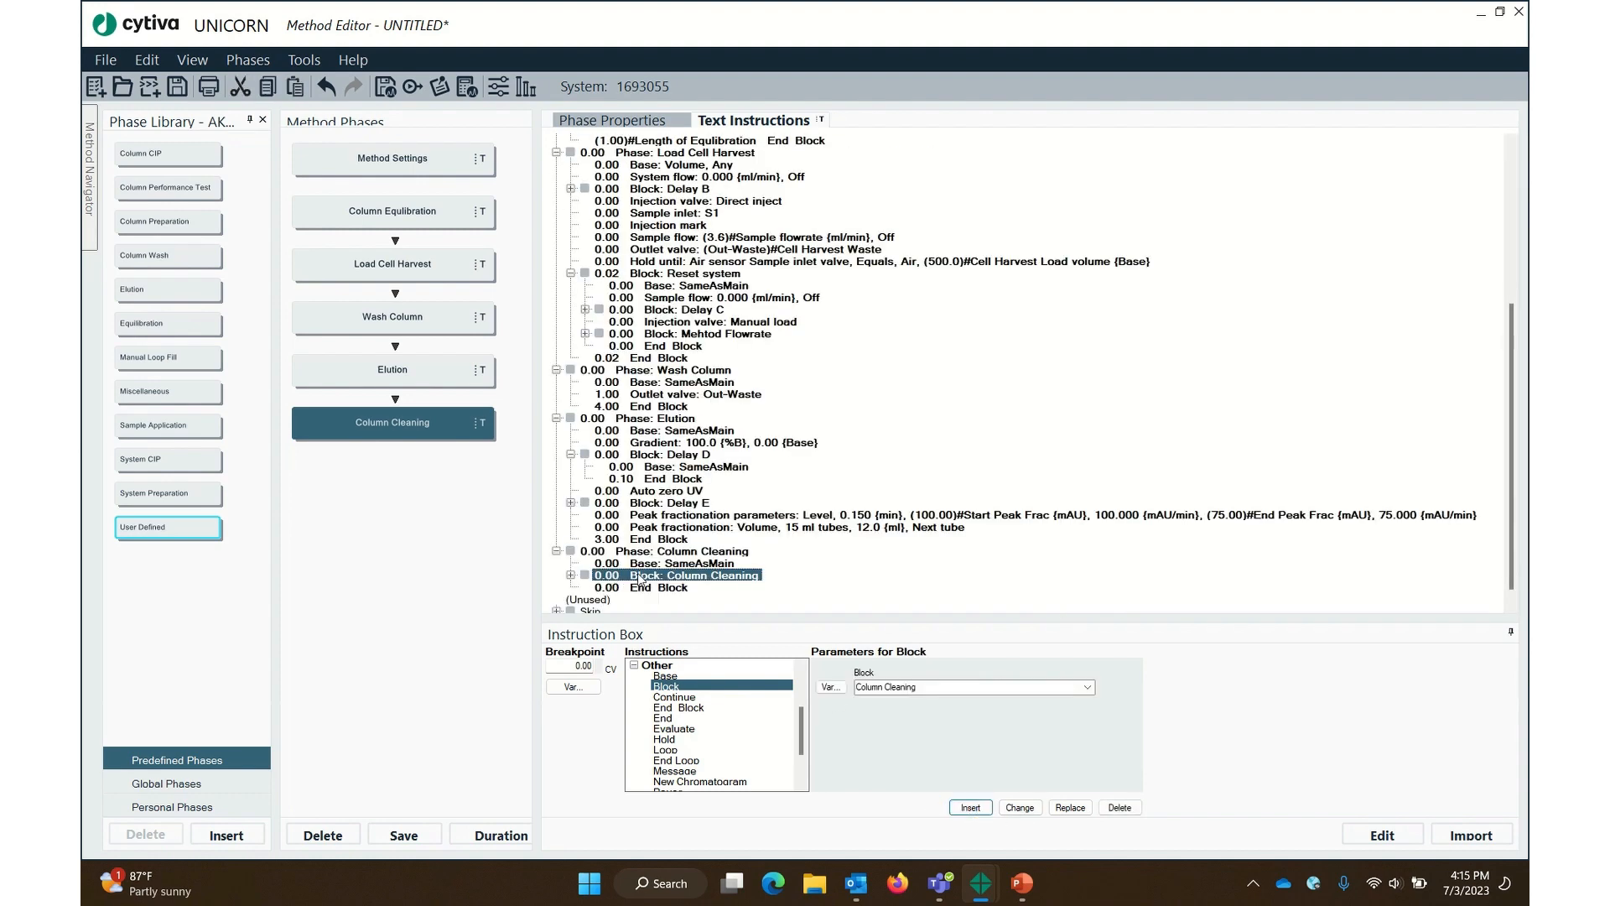
left_click(834, 687)
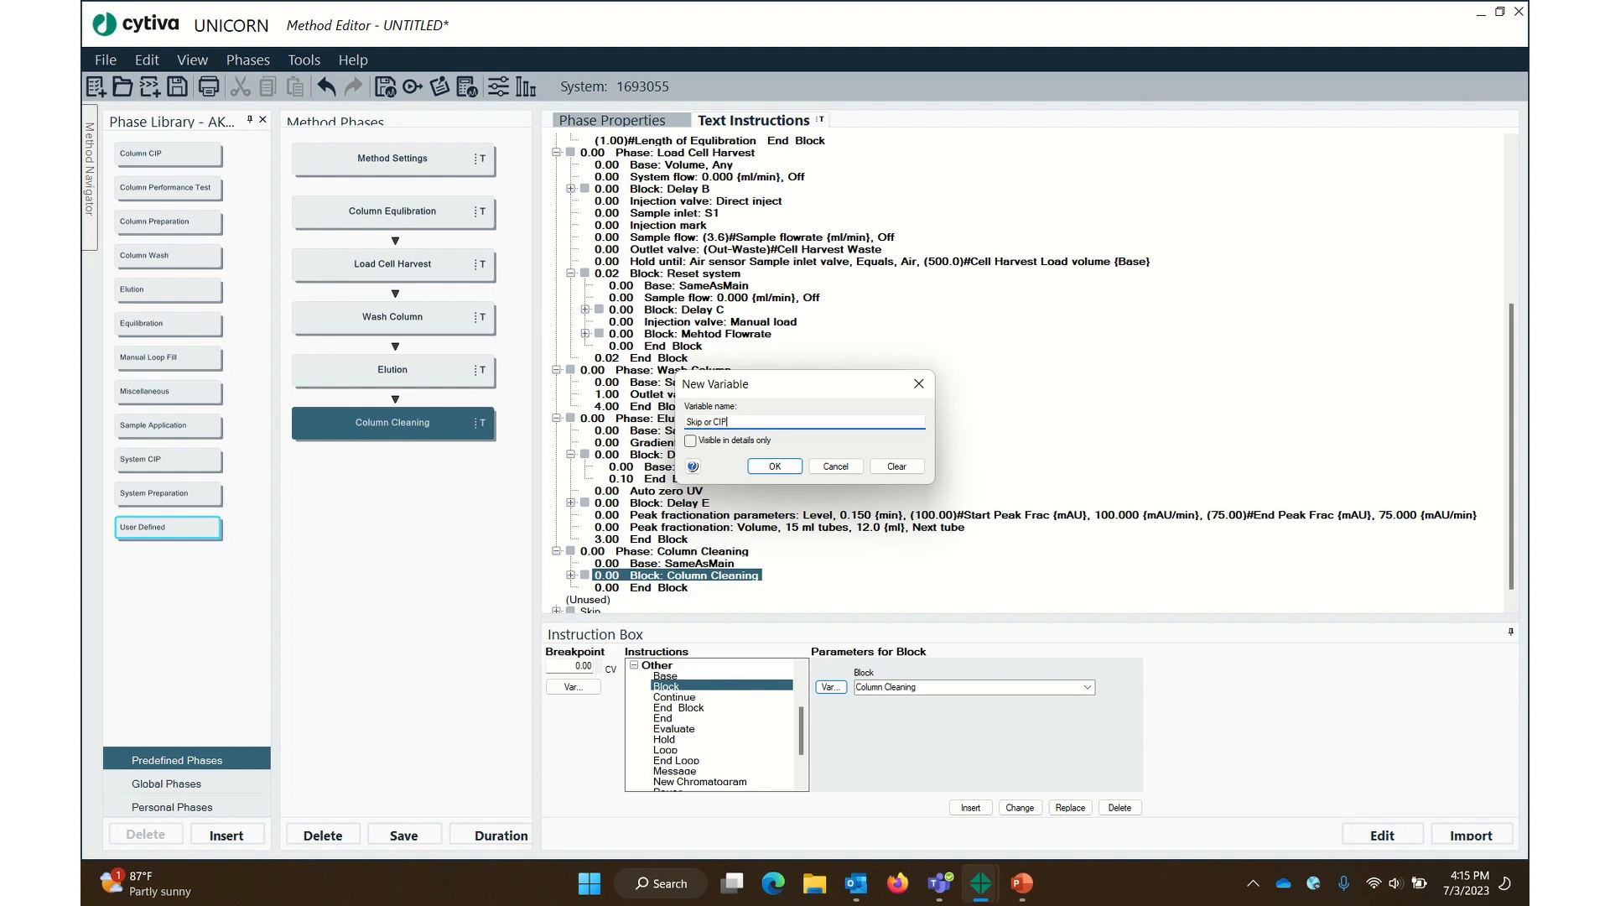
left_click(765, 469)
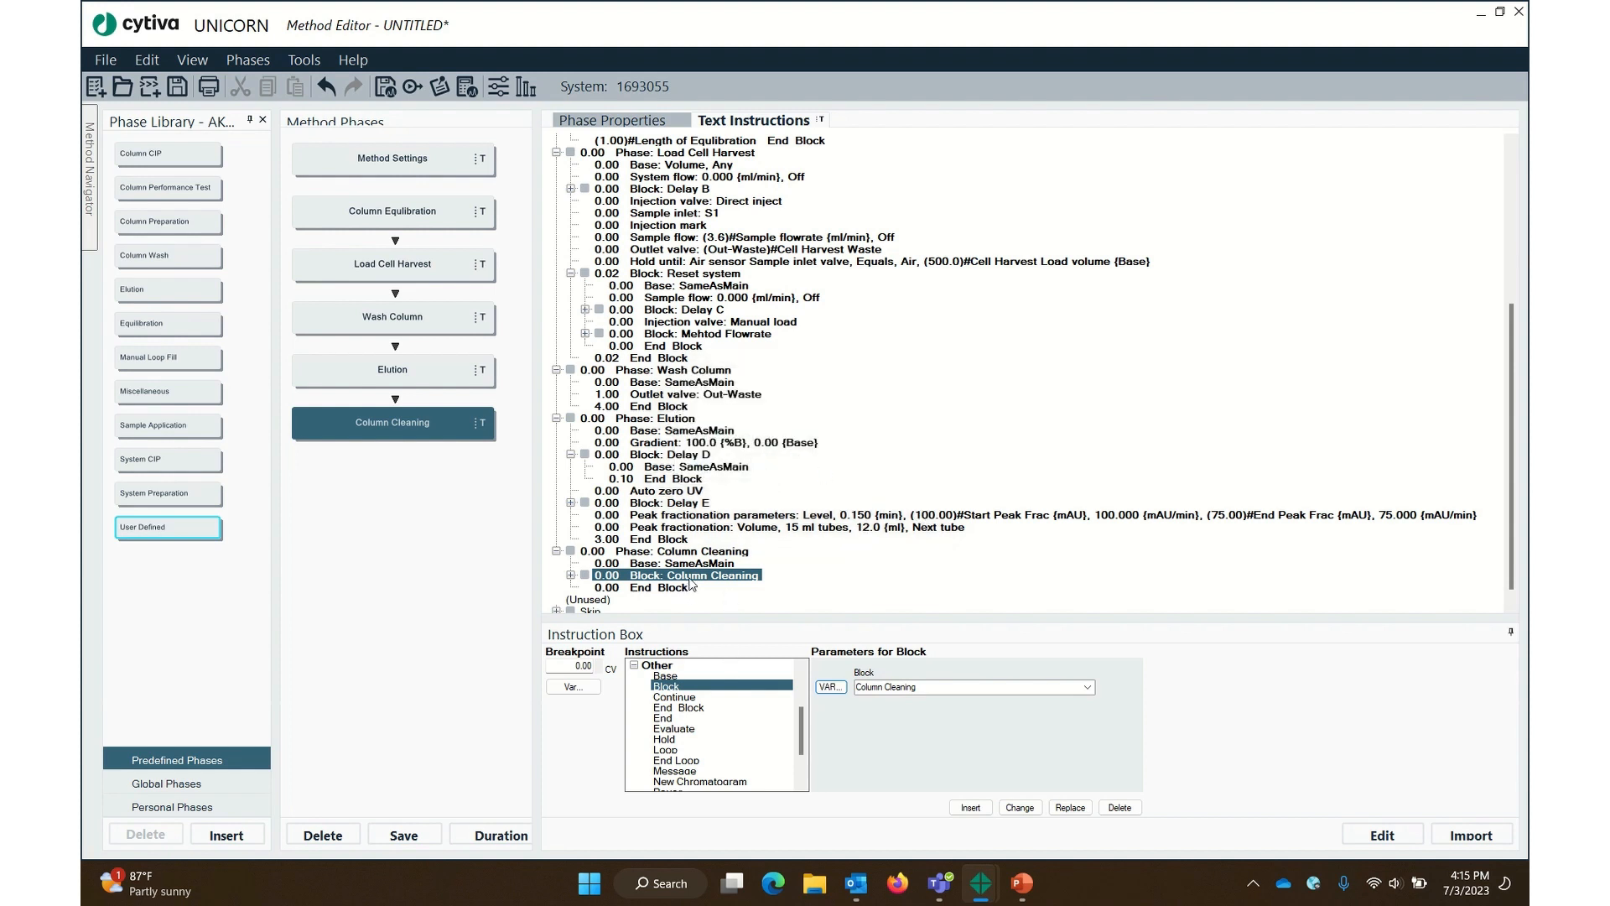
left_click(1019, 807)
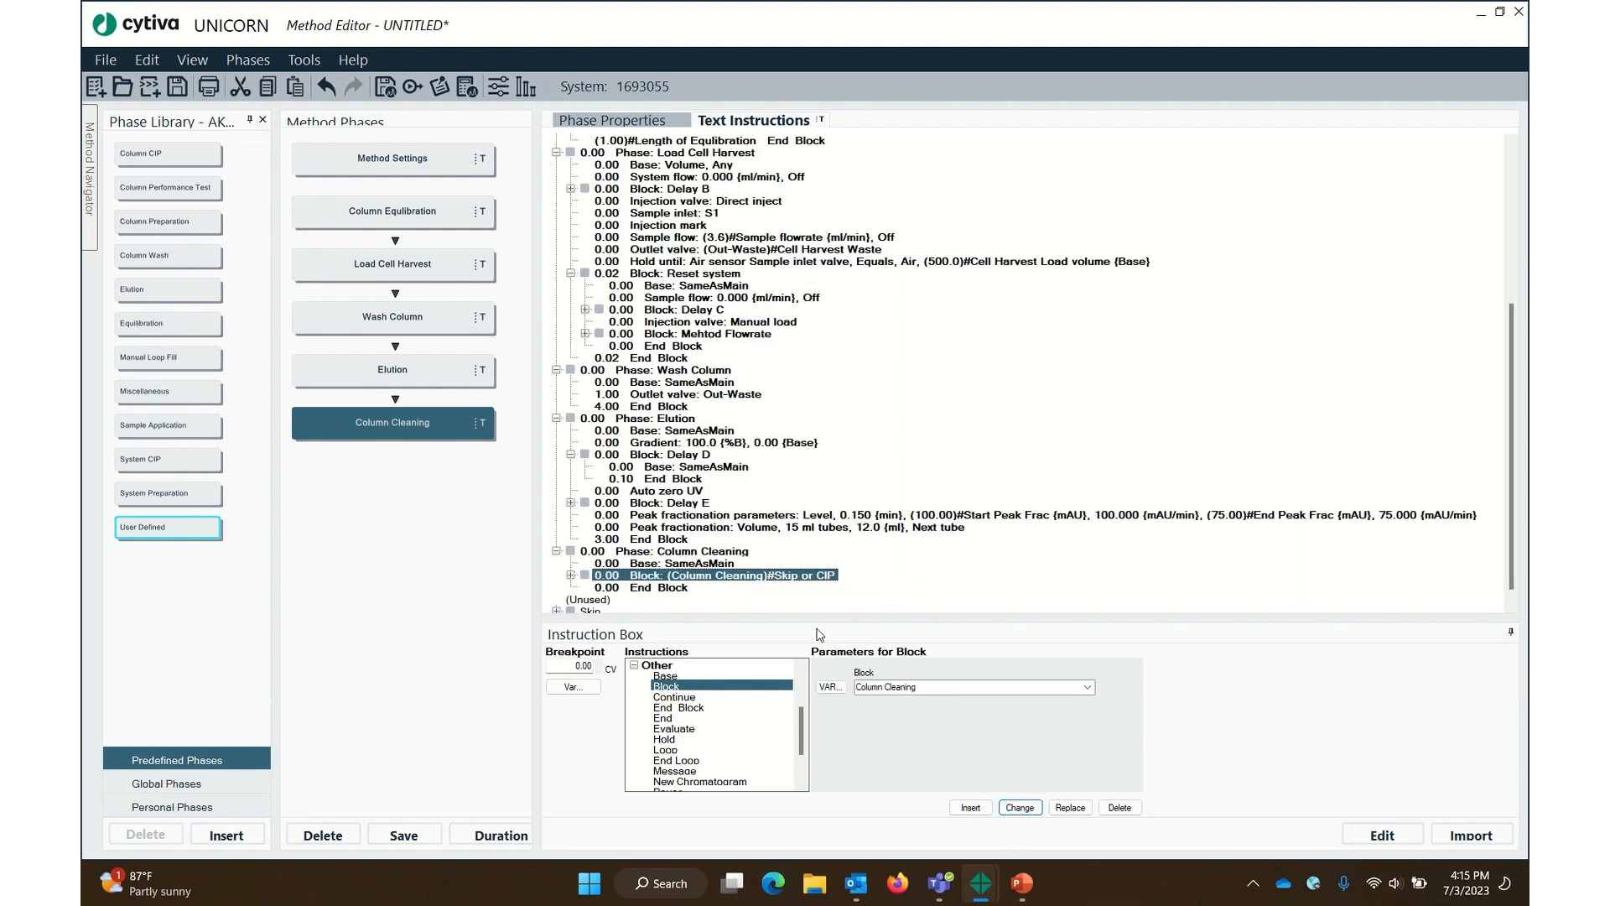
Change the block used by the Skip or CIP variable to a new block named CIP and expand it
left_click(954, 690)
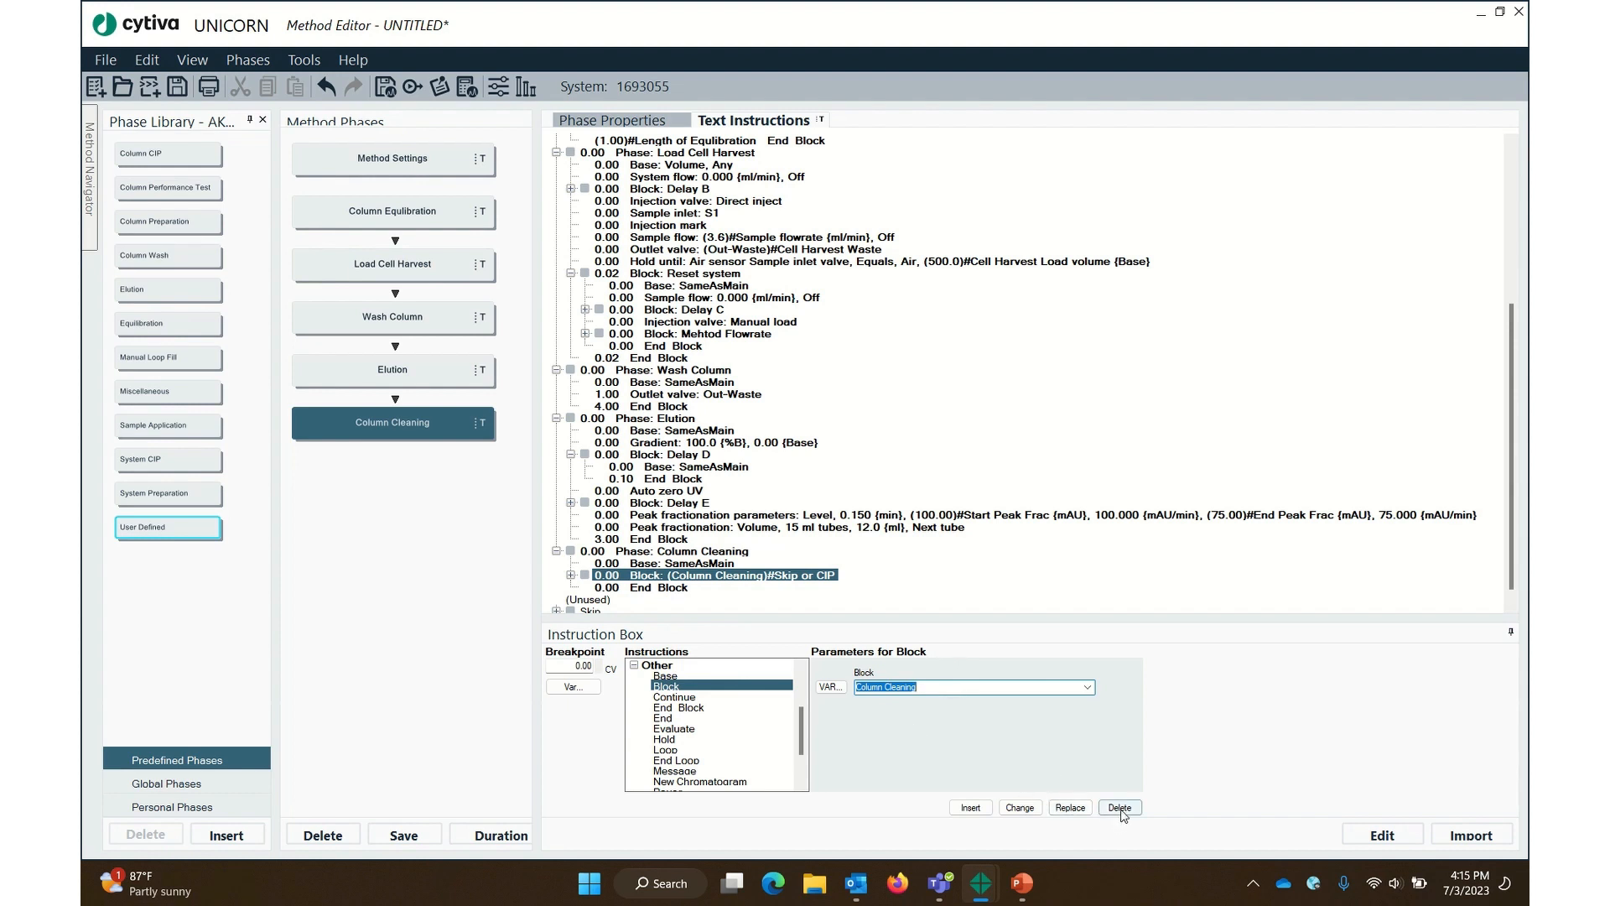
left_click(934, 687)
left_click_drag(934, 688, 852, 688)
type("CIP")
left_click(1020, 808)
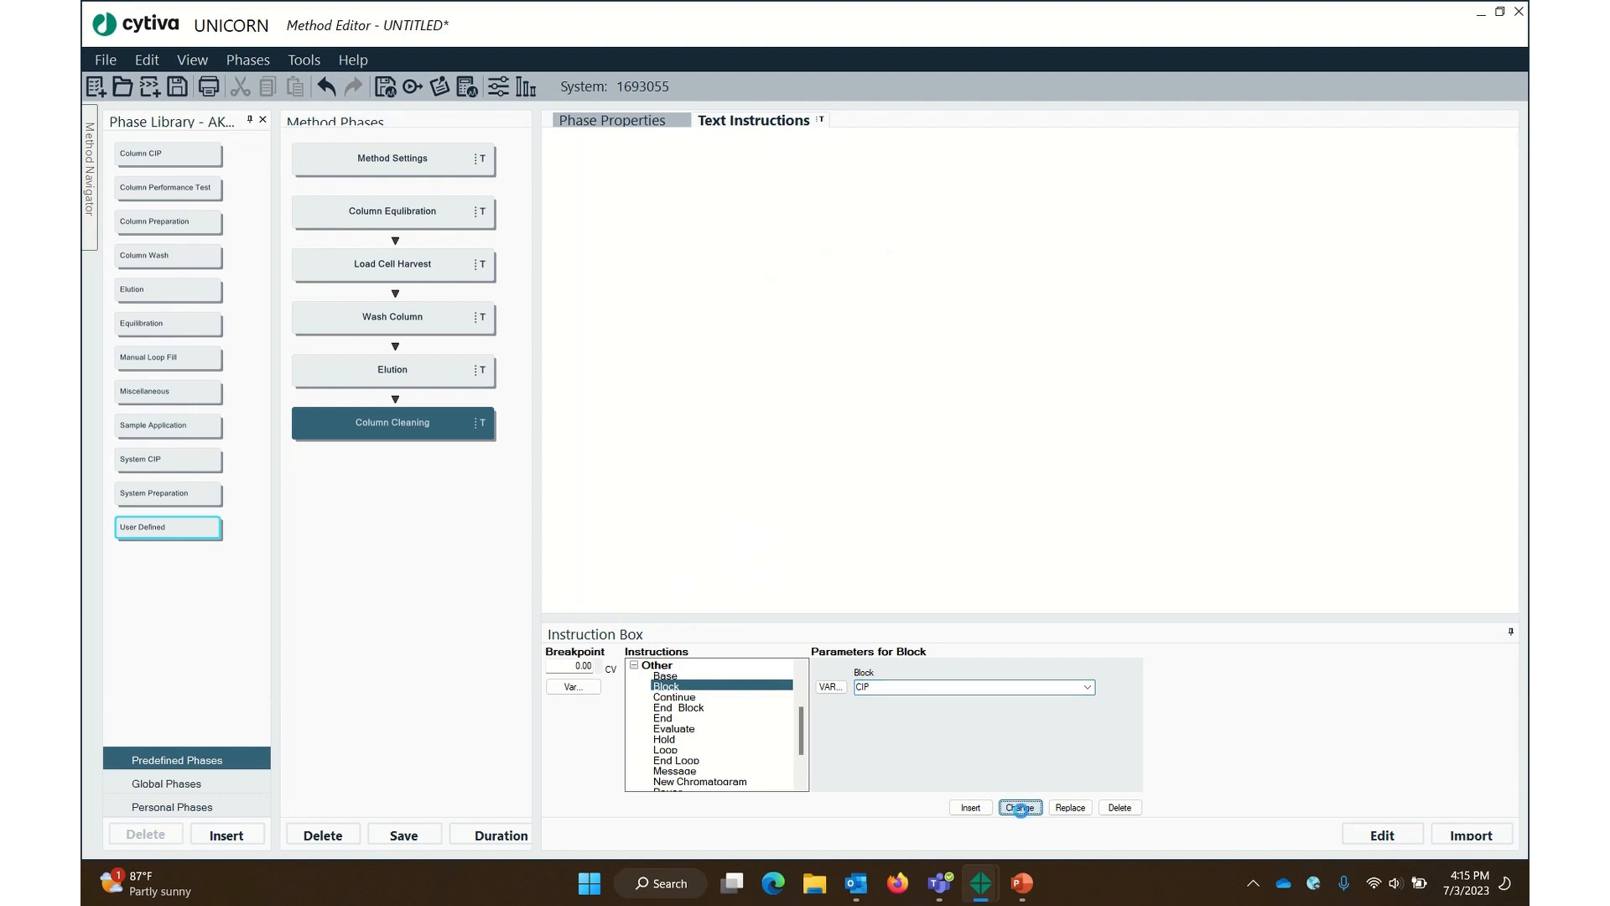
scroll(592, 597, "down", 1)
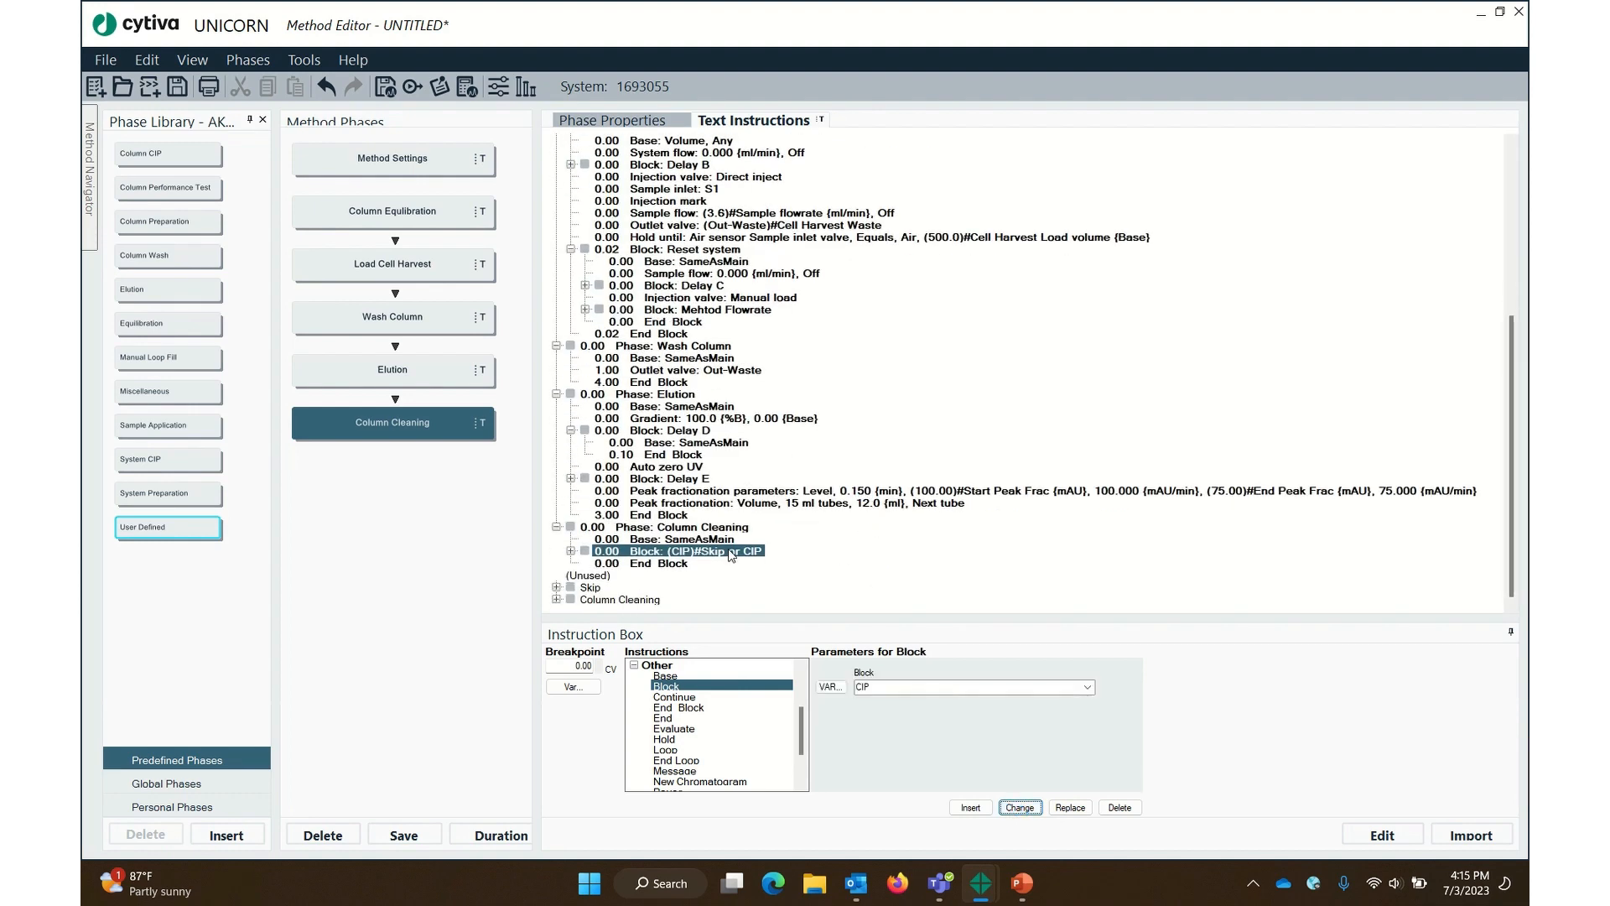
left_click(571, 551)
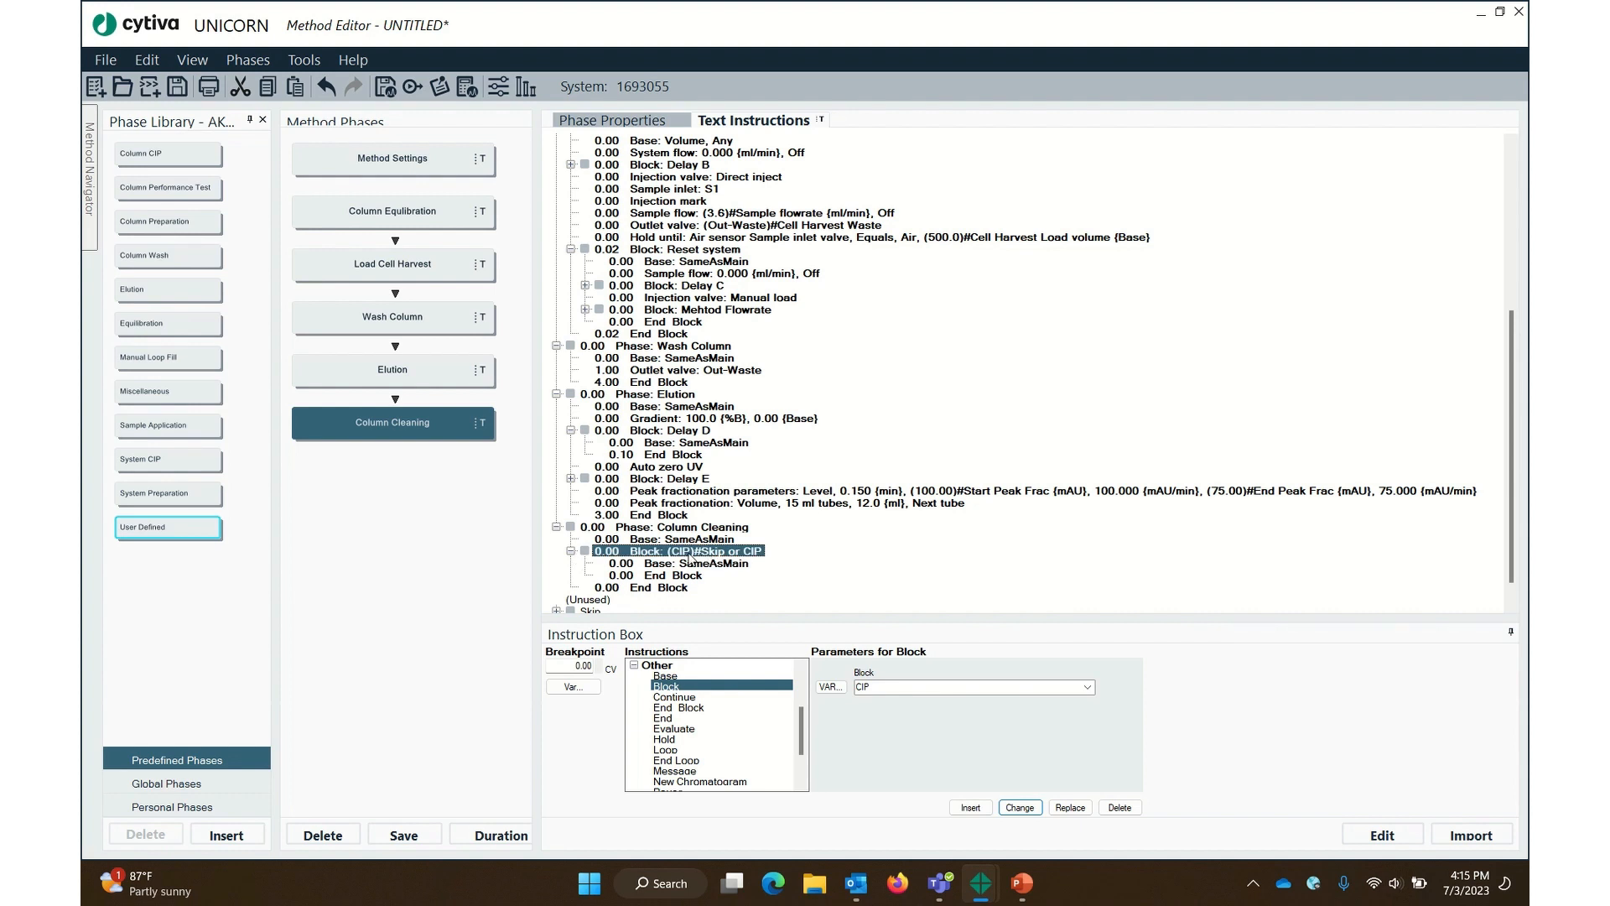
scroll(631, 602, "down", 1)
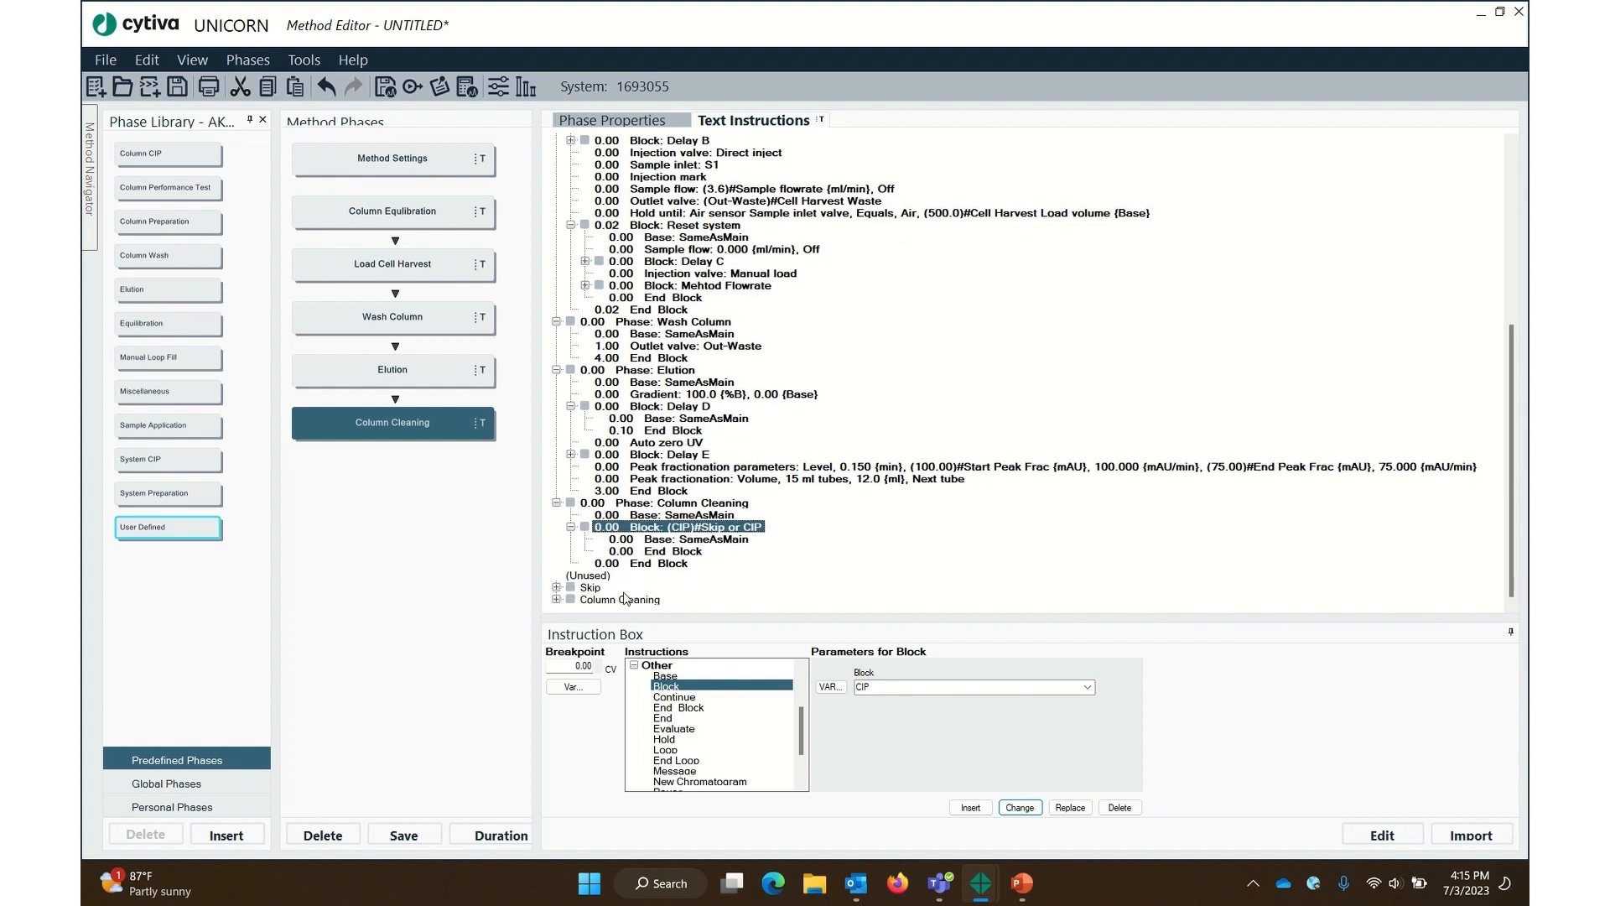
Permanently delete the Column Cleaning block from the unused blocks
left_click(597, 589)
double_click(621, 599)
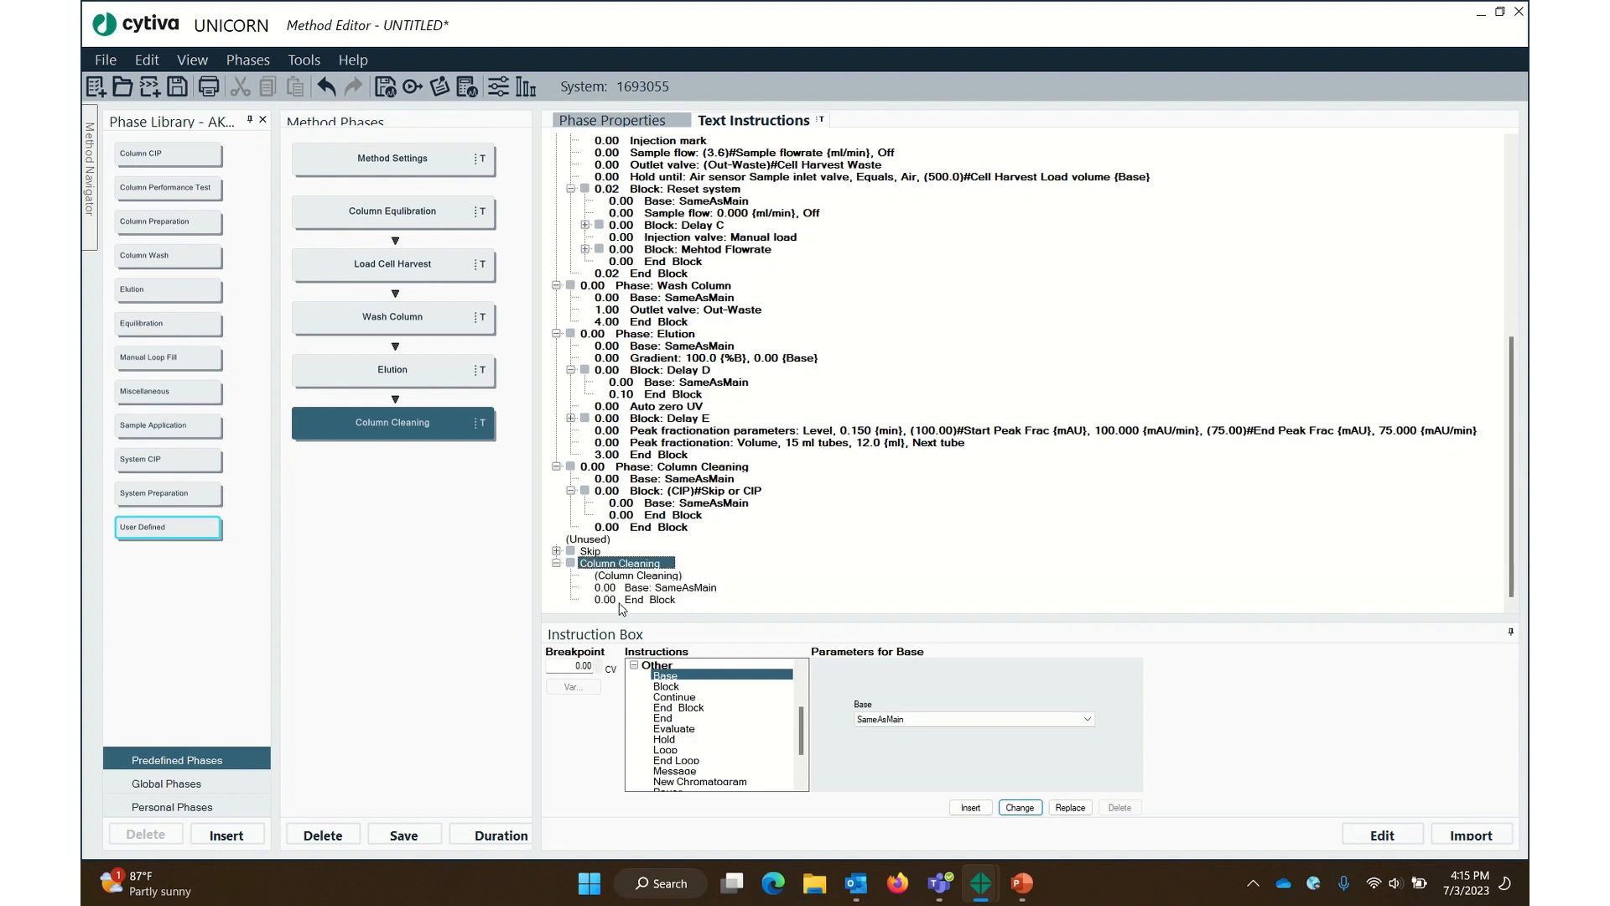
left_click(617, 575)
left_click(617, 564)
right_click(616, 564)
left_click(662, 644)
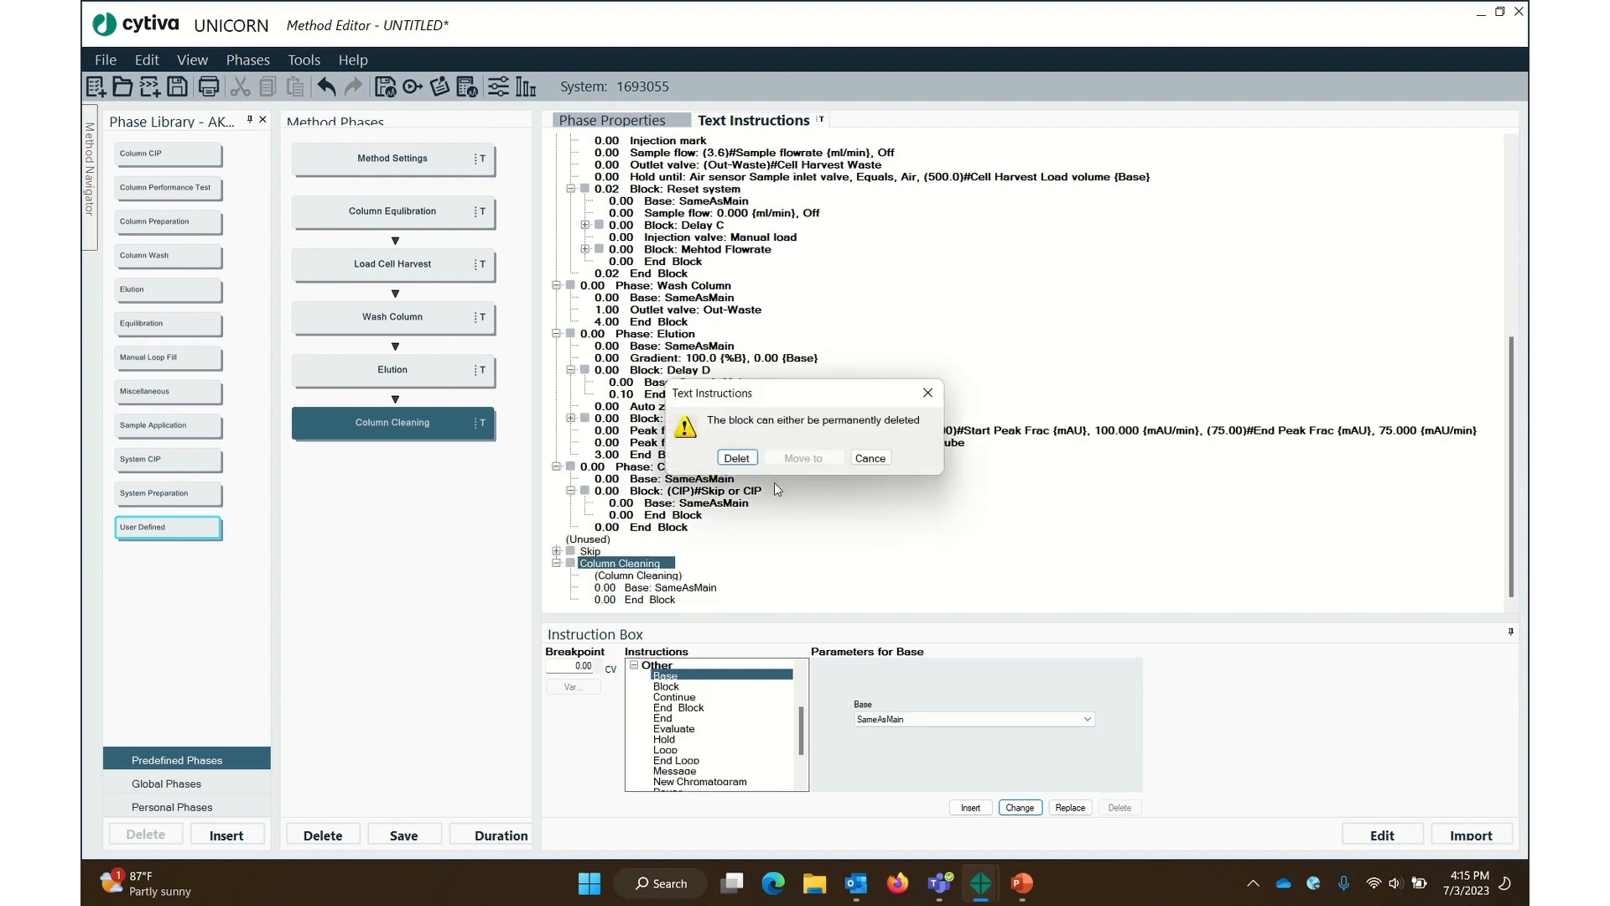
left_click(738, 458)
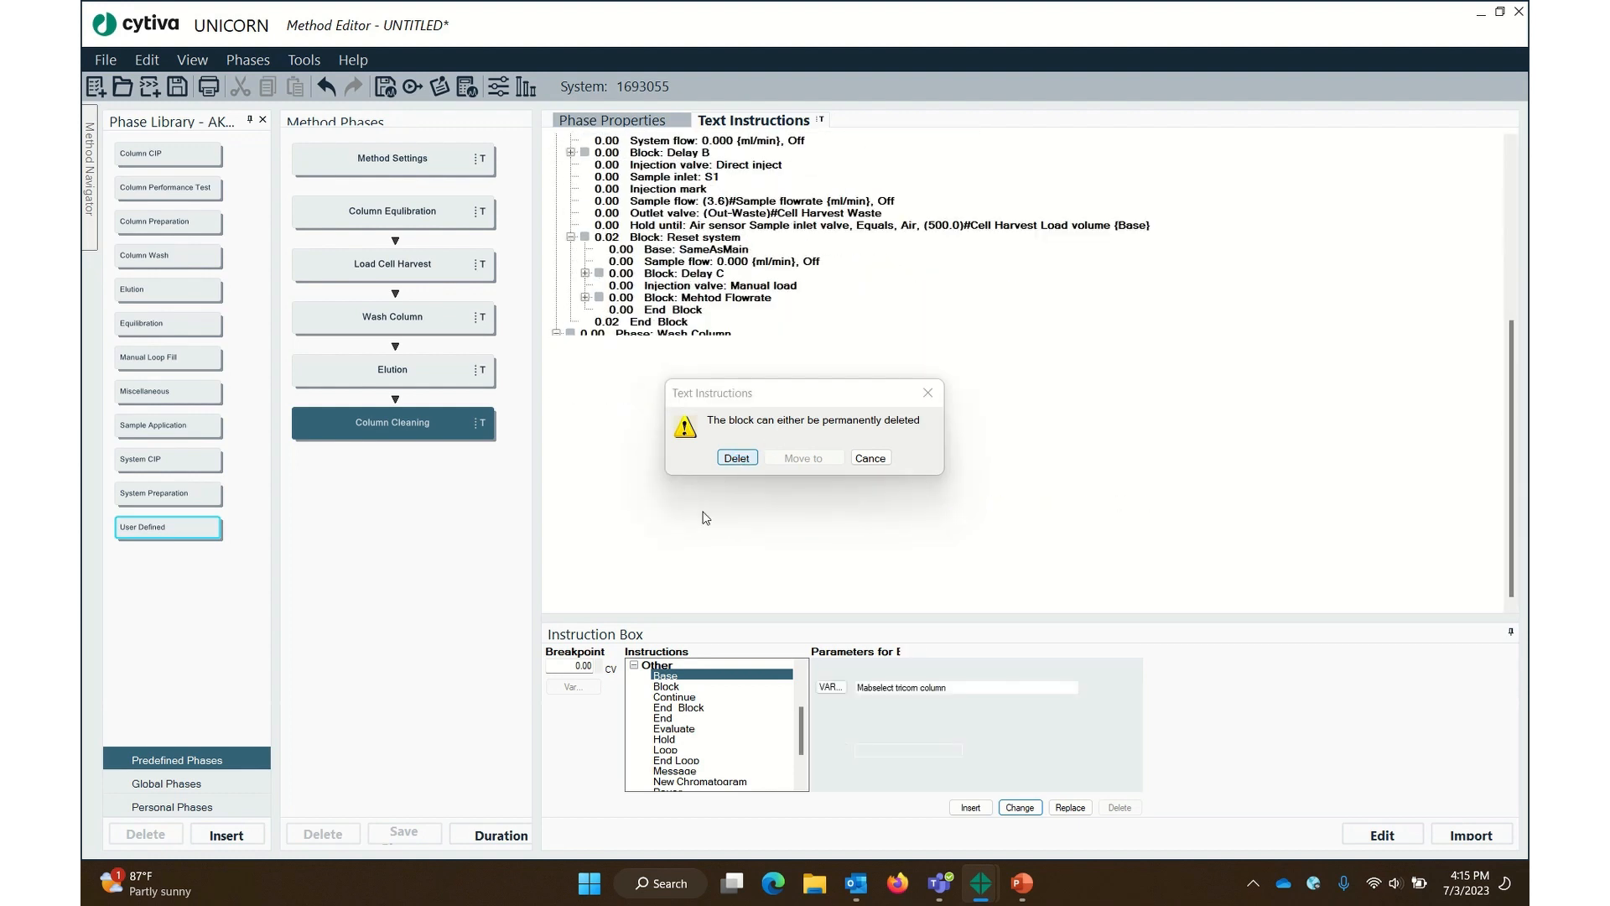
Check the name of the Skip or CIP variable on the Column Cleaning block and leave it as it is
scroll(768, 538, "down", 3)
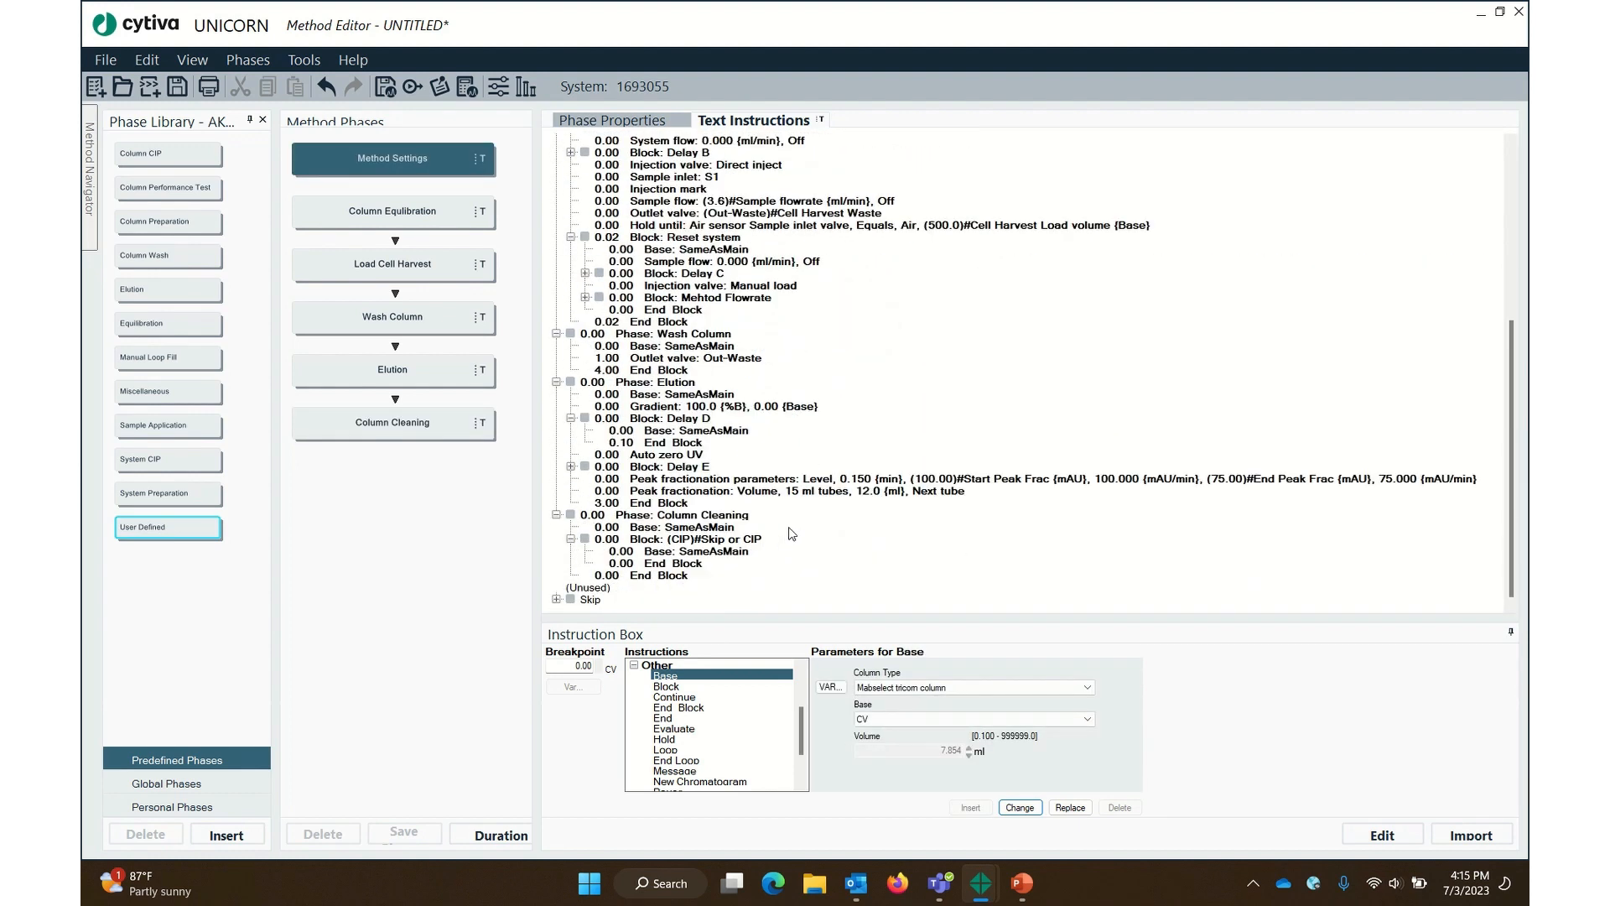
left_click(705, 540)
left_click(831, 687)
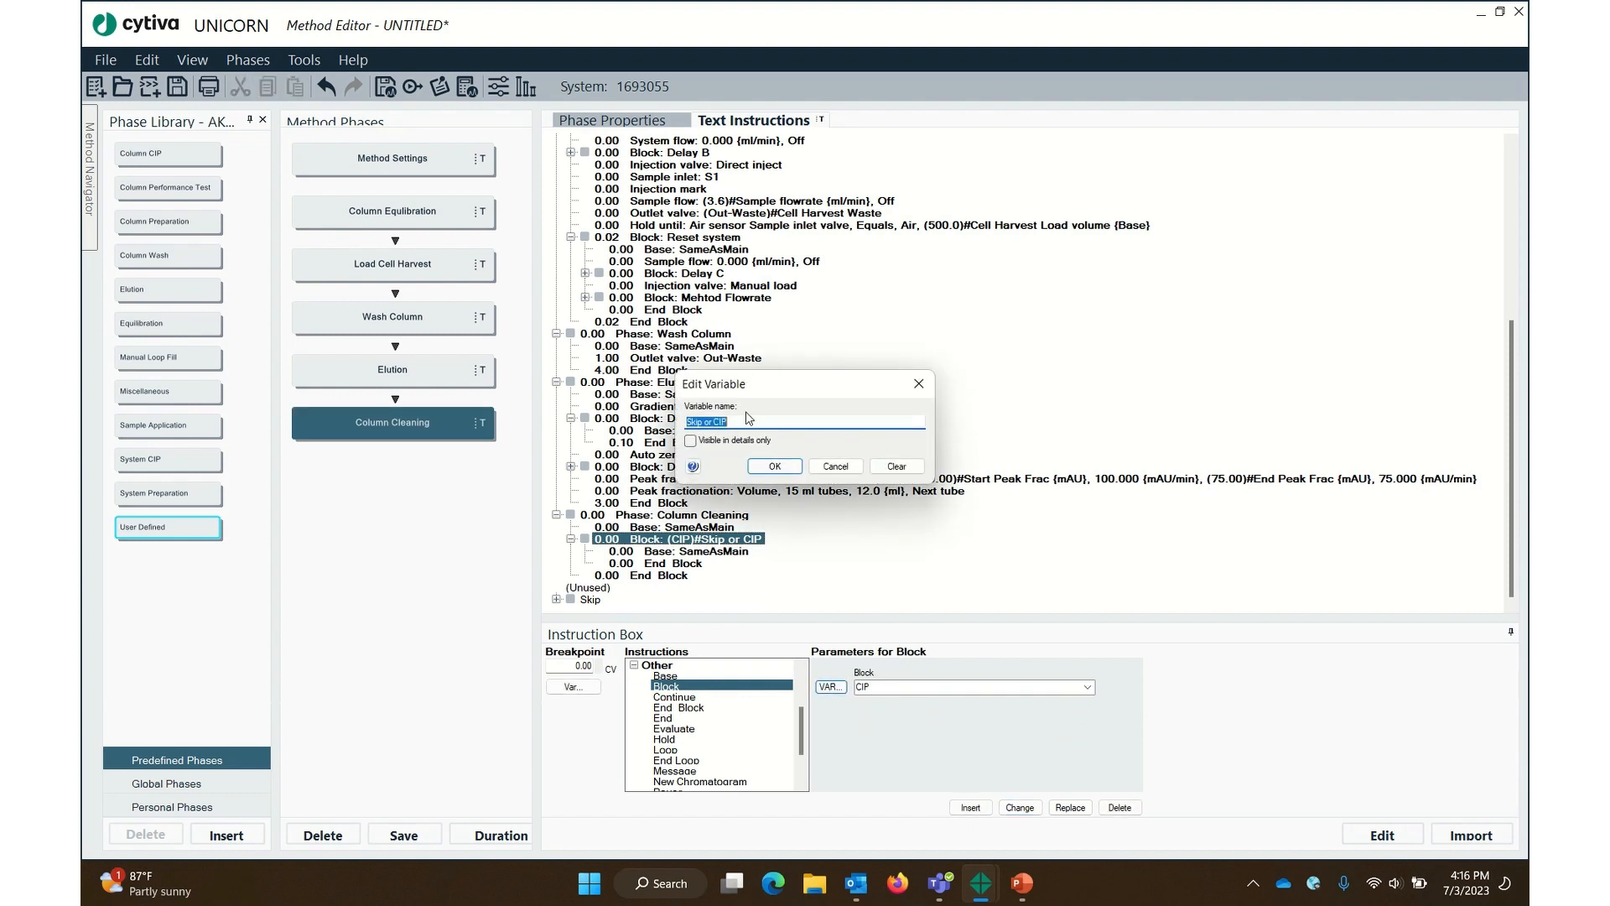
left_click(837, 468)
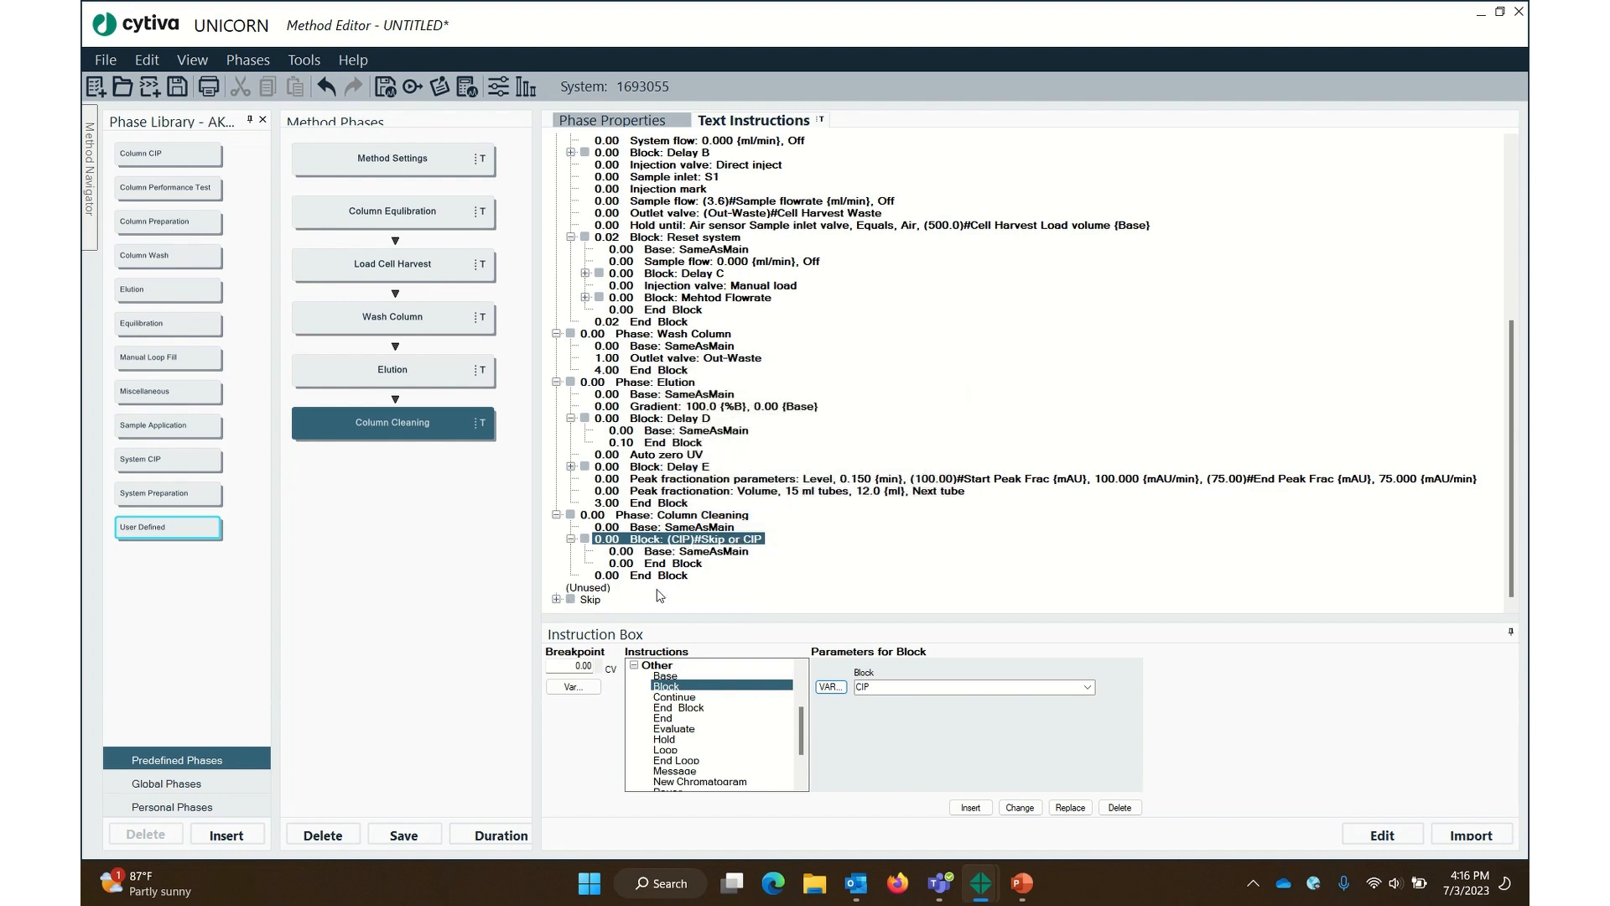
left_click(594, 600)
left_click(698, 540)
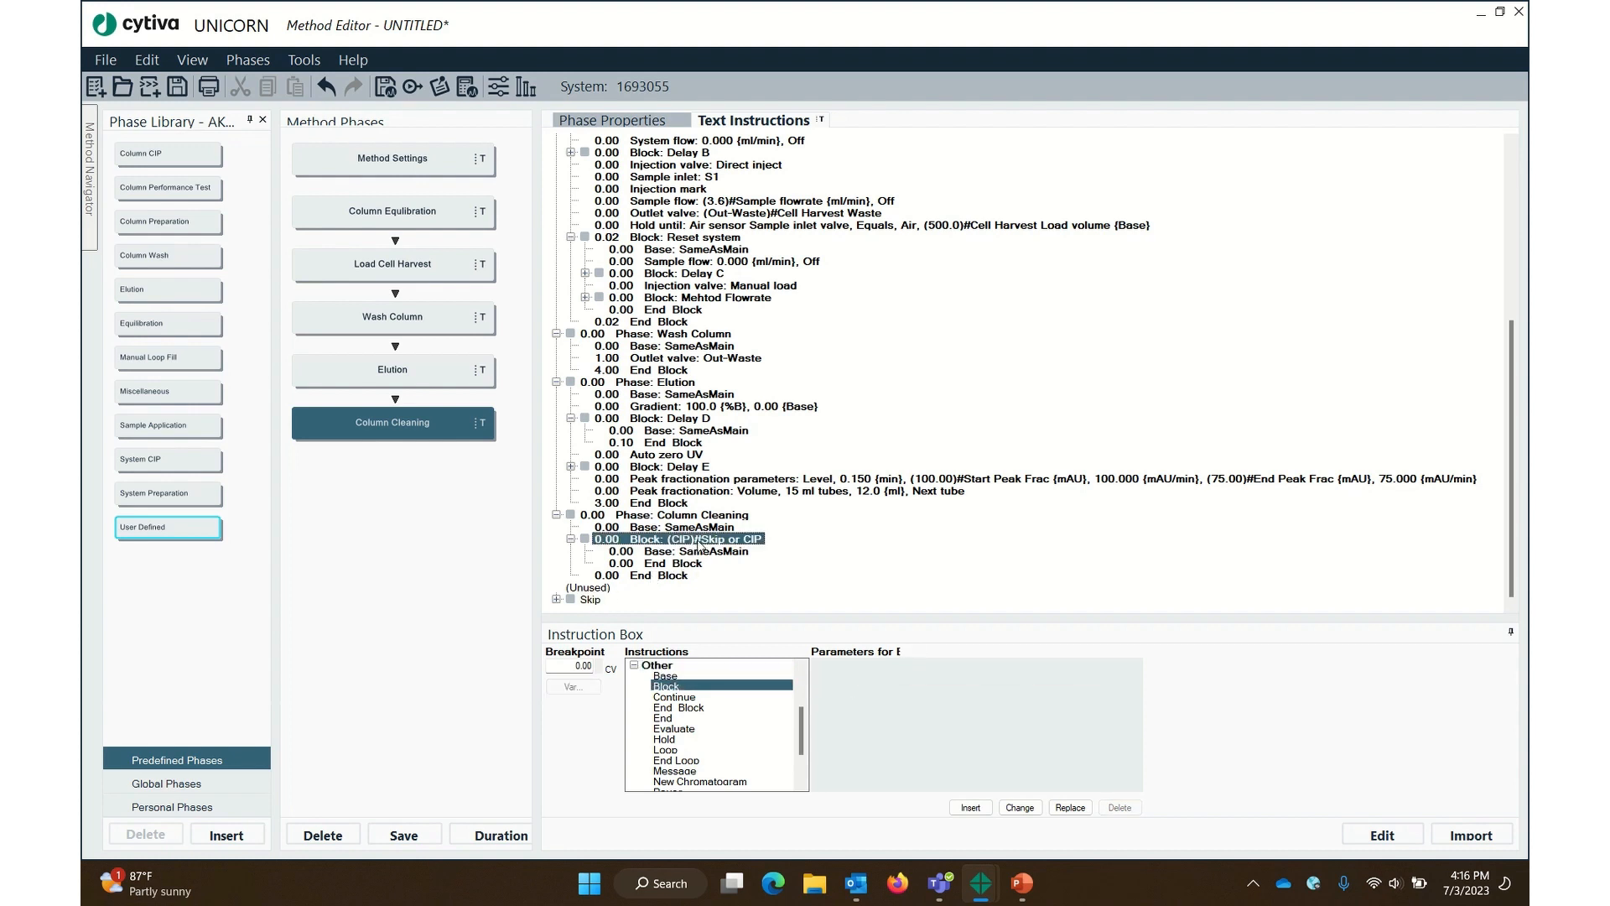
Insert a System flow instruction of 2.5 ml/min after the Base instruction in the CIP block
left_click(734, 553)
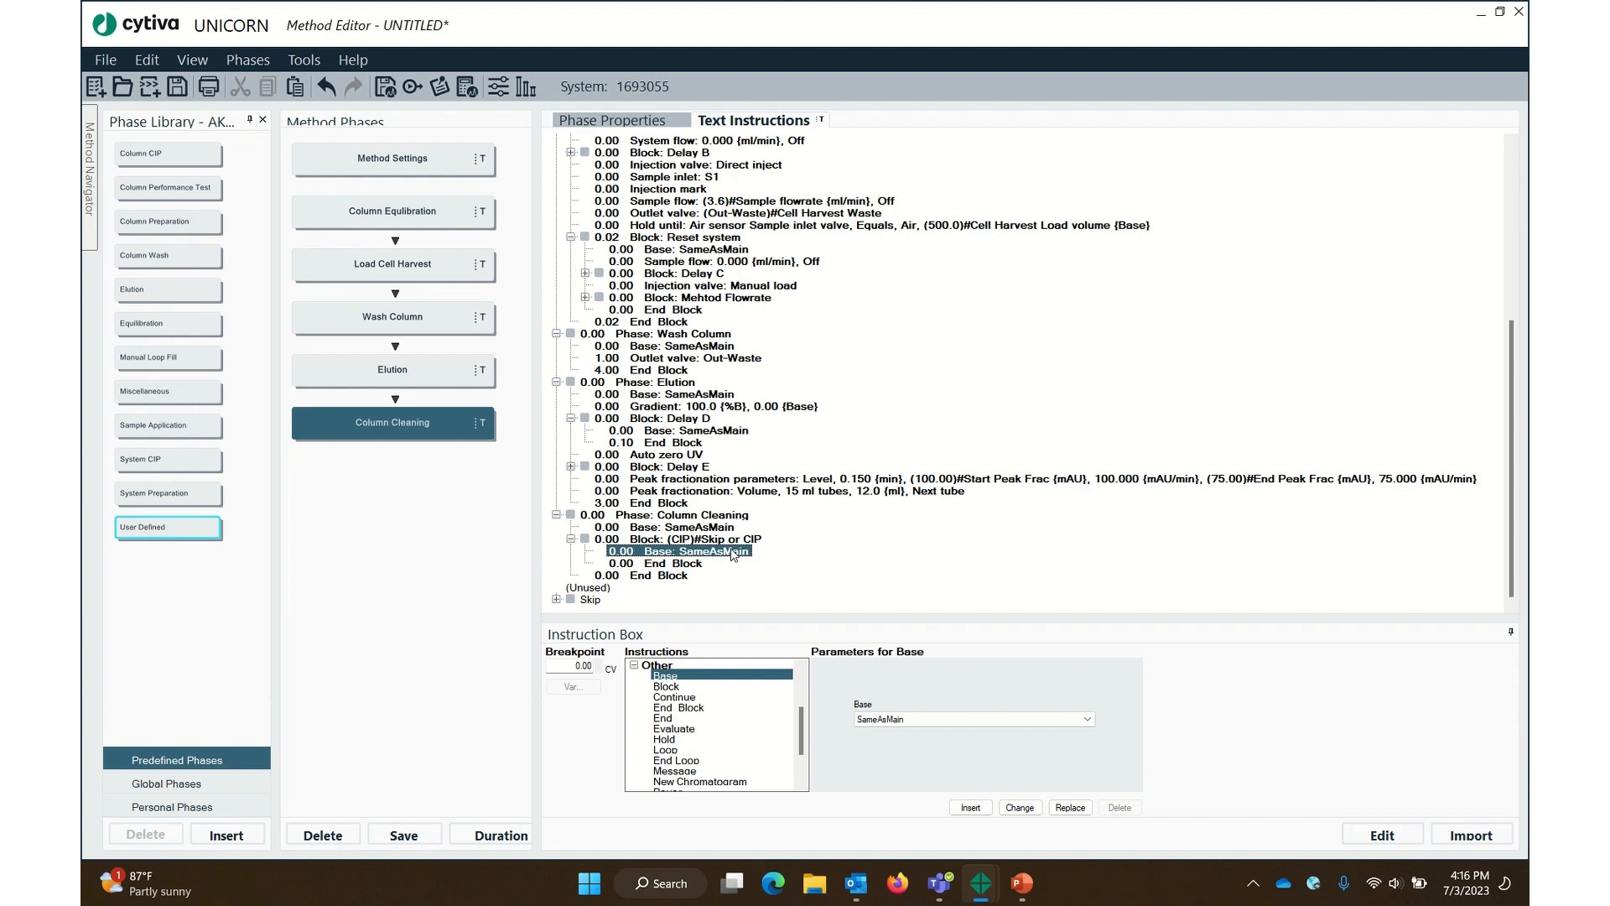
left_click(634, 666)
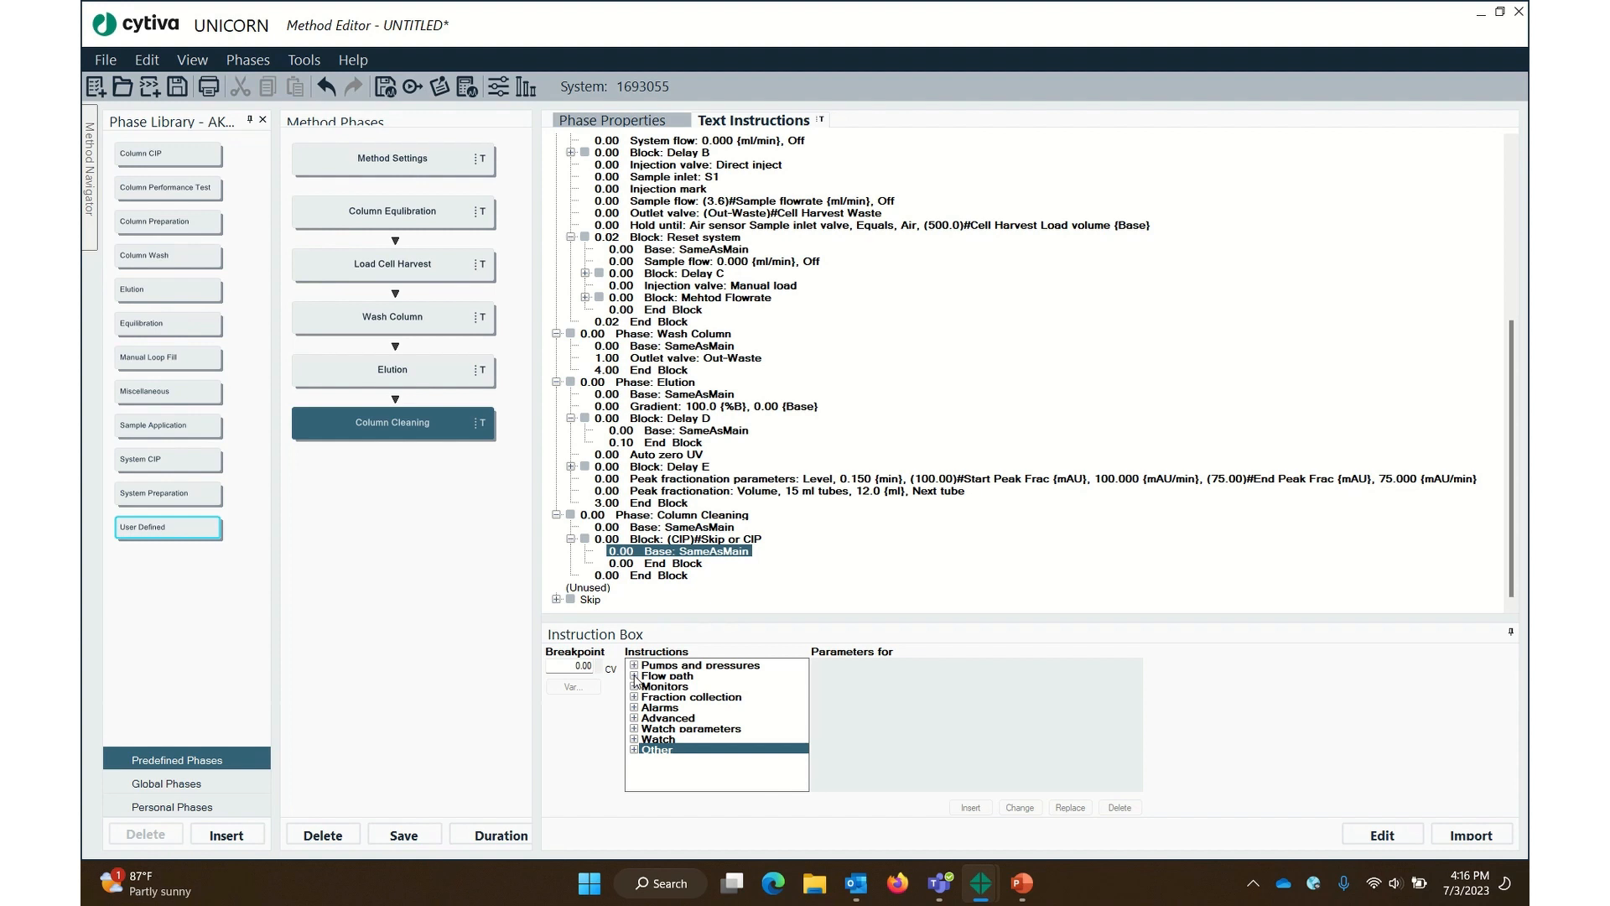
left_click(635, 665)
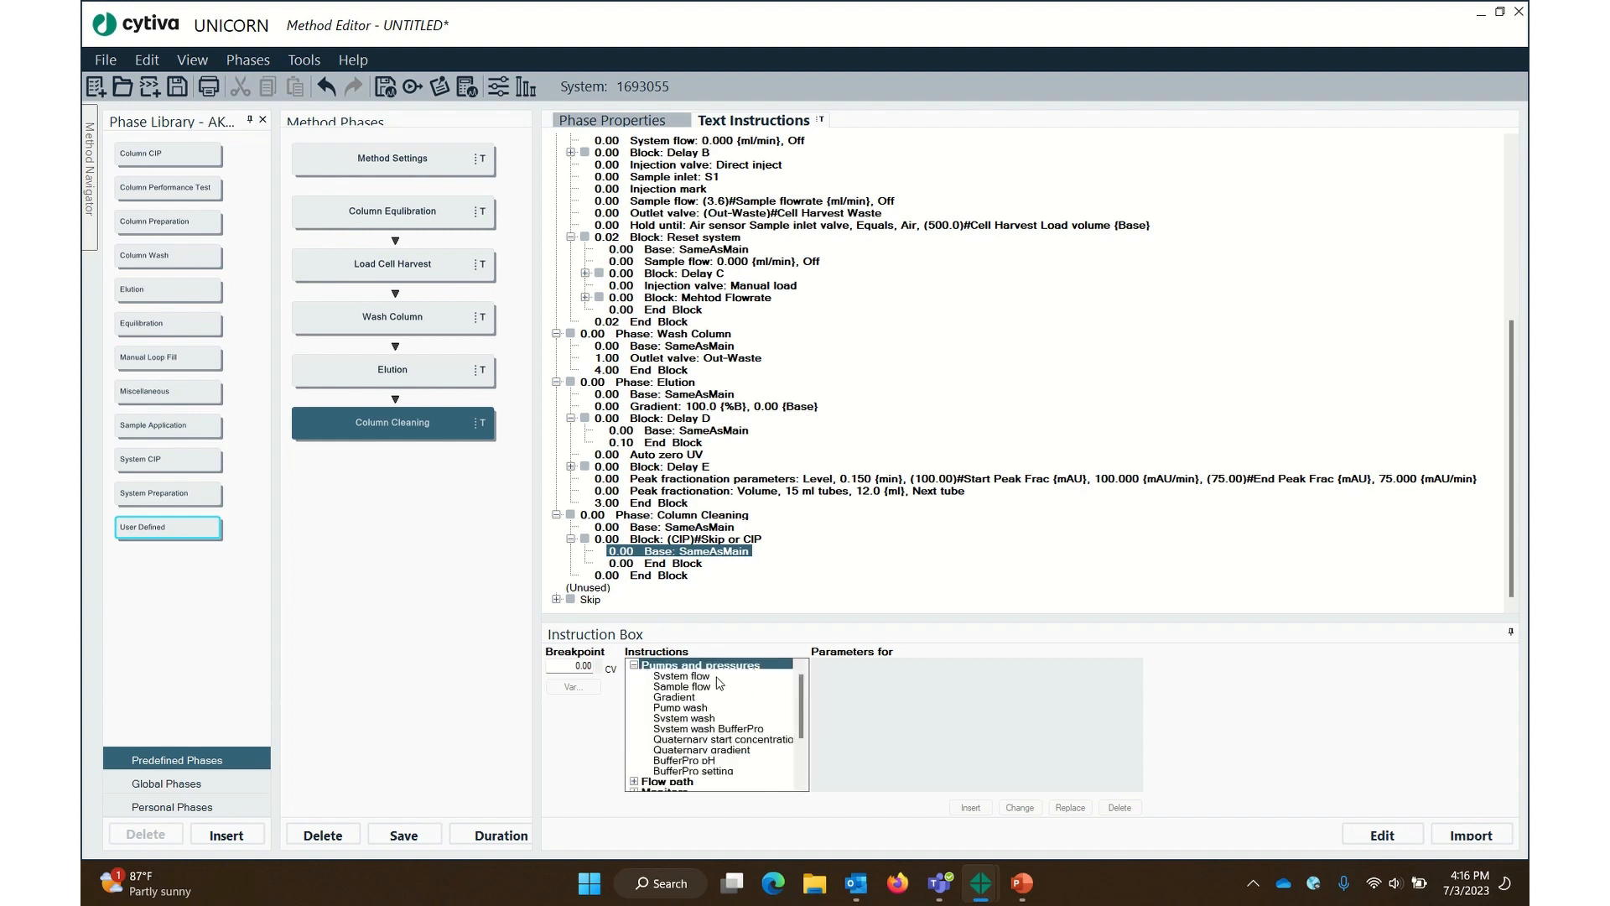
left_click(717, 676)
type("2.5")
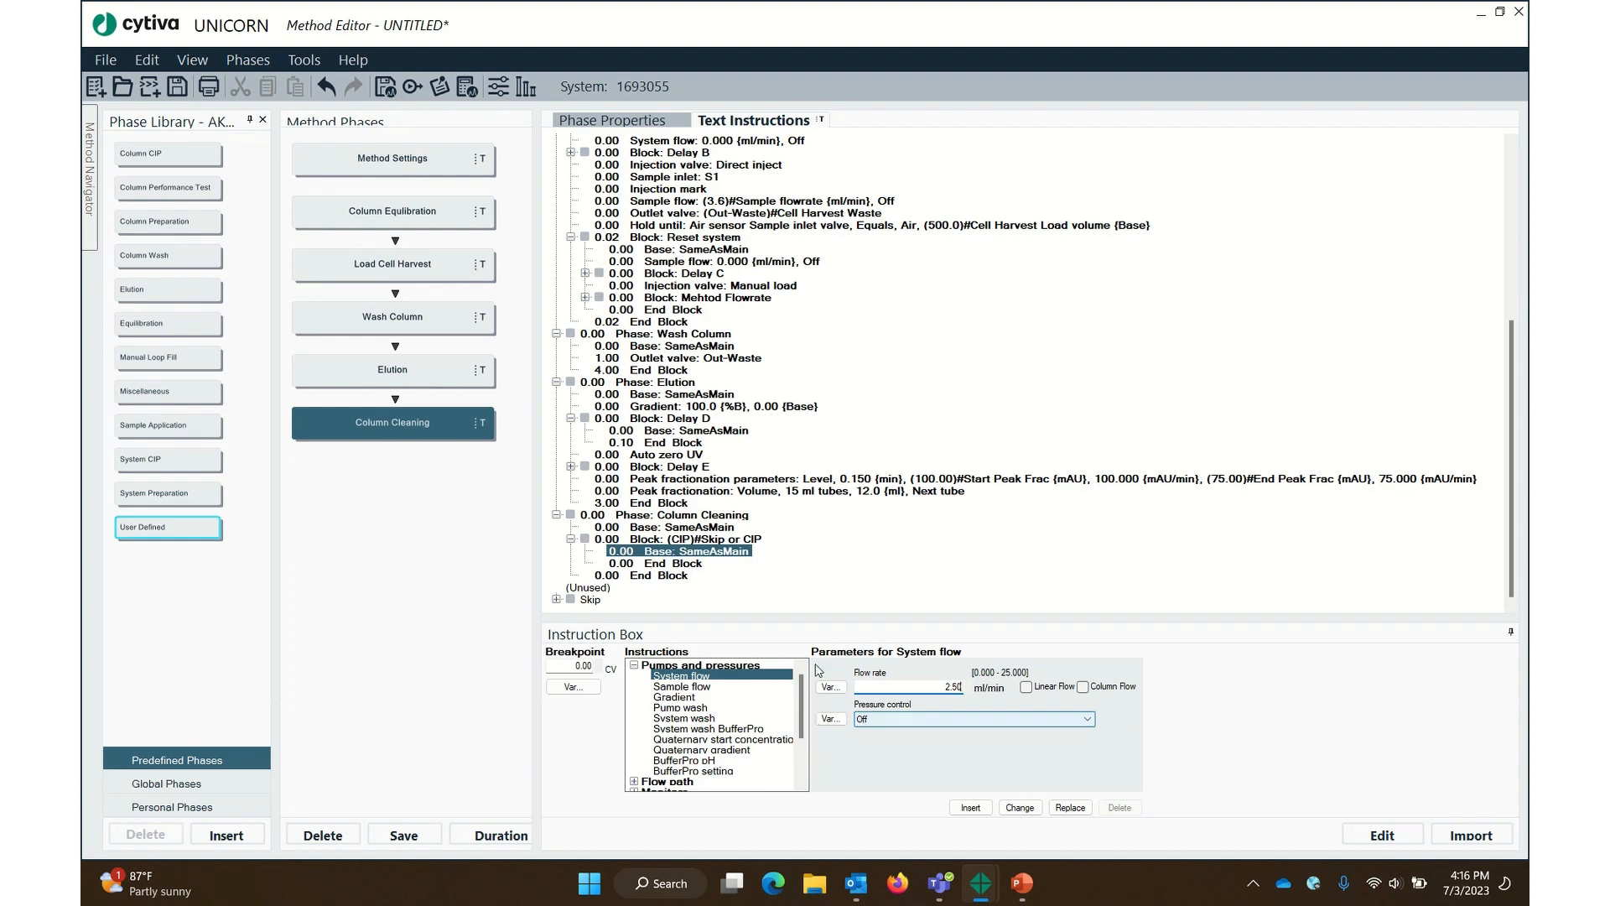
left_click(973, 808)
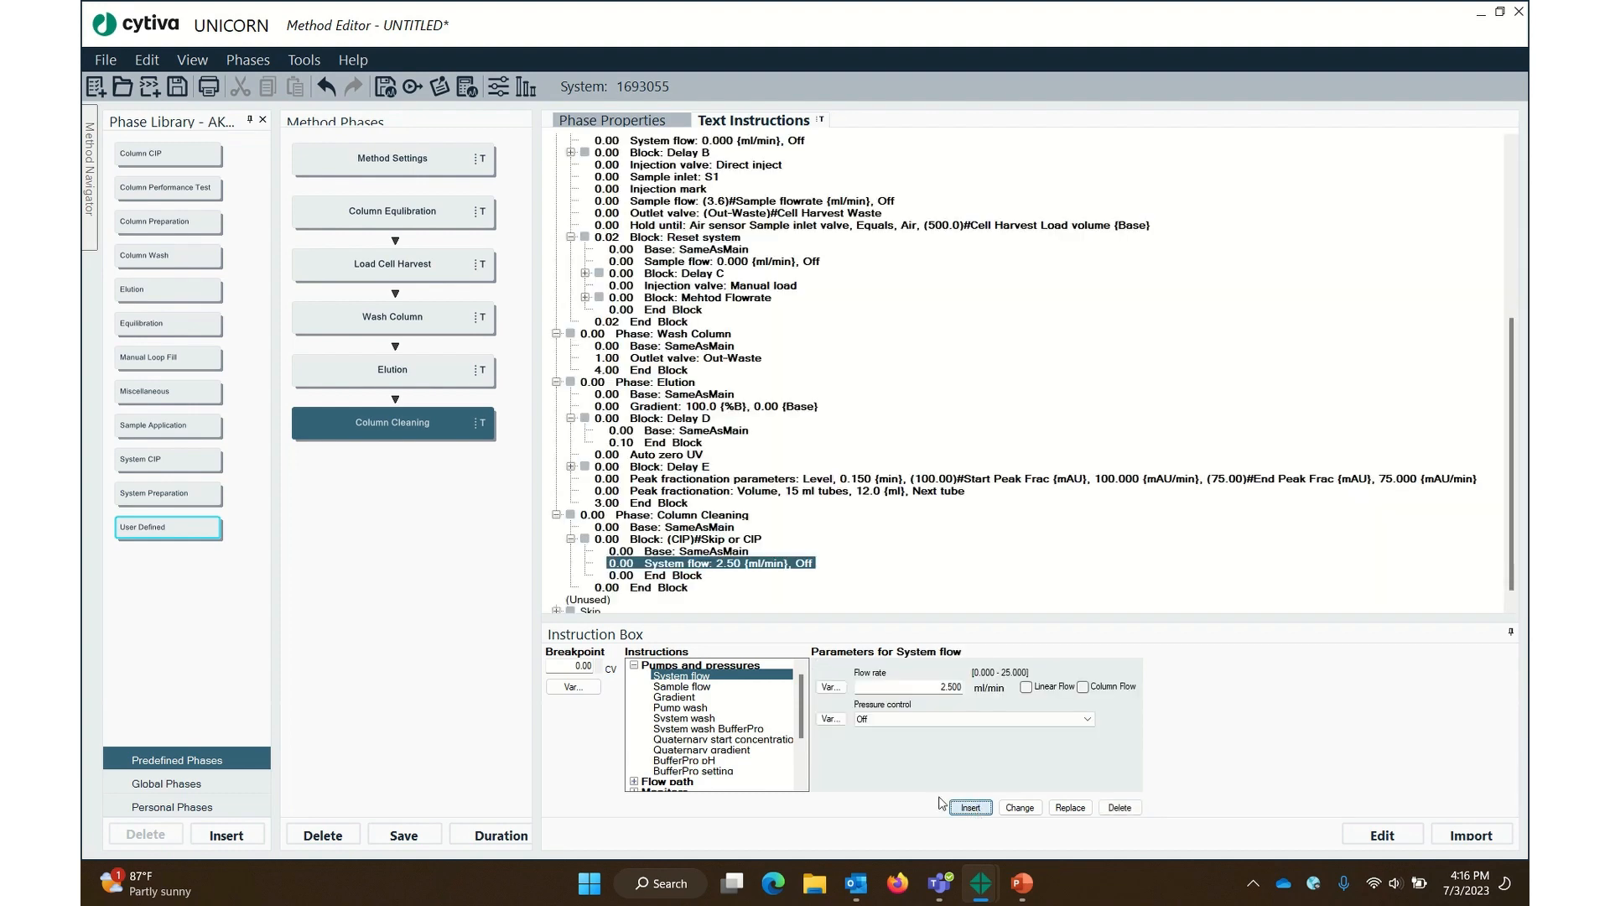
left_click(713, 566)
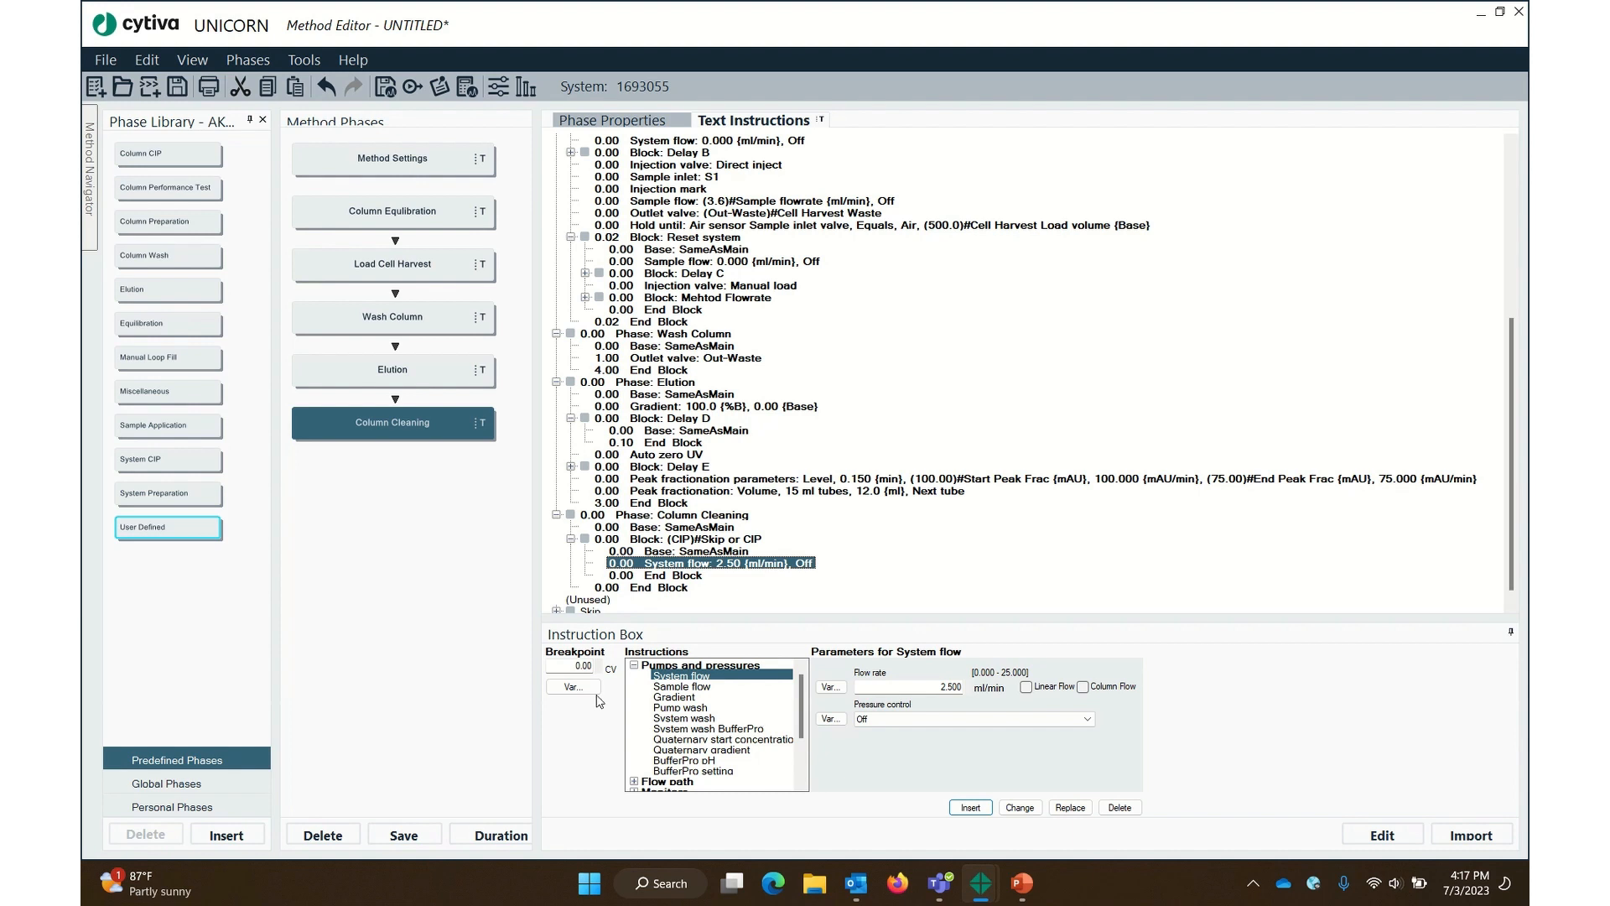
Insert an Inlet A instruction set to A2 after the system flow, with its position assigned to a variable named CIP solution
left_click(644, 781)
left_click(688, 709)
left_click(972, 688)
left_click(893, 719)
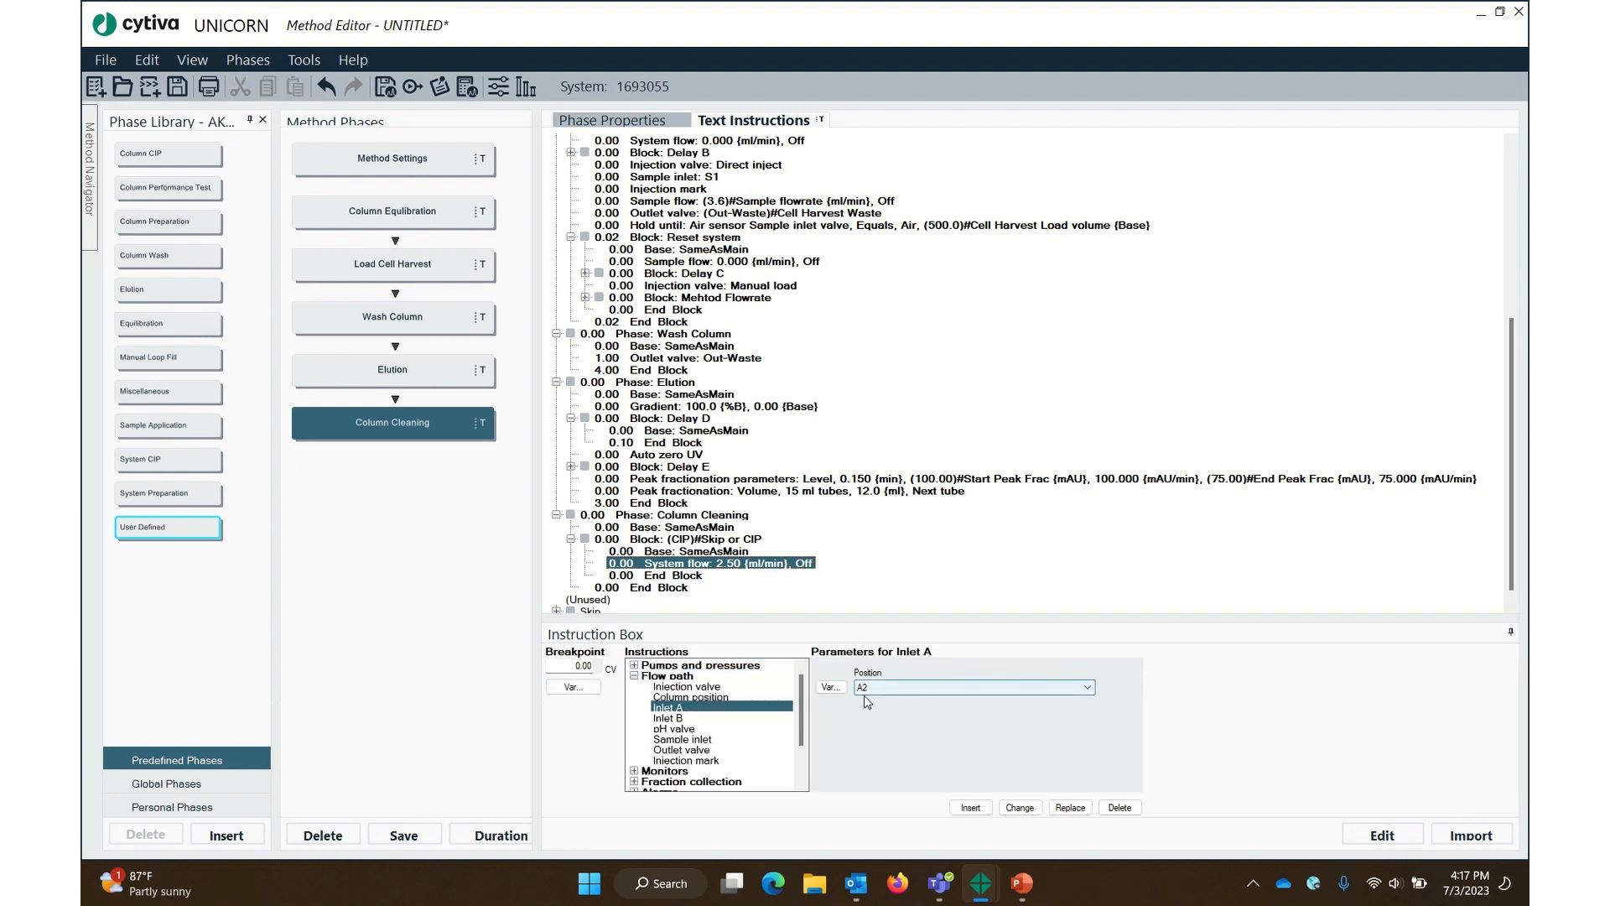
left_click(830, 687)
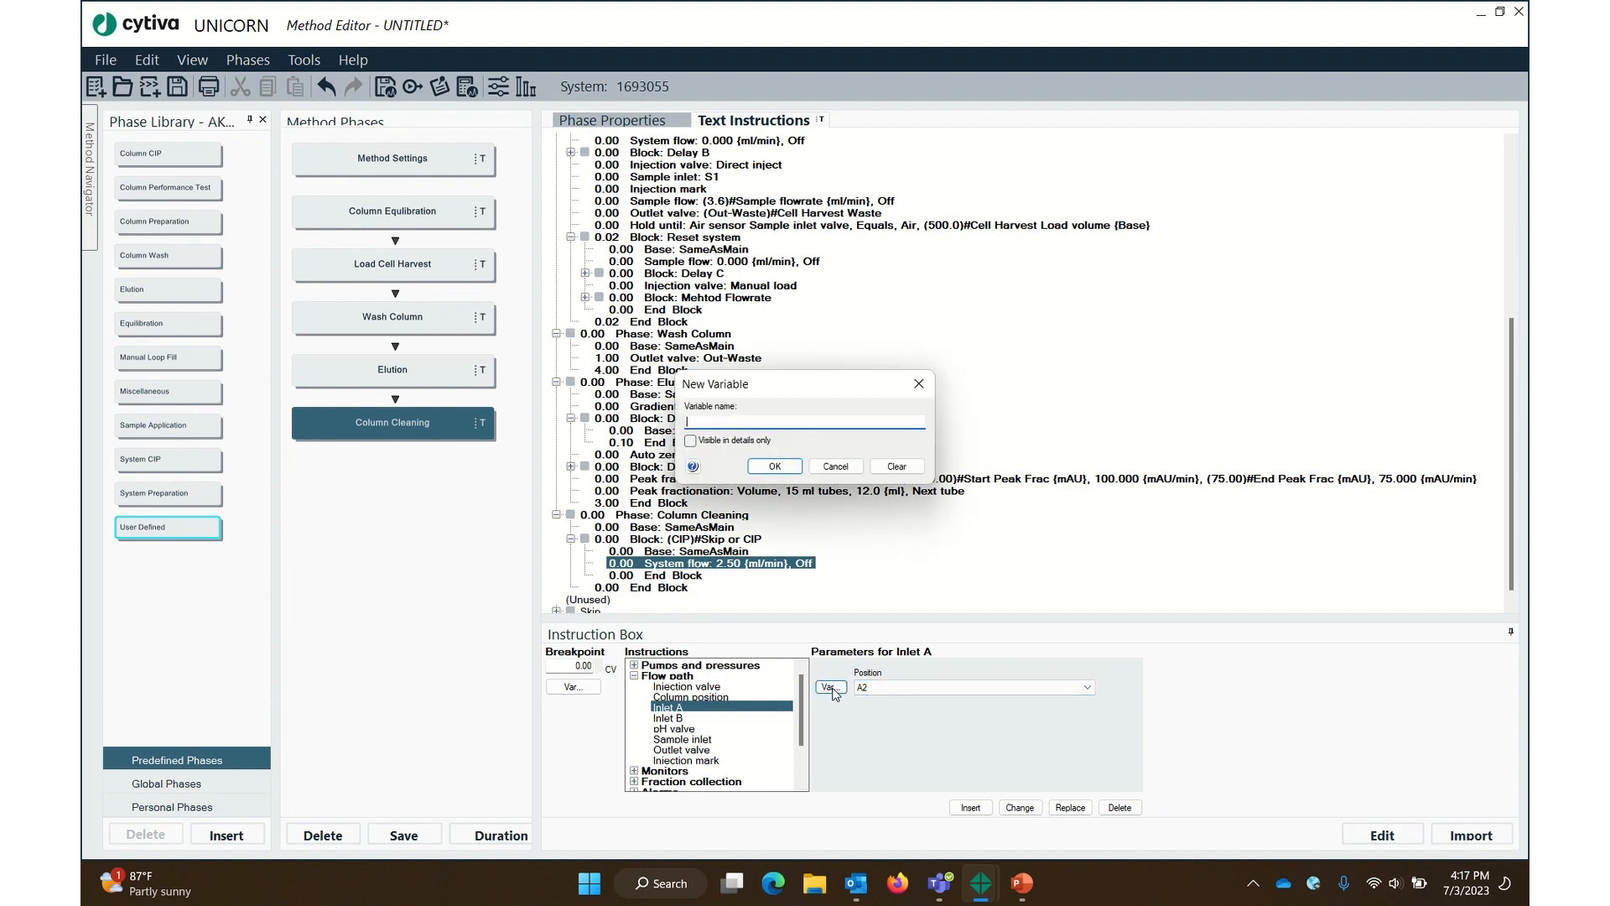
type("CIP solution")
left_click(775, 466)
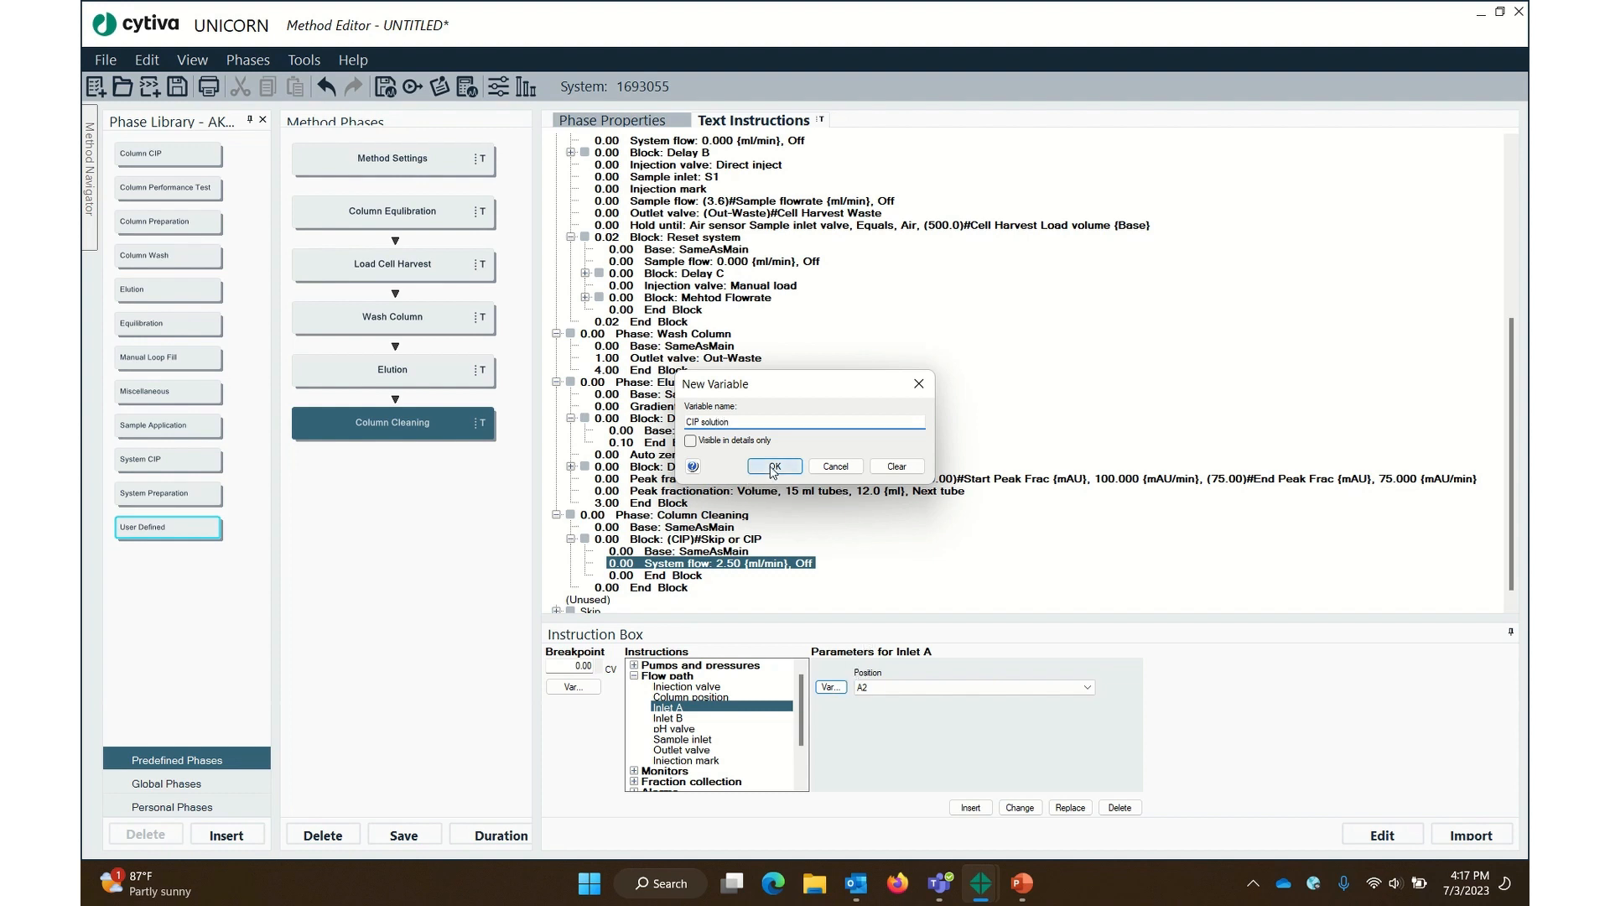
left_click(972, 808)
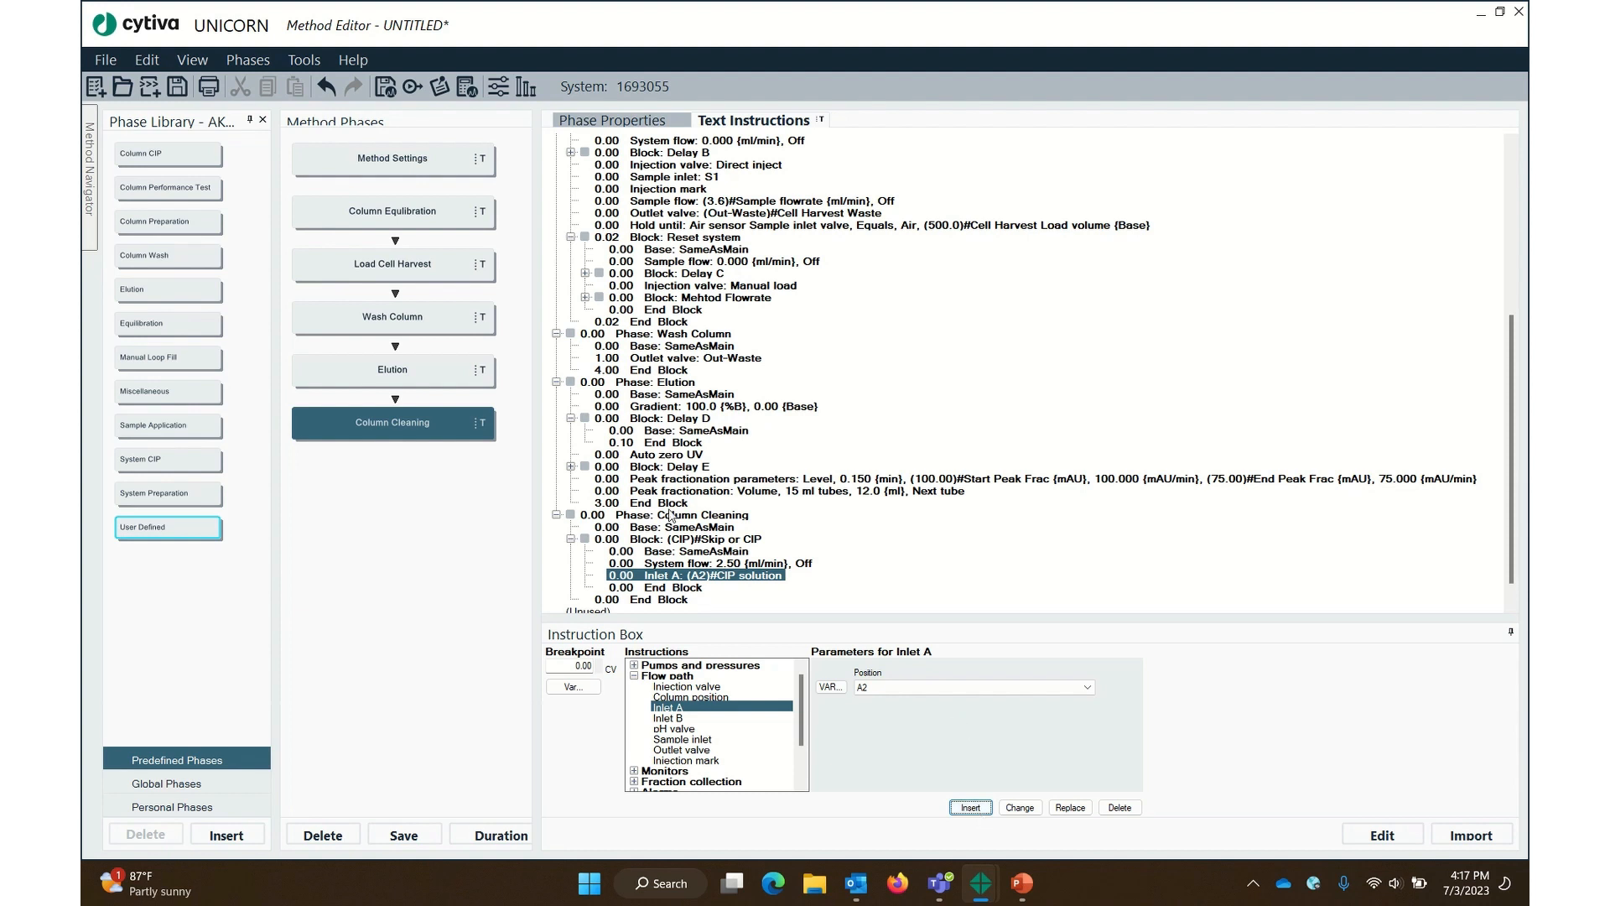
Change the base of the CIP block from SameAsMain to Time
left_click(779, 556)
left_click(973, 719)
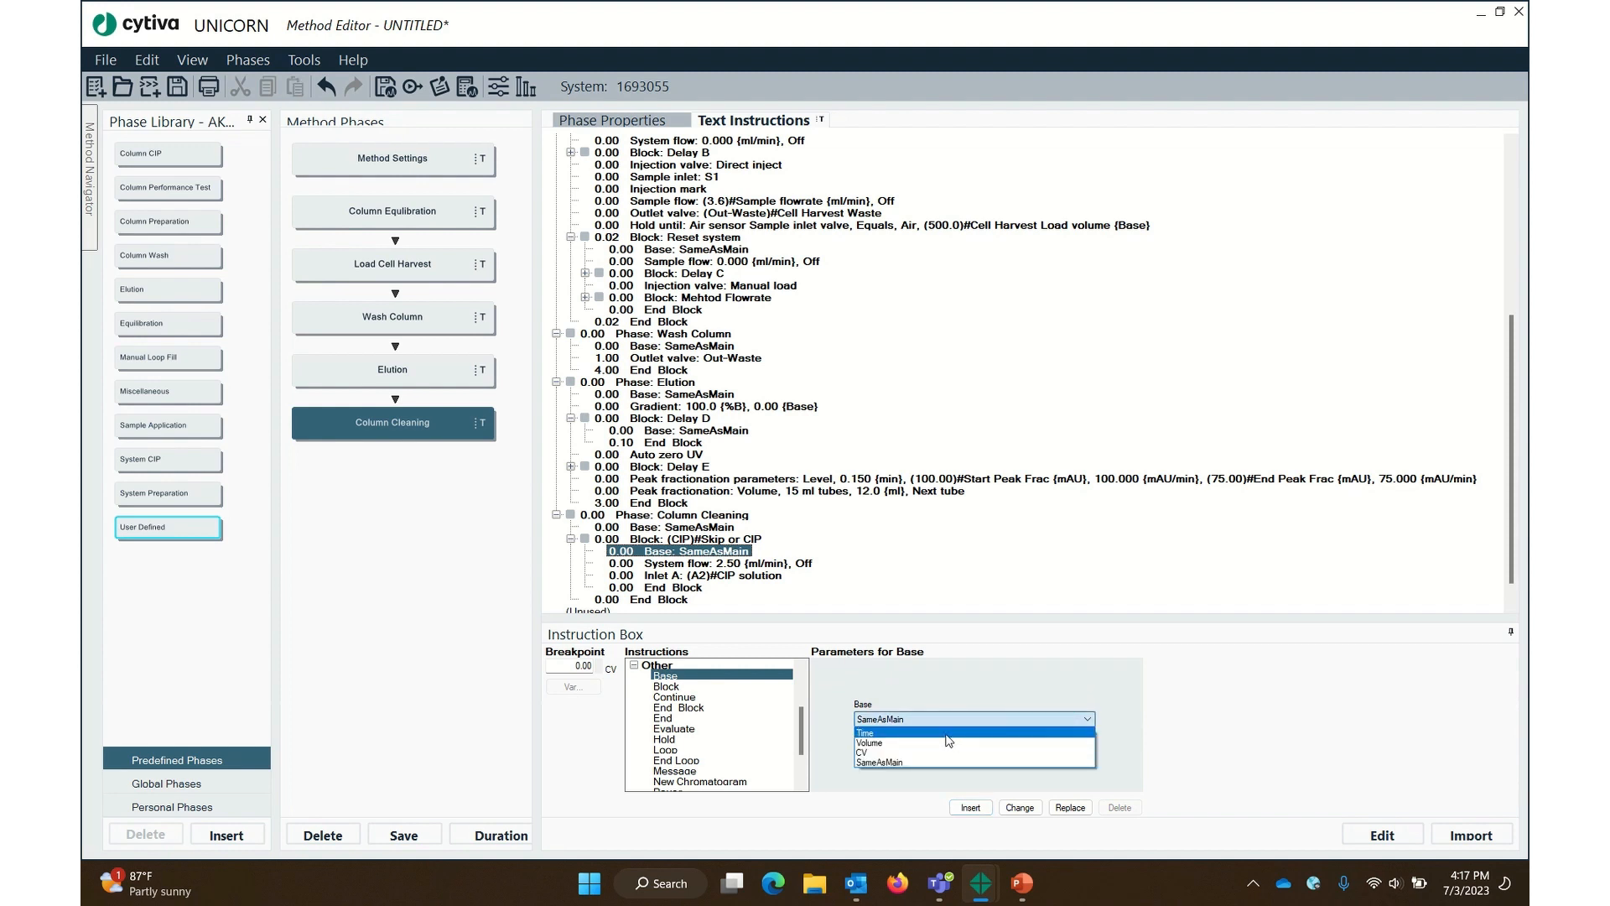
left_click(873, 735)
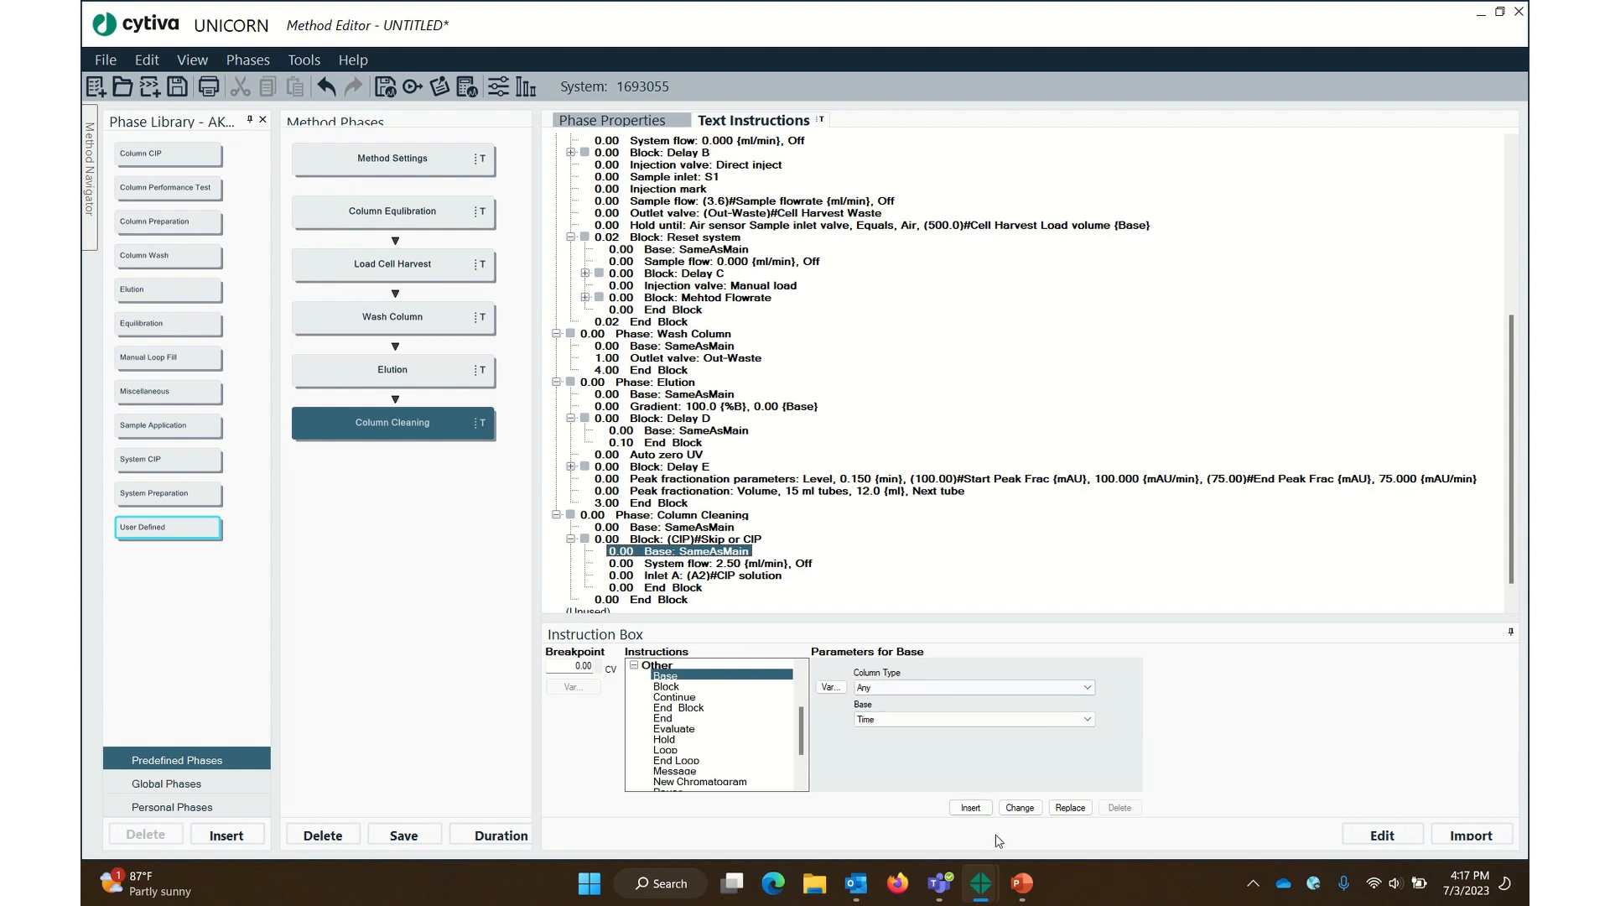
left_click(1020, 807)
left_click(697, 577)
left_click(720, 563)
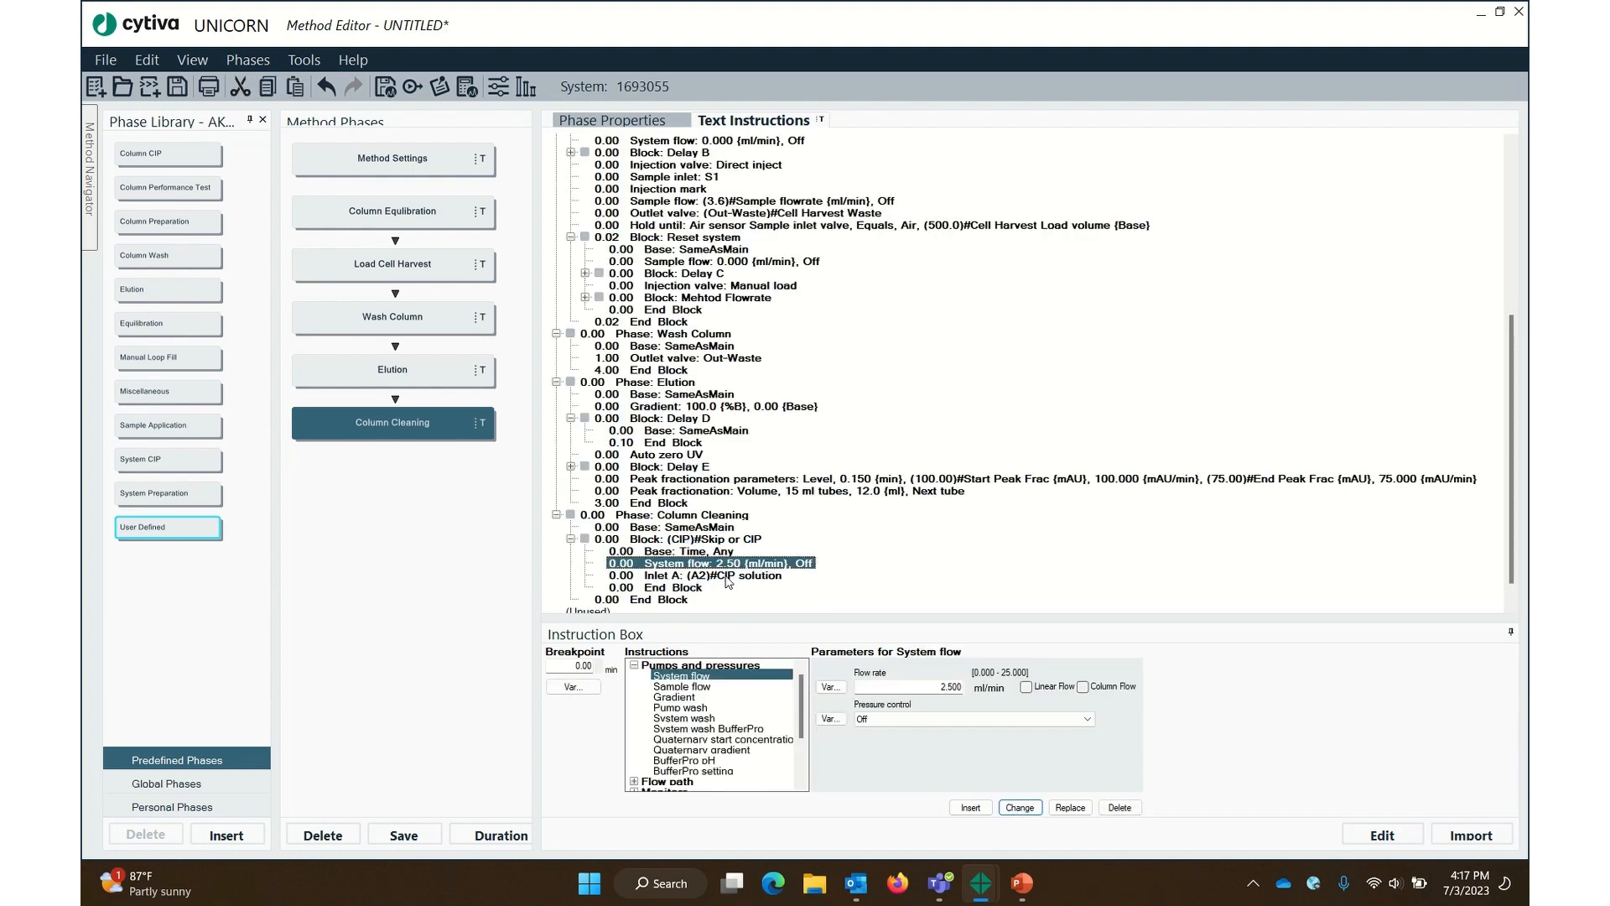
left_click(722, 576)
Set the breakpoint of the CIP block's End_Block to 30 minutes and collapse the block
left_click(676, 588)
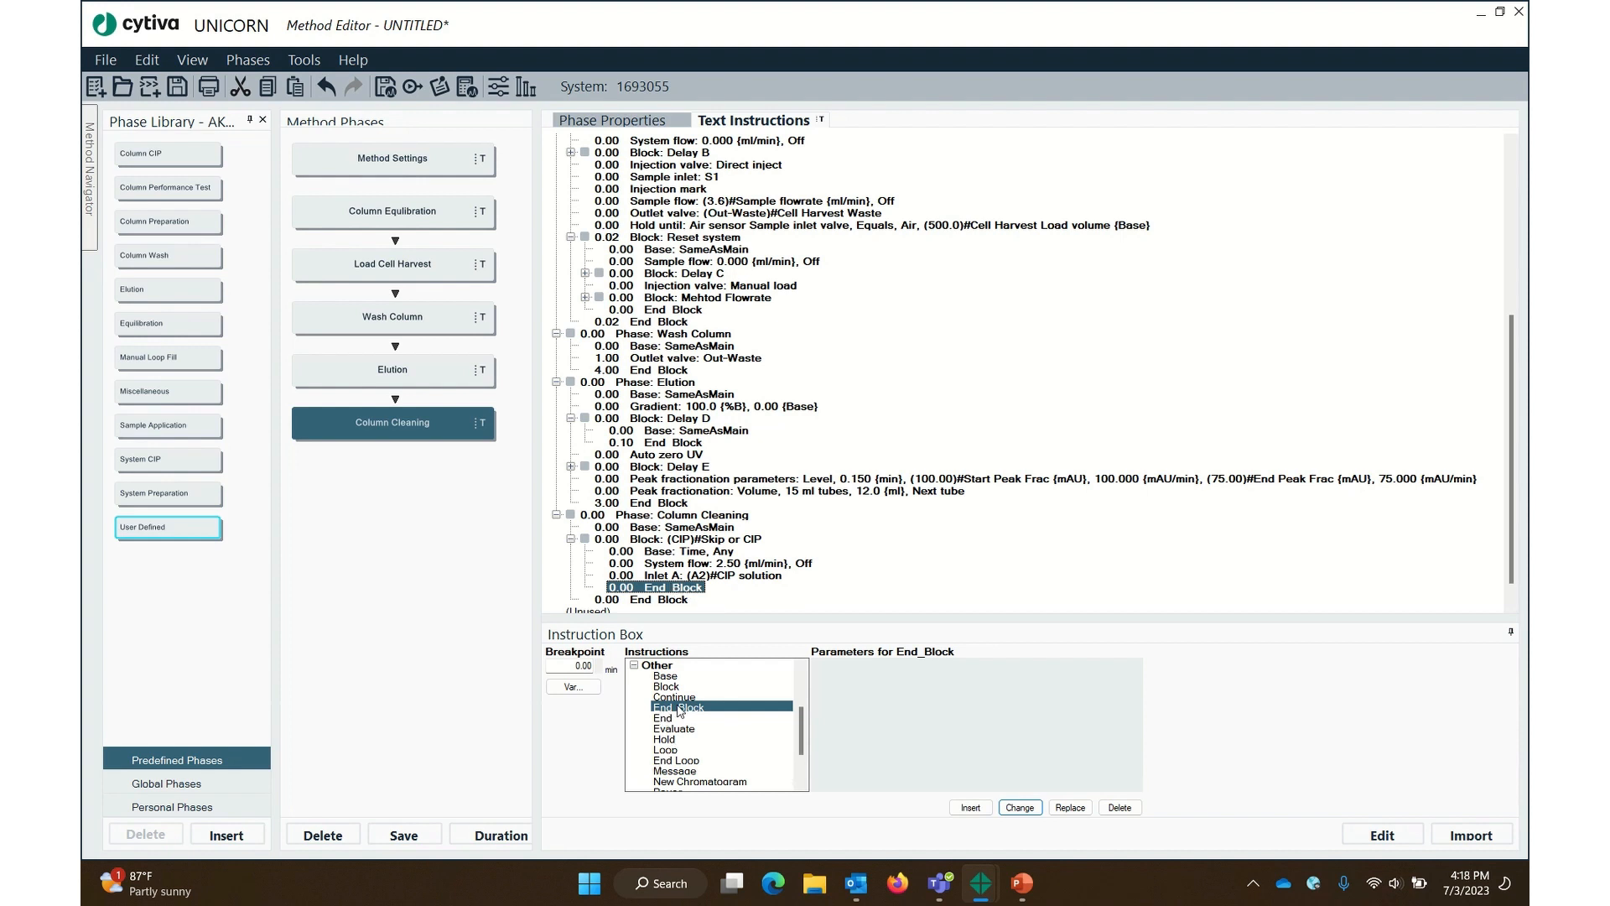
left_click(574, 665)
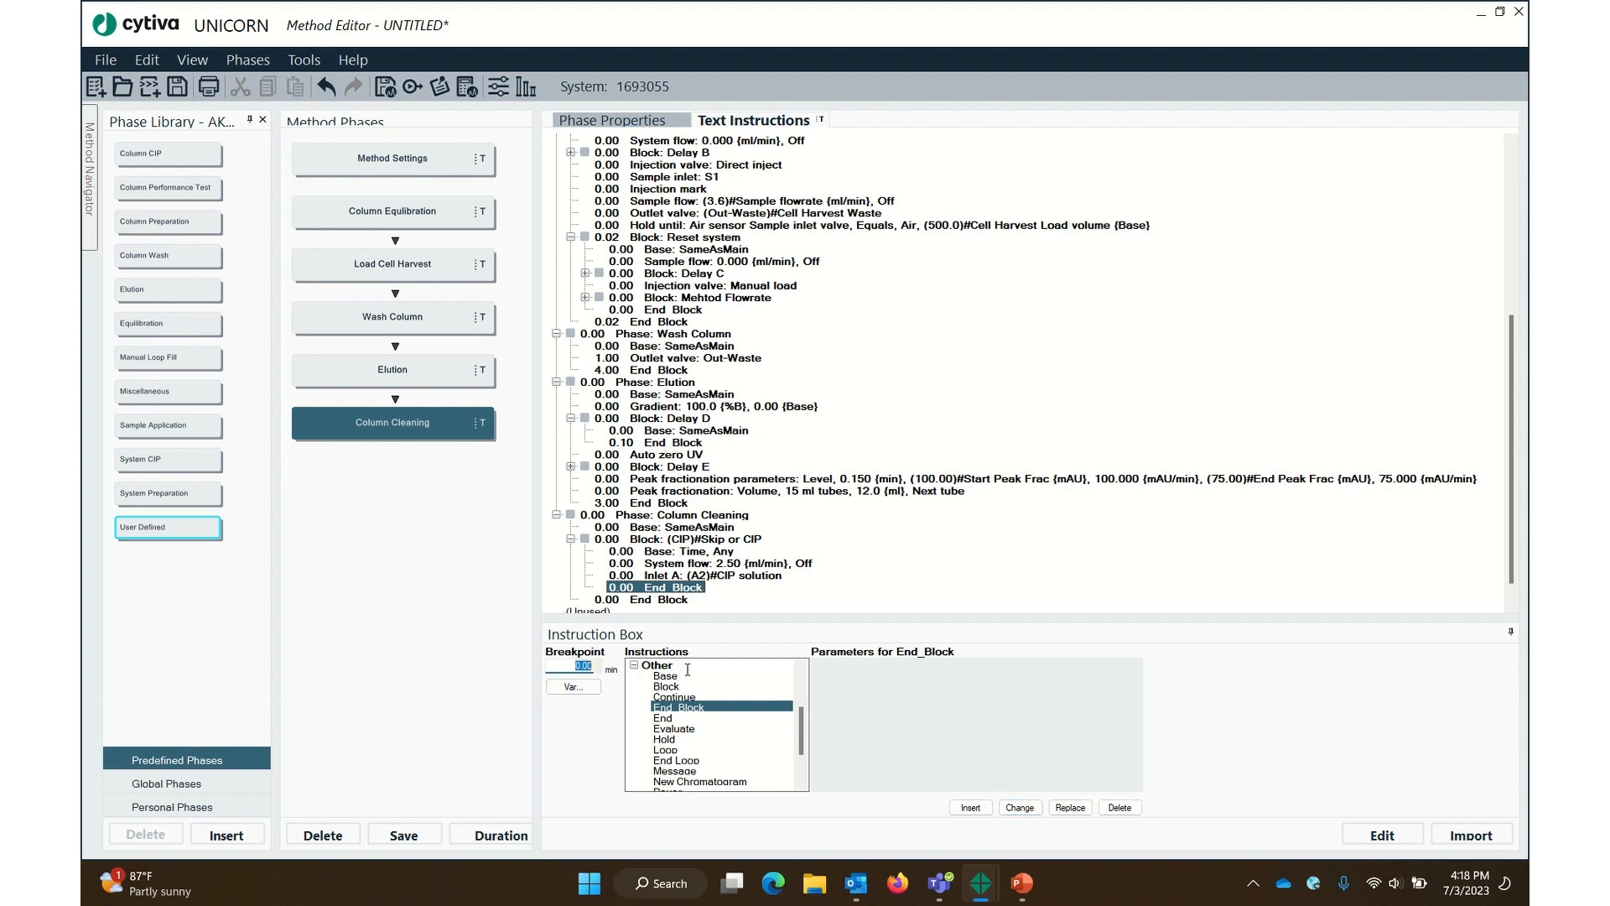
type("30.00")
left_click(1021, 808)
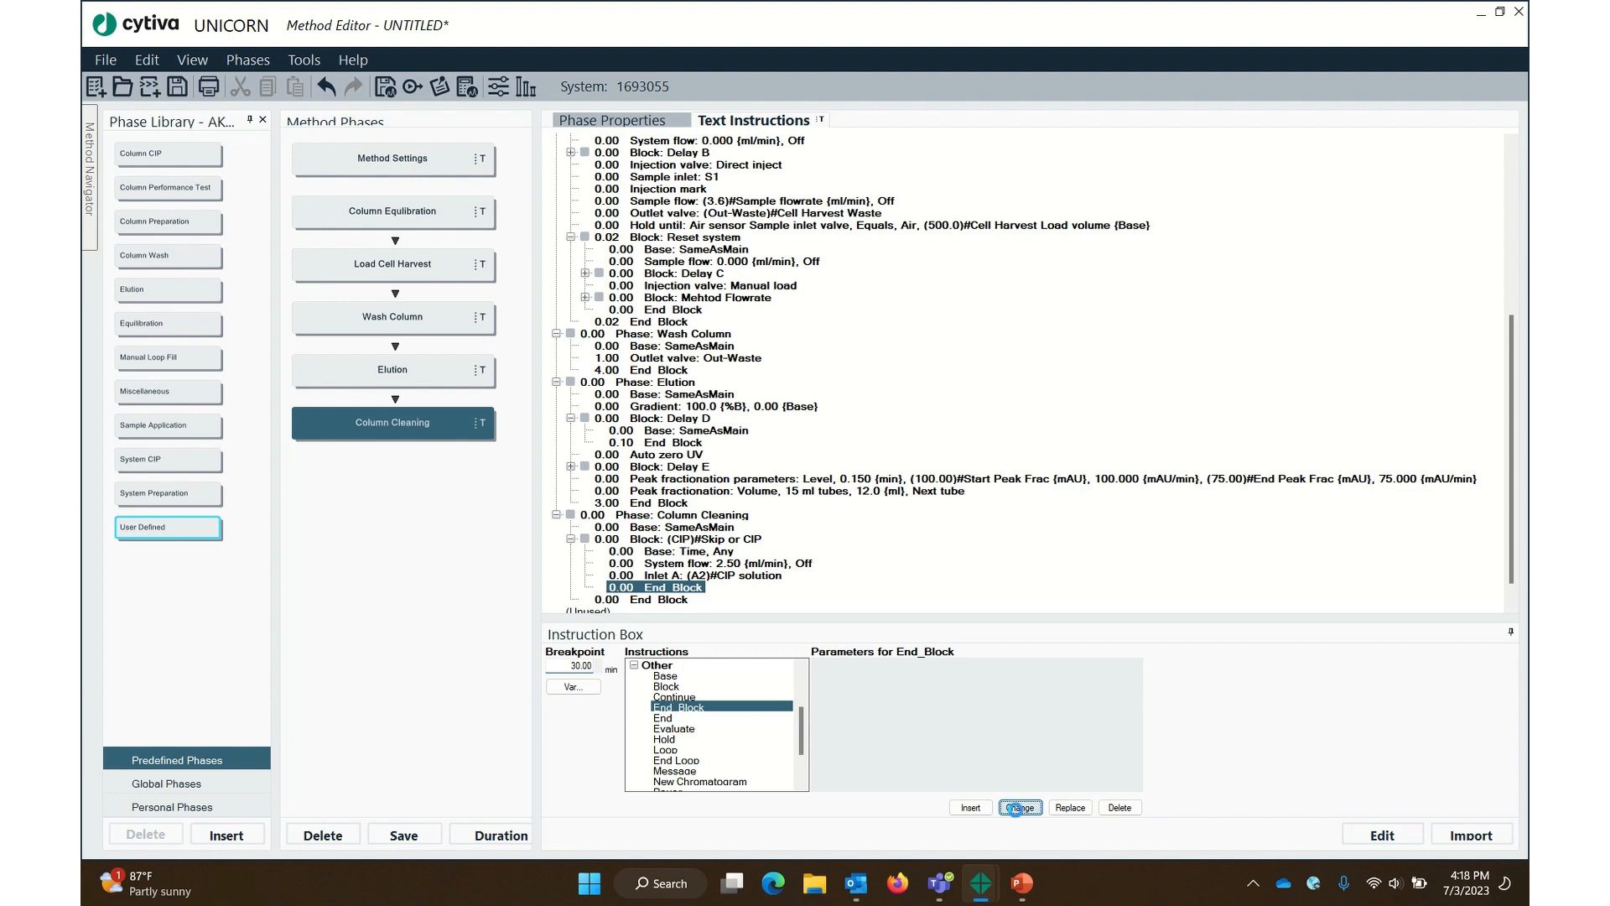
left_click(701, 565)
left_click(703, 576)
left_click(671, 589)
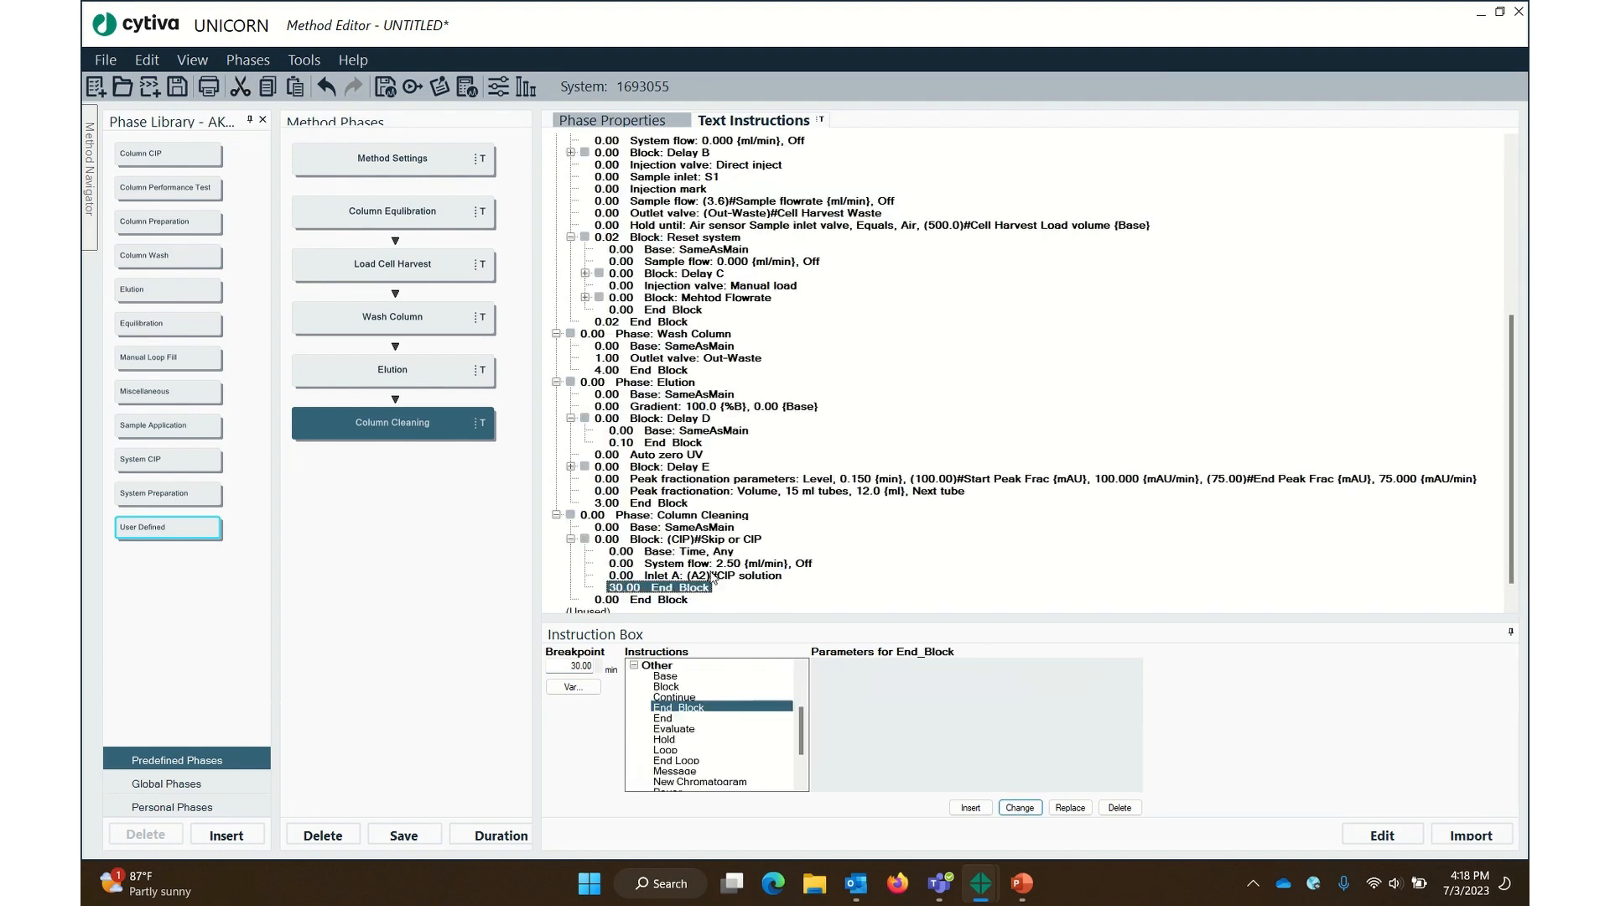
scroll(675, 587, "down", 1)
left_click(570, 515)
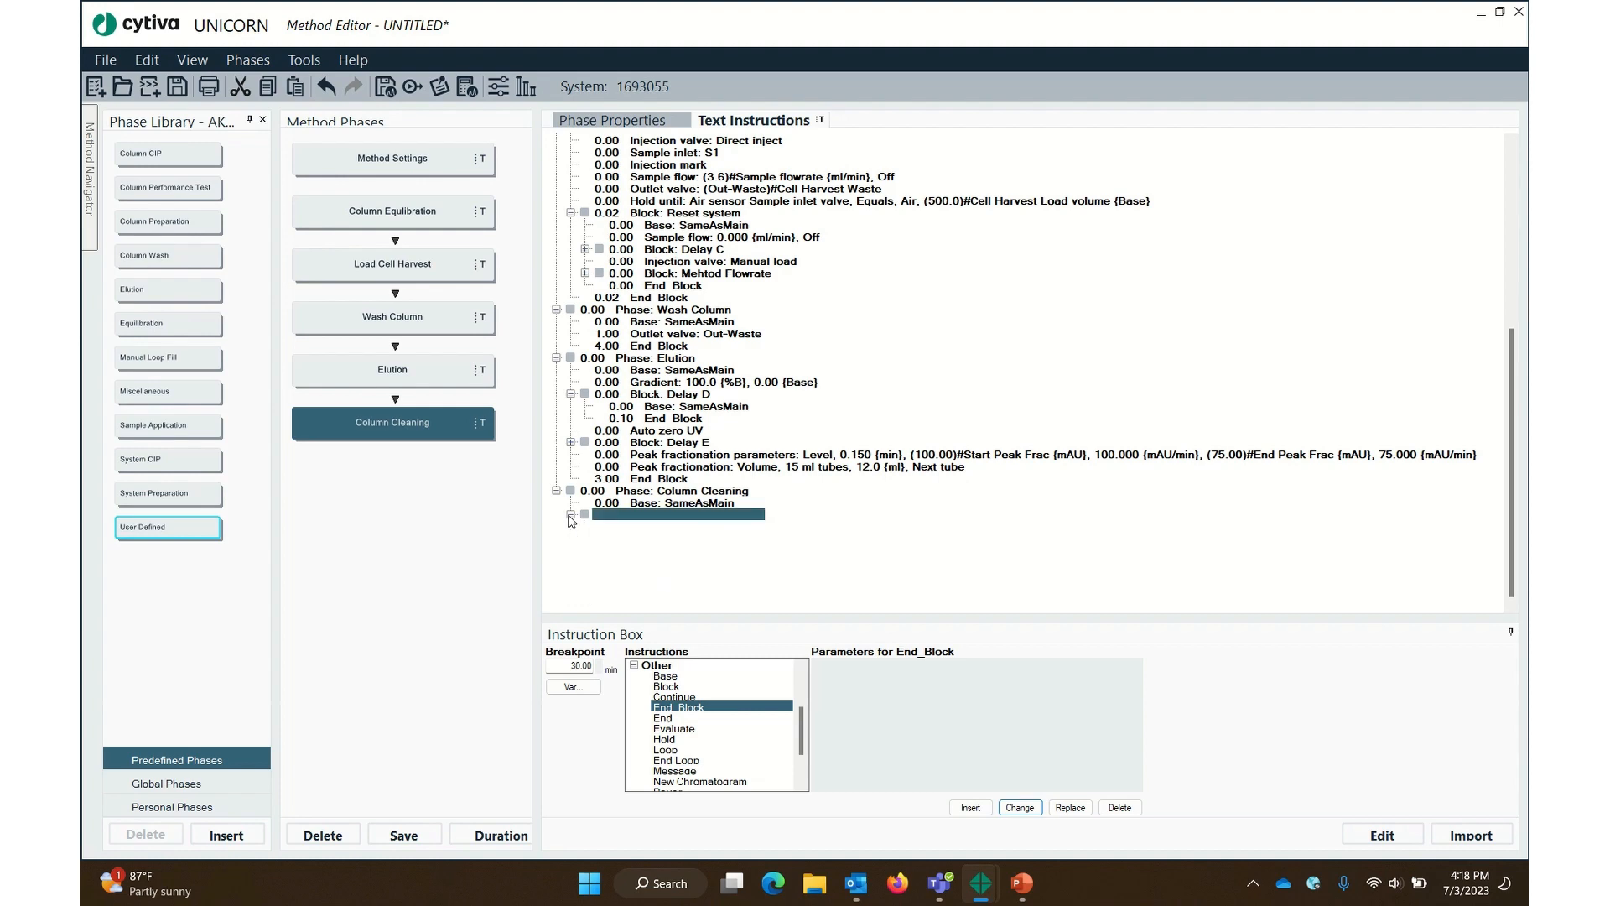
Add a User Defined phase after Column Cleaning and name it Column Reequlibration
left_click(696, 542)
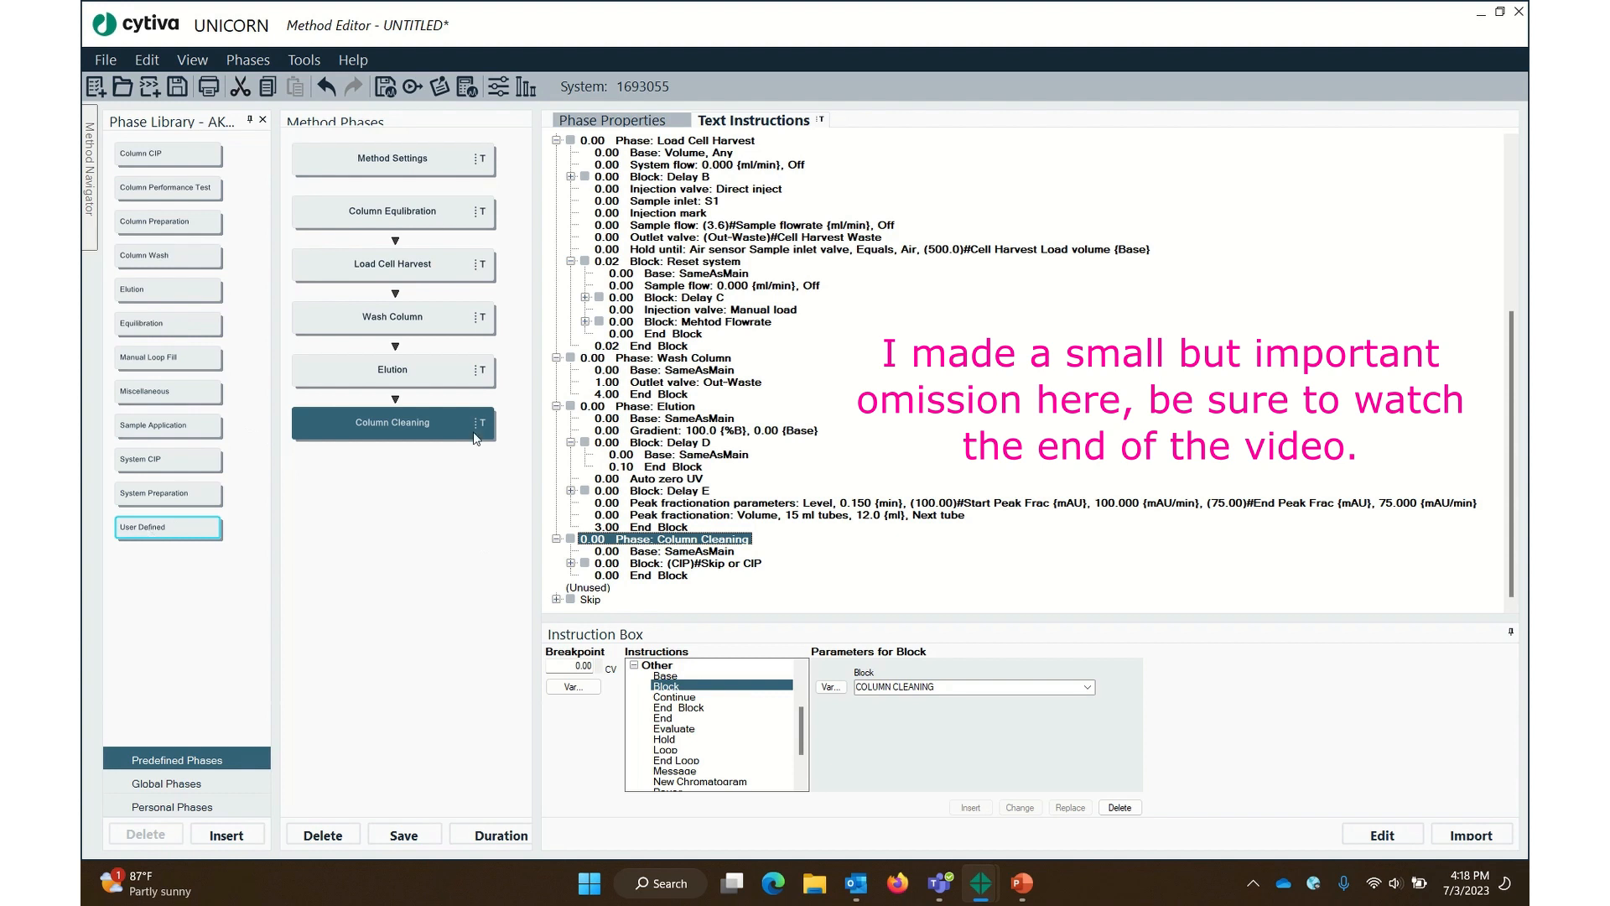
left_click_drag(194, 528, 424, 487)
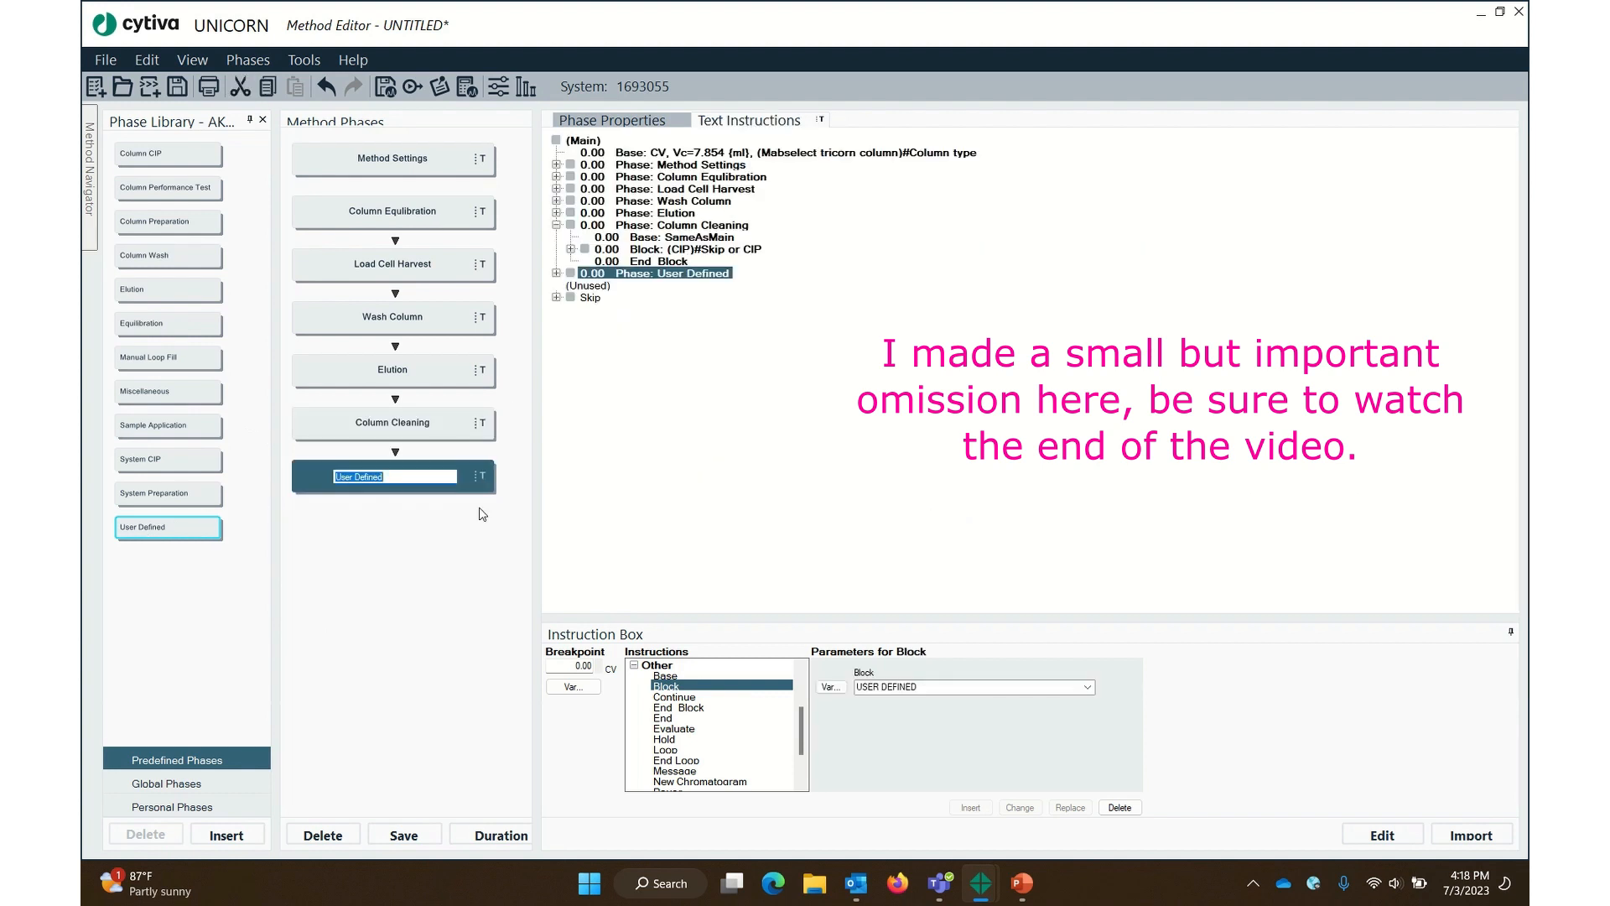
type("Column Re")
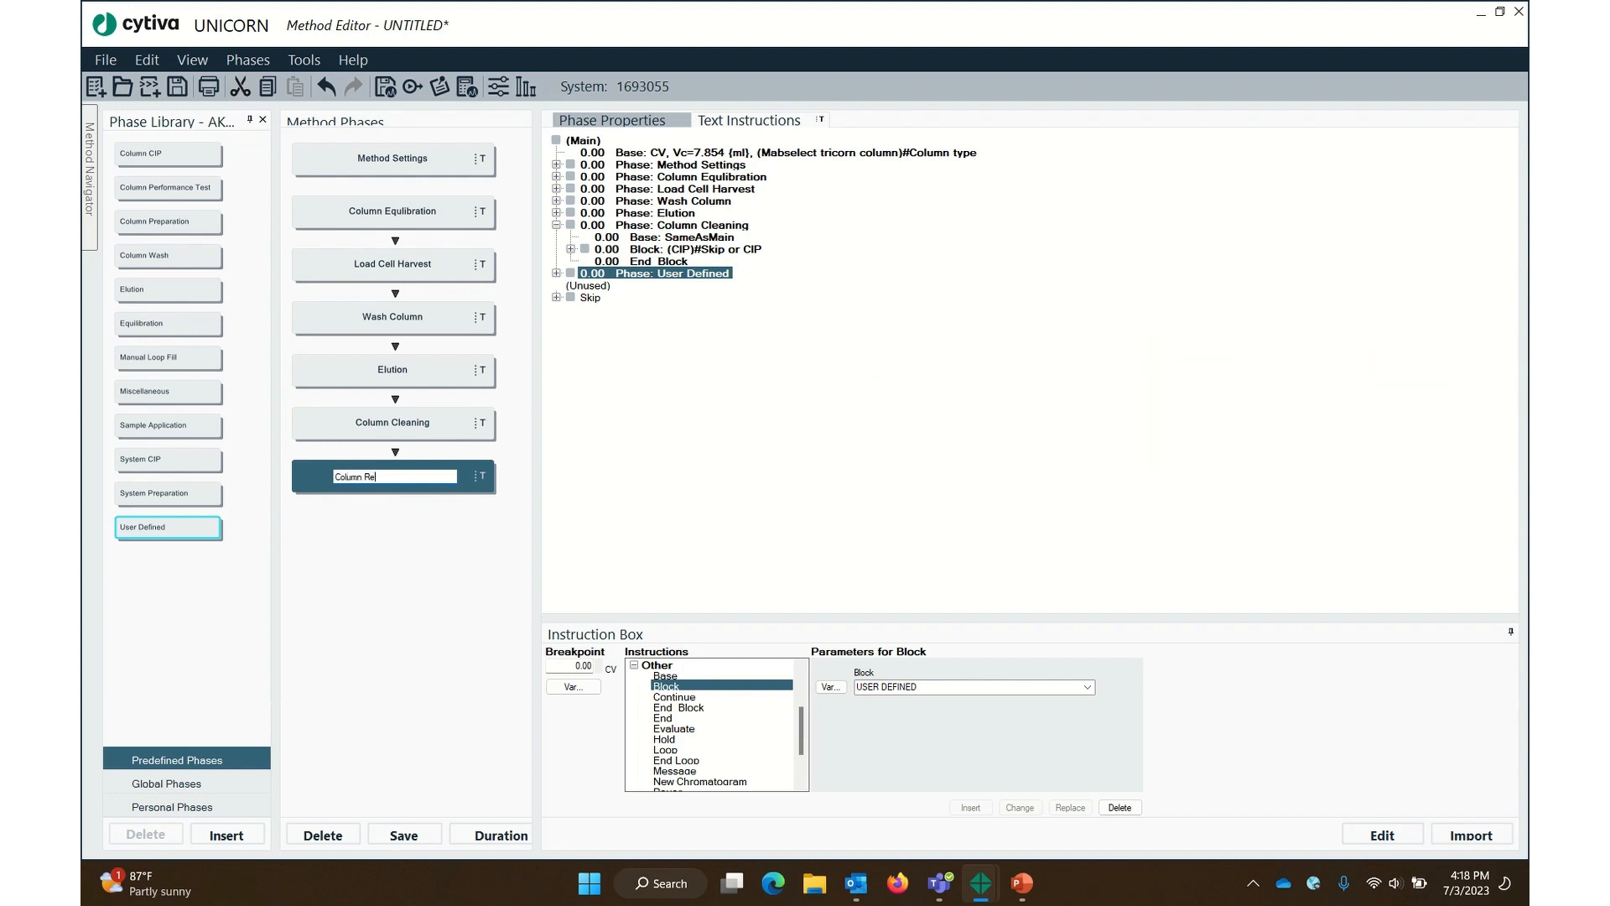
type("equilibration")
left_click(714, 451)
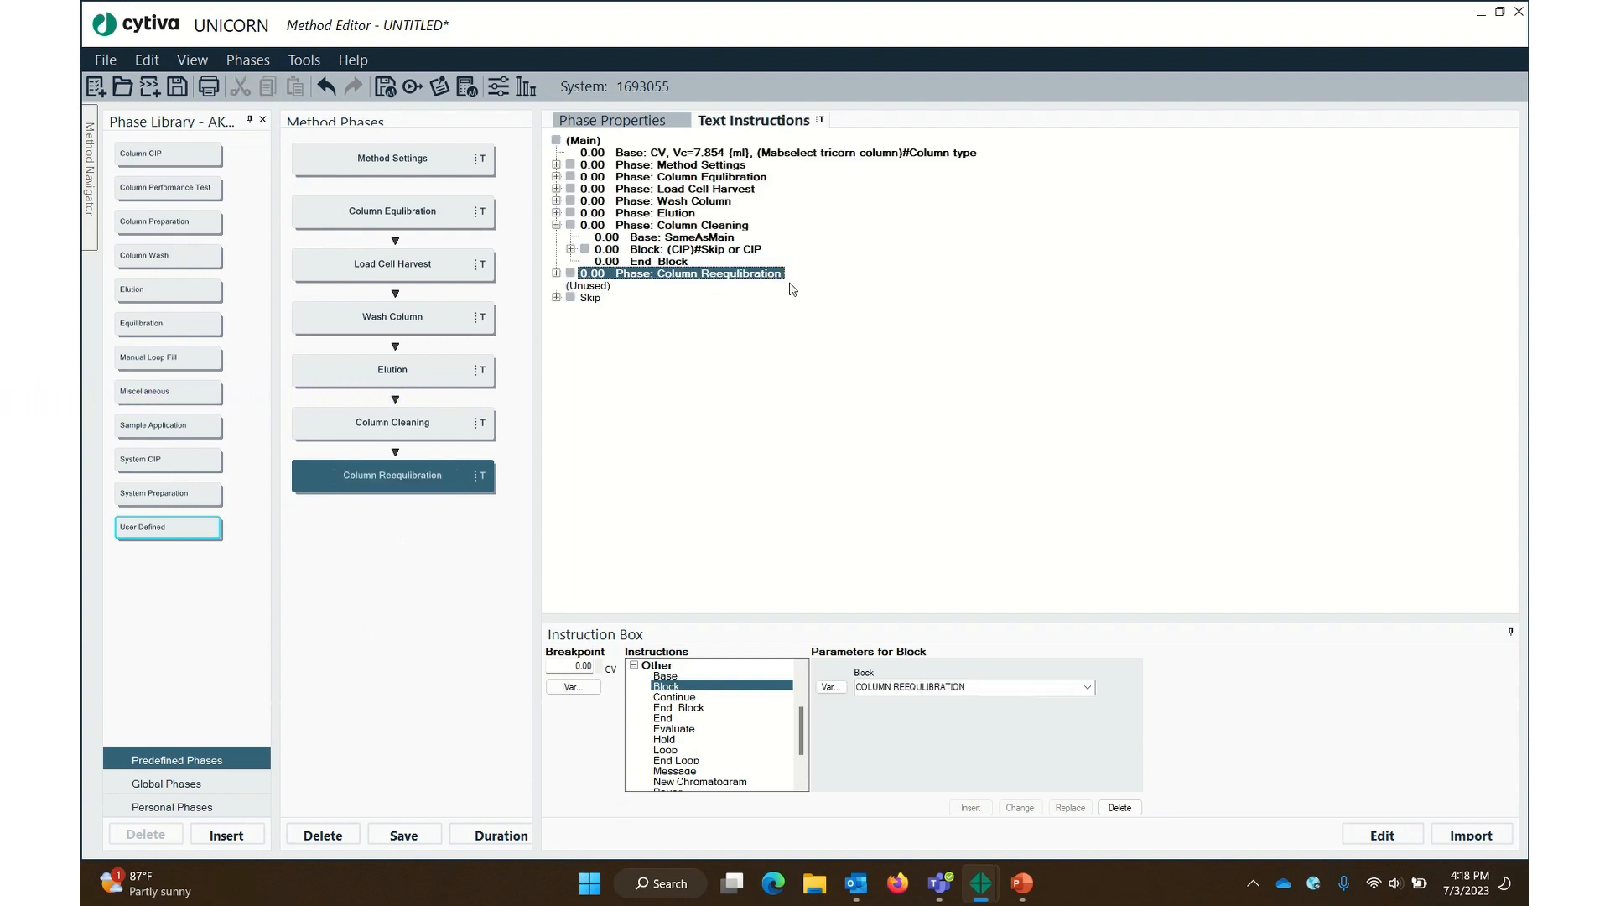
Expand the Column Reequlibration phase and examine its instructions alongside those of the Column Cleaning phase
left_click(557, 273)
left_click(692, 226)
left_click(681, 250)
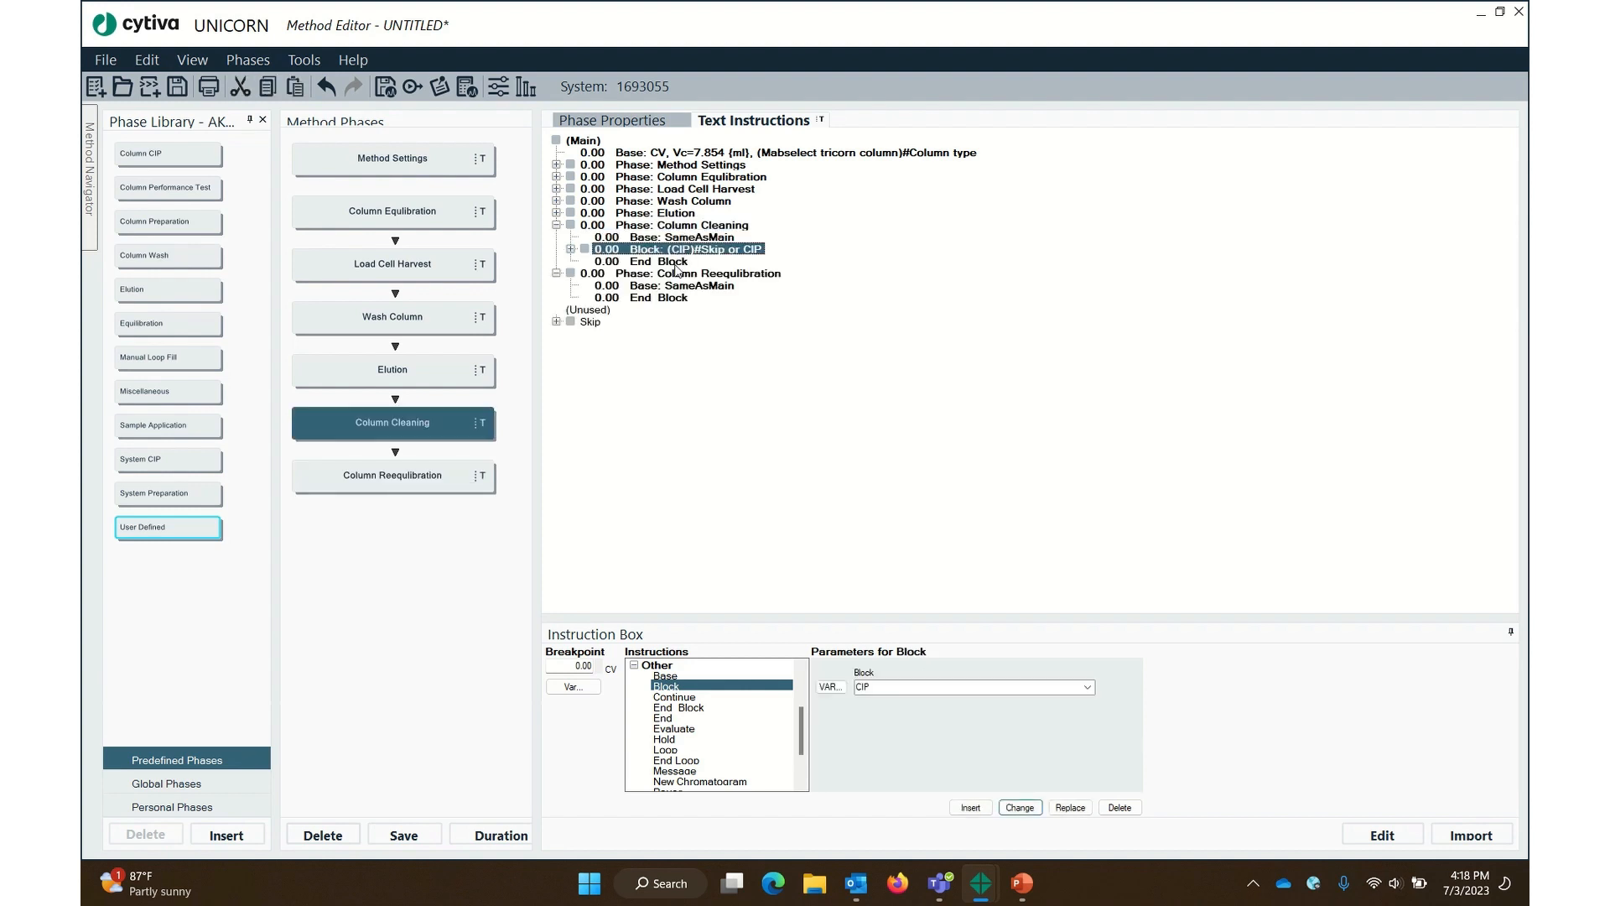
left_click(678, 274)
left_click(694, 225)
left_click(693, 240)
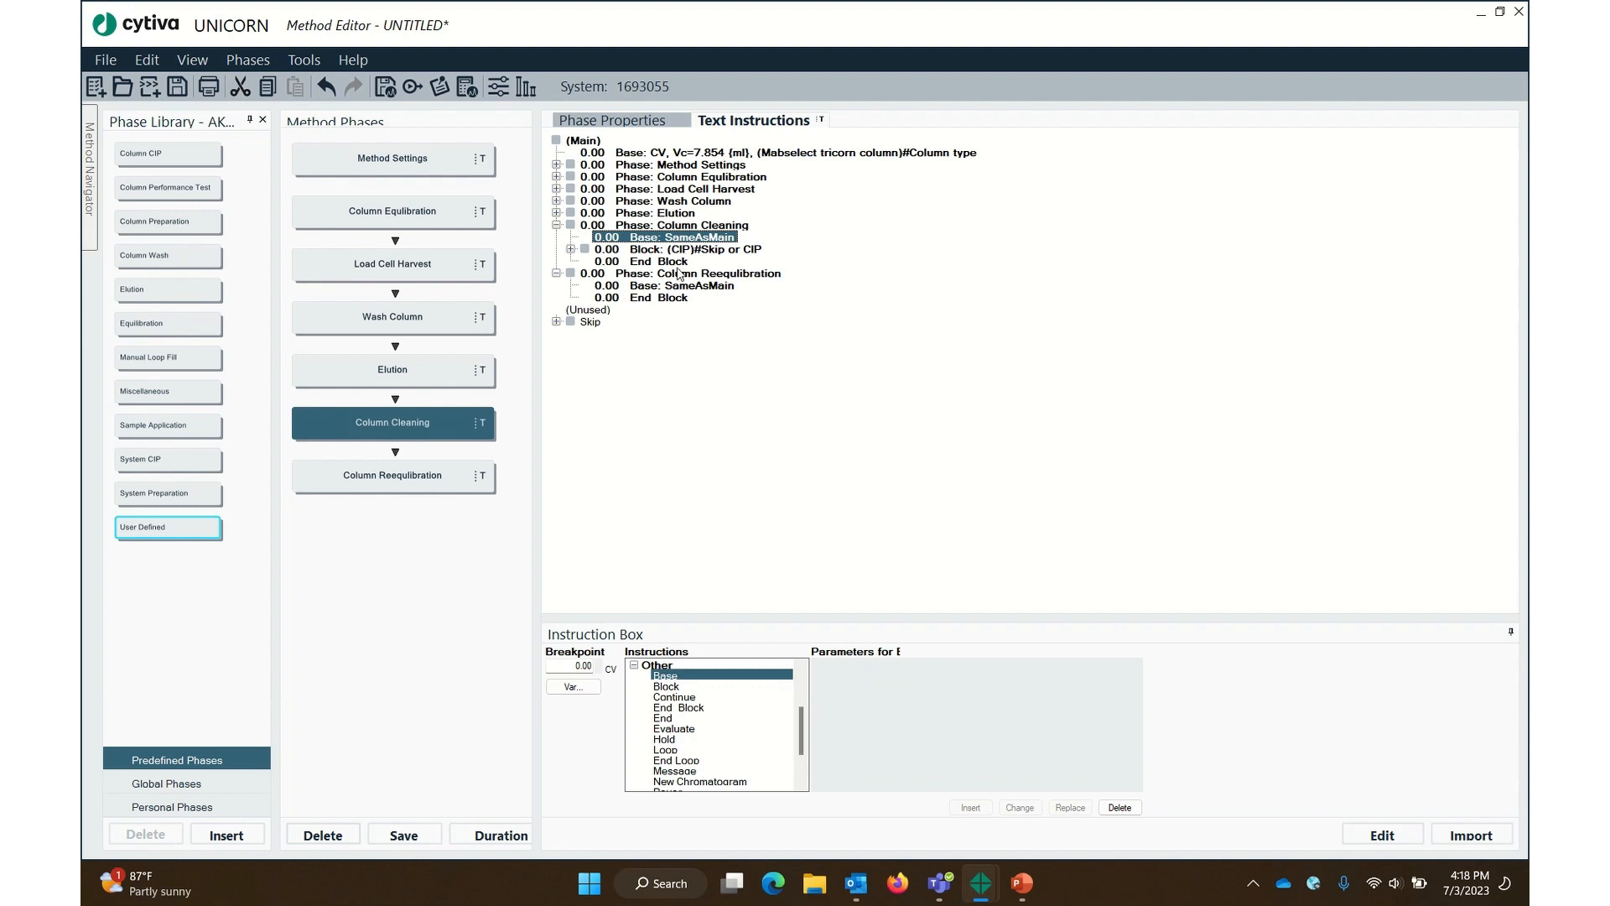
left_click(678, 272)
left_click(676, 287)
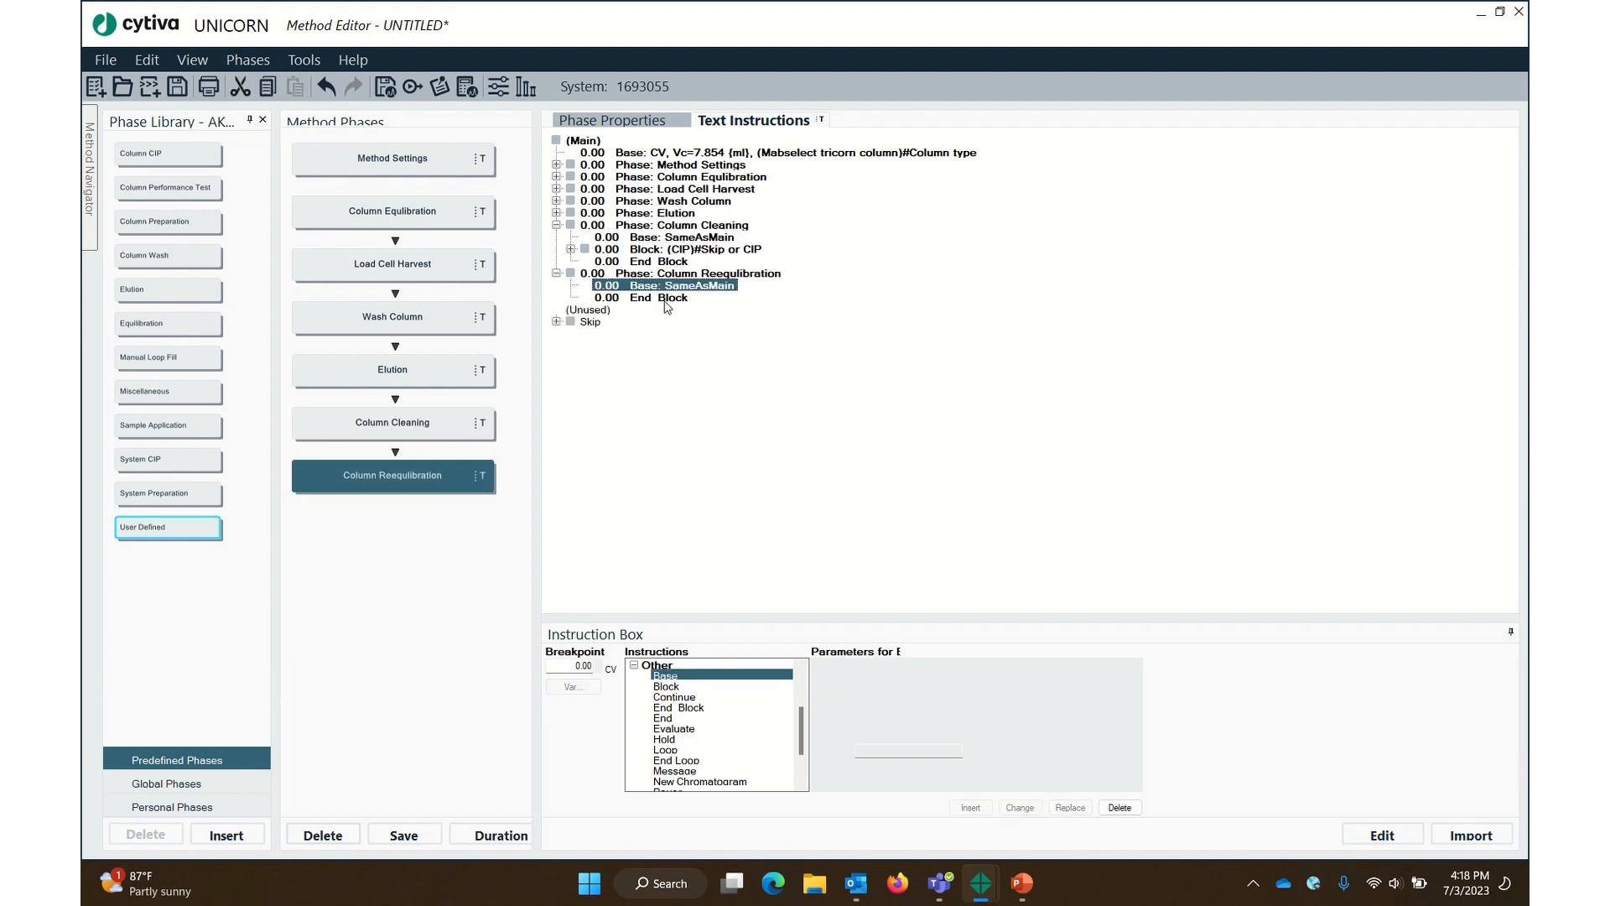
left_click(667, 299)
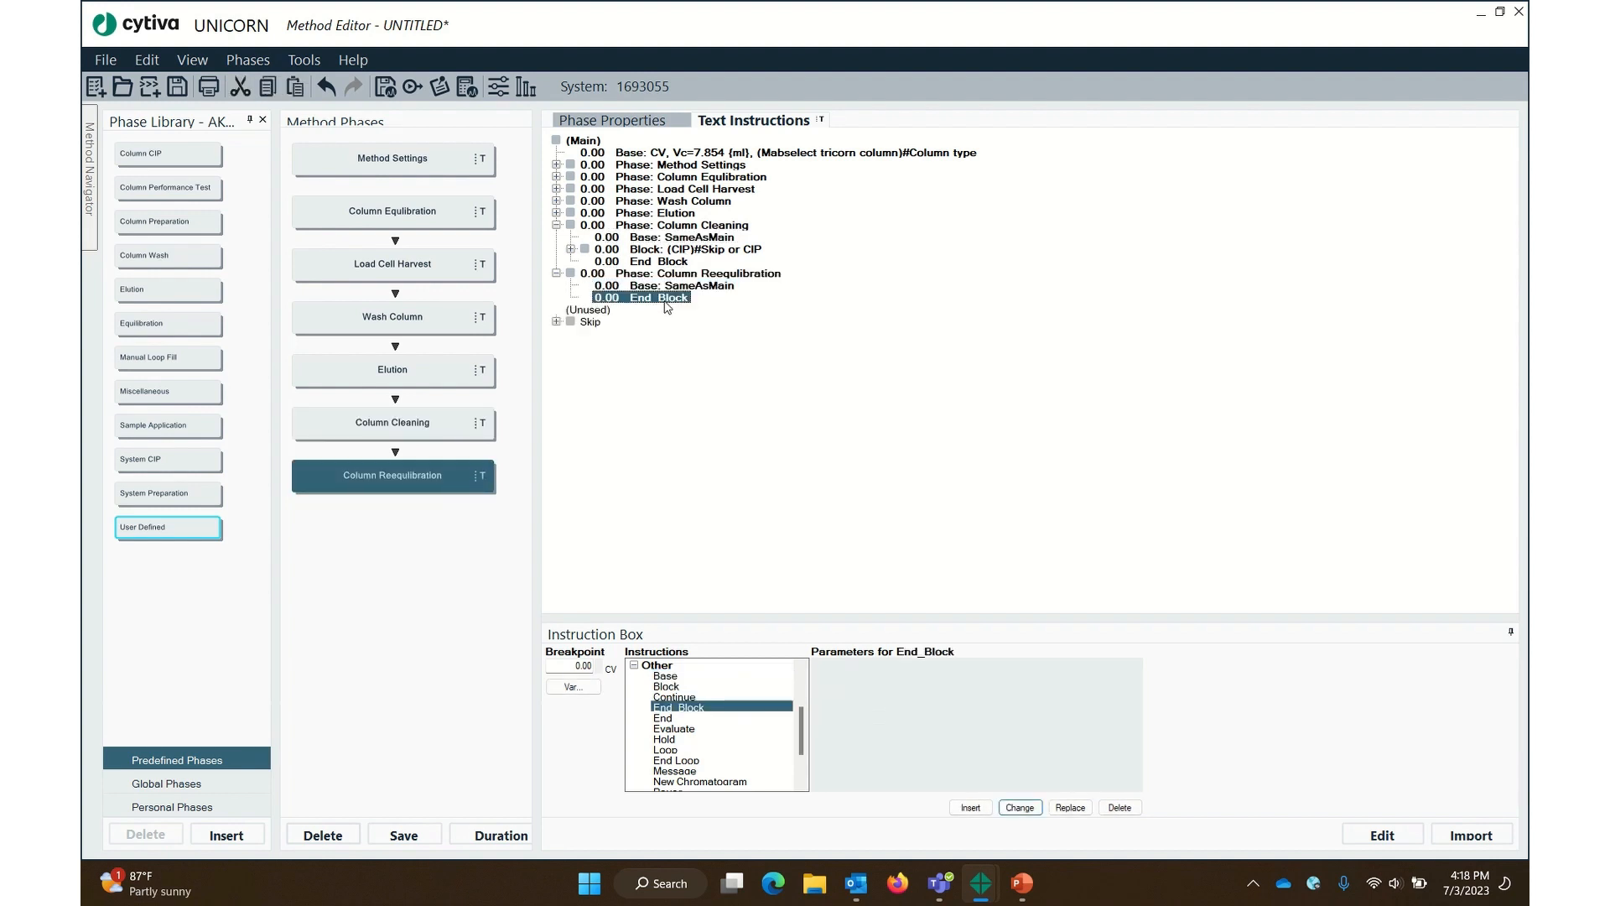
left_click(683, 226)
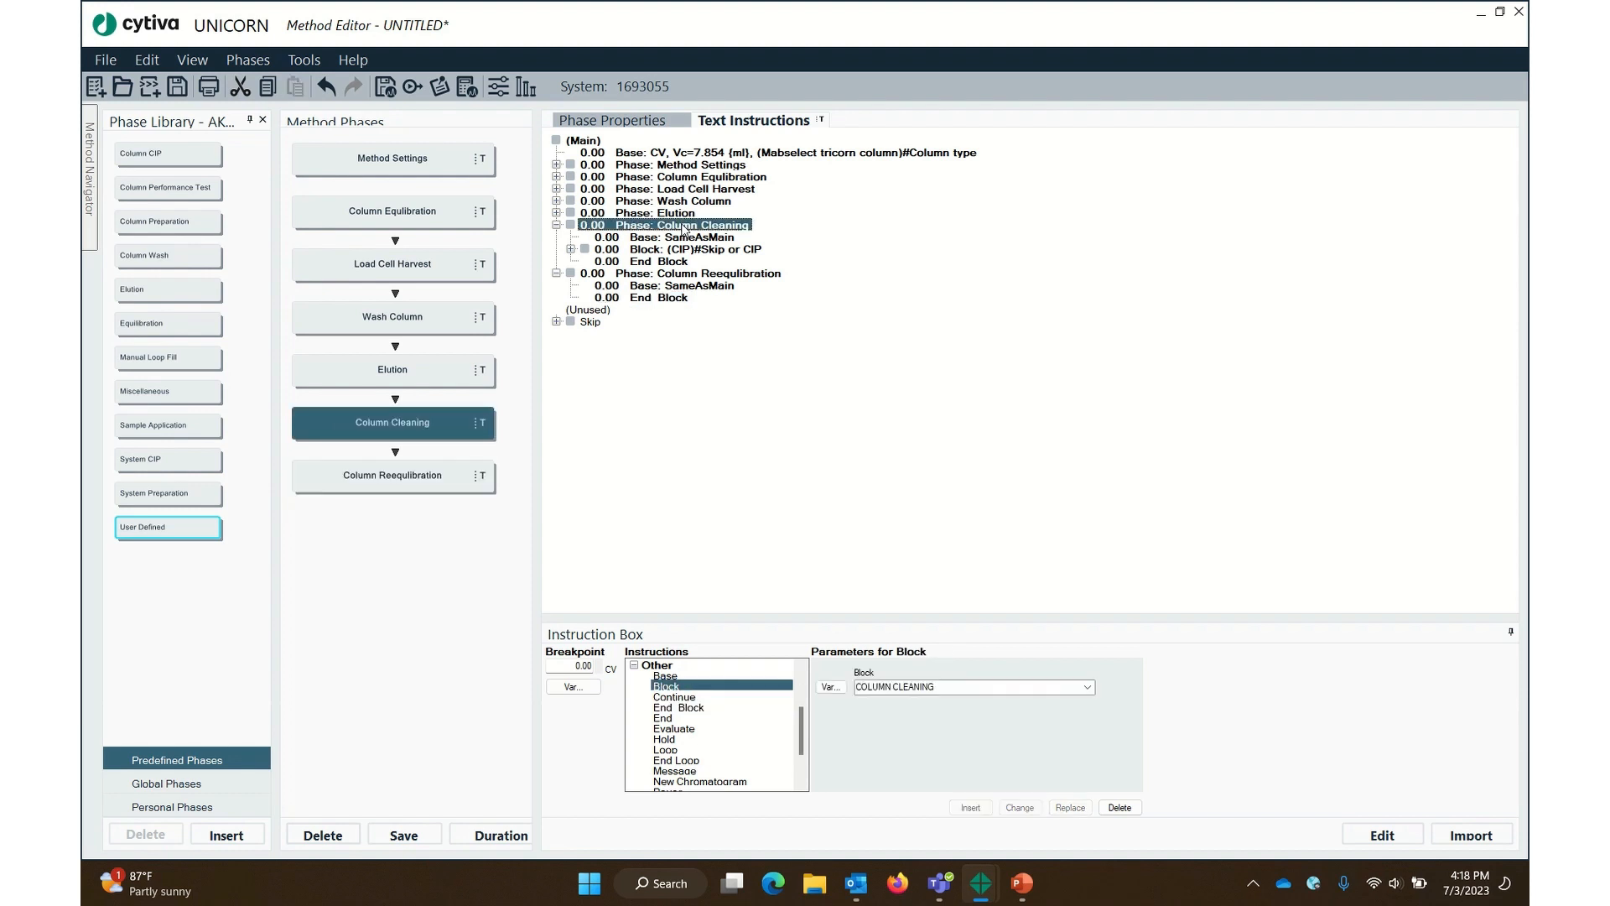
left_click(680, 215)
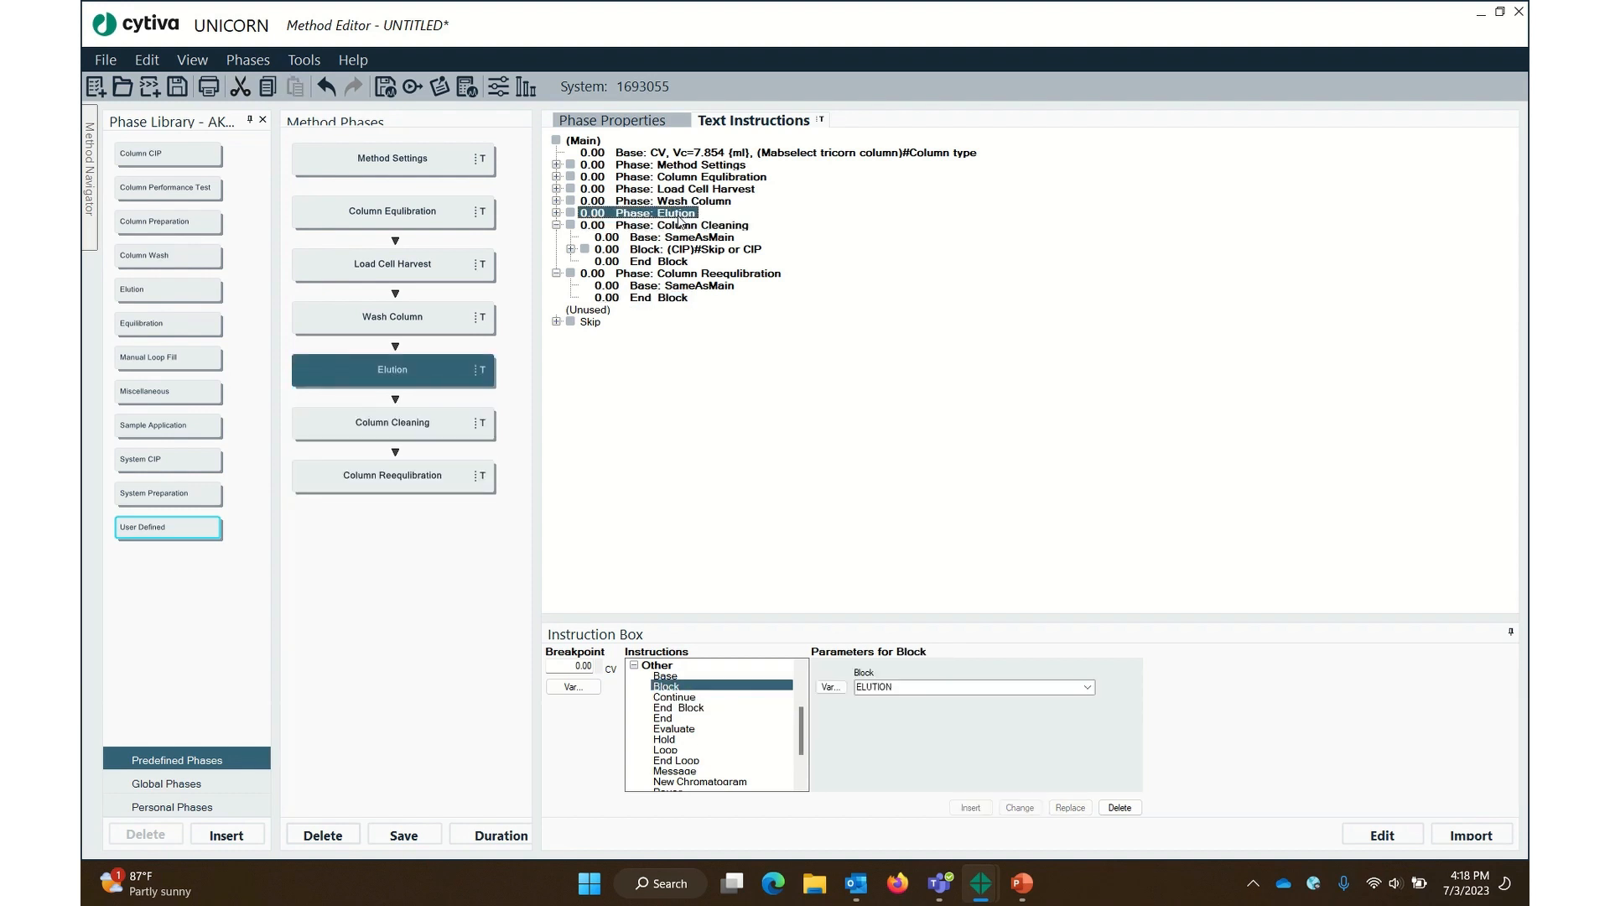
left_click(707, 250)
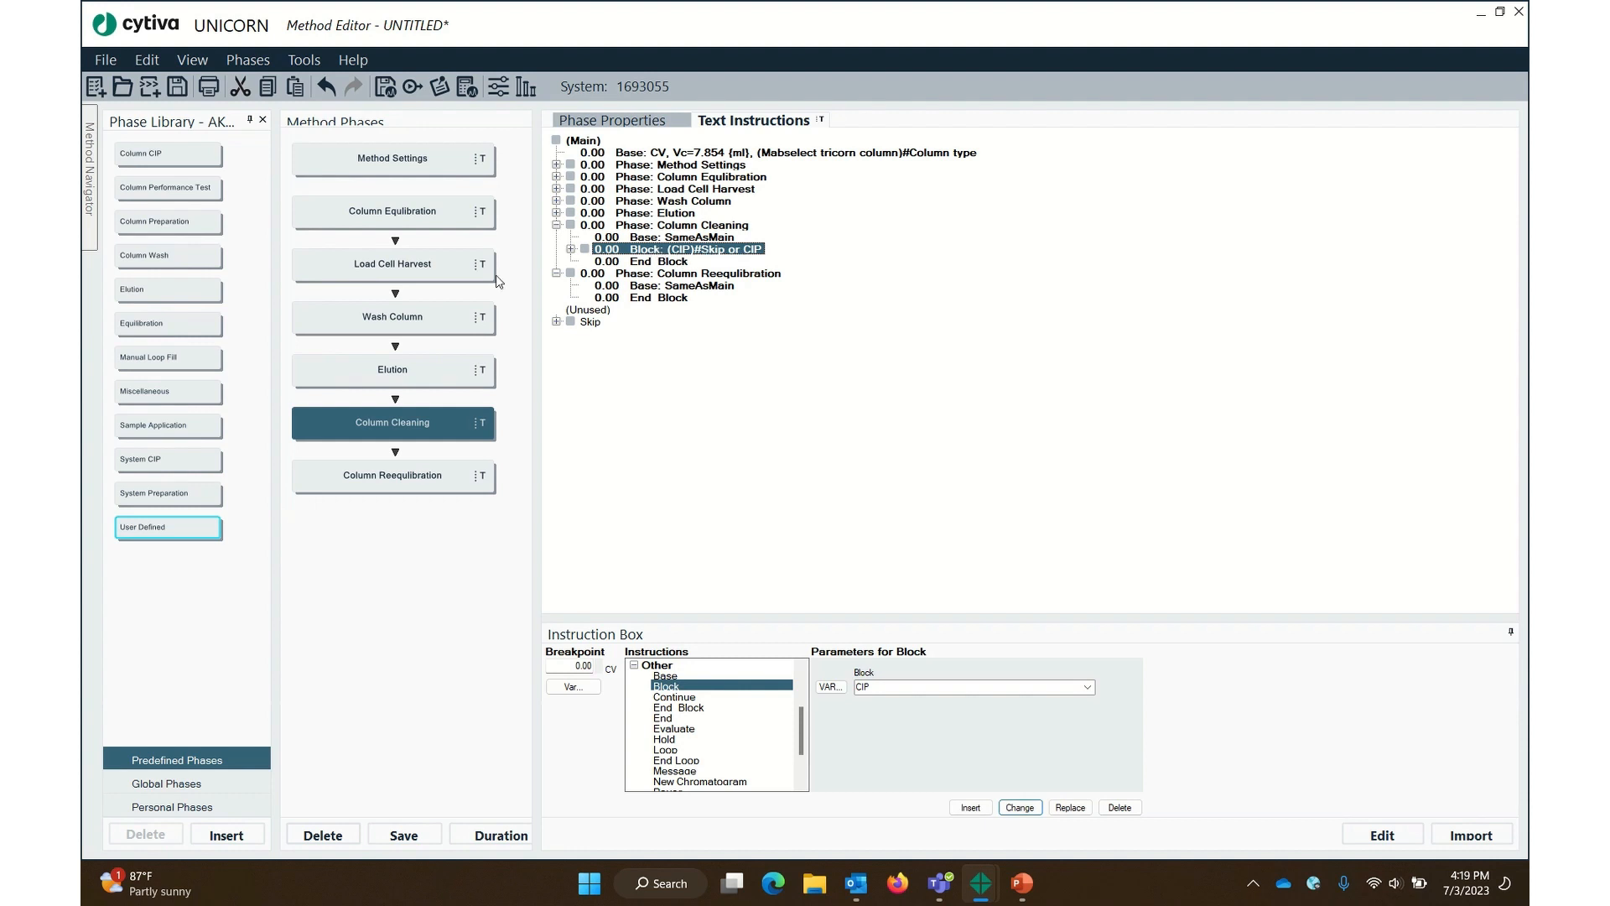
Copy the Mehtod Flowrate block from Method Settings and paste it into the Column Reequlibration phase as an identical, synchronized copy
left_click(679, 274)
left_click(684, 286)
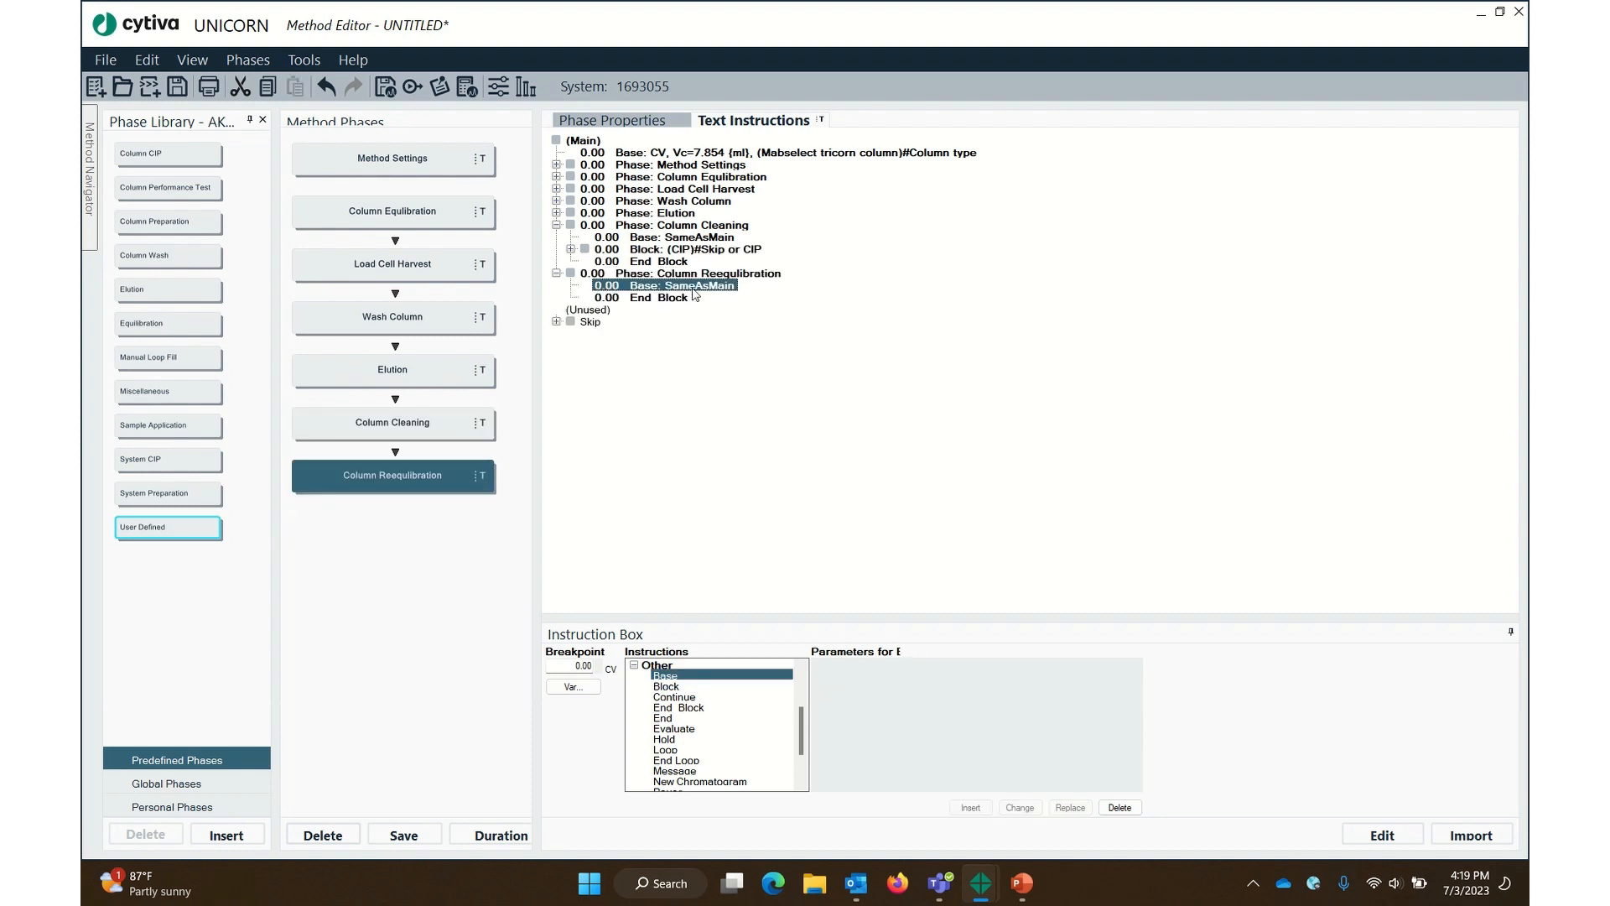
left_click(559, 165)
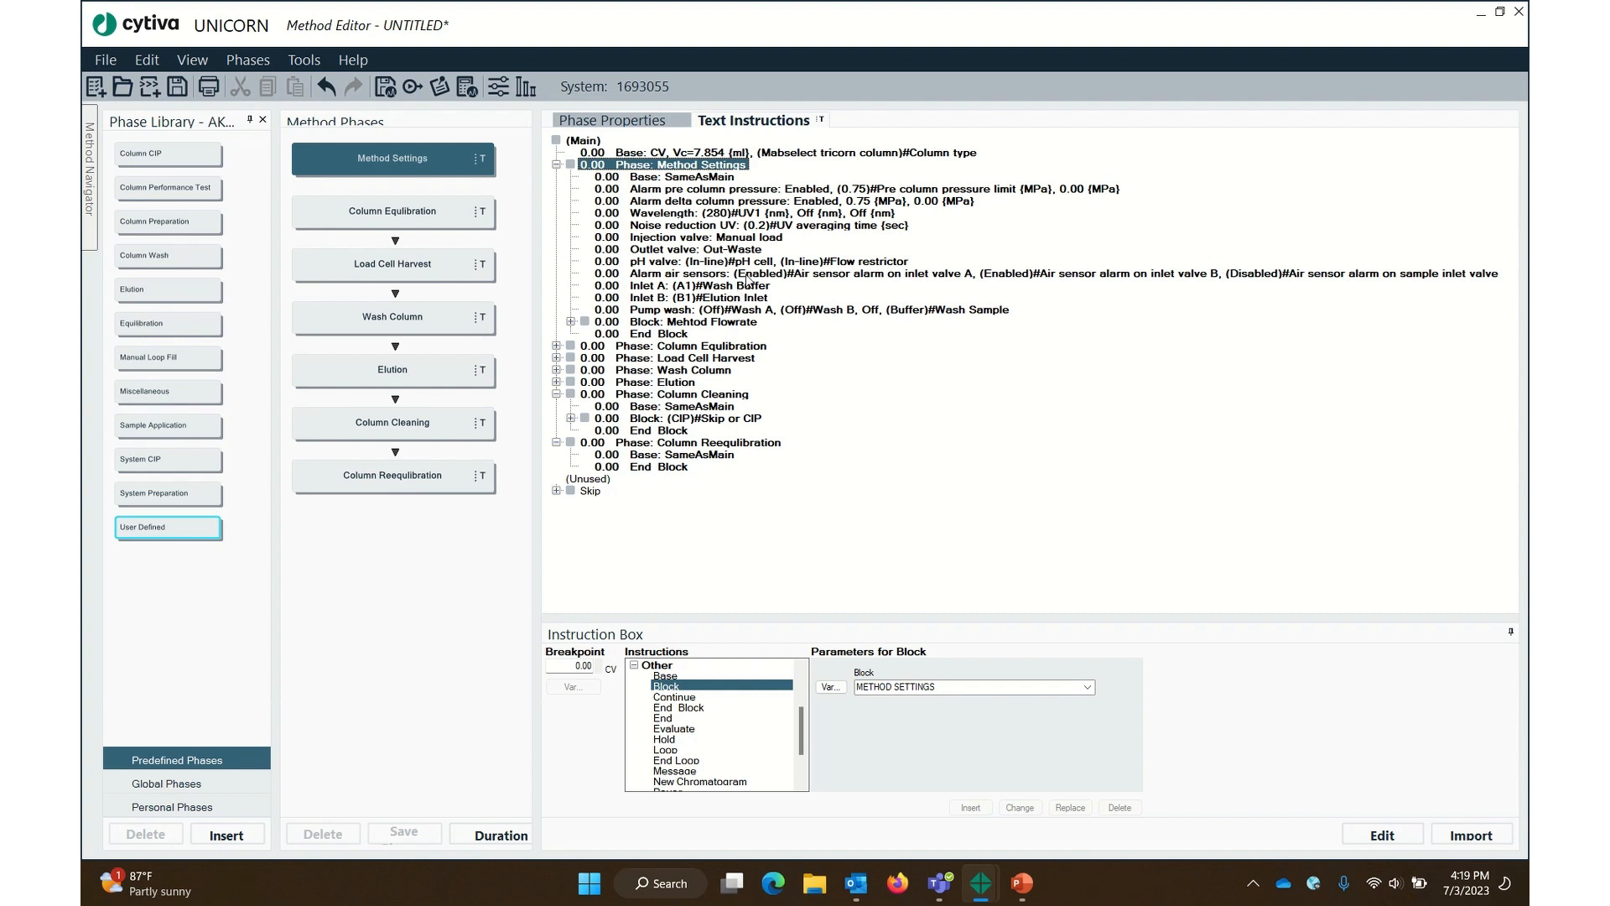
left_click(676, 324)
right_click(701, 324)
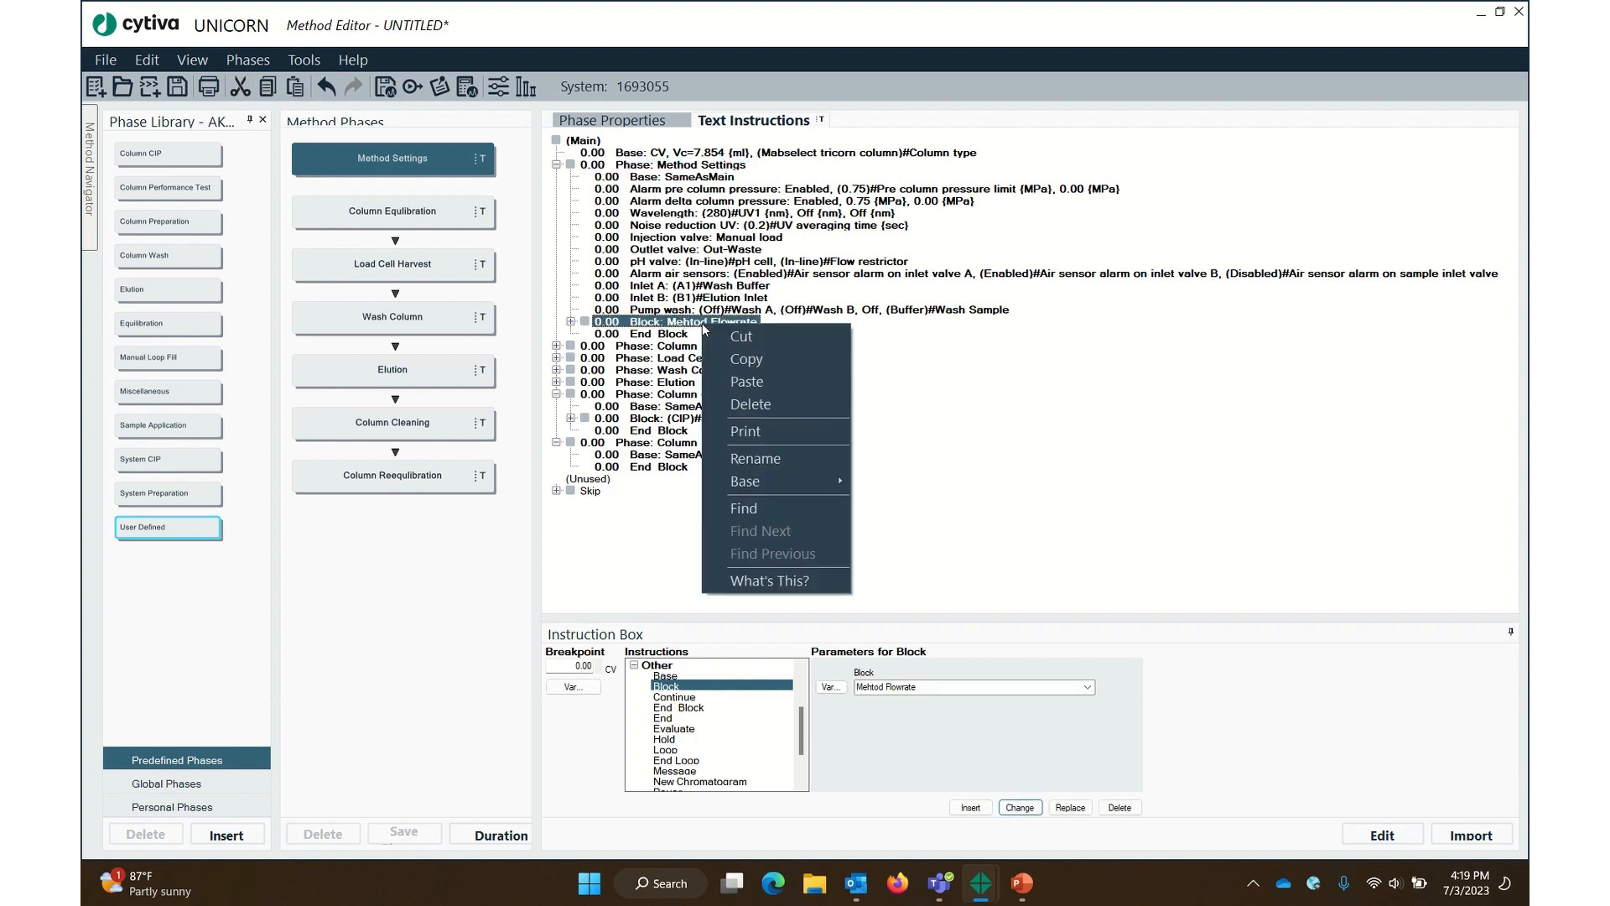
left_click(758, 358)
left_click(676, 457)
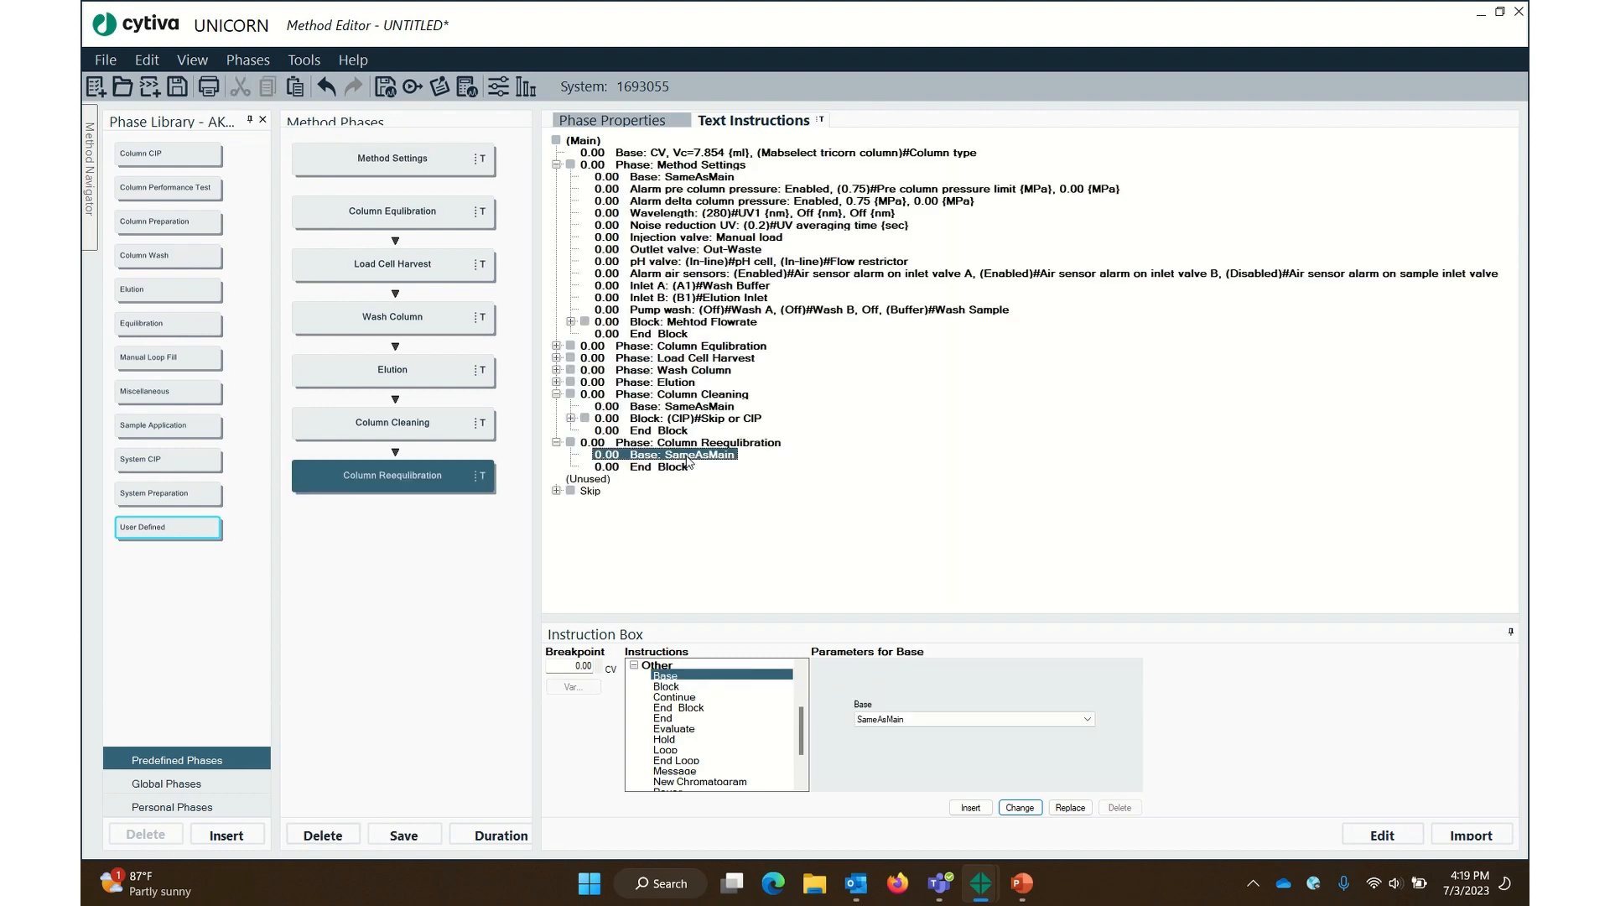
right_click(688, 463)
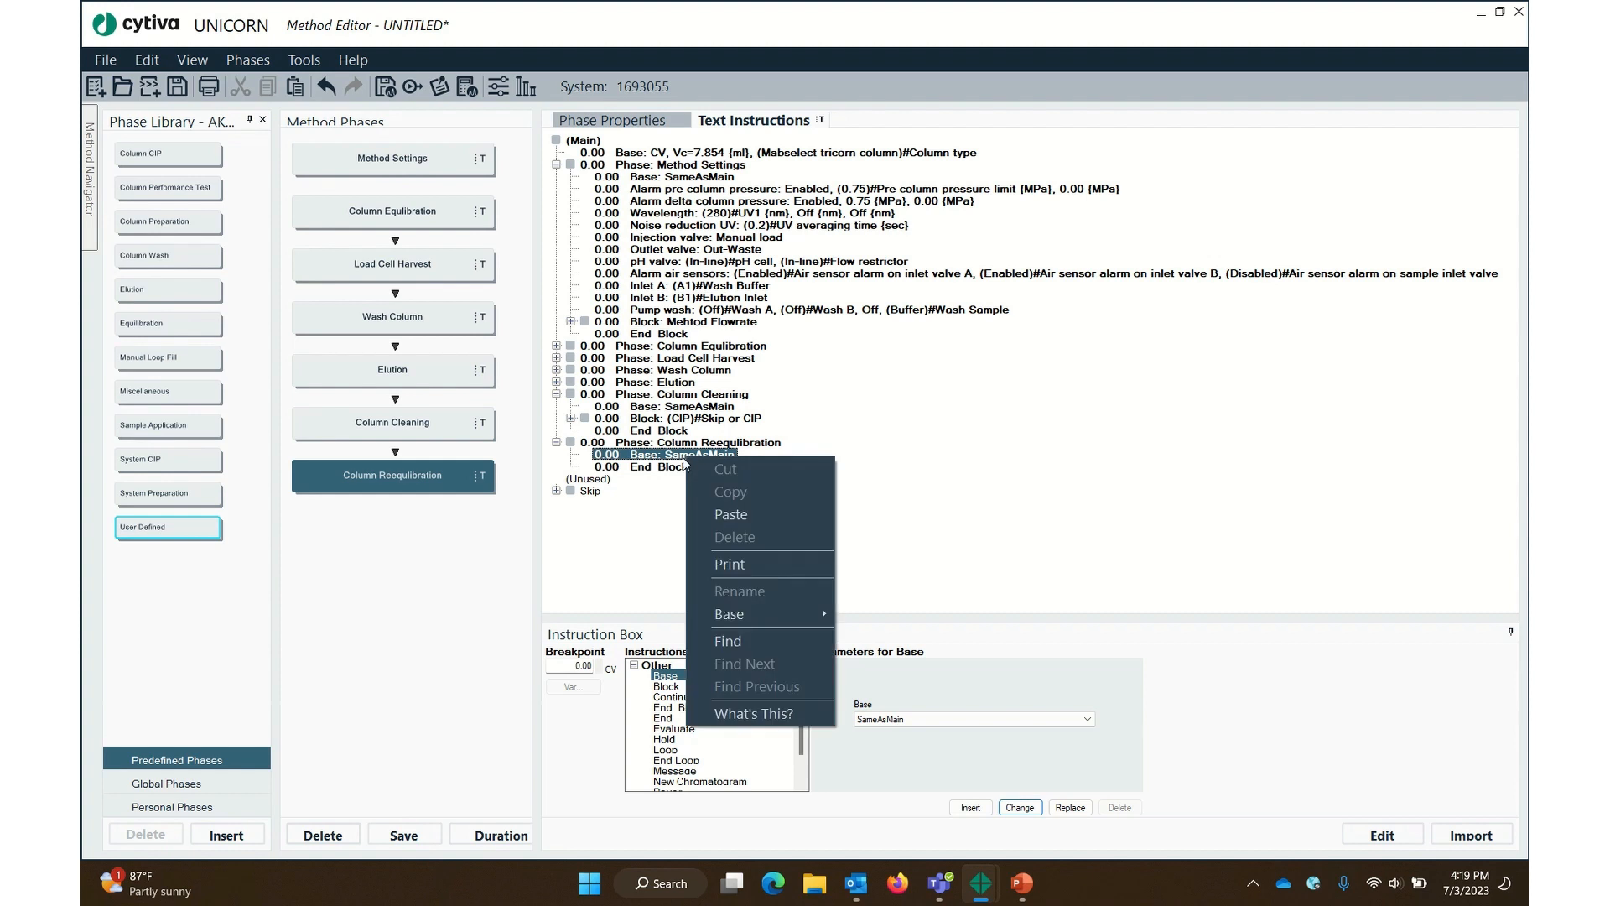
left_click(737, 515)
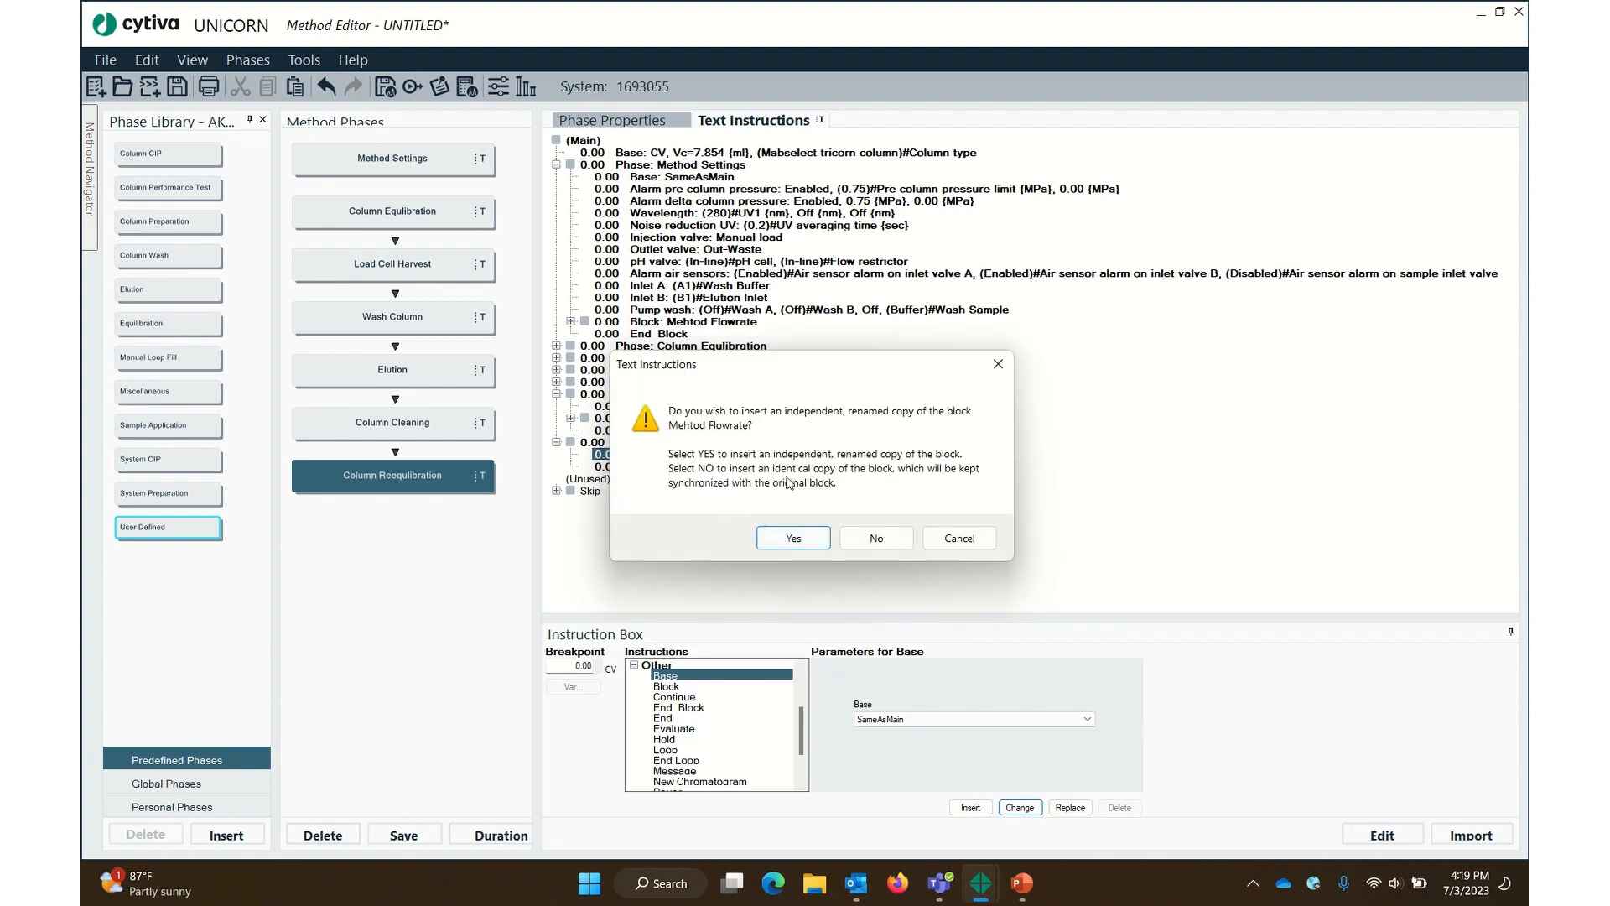
left_click(876, 537)
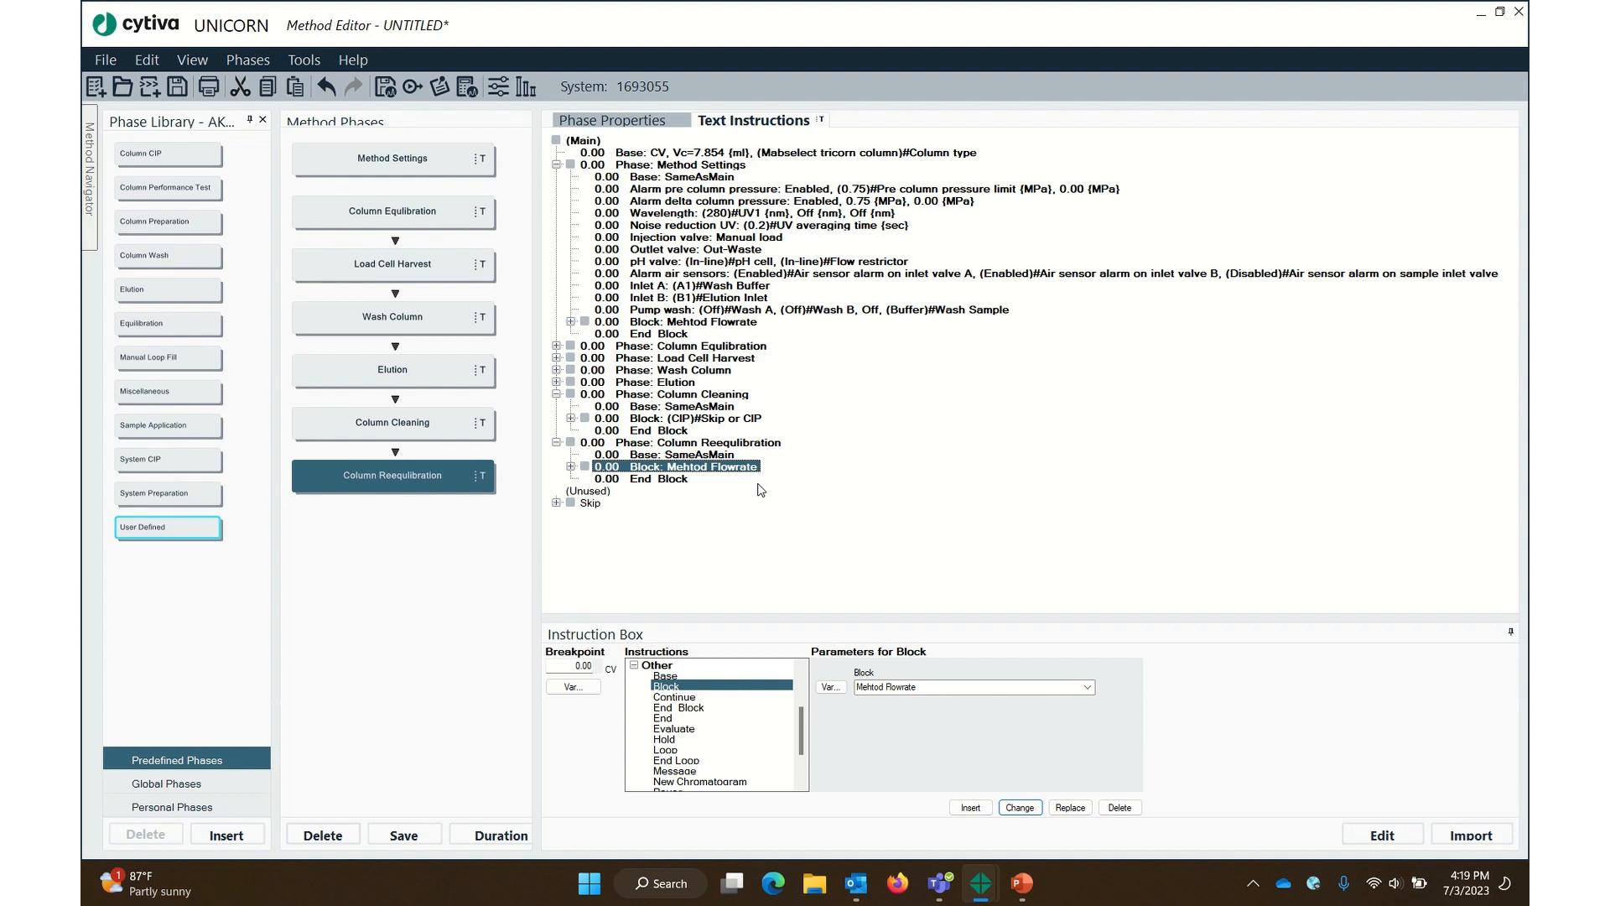
Insert an Inlet A instruction with position A1 in Column Reequlibration and place it ahead of the Mehtod Flowrate block
left_click(635, 665)
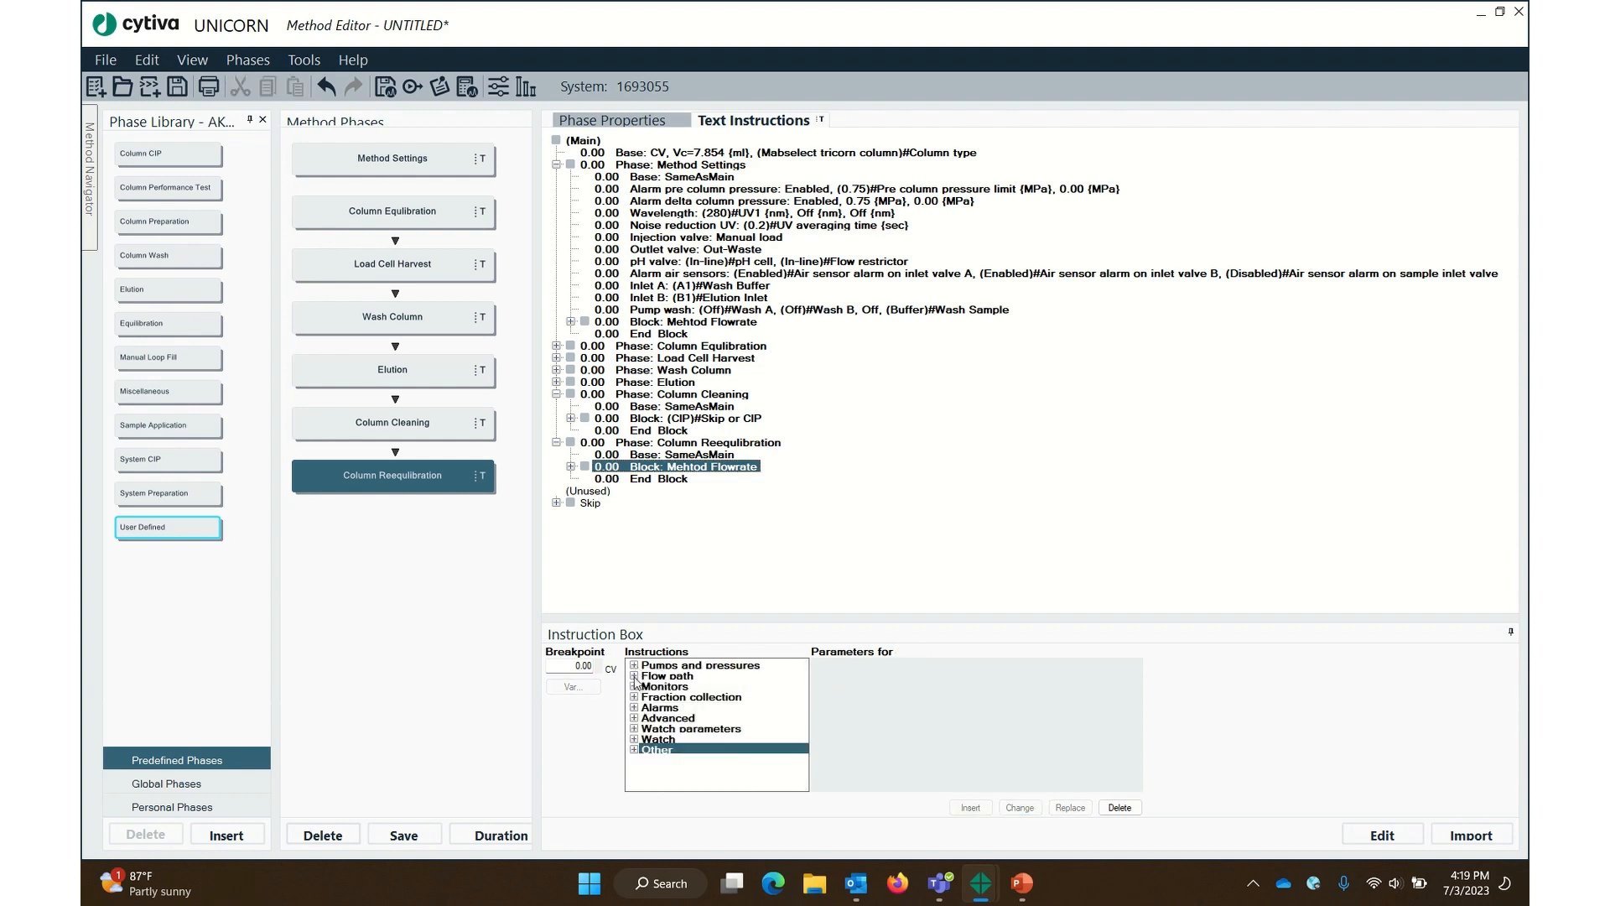
left_click(635, 675)
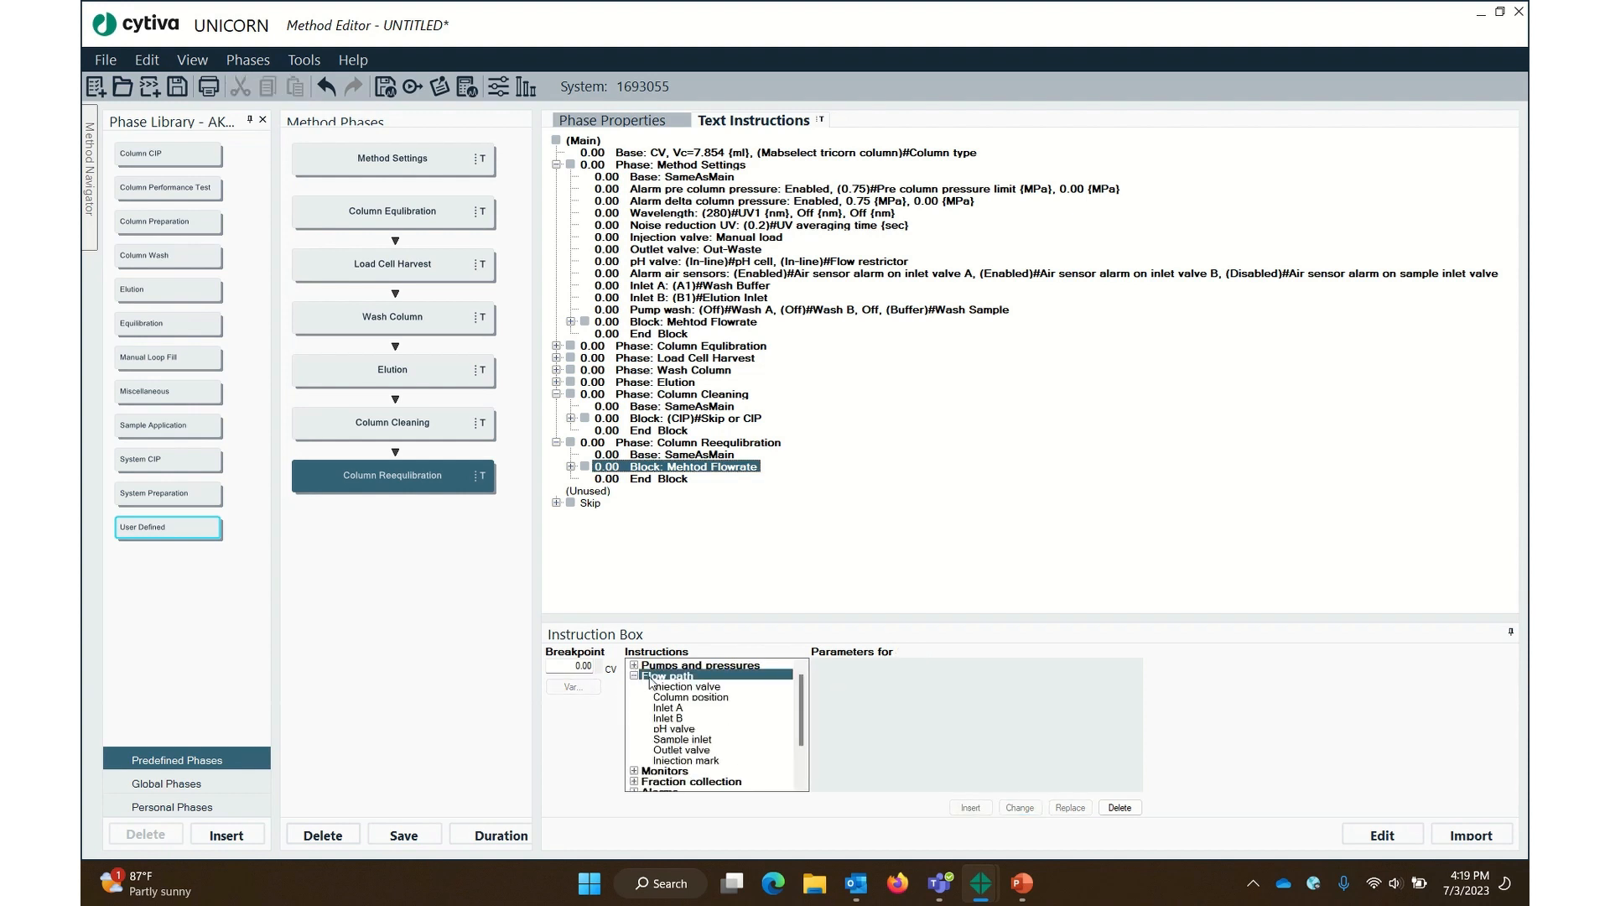
left_click(678, 710)
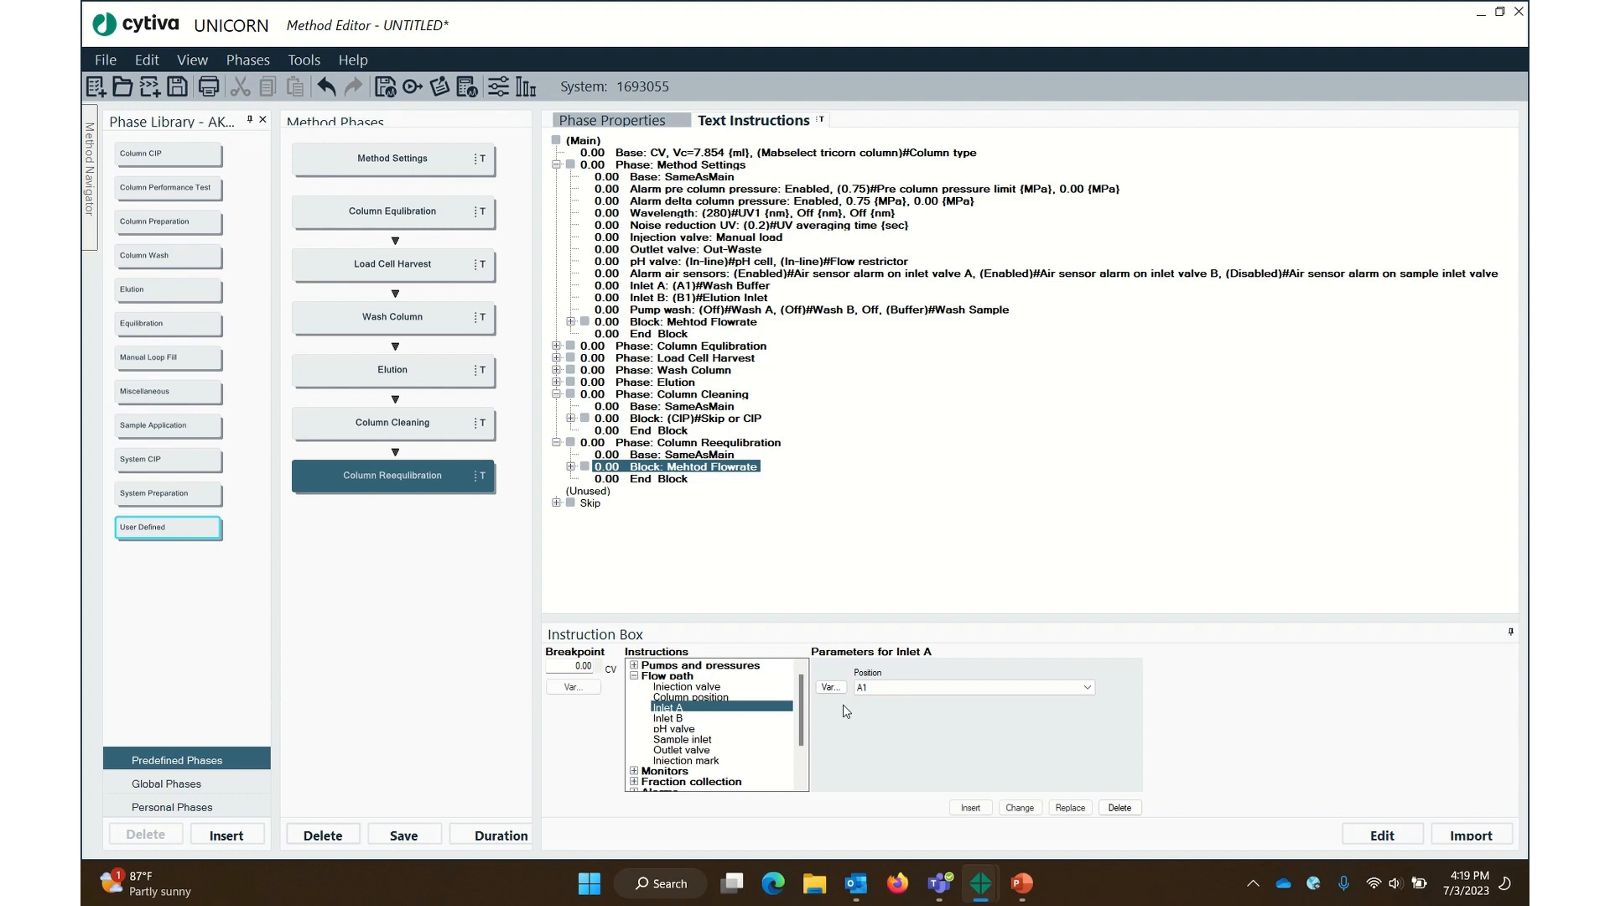
left_click(973, 807)
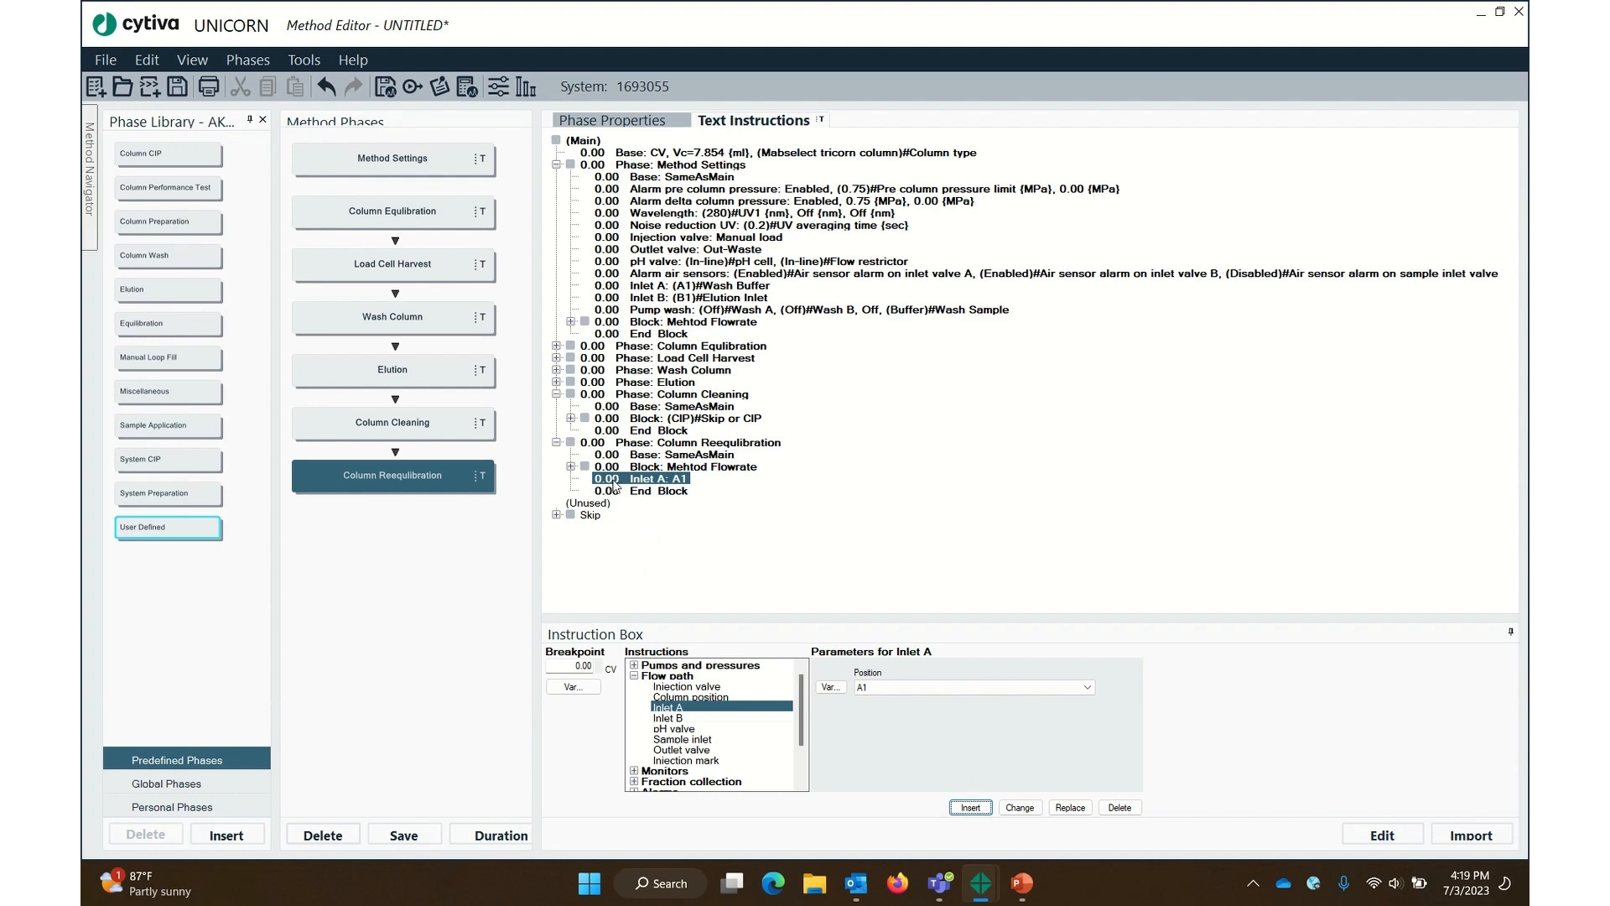
key("Up")
key("Up")
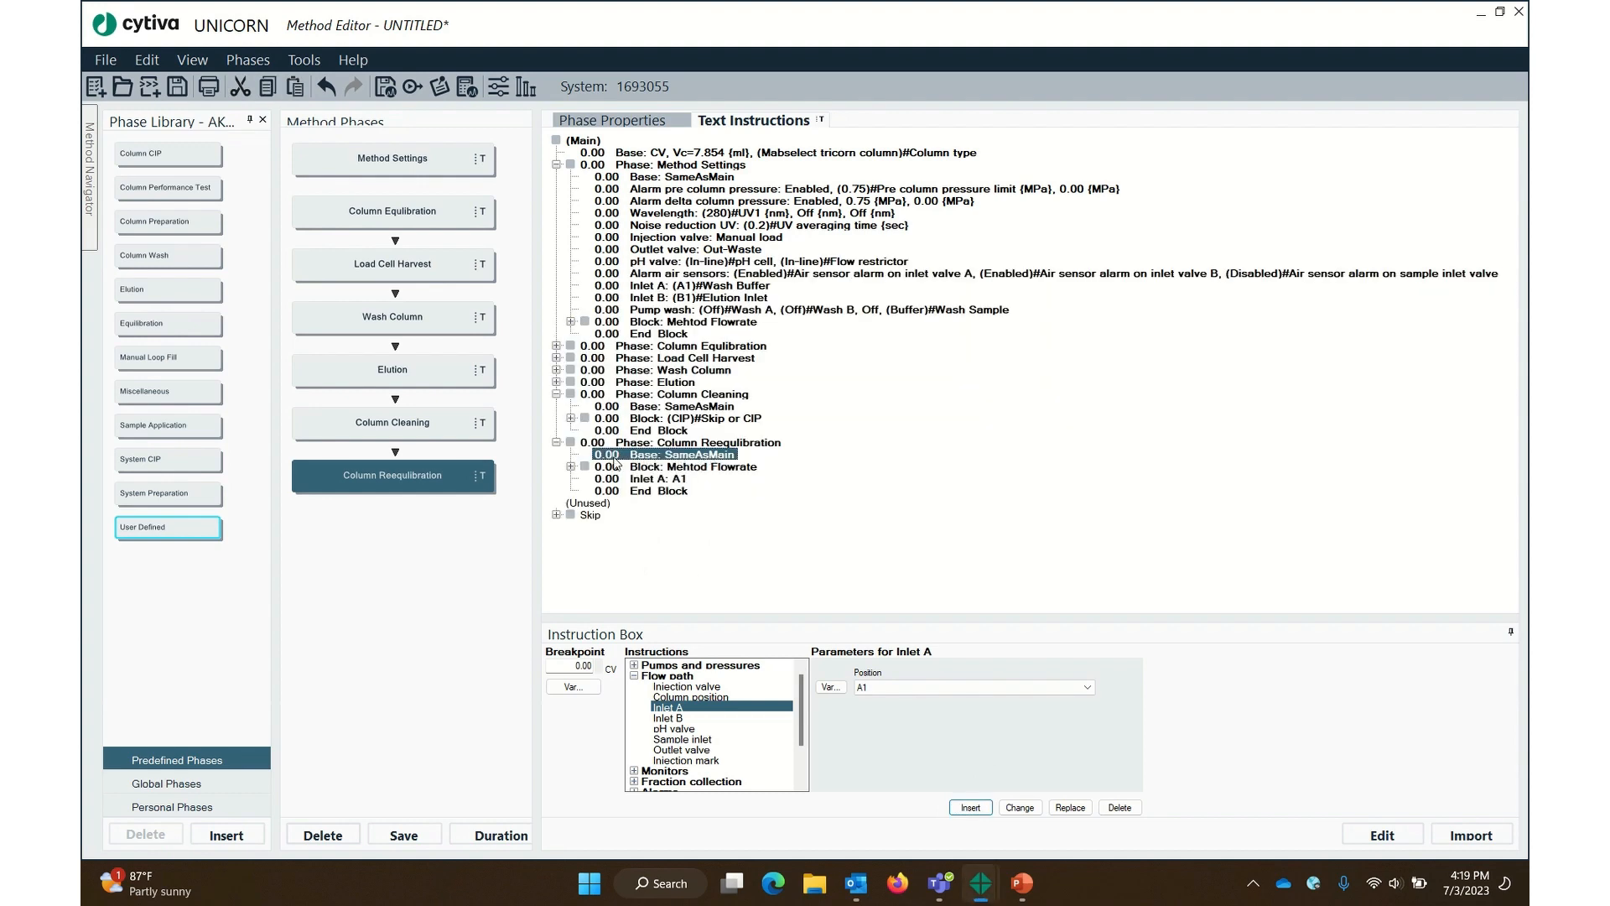
left_click_drag(642, 467, 635, 494)
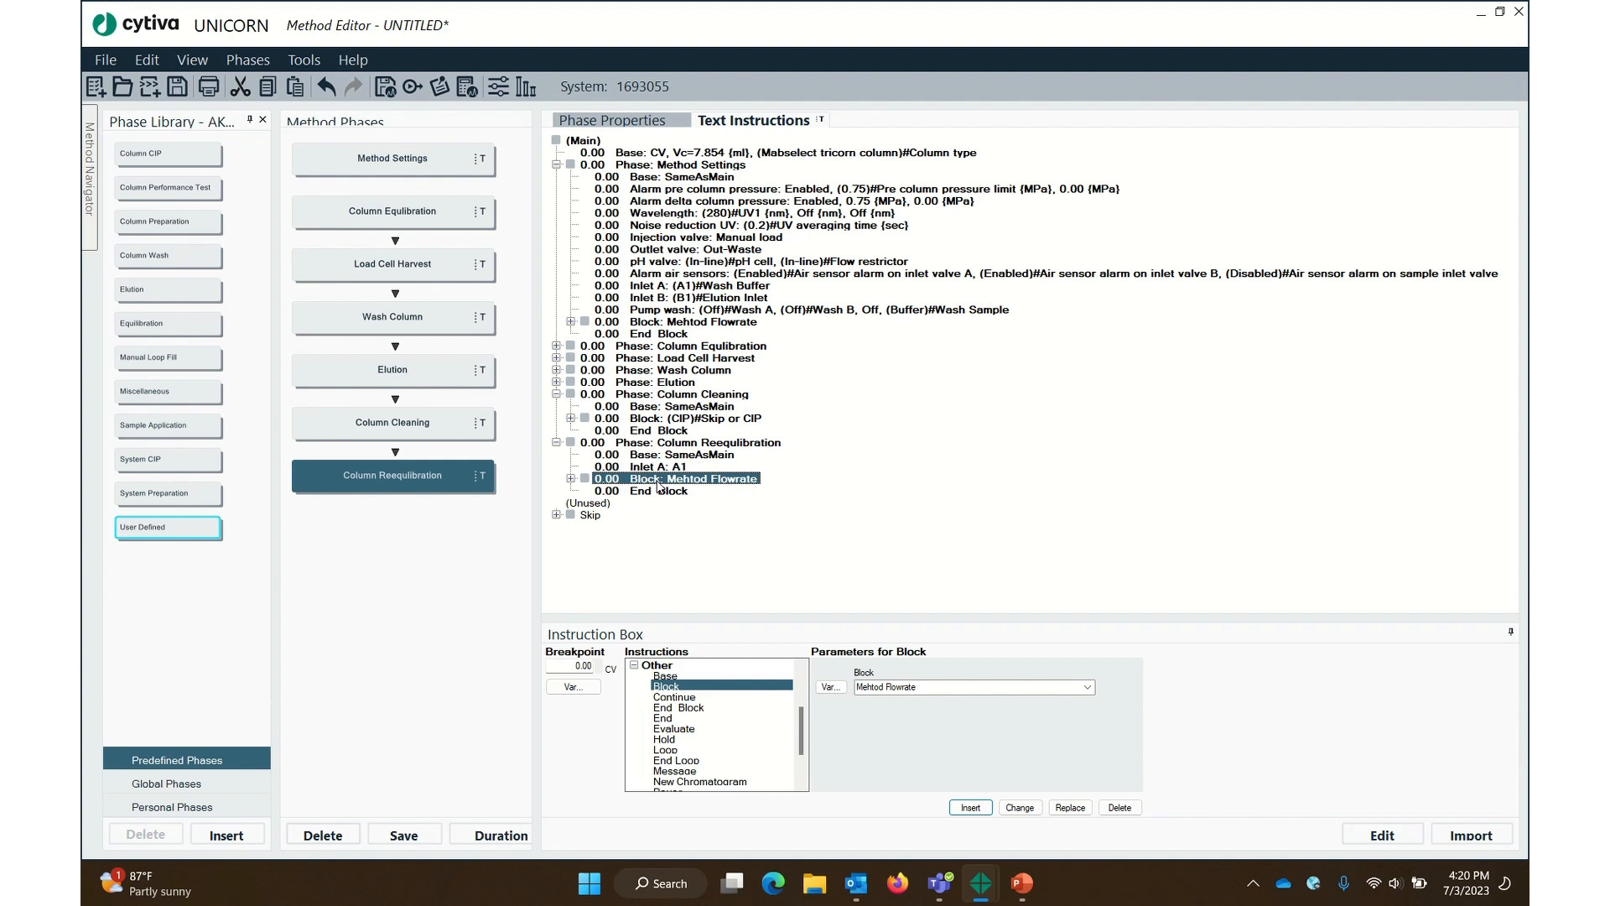
Set the breakpoint of Column Reequlibration's End_Block to 5 CV and make it a variable named Length of reequlibration
left_click(662, 493)
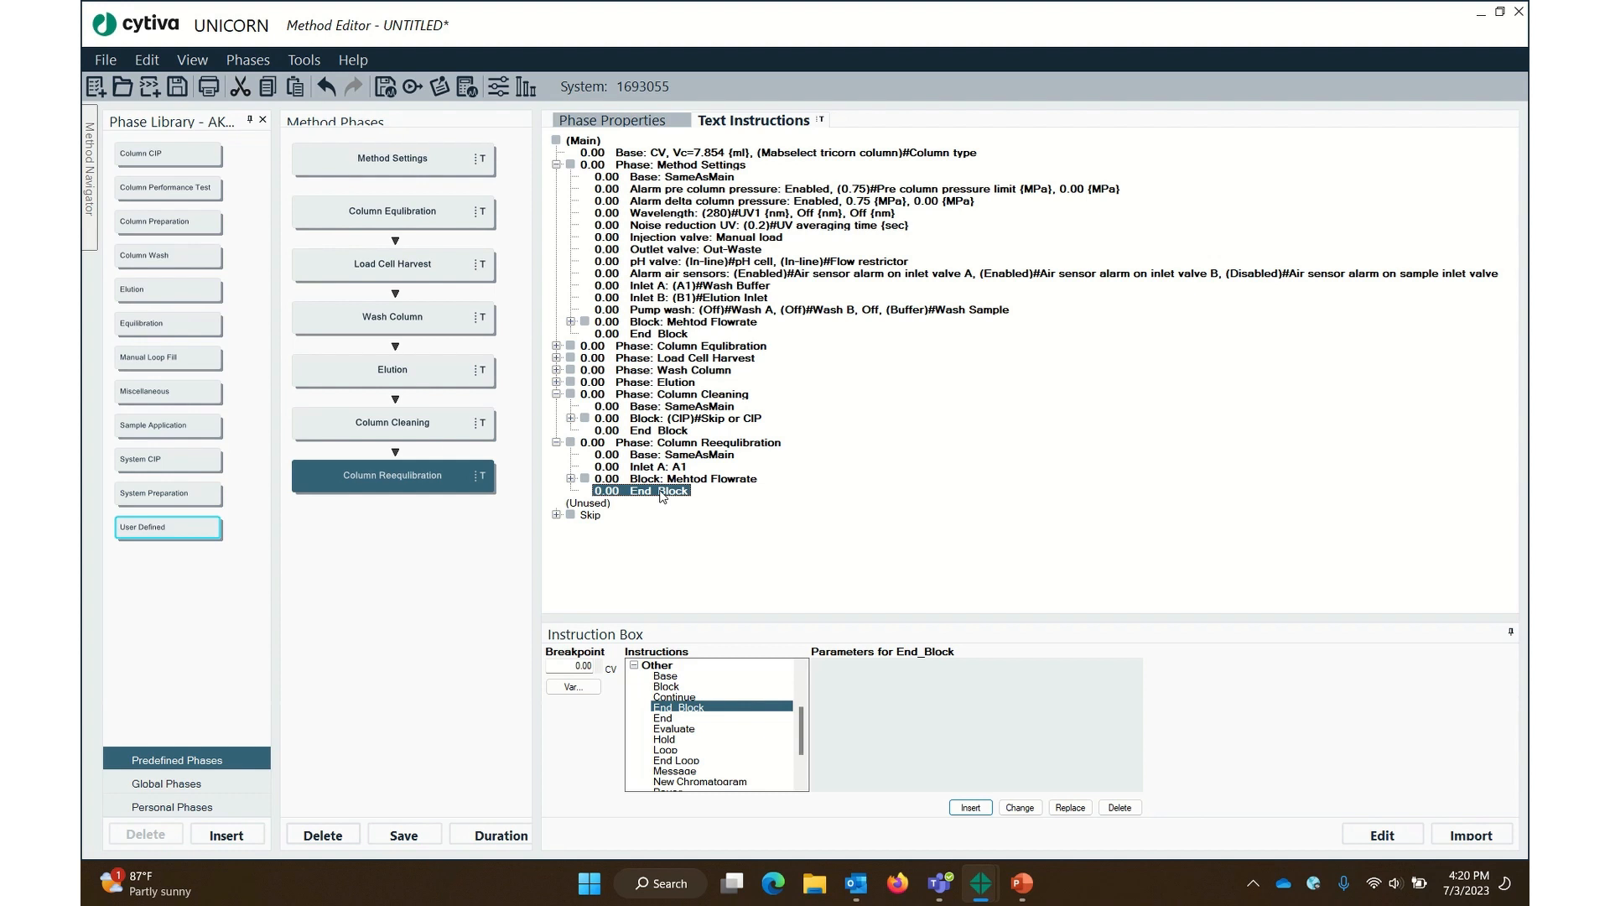
left_click(581, 667)
type("5")
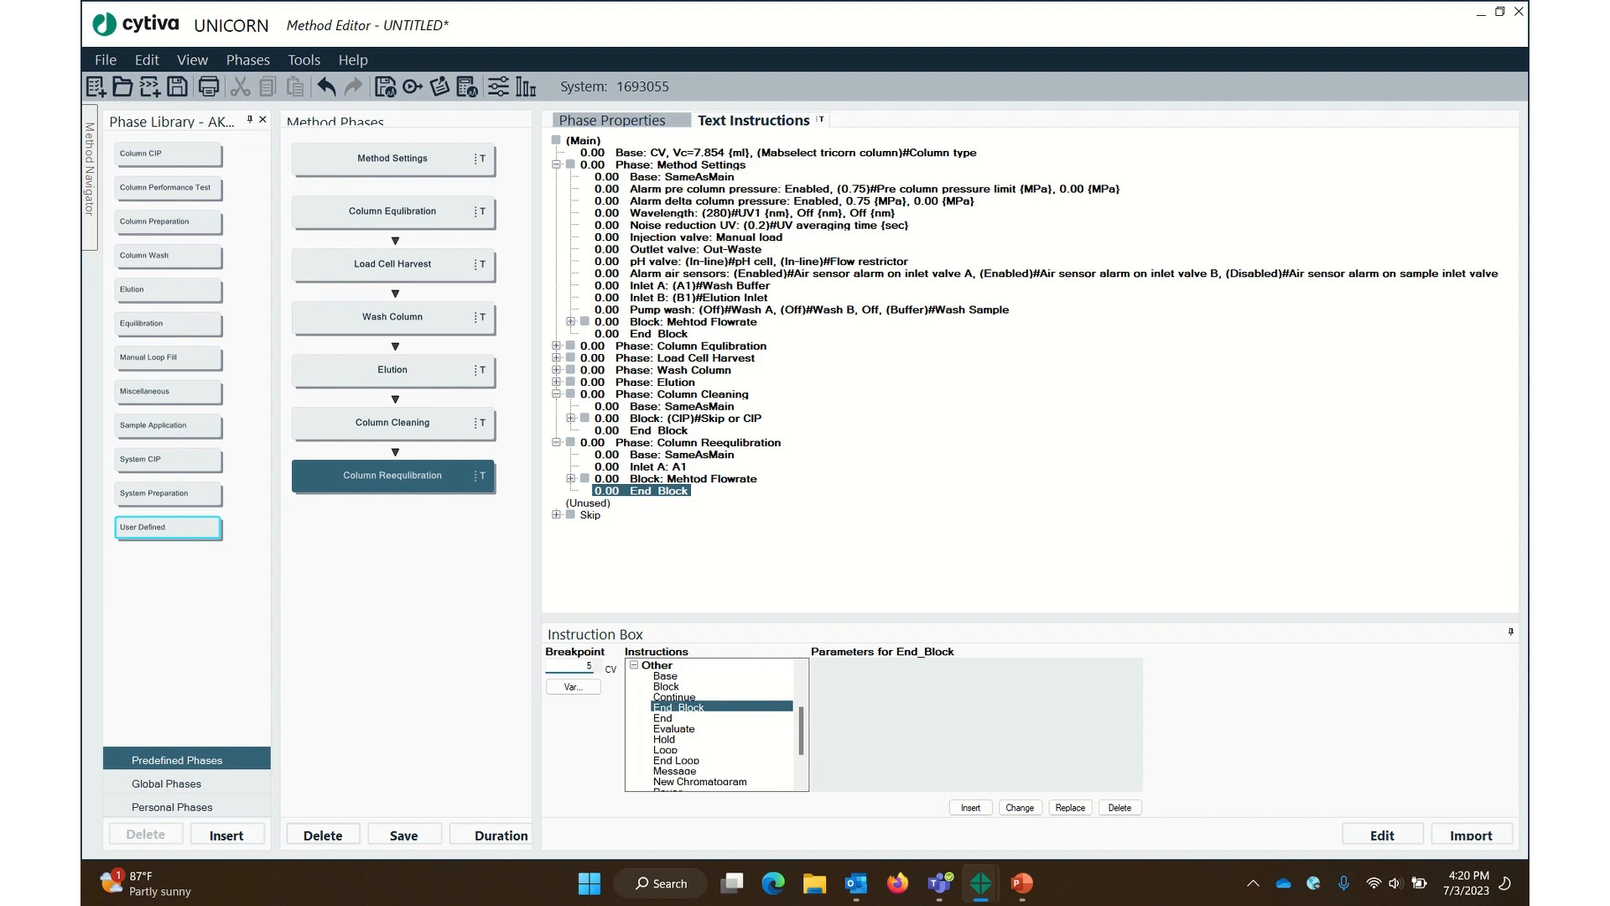
left_click(581, 689)
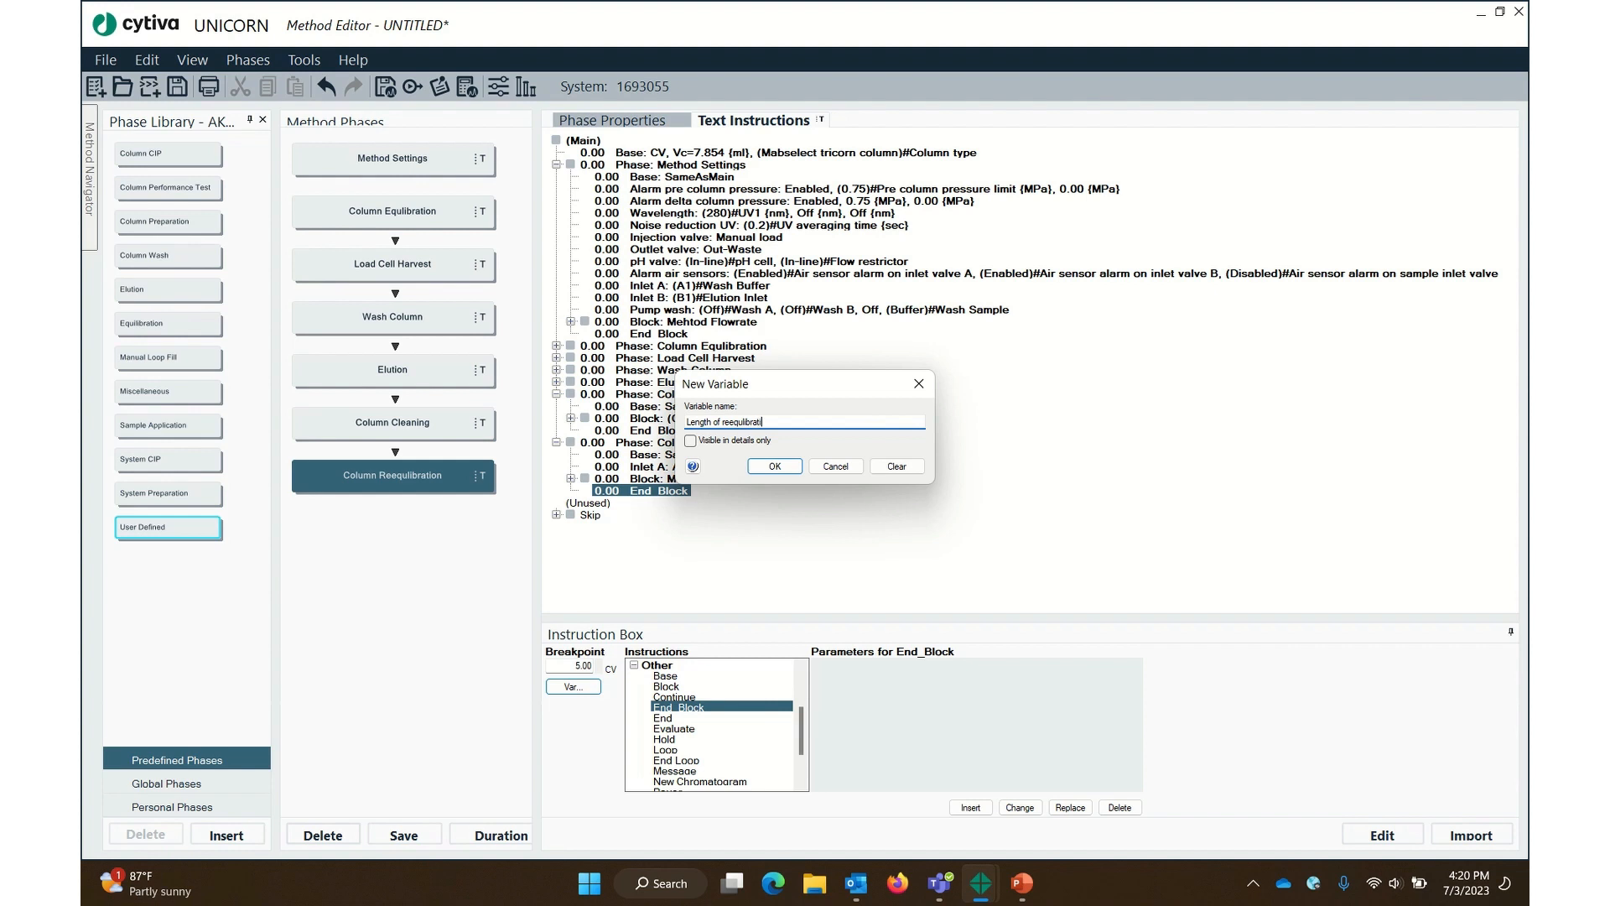
left_click(775, 466)
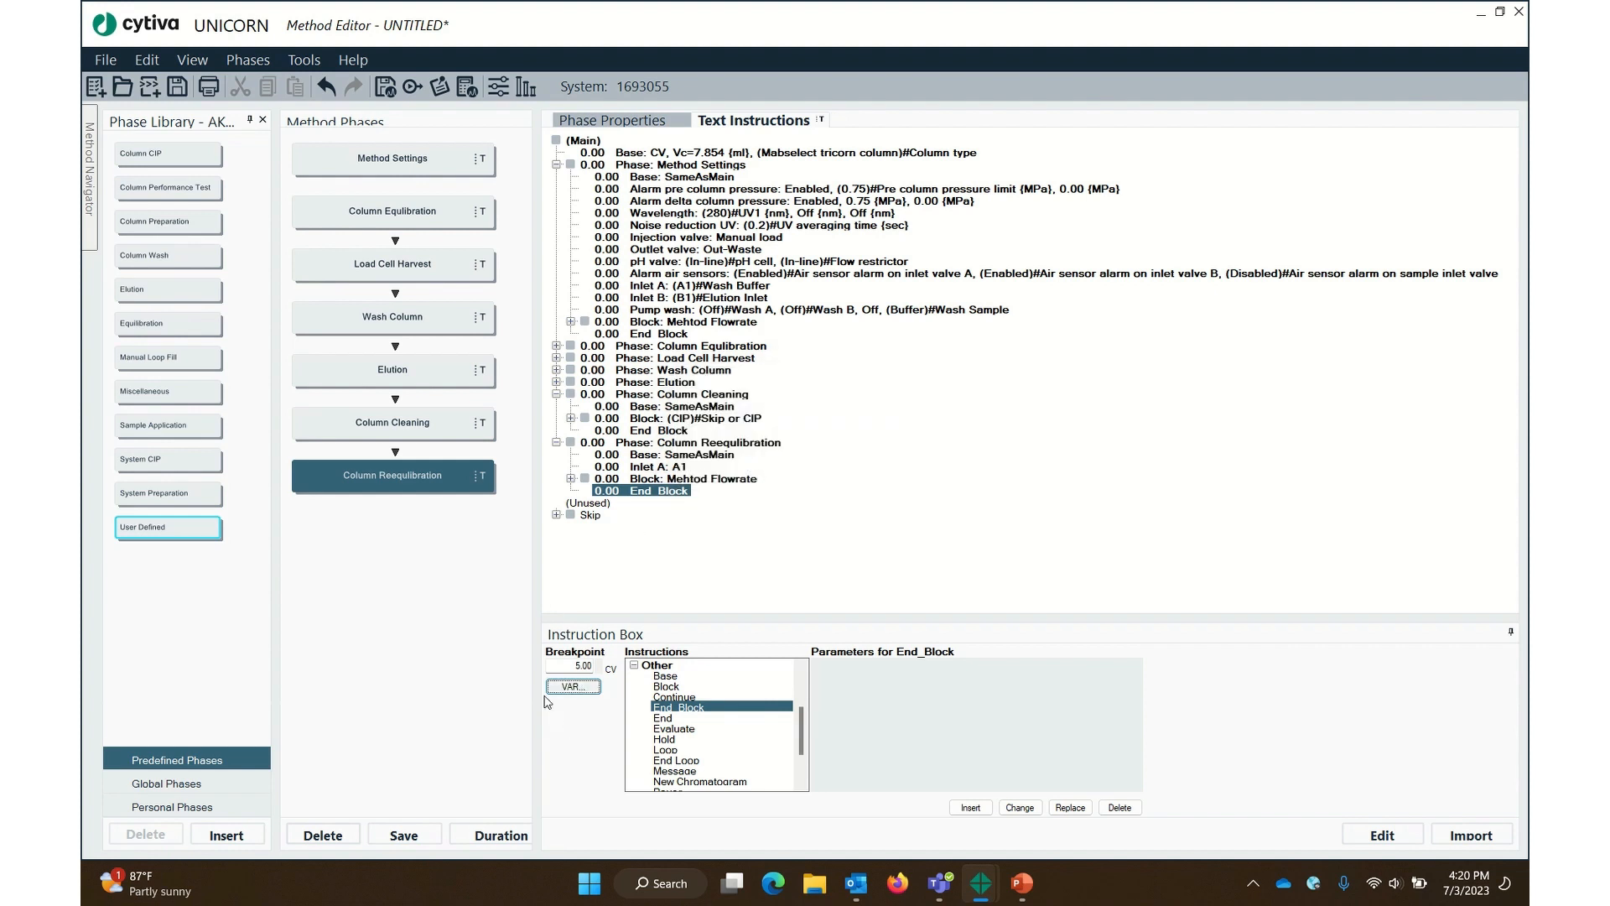
left_click(1019, 807)
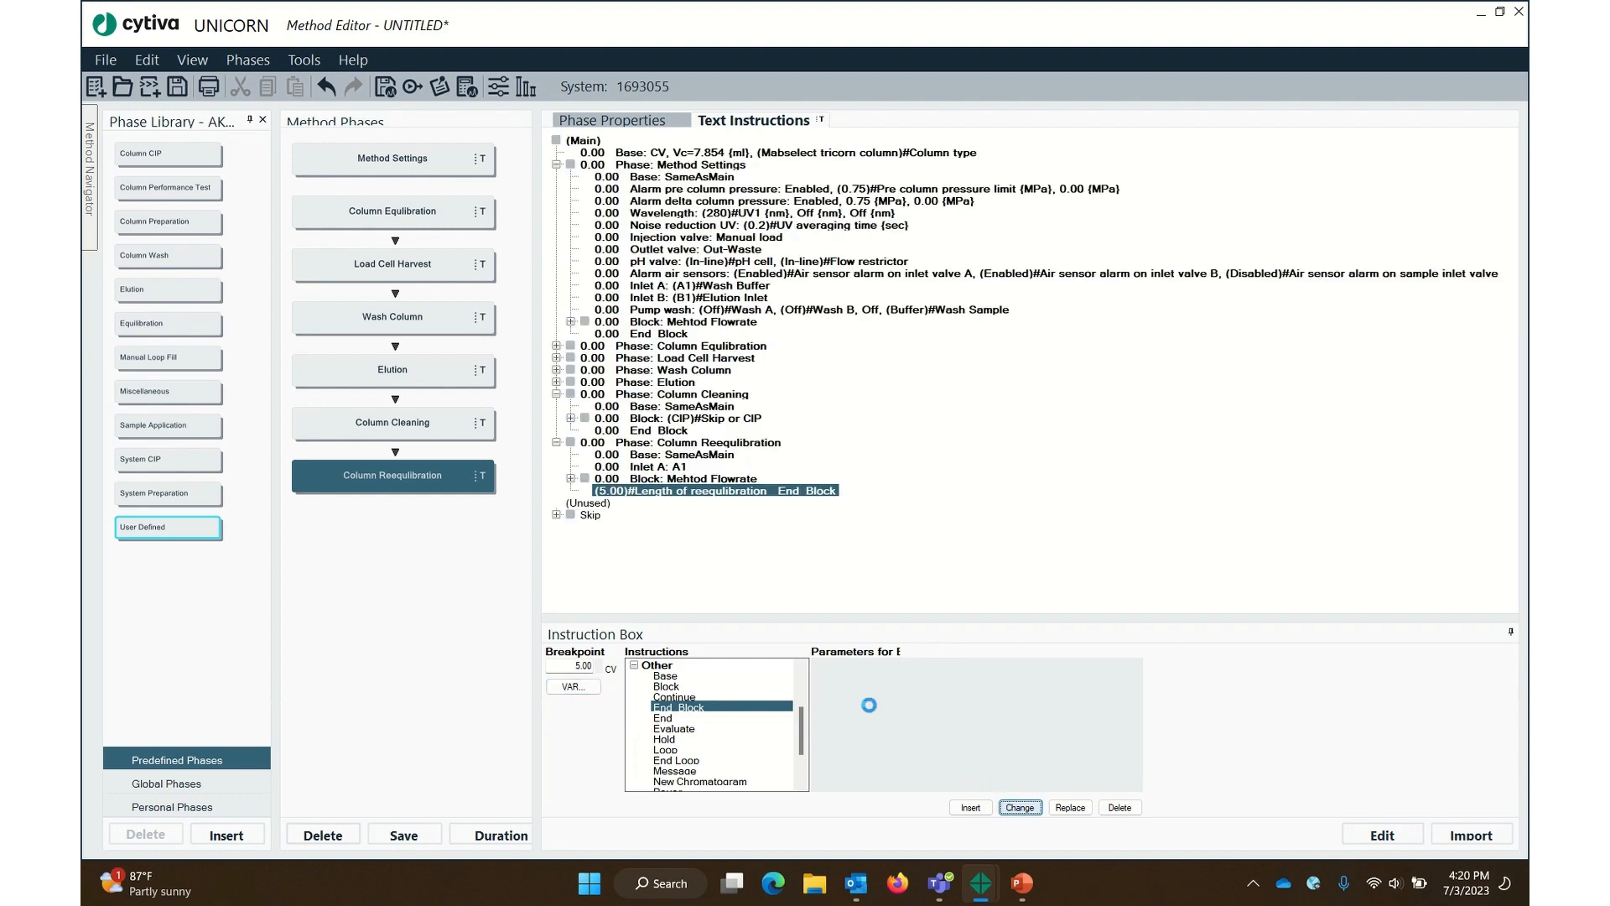
Set the breakpoint of the Mehtod Flowrate block in Column Reequlibration to 1 CV
left_click(678, 481)
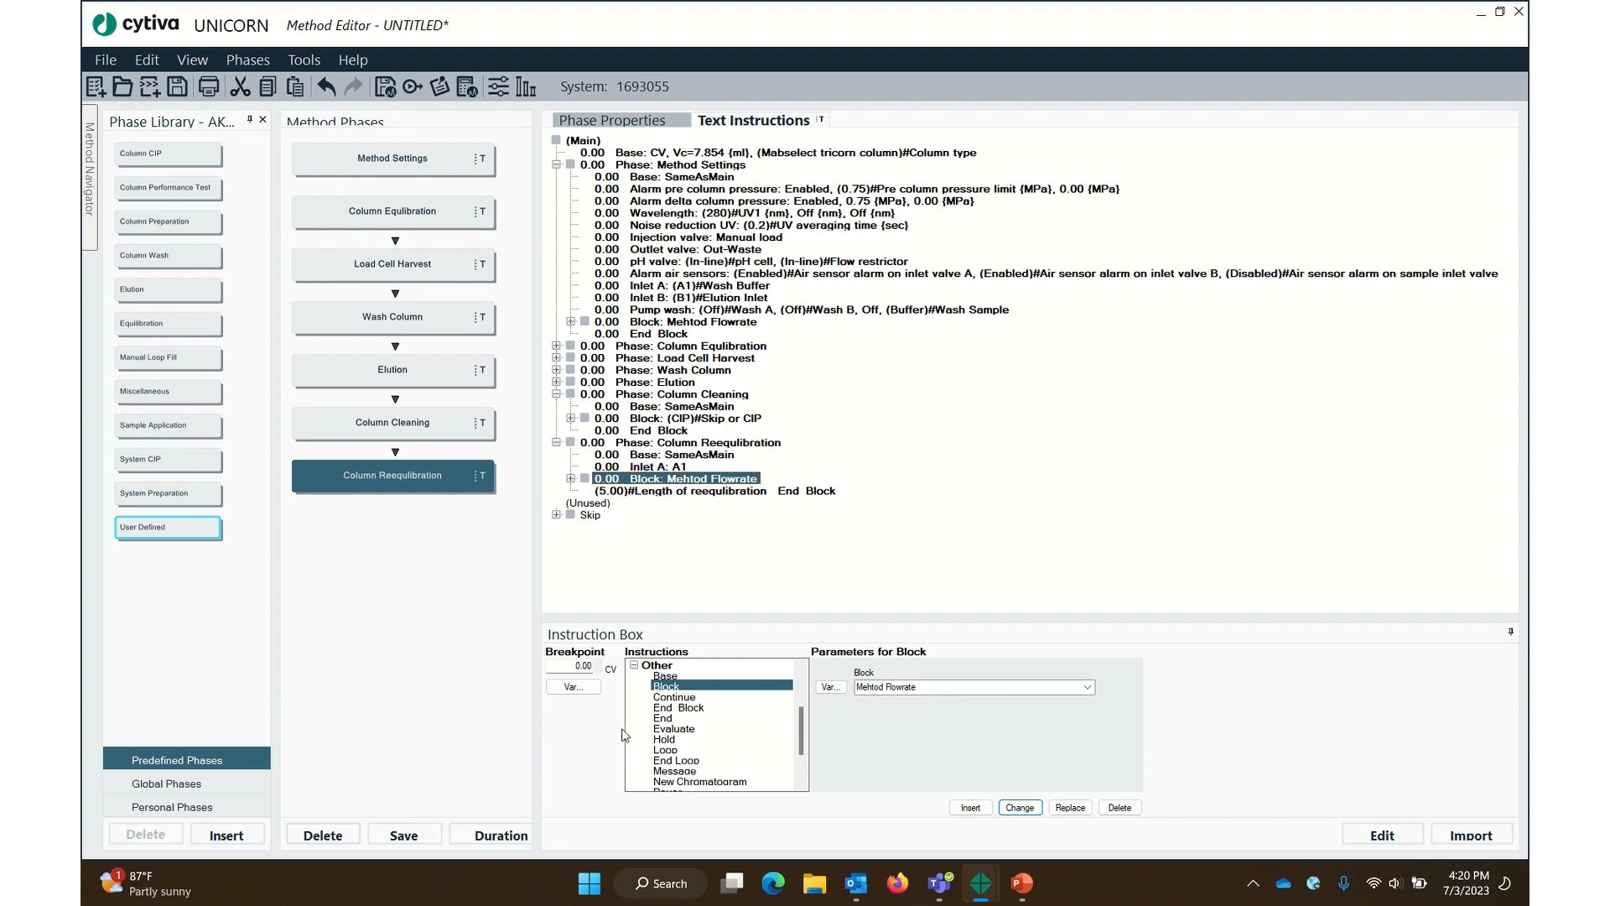
left_click(566, 665)
double_click(566, 665)
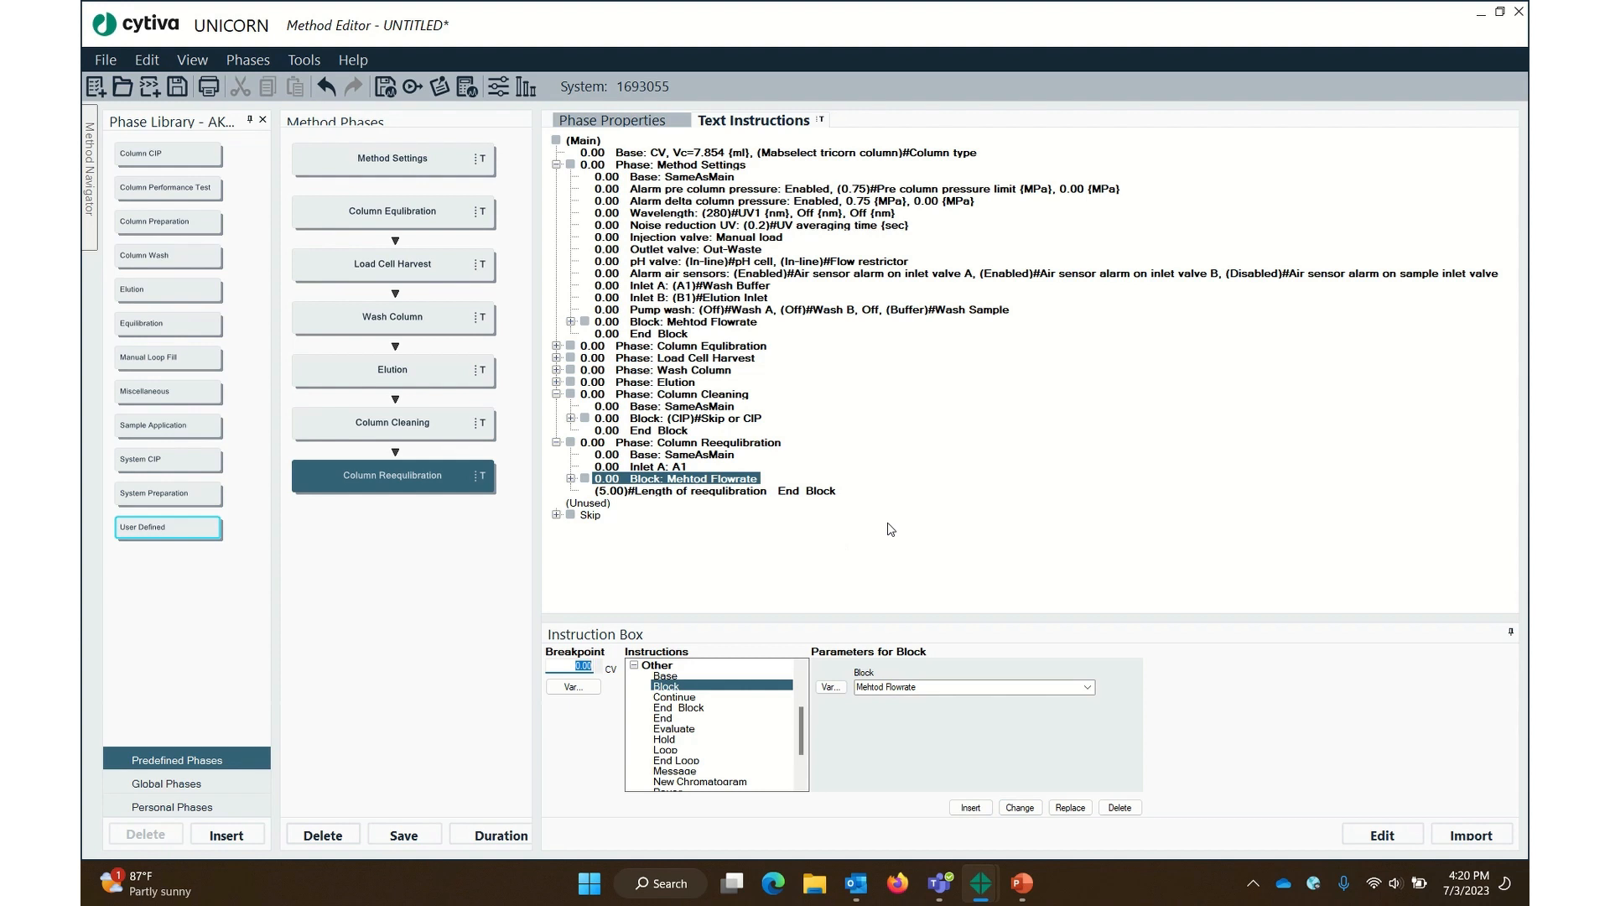
type("1")
left_click(1019, 809)
Set the Length of reequlibration breakpoint of the phase's End_Block to 5 CV again
left_click(614, 493)
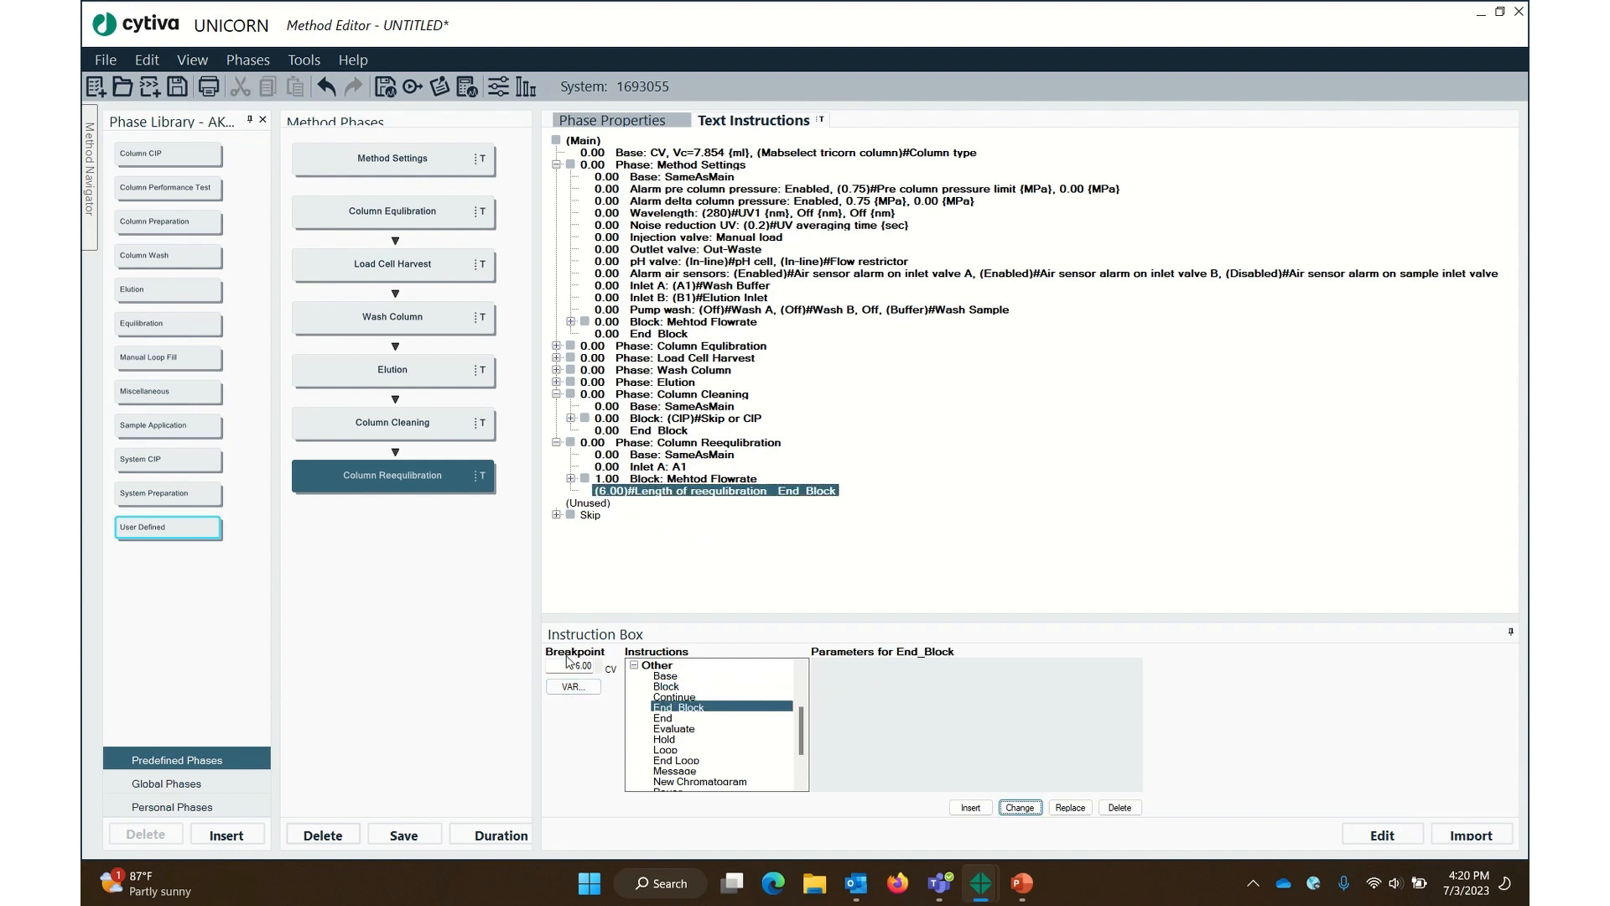
double_click(581, 666)
type("5")
left_click(1020, 806)
left_click(675, 514)
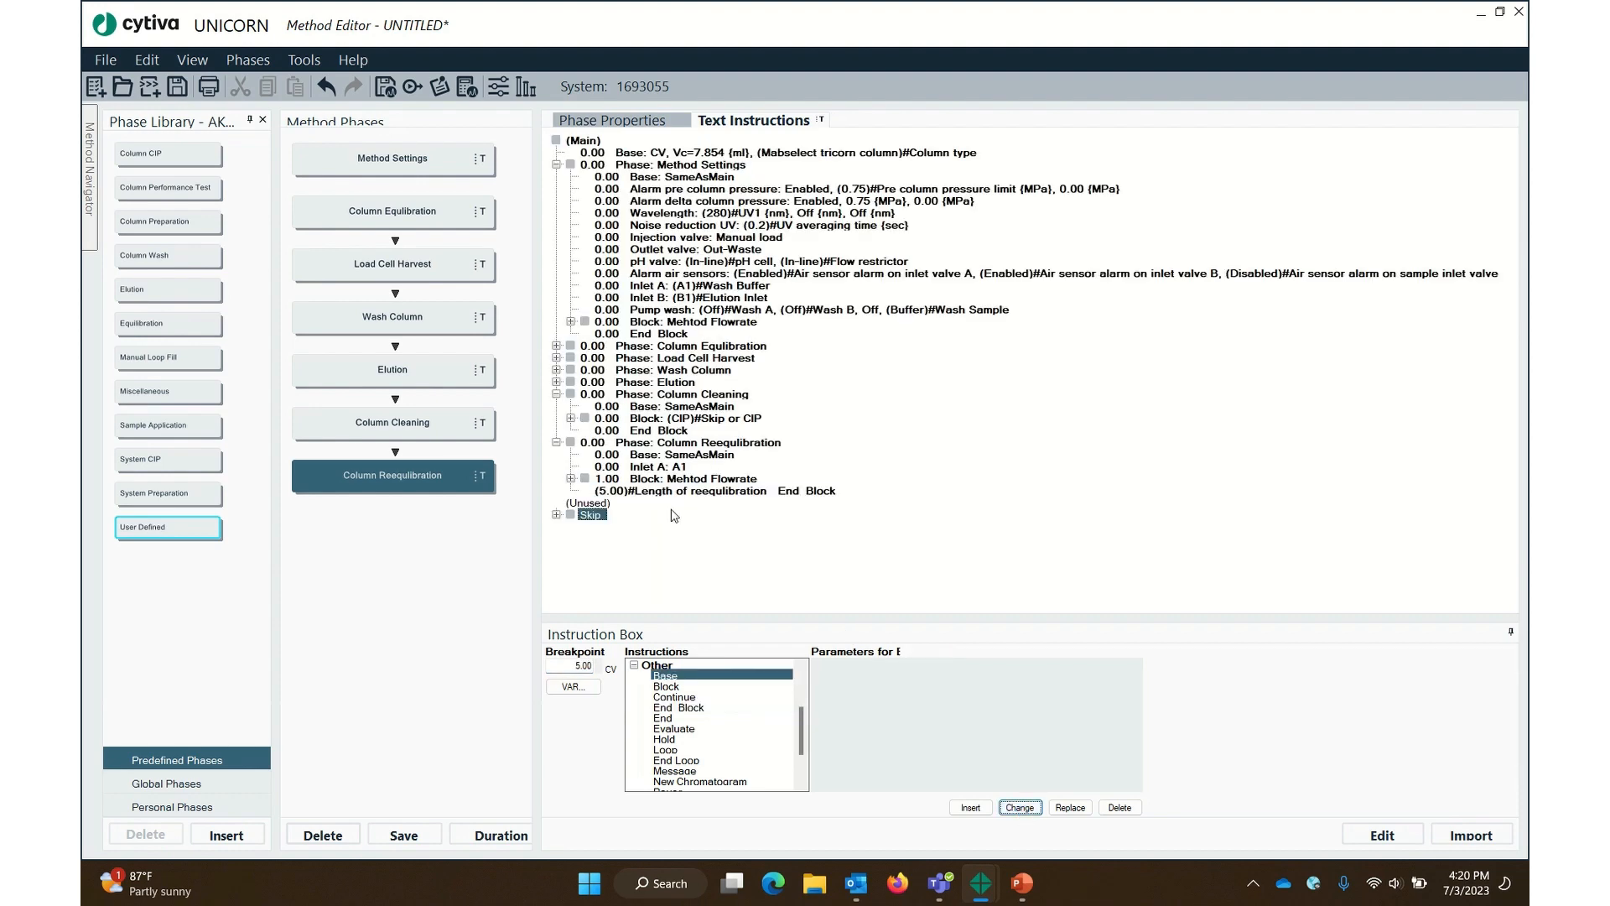
Expand the Mehtod Flowrate, Skip and CIP blocks and examine their flow, inlet and End_Block instructions within Column Cleaning and Column Reequlibration
left_click(663, 479)
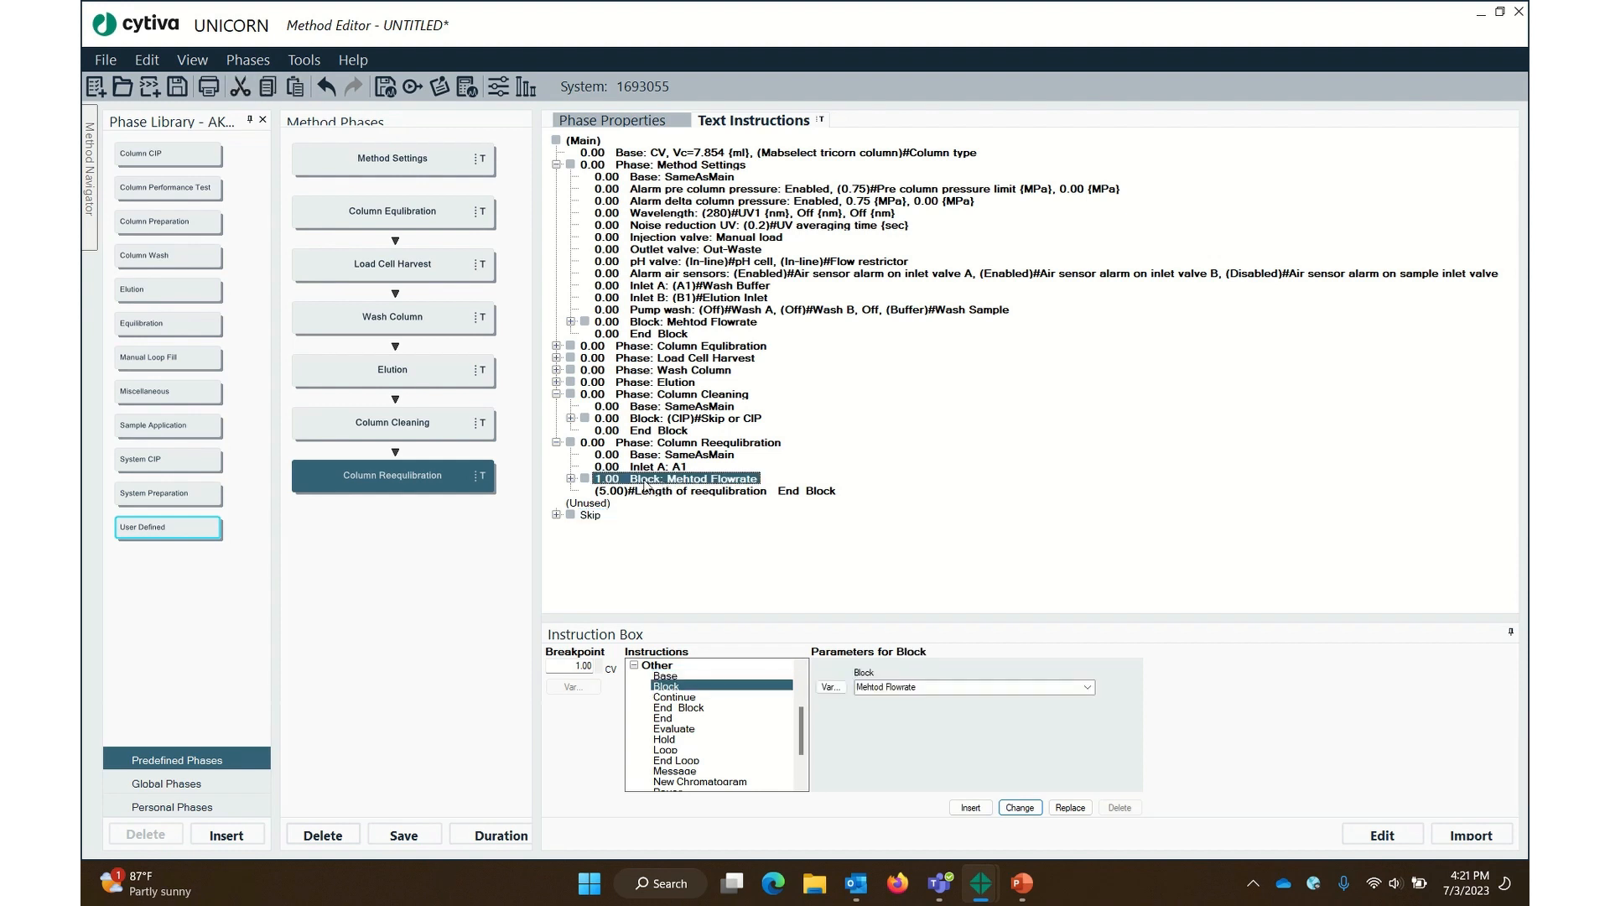
left_click(571, 482)
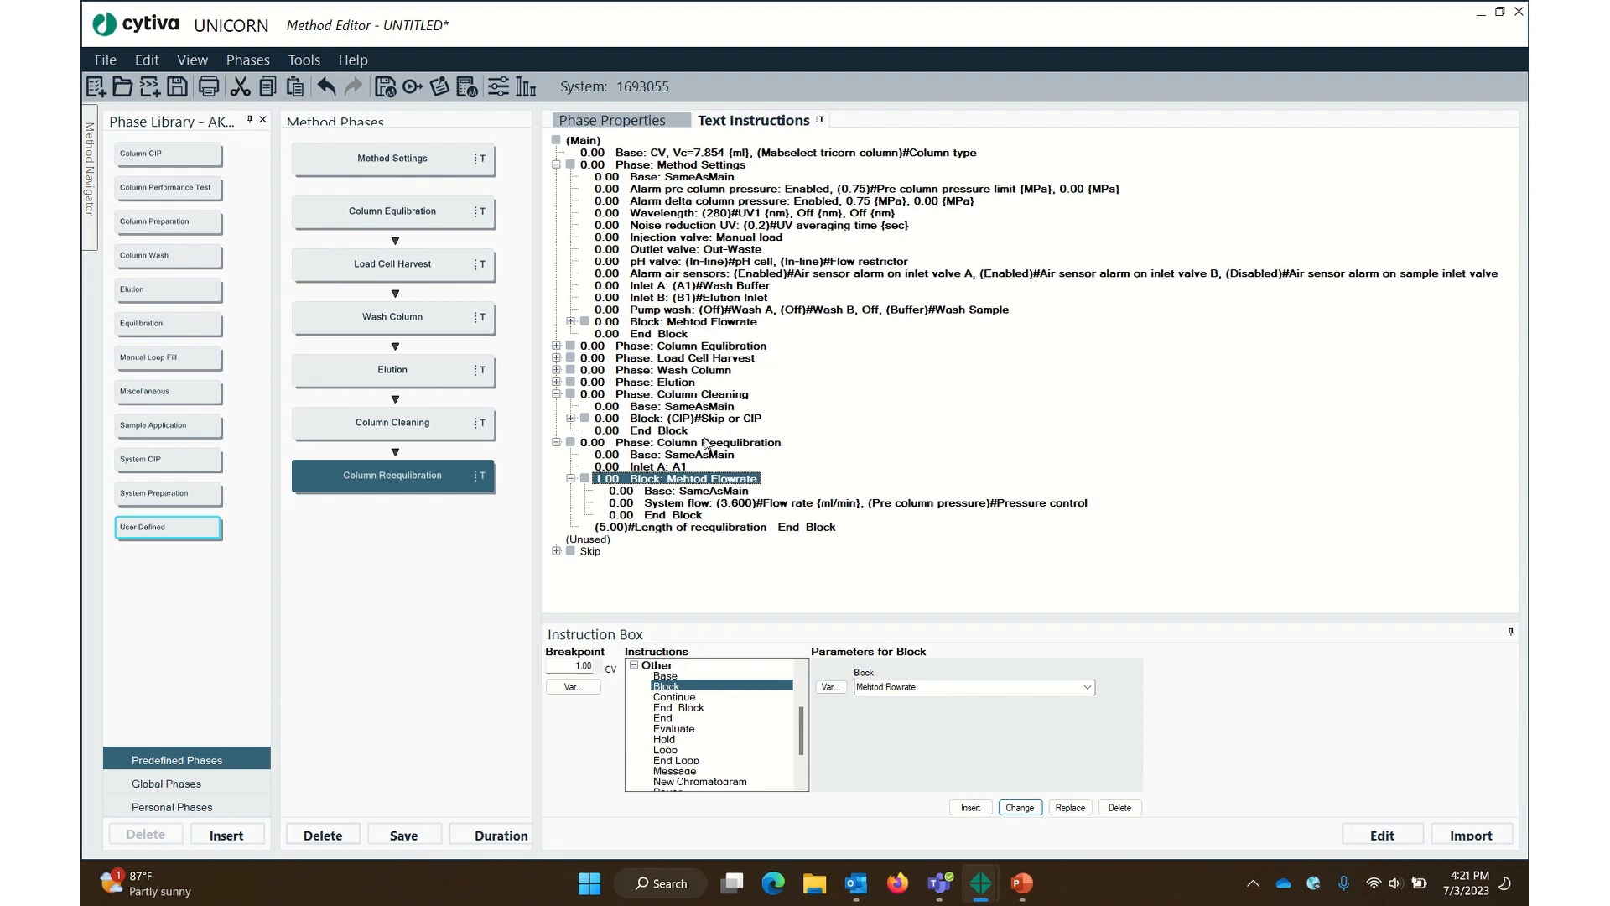
left_click(653, 468)
left_click(652, 479)
left_click(620, 470)
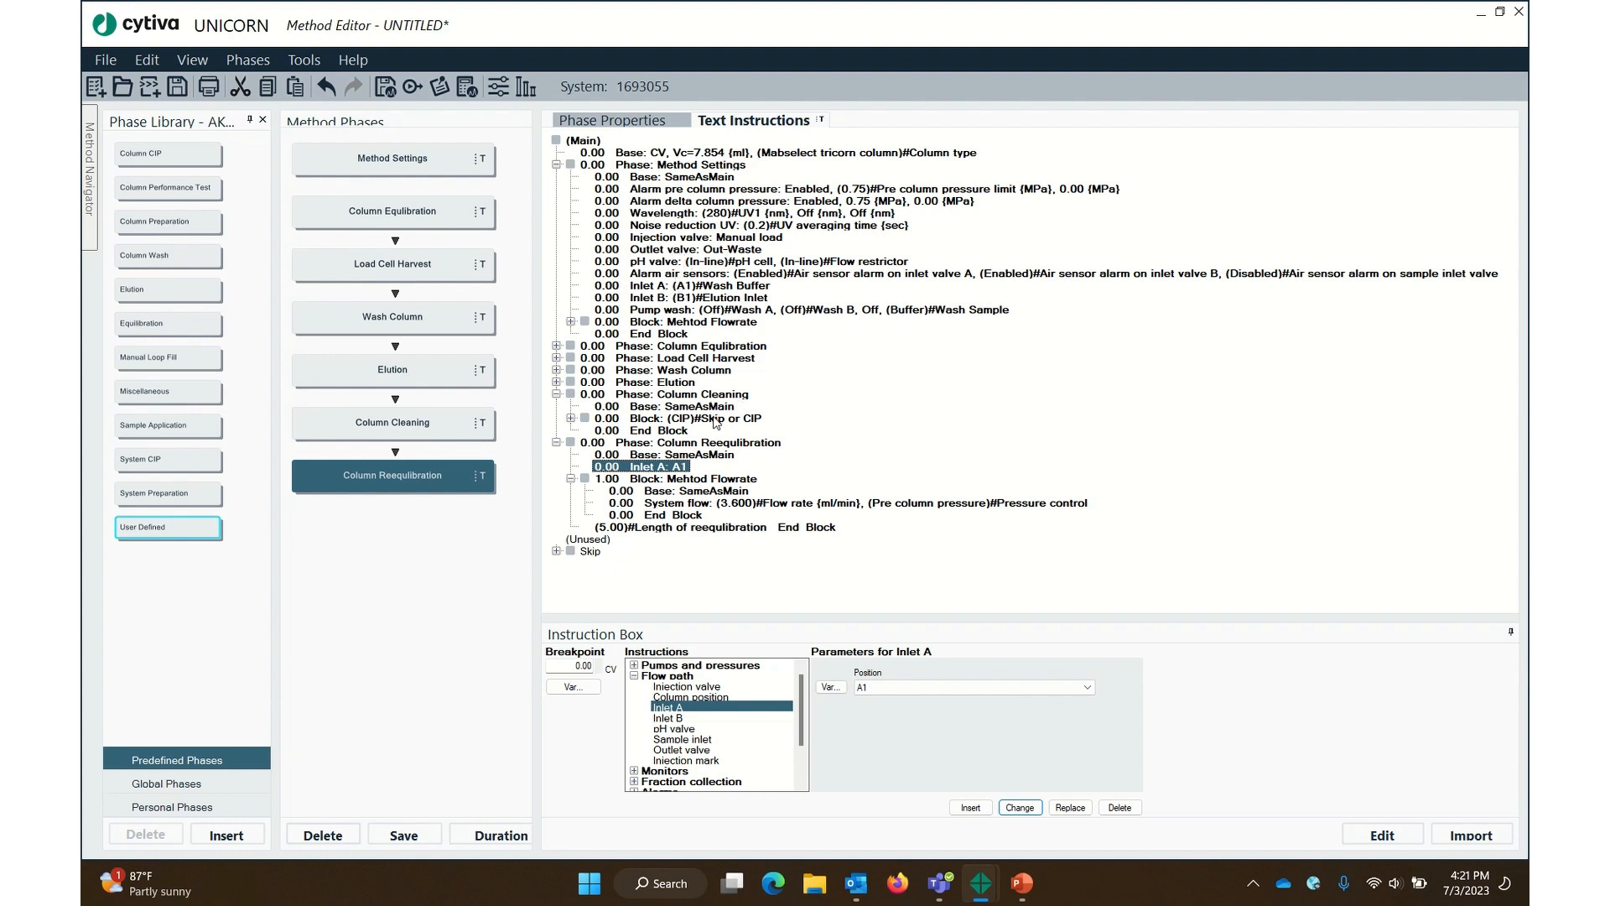
left_click(587, 551)
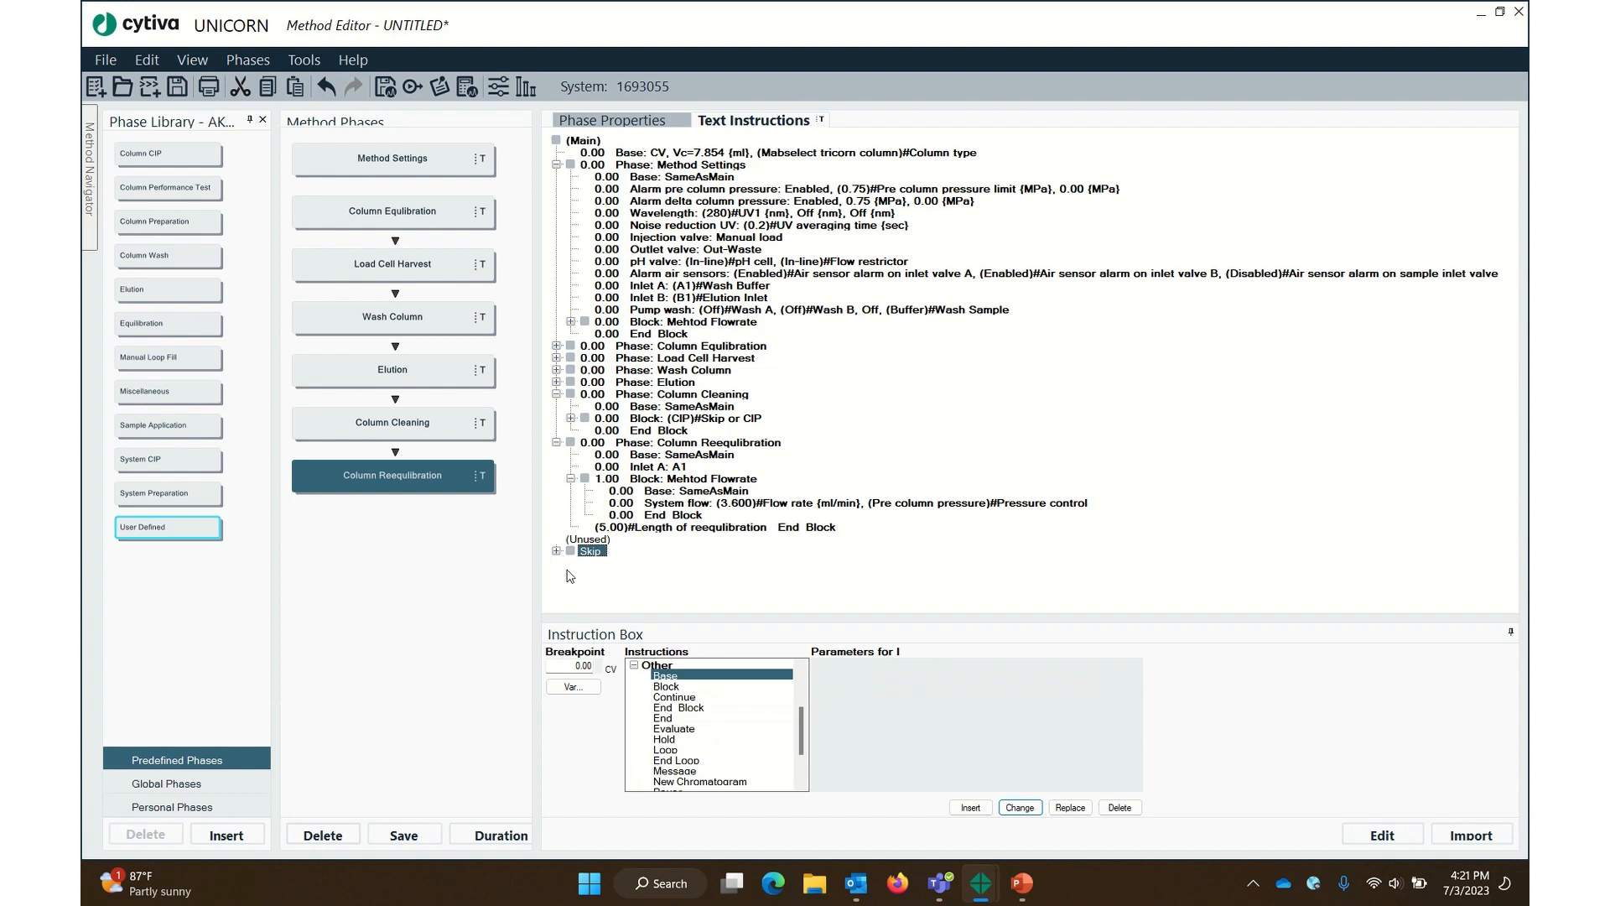
left_click(556, 551)
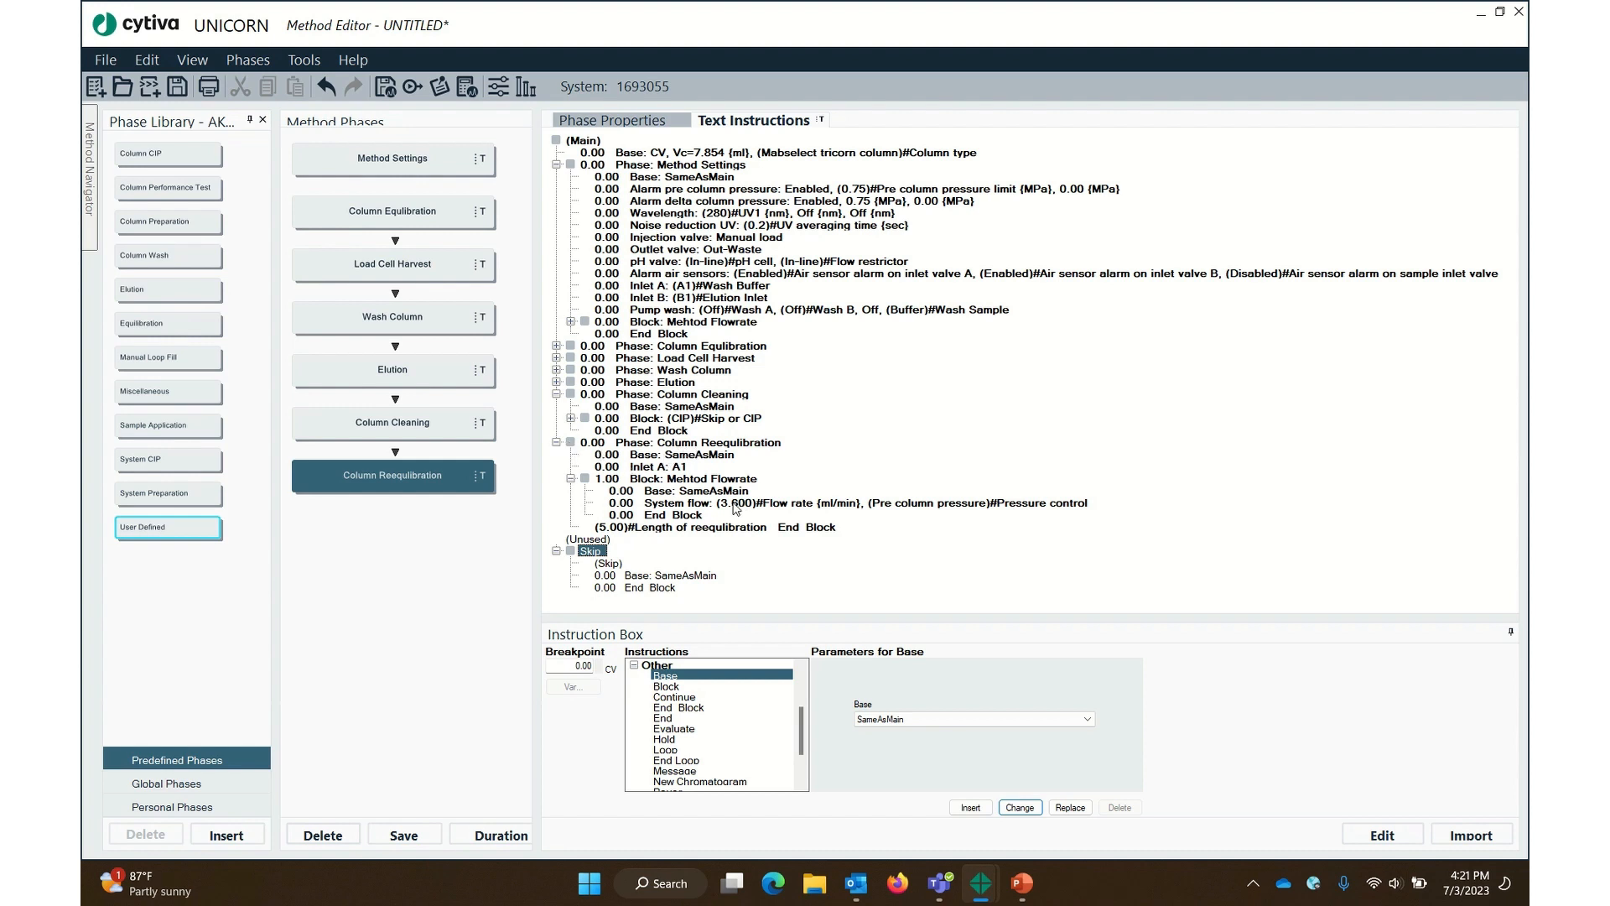
left_click(572, 419)
left_click(695, 445)
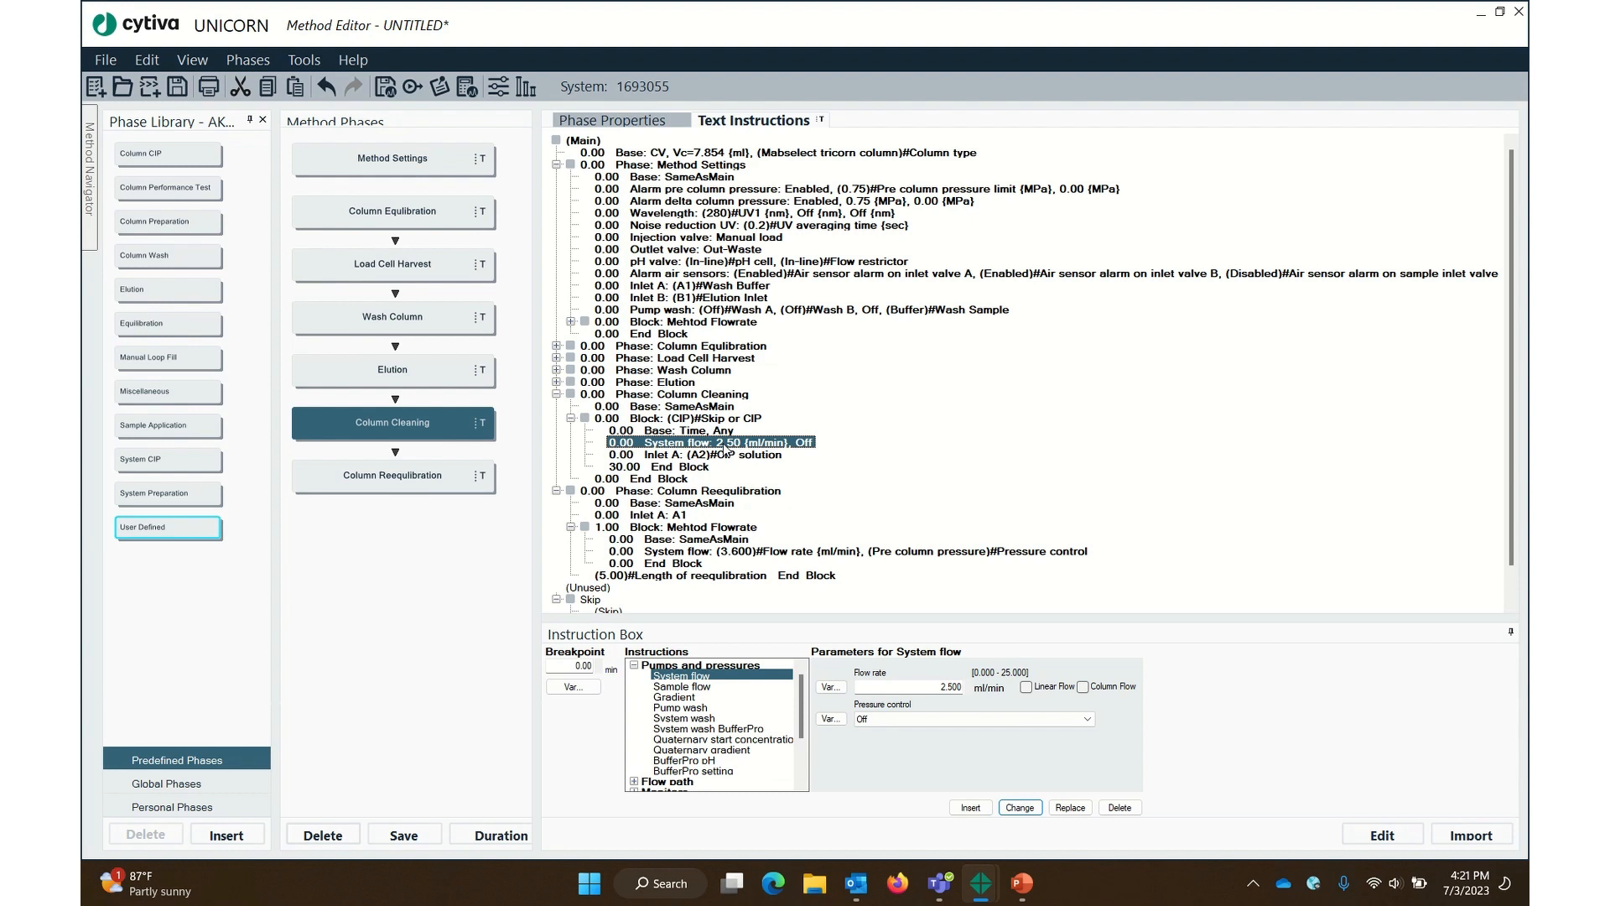
left_click(656, 528)
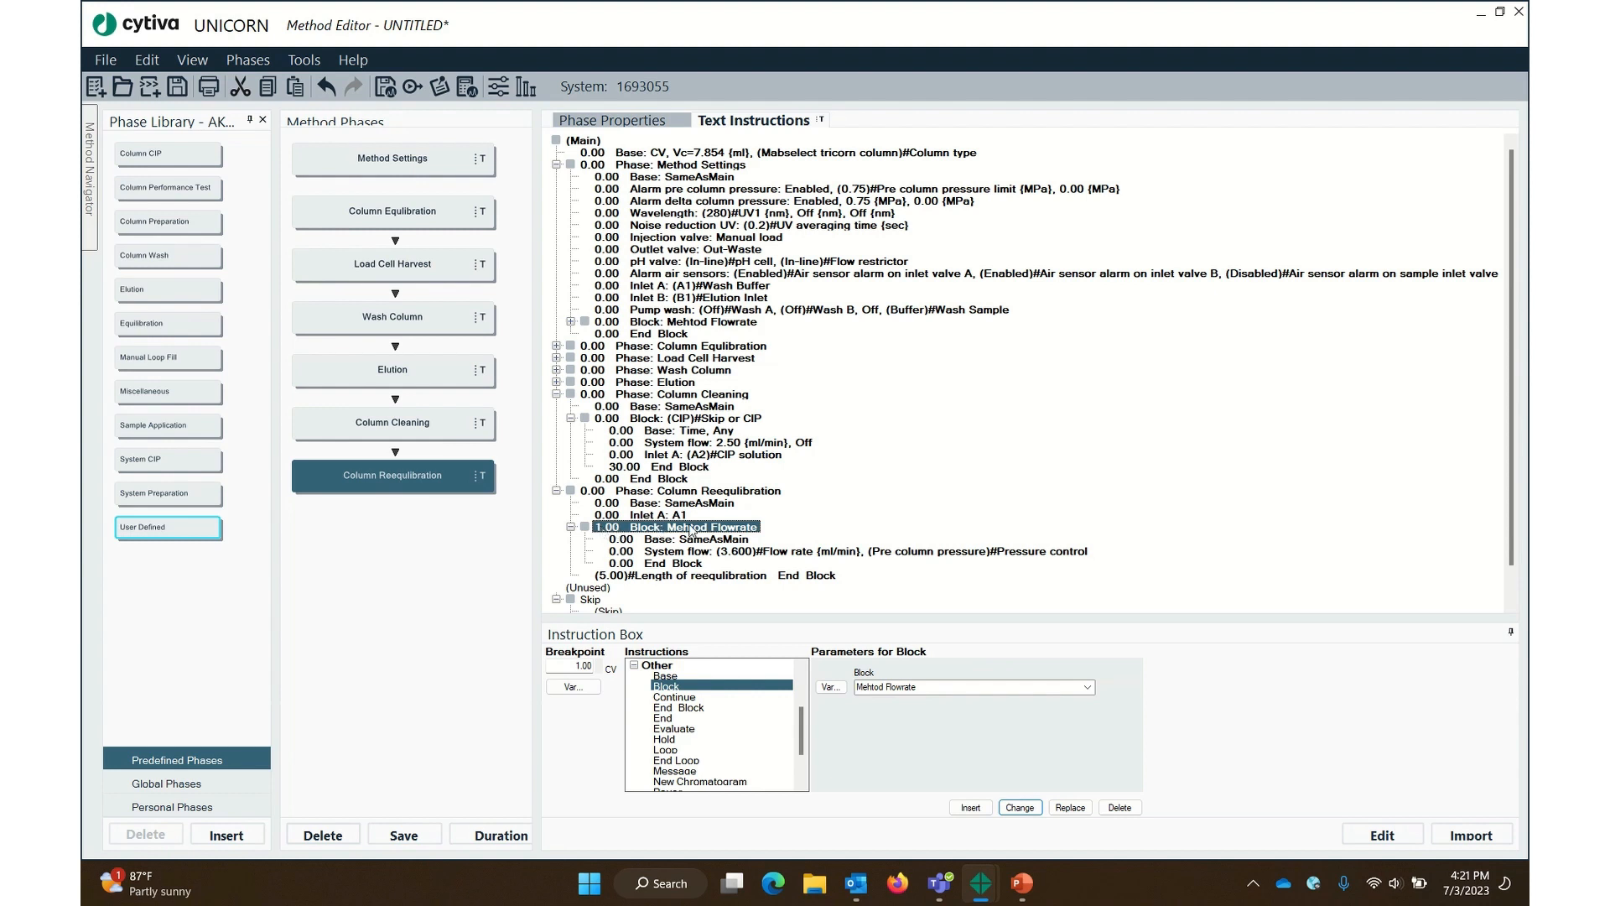
left_click(692, 554)
left_click(767, 575)
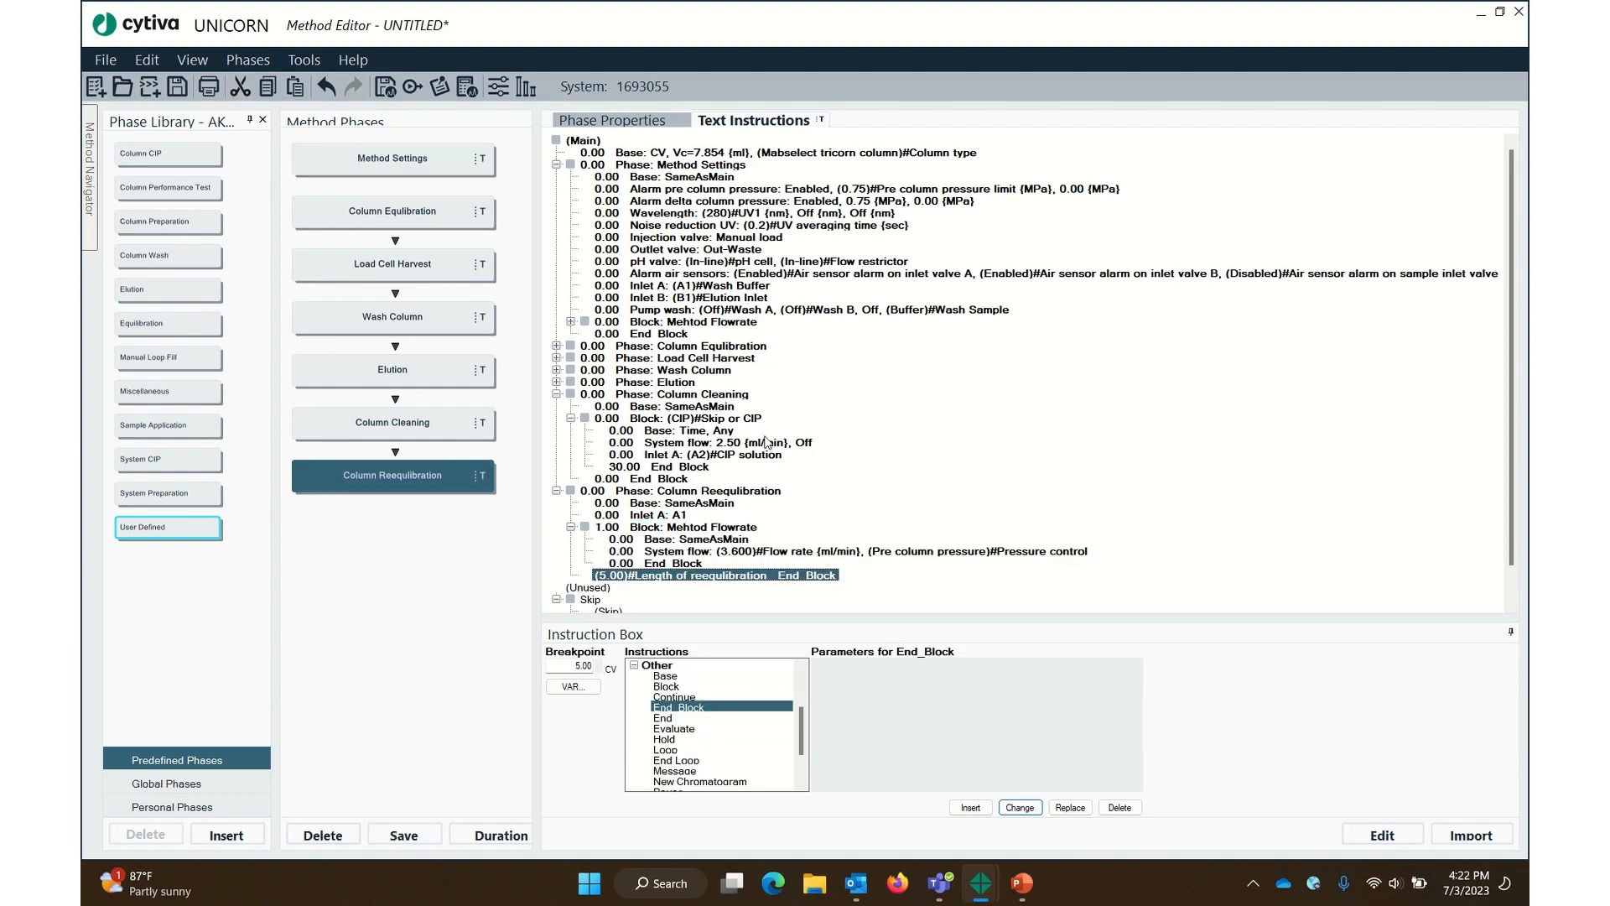
Collapse the Column Cleaning, Column Reequlibration and Method Settings phases and the unused Skip block in the text instructions
left_click(556, 395)
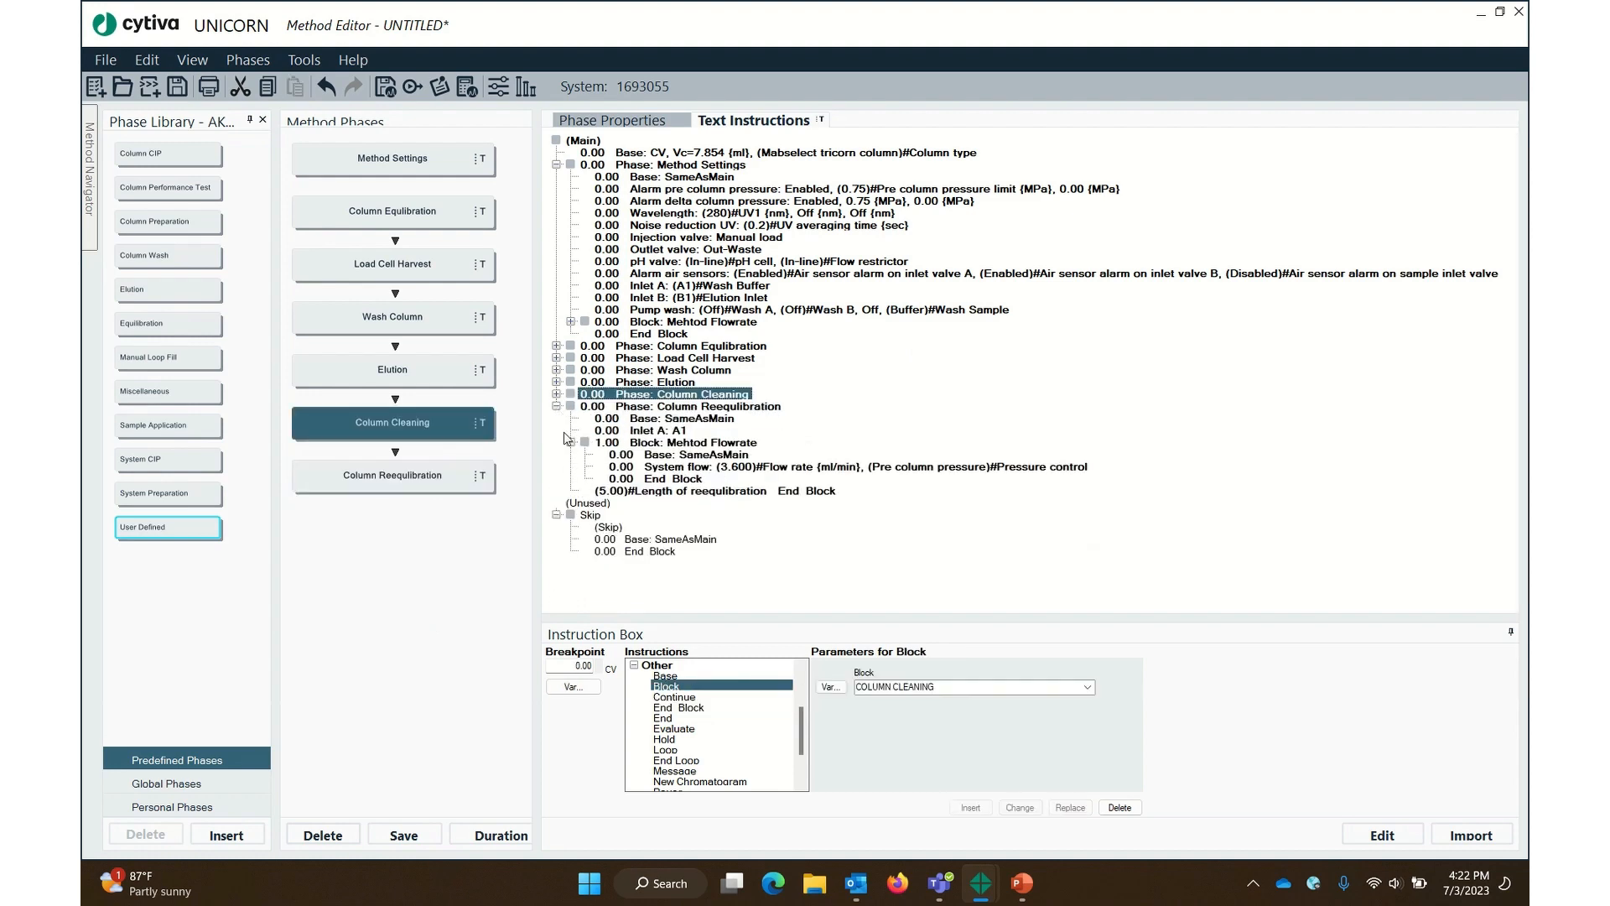
left_click(556, 406)
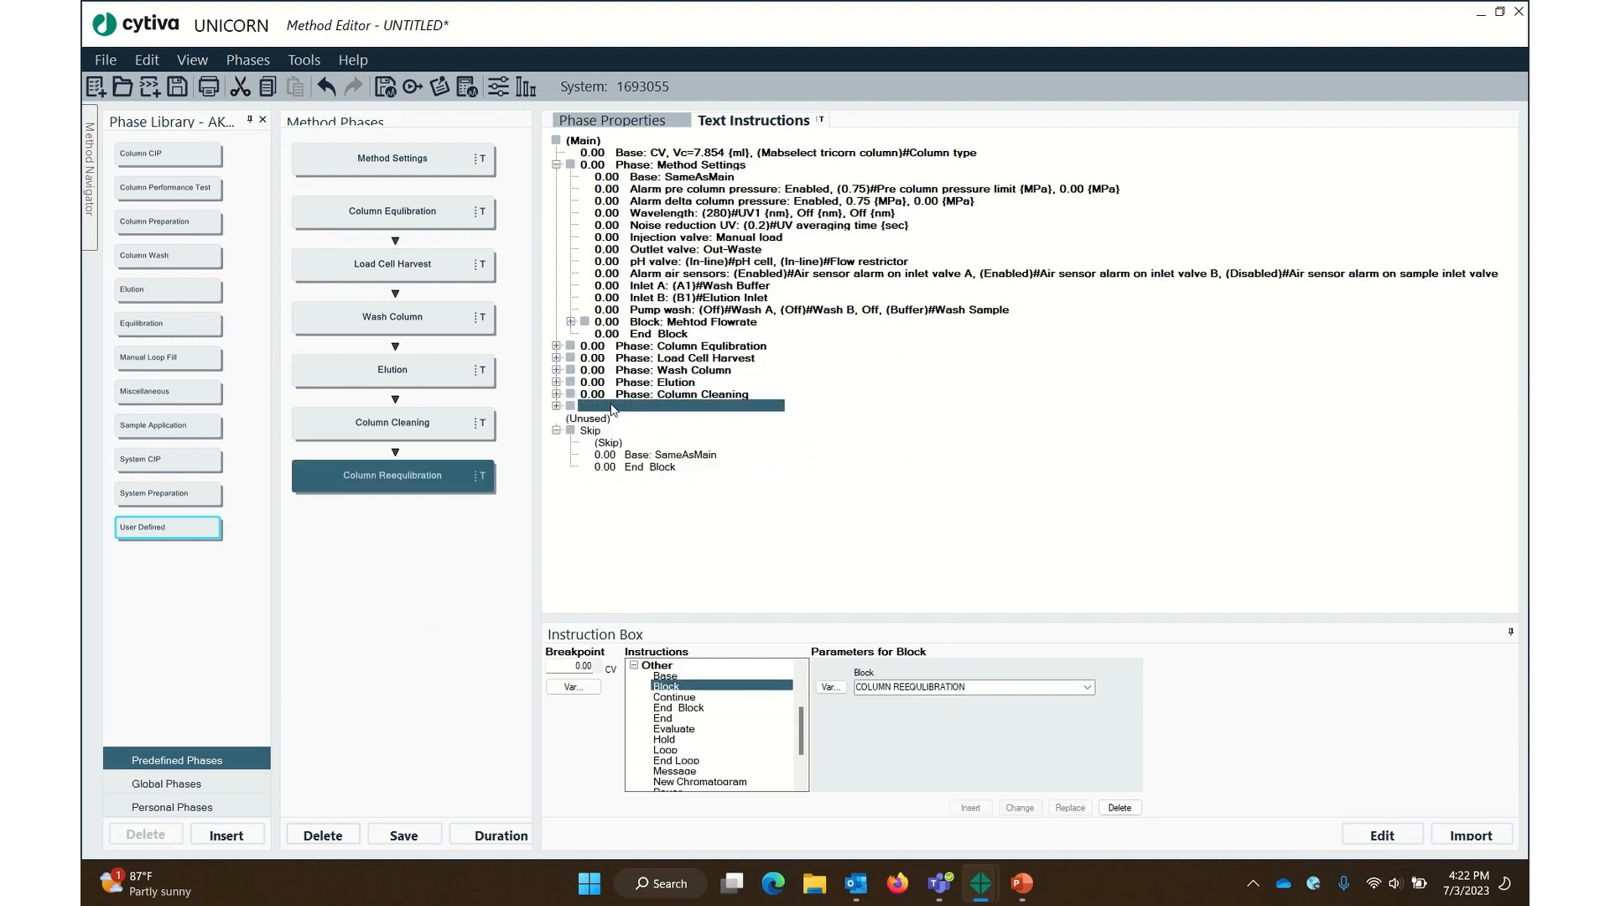
left_click(556, 431)
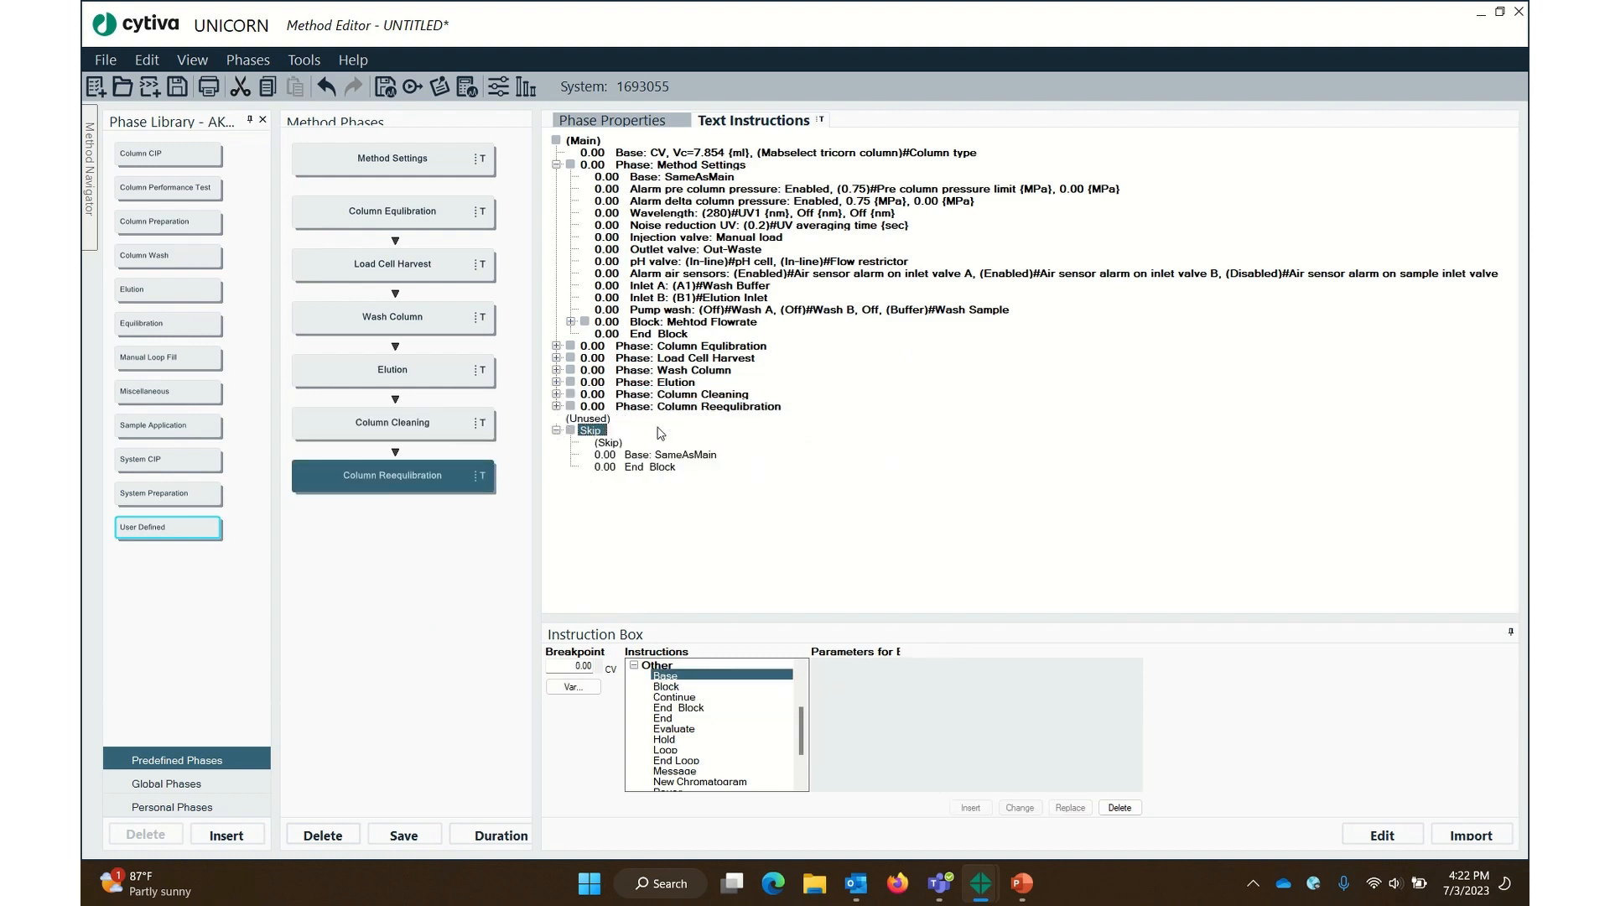
left_click(556, 165)
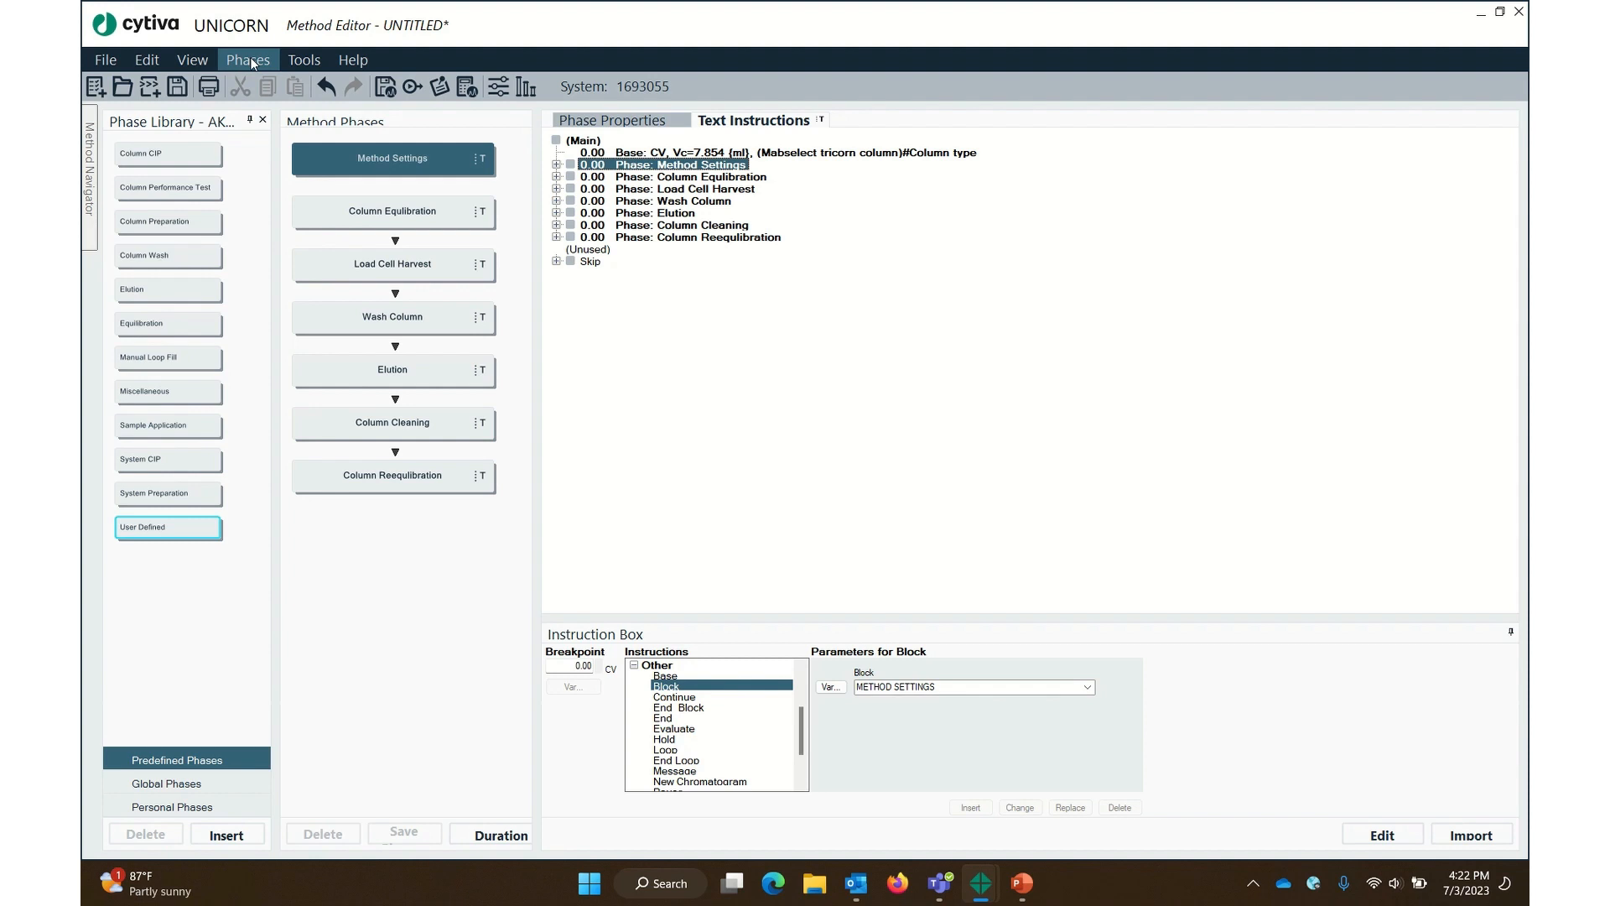
Open the method's duration overview and examine the timing of the phases from Column Reequlibration back to Wash Column
left_click(192, 60)
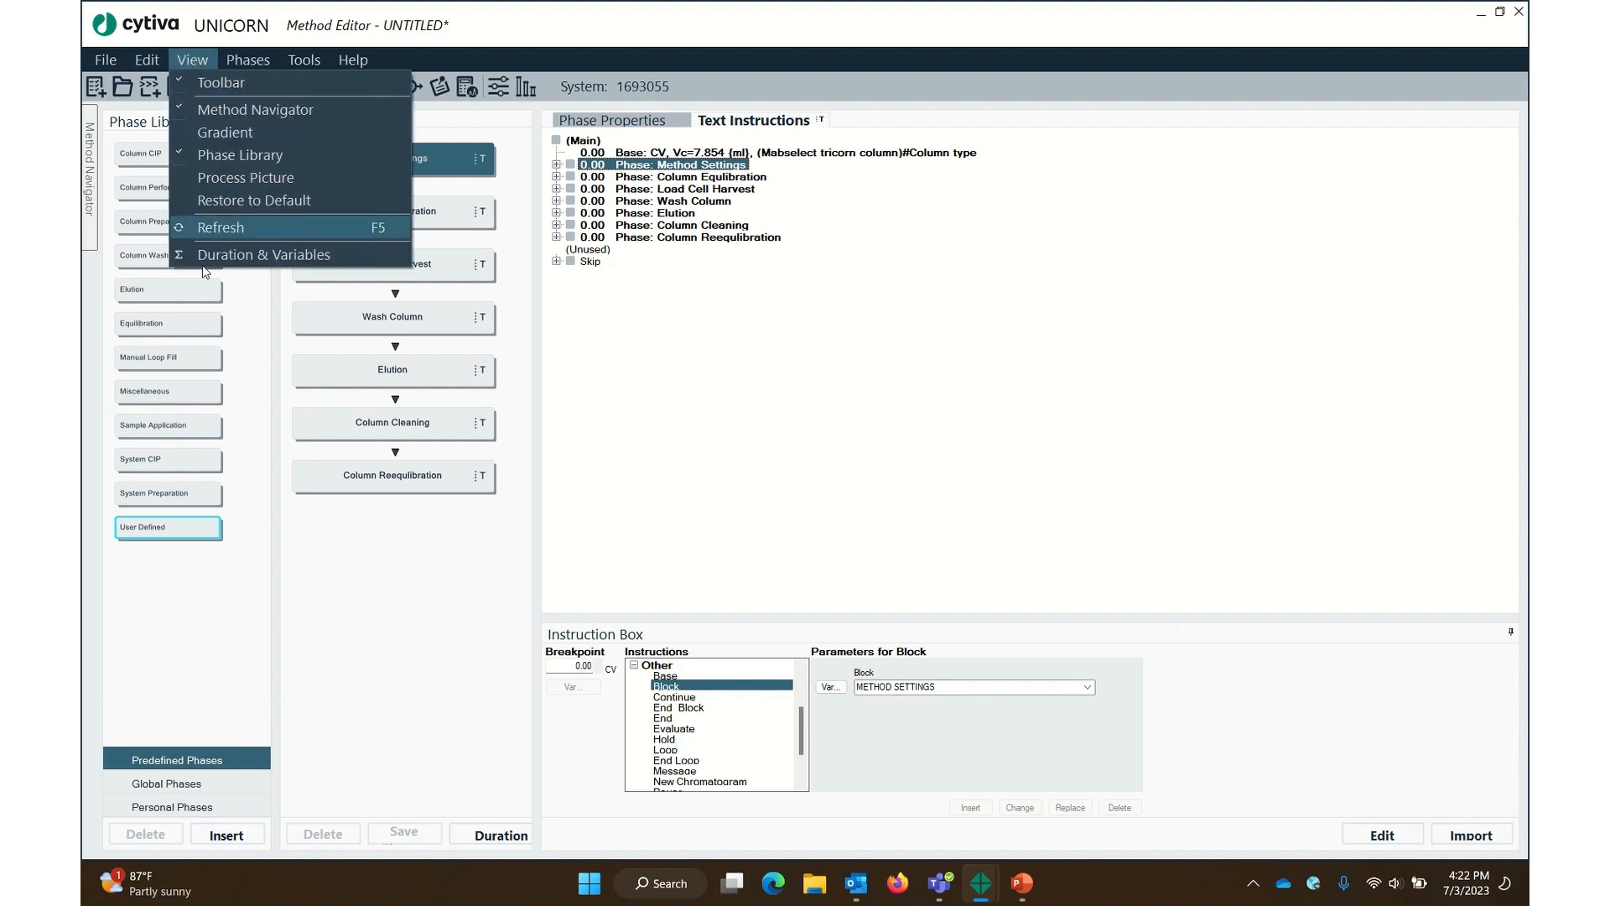
left_click(248, 256)
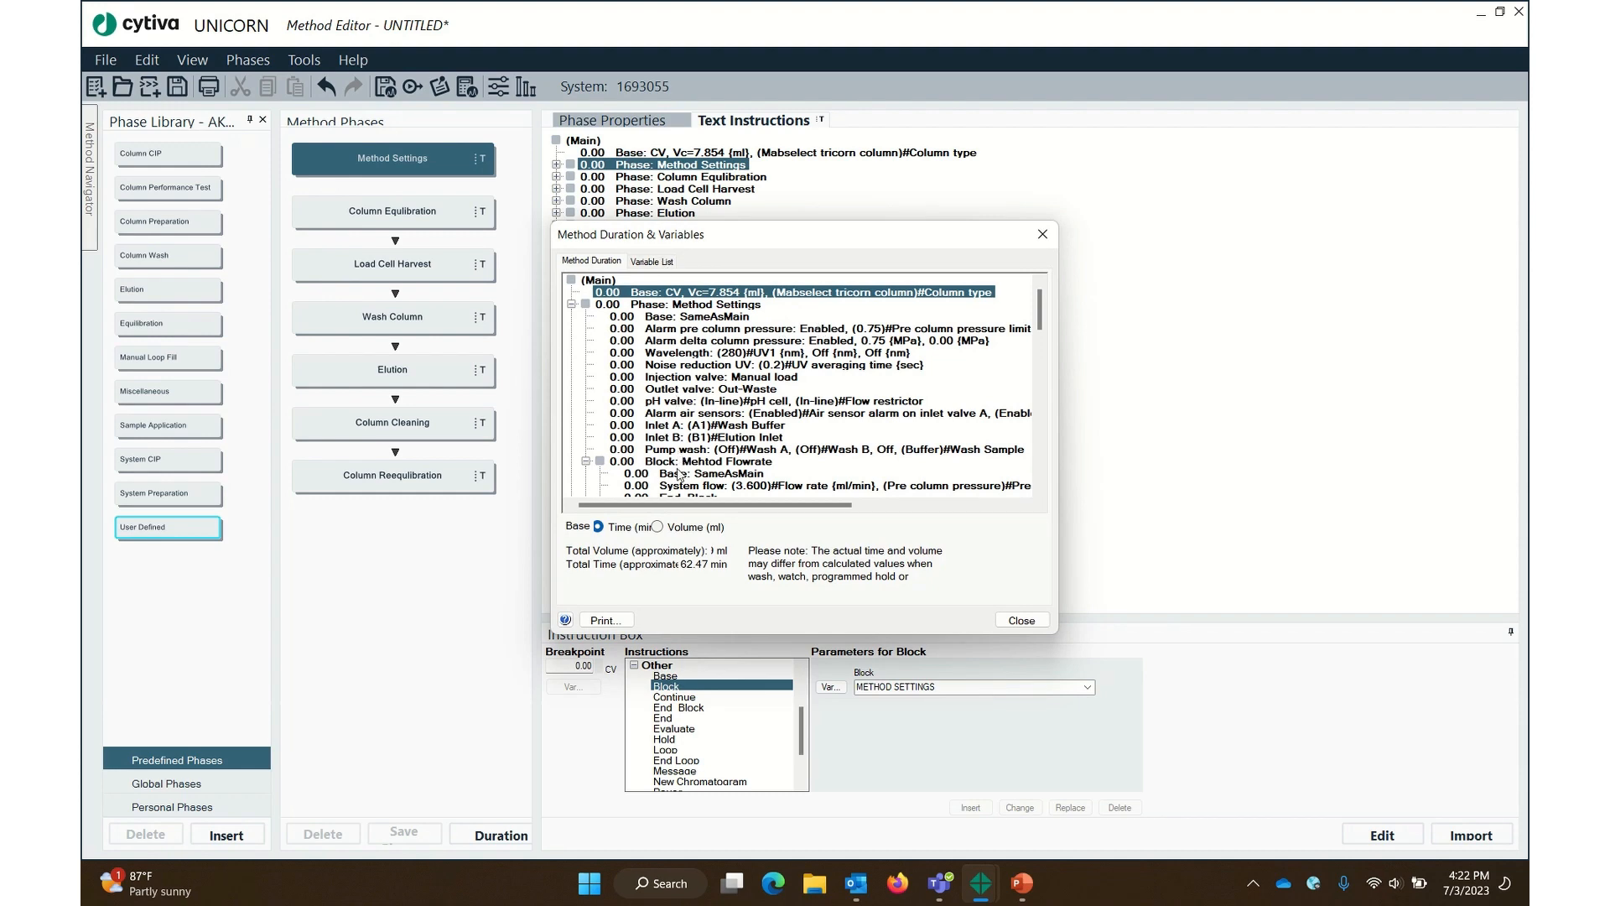
scroll(704, 448, "down", 20)
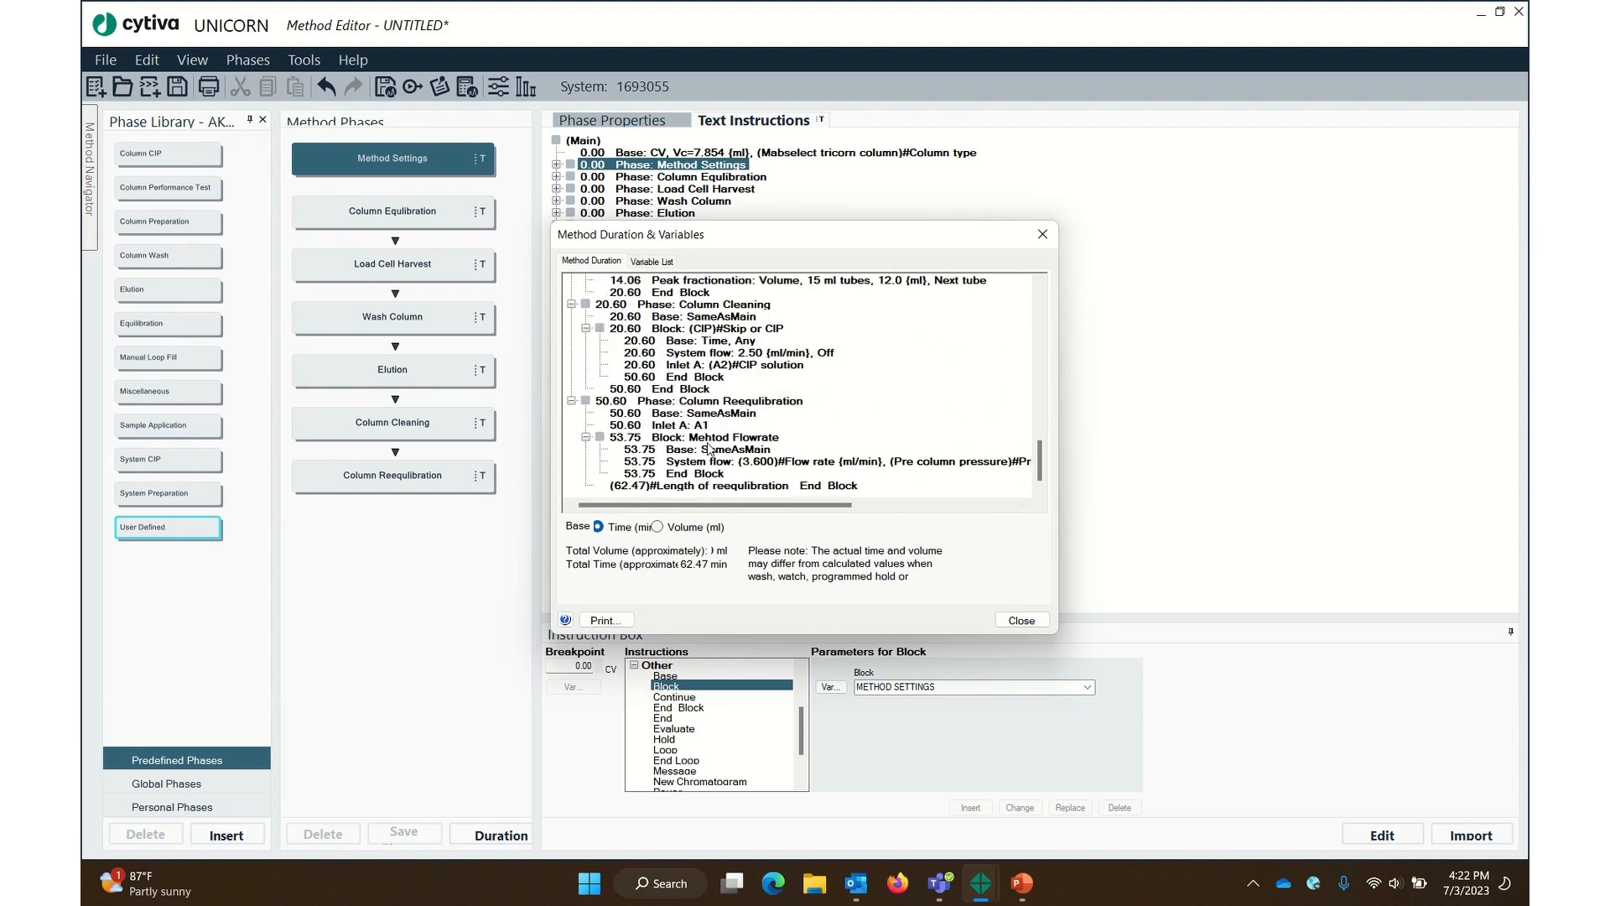
left_click(655, 487)
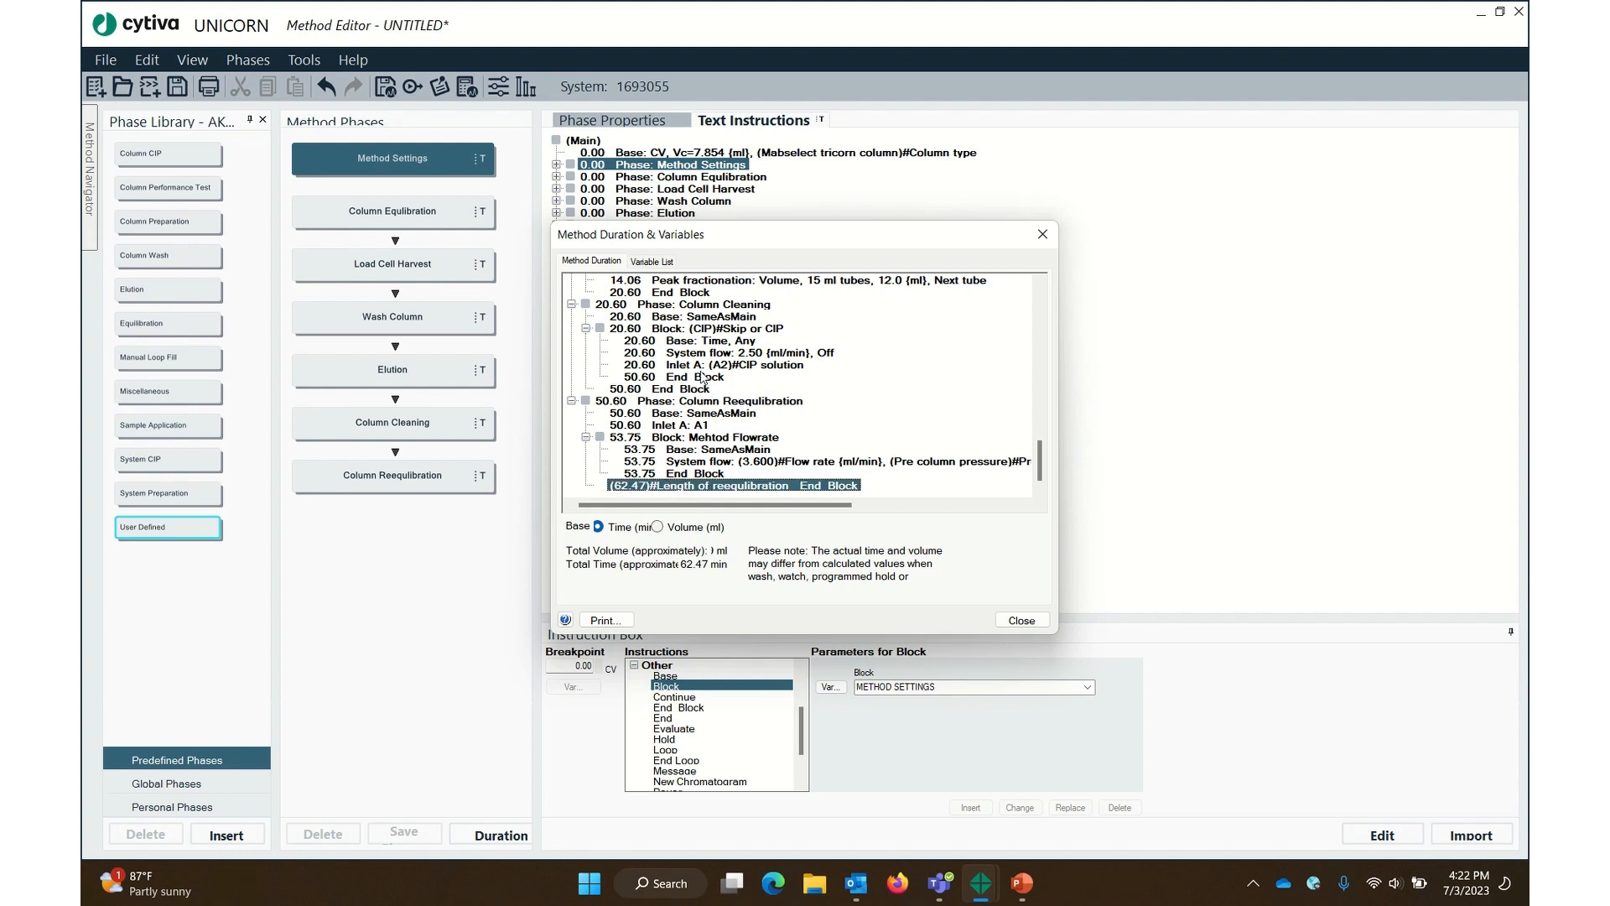
scroll(646, 426, "up", 1)
scroll(646, 426, "up", 2)
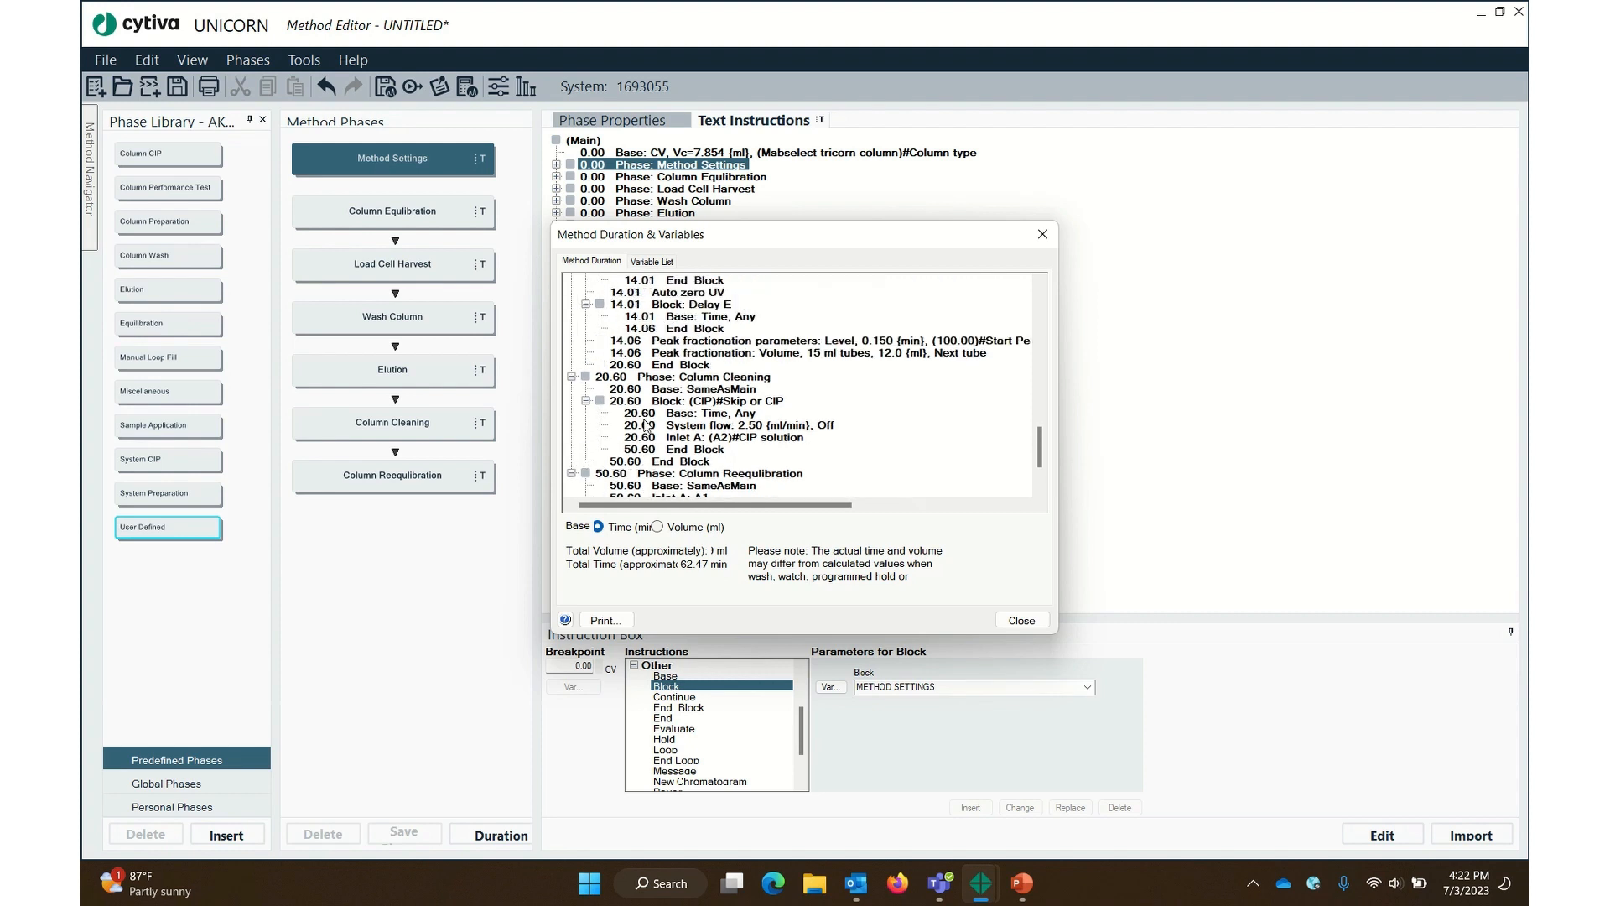
scroll(646, 404, "up", 2)
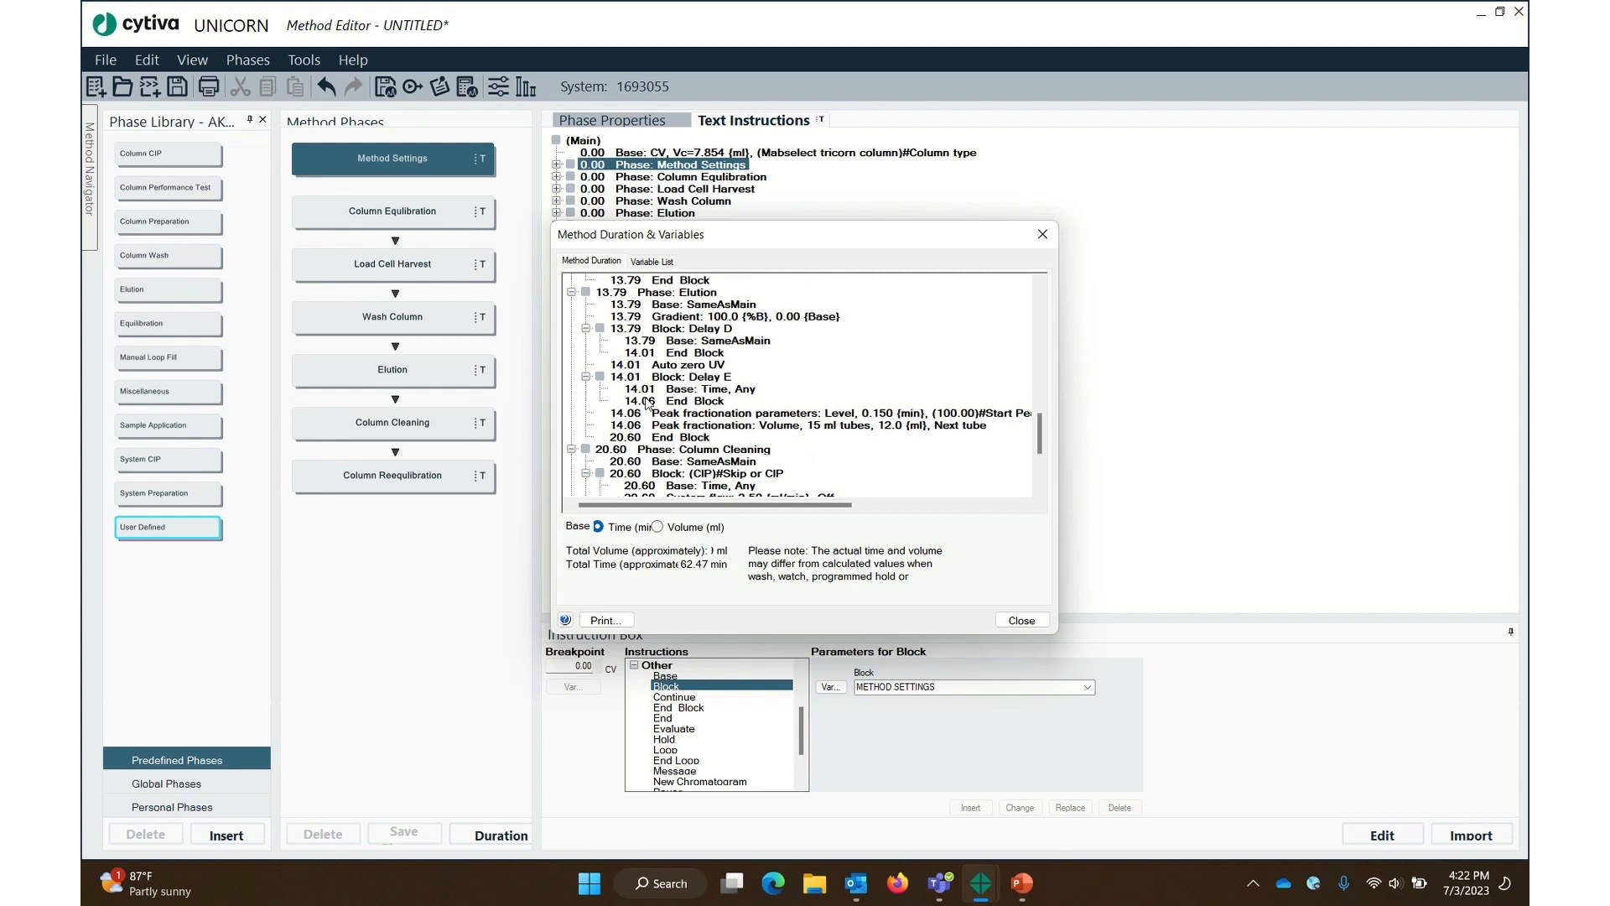
scroll(647, 403, "up", 3)
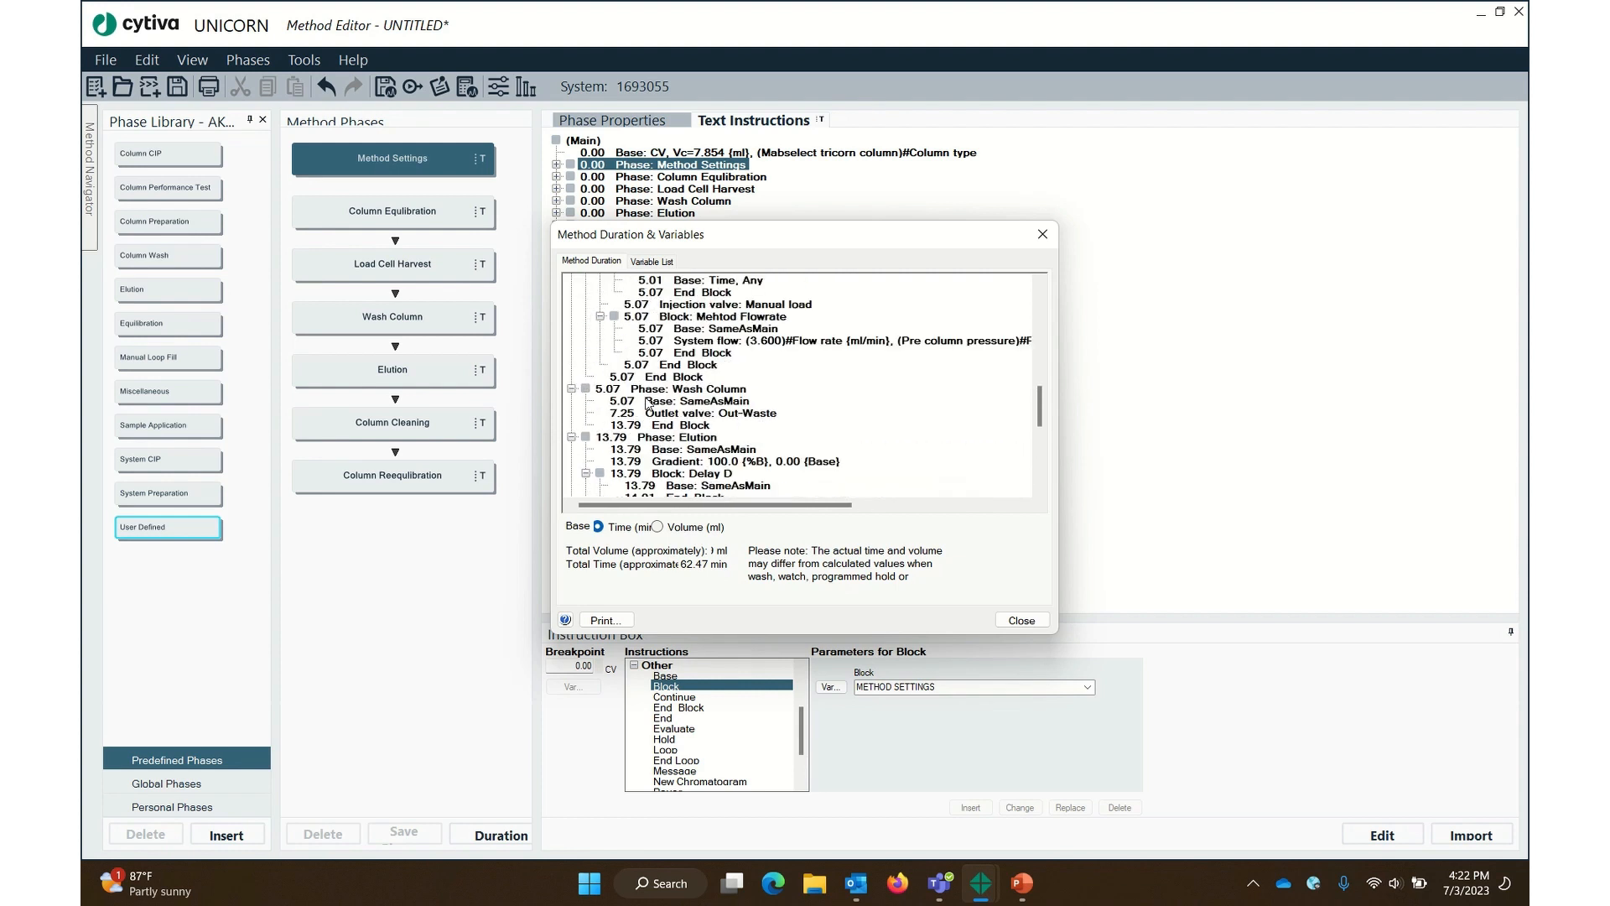
Examine the timing of the Hold until instruction and Reset system block in Load Cell Harvest, and close the duration overview
scroll(647, 404, "up", 2)
scroll(646, 403, "up", 1)
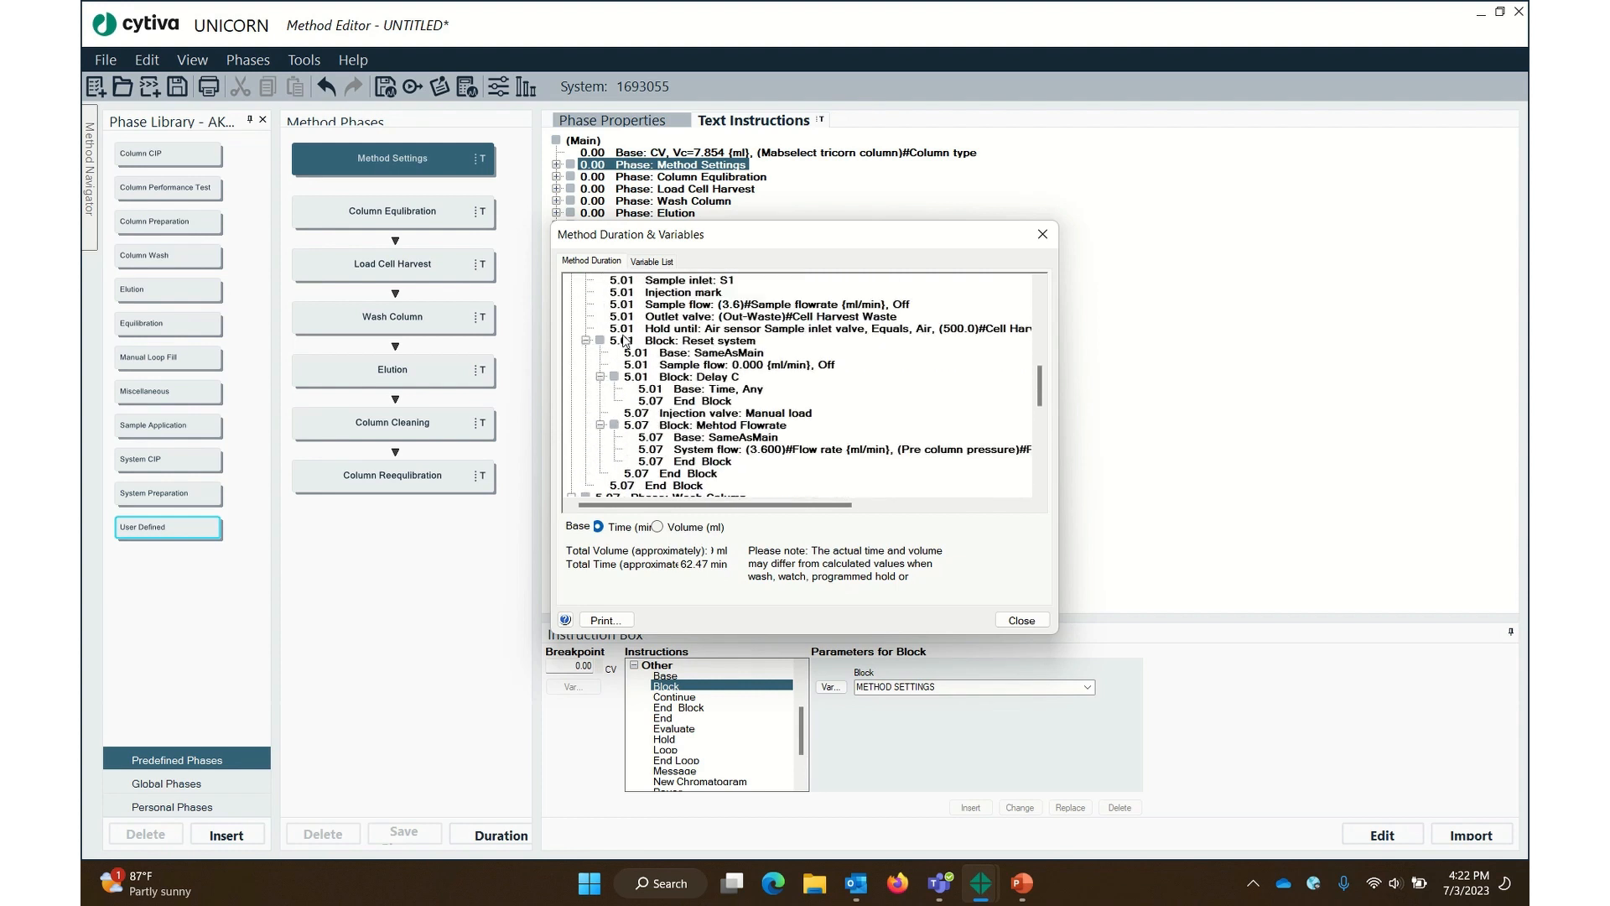
left_click(652, 329)
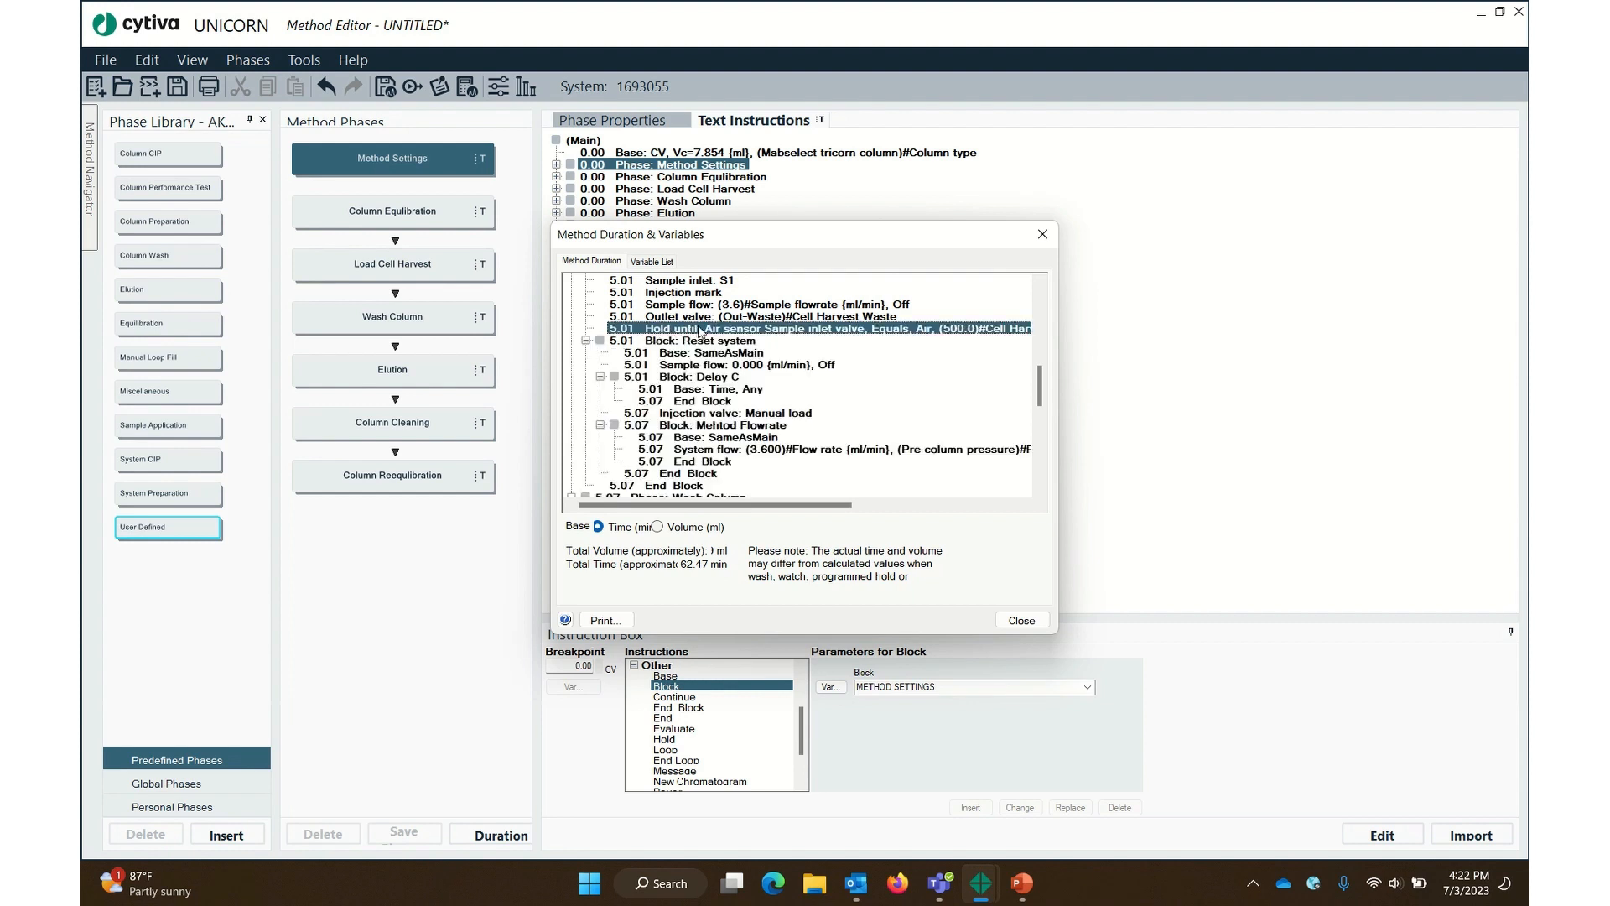
scroll(671, 335, "up", 2)
left_click(675, 426)
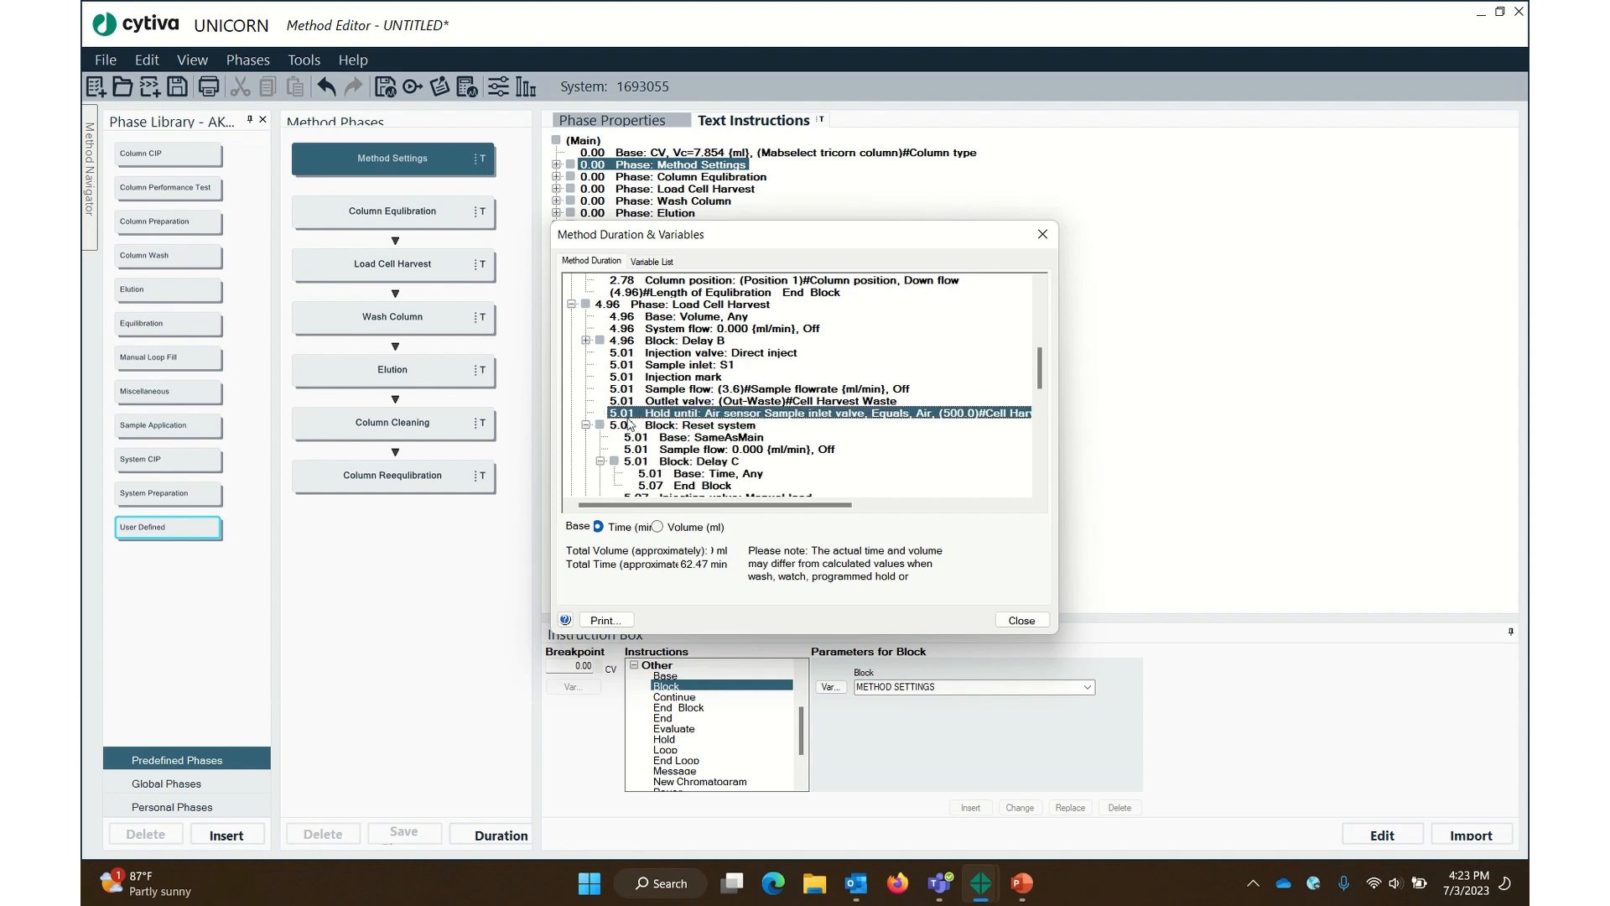
scroll(839, 373, "up", 10)
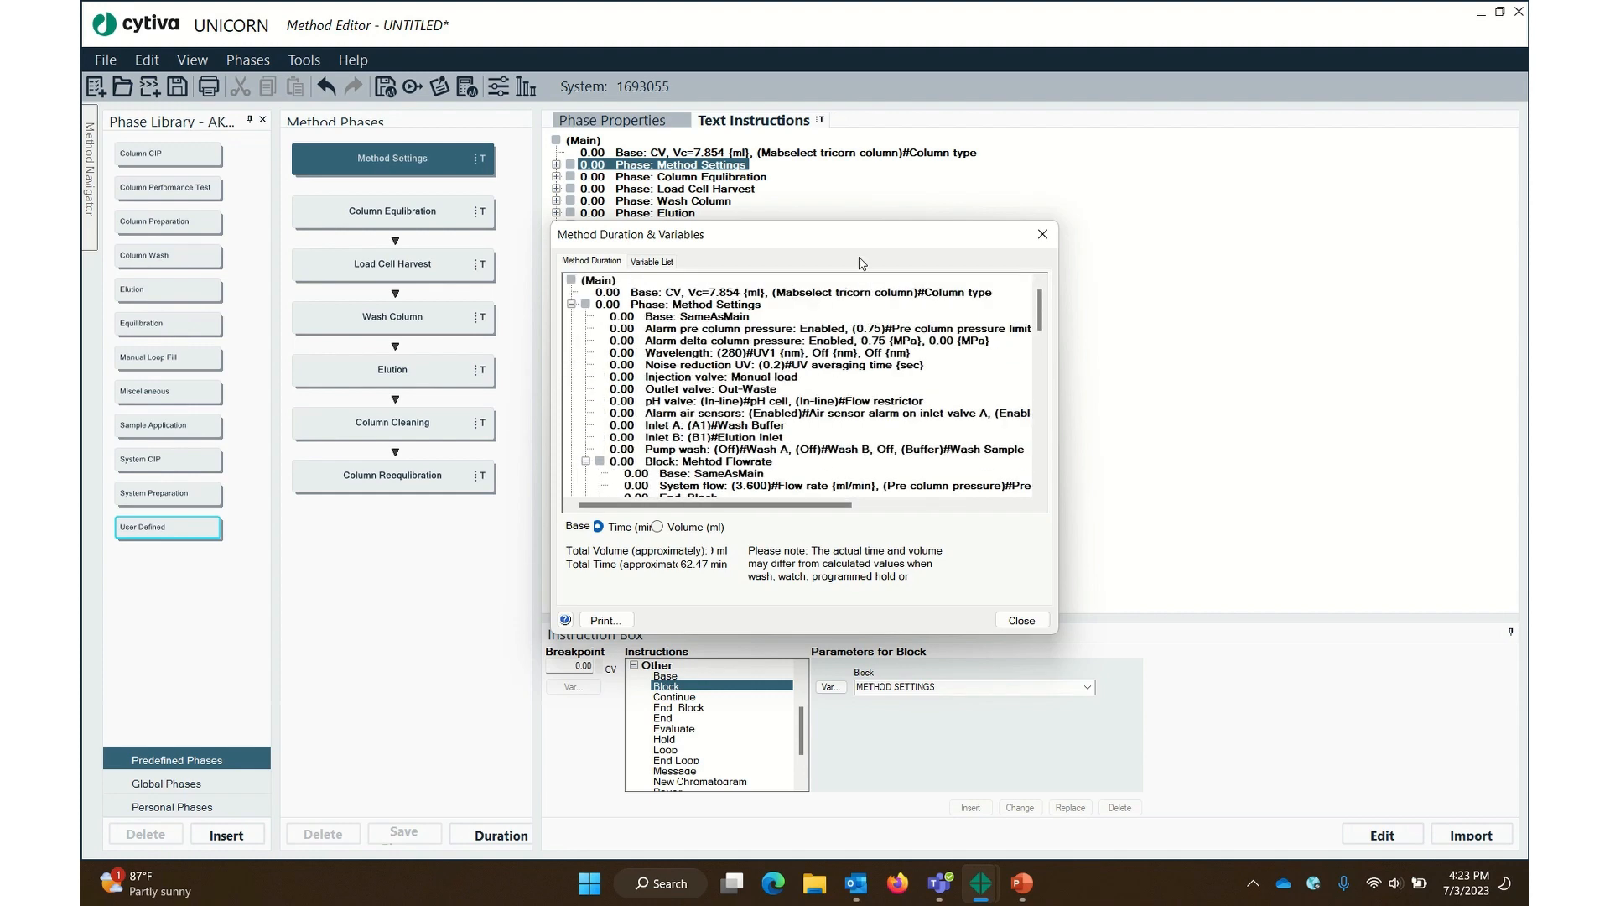
left_click(1043, 234)
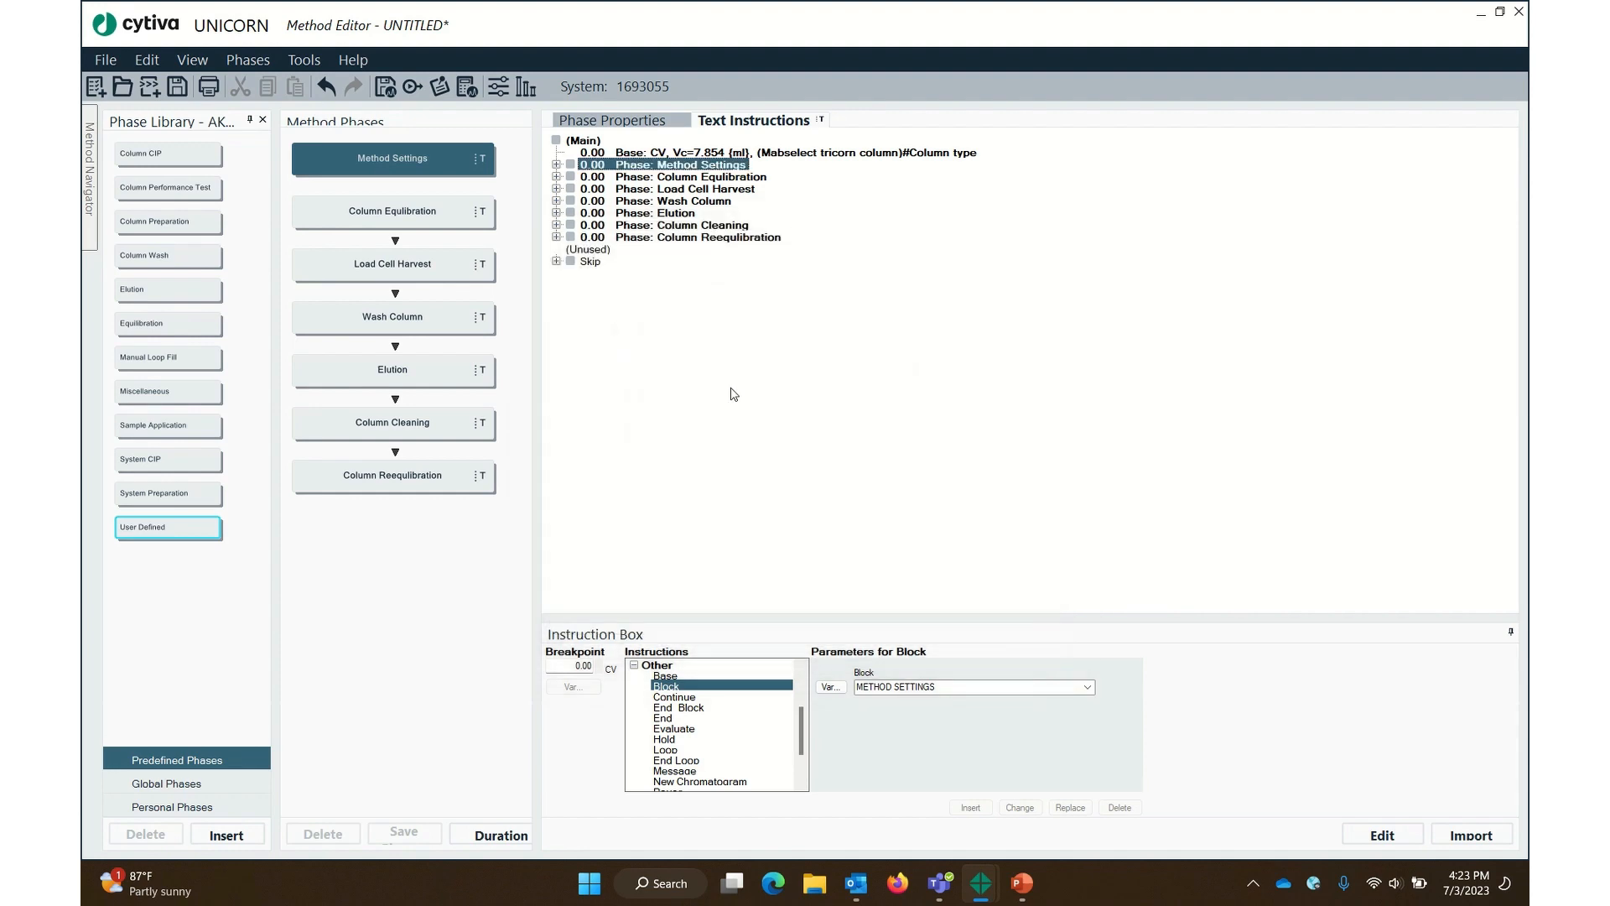
Expand the Load Cell Harvest phase and compare the breakpoints of its Hold until instruction and Reset system block
left_click(557, 189)
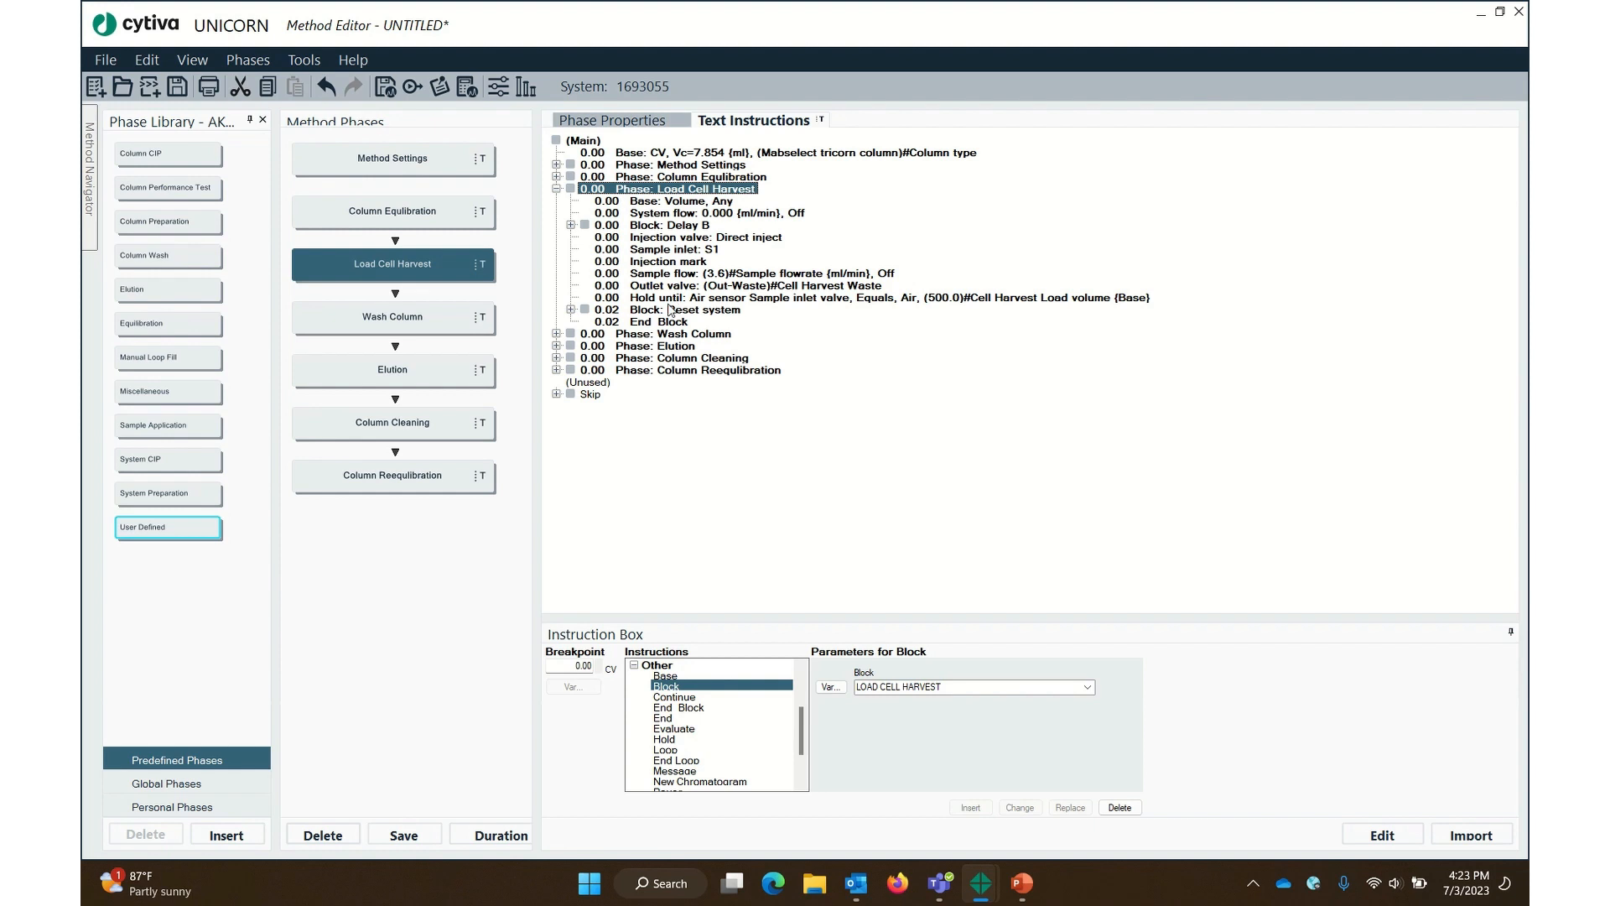
left_click(653, 312)
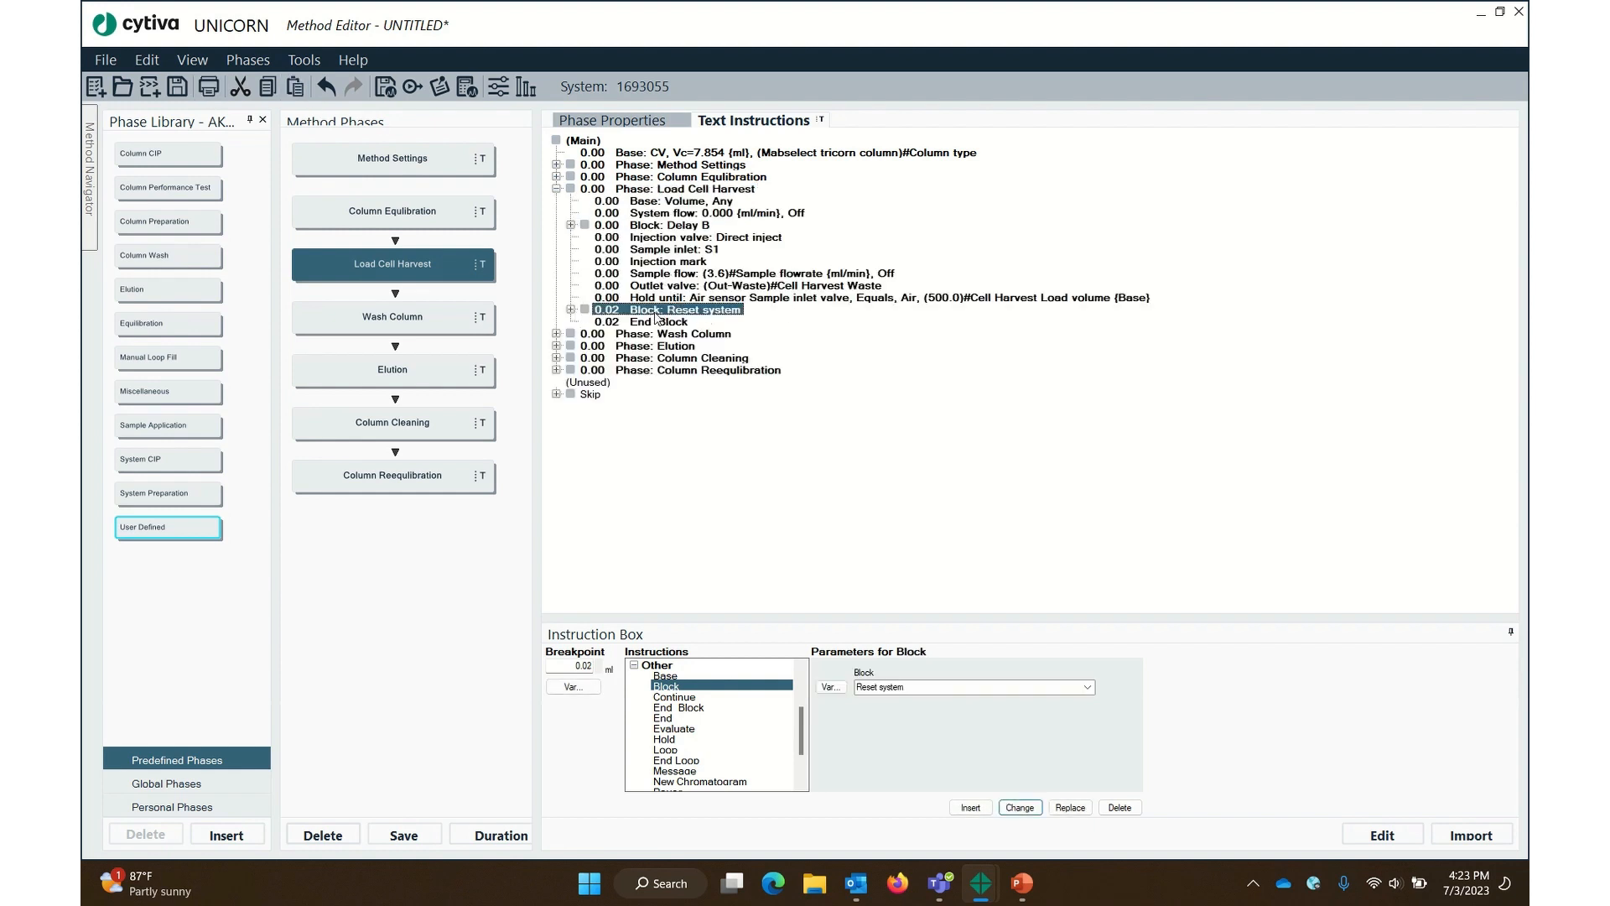
left_click(656, 298)
left_click(656, 310)
left_click(657, 299)
left_click(657, 310)
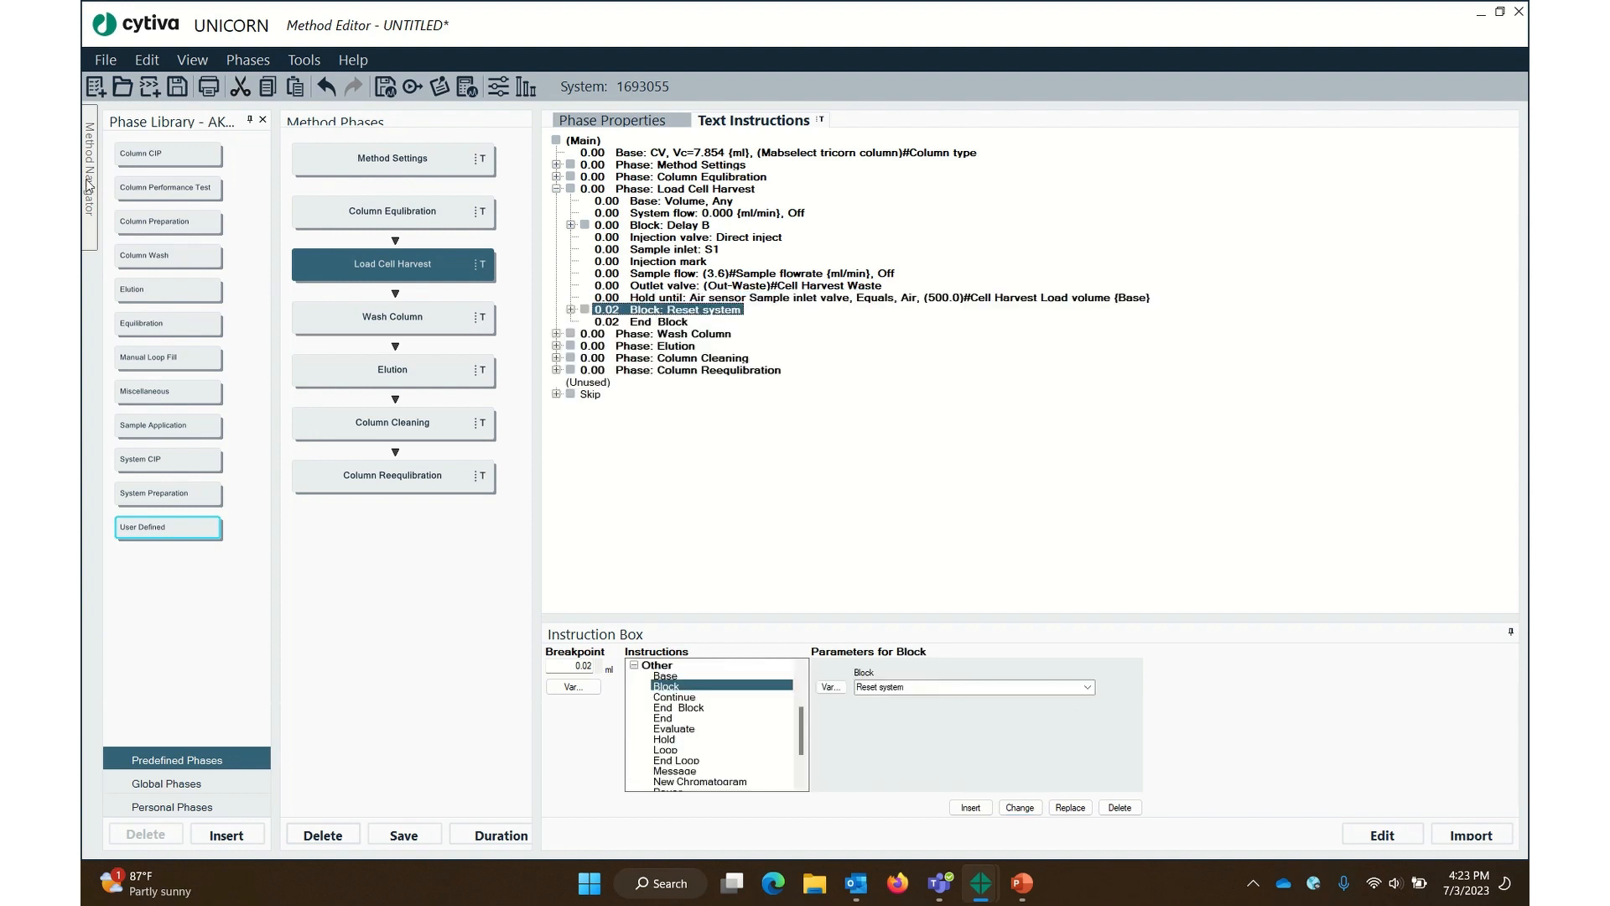
Open the method's variable list and examine the variables of every phase with their values and allowed ranges
left_click(147, 63)
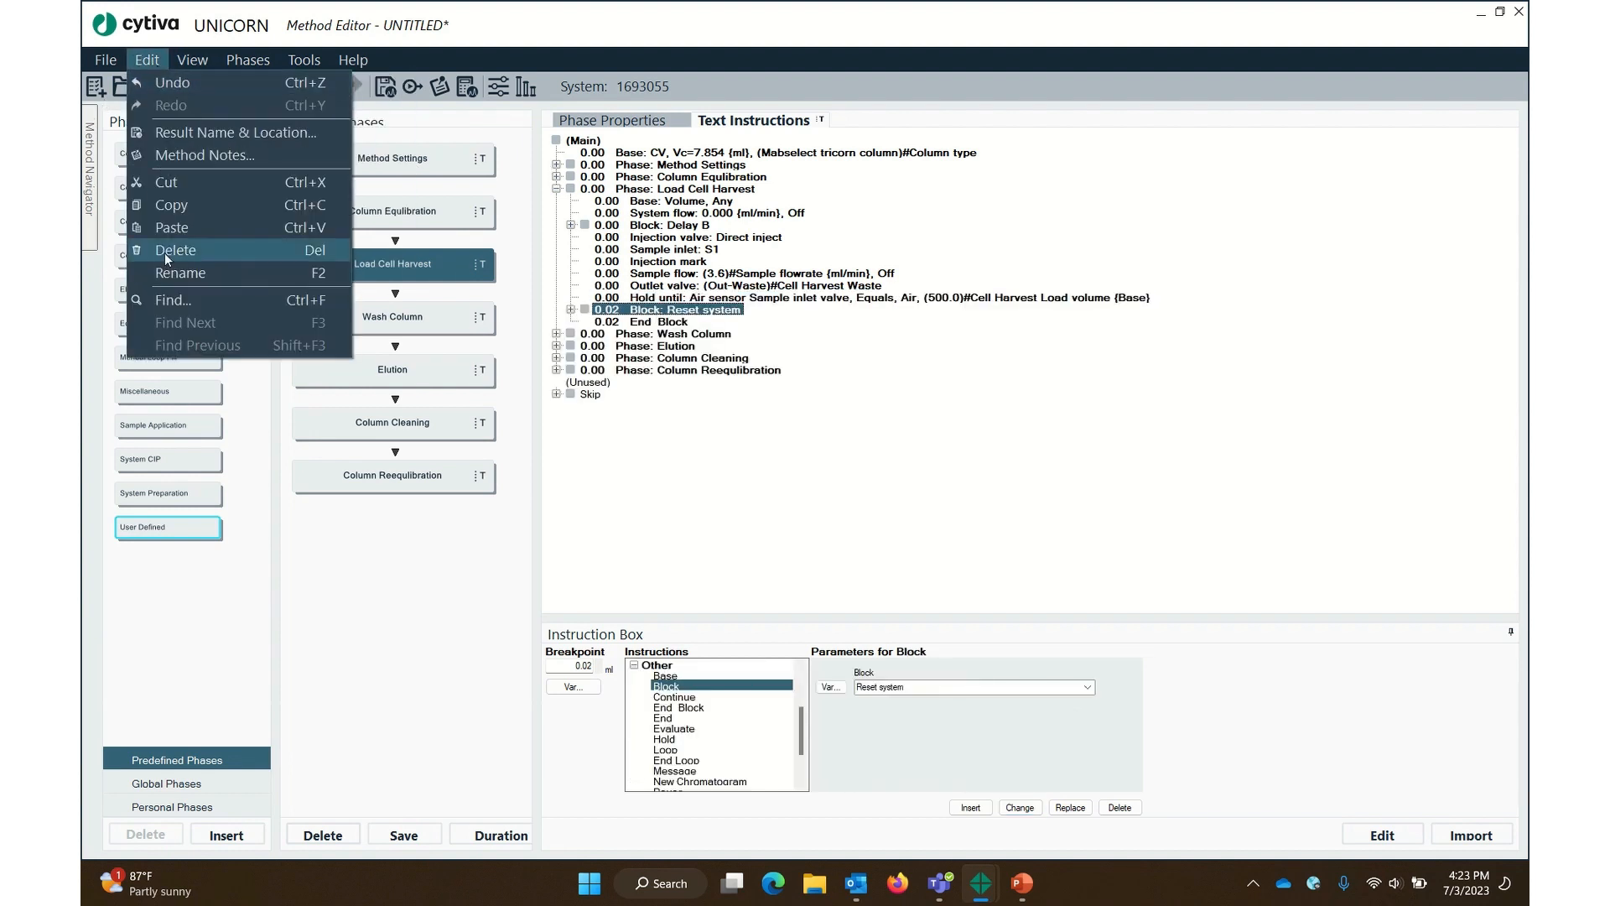
mouse_move(183, 65)
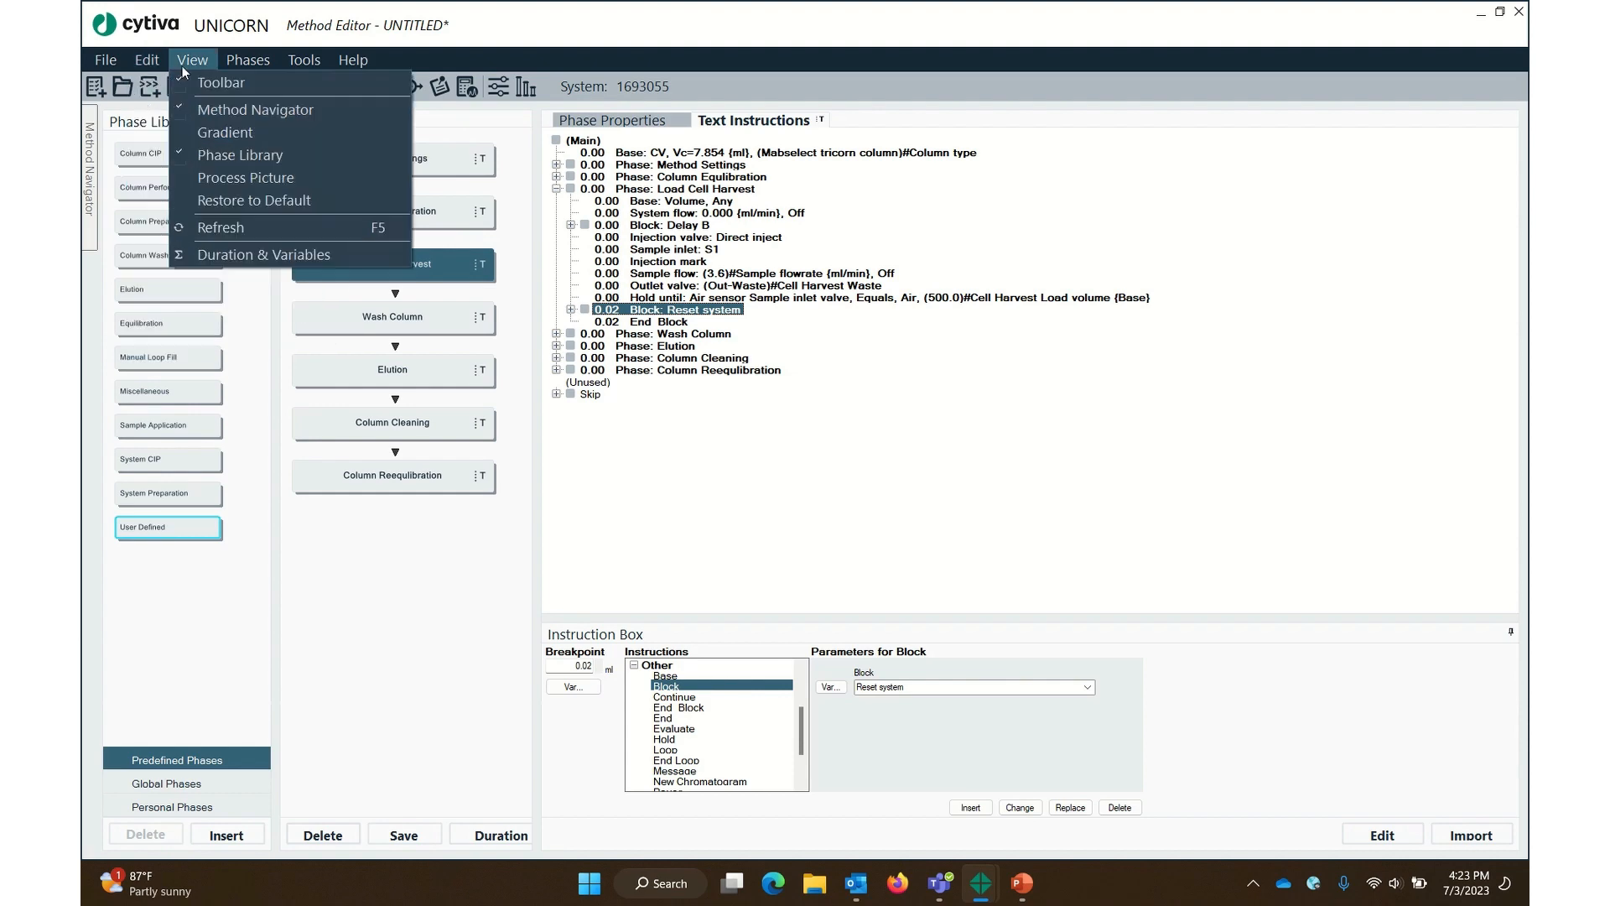
left_click(216, 253)
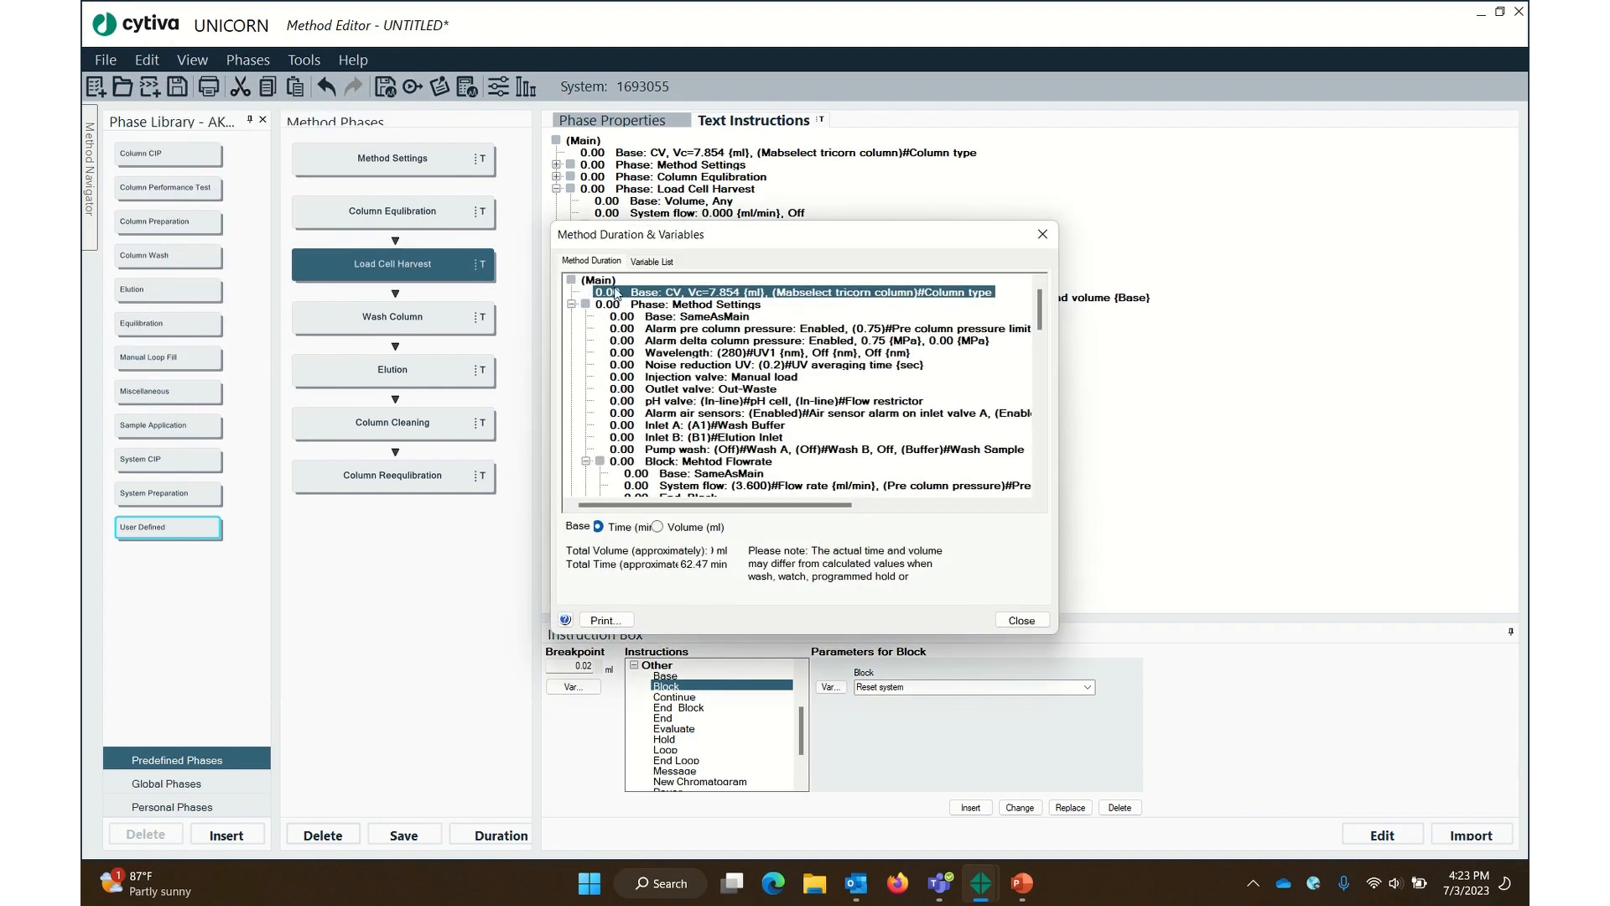
left_click(652, 262)
scroll(791, 366, "down", 1)
scroll(791, 367, "down", 1)
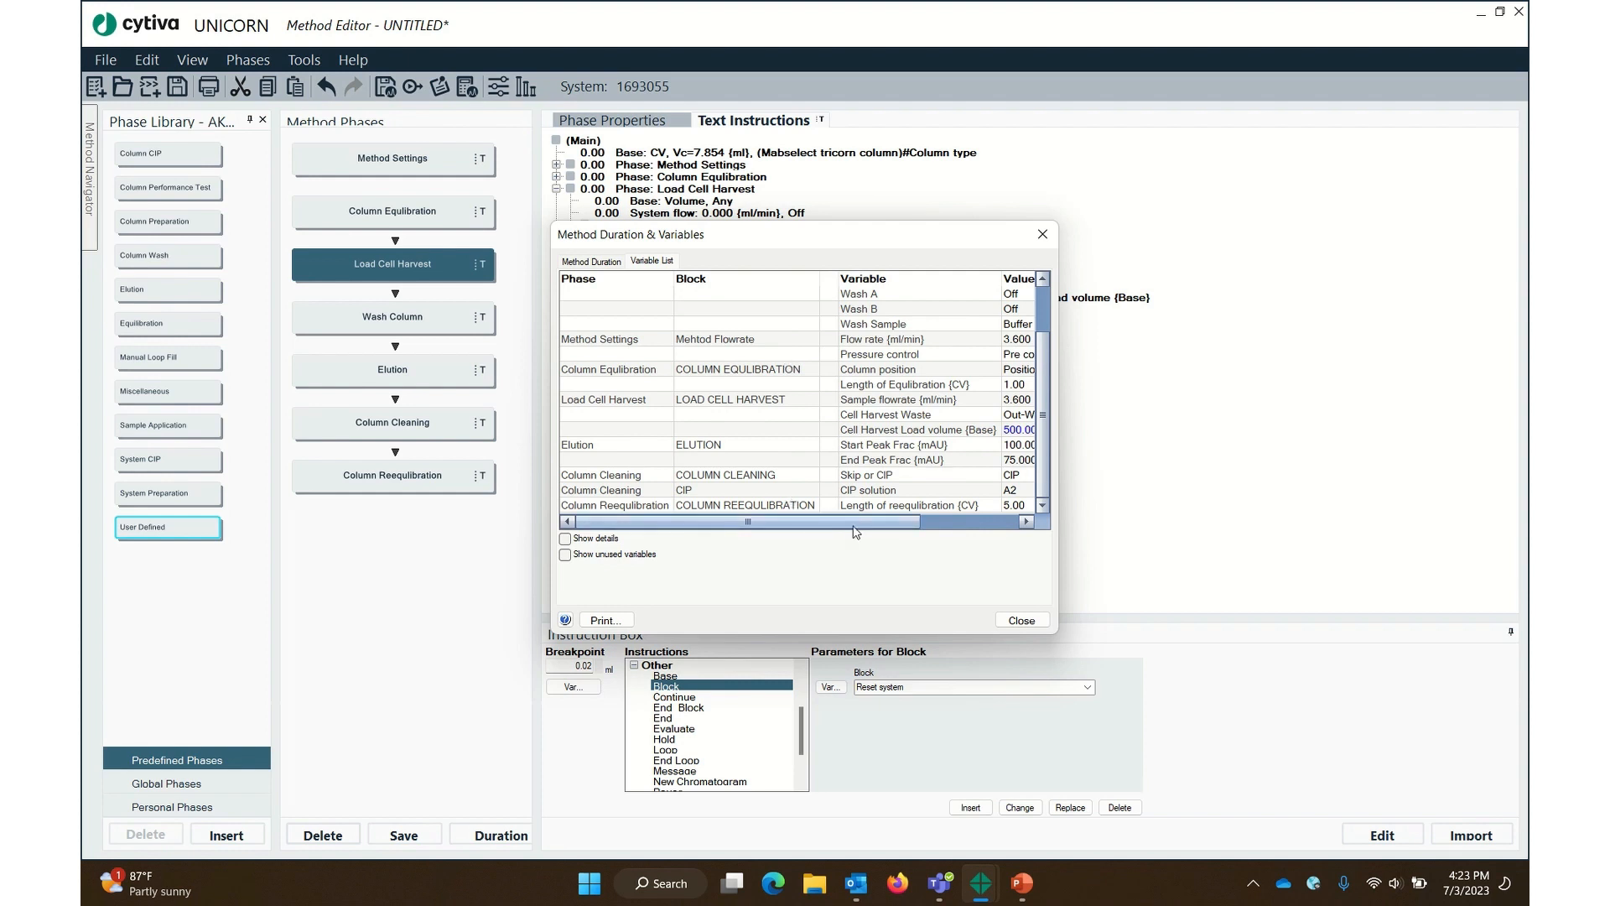
left_click_drag(832, 526, 929, 526)
scroll(892, 450, "up", 2)
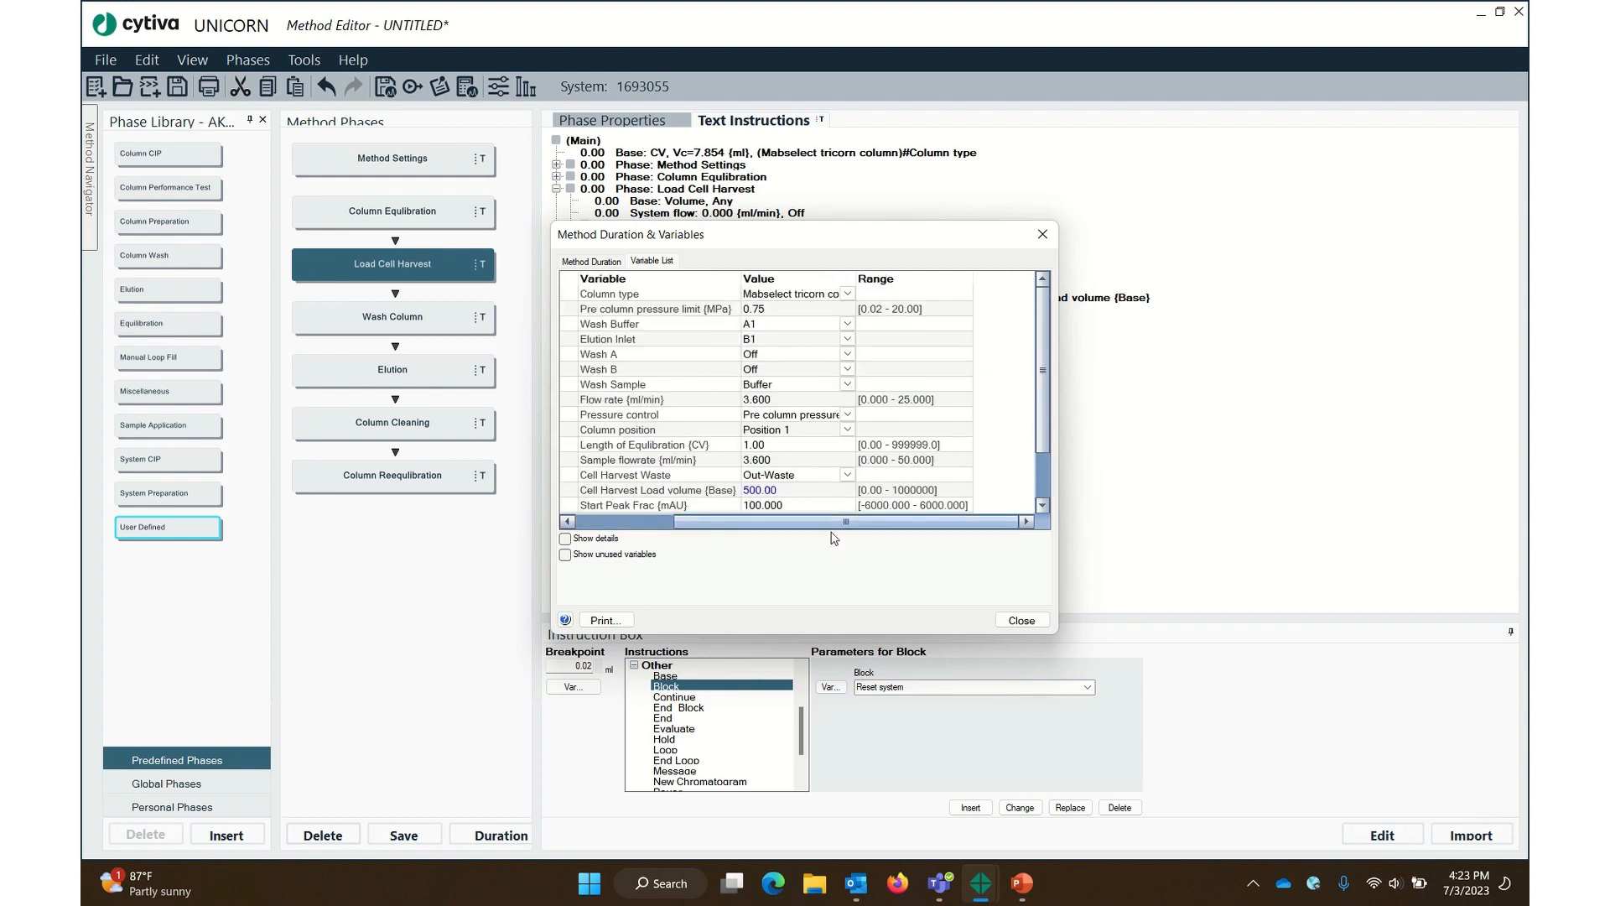
Check the Flow rate, Sample flowrate and Cell Harvest Load volume values in the variable list, and close it
left_click_drag(828, 520, 671, 515)
left_click(1009, 401)
left_click(1012, 459)
left_click_drag(910, 521, 973, 521)
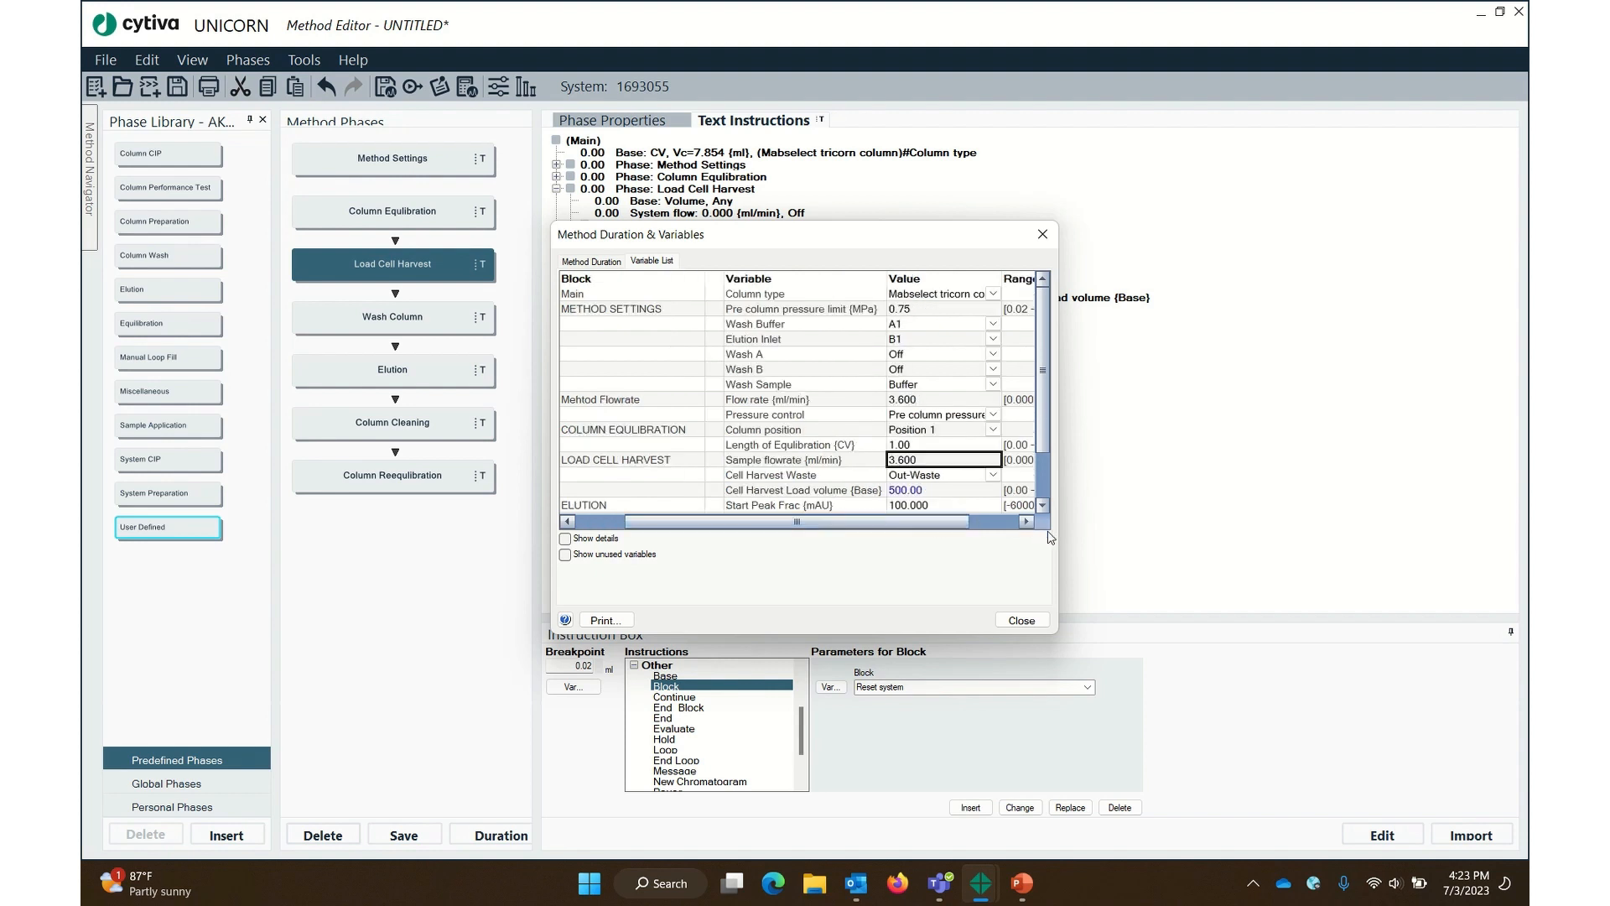
left_click(930, 491)
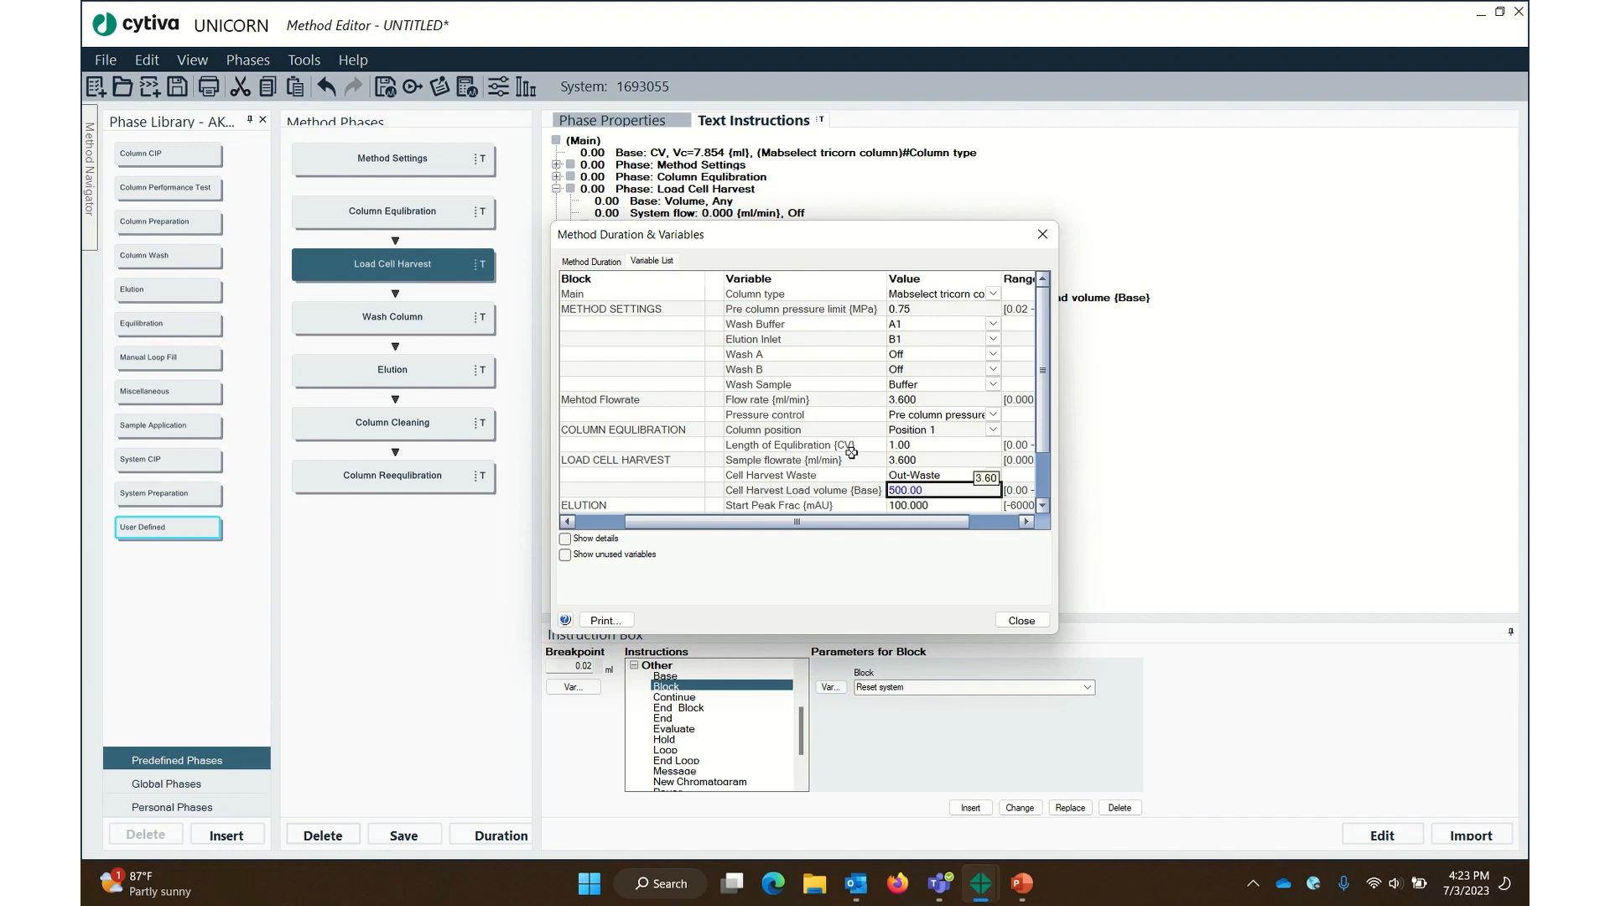
scroll(851, 453, "down", 2)
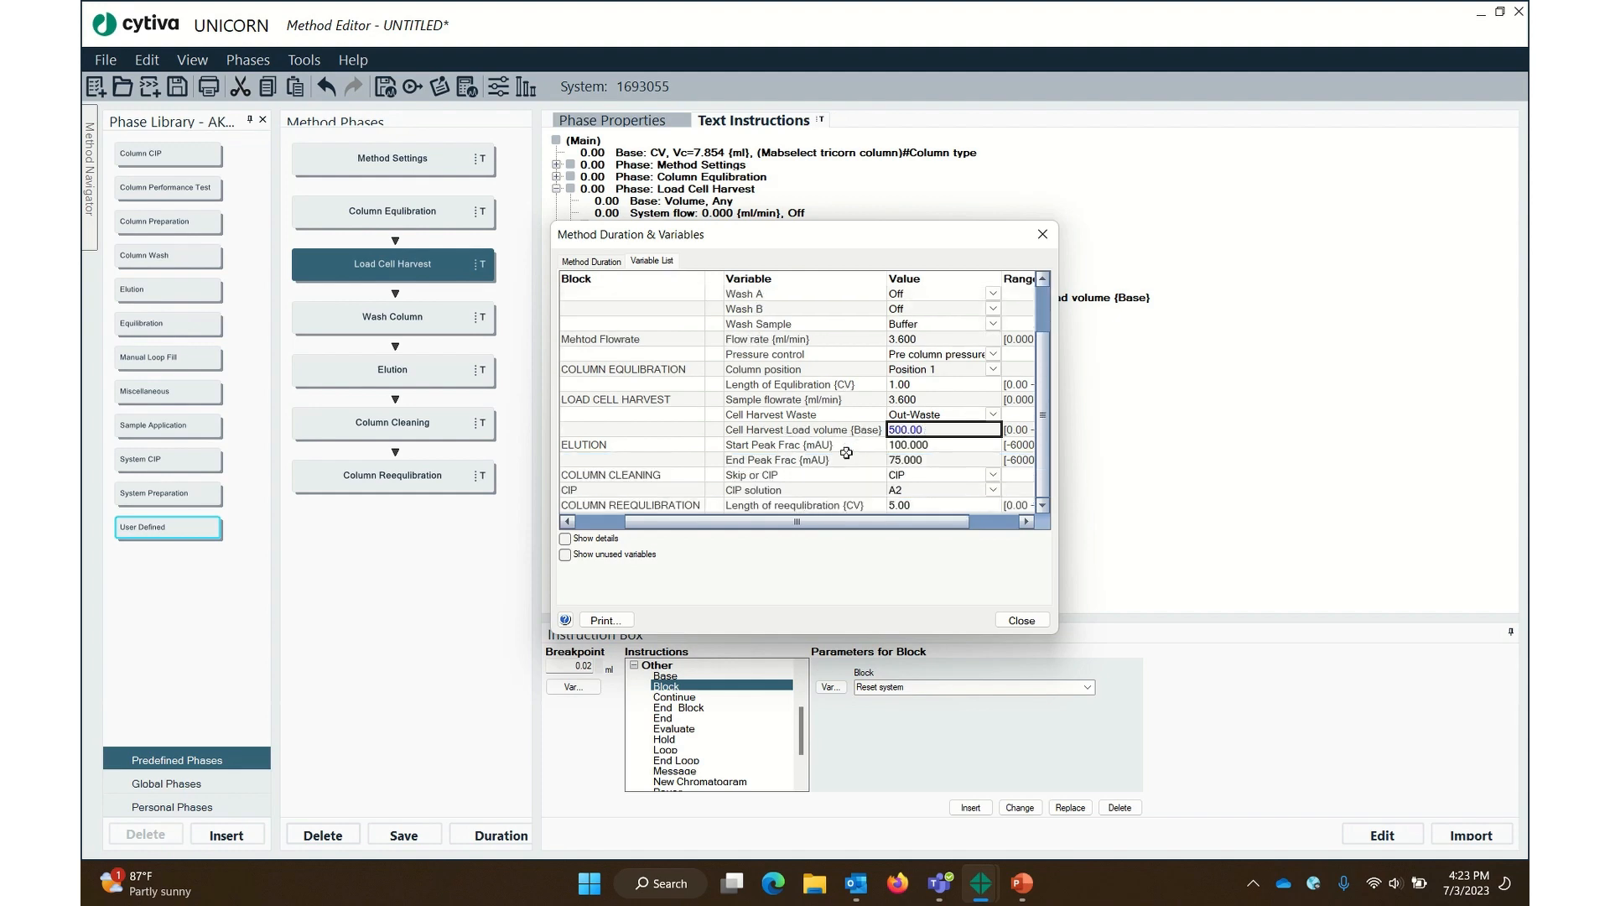
left_click(1021, 620)
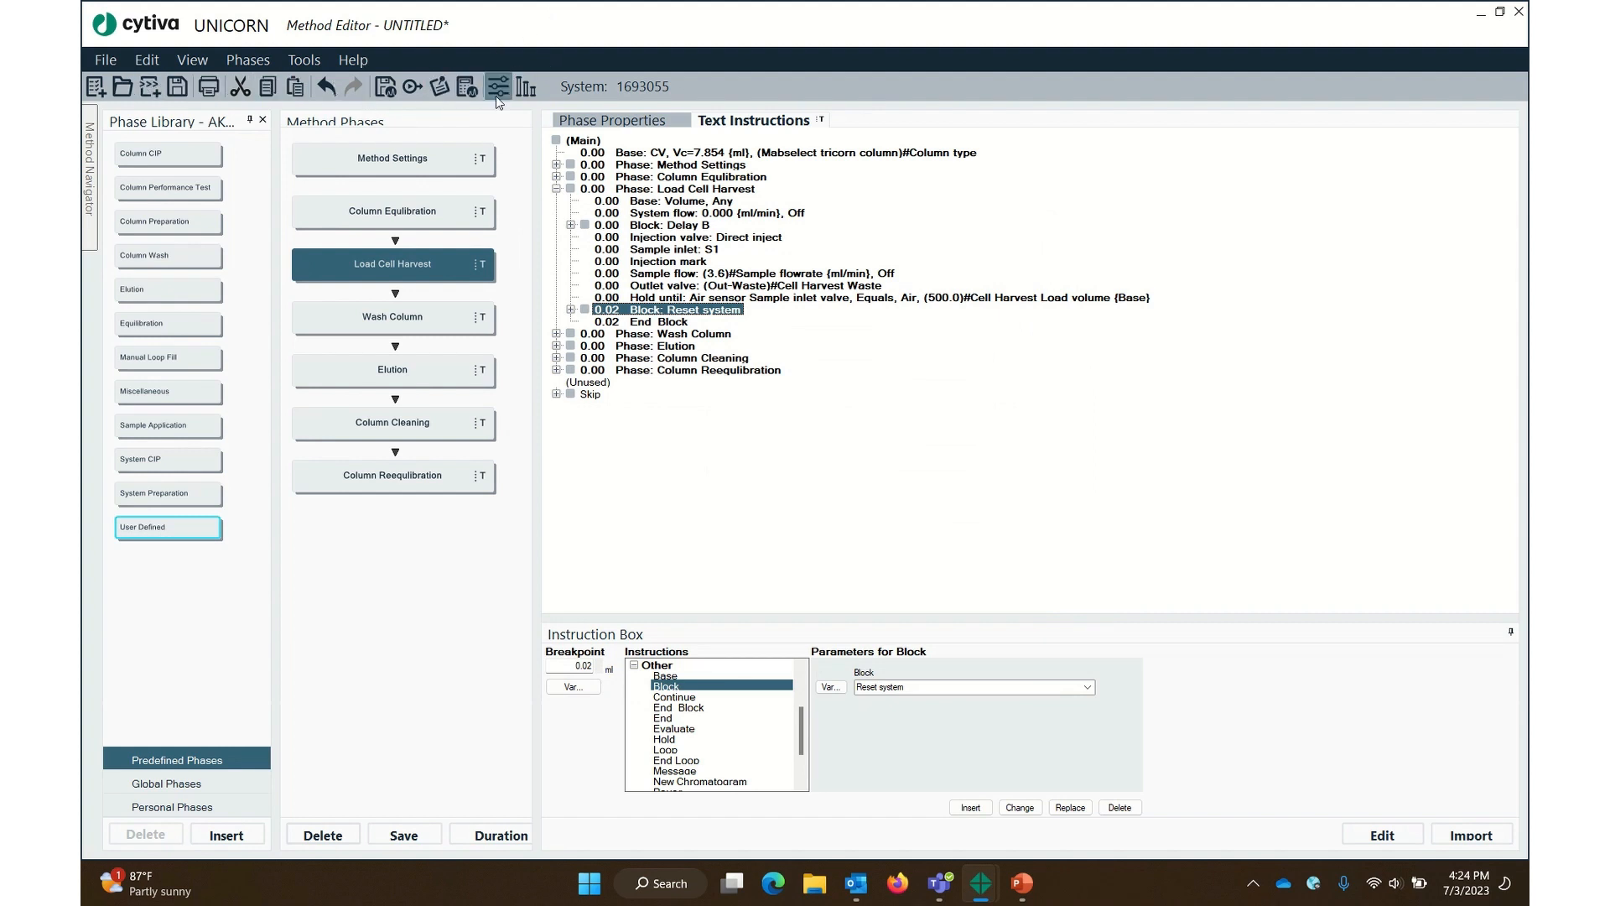
Include Variable List, Fraction Collector F9-C and Scouting among the start protocol items displayed at method start
left_click(412, 86)
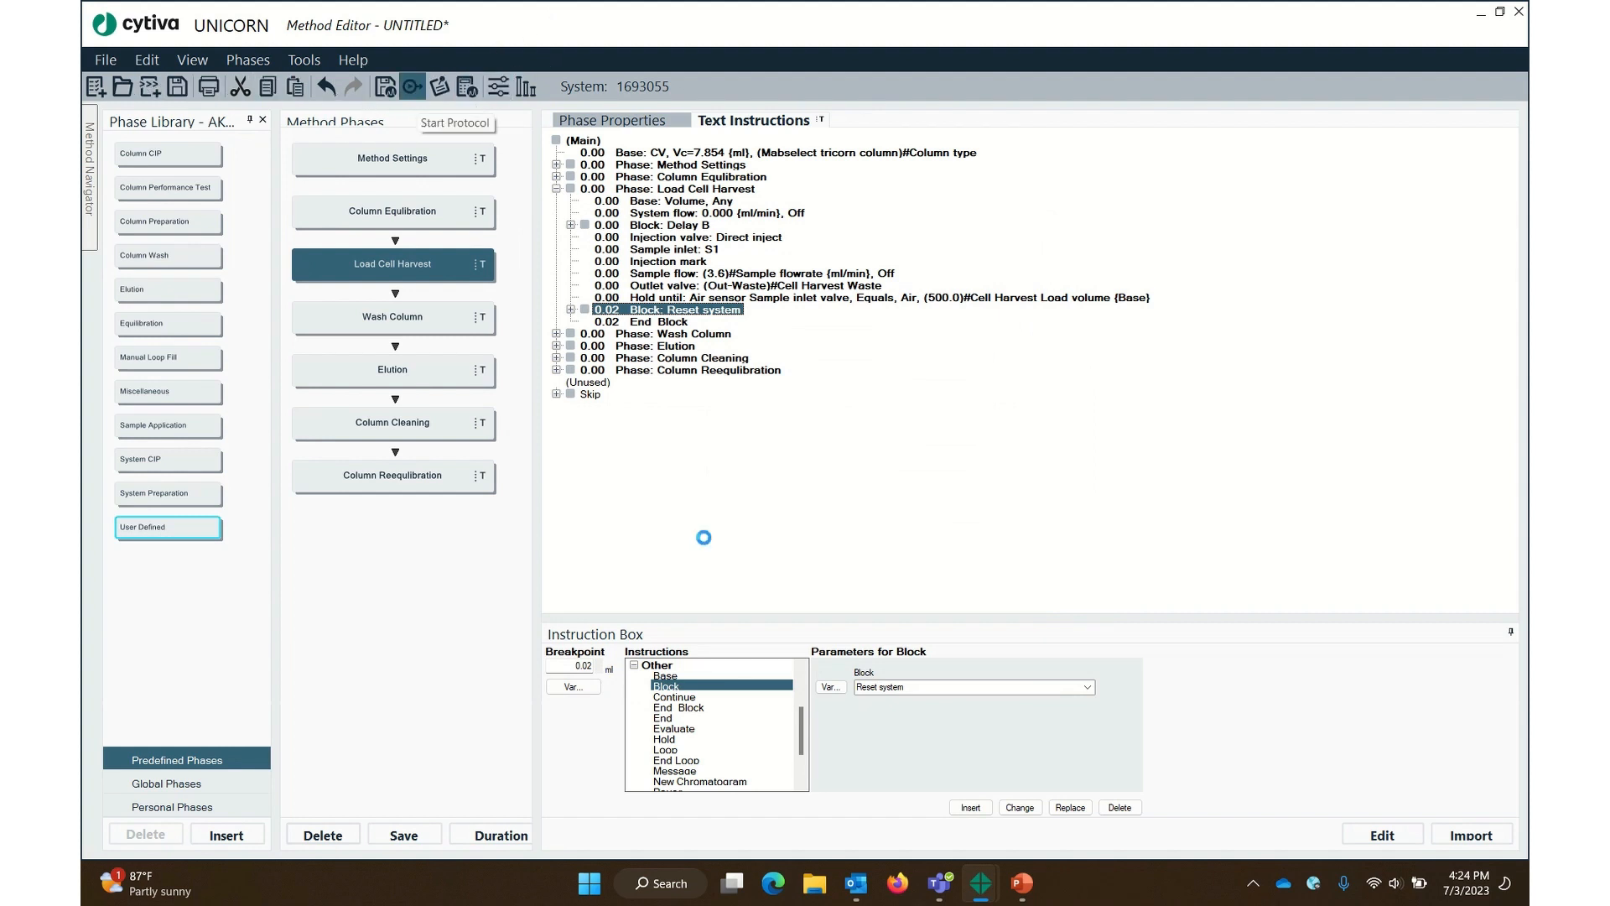
left_click(620, 344)
left_click(620, 331)
left_click(620, 361)
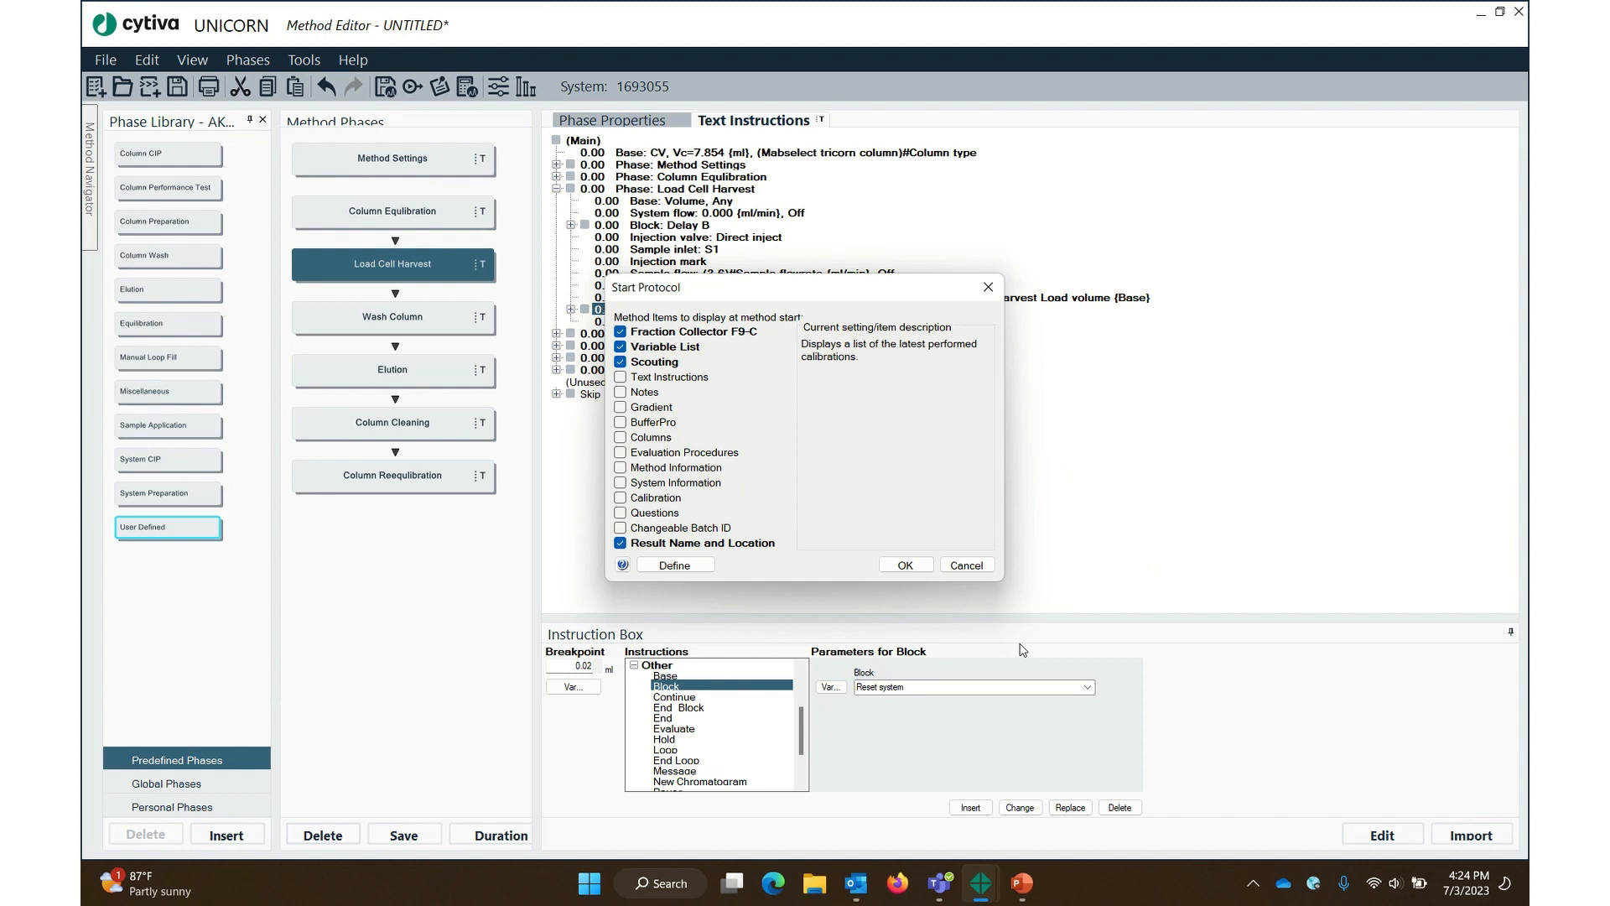
left_click(909, 569)
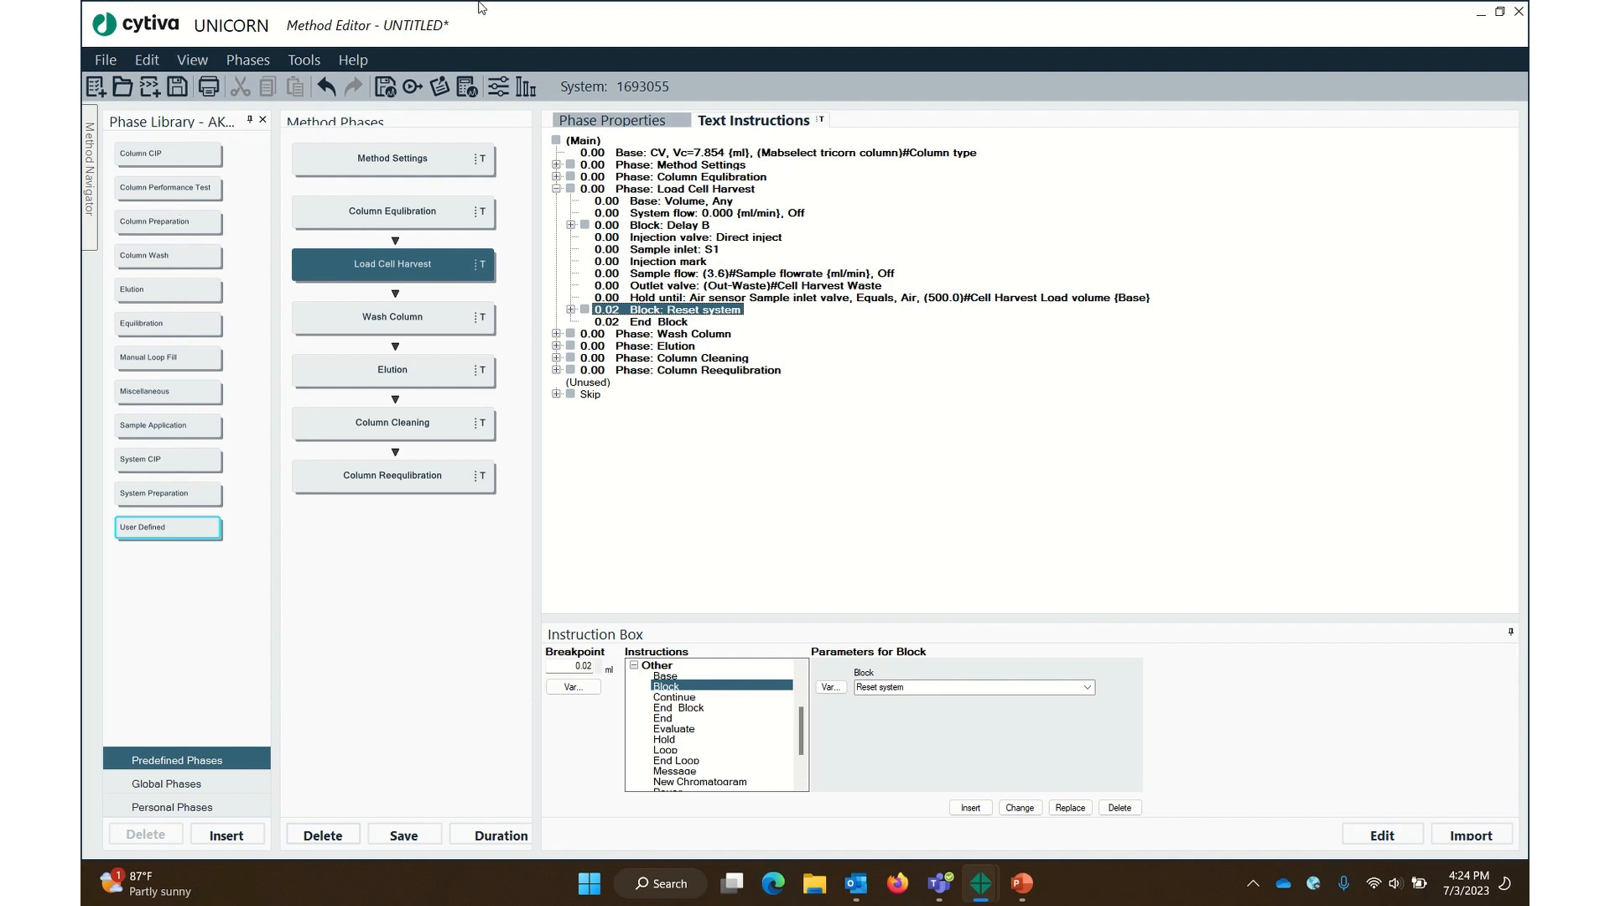
Open Scouting, examine which method variables can be selected for scouting runs, and leave without selecting any
left_click(507, 85)
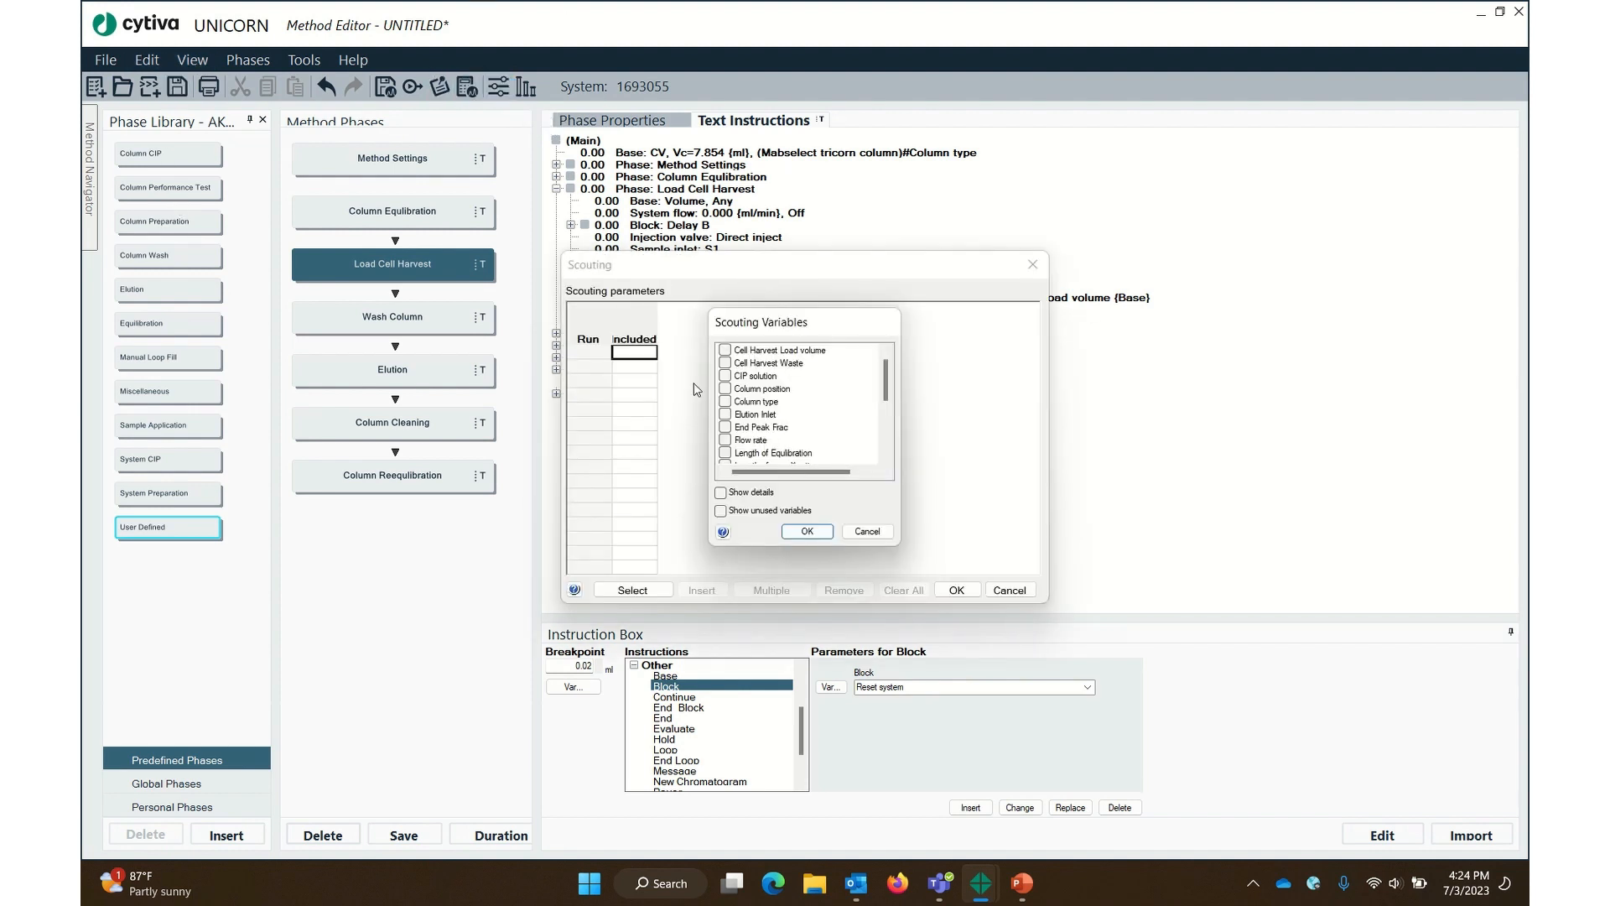
scroll(818, 391, "down", 1)
scroll(818, 391, "up", 1)
scroll(817, 391, "down", 1)
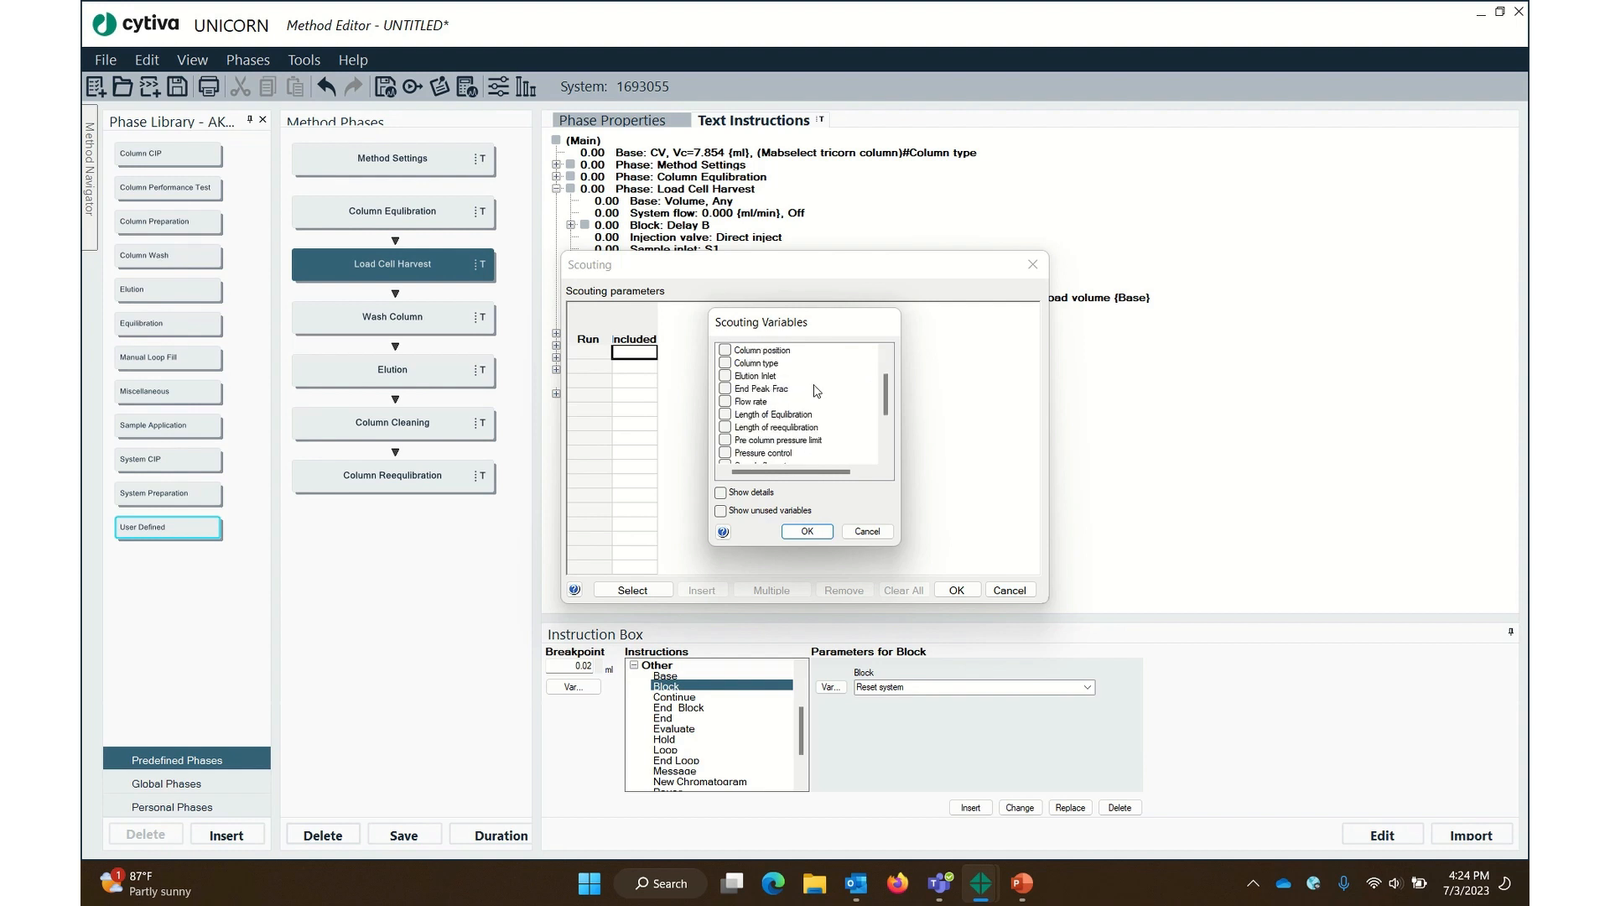
scroll(818, 390, "down", 1)
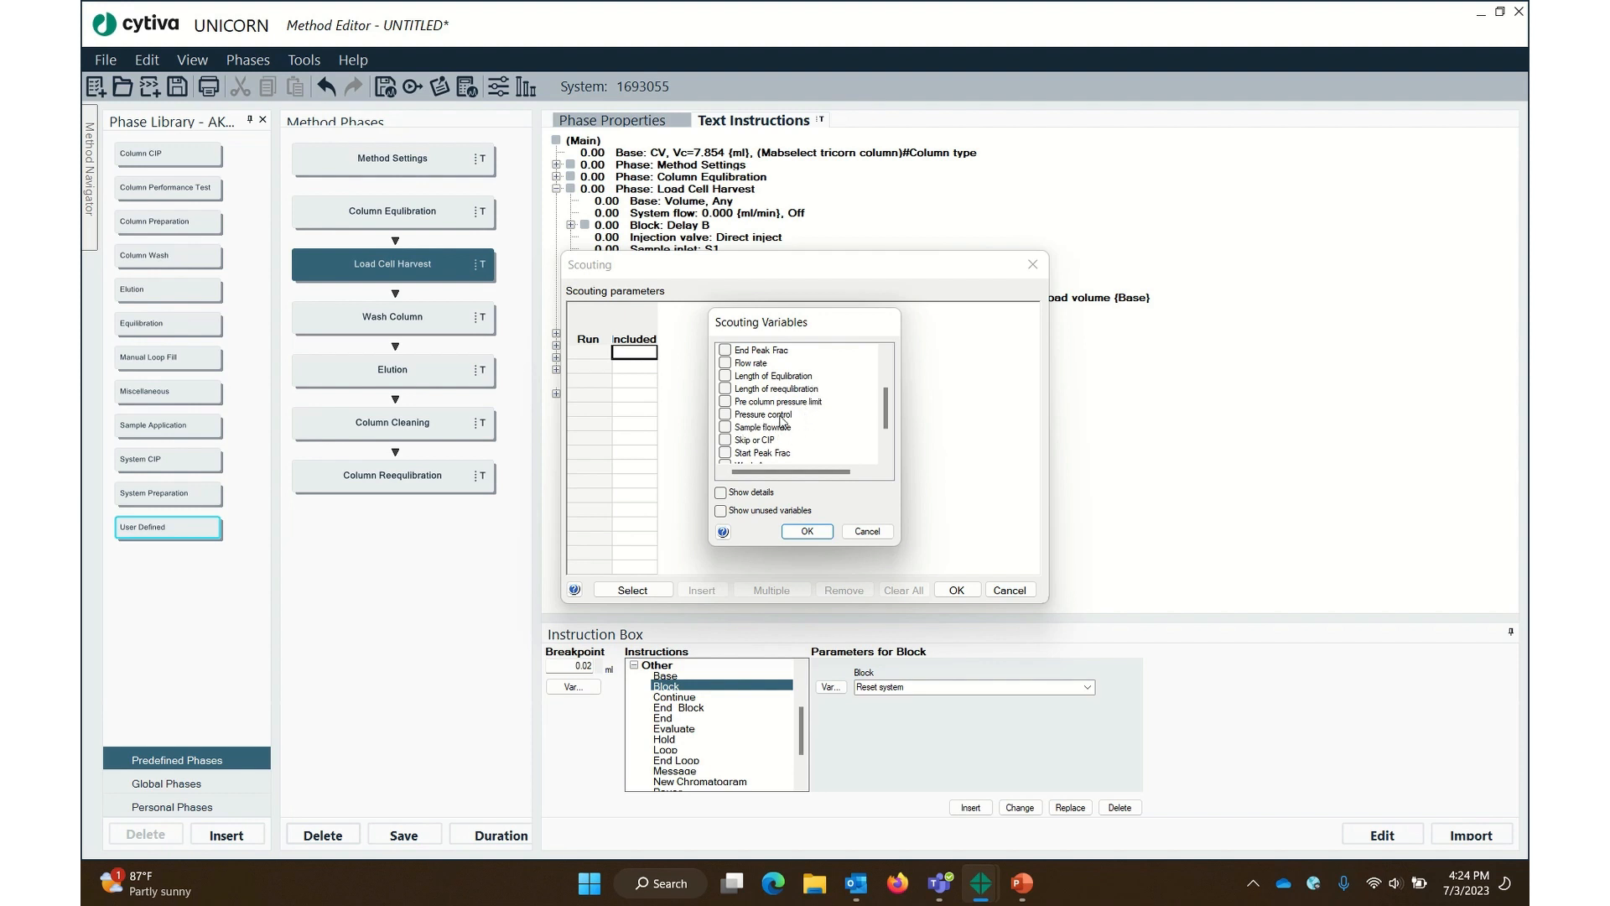
scroll(781, 420, "down", 2)
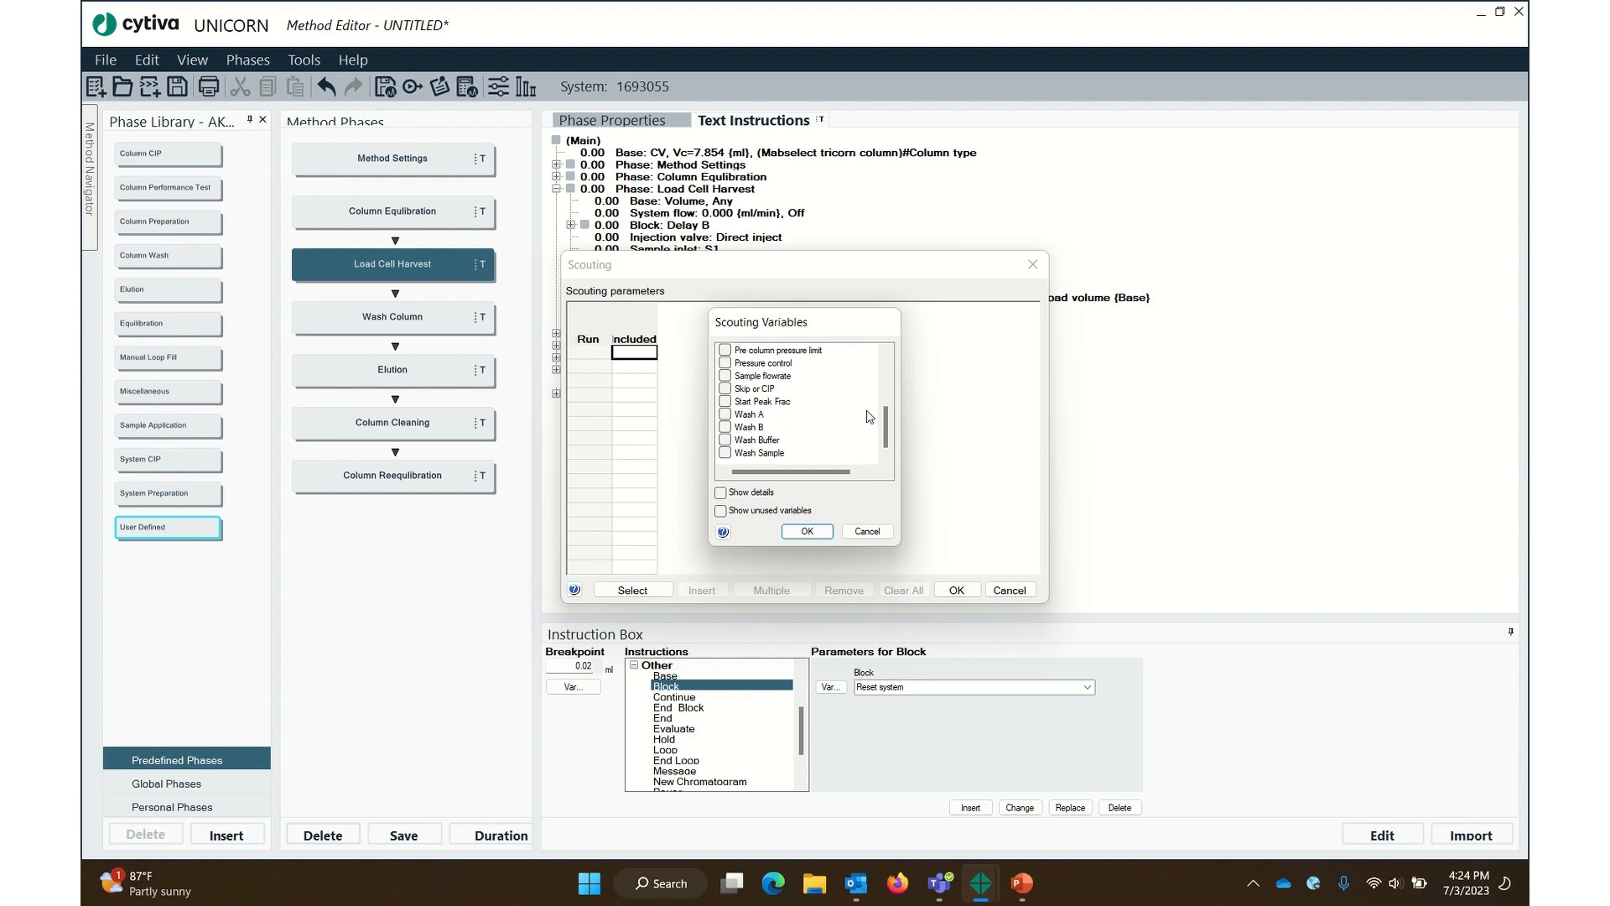
scroll(869, 417, "up", 5)
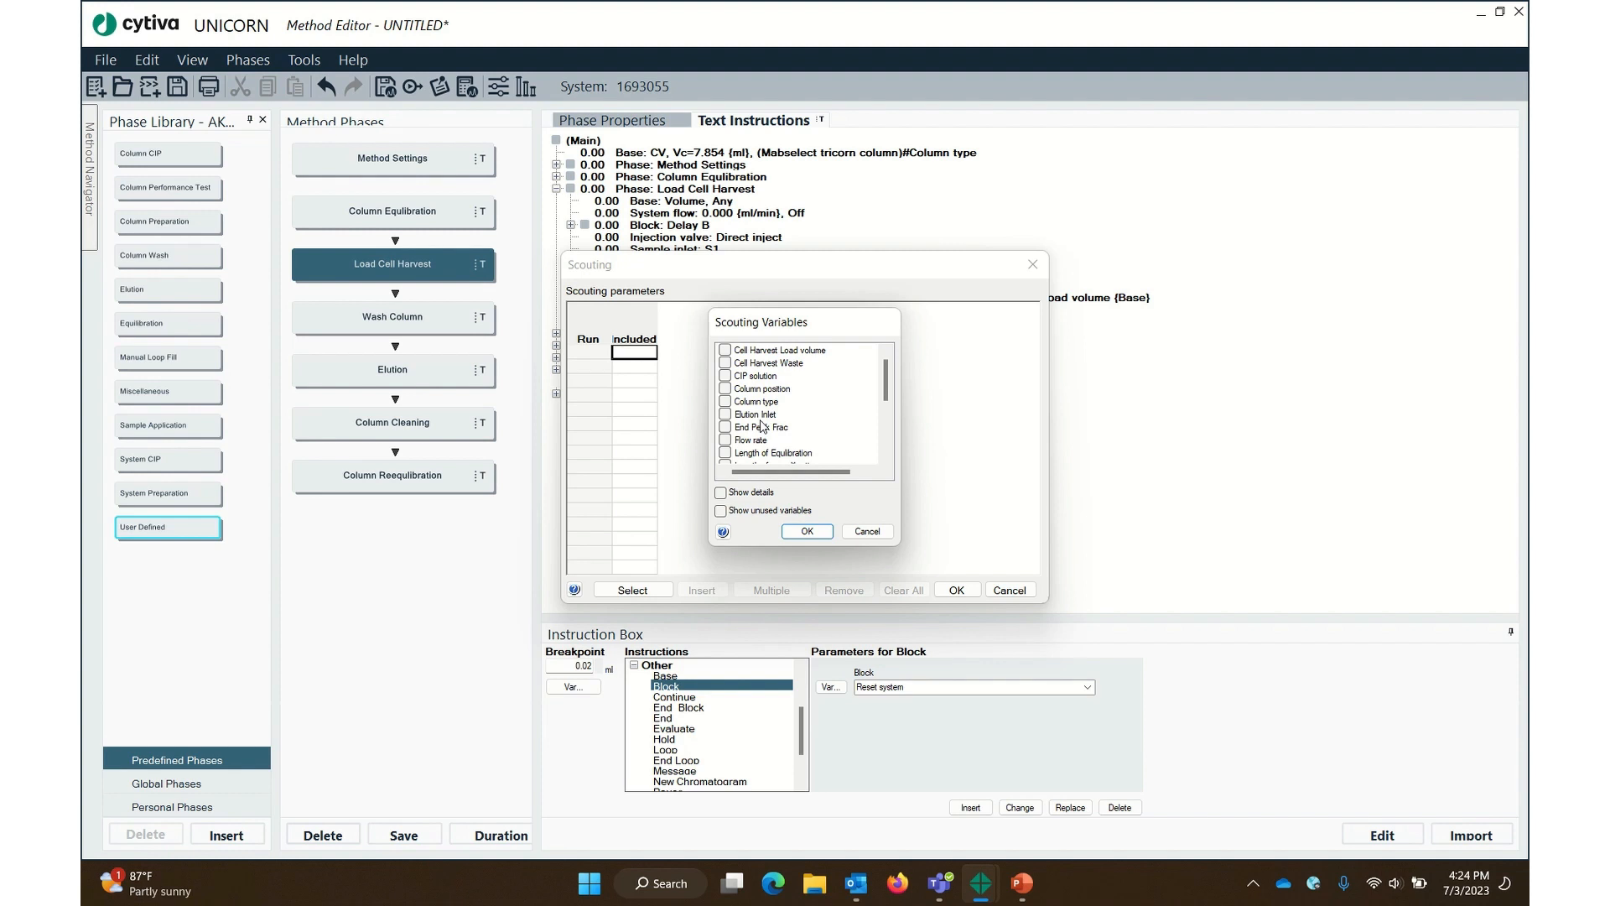
scroll(769, 426, "down", 5)
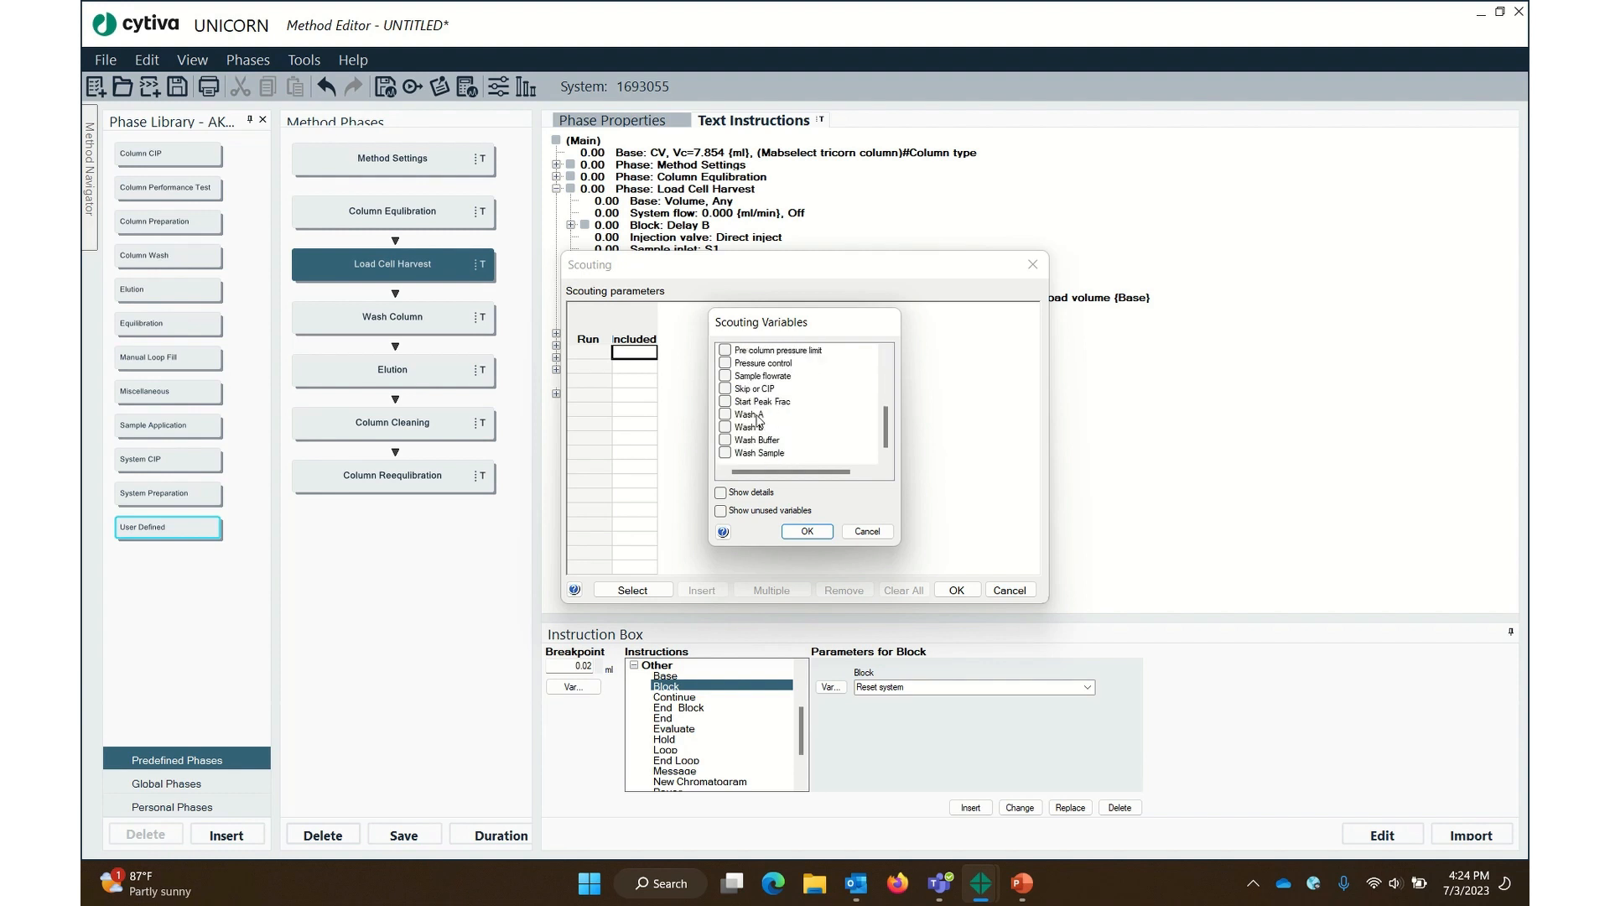
left_click(866, 531)
left_click(1009, 591)
Assign a variable named Sample Inlet position to the Sample inlet instruction's position in the Load Cell Harvest phase
left_click(644, 250)
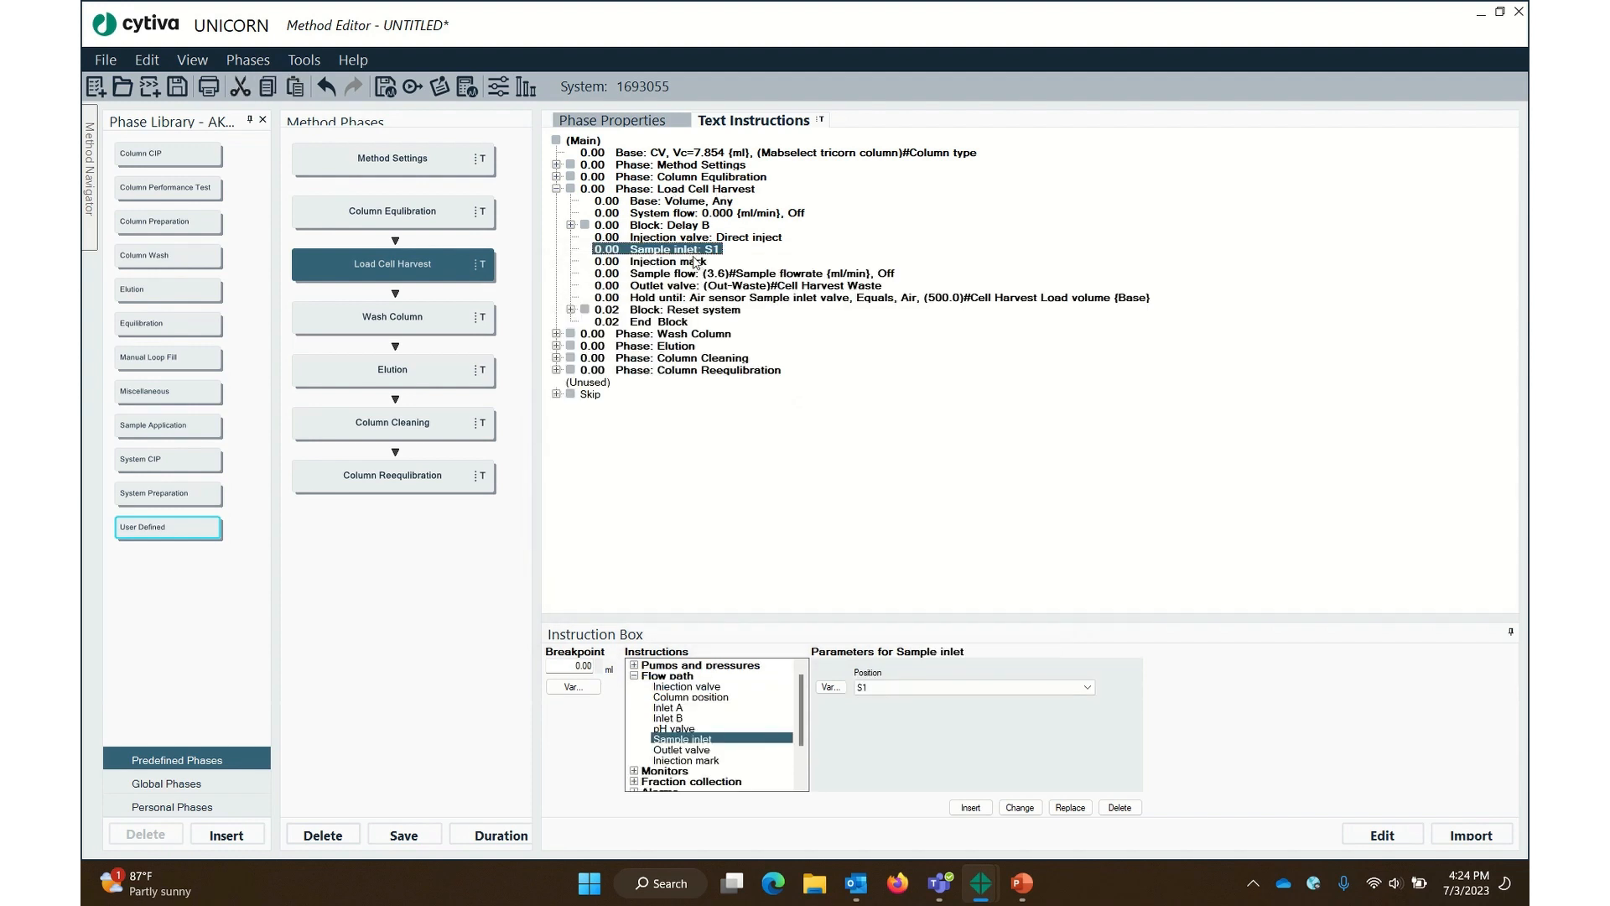
left_click(830, 686)
type("Sample")
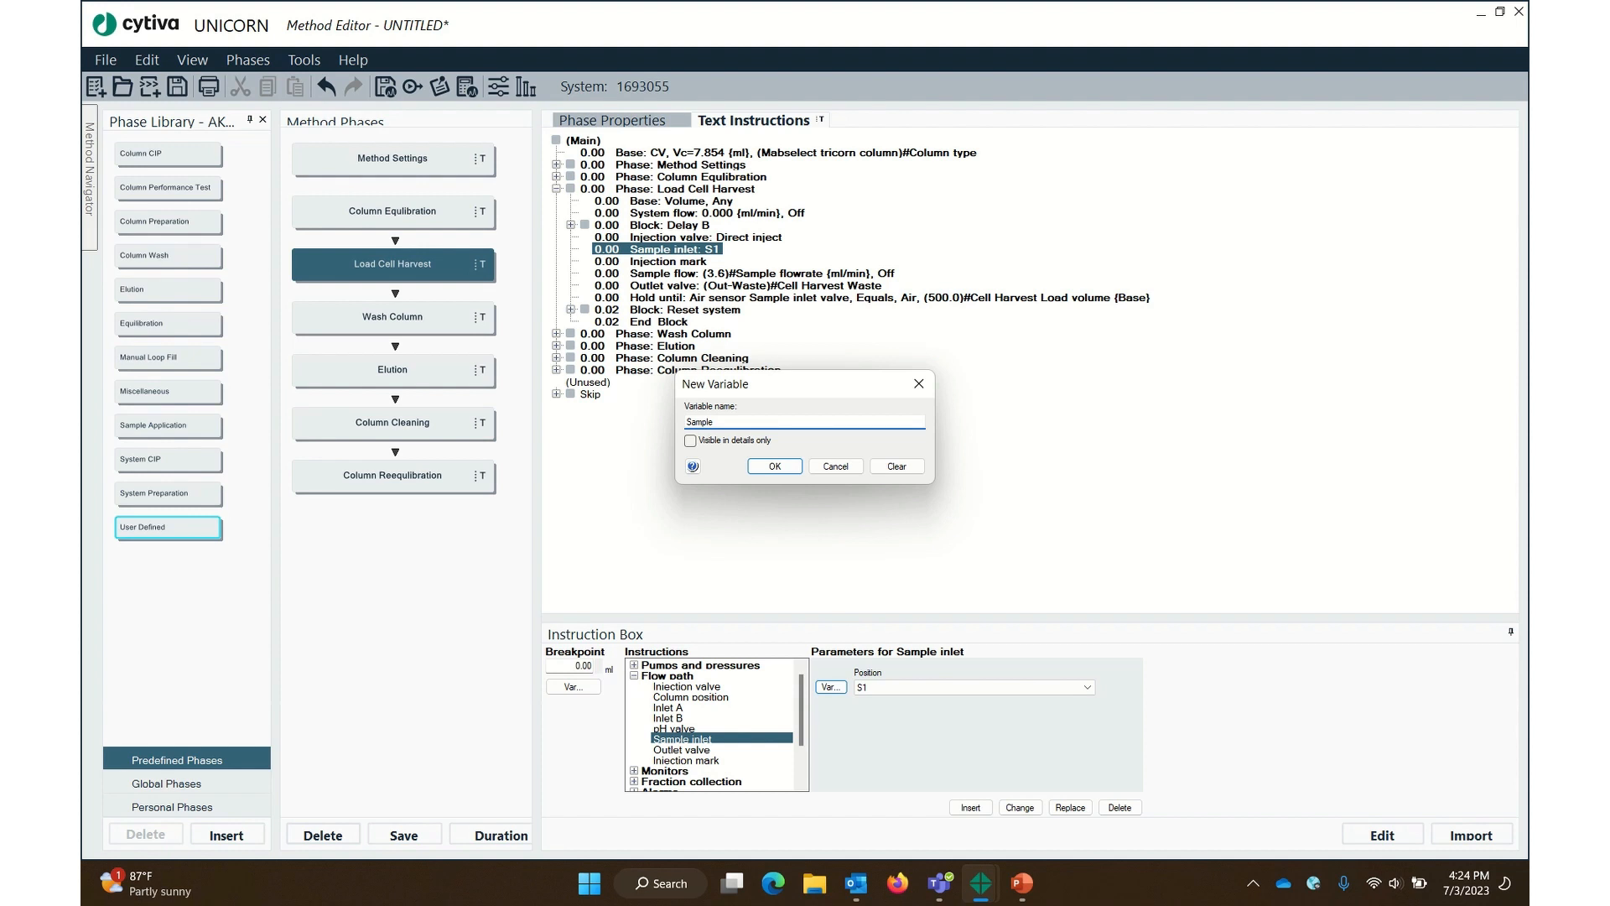
key("BackSpace")
key("BackSpace")
key("BackSpace")
key("BackSpace")
key("BackSpace")
key("BackSpace")
left_click(776, 467)
left_click(1017, 808)
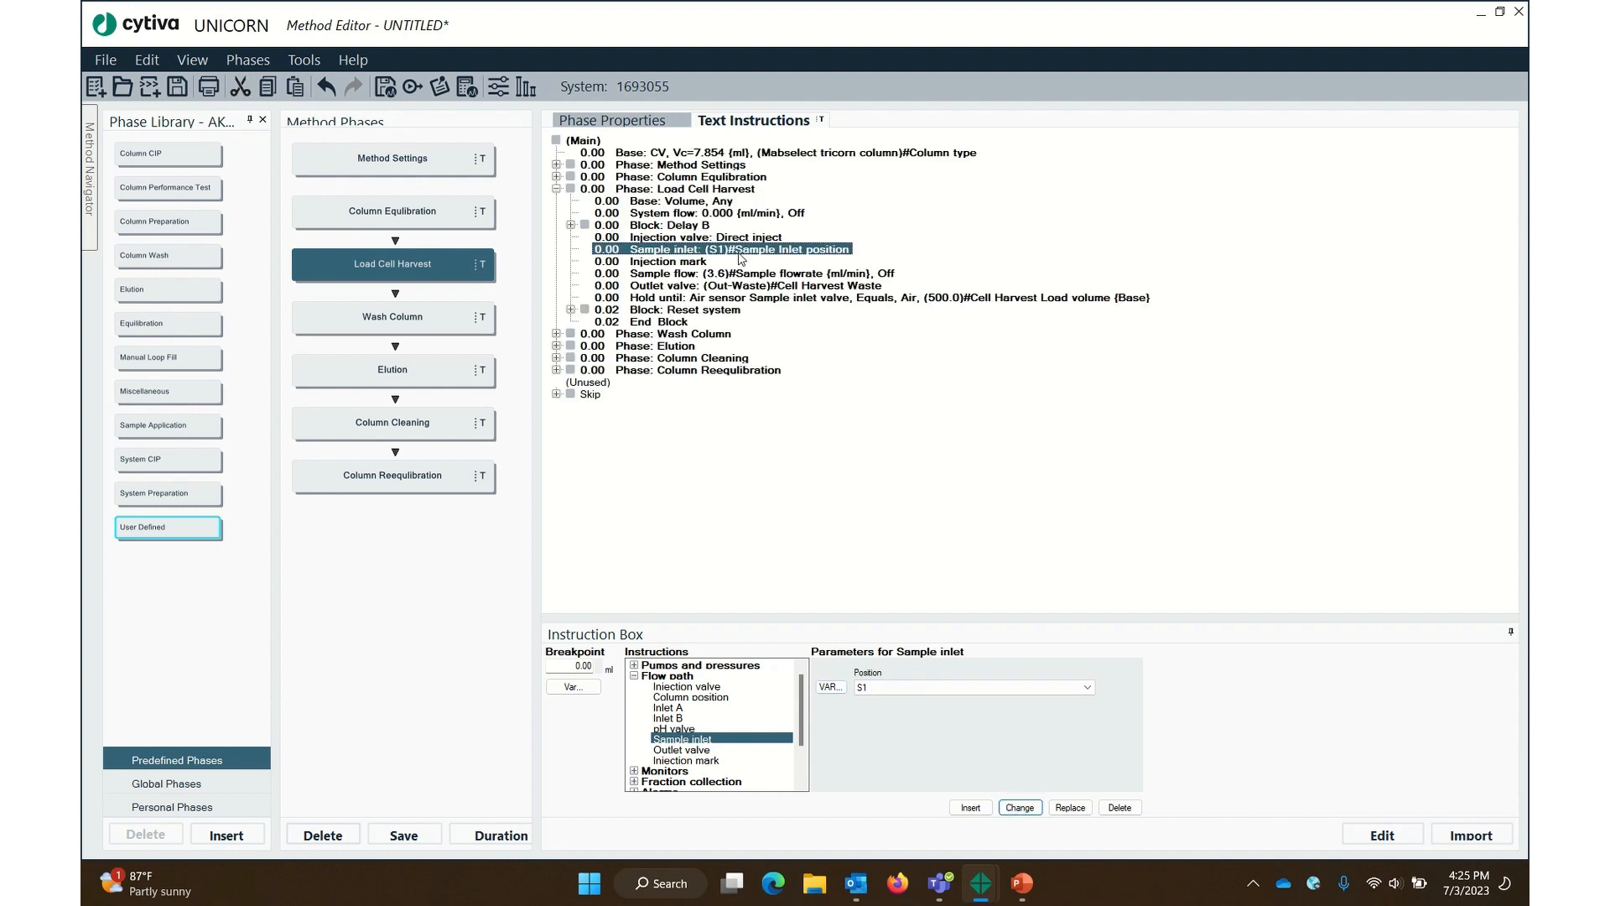
Open Scouting and add Sample Inlet position as a scouting variable
left_click(503, 87)
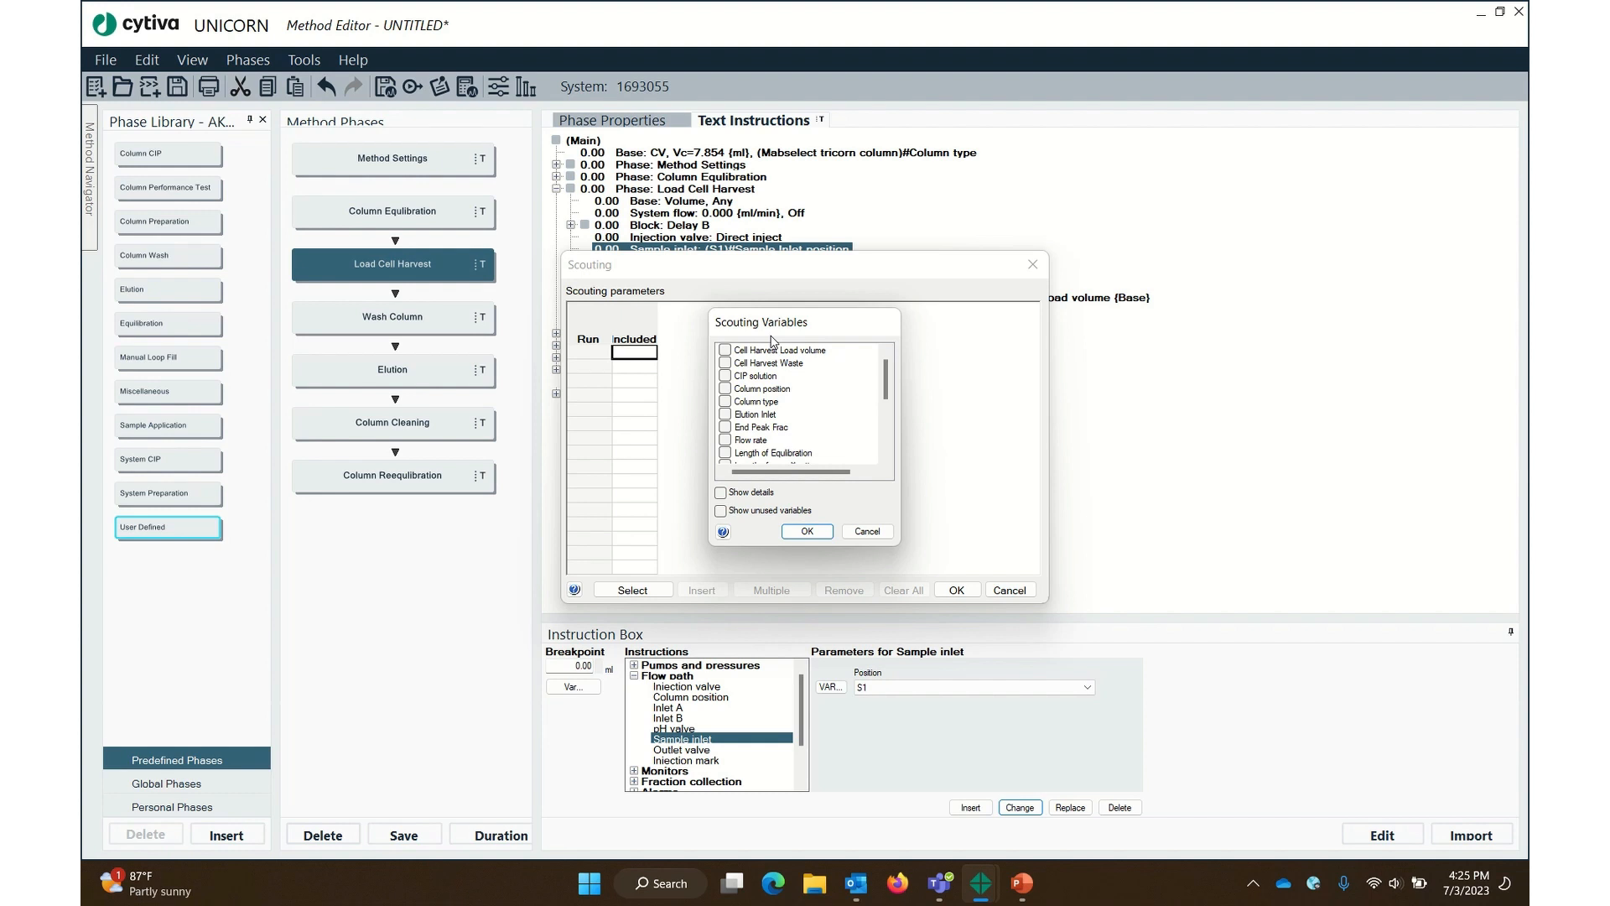
scroll(740, 392, "down", 5)
left_click(726, 377)
left_click(807, 531)
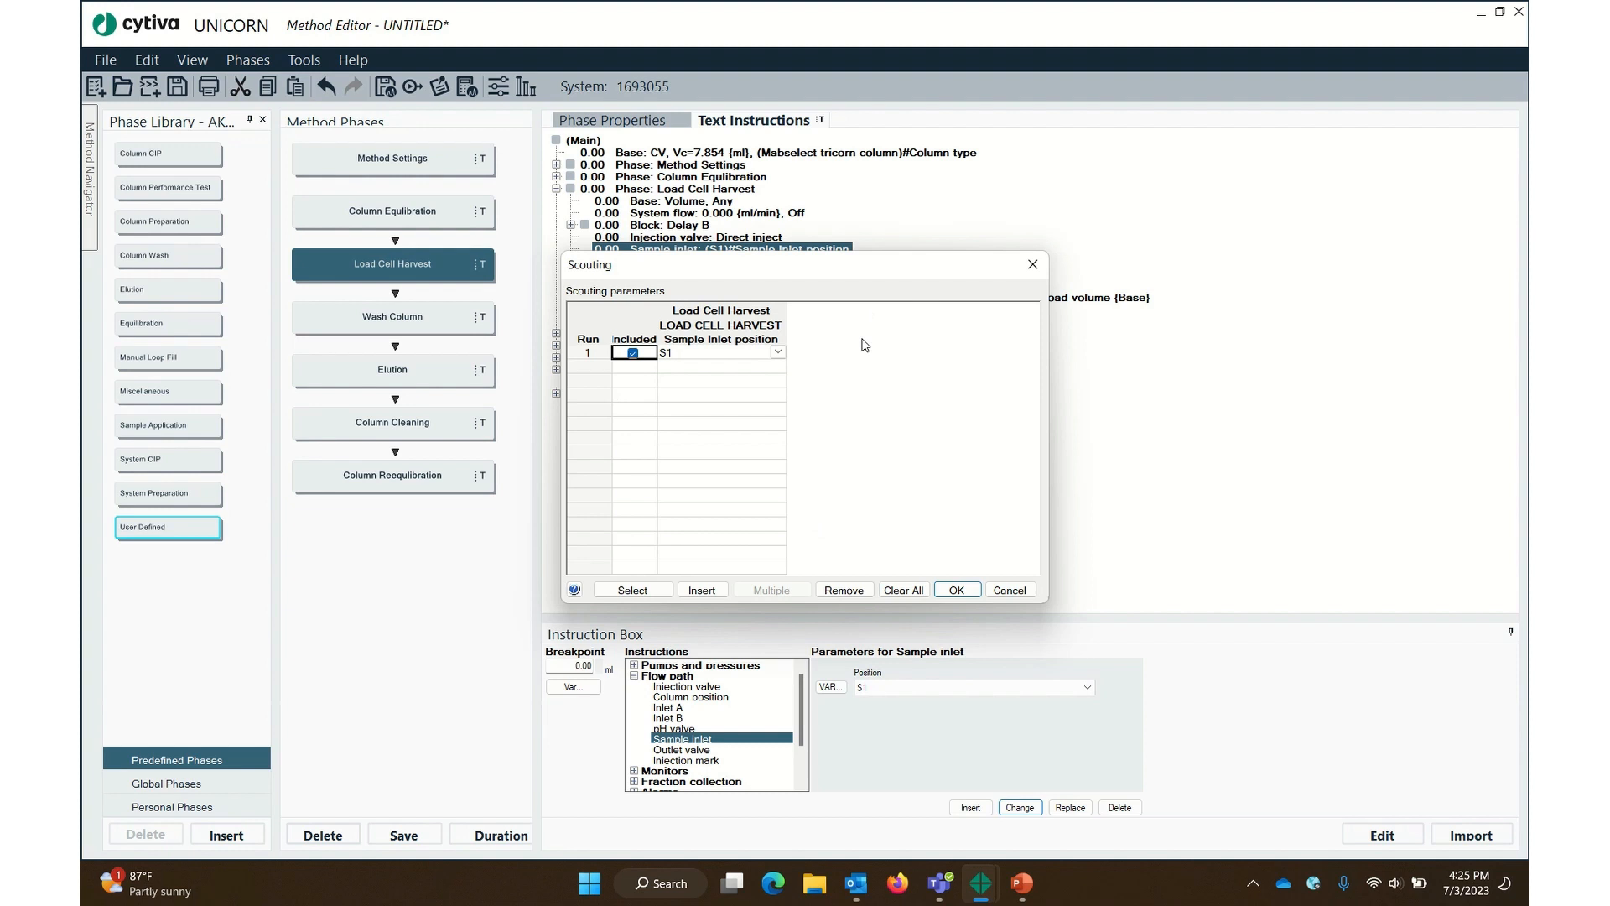
Add two more scouting runs and set Sample Inlet position to S2 for run 2 and S3 for run 3
double_click(710, 594)
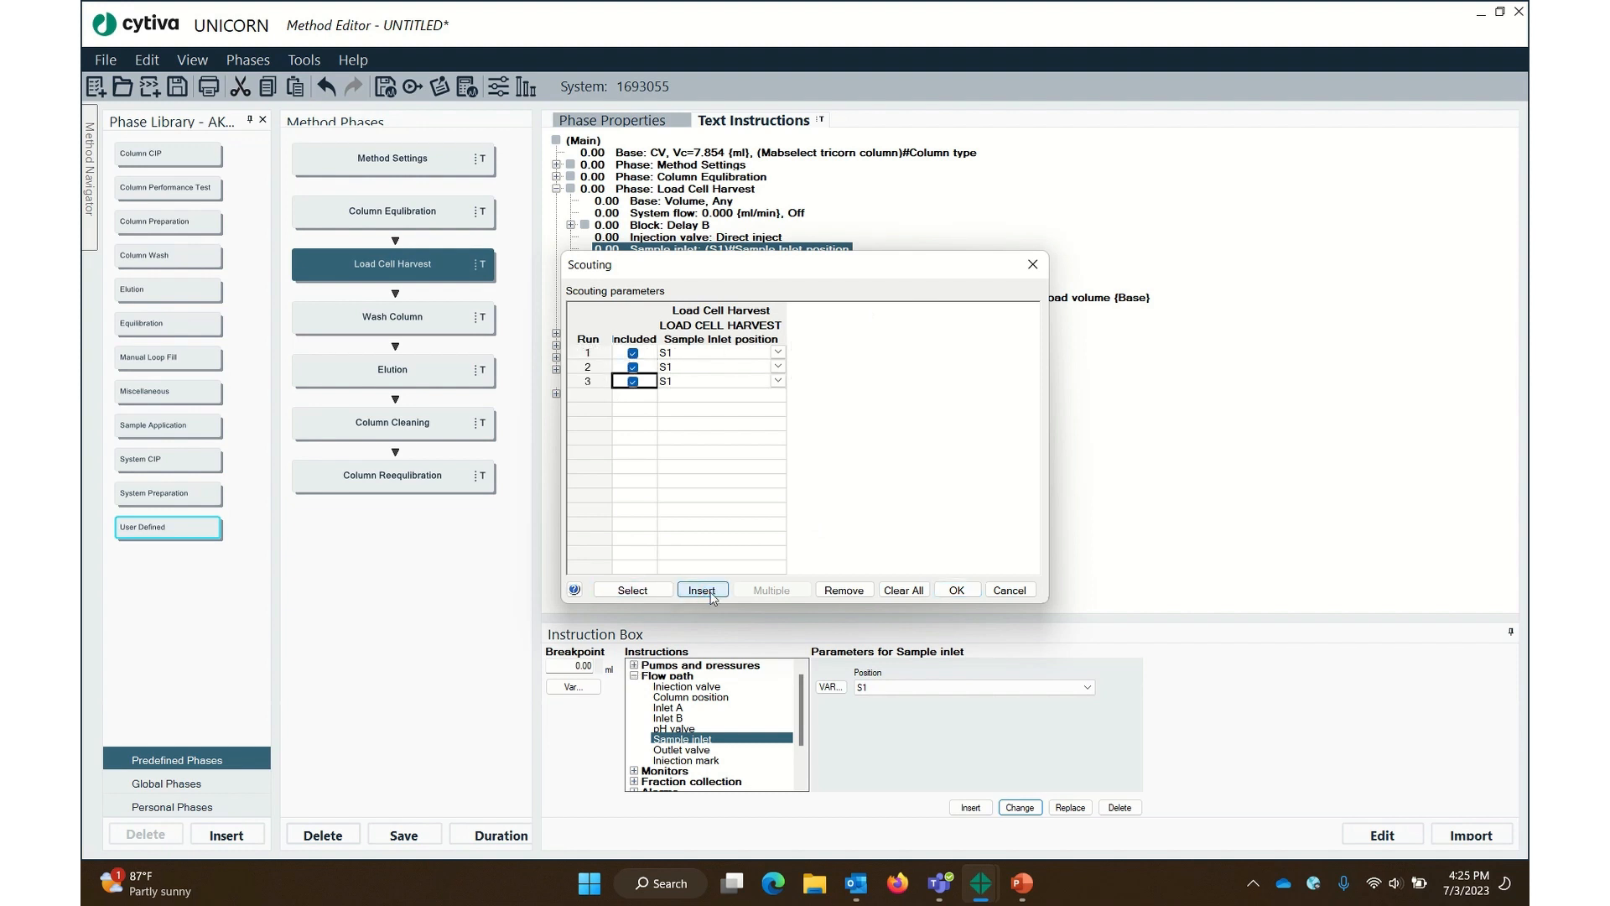
left_click(778, 366)
left_click(779, 392)
left_click(778, 381)
left_click(779, 418)
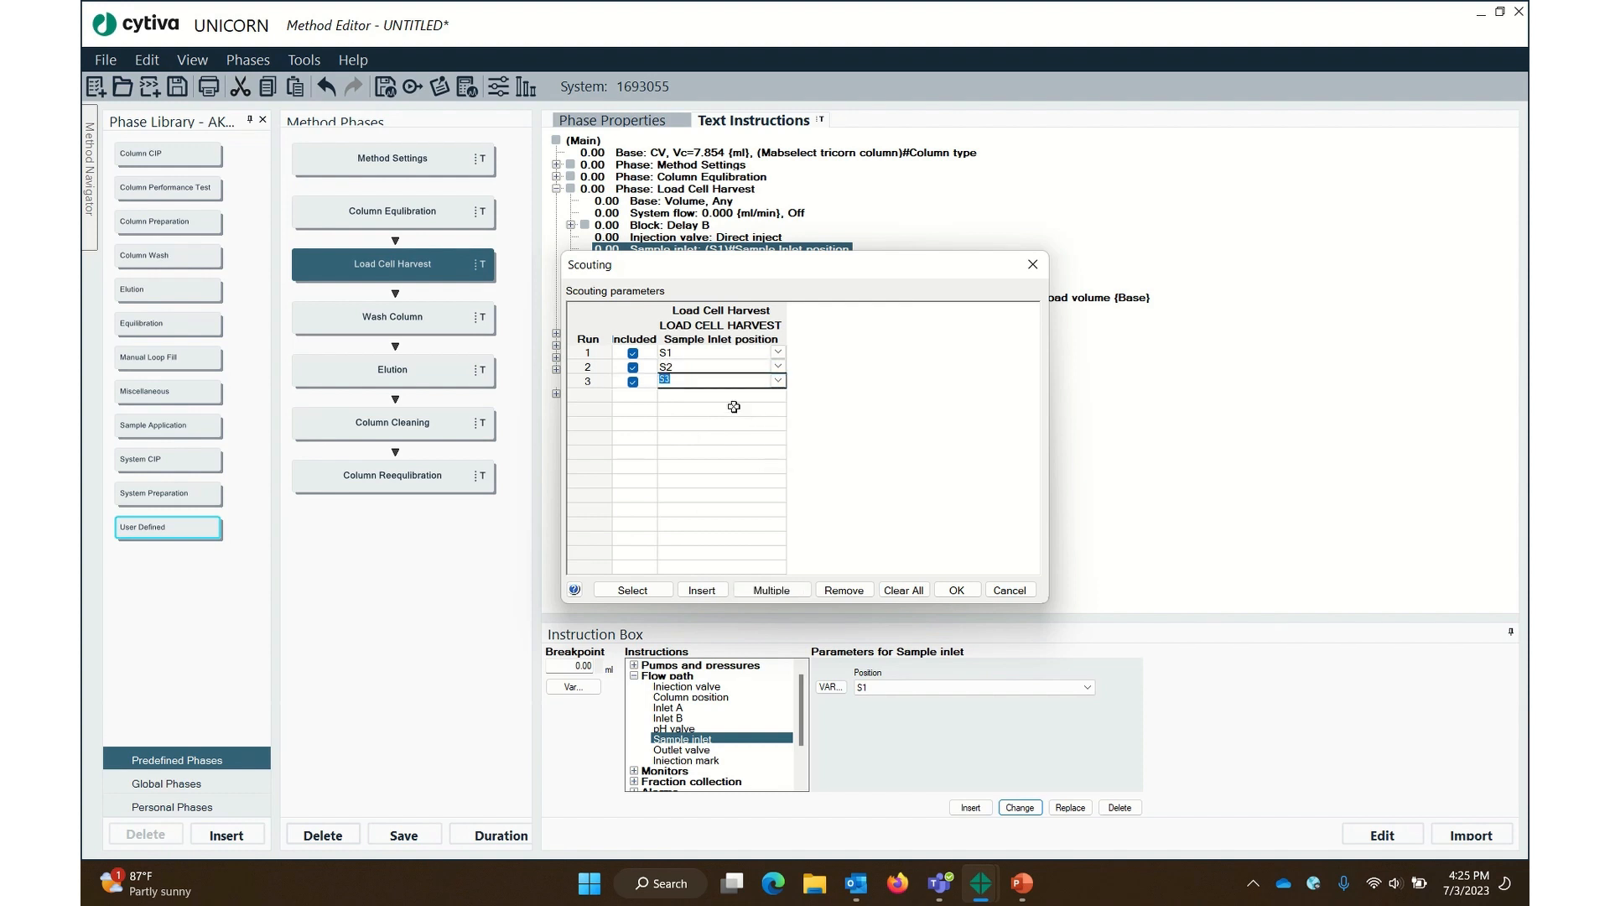
left_click(719, 383)
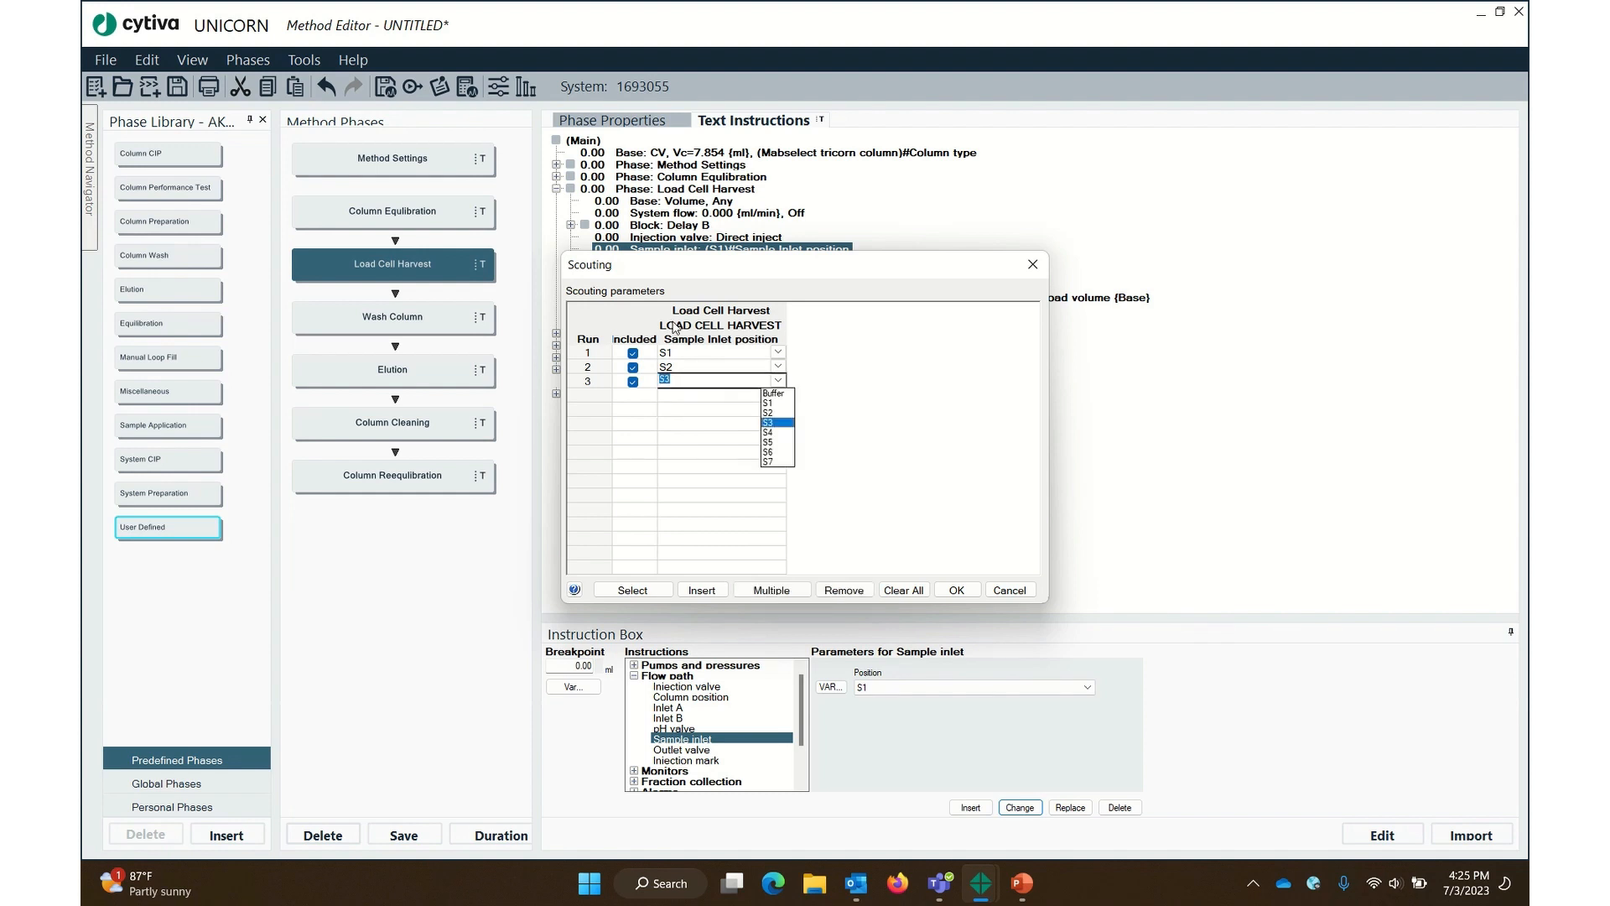
Add Column position, Skip or CIP and Wash Sample to the scouting variables
left_click(659, 591)
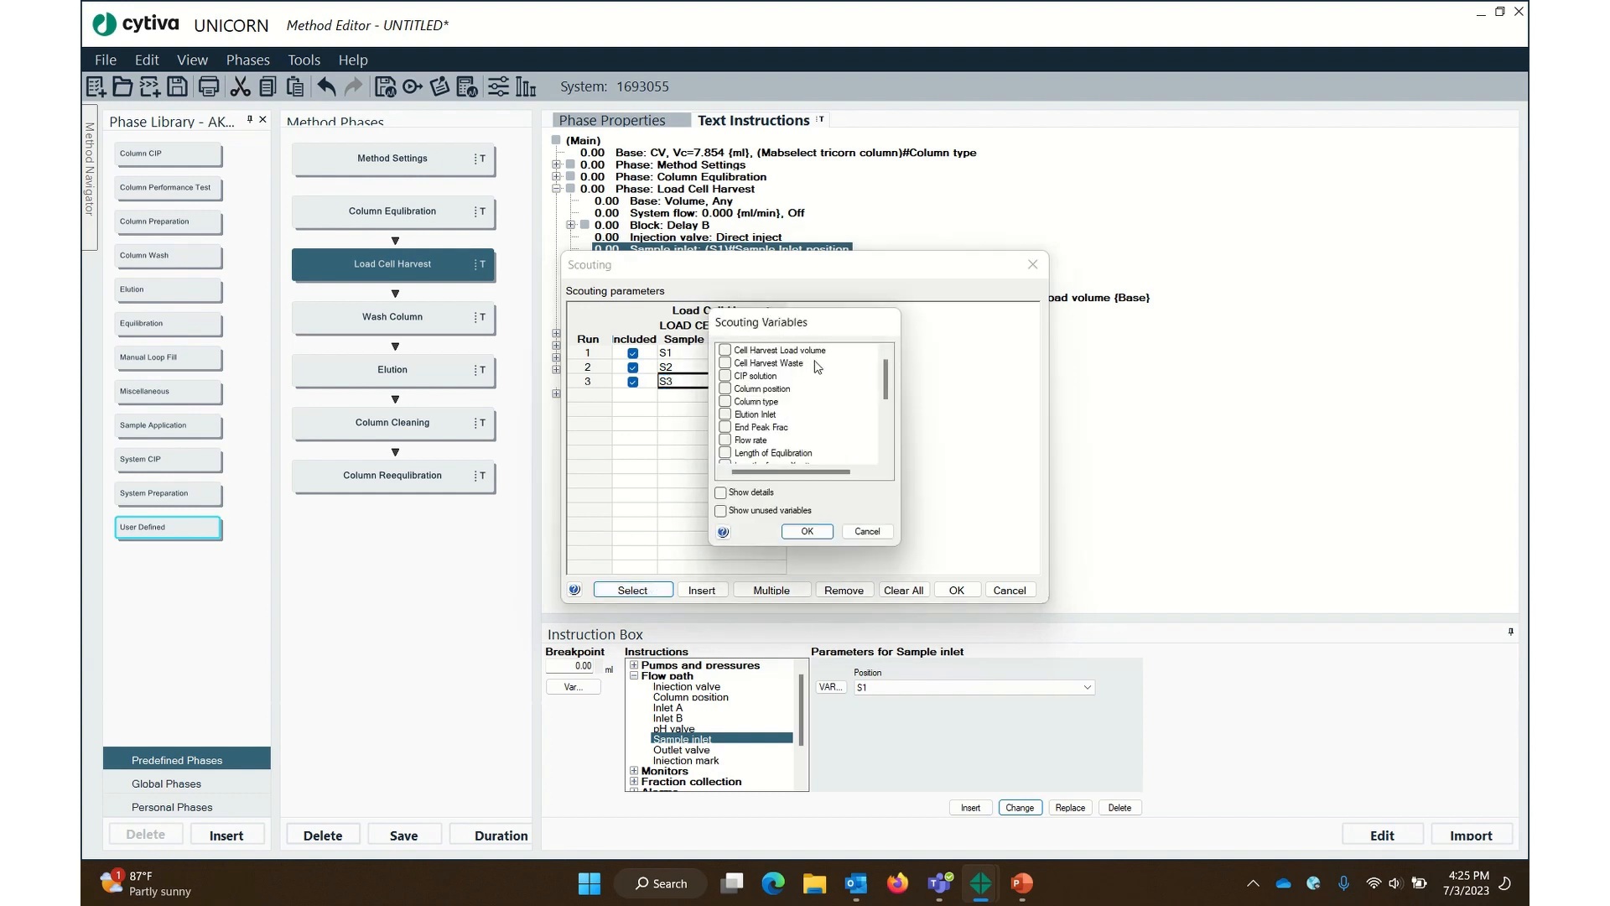
left_click(727, 390)
scroll(826, 400, "down", 2)
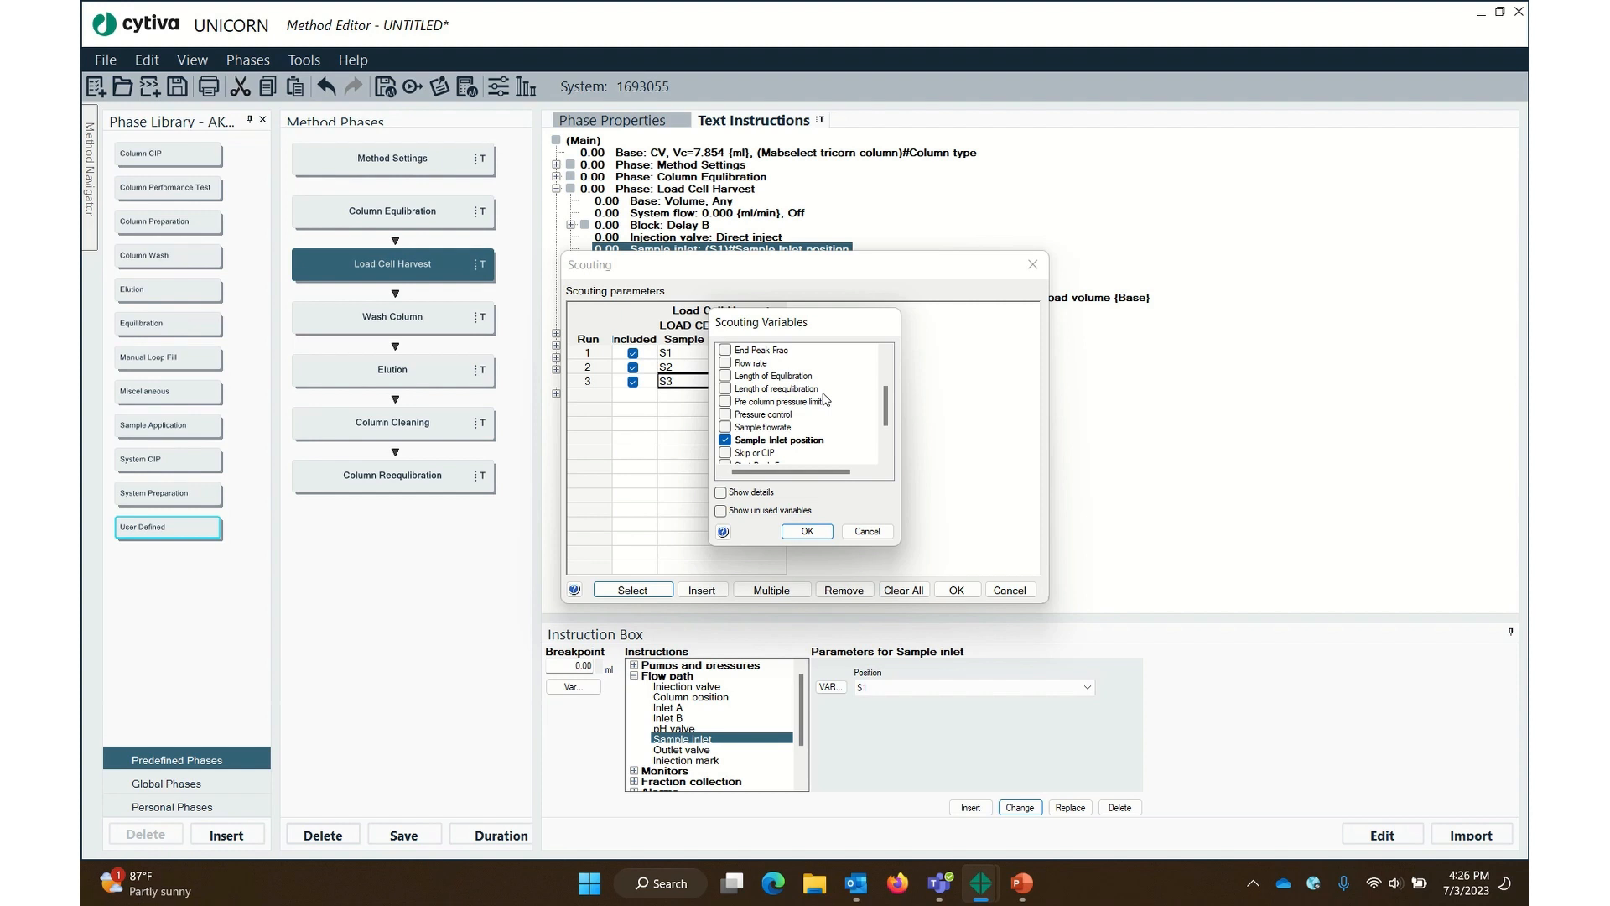
left_click(726, 453)
scroll(796, 445, "down", 2)
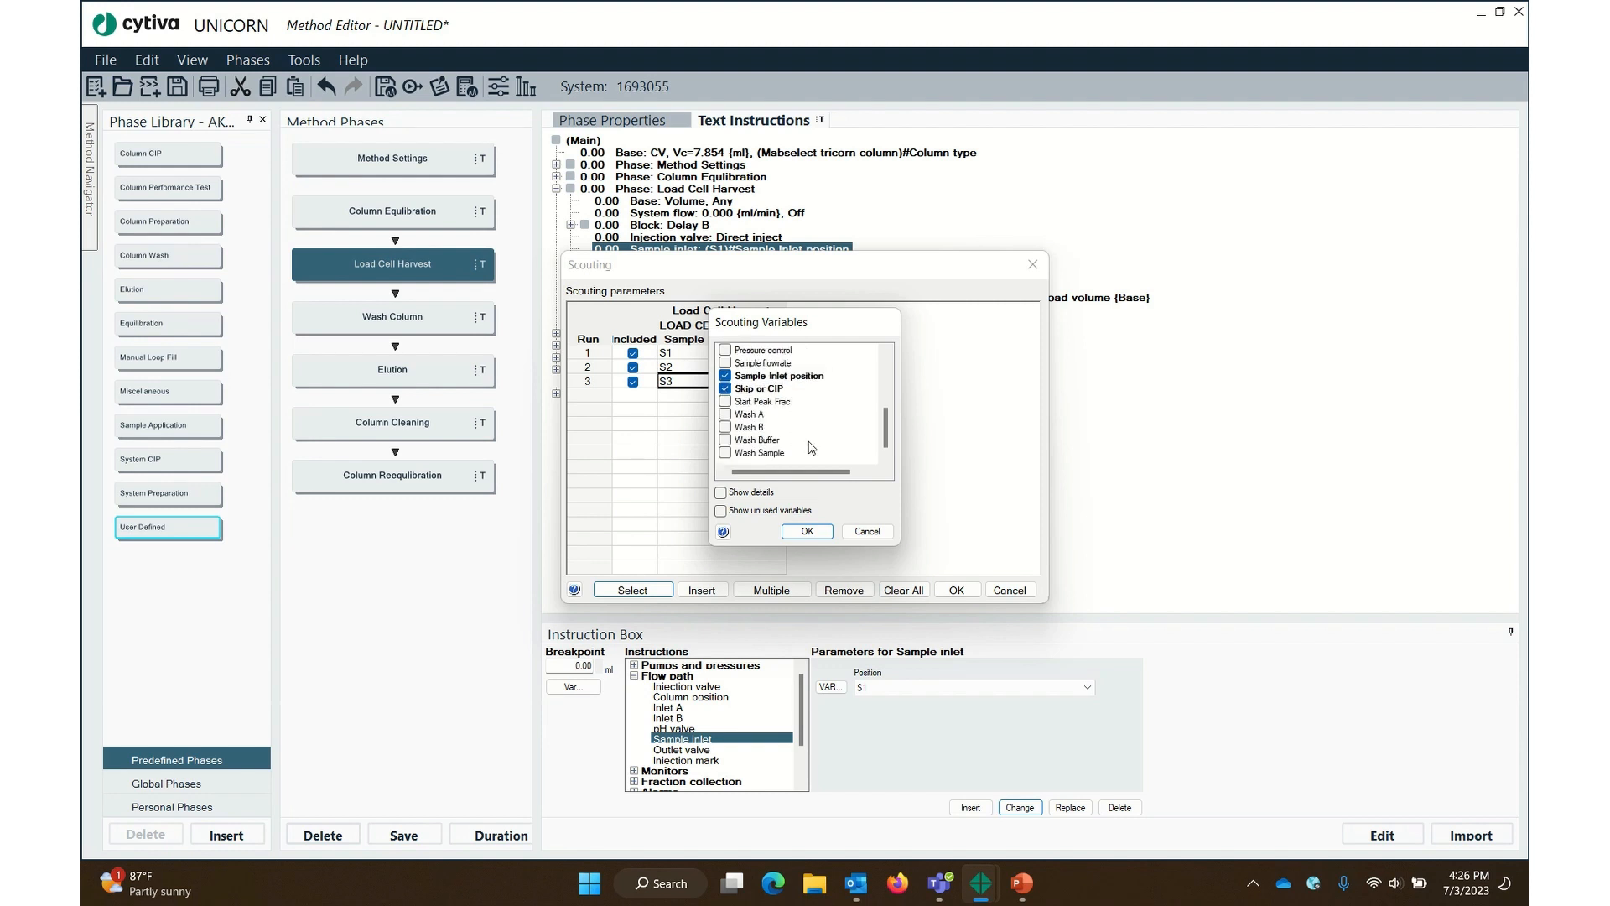
left_click(725, 453)
left_click(806, 532)
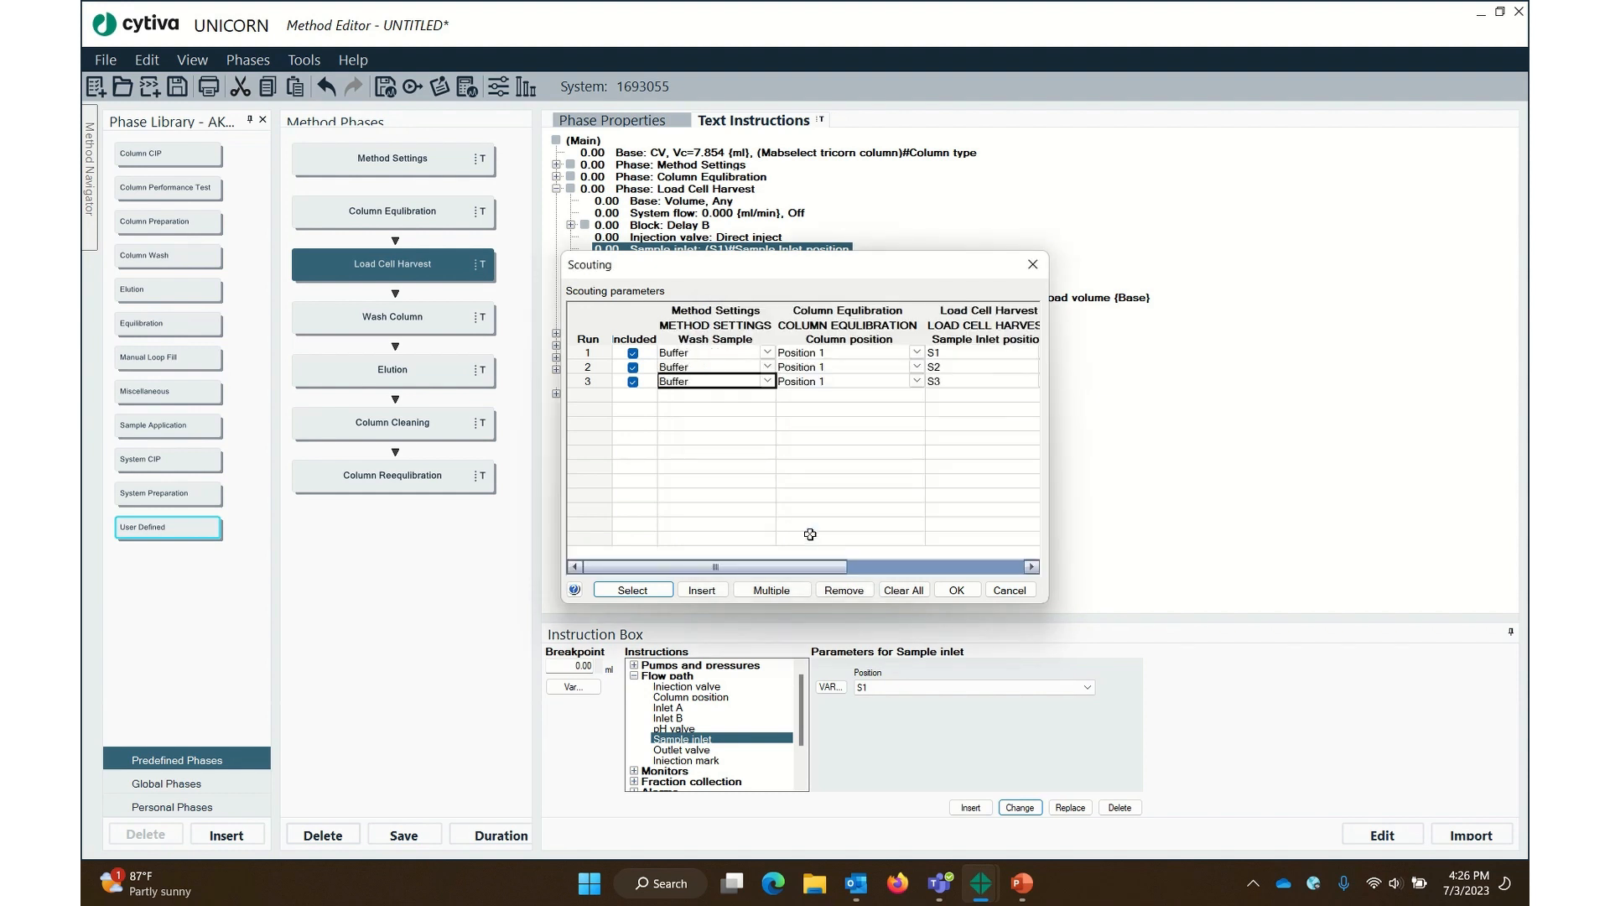
Examine the available Wash Sample, Column position and Sample Inlet position options across the three scouting runs
left_click(735, 358)
left_click(721, 368)
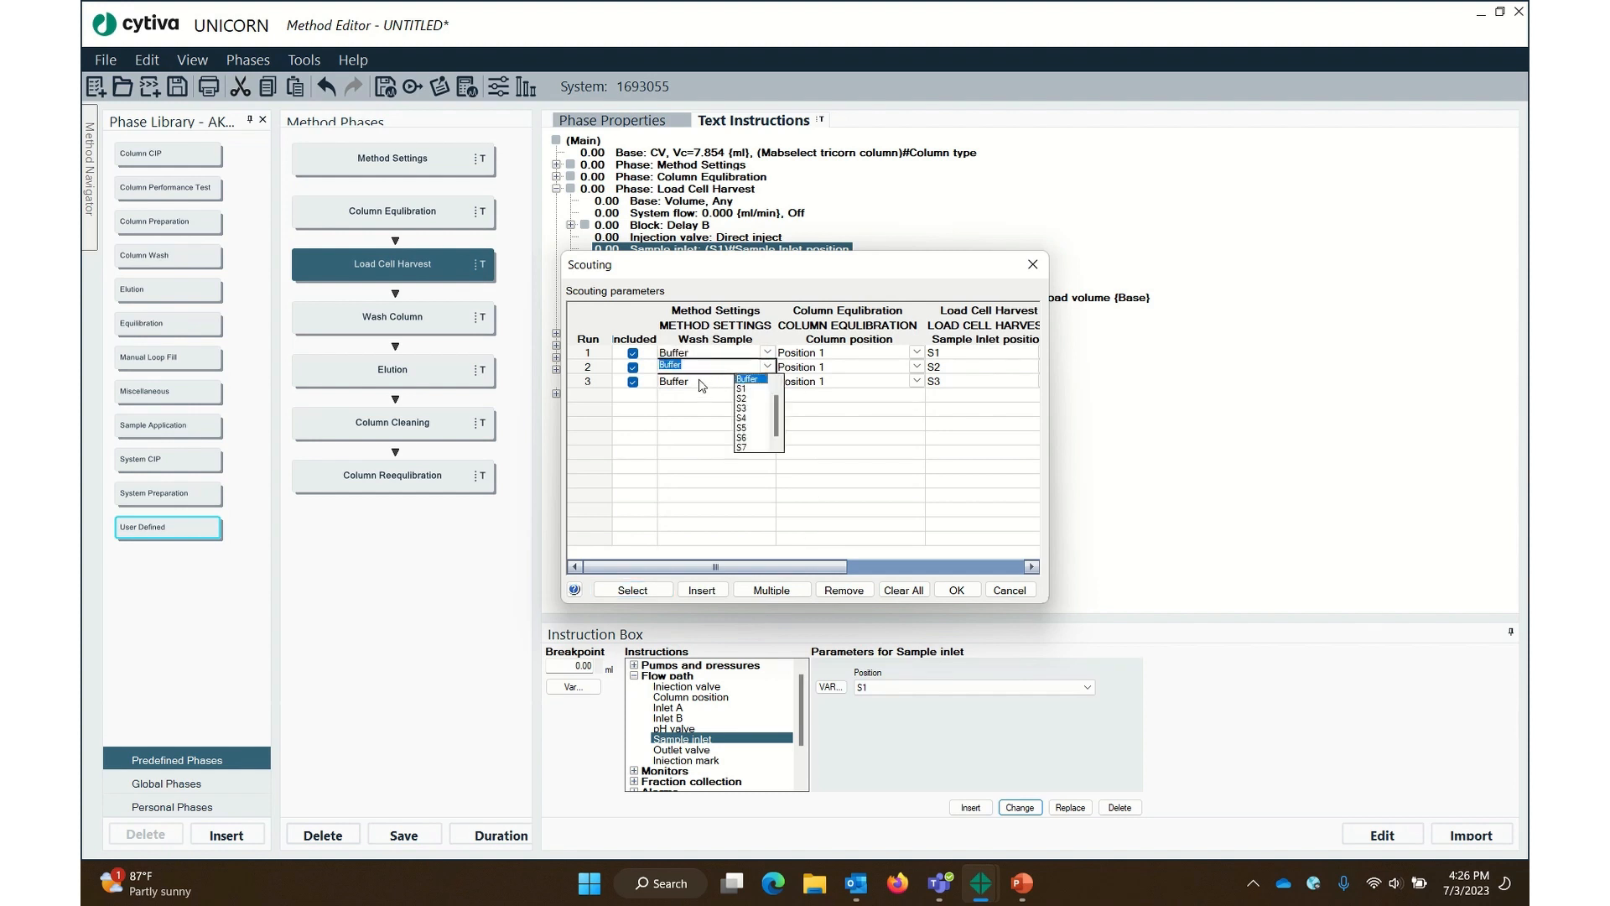
left_click(702, 383)
left_click(855, 358)
left_click(856, 370)
left_click(848, 383)
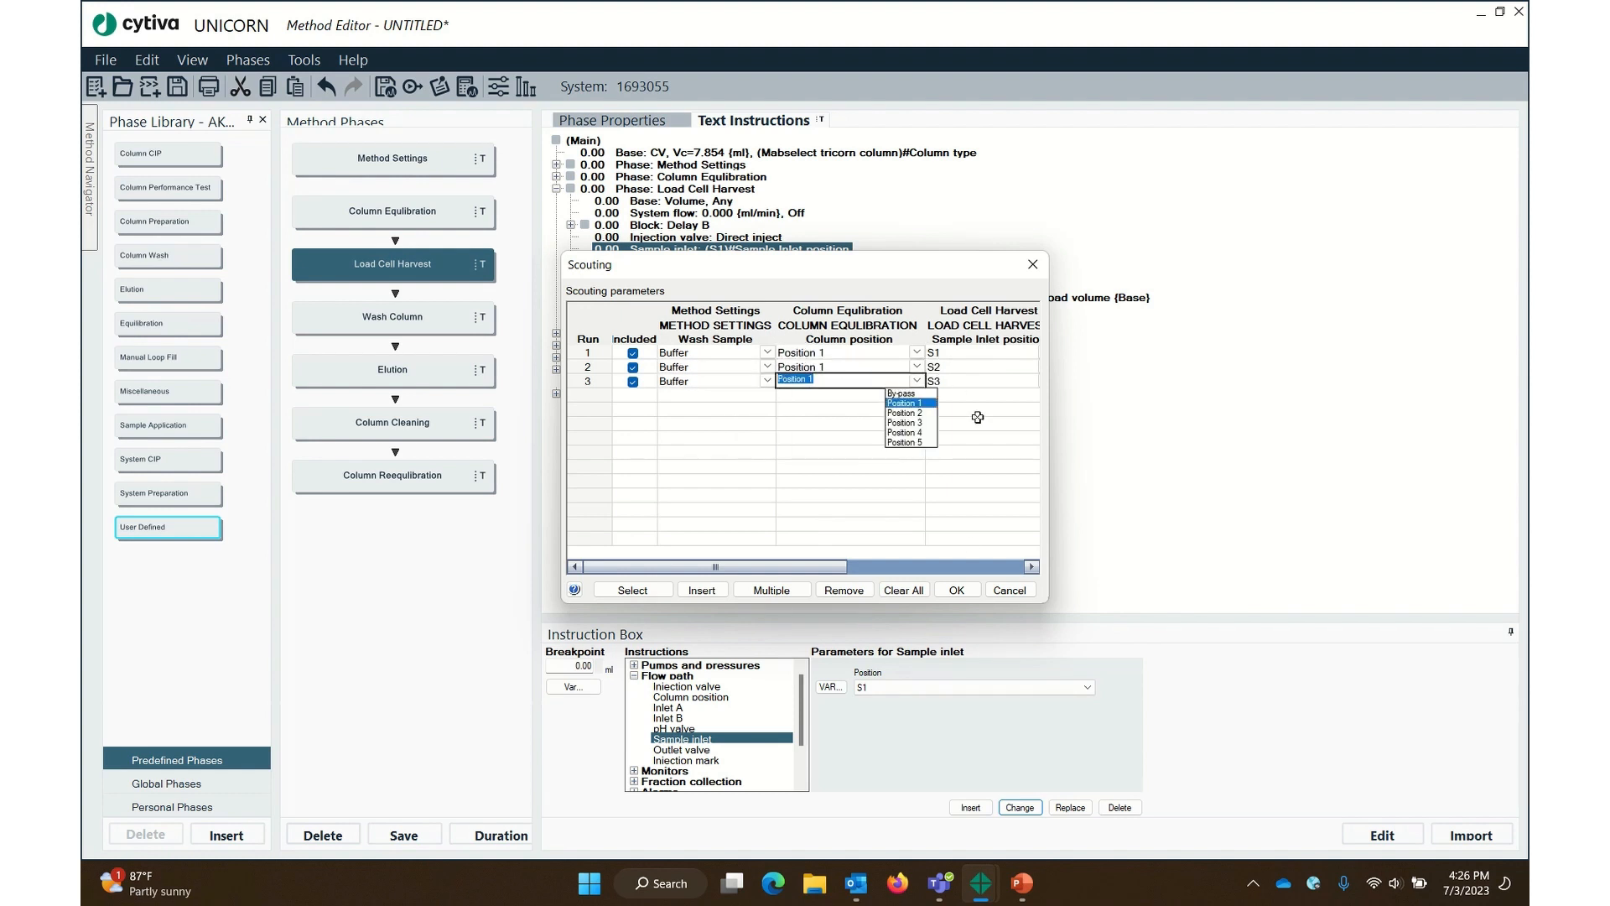
left_click_drag(841, 568, 1005, 567)
left_click(704, 366)
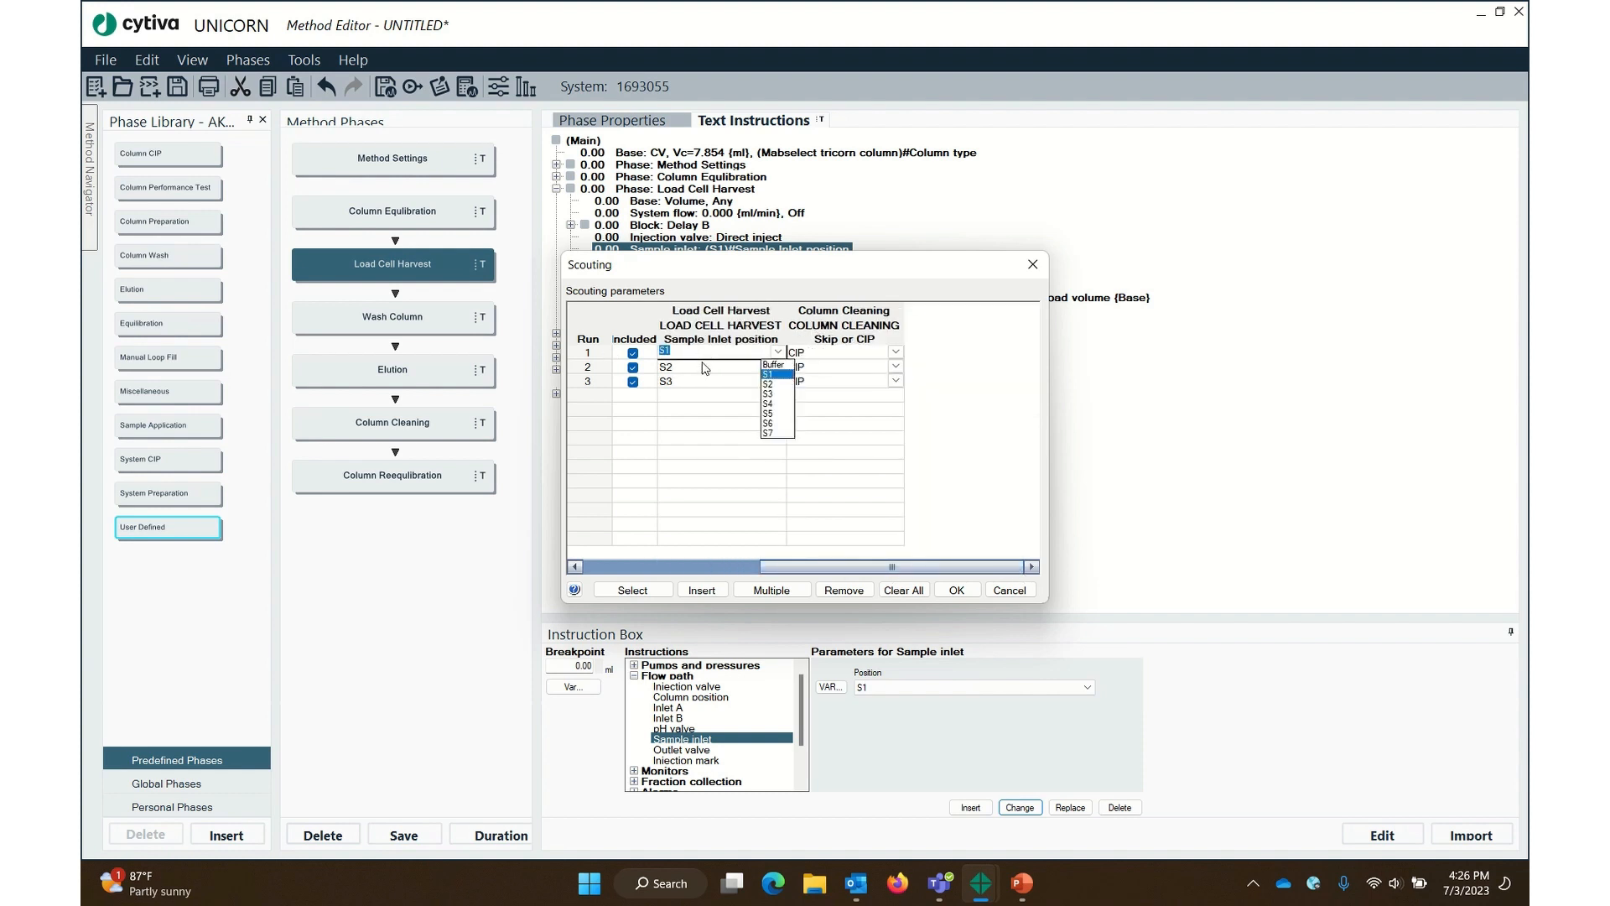
left_click(703, 381)
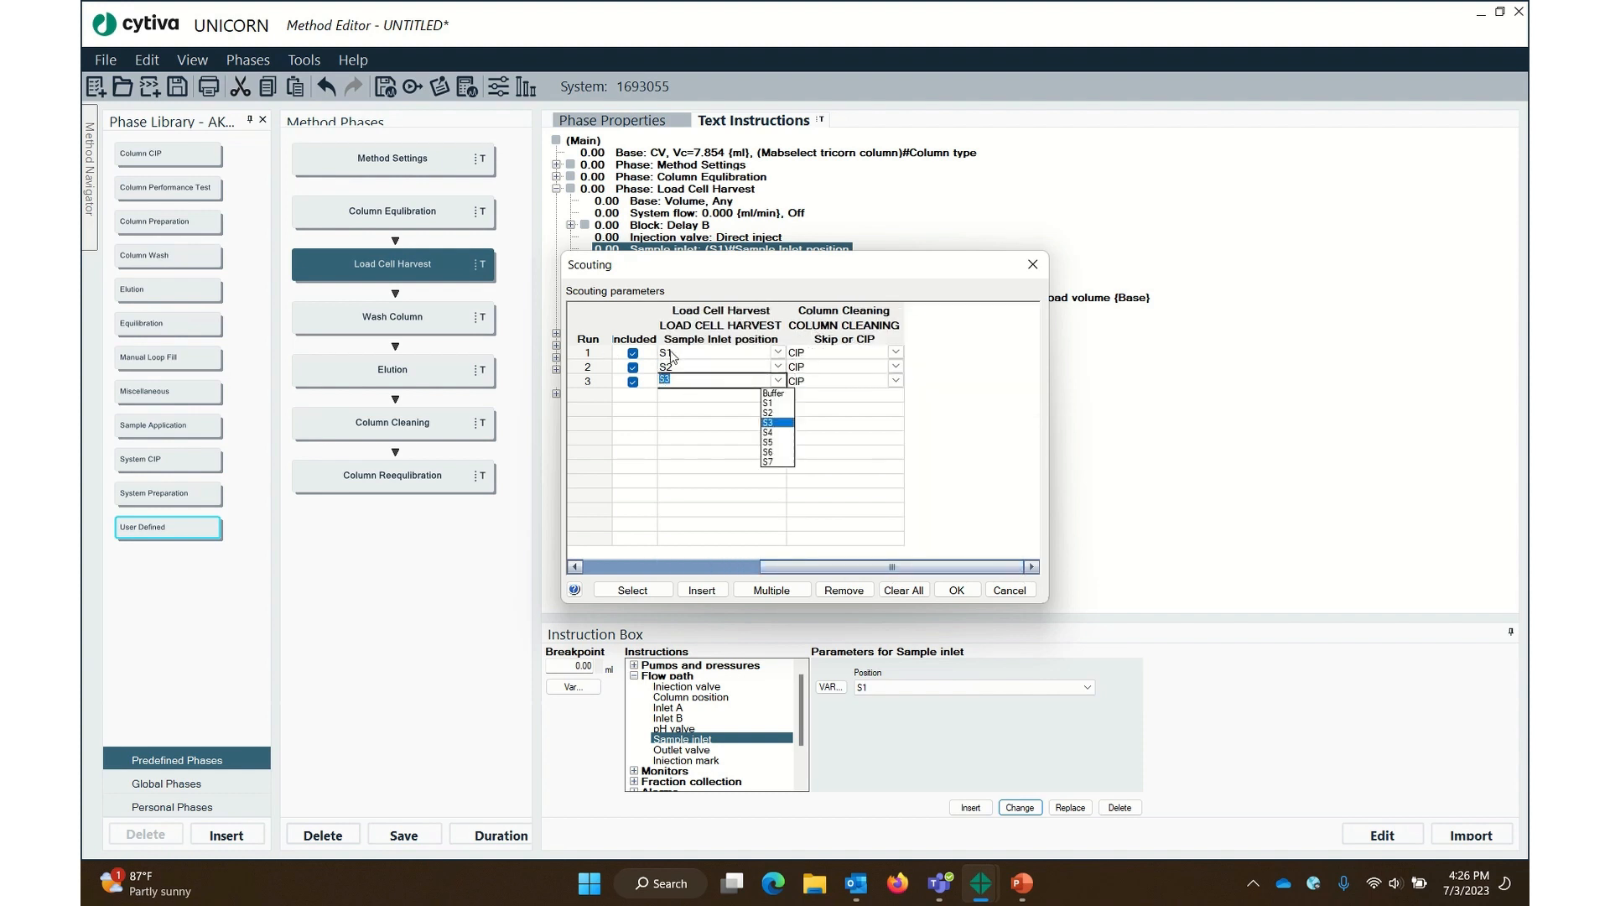
Set Skip or CIP to Skip for runs 1 and 2, keeping CIP for run 3
left_click(896, 352)
left_click(877, 435)
left_click(896, 366)
left_click(863, 449)
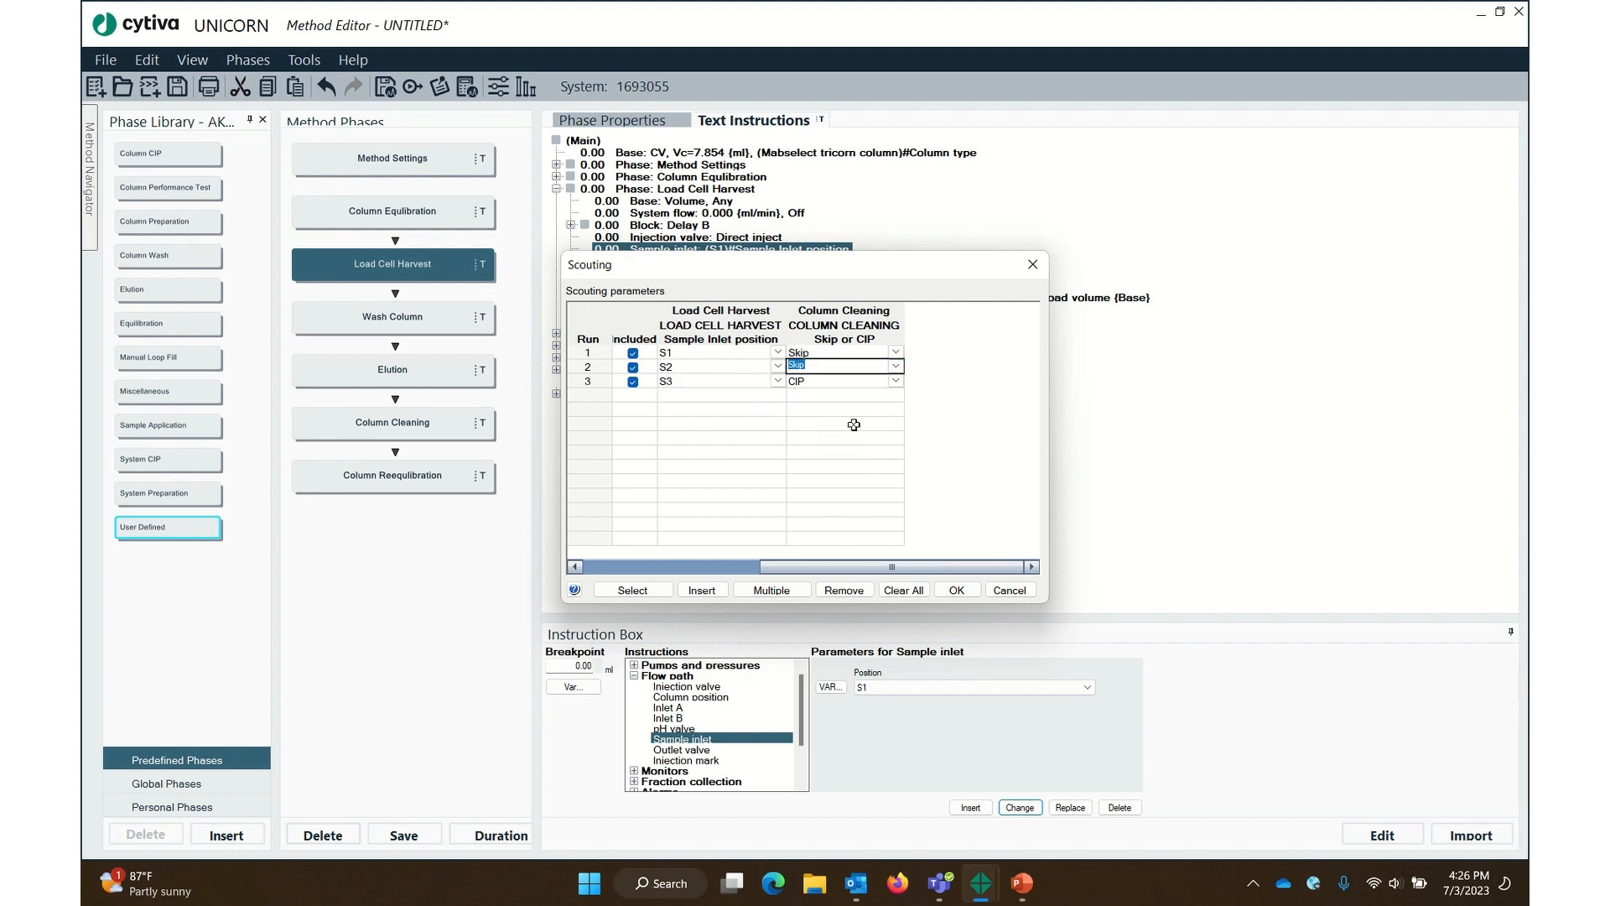
left_click(830, 382)
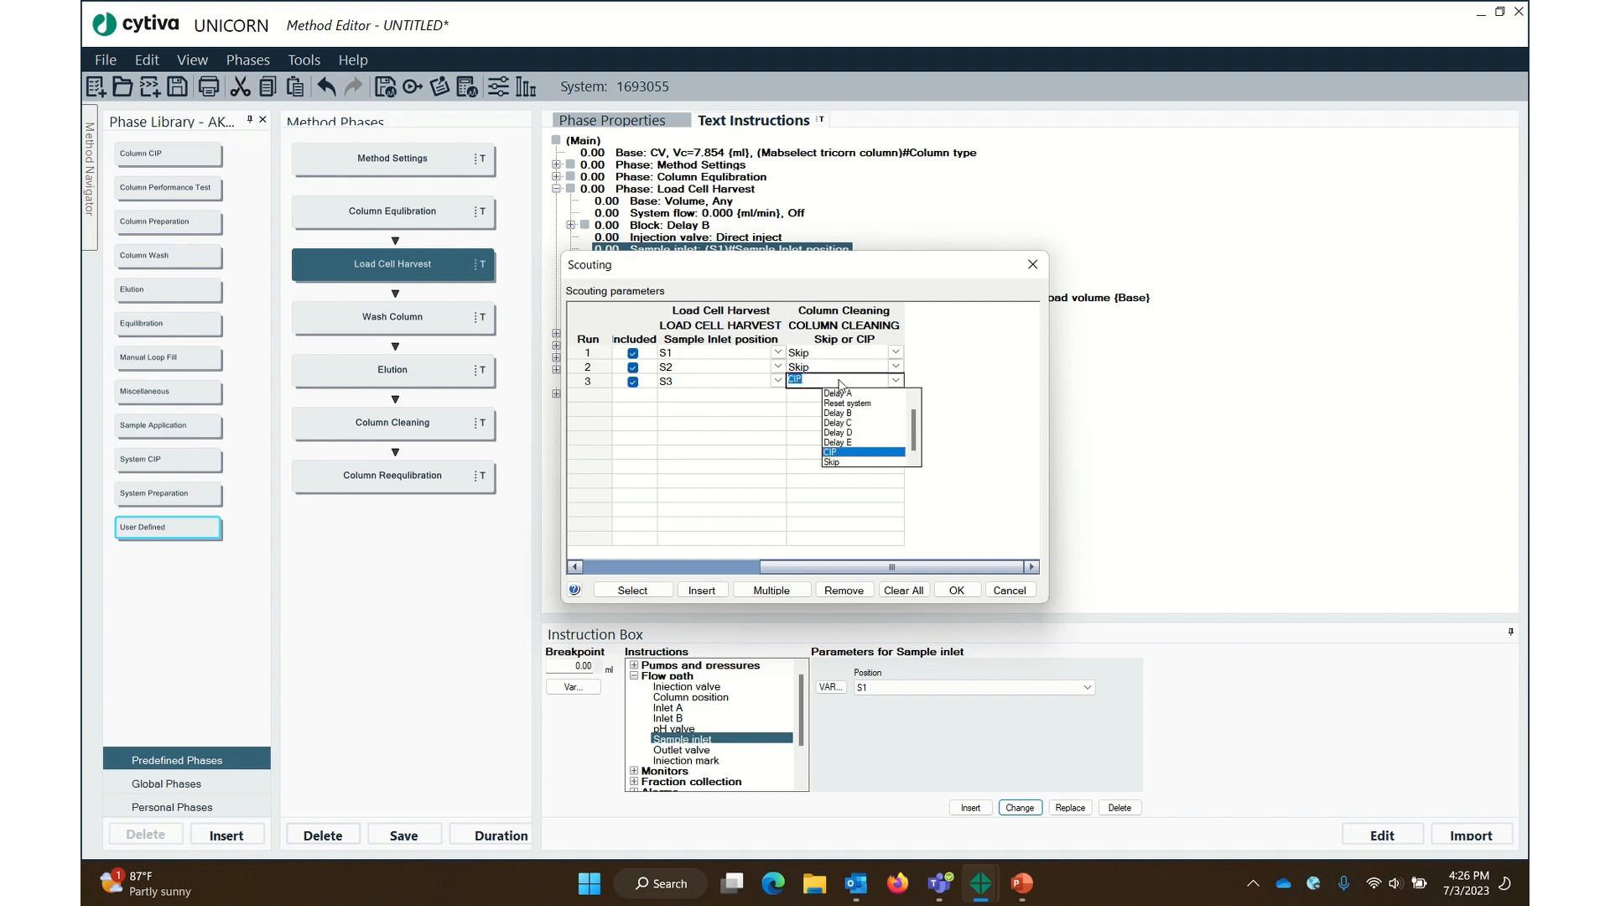
left_click(988, 399)
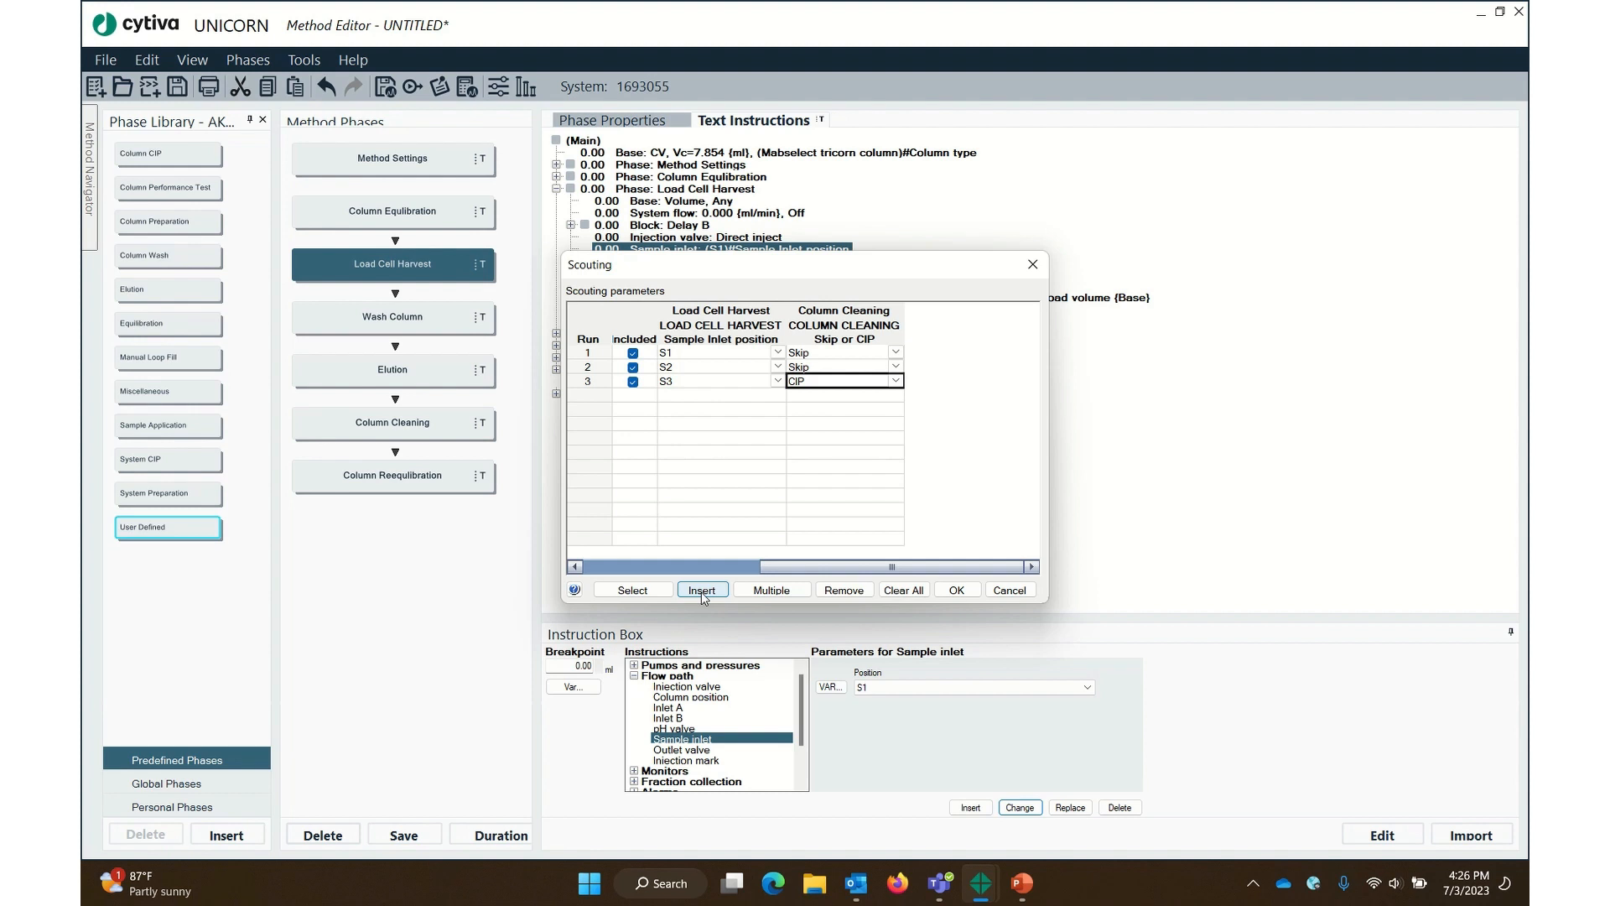
Review the selectable scouting variables and add Cell Harvest Load volume to them
left_click(641, 592)
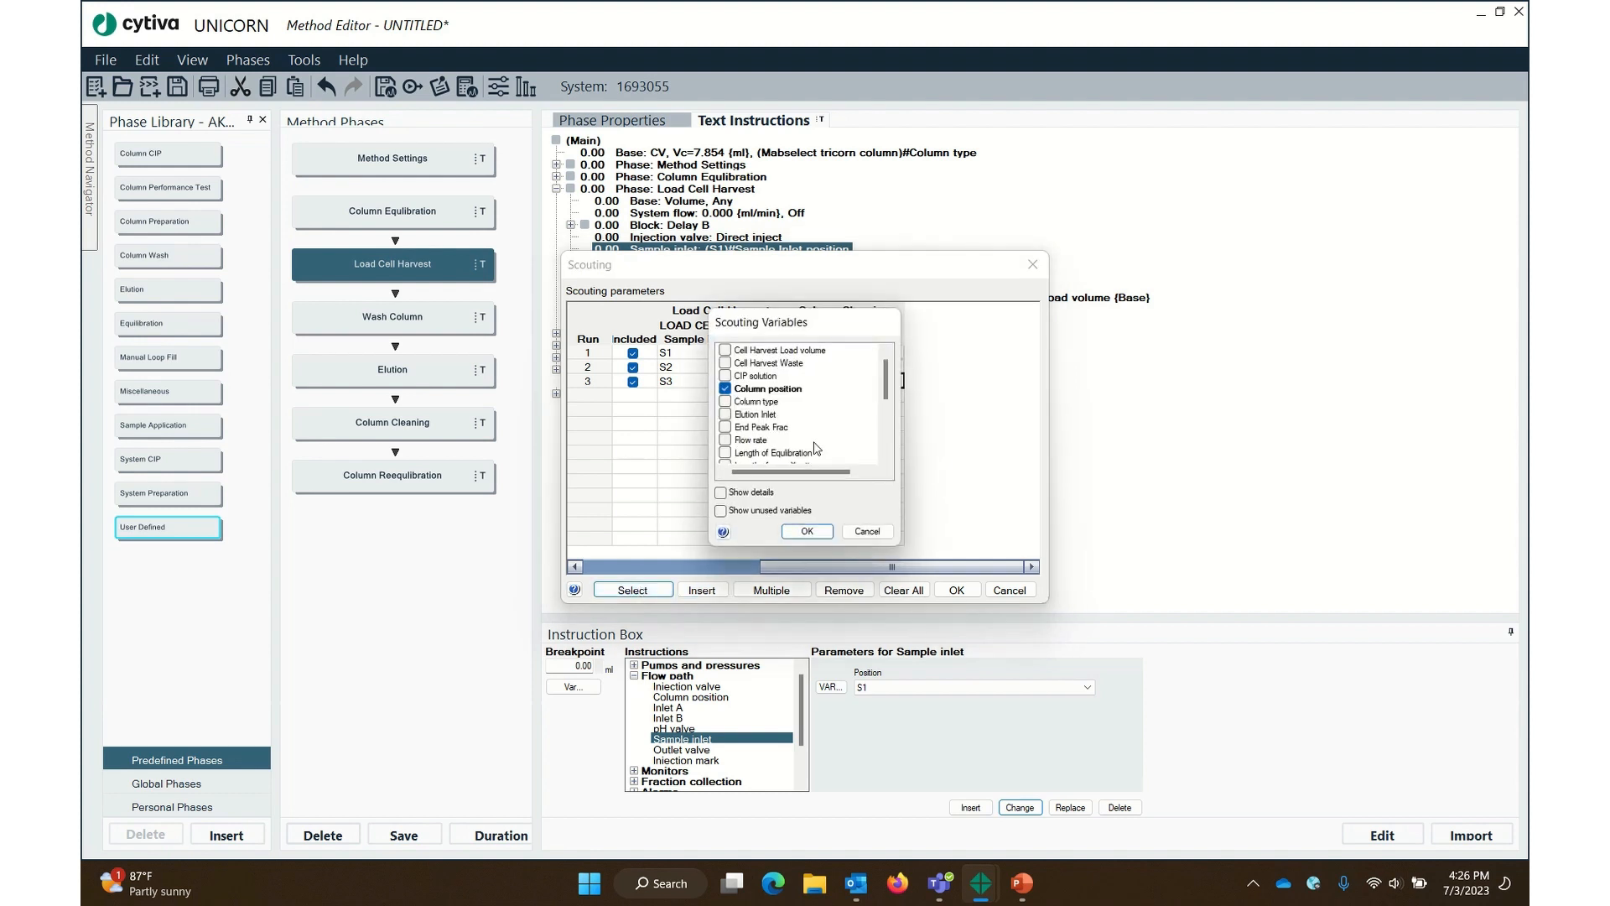
scroll(854, 377, "down", 2)
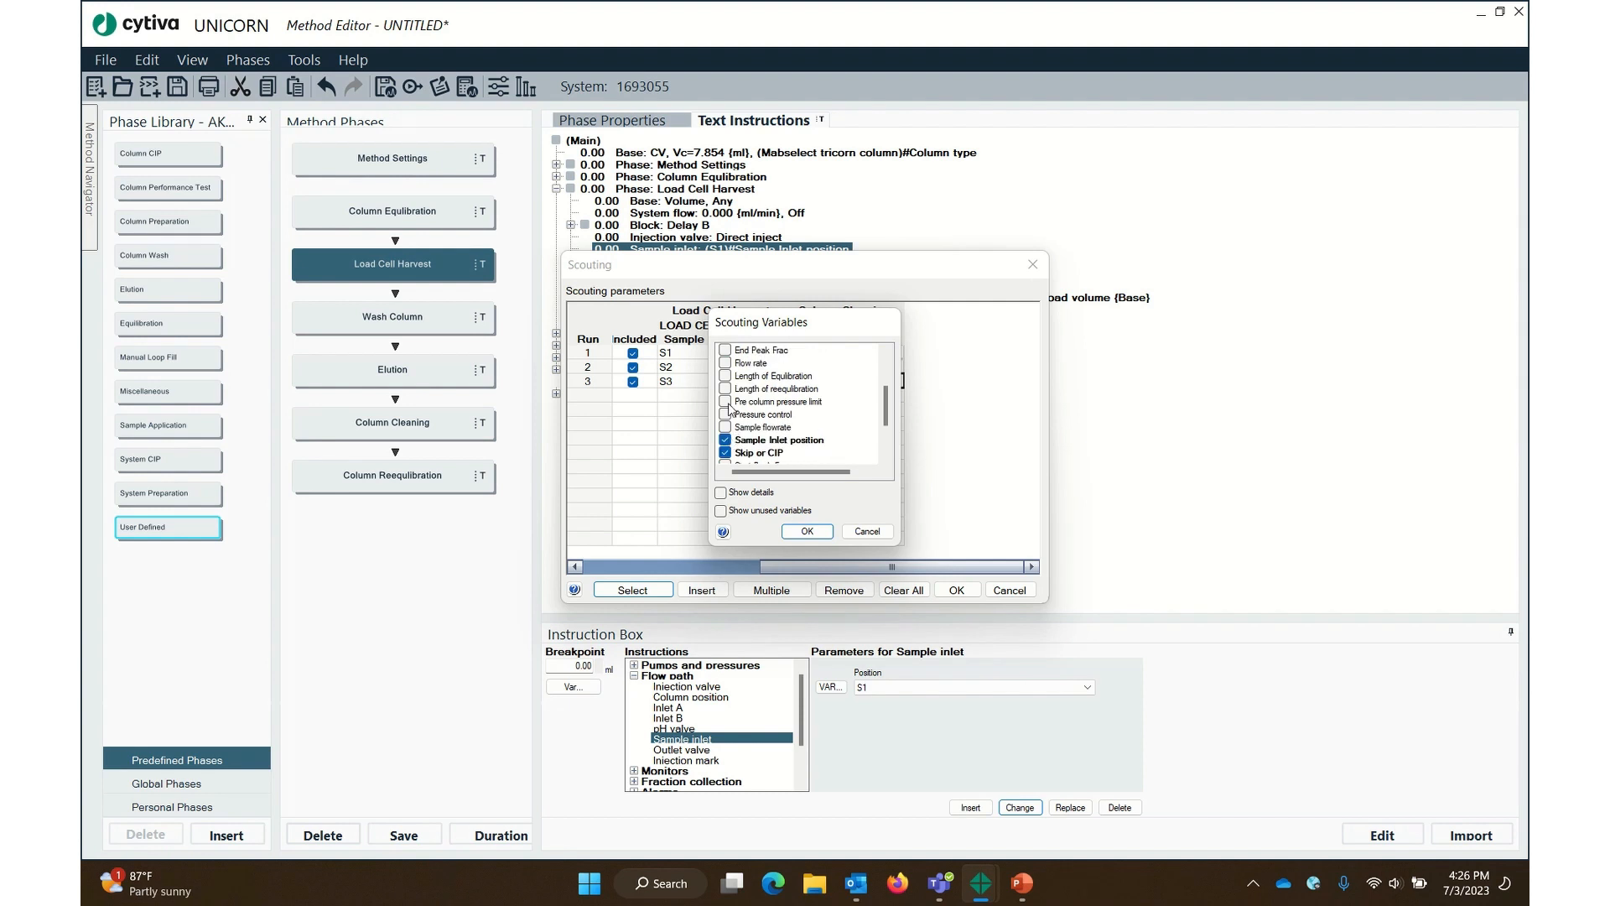
scroll(764, 393, "down", 2)
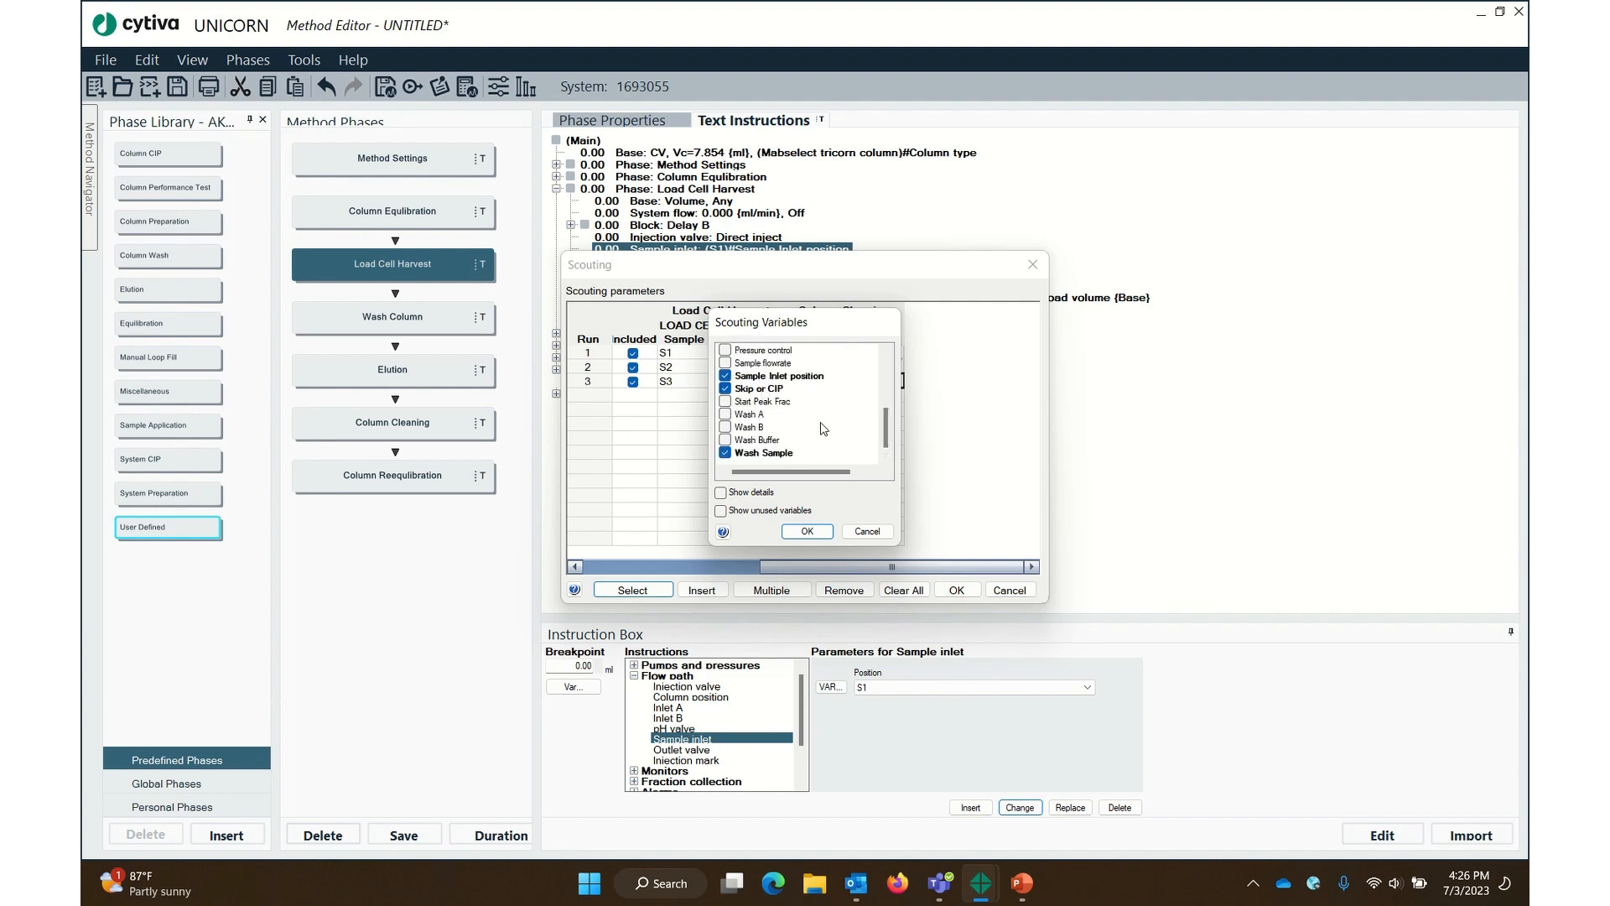
scroll(824, 429, "up", 1)
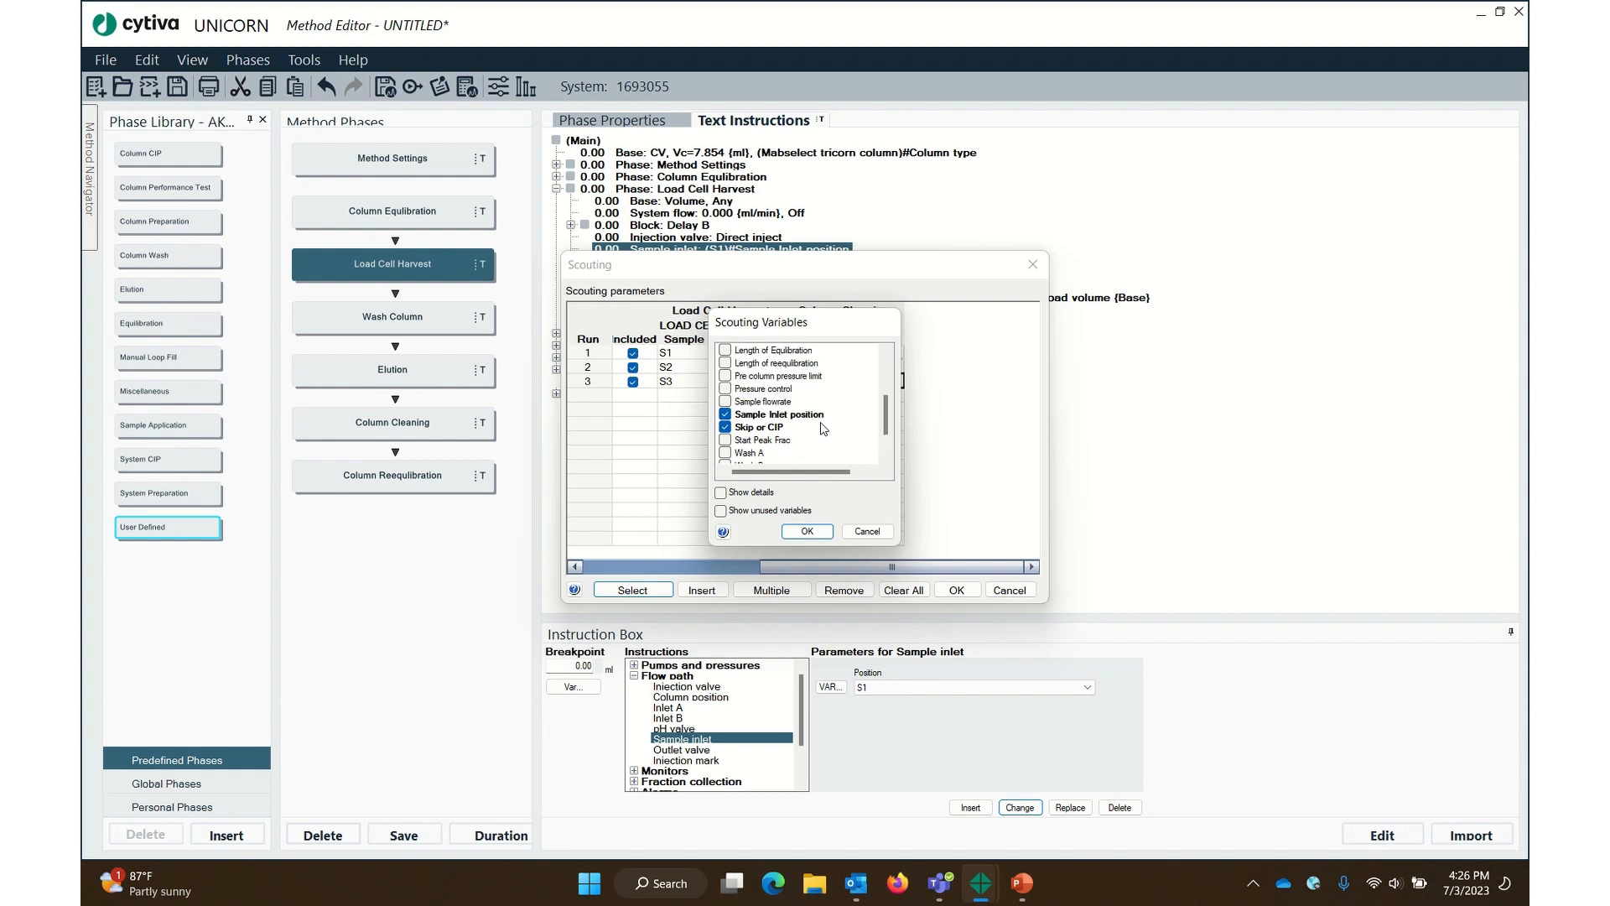
scroll(824, 429, "up", 1)
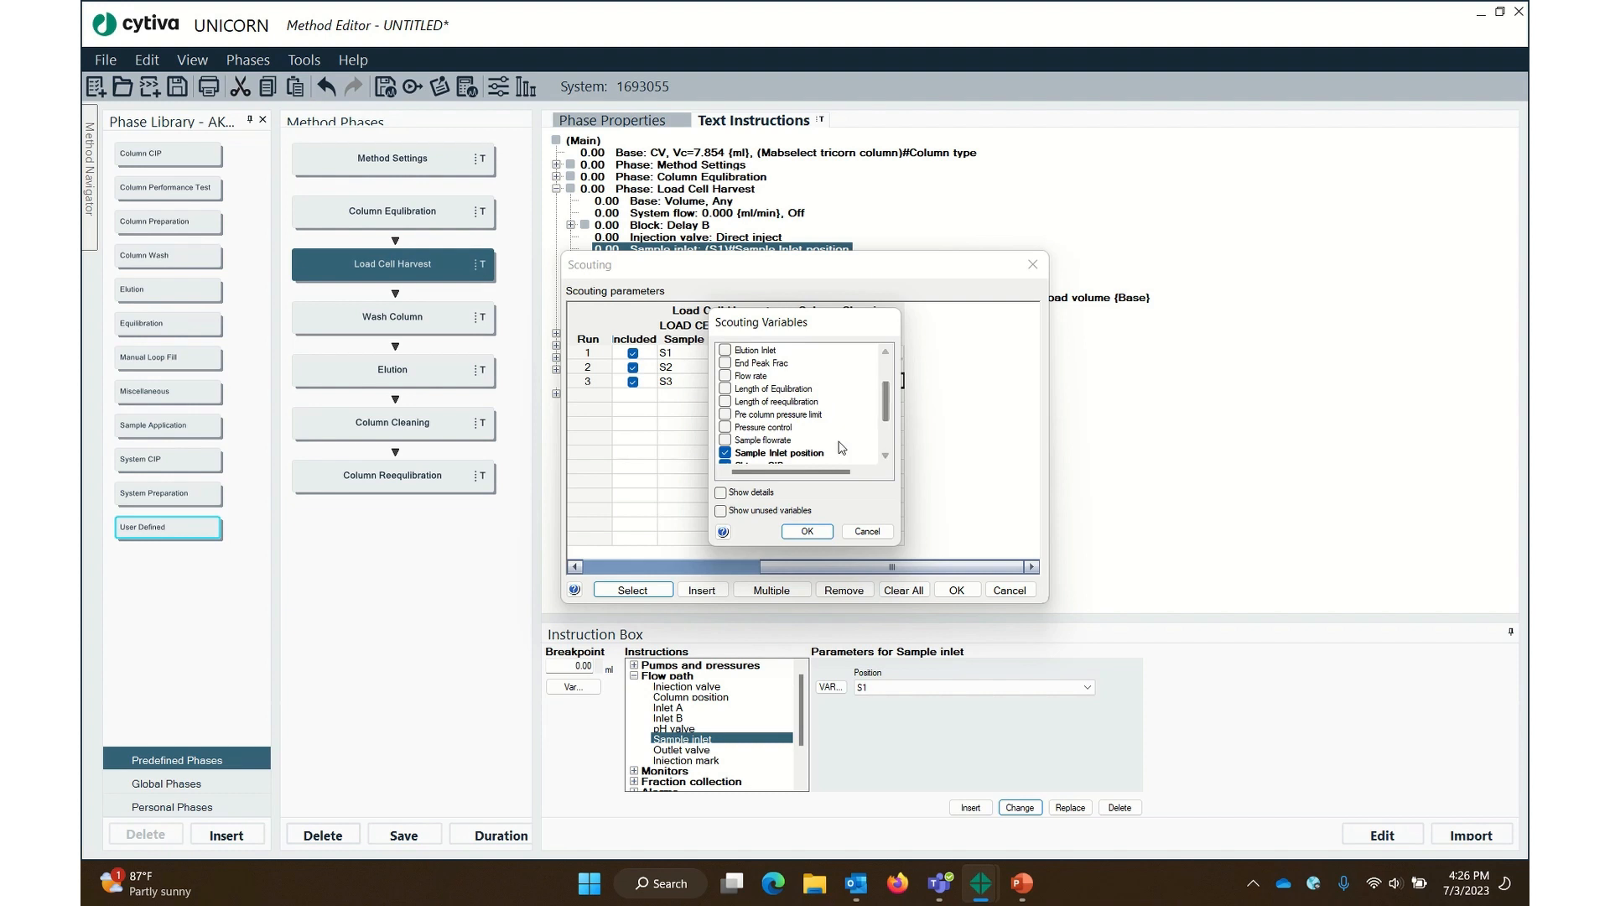
scroll(842, 447, "up", 1)
scroll(842, 447, "up", 1)
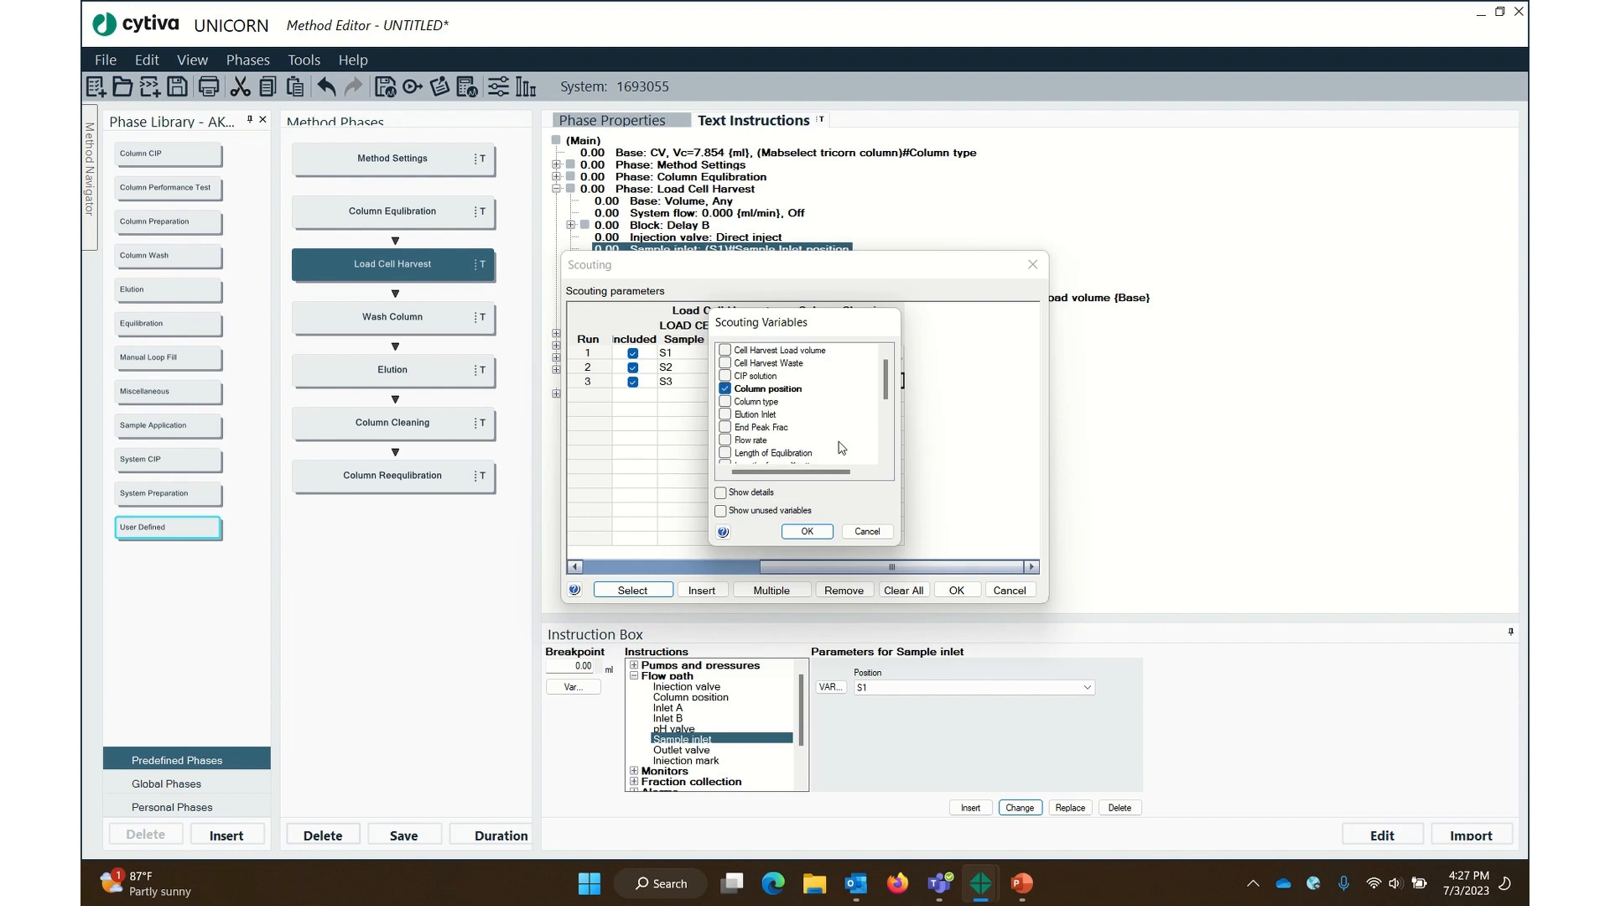
left_click(726, 350)
left_click(807, 532)
Check the Cell Harvest Load volume of each run and look over the other scouting columns
left_click(823, 363)
left_click(821, 379)
left_click(820, 393)
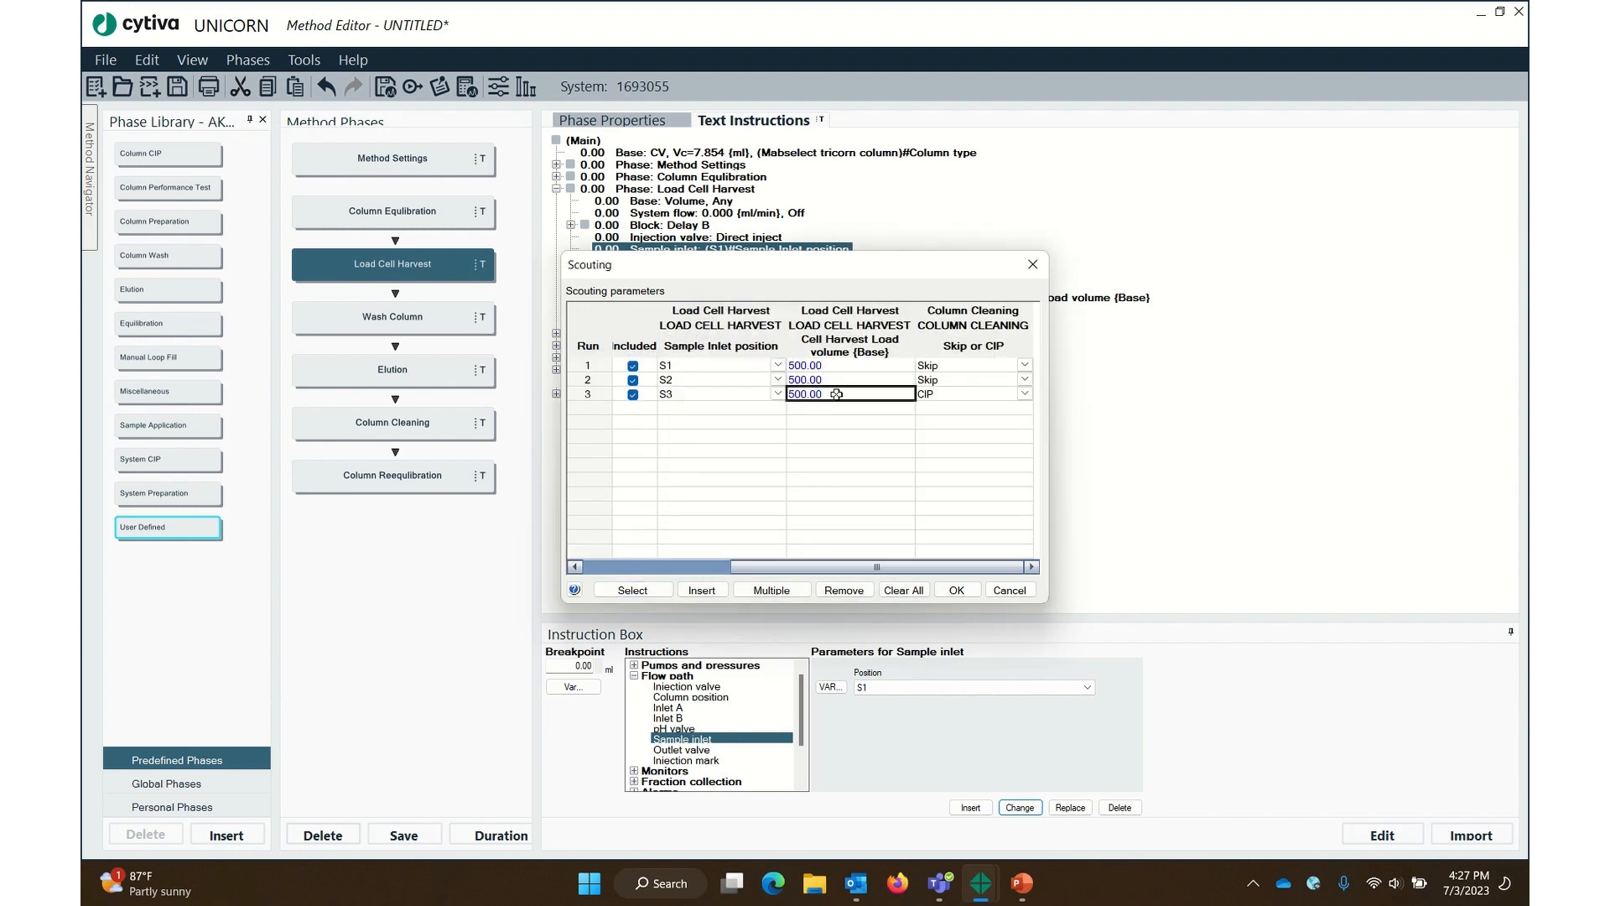
left_click(684, 567)
left_click_drag(682, 567, 671, 569)
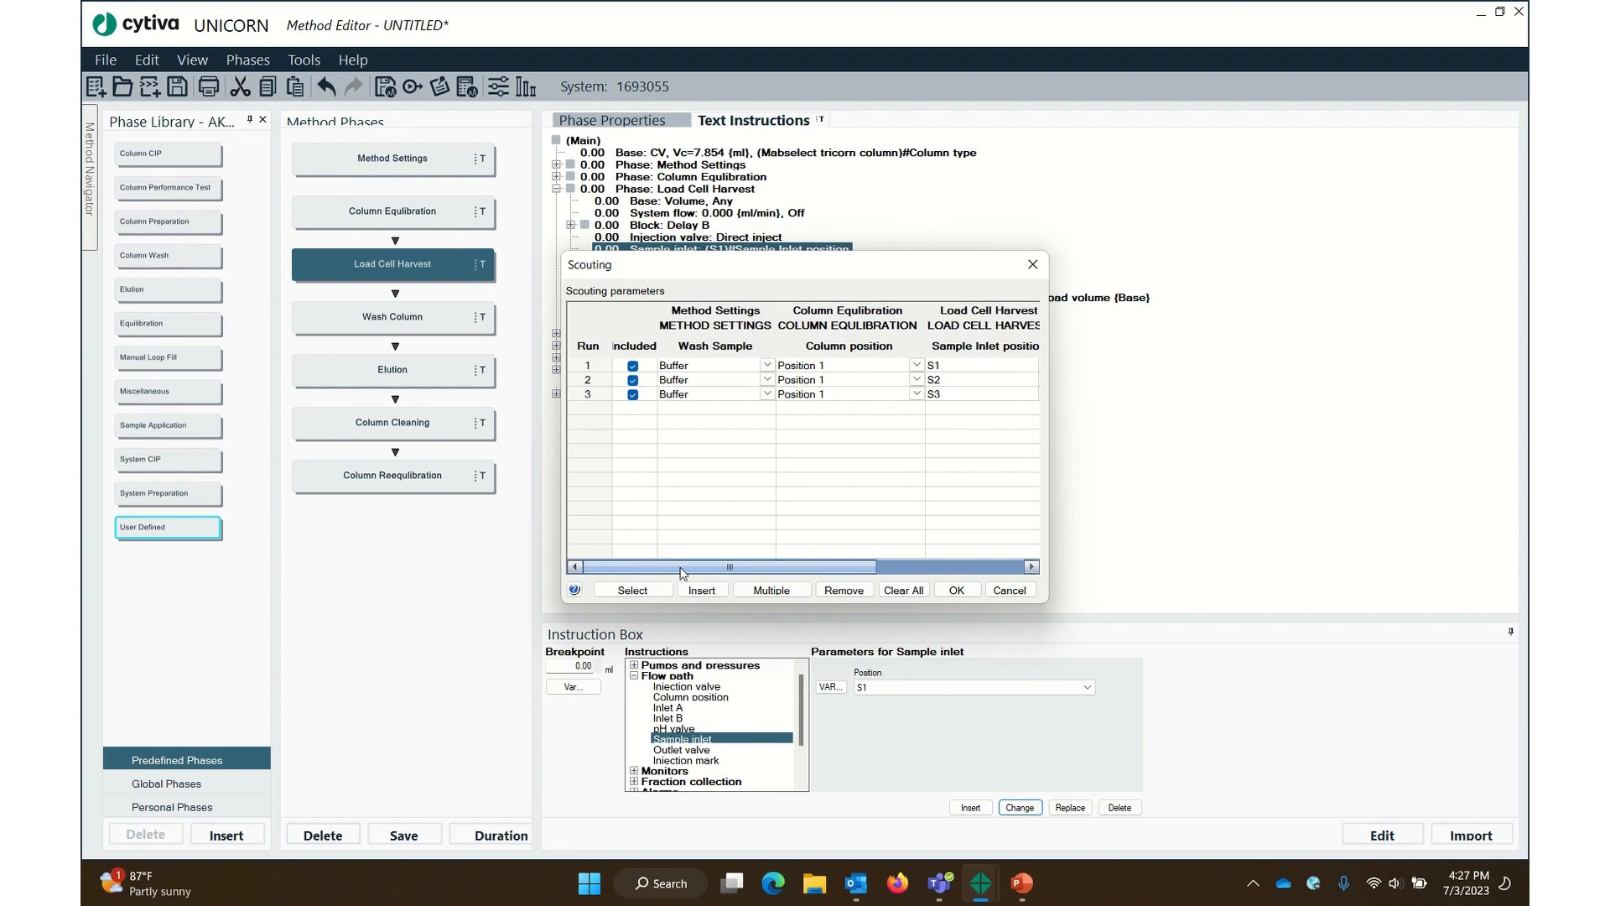
left_click_drag(681, 568, 855, 573)
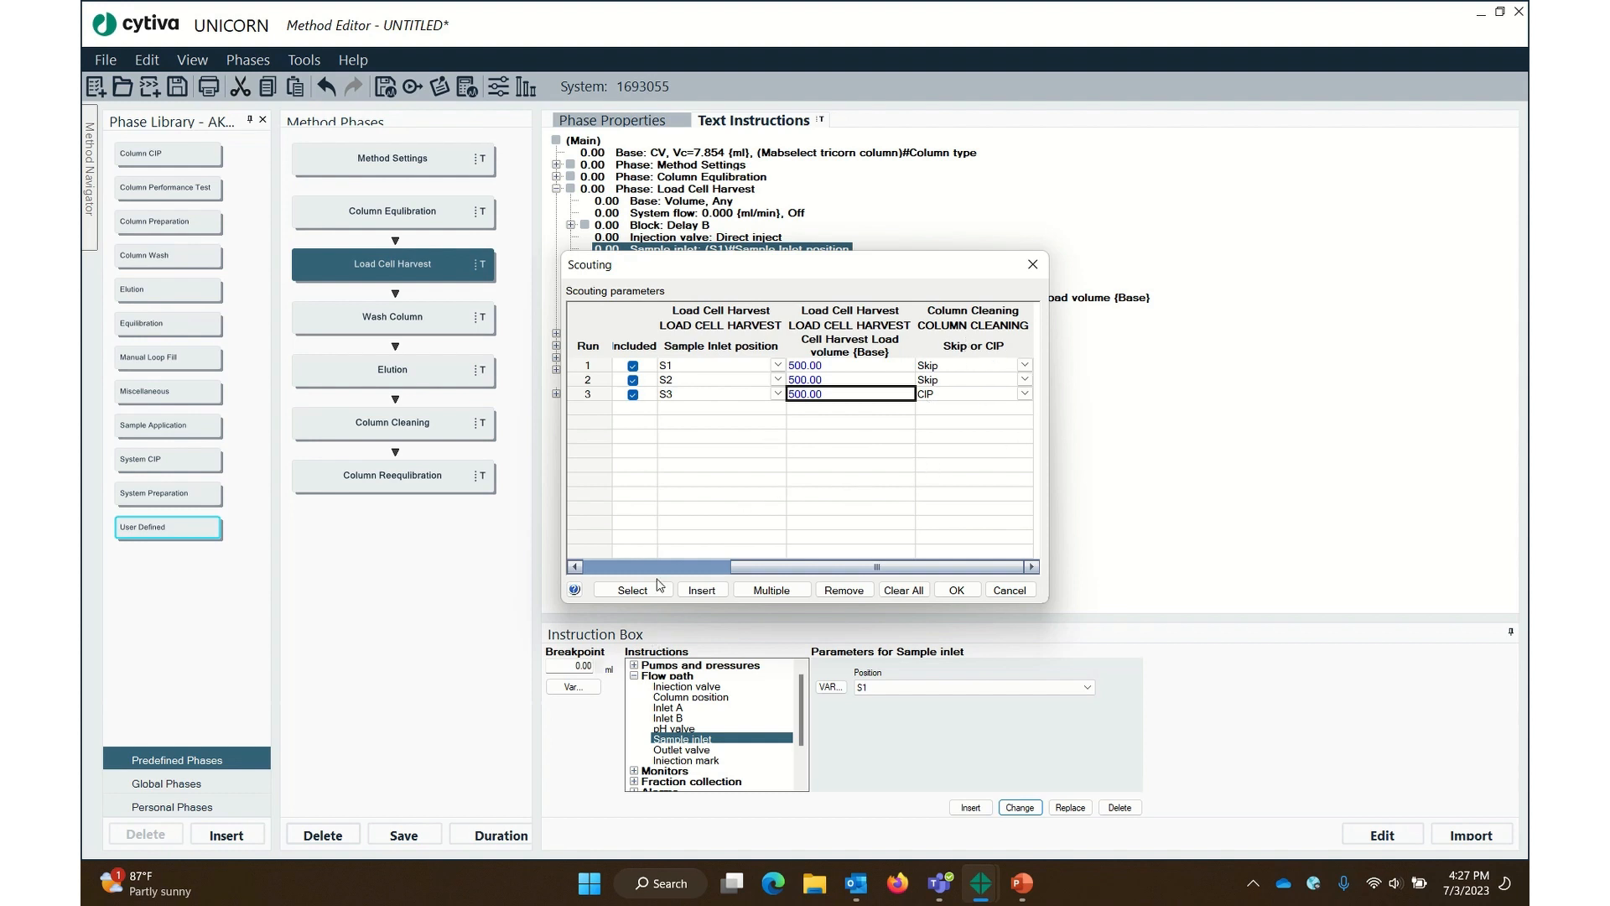
Add four more runs to the scouting scheme
left_click(702, 590)
left_click(702, 590)
left_click(702, 591)
left_click(702, 590)
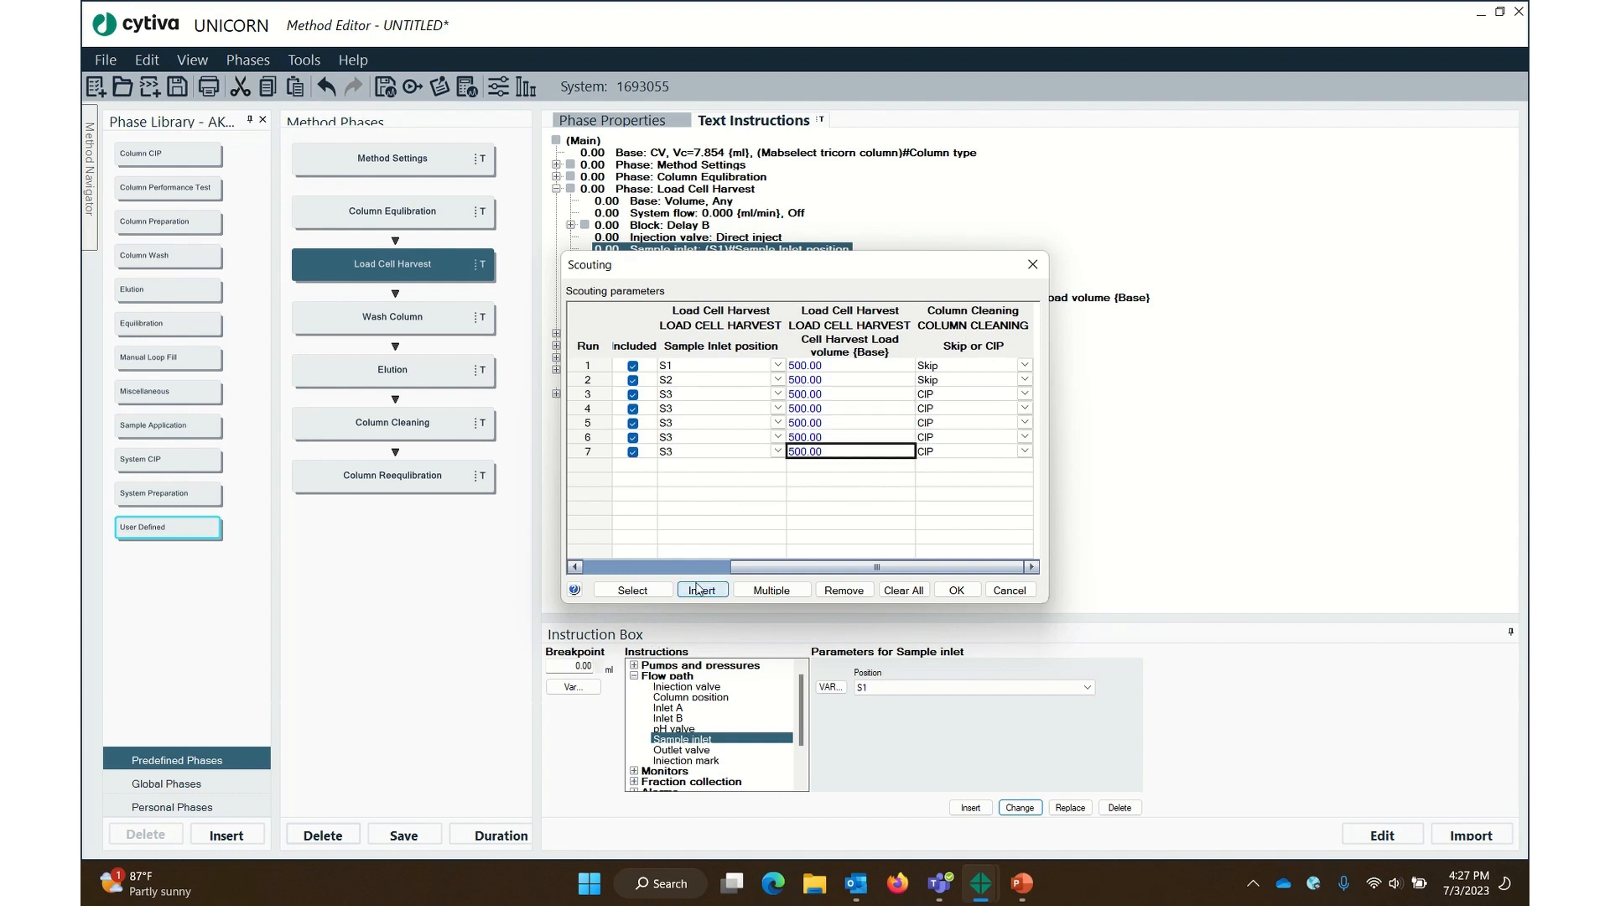
Set Skip or CIP to Skip for runs 3, 4 and 6 of the scouting scheme, keeping CIP for run 5
left_click(1025, 393)
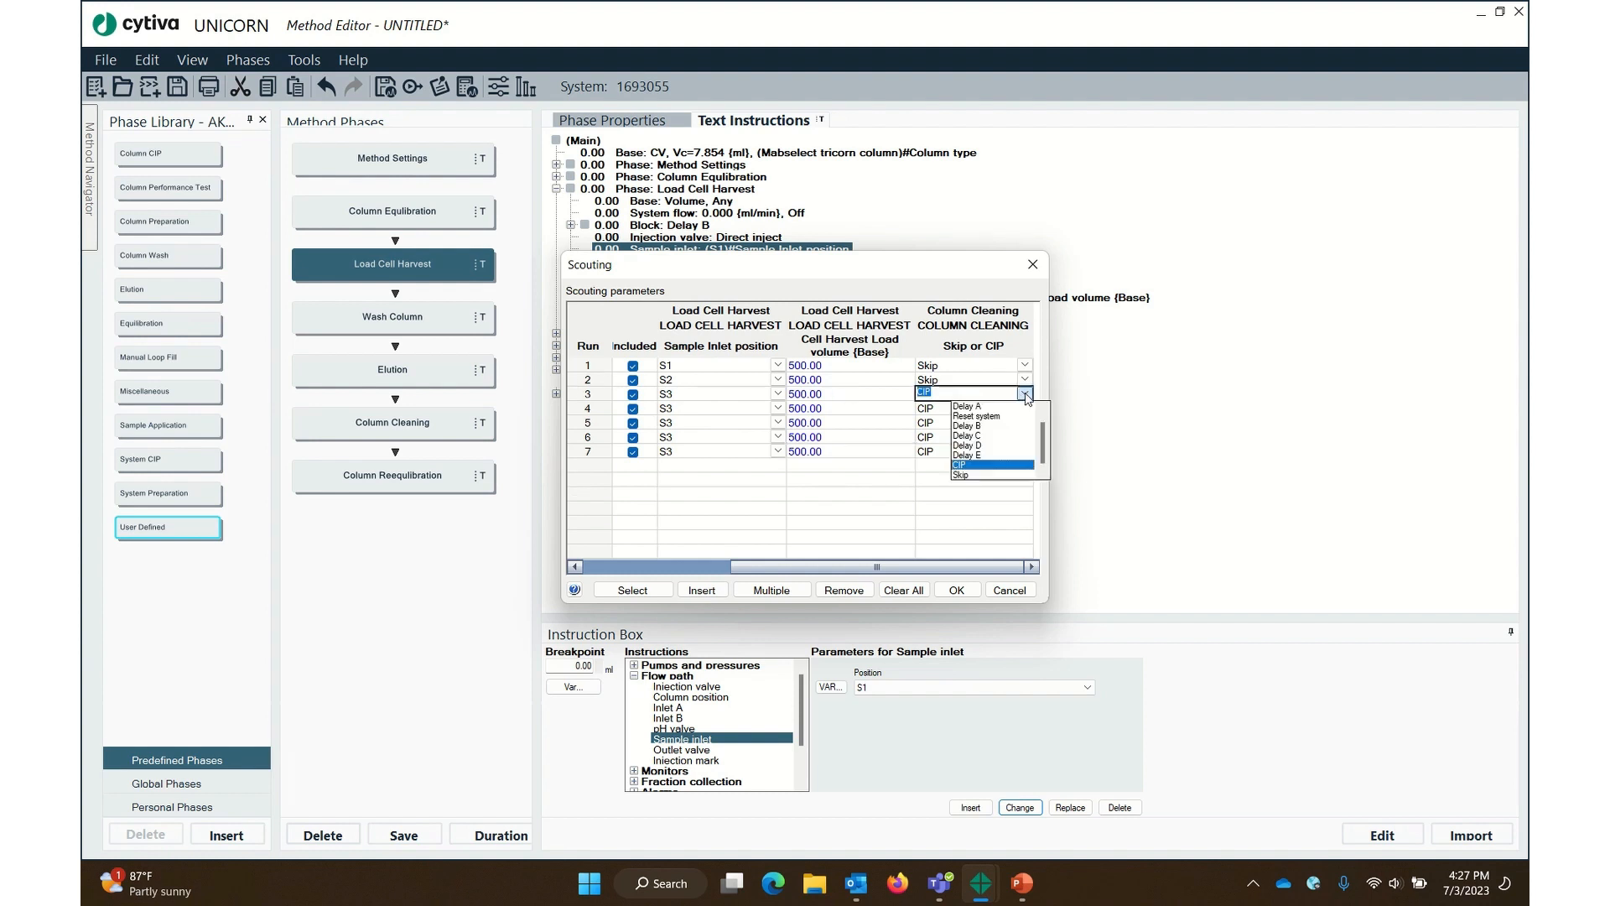
left_click(998, 475)
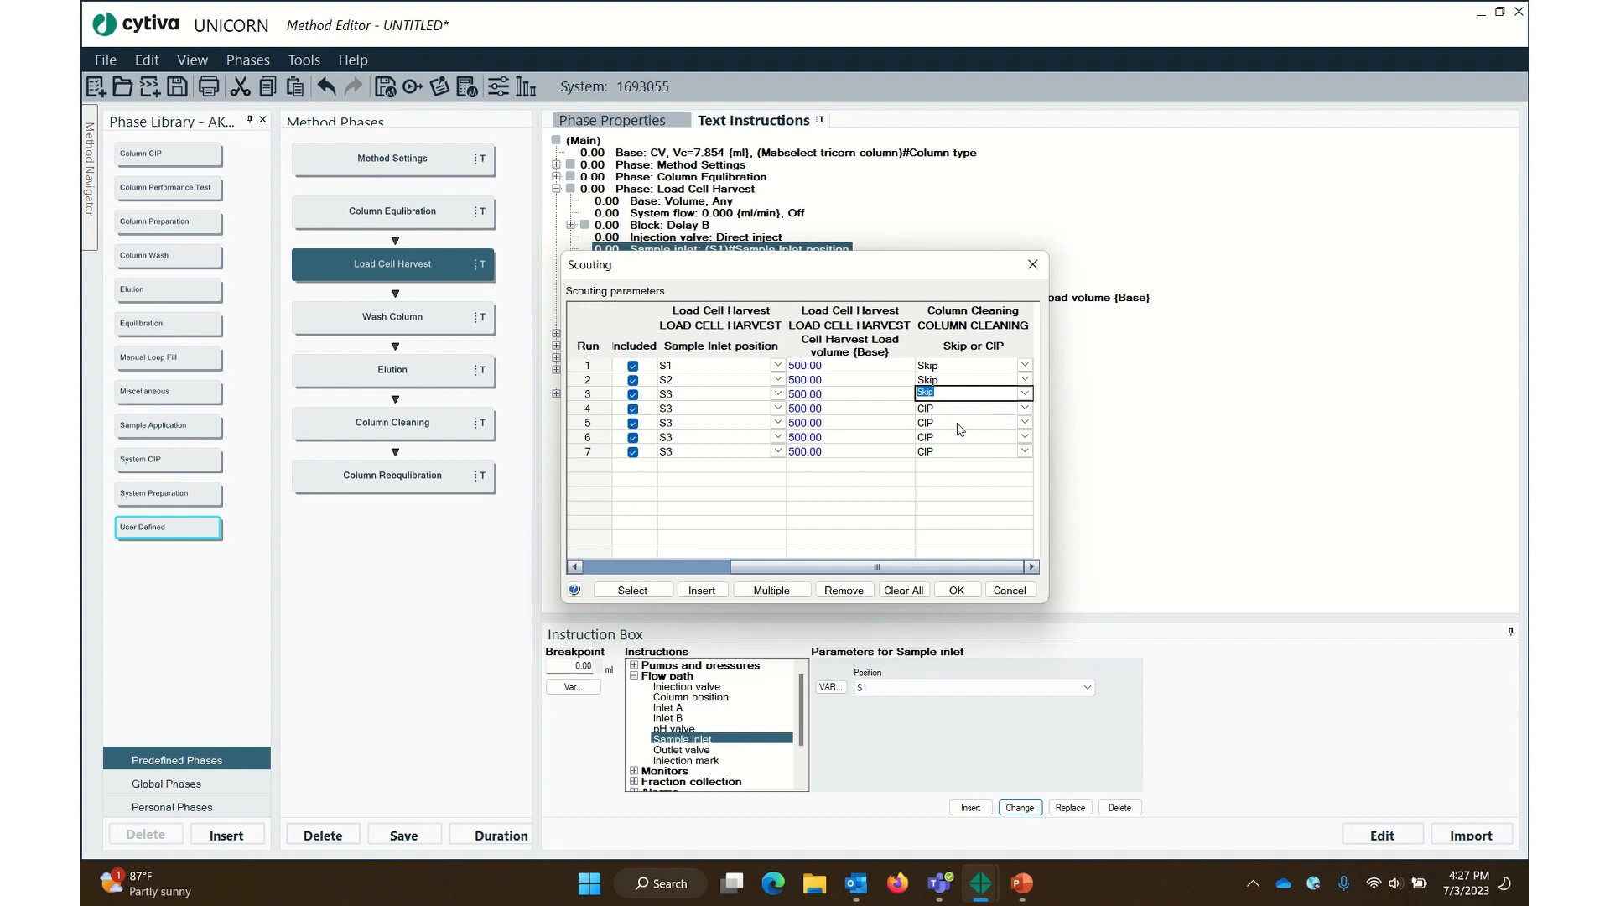
left_click(1025, 407)
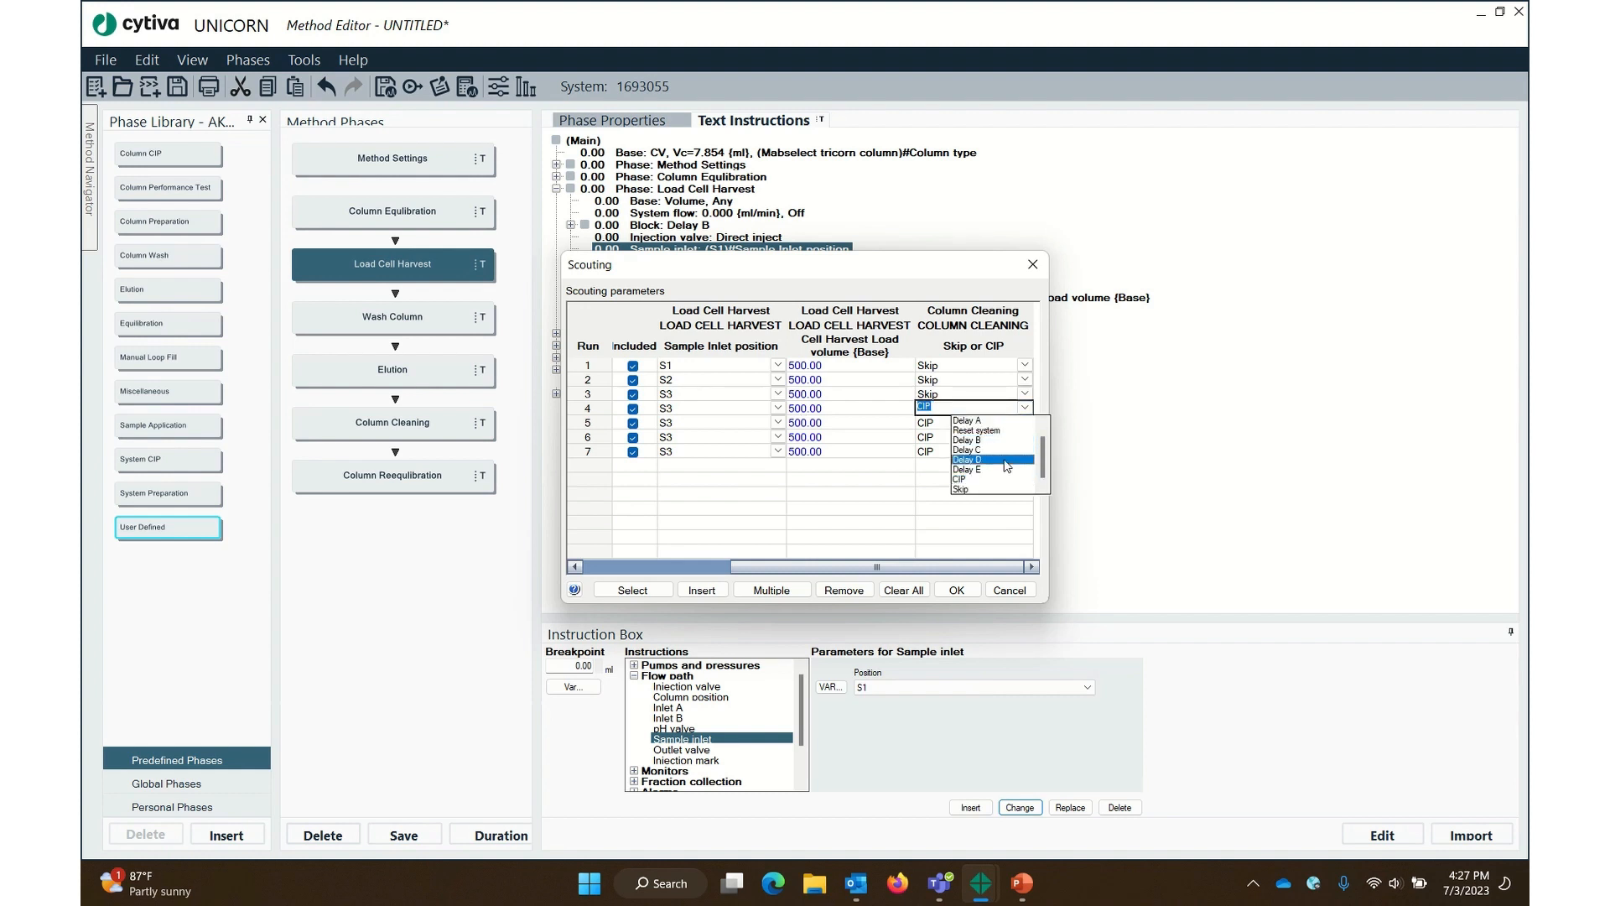
left_click(998, 490)
left_click(1025, 436)
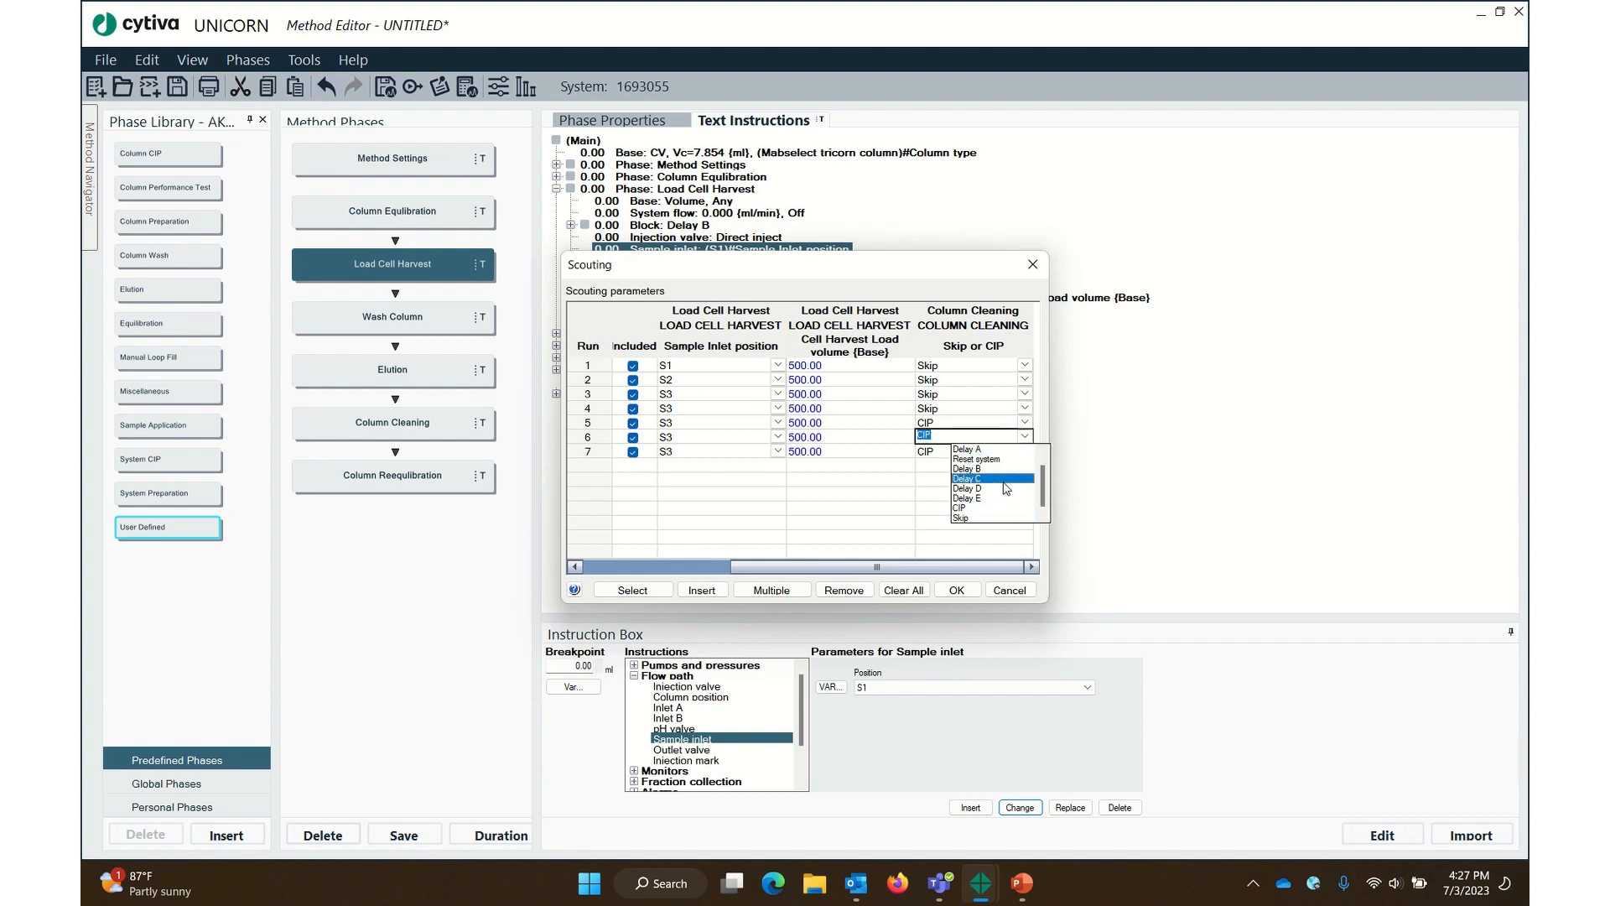
left_click(953, 509)
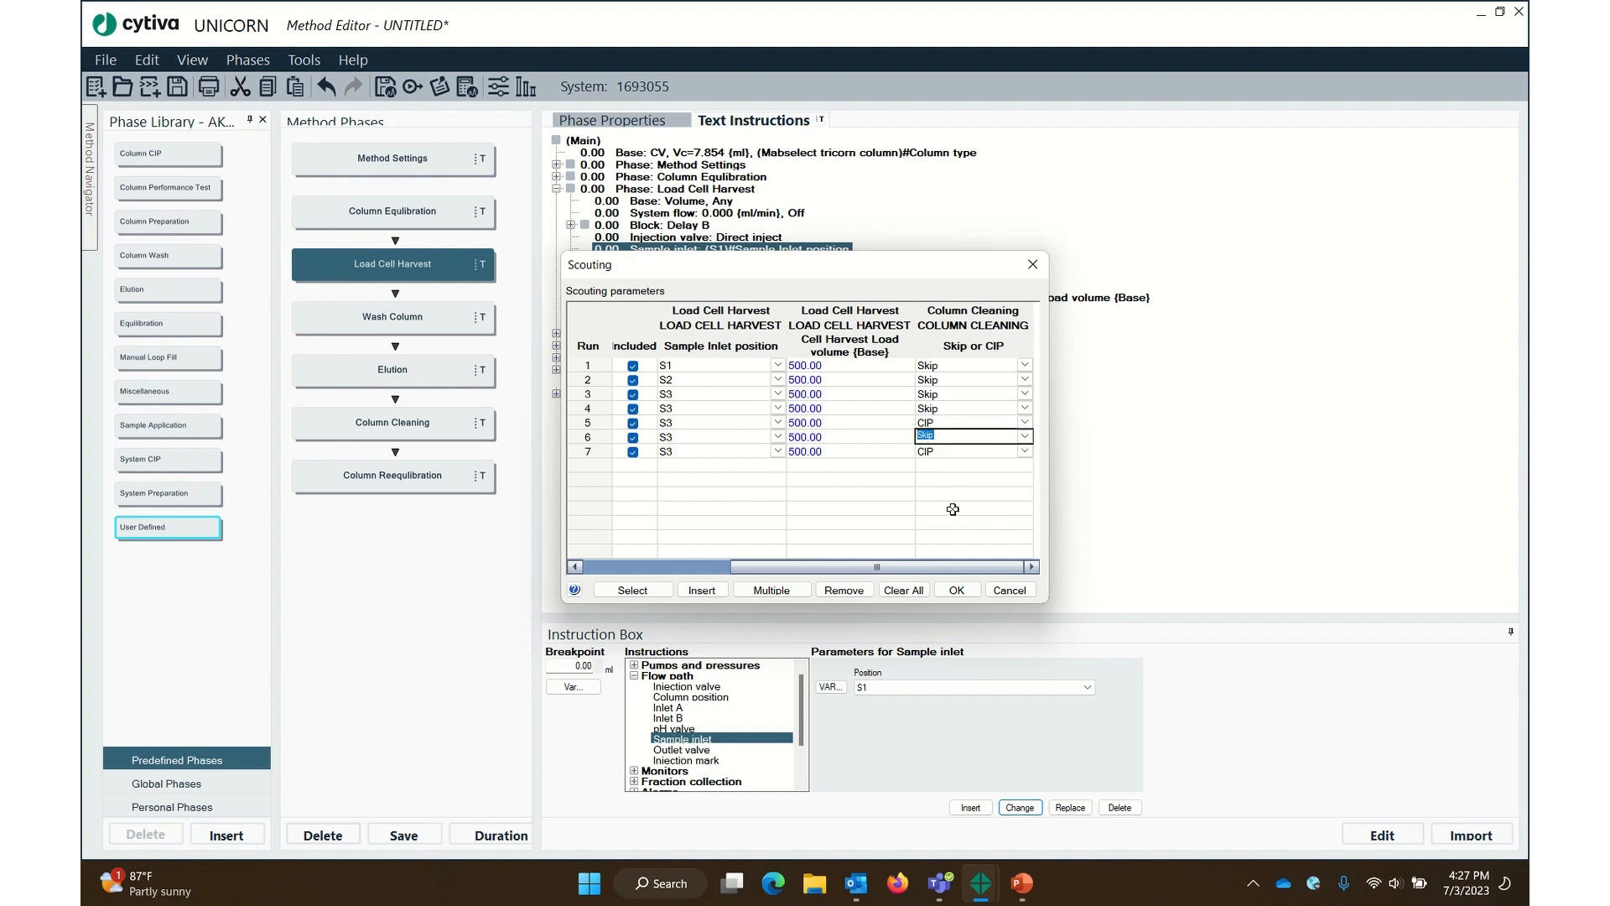
left_click(957, 454)
left_click(961, 423)
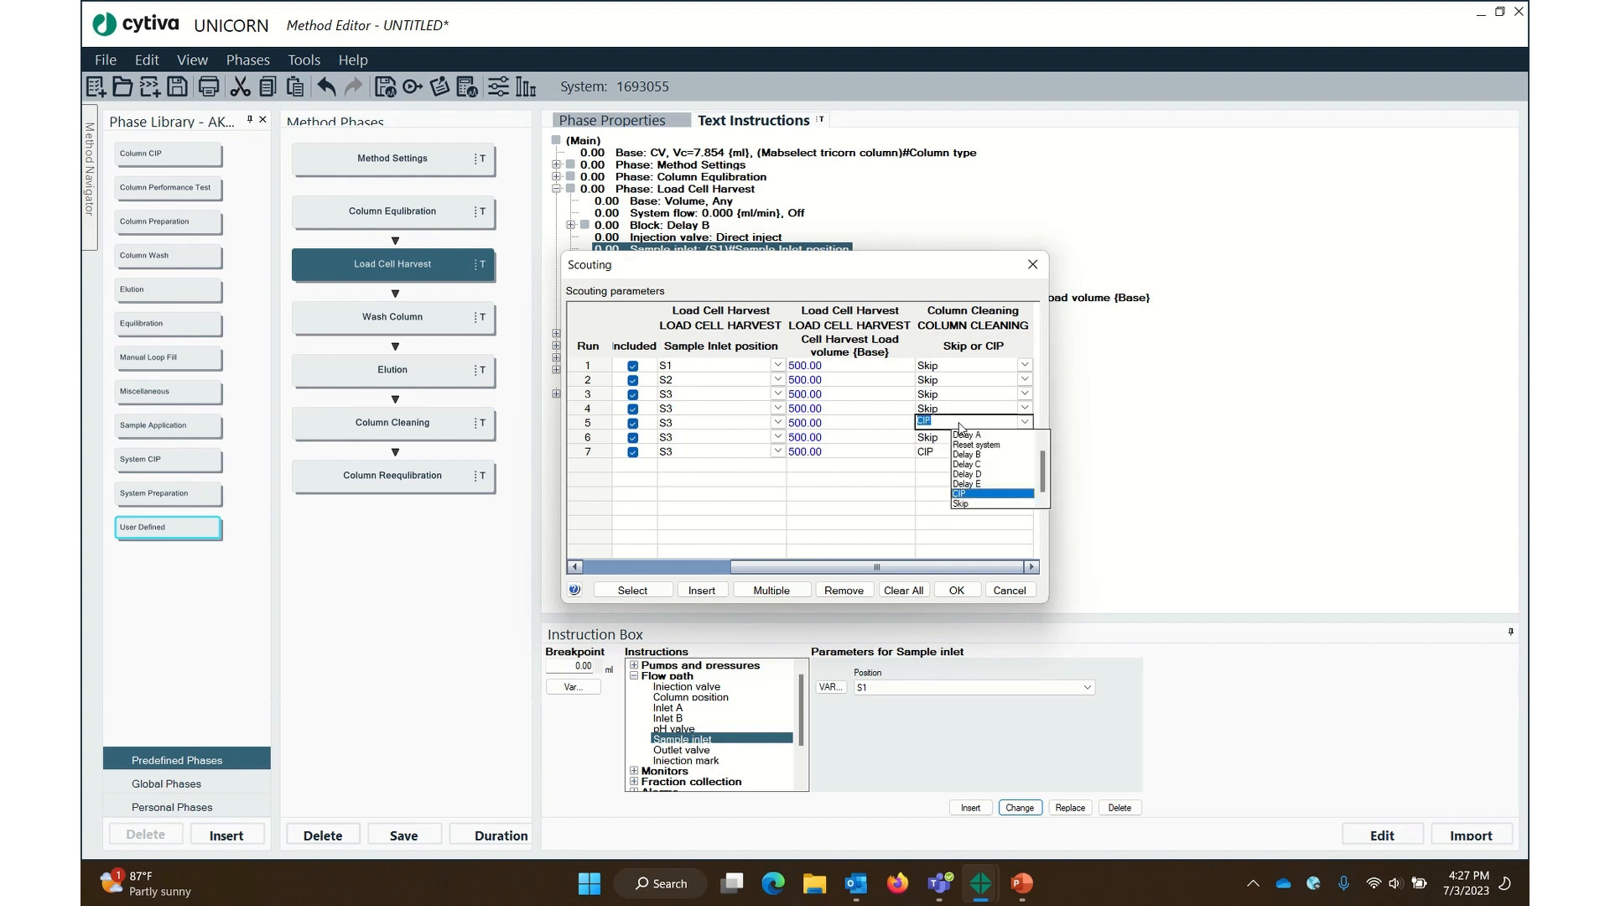
Remove runs 7 and 6 from the scouting scheme and accept the scouting settings
left_click(581, 452)
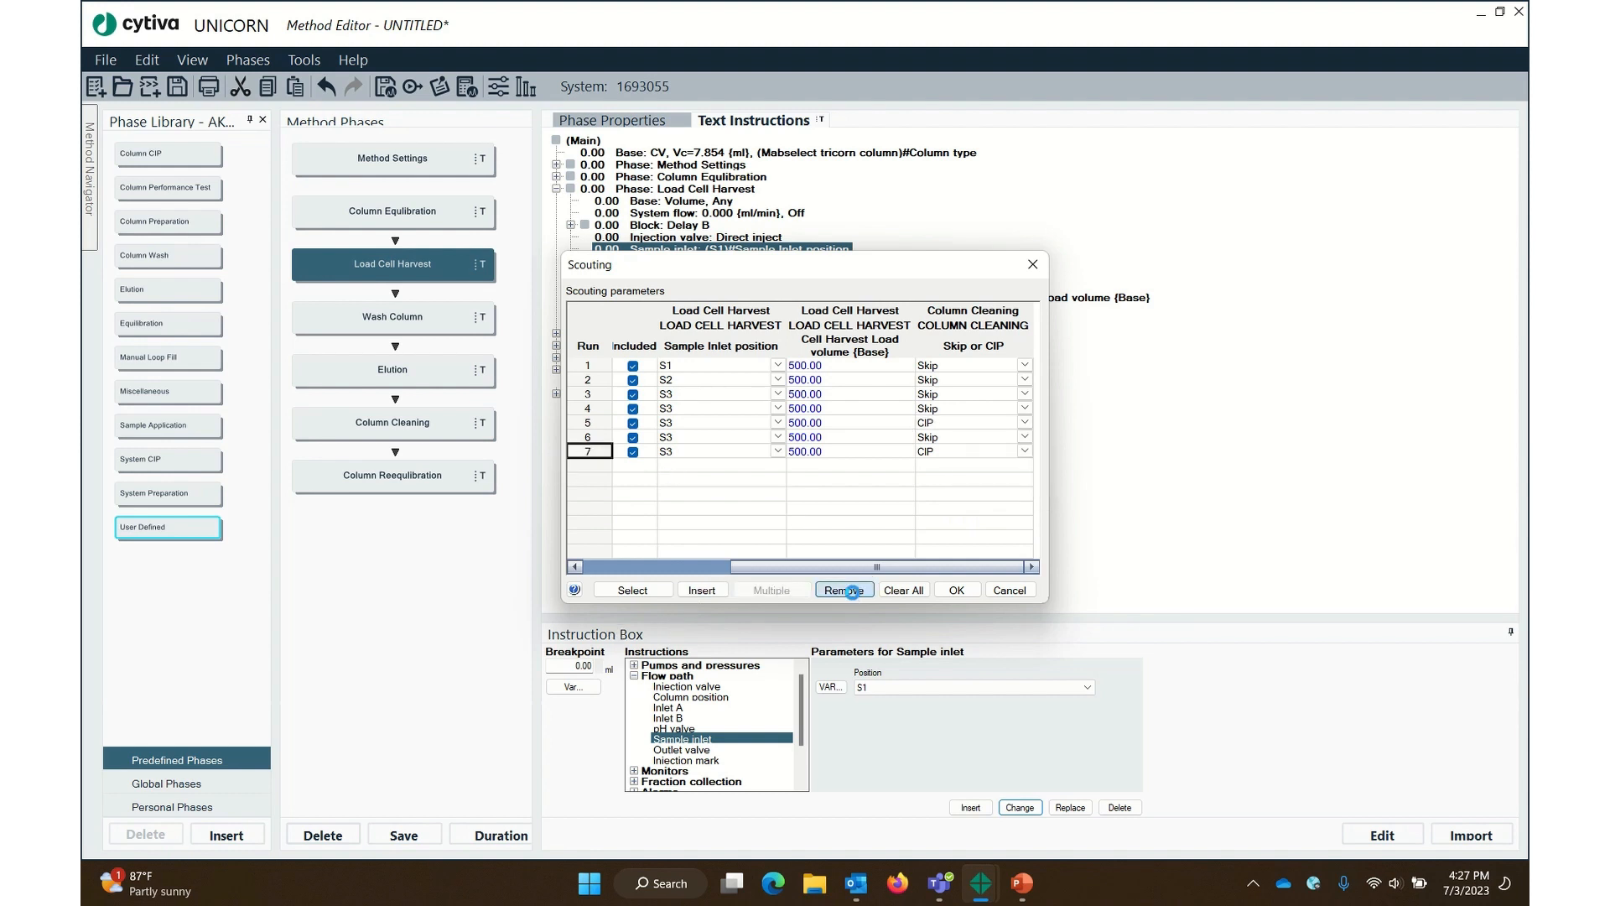
left_click(843, 591)
left_click(801, 512)
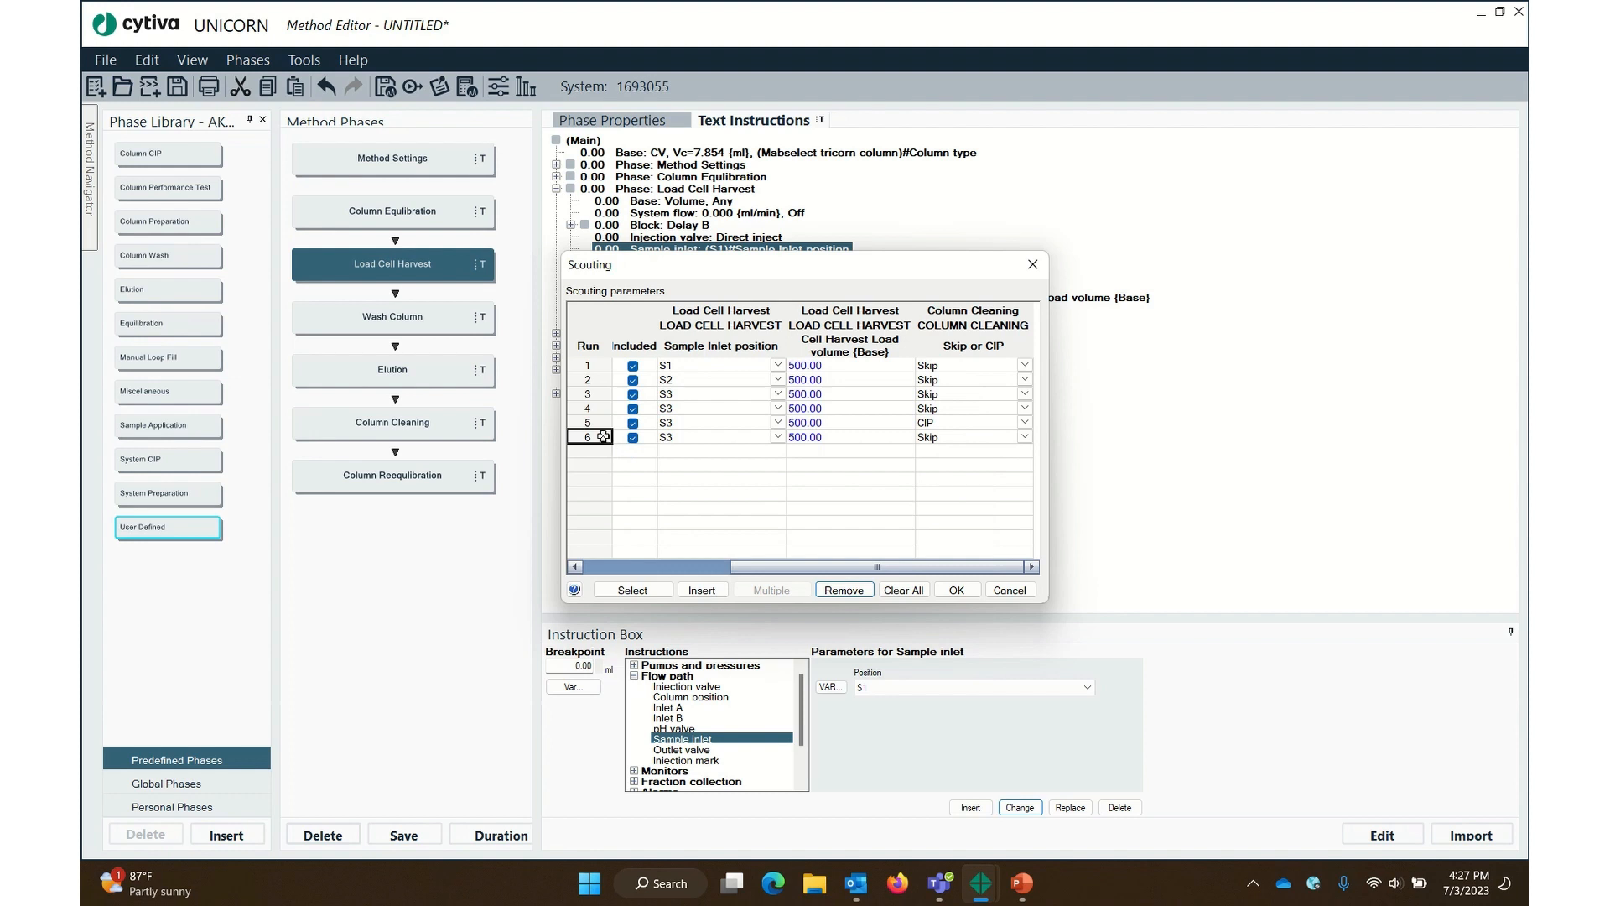
left_click(829, 591)
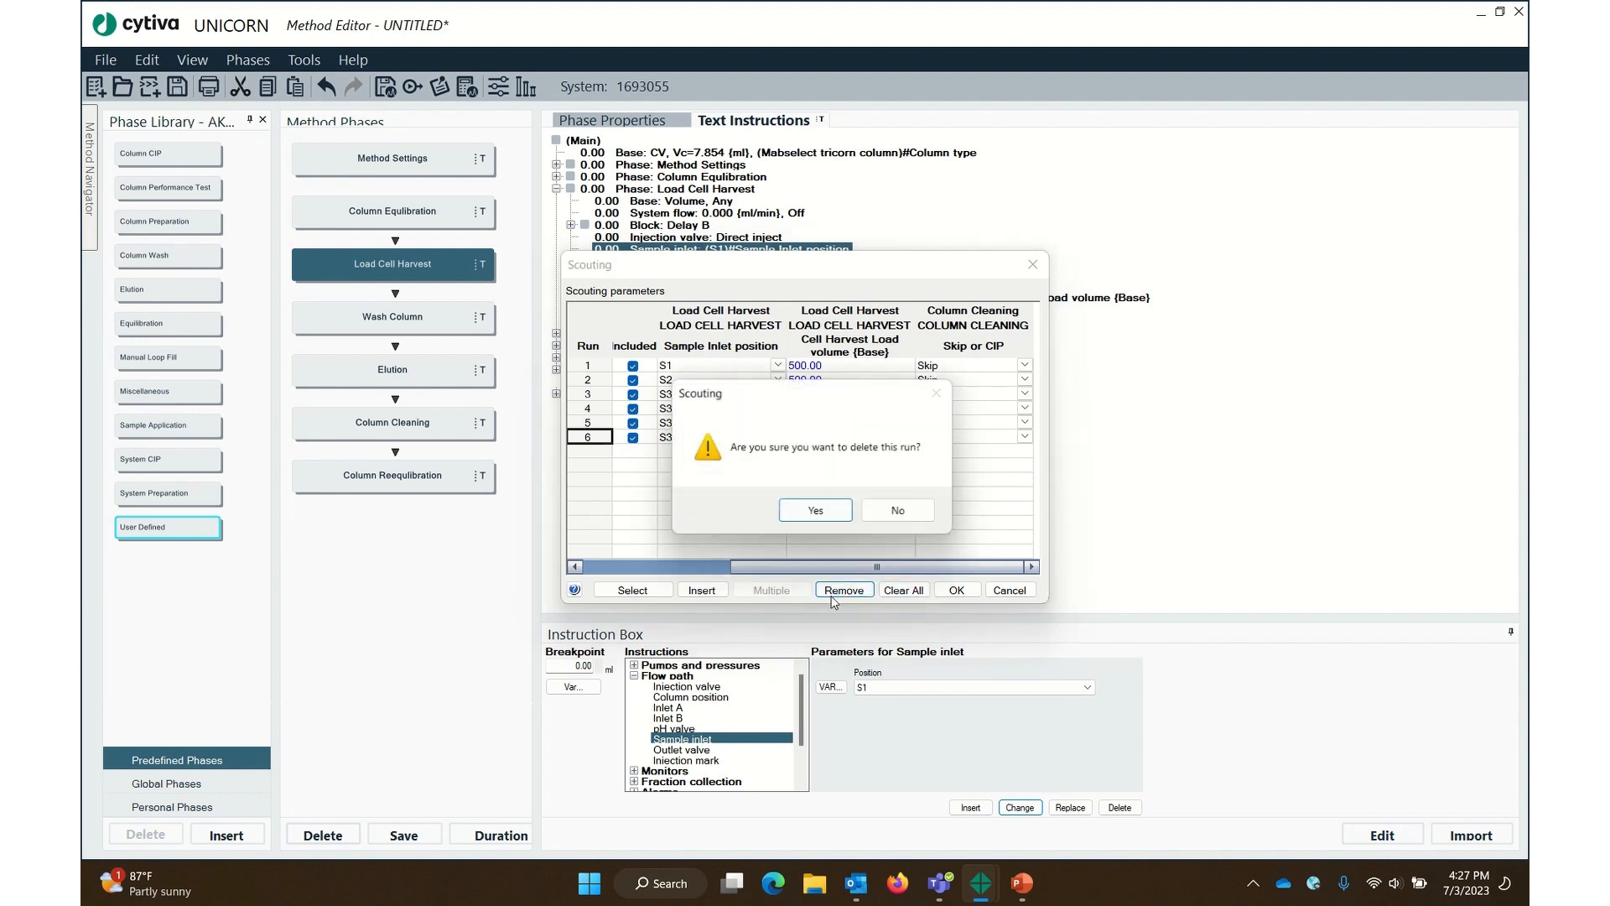
left_click(822, 513)
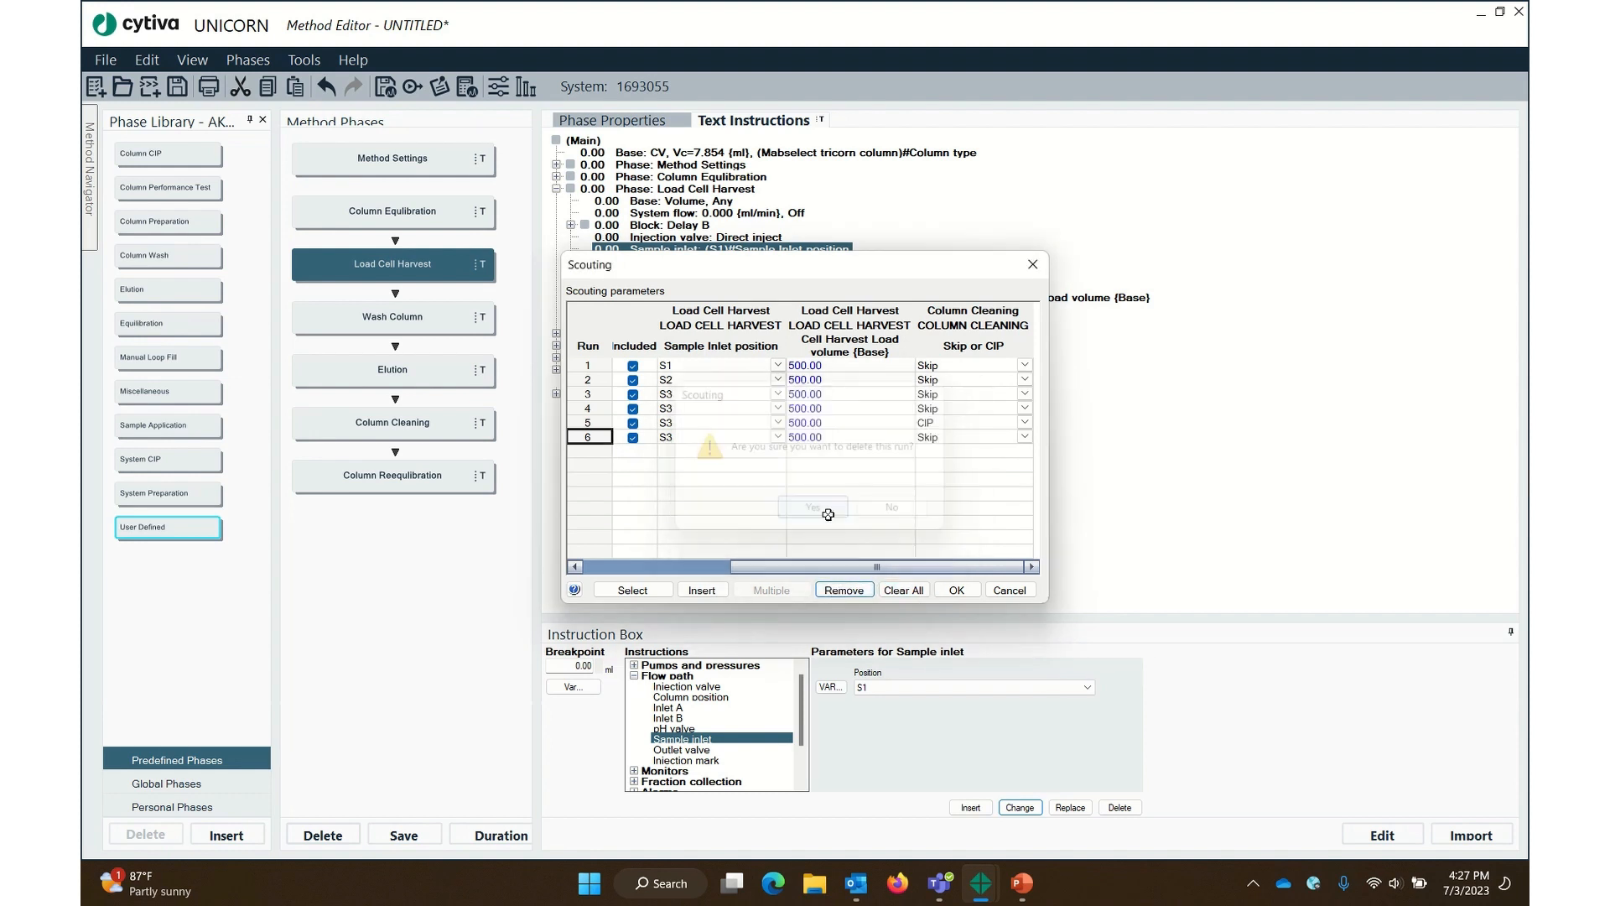
left_click(961, 591)
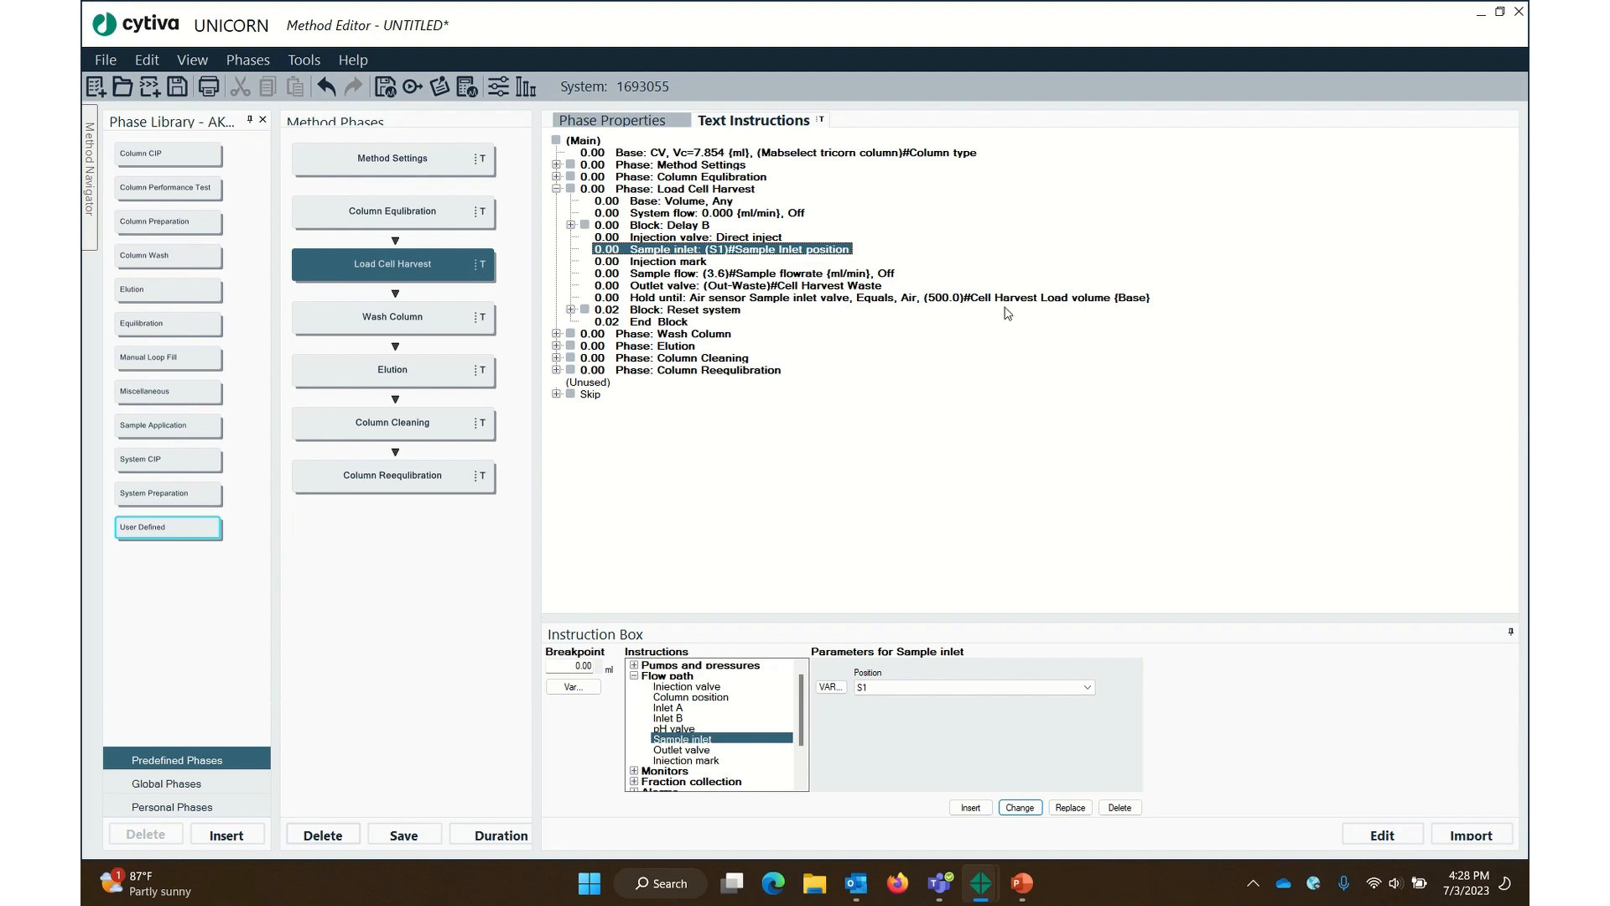
Save the method as "MabSelect method" in the Examples folder under Training
left_click(101, 62)
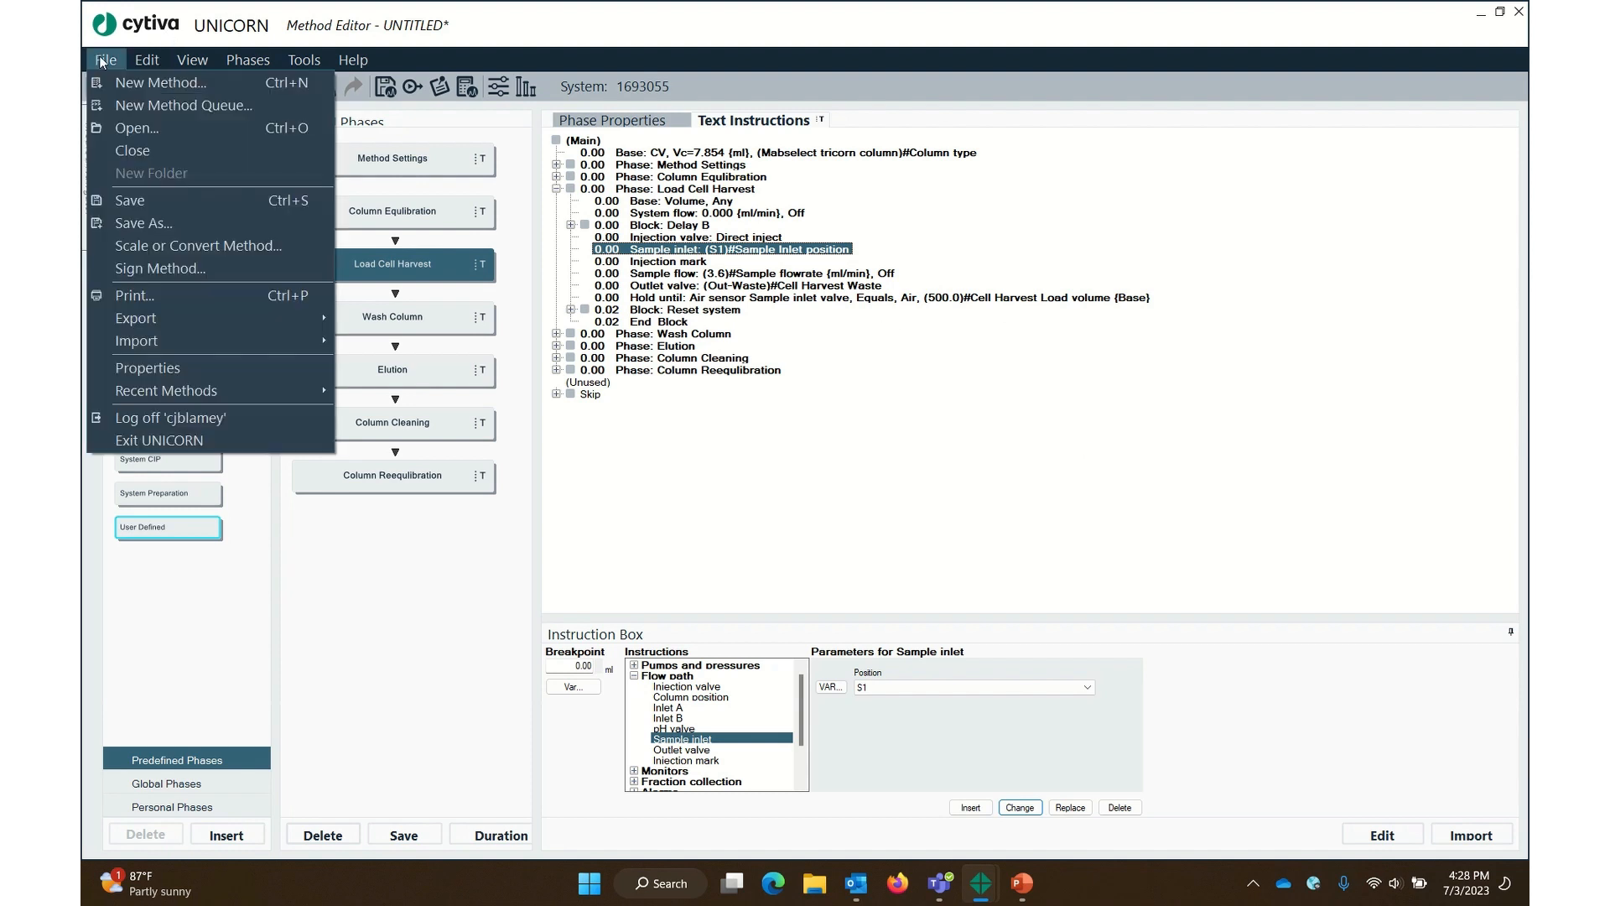
left_click(136, 227)
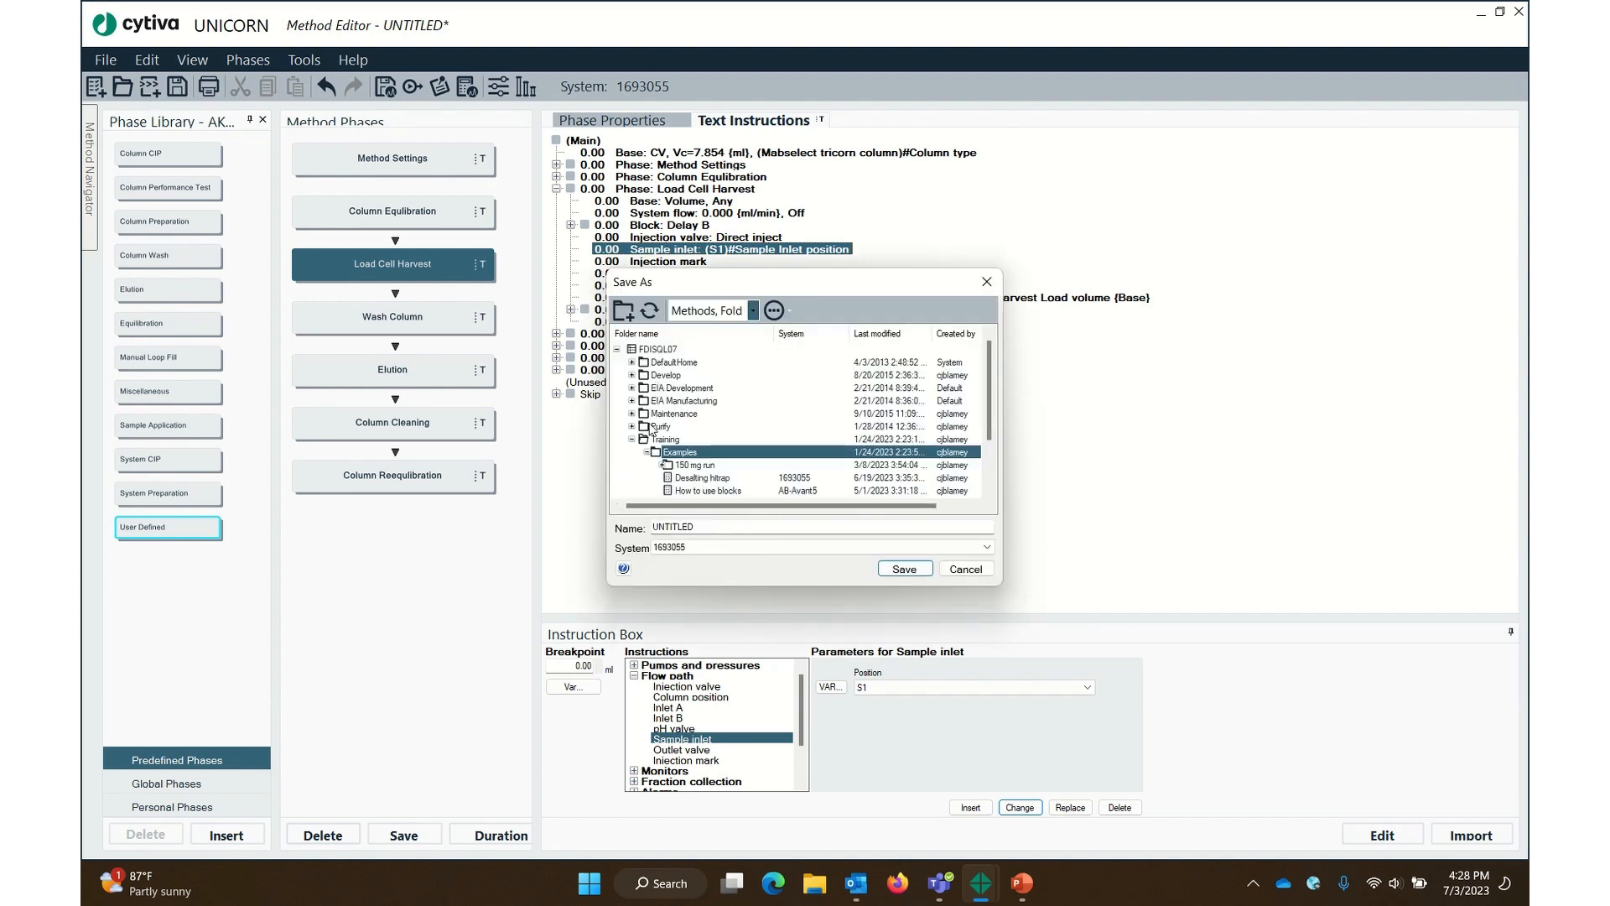
left_click_drag(715, 526, 621, 525)
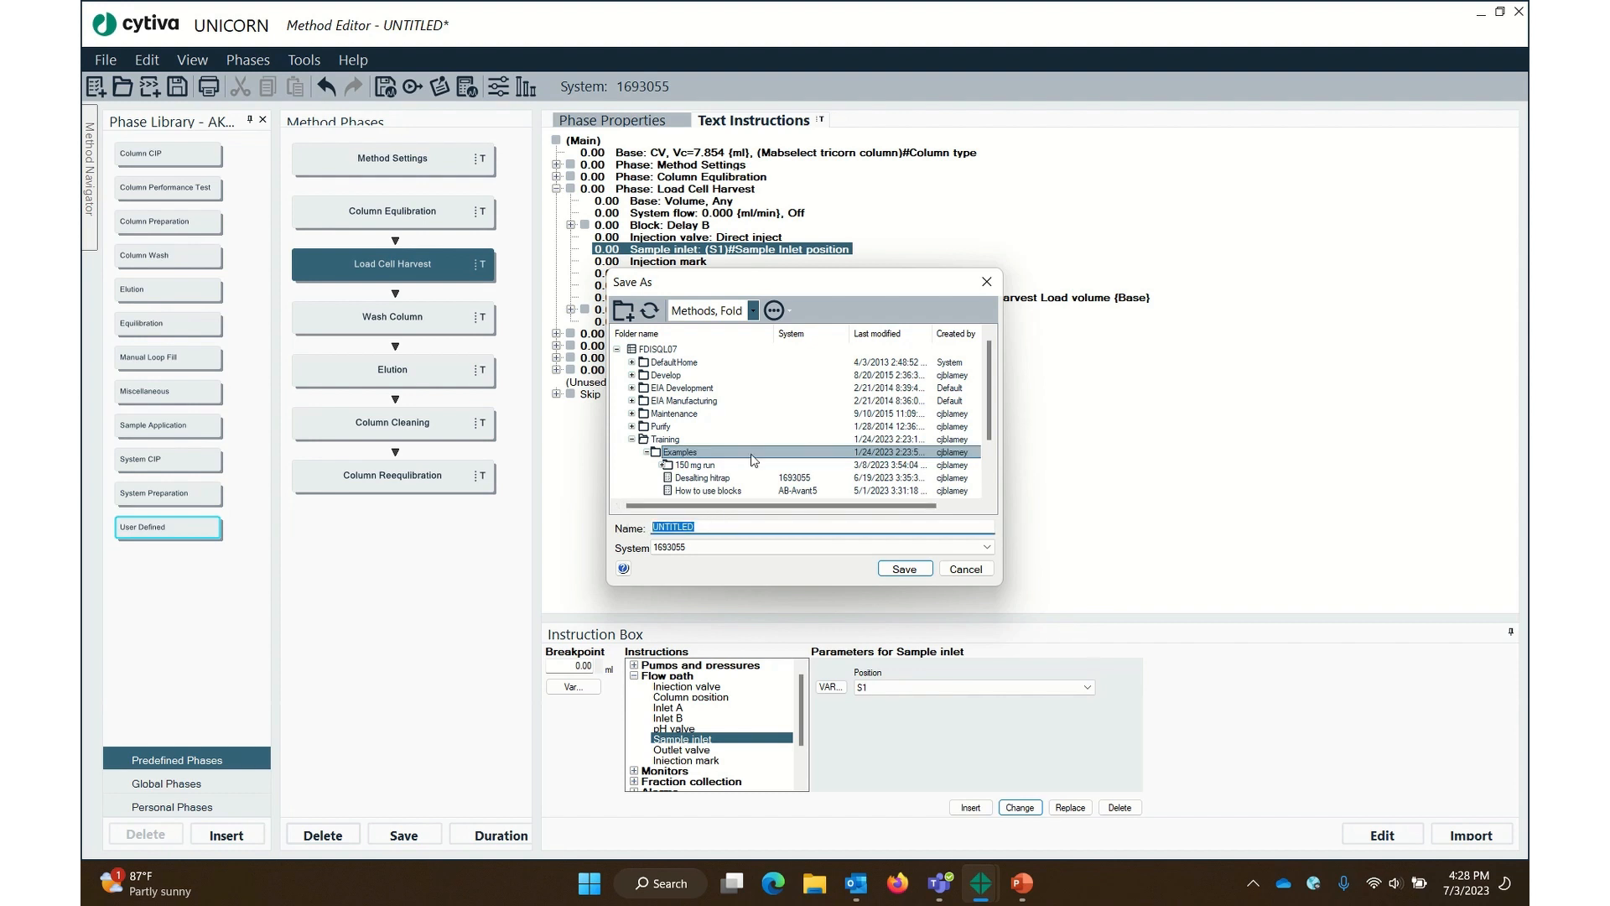
type("Tr")
key("BackSpace")
key("BackSpace")
type("Ma")
left_click(904, 568)
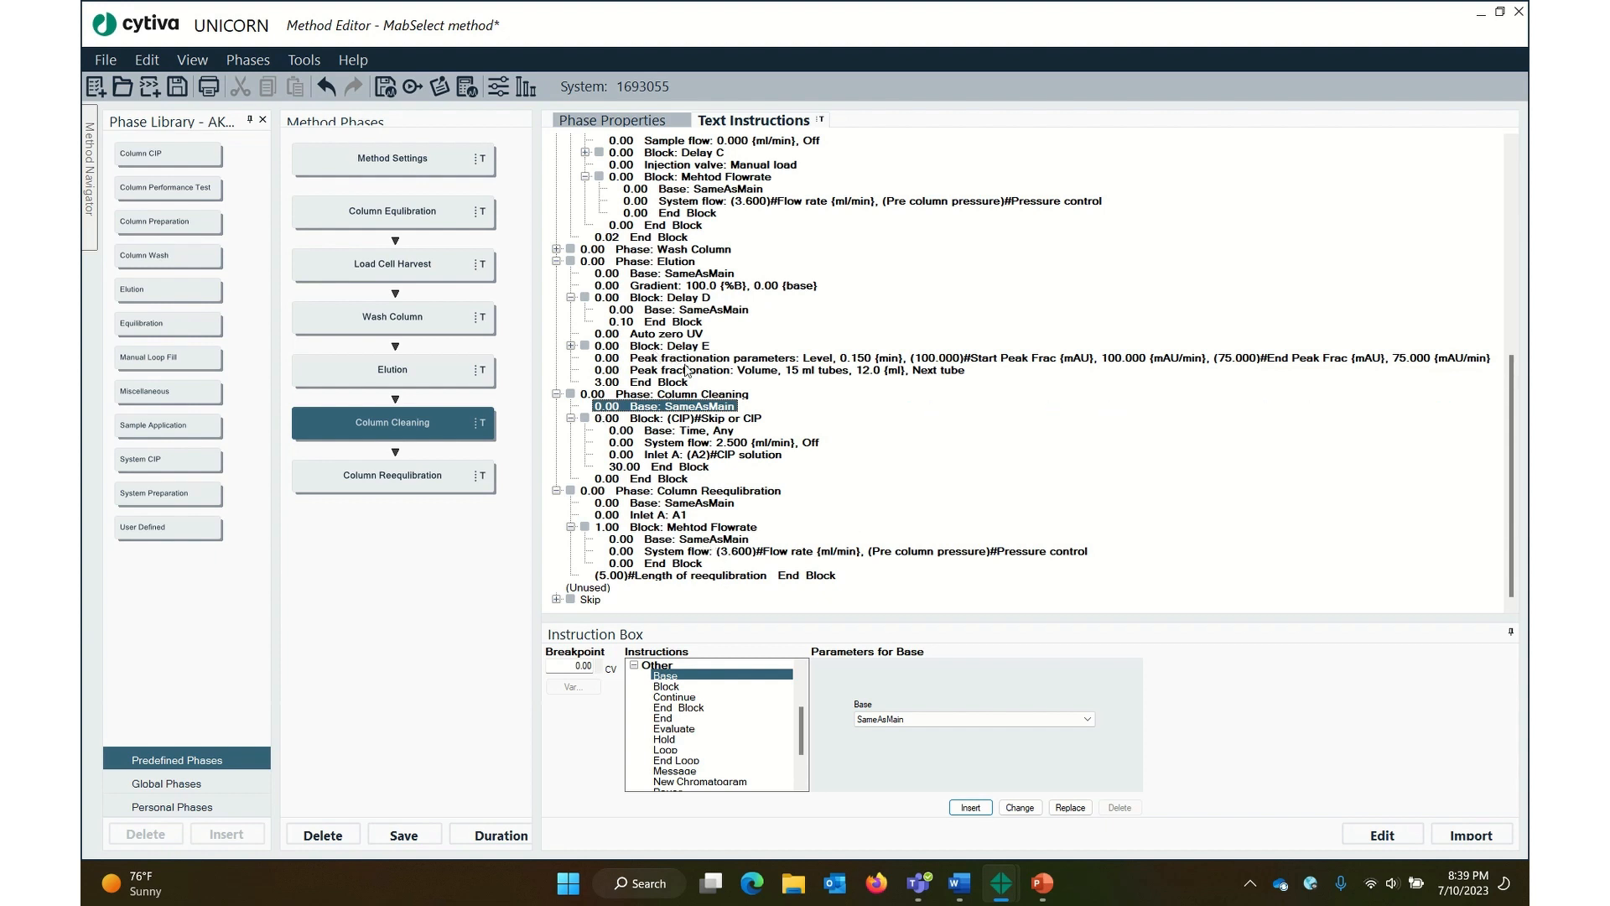
Show the gradient plot below the method and select a point within its Elution phase
left_click(191, 60)
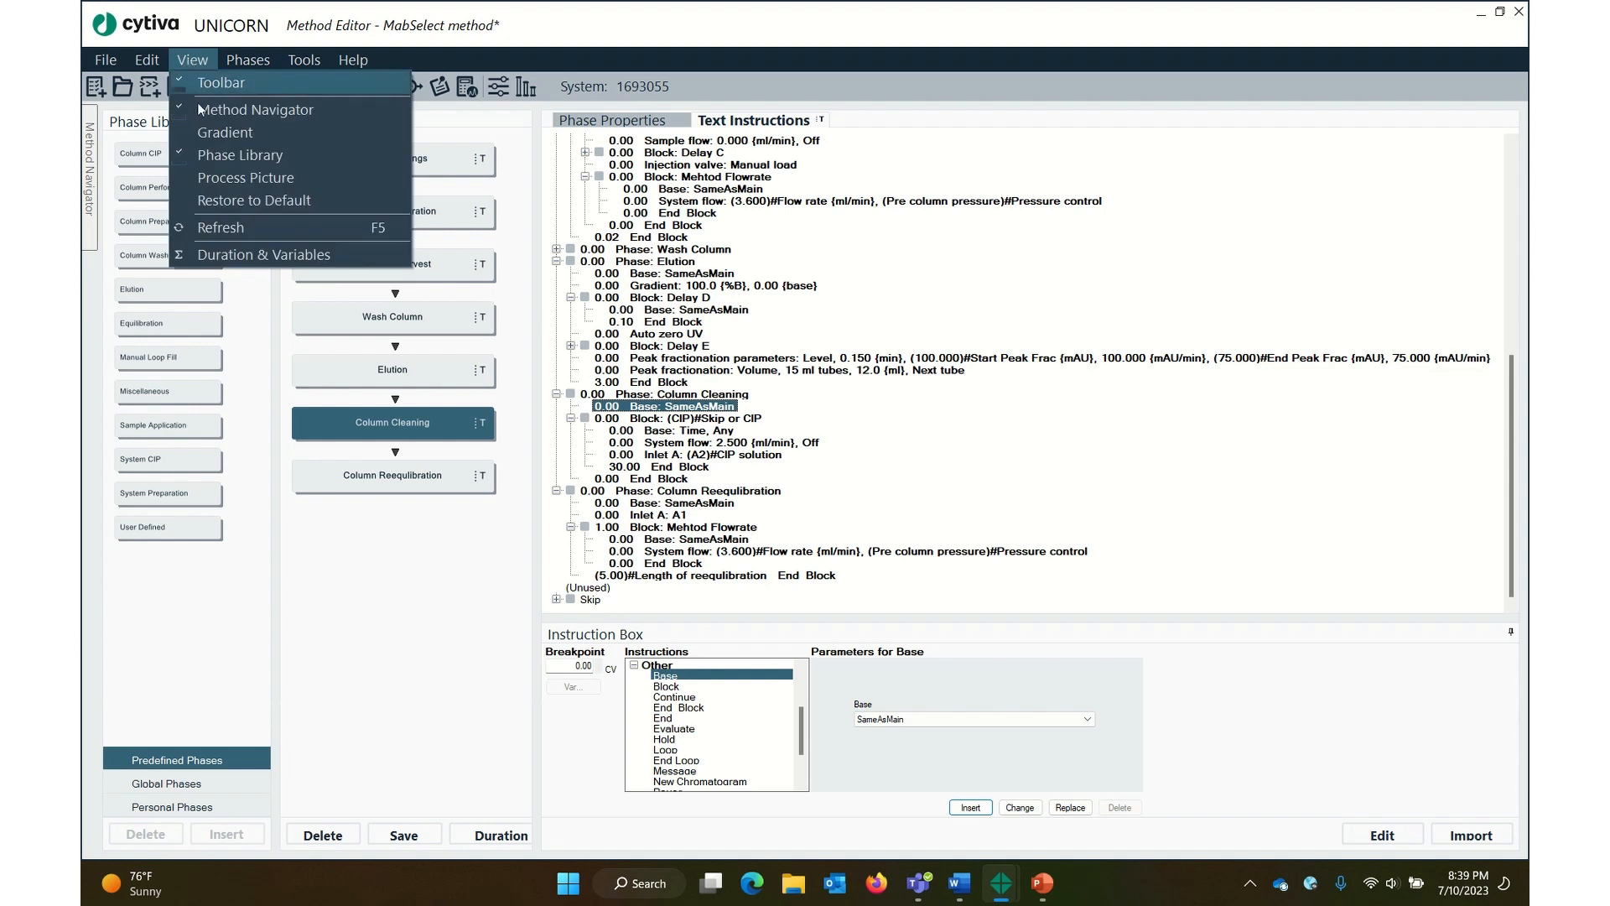
left_click(227, 134)
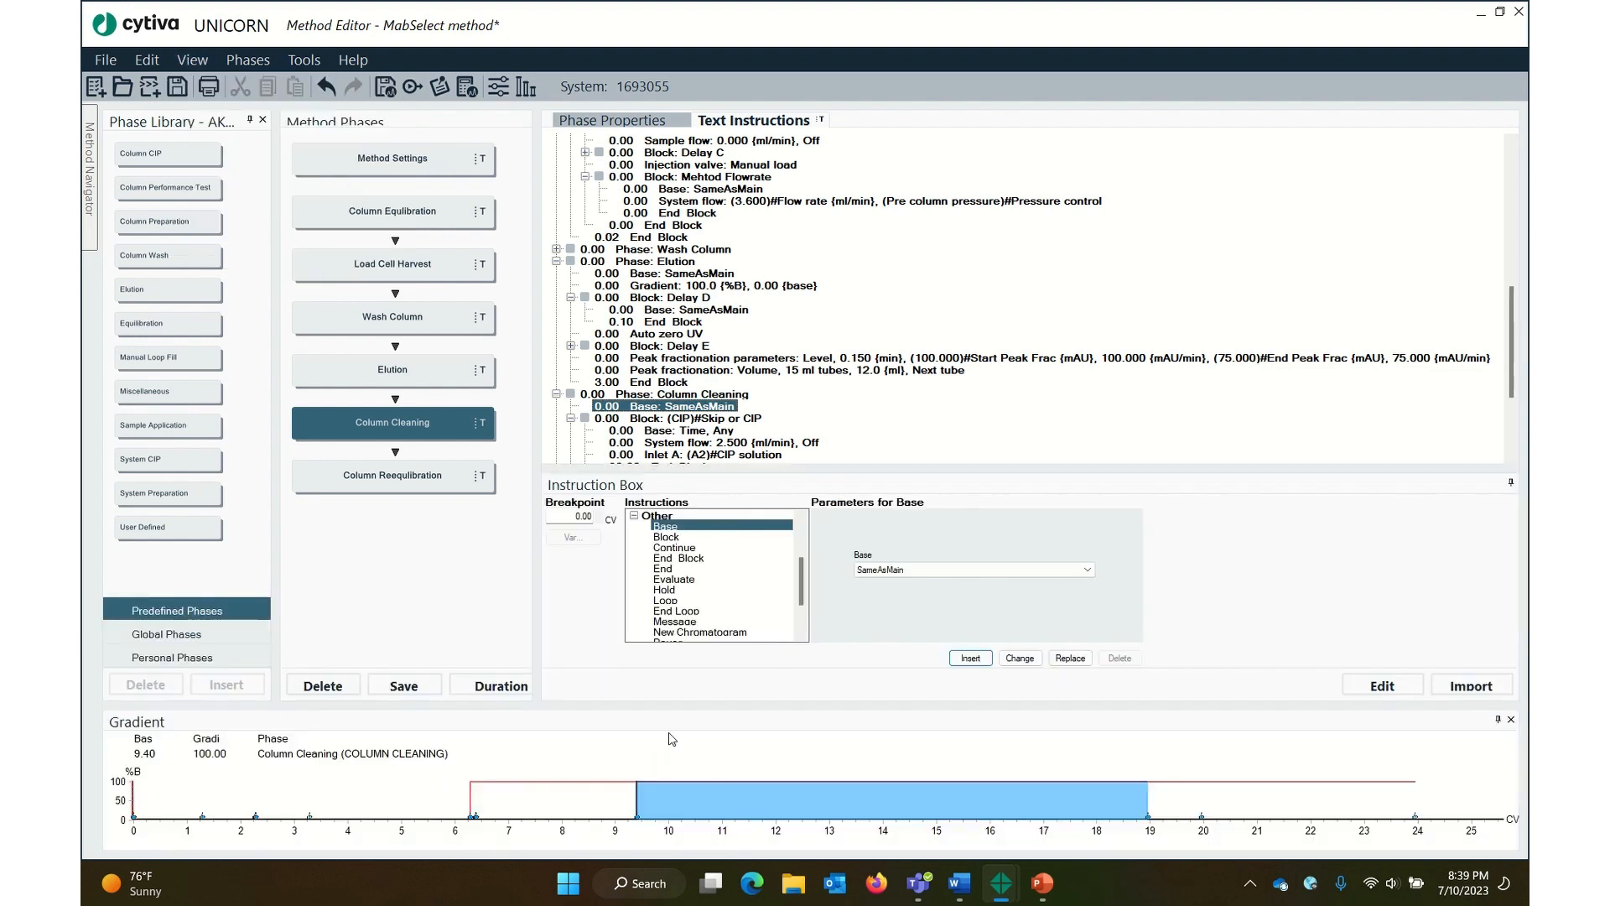
left_click(563, 793)
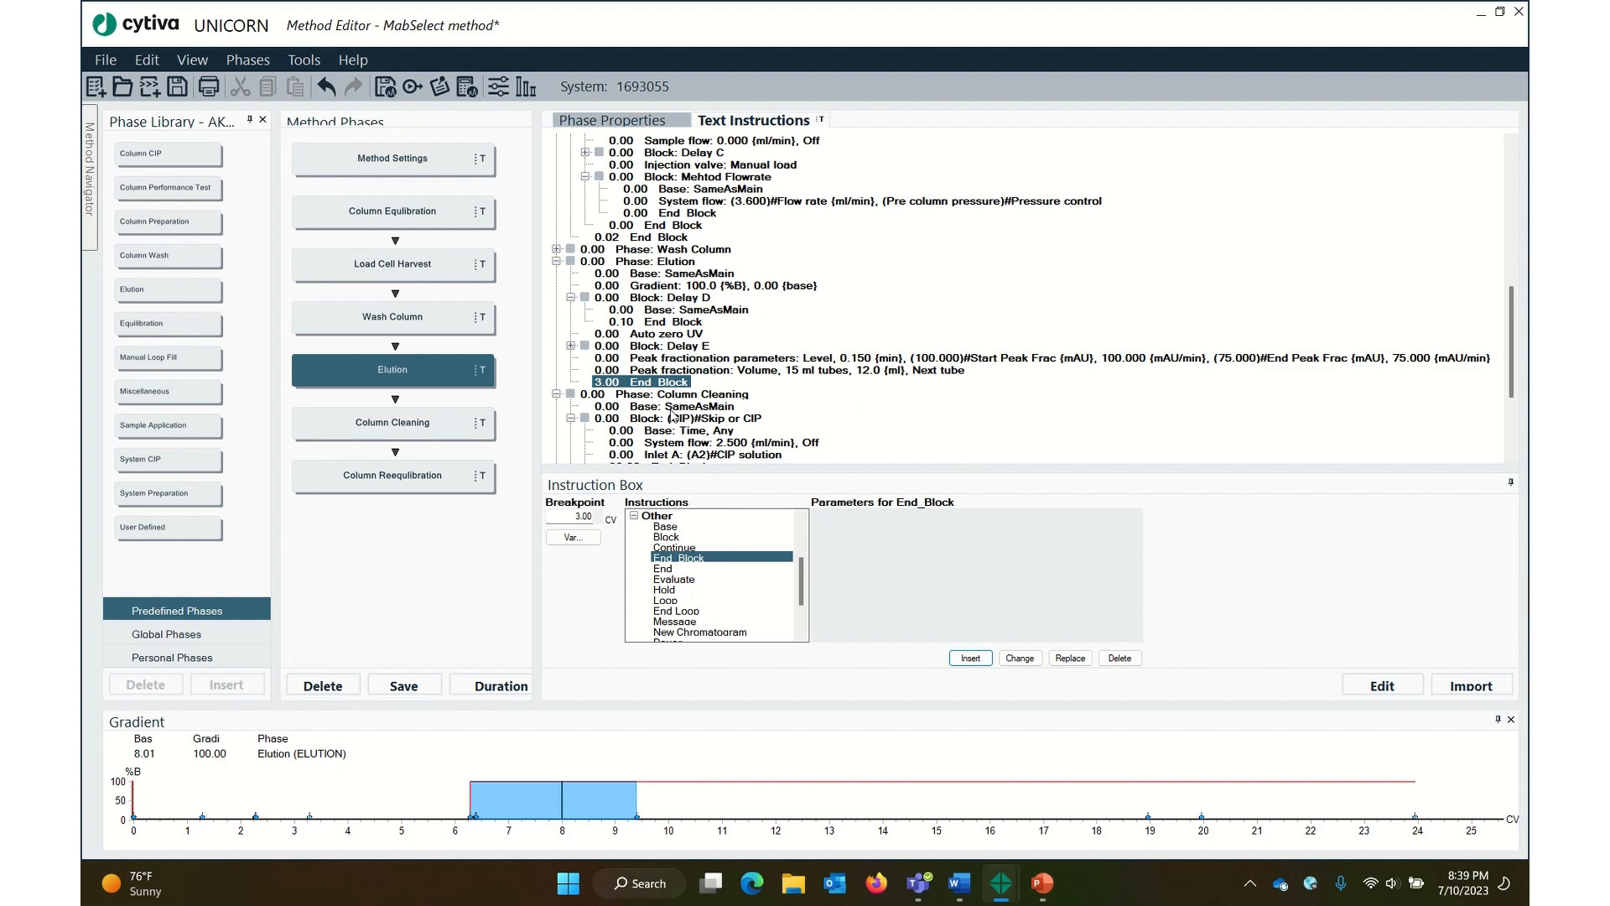
Insert a Gradient instruction with 0.0 %B target and 0.00 length after the Base instruction of the Column Cleaning phase
scroll(671, 411, "down", 2)
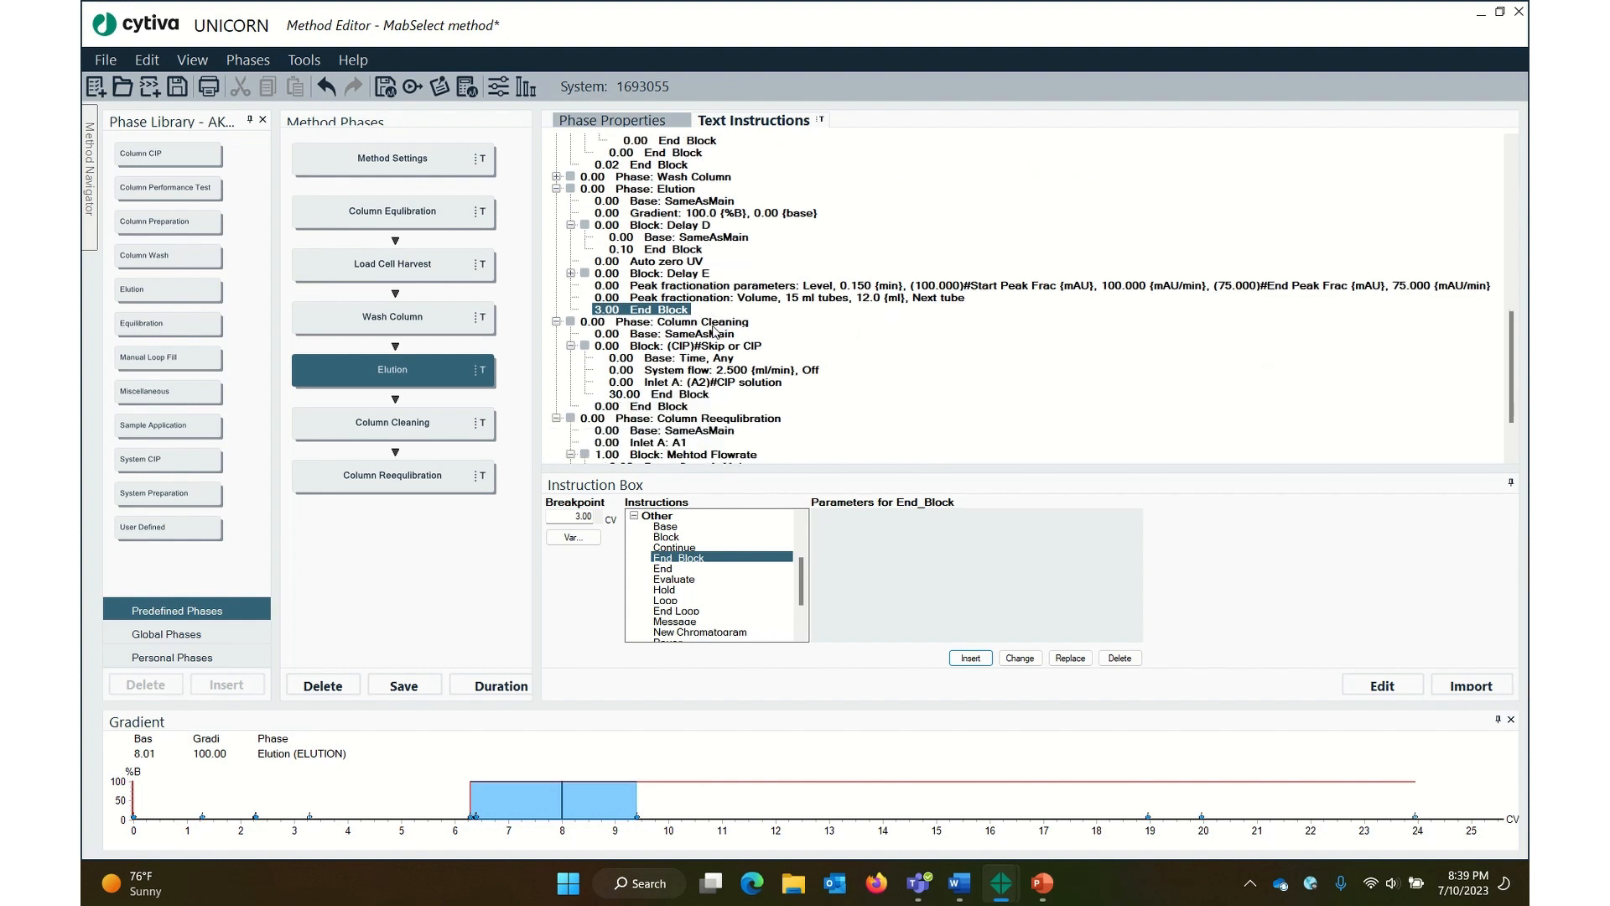
left_click(712, 325)
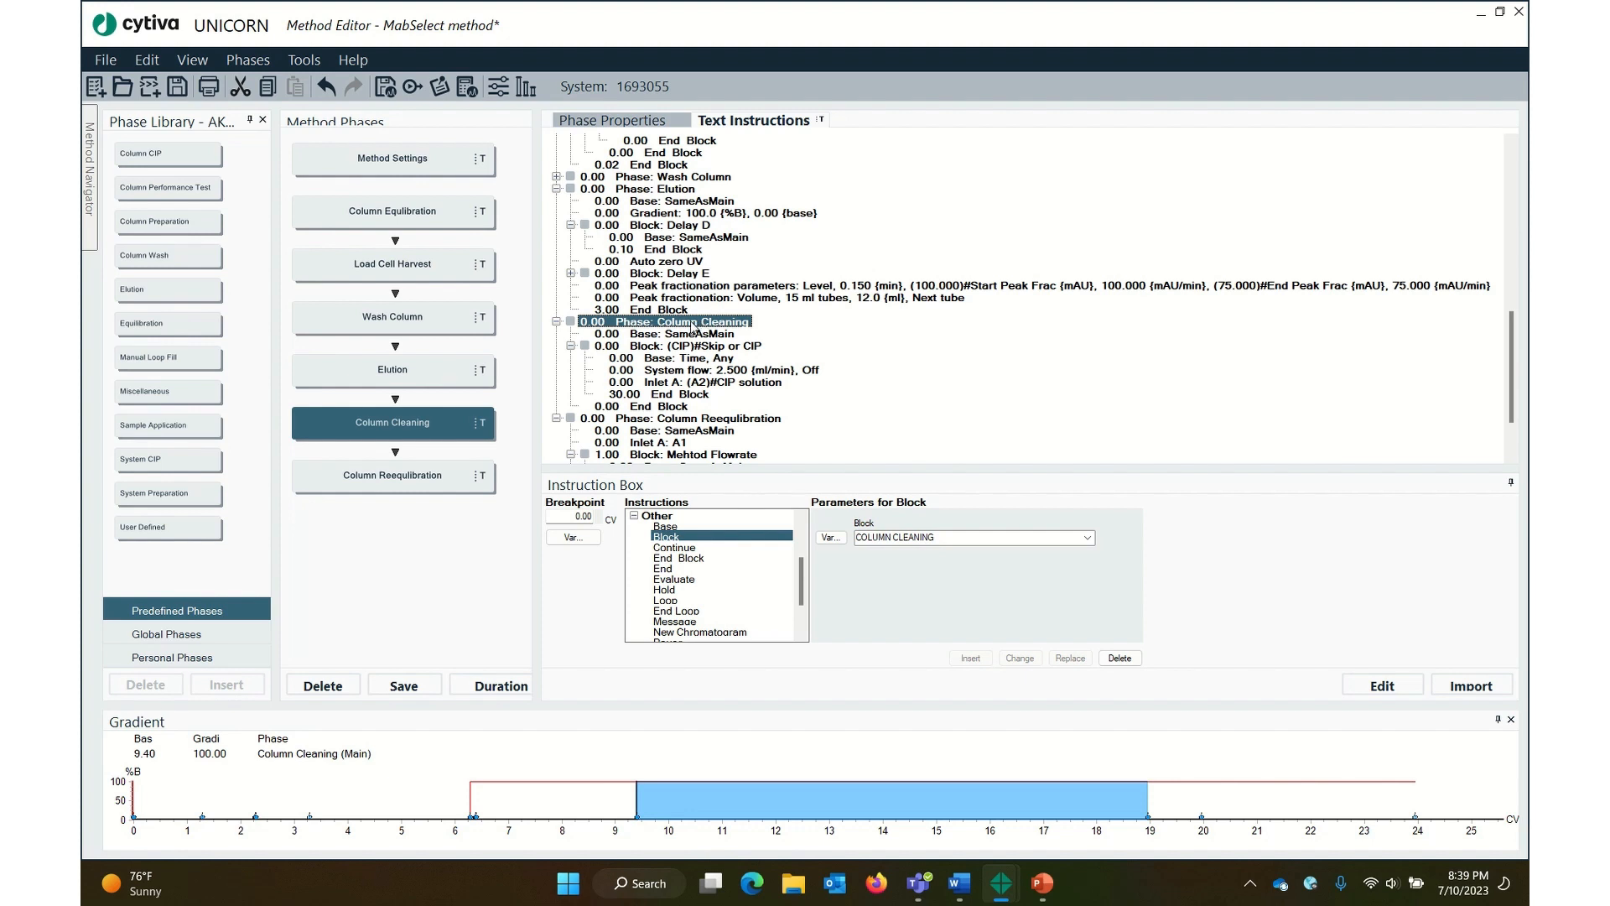
left_click(685, 336)
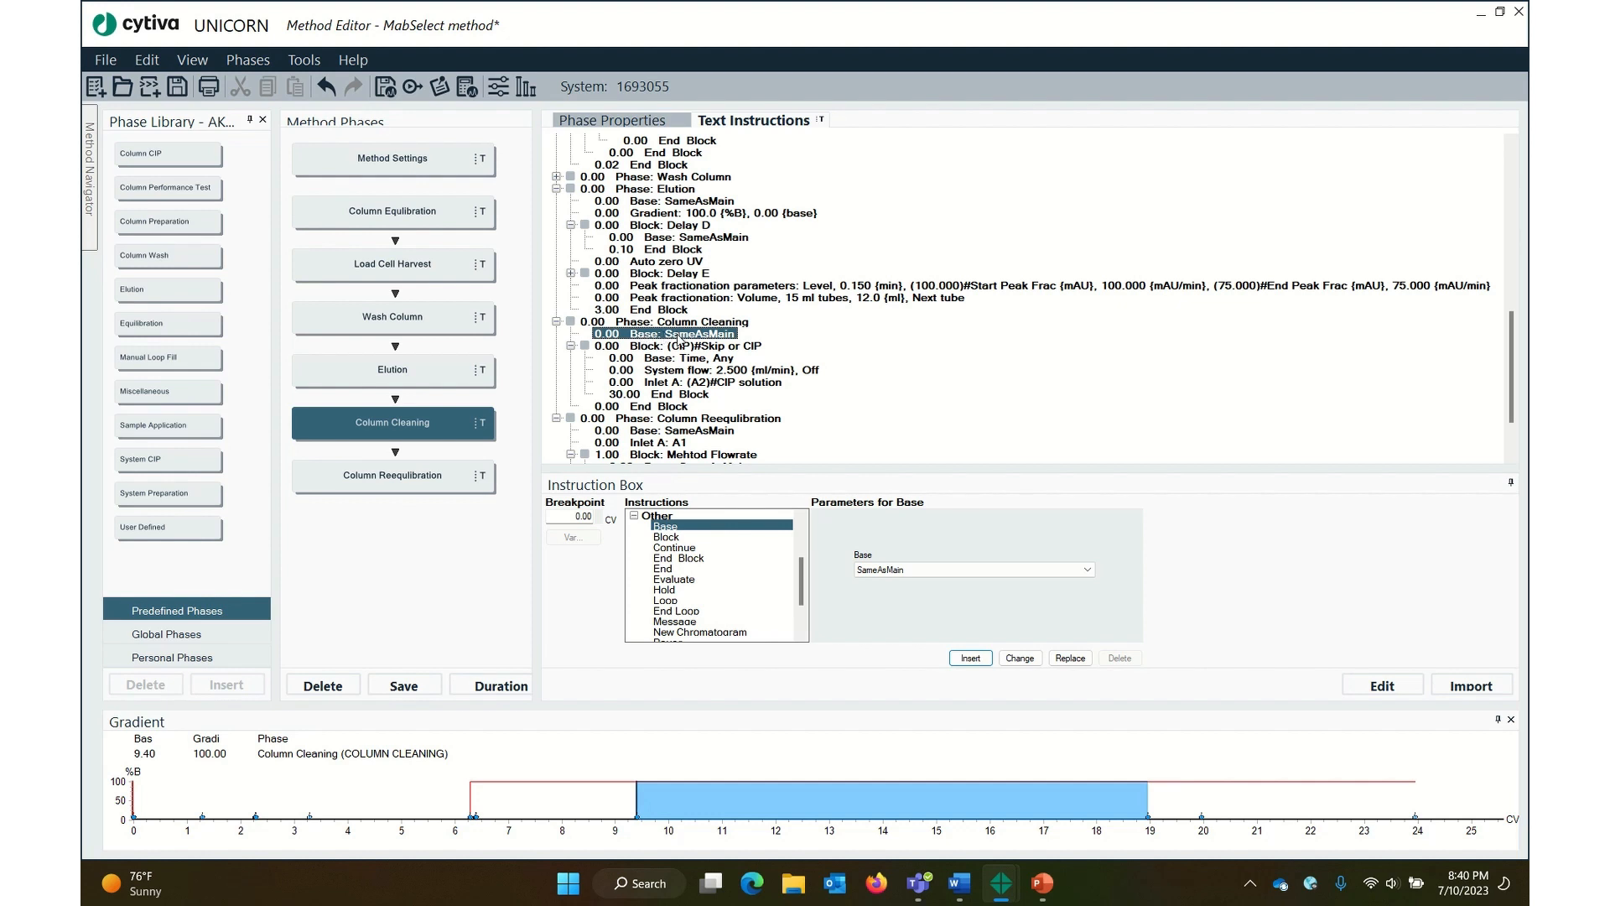
left_click(672, 349)
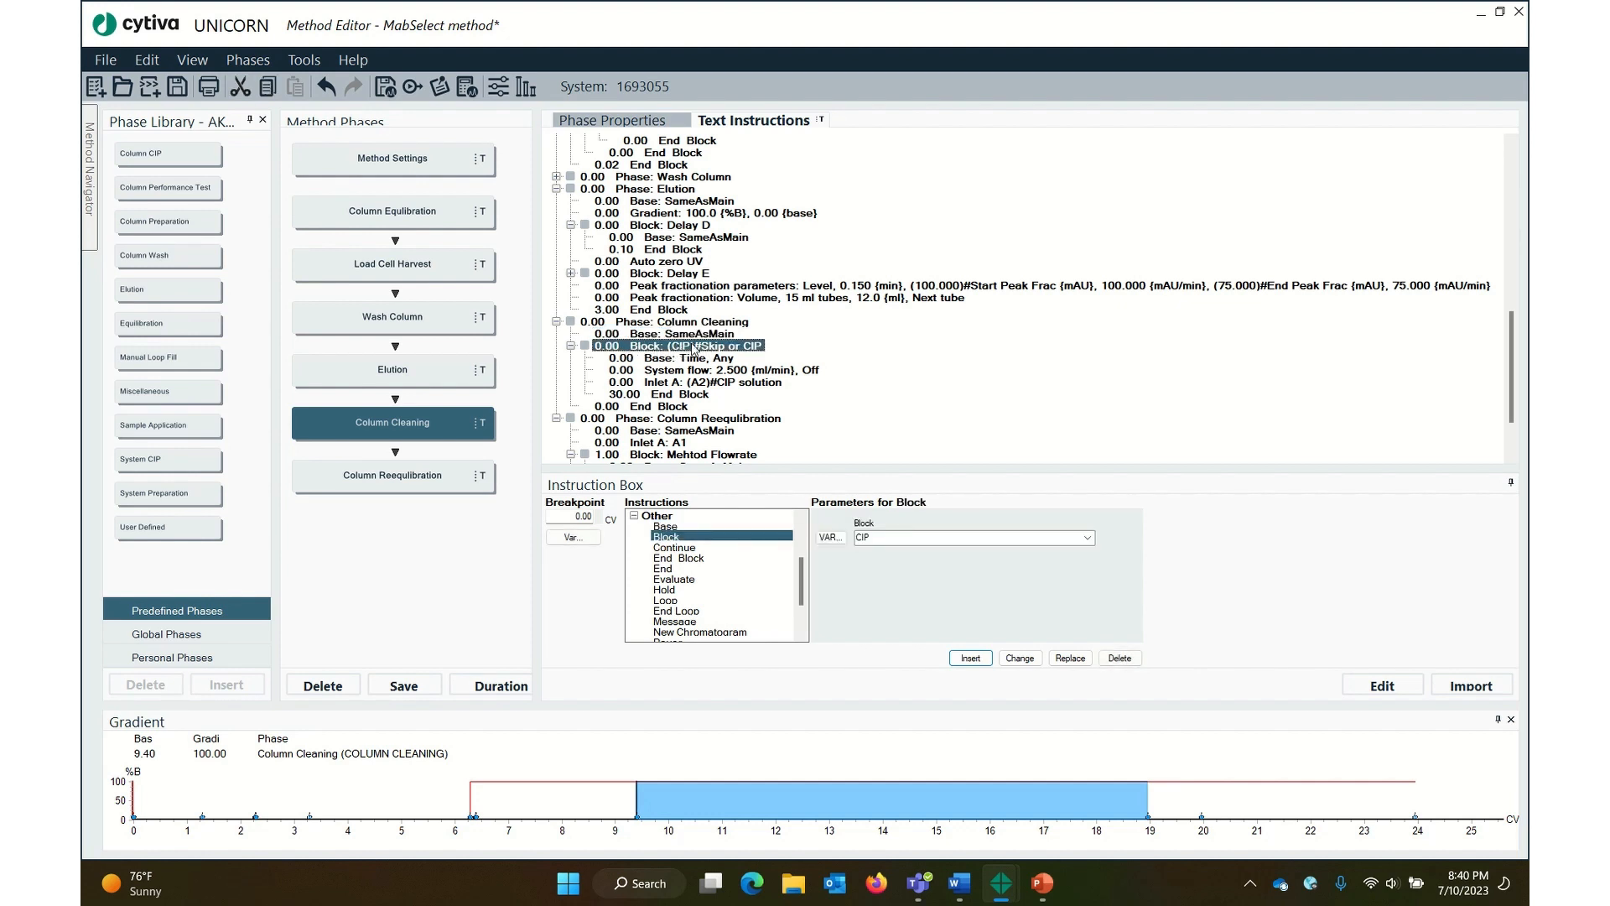
left_click(690, 333)
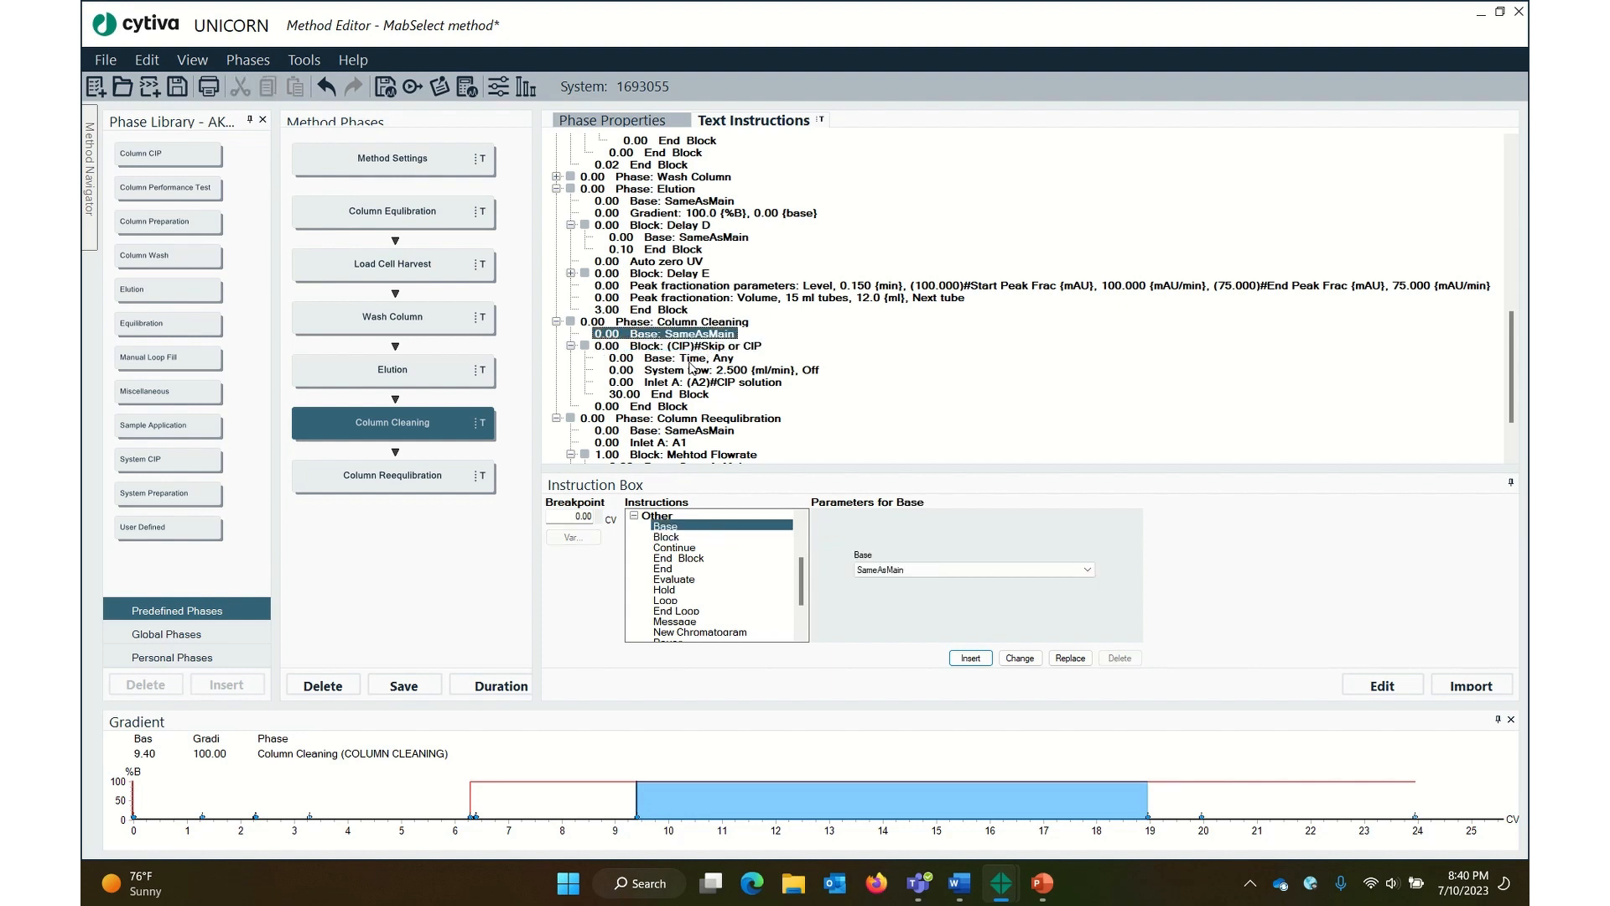
left_click(634, 517)
left_click(639, 516)
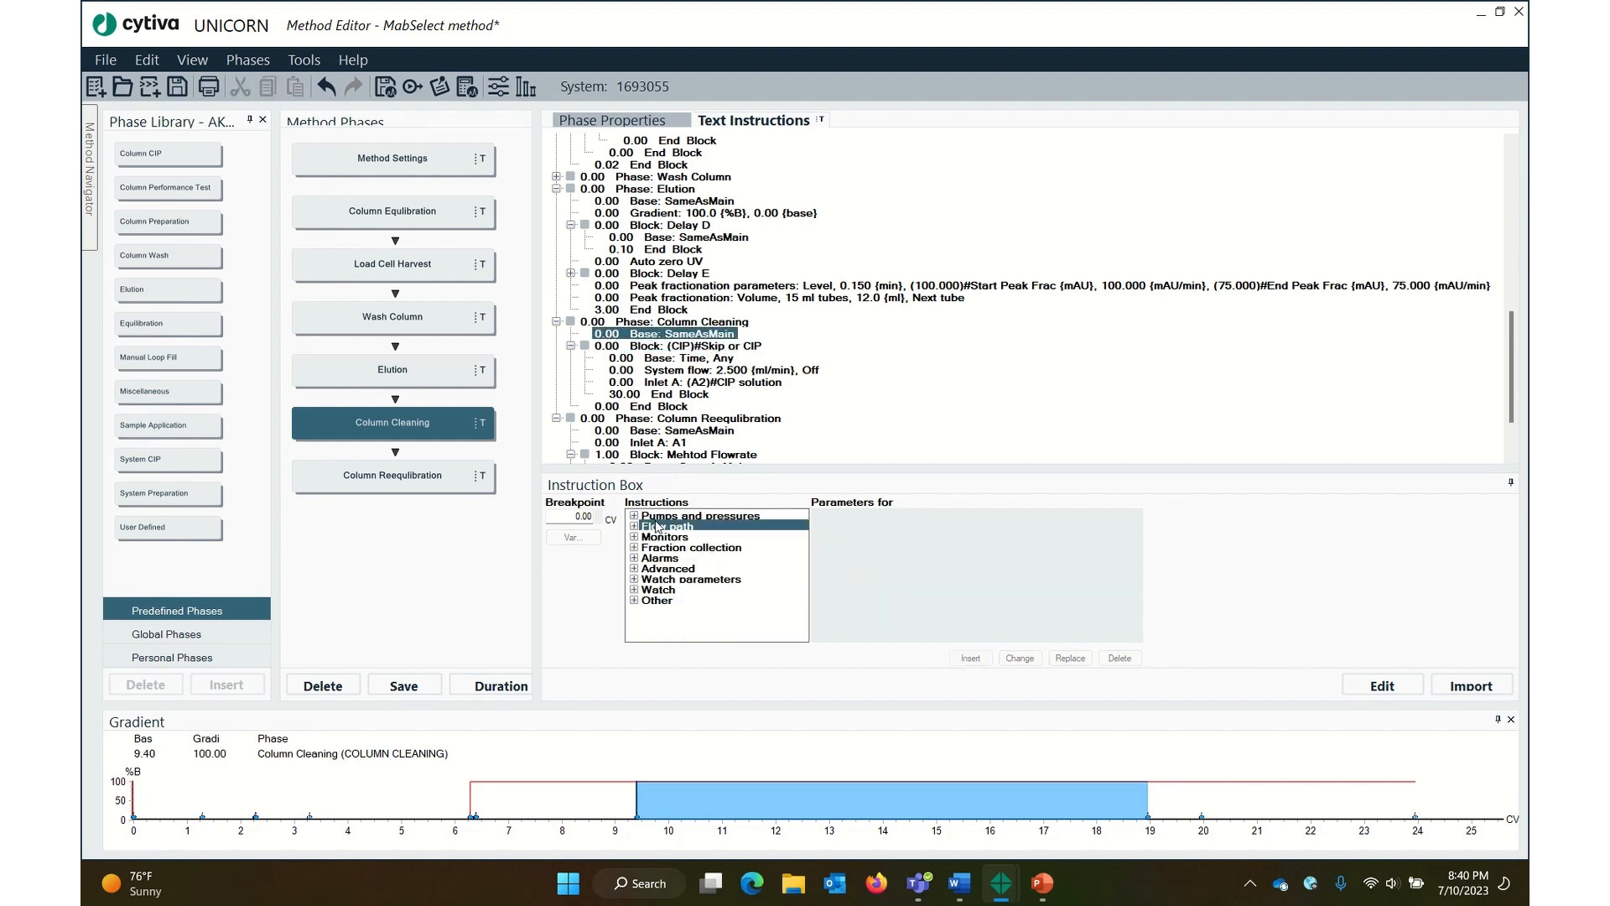
left_click(635, 517)
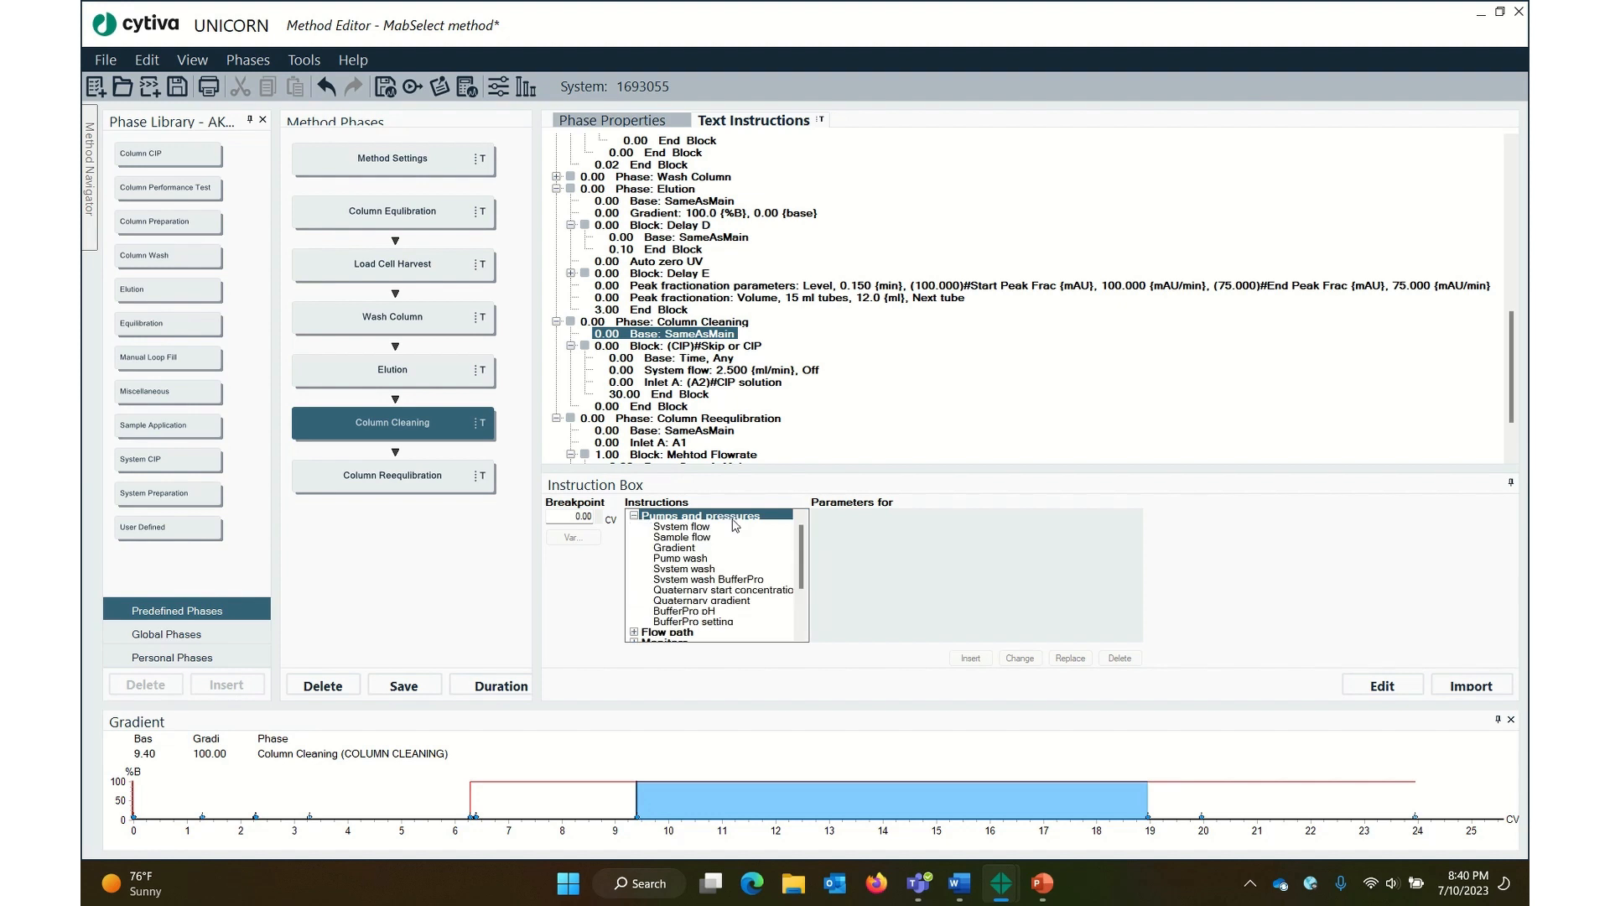
left_click(695, 548)
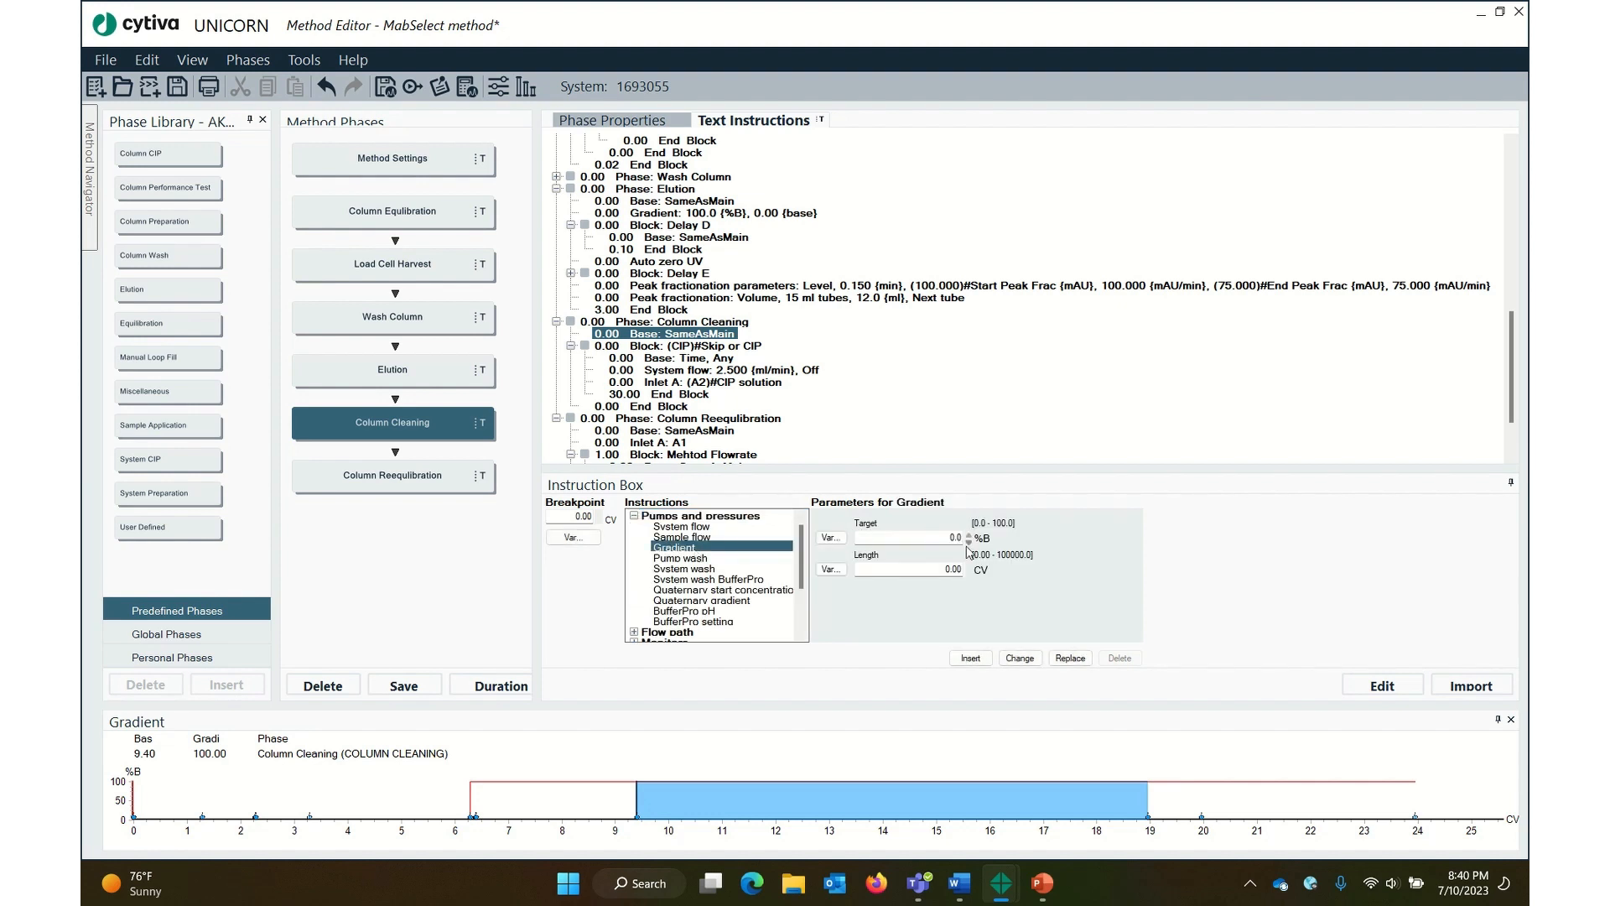
left_click(971, 658)
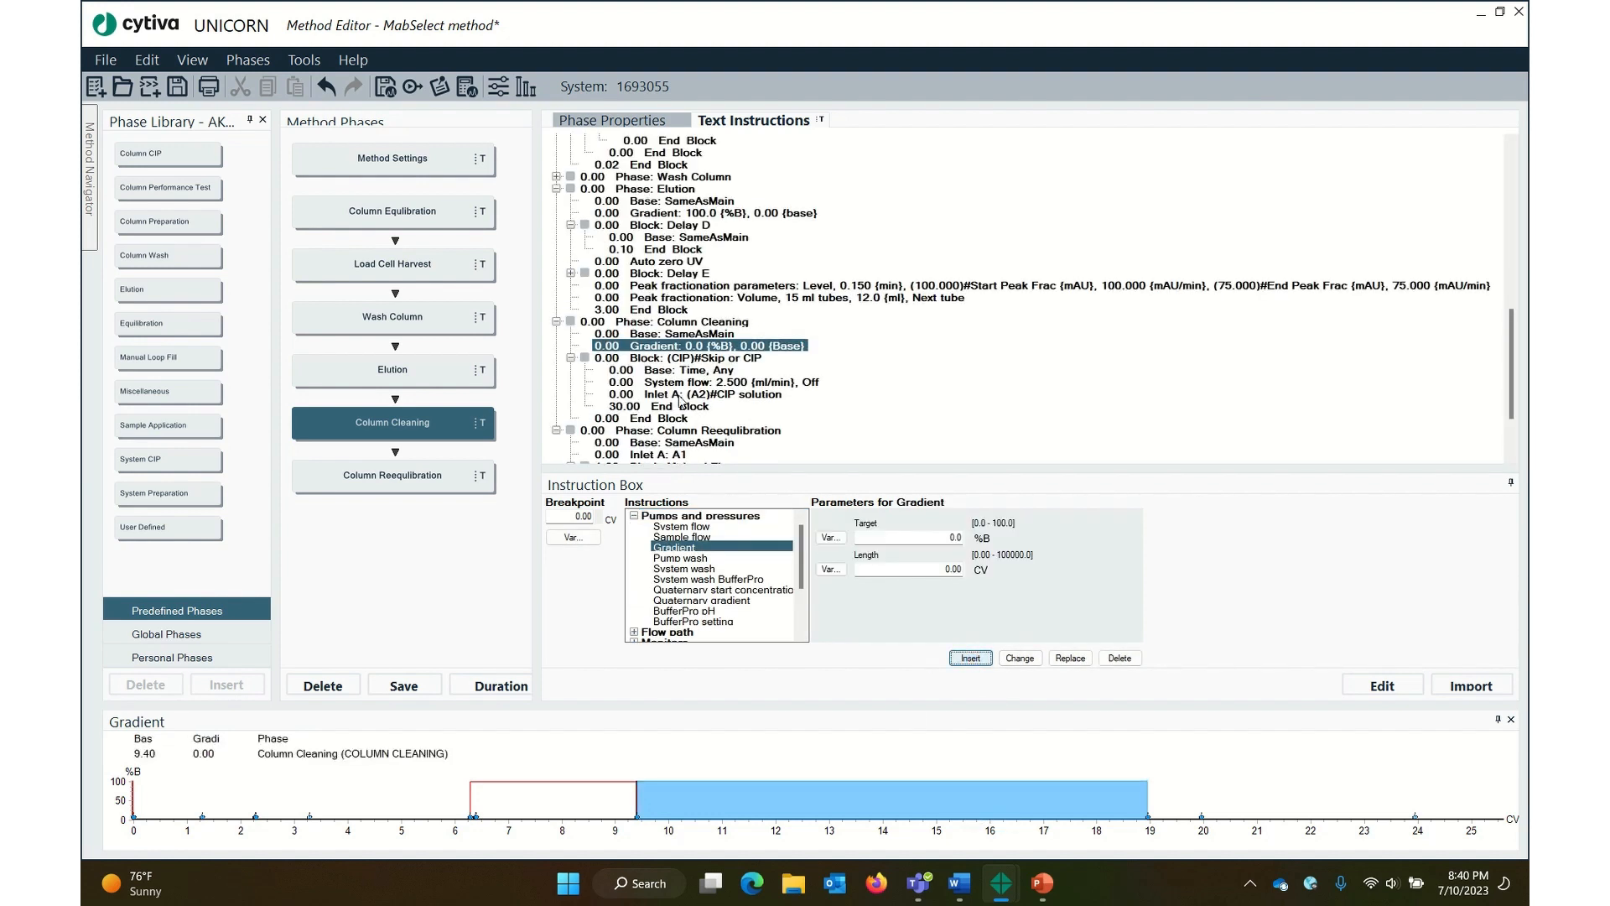
Check the peak fractionation instructions in Elution and insert a Stop peak fractionation instruction after the Column Cleaning gradient
left_click(673, 349)
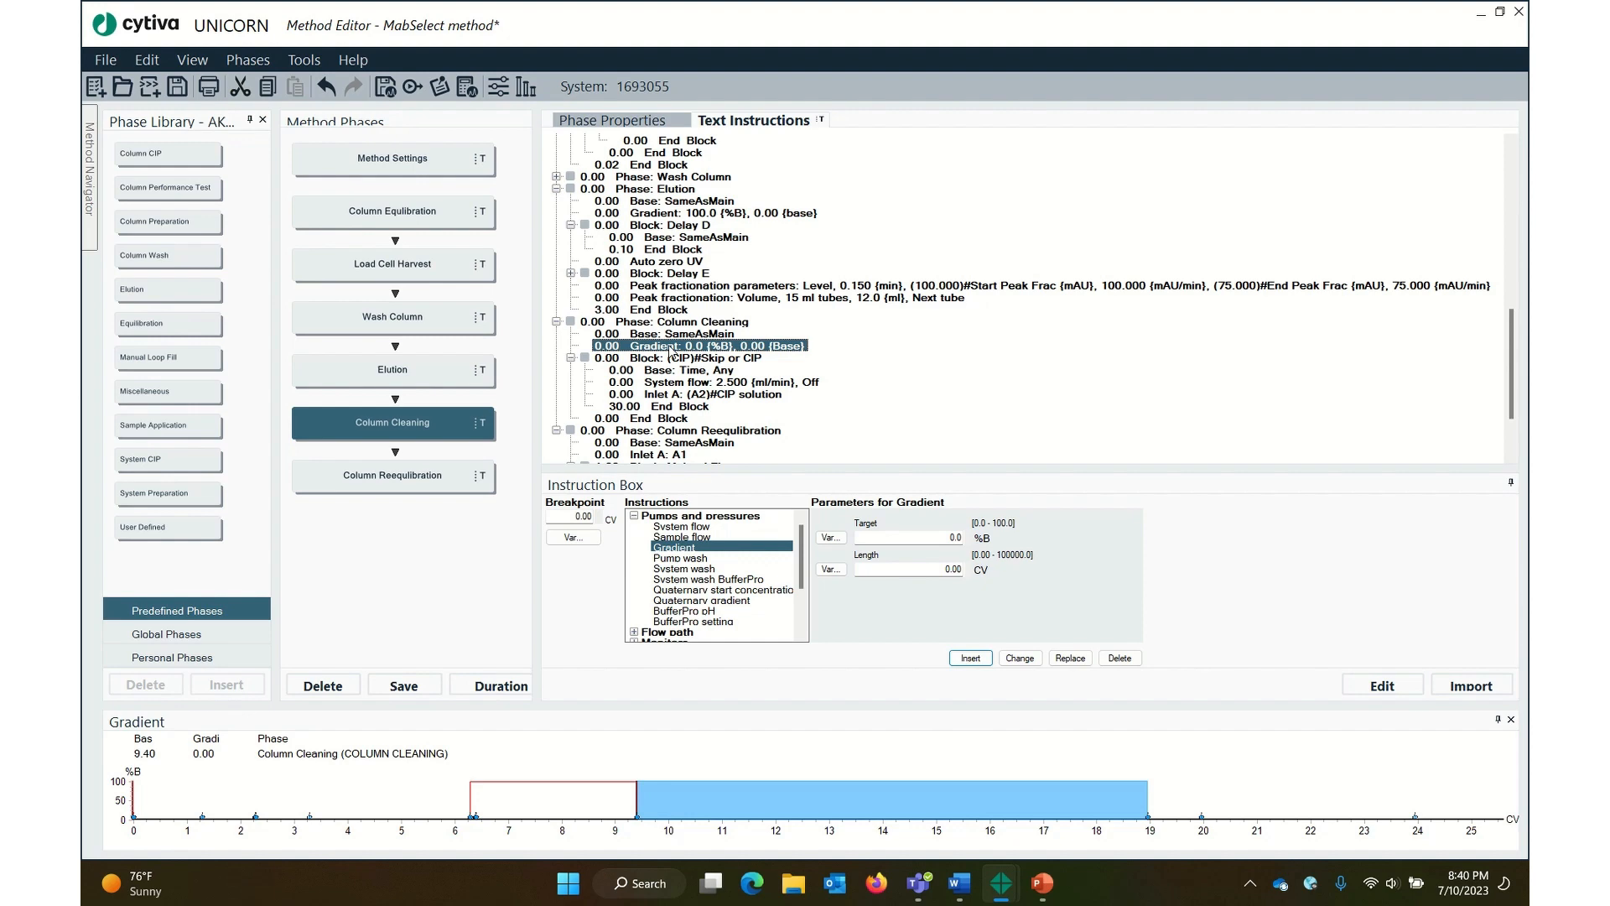
left_click(680, 285)
left_click(680, 298)
left_click(680, 287)
left_click(680, 297)
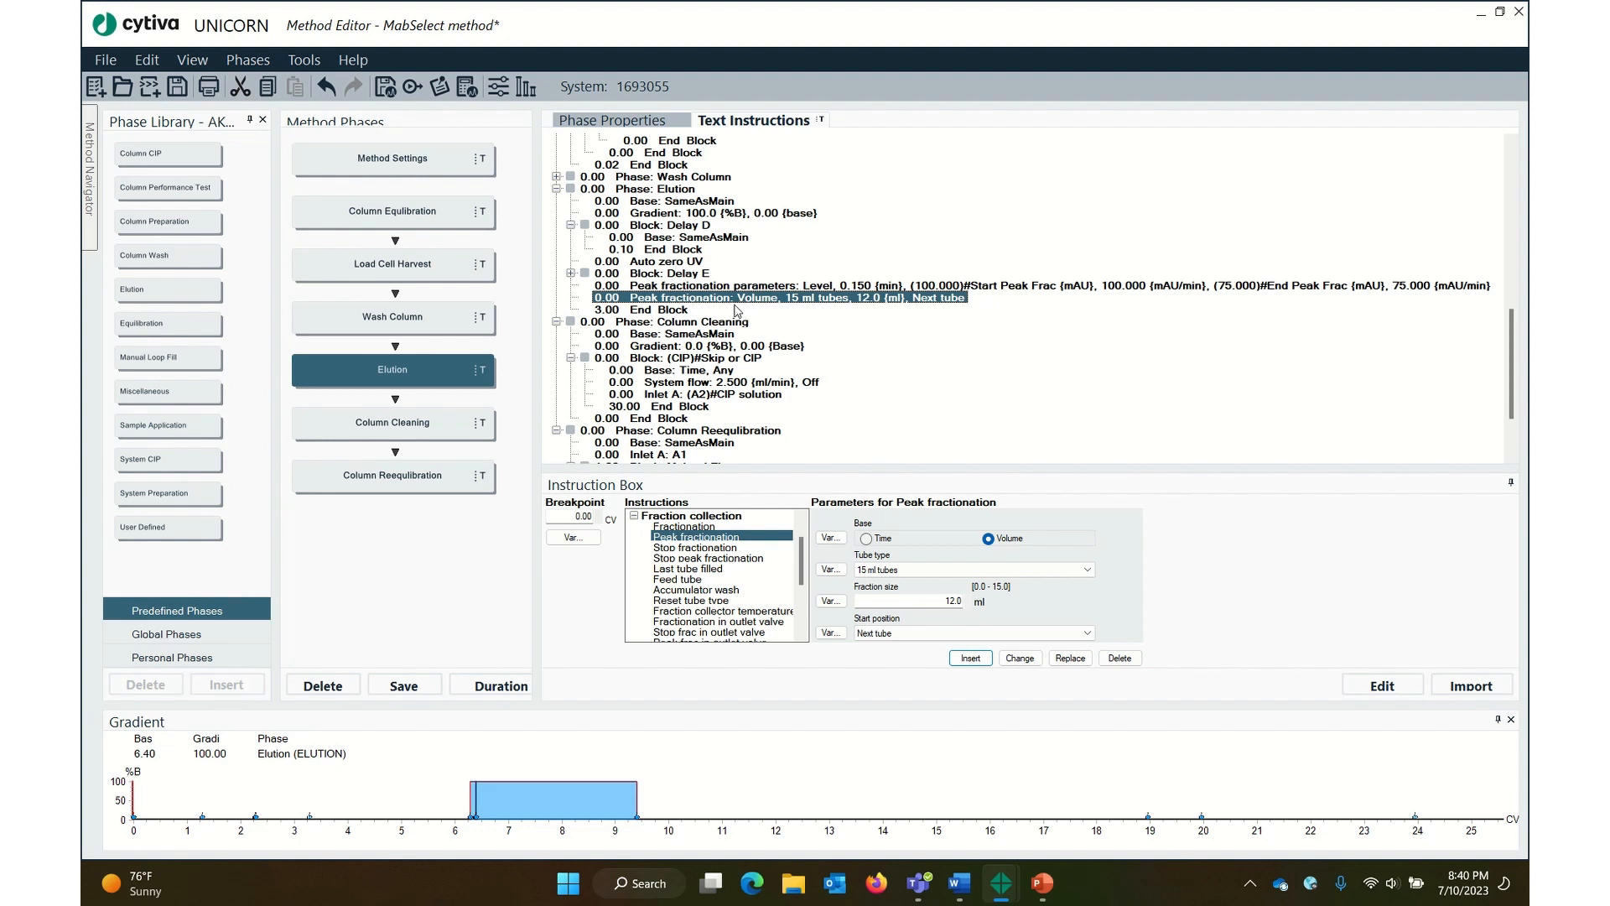
left_click(698, 346)
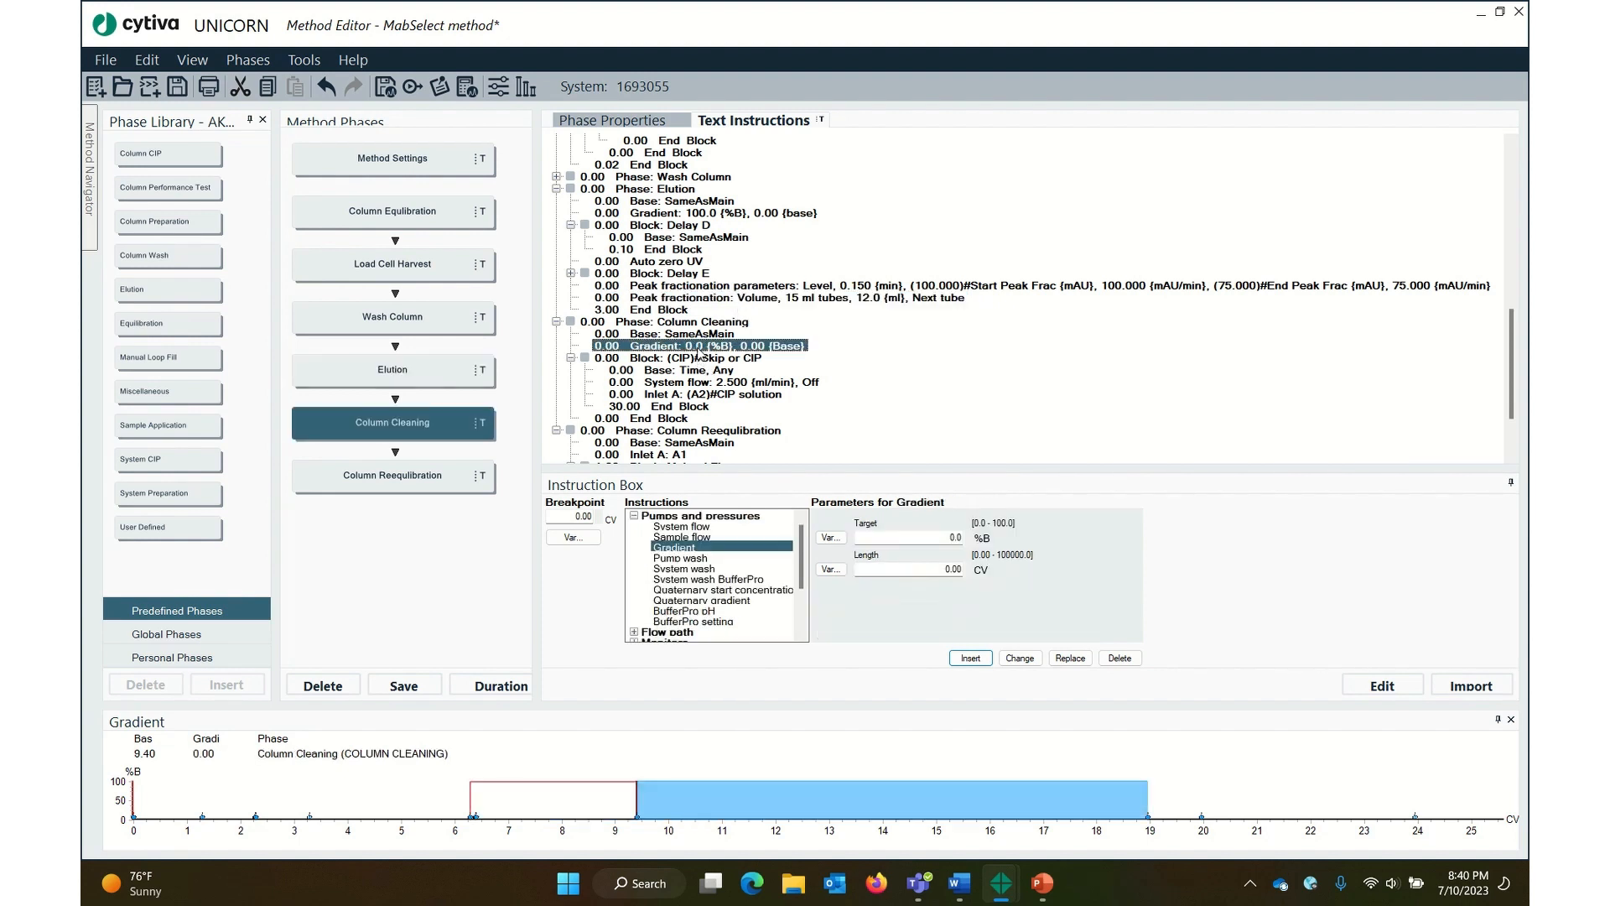
left_click(634, 516)
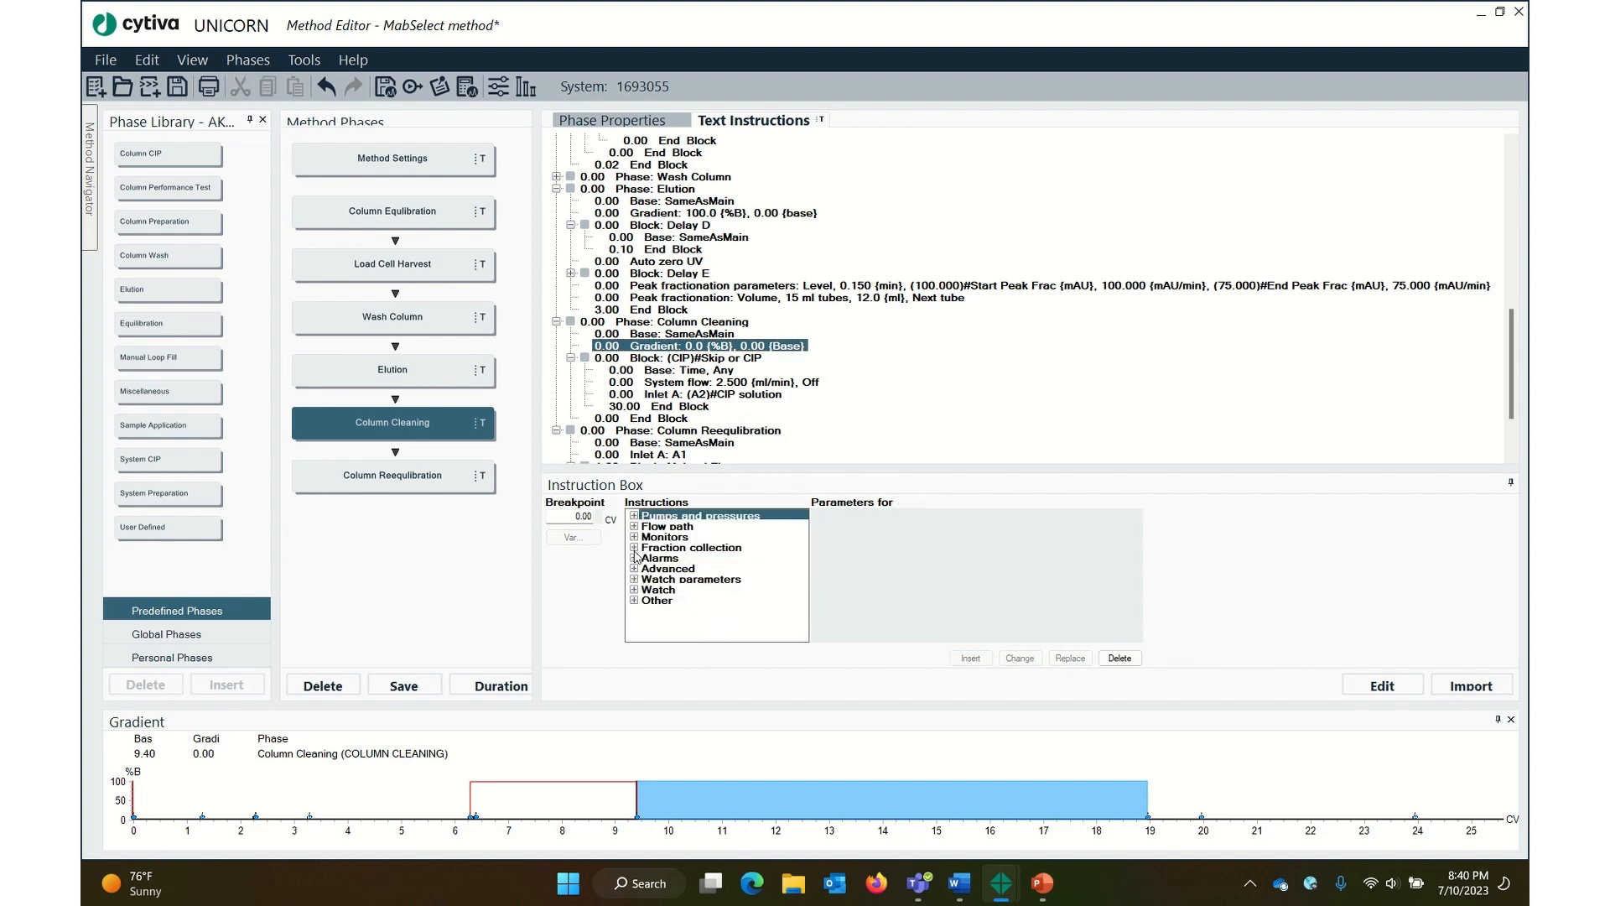
left_click(634, 548)
left_click(708, 558)
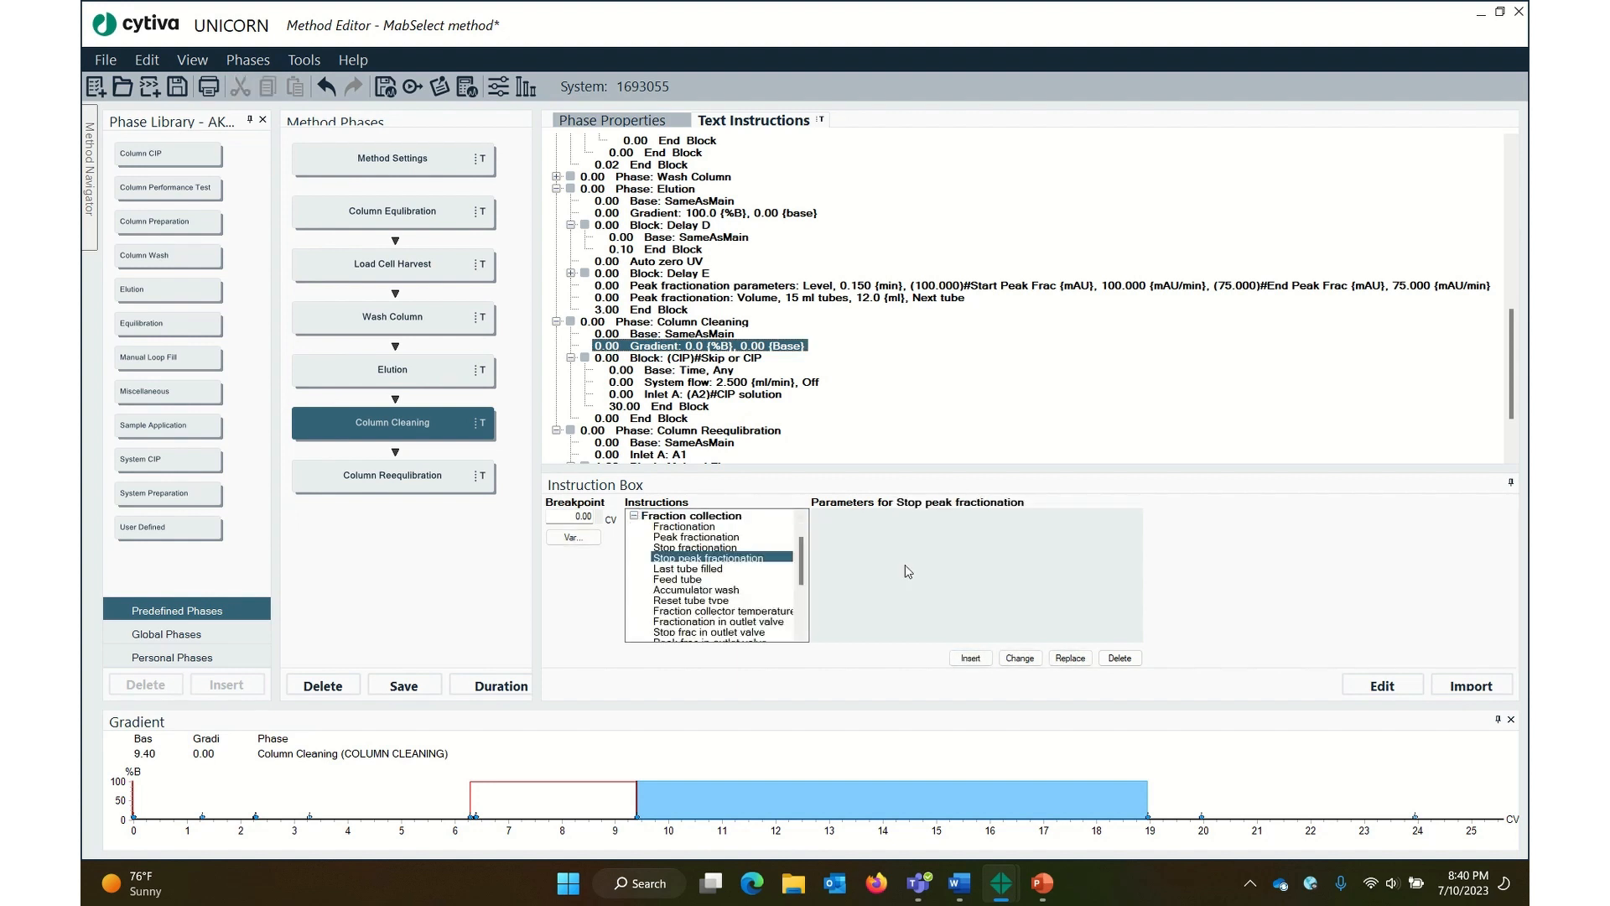
left_click(971, 658)
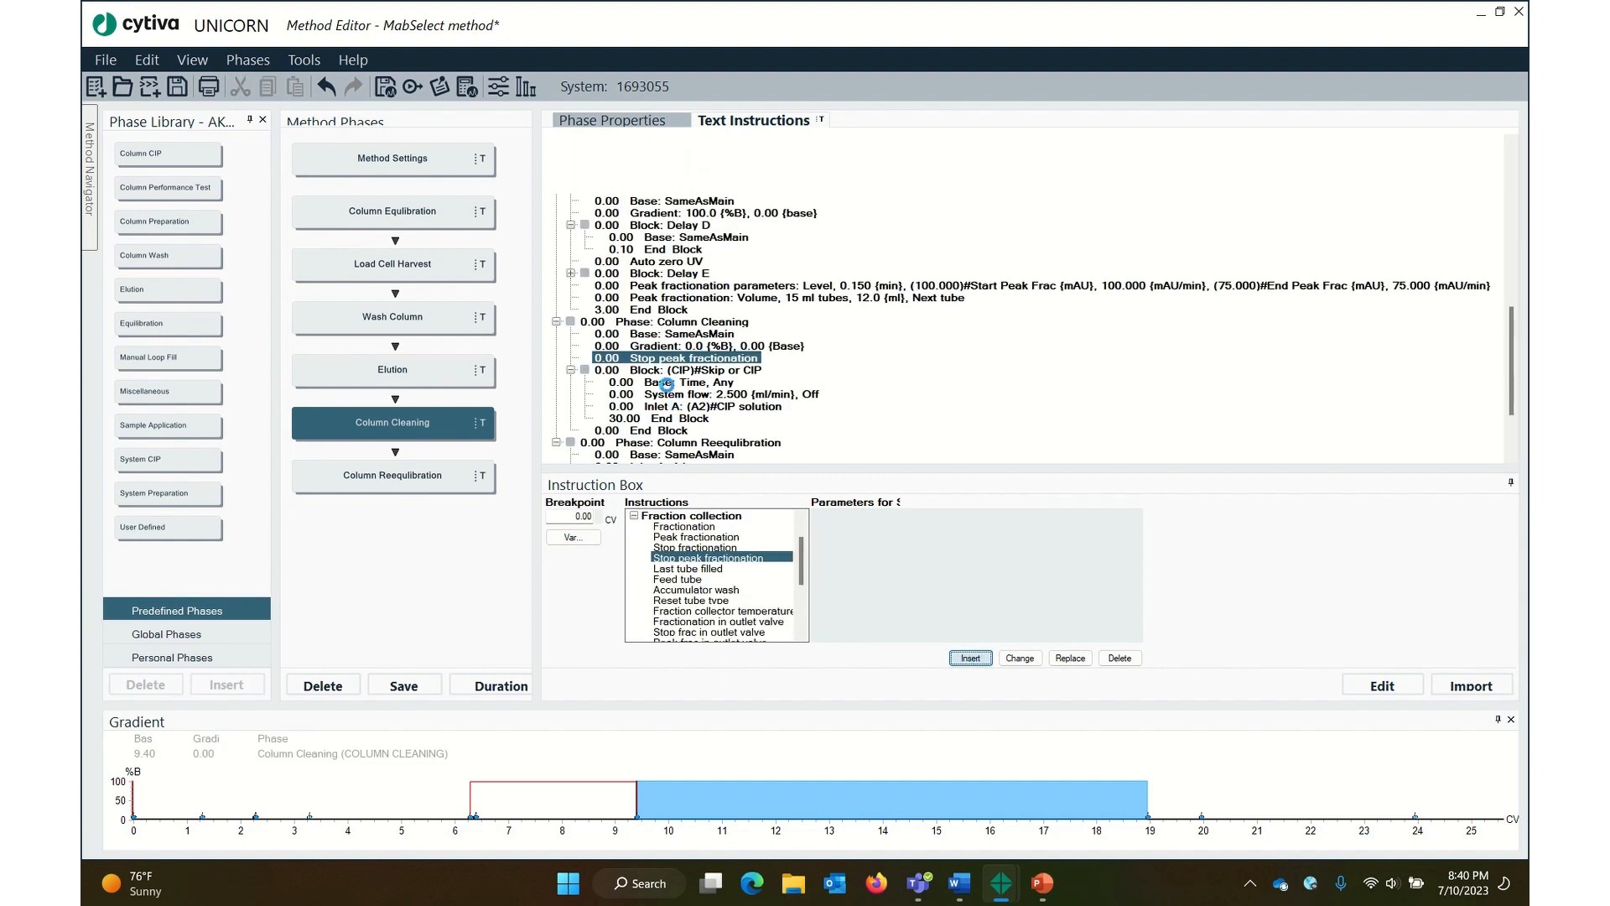
left_click(669, 346)
left_click(668, 359)
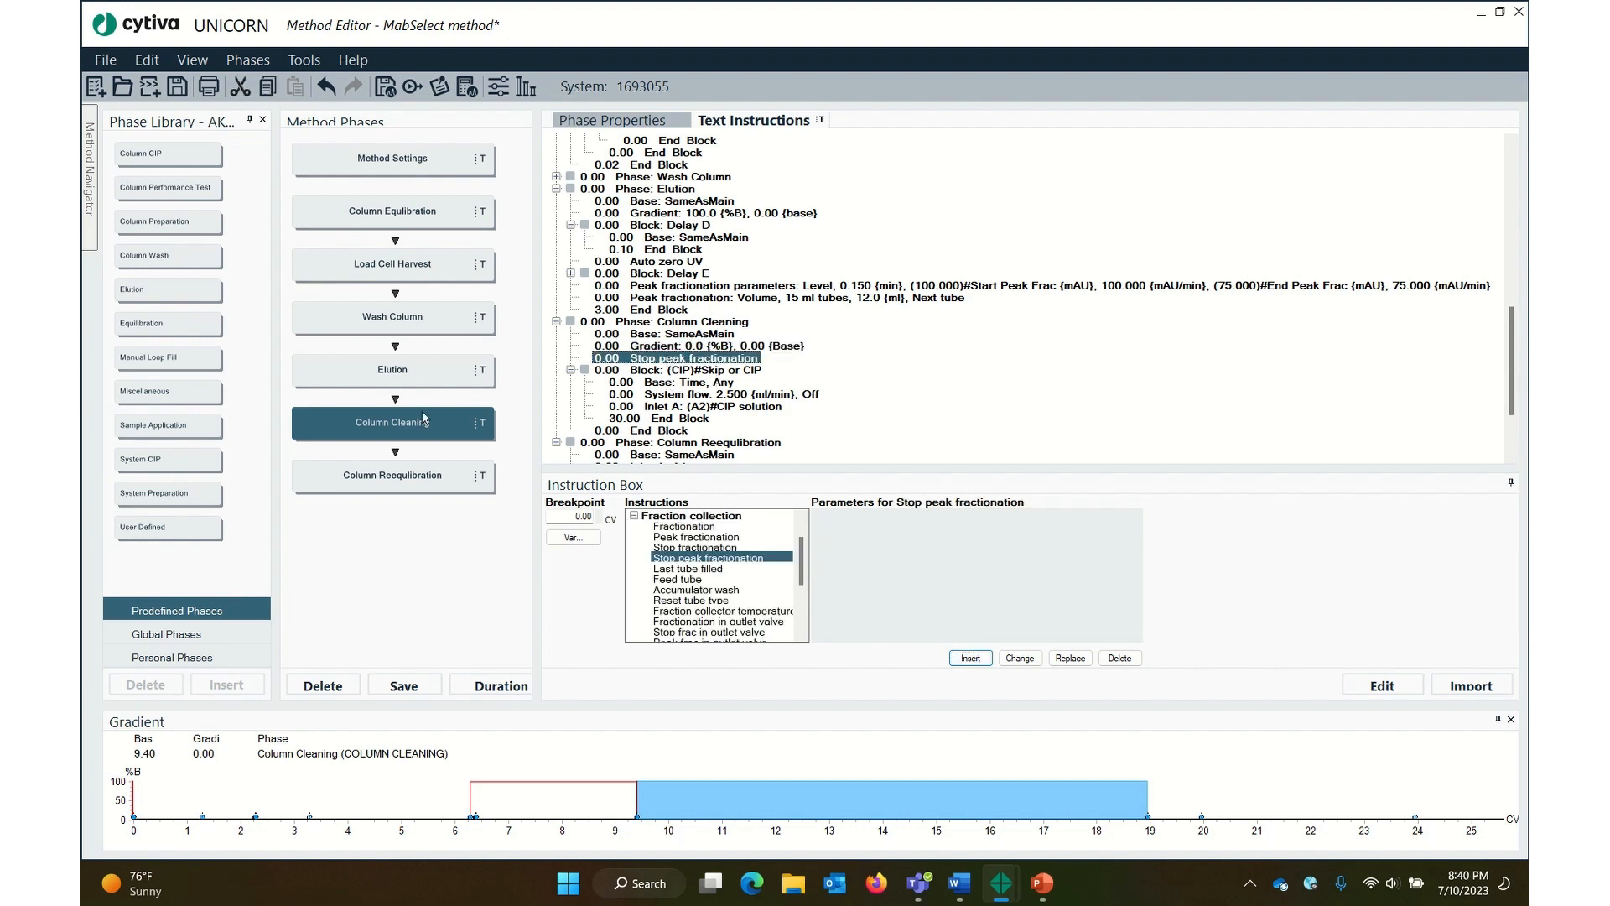